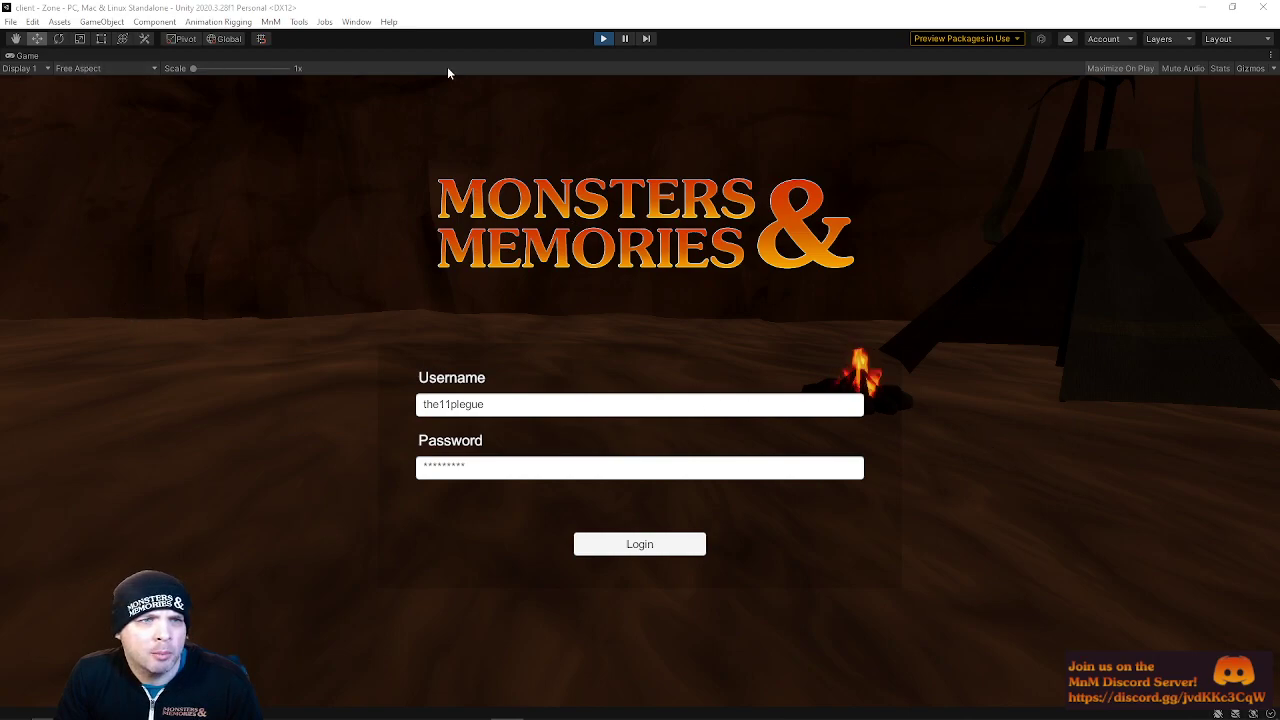
Stop play mode and open the Login scene
key(ctrl+p)
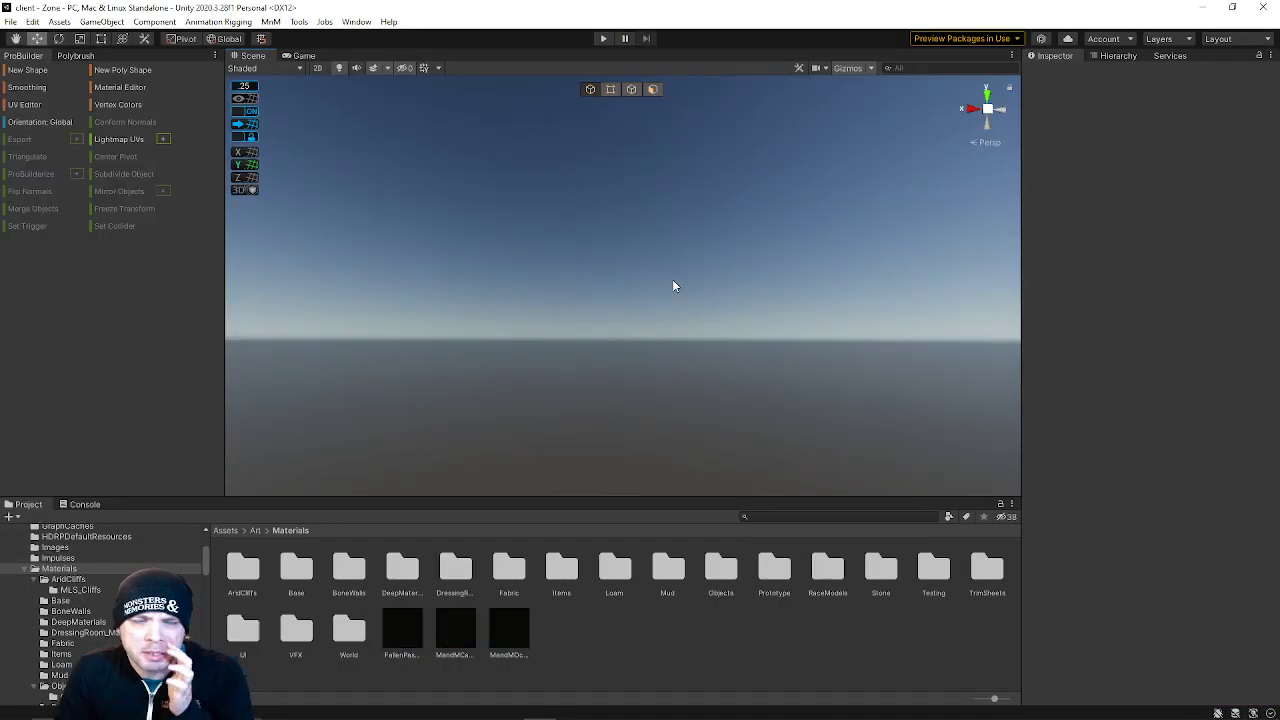
click(8, 21)
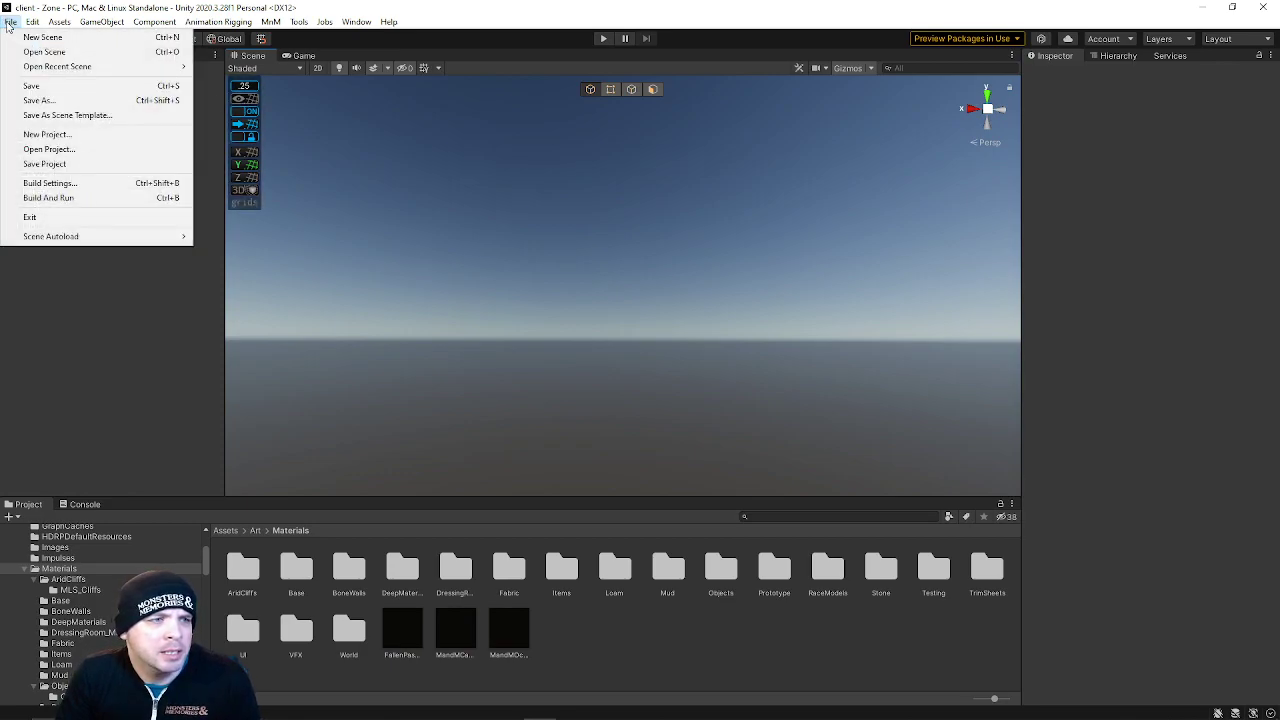
mouse_move(174, 72)
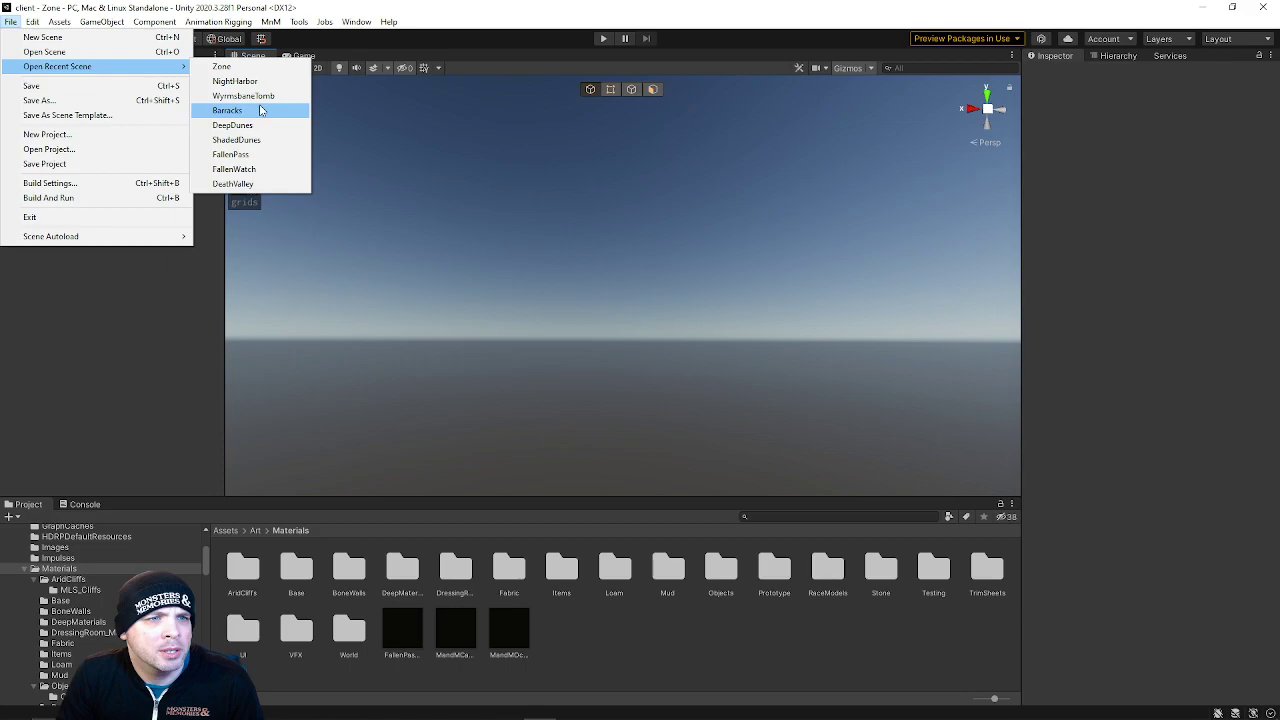
click(31, 50)
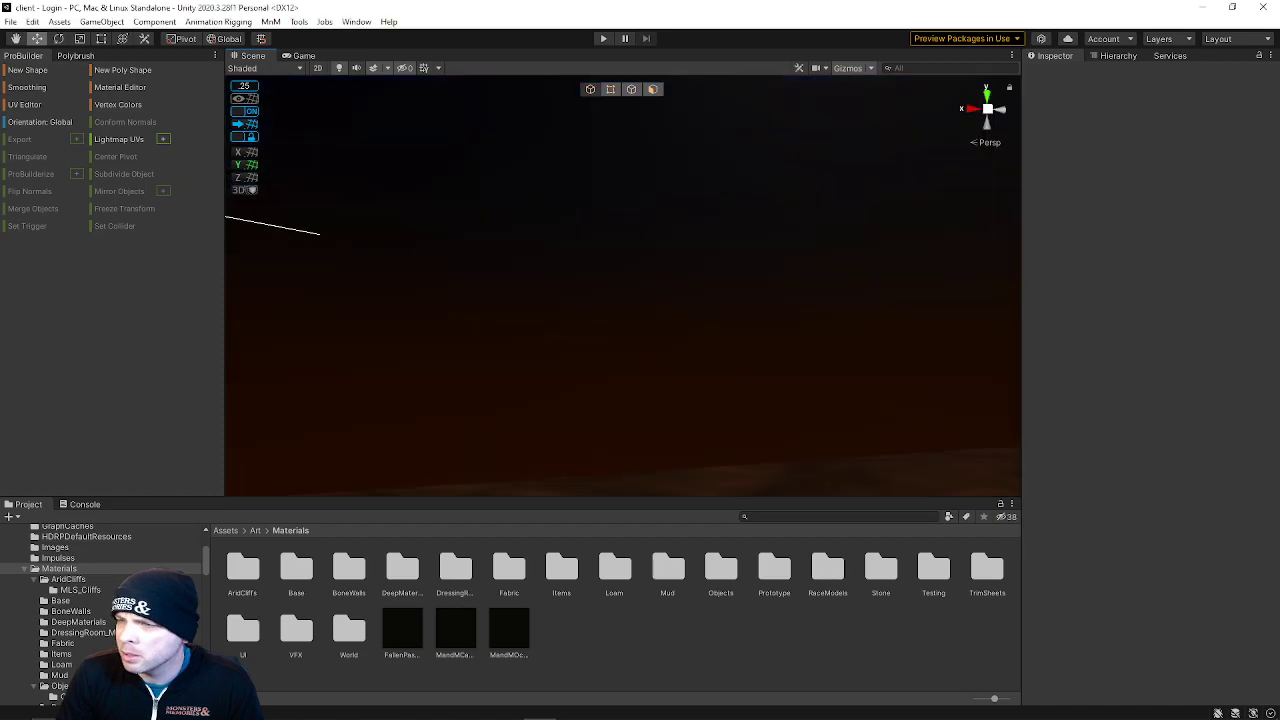
Select the campfire in the scene and frame it in the view
right_drag(800, 260, 624, 336)
click(624, 336)
key(f)
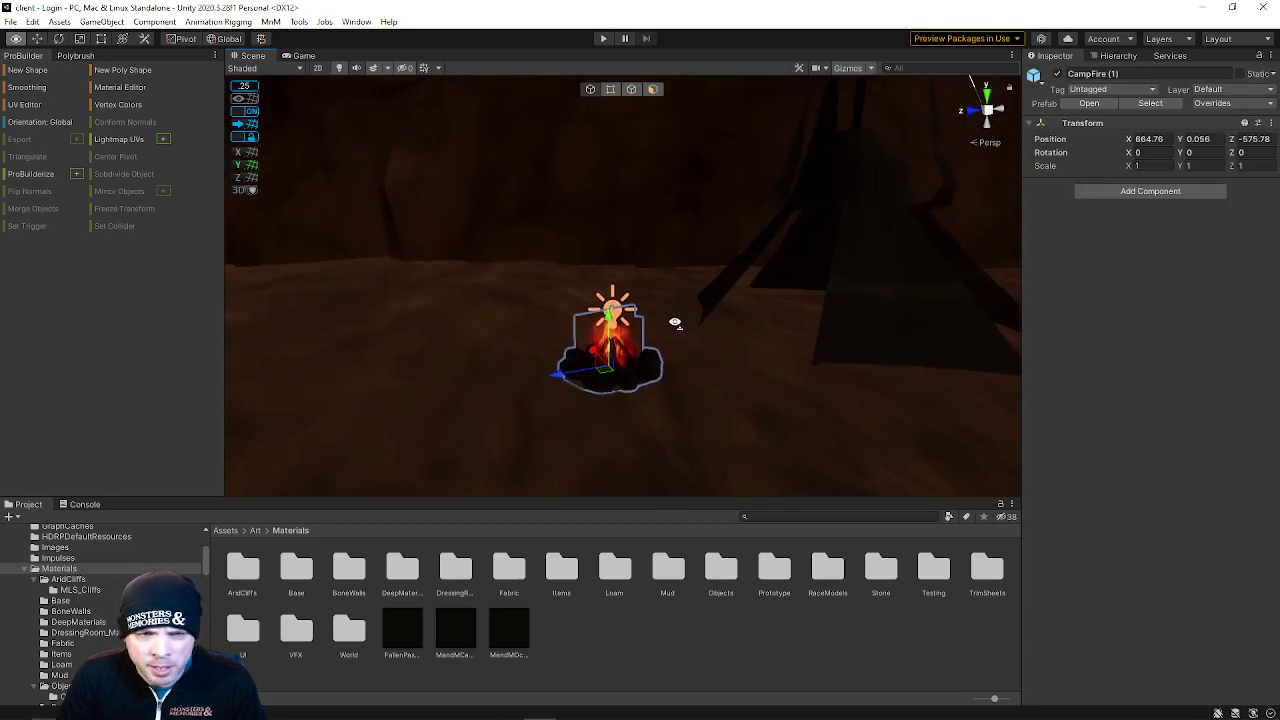
Try raising the campfire's flickering point light intensity and undo the change
click(620, 326)
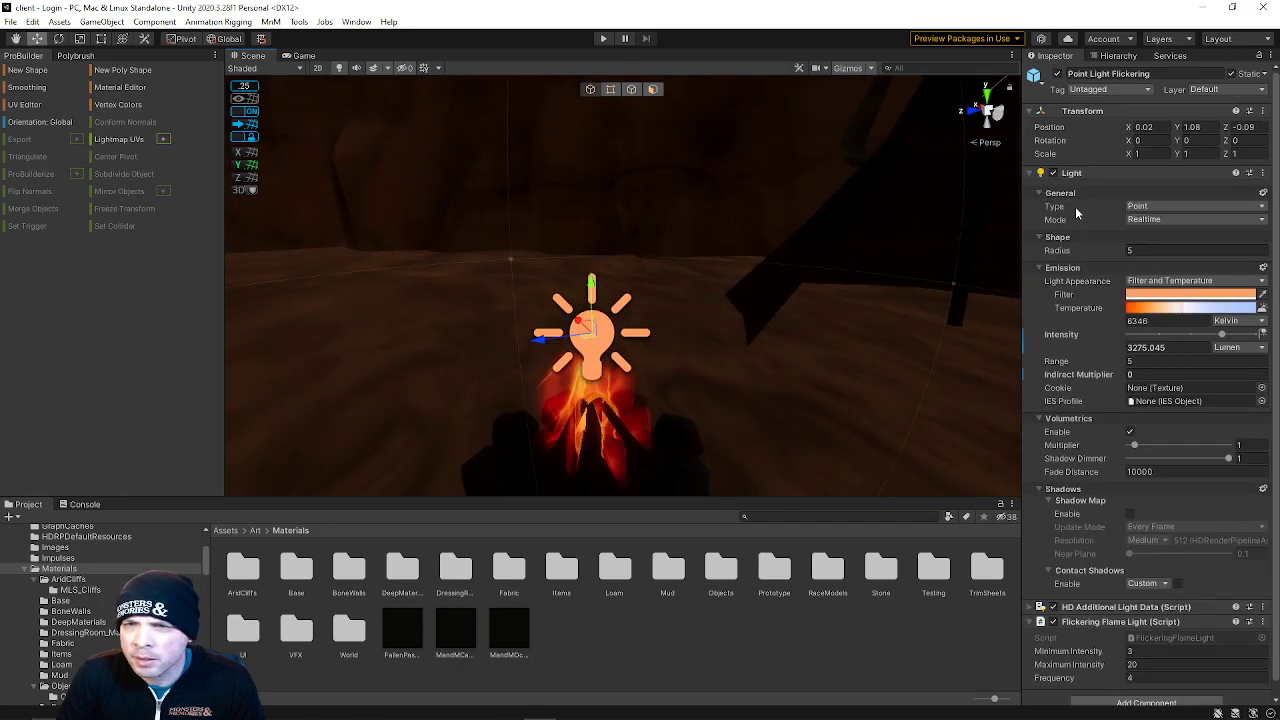
scroll(650, 400, down, 5)
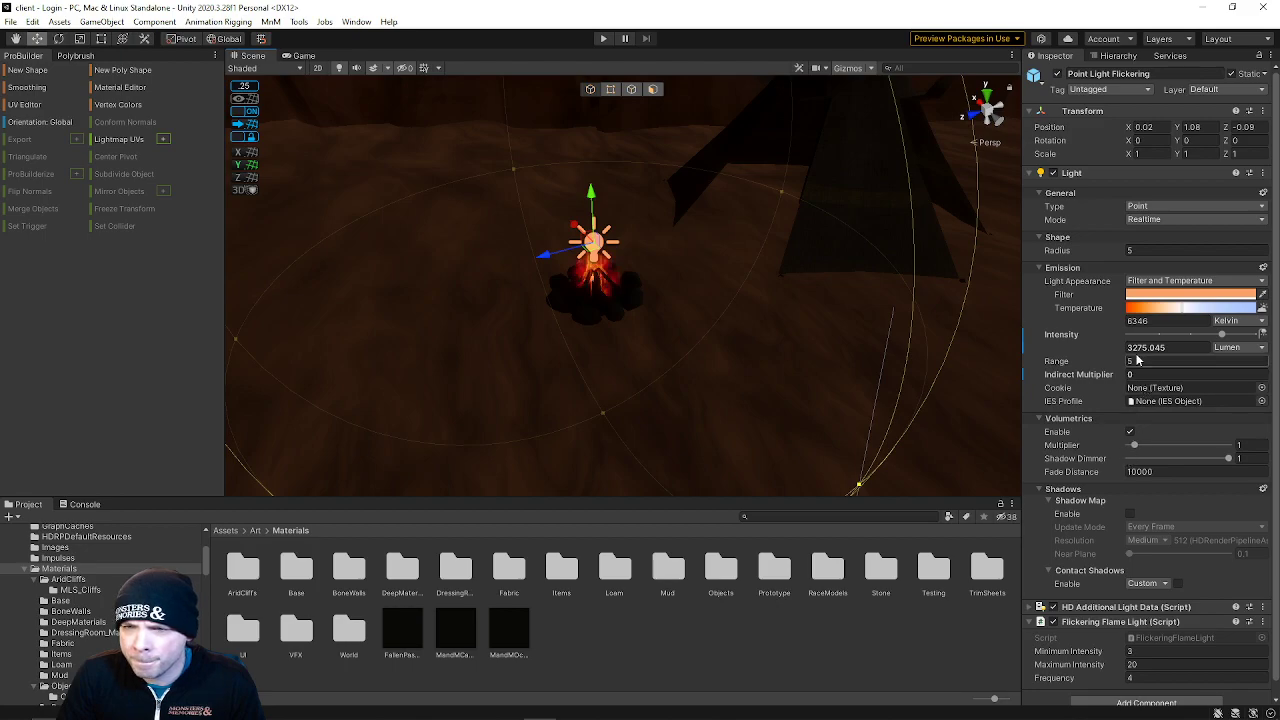
drag(1224, 336, 1242, 336)
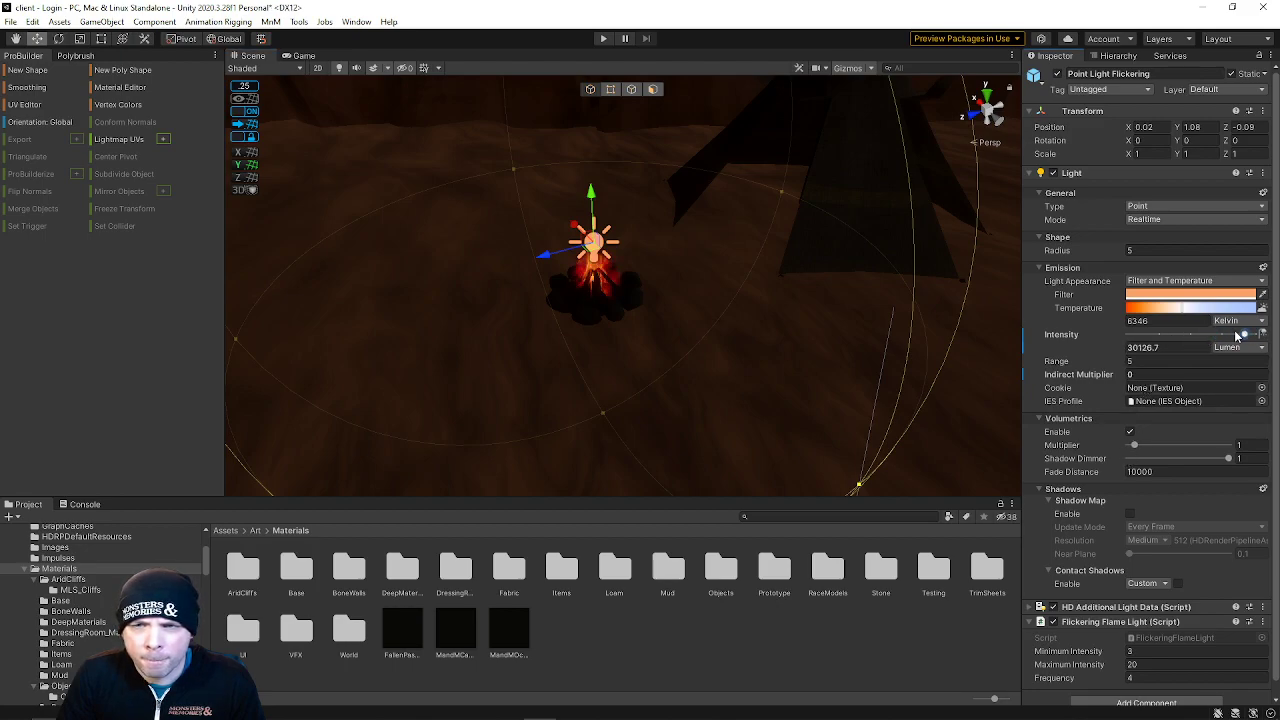
key(ctrl+z)
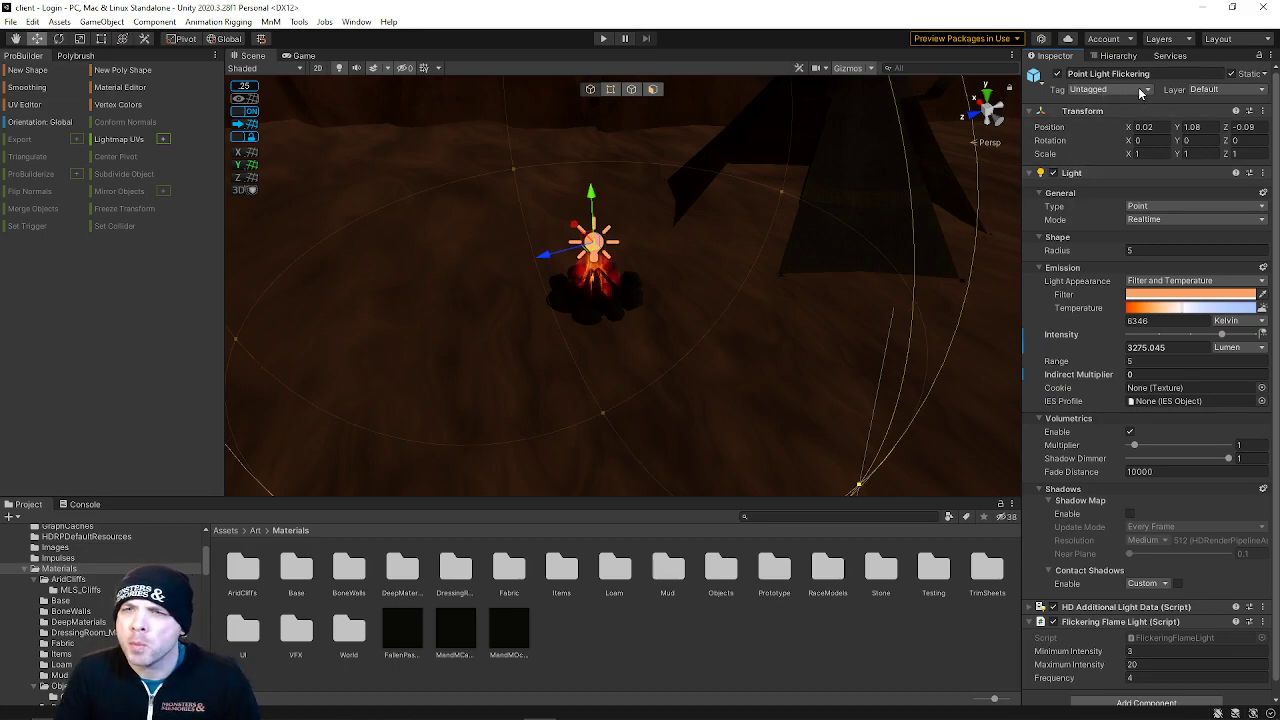
Select Point Light Flickering under CampFire (1) in the hierarchy and dock the hierarchy beside the ProBuilder tools
click(1119, 56)
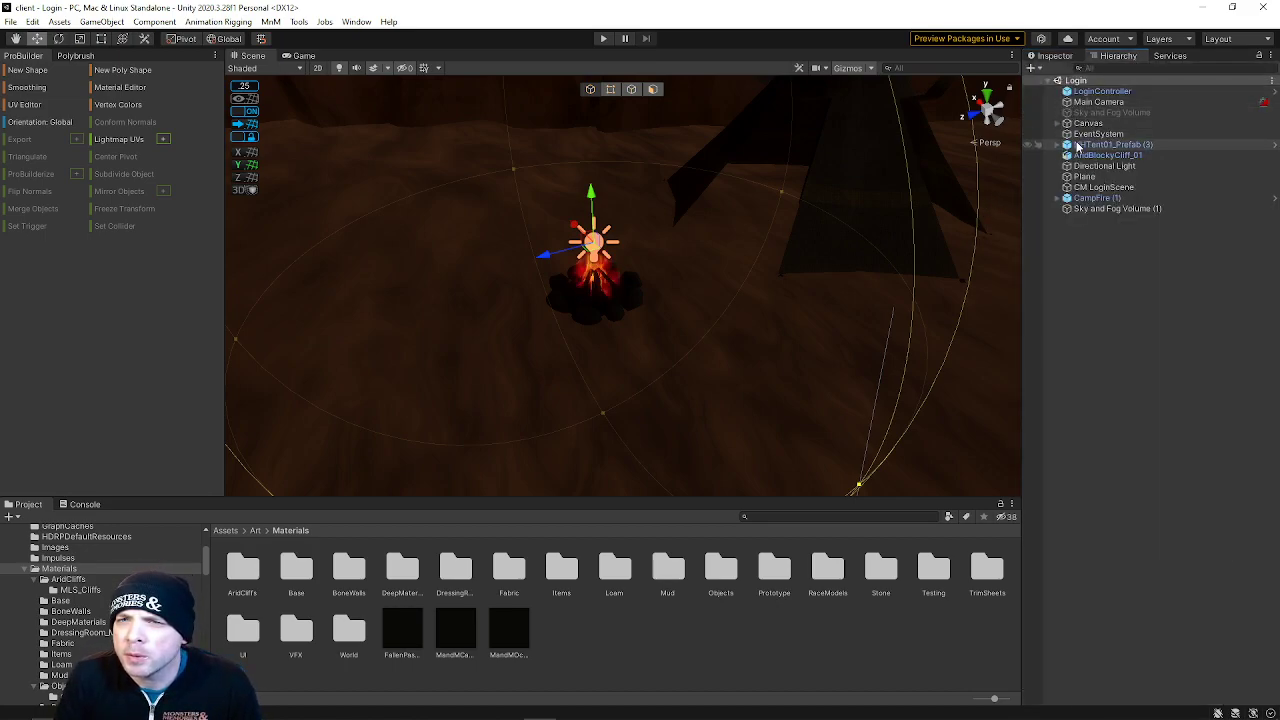
click(1085, 199)
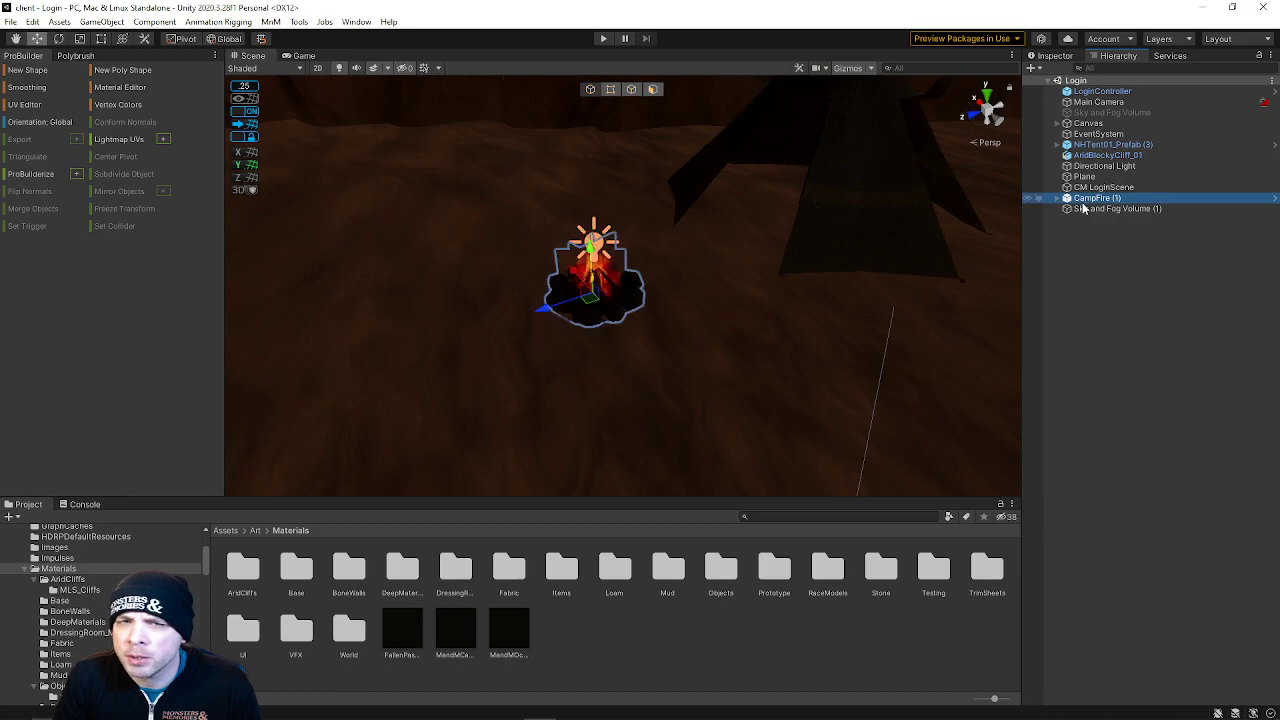
click(1090, 210)
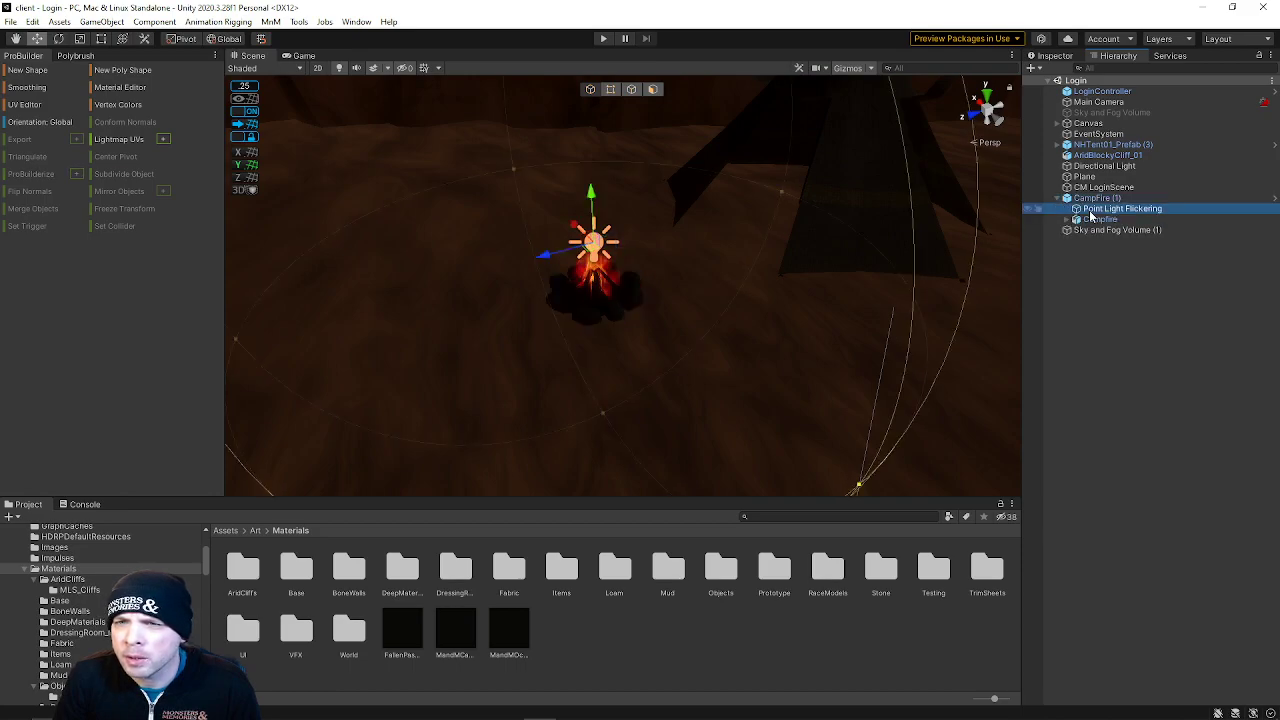
drag(1112, 57, 140, 55)
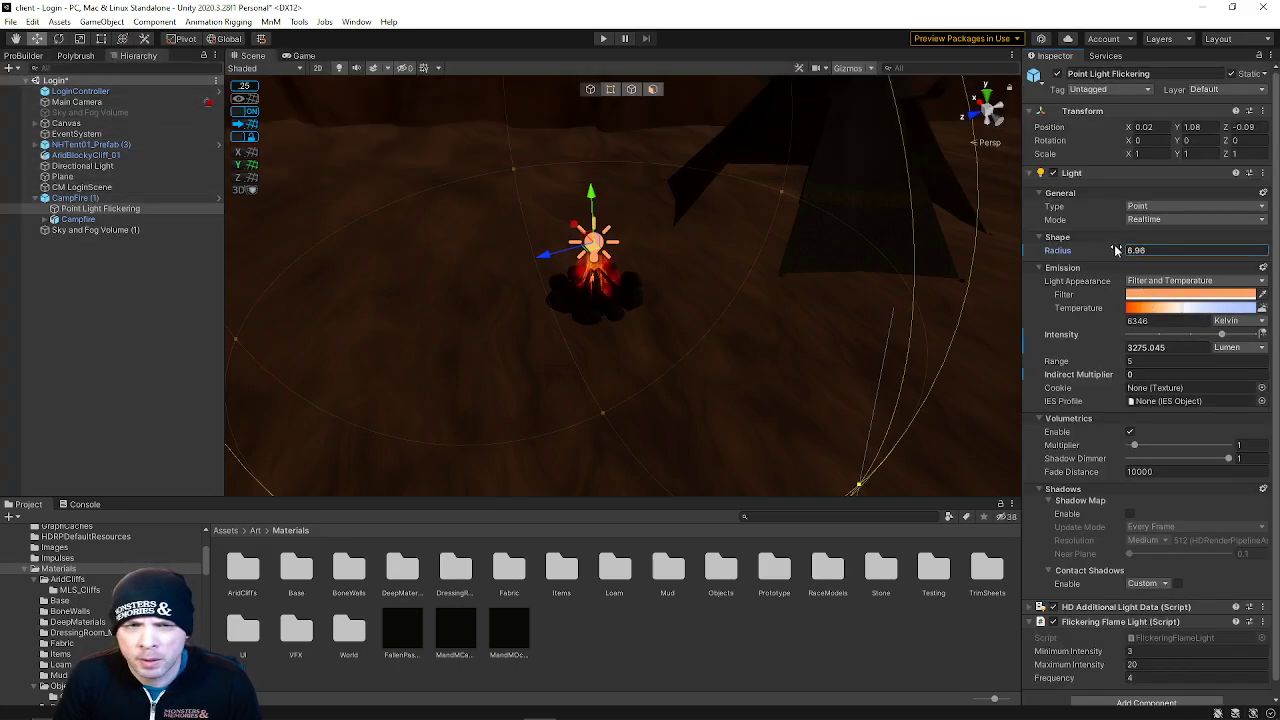
Try scrubbing the point light's range and undo the change
drag(1068, 361, 1090, 365)
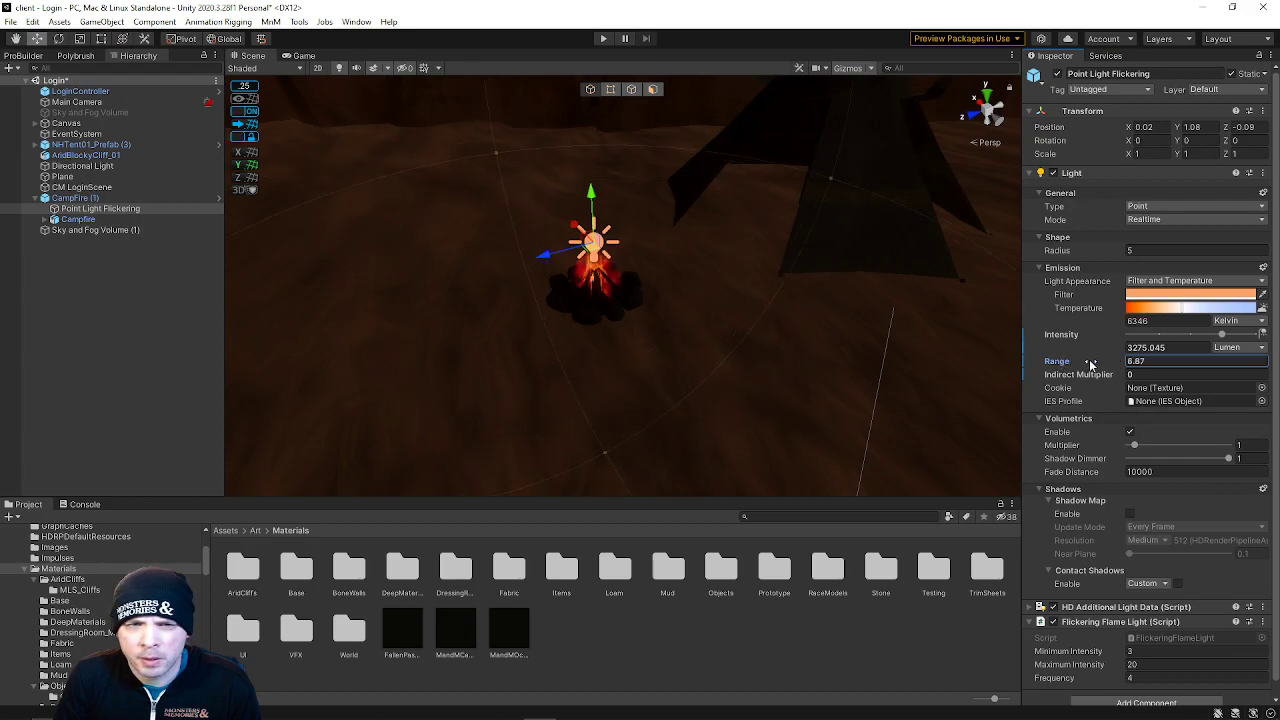
key(ctrl+z)
right_drag(735, 306, 842, 212)
key(w)
key(s)
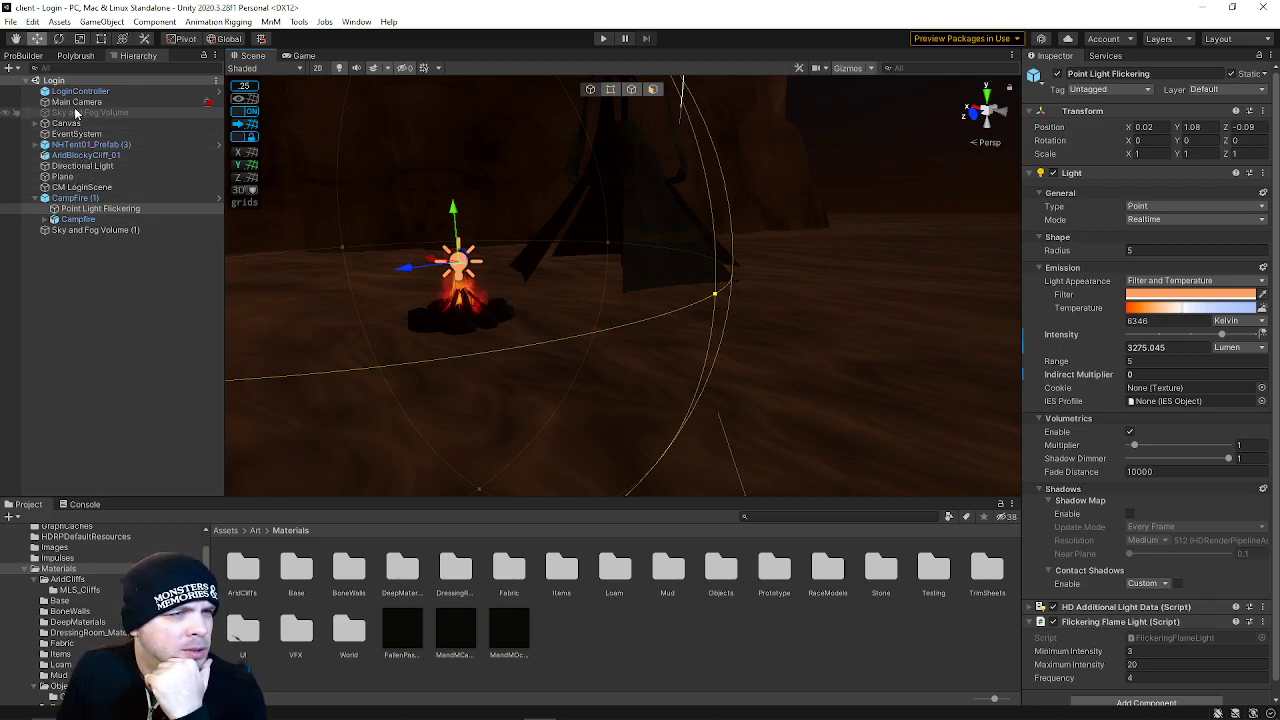
Select the Directional Light, try raising its intensity, and undo the change
click(86, 232)
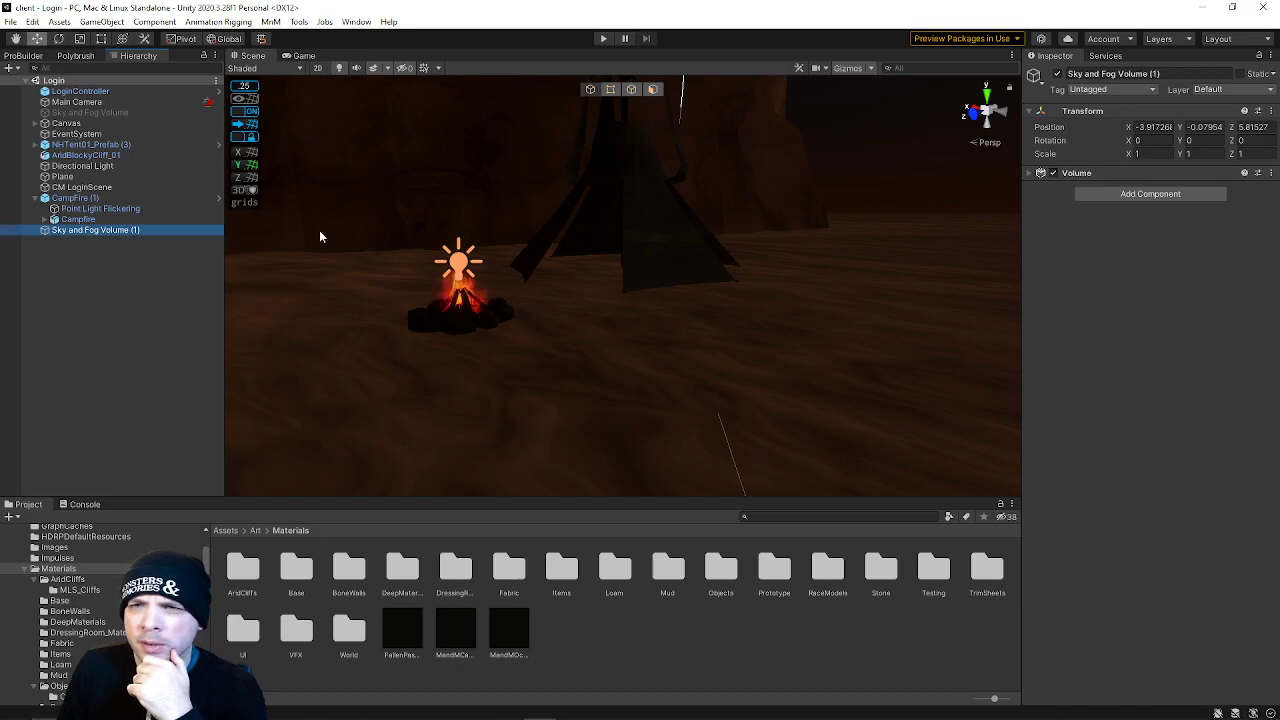
click(62, 165)
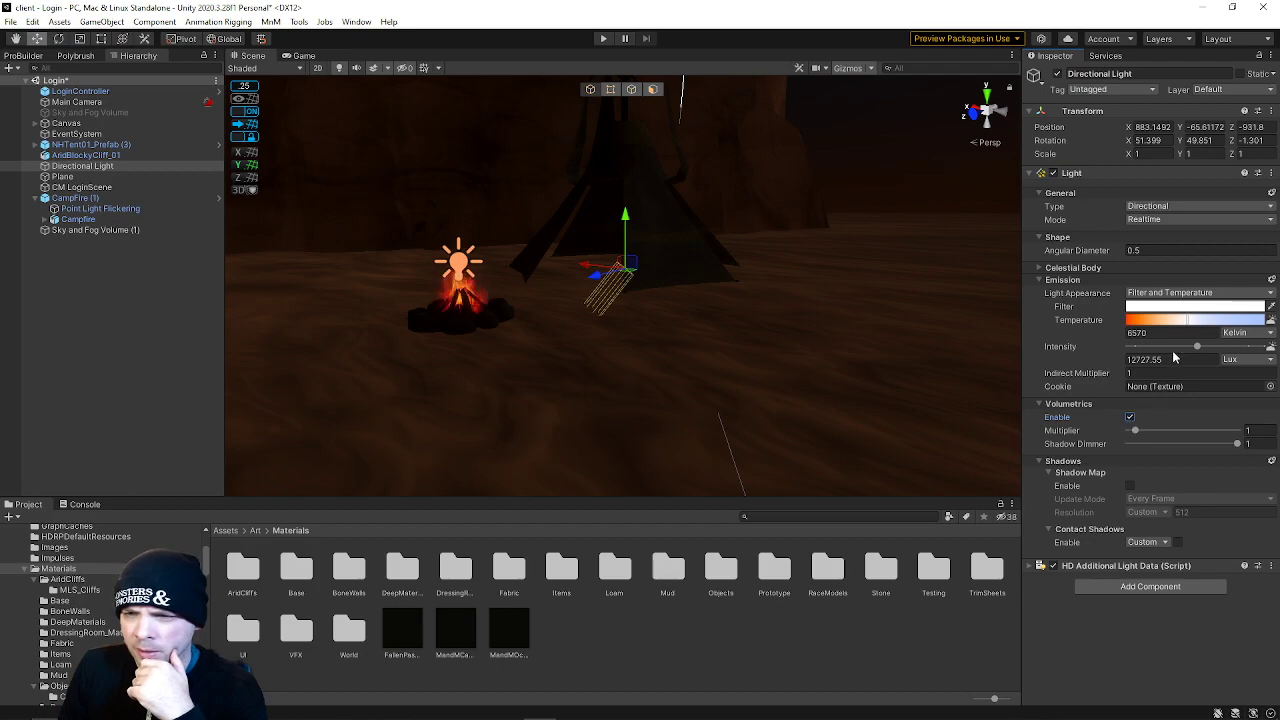
drag(1197, 348, 1213, 353)
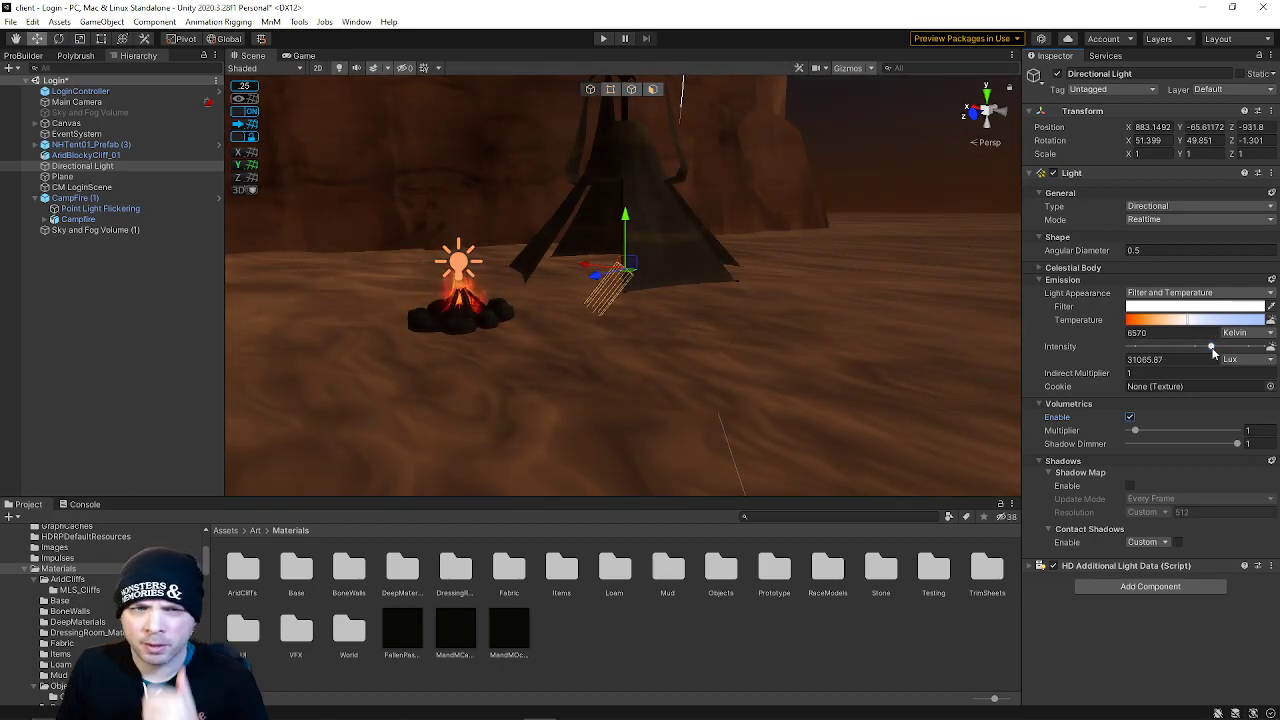
key(ctrl+z)
Enter a much lower Kelvin colour temperature for the Directional Light
key(w)
right_drag(692, 317, 600, 343)
key(s)
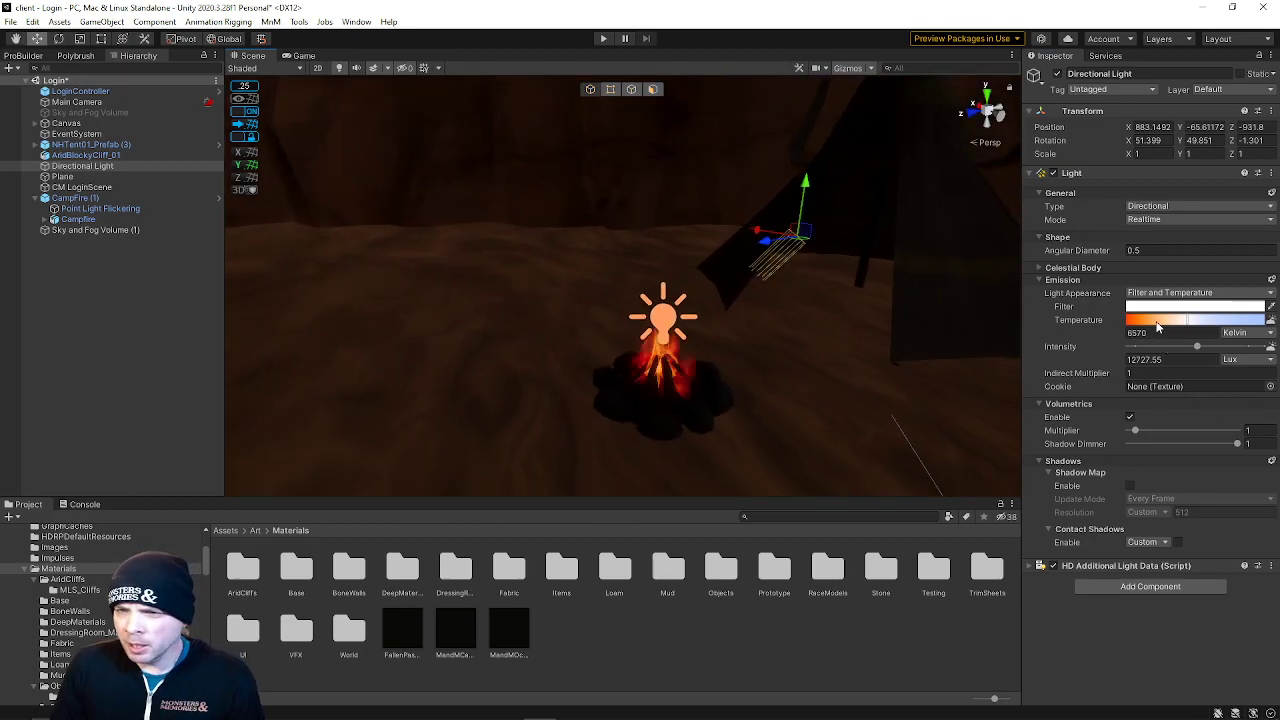
mouse_move(1189, 322)
mouse_down()
mouse_move(1224, 325)
mouse_move(1186, 330)
mouse_move(1213, 322)
mouse_up()
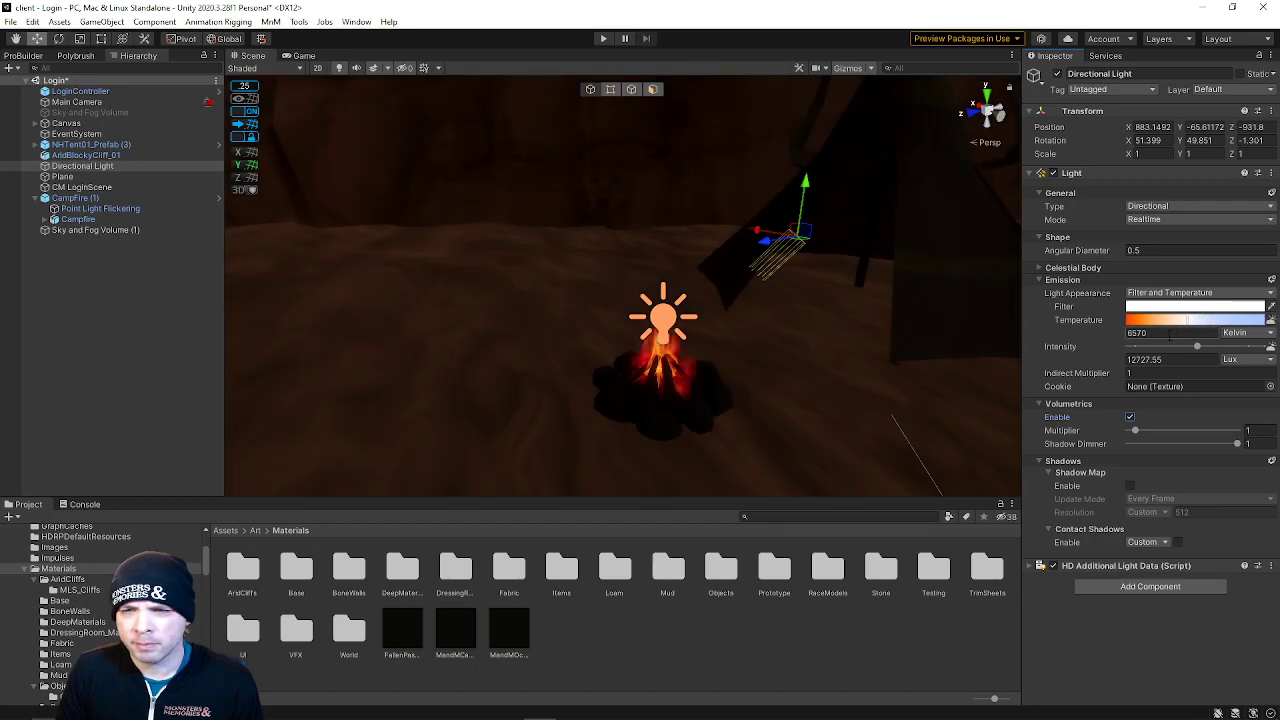
click(1152, 333)
text(6)
key(Return)
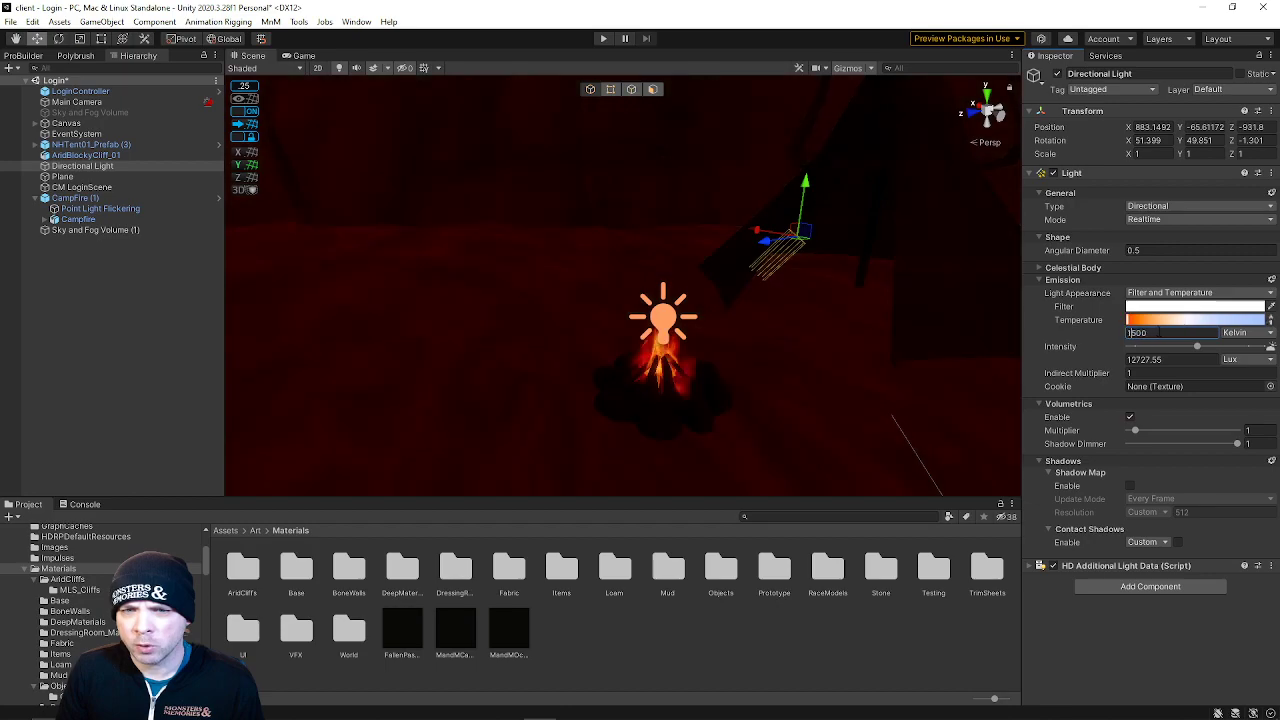
Select the campfire's point light and set its temperature to about 6835 K
right_drag(842, 337, 900, 292)
click(900, 292)
click(565, 424)
drag(1157, 310, 1071, 305)
right_drag(1010, 292, 583, 298)
Open the Zone scene from recent scenes, discarding the Login scene's unsaved changes
click(11, 21)
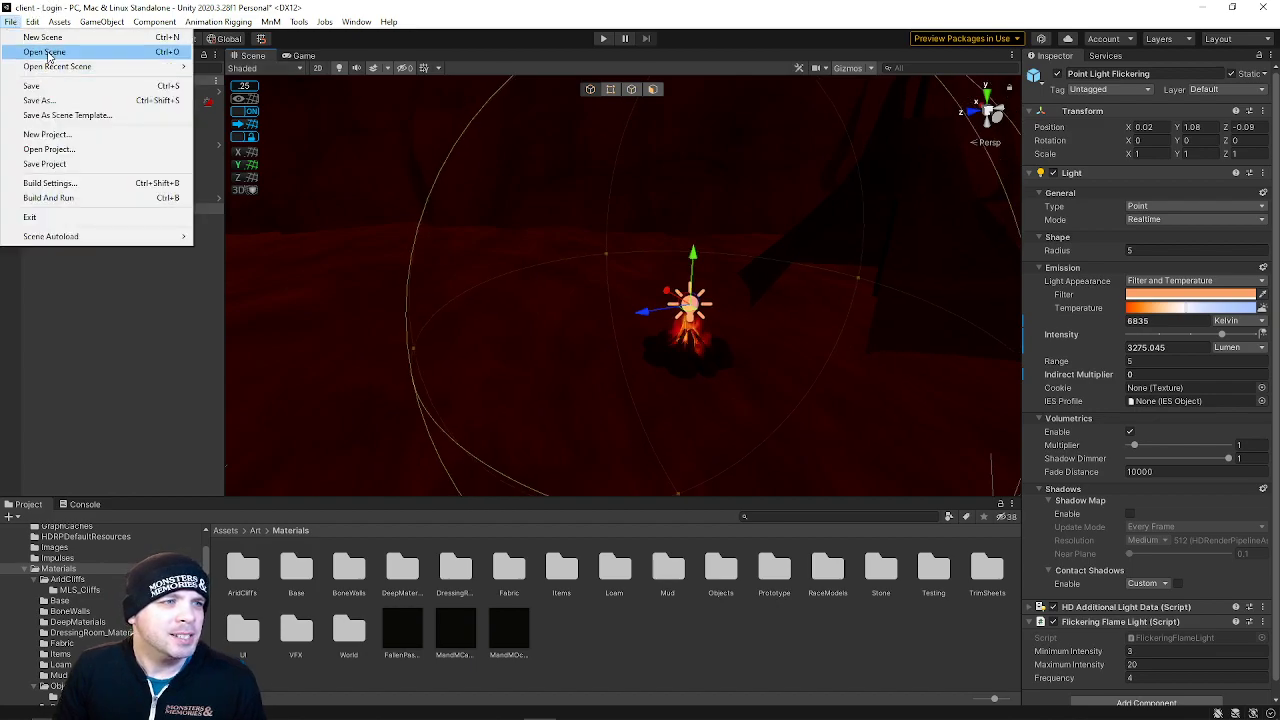
click(48, 52)
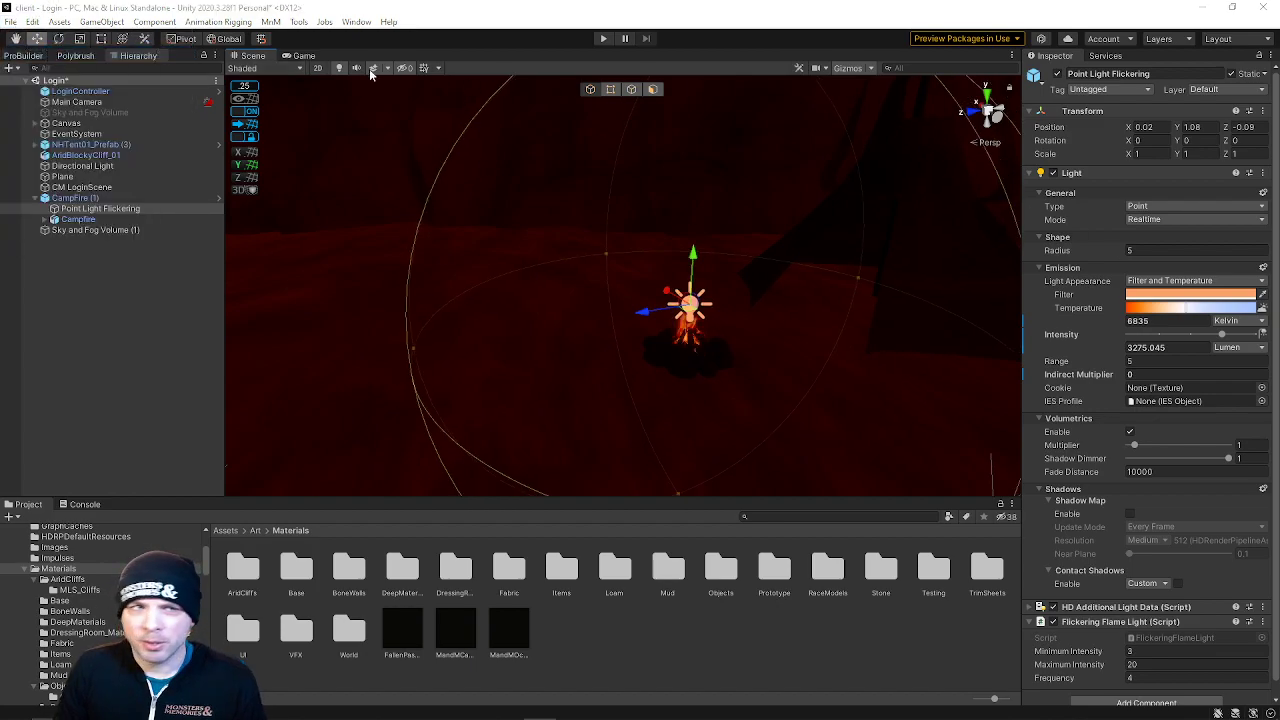
click(11, 21)
mouse_move(33, 22)
mouse_move(100, 66)
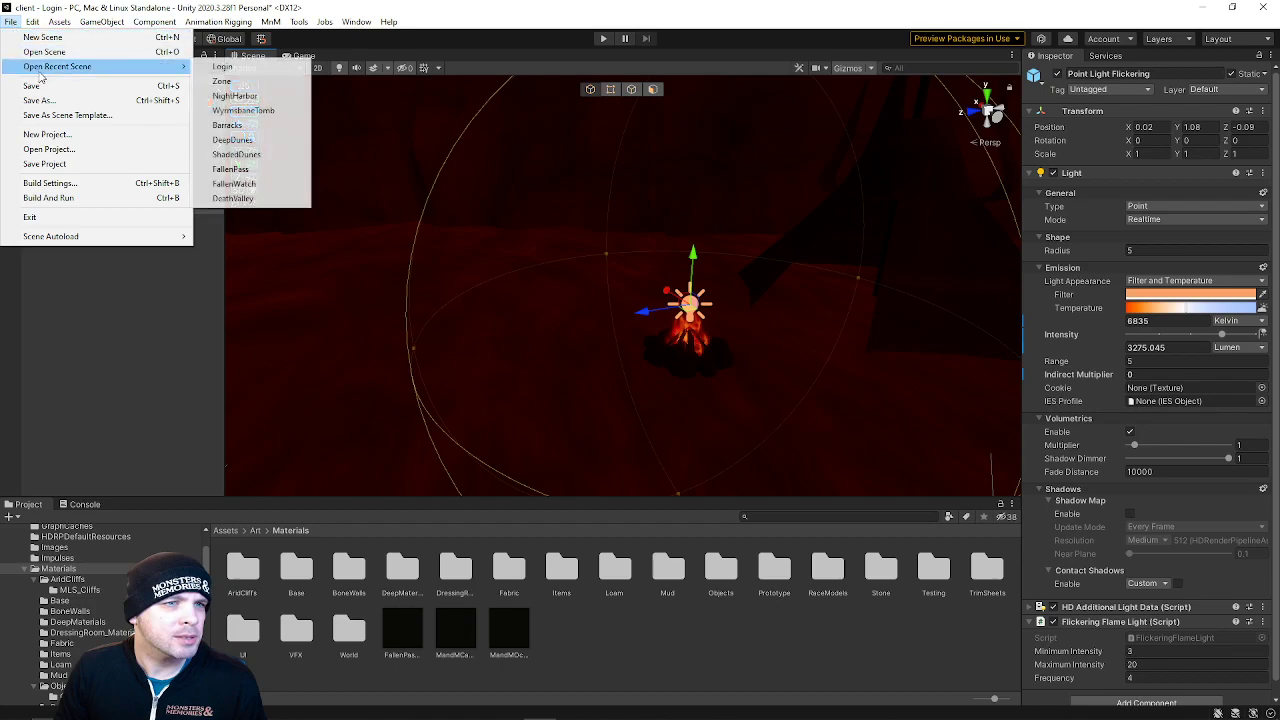
click(222, 81)
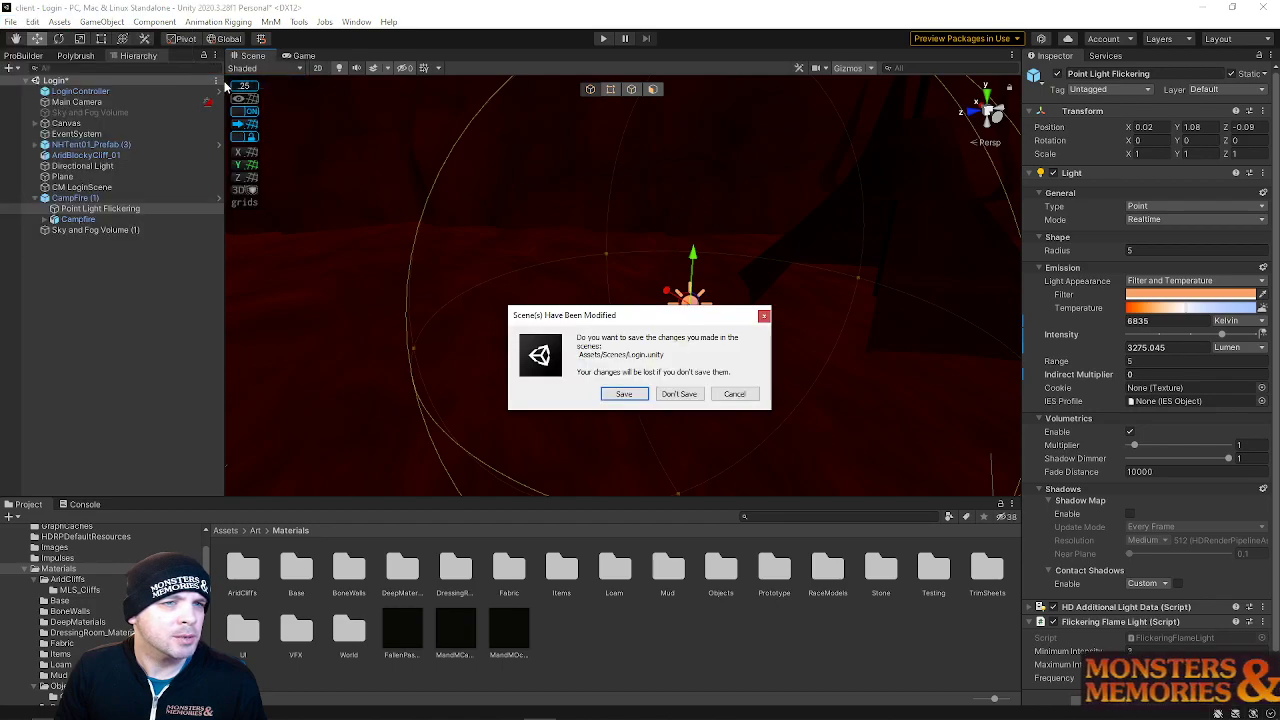
click(678, 394)
Reopen the Login scene from the recent scenes list
click(11, 21)
mouse_move(47, 70)
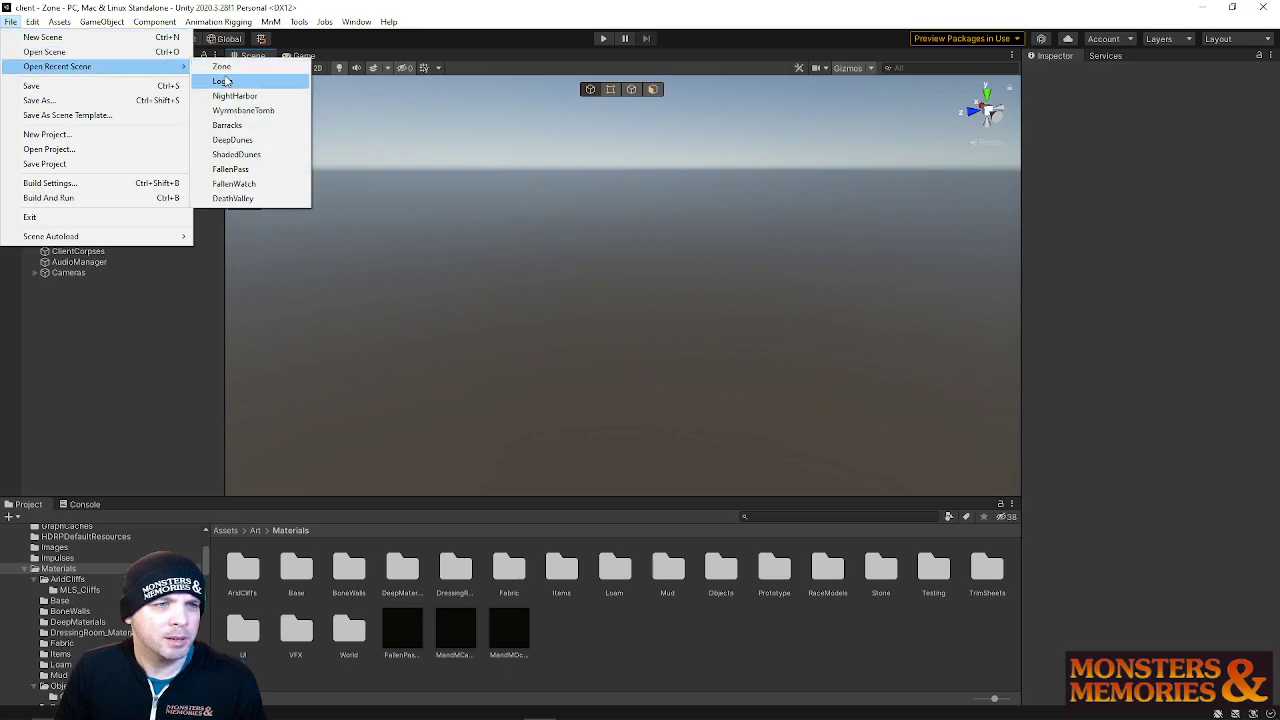
click(240, 83)
Raise the Directional Light's temperature to about 10945 K and enable its shadow map
right_drag(484, 242, 643, 298)
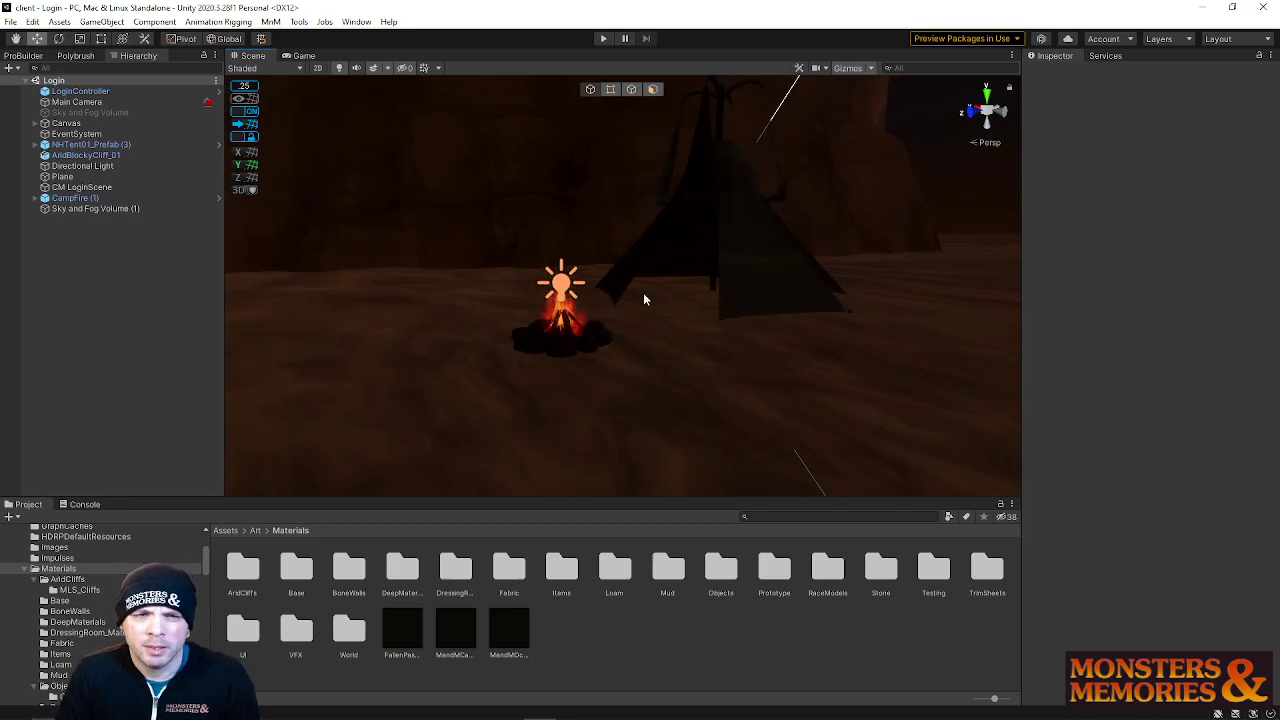
click(757, 247)
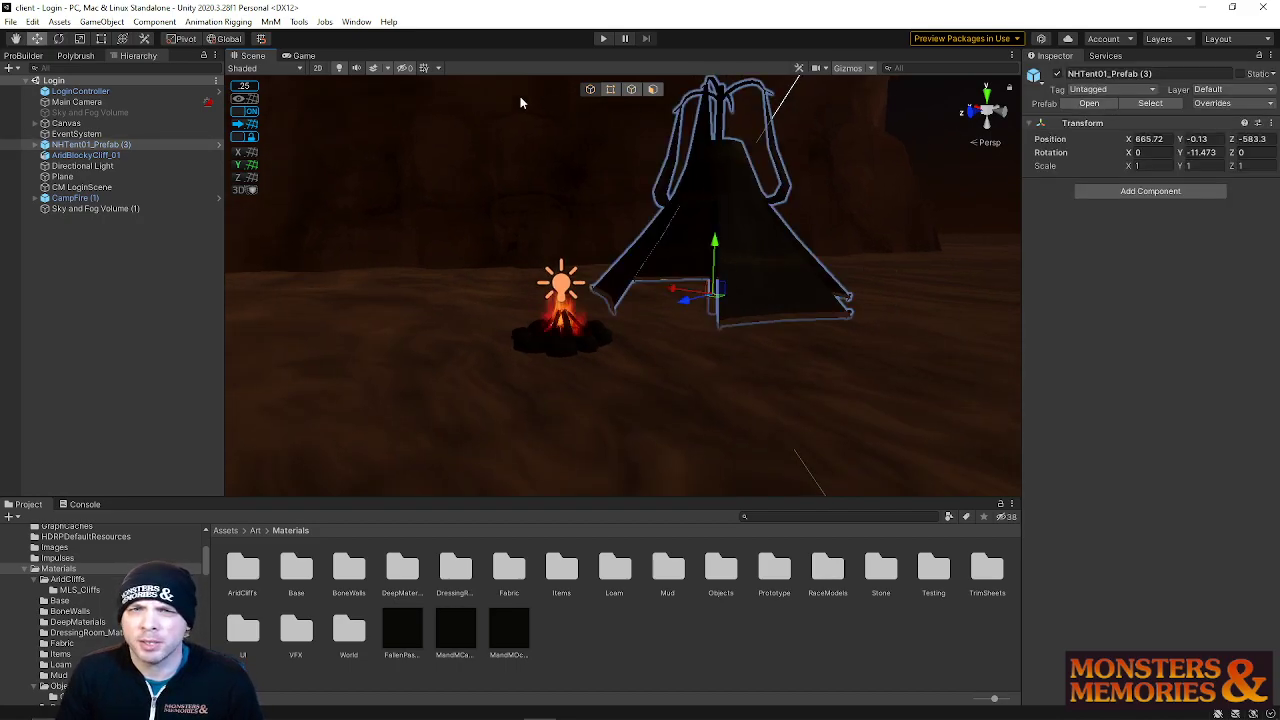
click(72, 208)
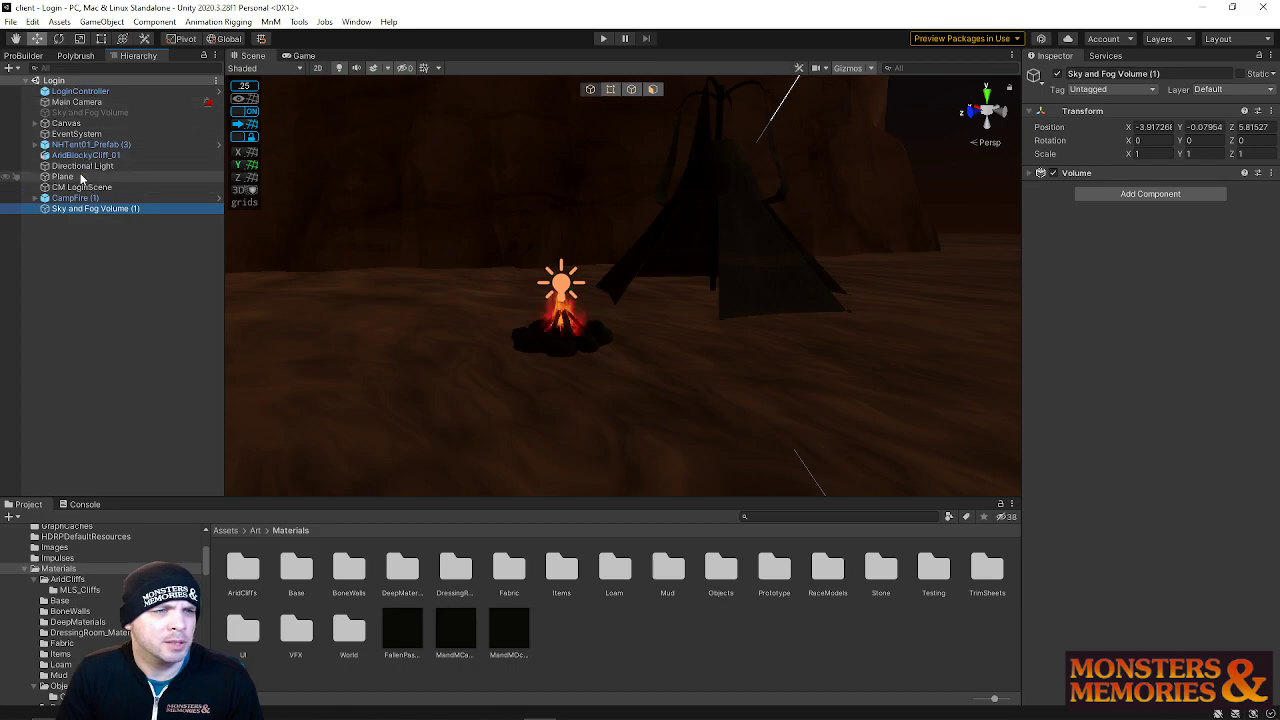
click(82, 166)
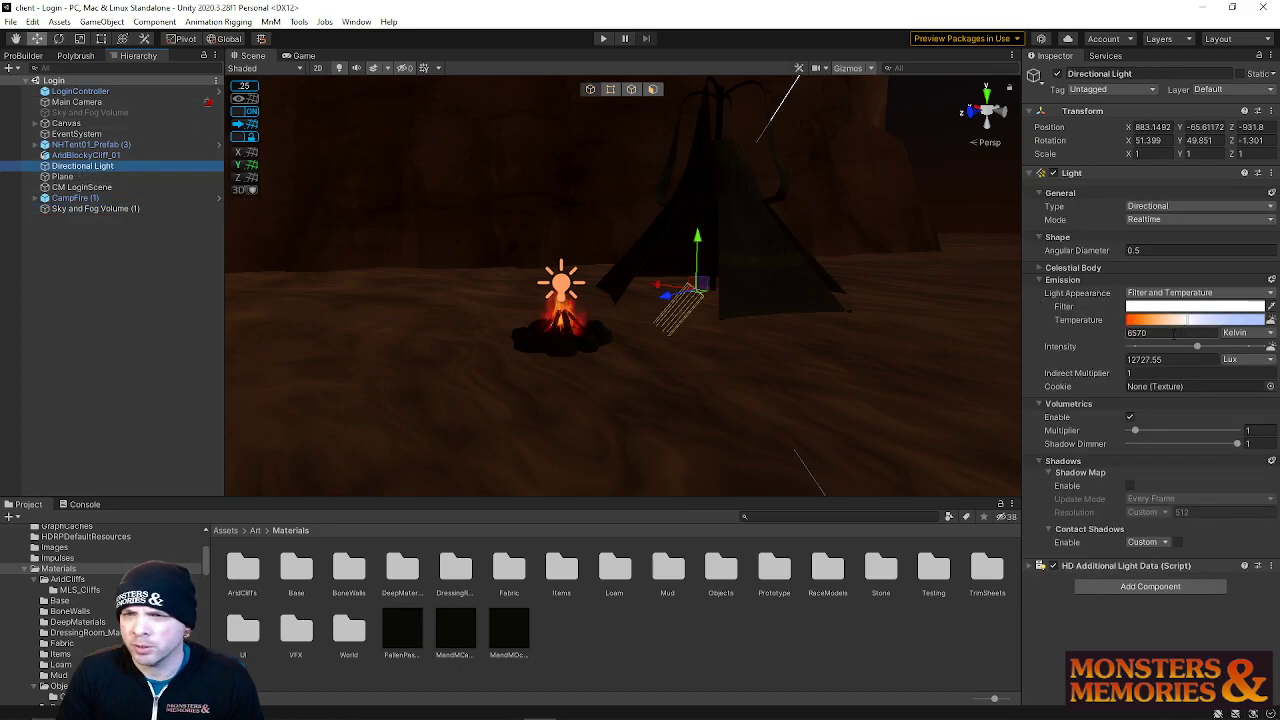
drag(1189, 327, 1192, 327)
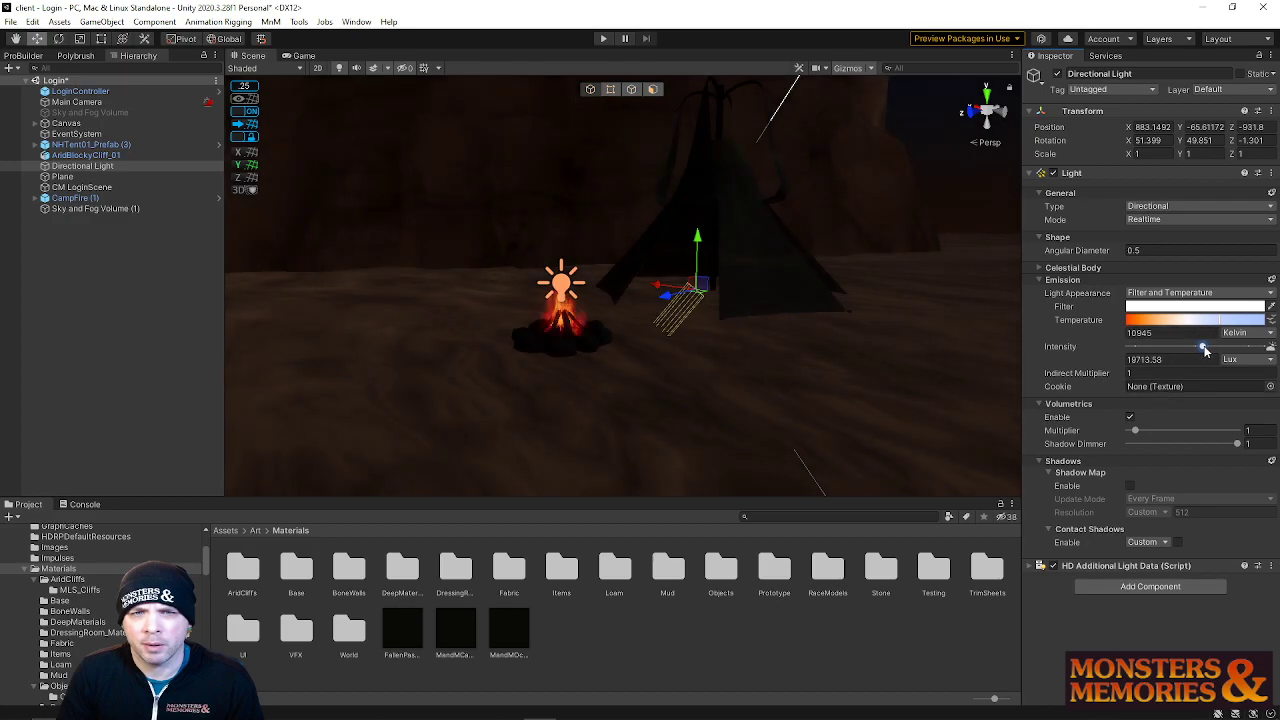
click(1131, 486)
Frame the tent and the campfire in the scene view to inspect the lighting
right_drag(700, 262, 700, 215)
key(w)
click(707, 212)
key(f)
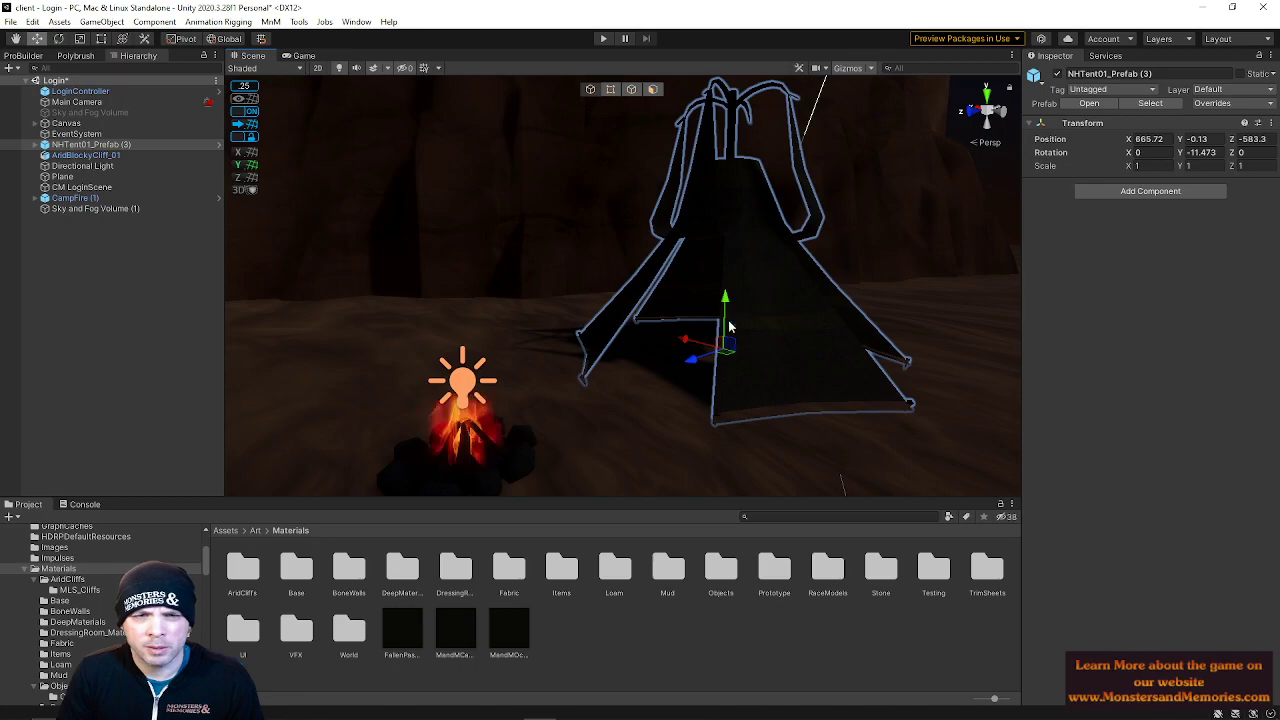
right_drag(660, 253, 562, 298)
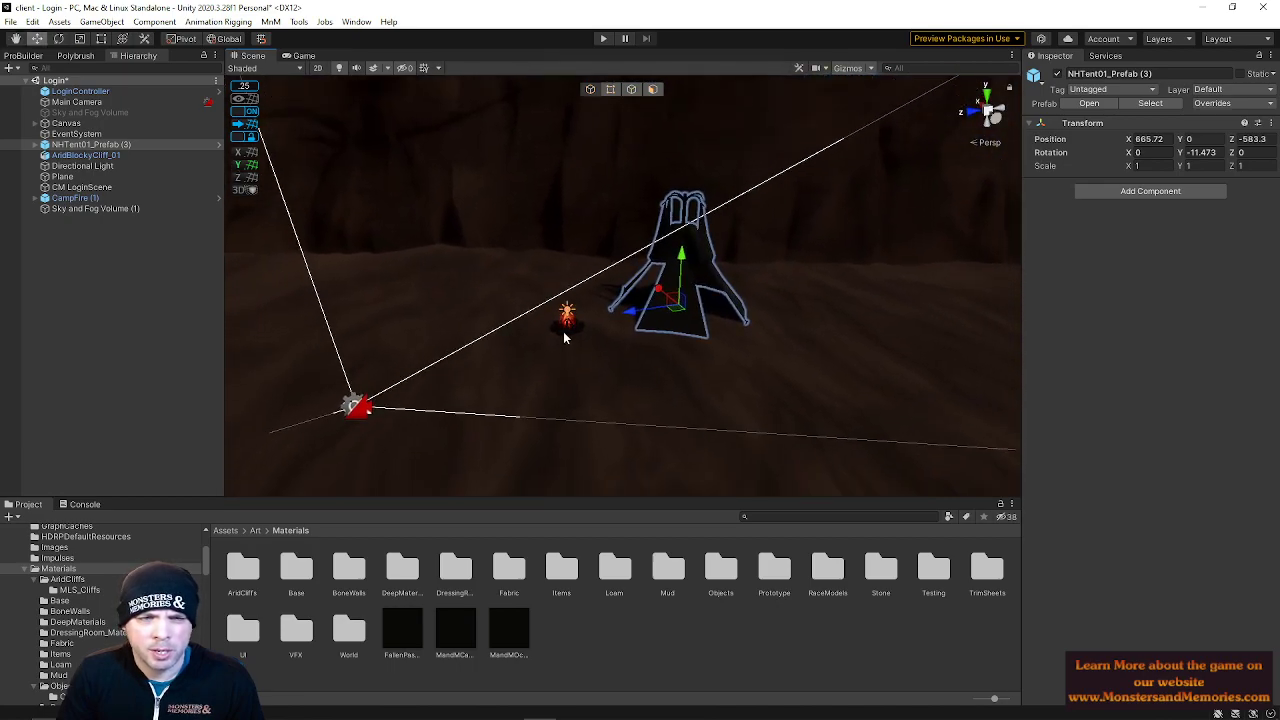
click(571, 322)
key(f)
Select the campfire's Point Light Flickering and enable its shadow map
click(35, 198)
click(80, 208)
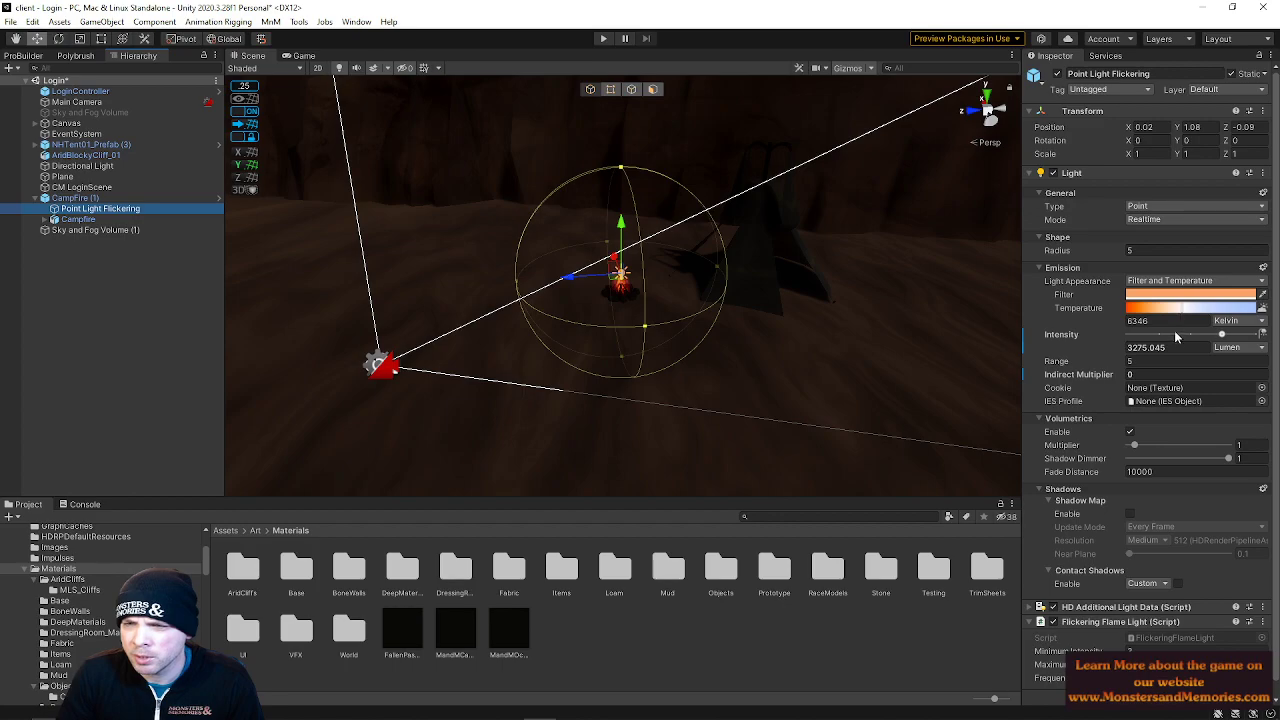
click(1130, 432)
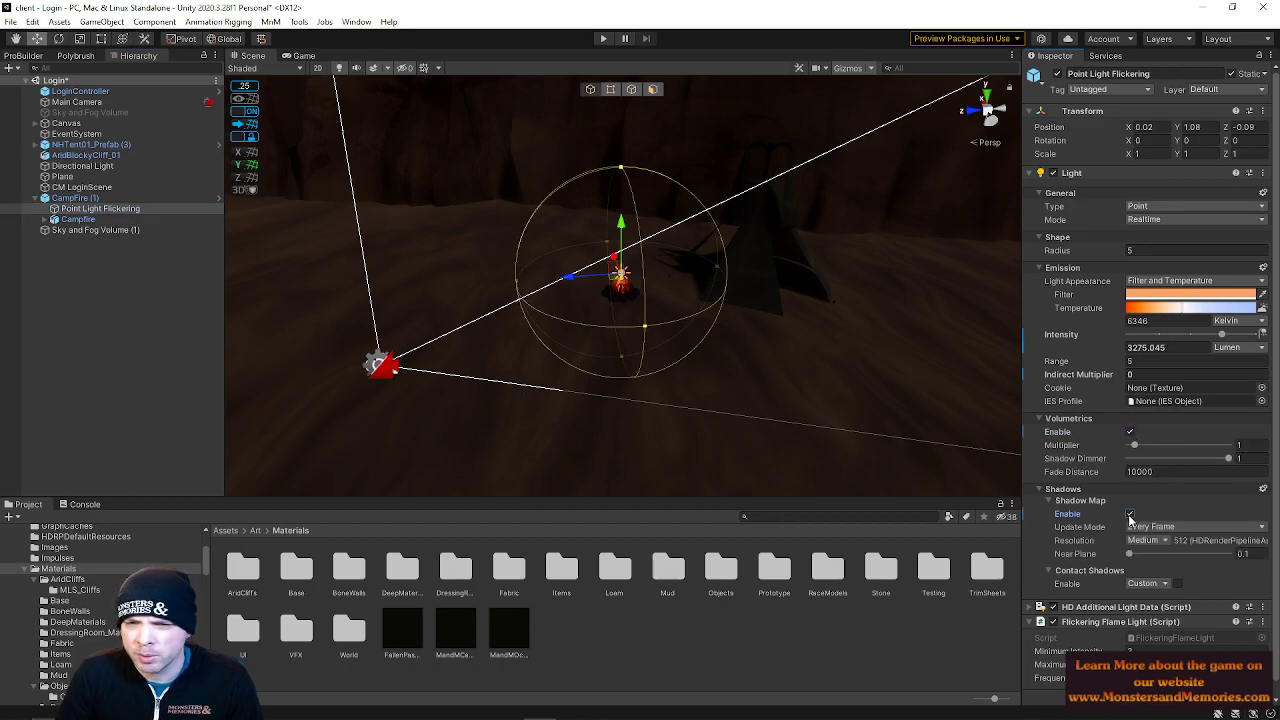
key(w)
right_drag(685, 299, 724, 328)
click(142, 24)
mouse_move(101, 22)
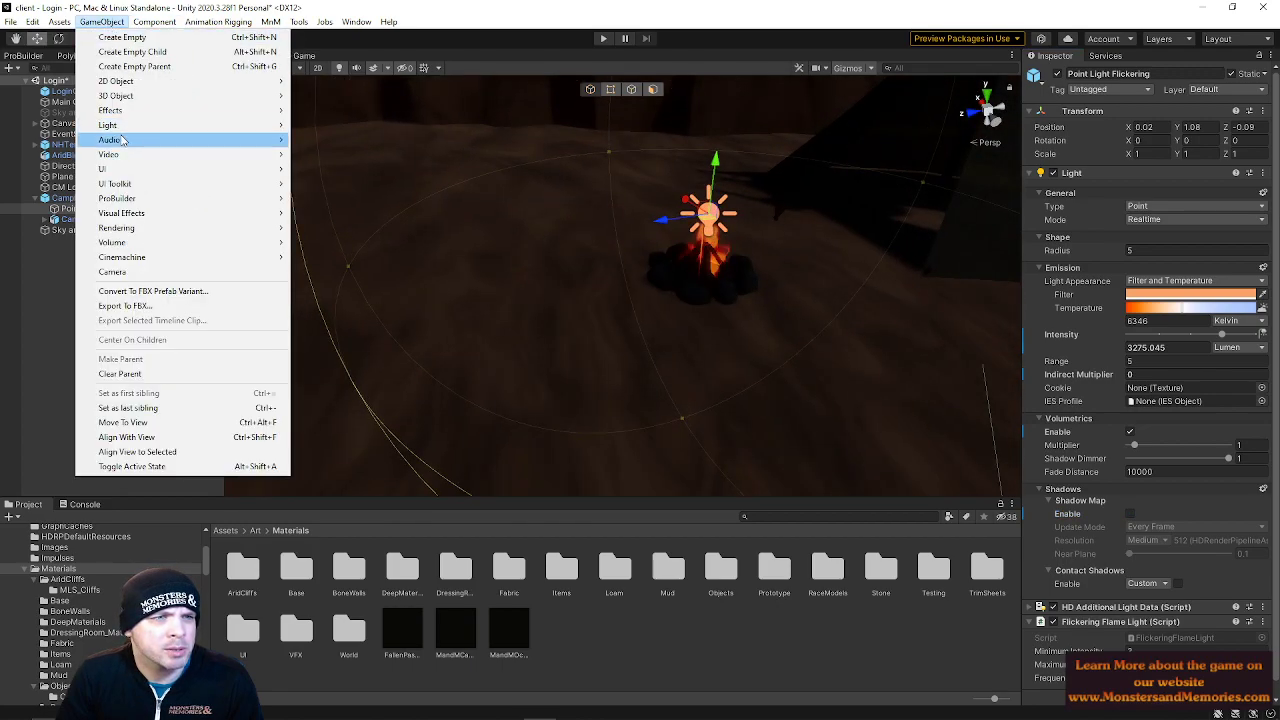
mouse_move(120, 125)
click(382, 142)
right_drag(612, 282, 865, 294)
key(a)
key(s)
drag(651, 285, 537, 288)
right_drag(622, 274, 658, 162)
key(s)
key(a)
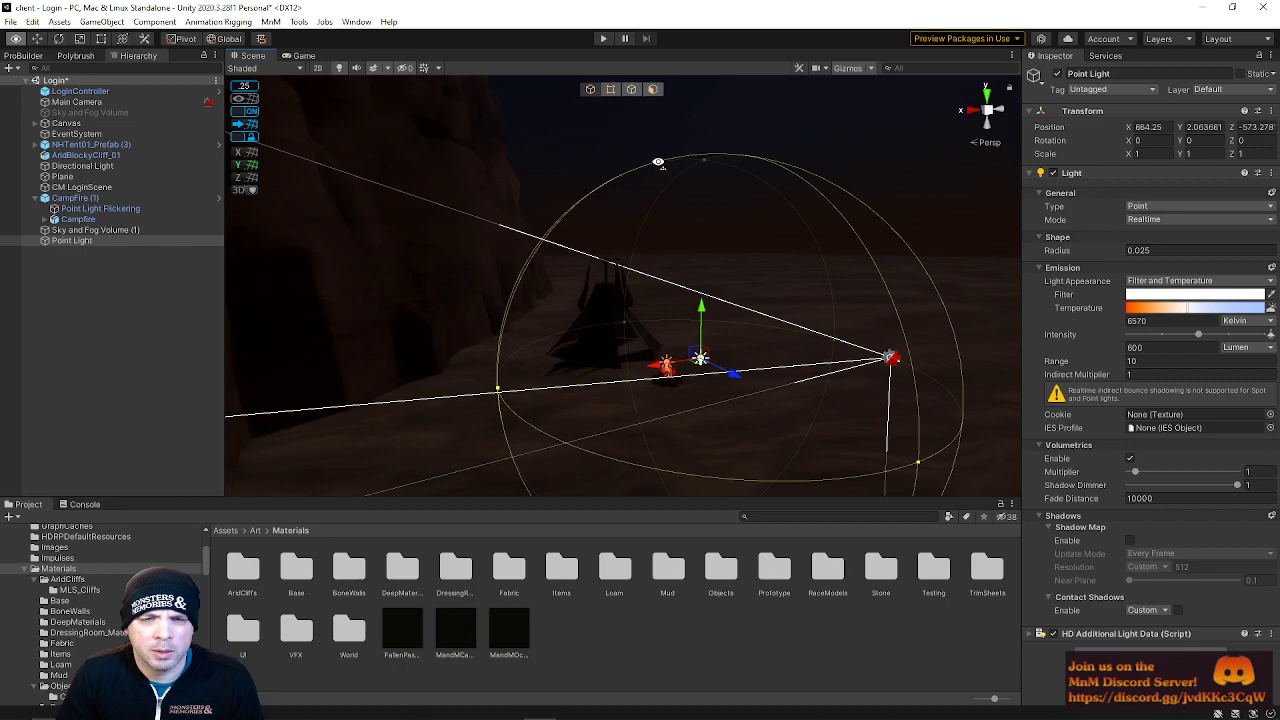
drag(700, 425, 681, 289)
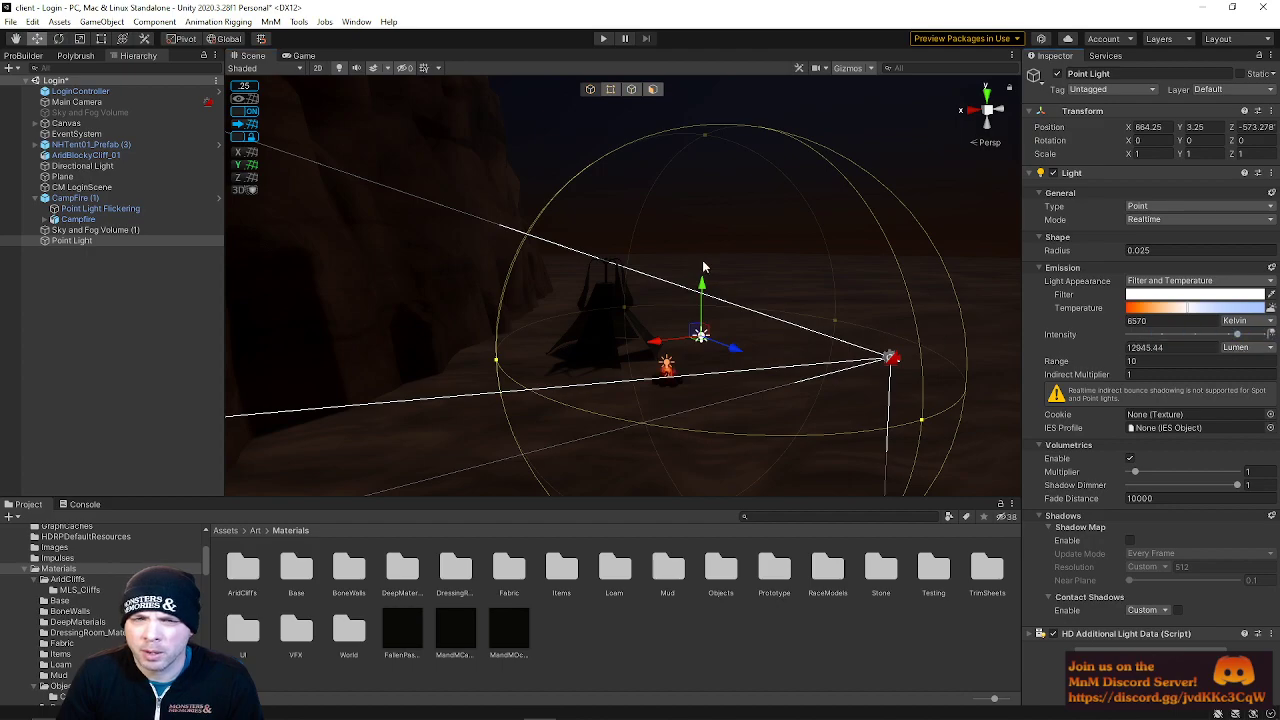
alt+drag(723, 251, 560, 245)
key(Delete)
Save the Login scene
click(10, 21)
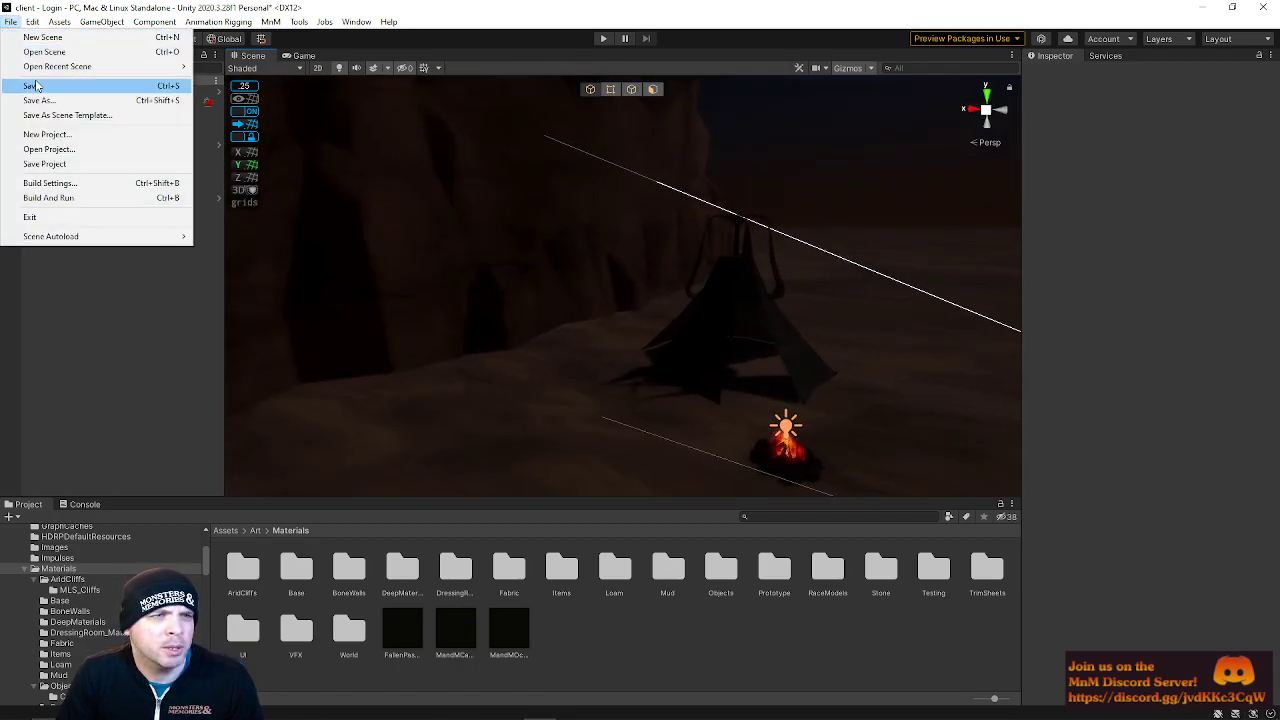
click(35, 86)
Open the Zone scene from the recent scenes list
click(10, 21)
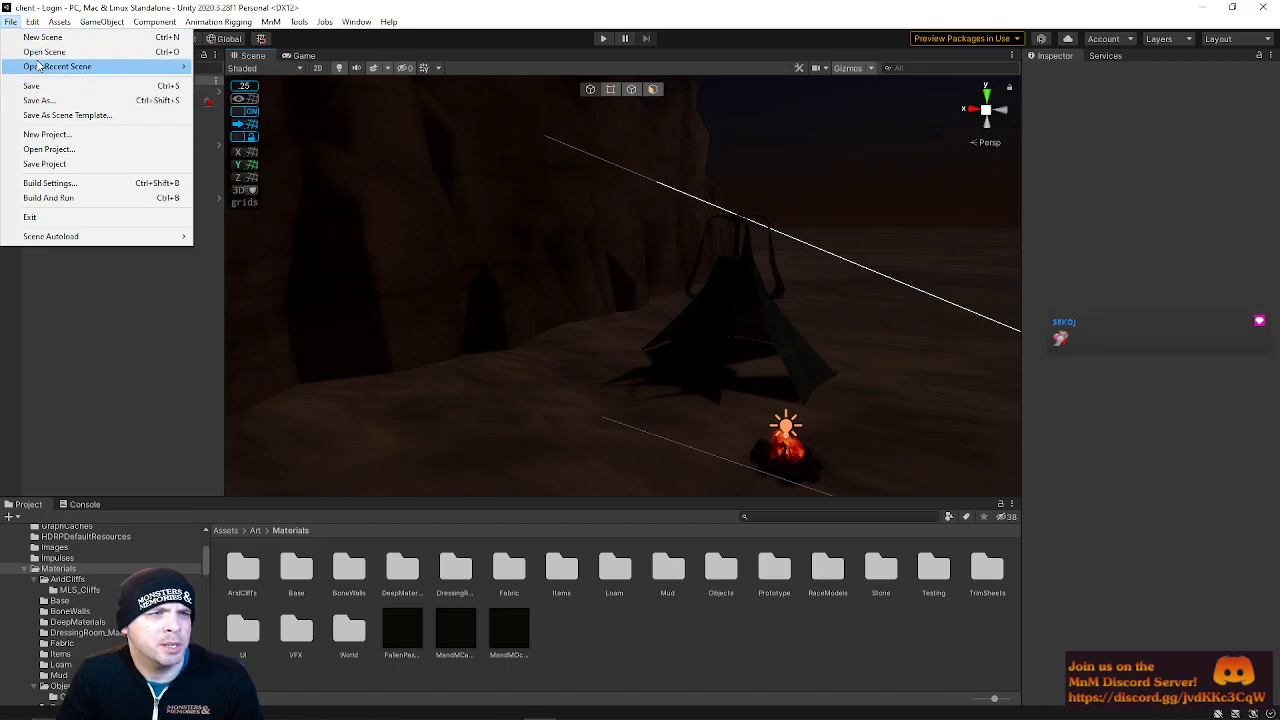
mouse_move(178, 68)
click(222, 81)
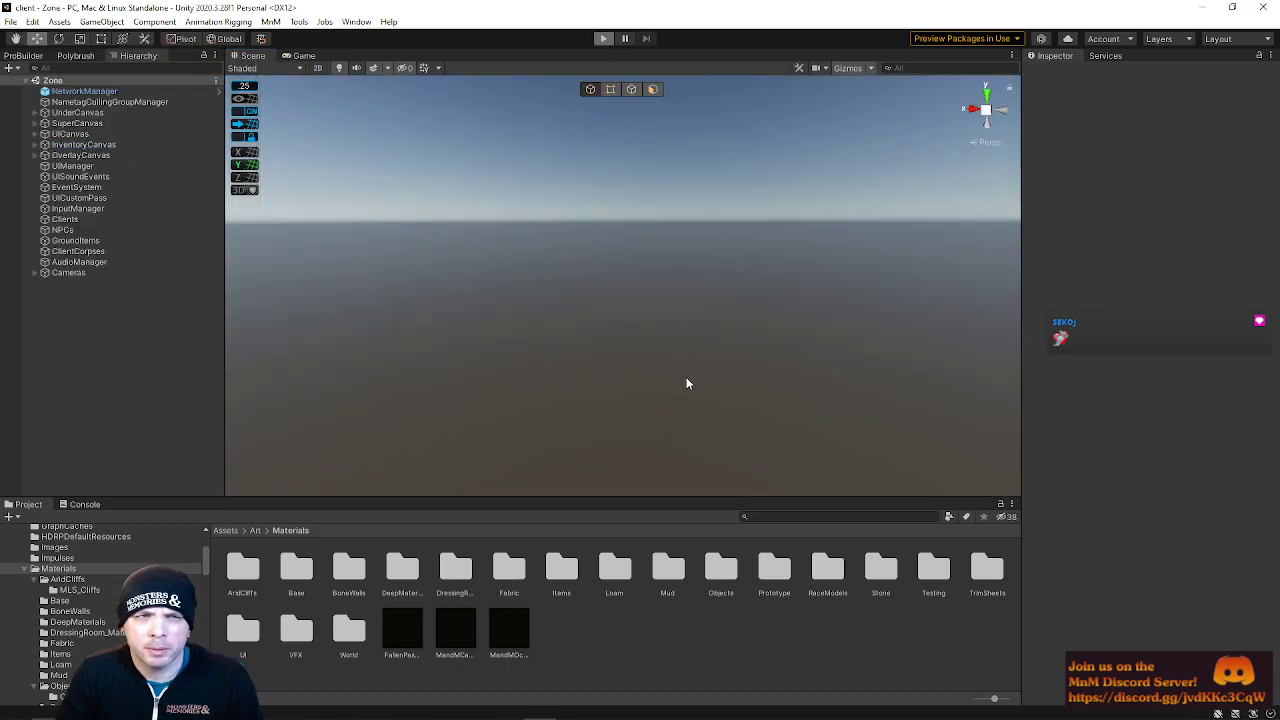
Play the game to preview the login screen, then stop playback
key(ctrl+p)
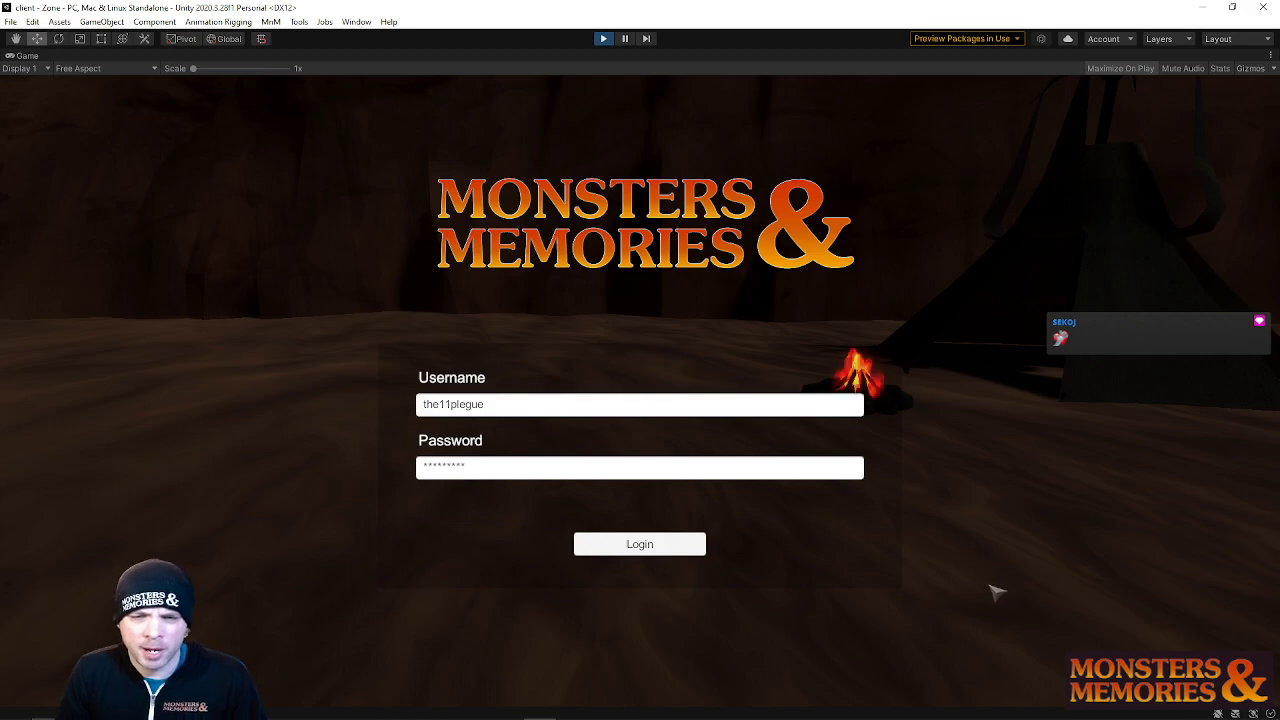
click(601, 39)
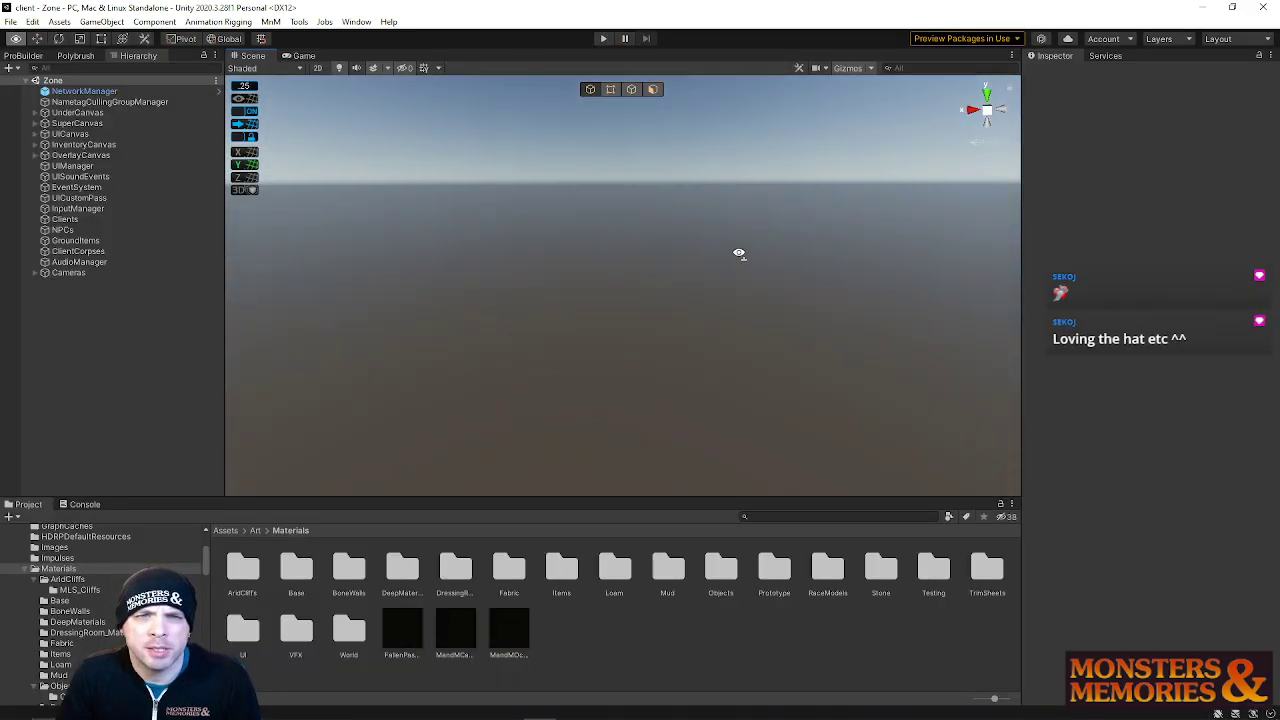
Open the Login scene again from the recent scenes list
click(10, 21)
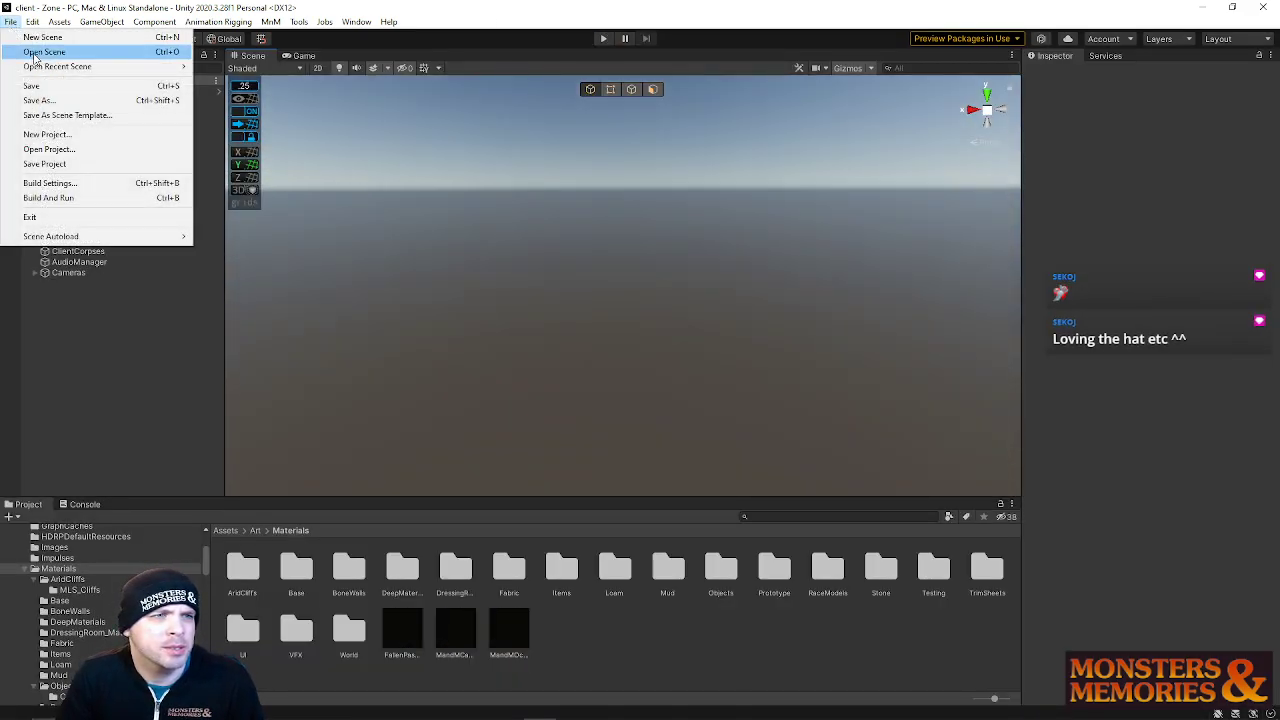
mouse_move(120, 66)
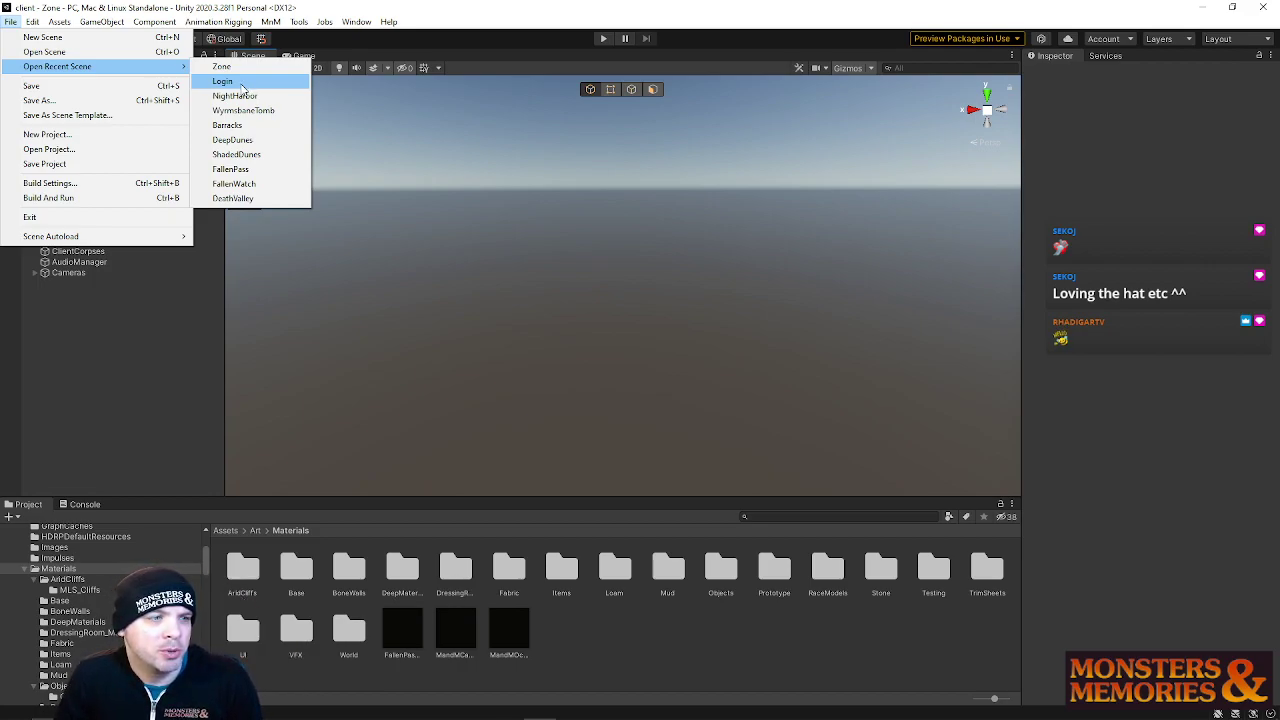
click(259, 84)
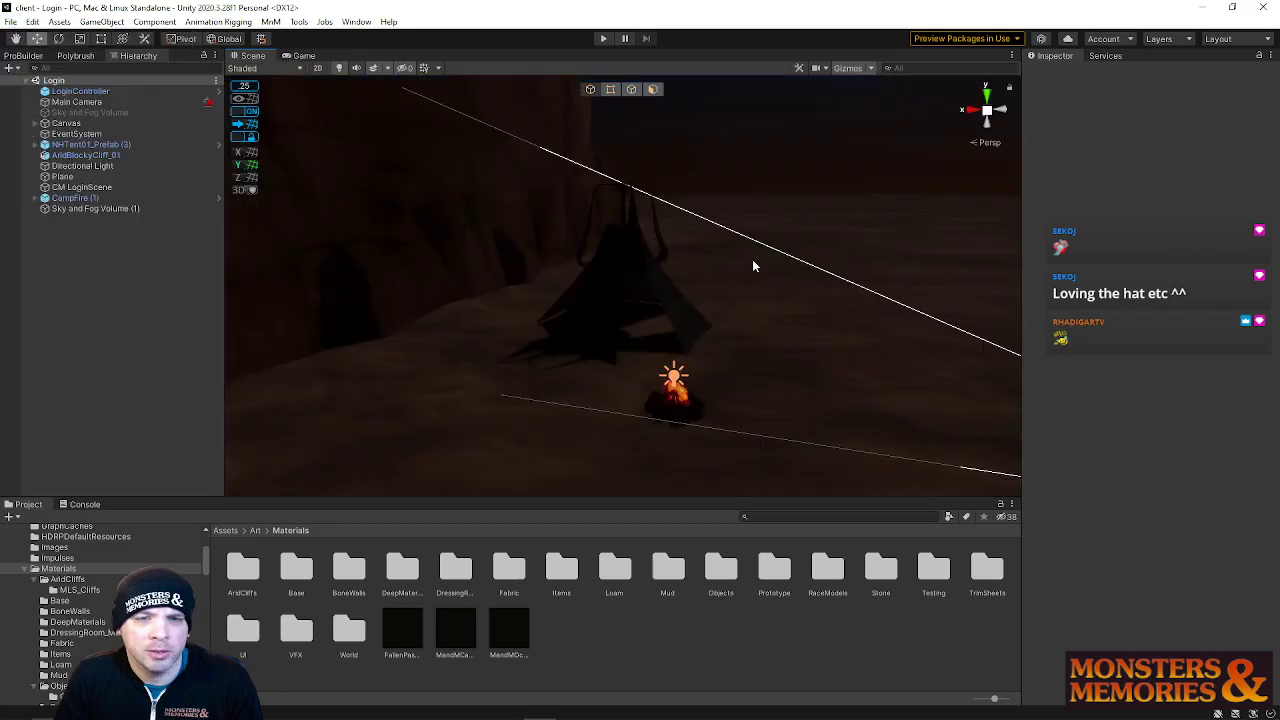
Inspect the Plane, Main Camera and LoginController objects of the Login scene
right_drag(751, 263, 712, 252)
click(712, 252)
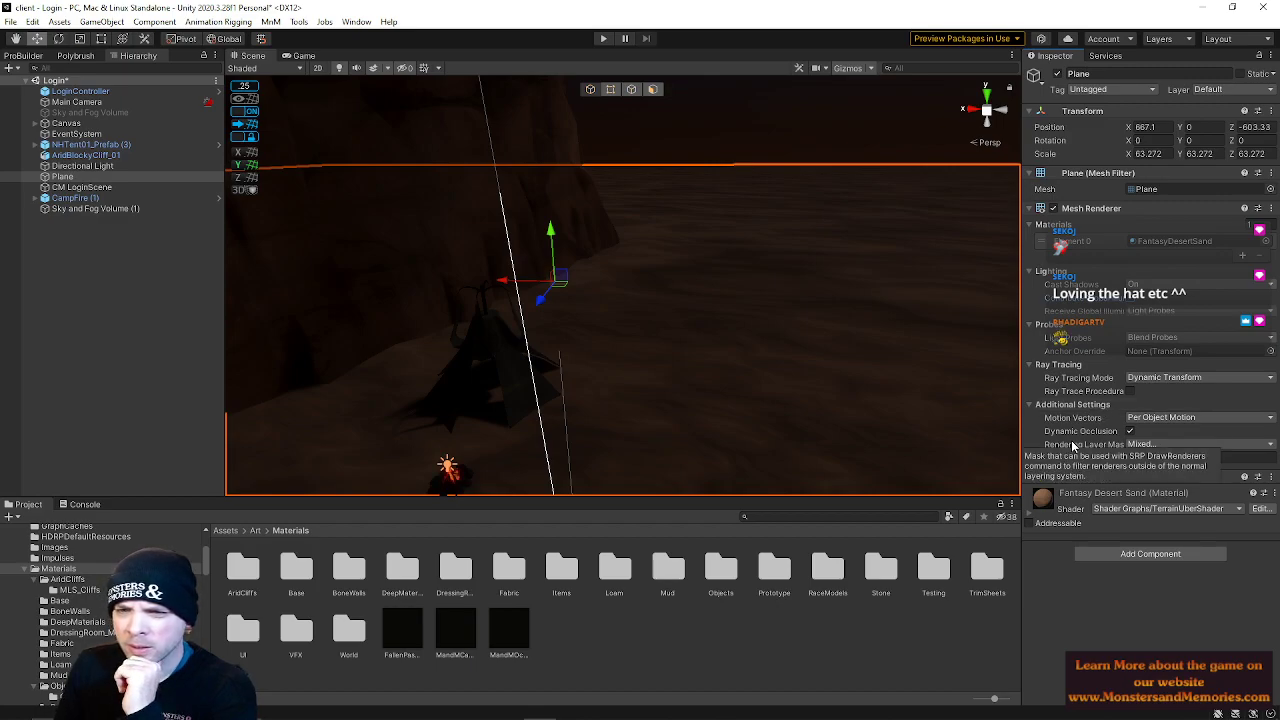
right_drag(937, 261, 633, 332)
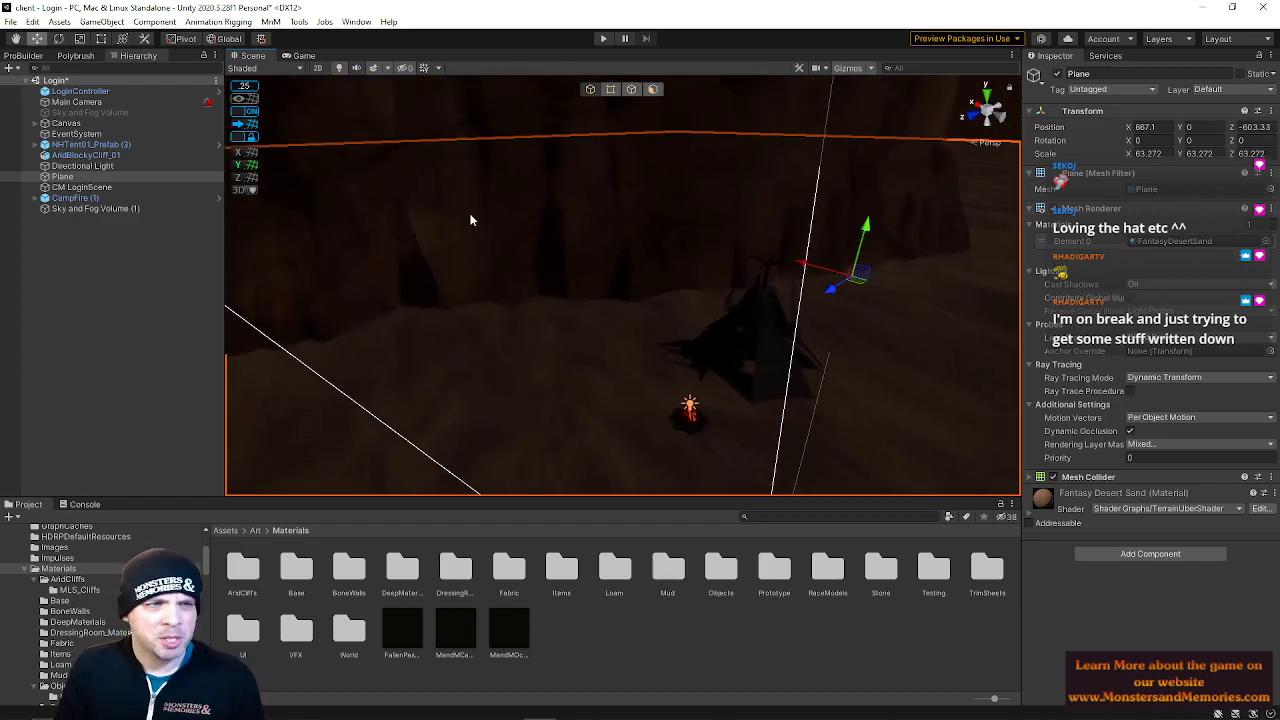
click(84, 102)
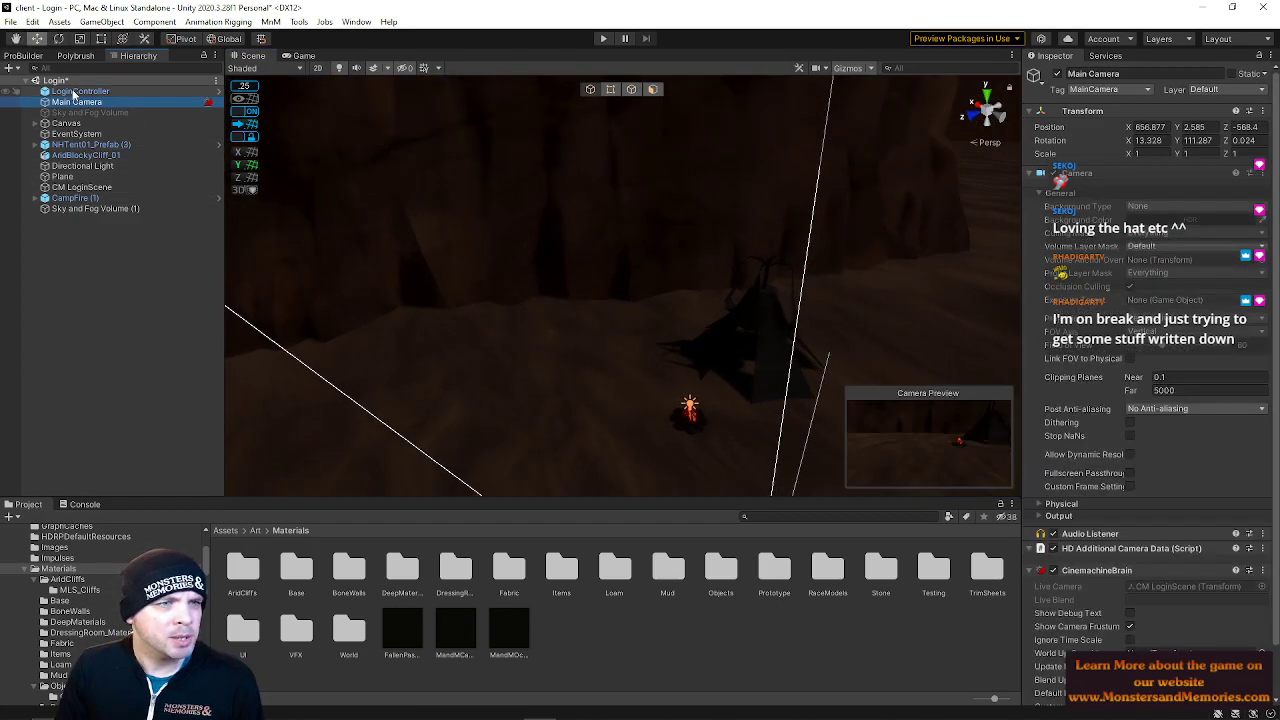
click(72, 92)
click(75, 102)
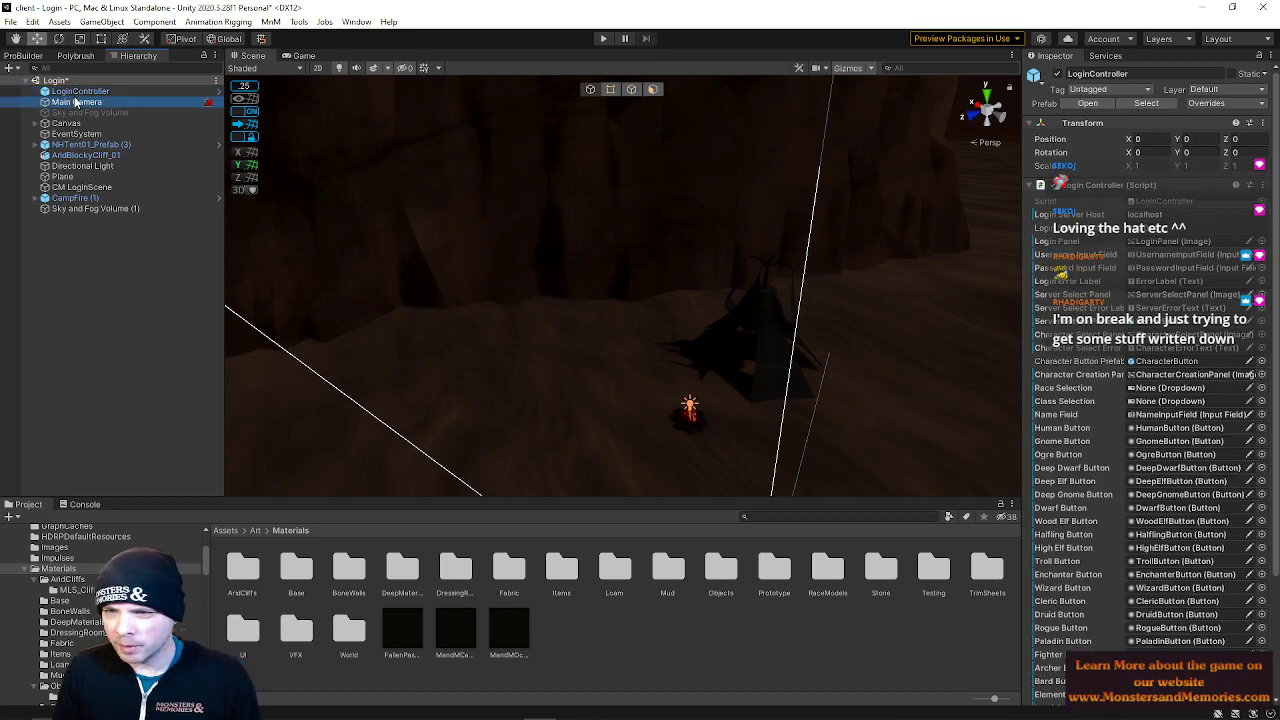
mouse_move(416, 200)
right_down()
mouse_move(423, 123)
mouse_move(429, 203)
right_up()
key(w)
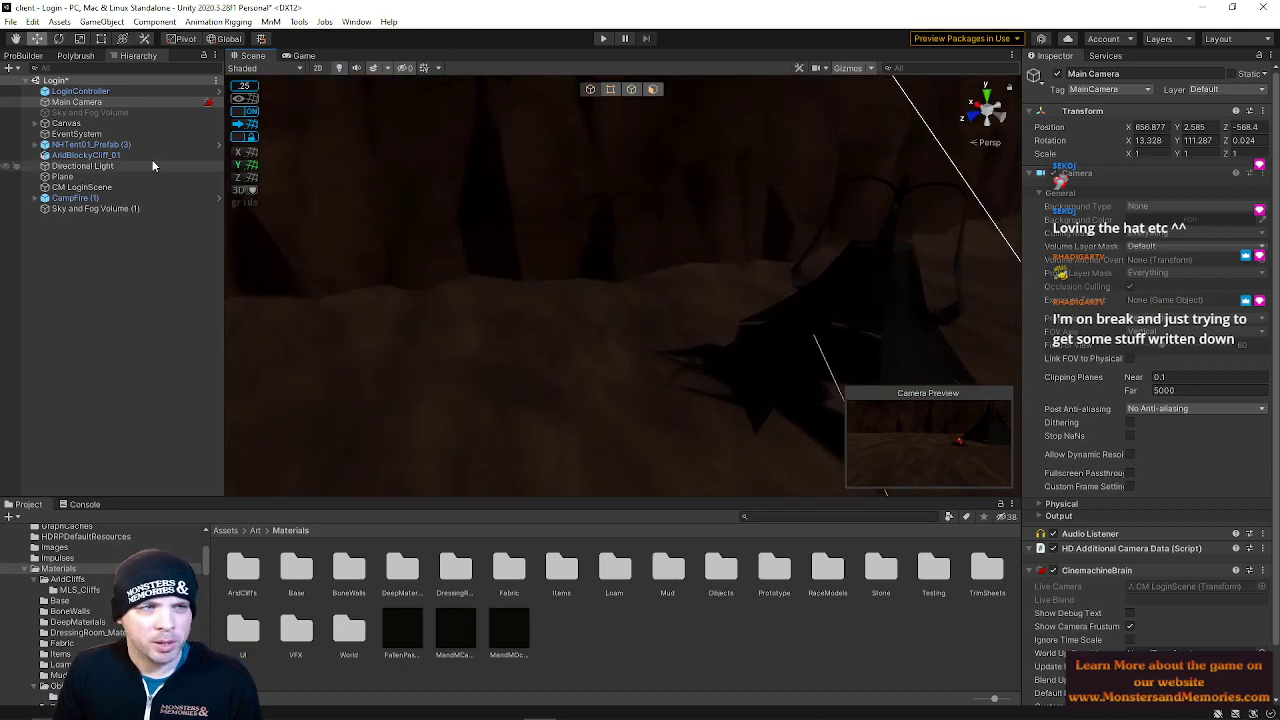
click(101, 21)
mouse_move(128, 125)
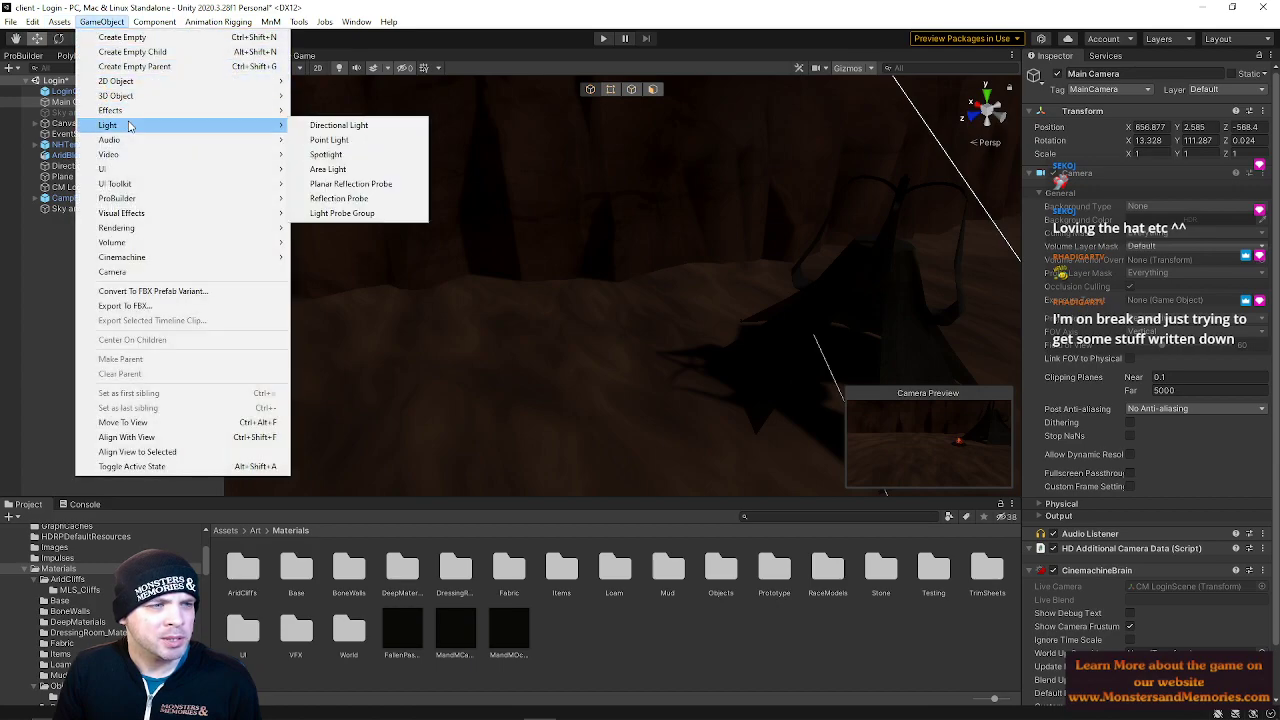
click(365, 170)
right_drag(558, 244, 557, 238)
key(s)
click(627, 265)
key(ctrl+z)
mouse_move(622, 244)
mouse_down()
mouse_move(614, 295)
mouse_move(605, 235)
mouse_up()
key(Delete)
Go through the scene's objects in the hierarchy to inspect each one
right_drag(598, 262, 653, 154)
click(78, 102)
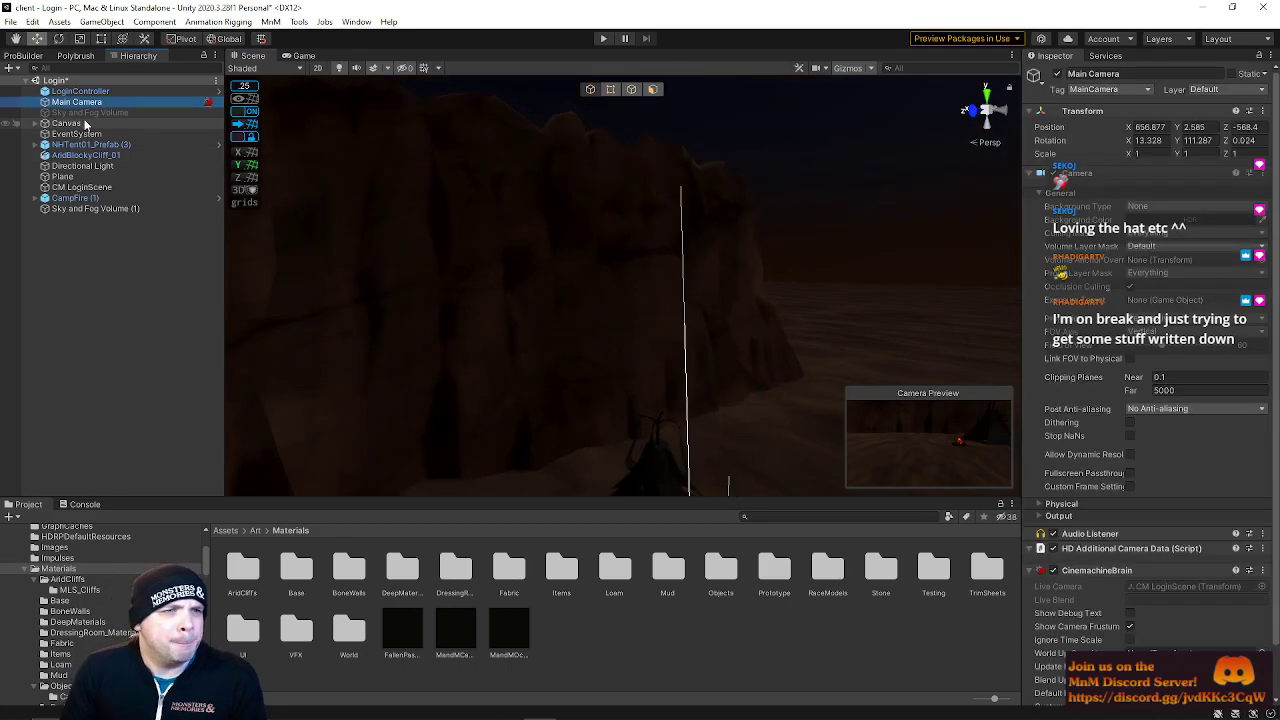
click(85, 112)
click(75, 122)
click(84, 134)
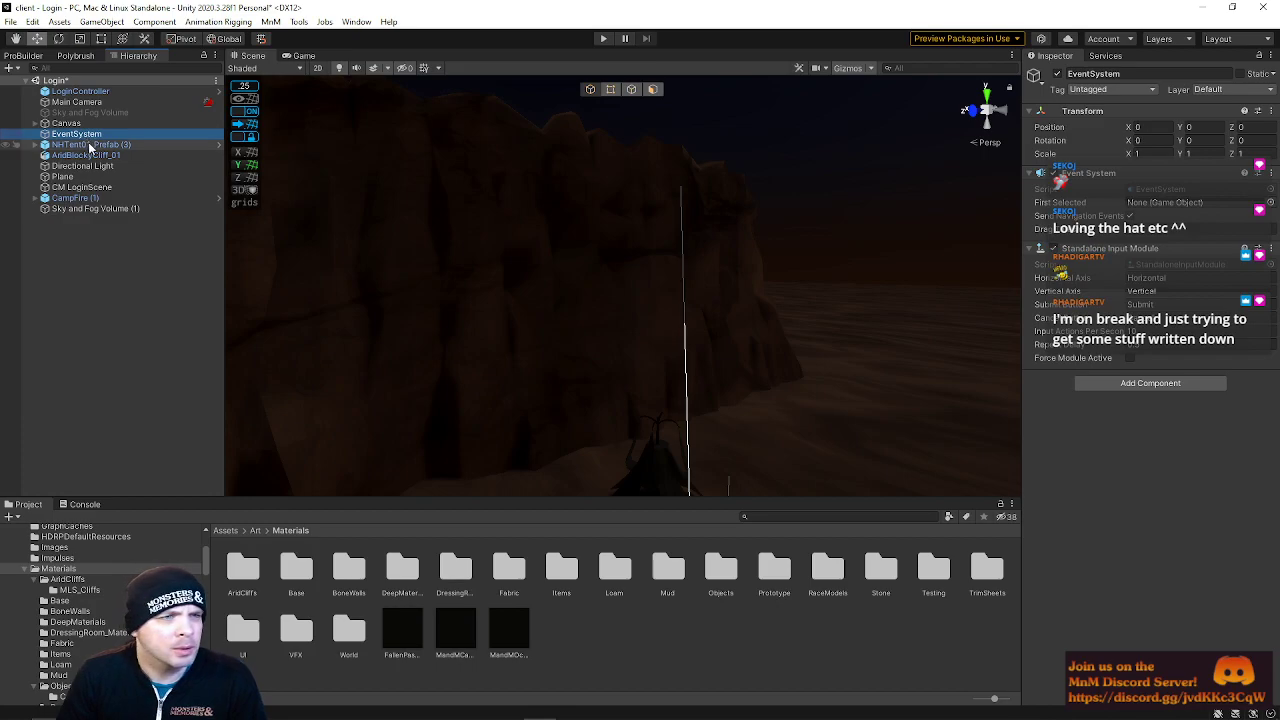
click(90, 146)
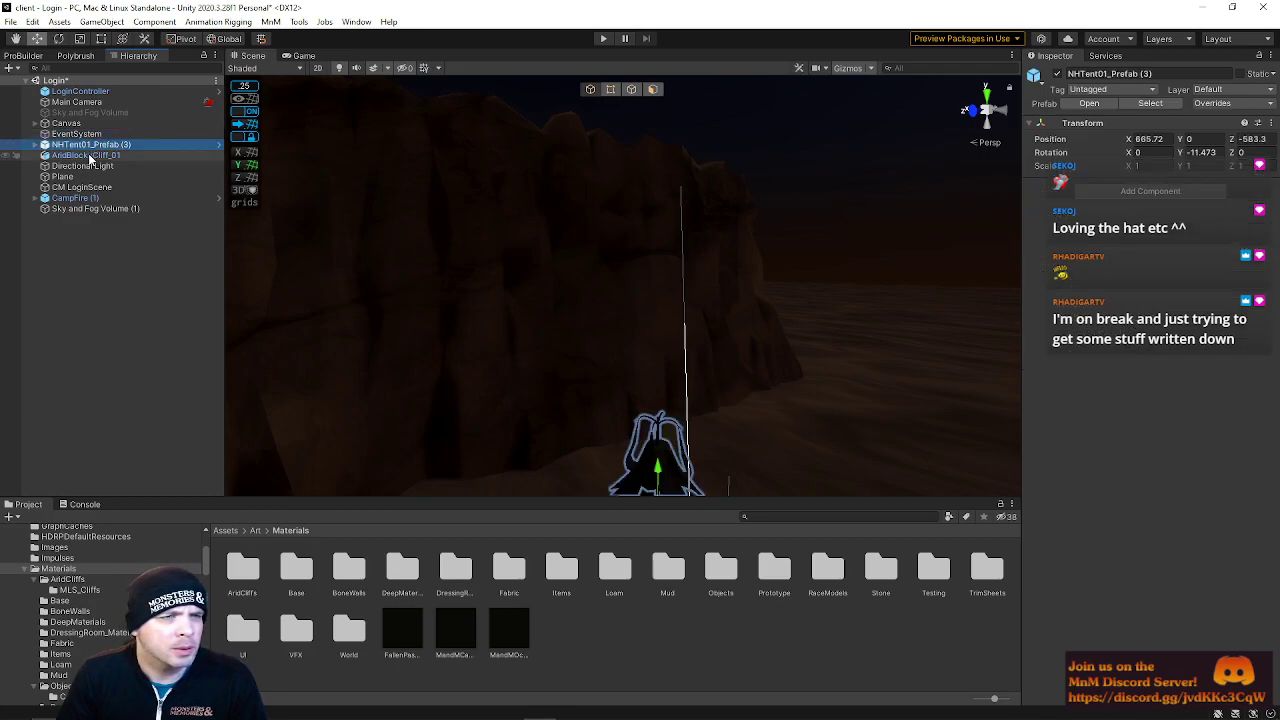
click(88, 155)
Raise the Directional Light's intensity to about 28446 lux and rotate it to about 39, 38, -18 degrees
click(84, 166)
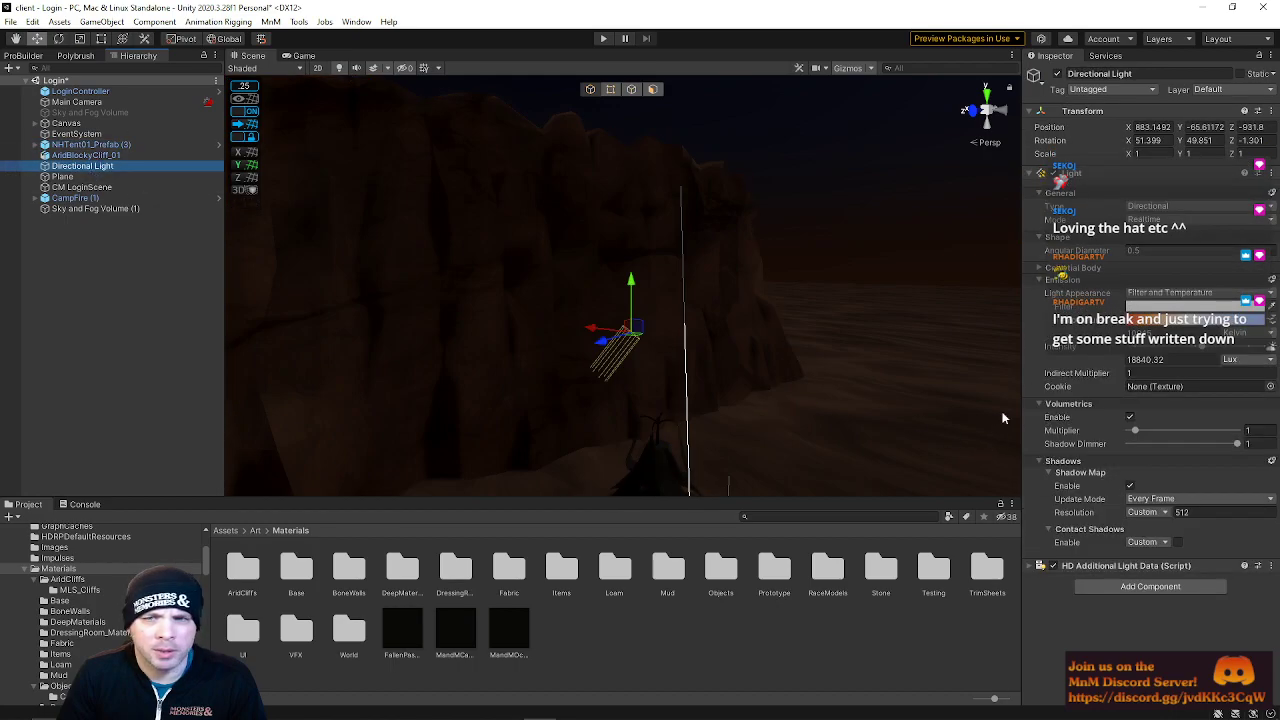
drag(1203, 349, 1243, 362)
right_drag(866, 314, 790, 366)
key(e)
drag(726, 262, 881, 292)
drag(740, 215, 784, 188)
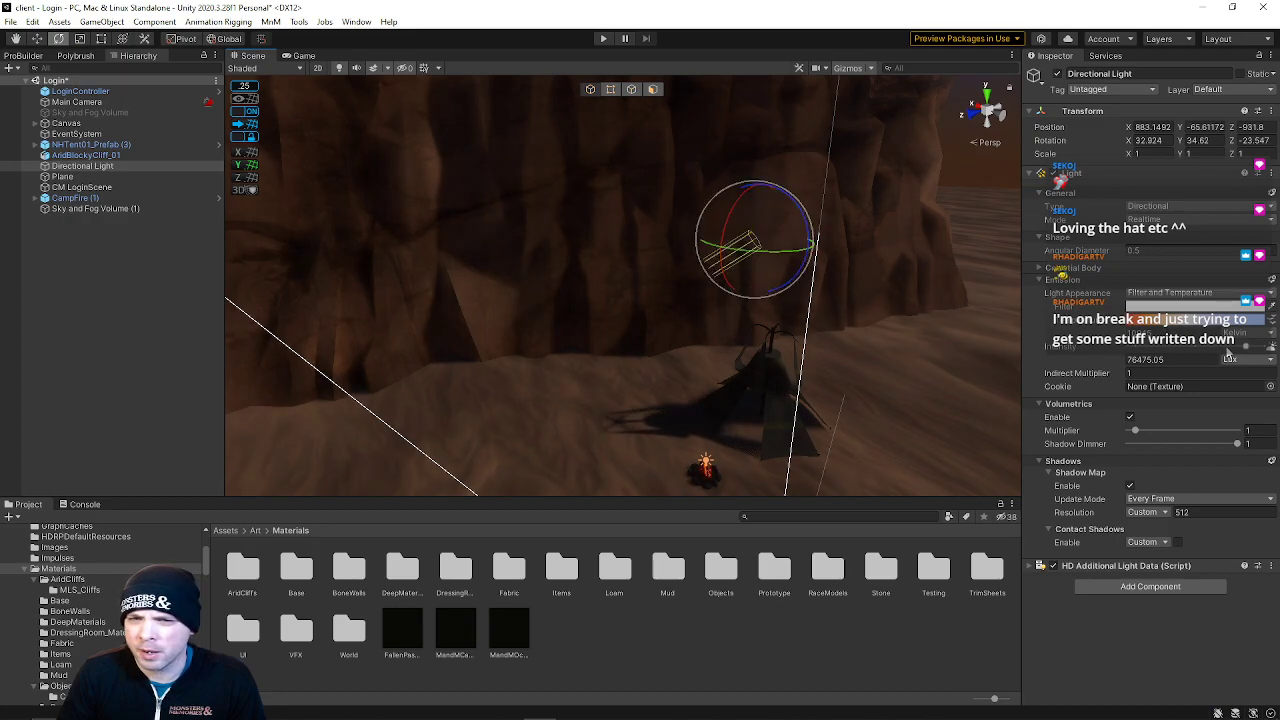
key(ctrl+z)
drag(1251, 355, 1242, 355)
drag(751, 240, 760, 199)
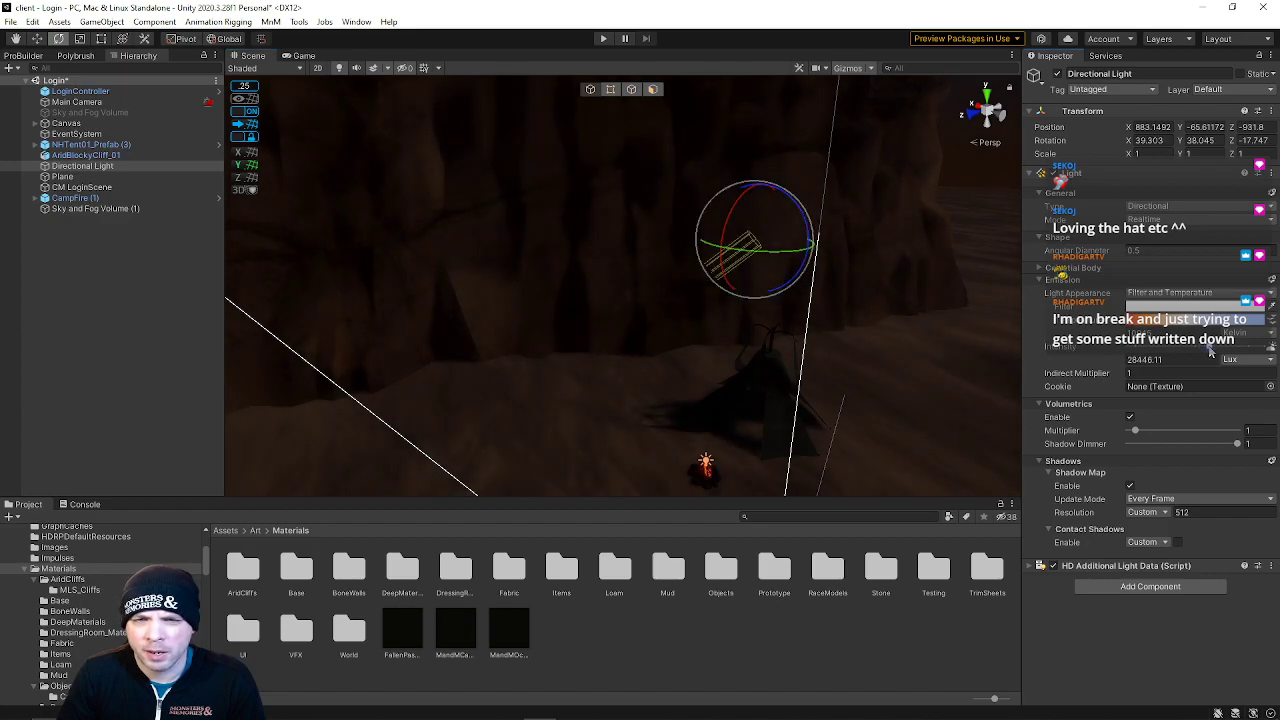
Set the Directional Light's filter colour to a pale blue, B5BEDE
click(1186, 309)
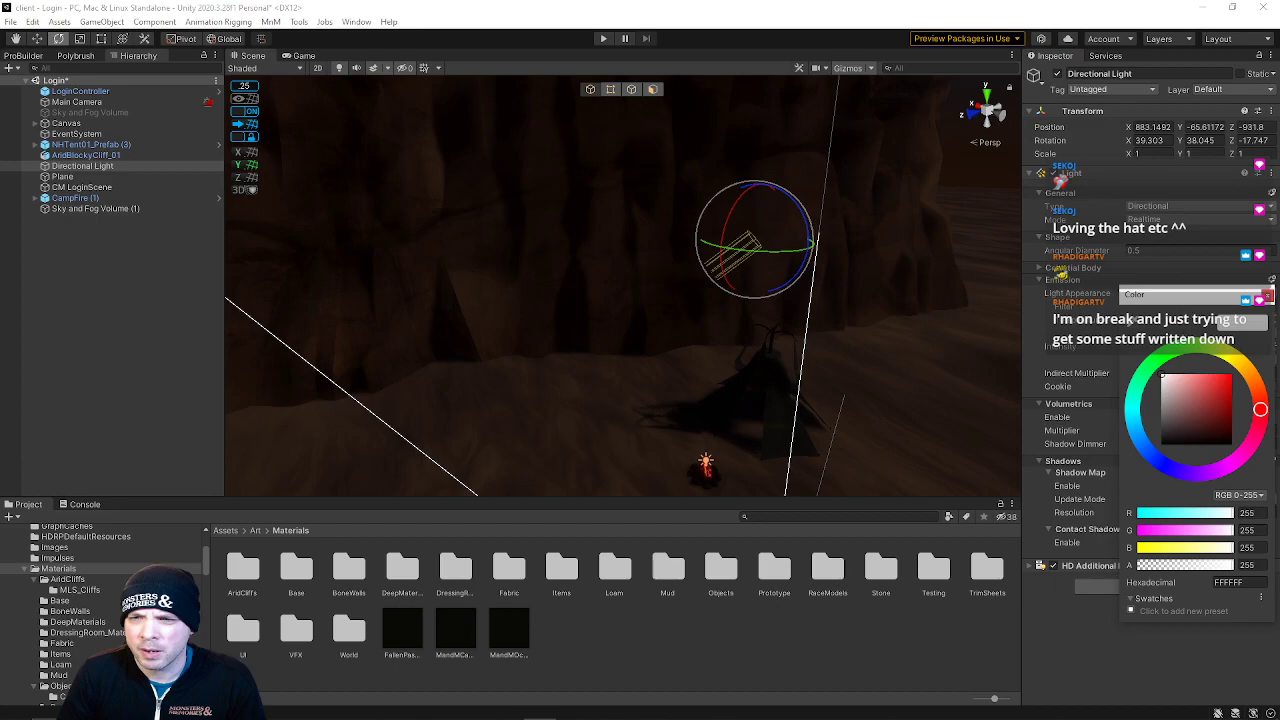
drag(1135, 401, 1157, 450)
click(1175, 381)
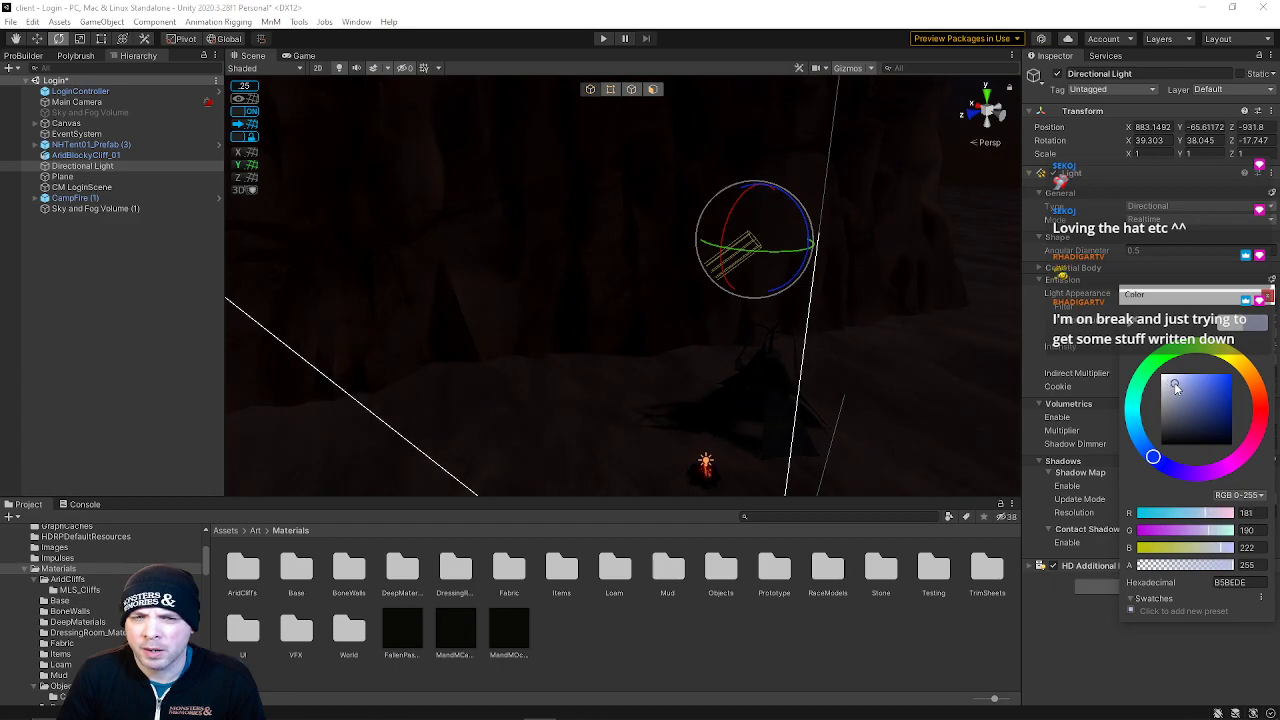
Inspect the campfire, camera rig and ground plane around the tent in the scene view
right_drag(812, 378, 466, 139)
mouse_move(595, 306)
right_down()
mouse_move(608, 297)
mouse_move(585, 313)
right_up()
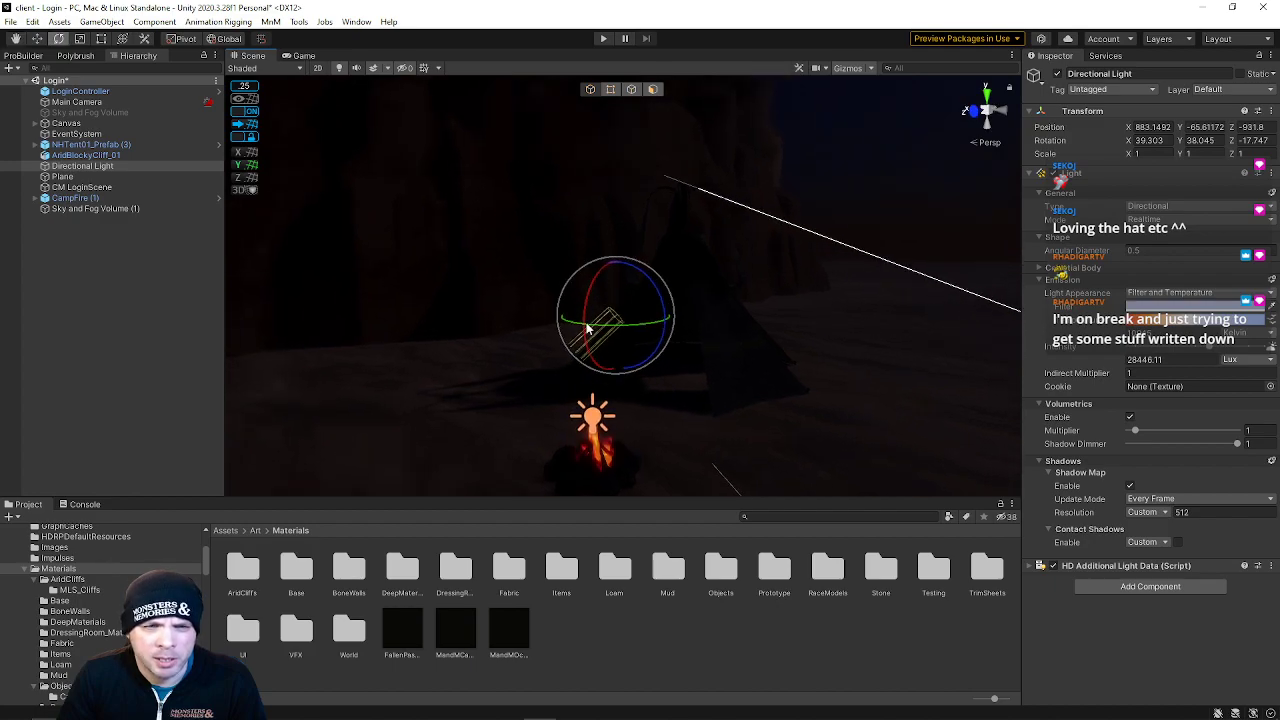
click(594, 425)
click(87, 208)
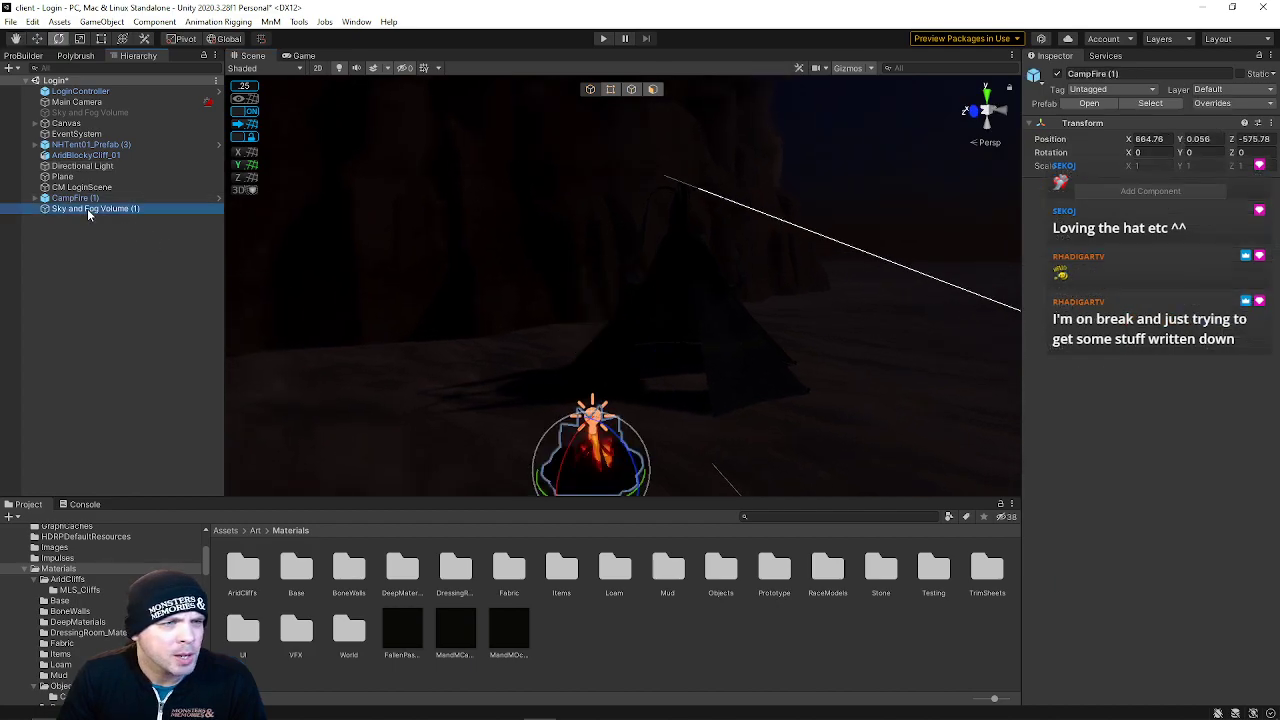
click(73, 198)
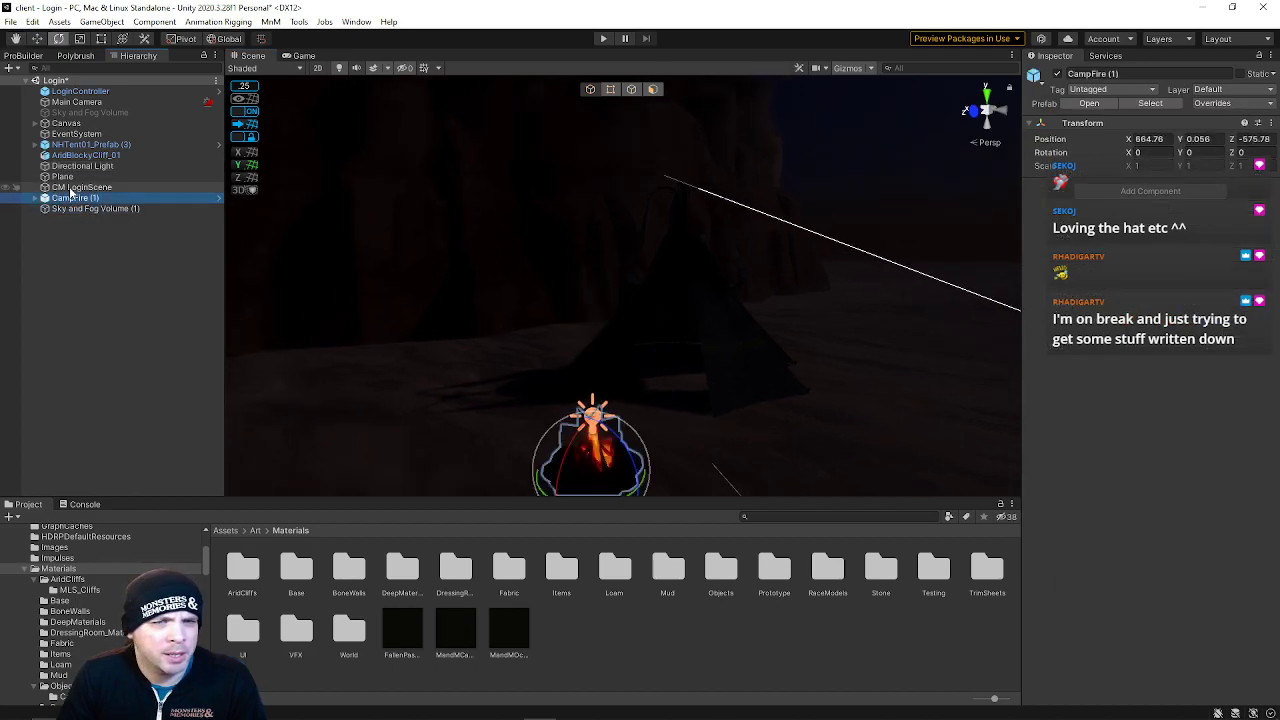
click(72, 188)
right_drag(578, 288, 582, 342)
click(608, 348)
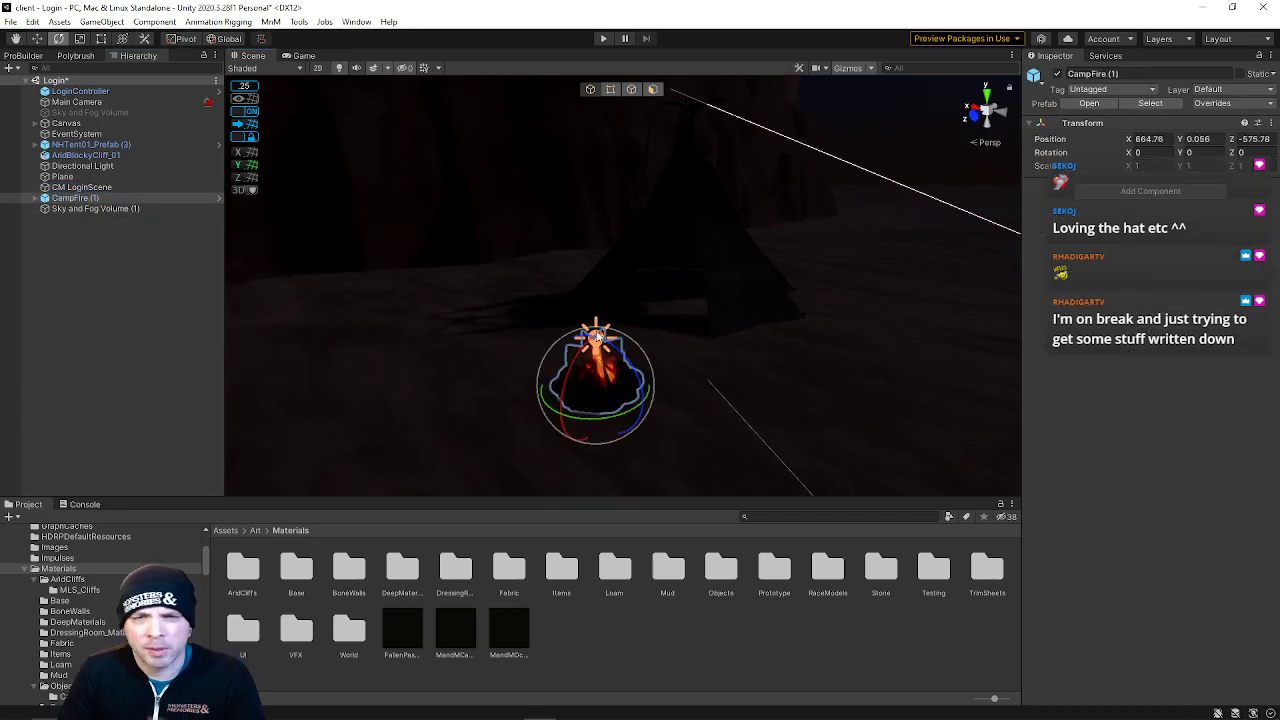
right_drag(461, 278, 571, 386)
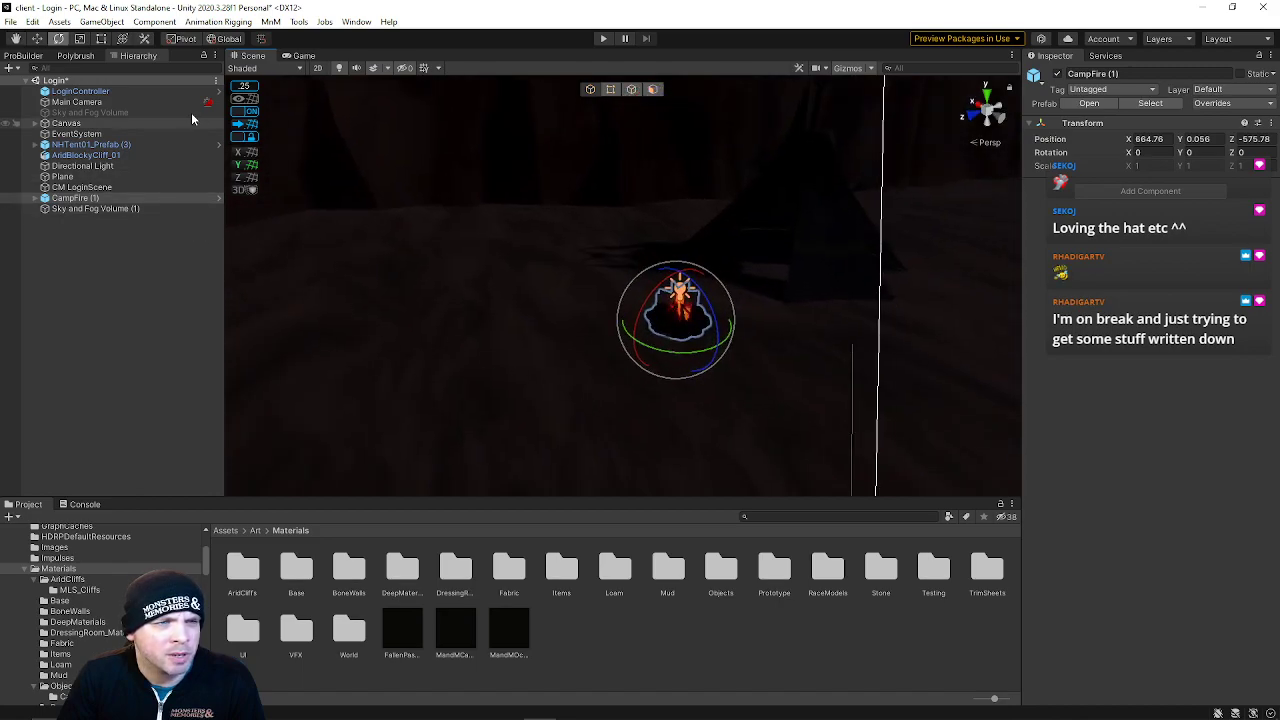
click(395, 325)
click(154, 21)
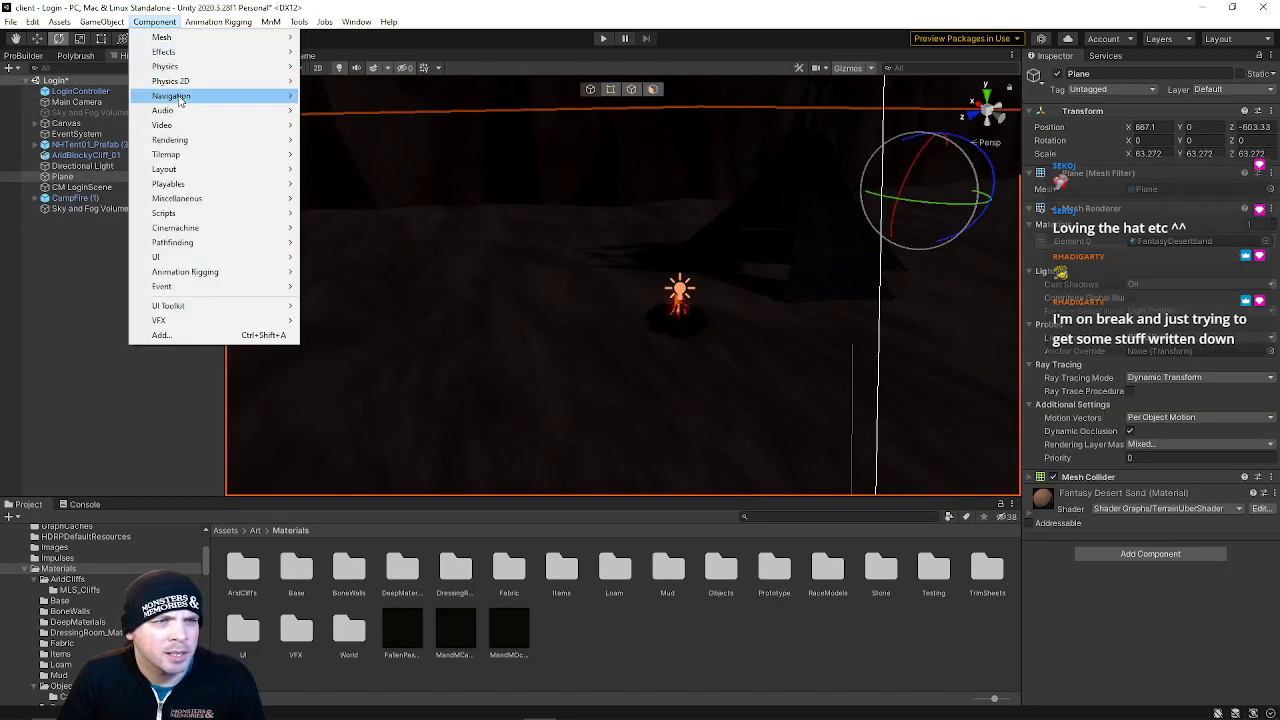
mouse_move(104, 23)
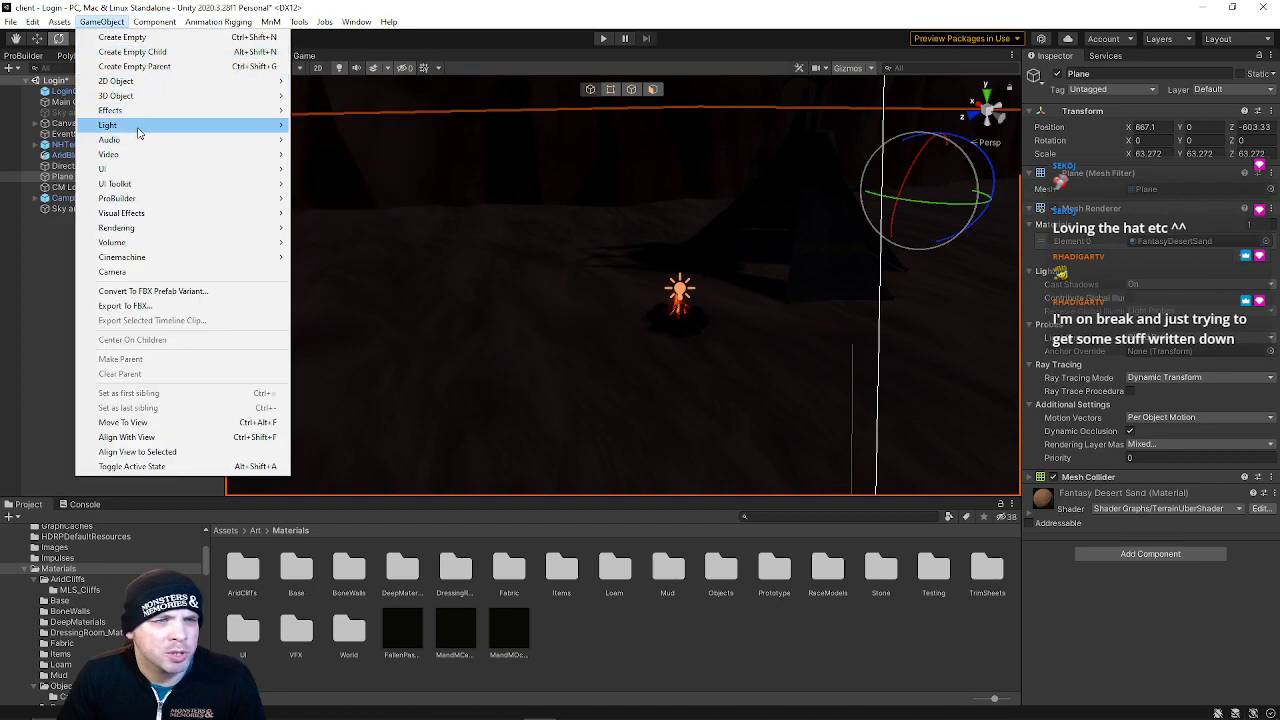
mouse_move(183, 133)
click(327, 133)
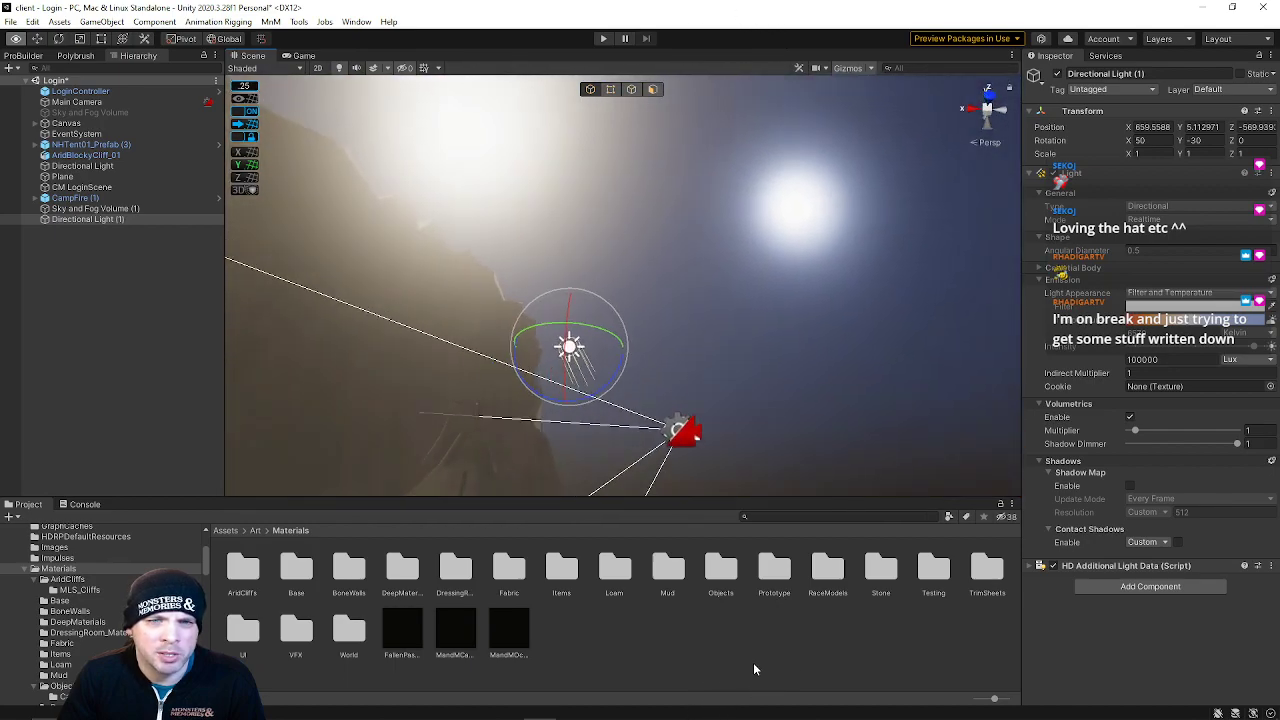
right_drag(755, 670, 645, 132)
key(s)
key(Delete)
Examine the campfire area and the surrounding cliff in the scene view
right_drag(623, 197, 755, 49)
right_drag(806, 167, 553, 351)
right_drag(514, 289, 521, 247)
click(454, 339)
key(s)
right_drag(454, 339, 524, 335)
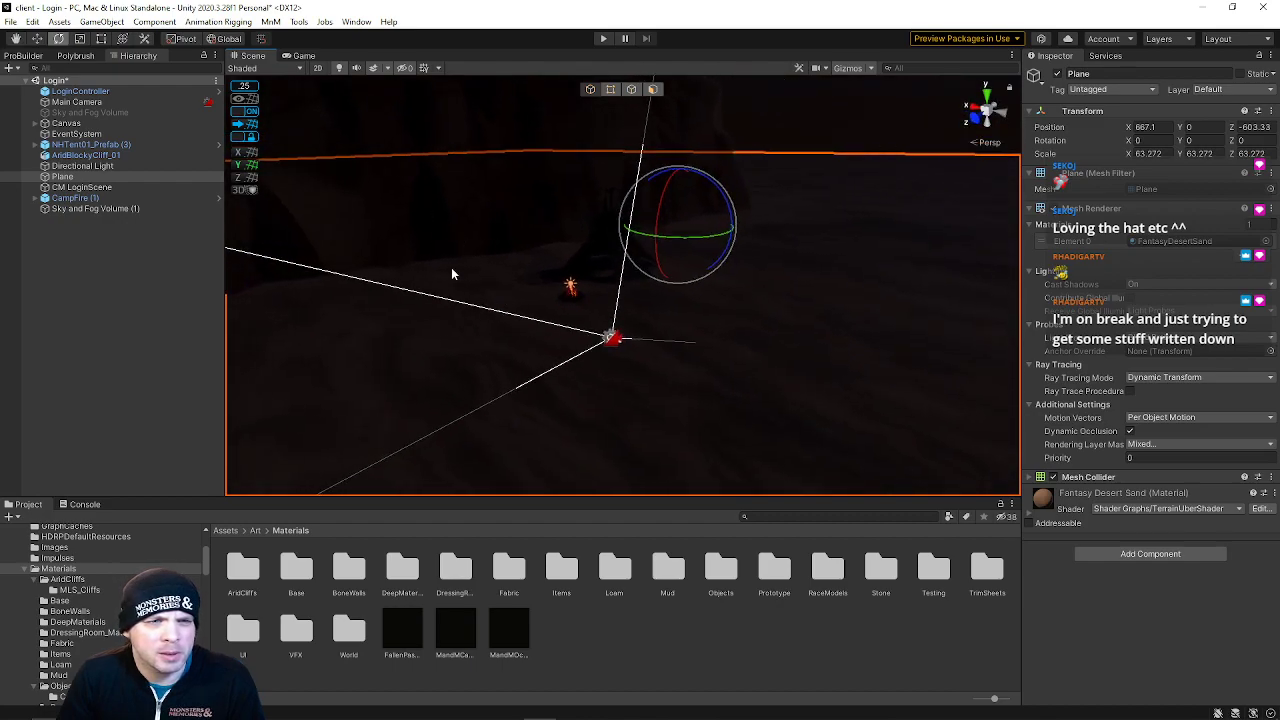
click(119, 155)
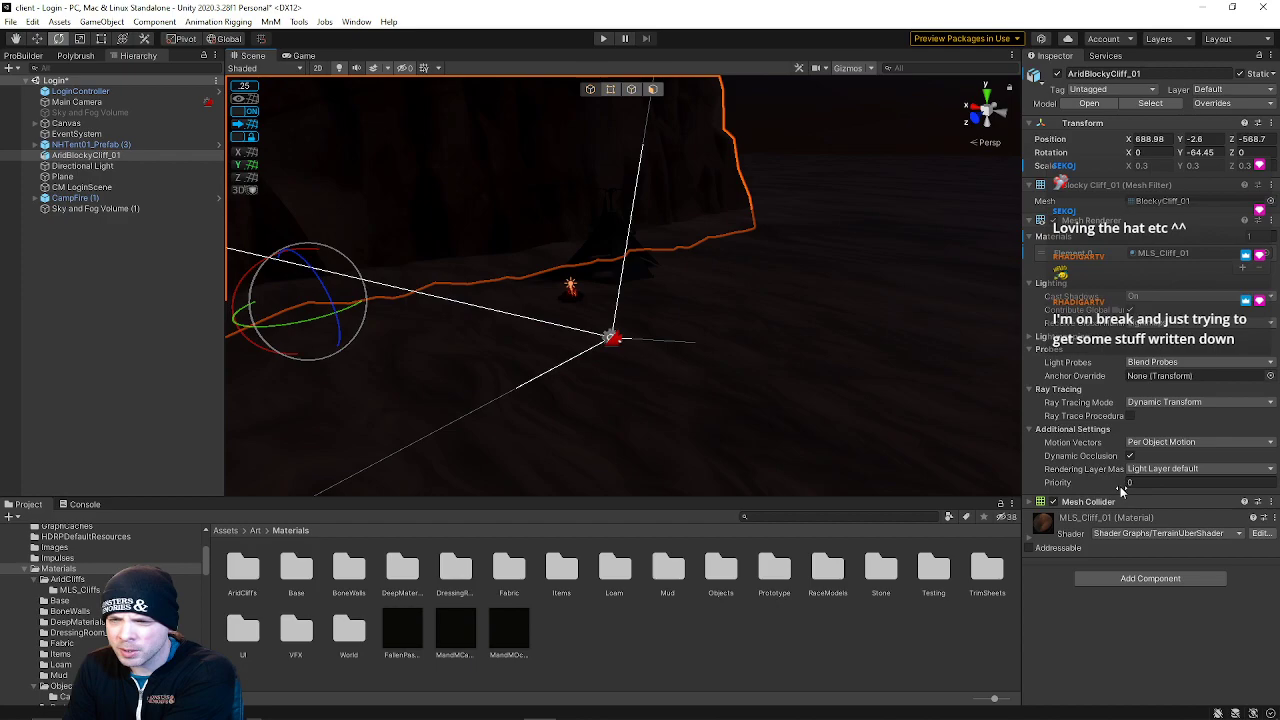
Delete the existing ground Plane from the Login scene
click(816, 321)
right_drag(816, 321, 611, 298)
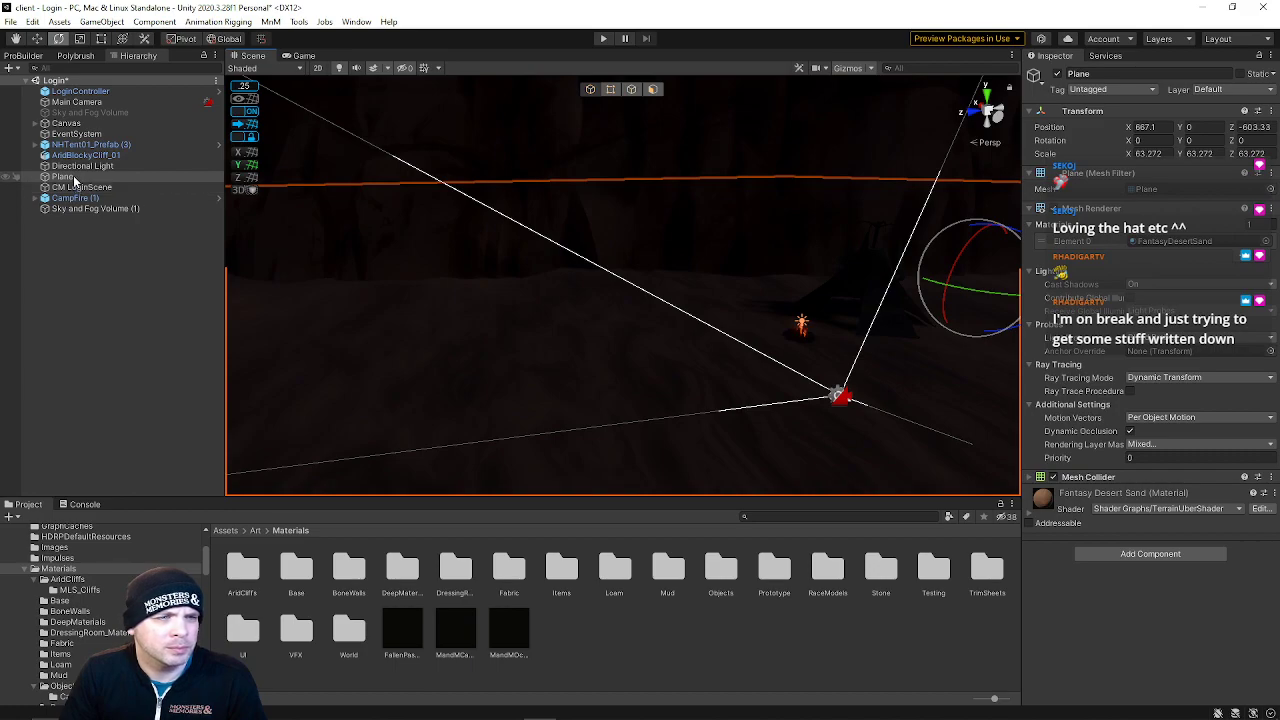
right_drag(452, 265, 880, 142)
click(884, 264)
click(816, 252)
right_drag(816, 252, 512, 309)
key(Delete)
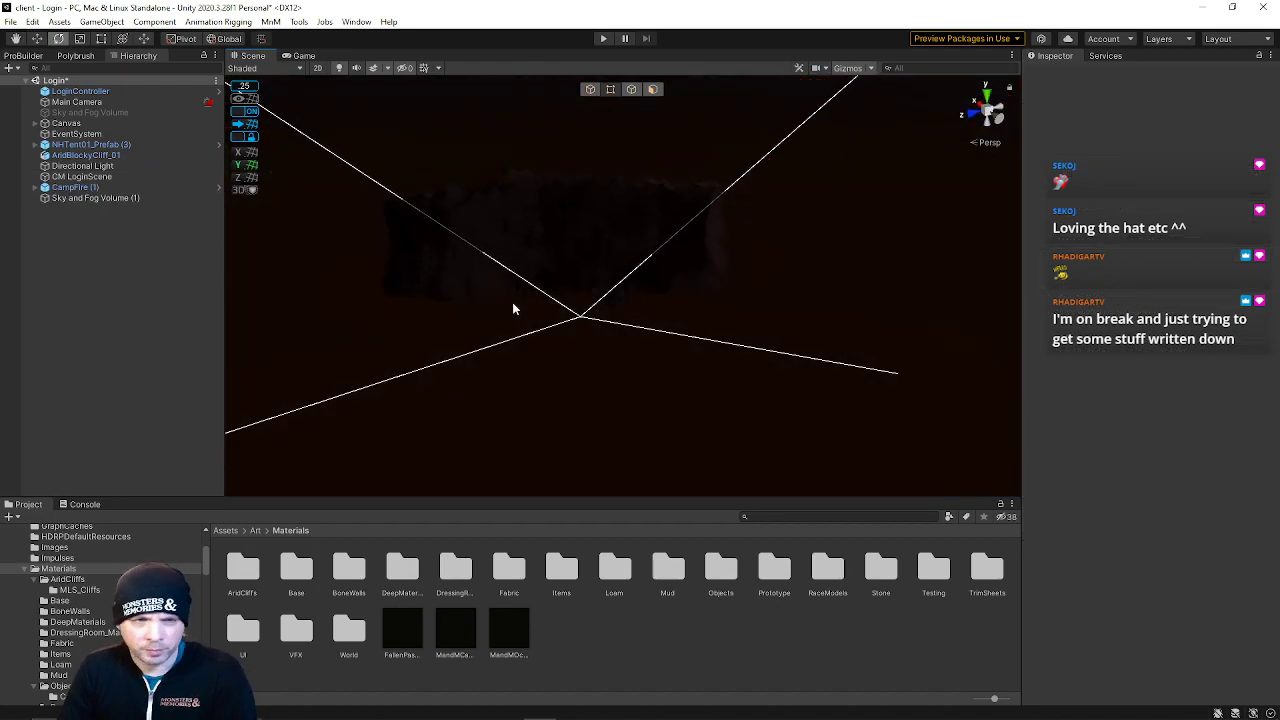
Create a new ProBuilder plane shape on the ground beside the campfire
click(24, 56)
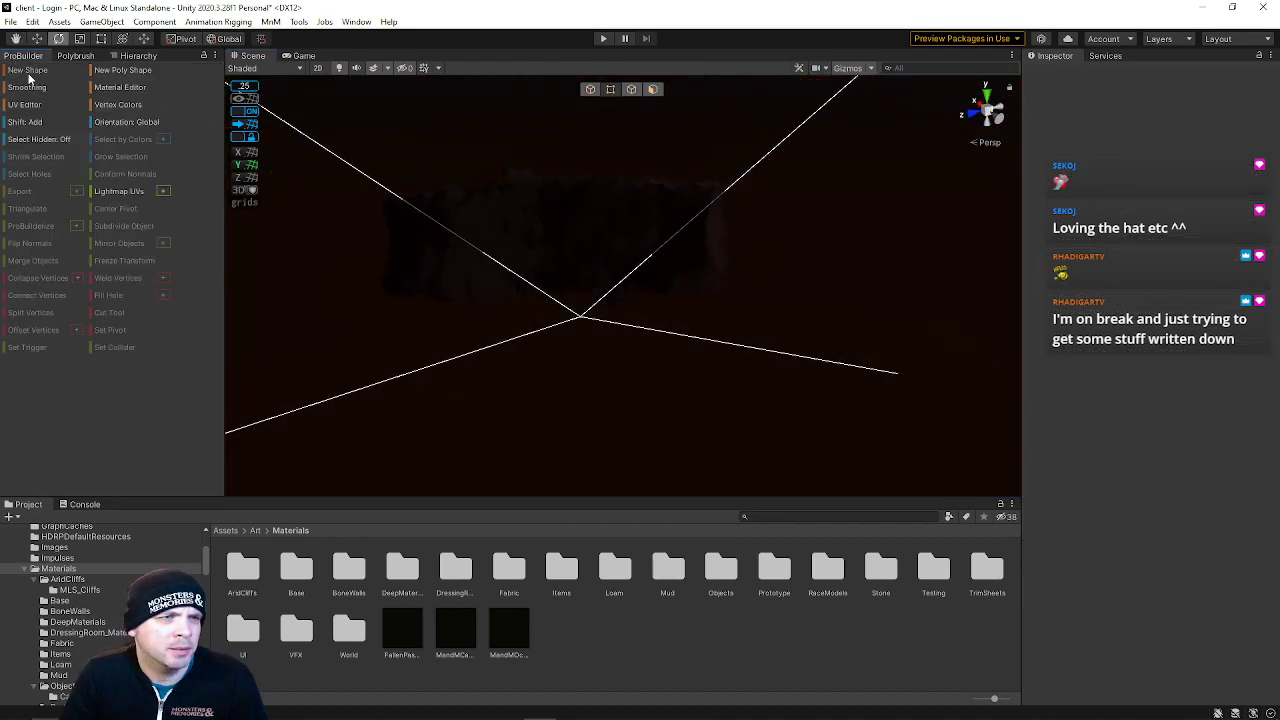
click(27, 70)
click(882, 432)
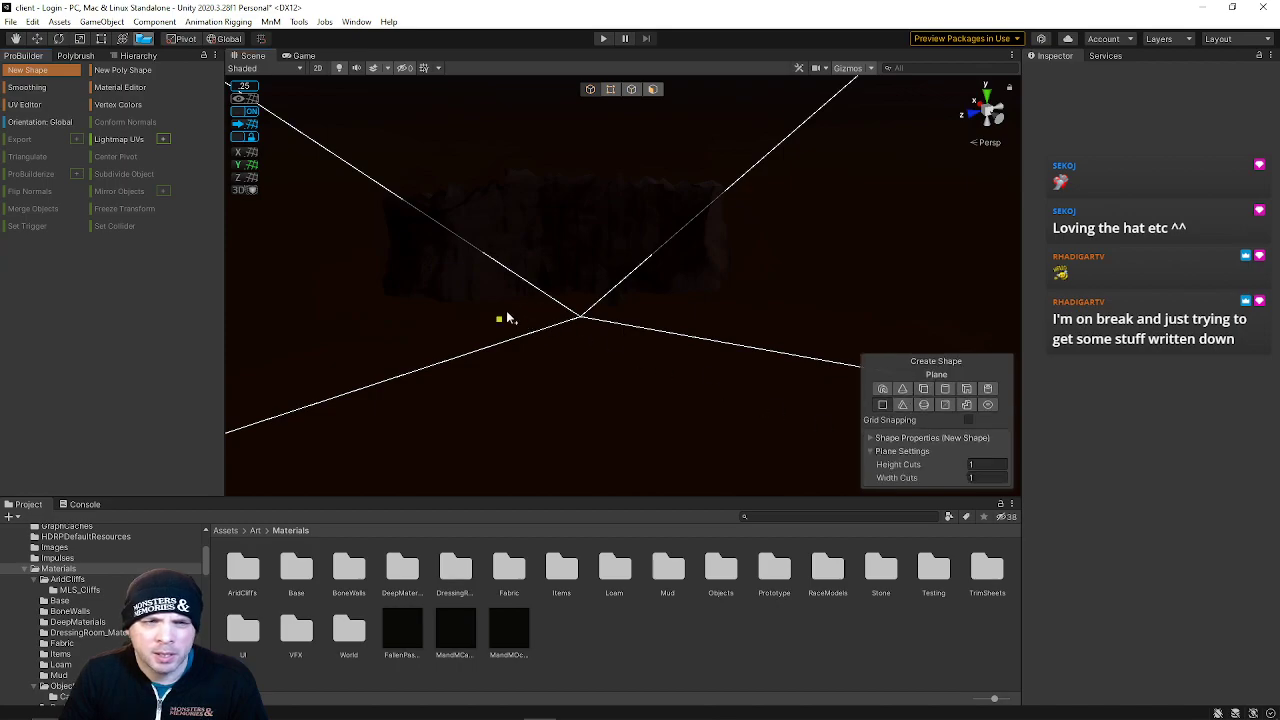
drag(588, 345, 847, 384)
right_drag(643, 346, 377, 277)
key(w)
click(849, 309)
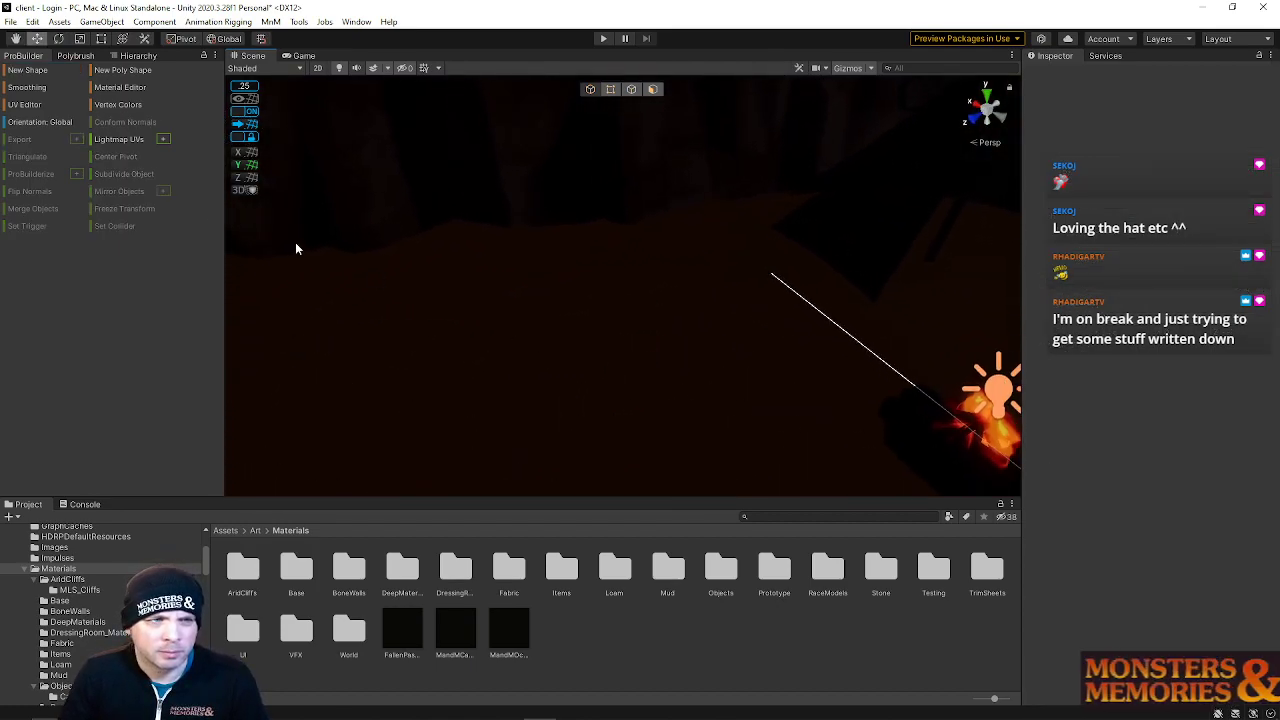
key(ctrl+shift+k)
drag(384, 272, 1097, 246)
drag(1023, 263, 972, 270)
key(s)
right_drag(800, 321, 826, 303)
key(q)
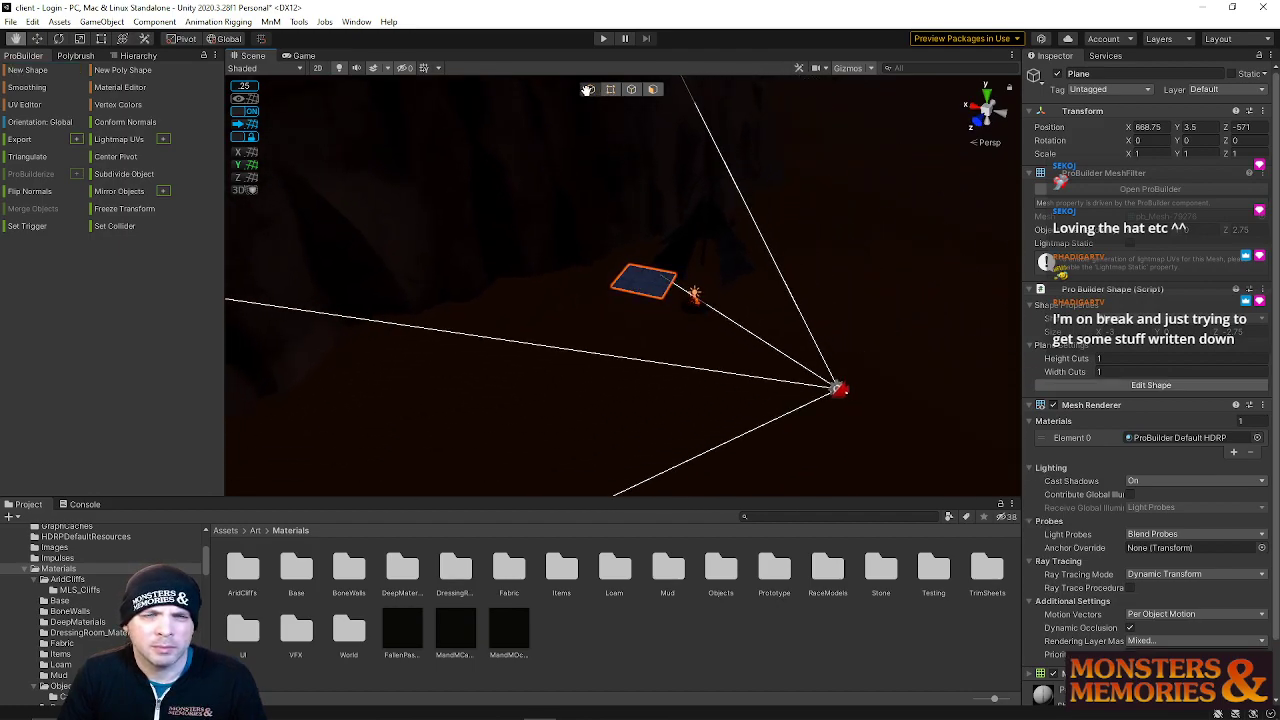
Set the new ProBuilder plane's size to 300 by 1 by 150
click(610, 89)
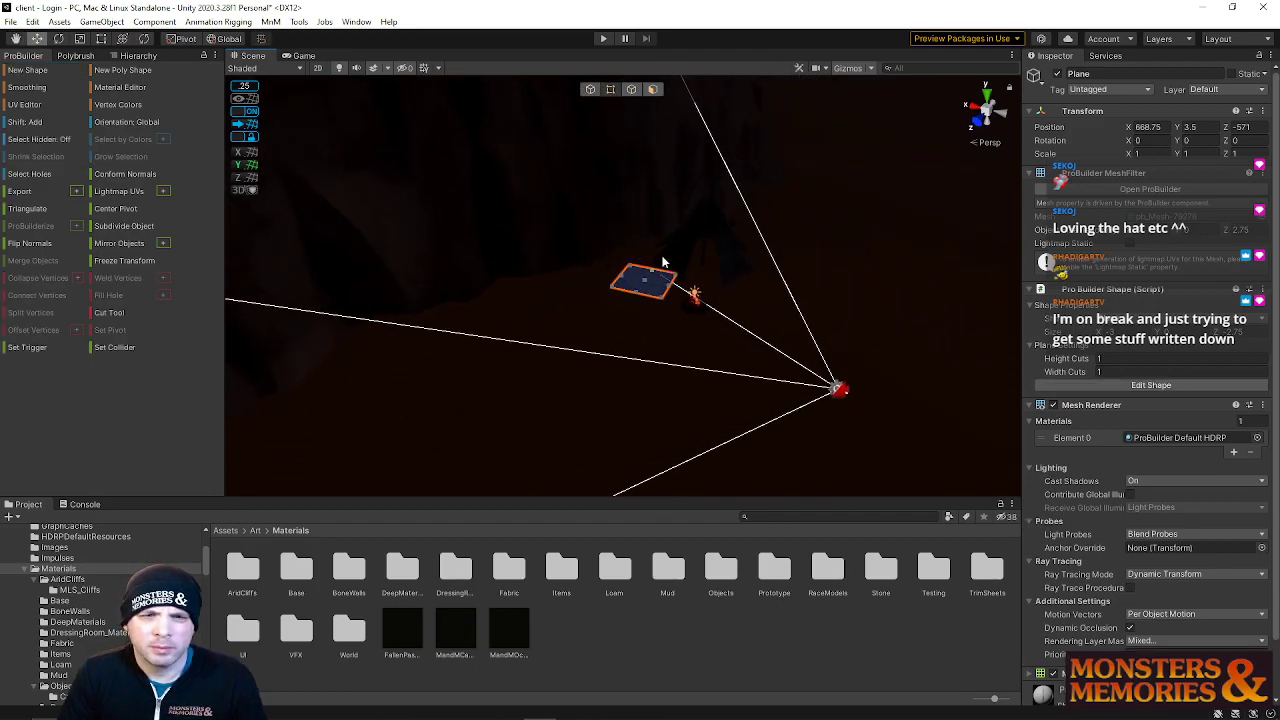
key(a)
right_drag(684, 277, 764, 287)
drag(766, 392, 634, 218)
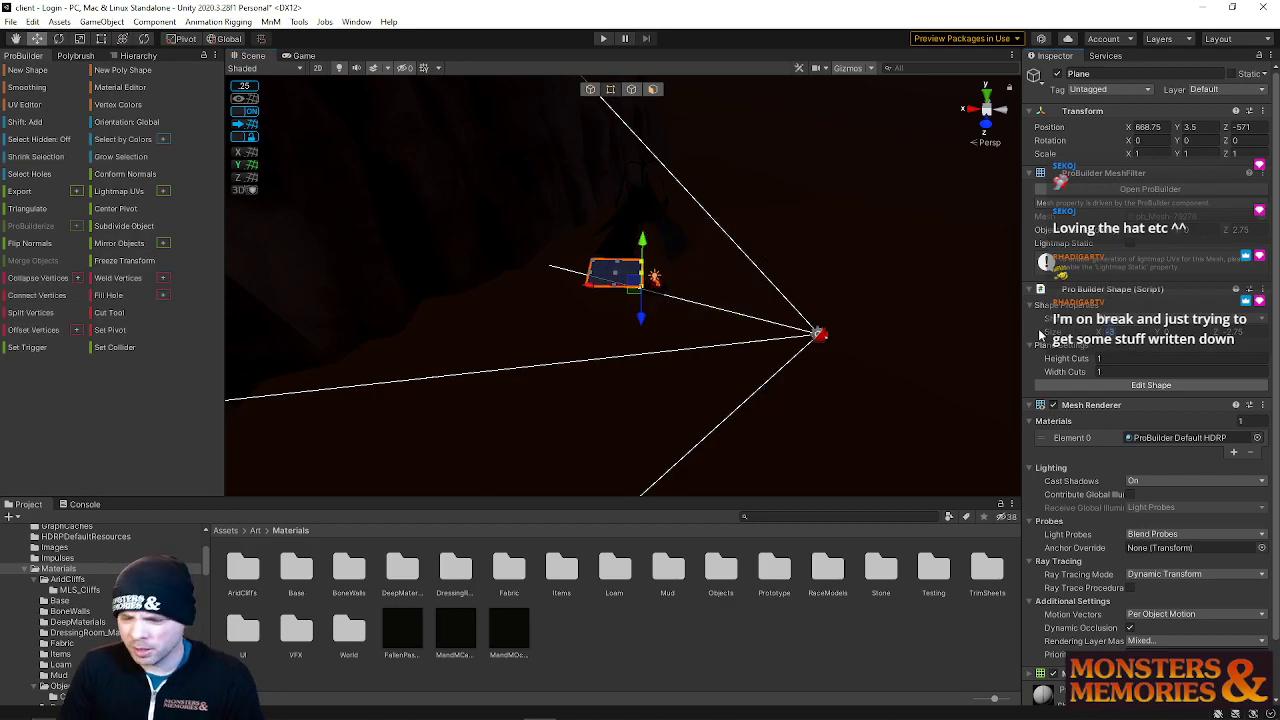
text(300)
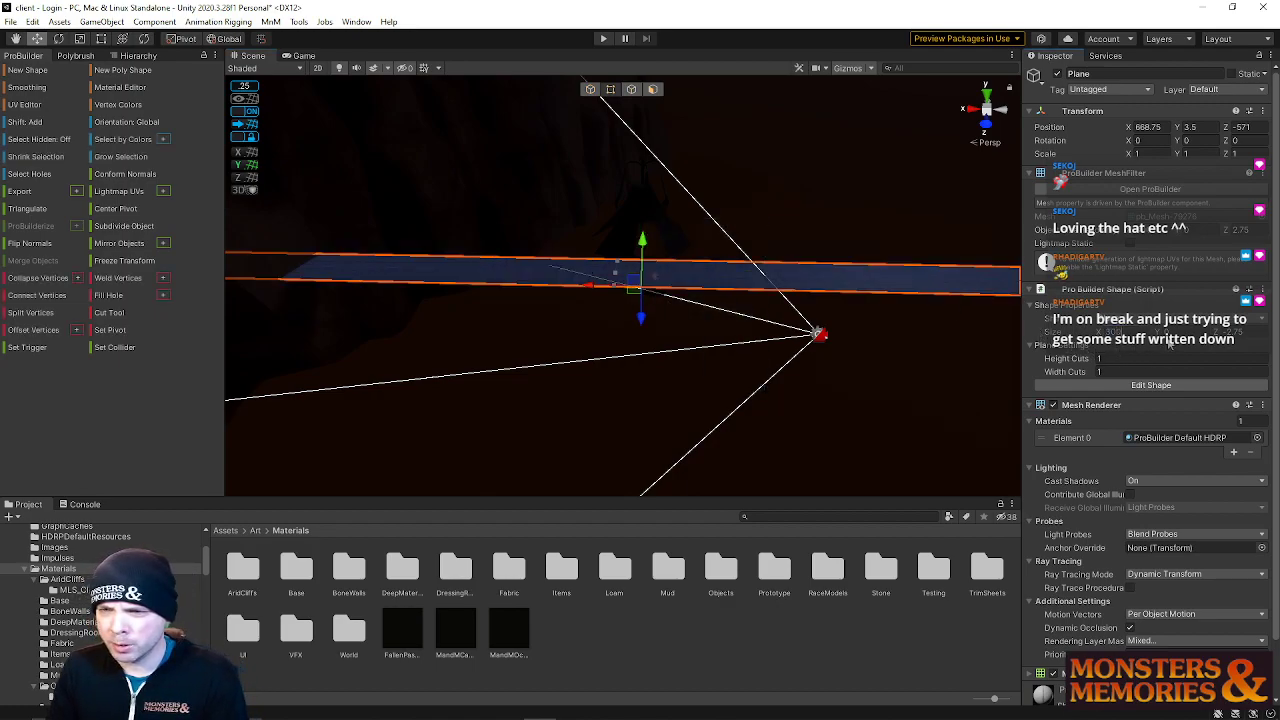
text(300)
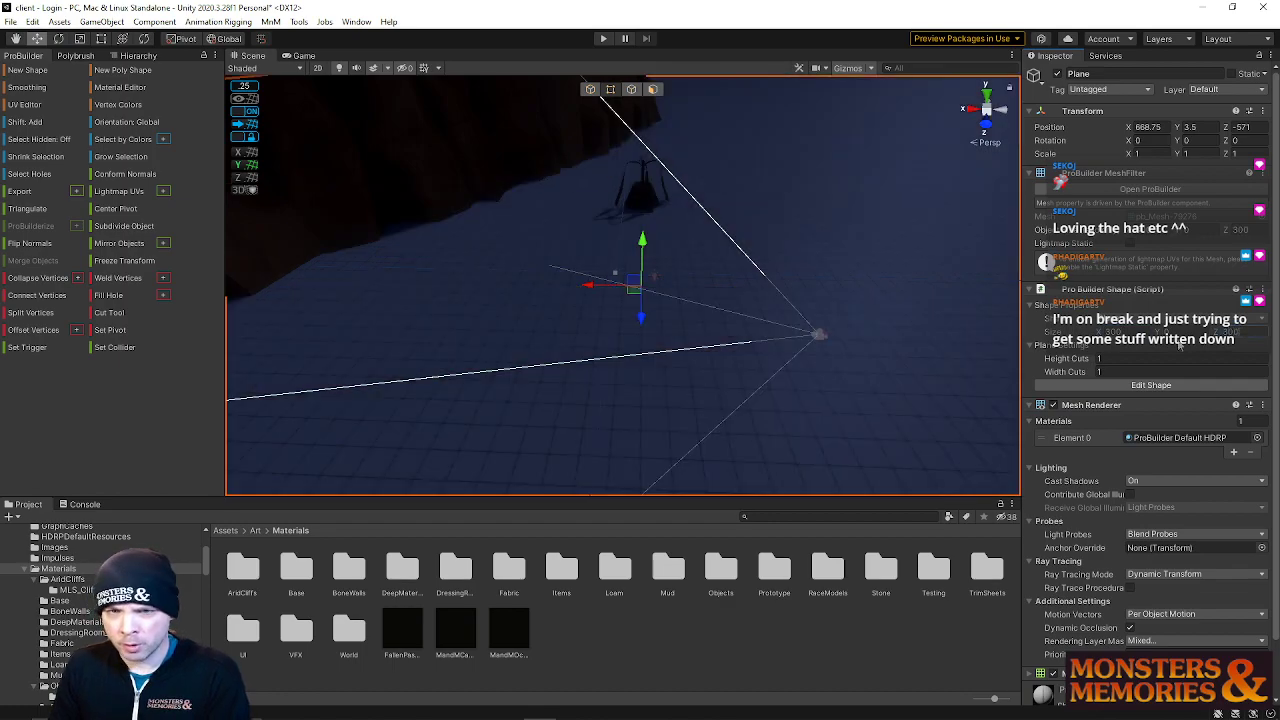
right_drag(815, 350, 625, 336)
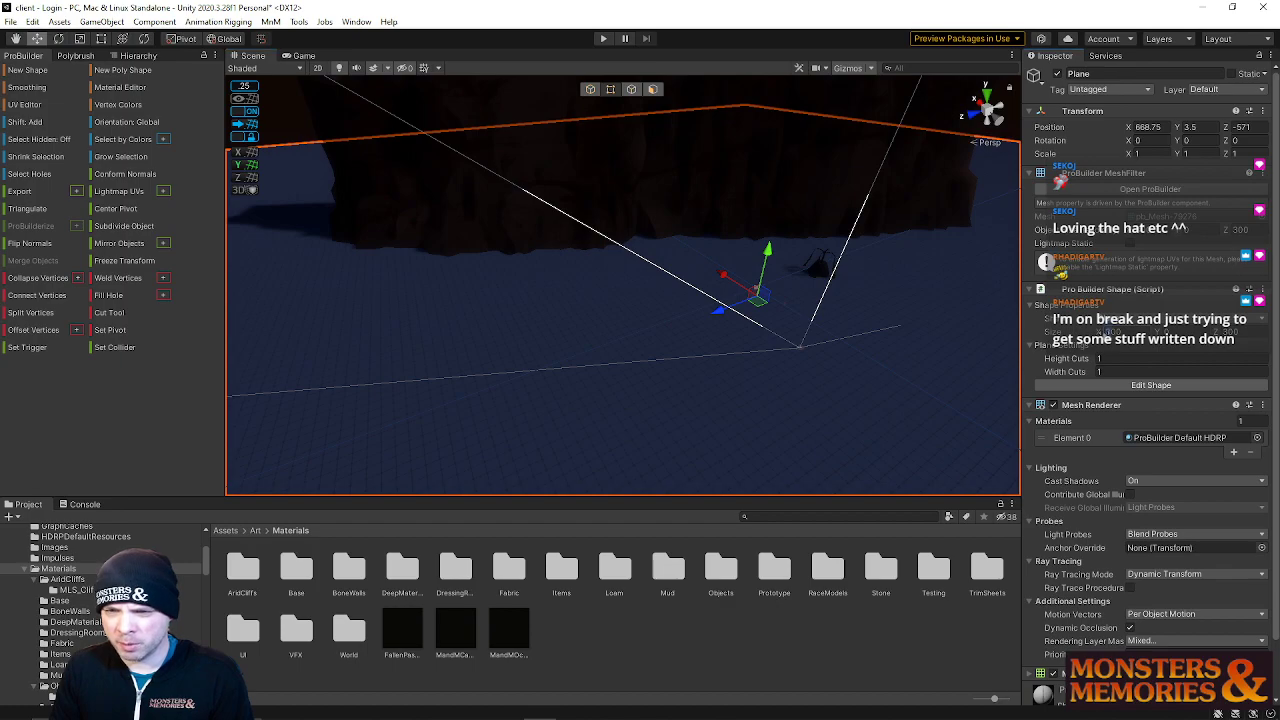
text(1)
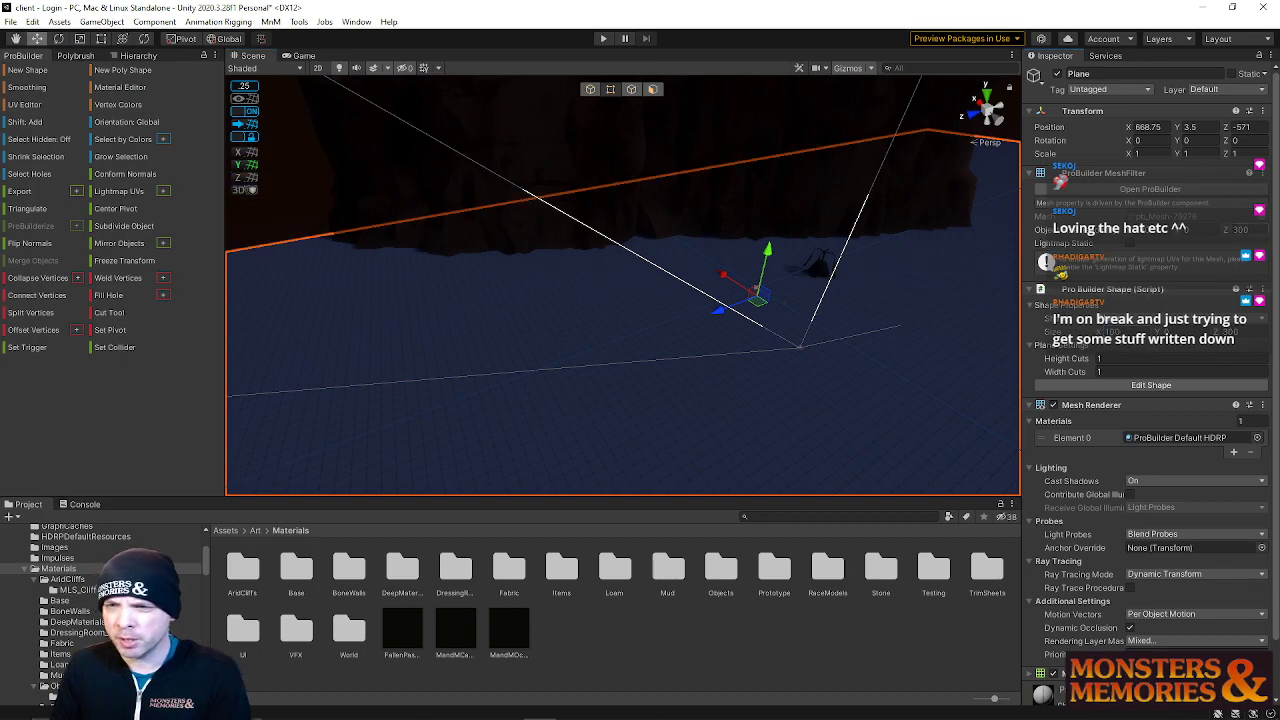
right_drag(907, 320, 872, 305)
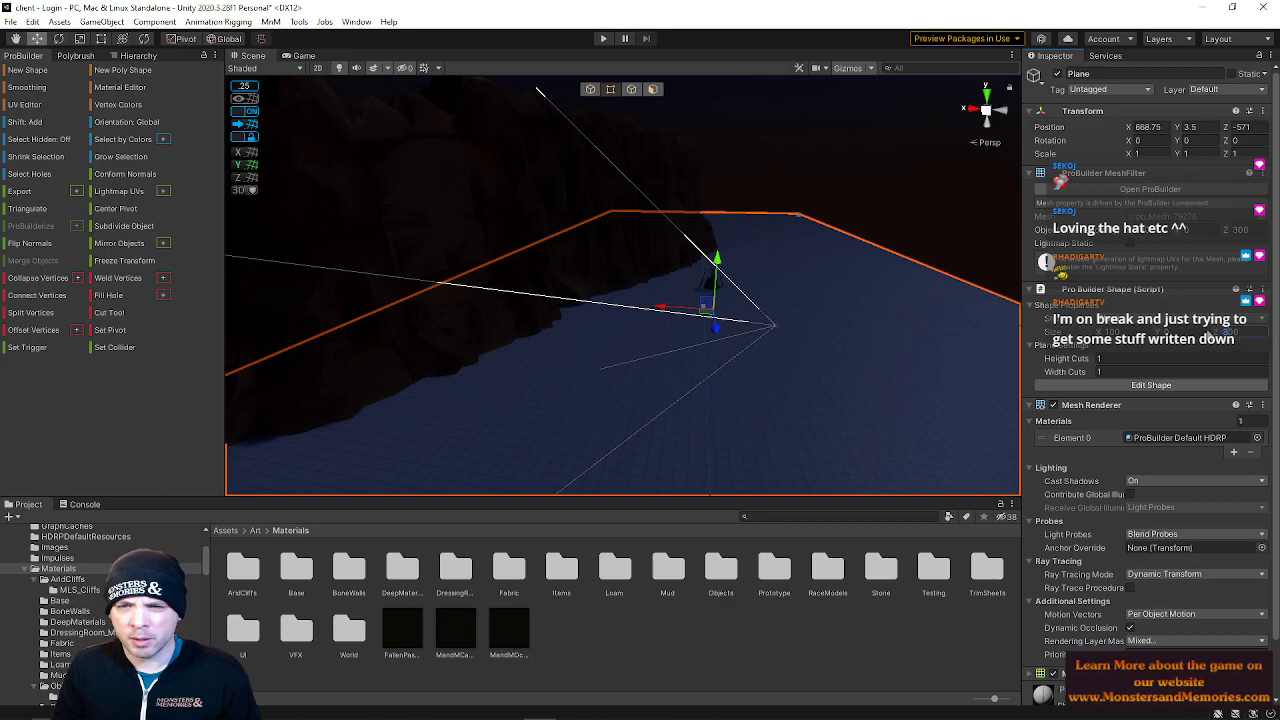
text(15000)
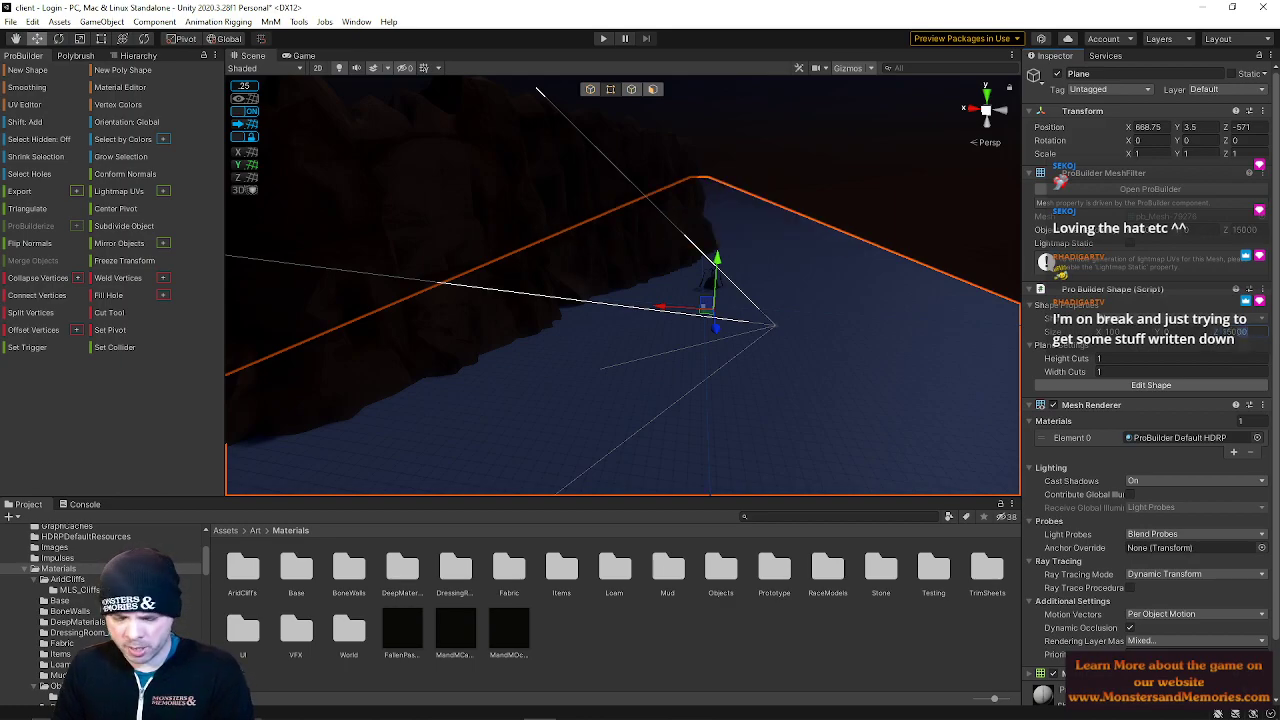
key(BackSpace)
key(BackSpace)
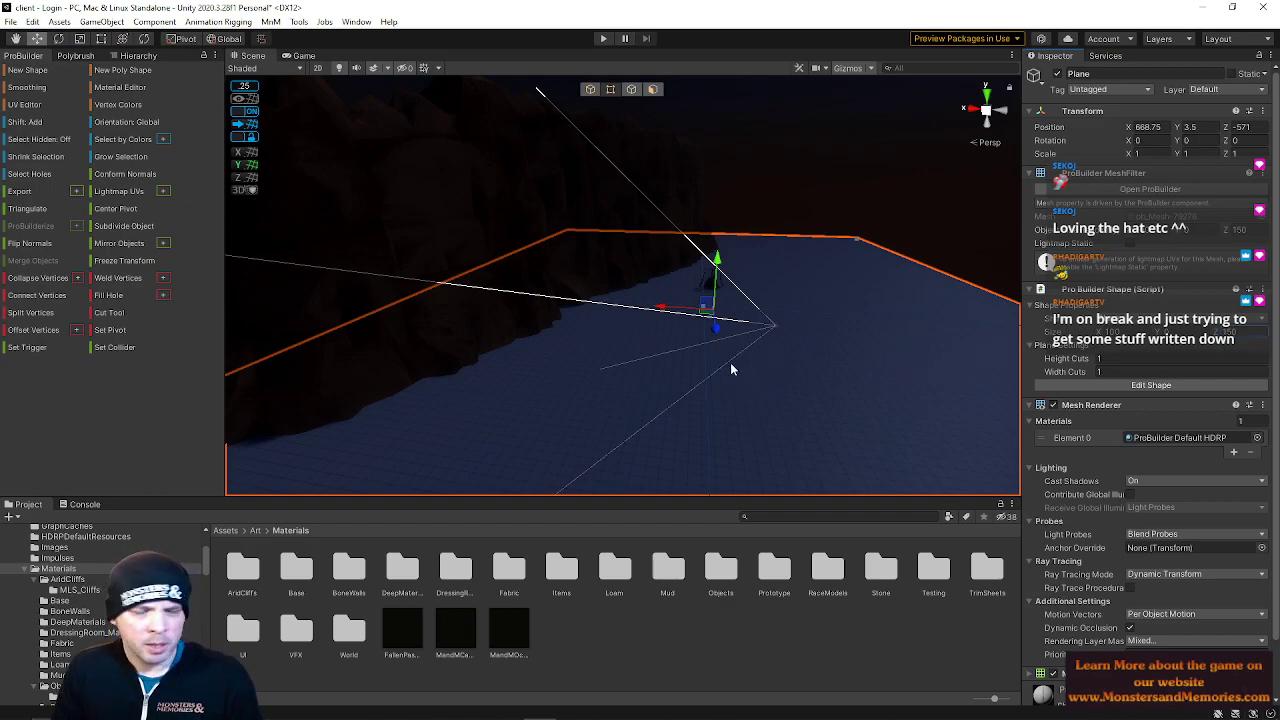
Browse the project's material, model and texture folders for a ground material
right_drag(803, 349, 437, 487)
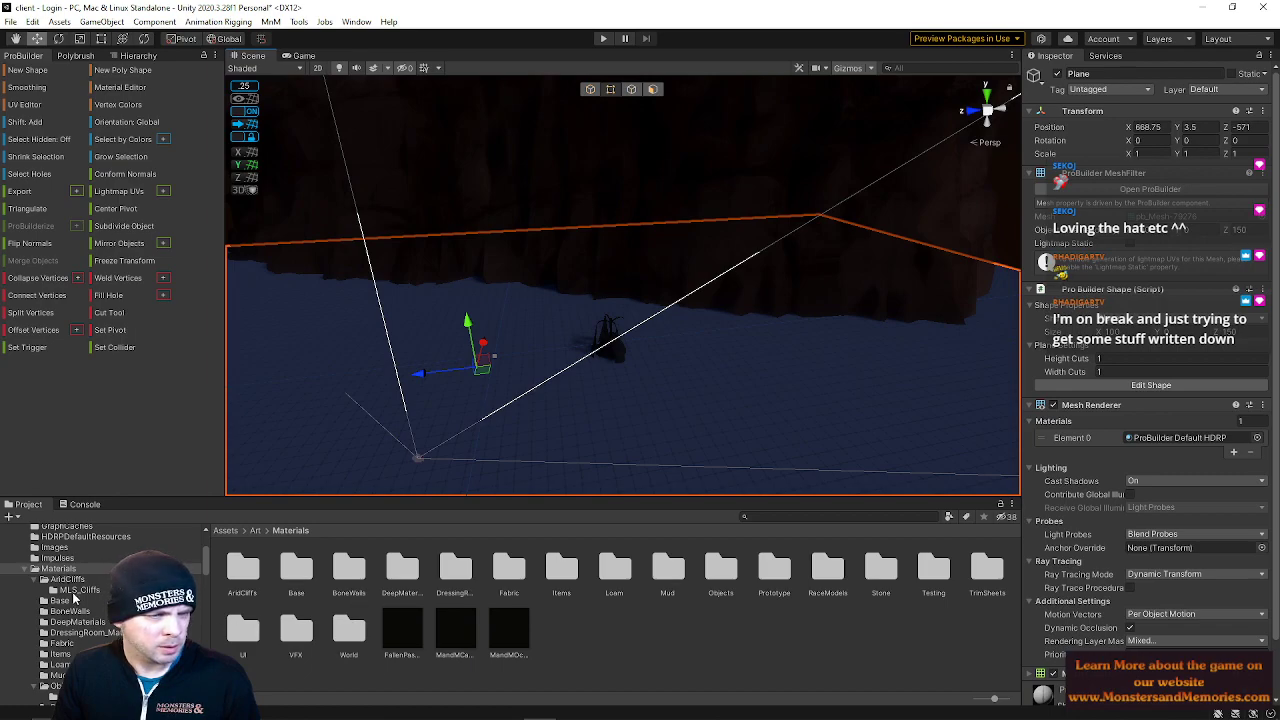
scroll(75, 604, down, 2)
click(72, 551)
scroll(72, 580, down, 5)
scroll(100, 610, down, 5)
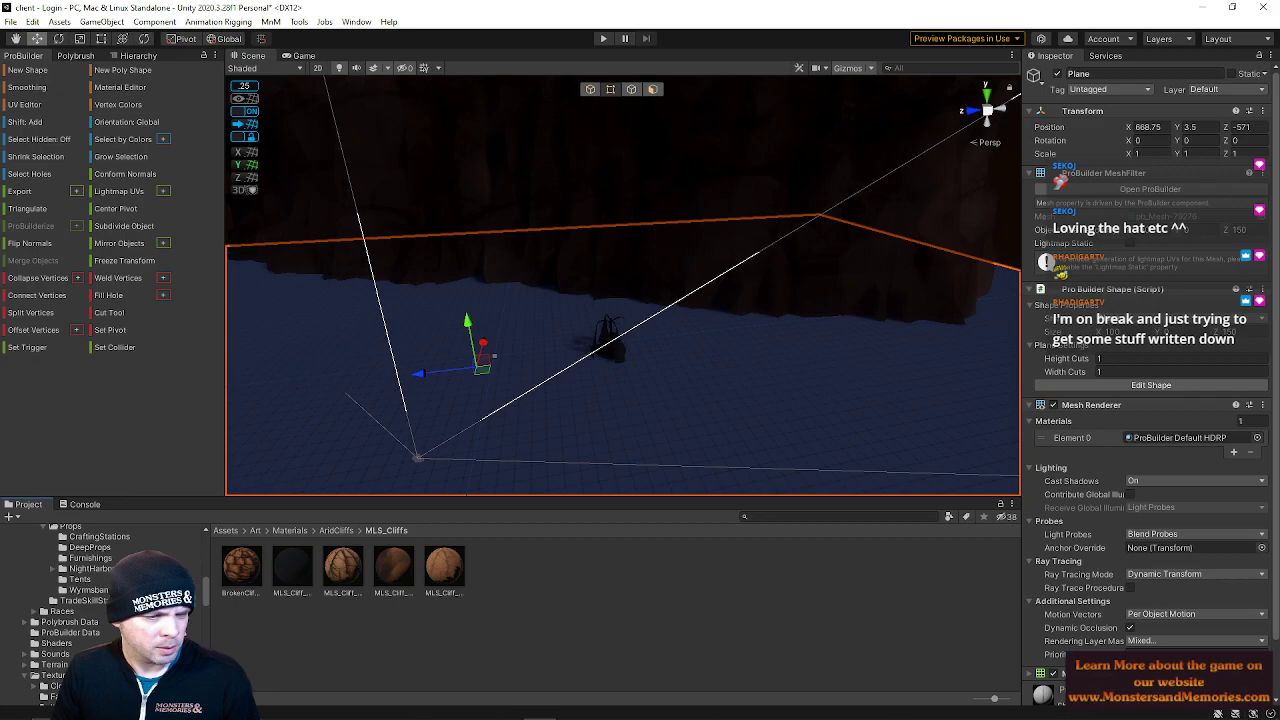
click(88, 601)
click(88, 590)
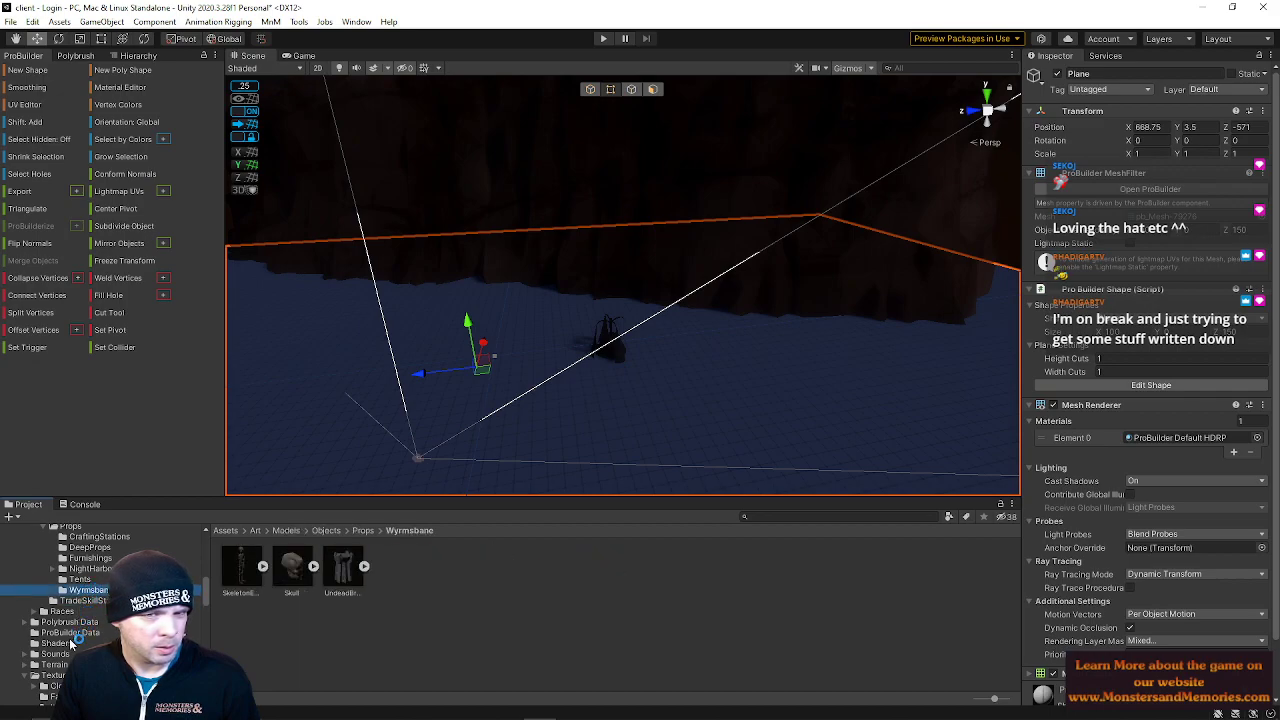
scroll(100, 620, down, 5)
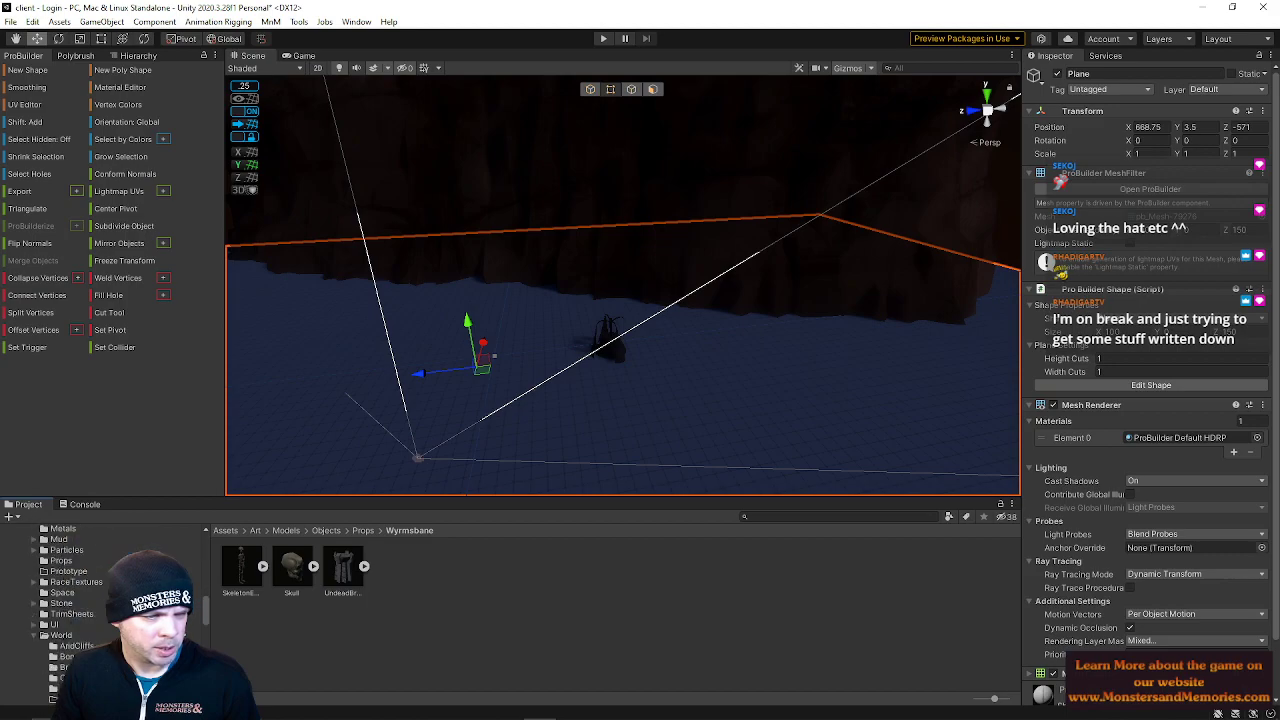
scroll(100, 620, down, 4)
scroll(100, 620, down, 6)
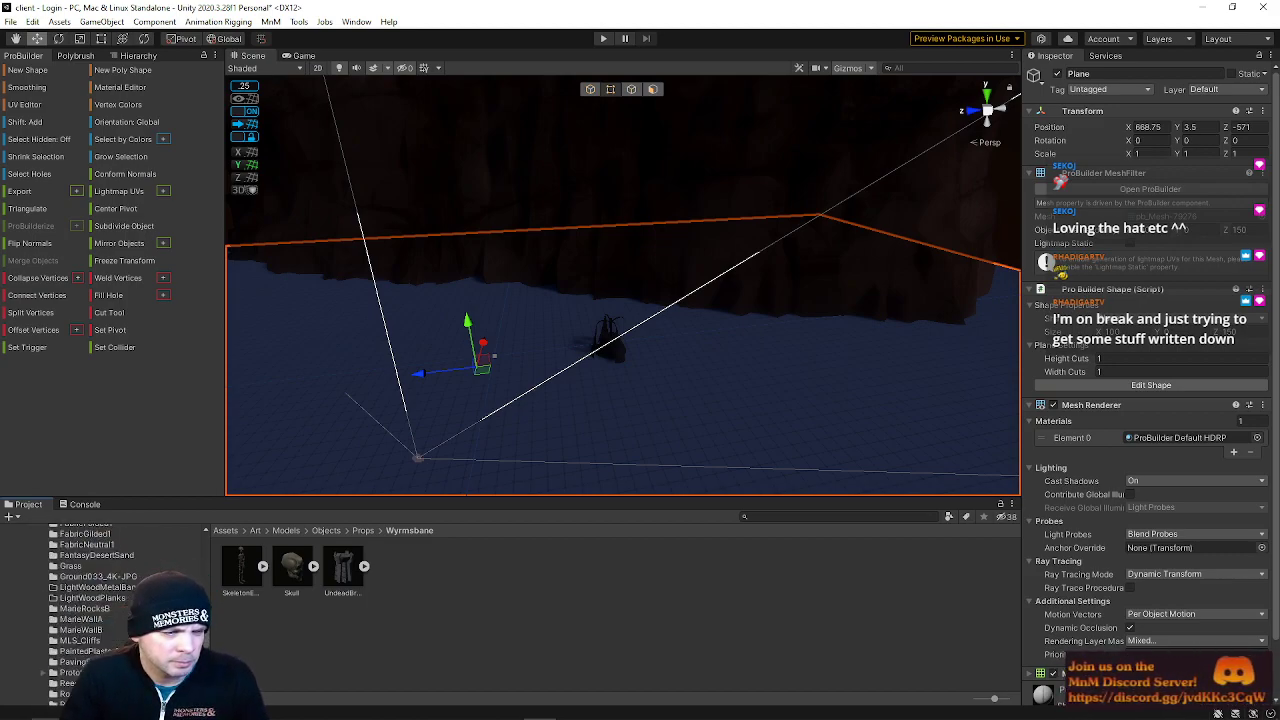
click(59, 656)
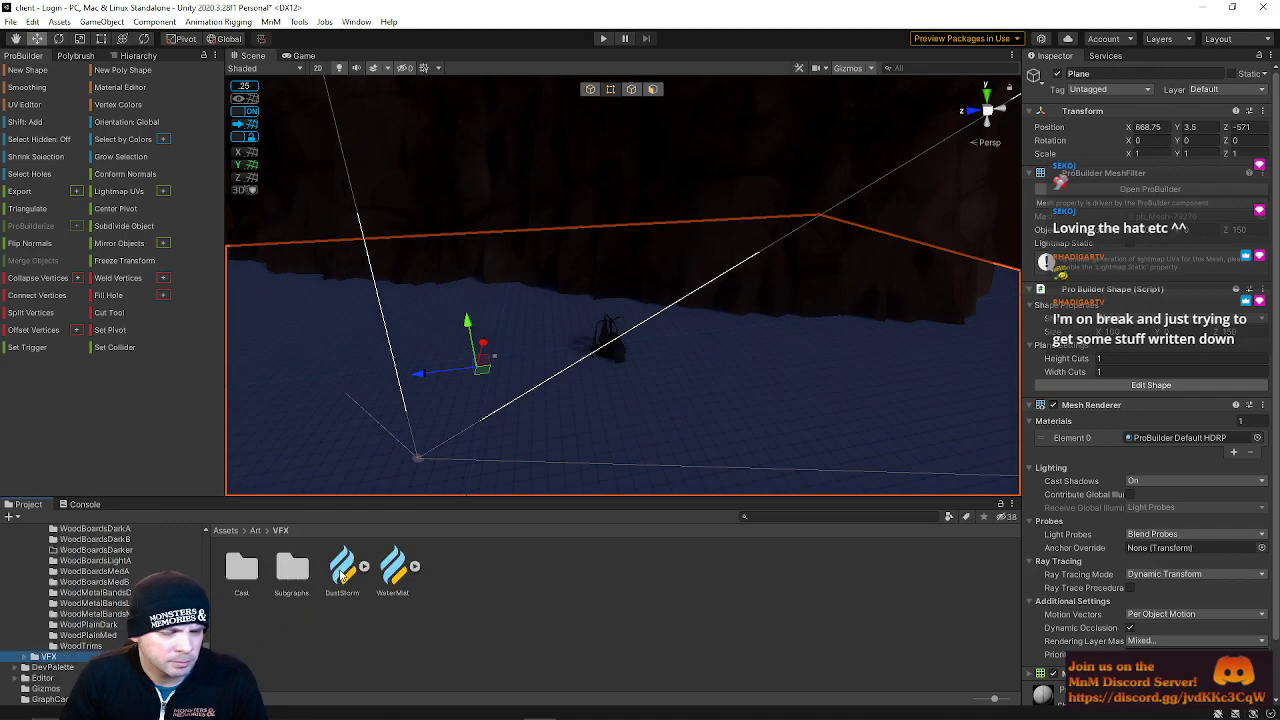
click(281, 574)
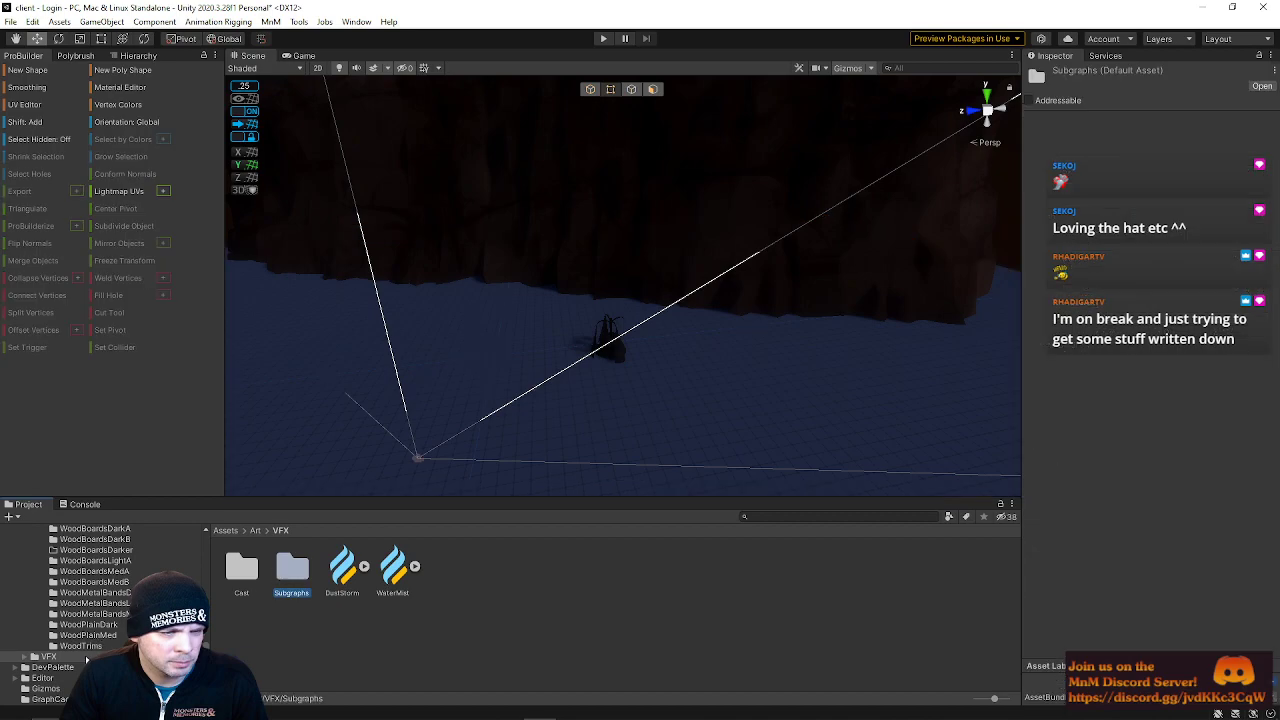
scroll(87, 661, up, 6)
Apply the Triplanar FantasyDesertSand material to the new ground plane
click(61, 595)
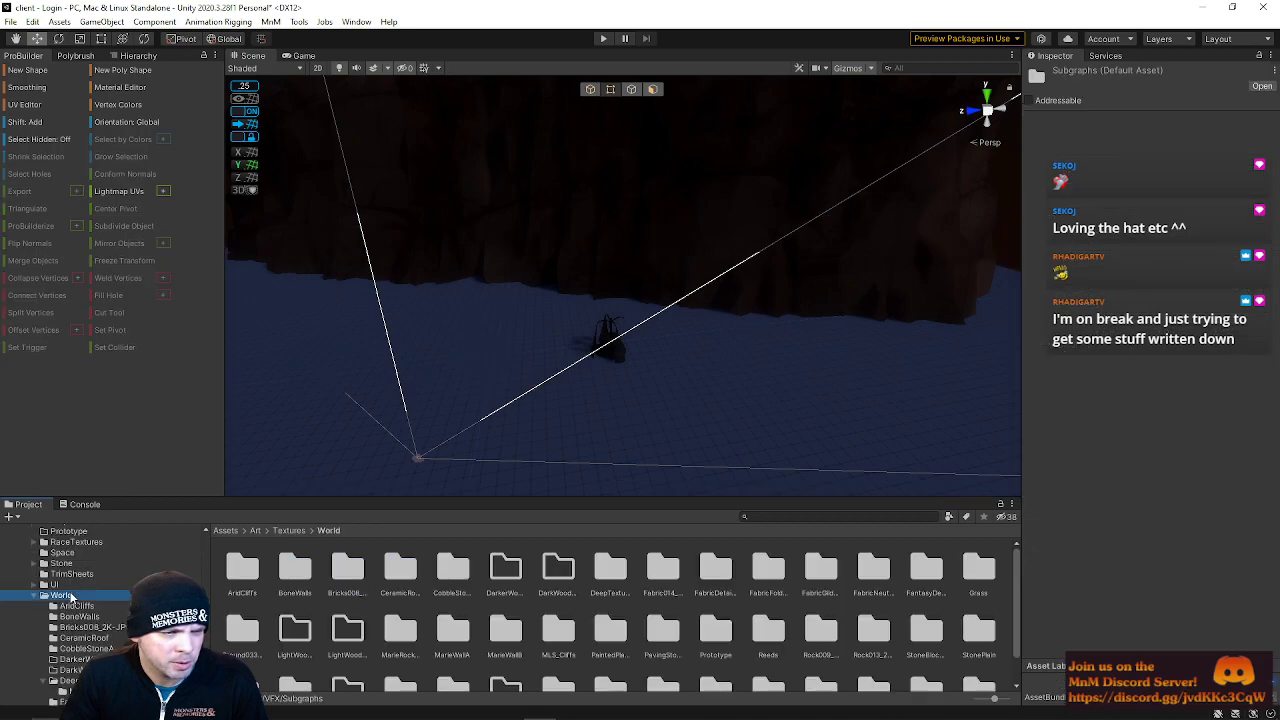
scroll(500, 570, down, 2)
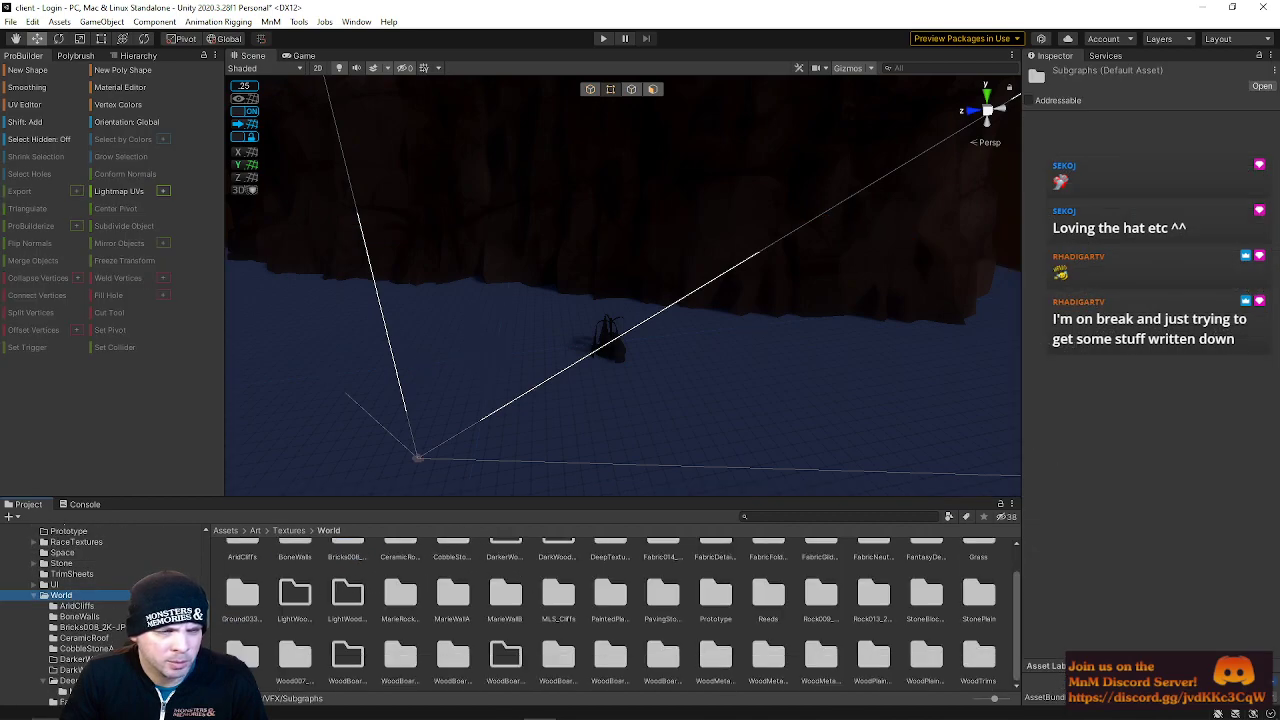
scroll(110, 627, down, 10)
scroll(98, 632, up, 2)
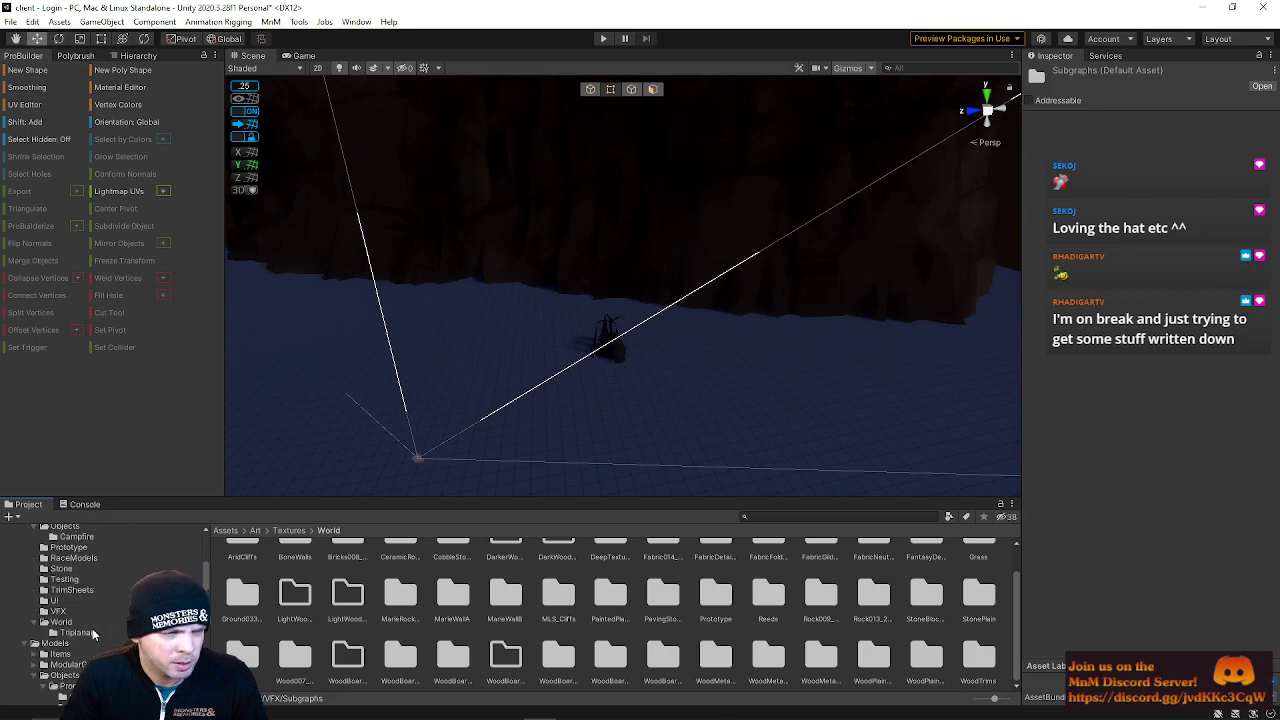
click(75, 633)
drag(242, 566, 373, 398)
right_drag(482, 455, 531, 163)
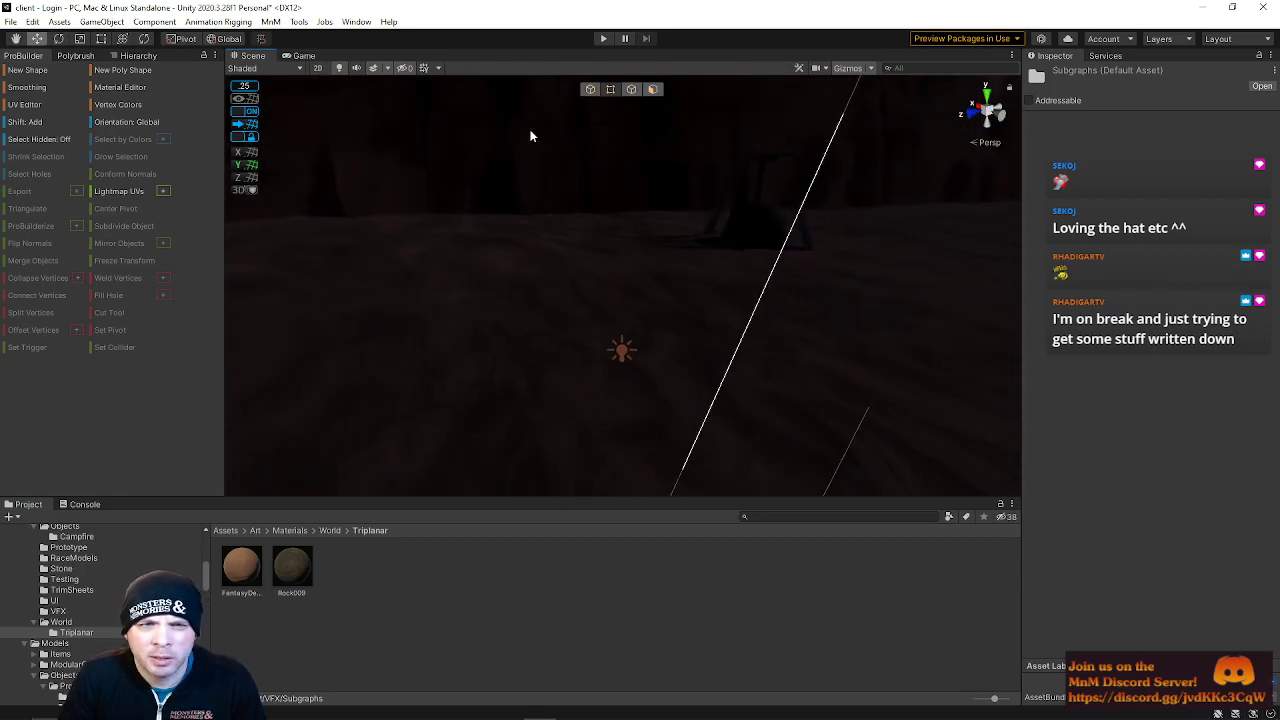
Inspect the cliff and campfire objects around the tent in the scene view
mouse_move(583, 318)
right_down()
mouse_move(729, 314)
mouse_move(686, 363)
mouse_move(572, 298)
right_up()
click(729, 314)
drag(500, 250, 503, 281)
right_drag(503, 281, 520, 260)
click(617, 311)
right_drag(617, 311, 659, 392)
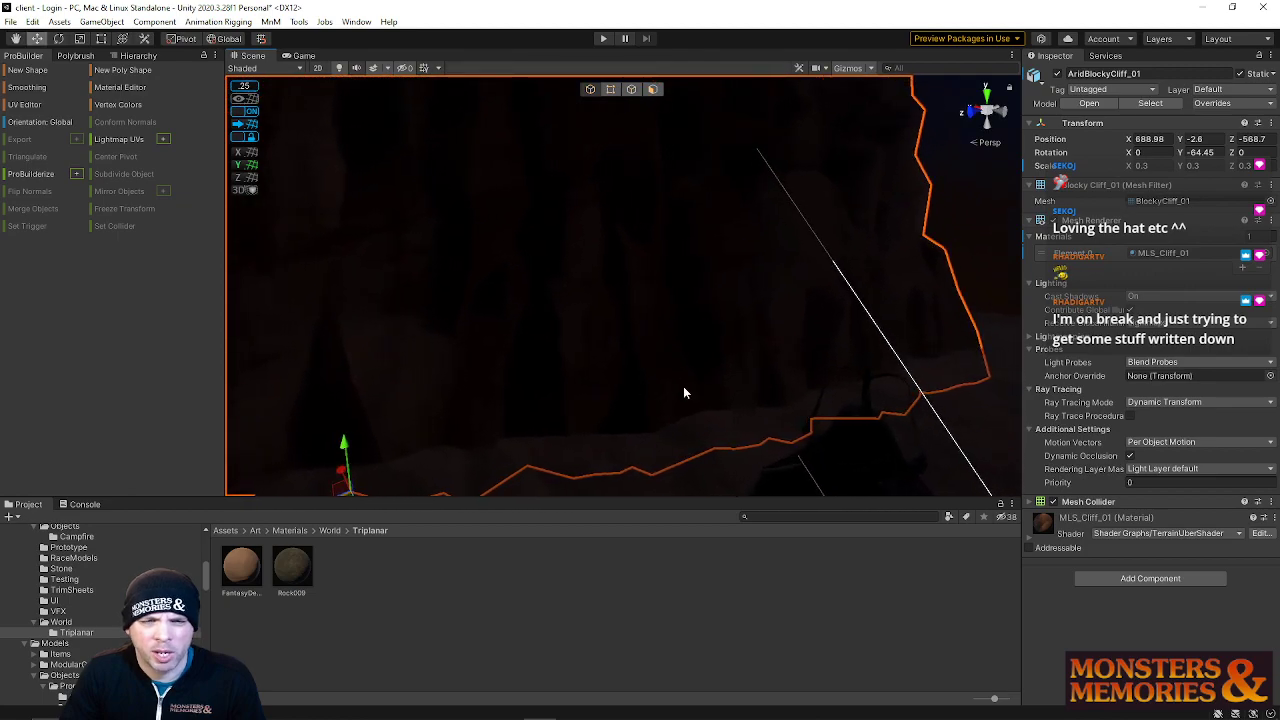
right_drag(846, 389, 785, 380)
click(722, 334)
right_drag(720, 333, 684, 327)
click(684, 327)
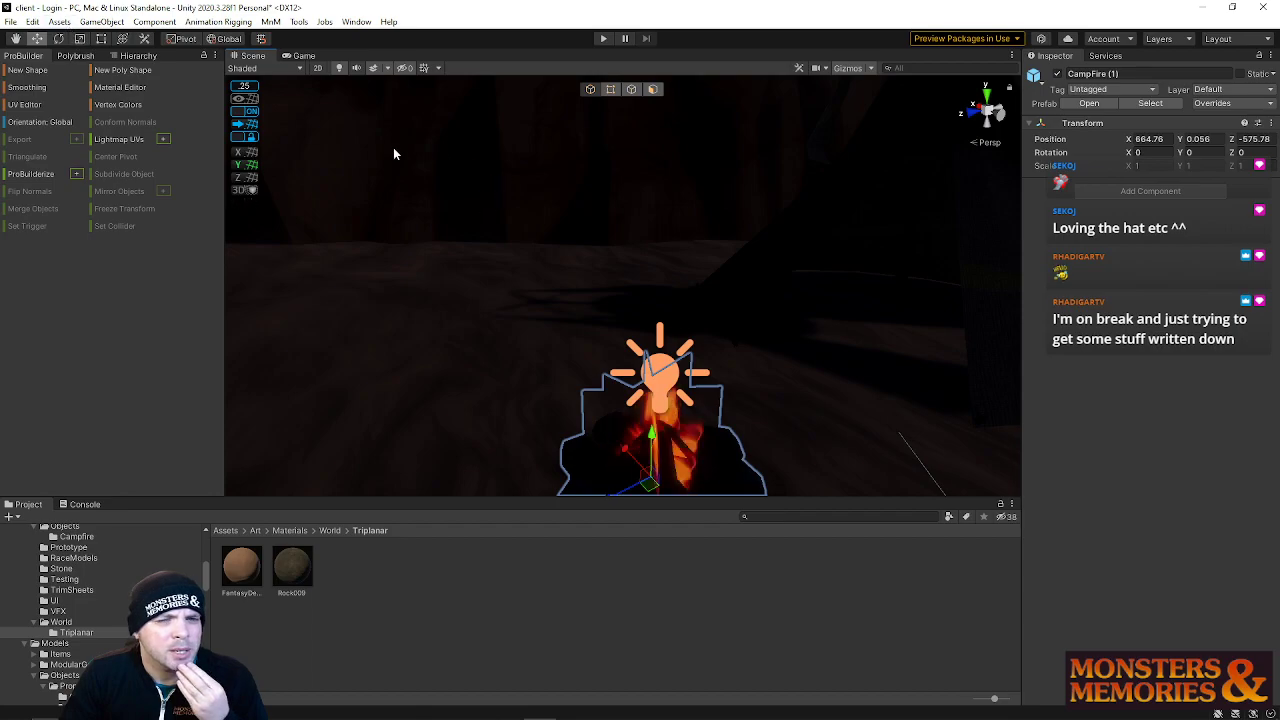
Select the campfire's Point Light Flickering and set its Range to about 27.24
right_drag(711, 345, 722, 354)
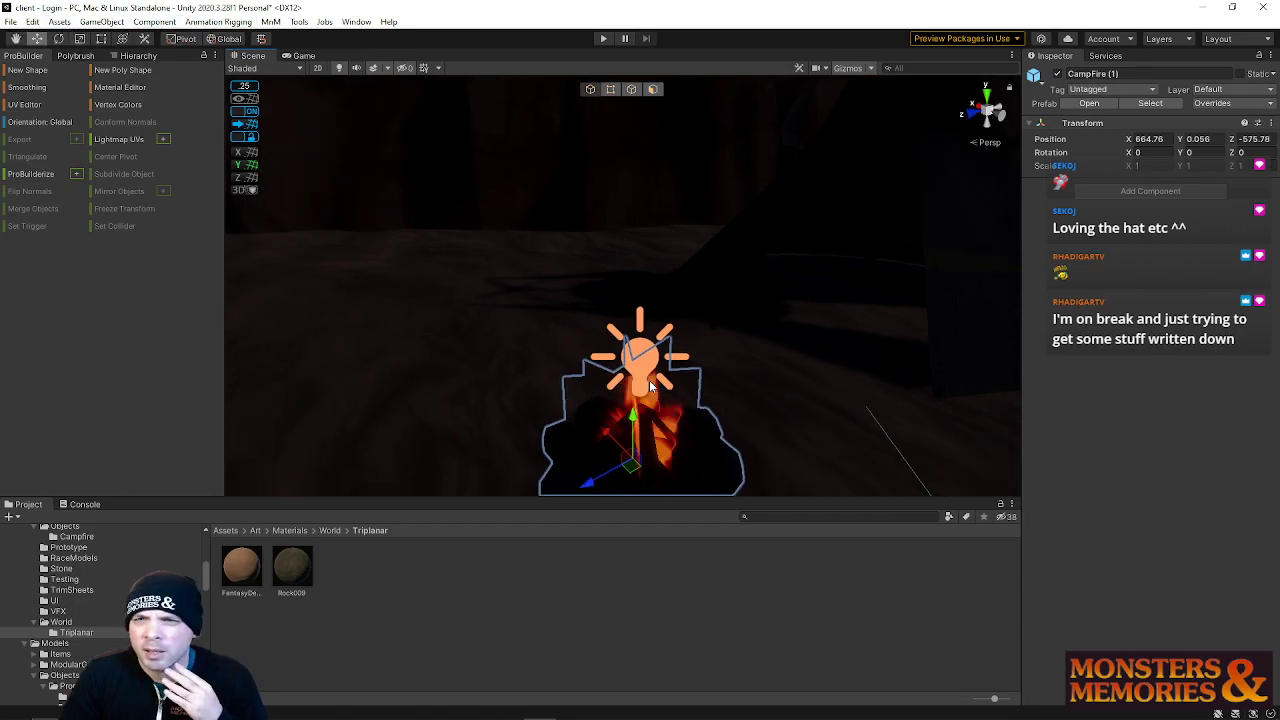
click(641, 354)
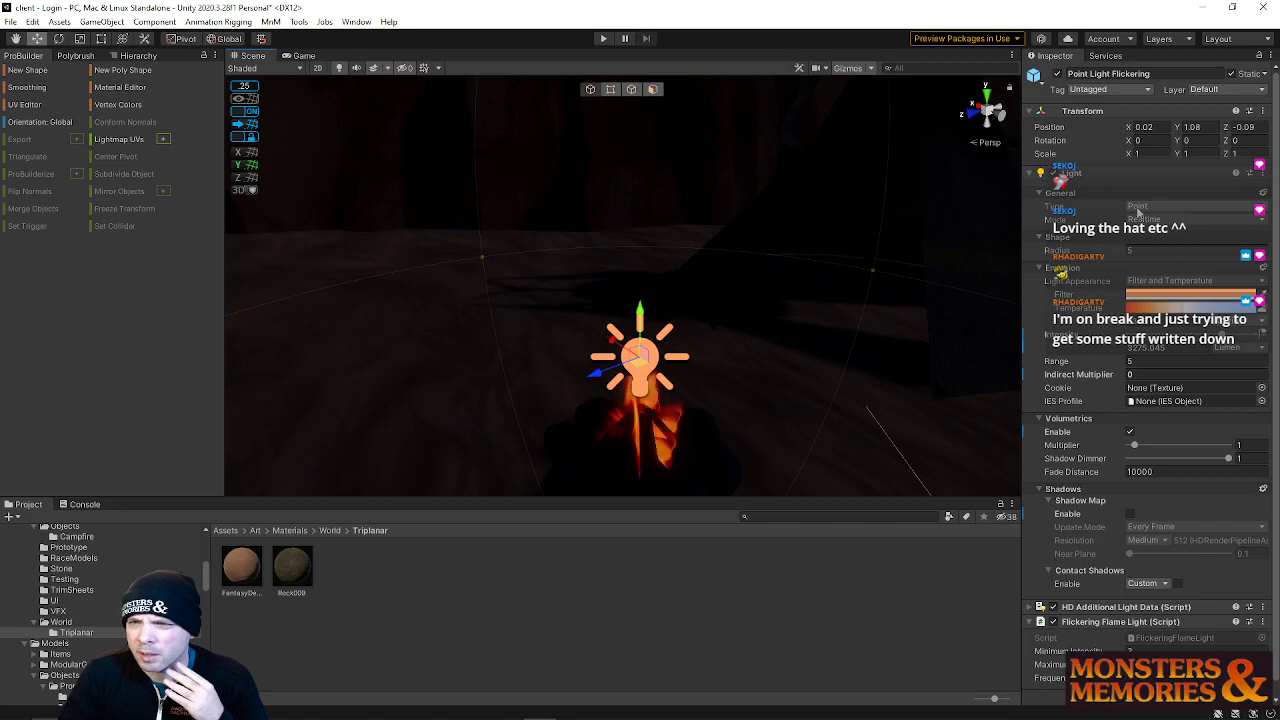
click(1165, 206)
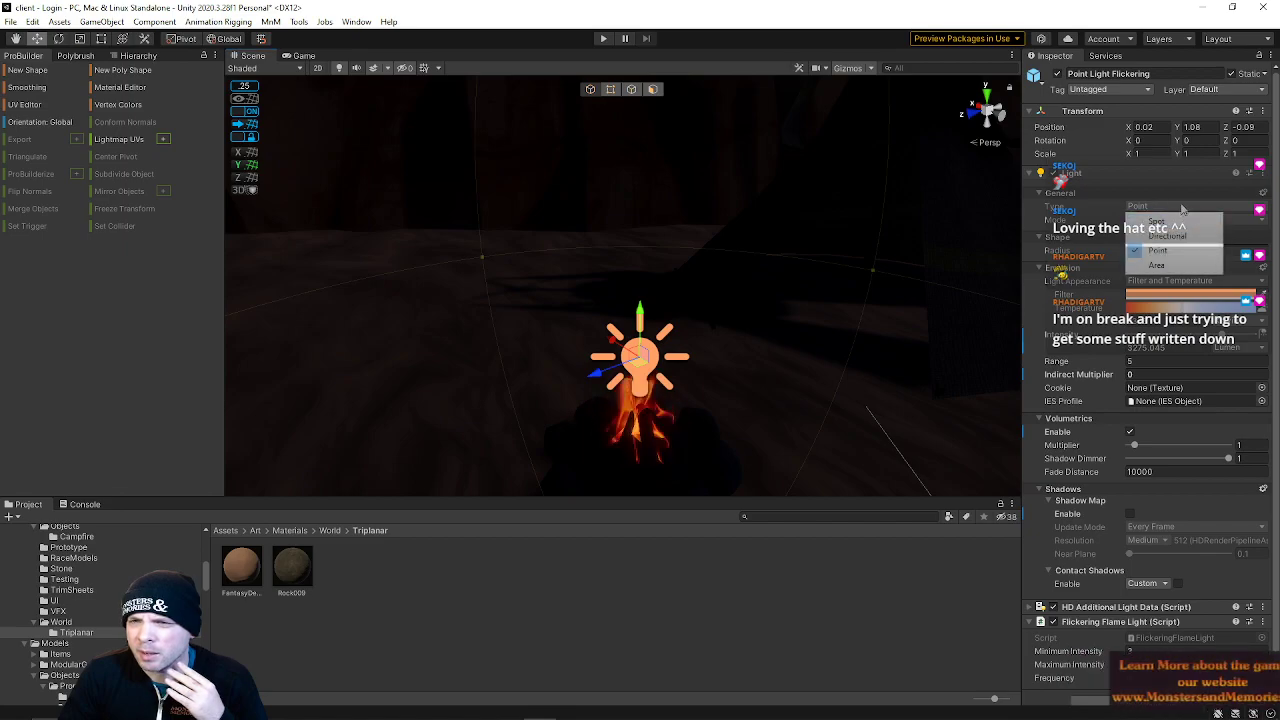
click(1182, 208)
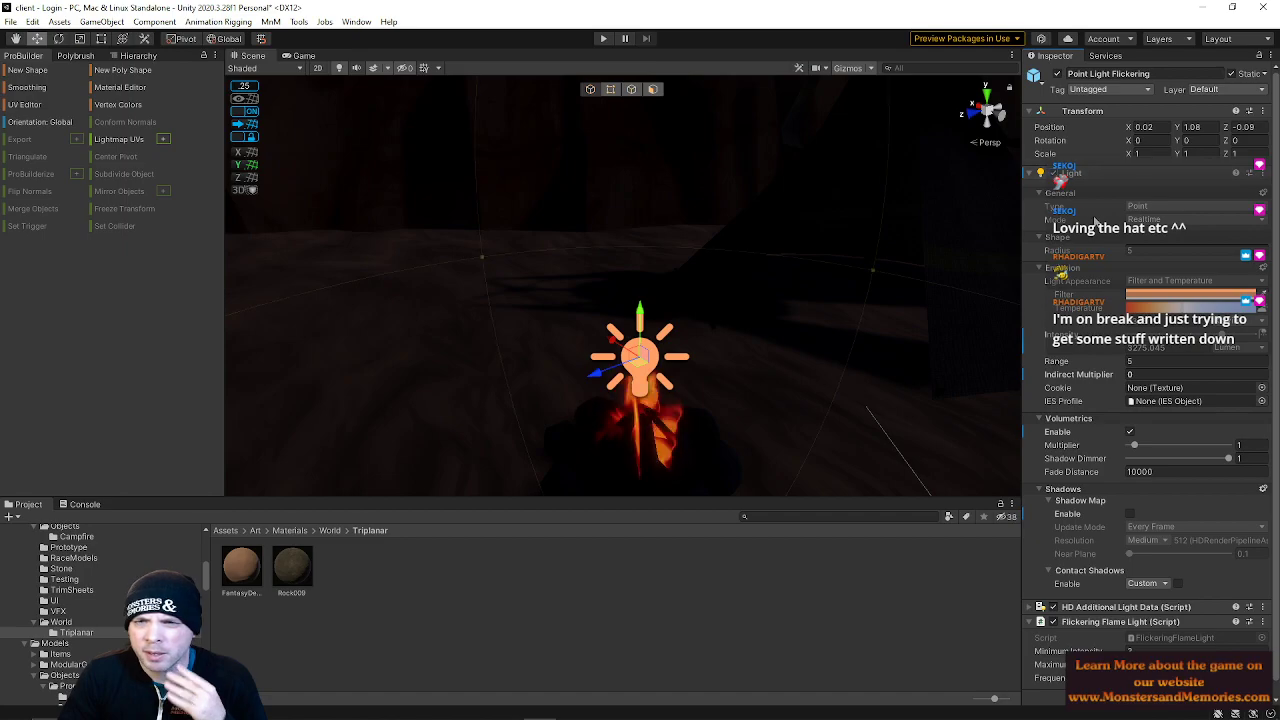
click(1168, 251)
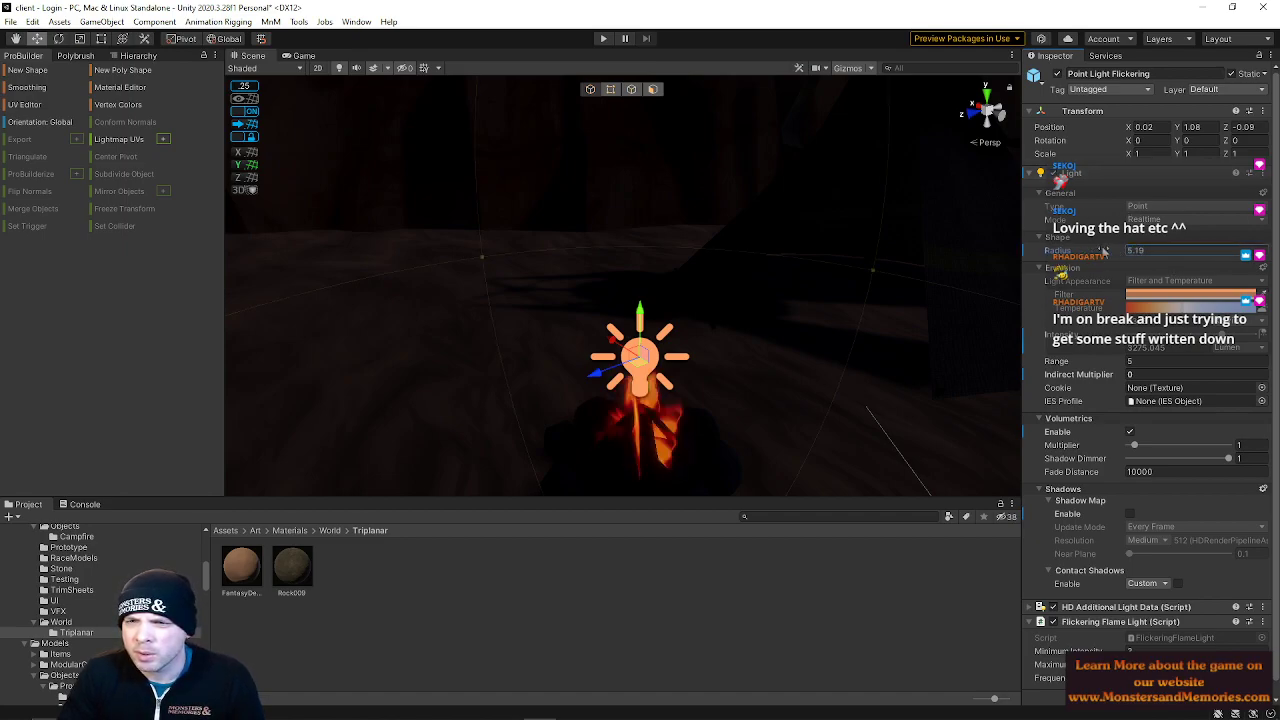
drag(1110, 366, 1276, 364)
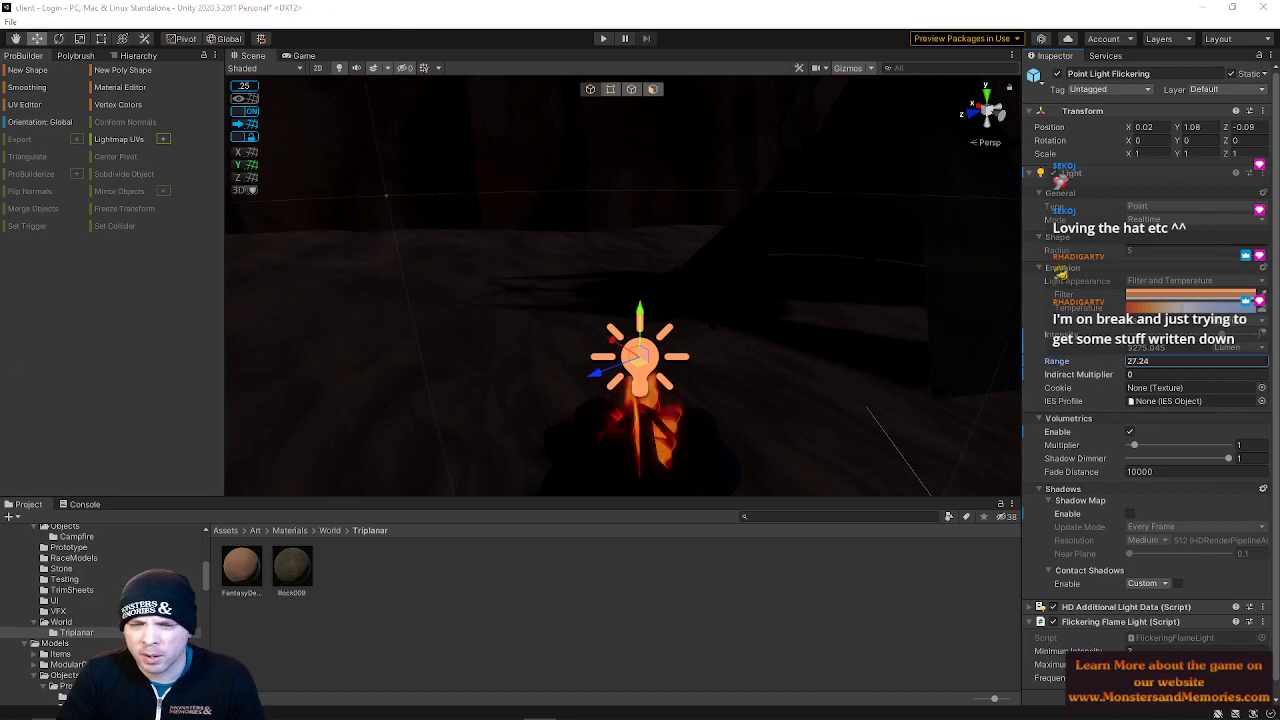
right_drag(277, 283, 244, 246)
key(s)
key(w)
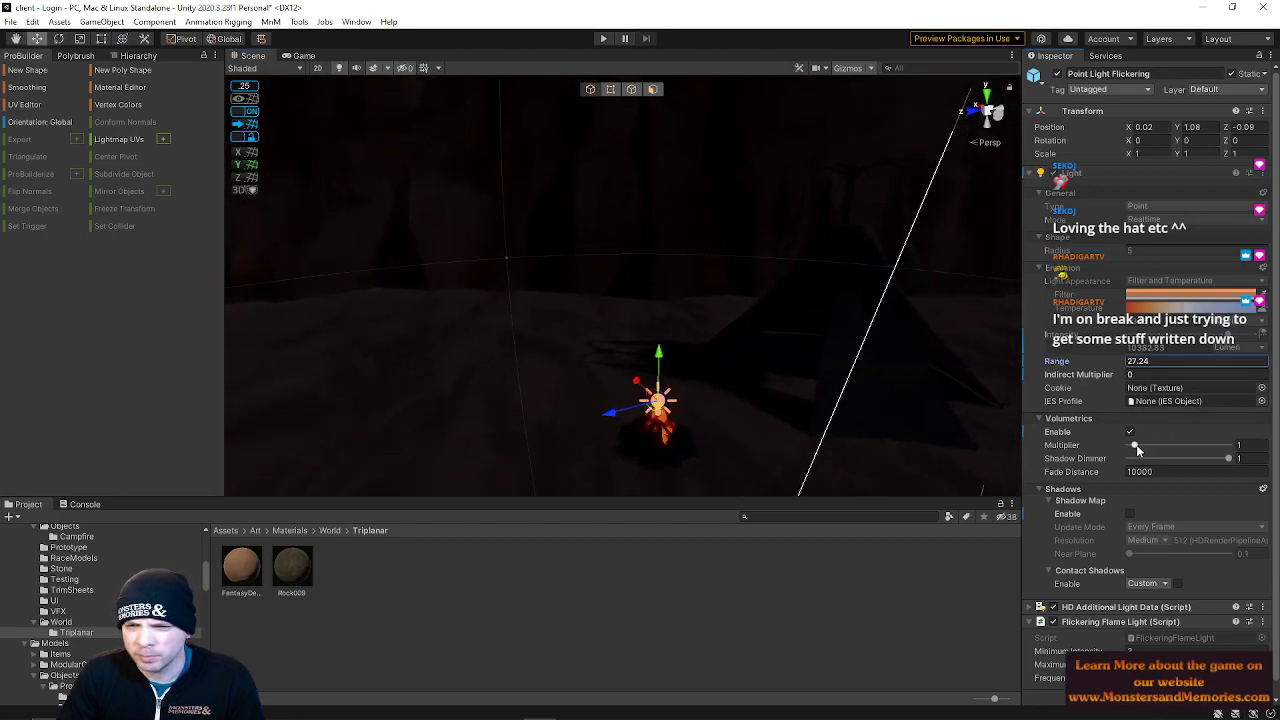
click(1131, 514)
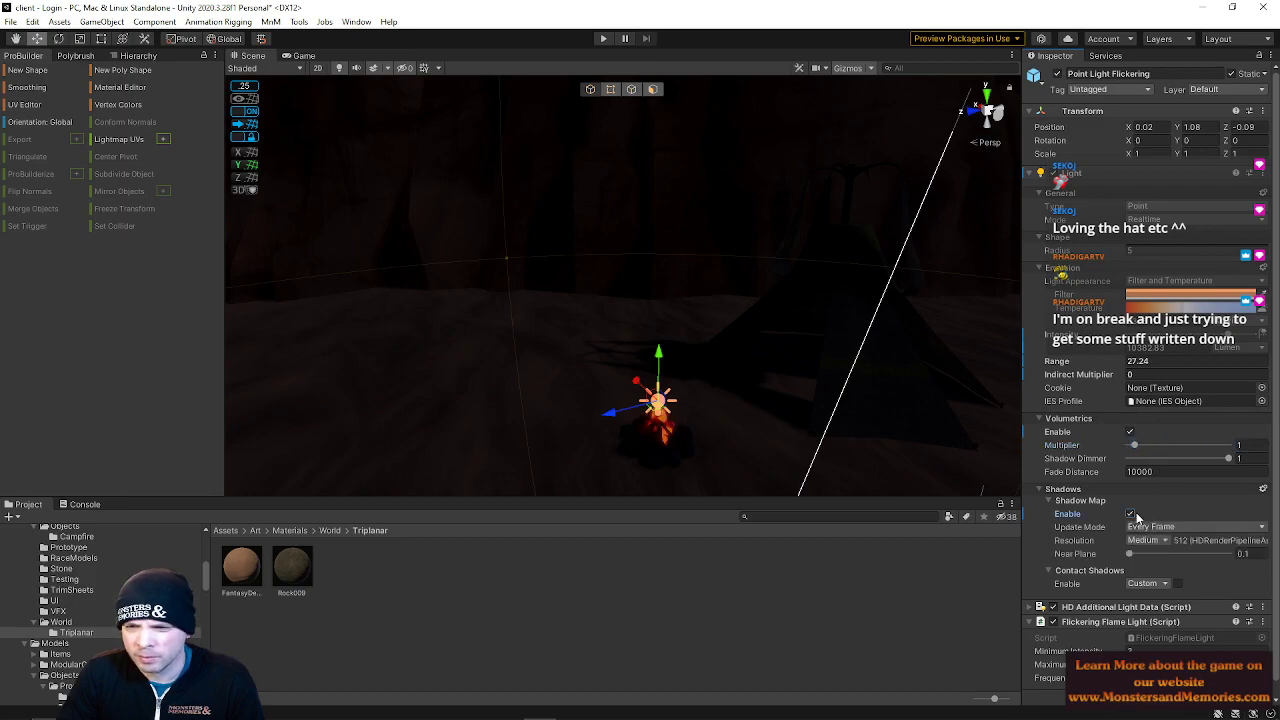
click(1131, 514)
scroll(1120, 610, down, 1)
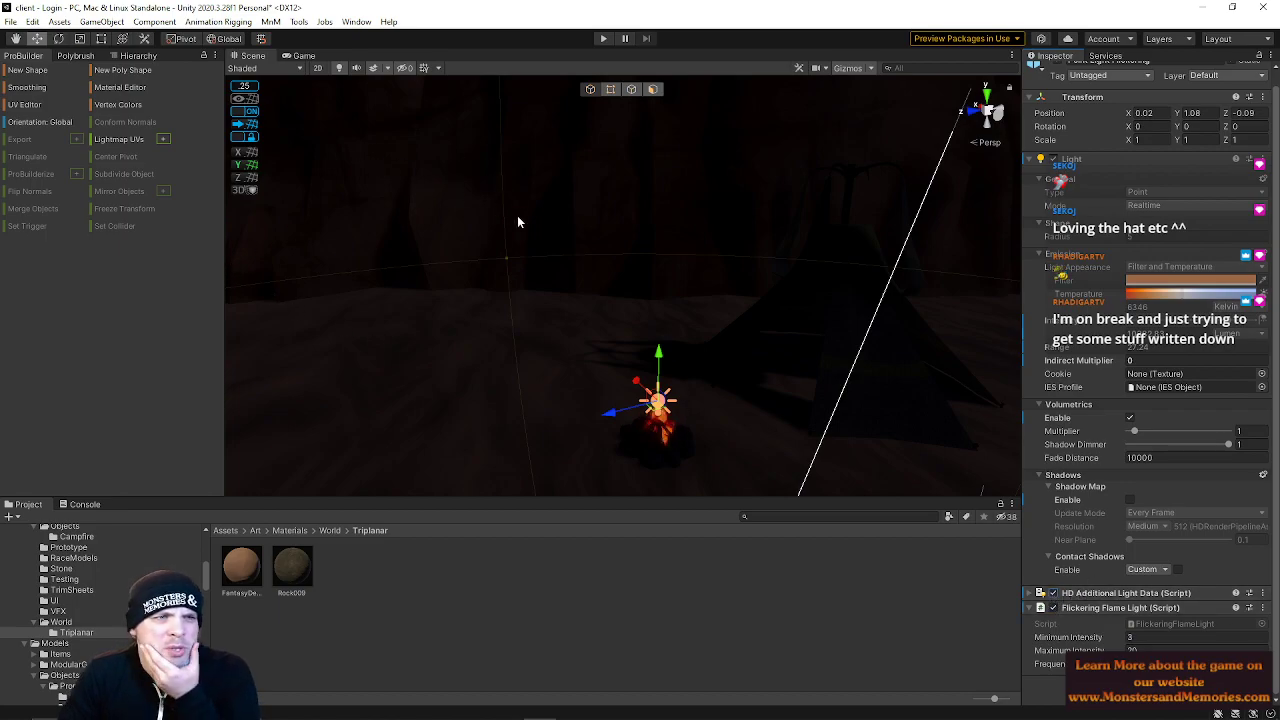
right_drag(642, 278, 780, 240)
Select the Main Camera in the hierarchy and frame it in the scene view
click(75, 55)
click(138, 55)
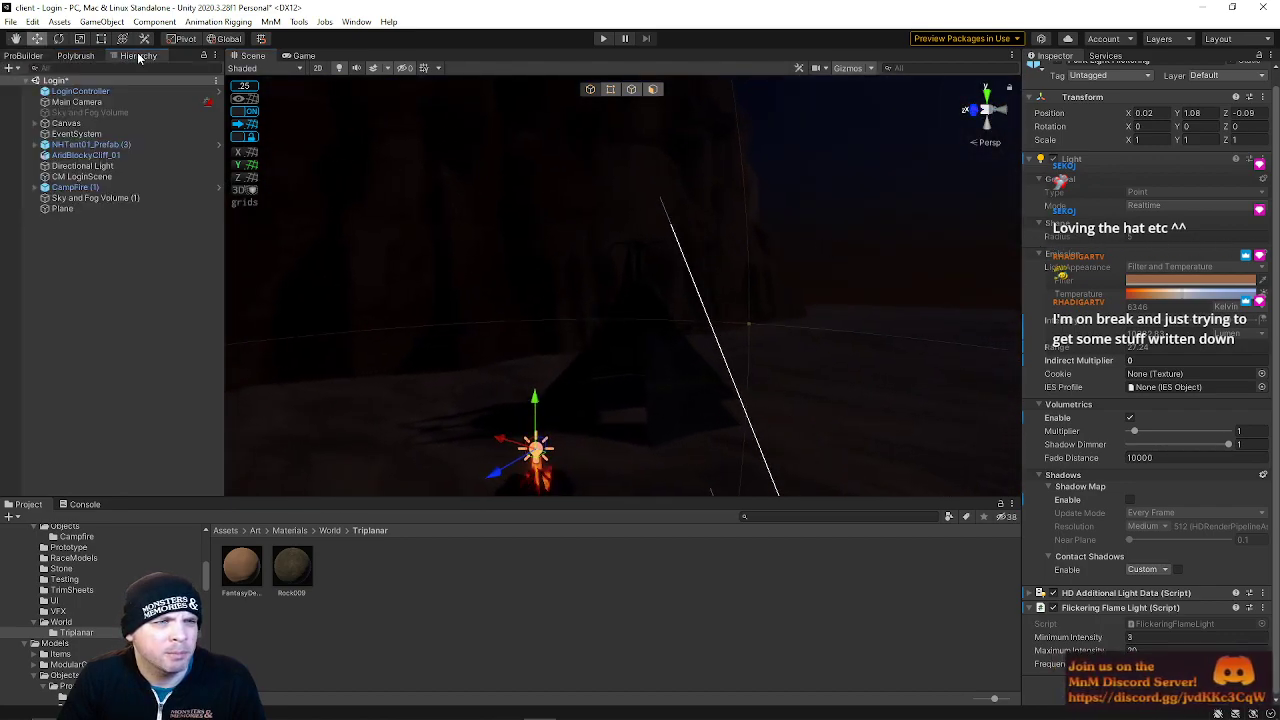
click(87, 103)
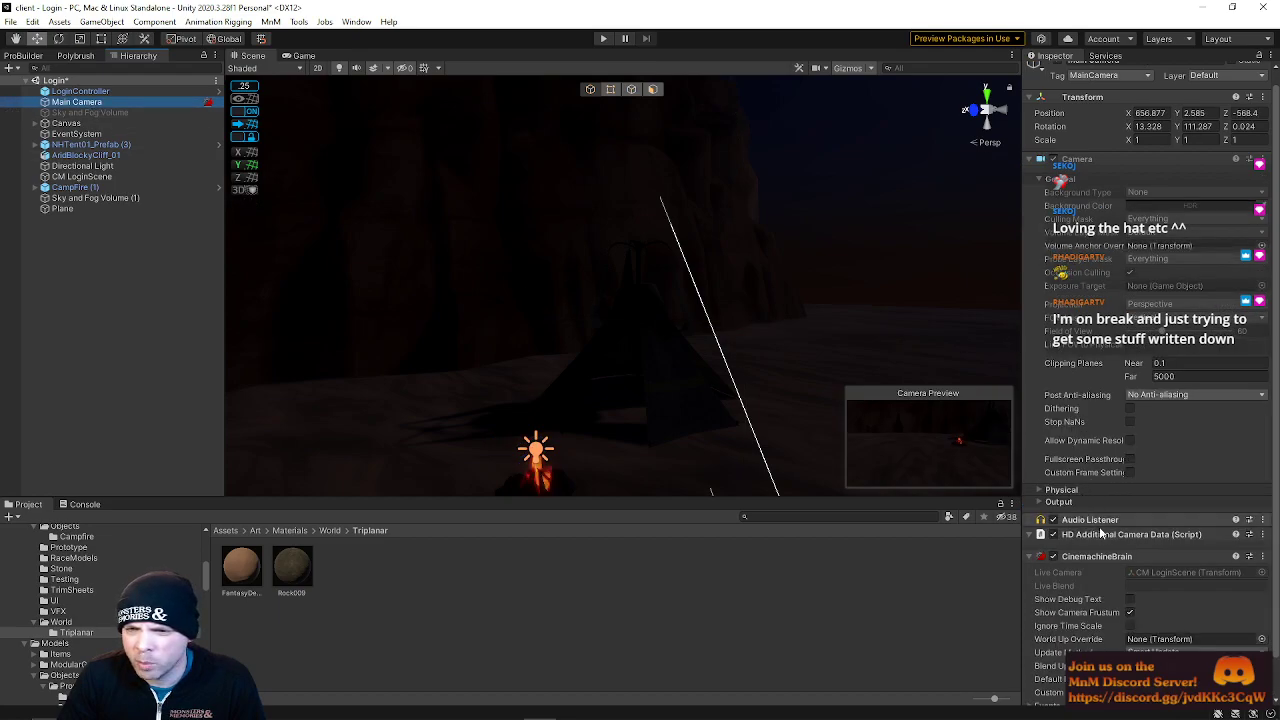
key(f)
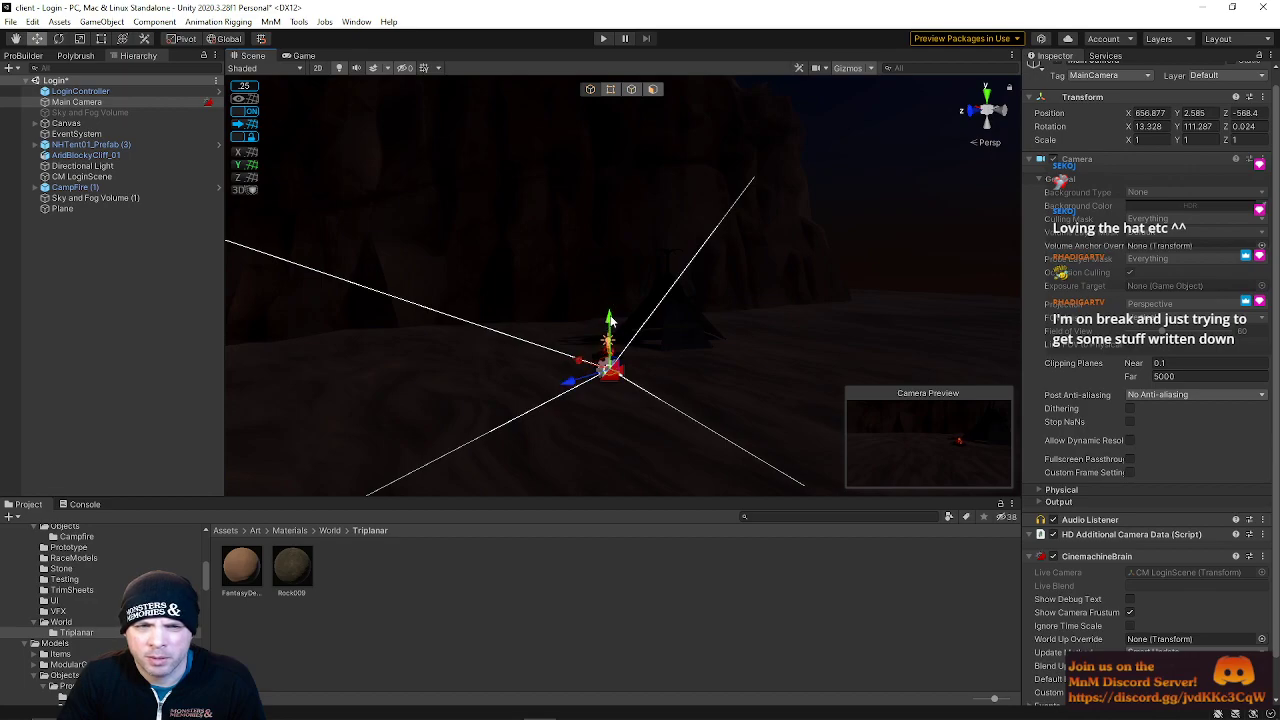
click(602, 258)
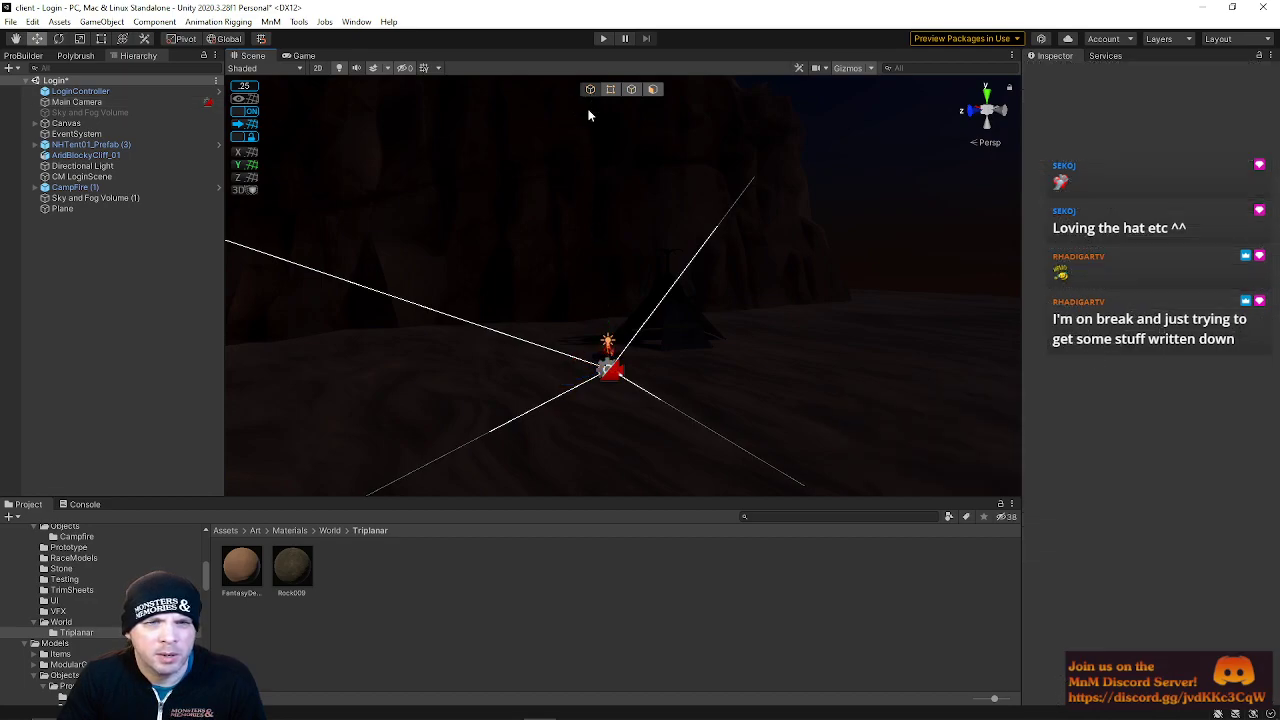
click(612, 370)
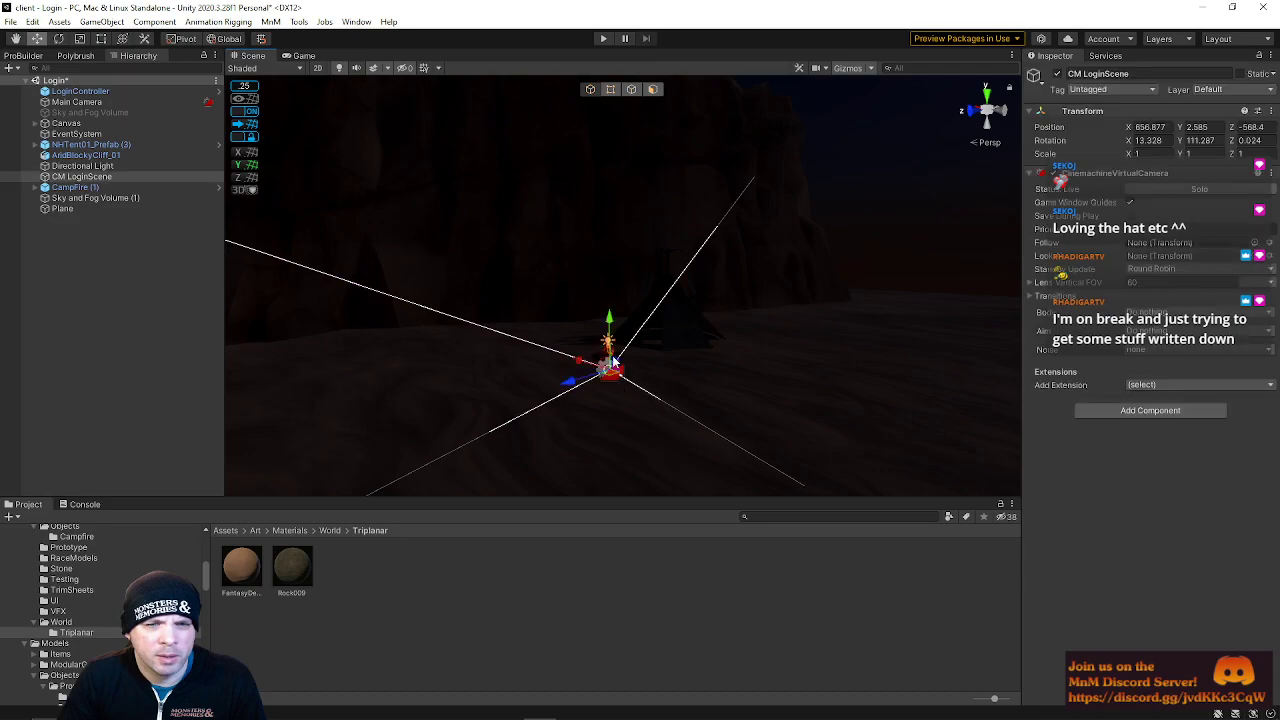
click(130, 103)
drag(609, 320, 606, 277)
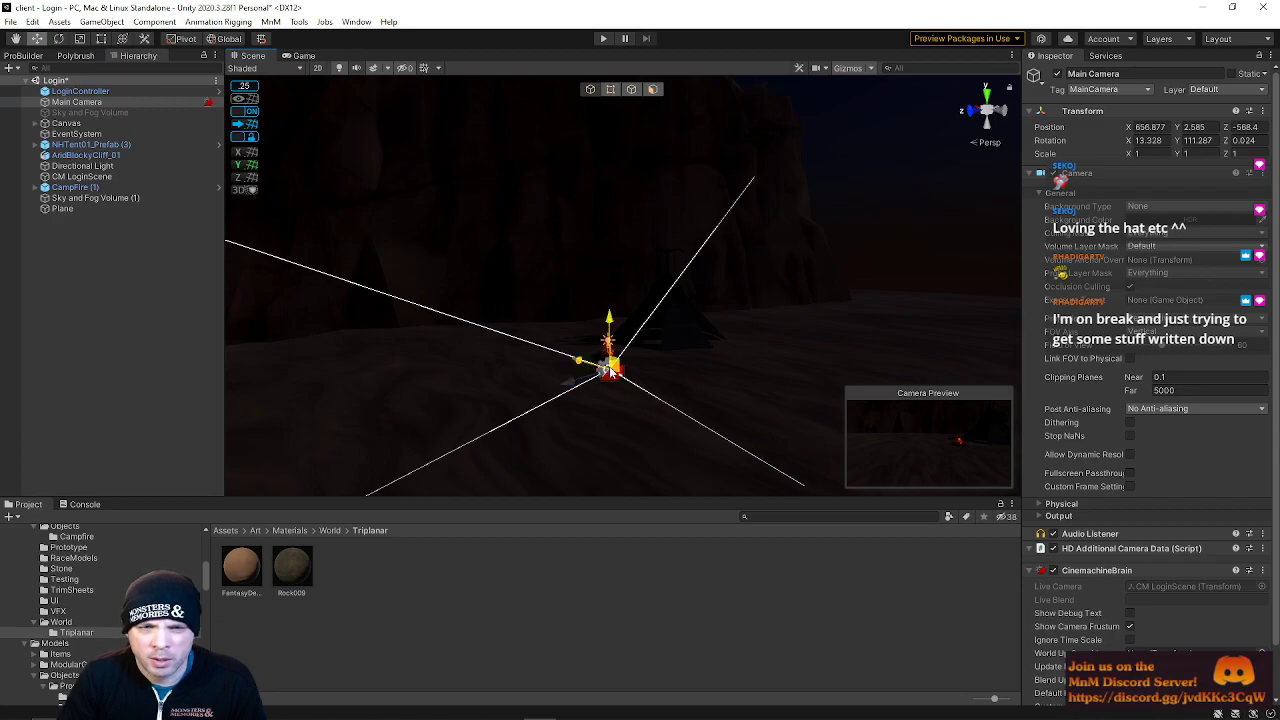
alt+drag(652, 330, 650, 280)
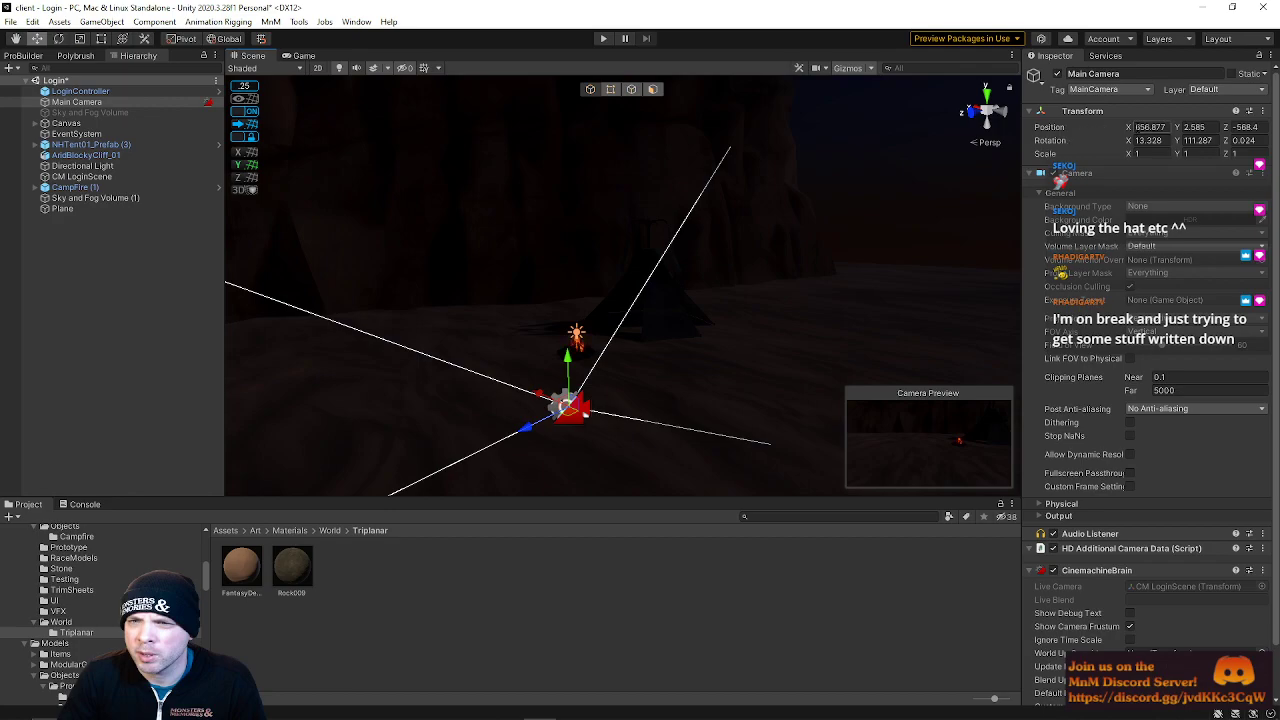
Try to set the Main Camera's Y position to 1
drag(1208, 128, 1155, 118)
text(1)
key(Return)
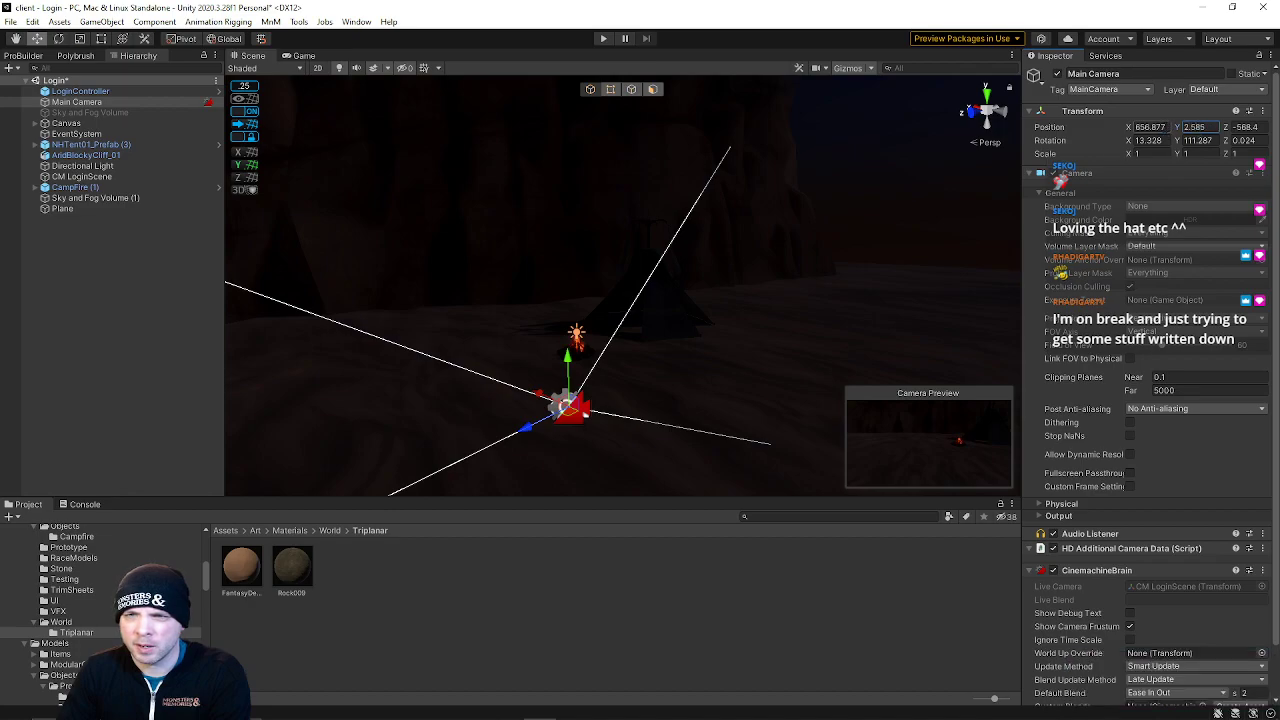
Inspect the Main Camera's components, including the CinemachineBrain events
scroll(1150, 593, down, 2)
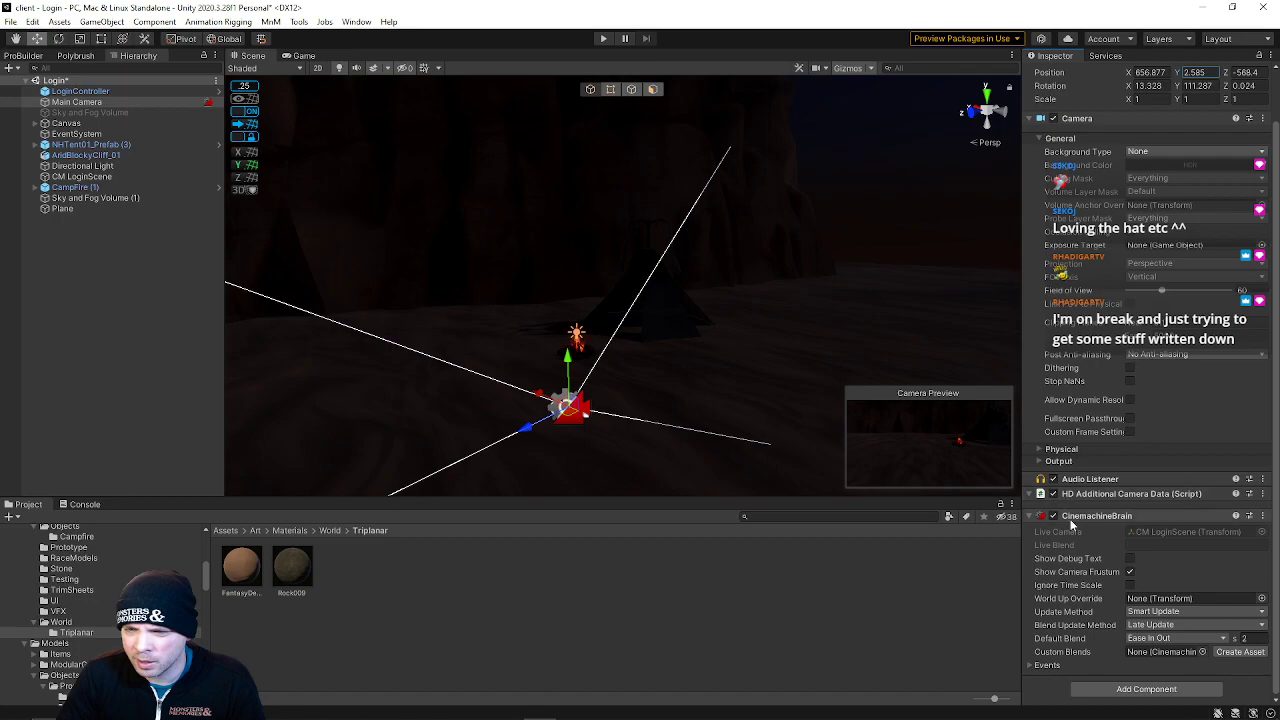
click(1045, 665)
scroll(1119, 630, down, 3)
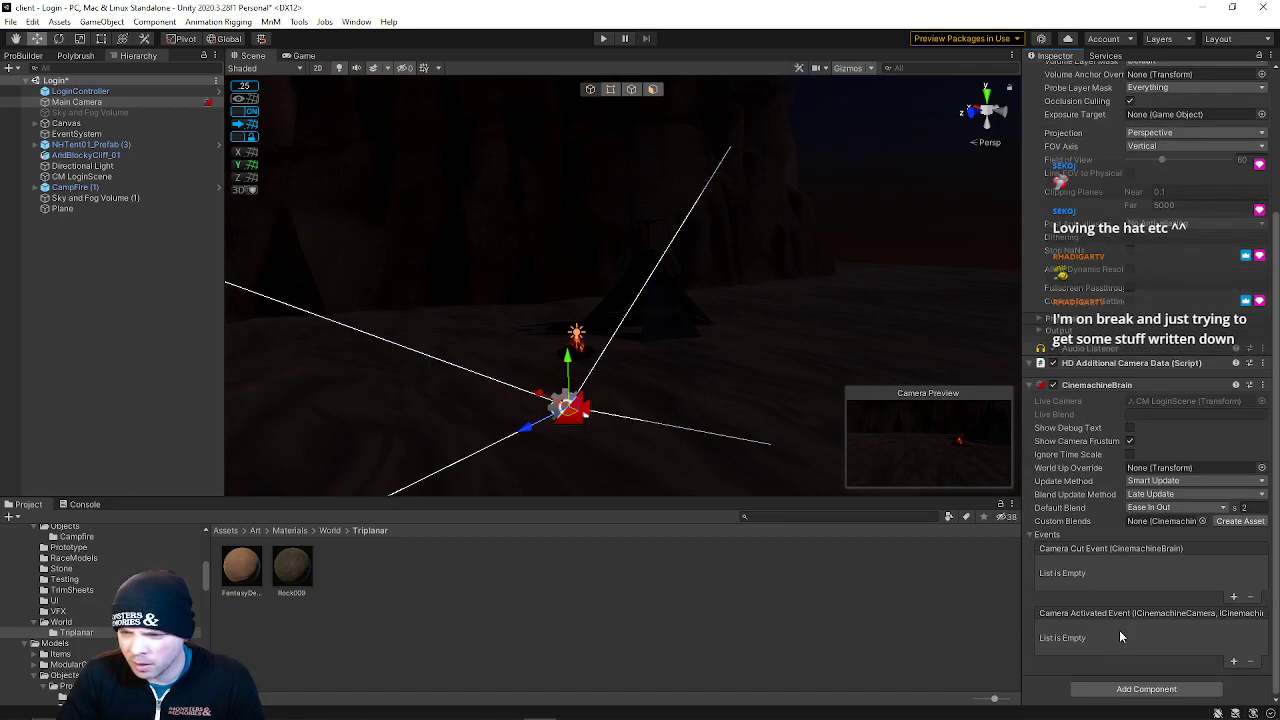
scroll(1119, 630, up, 4)
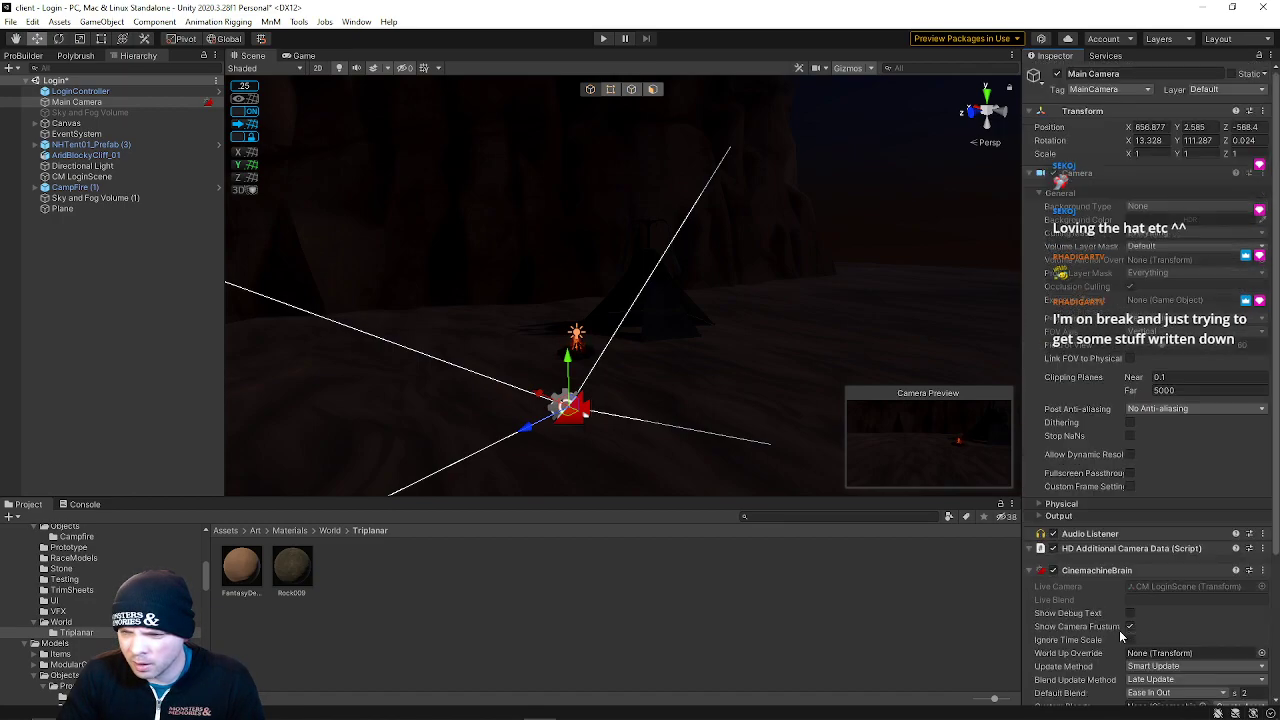
click(1105, 550)
click(1092, 555)
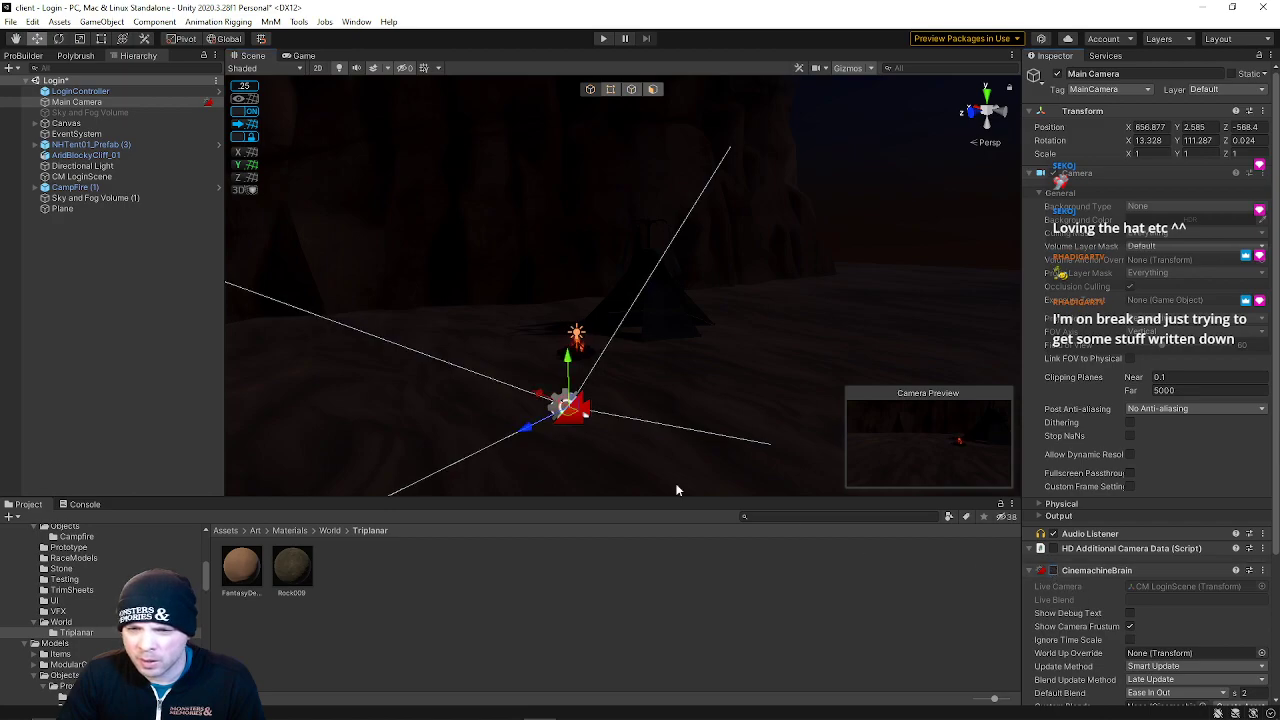
Try to raise and rotate the Main Camera in the scene, undoing each change
drag(567, 400, 628, 370)
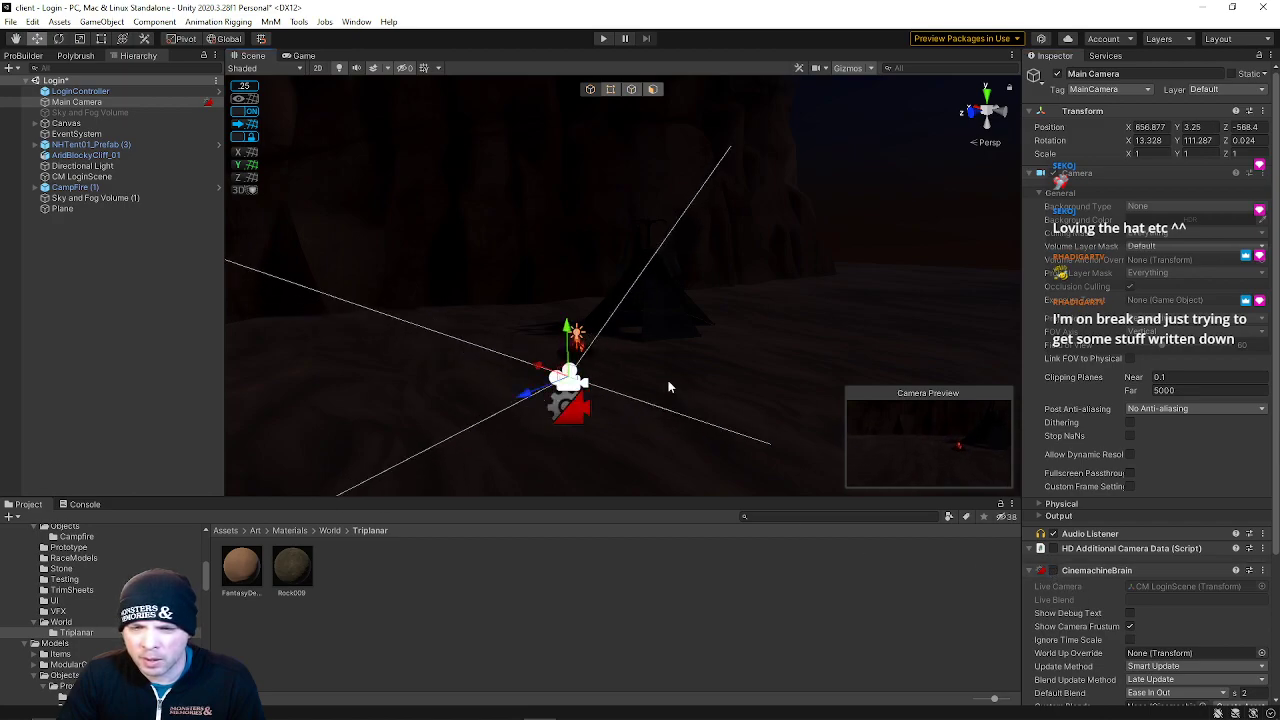
key(ctrl+z)
click(1072, 570)
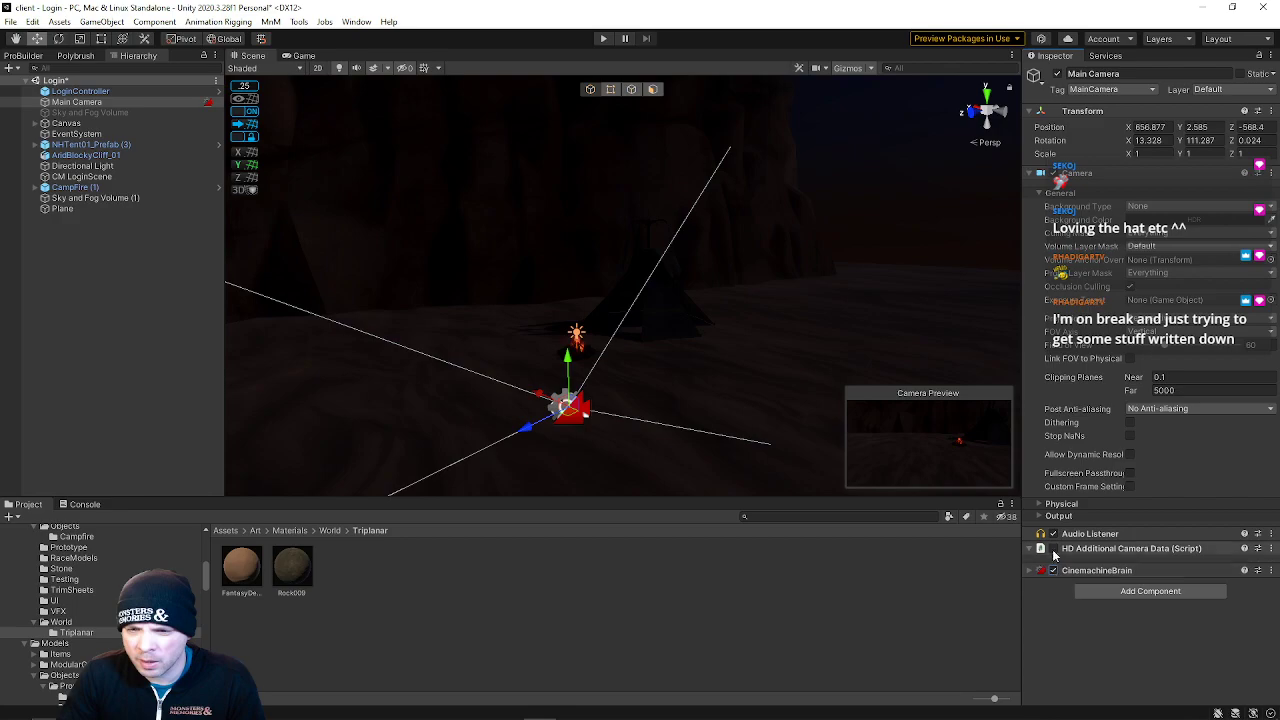
click(1030, 548)
click(1030, 563)
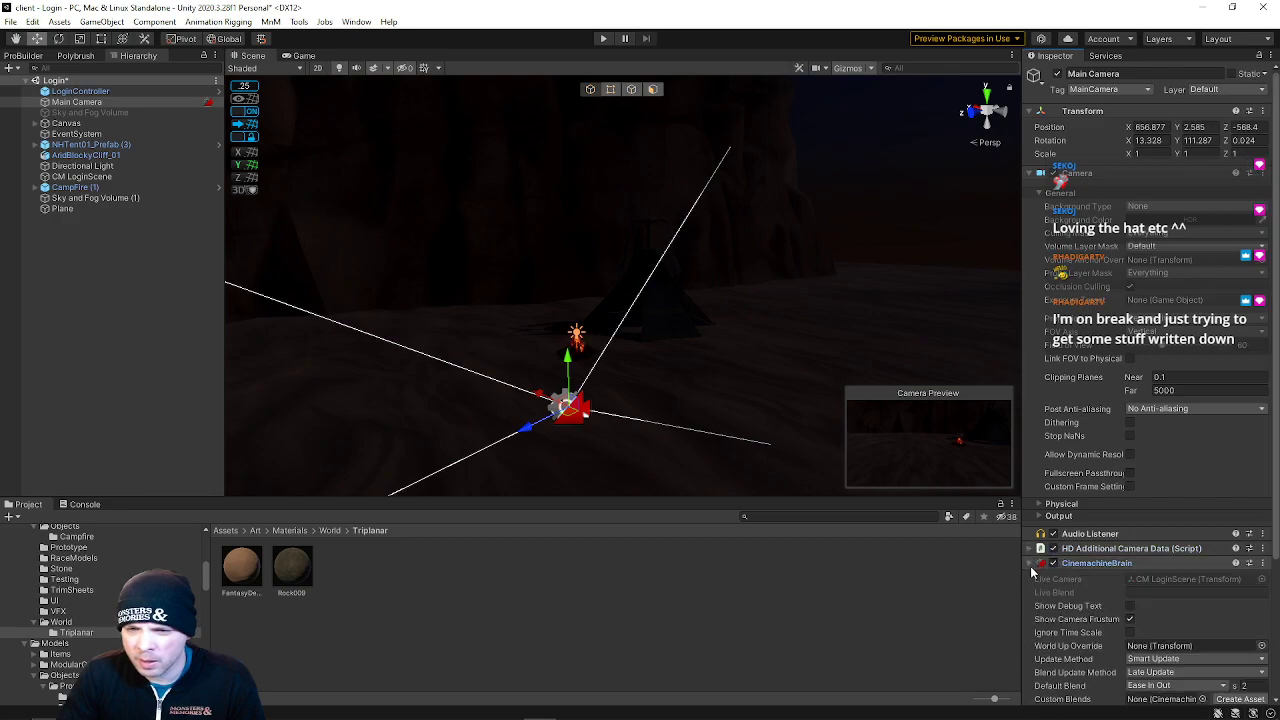
click(1053, 563)
mouse_move(566, 366)
mouse_down()
mouse_move(566, 386)
mouse_move(576, 344)
mouse_move(587, 365)
mouse_up()
key(e)
key(ctrl+z)
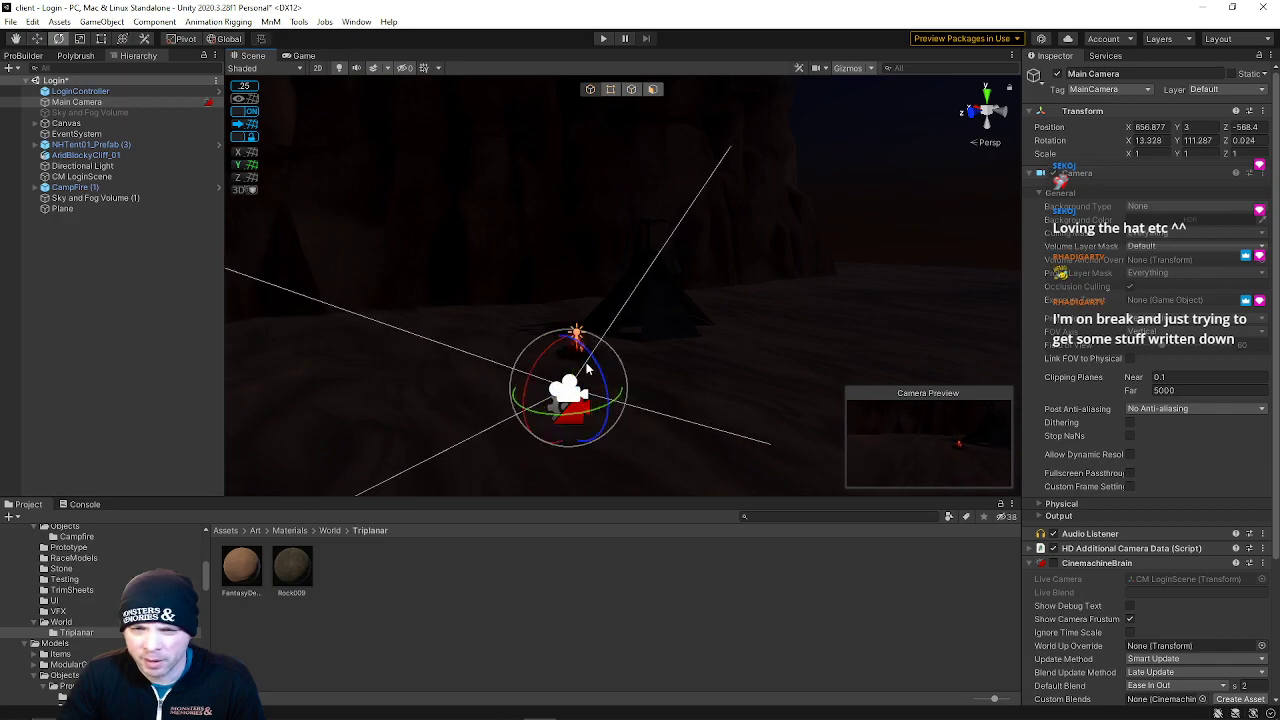
key(ctrl+z)
right_drag(488, 242, 391, 331)
key(w)
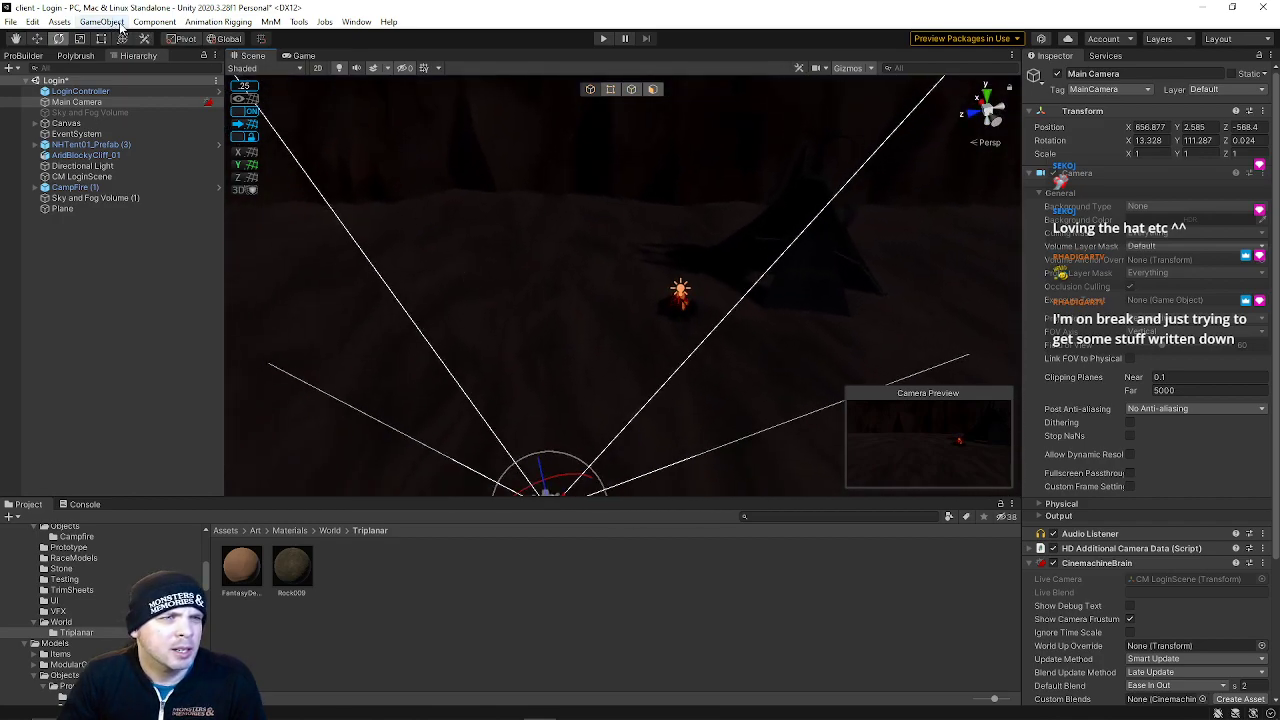
click(154, 21)
click(96, 262)
Select each scene object in the hierarchy to review its inspector settings
click(82, 176)
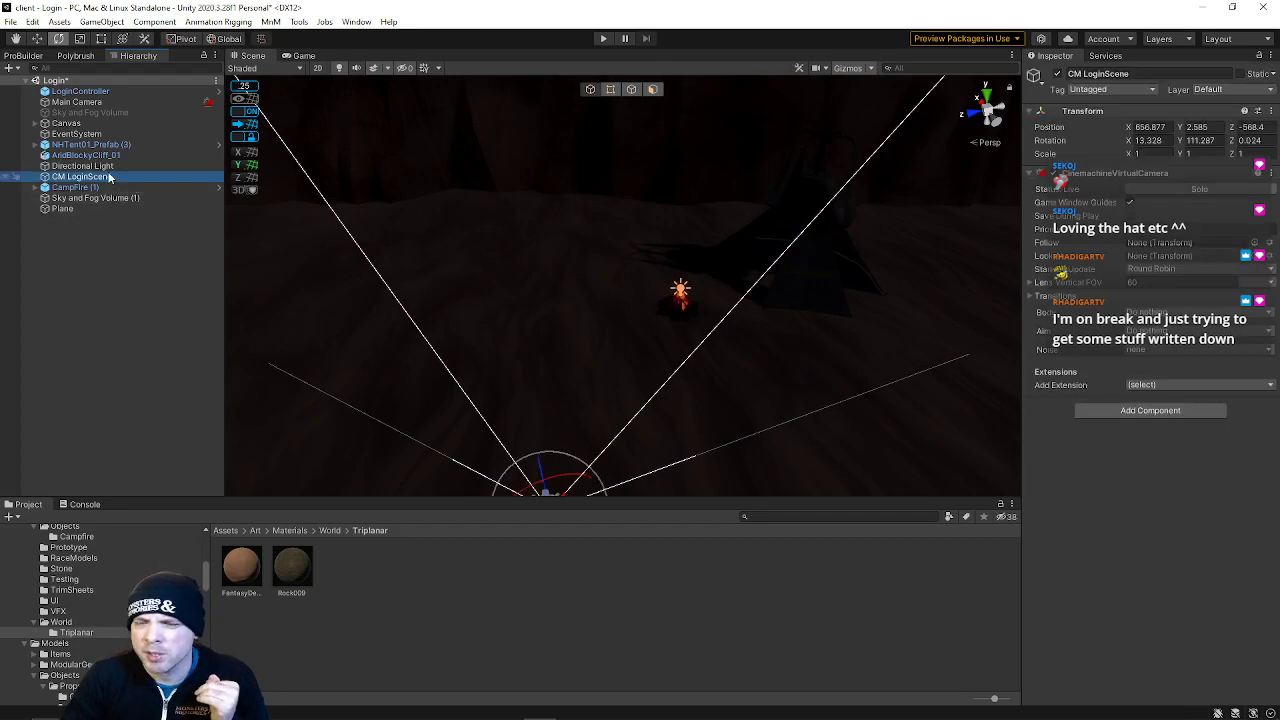
click(80, 91)
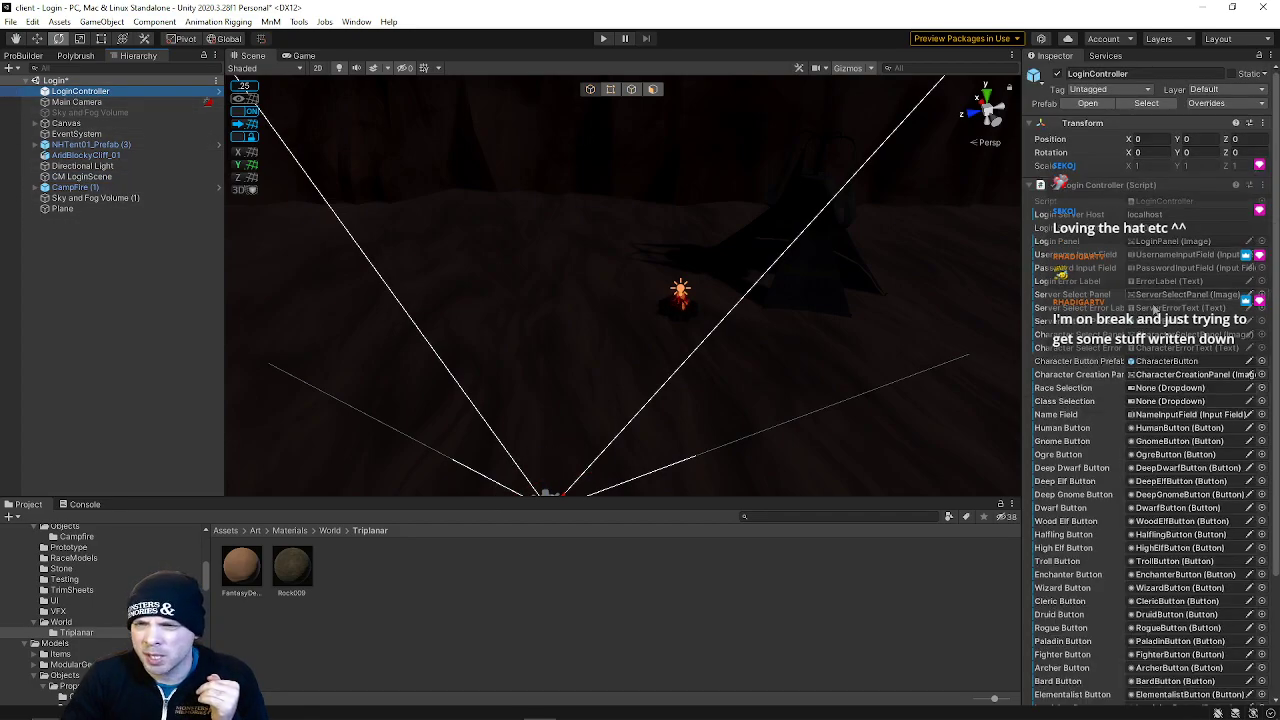
scroll(1150, 400, down, 5)
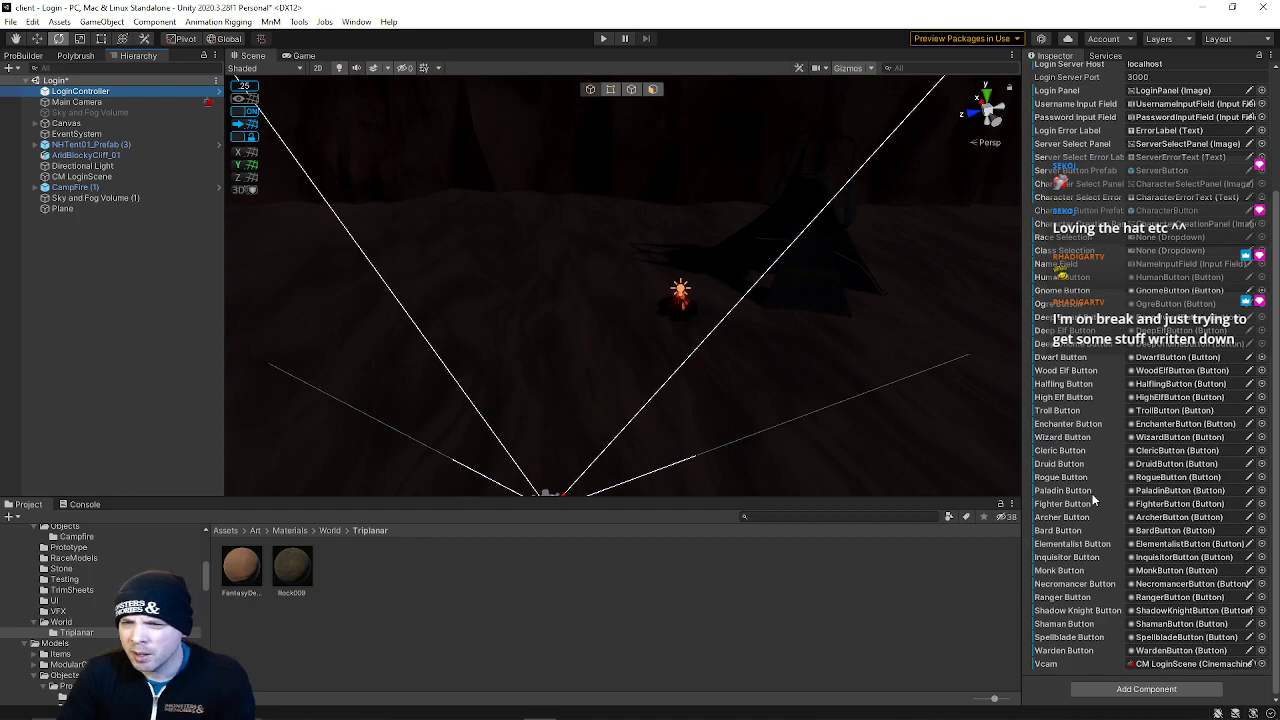
scroll(1062, 477, up, 5)
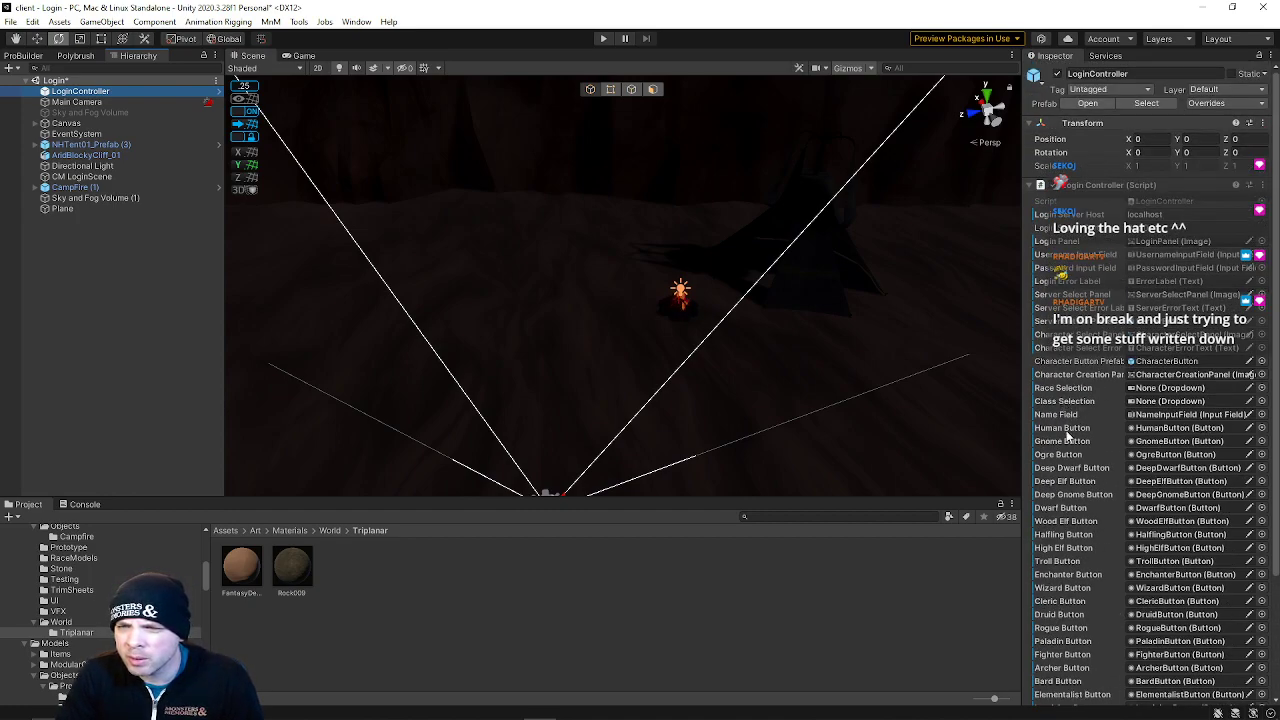
scroll(1070, 455, down, 5)
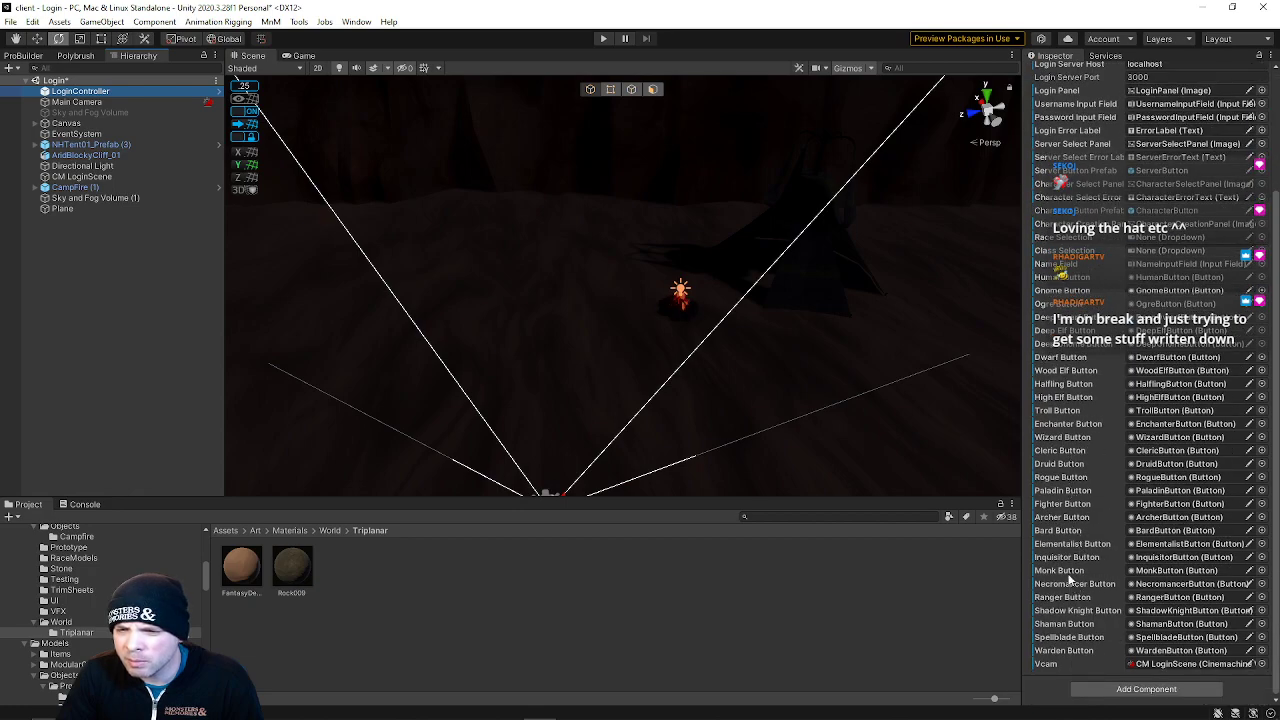
scroll(1070, 583, up, 5)
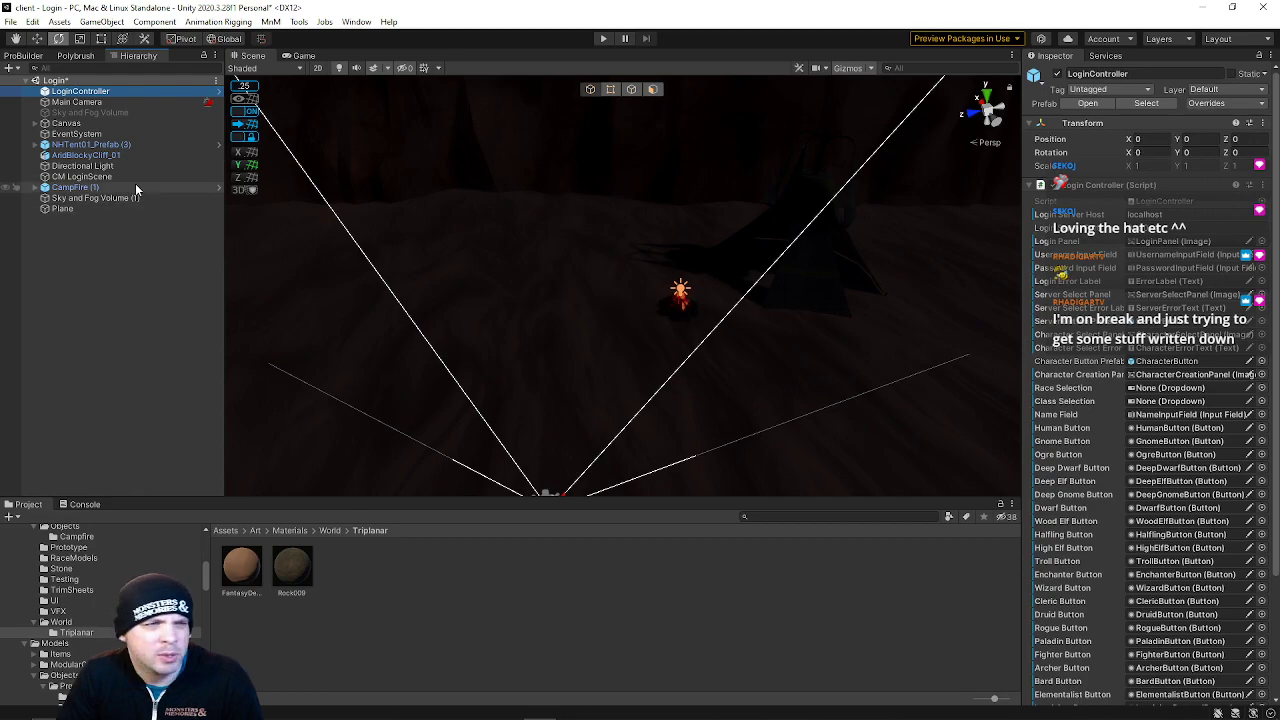
click(80, 103)
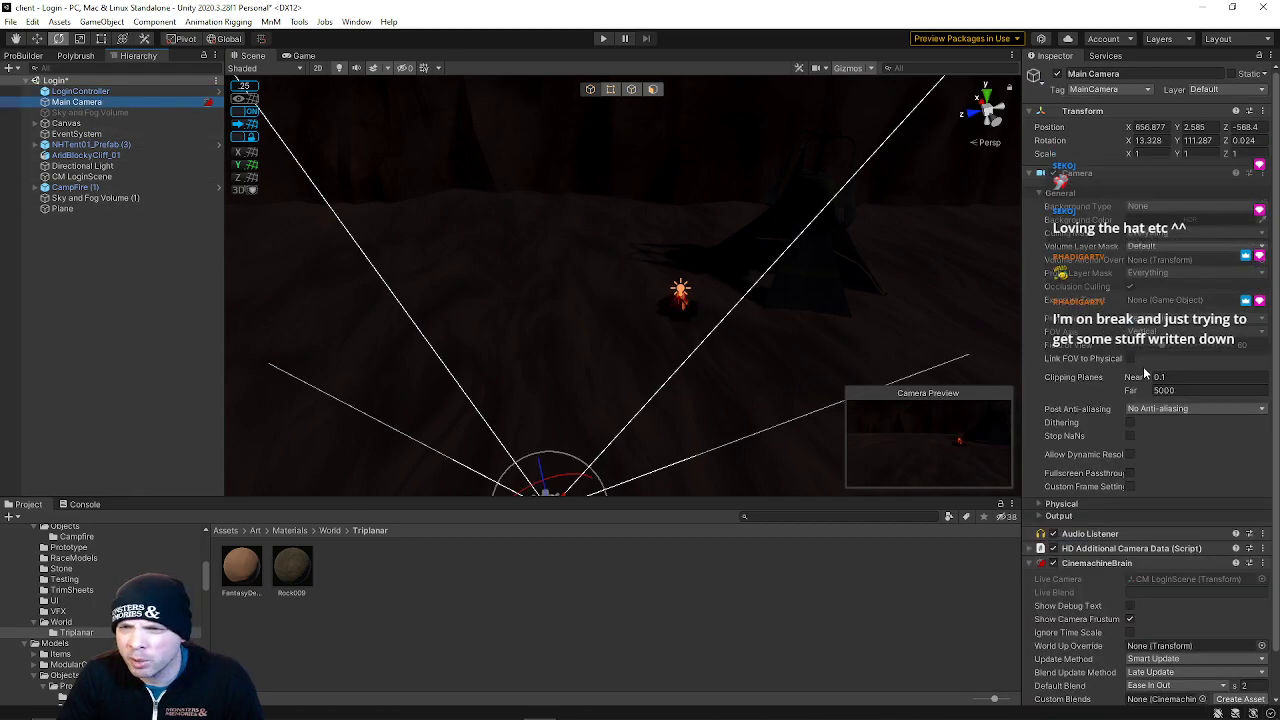
scroll(1157, 468, down, 2)
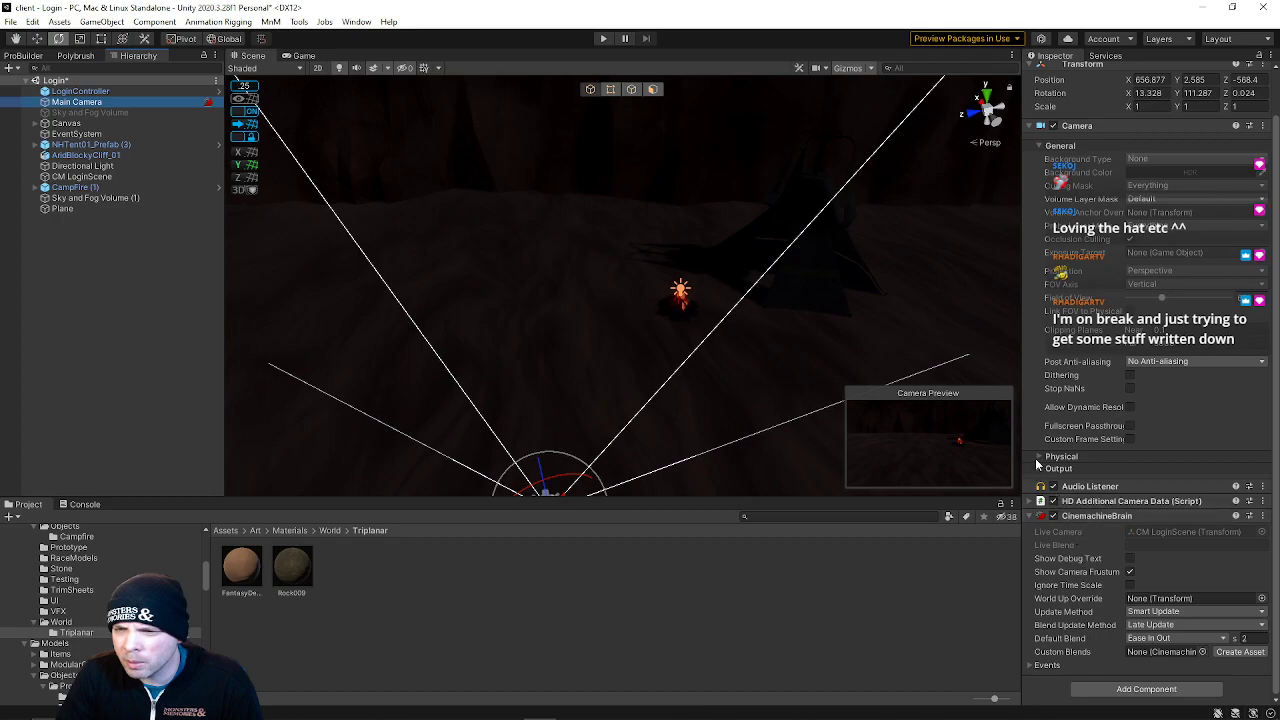
click(70, 112)
click(66, 123)
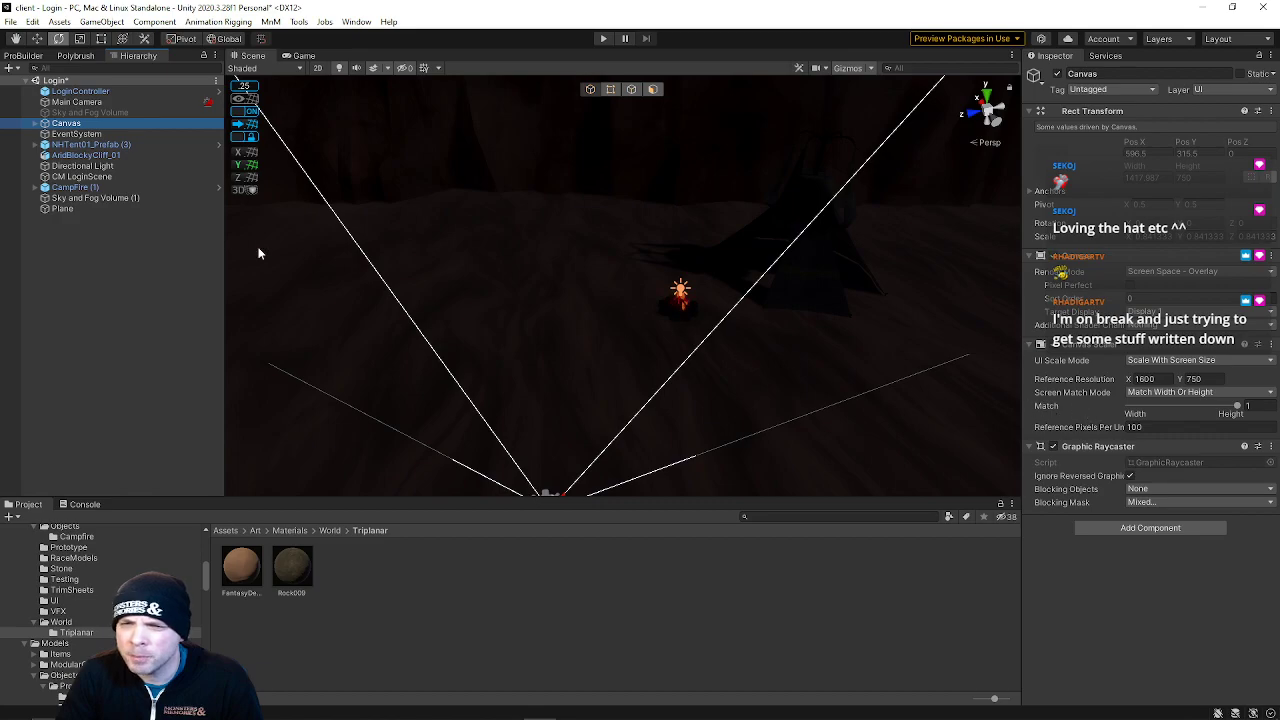
click(74, 134)
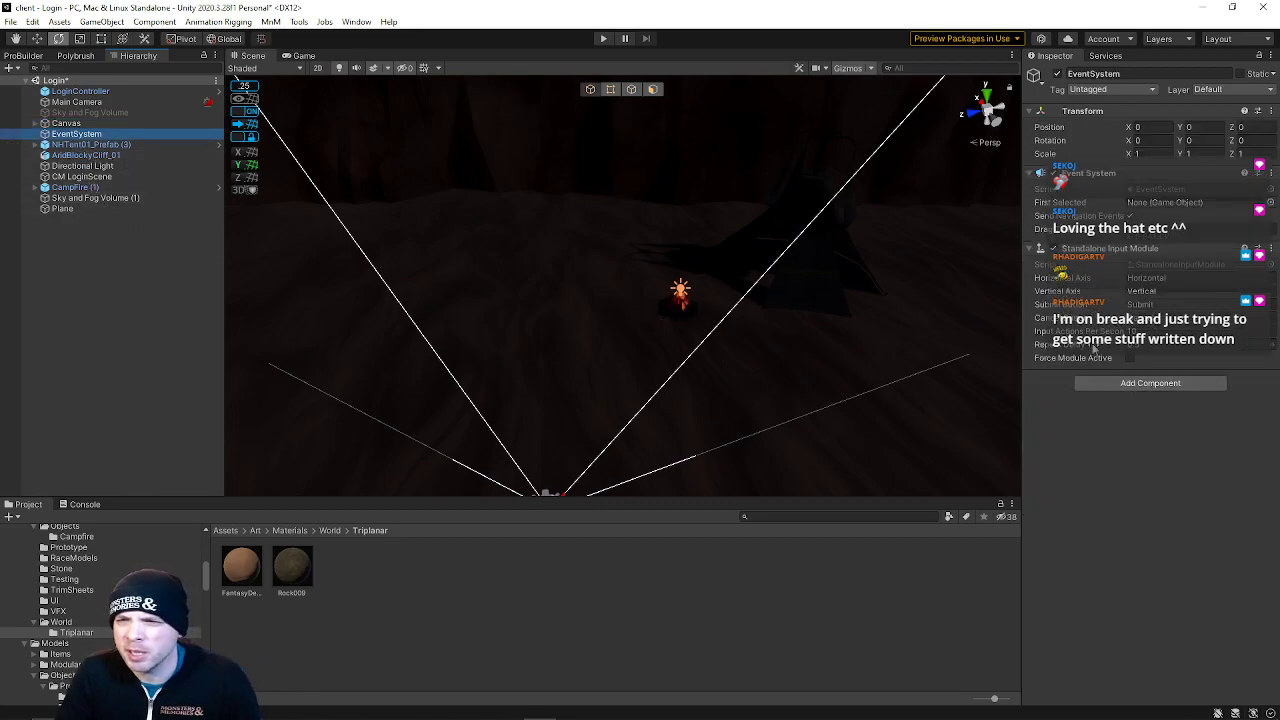
click(88, 145)
right_drag(720, 320, 680, 280)
click(112, 158)
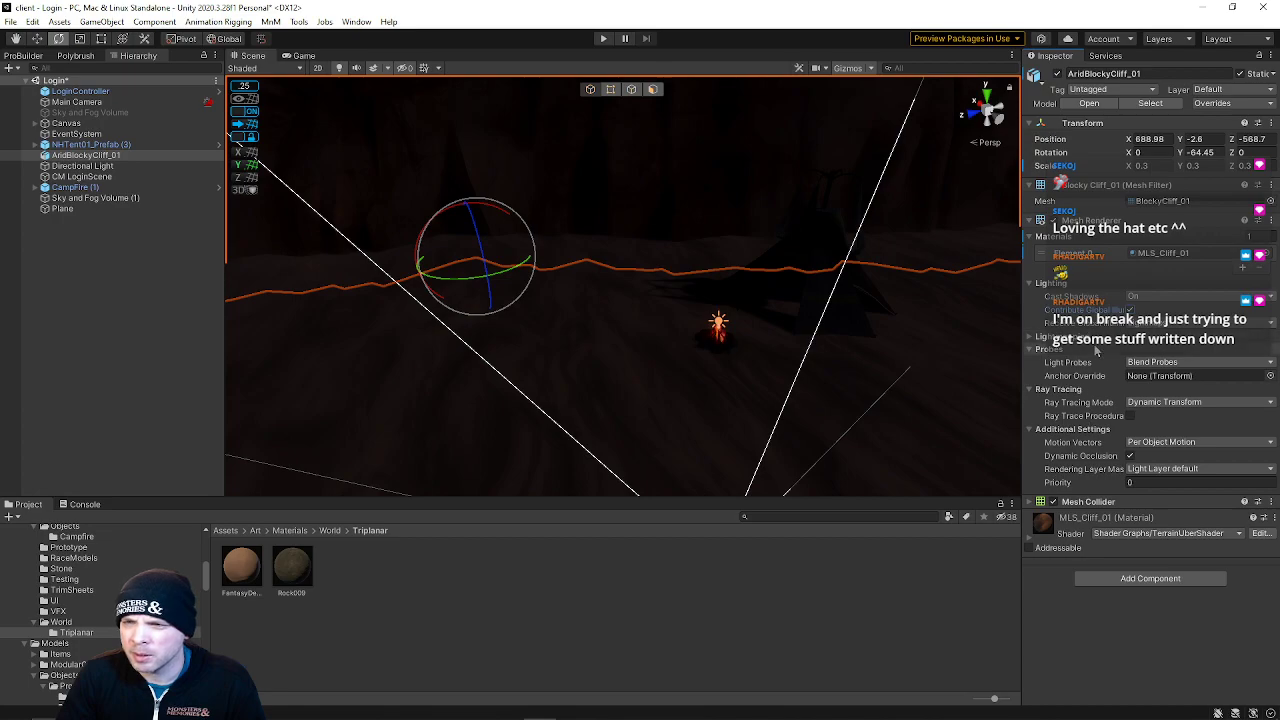
right_drag(716, 314, 740, 290)
click(60, 166)
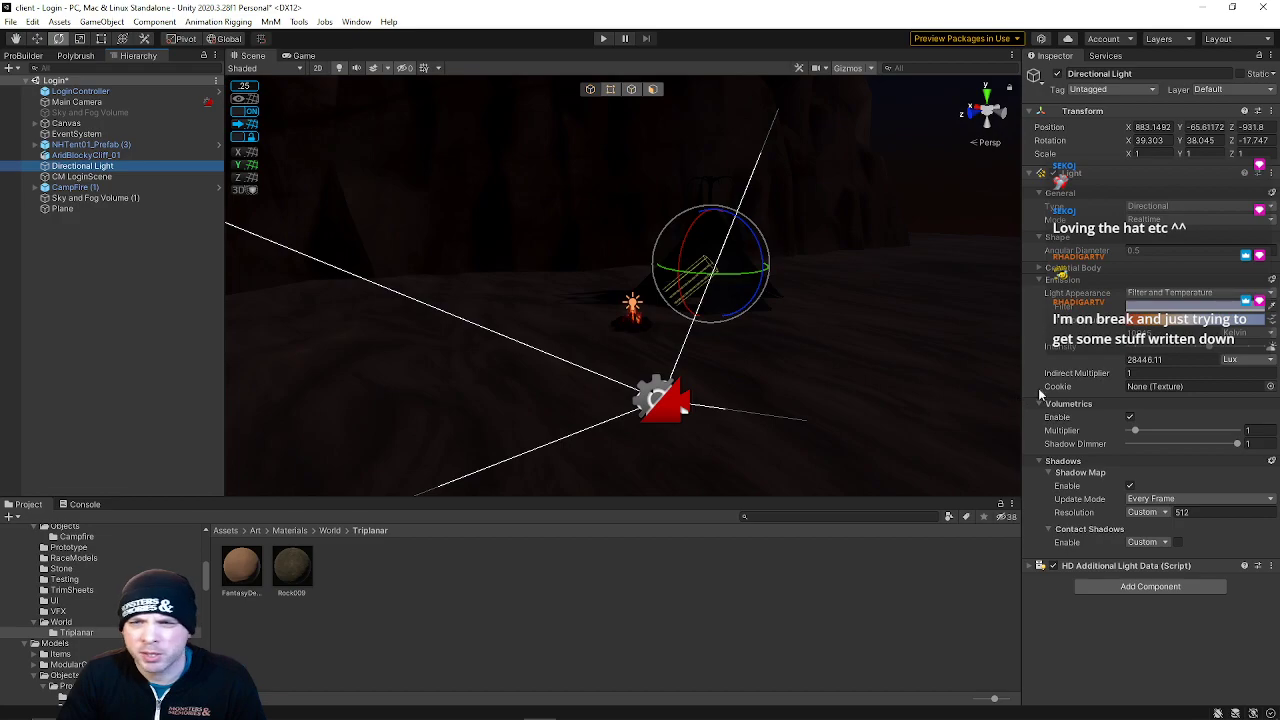
click(1130, 418)
click(1131, 419)
Select the CM LoginScene virtual camera and frame it in the scene view
right_drag(657, 341, 660, 306)
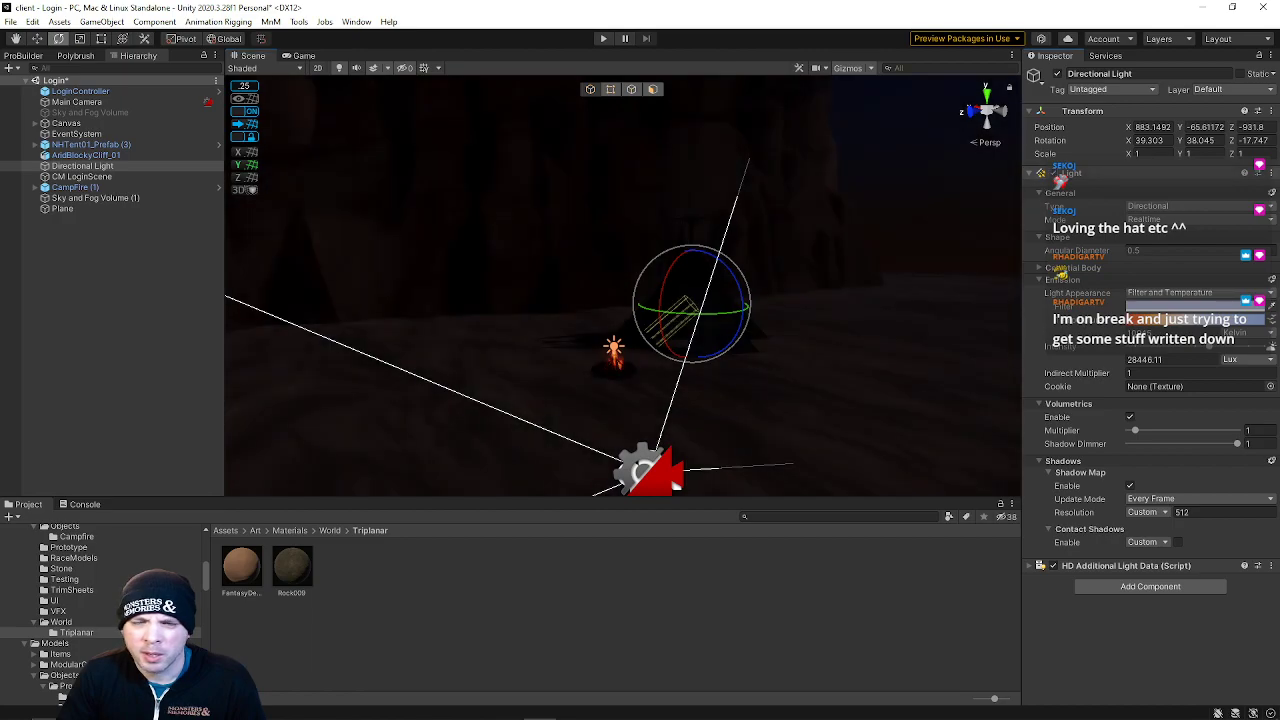
right_drag(497, 359, 489, 376)
click(428, 410)
right_drag(664, 338, 688, 398)
key(w)
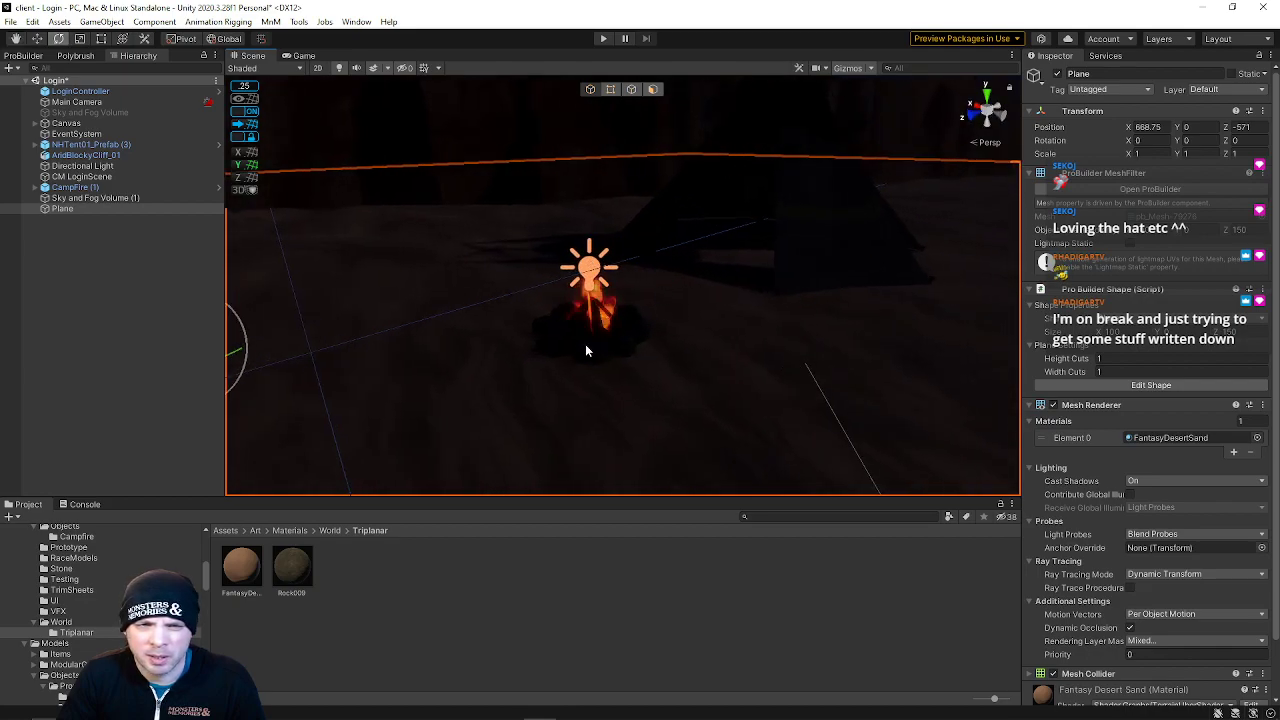
right_drag(589, 351, 482, 334)
key(w)
key(s)
key(w)
click(548, 482)
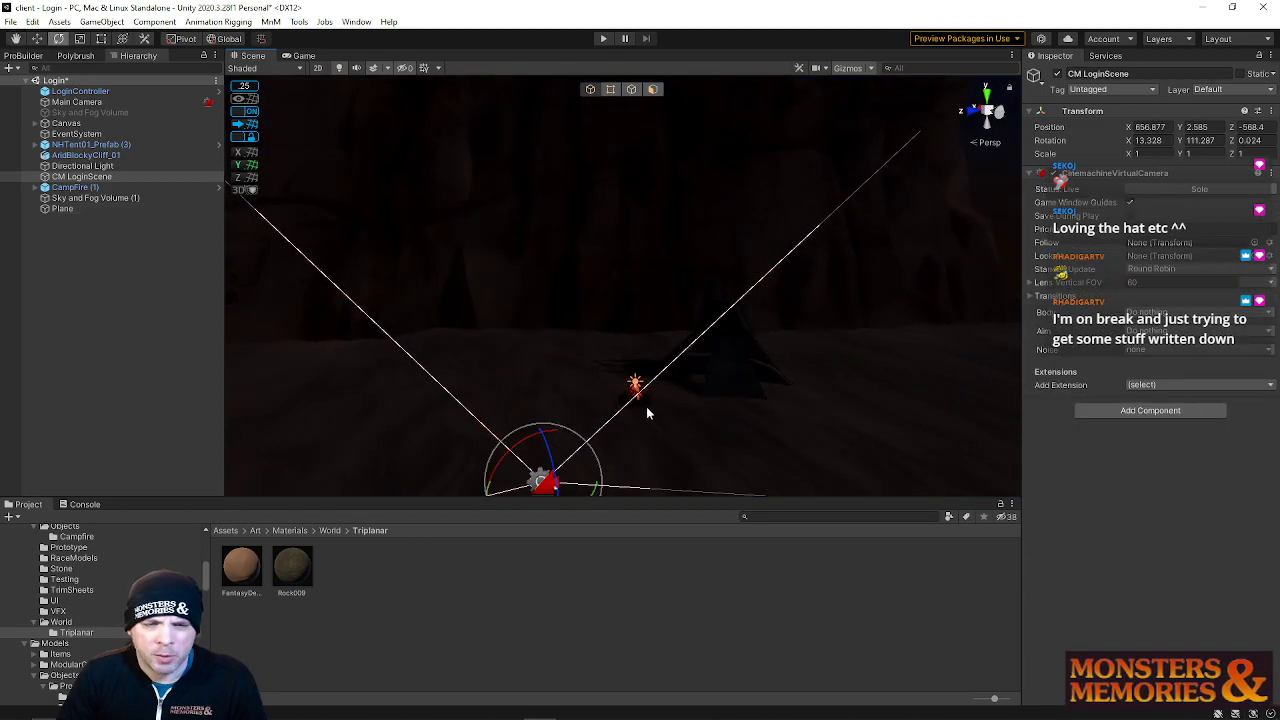
key(f)
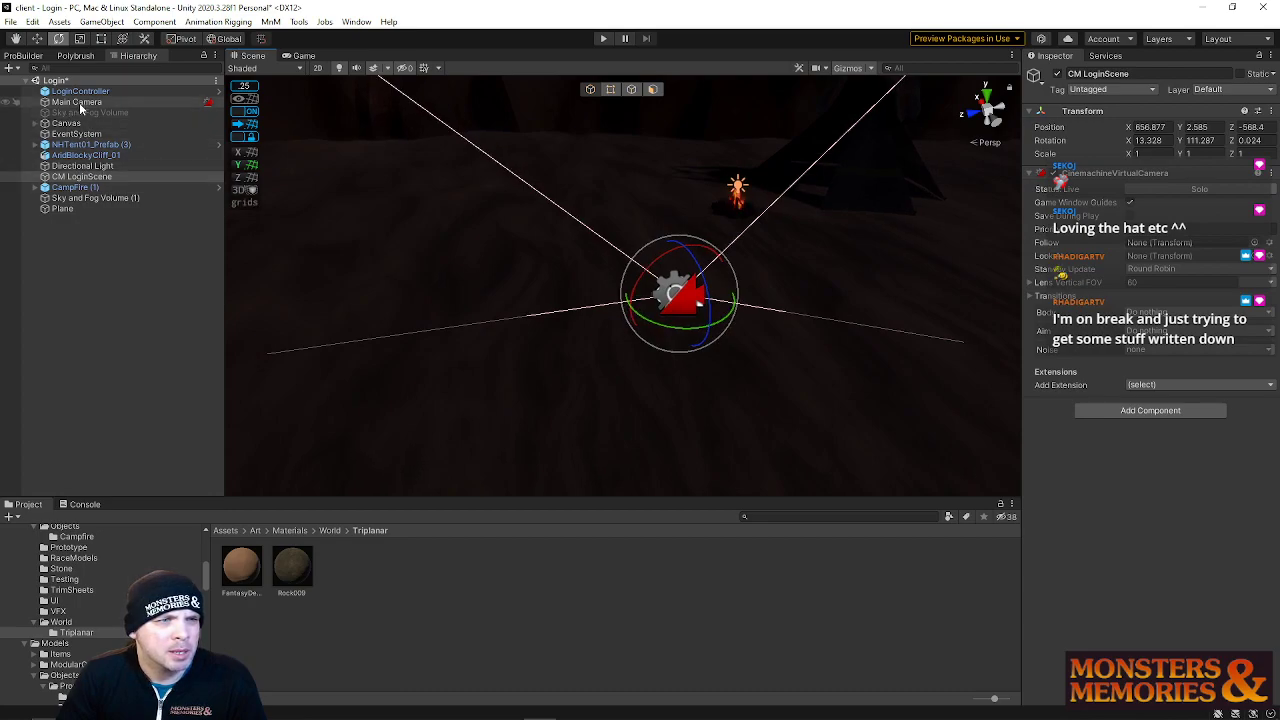
Open the Zone scene and play it briefly to preview the login screen
click(78, 103)
drag(812, 500, 800, 529)
click(10, 21)
mouse_move(52, 72)
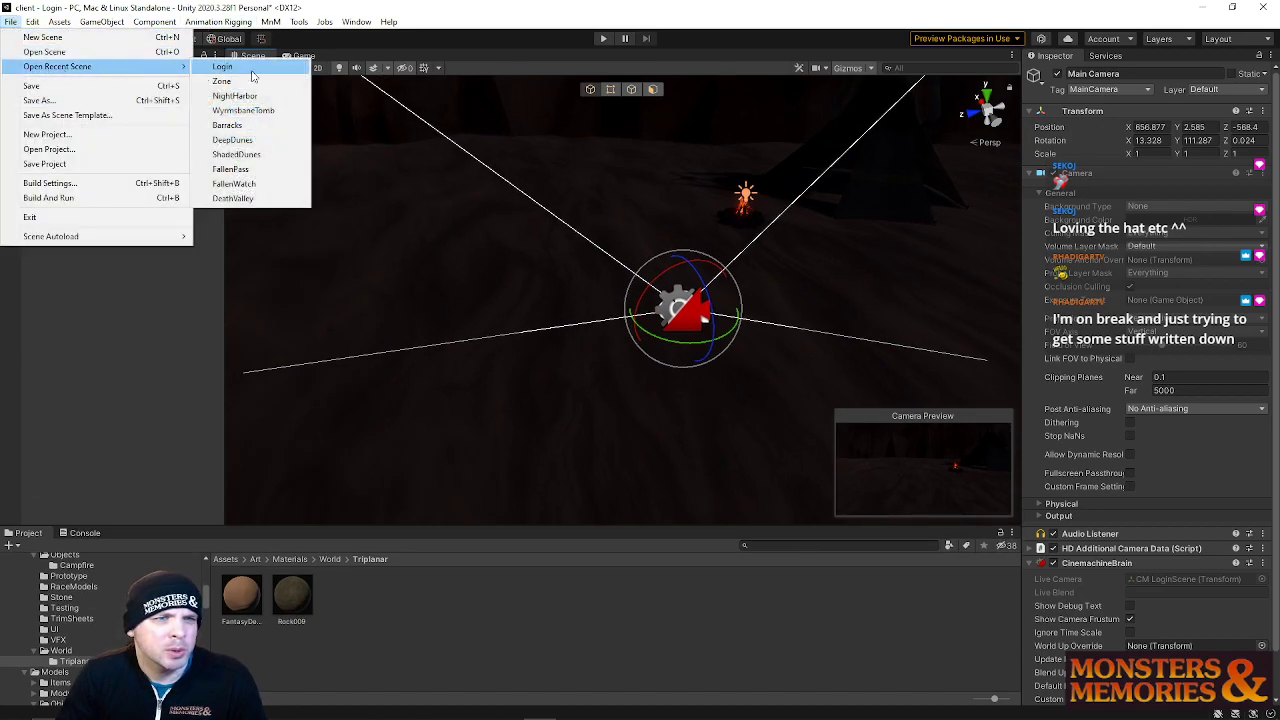
click(266, 82)
click(624, 396)
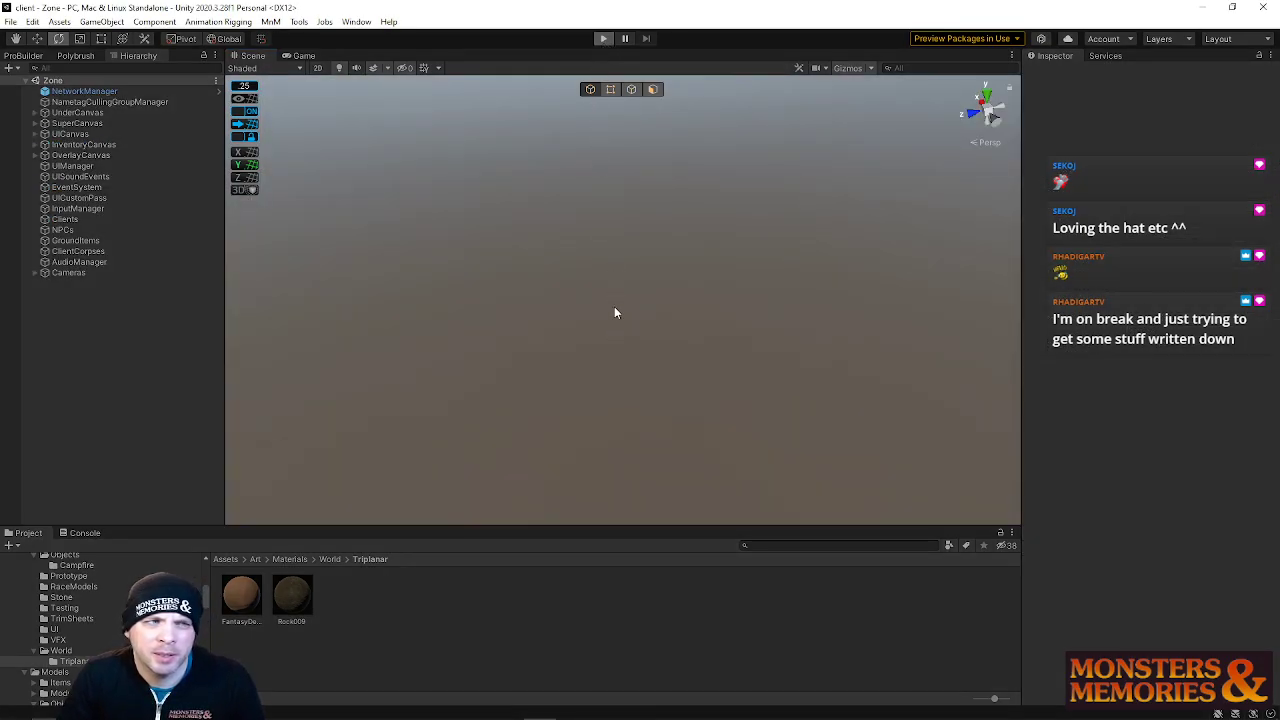
key(ctrl+p)
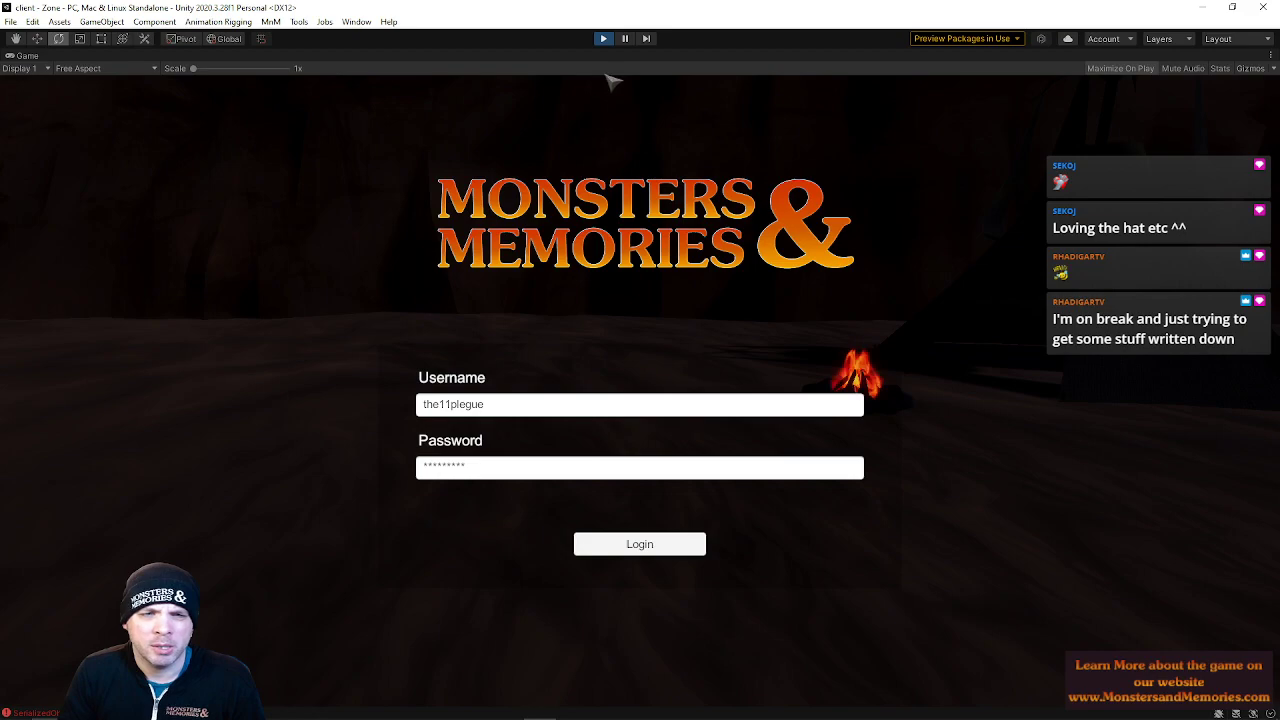
click(603, 38)
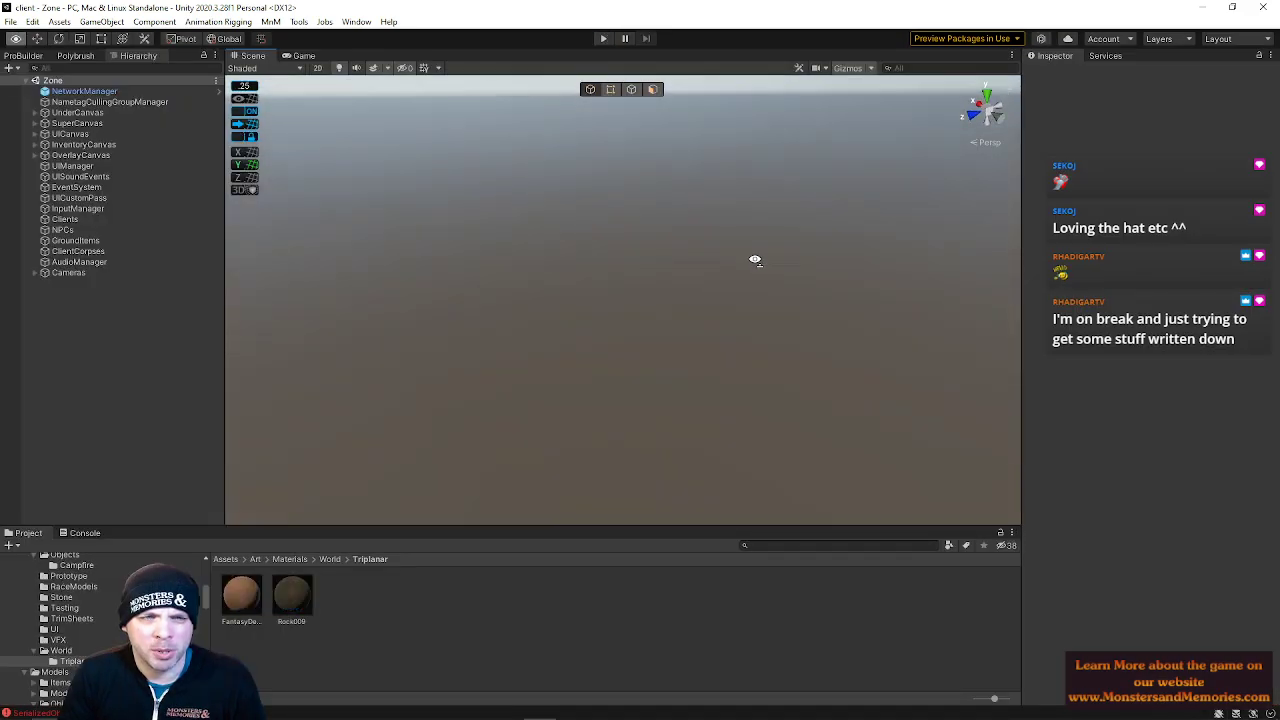
Reopen the Login scene from the recent scenes
right_drag(755, 260, 748, 225)
click(6, 22)
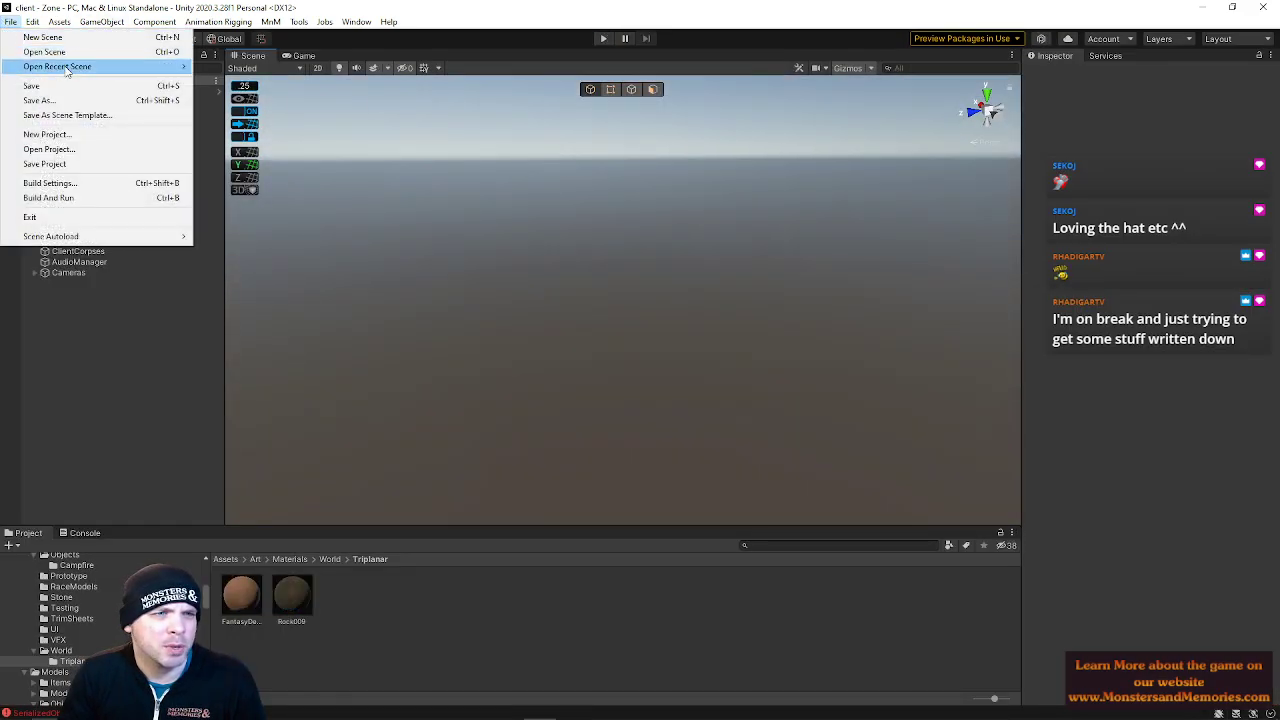
mouse_move(172, 67)
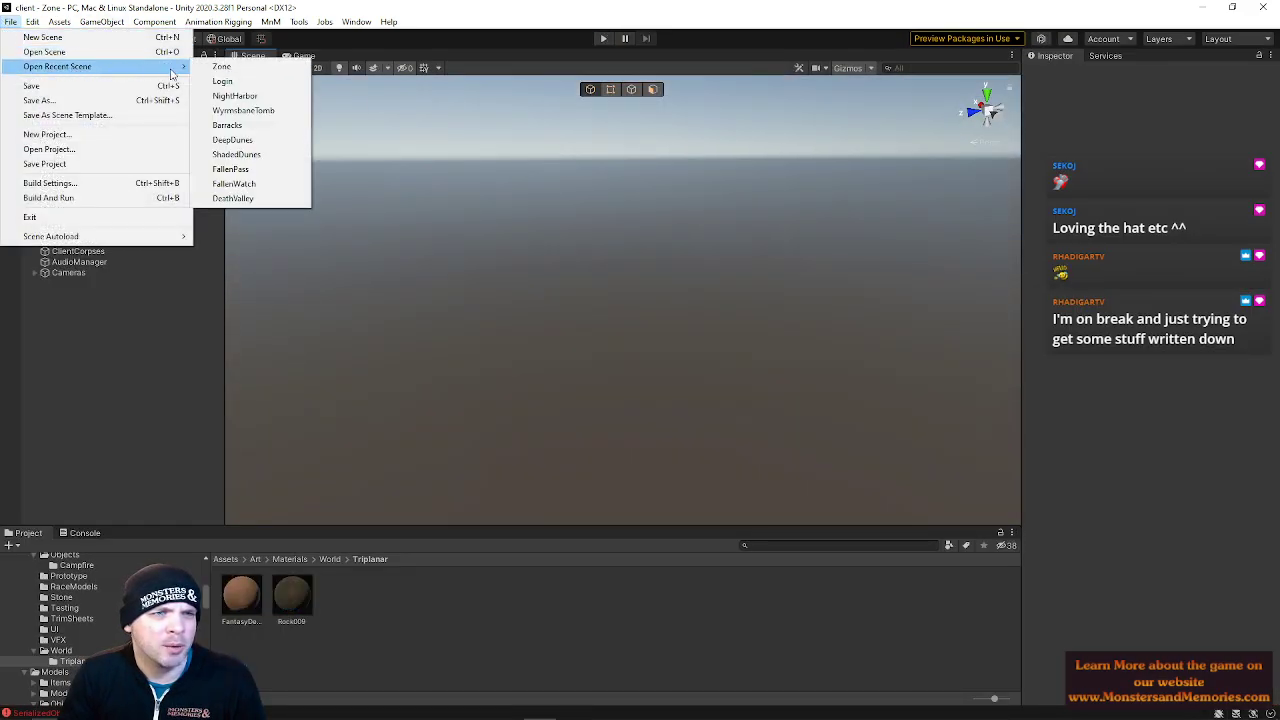
click(240, 81)
Select the ground Plane and move it along its depth axis behind the campfire
mouse_move(673, 273)
right_down()
mouse_move(641, 276)
mouse_move(686, 261)
mouse_move(697, 271)
mouse_move(651, 294)
mouse_move(660, 275)
right_up()
click(642, 277)
key(s)
click(634, 89)
click(555, 297)
right_drag(555, 297, 1165, 373)
right_drag(1143, 357, 1136, 356)
click(851, 300)
right_drag(851, 294, 611, 74)
click(543, 267)
key(alt+u)
click(656, 95)
click(787, 365)
right_drag(789, 367, 697, 345)
shift+click(698, 345)
shift+click(857, 305)
shift+click(849, 294)
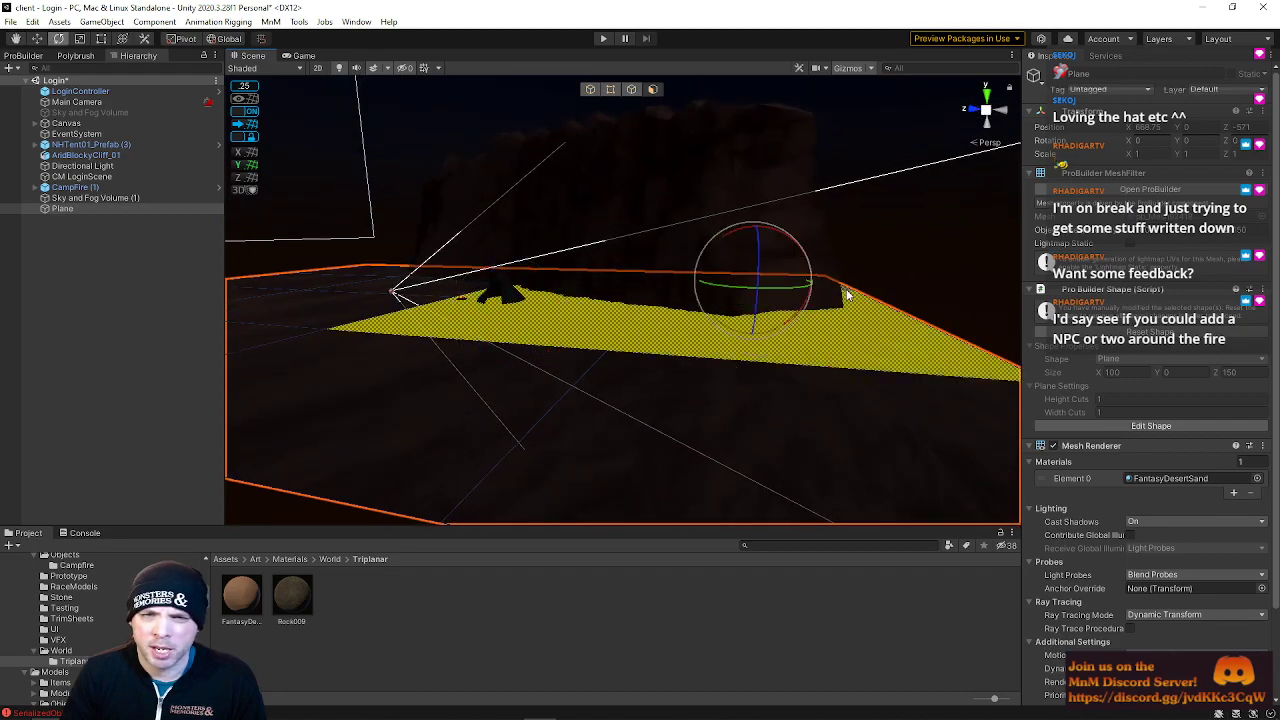
shift+click(637, 314)
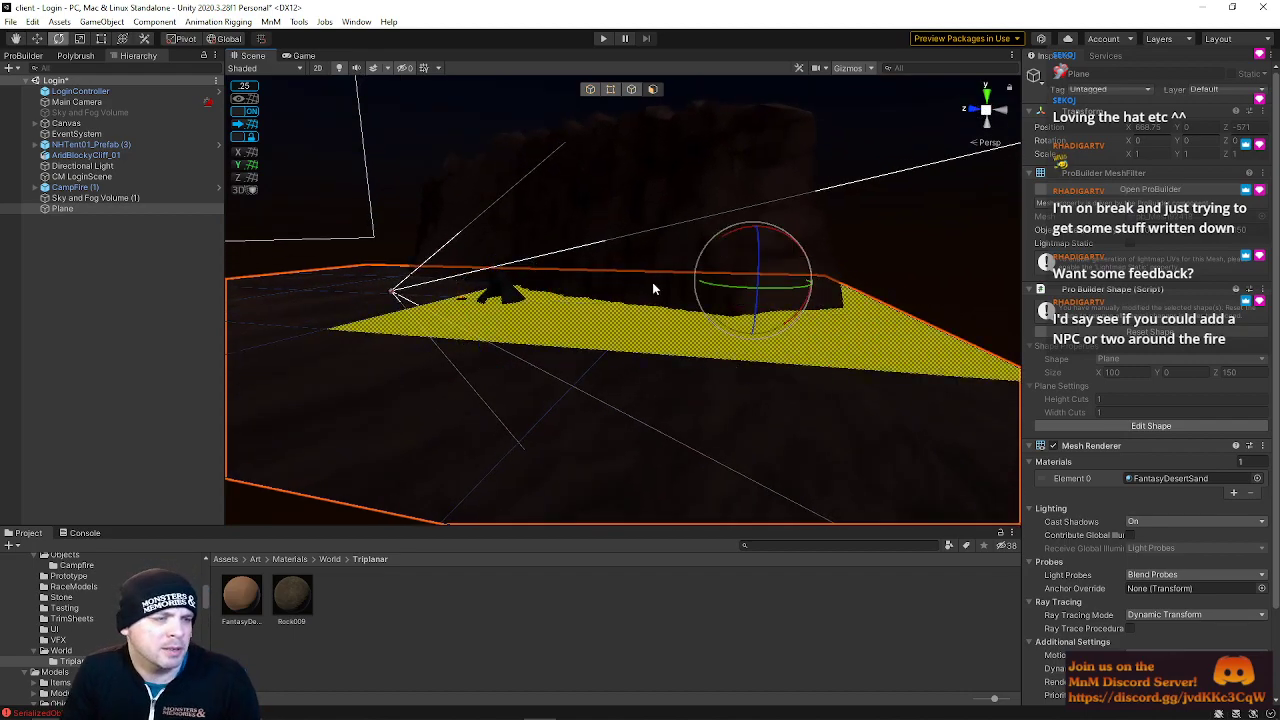
right_drag(651, 287, 825, 298)
drag(858, 300, 843, 247)
right_drag(843, 247, 634, 349)
drag(653, 264, 651, 214)
right_drag(651, 214, 300, 262)
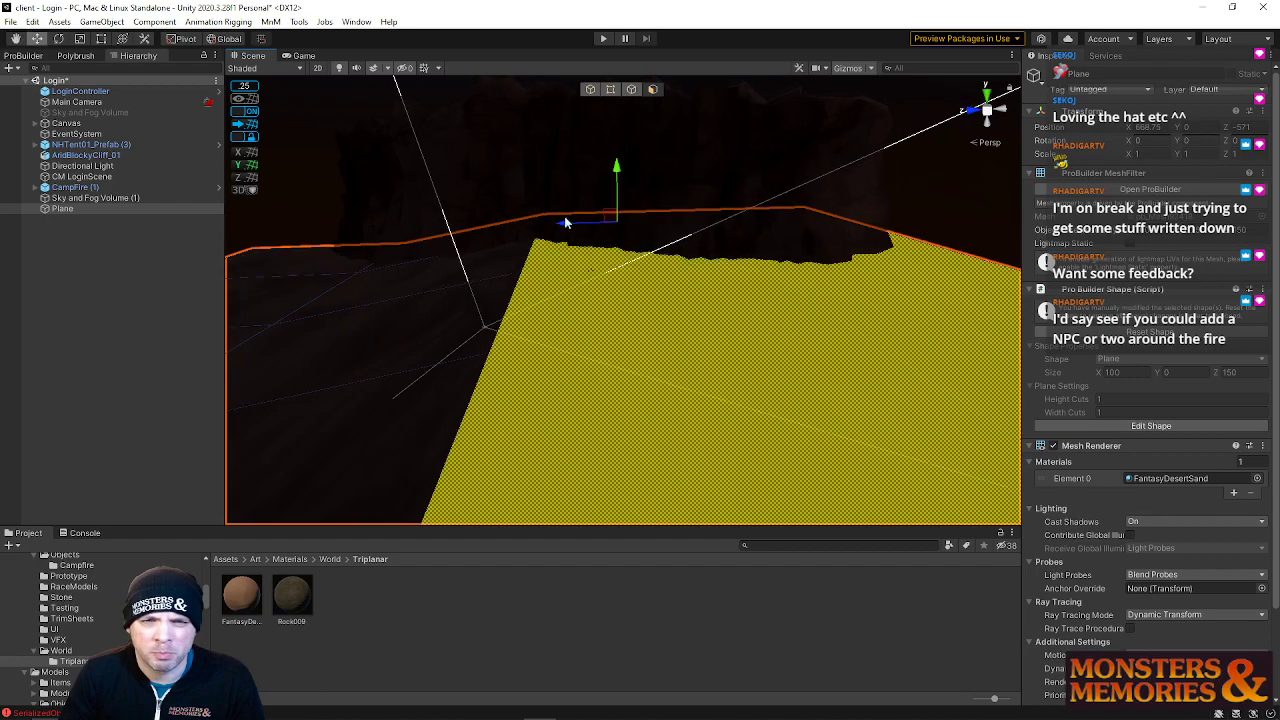
right_drag(549, 233, 740, 225)
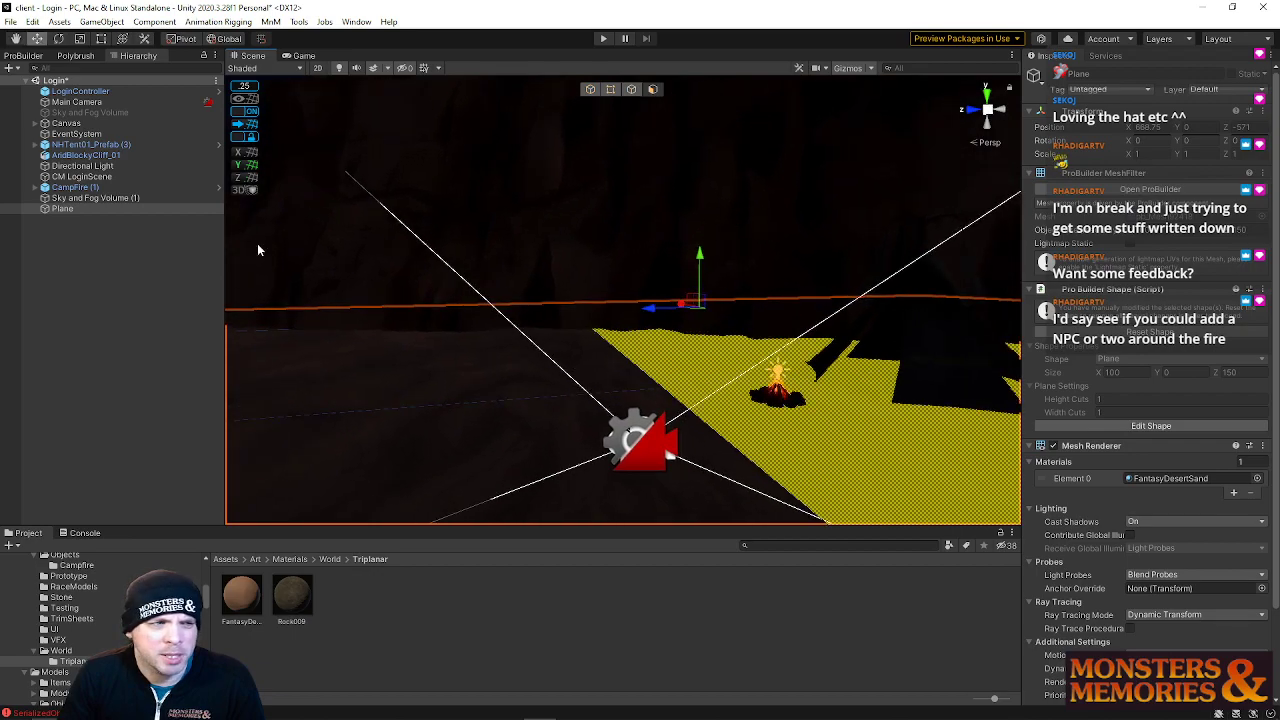
Place the tent prefab beside the camera and rotate it toward the scene
click(77, 103)
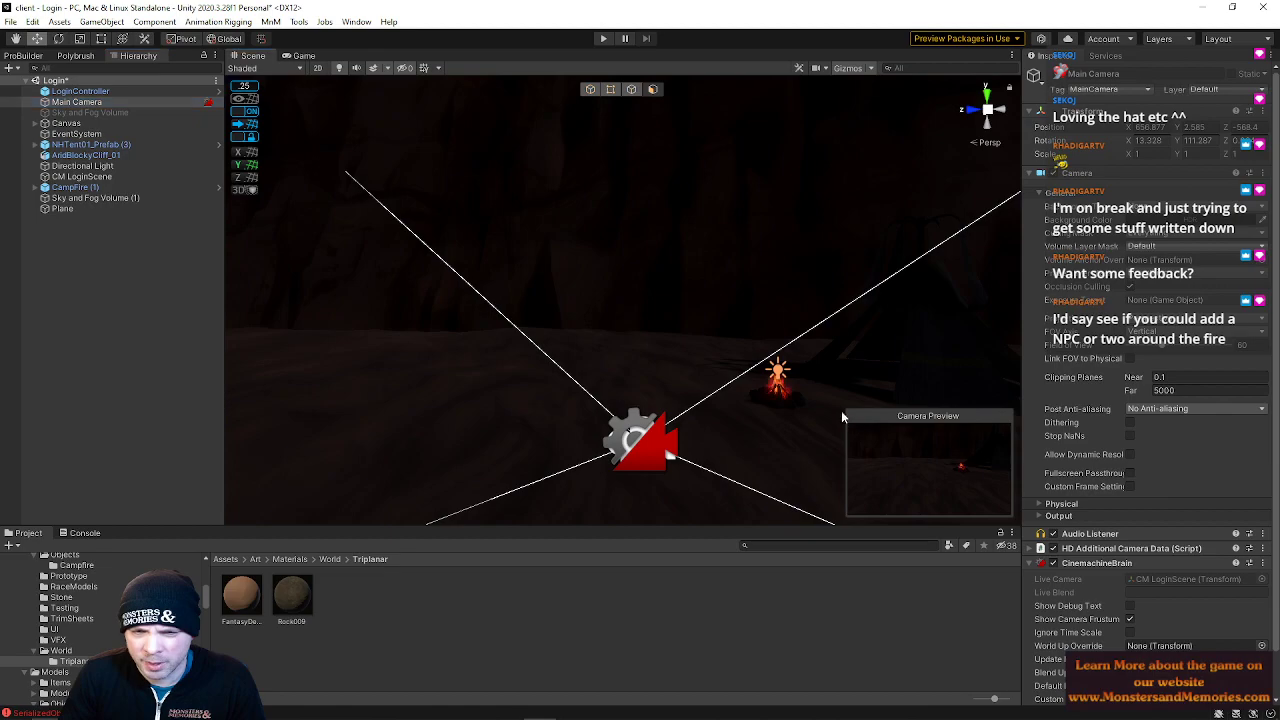
drag(1022, 495, 1106, 495)
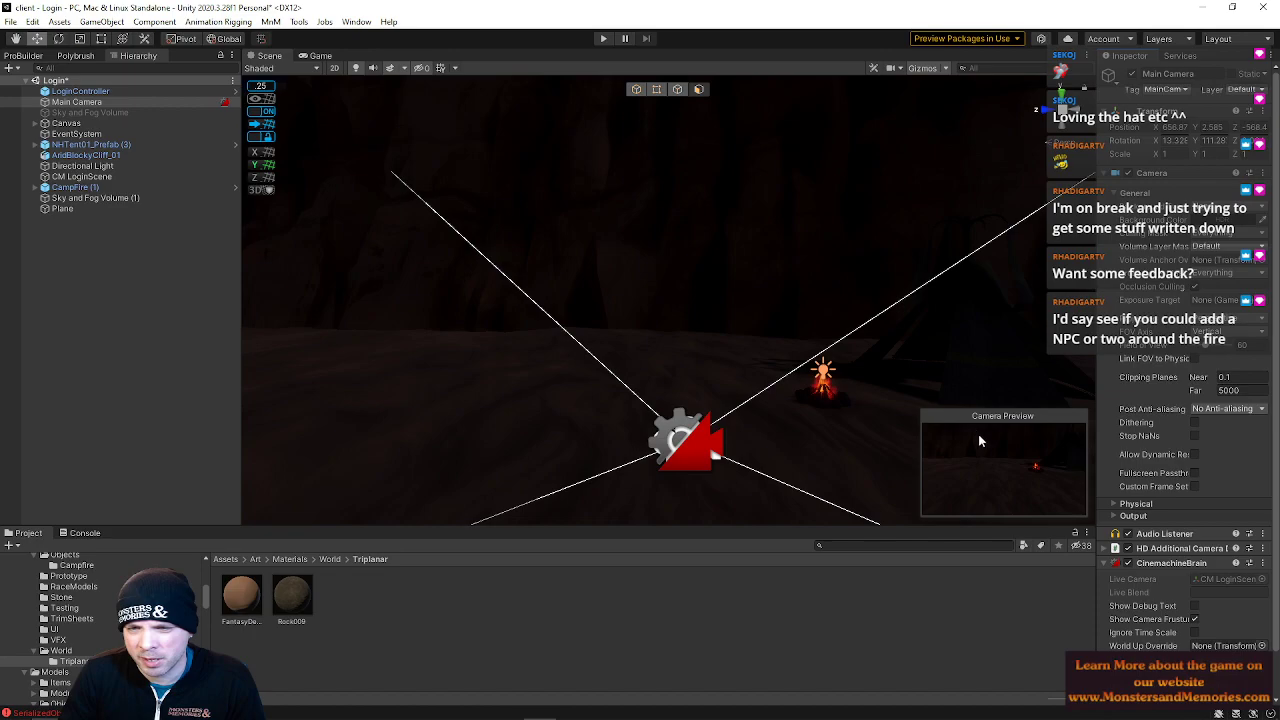
click(944, 344)
click(969, 338)
click(965, 264)
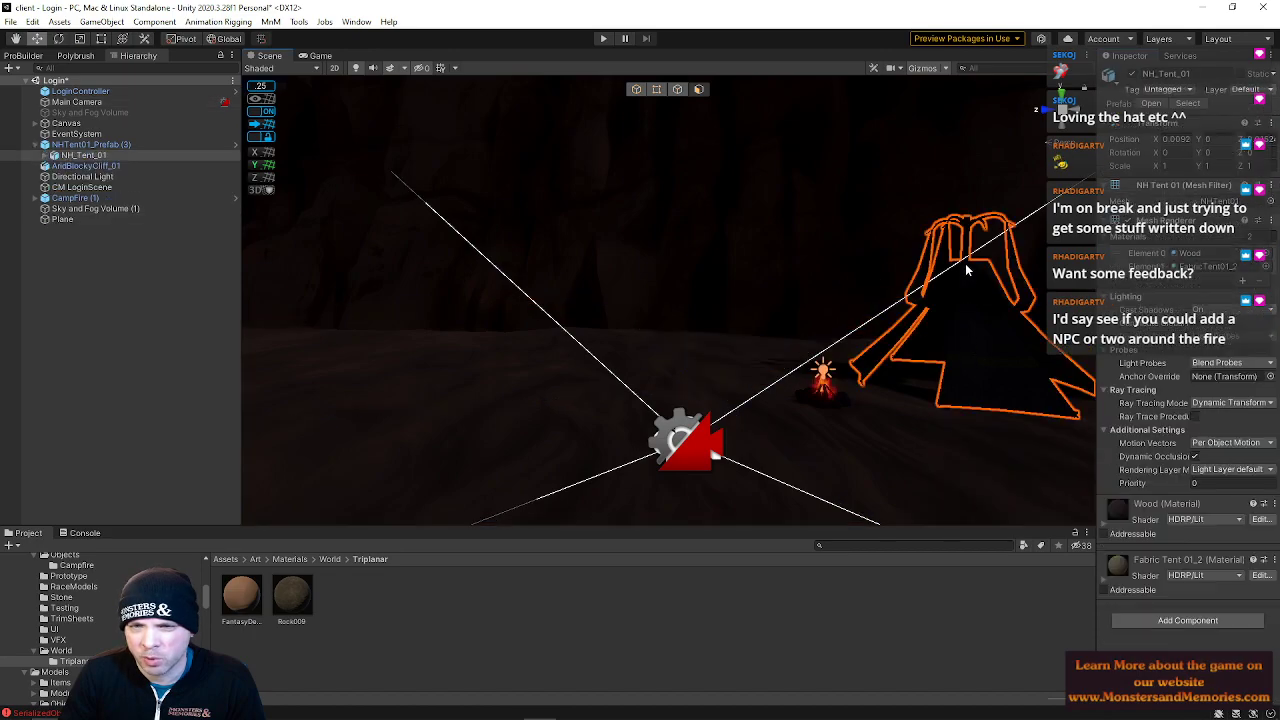
right_drag(598, 247, 674, 248)
click(797, 283)
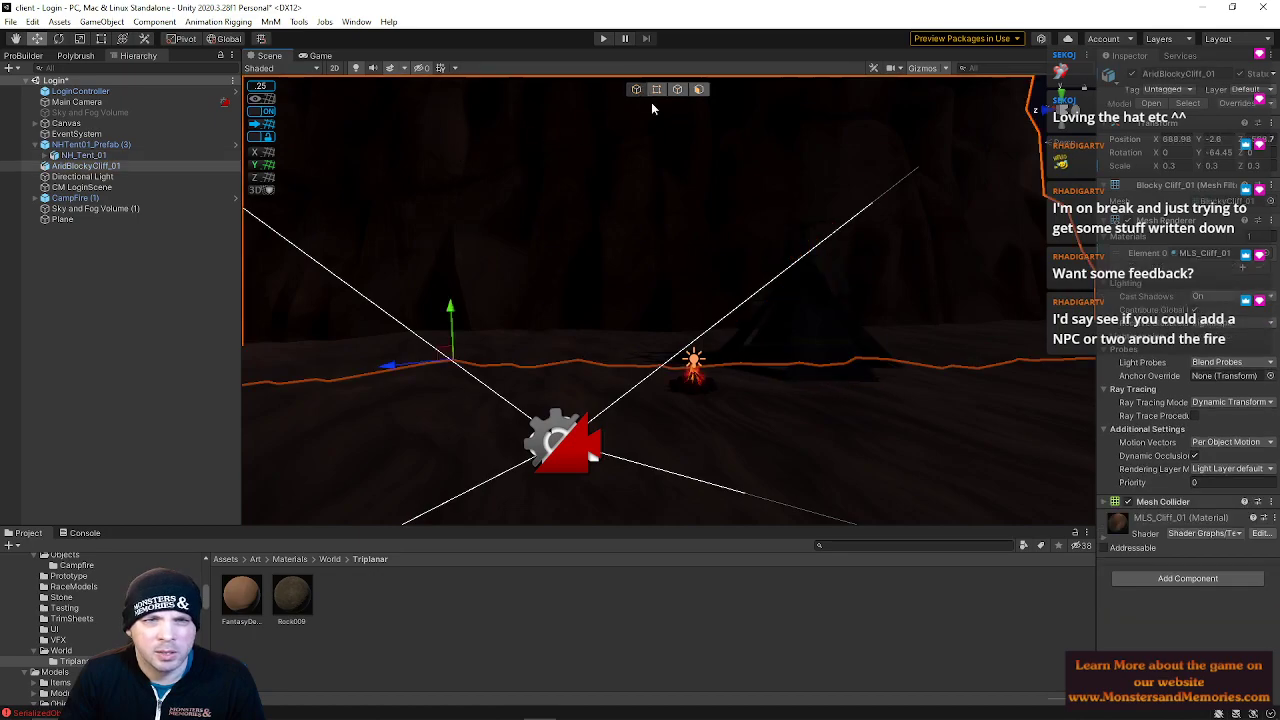
click(778, 303)
drag(768, 370, 283, 457)
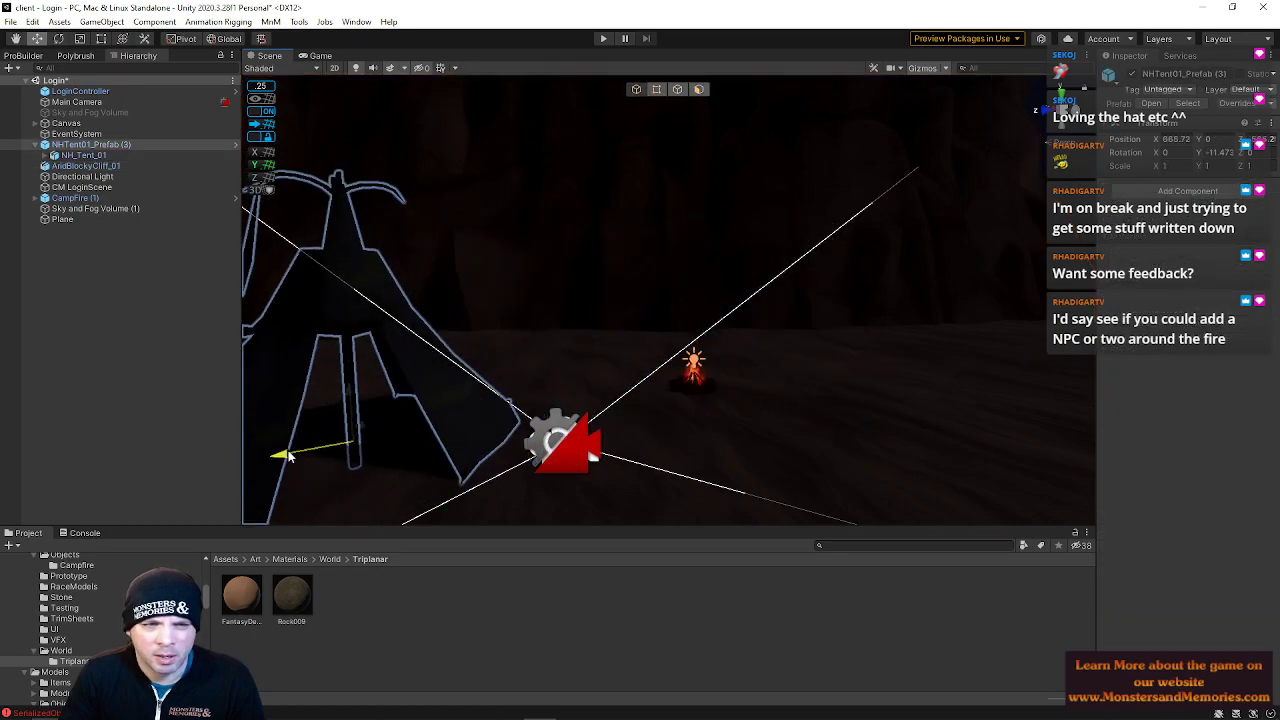
right_drag(565, 397, 471, 403)
key(e)
drag(533, 408, 700, 390)
key(w)
drag(527, 384, 535, 410)
key(e)
click(735, 417)
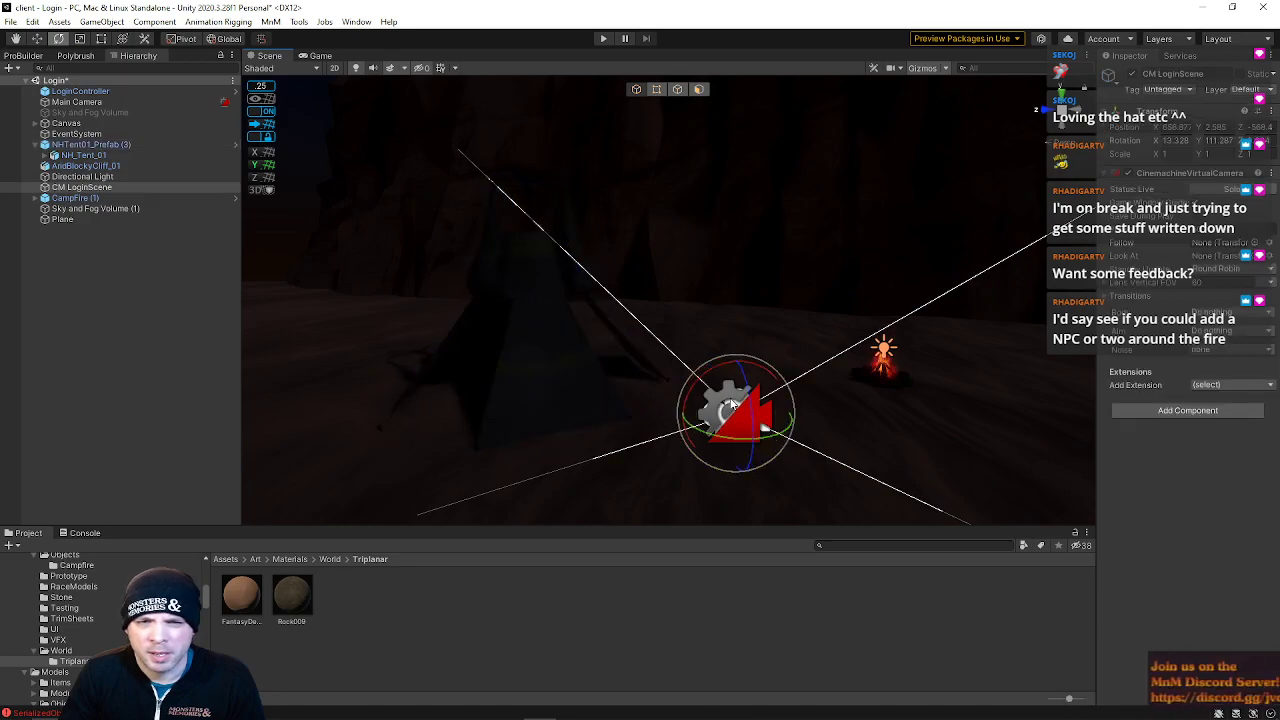
Reposition the tent nearer the campfire and rotate it to about -141 degrees on Y
click(76, 102)
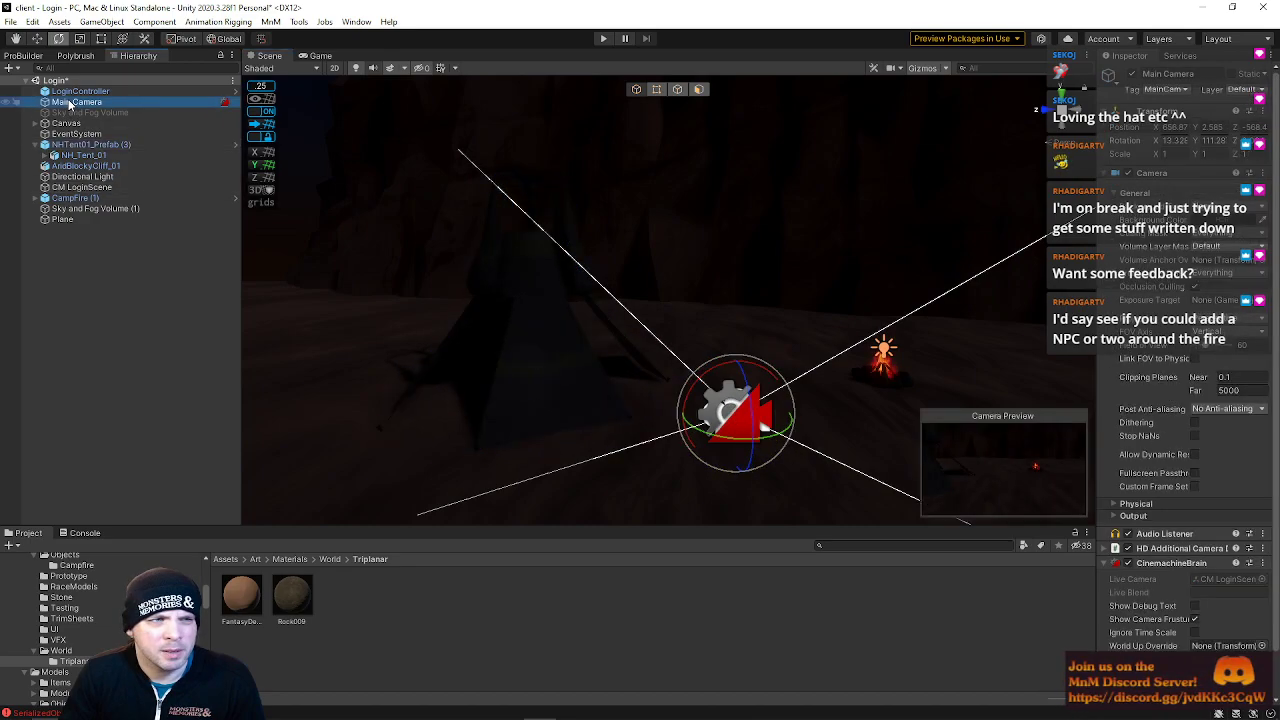
click(540, 322)
key(w)
drag(545, 373, 489, 315)
click(184, 39)
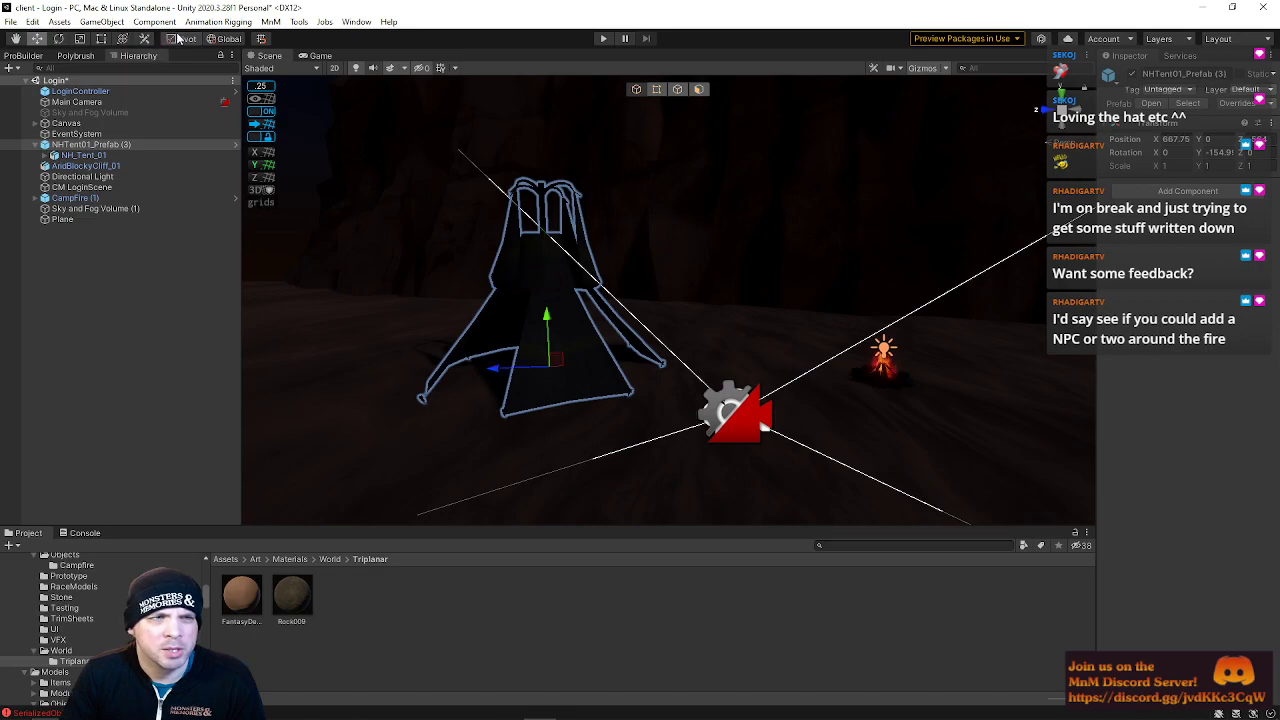
alt+drag(503, 370, 479, 386)
drag(688, 313, 810, 295)
key(e)
key(s)
right_drag(810, 293, 834, 314)
key(w)
key(d)
key(s)
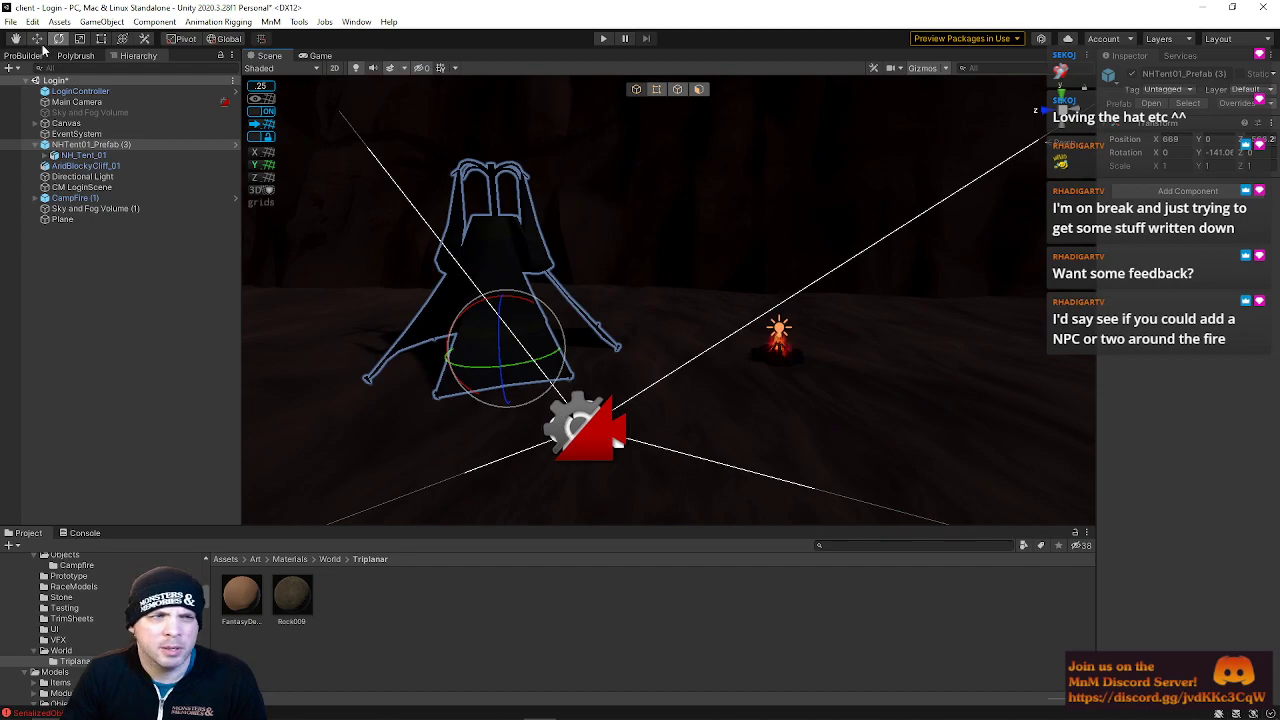
Move the Main Camera closer to the campfire and expand the CinemachineBrain events
click(76, 102)
right_drag(771, 371, 830, 357)
key(w)
key(s)
drag(545, 435, 590, 462)
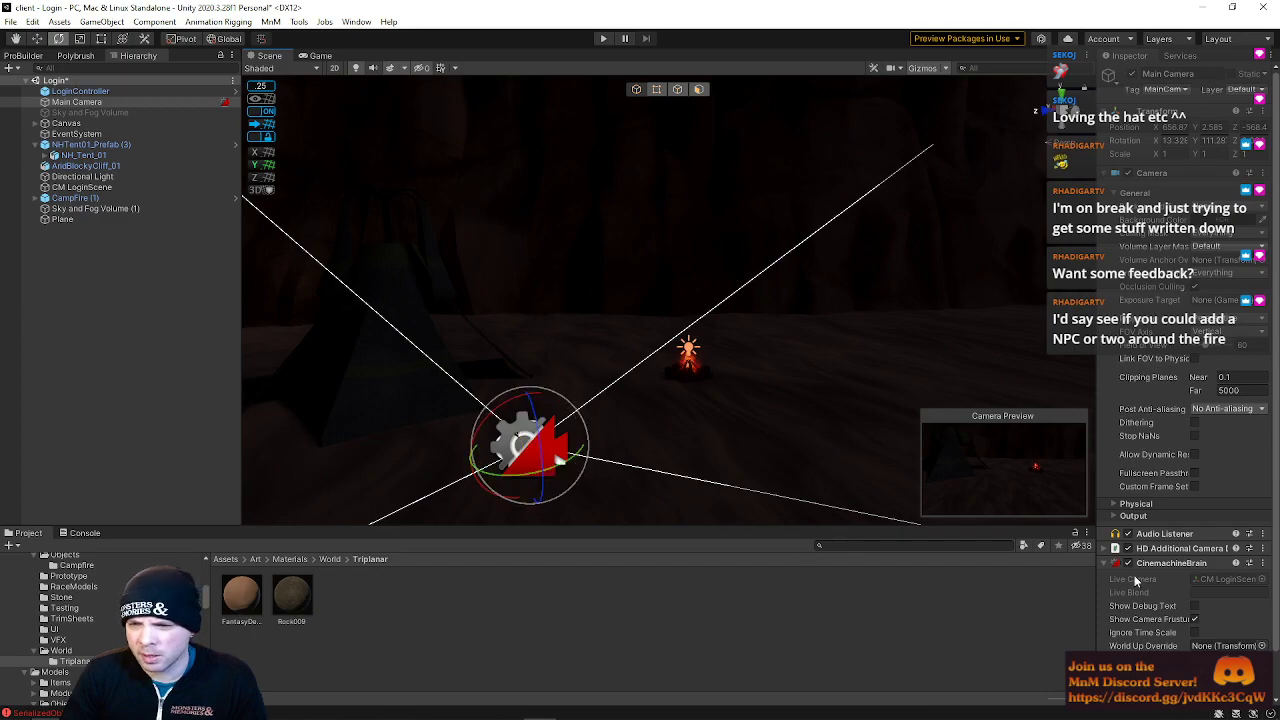
scroll(1196, 630, down, 2)
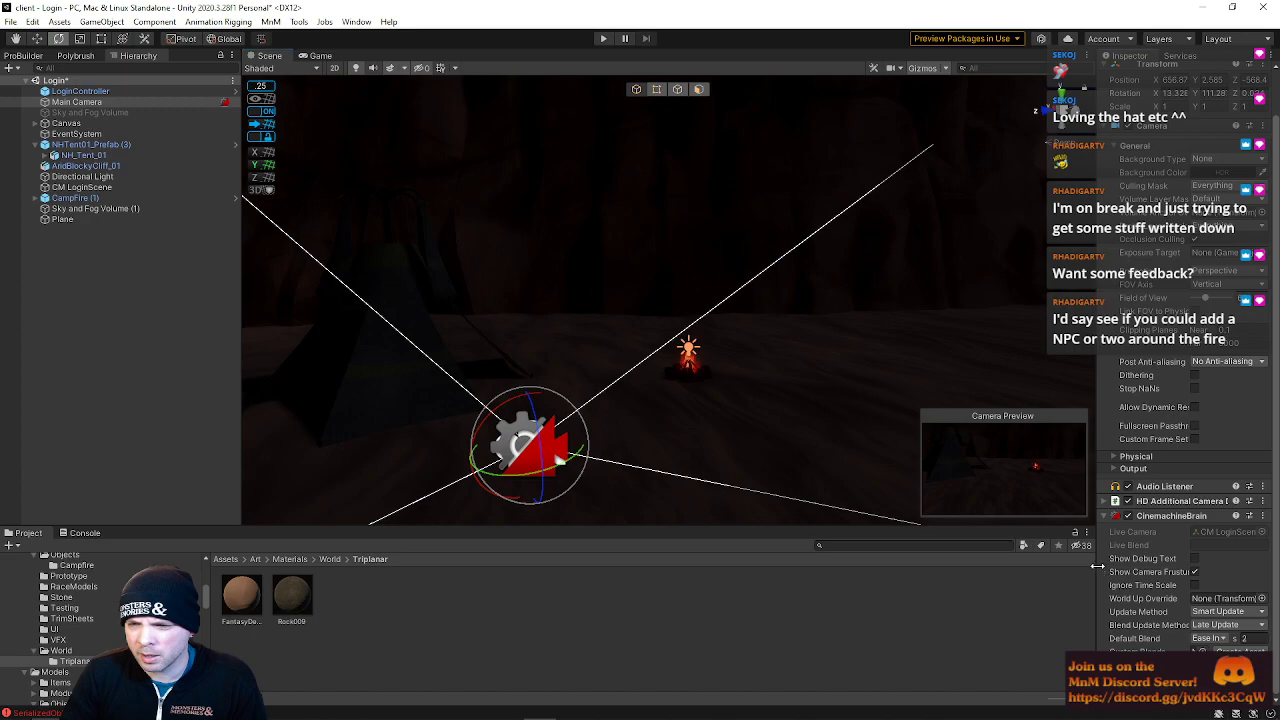
drag(1097, 566, 1006, 568)
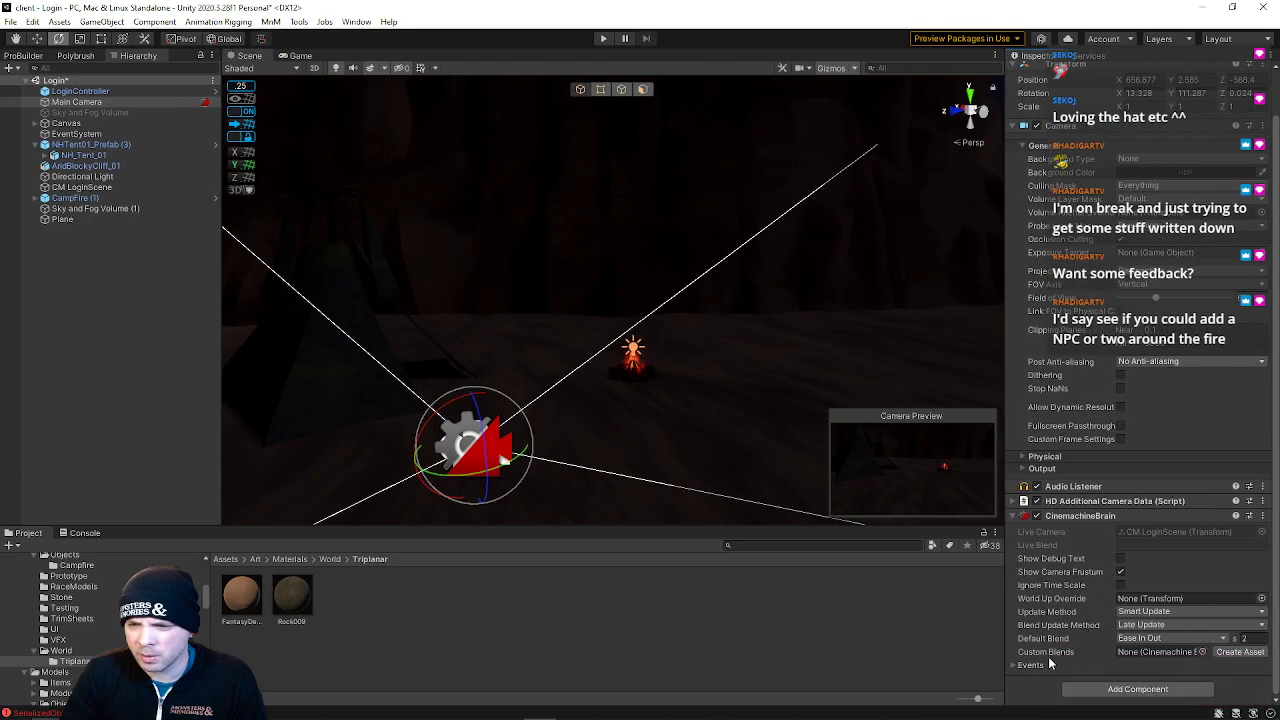
click(1014, 666)
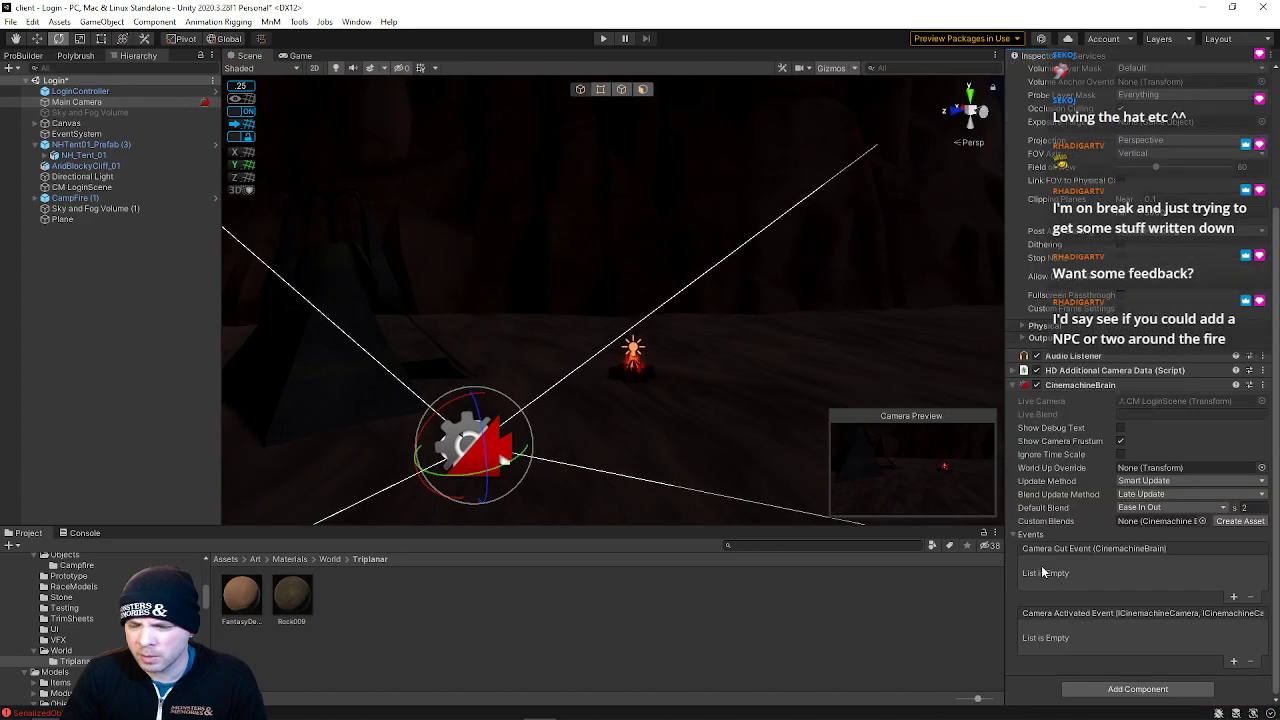
scroll(1051, 505, up, 3)
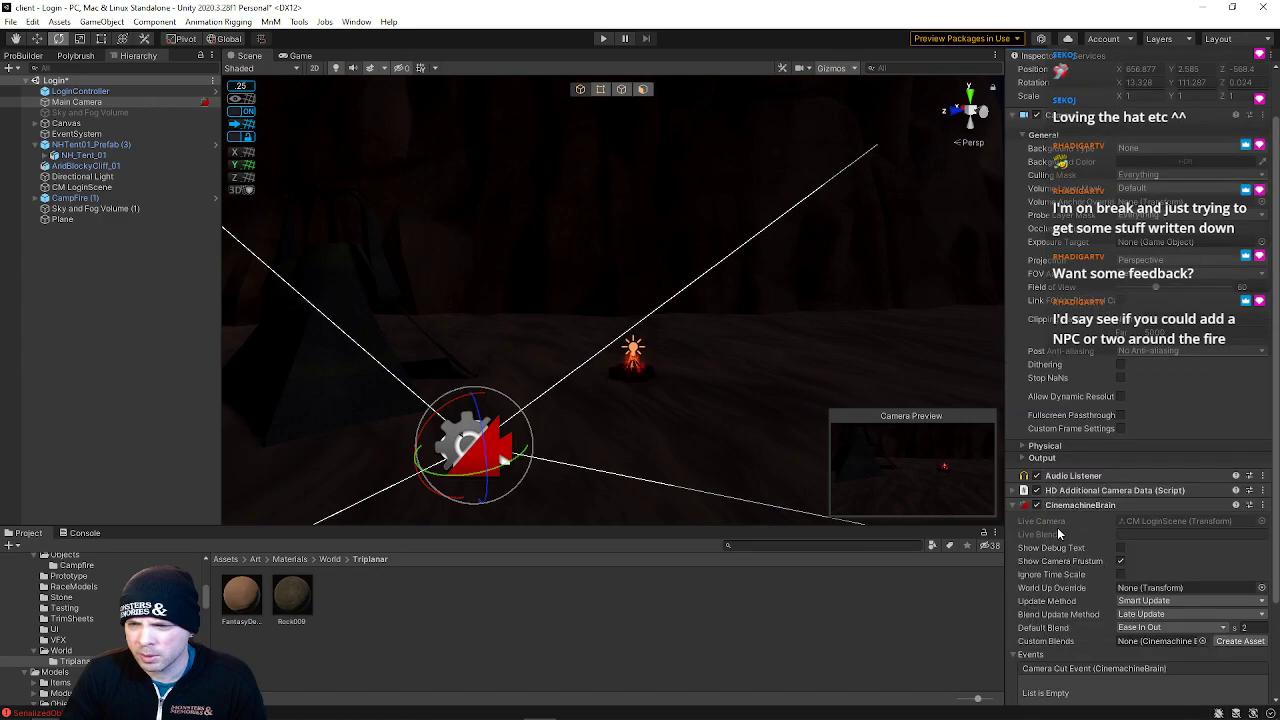
Tilt the Main Camera down to about 2.7 degrees pitch, toggling the CinemachineBrain off and on
drag(483, 424, 530, 445)
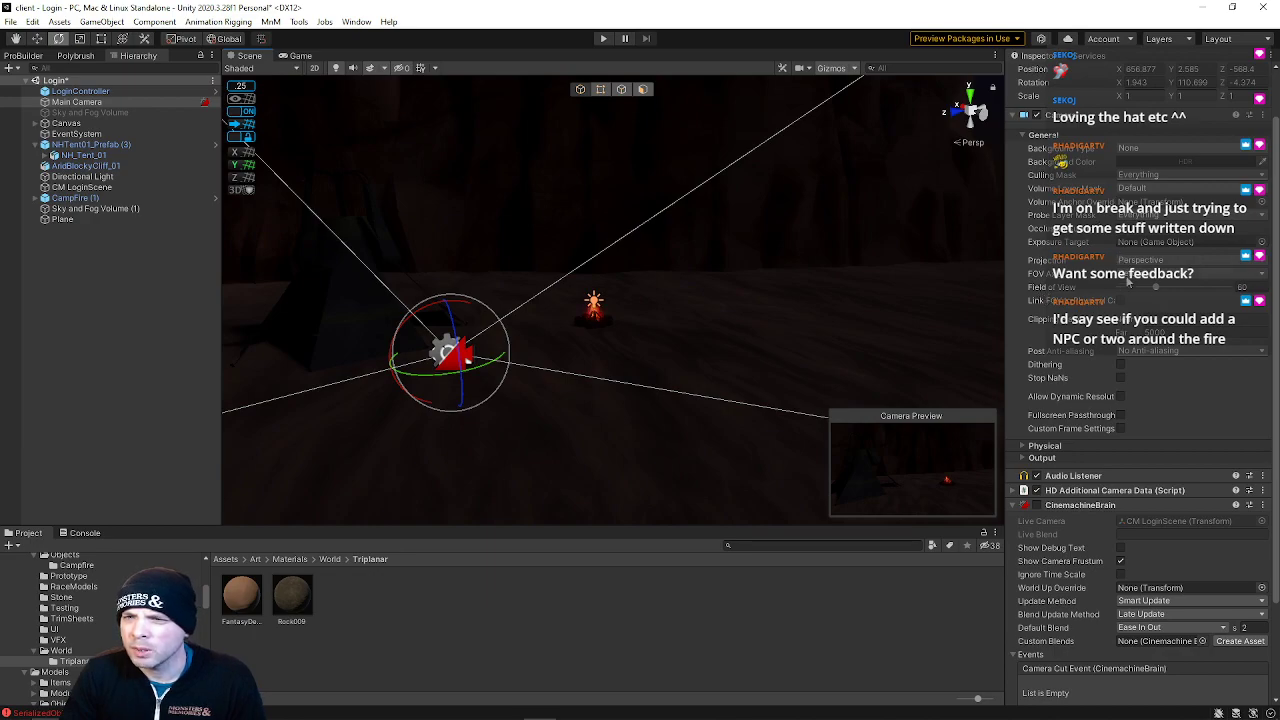
scroll(1127, 348, down, 2)
scroll(1127, 348, up, 4)
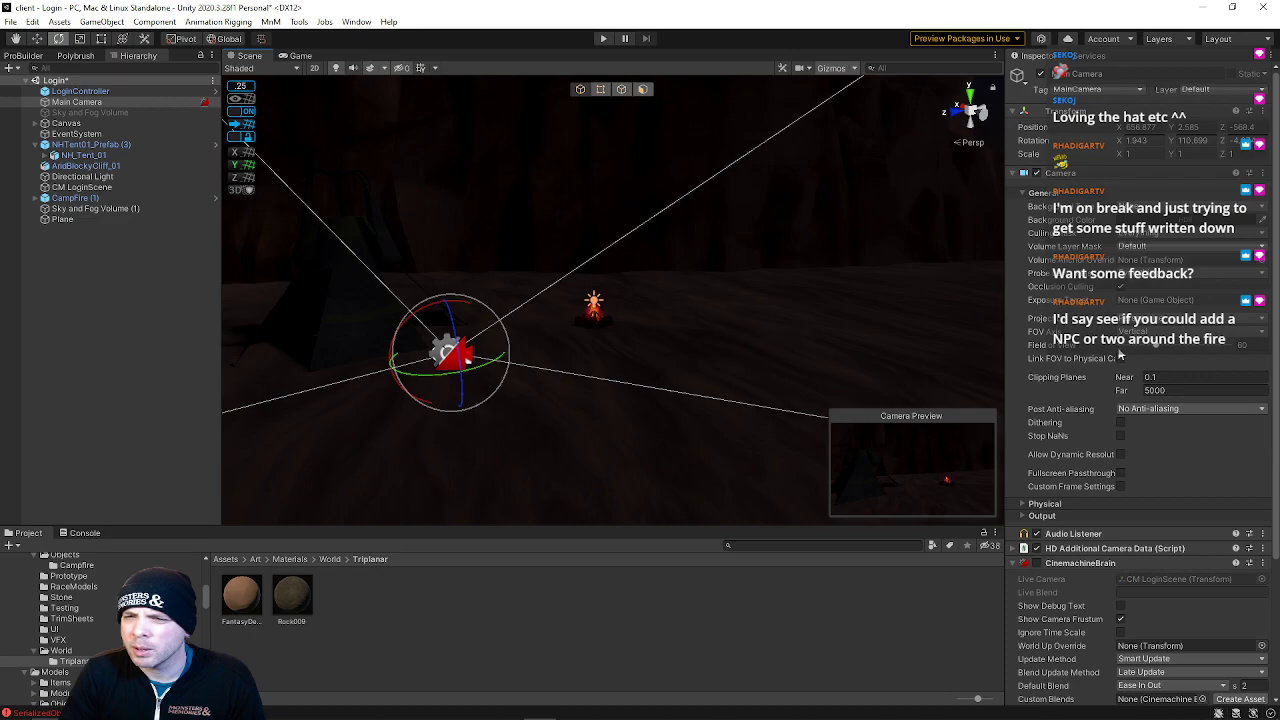
click(1036, 564)
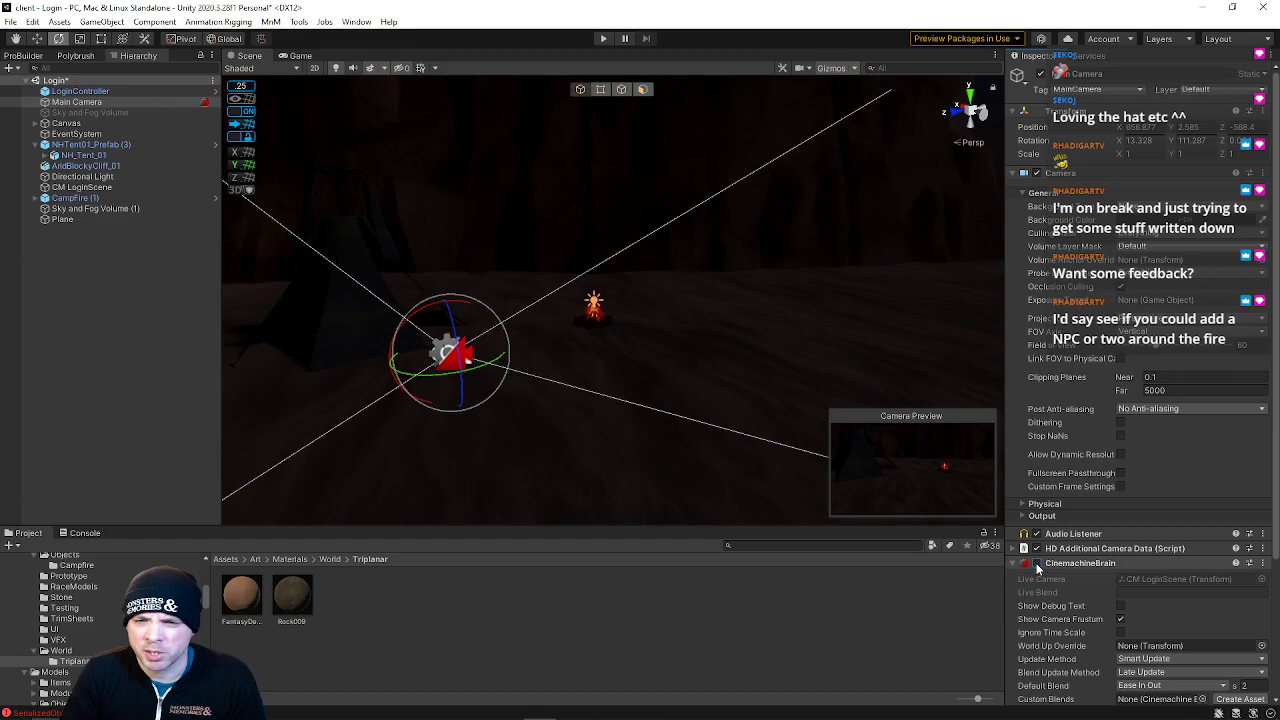
click(1036, 564)
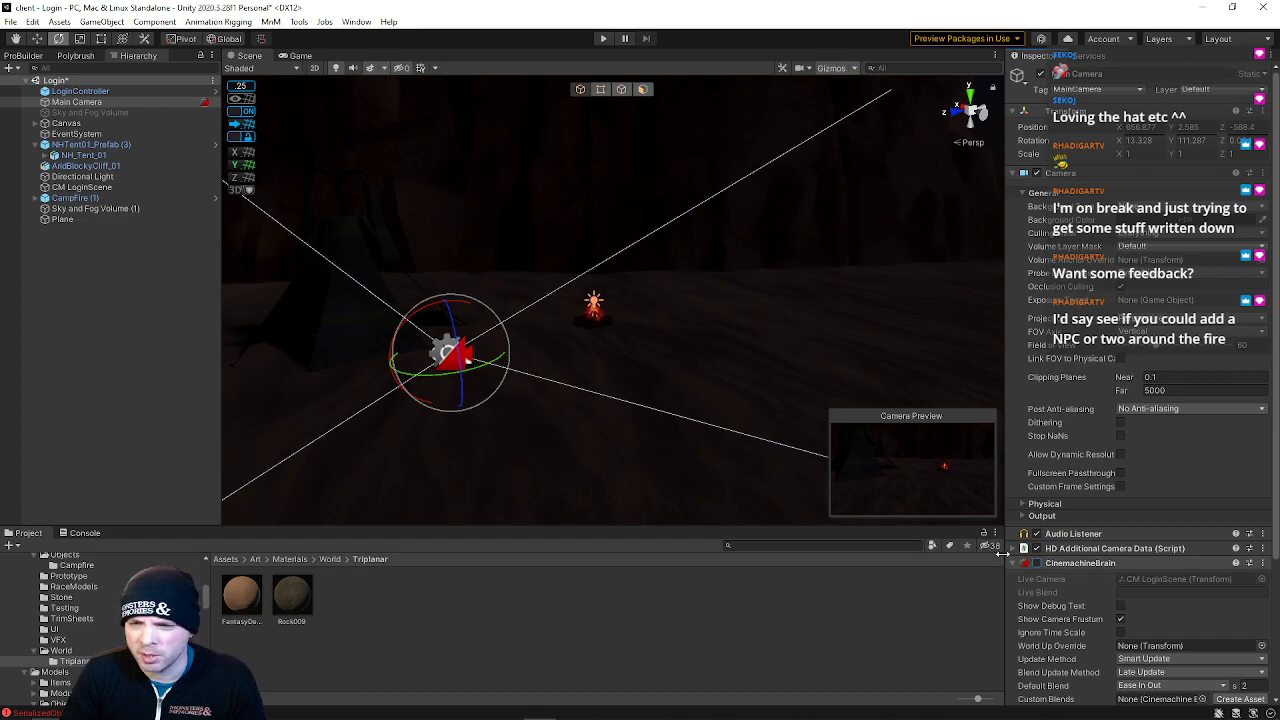
drag(466, 340, 453, 343)
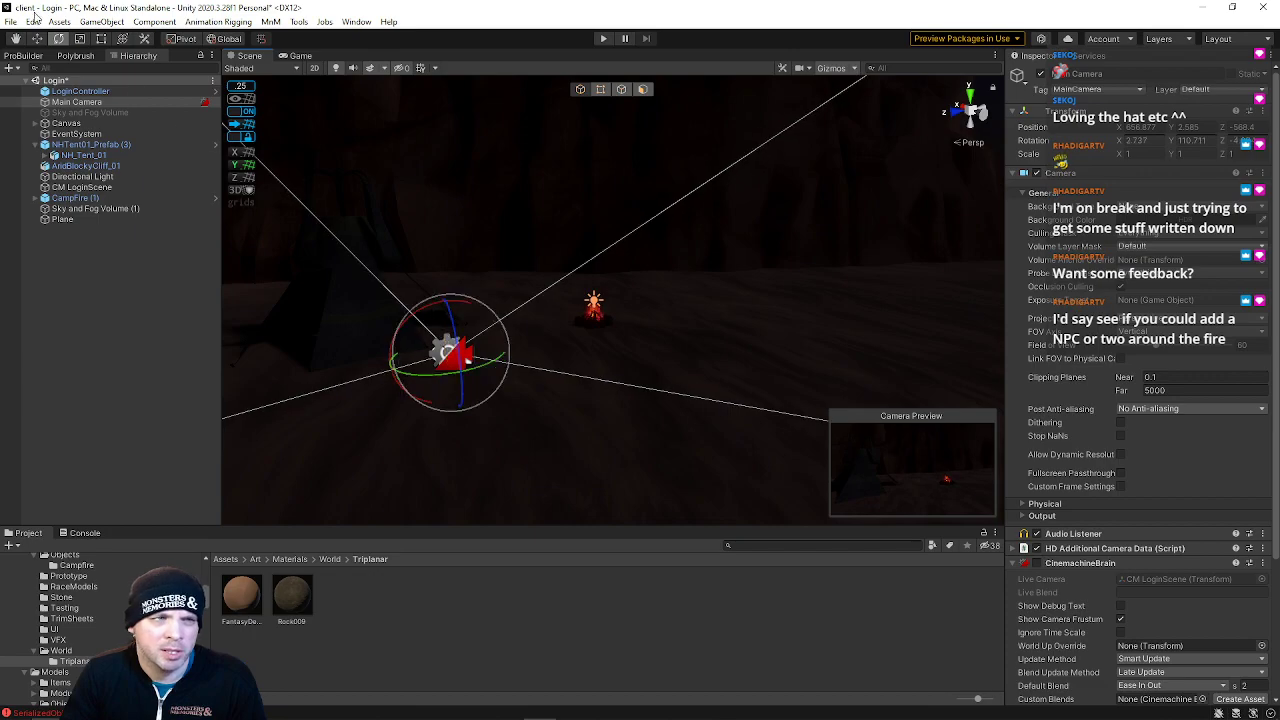
Save the Login scene, then play the Zone scene to preview the updated login screen
click(10, 22)
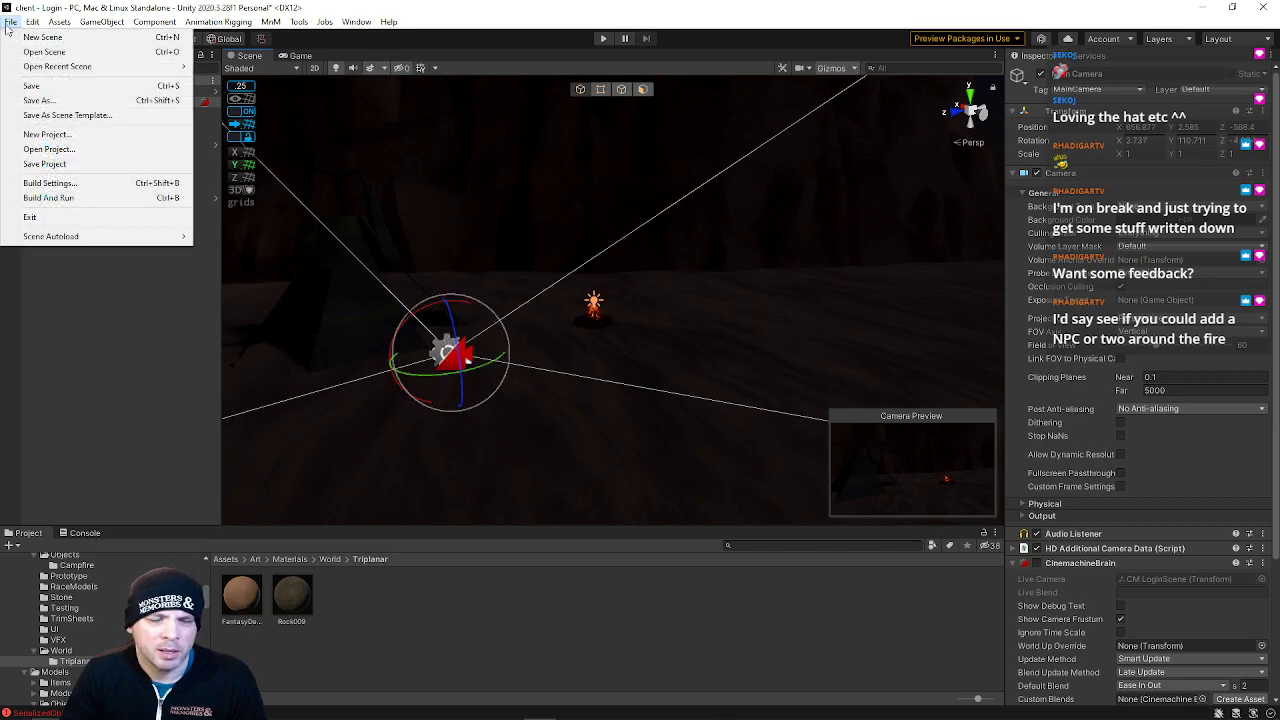
click(32, 85)
click(10, 22)
mouse_move(54, 68)
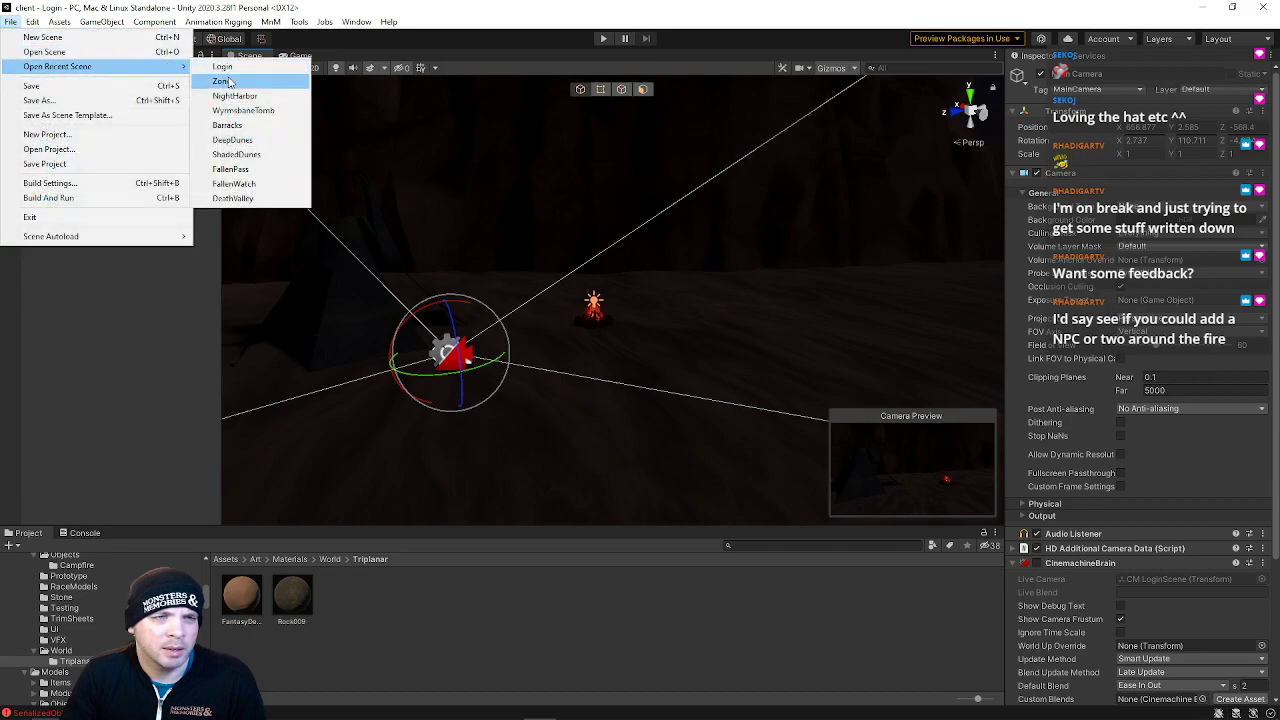
click(225, 81)
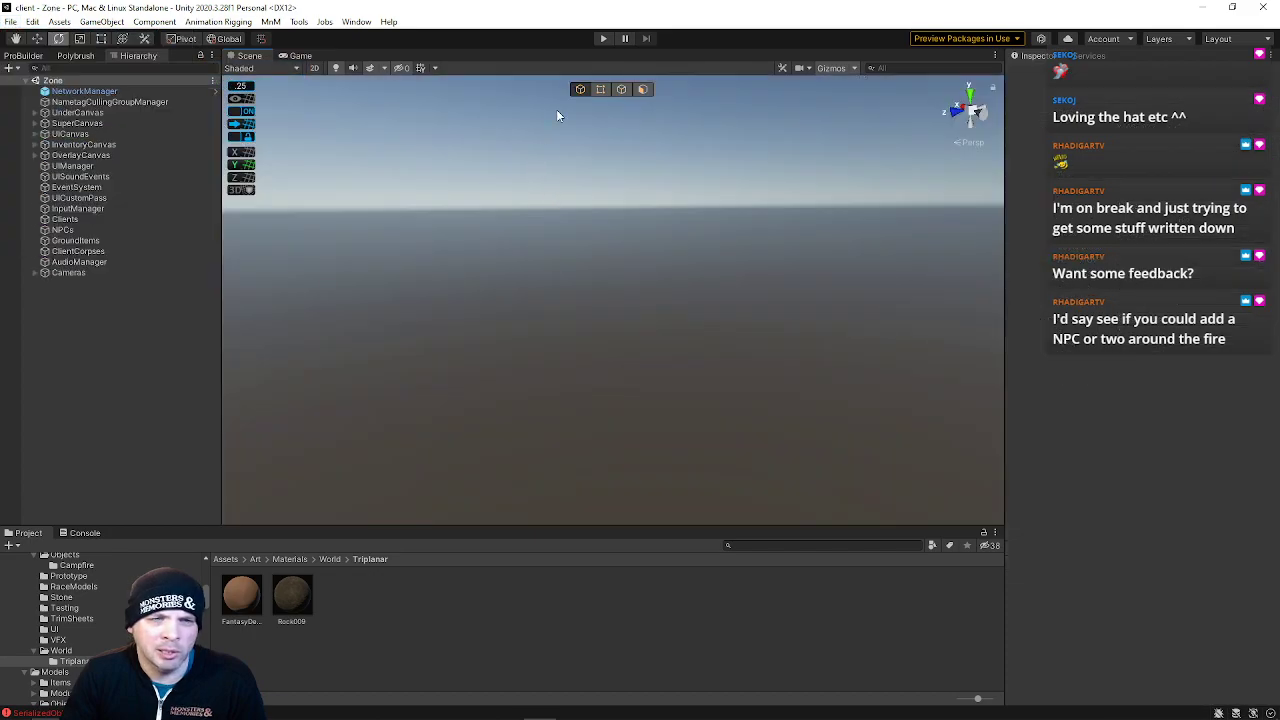
click(603, 40)
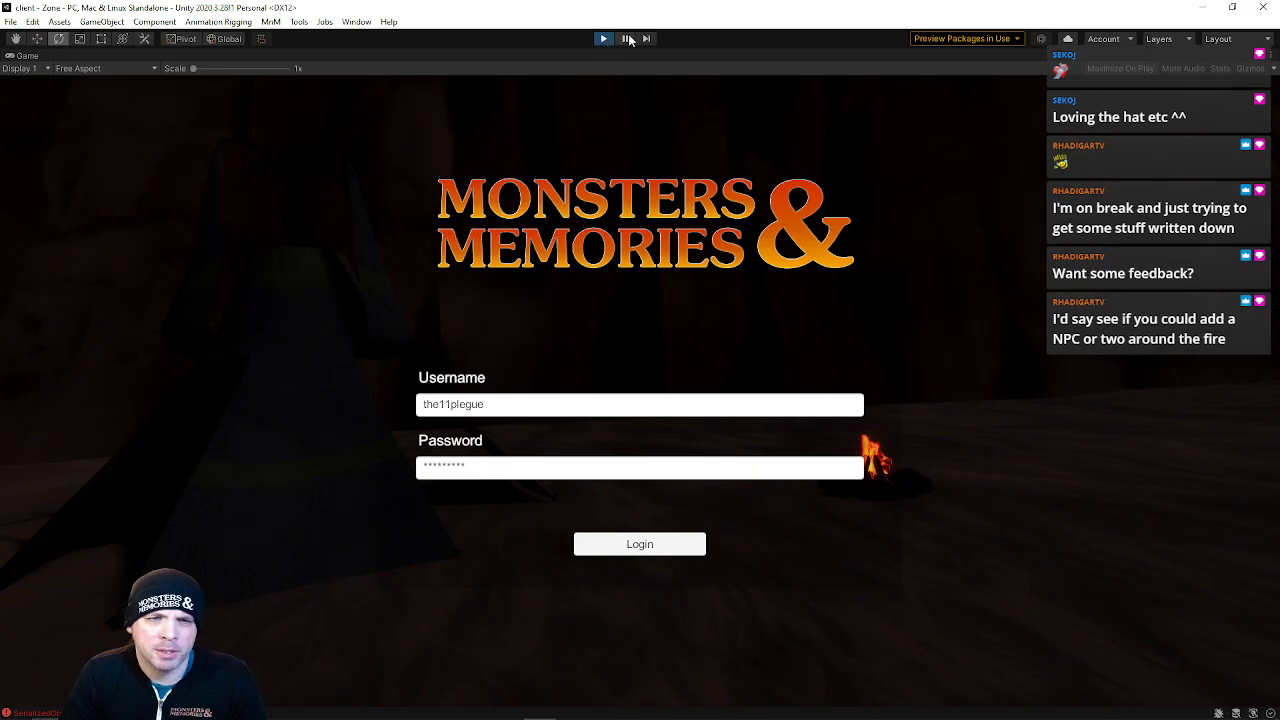
click(604, 39)
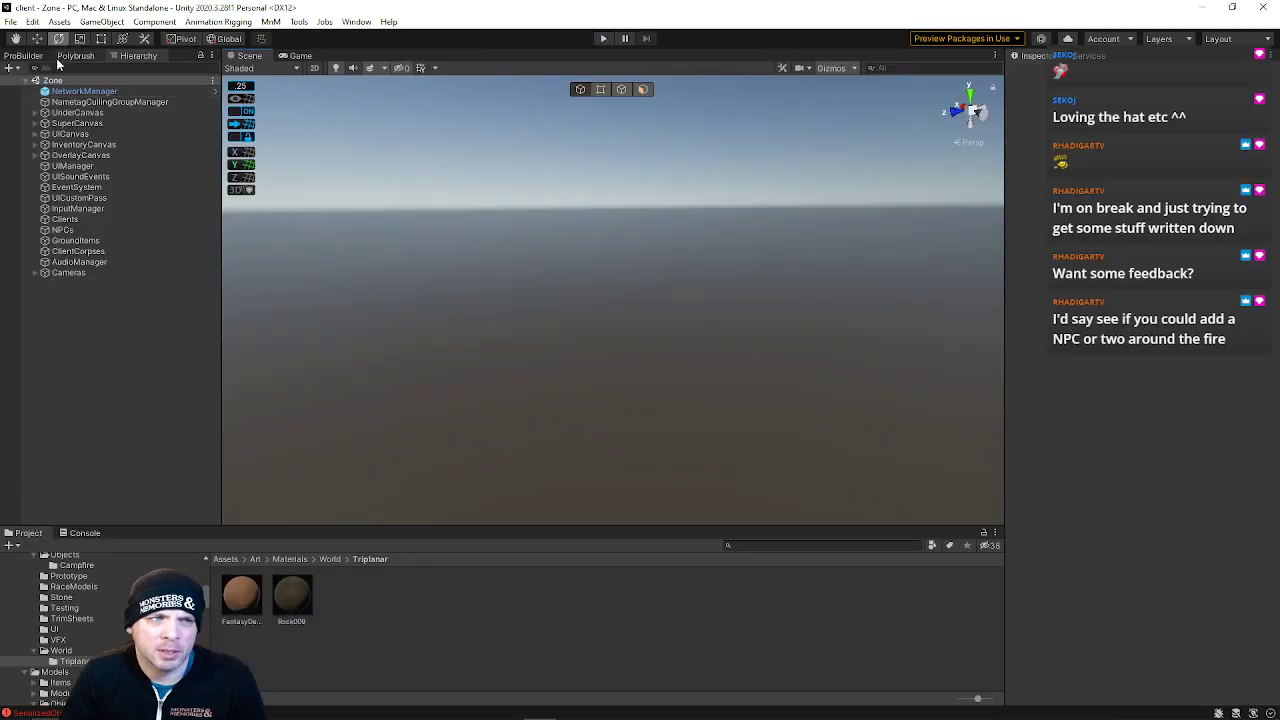
Open the Login scene from the recent scenes list and select its virtual camera
click(10, 21)
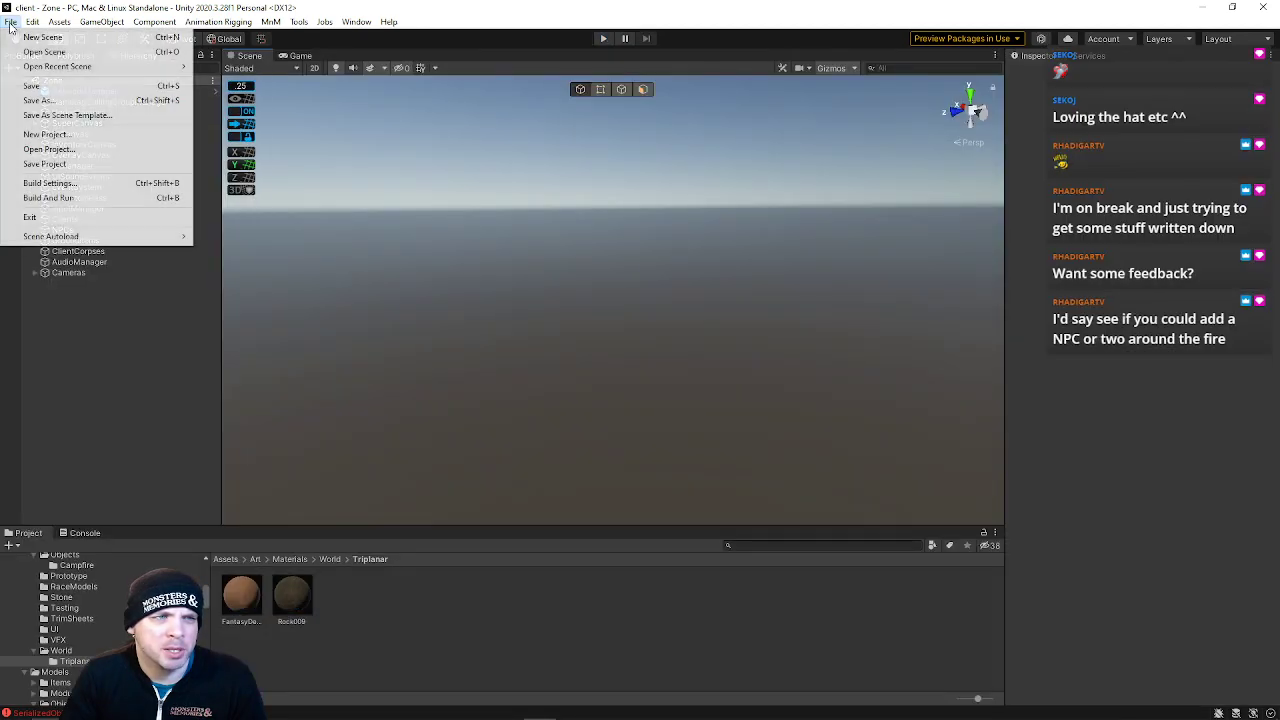
mouse_move(56, 68)
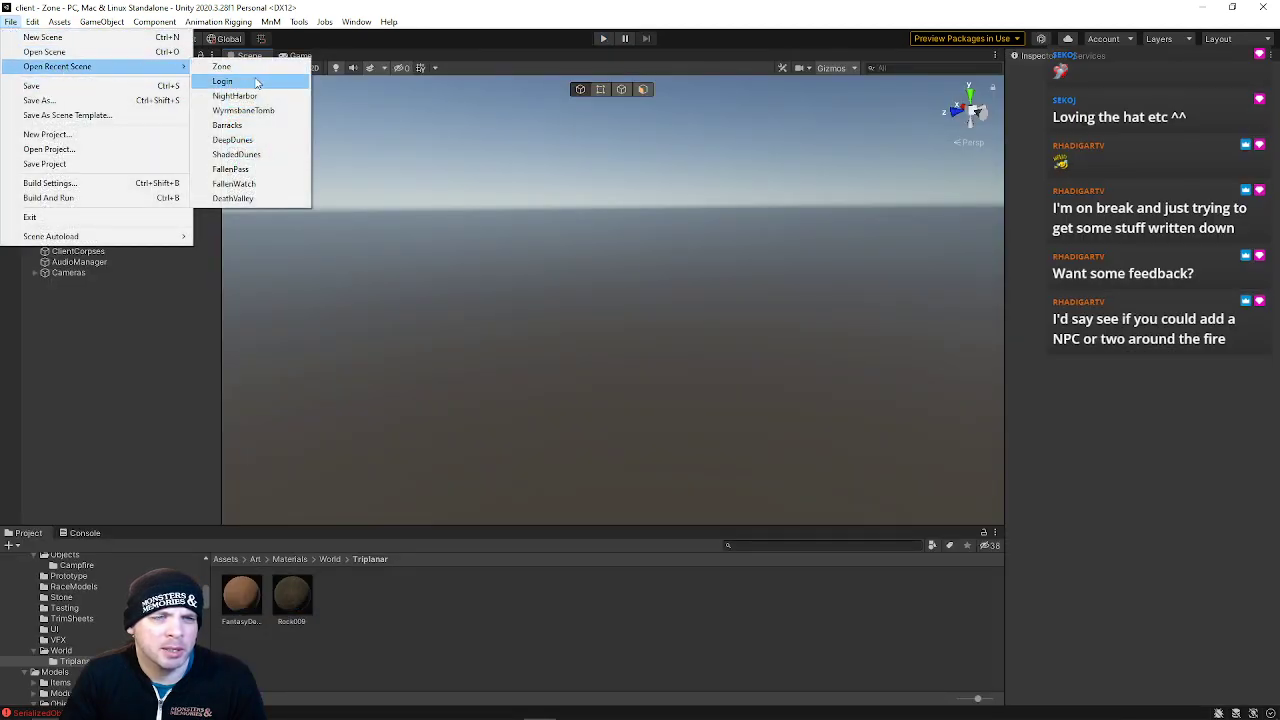
click(245, 81)
click(395, 308)
mouse_move(474, 280)
right_down()
mouse_move(434, 257)
mouse_move(455, 284)
right_up()
click(515, 357)
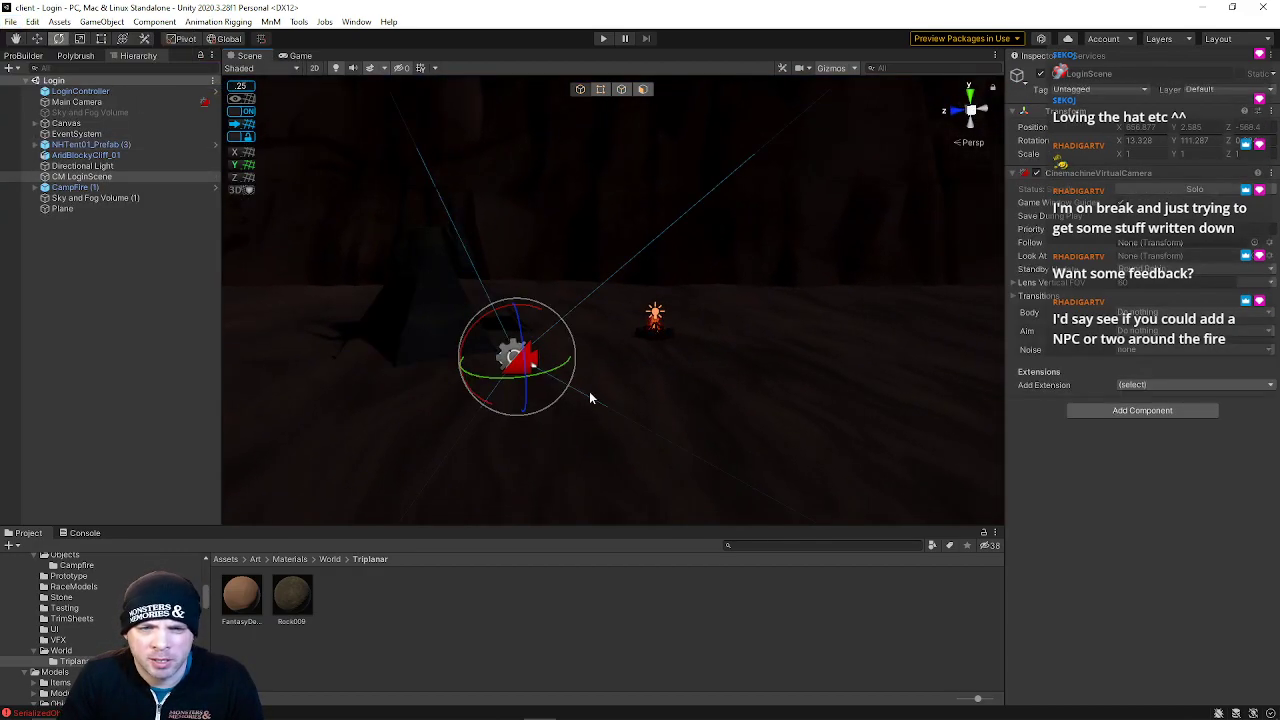
Move the Main Camera nearer to the campfire
click(78, 105)
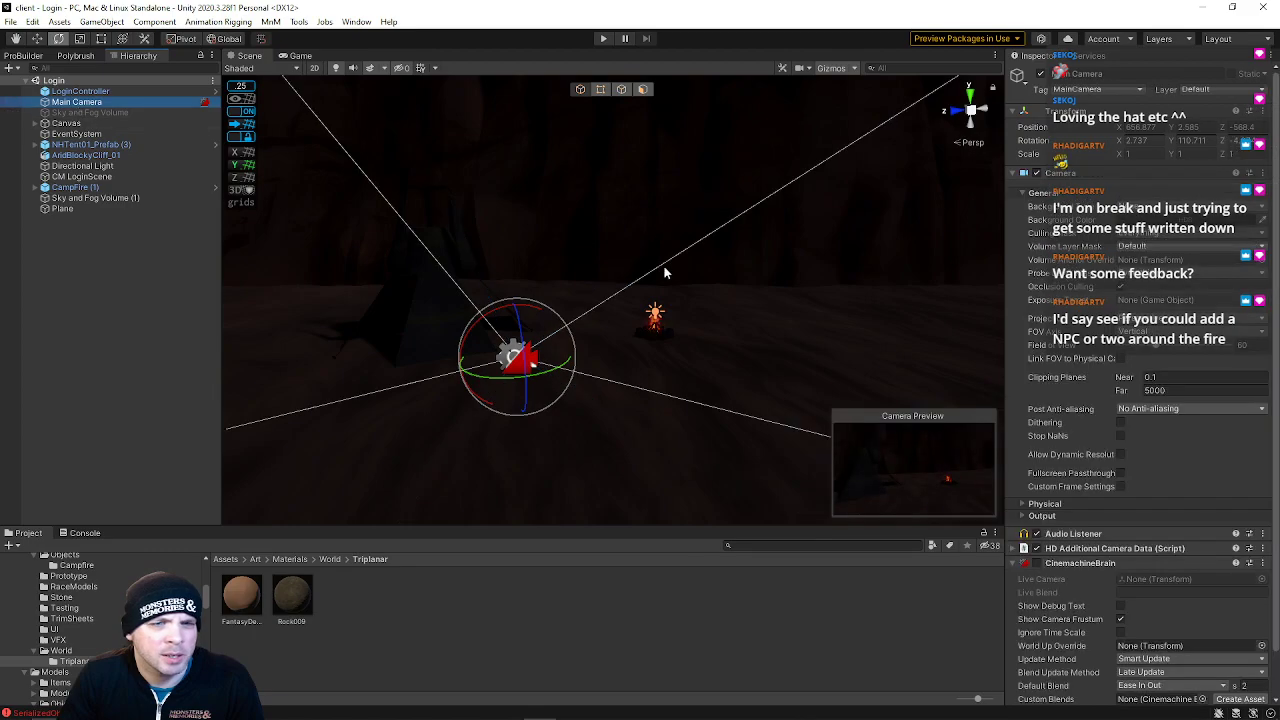
right_drag(776, 319, 503, 296)
click(511, 279)
key(s)
key(w)
key(e)
key(w)
drag(408, 320, 445, 338)
key(e)
click(110, 102)
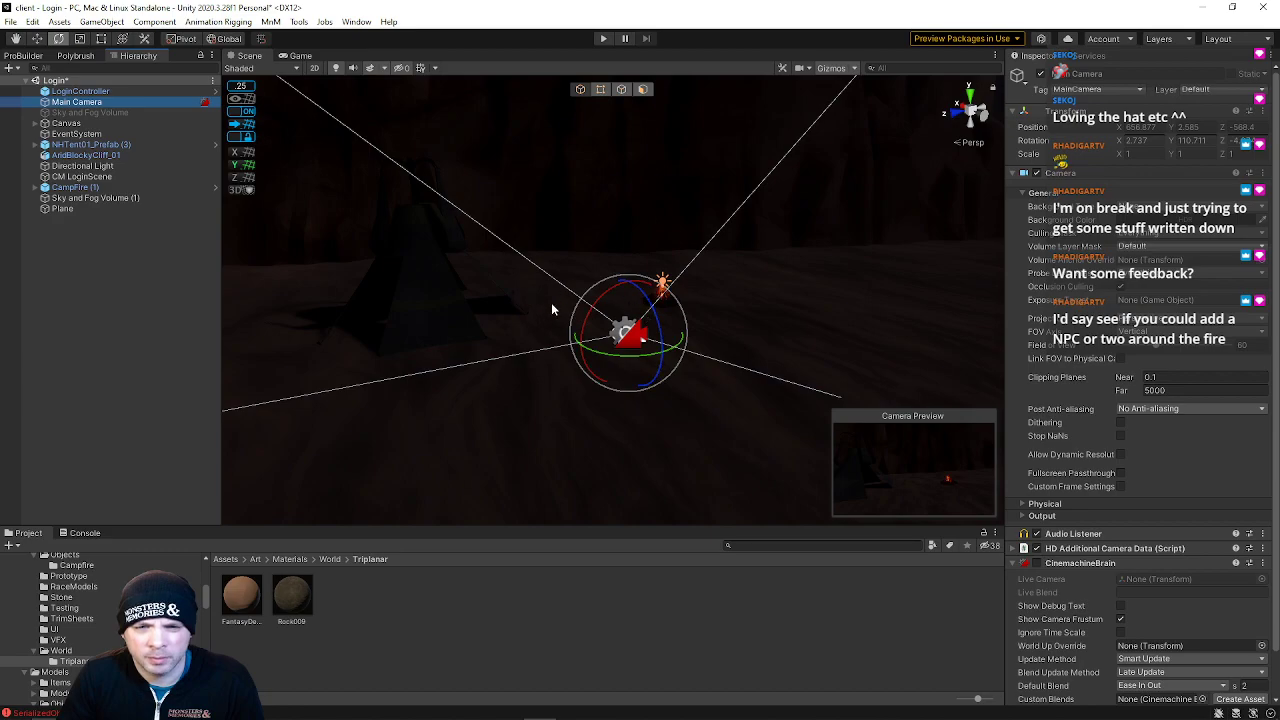
Bring the Main Camera down to just behind the campfire
alt+drag(762, 276, 636, 377)
click(695, 312)
key(w)
alt+drag(737, 346, 516, 272)
click(80, 102)
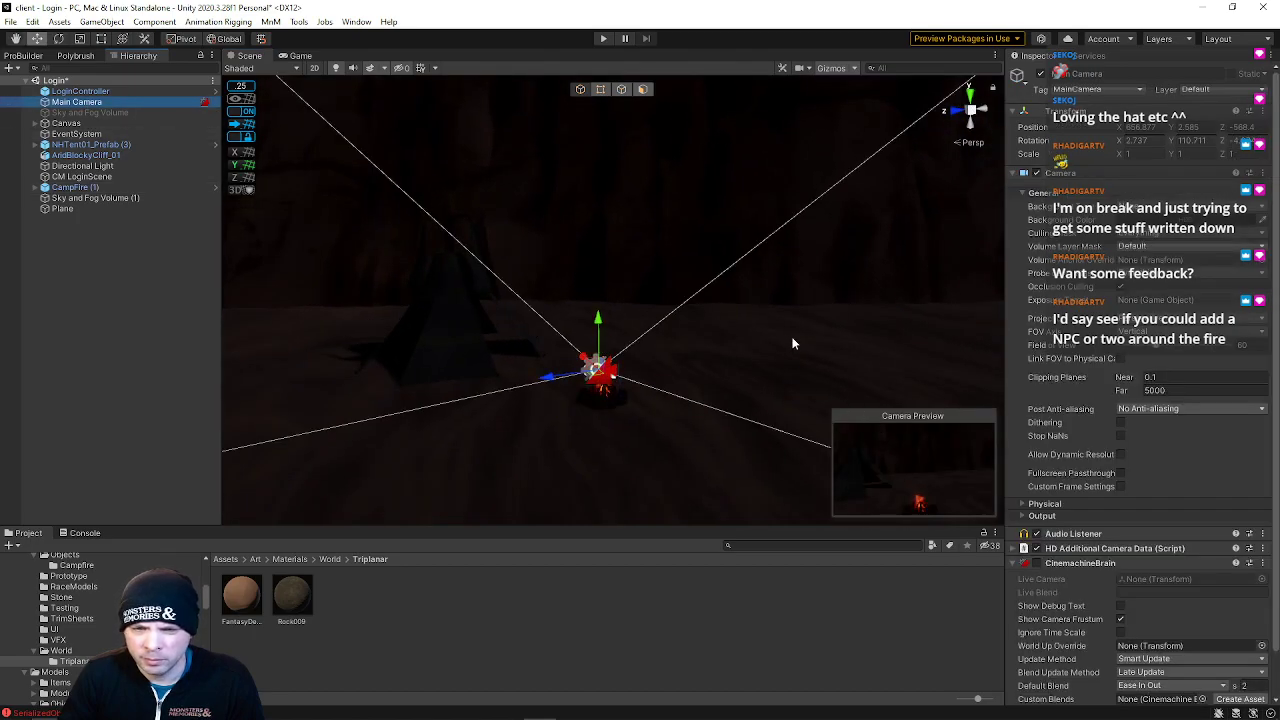
Lift the Main Camera slightly above the campfire's flames
click(614, 400)
alt+drag(610, 372, 782, 424)
mouse_move(543, 356)
mouse_down()
mouse_move(521, 350)
mouse_move(531, 379)
mouse_move(544, 369)
mouse_up()
right_drag(627, 345, 509, 334)
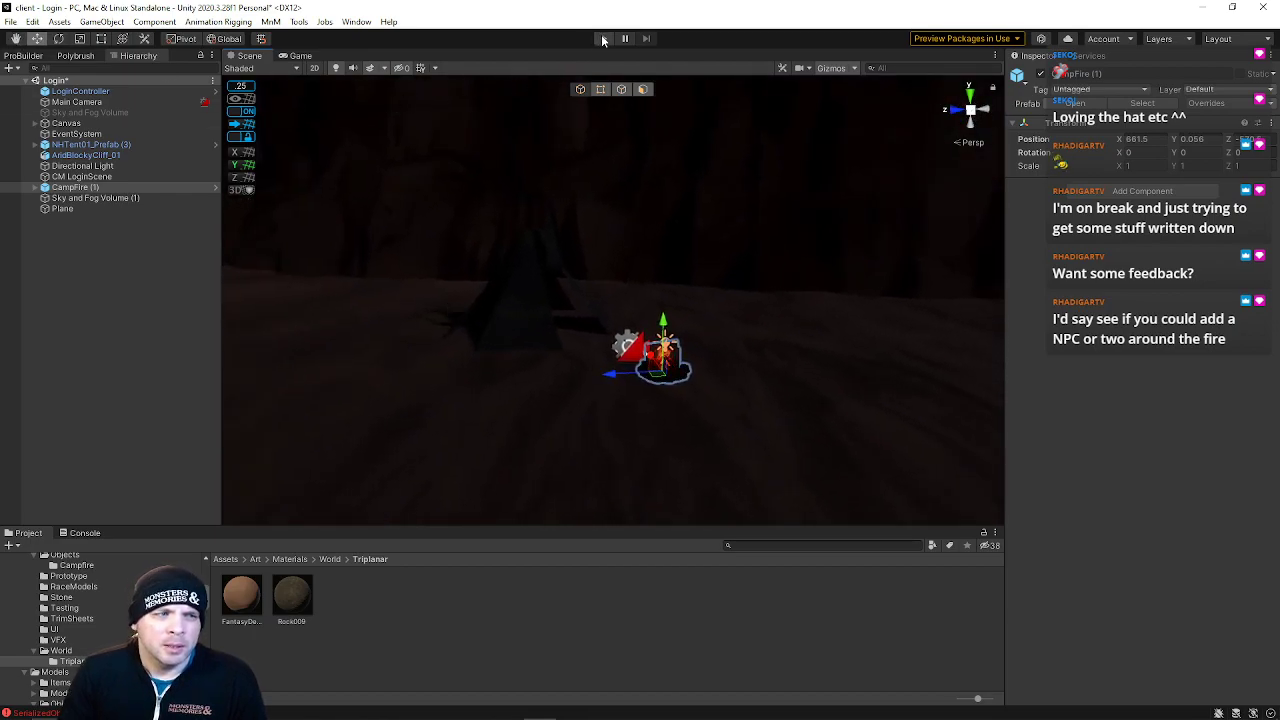
click(80, 102)
right_drag(548, 338, 610, 300)
key(a)
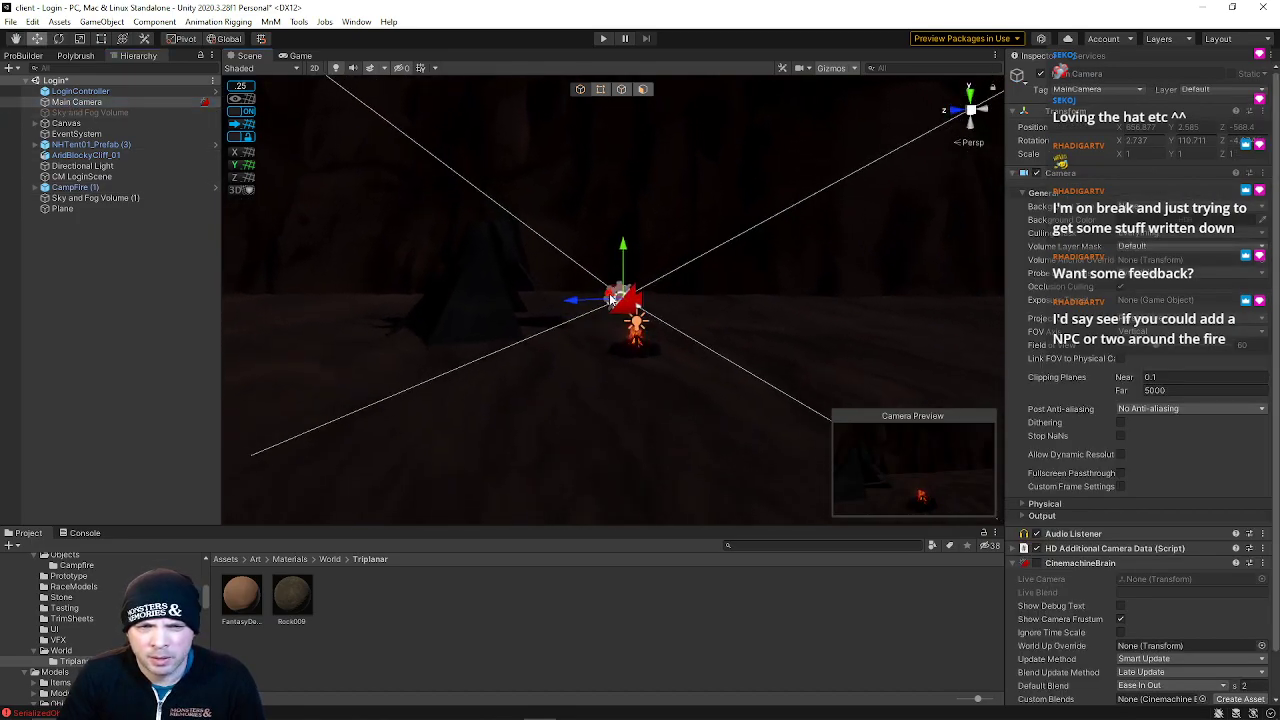
drag(620, 247, 625, 272)
key(e)
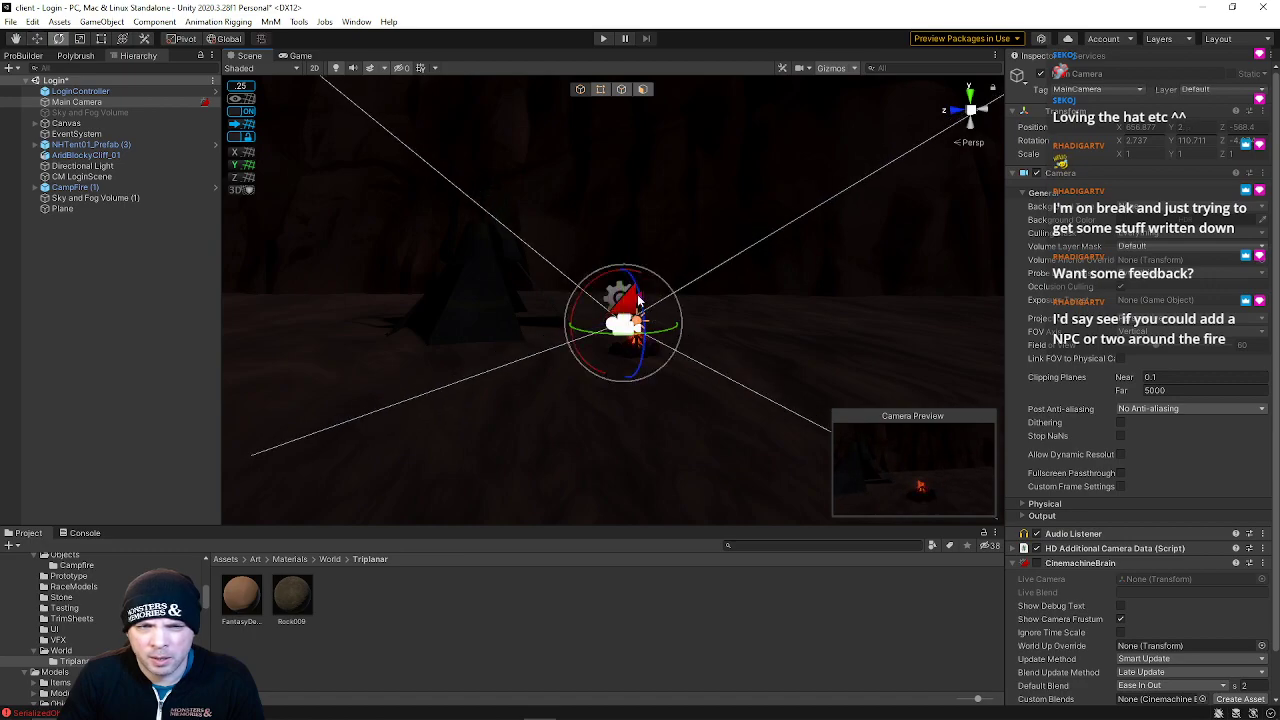
Rotate the Main Camera in local space to about -2.3 degrees pitch and 112.4 degrees yaw
click(227, 39)
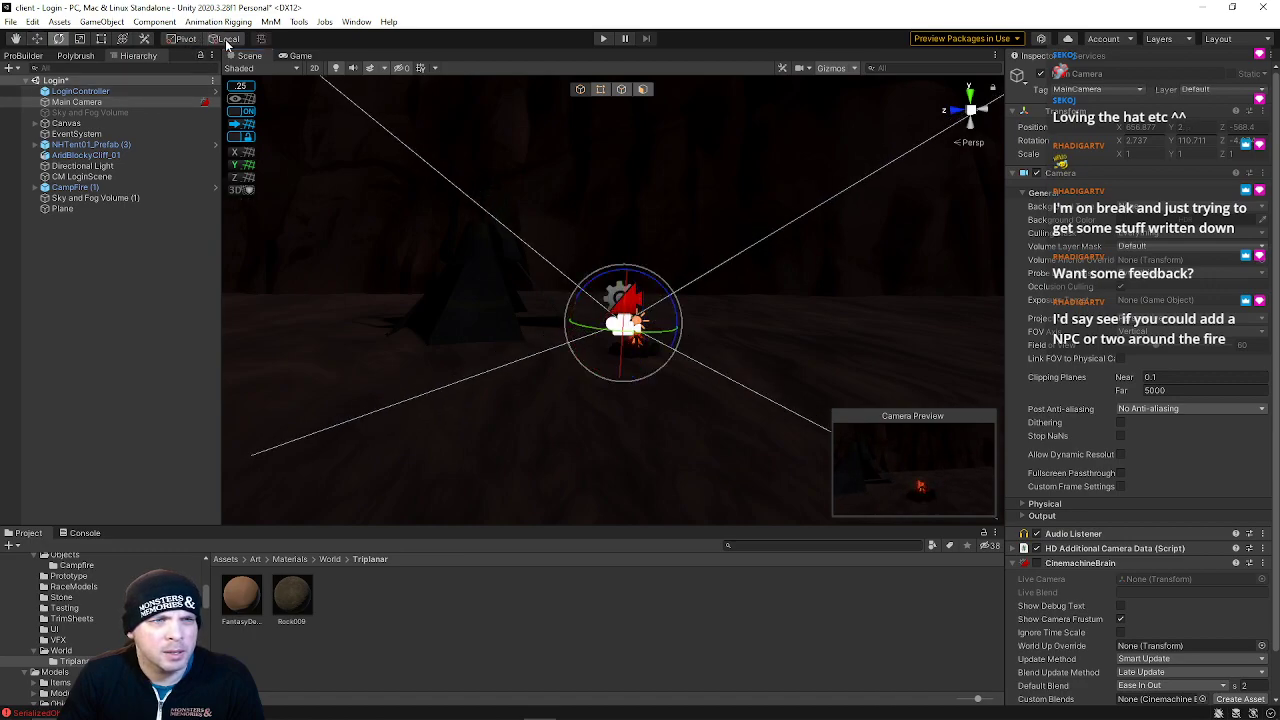
drag(622, 296, 645, 280)
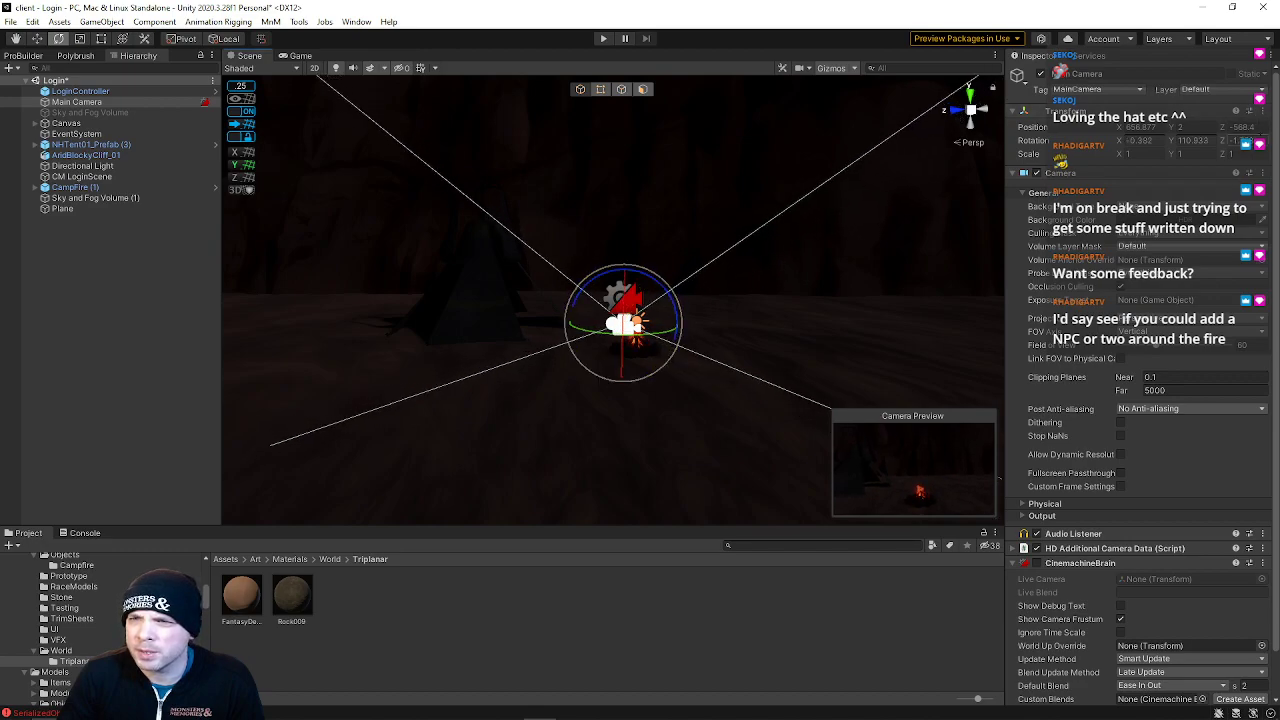
drag(633, 330, 641, 327)
right_drag(610, 265, 616, 305)
key(w)
drag(616, 305, 553, 313)
right_drag(585, 318, 460, 293)
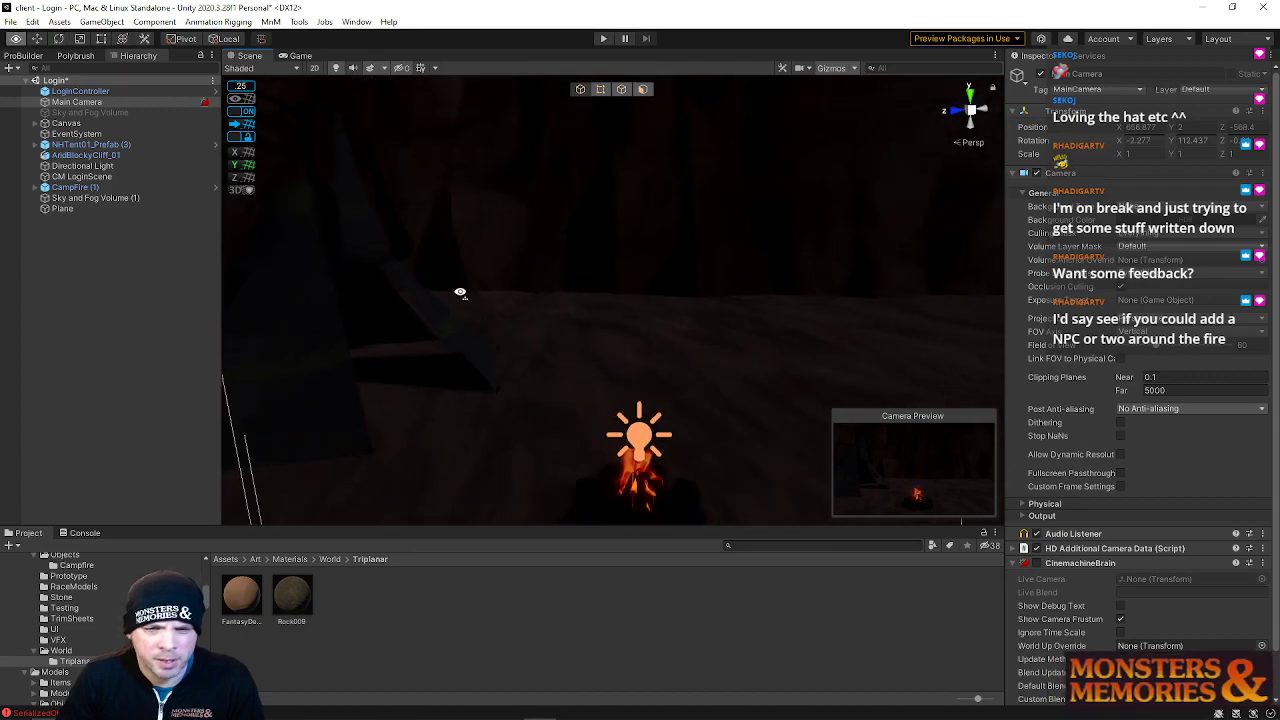
Enter ProBuilder vertex editing on the ground Plane and shift a row of its vertices along Z
key(f)
click(699, 322)
right_drag(697, 306, 597, 271)
drag(597, 271, 572, 291)
mouse_move(610, 283)
right_down()
mouse_move(623, 277)
mouse_move(609, 262)
right_up()
click(620, 91)
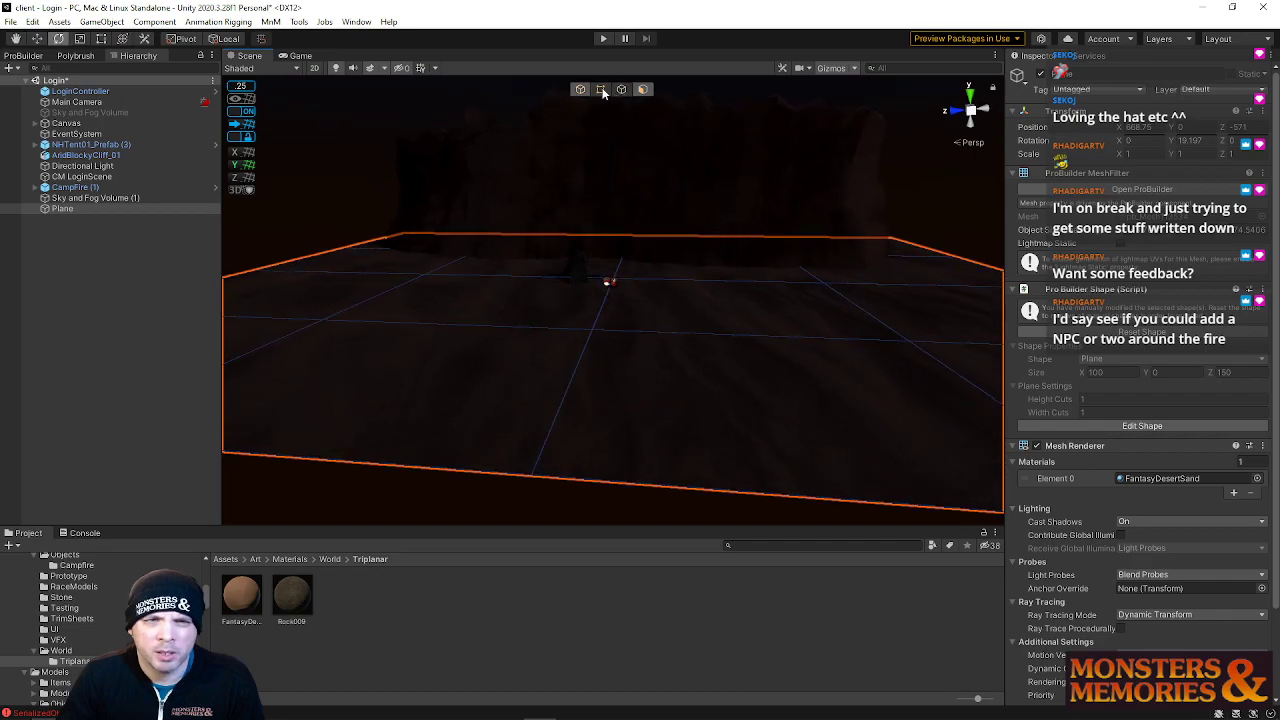
key(a)
right_drag(618, 206, 659, 205)
drag(543, 194, 667, 500)
key(w)
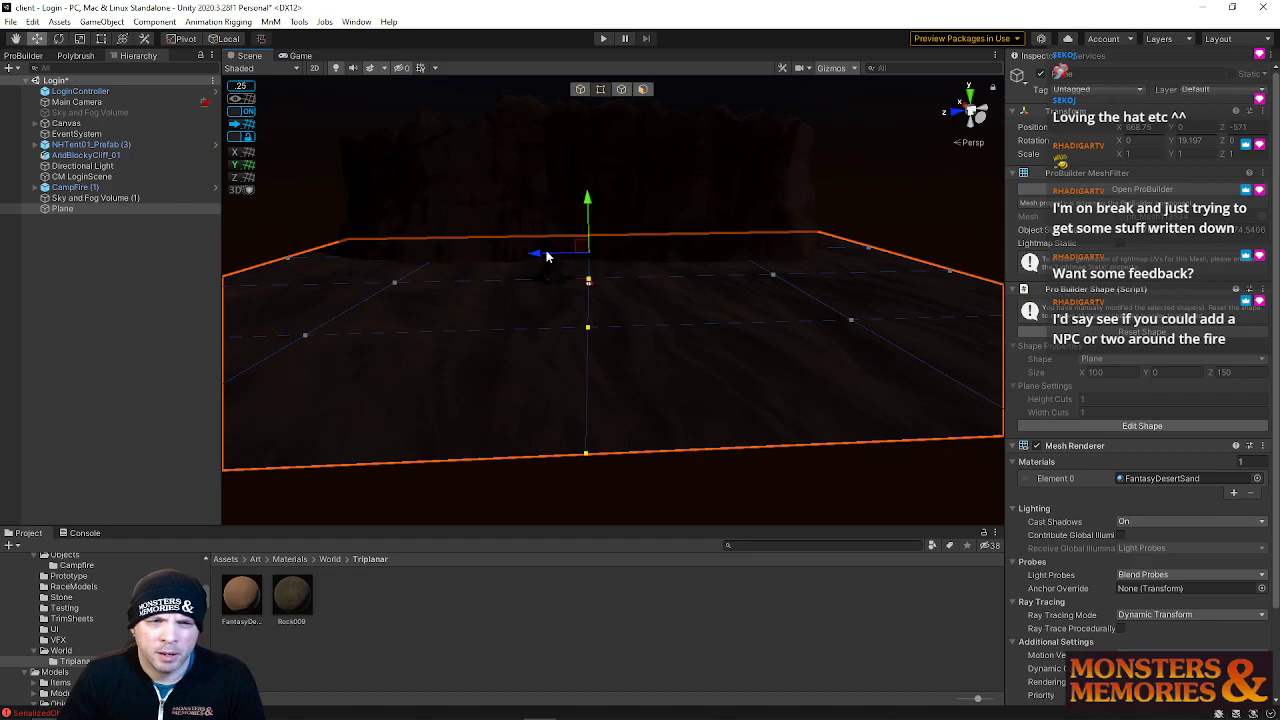
drag(537, 251, 600, 240)
drag(583, 198, 655, 253)
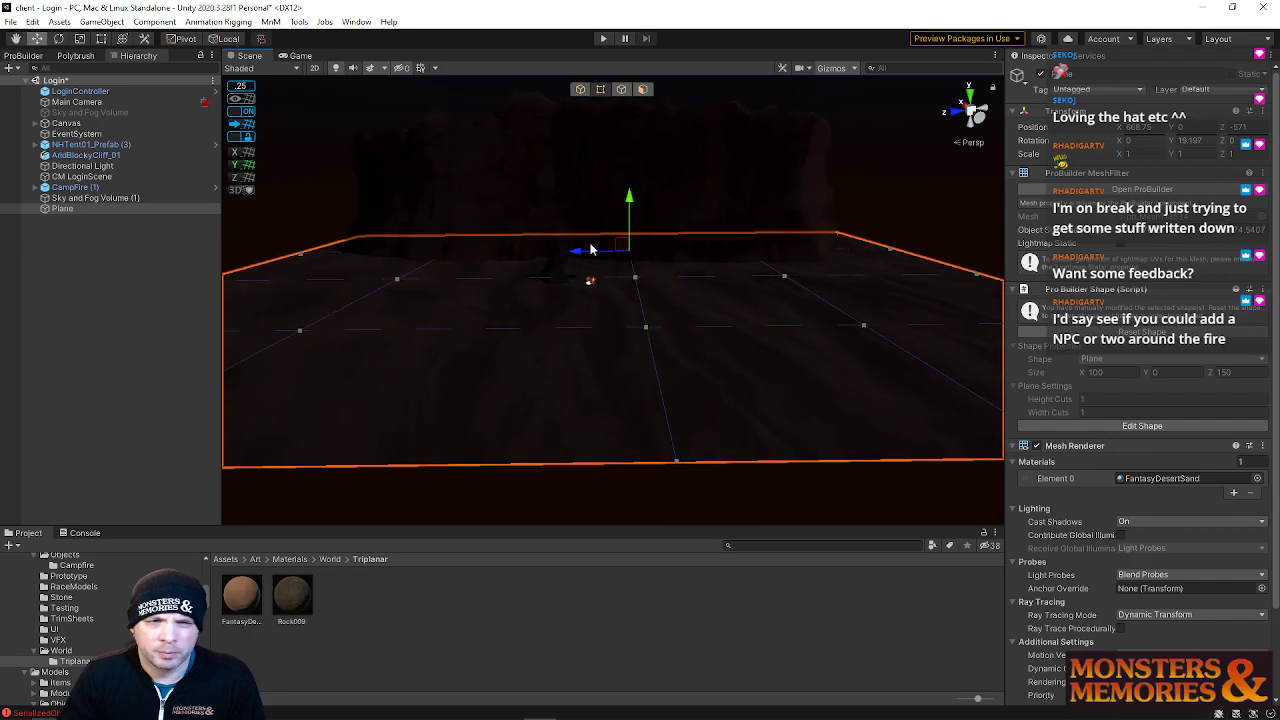
drag(573, 253, 570, 255)
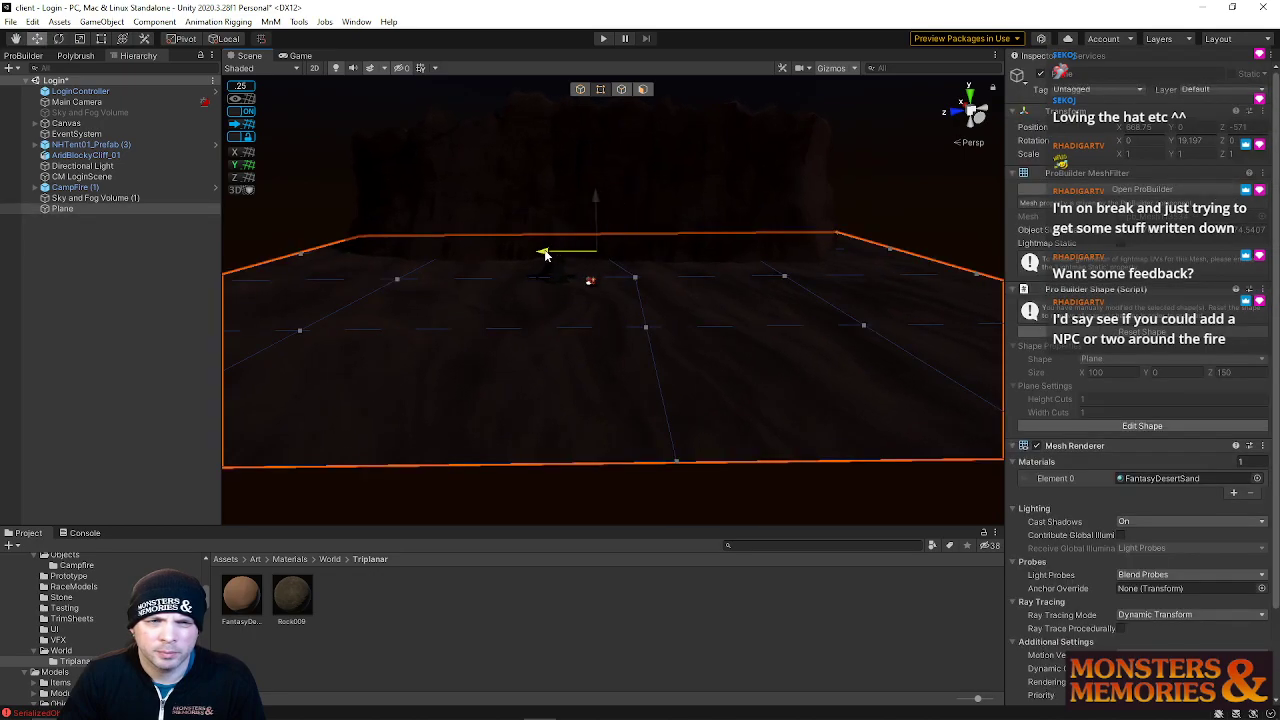
Move individual ground vertices sideways near the plane's back edge
alt+drag(794, 272, 771, 260)
scroll(771, 260, down, 2)
drag(606, 232, 972, 572)
drag(652, 222, 657, 251)
key(w)
right_drag(655, 254, 654, 342)
click(656, 340)
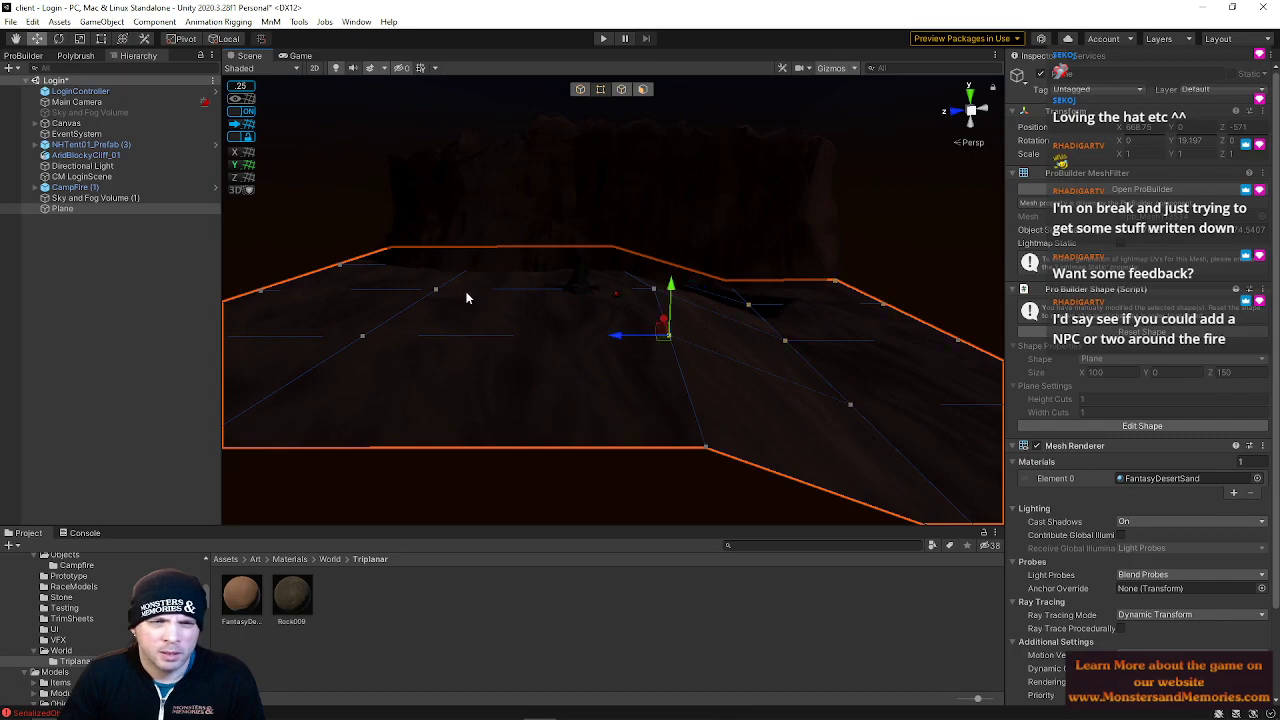
click(437, 289)
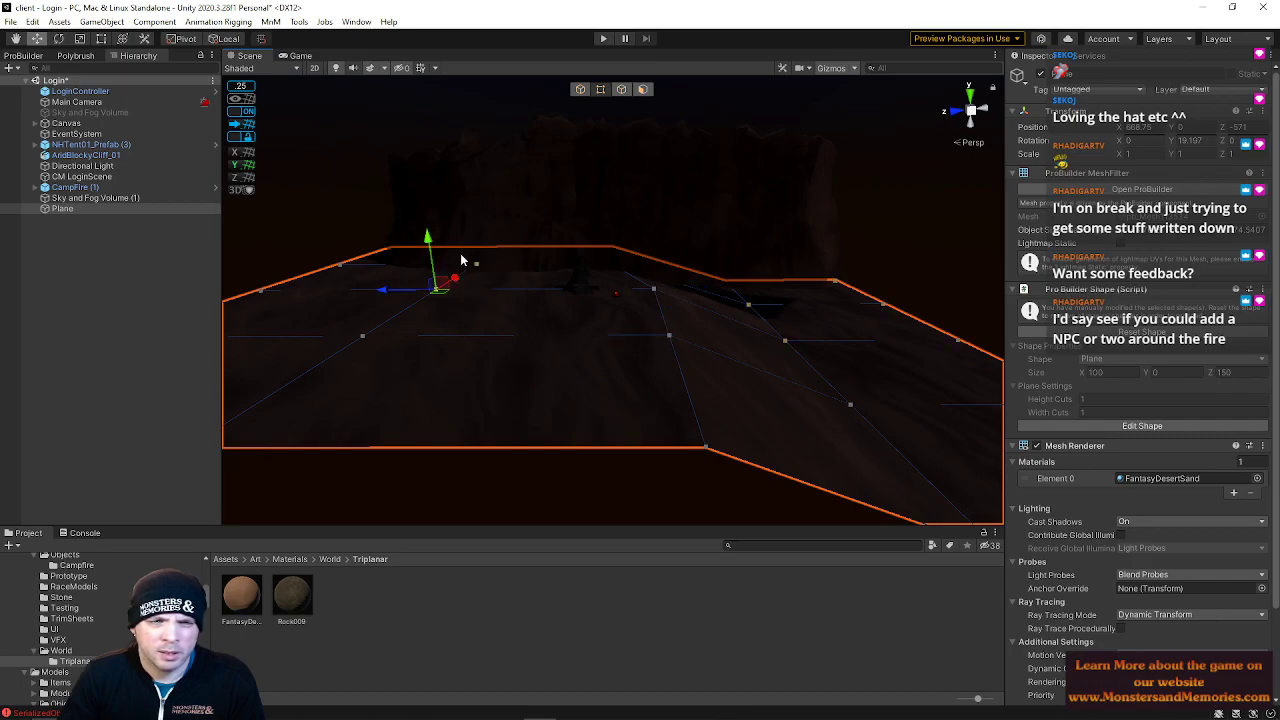
drag(369, 288, 490, 313)
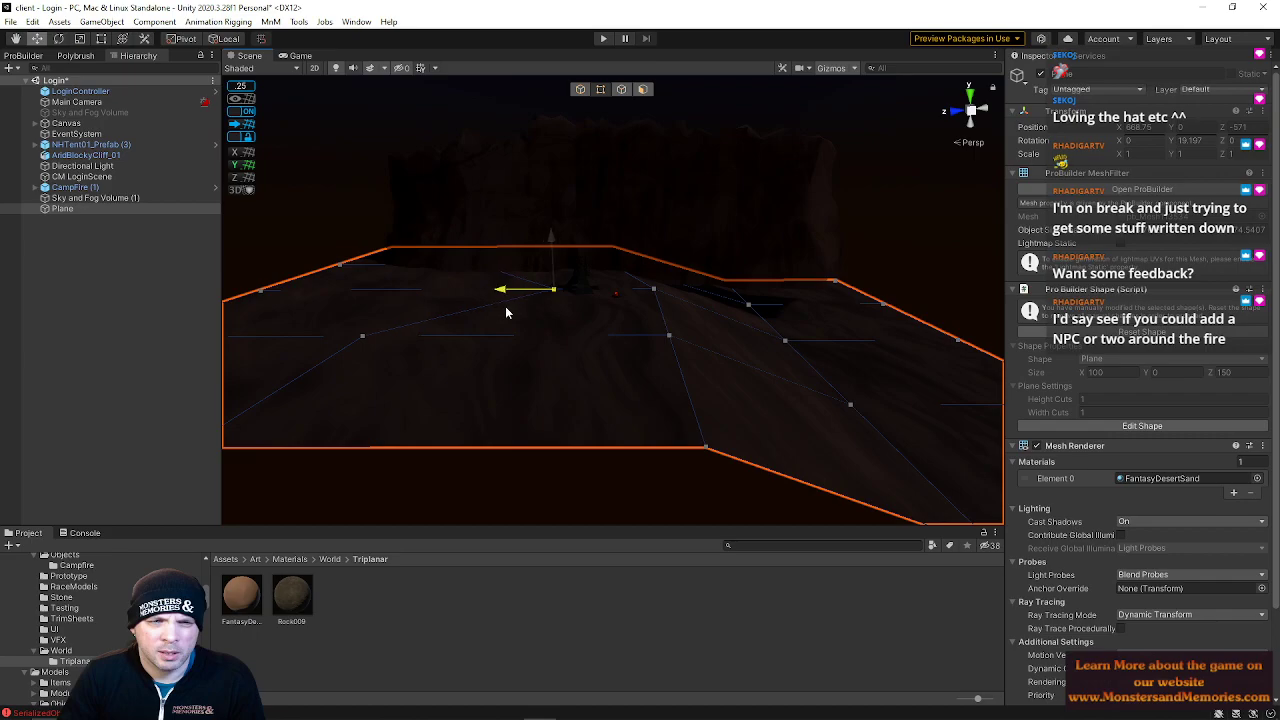
Raise vertices along the ground's back edge to form a rise behind the camp
click(270, 285)
drag(244, 240, 240, 215)
click(378, 255)
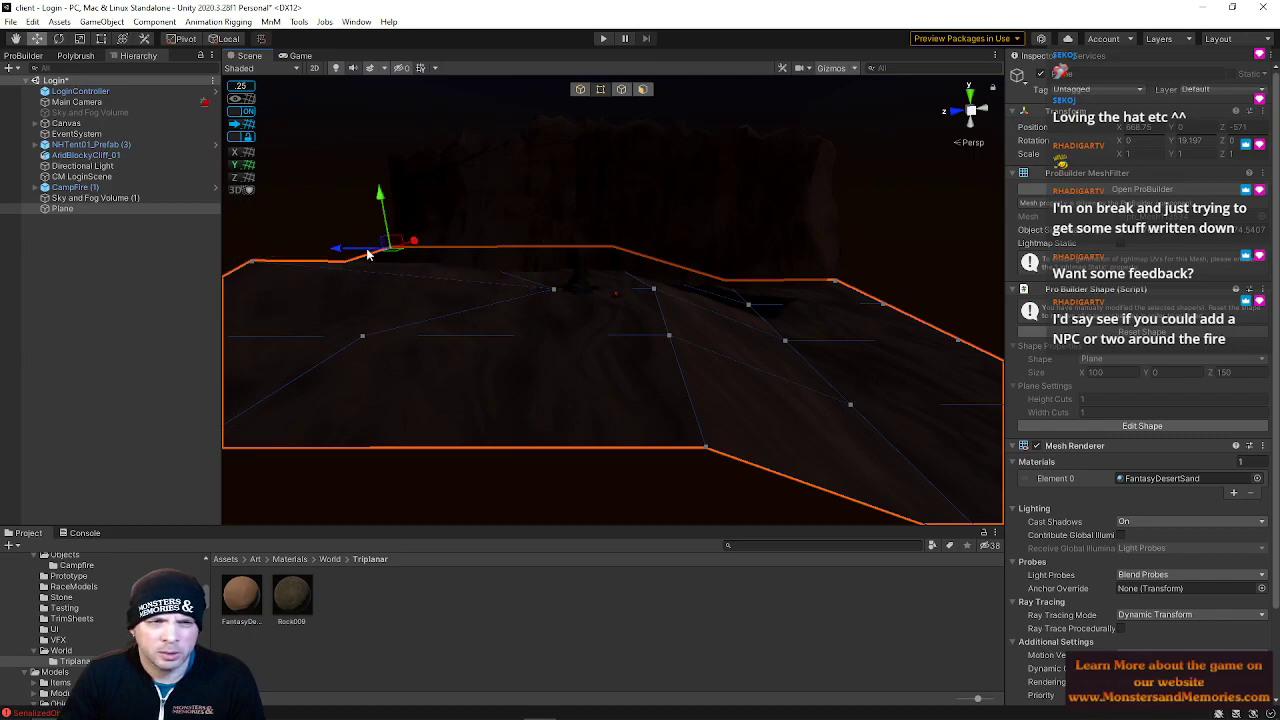
drag(345, 248, 474, 246)
click(495, 246)
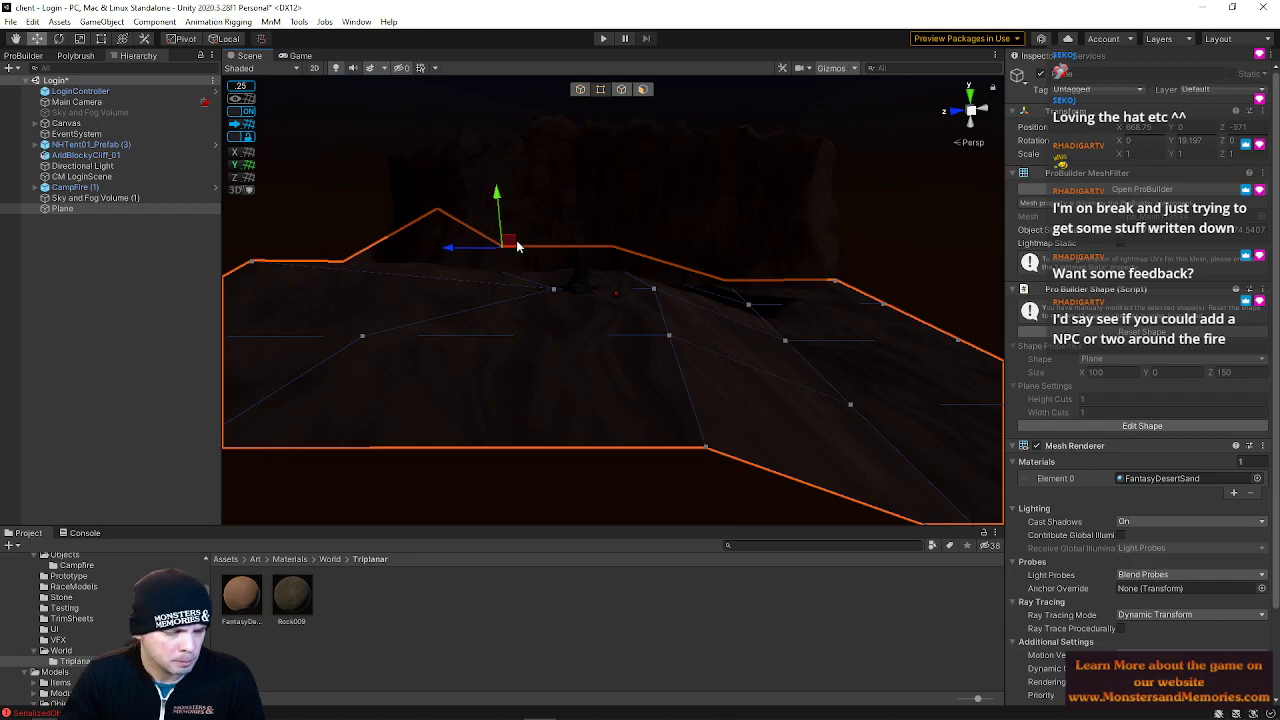
drag(453, 250, 517, 251)
Adjust more back-edge ground vertices and leave vertex editing mode
right_drag(581, 248, 548, 272)
drag(575, 254, 570, 215)
right_drag(570, 215, 731, 343)
click(731, 339)
right_drag(842, 334, 903, 272)
key(s)
click(579, 89)
Lower the AndBlockyCliff_01 cliff to about -11 on Y and scale its height to about 0.37
click(603, 287)
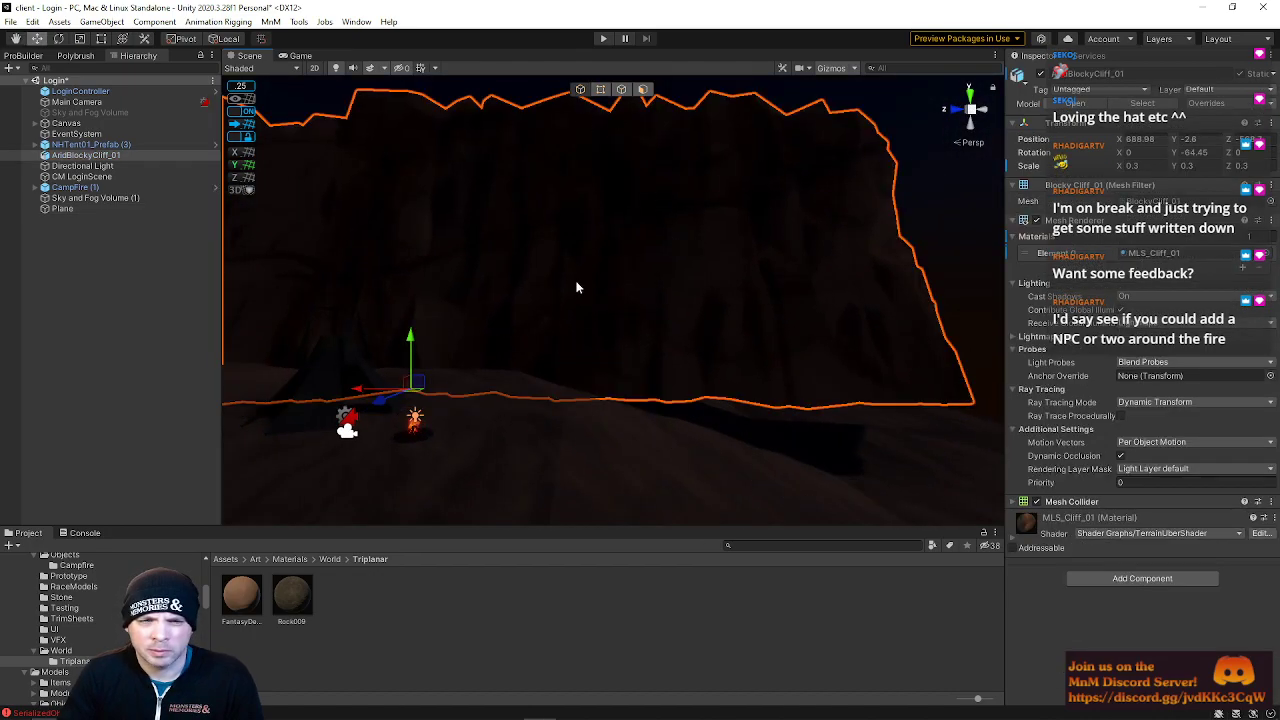
drag(411, 335, 410, 400)
key(r)
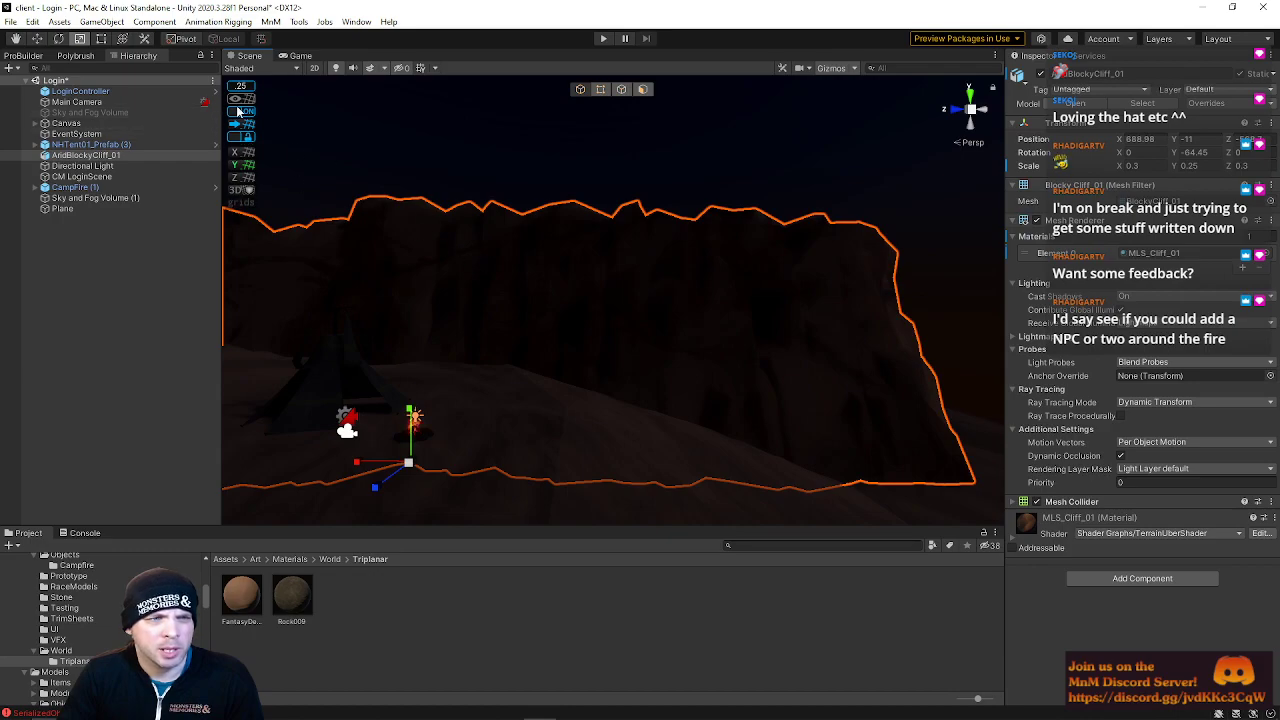
drag(414, 414, 405, 388)
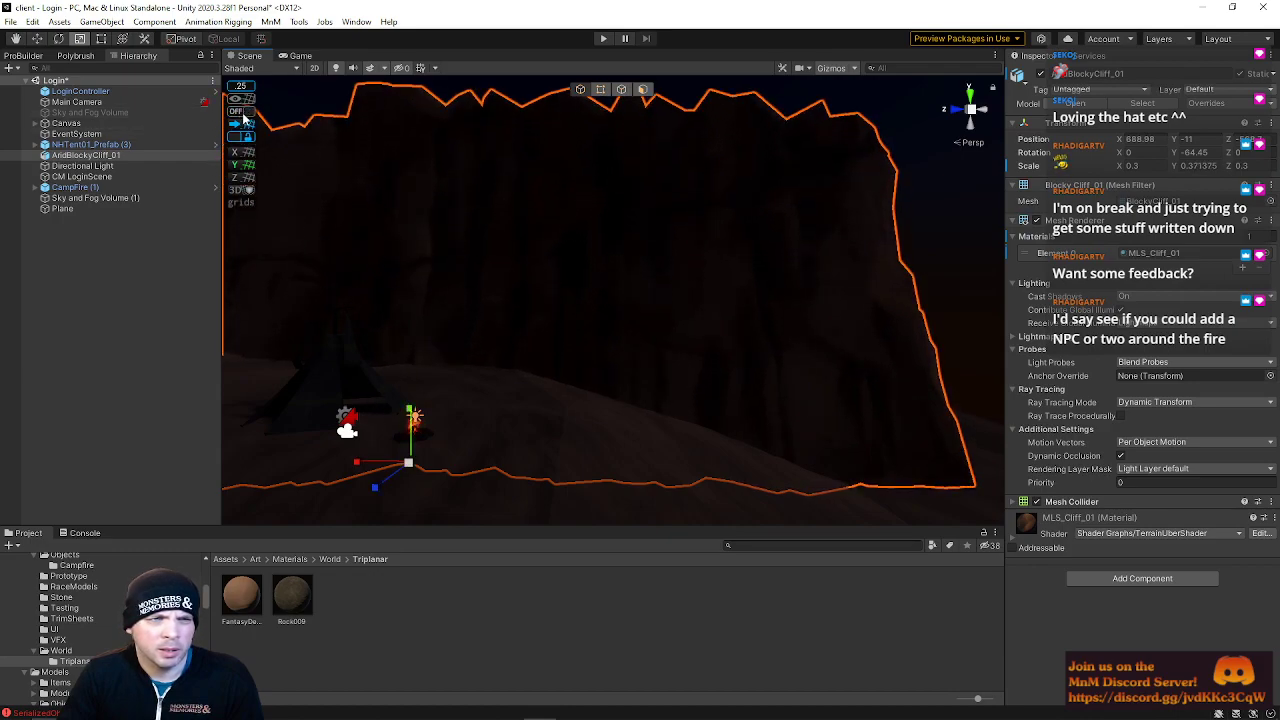
Inspect the cliff and campfire framing around the Main Camera
mouse_move(618, 190)
right_down()
mouse_move(649, 226)
mouse_move(679, 225)
mouse_move(643, 240)
mouse_move(648, 212)
mouse_move(622, 193)
right_up()
key(a)
key(w)
key(s)
click(76, 102)
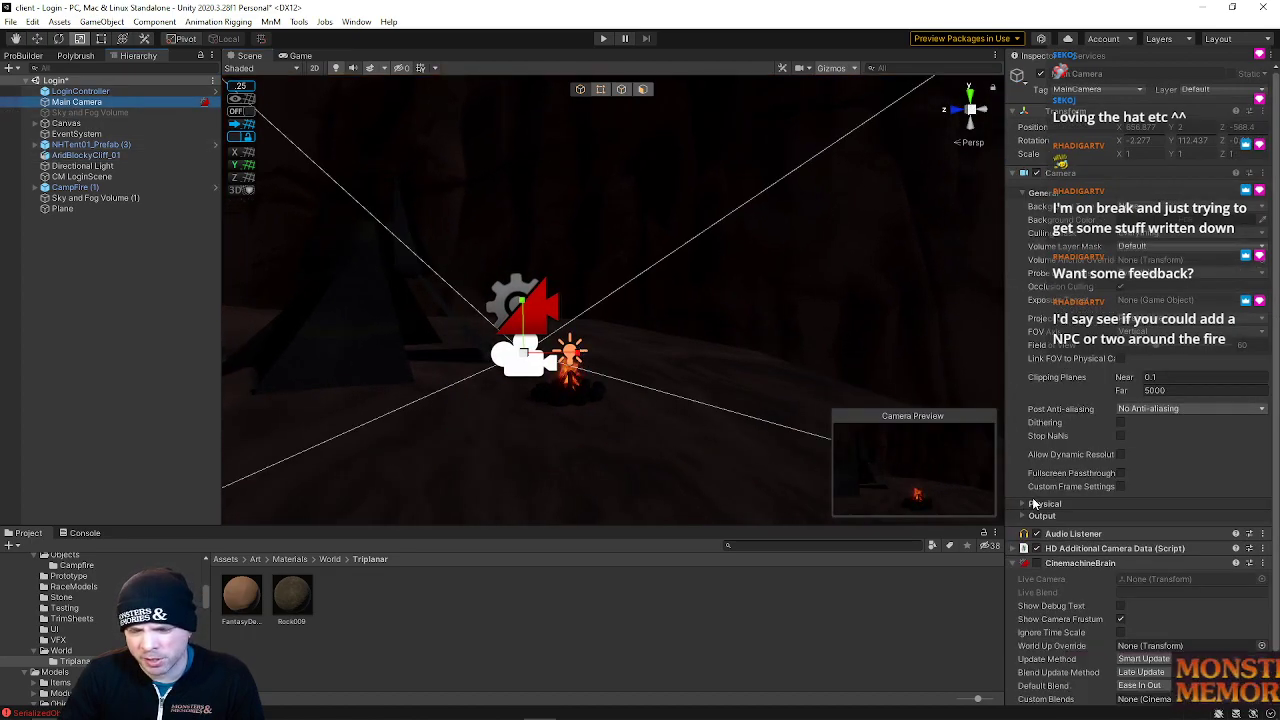
right_drag(617, 323, 732, 393)
key(a)
key(w)
key(s)
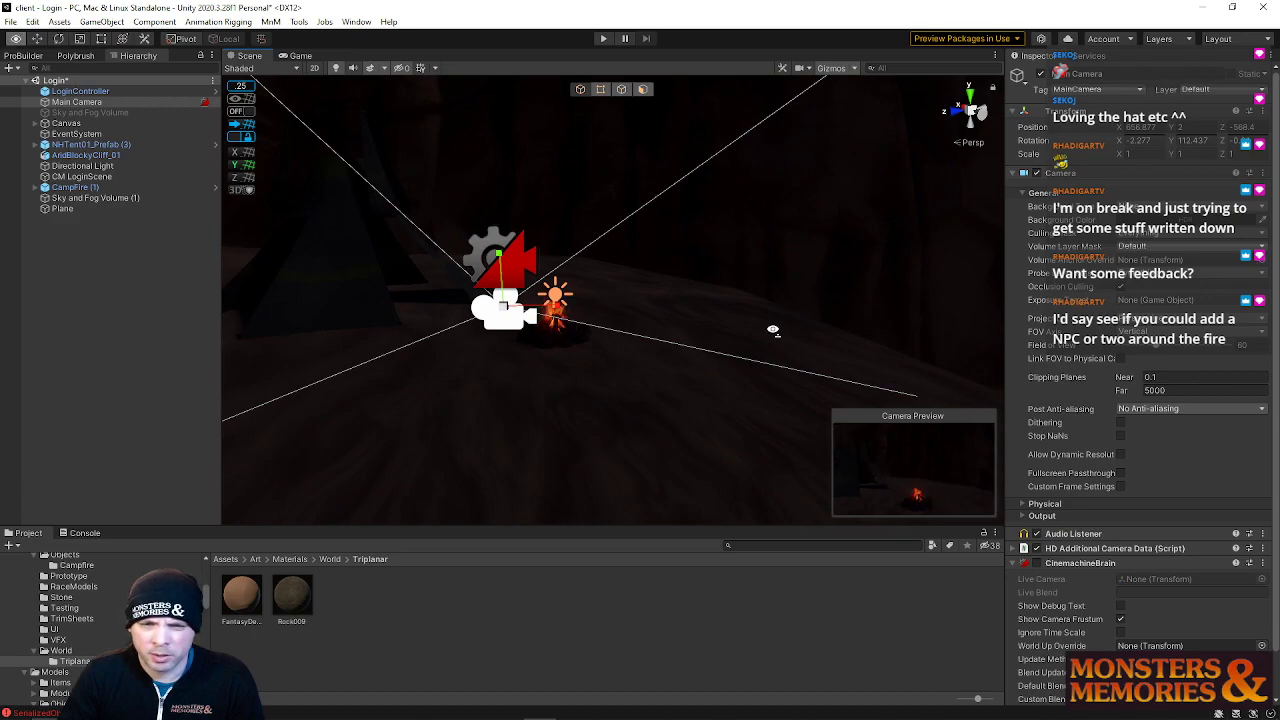
scroll(771, 331, down, 3)
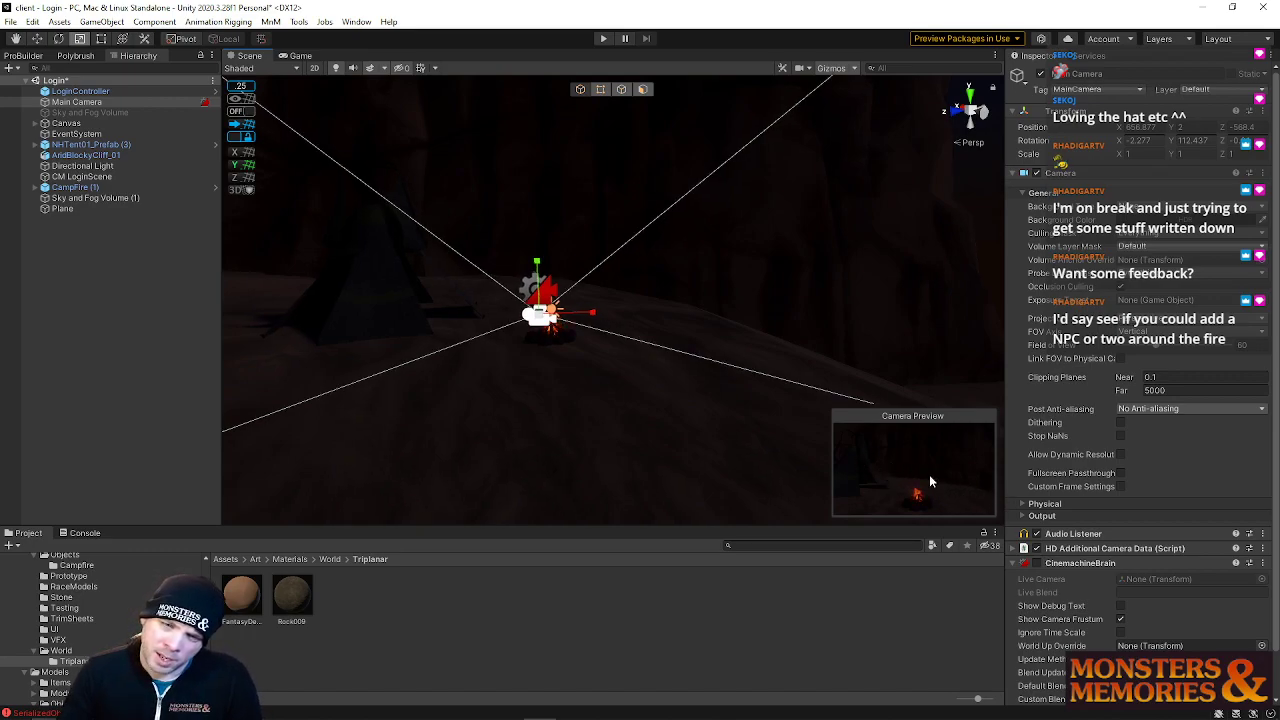
Rotate the cliff to about -57 degrees on Y and nudge it sideways
click(672, 284)
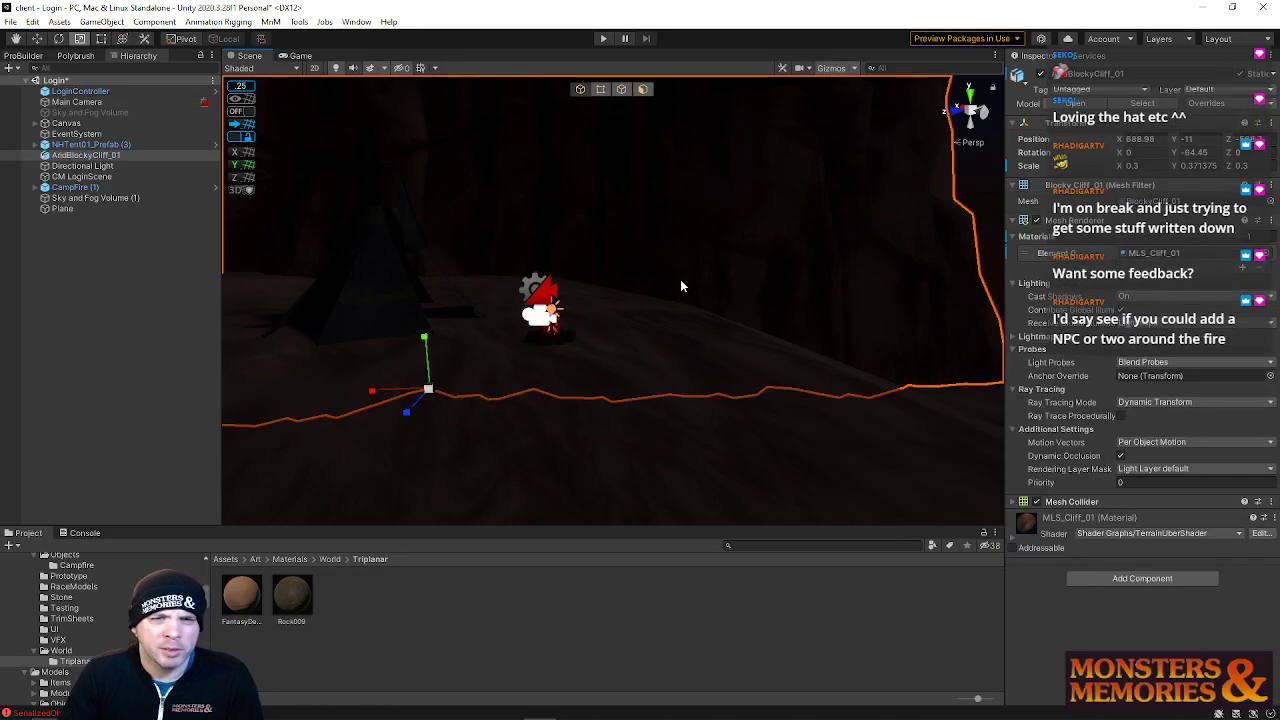
key(e)
drag(468, 402, 490, 384)
key(w)
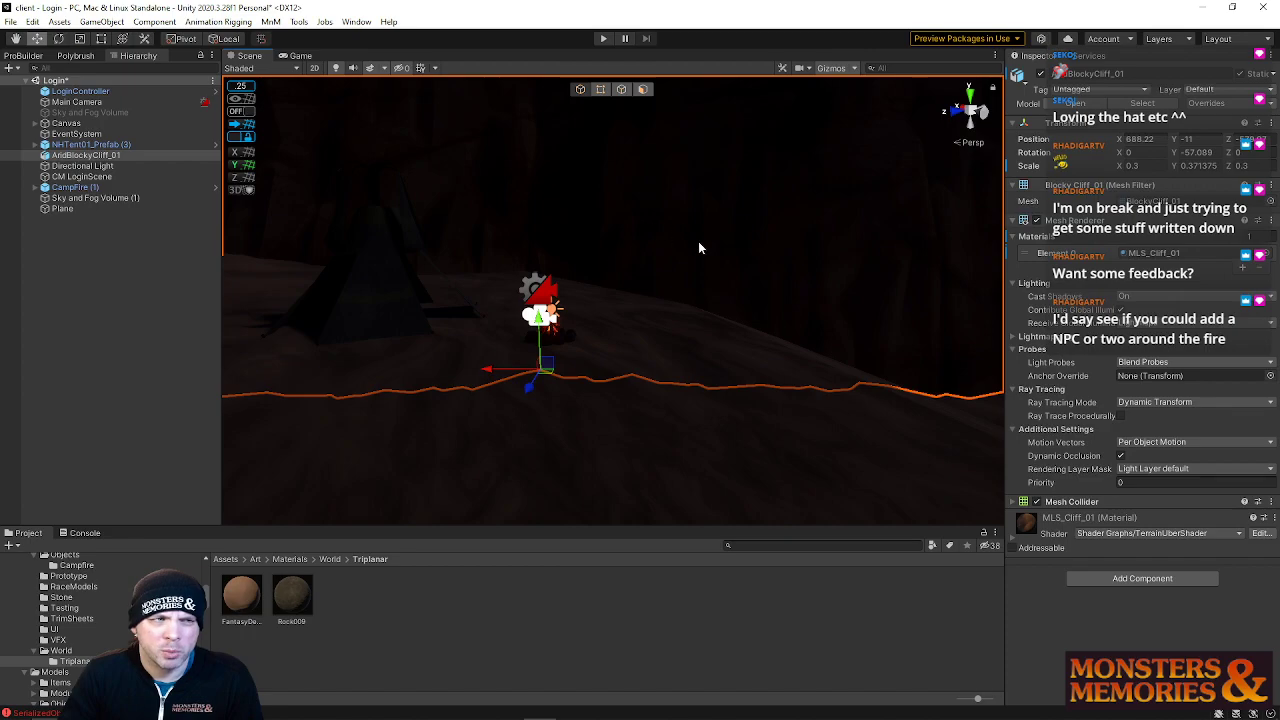
right_drag(699, 247, 656, 260)
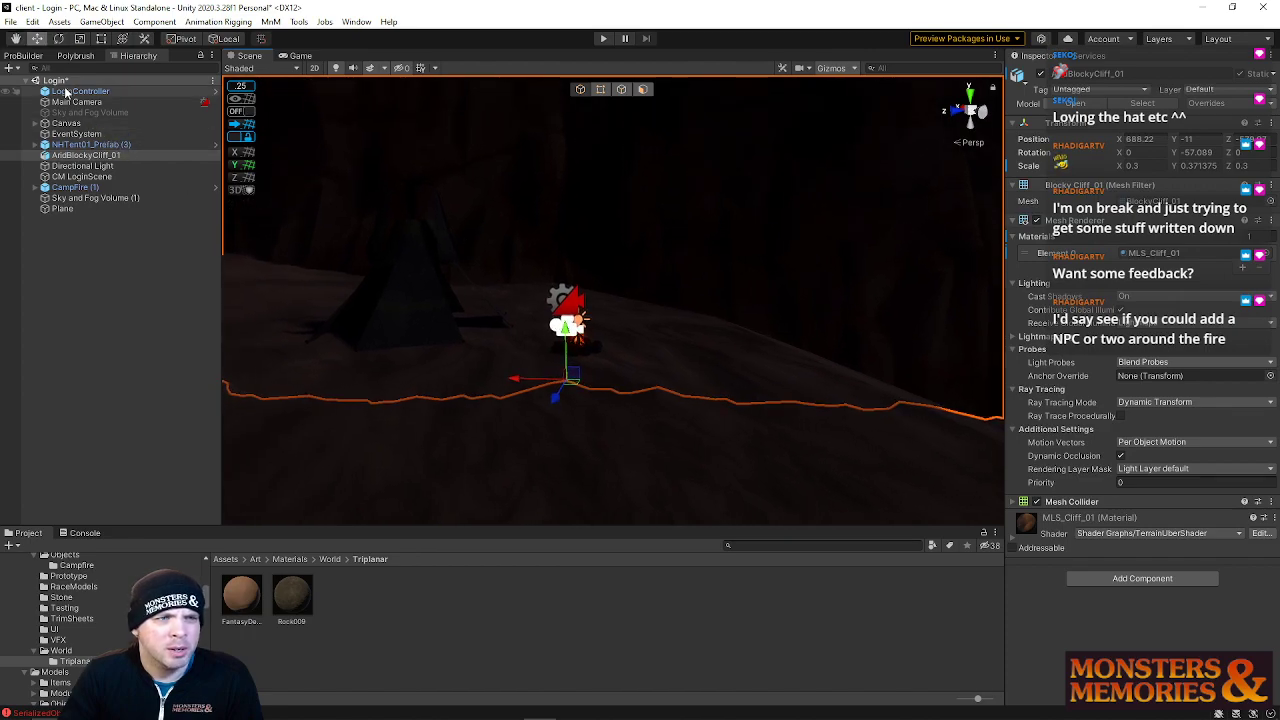
Open the Zone scene and enter Play mode to preview the login screen
click(90, 102)
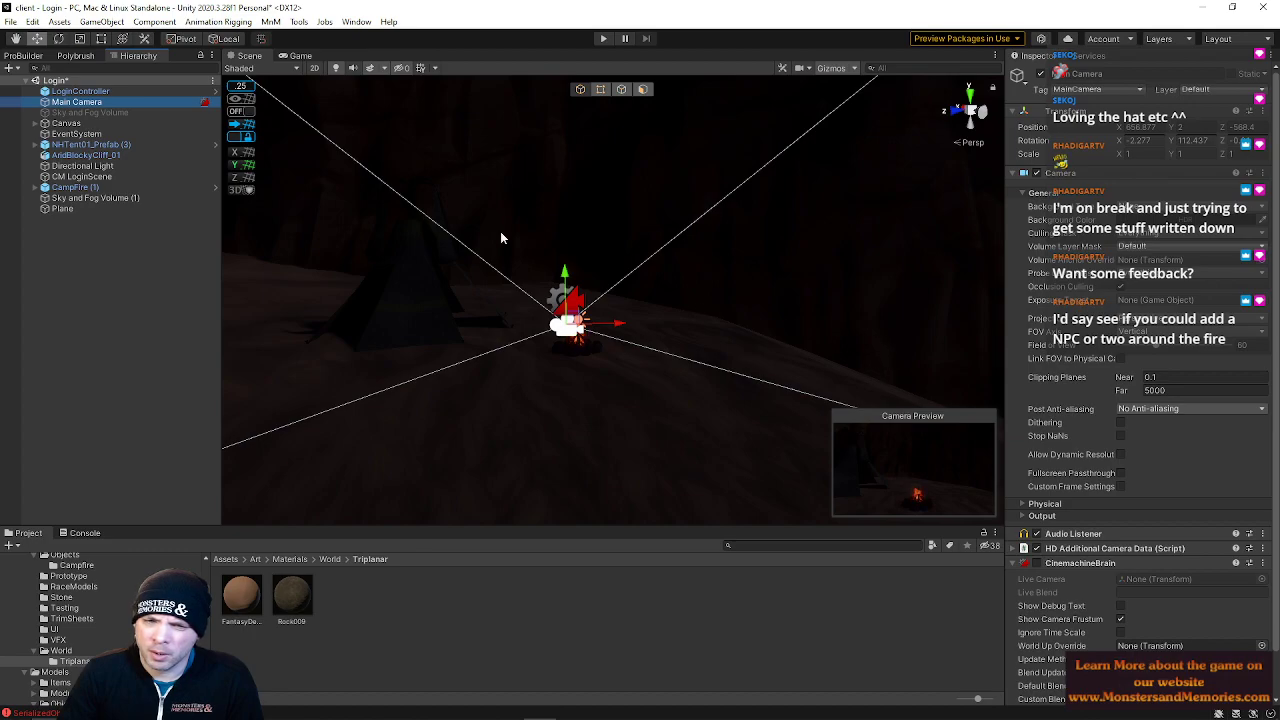
click(11, 22)
click(13, 24)
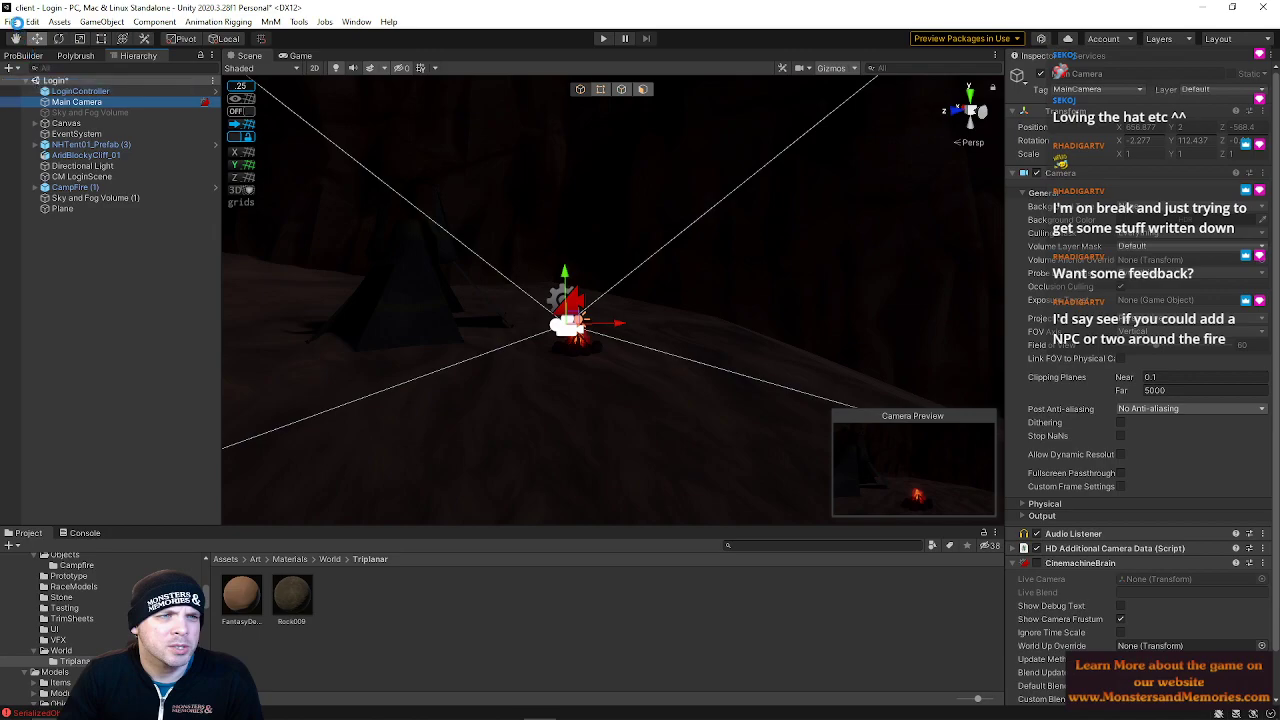
click(13, 24)
mouse_move(60, 67)
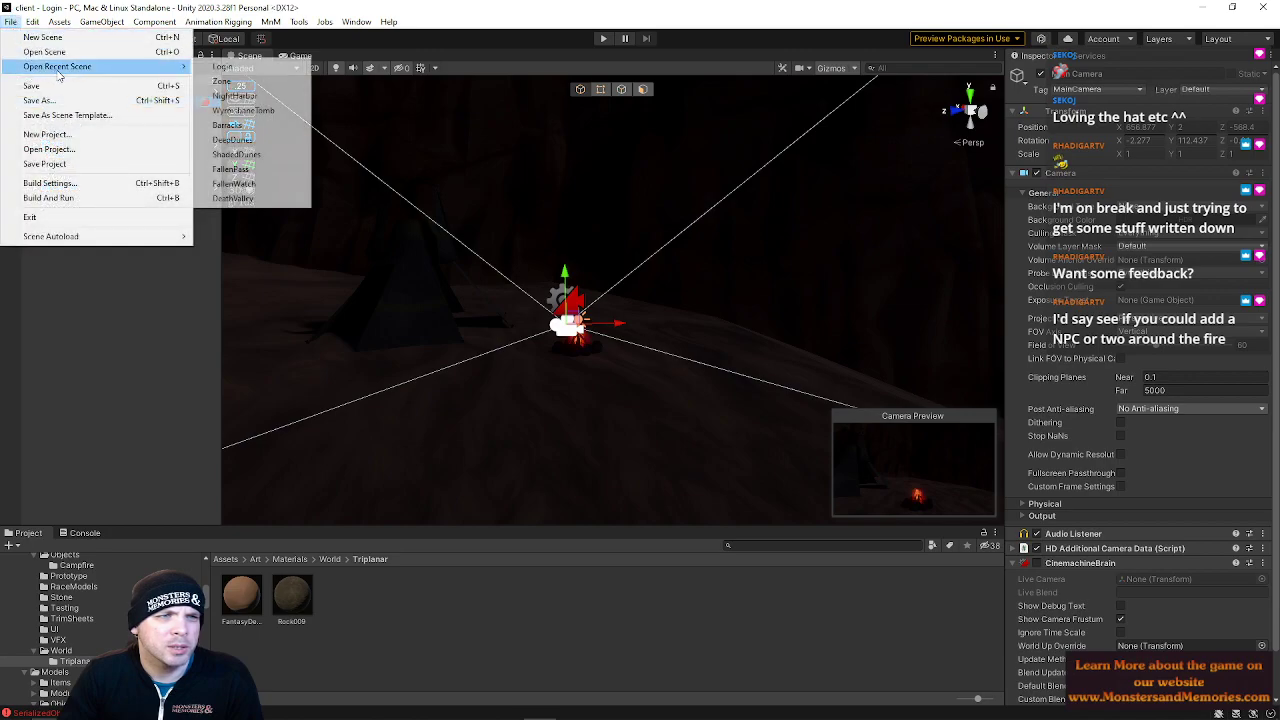
click(229, 84)
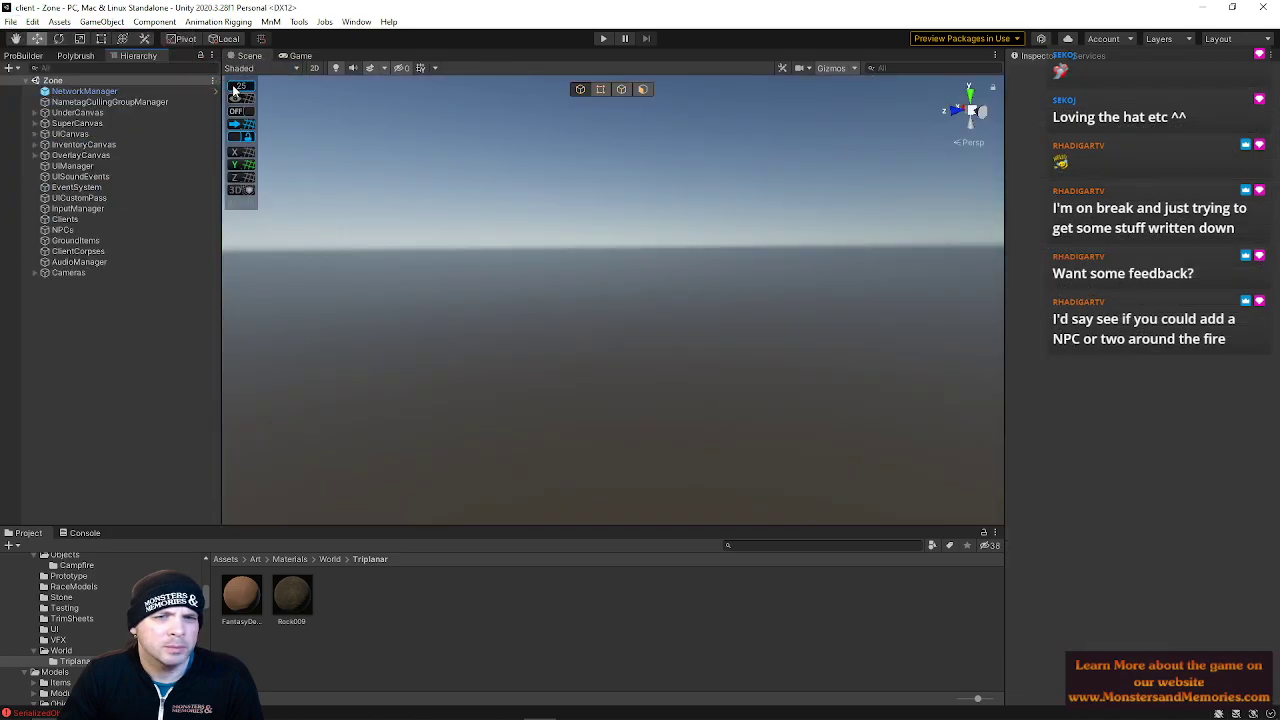
click(606, 39)
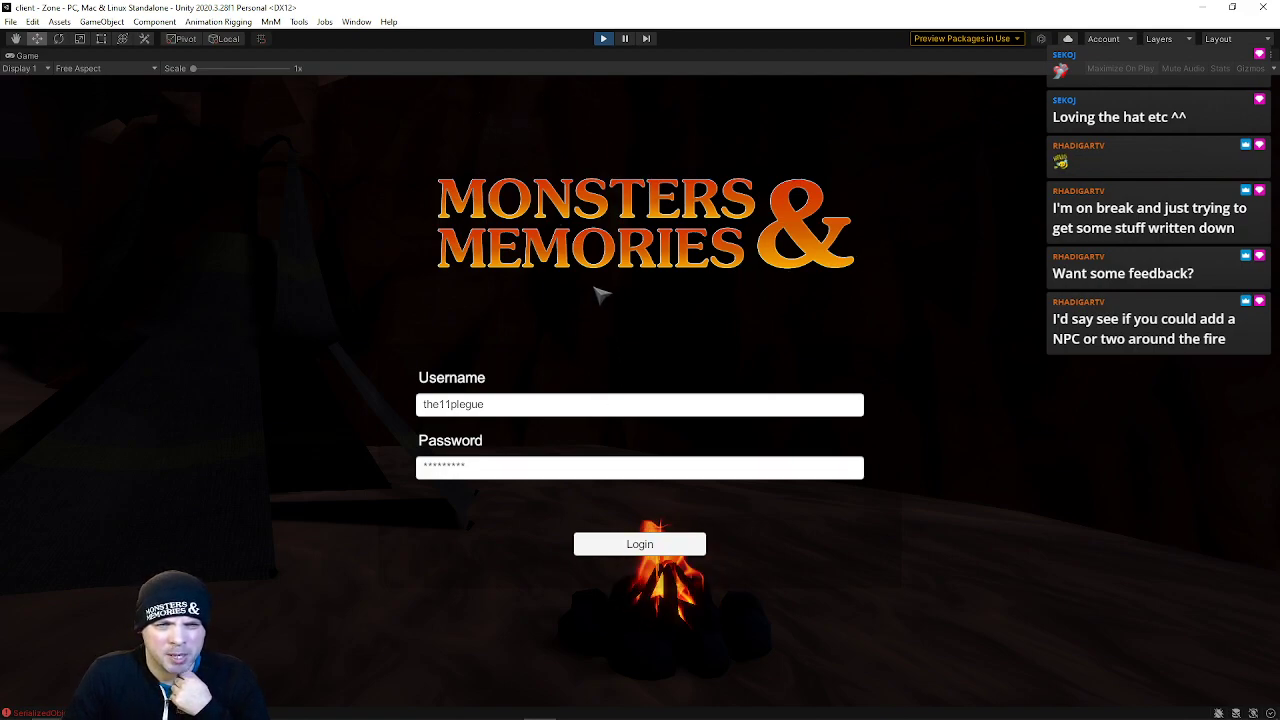
Stop Play mode and reopen the Login scene from the recent scenes list
click(602, 38)
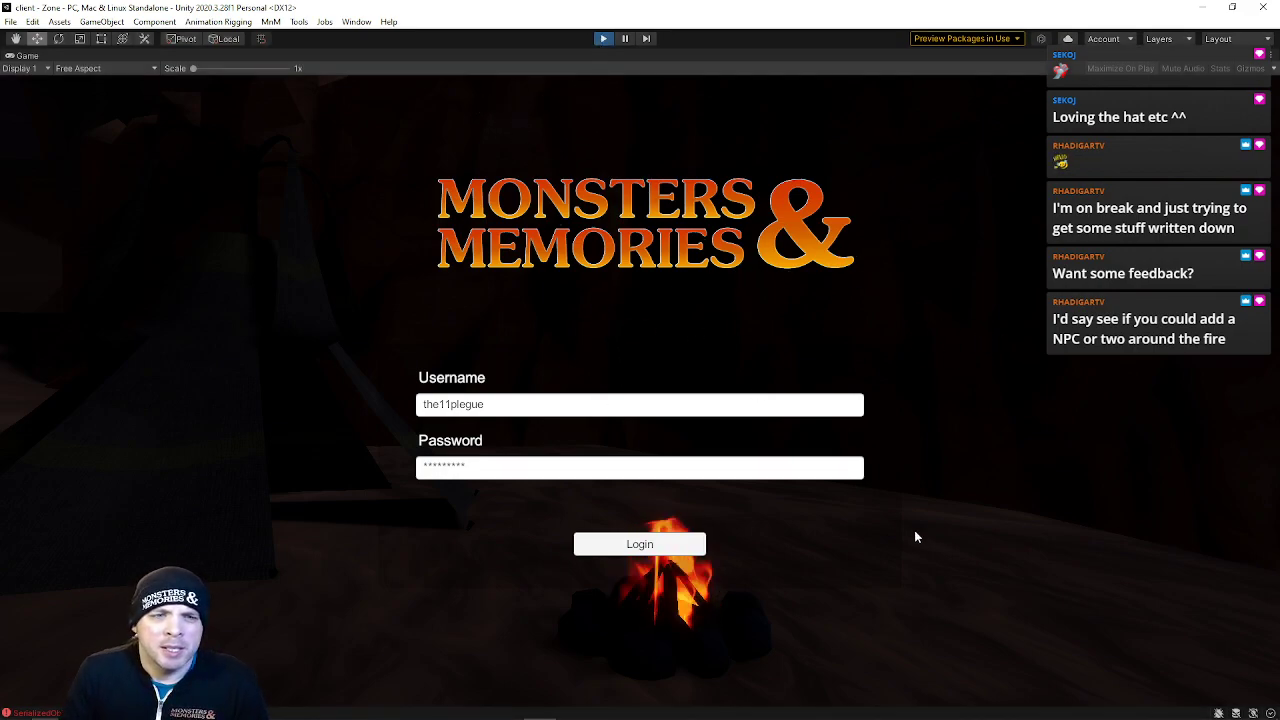
click(11, 22)
mouse_move(120, 66)
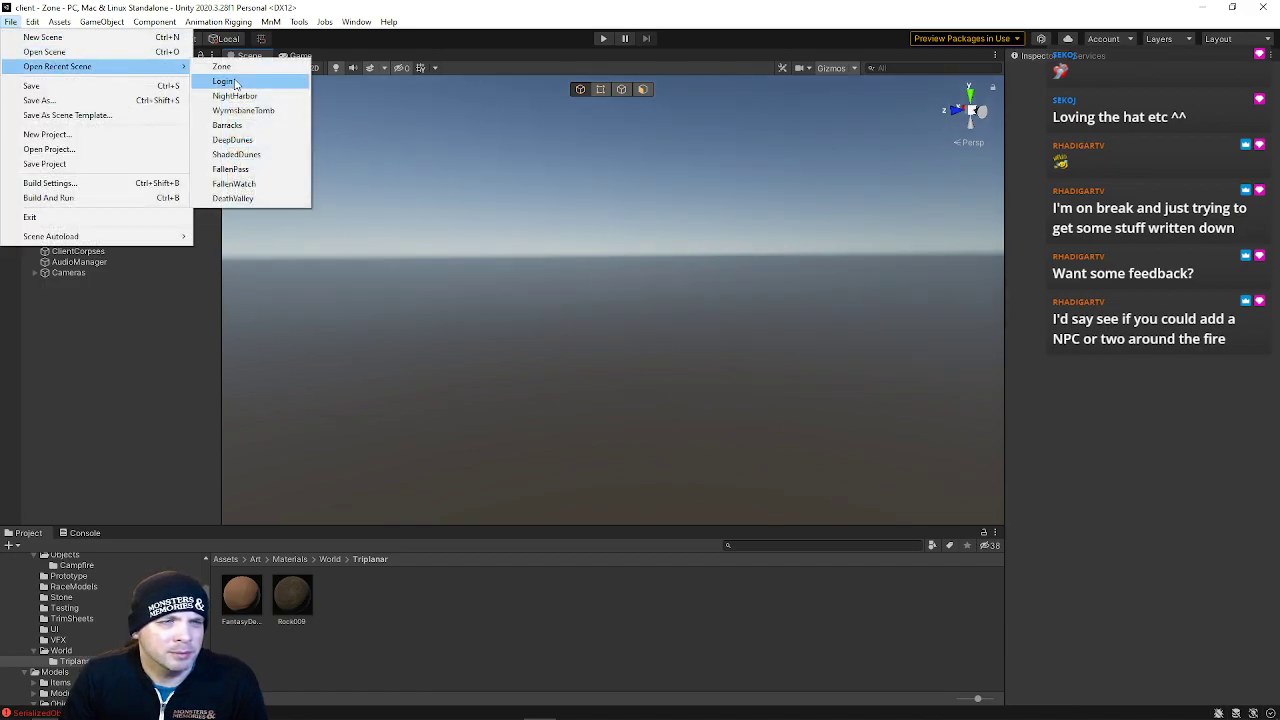
click(236, 84)
click(619, 328)
right_drag(619, 328, 618, 290)
key(w)
click(709, 347)
right_drag(709, 347, 575, 260)
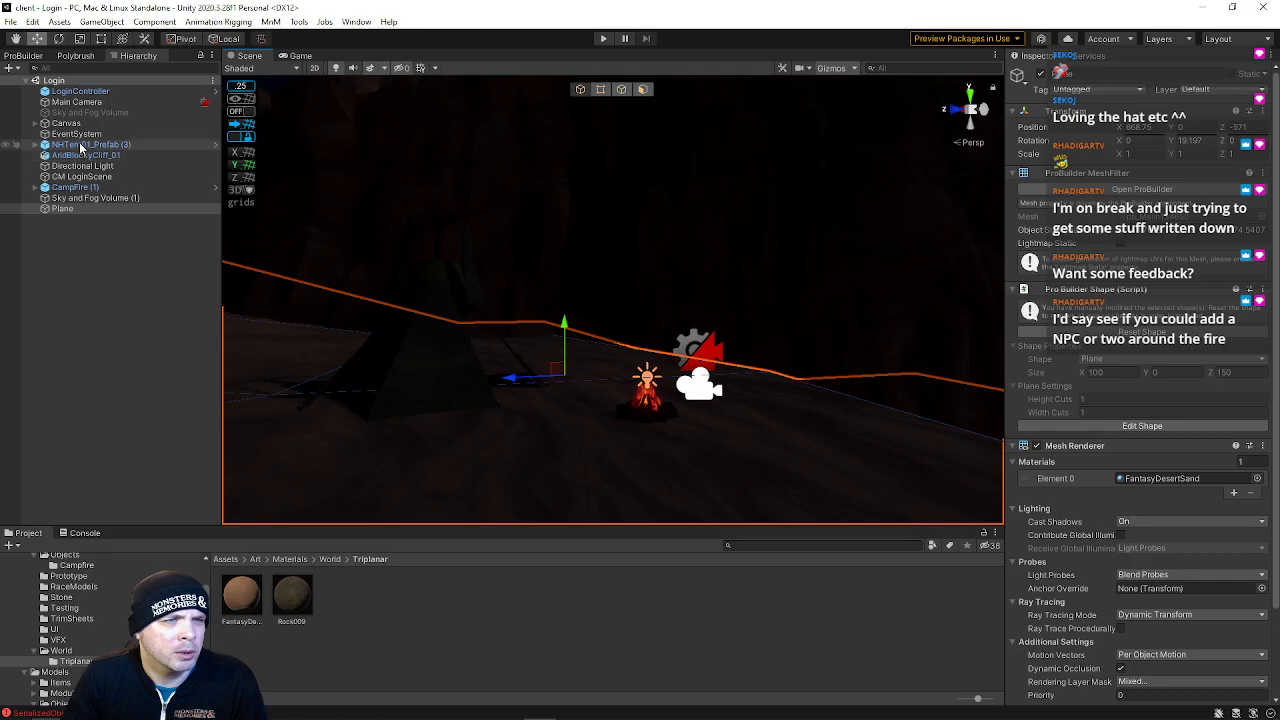
Inspect the Directional Light and frame the tent in the scene view
click(70, 165)
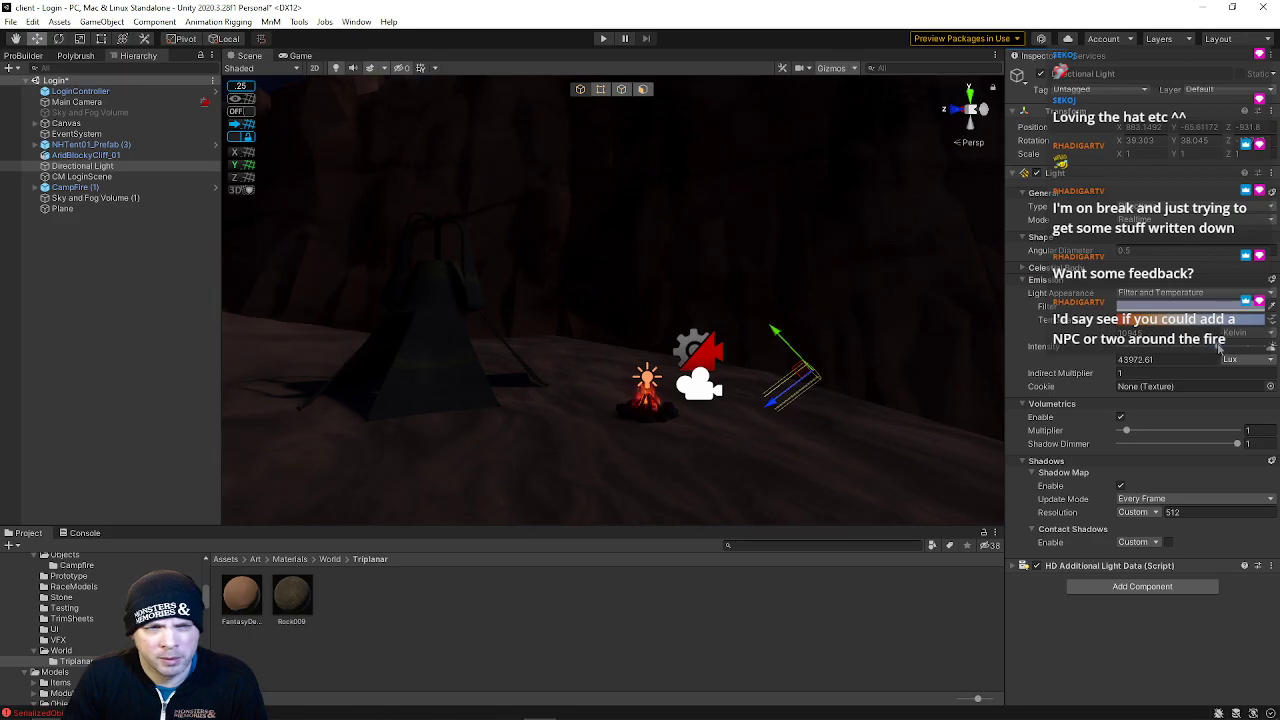
key(w)
right_drag(562, 305, 521, 336)
click(600, 284)
right_drag(603, 283, 528, 159)
click(476, 286)
key(w)
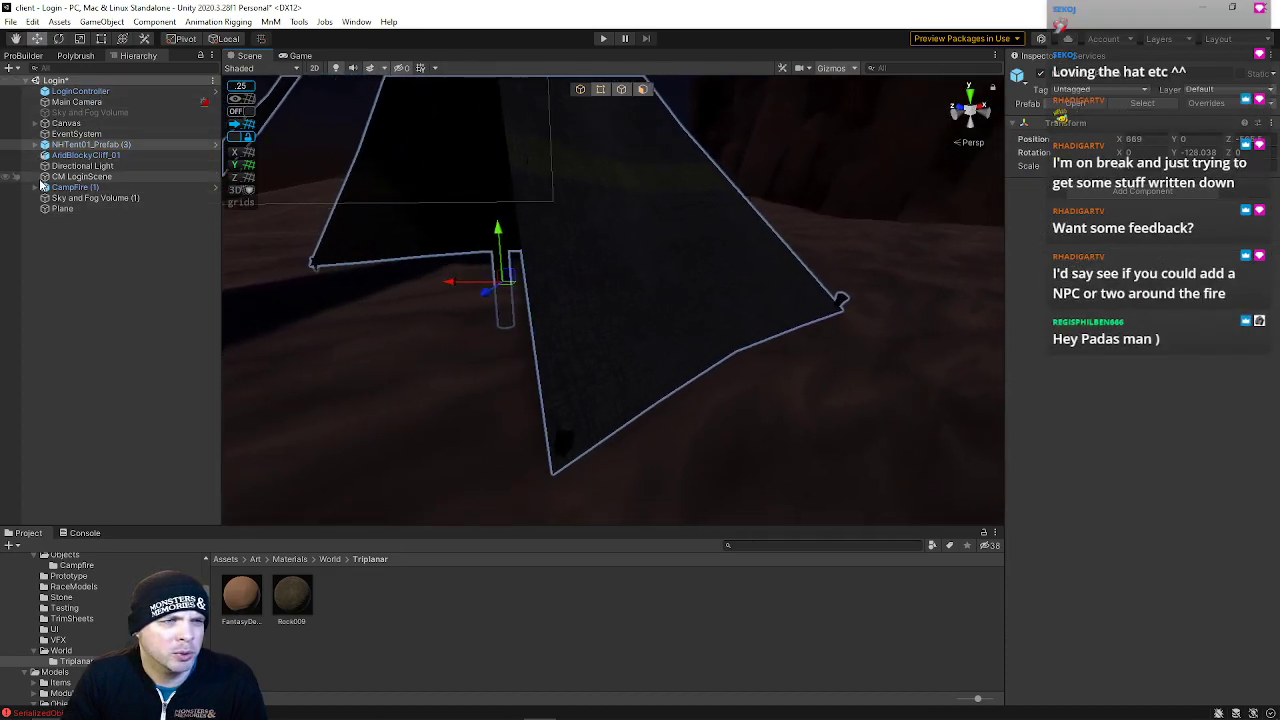
ProBuilderize the tent prefab with Import Smoothing on, including its children
click(22, 55)
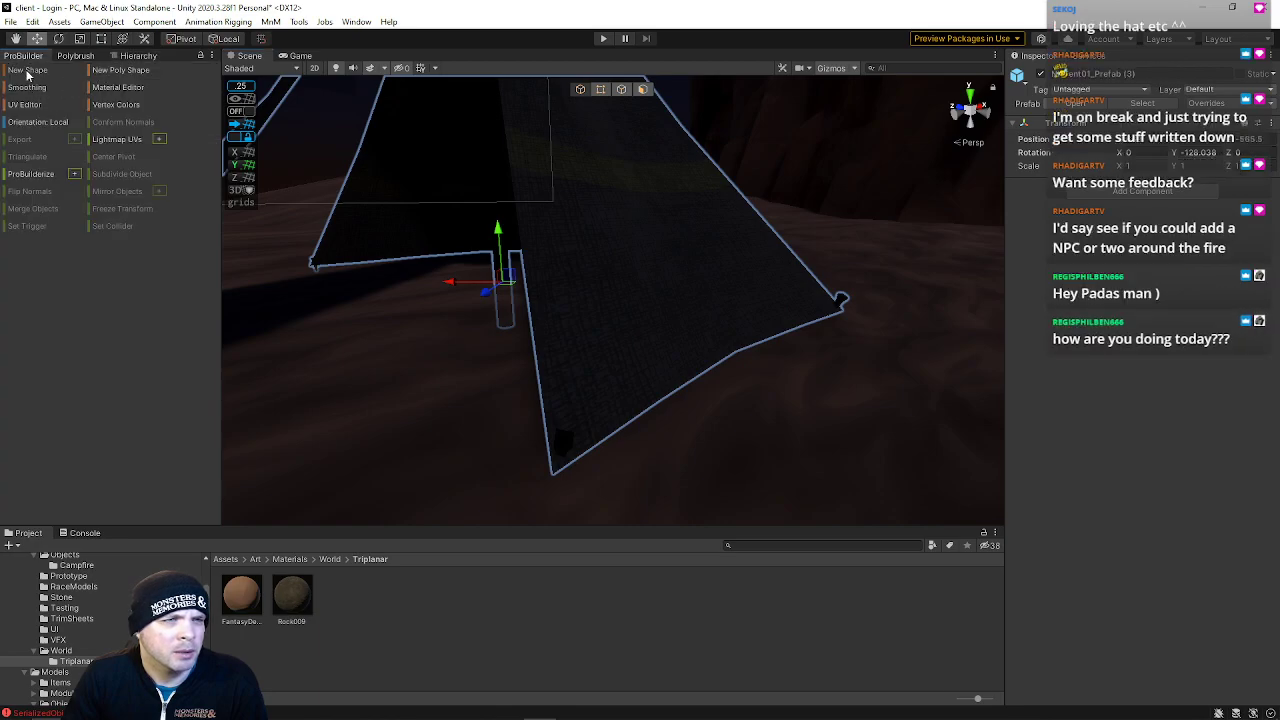
click(31, 175)
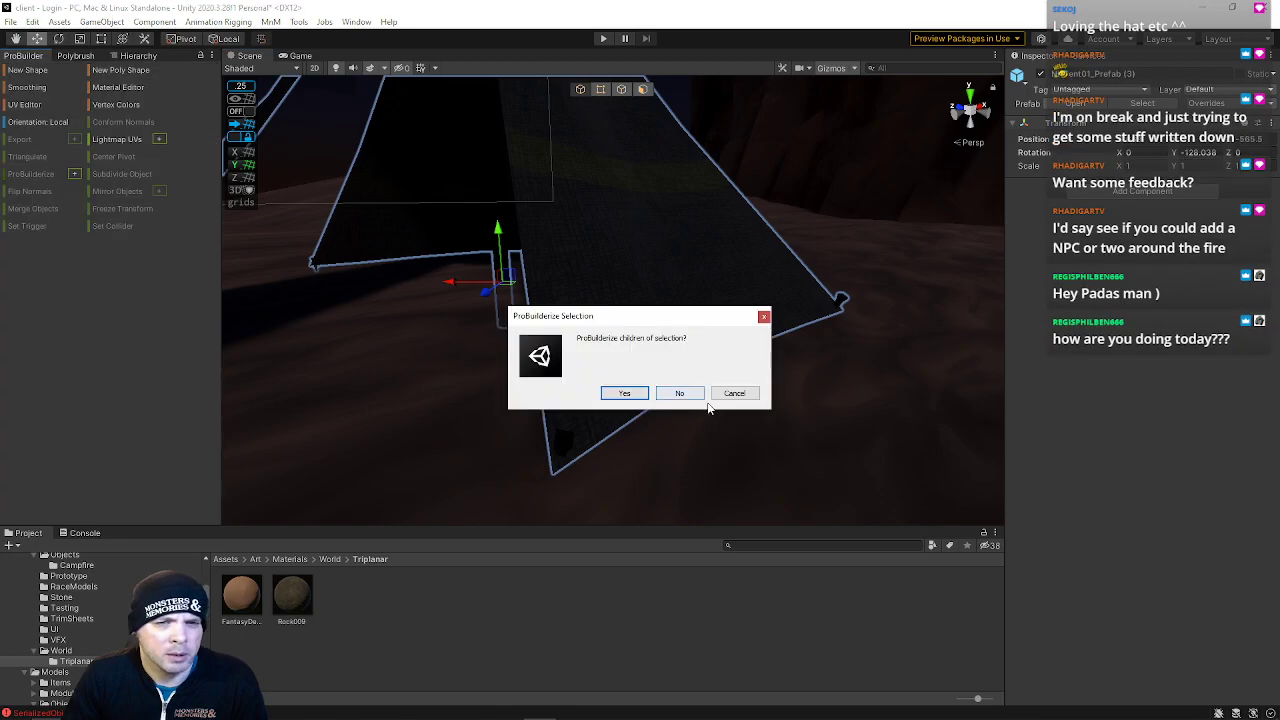
click(737, 394)
click(76, 175)
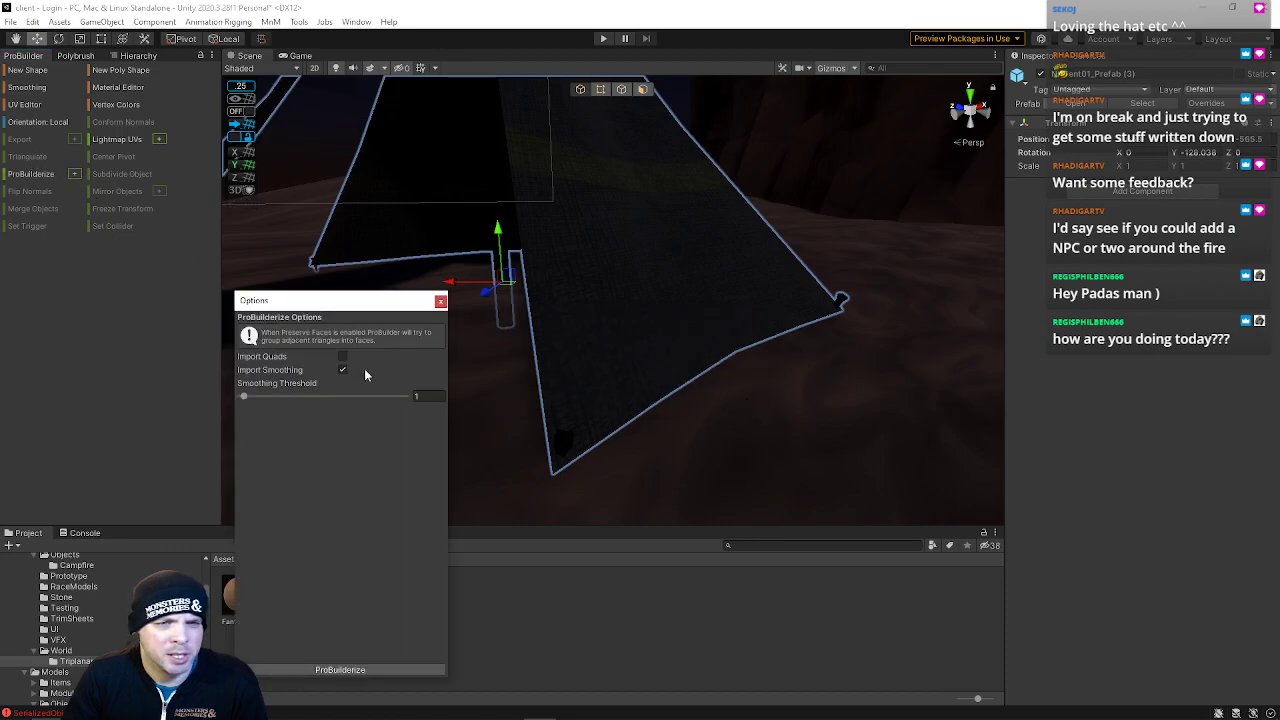
click(355, 672)
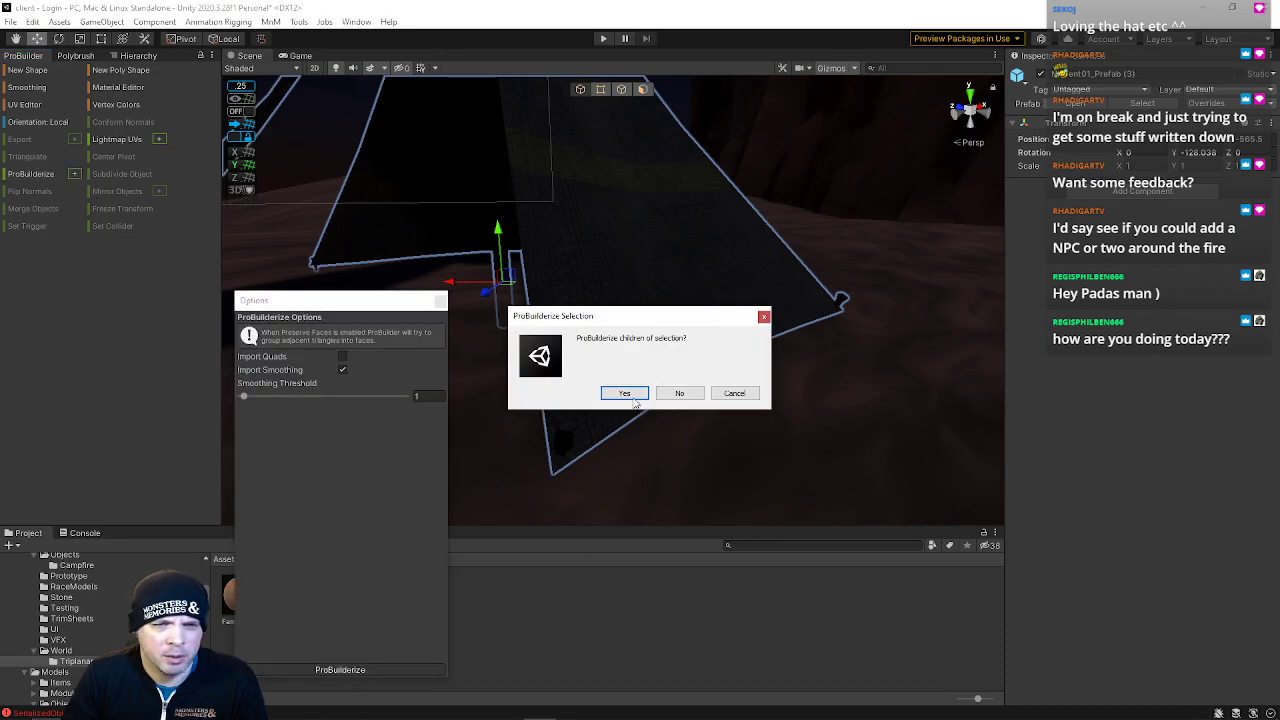
click(636, 399)
Enter vertex mode and lower the tent's selected bottom vertices slightly toward the ground
right_drag(686, 295, 598, 318)
click(446, 302)
mouse_move(447, 303)
right_down()
mouse_move(470, 313)
mouse_move(441, 296)
right_up()
click(598, 90)
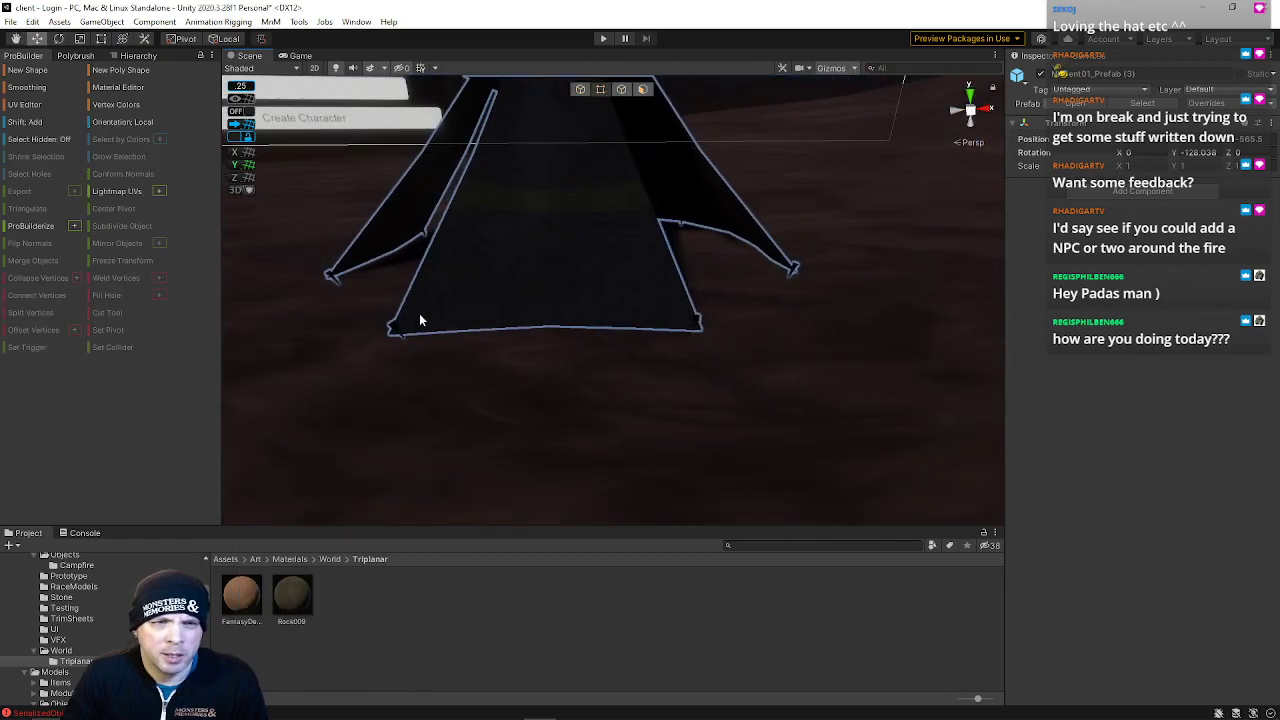
click(559, 253)
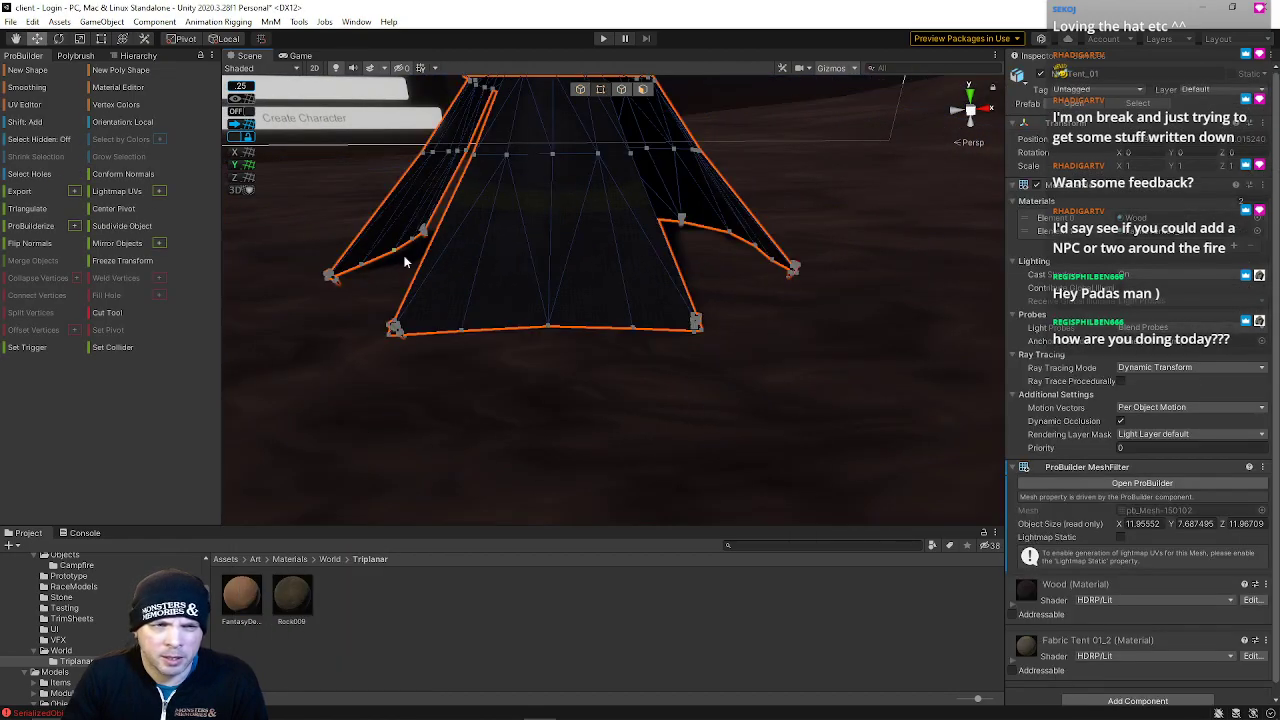
drag(392, 326, 737, 422)
right_drag(737, 422, 870, 338)
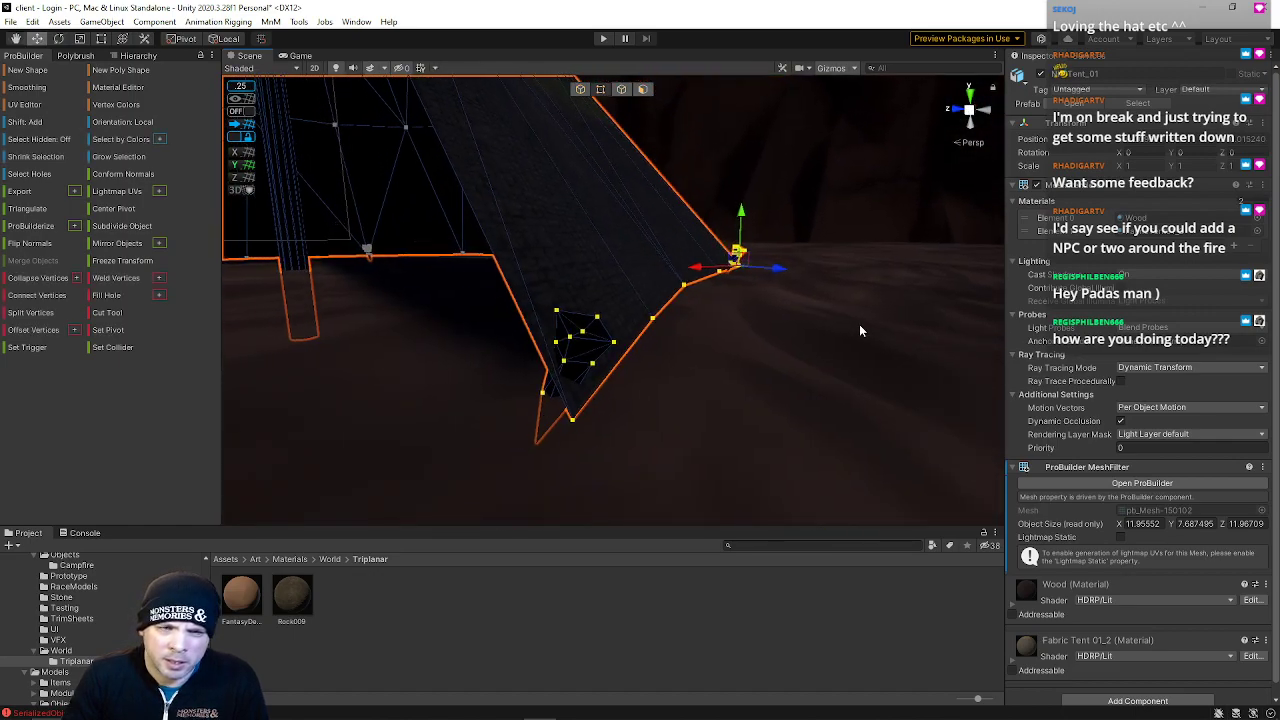
drag(741, 216, 741, 222)
right_drag(741, 222, 345, 282)
Drag the tent's corner vertices down so its edges meet the ground
drag(300, 214, 588, 526)
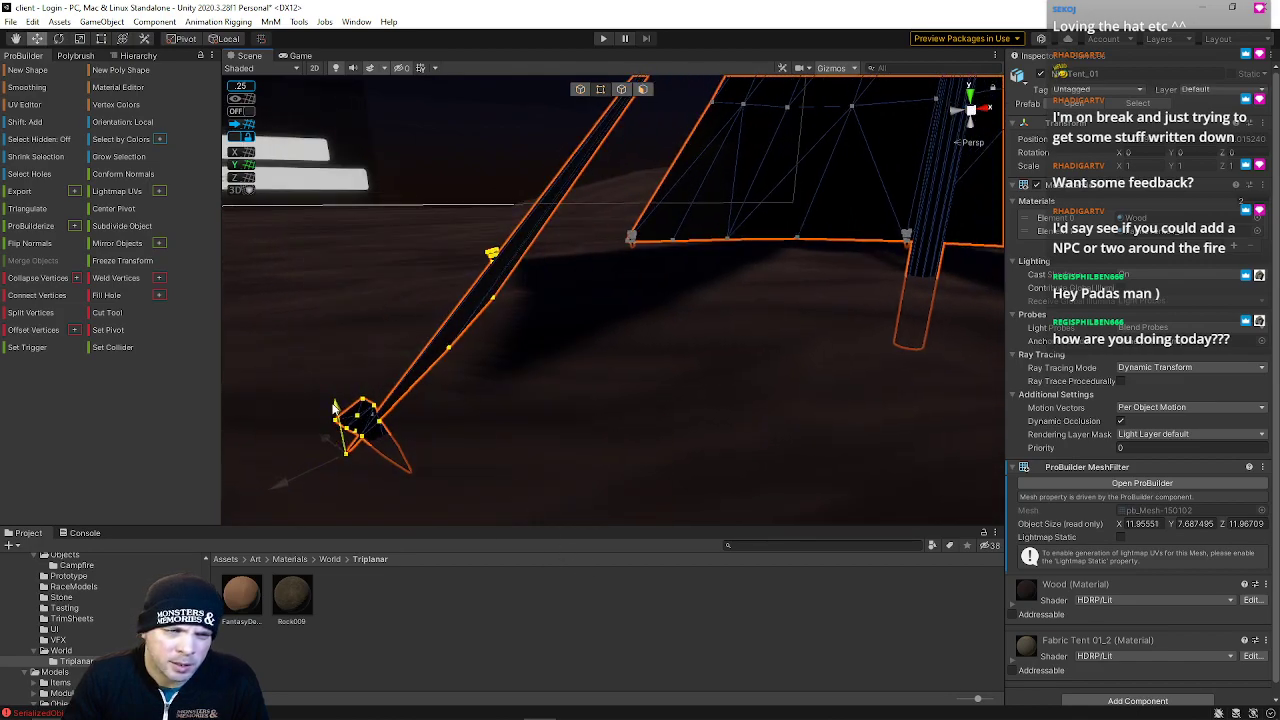
drag(333, 421, 318, 483)
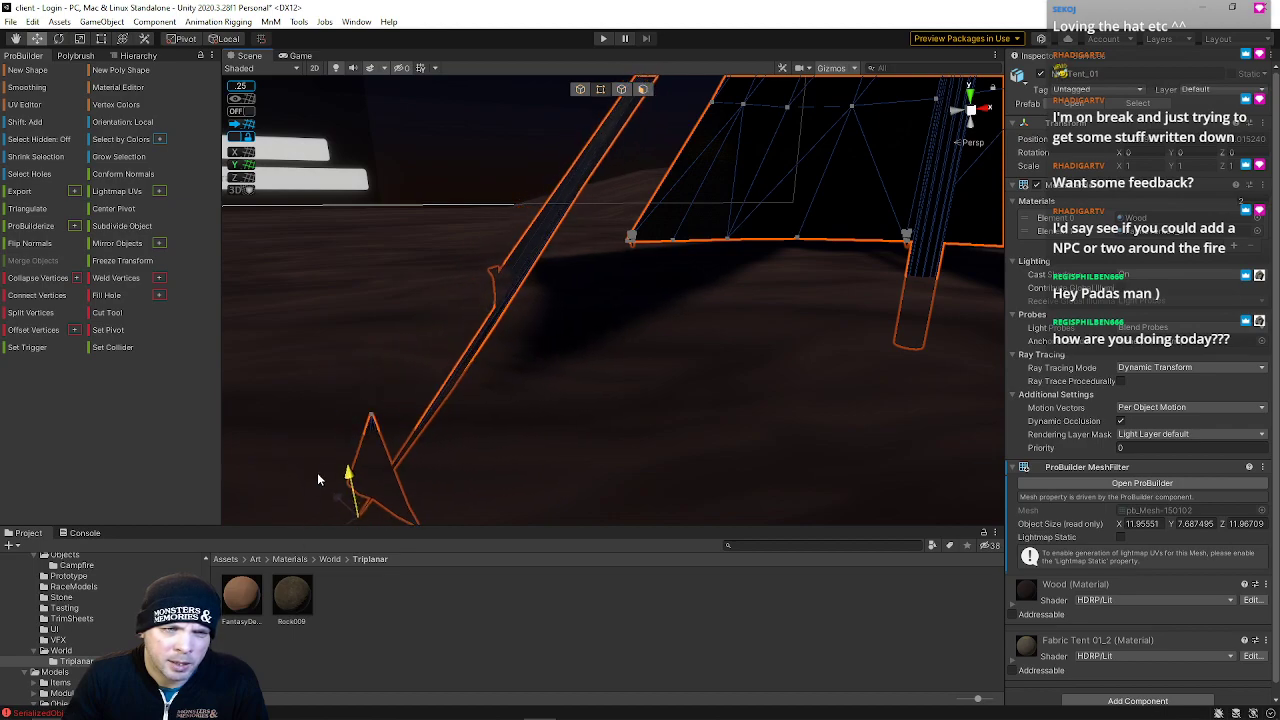
drag(326, 400, 397, 286)
drag(425, 228, 700, 553)
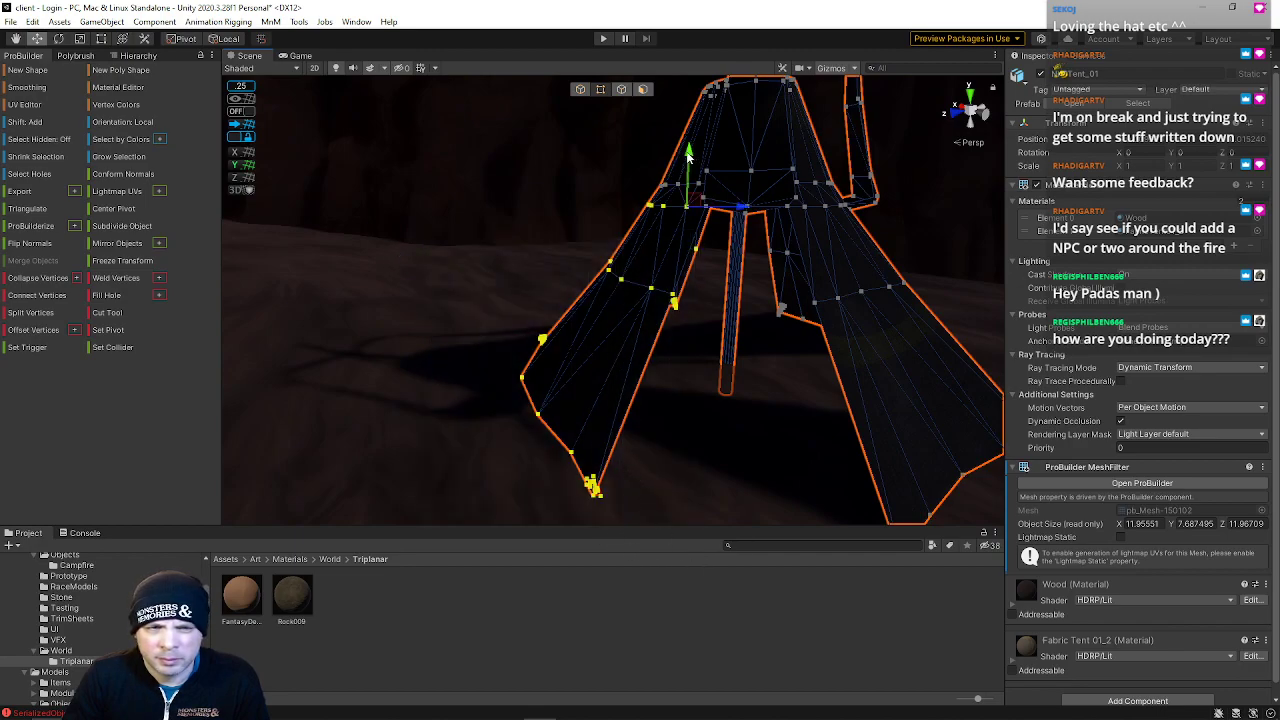
drag(688, 157, 687, 156)
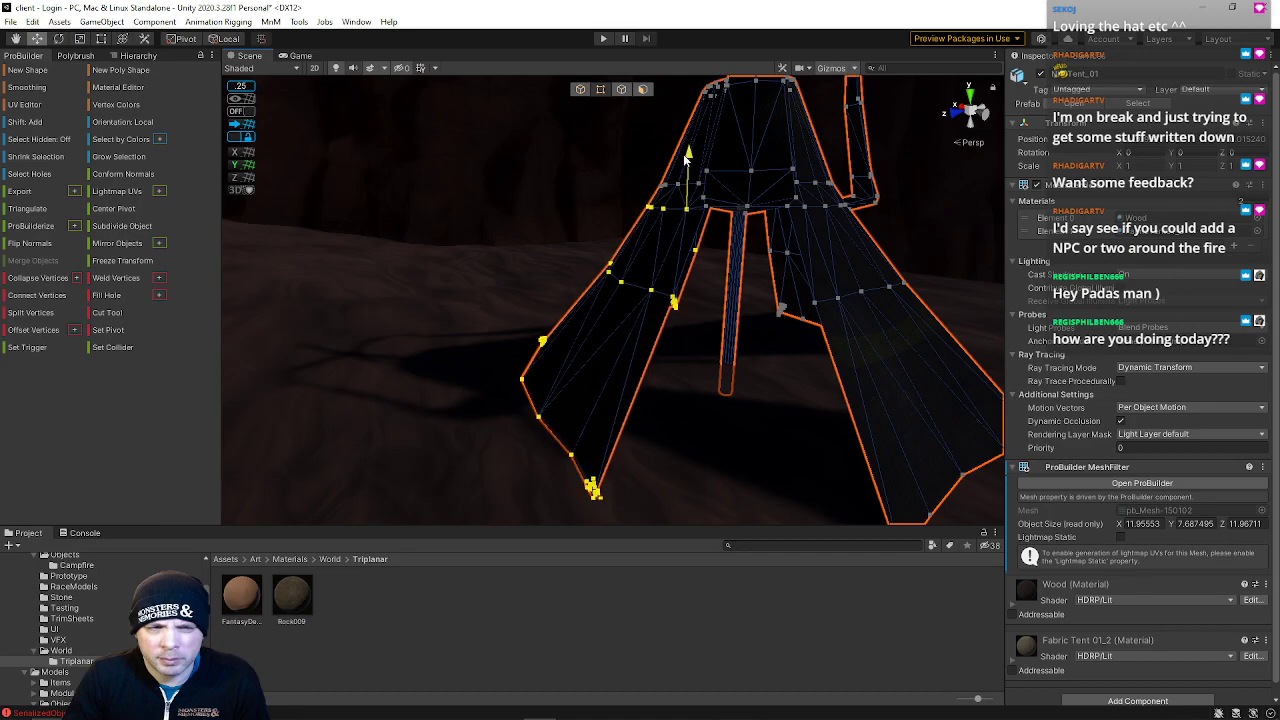
right_drag(578, 357, 871, 265)
click(752, 273)
right_drag(668, 300, 460, 362)
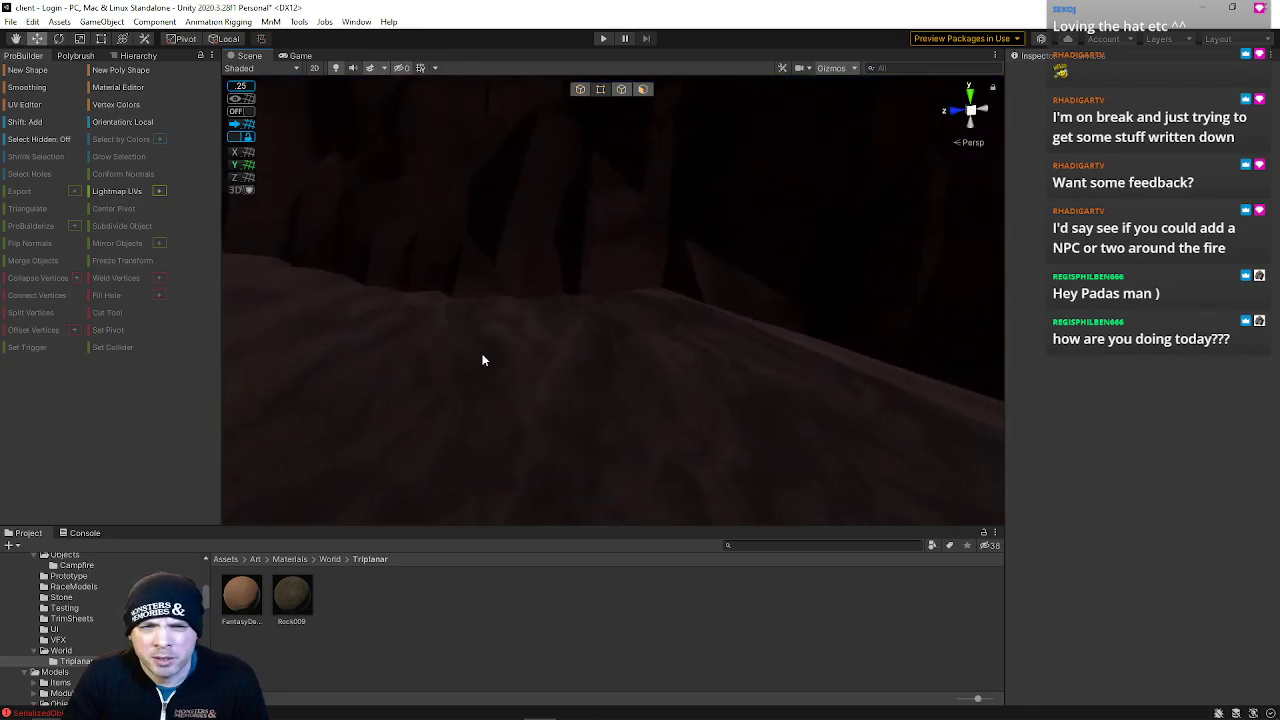
Select ground plane vertices near the tent and collapse them together
click(630, 270)
right_drag(717, 328, 632, 323)
click(602, 338)
right_drag(585, 376, 560, 347)
drag(573, 344, 584, 345)
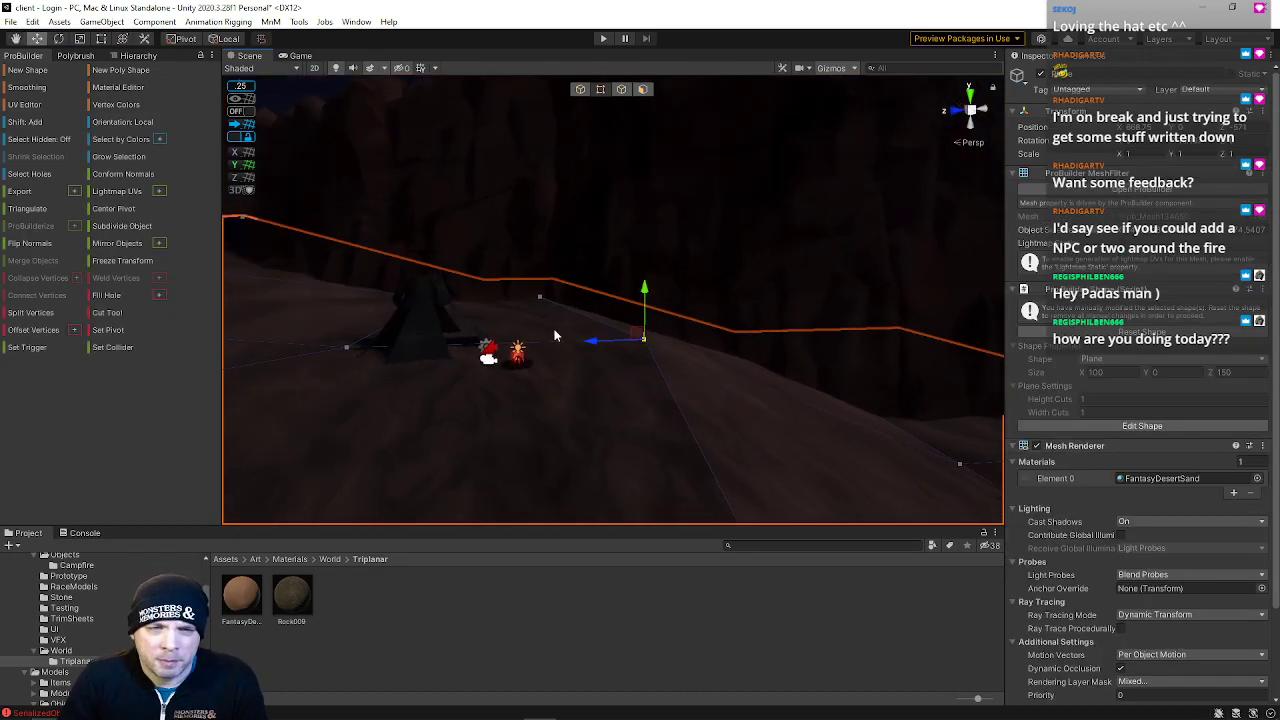
right_drag(538, 318, 523, 392)
key(w)
drag(551, 316, 615, 397)
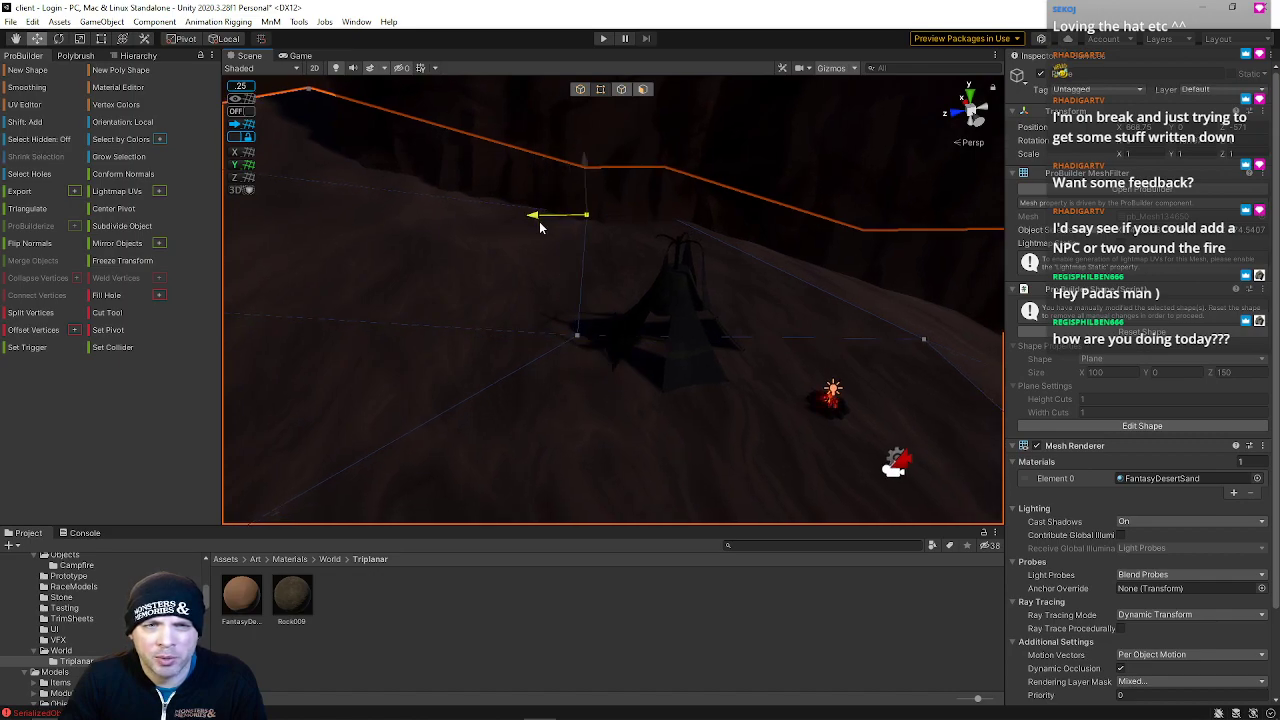
shift+click(672, 211)
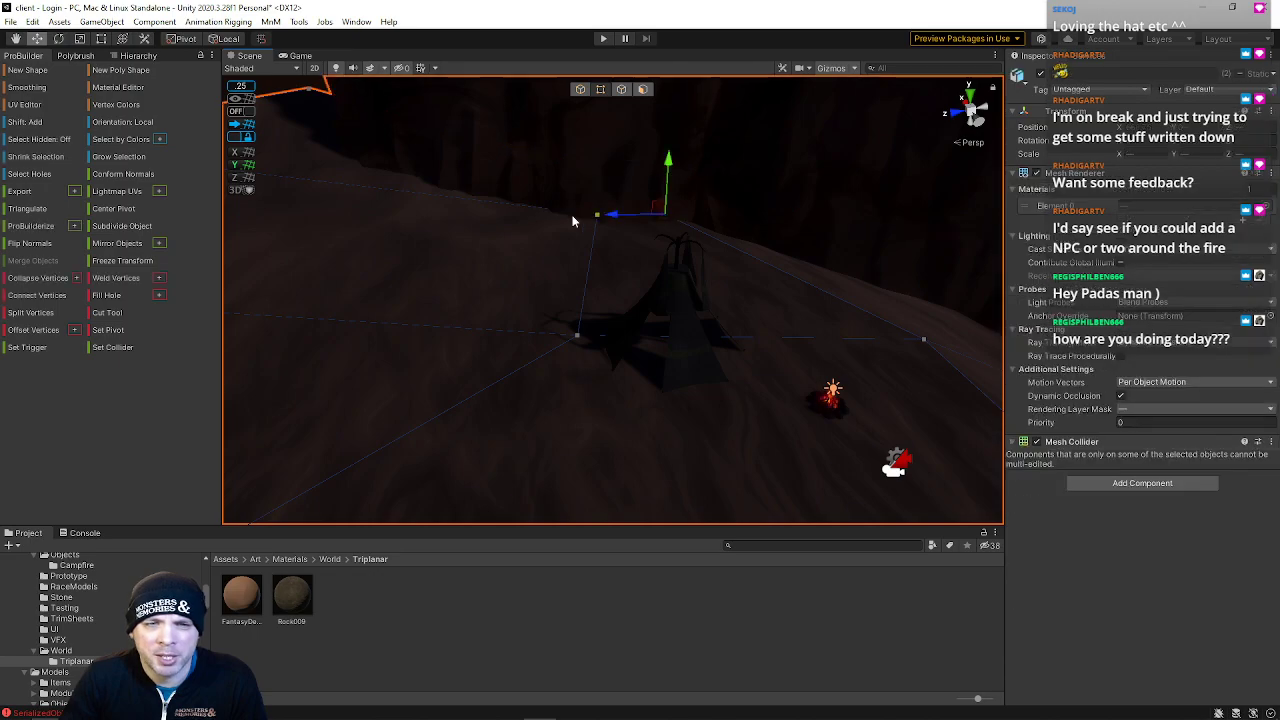
drag(564, 205, 716, 237)
right_drag(716, 237, 712, 239)
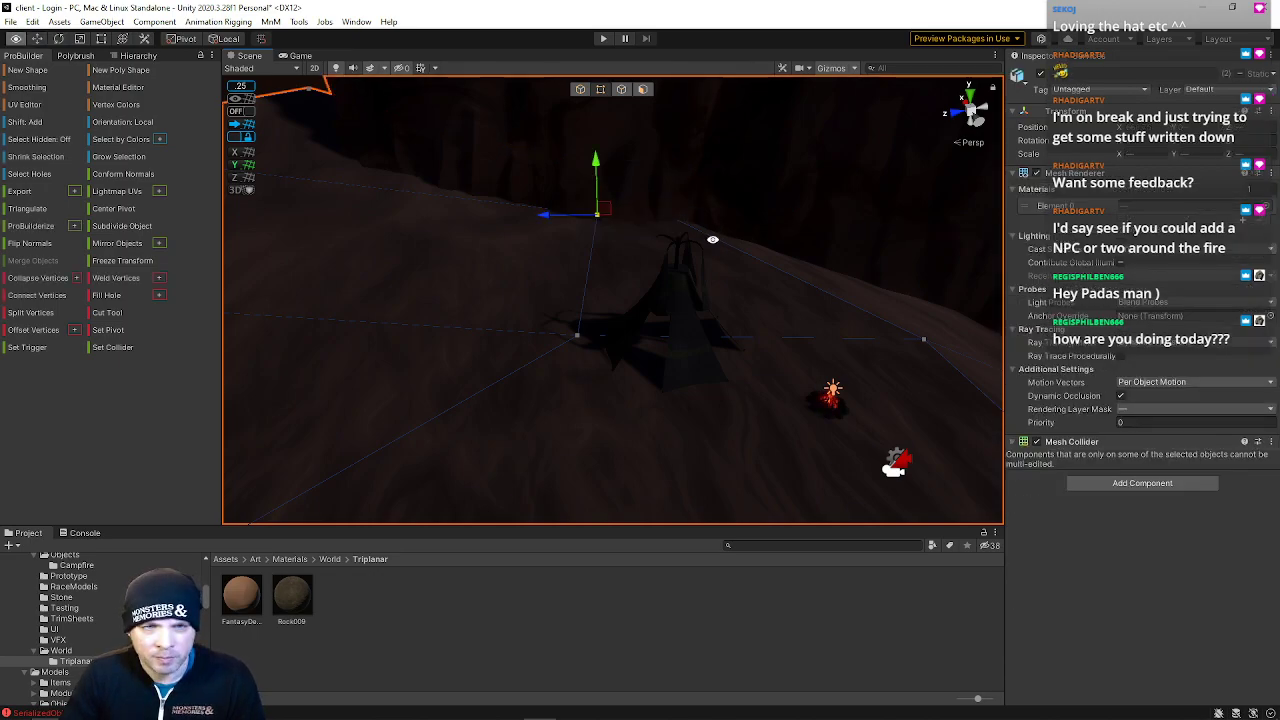
key(alt+c)
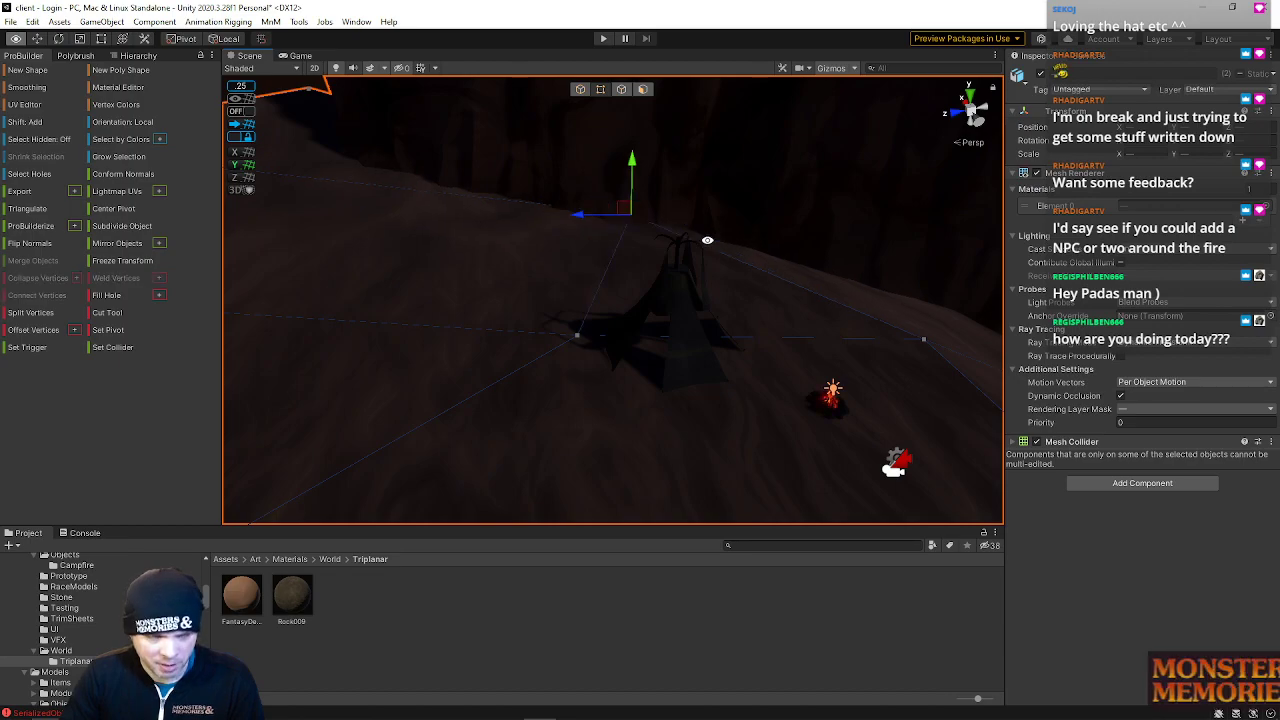
Select a ground plane vertex behind the tent and raise it
drag(577, 217, 578, 218)
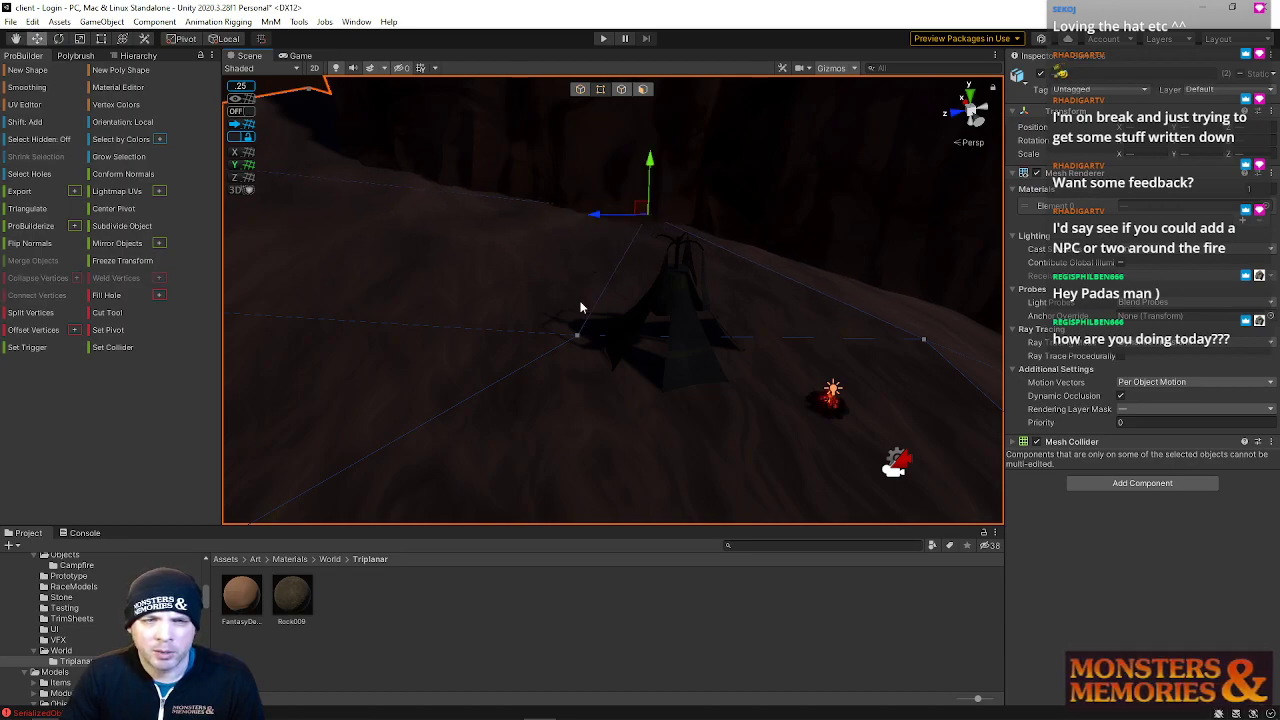
click(557, 336)
right_drag(520, 347, 624, 242)
key(s)
key(d)
key(w)
key(d)
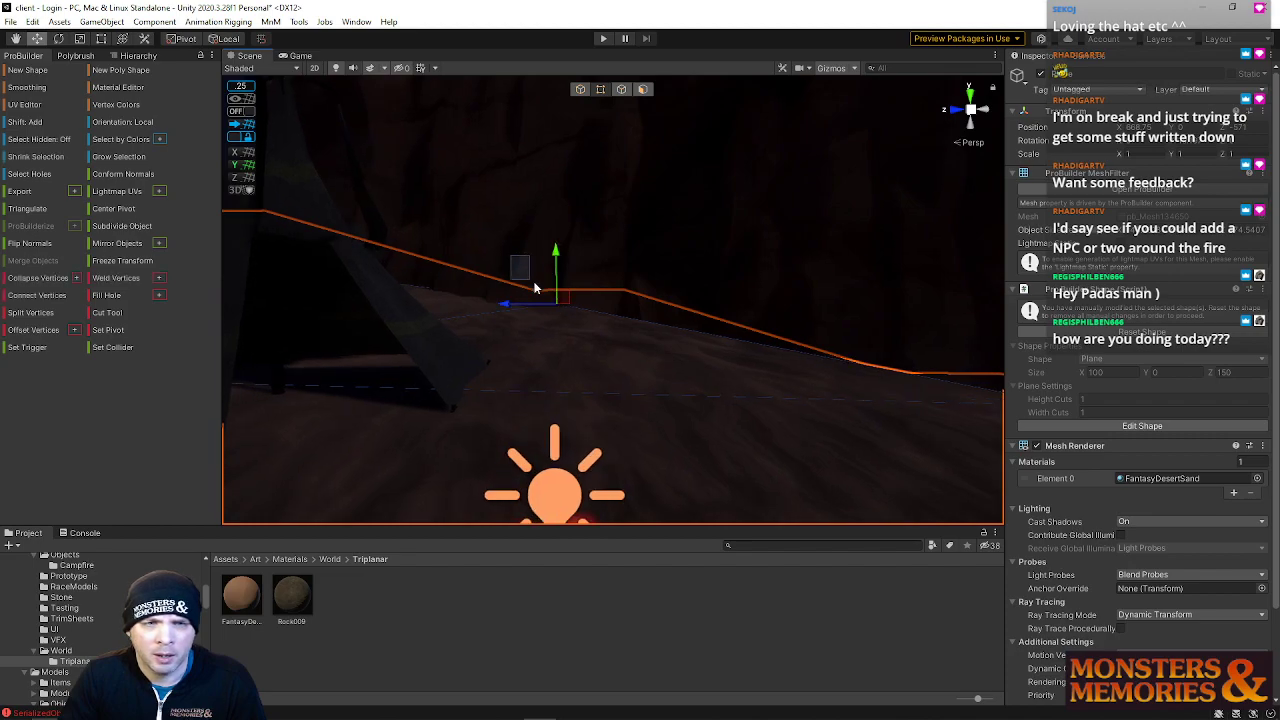
drag(535, 258, 532, 215)
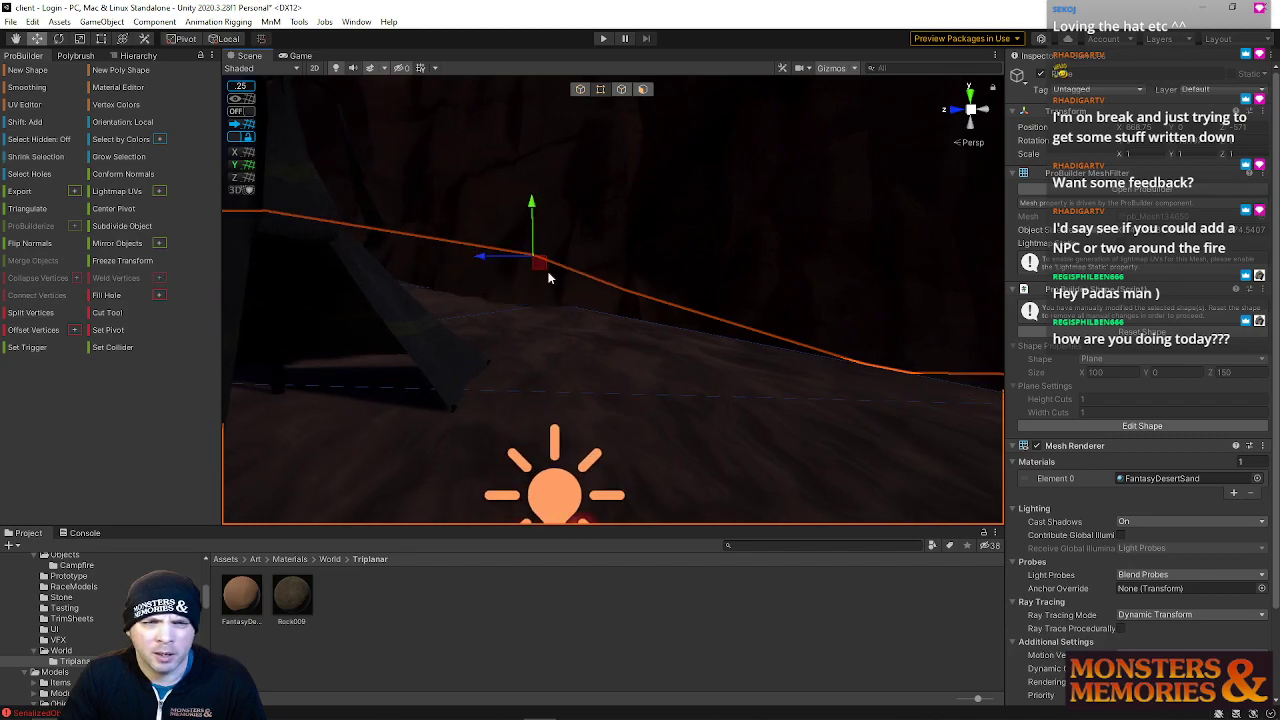
Orbit around the campfire and tent to review the reshaped ground
click(558, 301)
key(s)
right_drag(558, 314, 739, 311)
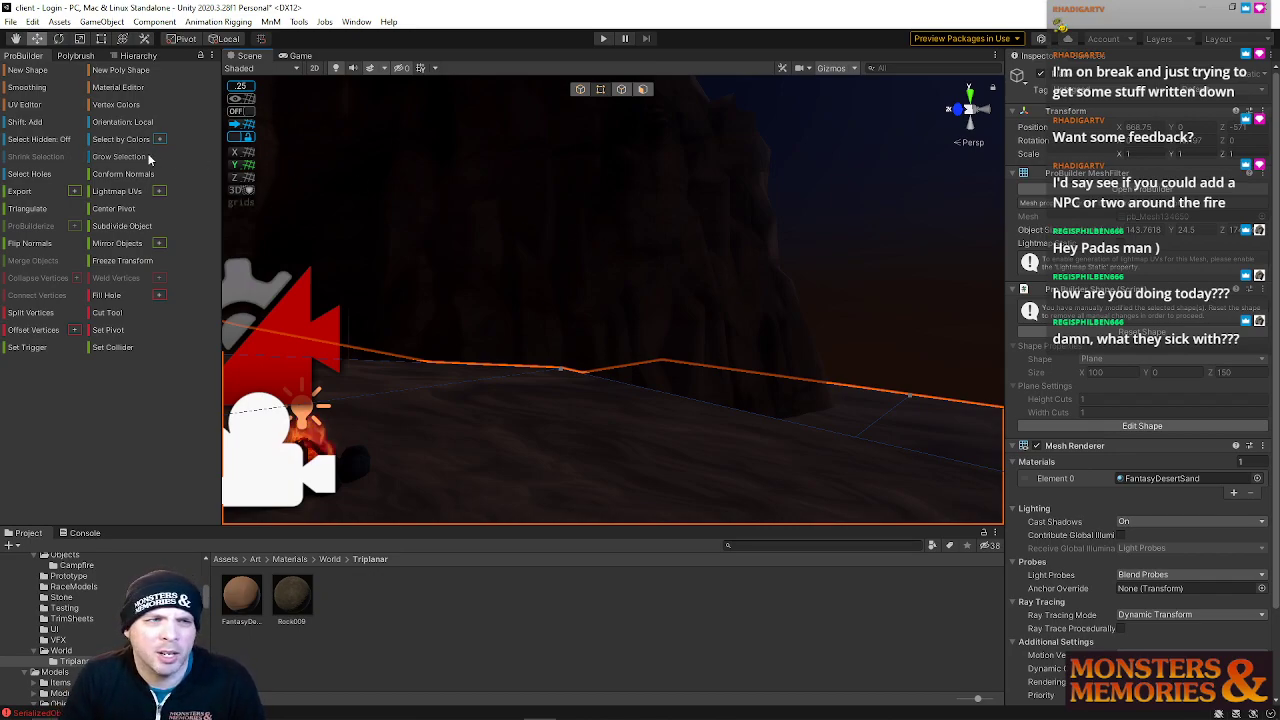
right_drag(716, 265, 529, 300)
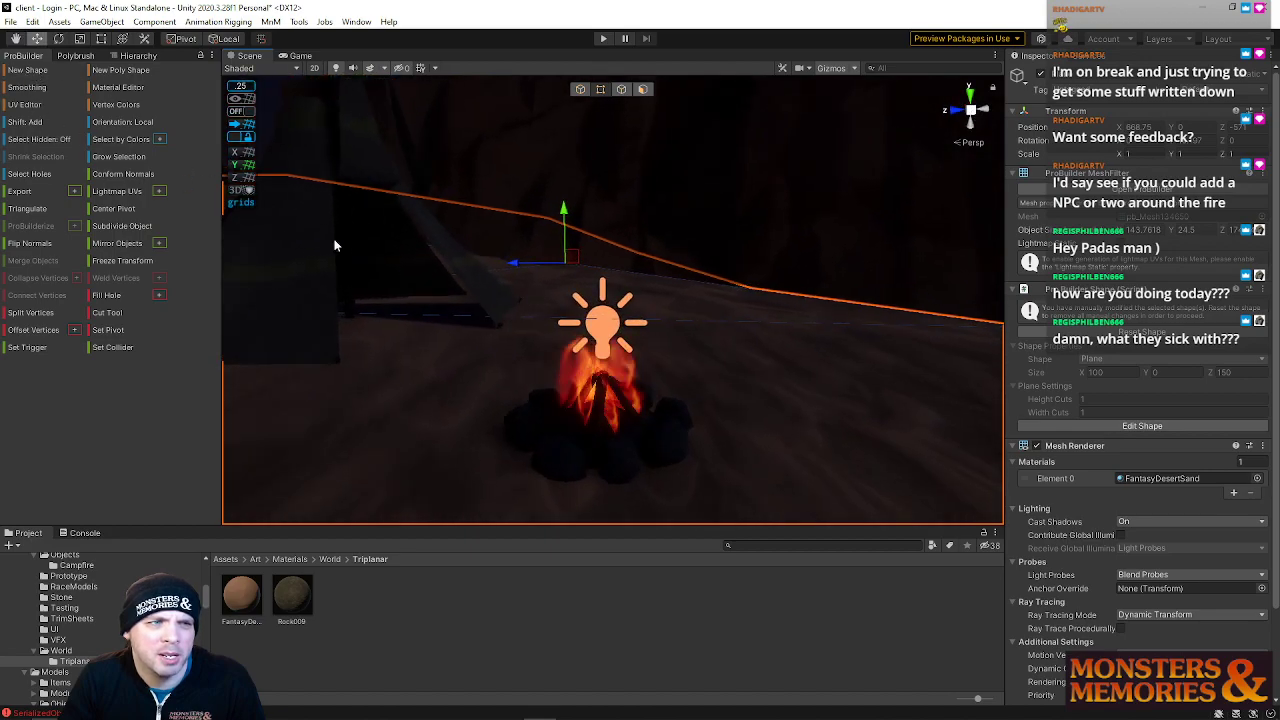
click(594, 459)
right_drag(586, 451, 755, 323)
right_drag(676, 311, 531, 340)
key(a)
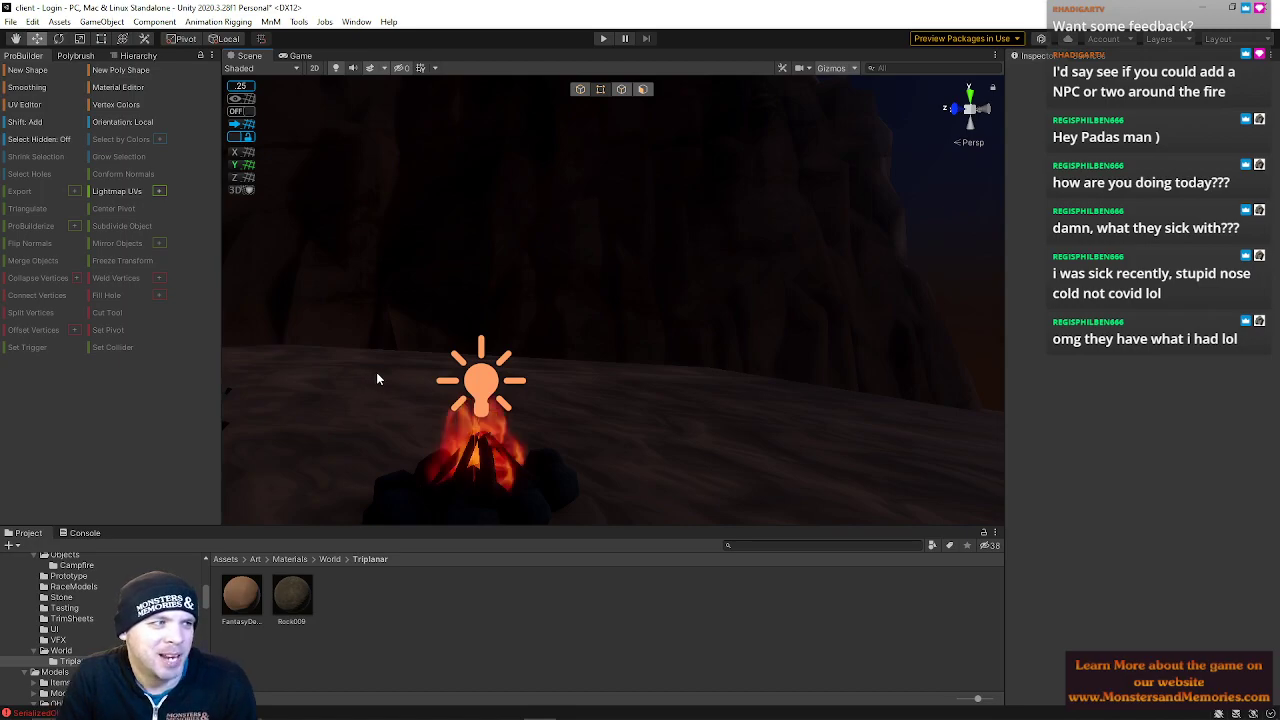
right_drag(331, 335, 553, 373)
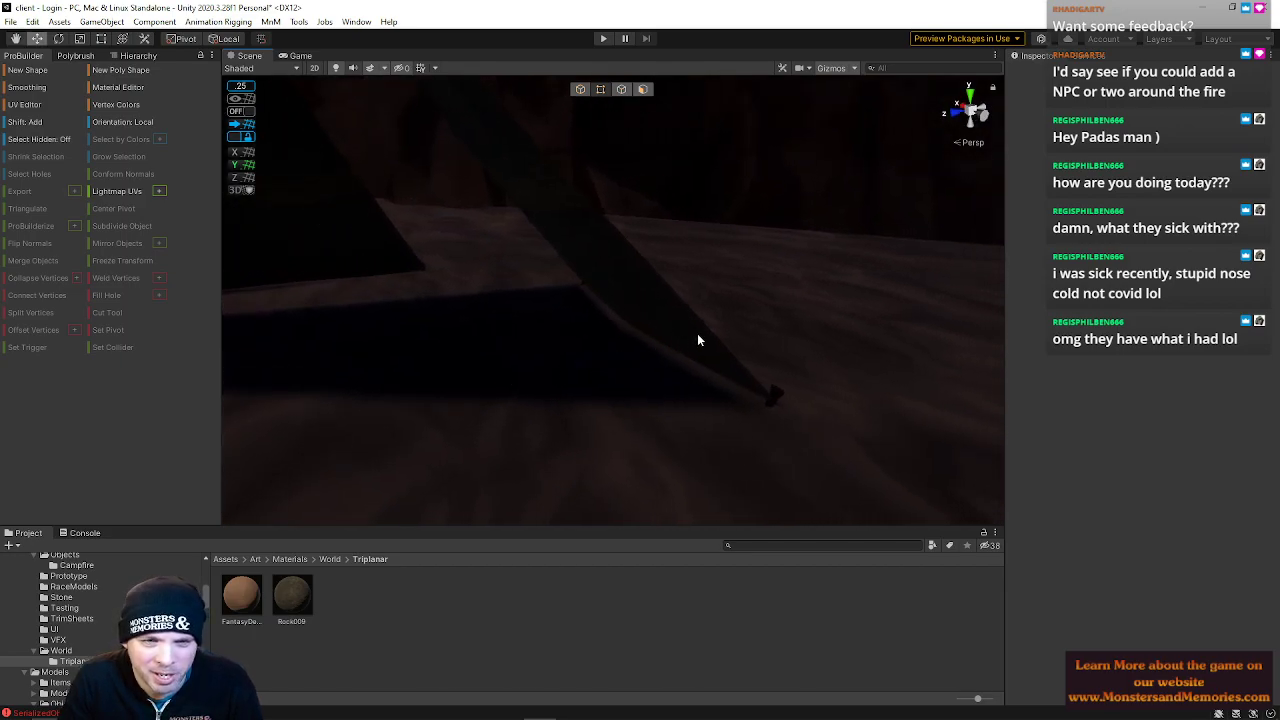
right_drag(794, 333, 501, 220)
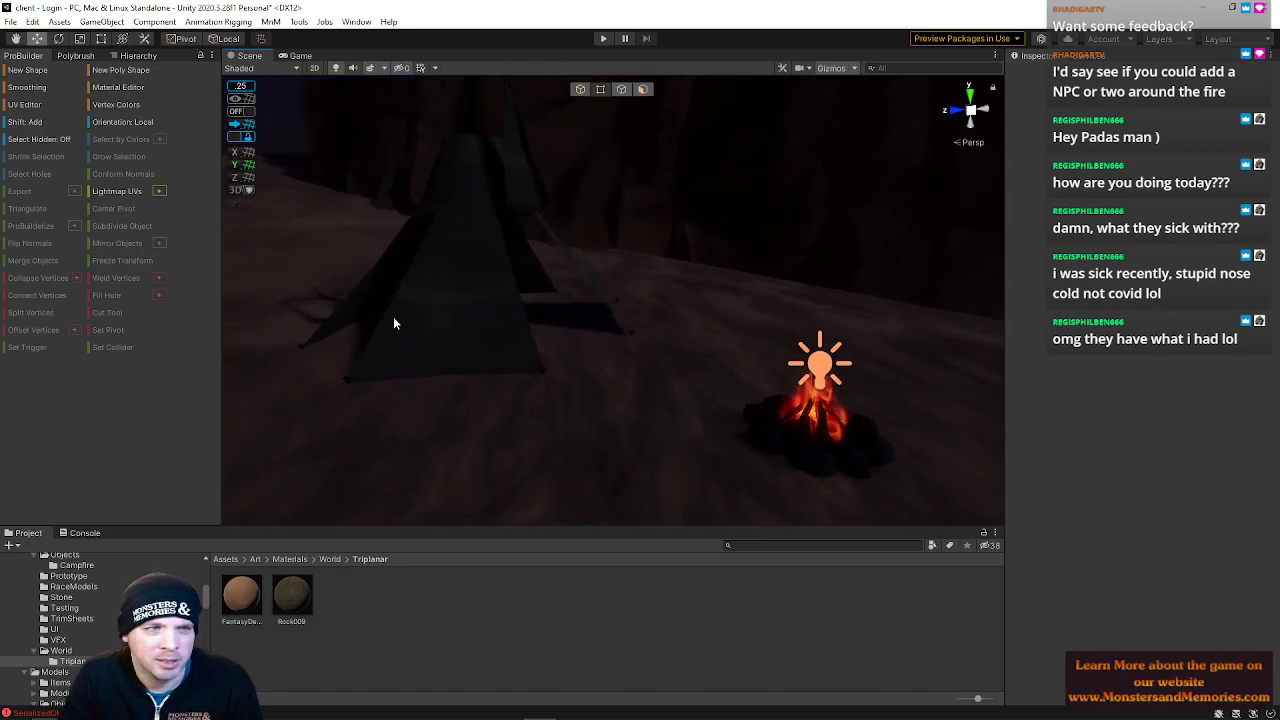
Check the Main Camera preview, return to object mode, and search the project assets for crate
click(138, 55)
click(76, 102)
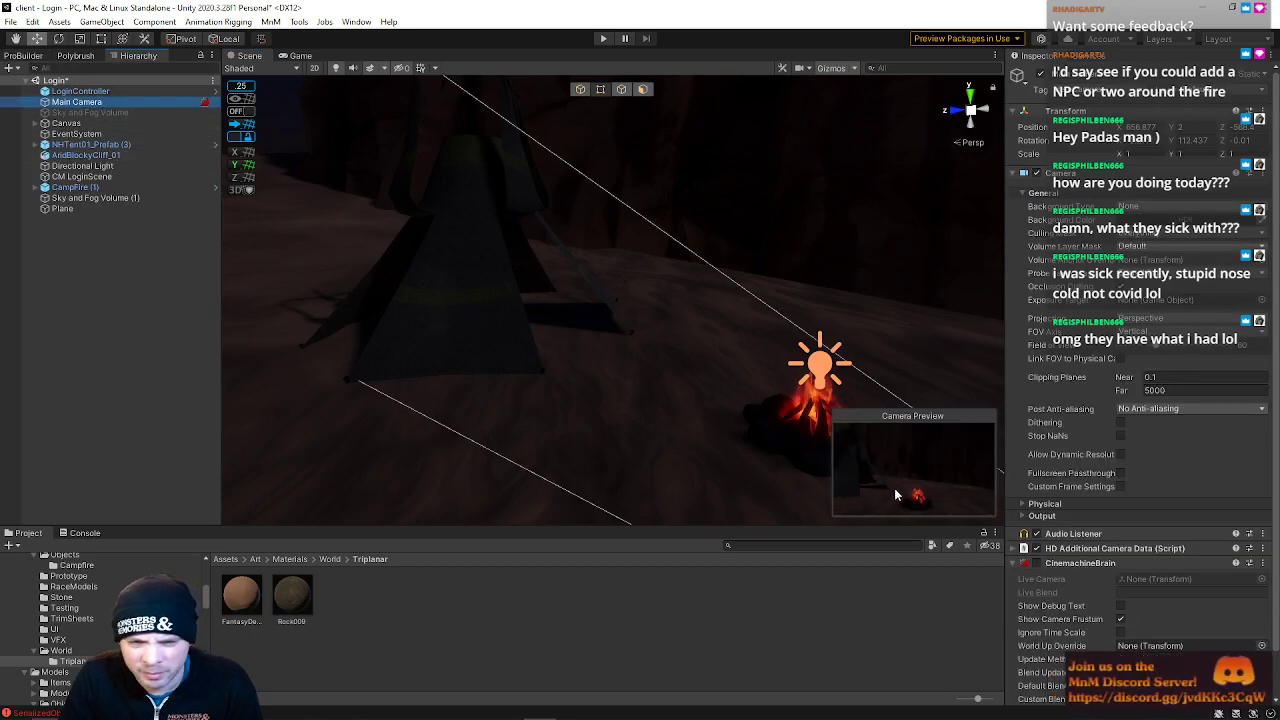
click(462, 270)
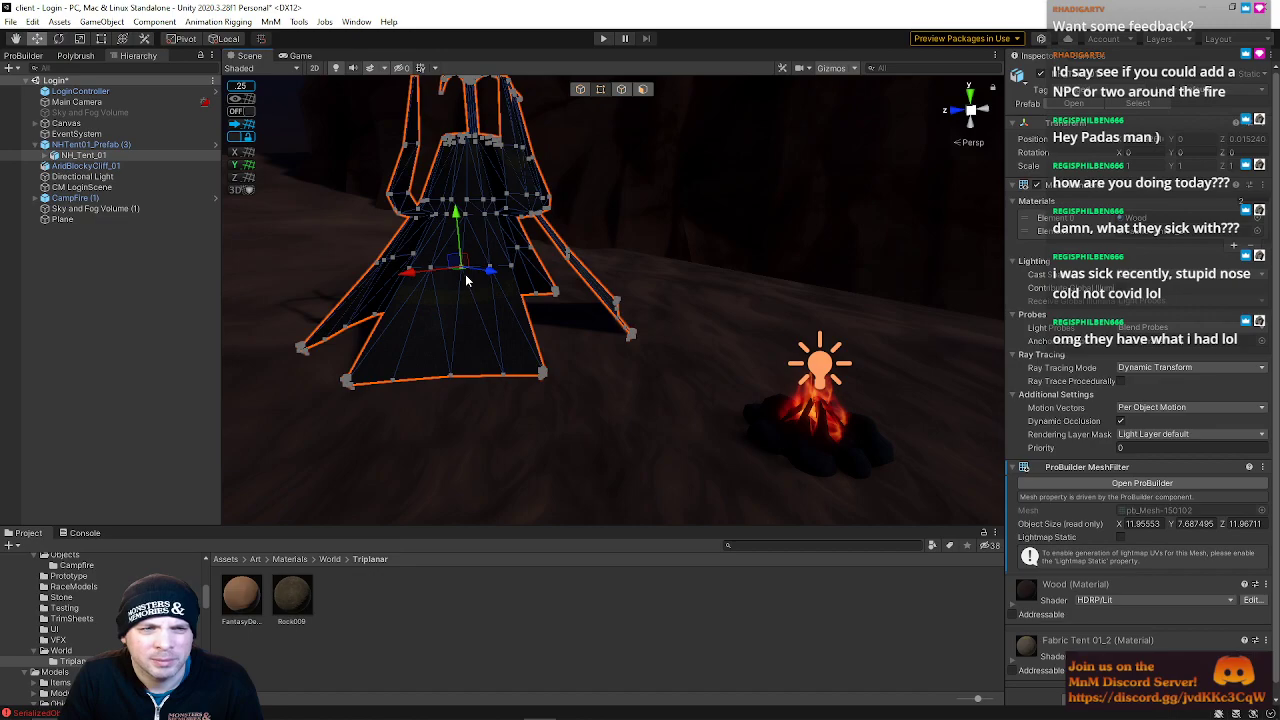
drag(491, 276, 487, 273)
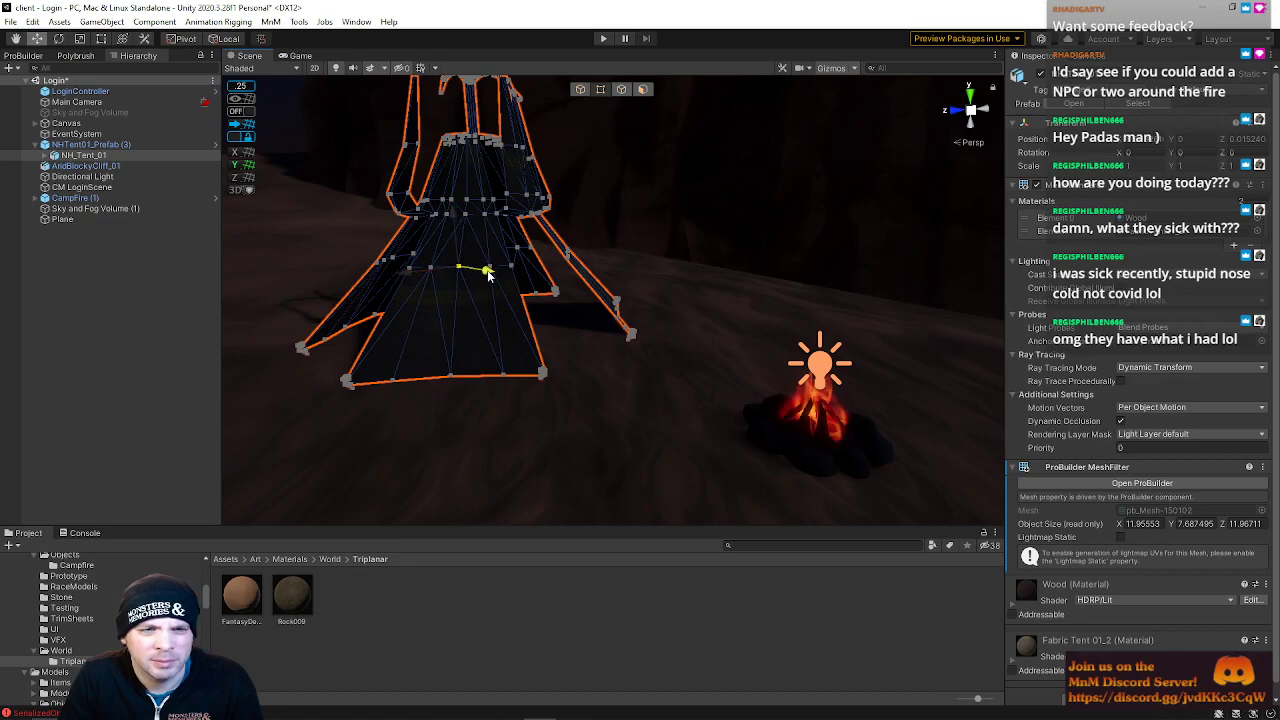
click(586, 91)
drag(517, 330, 404, 343)
right_drag(532, 329, 588, 310)
click(600, 300)
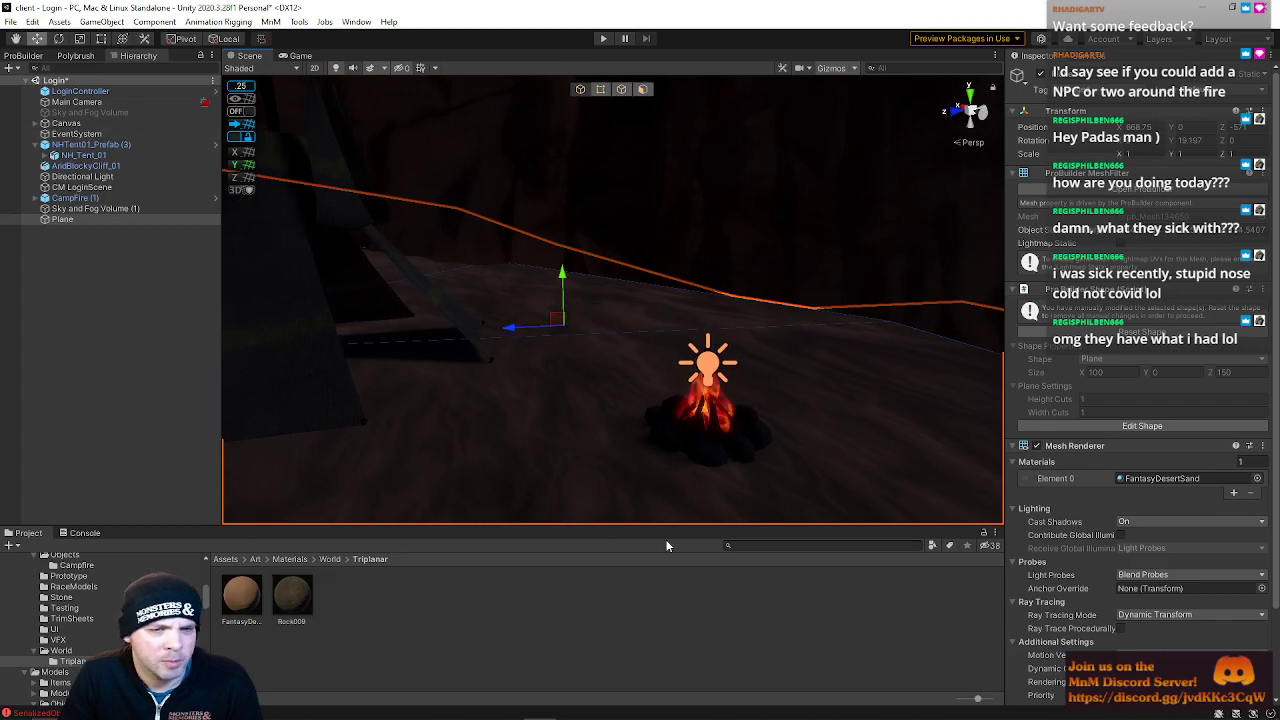
click(744, 543)
text(crate)
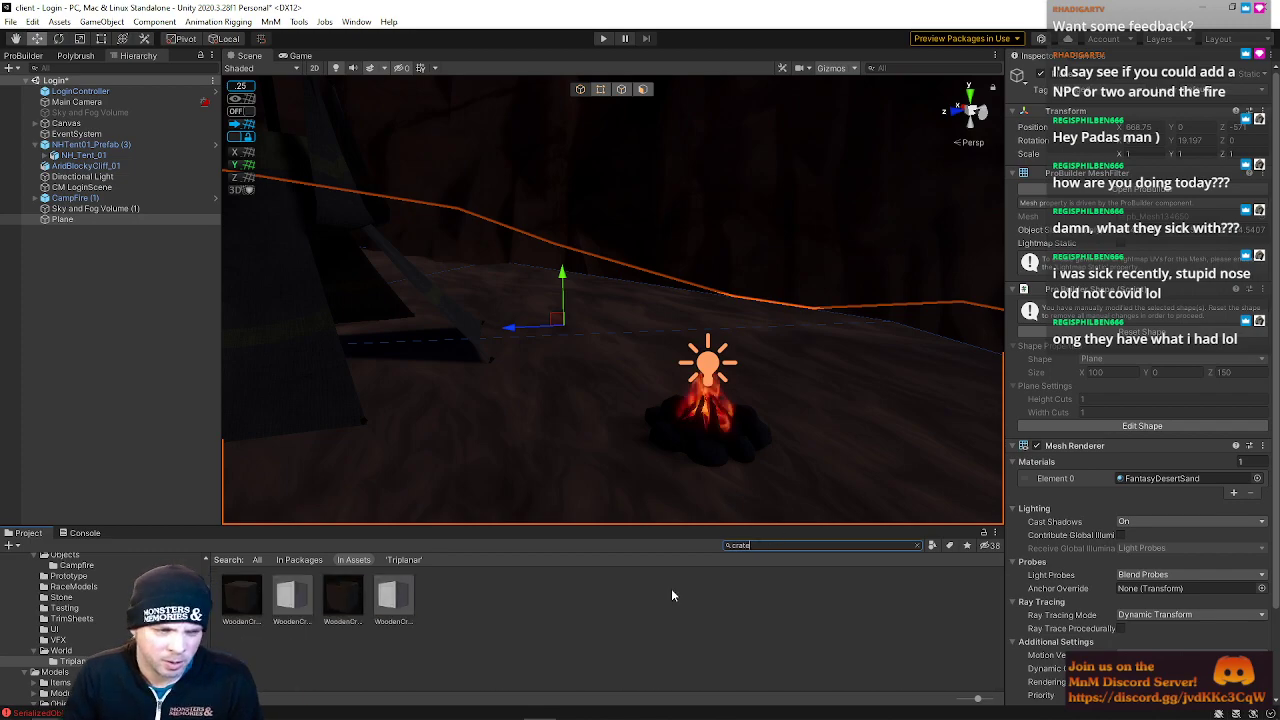
Place a WoodenCrate01 from the project assets into the scene beside the tent and focus on it
drag(238, 614, 570, 360)
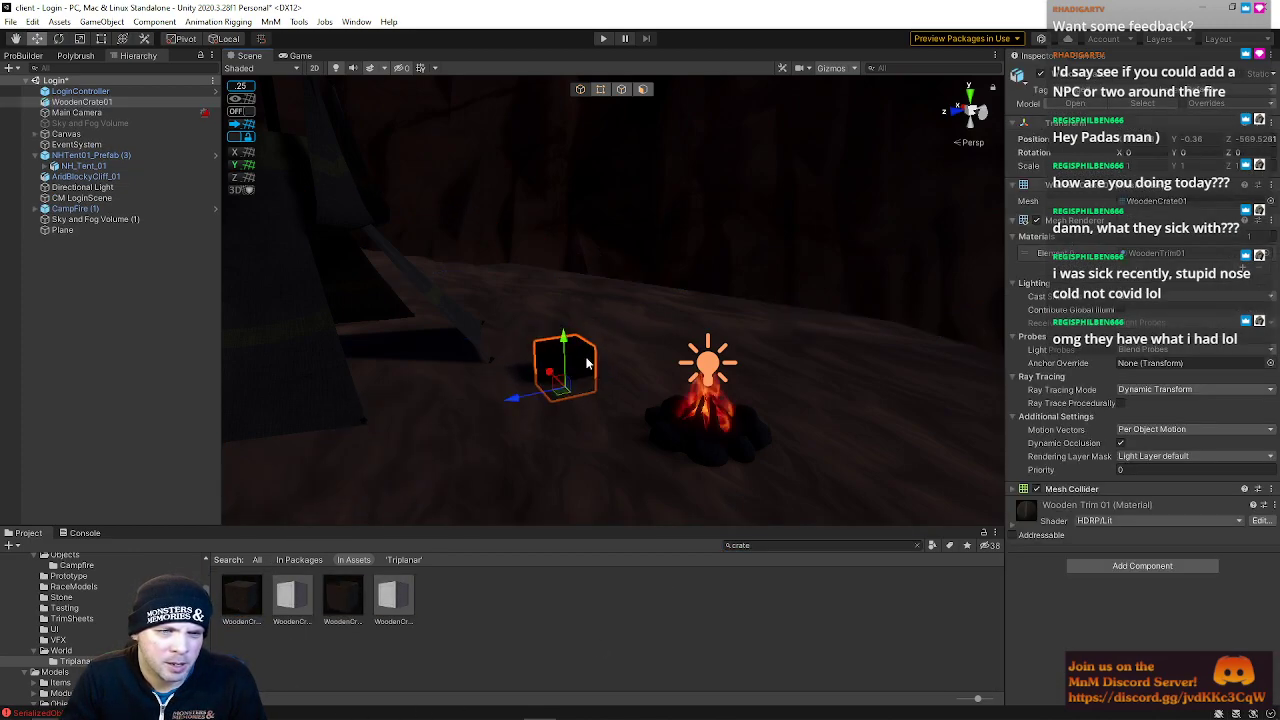
right_drag(545, 365, 489, 305)
key(f)
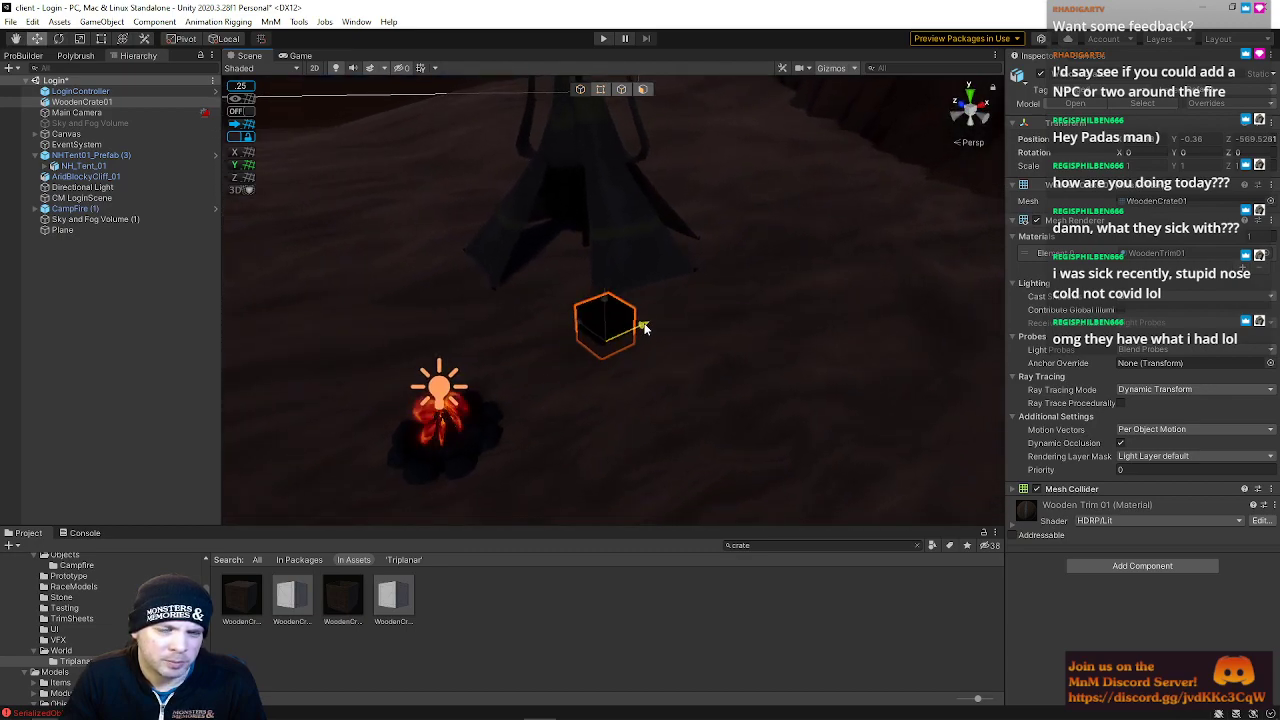
Move the wooden crate to sit just behind the campfire, between the fire and the tent
click(440, 415)
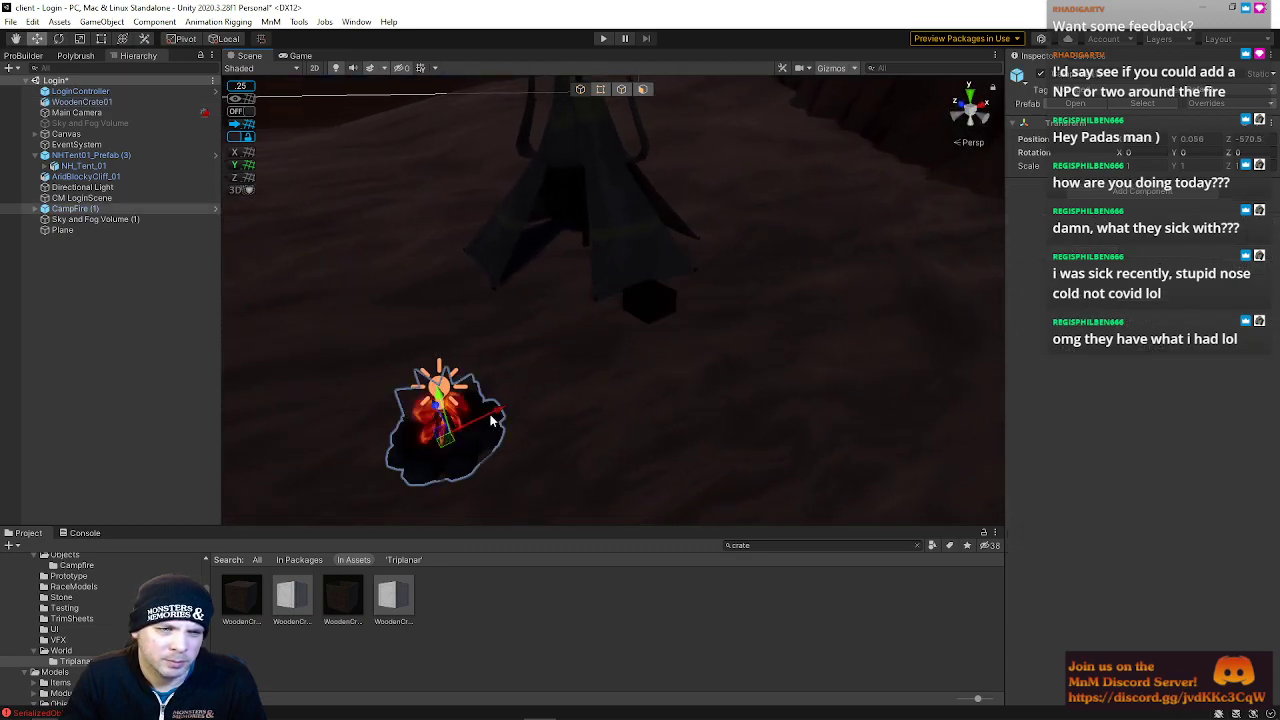
key(f)
alt+drag(388, 437, 714, 399)
right_drag(714, 399, 711, 399)
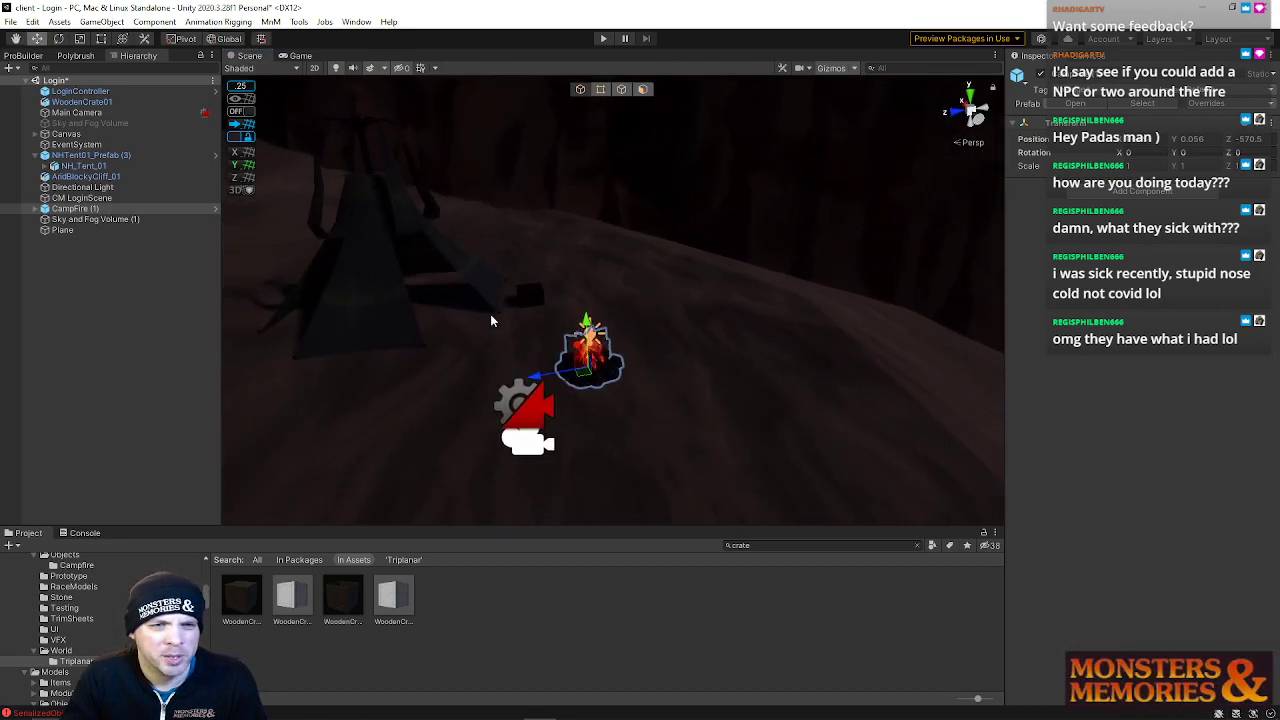
key(w)
right_drag(562, 298, 584, 338)
drag(600, 357, 672, 338)
click(517, 278)
drag(471, 300, 569, 289)
drag(611, 226, 622, 283)
right_drag(571, 380, 490, 342)
key(s)
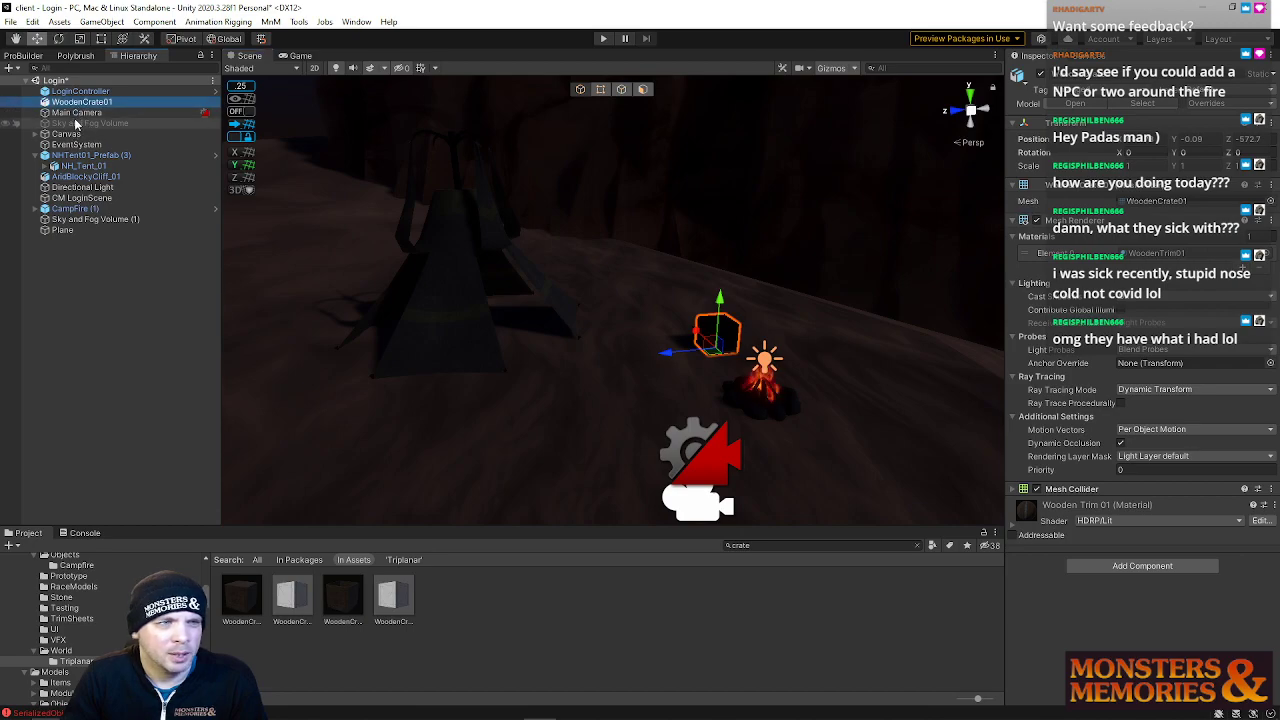
Select the Main Camera and review its frustum and camera preview framing around the campfire
click(75, 112)
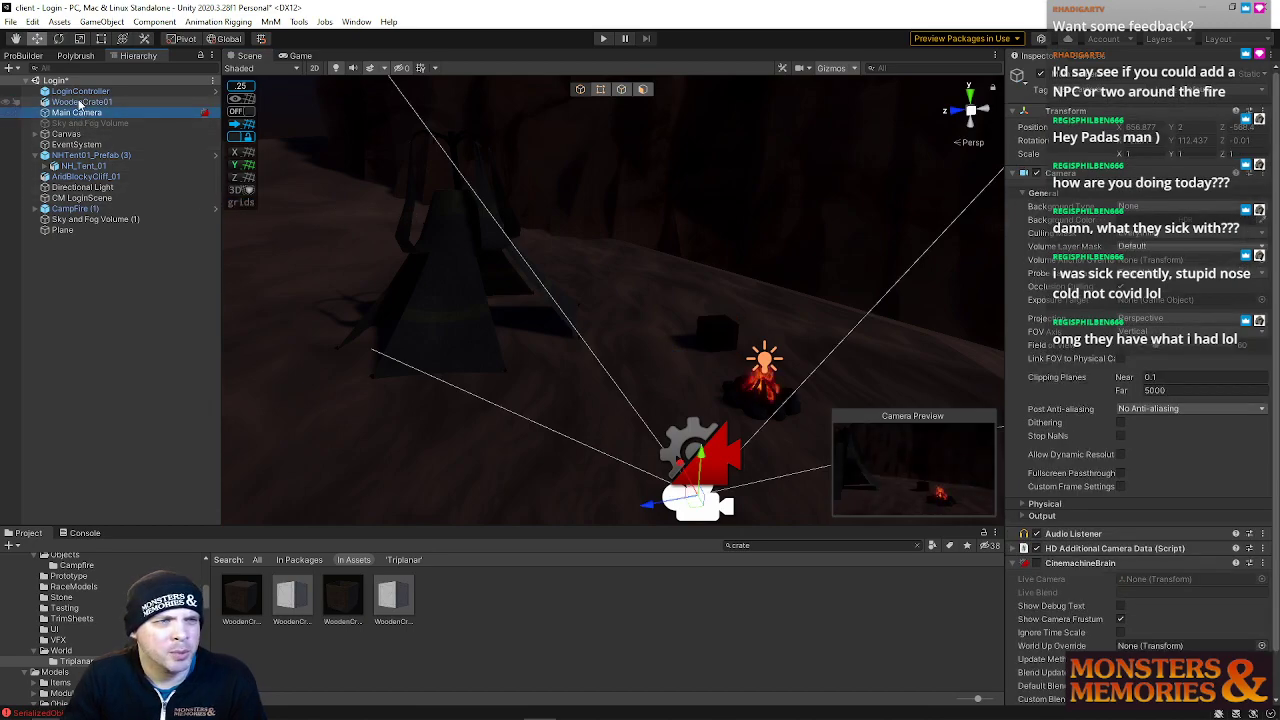
right_click(86, 116)
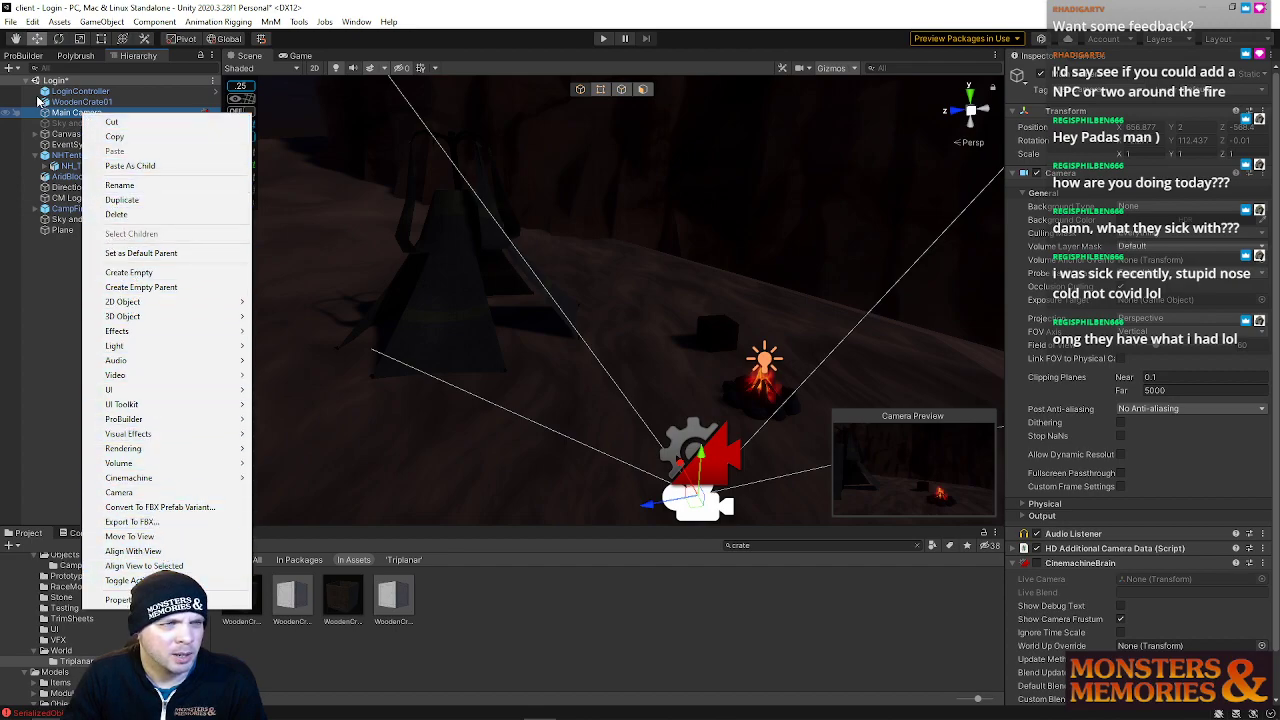
click(60, 117)
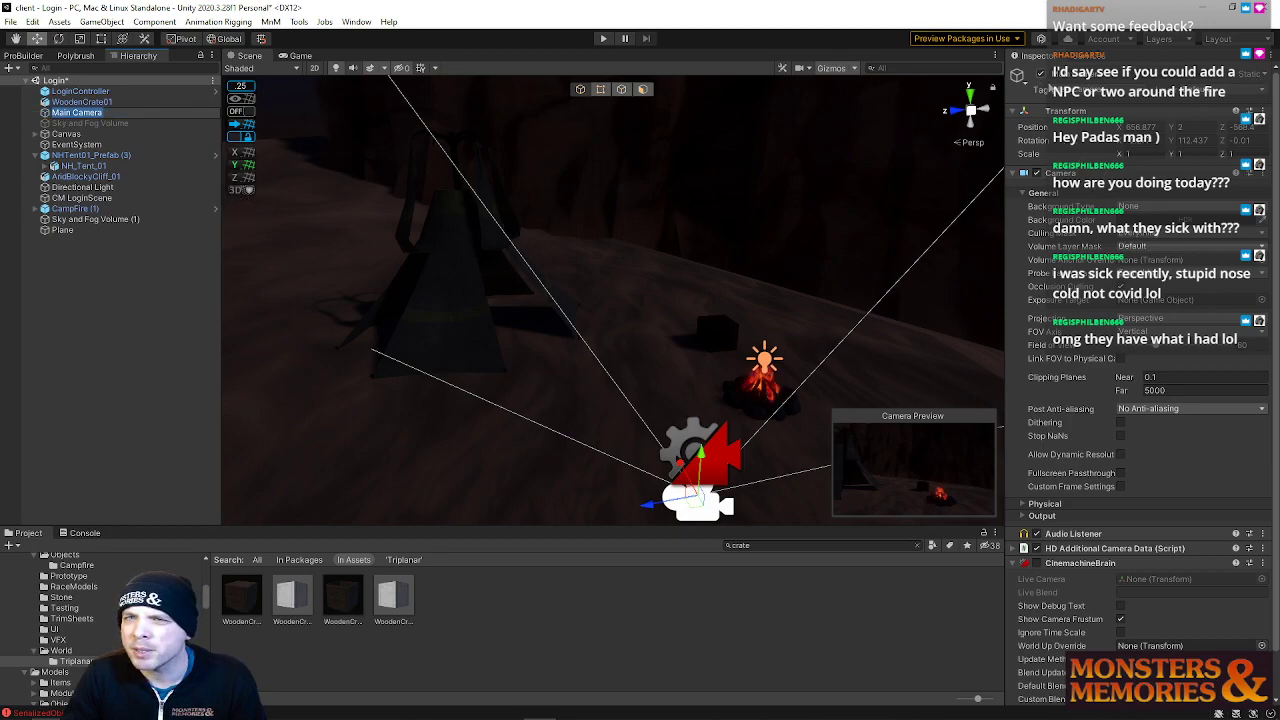
scroll(1083, 511, down, 2)
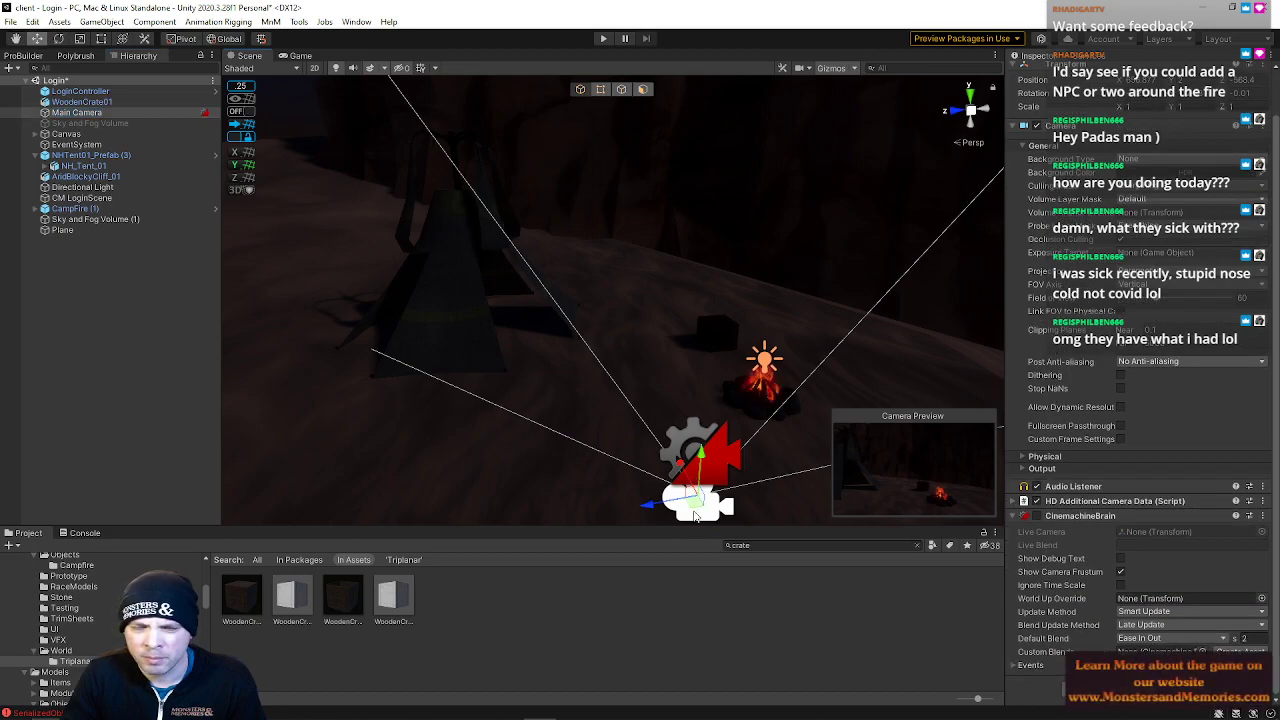
key(f)
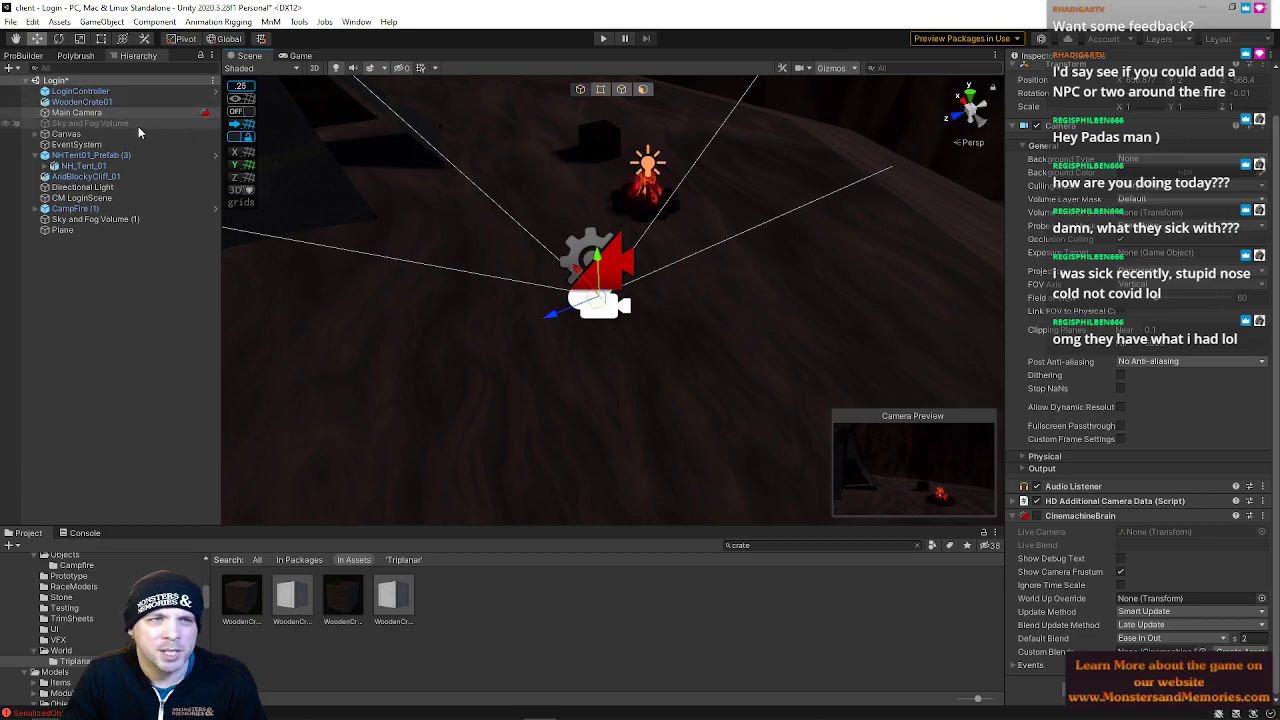
right_drag(768, 221, 579, 275)
key(w)
key(s)
key(w)
click(593, 260)
key(s)
click(592, 262)
click(593, 261)
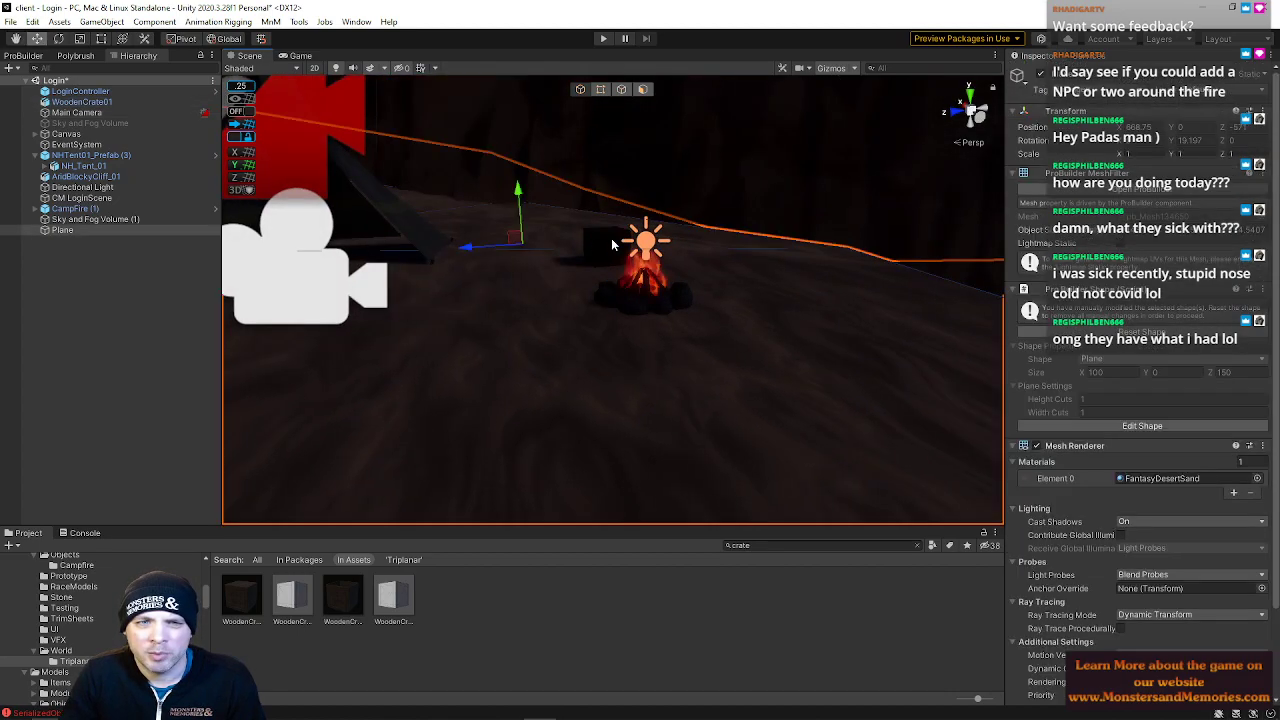
Move the wooden crate to the right of the campfire, then reselect the Main Camera to check the framing
click(610, 239)
drag(597, 262, 758, 292)
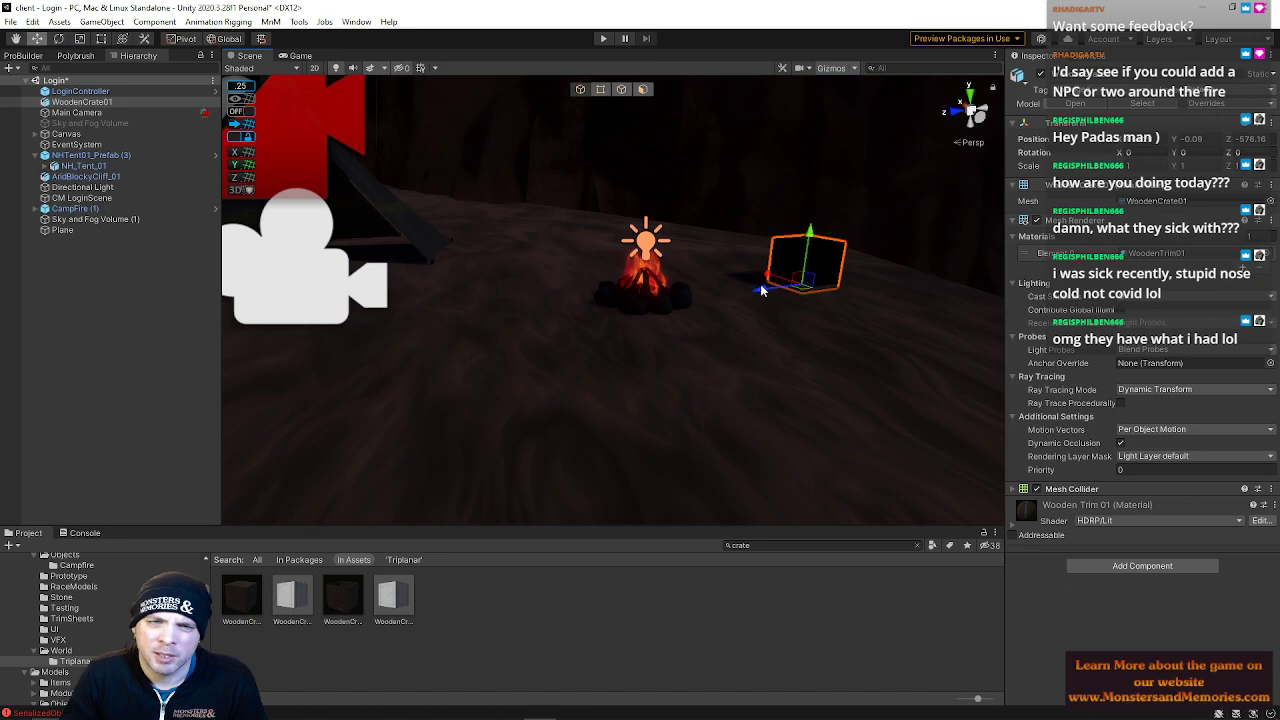
drag(810, 238, 809, 239)
key(f)
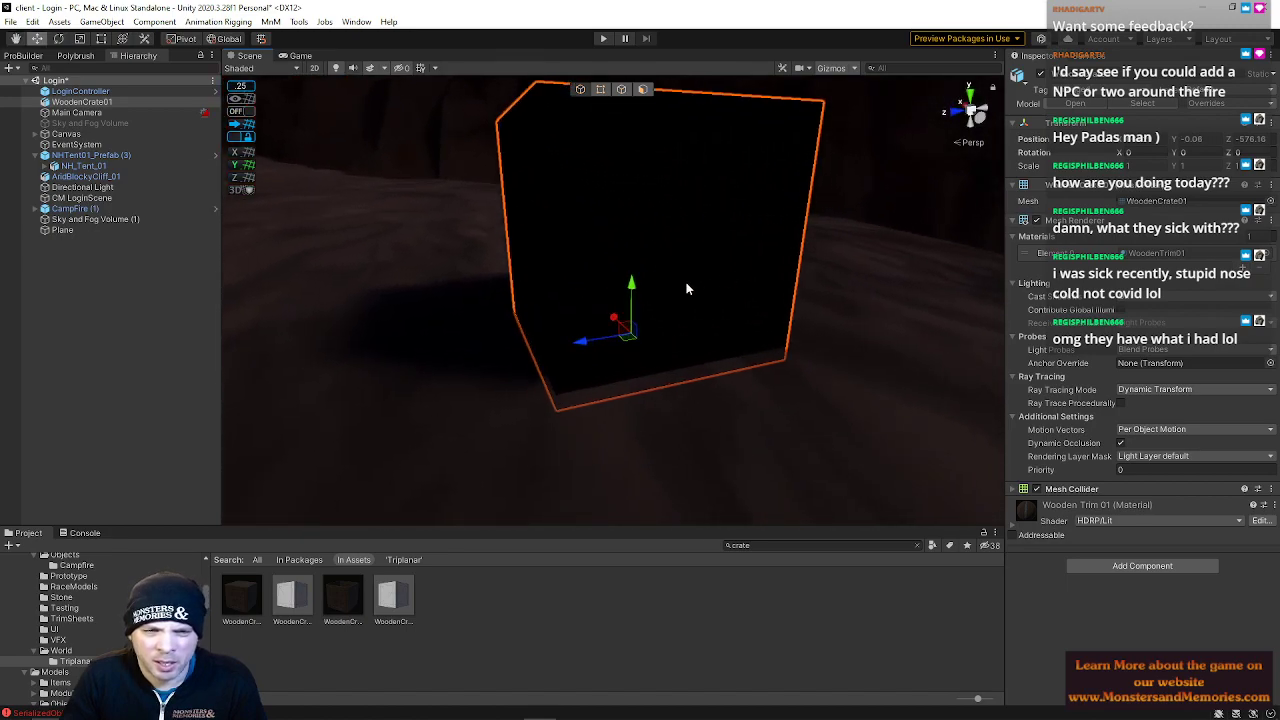
drag(633, 285, 633, 272)
key(a)
right_drag(638, 273, 631, 307)
drag(605, 310, 666, 346)
click(338, 376)
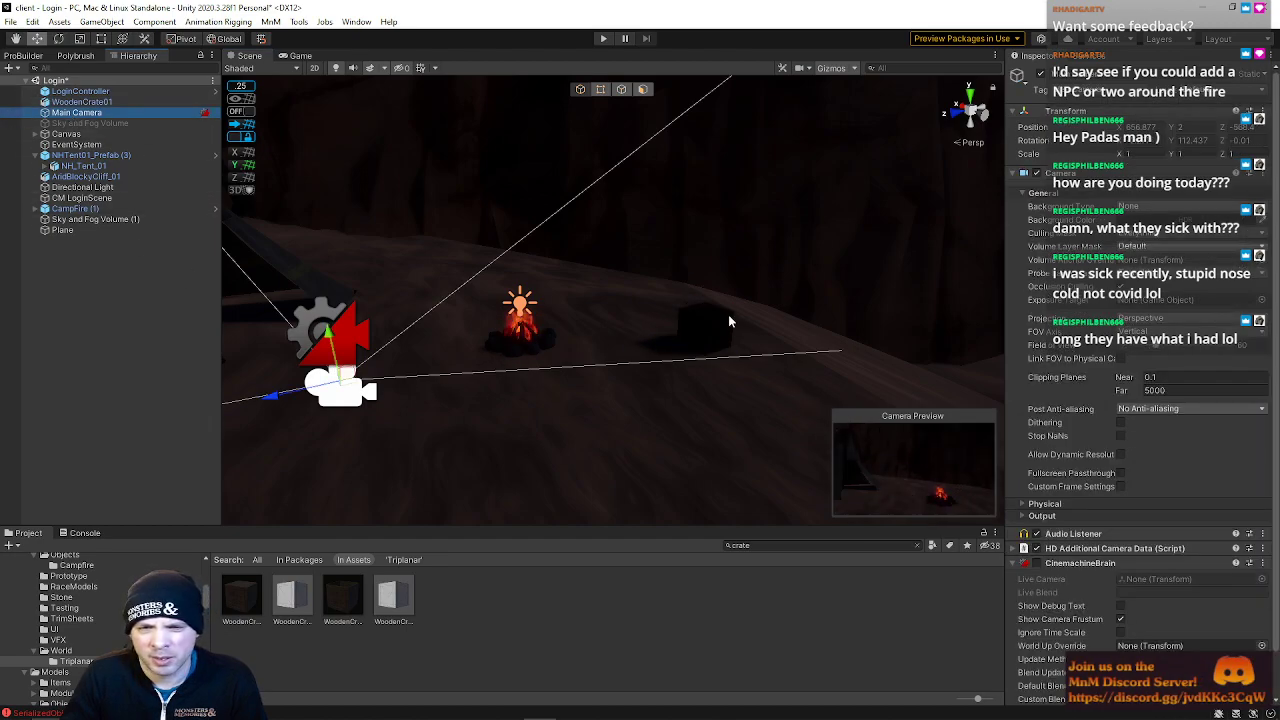
Save the Login scene
click(10, 21)
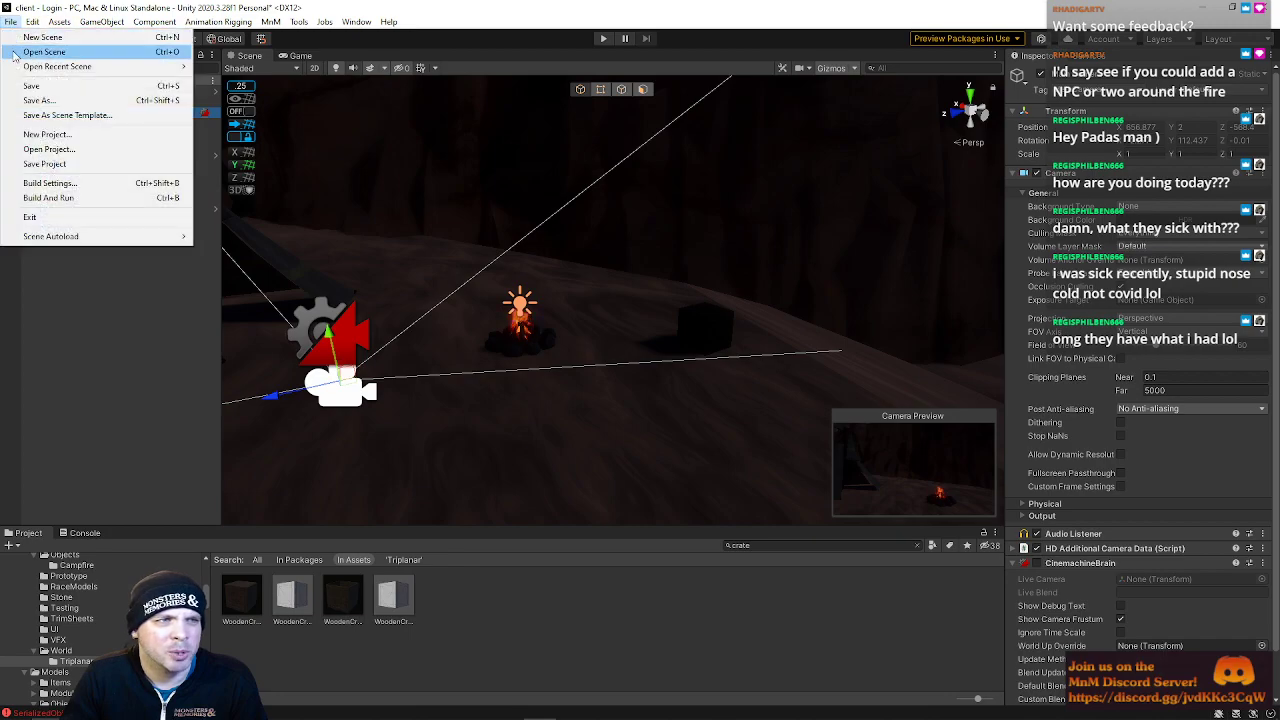
click(30, 85)
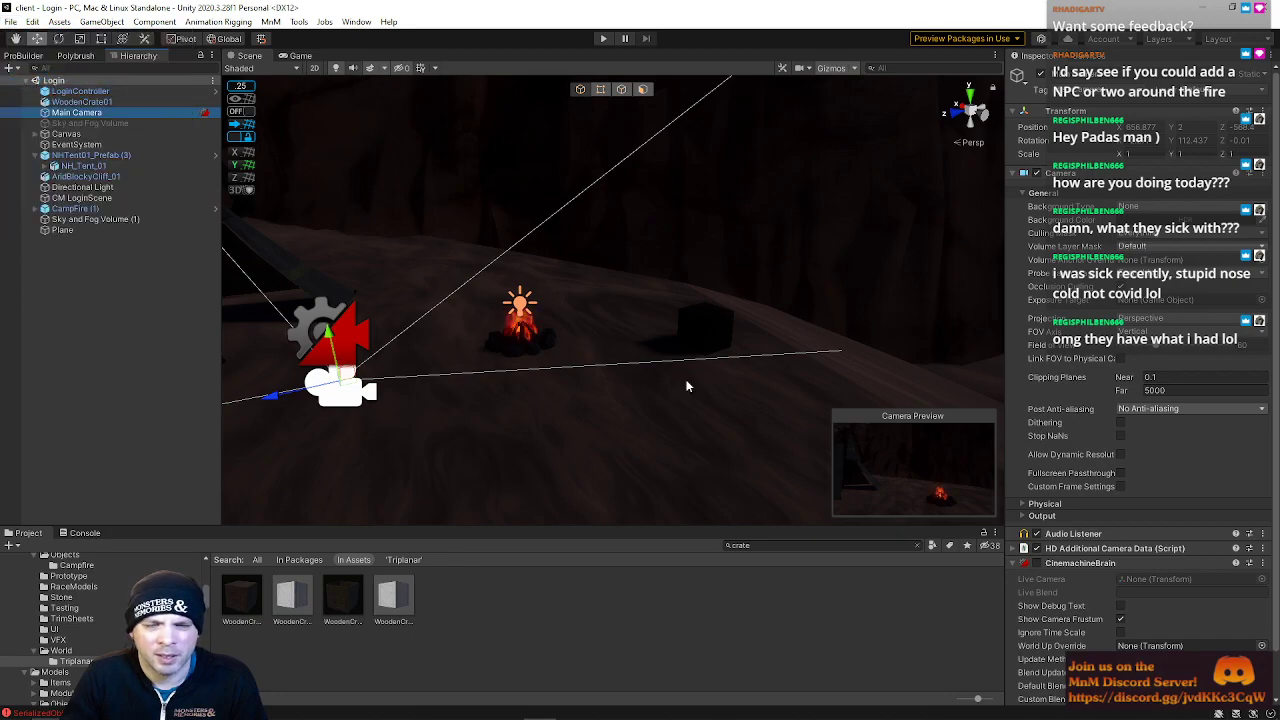
Open the recent Zone scene and enter Play mode
click(10, 21)
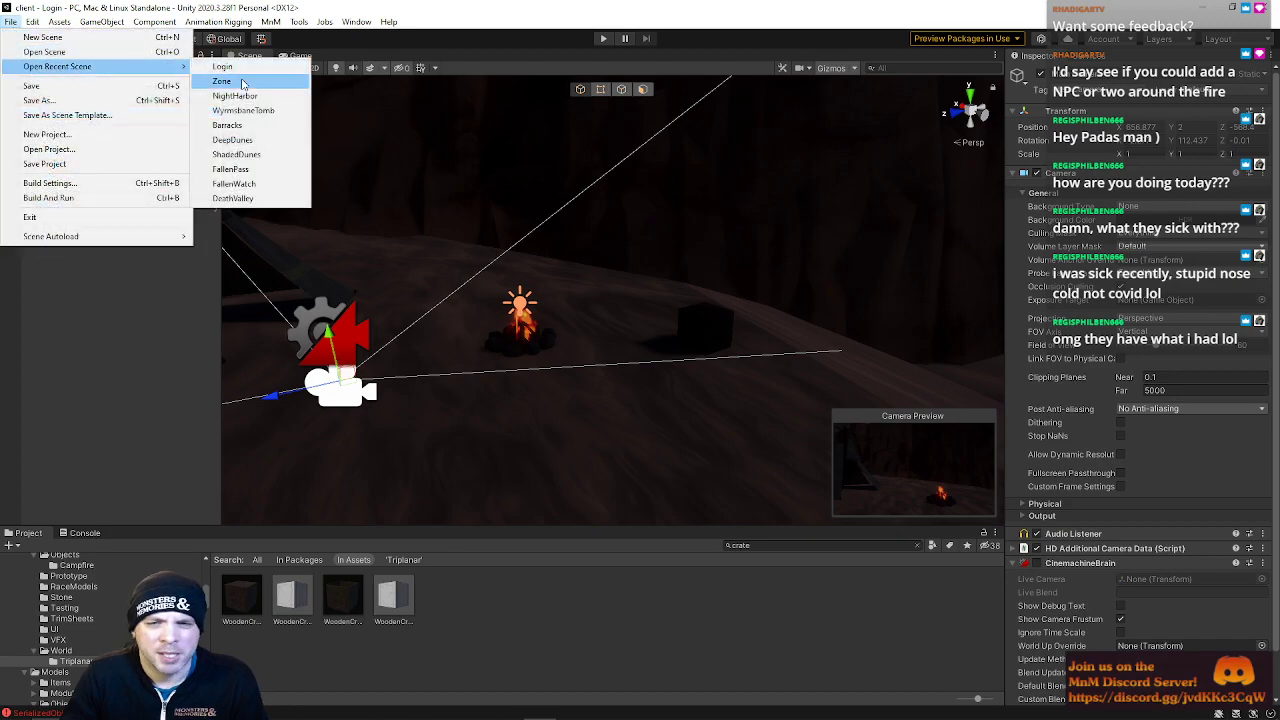
click(222, 81)
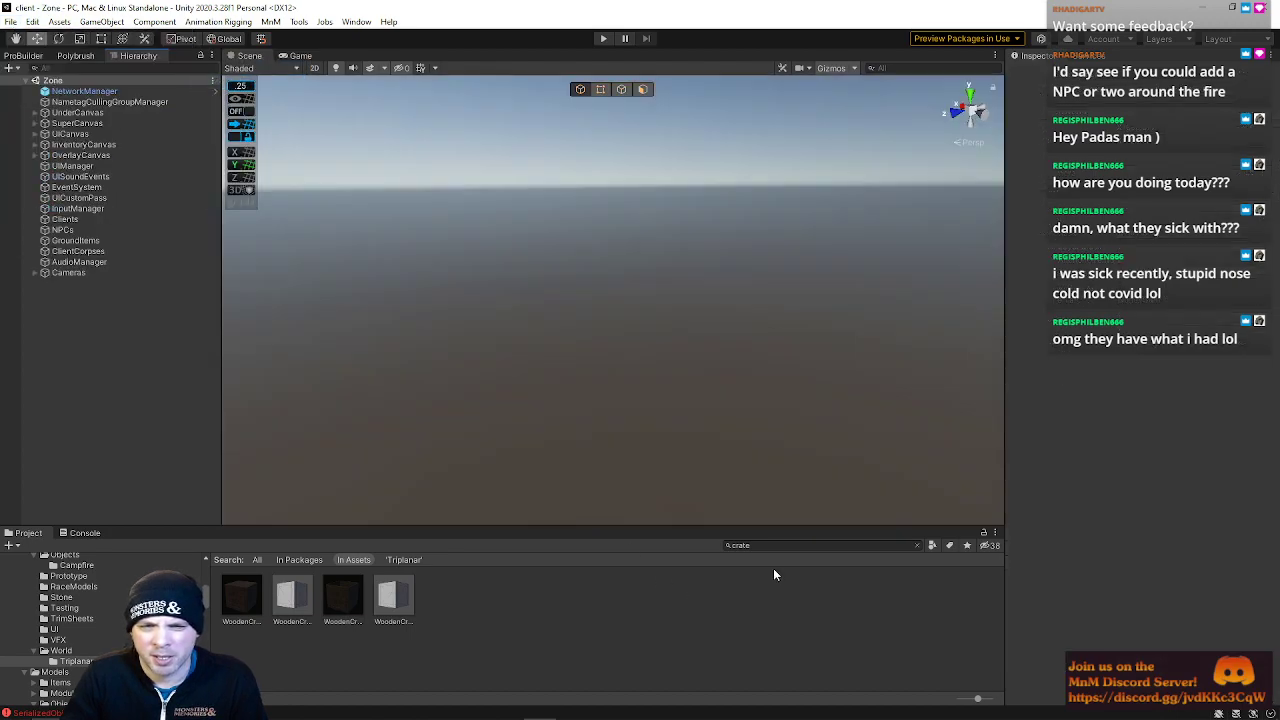
click(603, 38)
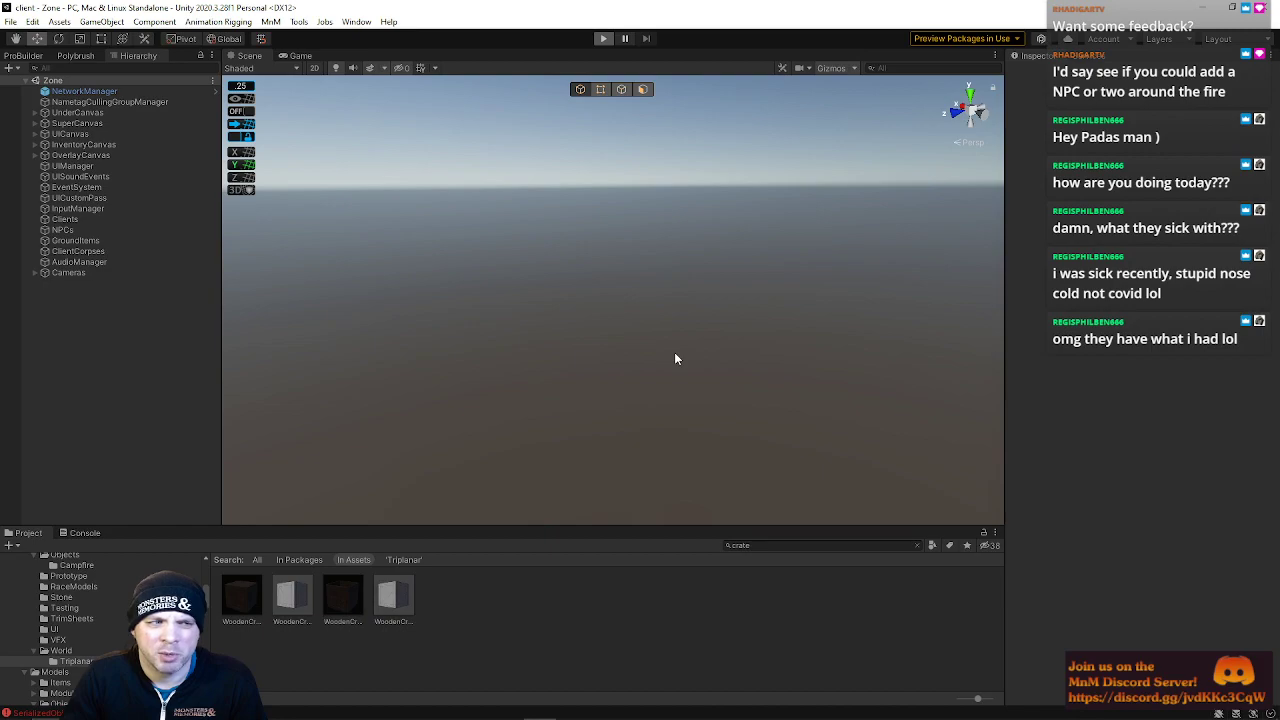
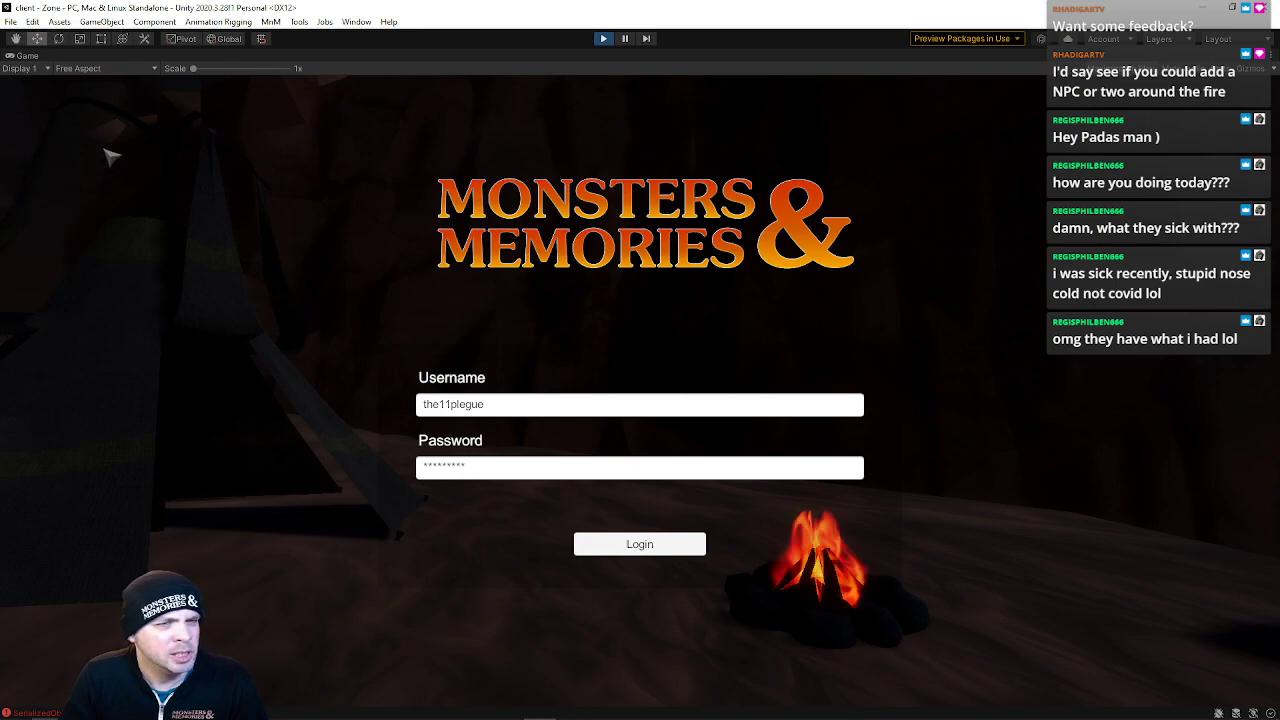
Exit Play mode and reopen the Login scene from the recent scenes list
click(604, 39)
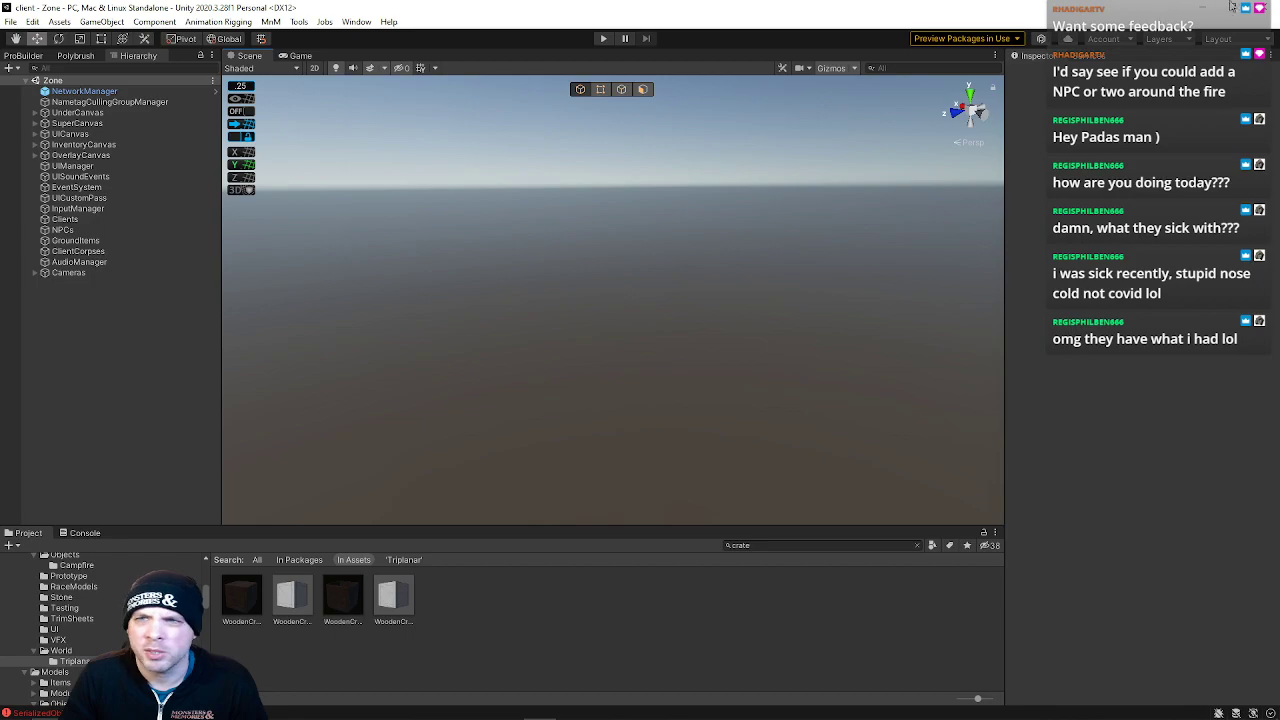
mouse_move(444, 715)
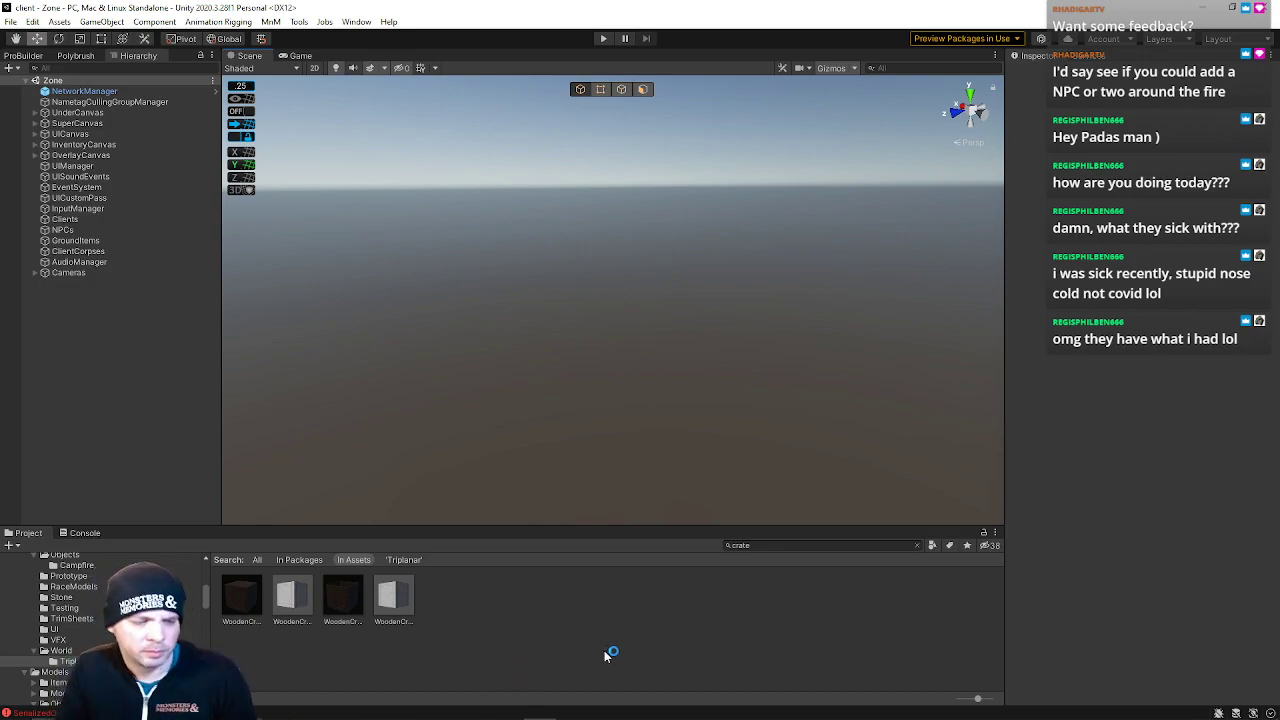
click(12, 22)
mouse_move(110, 66)
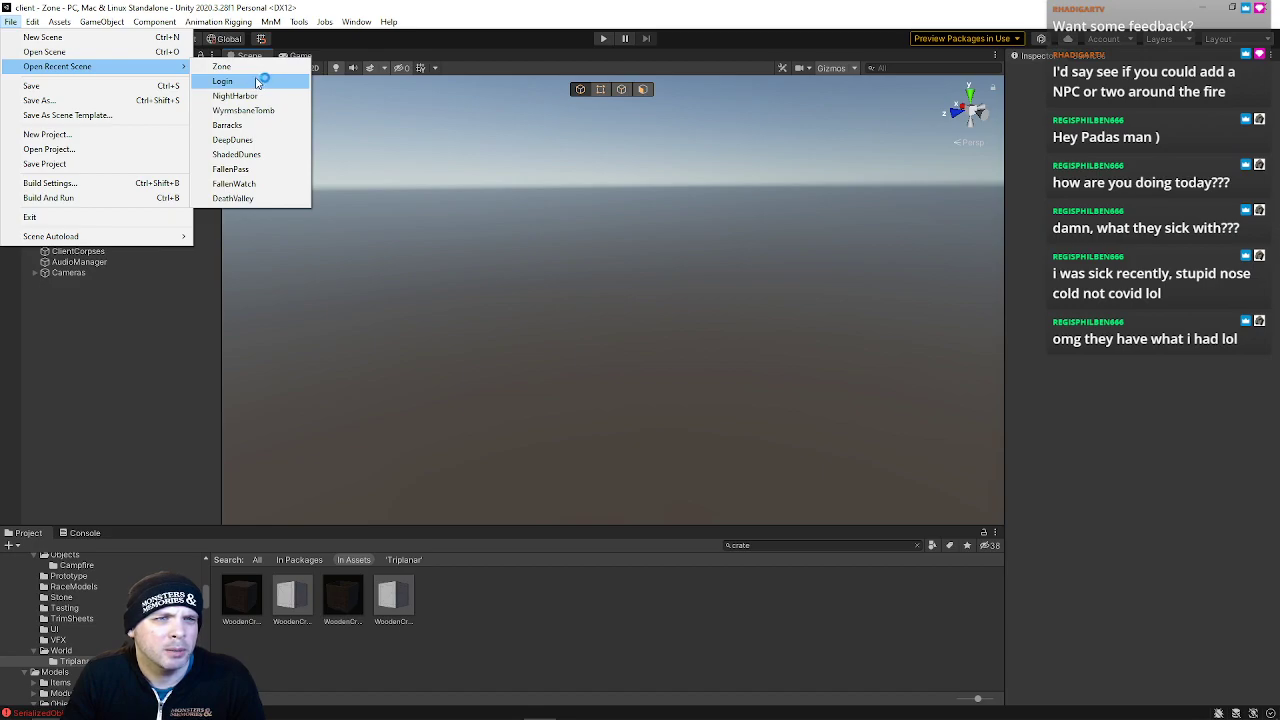
click(224, 81)
Create a new ProBuilder cube shape on the ground by drawing its base and pulling up its height
right_drag(542, 371, 328, 135)
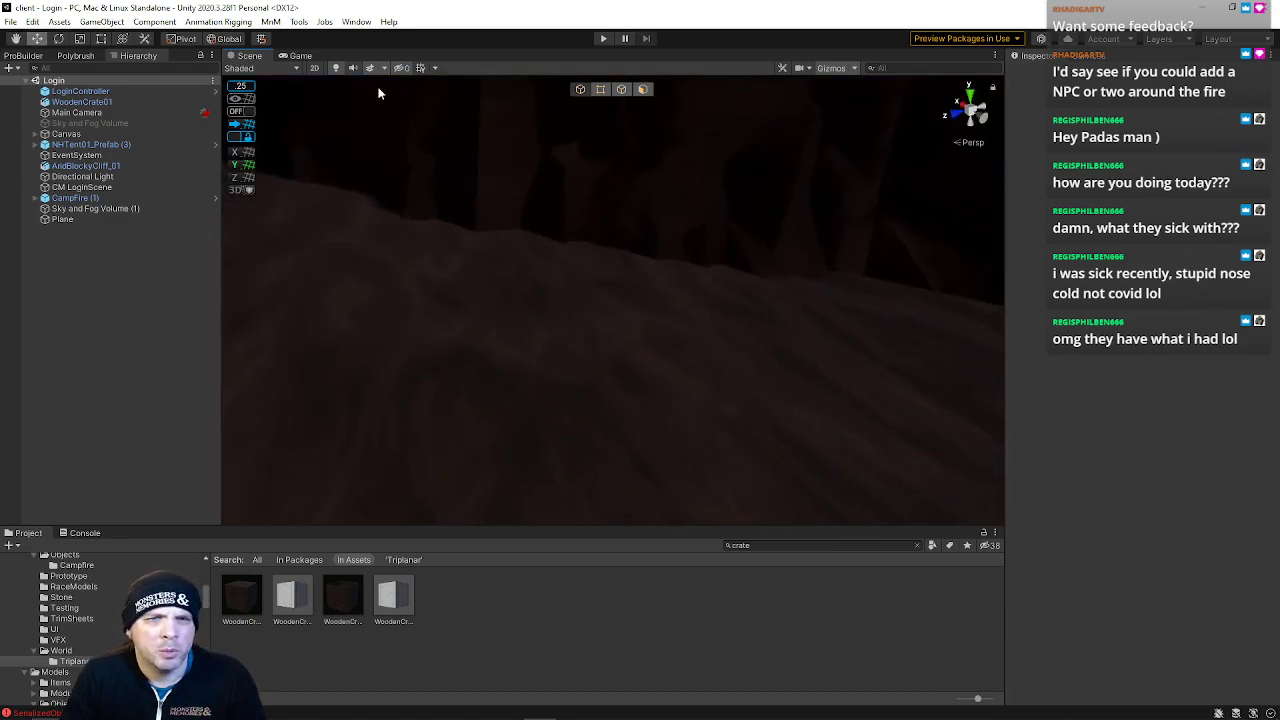
right_drag(478, 252, 470, 205)
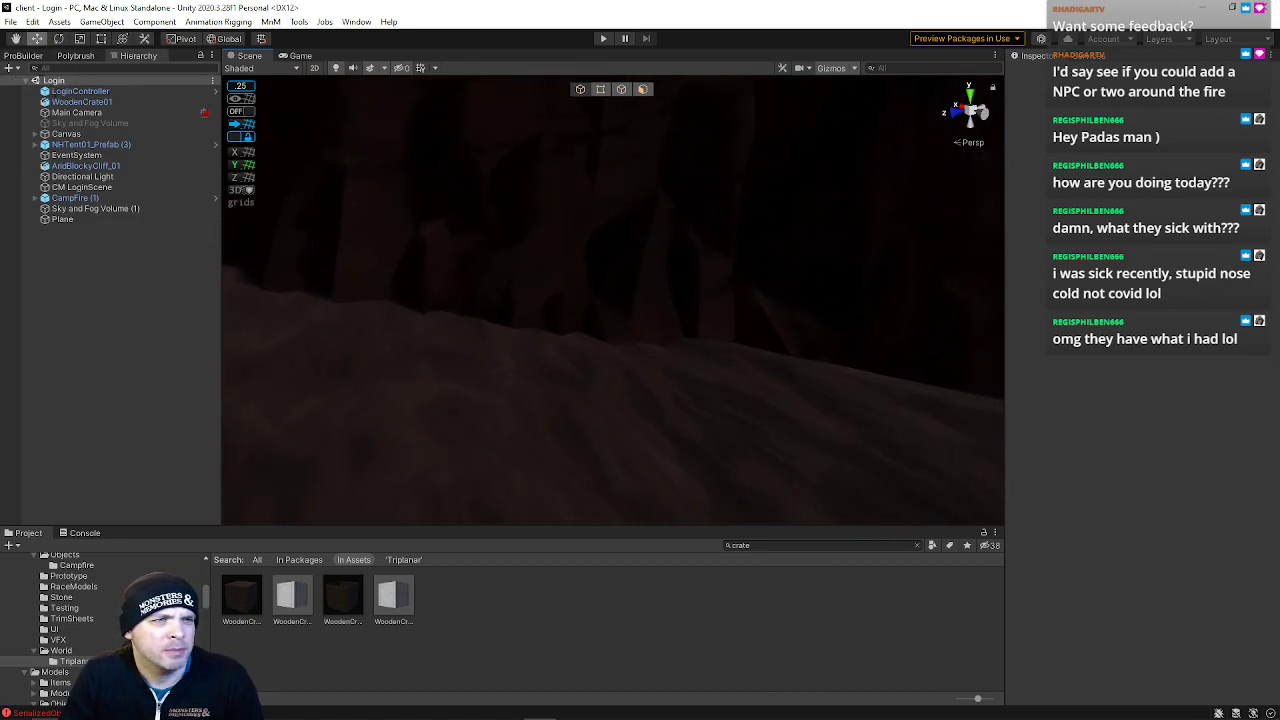
click(23, 55)
click(30, 71)
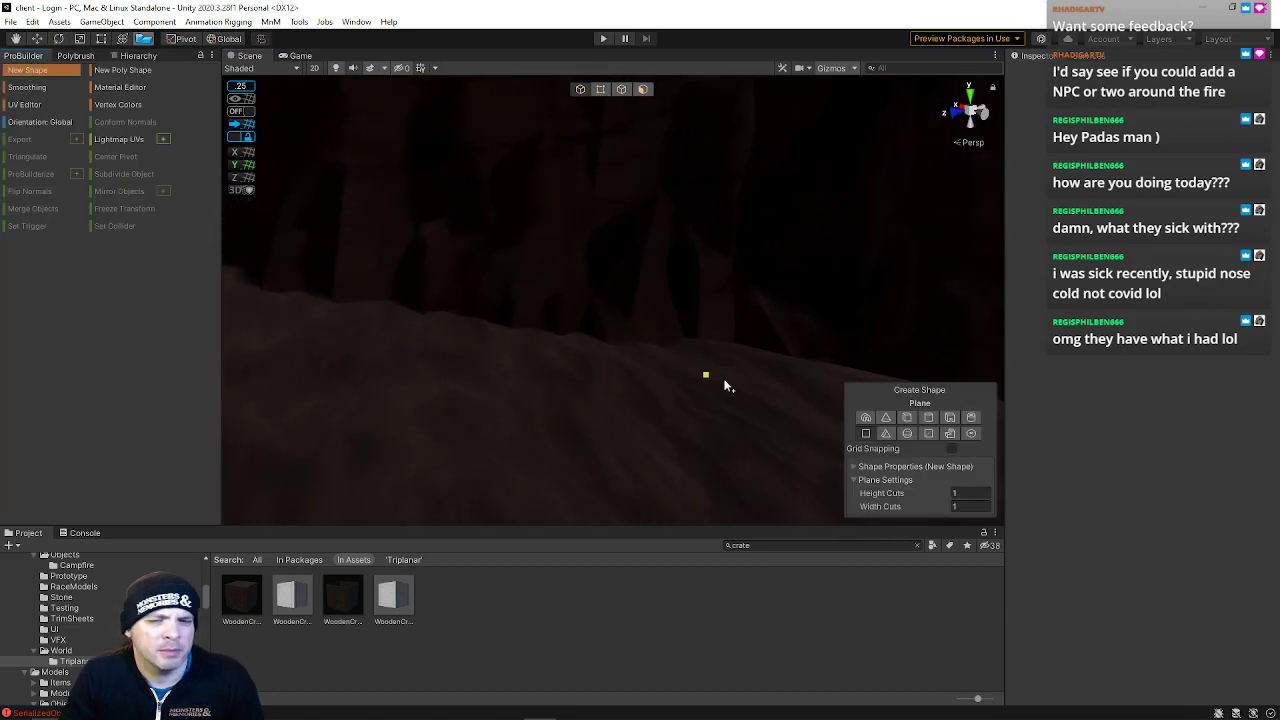
click(906, 418)
drag(380, 310, 652, 407)
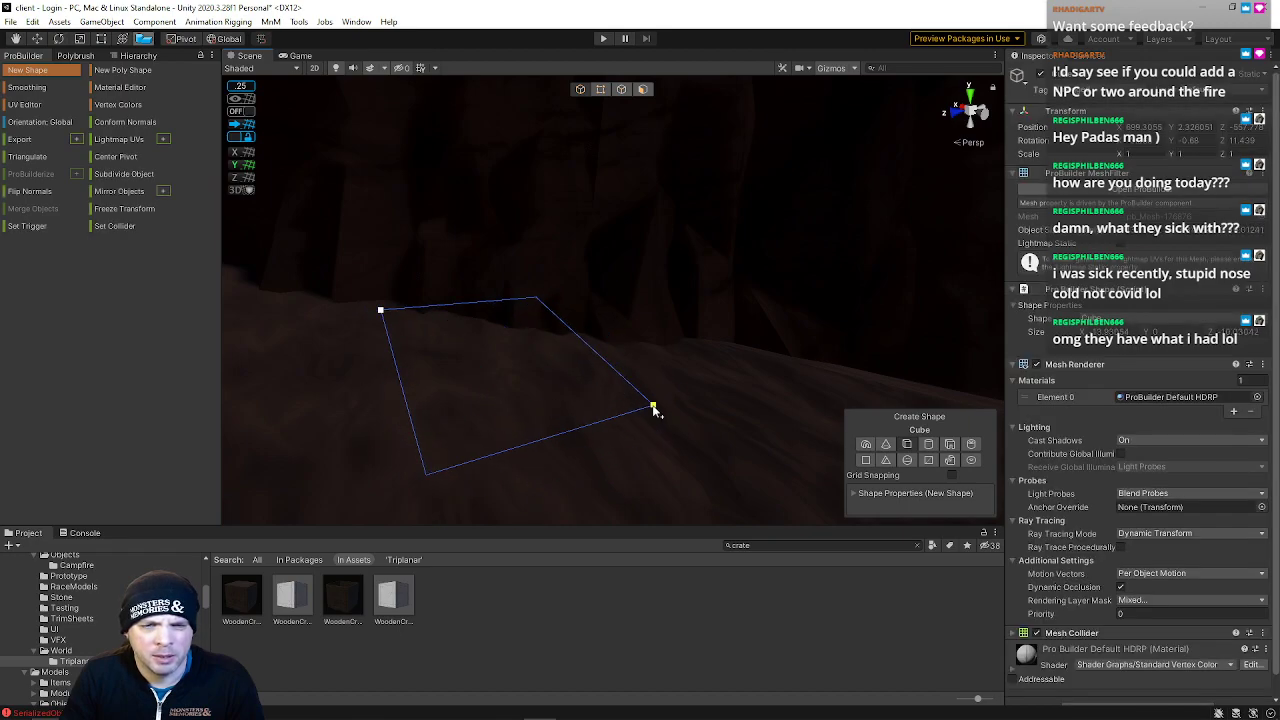
click(640, 266)
right_drag(640, 266, 500, 262)
key(Escape)
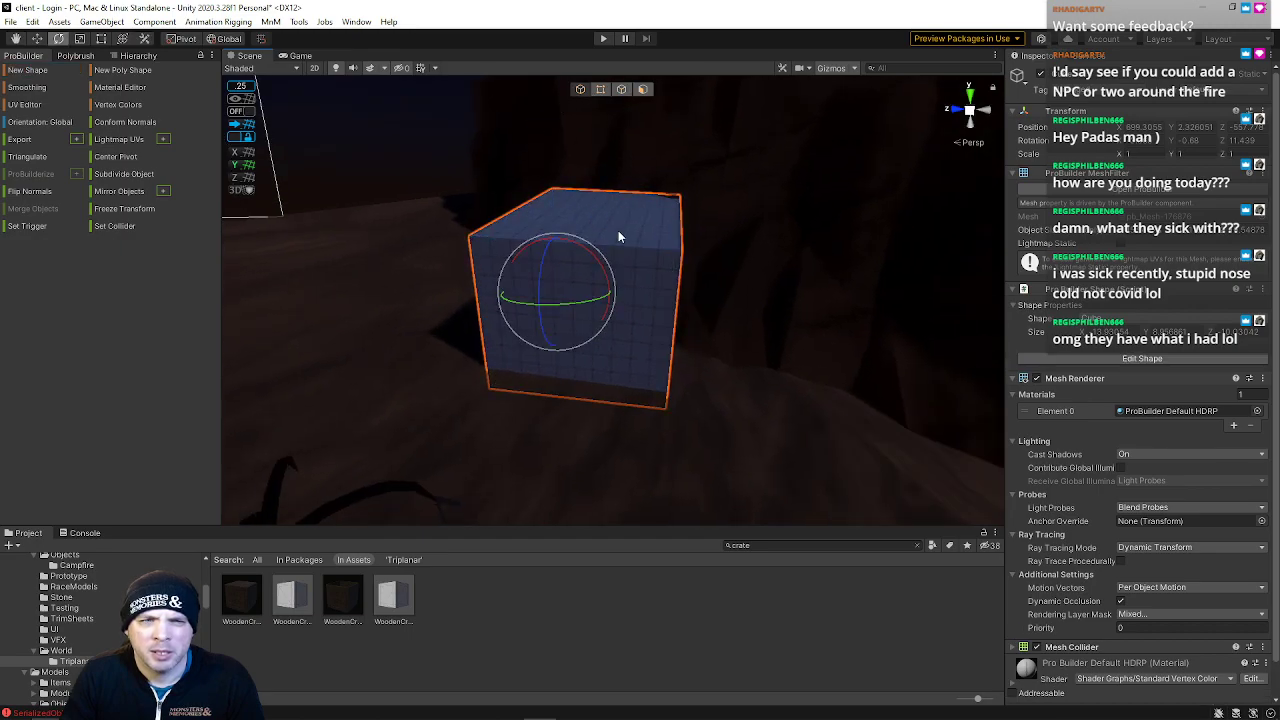
Select an edge on the cube's top and insert an edge loop through it
click(622, 90)
click(581, 250)
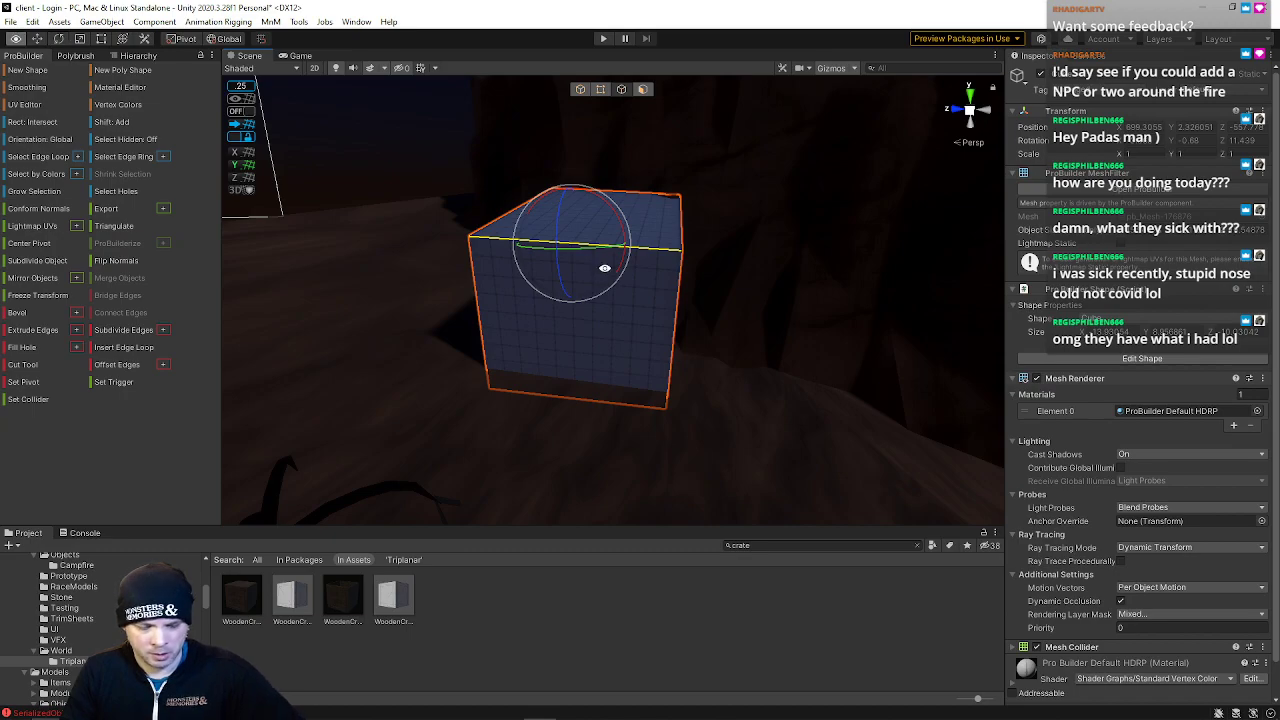
key(alt+u)
Rotate and stretch the cube so it leans at an angle into the ground
click(586, 236)
right_drag(631, 252, 578, 186)
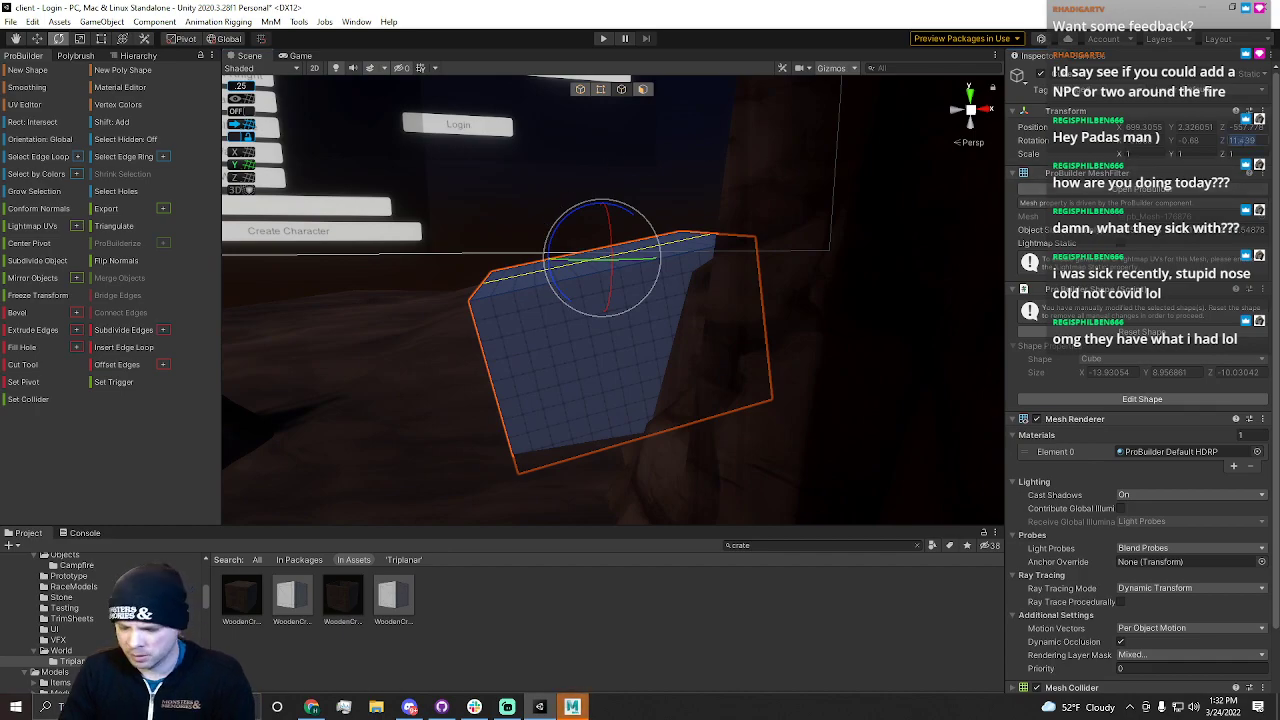
text(1)
right_drag(747, 310, 709, 271)
key(w)
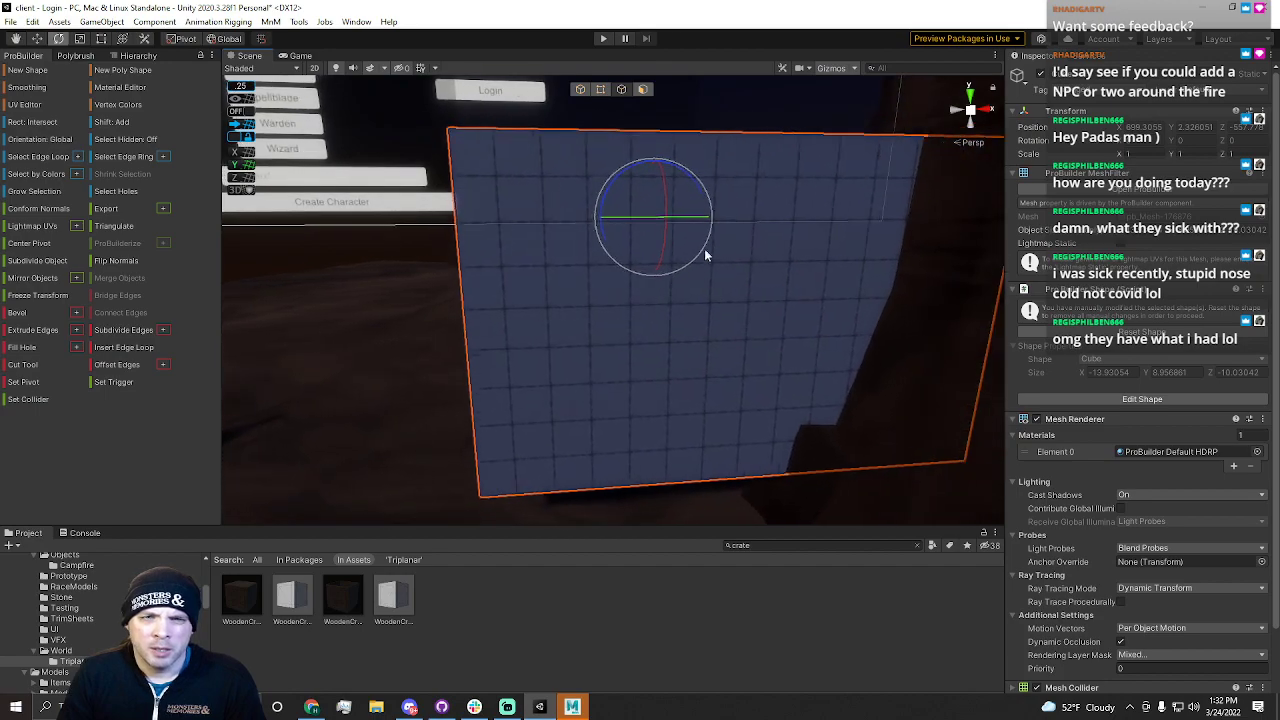
Move and reposition the block in object mode along the ground beside the login area
click(583, 91)
key(w)
drag(828, 349, 634, 354)
click(734, 350)
right_drag(734, 350, 725, 346)
right_drag(686, 293, 716, 405)
click(601, 320)
click(557, 240)
alt+drag(557, 240, 663, 251)
click(585, 178)
Select edges of the block and move them to reshape its top and sides
click(620, 93)
alt+drag(586, 206, 633, 313)
click(702, 278)
scroll(633, 313, up, 3)
click(494, 316)
alt+drag(494, 316, 603, 238)
drag(702, 108, 694, 183)
key(d)
right_drag(590, 240, 546, 280)
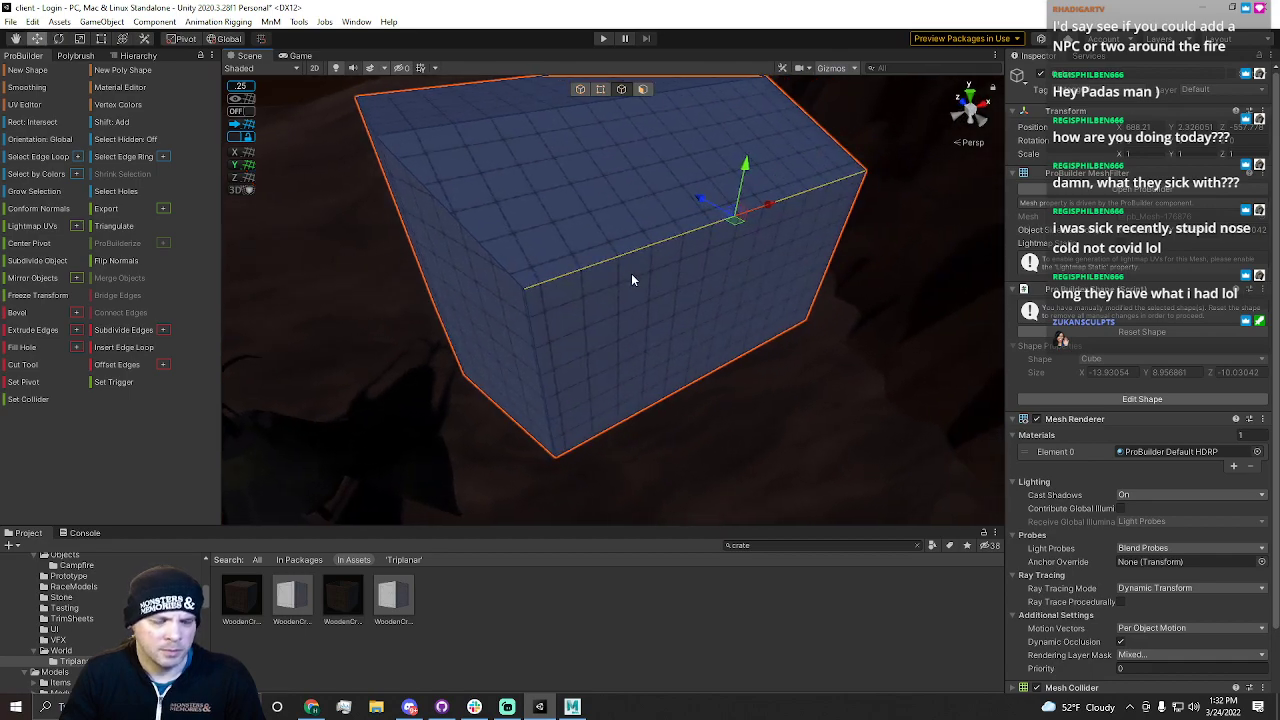
Insert another edge loop and pull the top edges down to chamfer the block's upper corners
key(alt+u)
right_drag(631, 275, 619, 214)
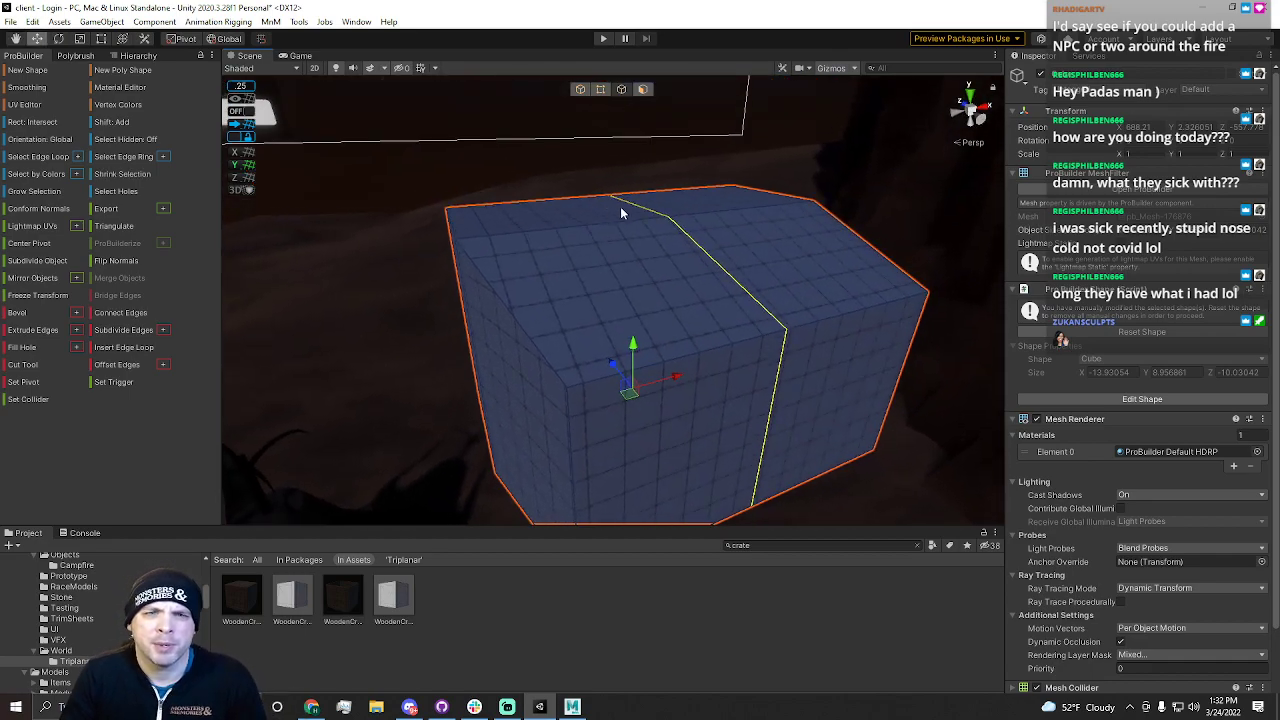
drag(640, 155, 543, 258)
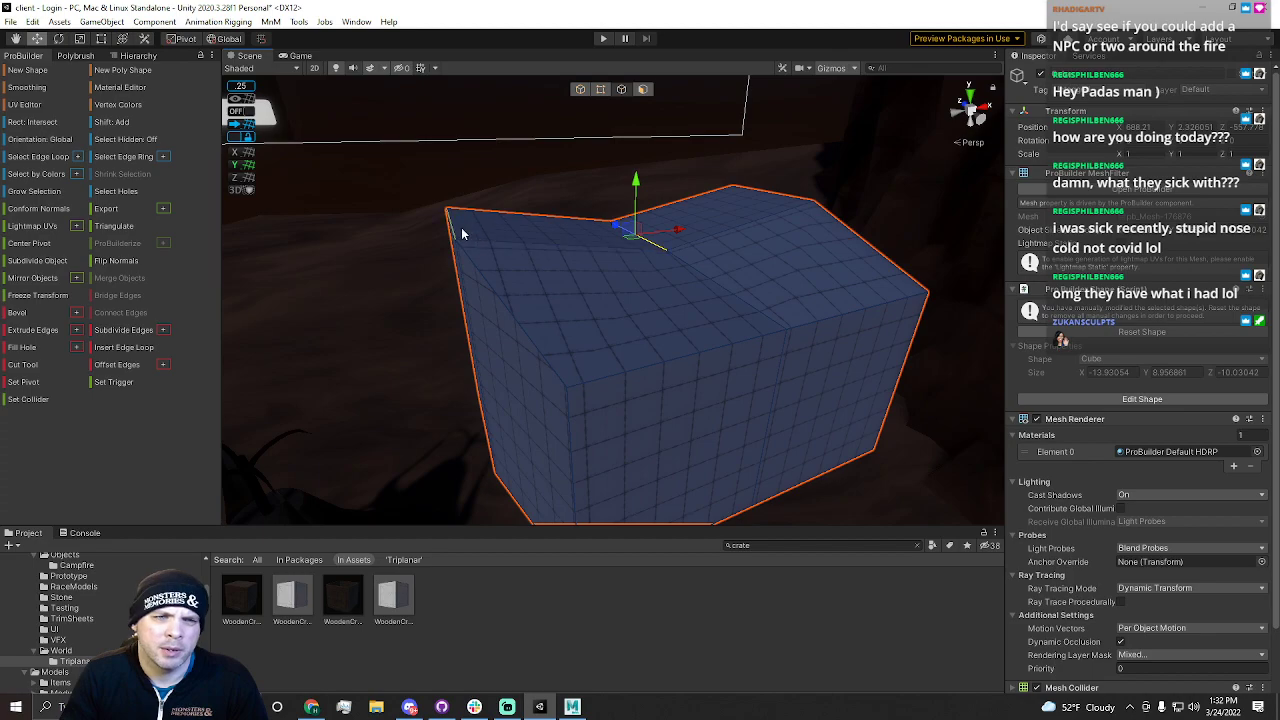
drag(440, 170, 461, 285)
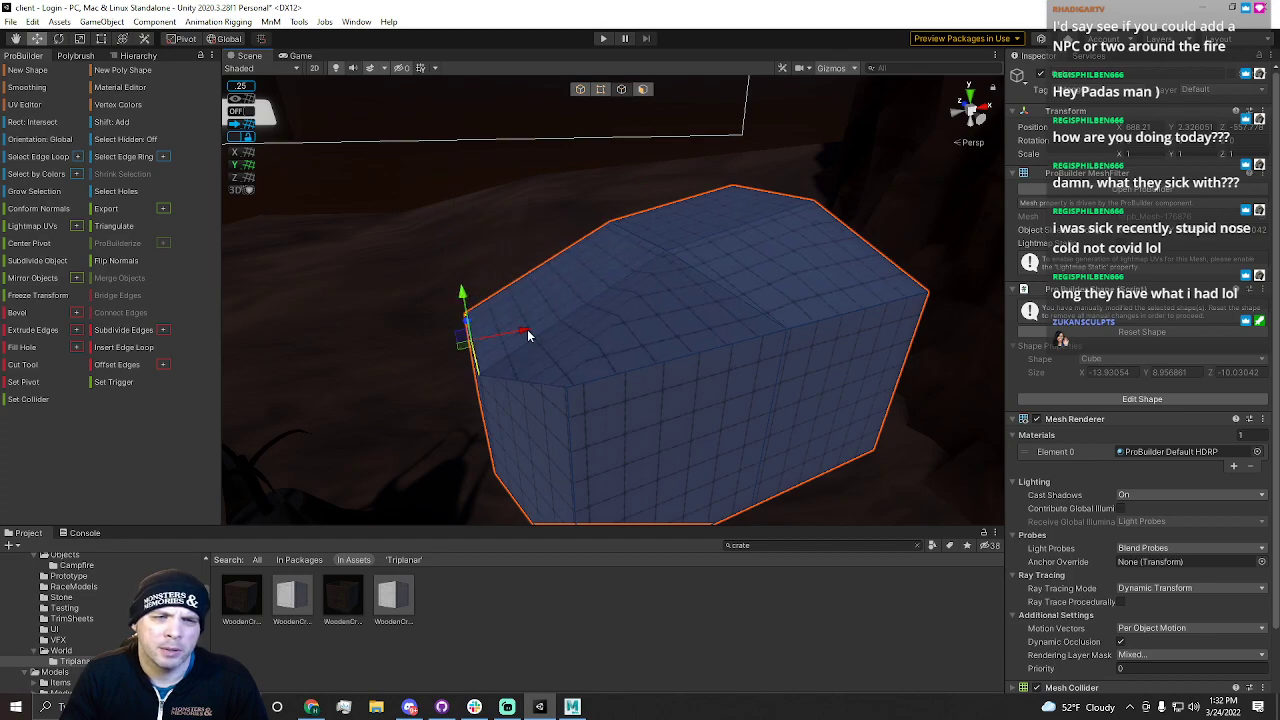
right_drag(536, 336, 630, 252)
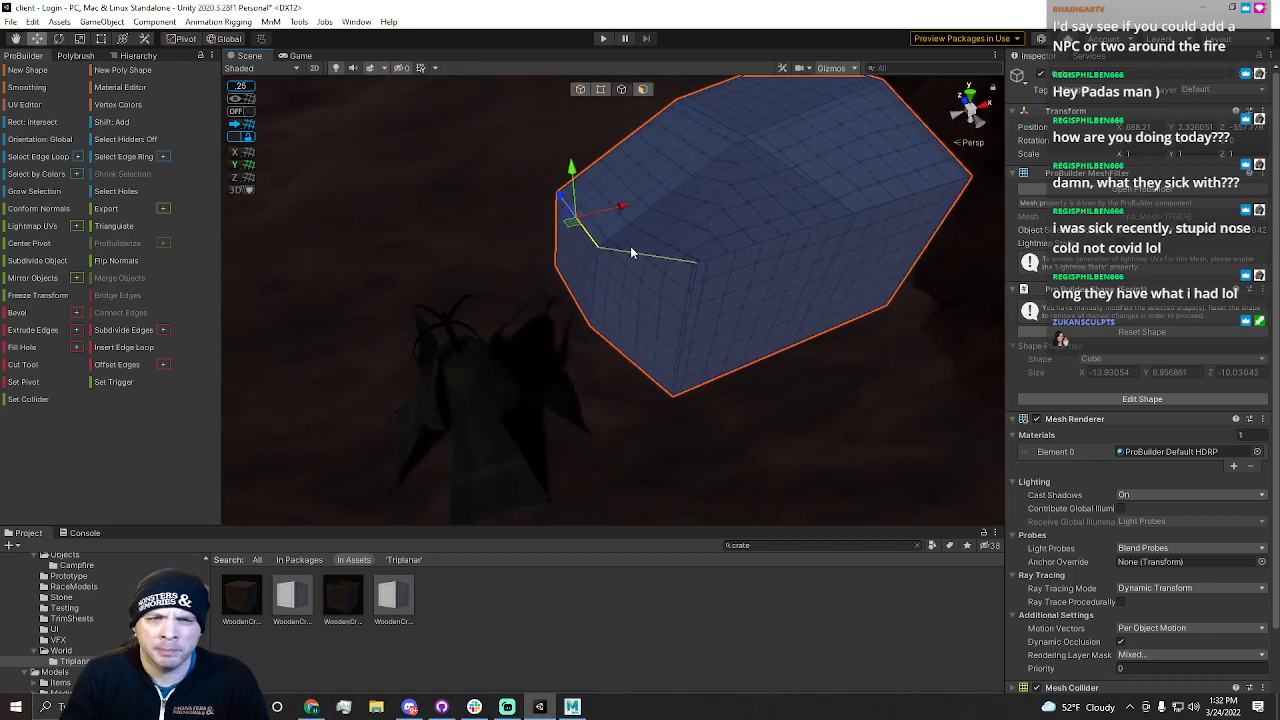
Switch to vertex editing and drag the block's lower vertices to taper its base
click(601, 89)
drag(725, 212, 728, 255)
right_drag(715, 320, 675, 344)
right_drag(567, 252, 640, 364)
drag(594, 299, 698, 395)
drag(745, 355, 766, 389)
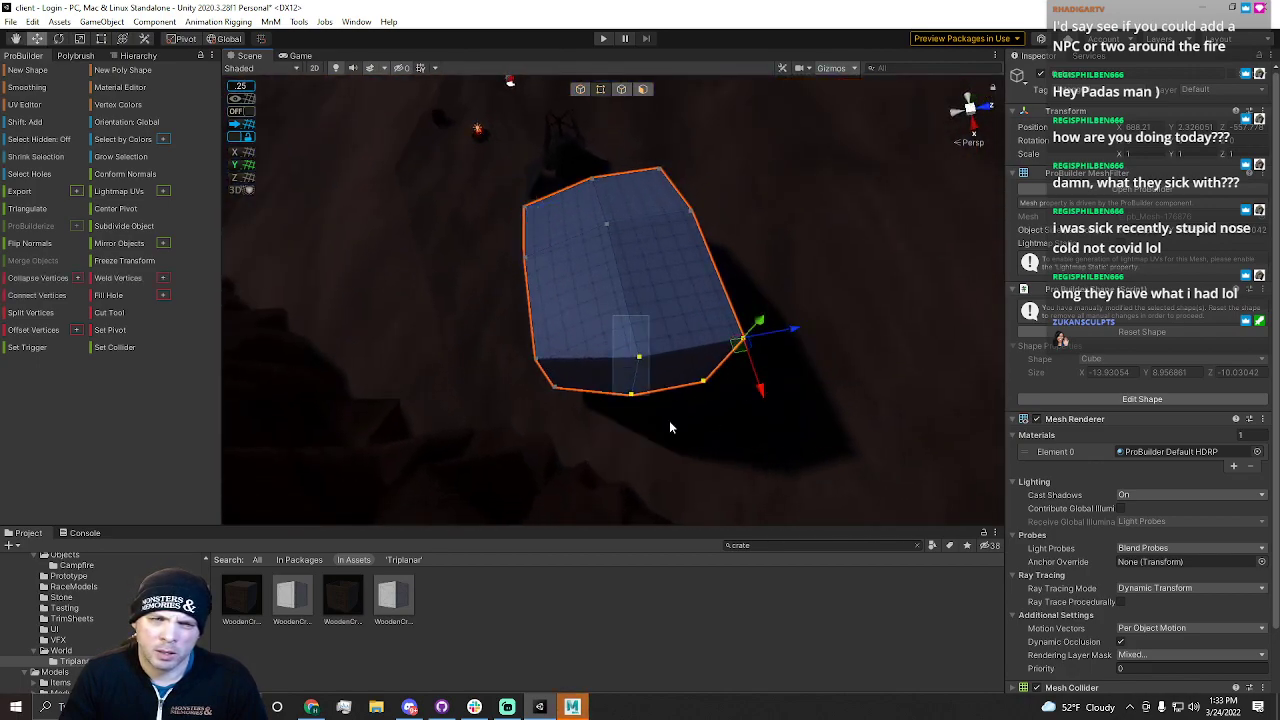
Move individual base-corner vertices to make the block's underside irregular like a rock
drag(697, 358, 681, 354)
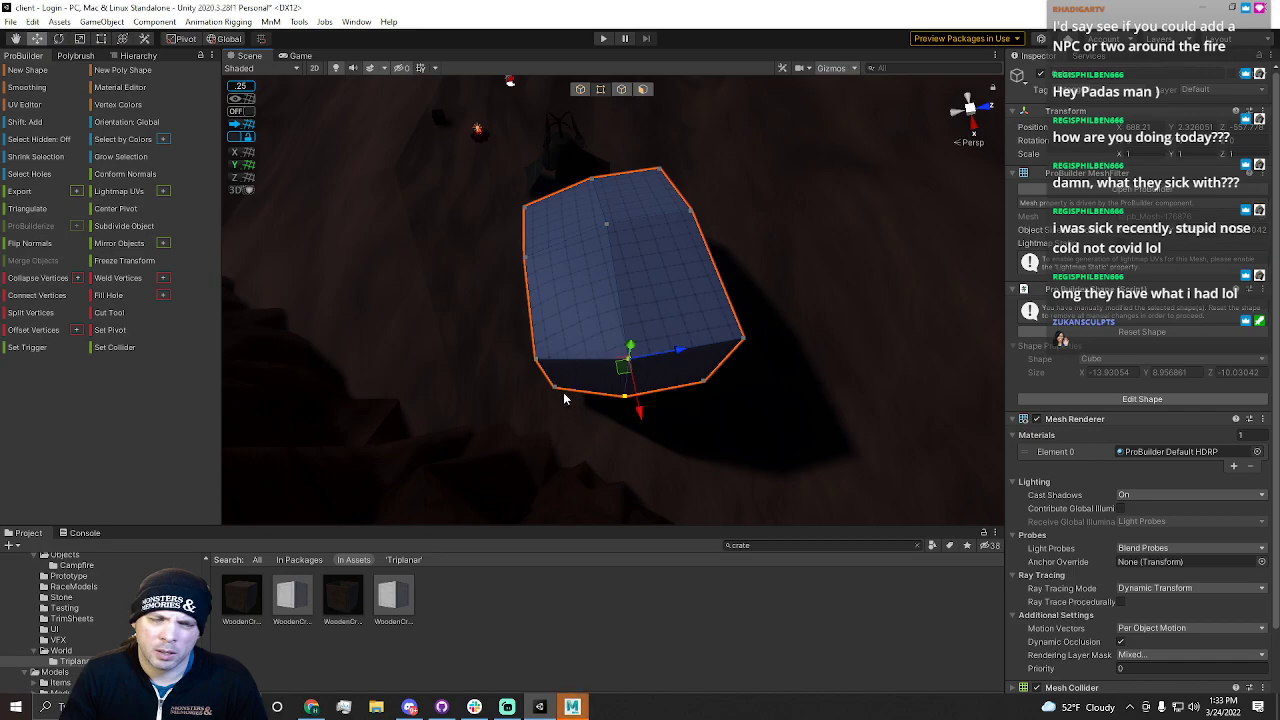
right_drag(567, 389, 568, 375)
drag(625, 338, 694, 409)
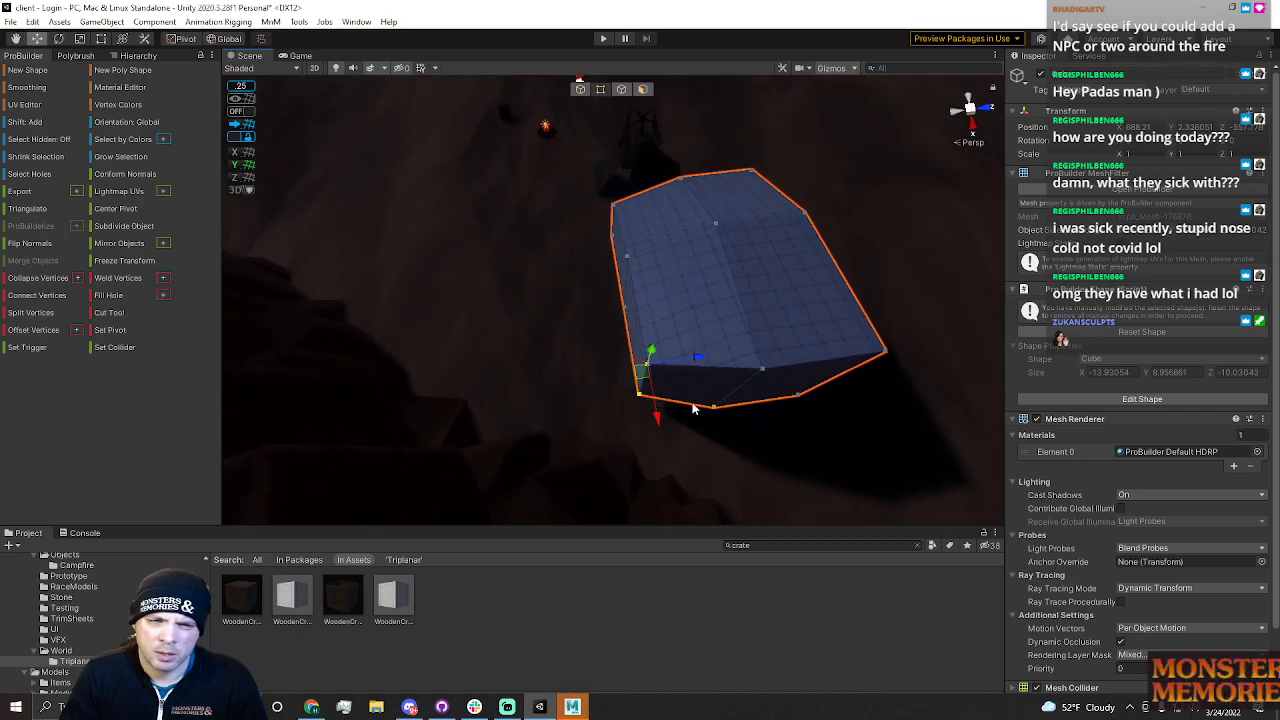
drag(677, 363, 703, 362)
drag(679, 419, 670, 397)
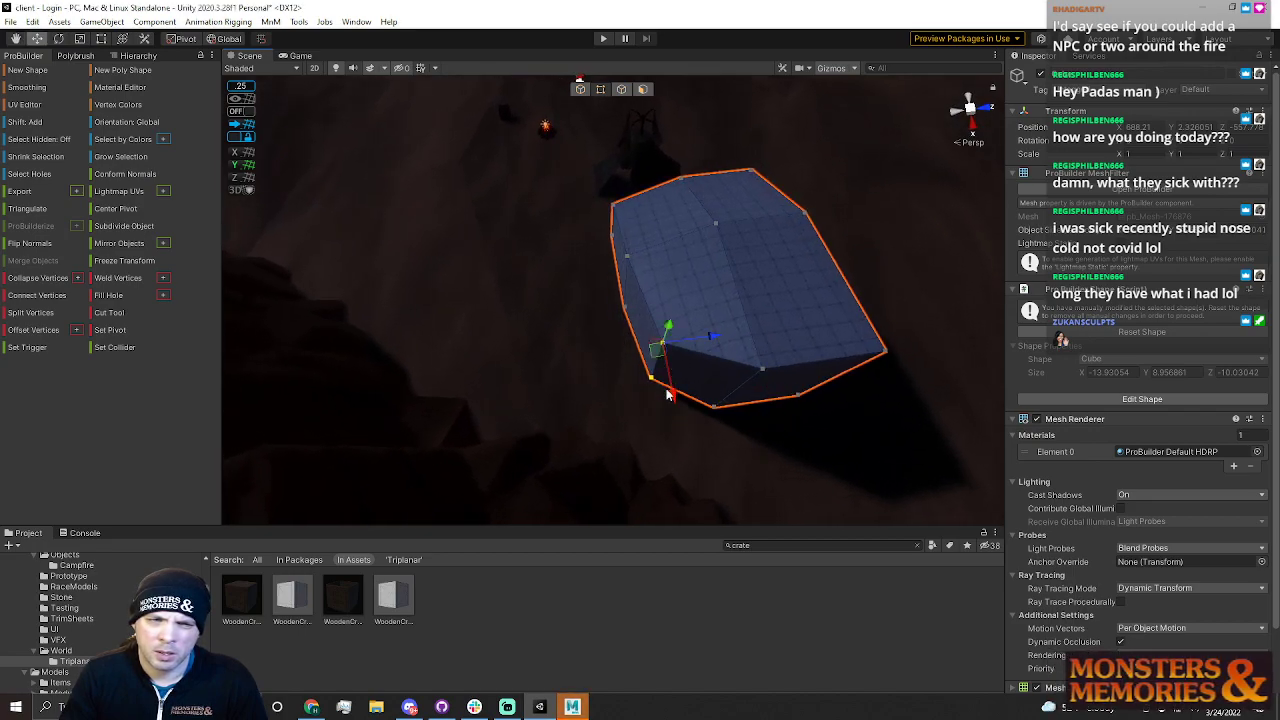
drag(630, 241, 692, 367)
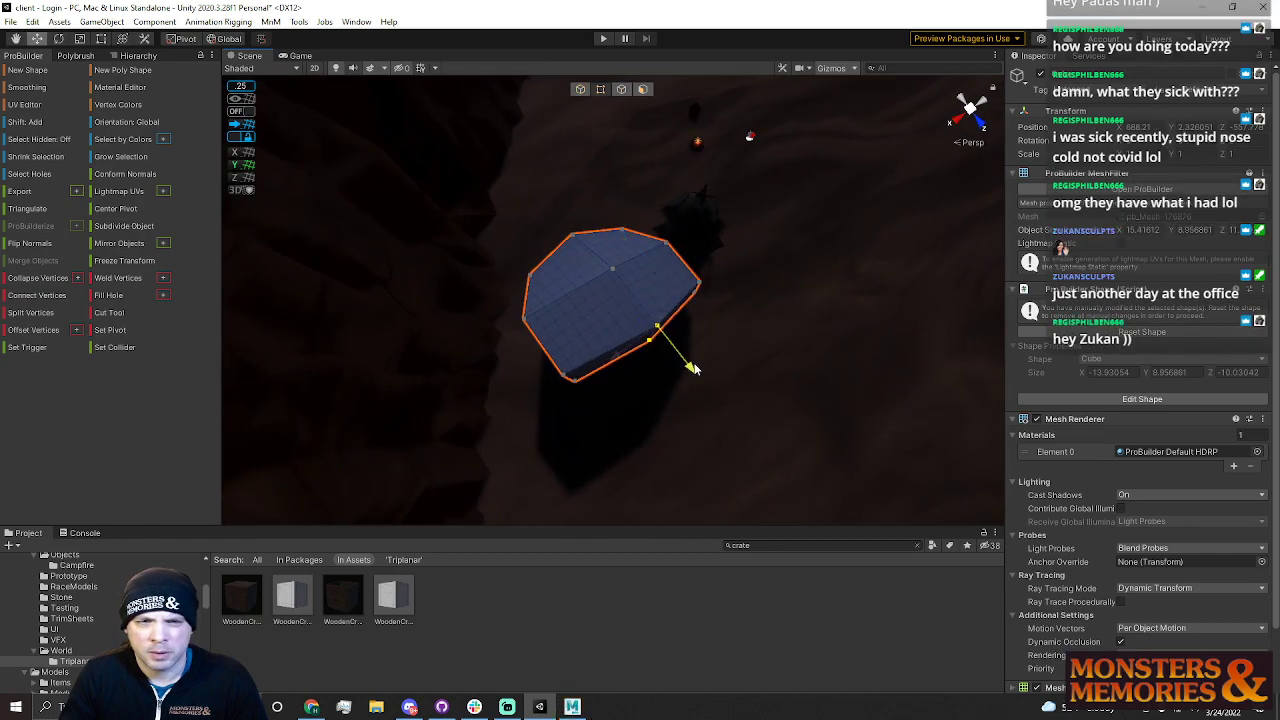
drag(552, 346, 609, 408)
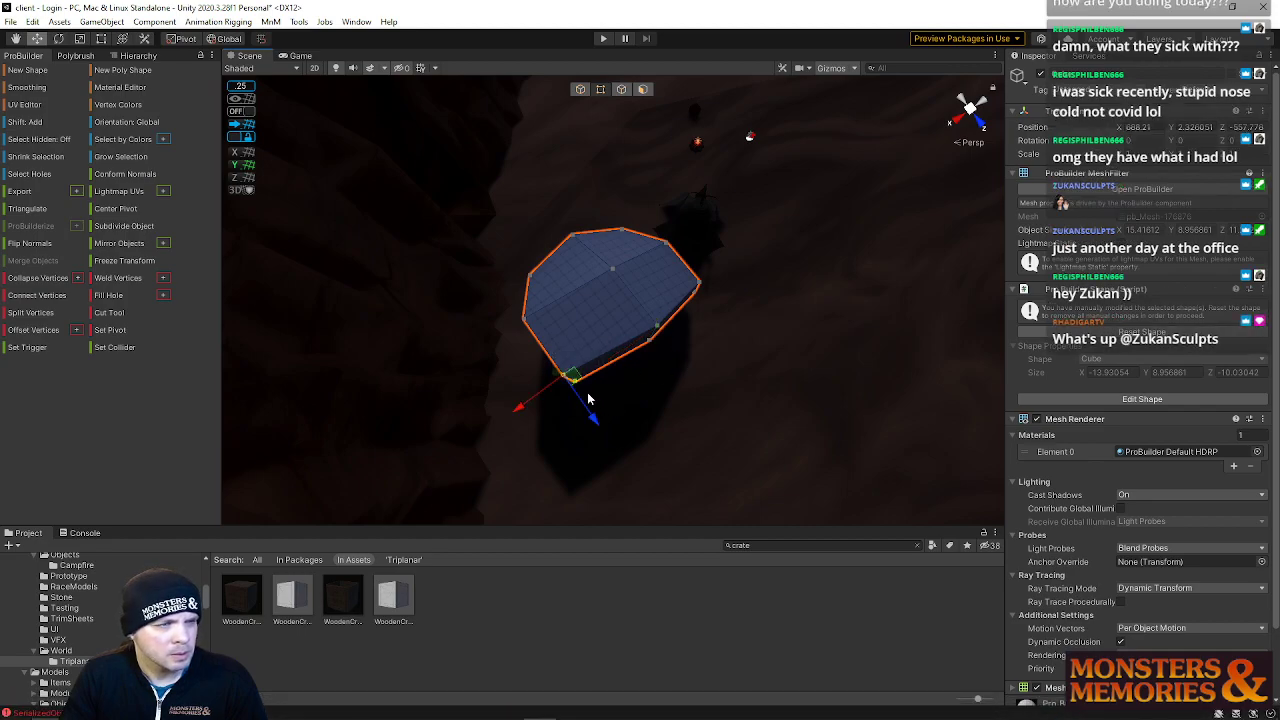
alt+drag(581, 412, 529, 205)
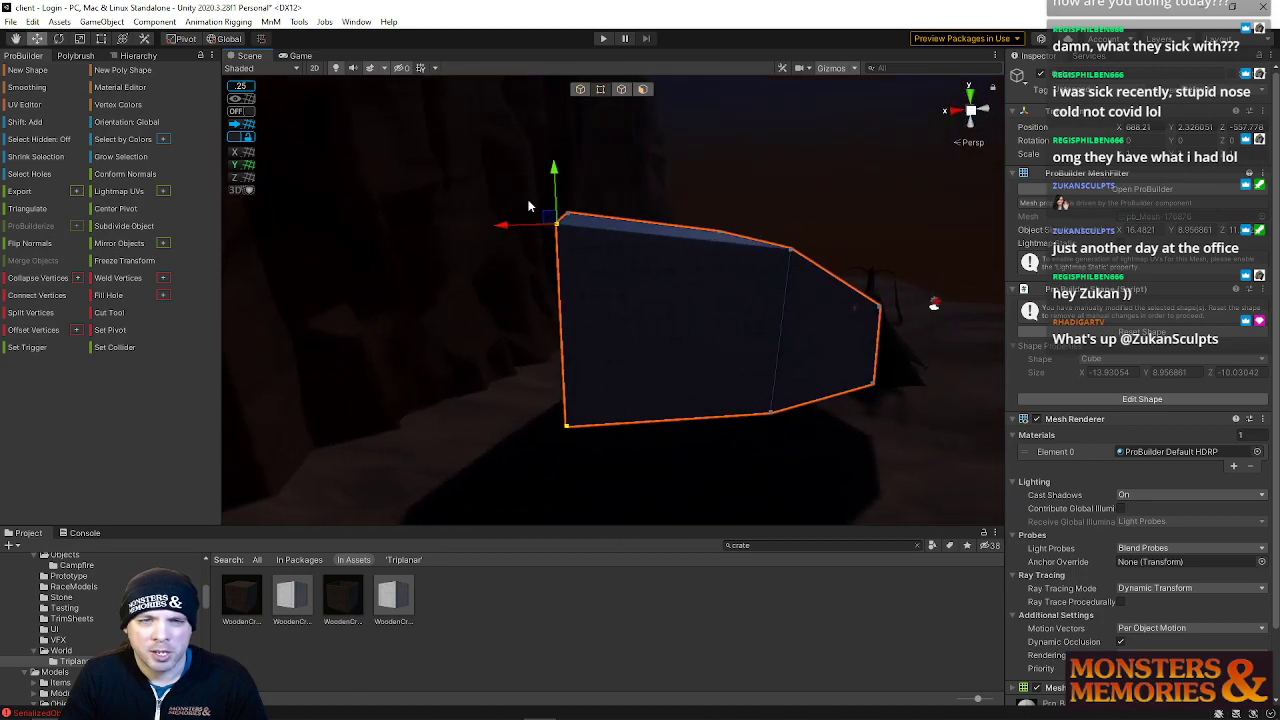
Insert a horizontal edge loop along the block's side and raise it
click(624, 89)
click(556, 288)
key(alt+u)
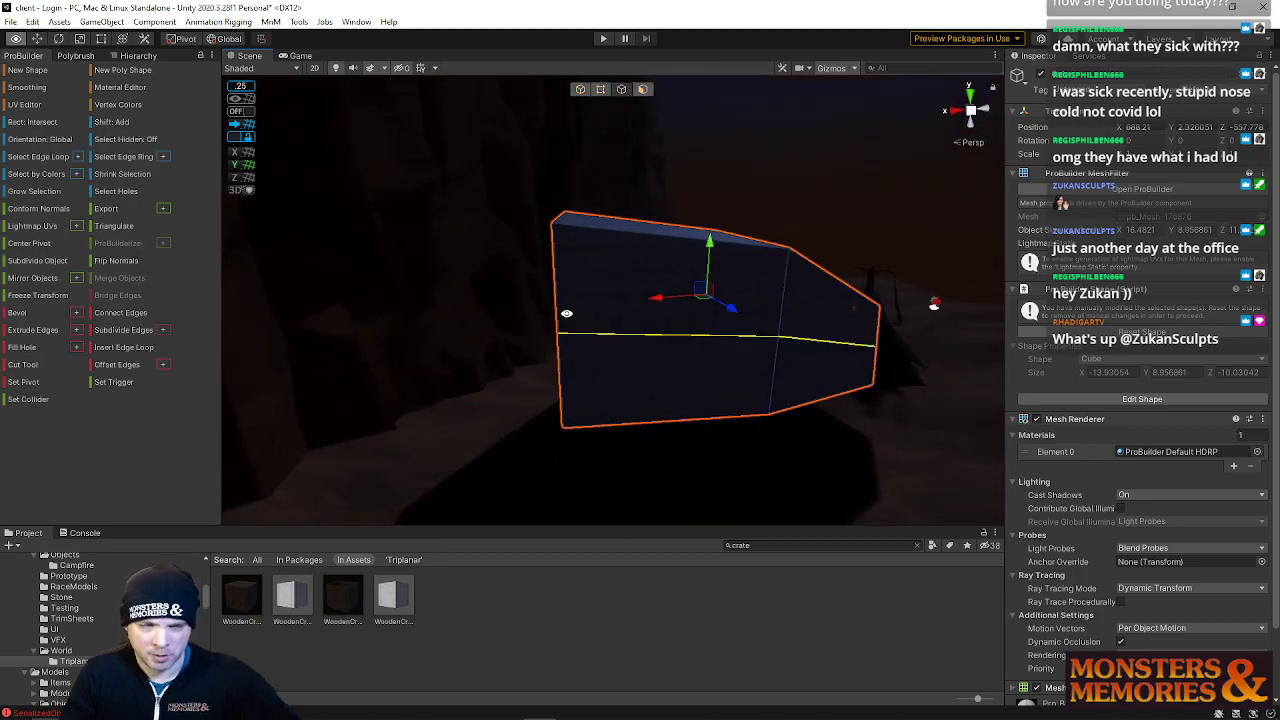
alt+drag(600, 342, 600, 131)
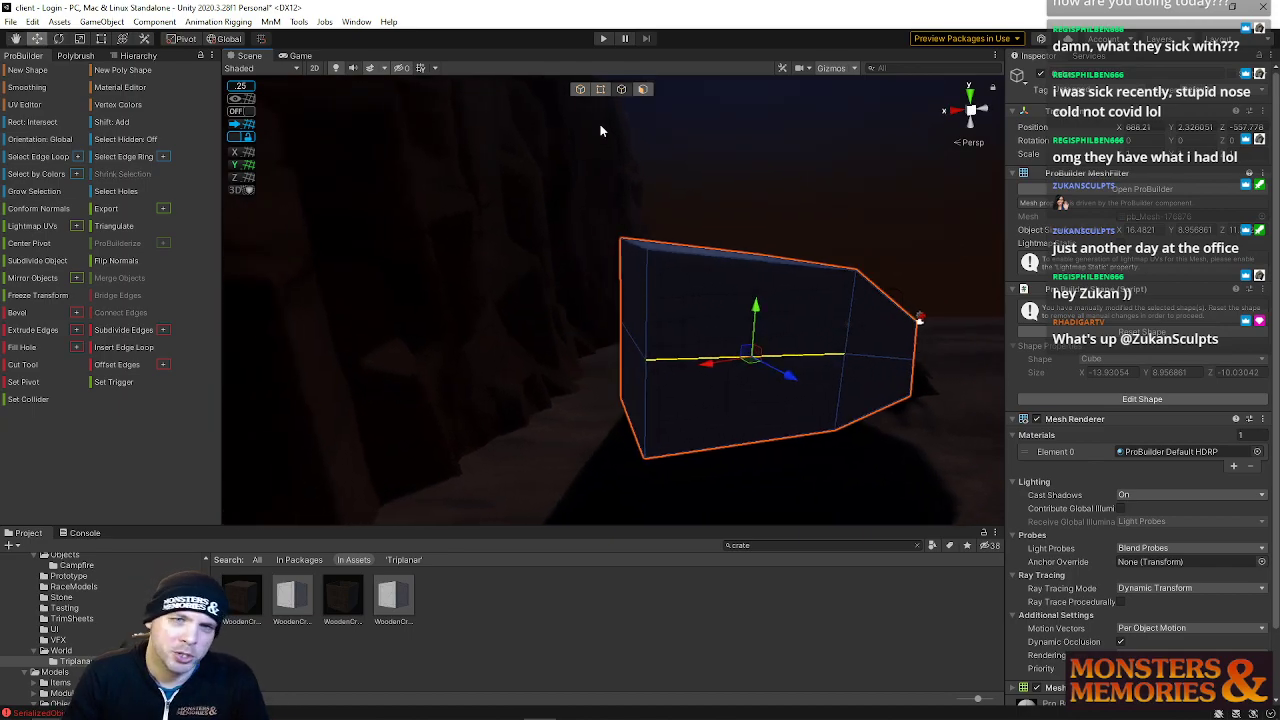
Select groups of vertices on the rock's side and push them outward to bulge it
click(600, 89)
drag(546, 234, 698, 400)
drag(556, 292, 674, 384)
click(576, 375)
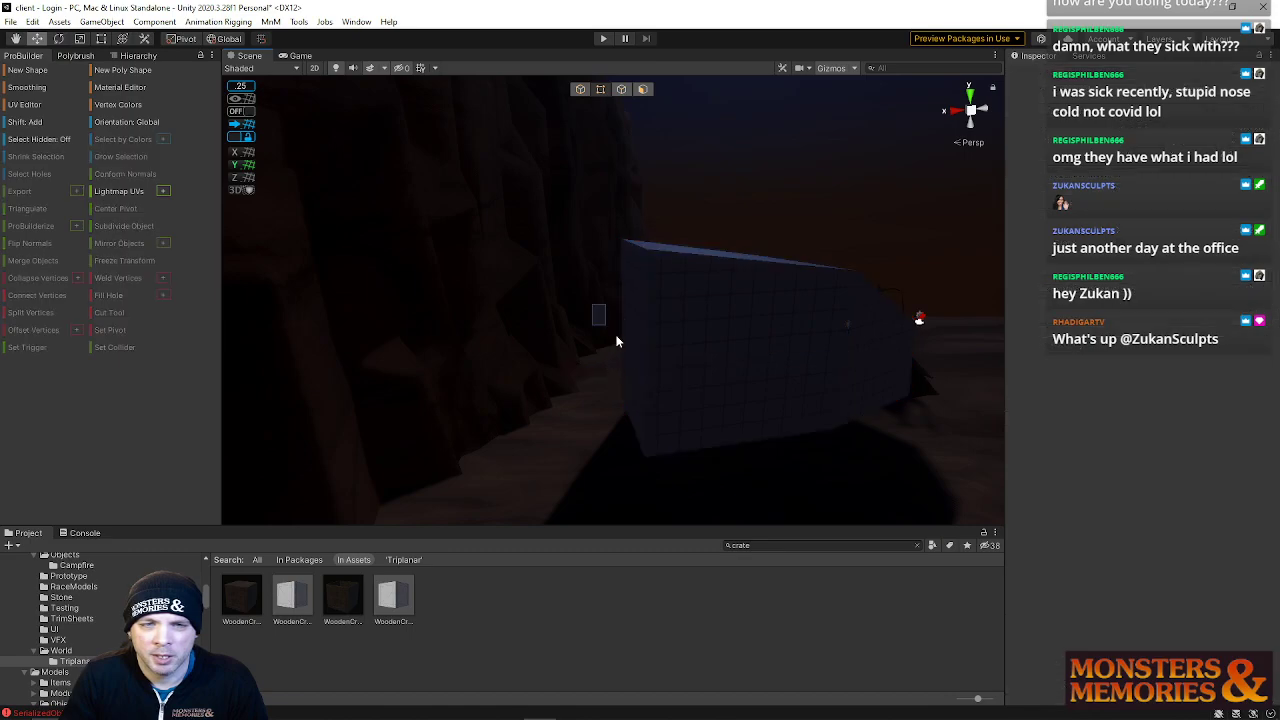
click(622, 354)
drag(643, 363, 685, 397)
drag(598, 366, 571, 371)
right_drag(612, 362, 448, 363)
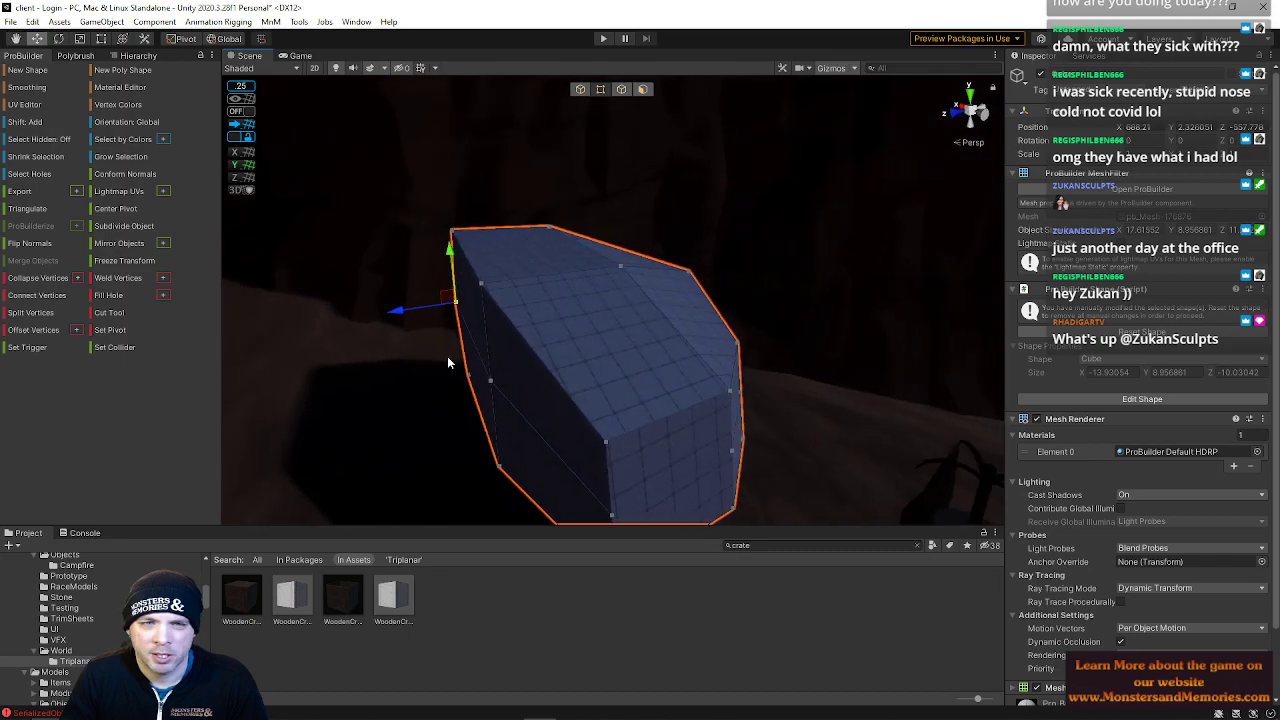
Move more vertices to sculpt the rock's faceted front face
click(447, 305)
click(460, 305)
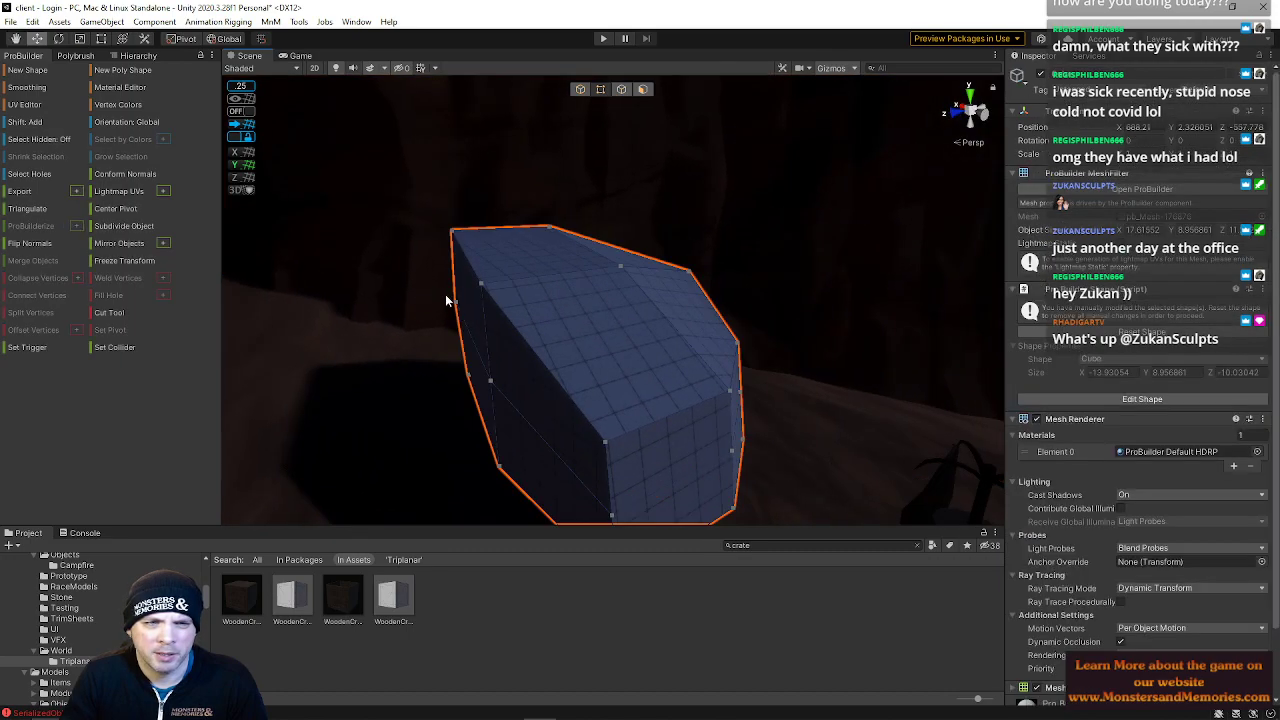
right_drag(519, 400, 523, 369)
drag(430, 363, 422, 364)
right_drag(594, 356, 785, 366)
drag(658, 365, 755, 460)
drag(640, 419, 766, 429)
right_drag(766, 429, 575, 348)
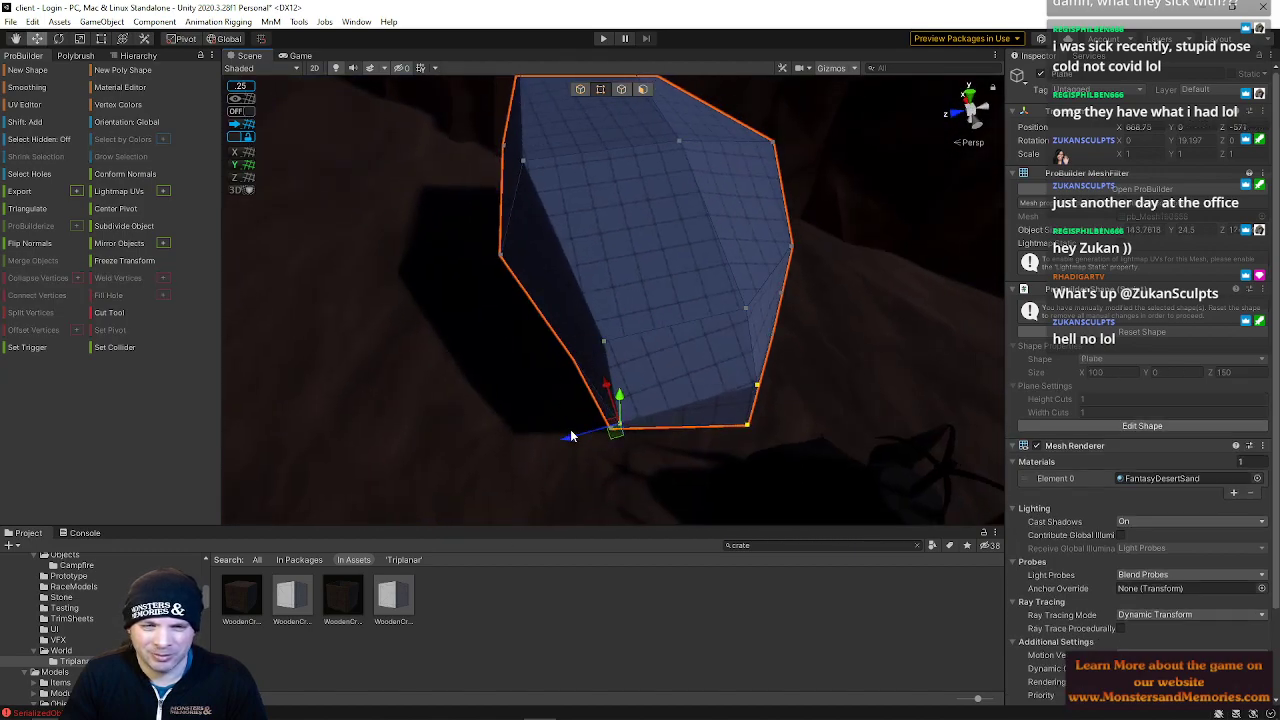
Adjust vertices along the rock's lower edge and middle to vary its silhouette
click(587, 427)
click(625, 426)
drag(572, 438, 510, 441)
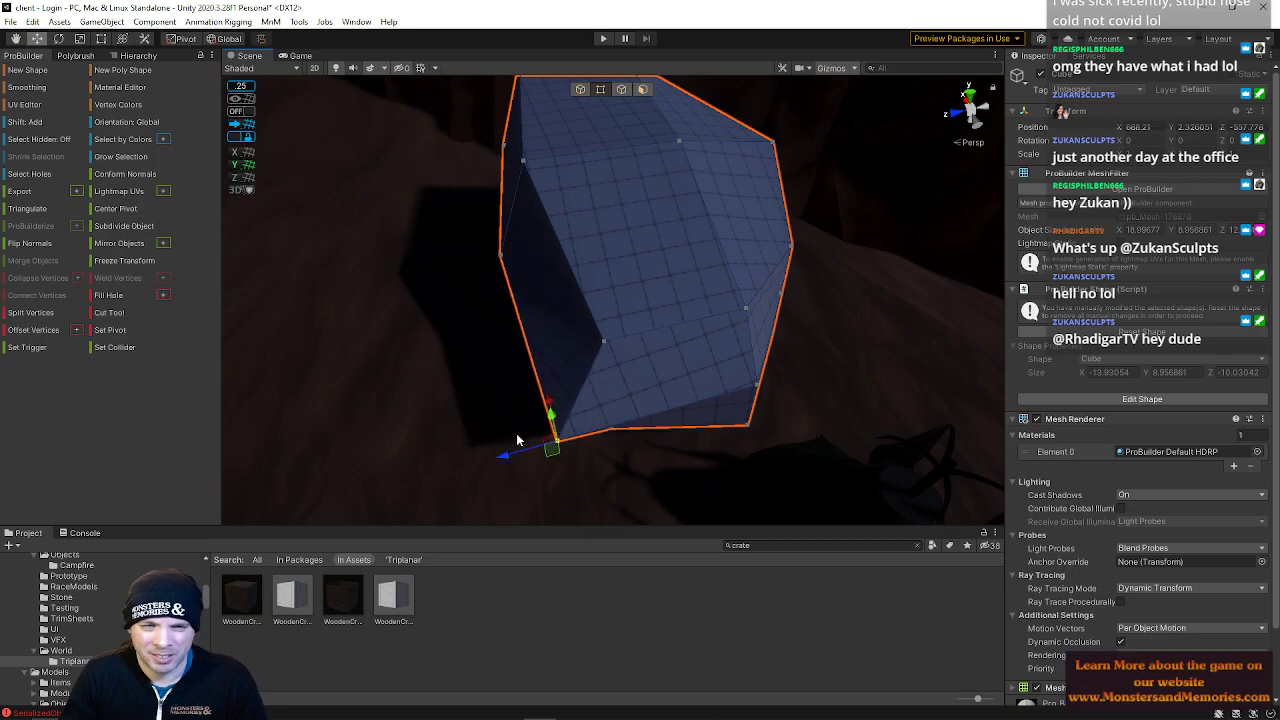
drag(547, 403, 545, 390)
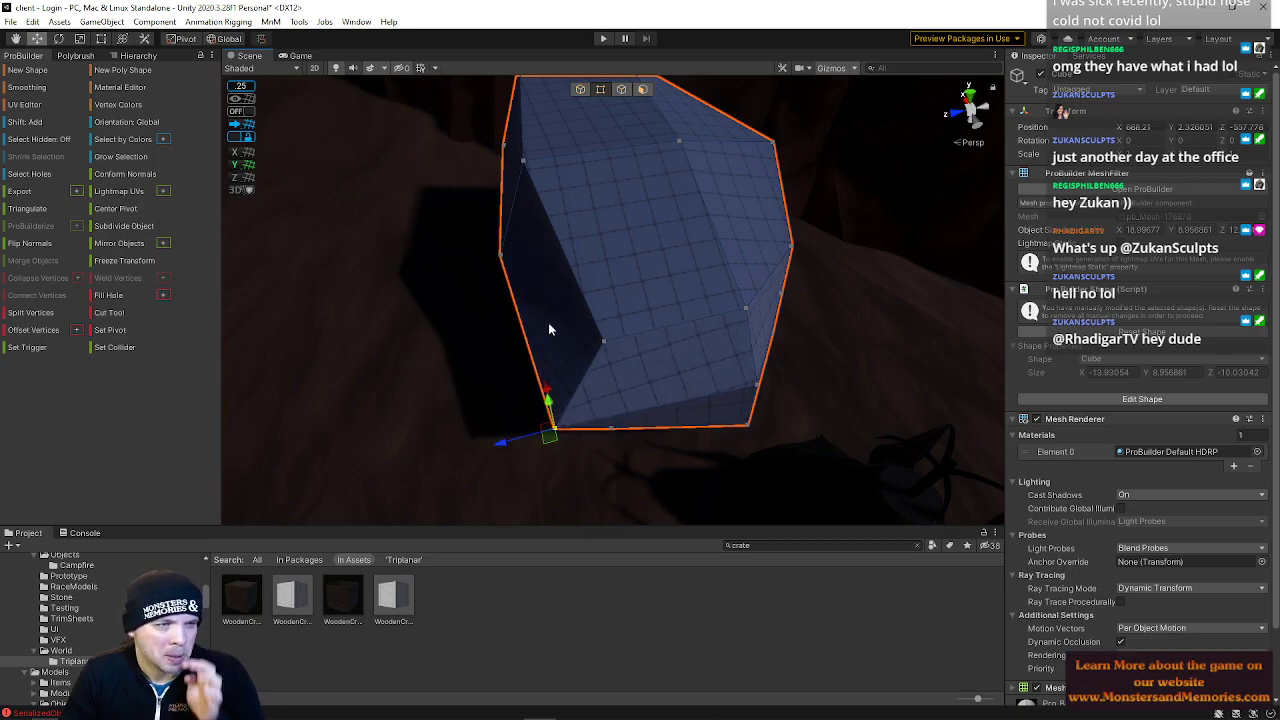
click(604, 341)
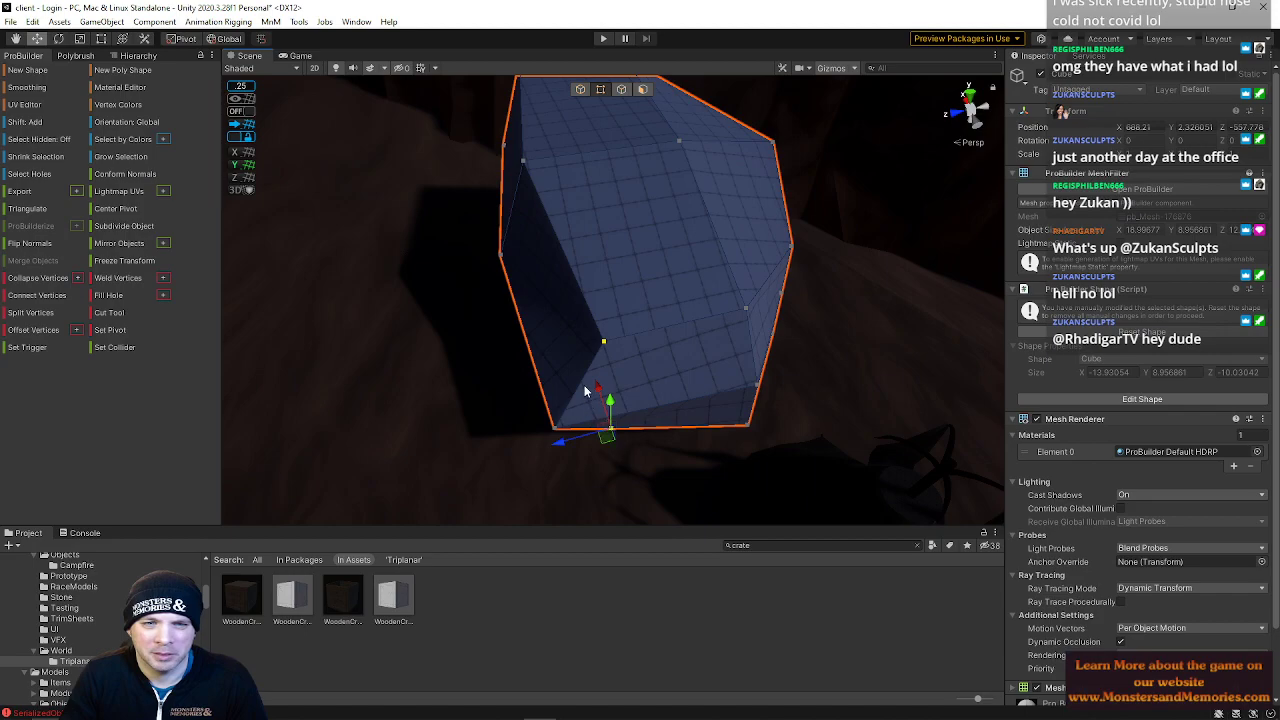
drag(601, 386, 602, 403)
drag(564, 452, 704, 347)
mouse_move(586, 346)
alt+mouse_down()
mouse_move(612, 334)
mouse_move(577, 333)
alt+mouse_up()
Refine the upper vertices to round off the rock's top surface
click(571, 269)
drag(573, 226, 576, 215)
drag(531, 260, 655, 270)
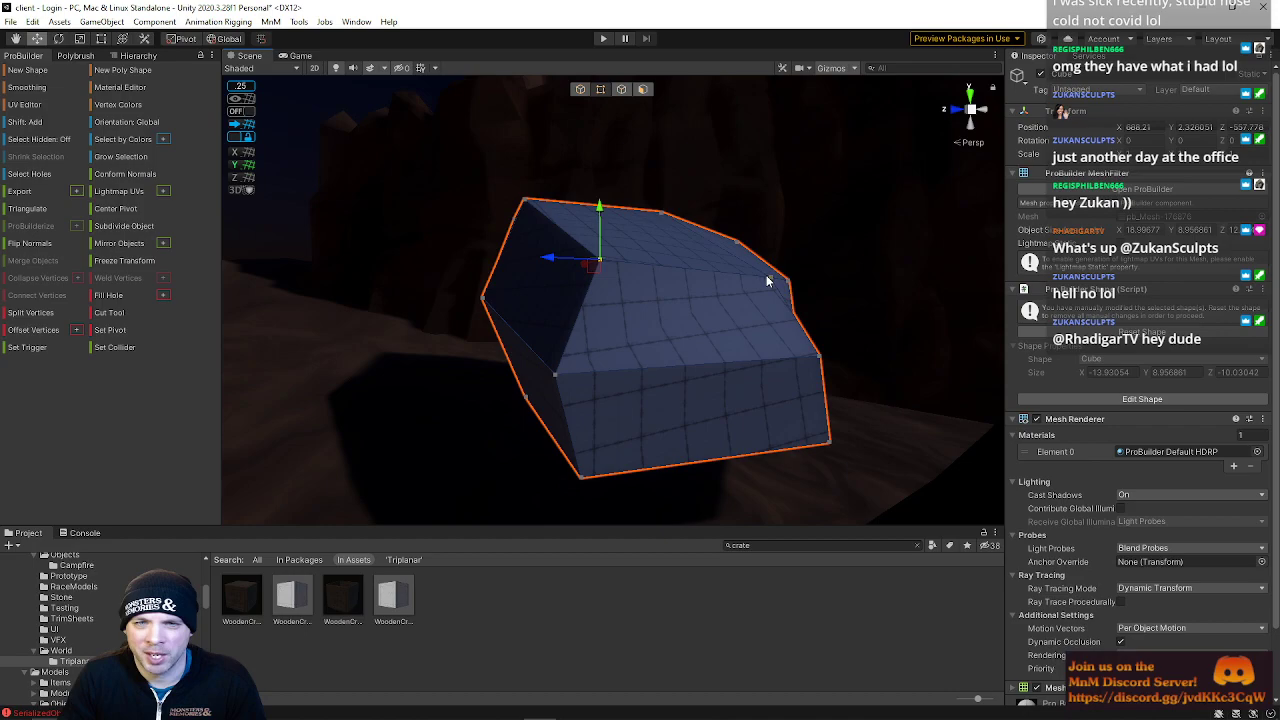
drag(771, 242, 748, 257)
right_drag(750, 255, 418, 372)
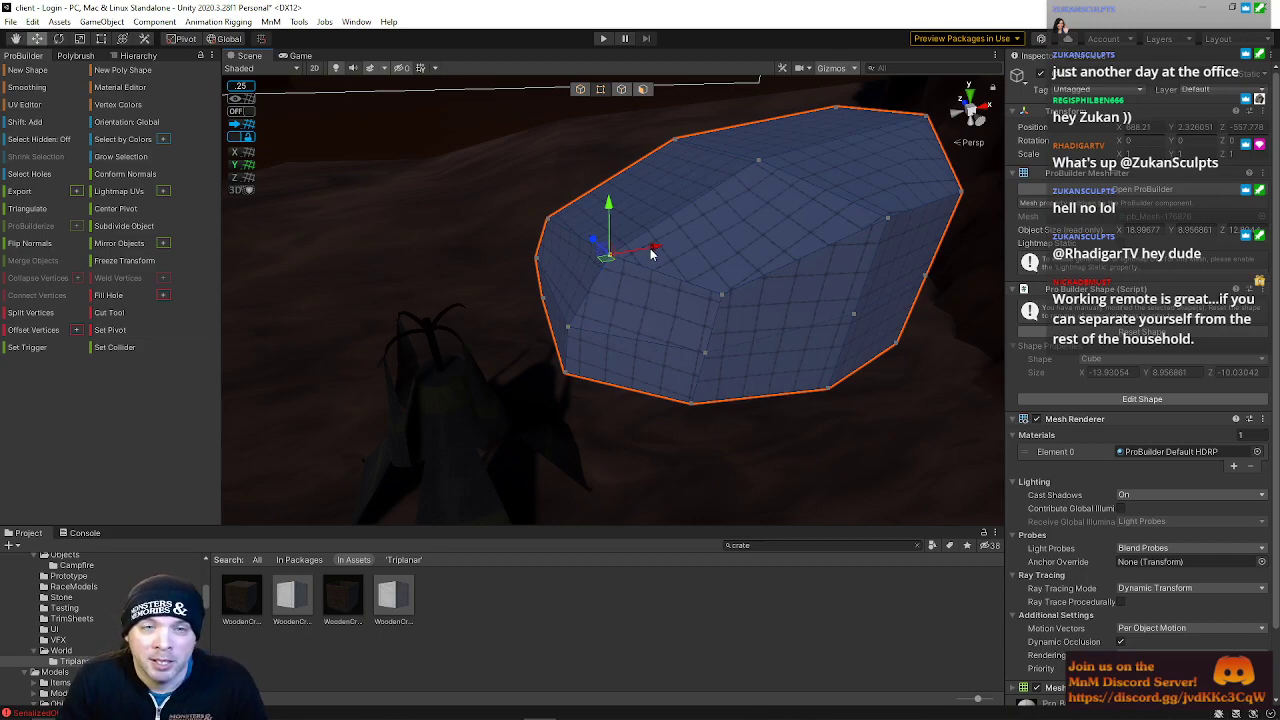
drag(700, 284, 697, 340)
right_drag(672, 404, 674, 371)
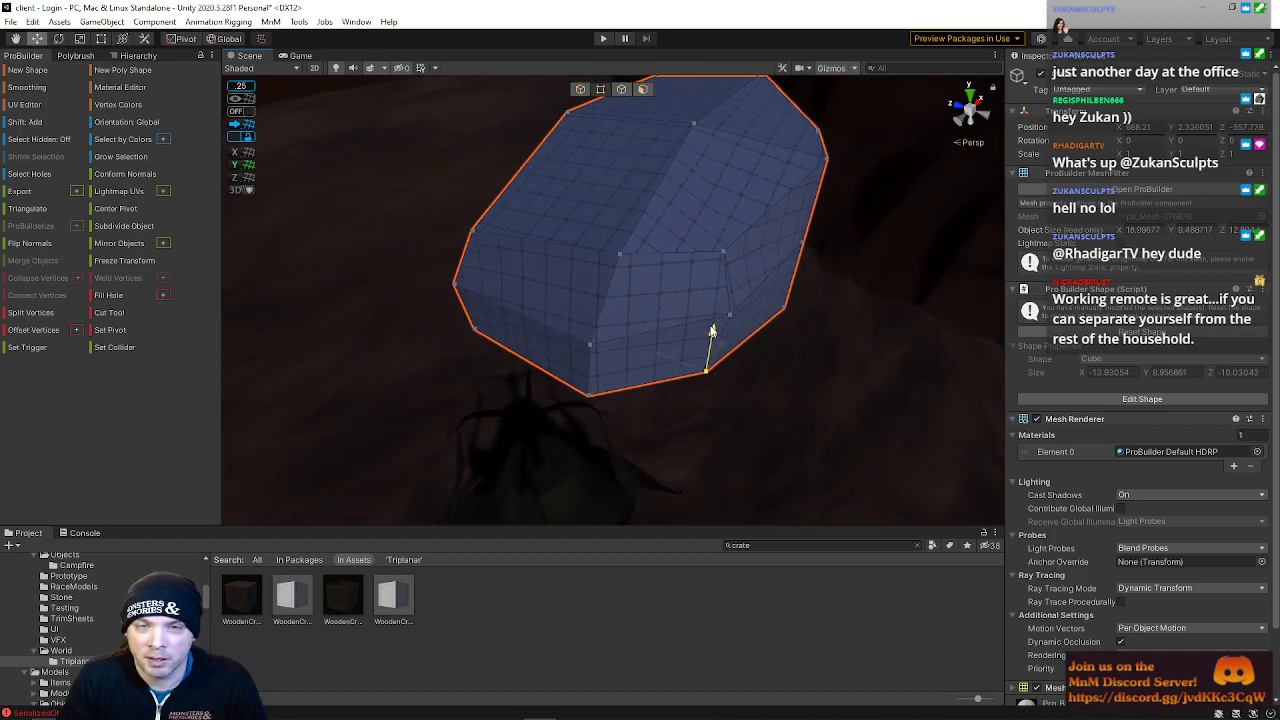
Move vertices along the rock's lower edge and side outward to widen its base
click(784, 316)
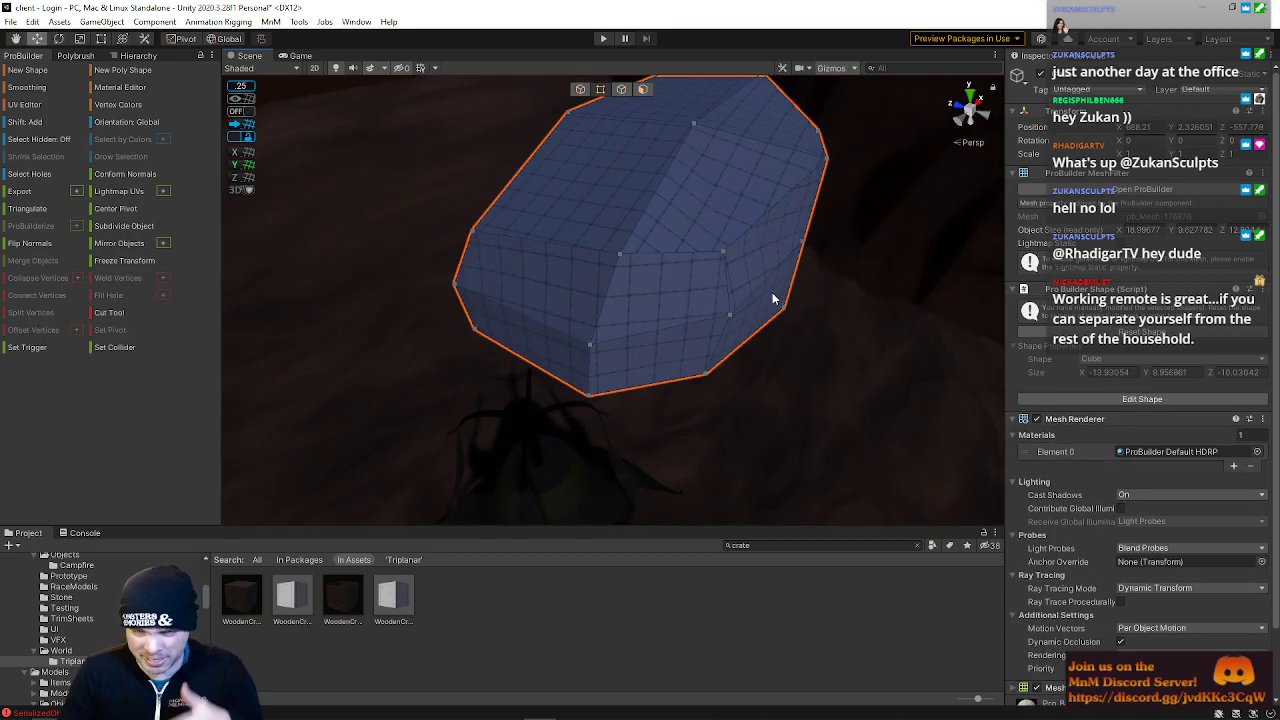
right_drag(808, 345, 590, 268)
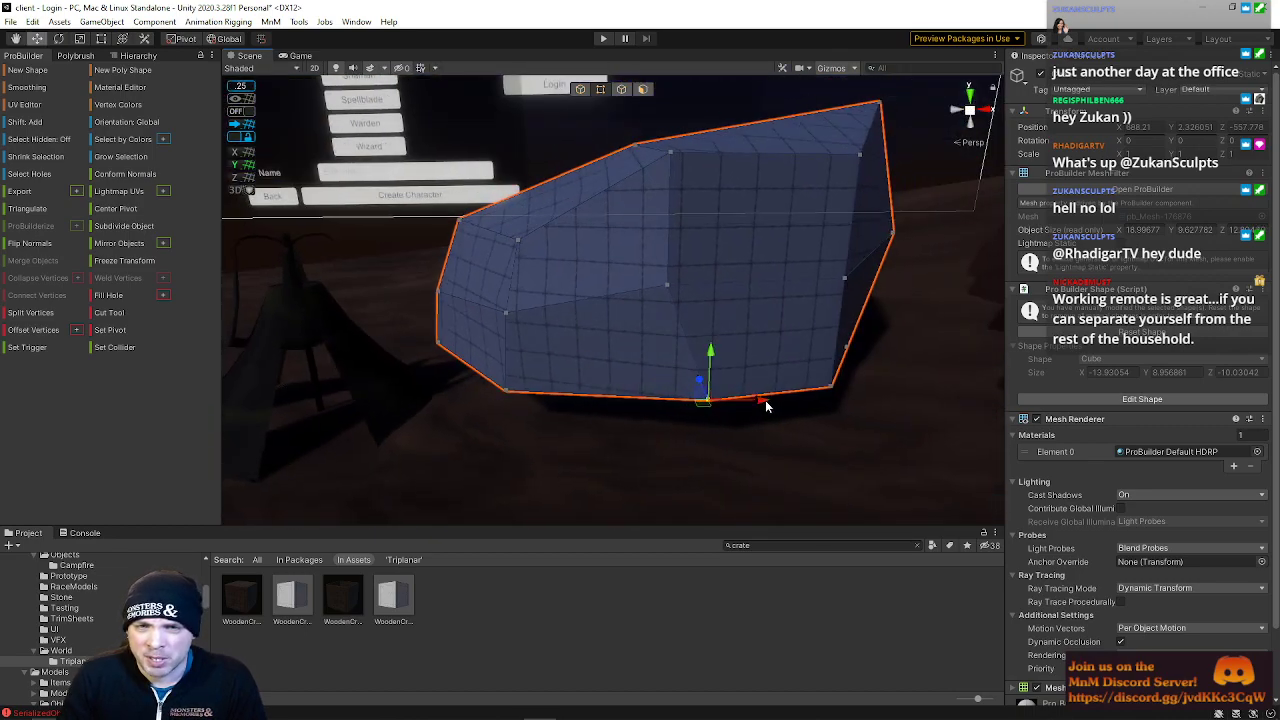
drag(848, 413, 849, 414)
right_drag(849, 414, 799, 387)
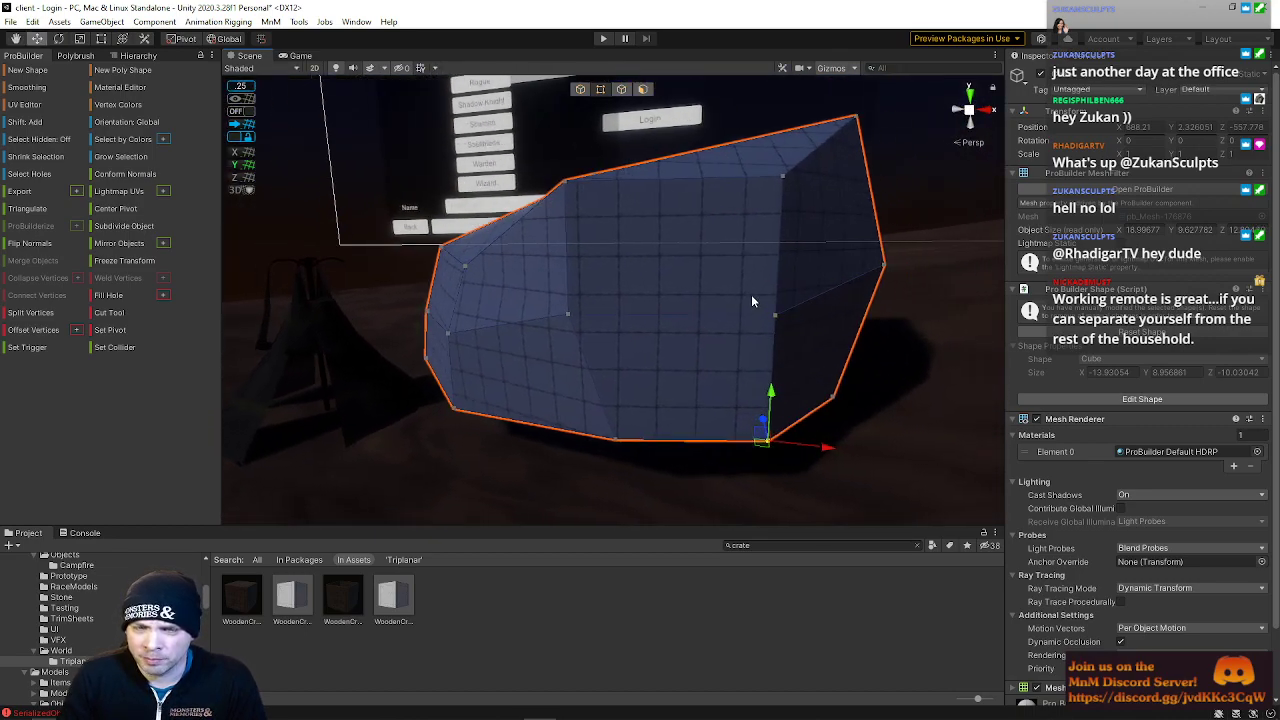
right_drag(770, 344, 950, 390)
drag(683, 337, 814, 356)
right_drag(752, 270, 618, 269)
drag(708, 287, 731, 290)
drag(376, 252, 389, 287)
right_drag(484, 284, 564, 268)
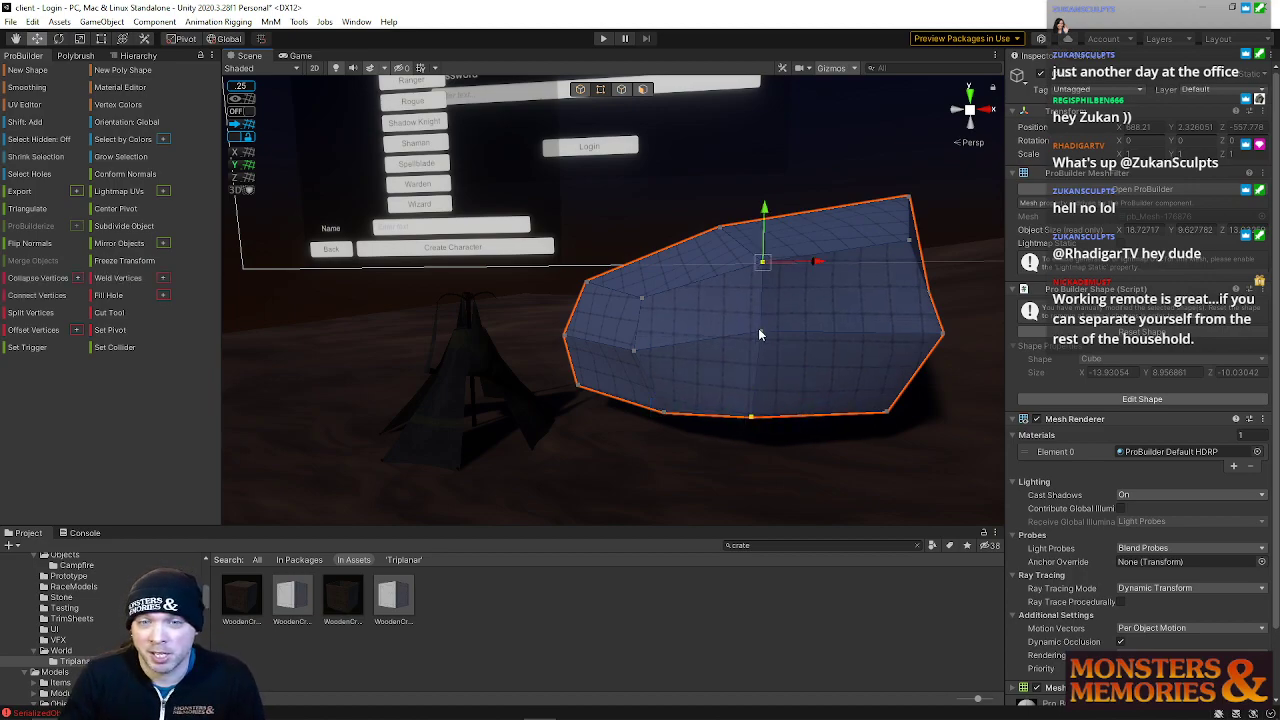
Pull the rock's top edge and front vertices into new positions to make its outline more irregular
drag(807, 341, 836, 336)
key(w)
right_drag(836, 353, 1250, 306)
key(a)
key(s)
key(d)
key(w)
key(d)
right_drag(1010, 320, 867, 331)
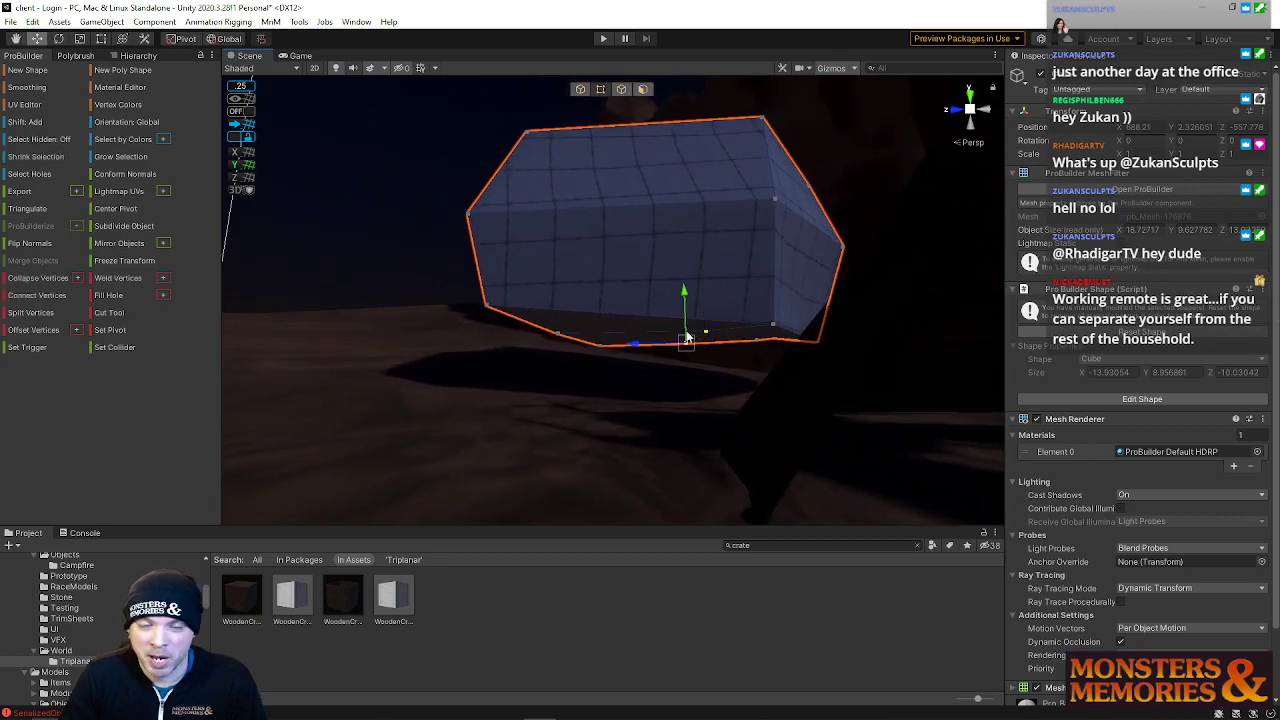
key(a)
right_drag(659, 316, 660, 272)
key(w)
key(s)
drag(595, 206, 686, 270)
drag(651, 207, 653, 232)
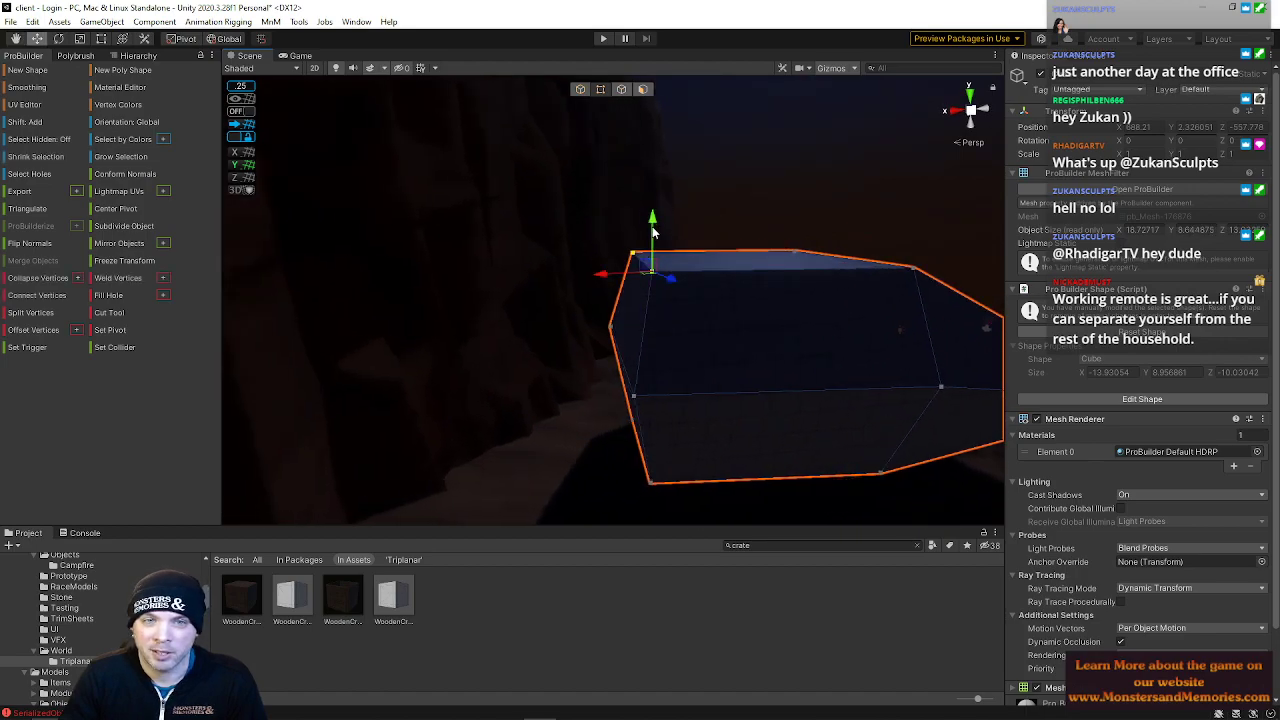
right_drag(609, 326, 665, 318)
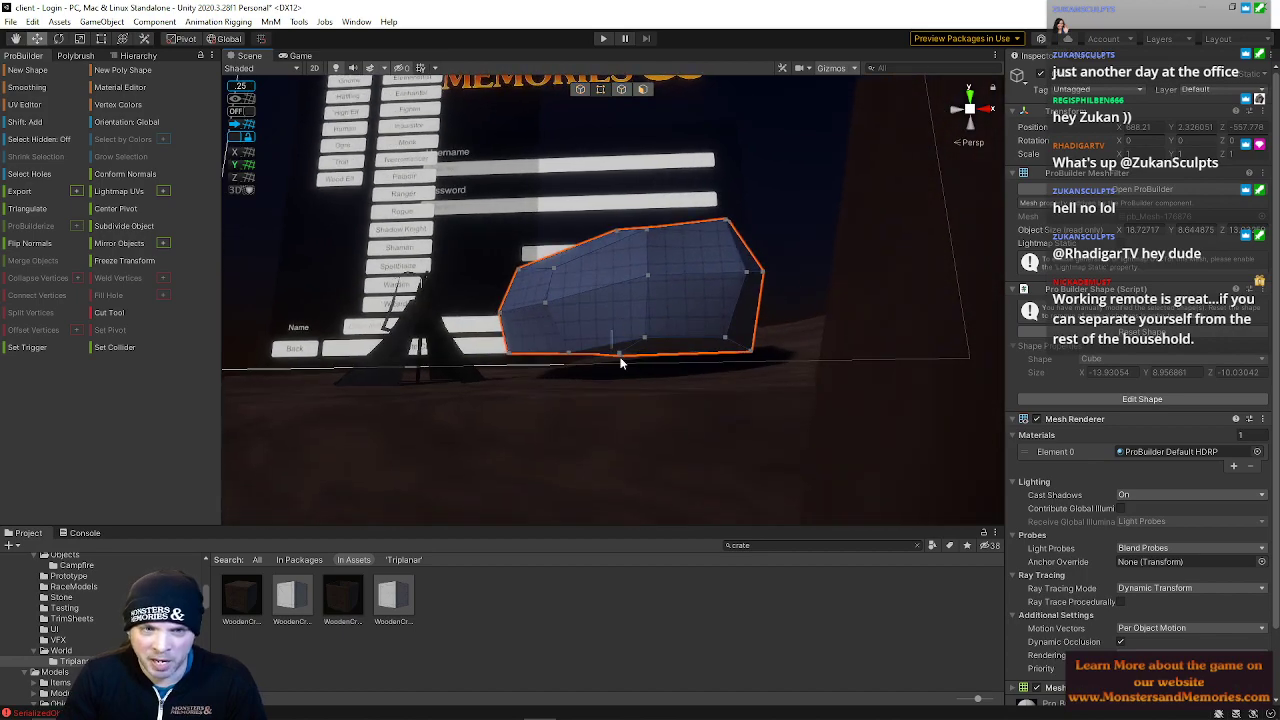
right_drag(620, 313, 978, 334)
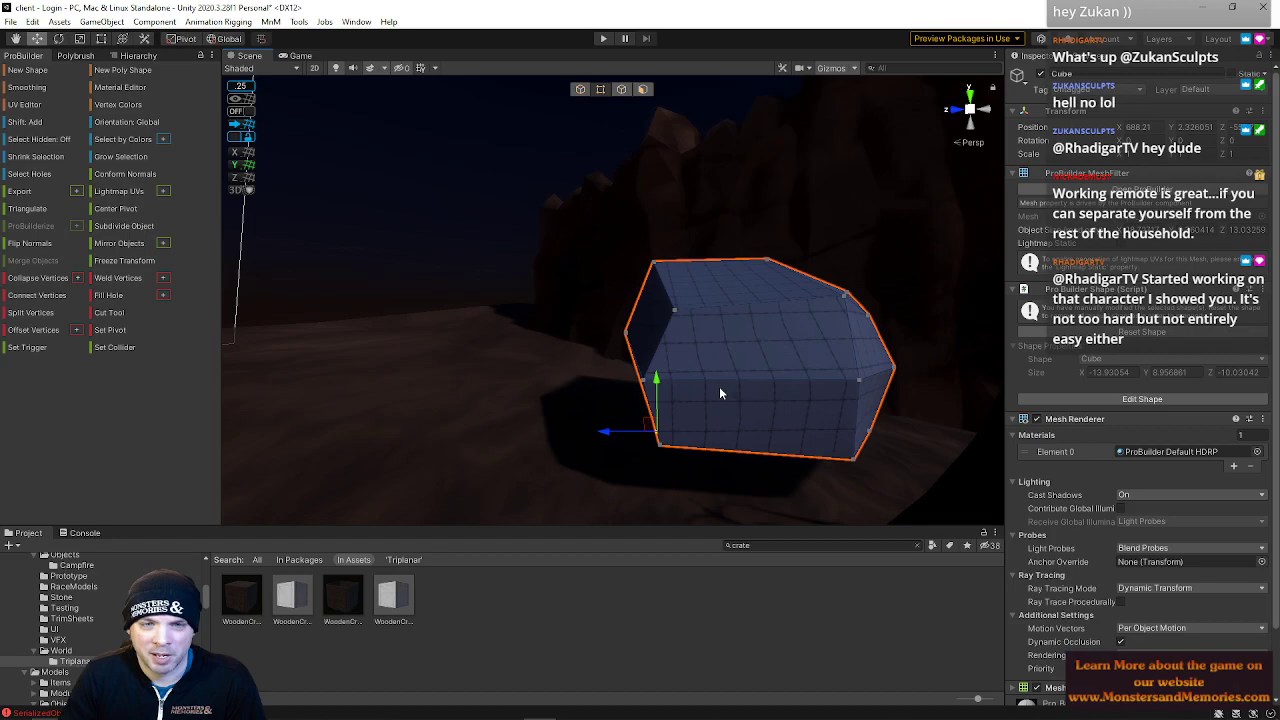
Select vertices on the rock's left side and push them outward to bulge that end
click(654, 263)
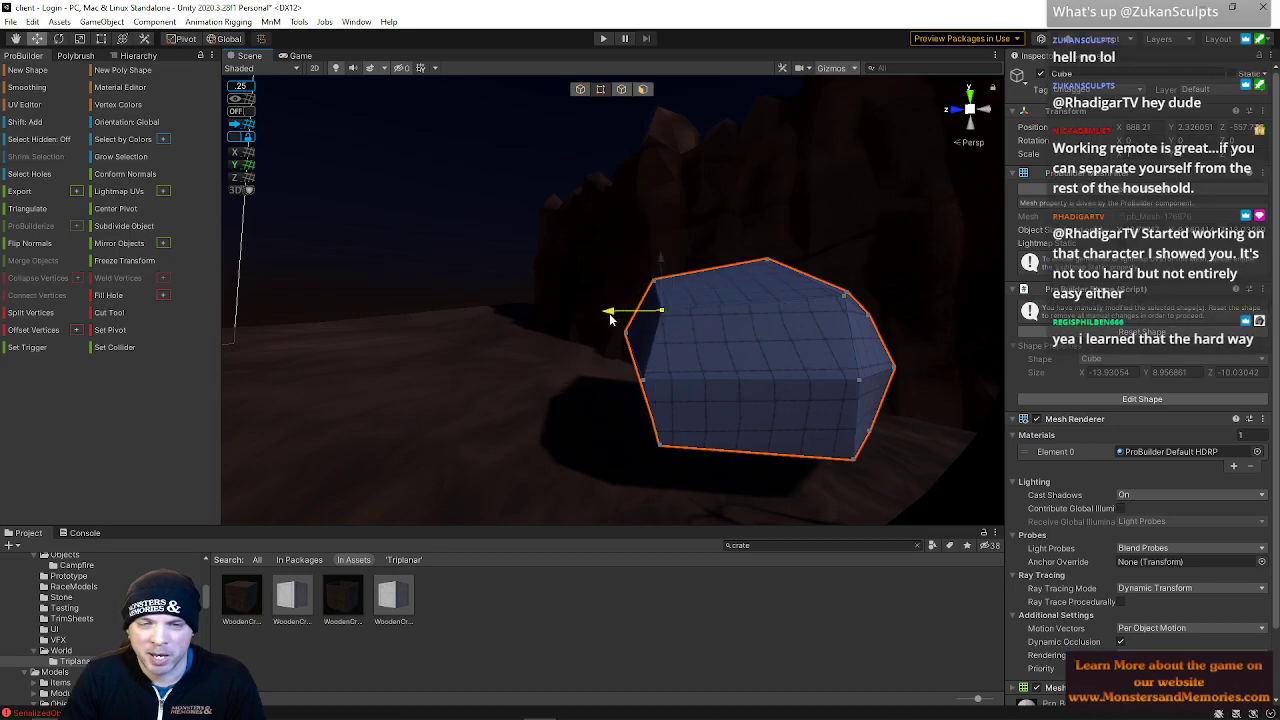
click(644, 382)
right_drag(660, 436, 985, 463)
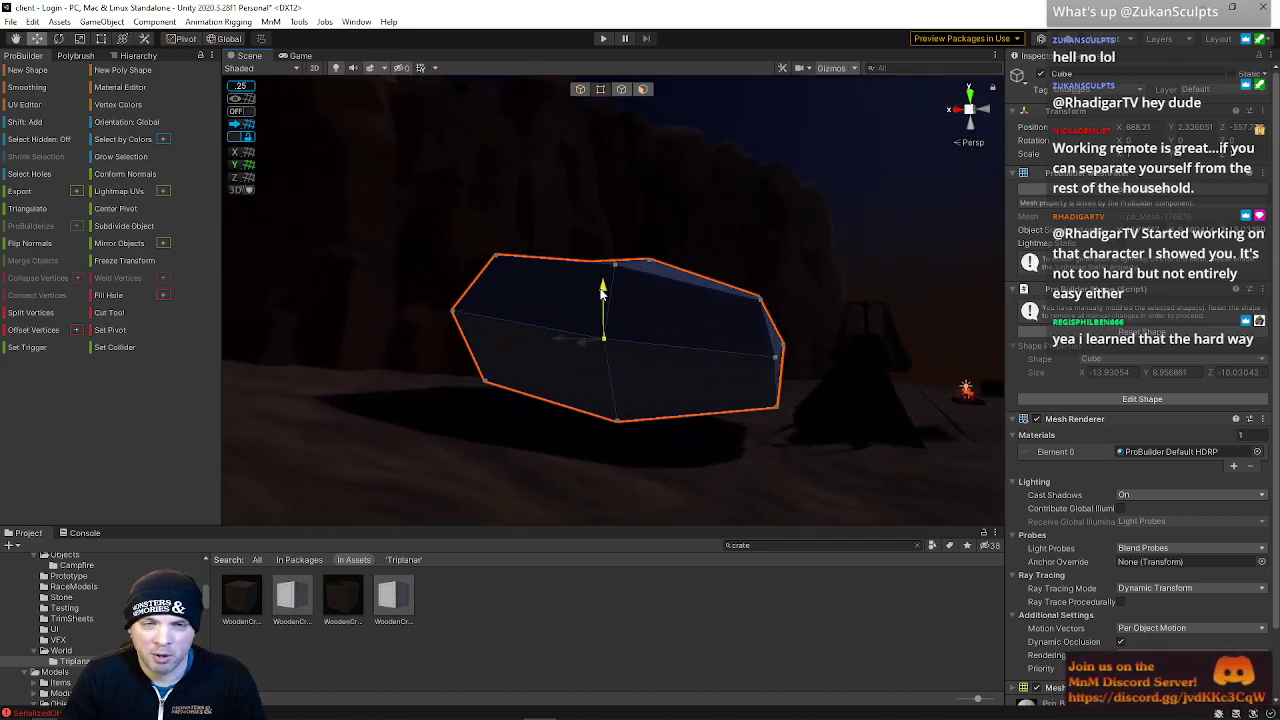
right_drag(678, 285, 445, 318)
right_drag(446, 333, 496, 309)
click(496, 376)
click(494, 311)
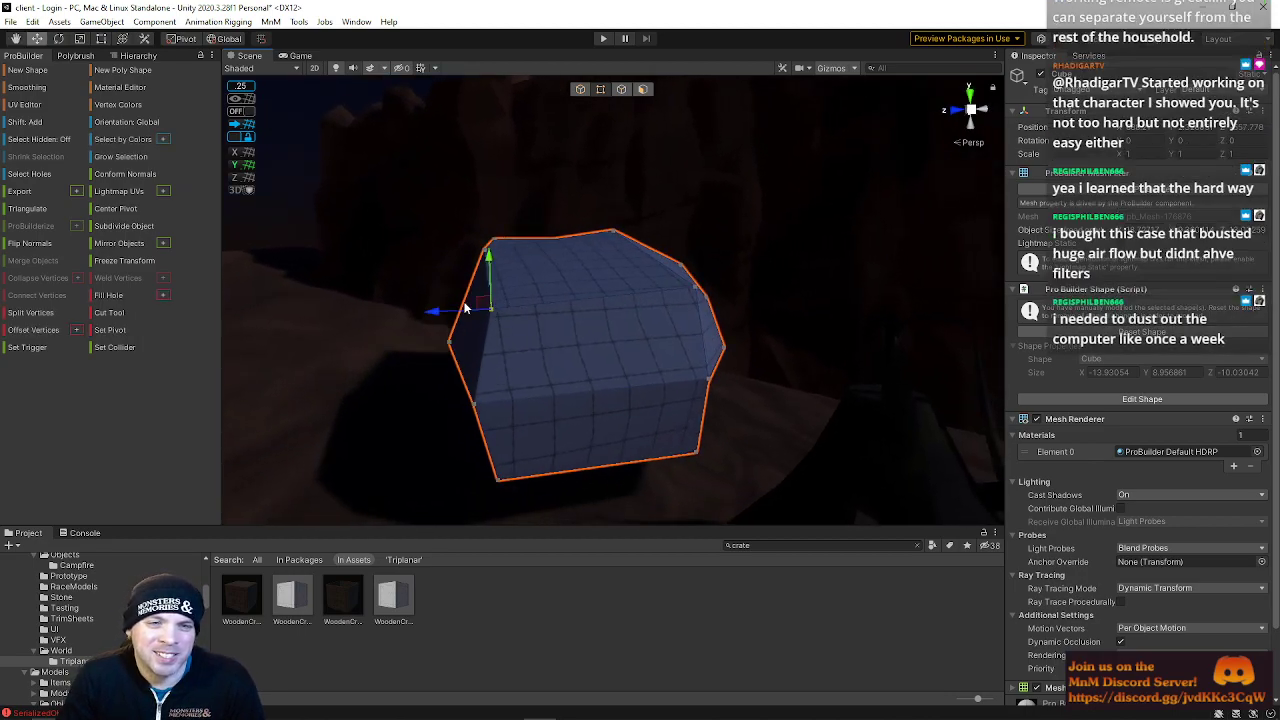
click(473, 405)
drag(429, 408, 411, 417)
click(448, 343)
drag(395, 352, 410, 352)
click(486, 246)
right_drag(623, 229, 280, 272)
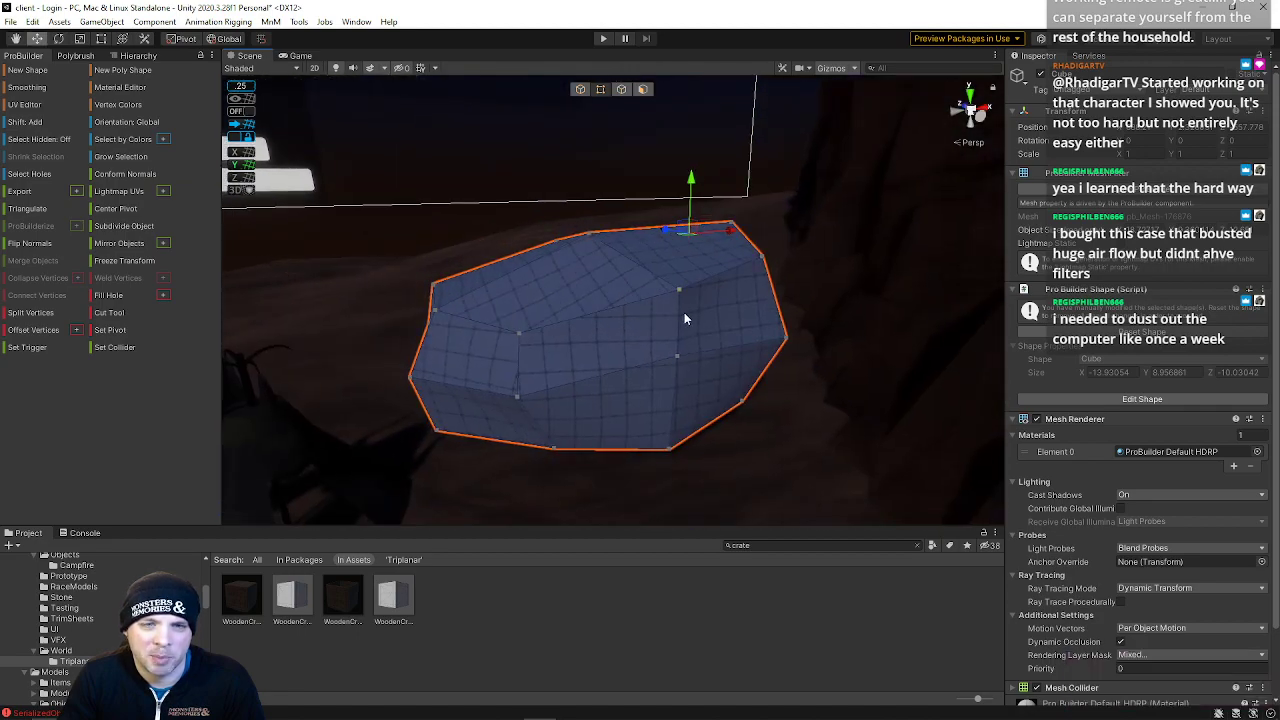
Shift vertices across the rock's front face to break up its flat planes
drag(679, 327, 677, 336)
right_drag(628, 357, 614, 316)
click(506, 314)
drag(553, 316, 578, 317)
click(502, 359)
shift+click(519, 405)
drag(566, 397, 571, 398)
click(499, 370)
click(508, 403)
click(500, 370)
click(510, 403)
drag(484, 345, 511, 438)
drag(546, 354, 555, 354)
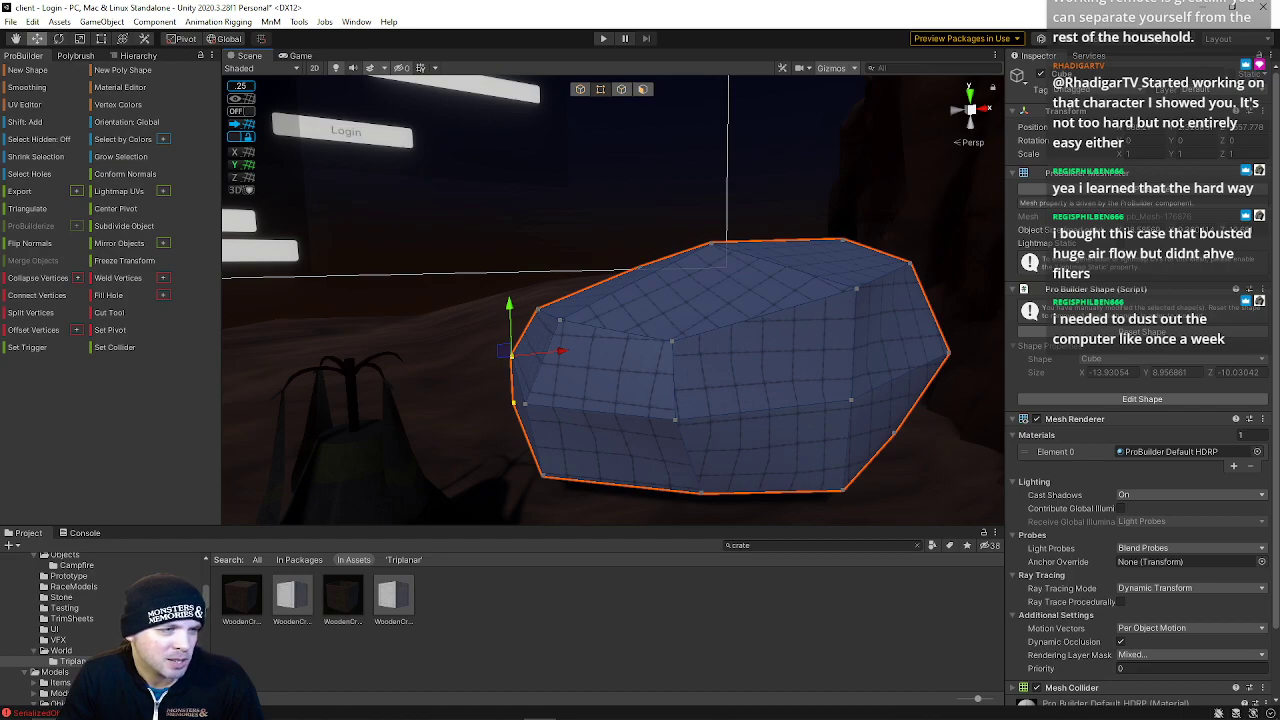
key(s)
right_drag(547, 349, 516, 366)
click(618, 409)
click(592, 358)
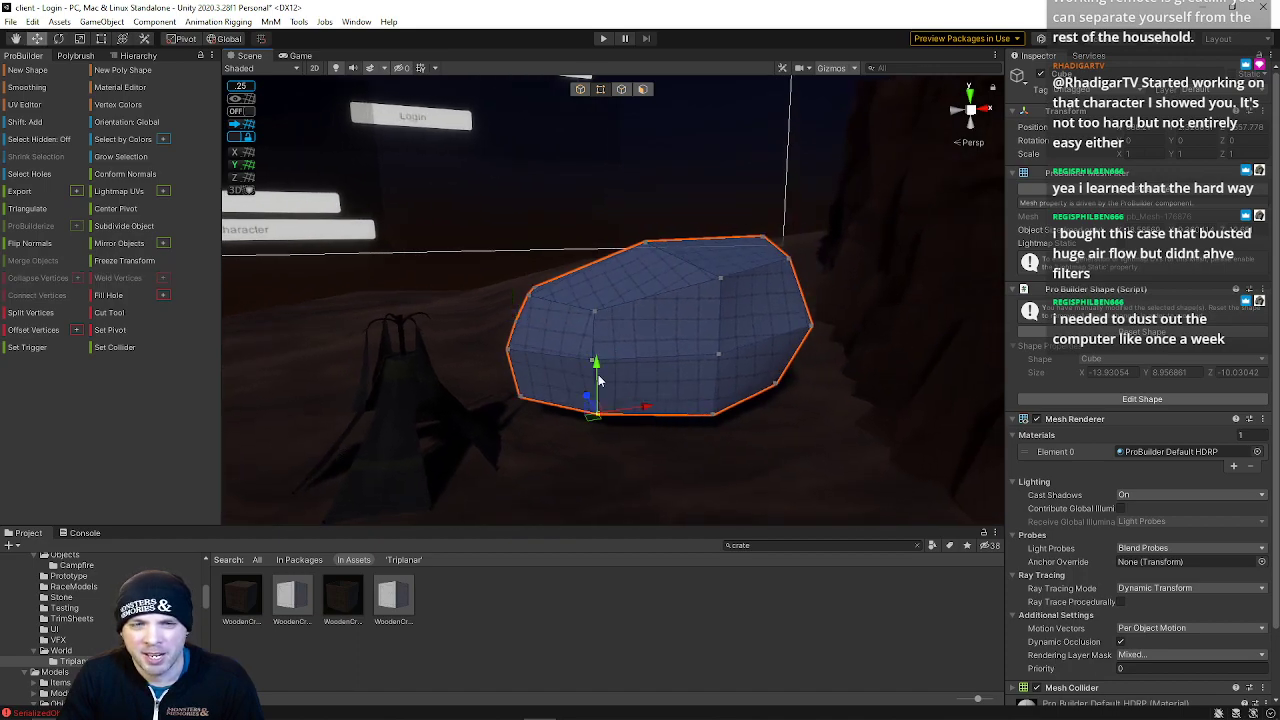
right_drag(604, 378, 899, 418)
click(559, 304)
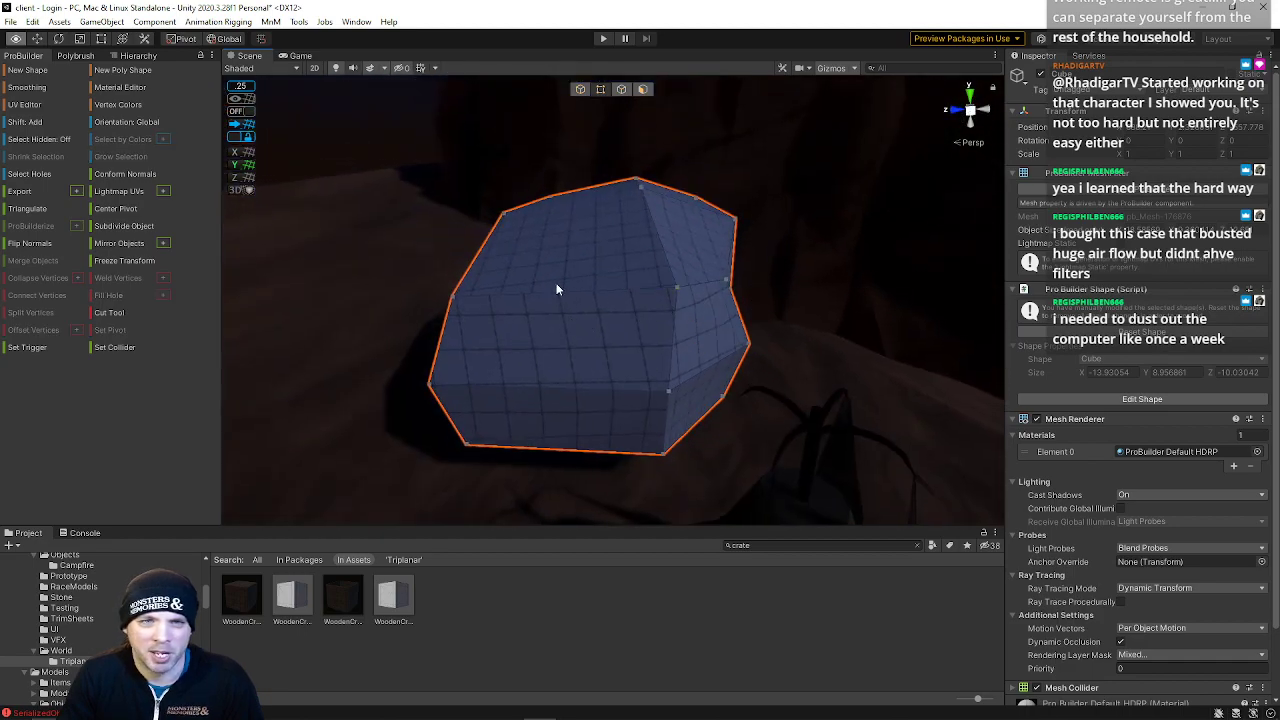
Switch to edge selection and move edge loops on the rock's front to reshape its middle
click(621, 90)
click(583, 291)
double_click(549, 291)
click(548, 358)
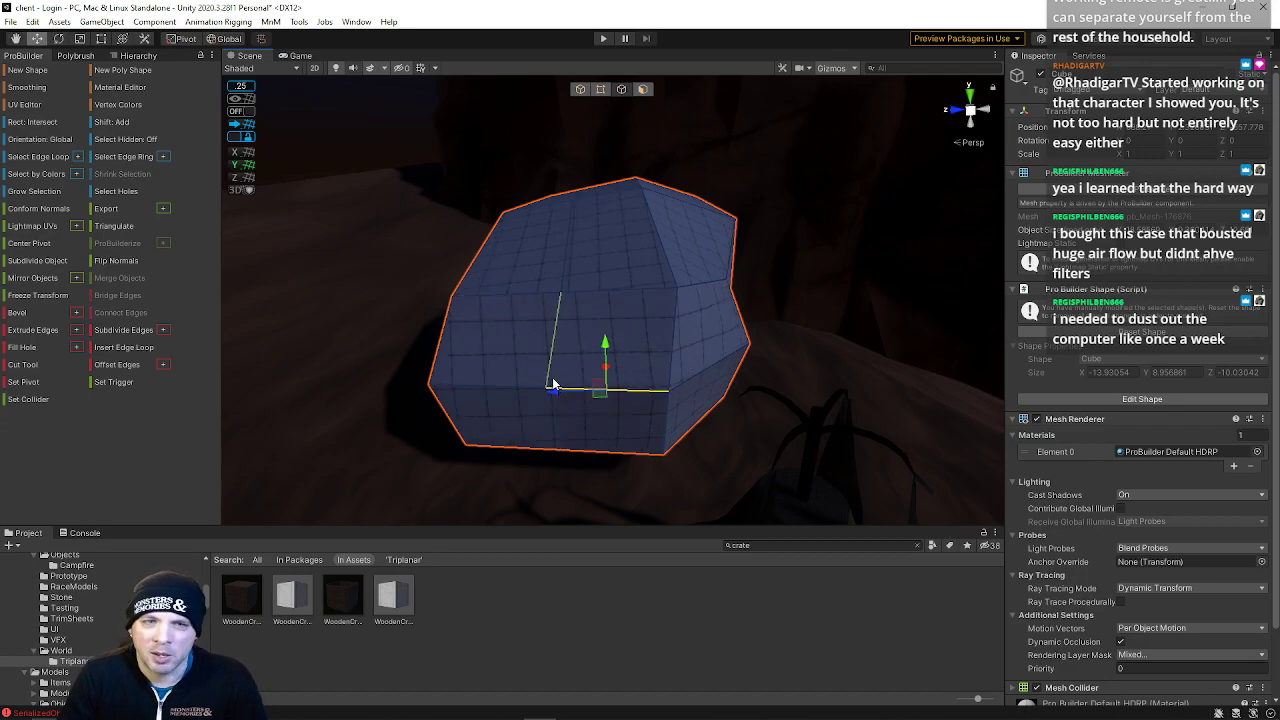
right_drag(580, 340, 620, 368)
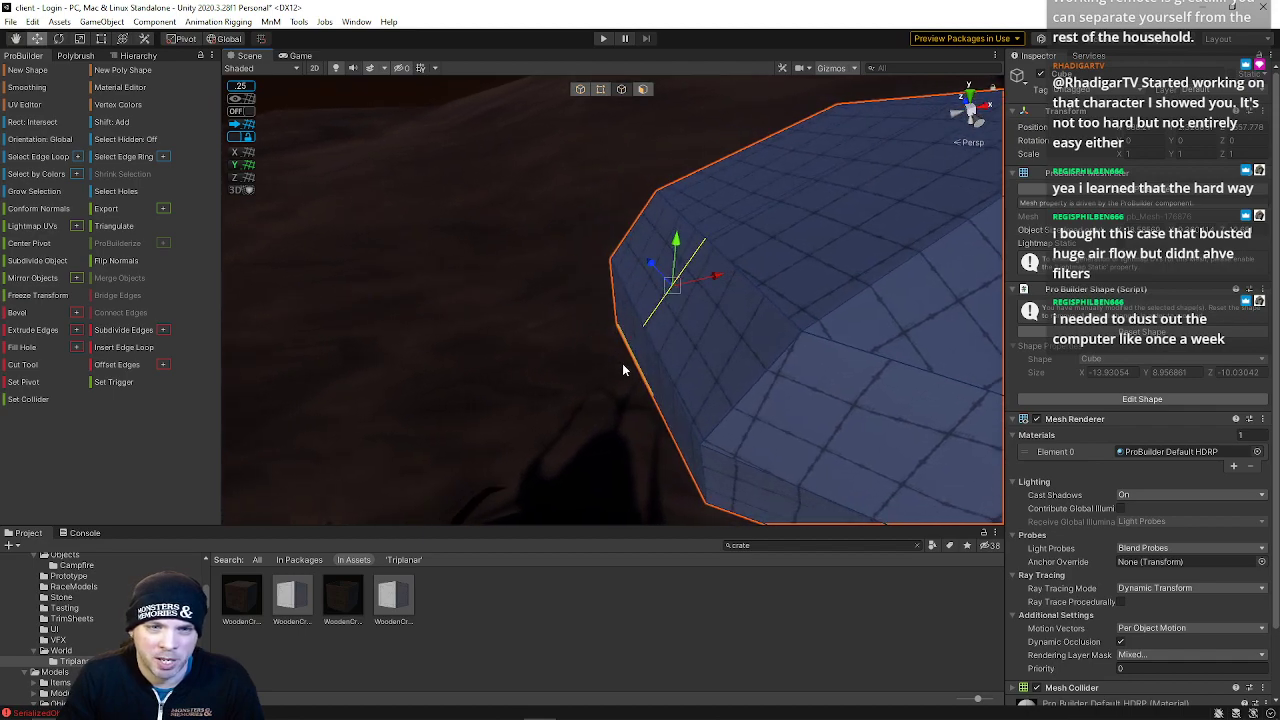
shift+click(649, 374)
drag(699, 349, 653, 362)
right_drag(733, 333, 463, 360)
click(588, 310)
shift+click(585, 411)
drag(595, 470, 603, 508)
right_drag(603, 508, 604, 420)
click(643, 357)
shift+click(677, 305)
key(ctrl+z)
drag(689, 310, 706, 285)
right_drag(720, 287, 642, 228)
click(640, 232)
drag(653, 195, 654, 228)
drag(699, 275, 730, 279)
right_drag(730, 280, 395, 330)
click(601, 89)
Back in vertex mode, move the rock's end and underside vertices to taper its corner
click(651, 242)
right_drag(651, 242, 642, 390)
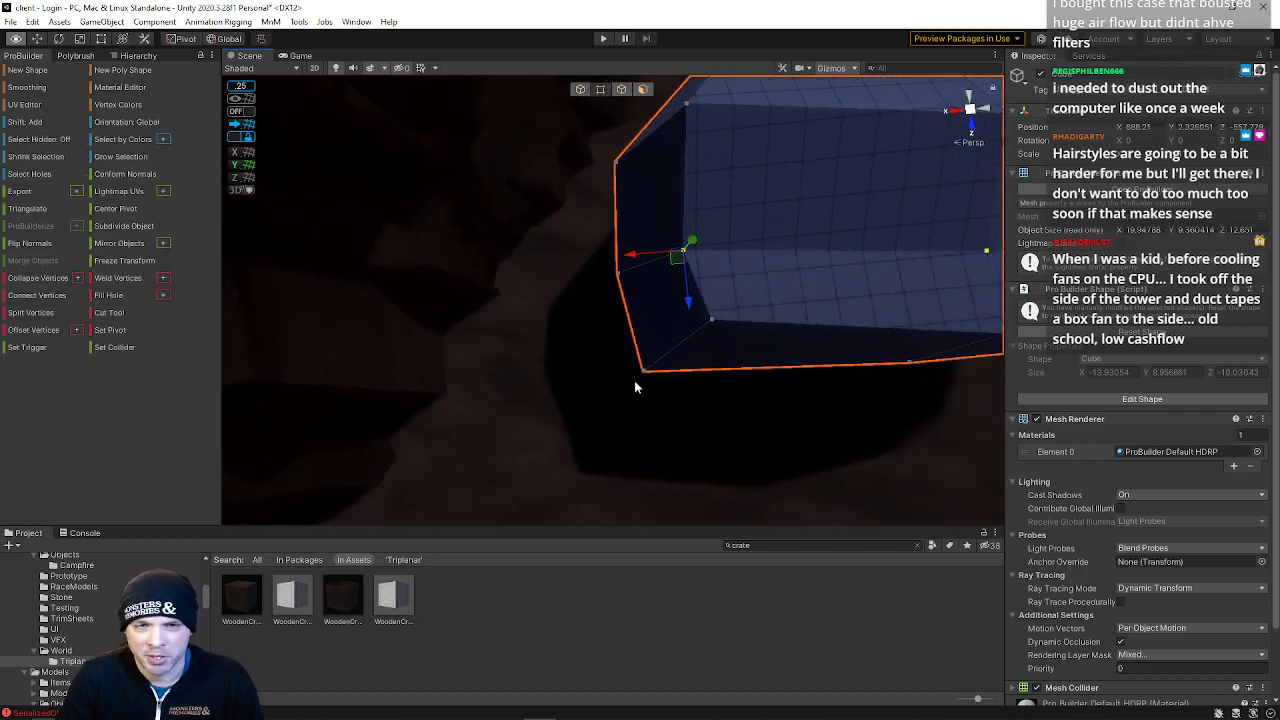
click(571, 241)
click(651, 254)
click(784, 446)
click(680, 336)
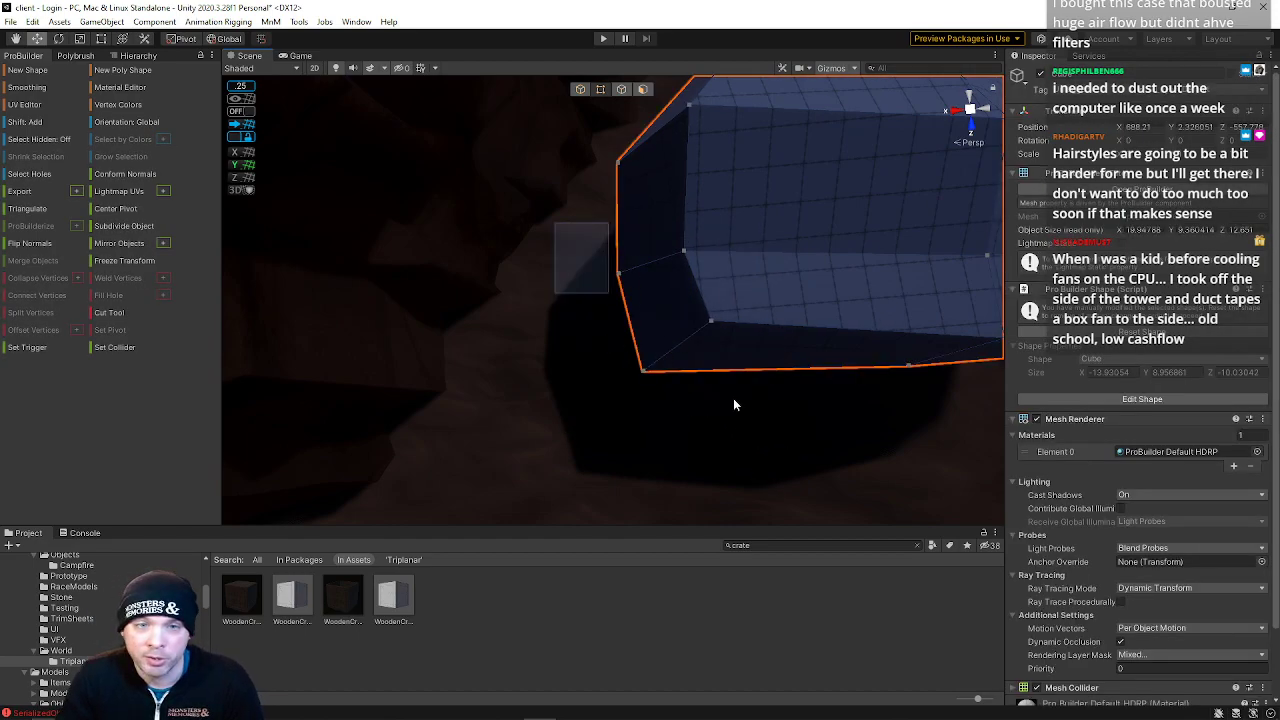
click(728, 372)
click(747, 286)
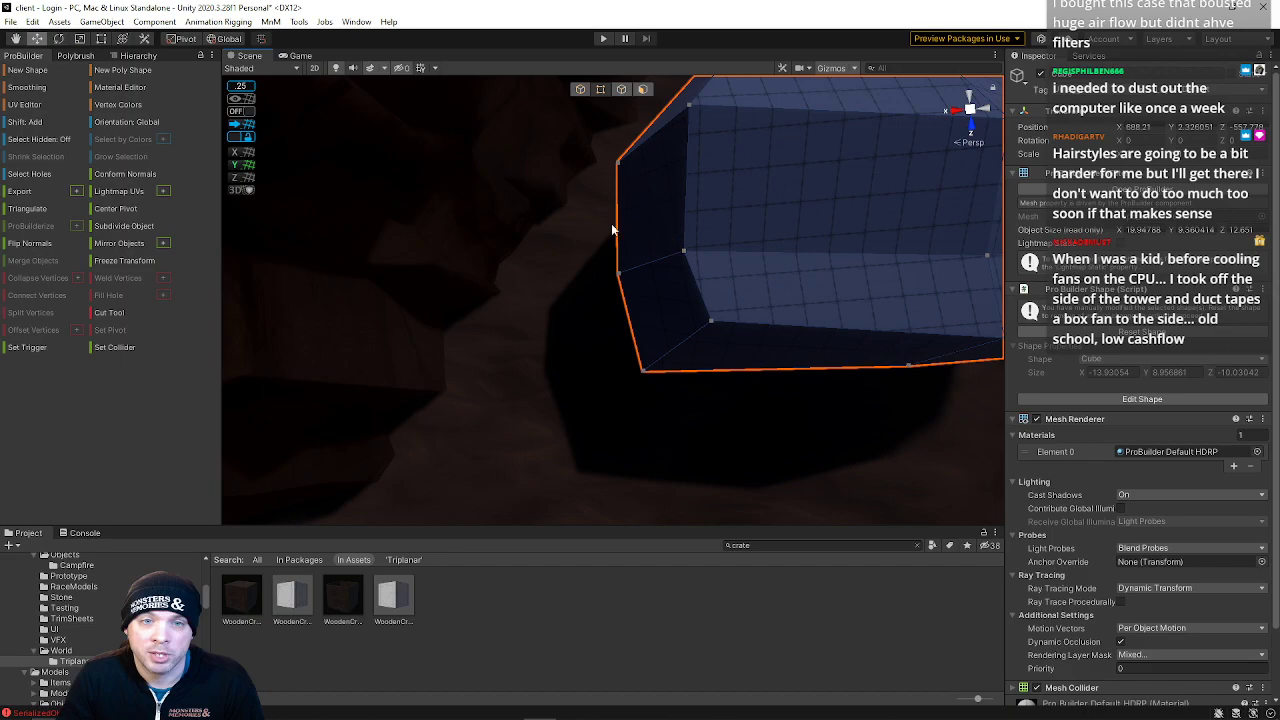
click(800, 426)
click(746, 297)
click(749, 338)
click(748, 332)
right_drag(748, 332, 818, 160)
key(s)
drag(533, 332, 664, 496)
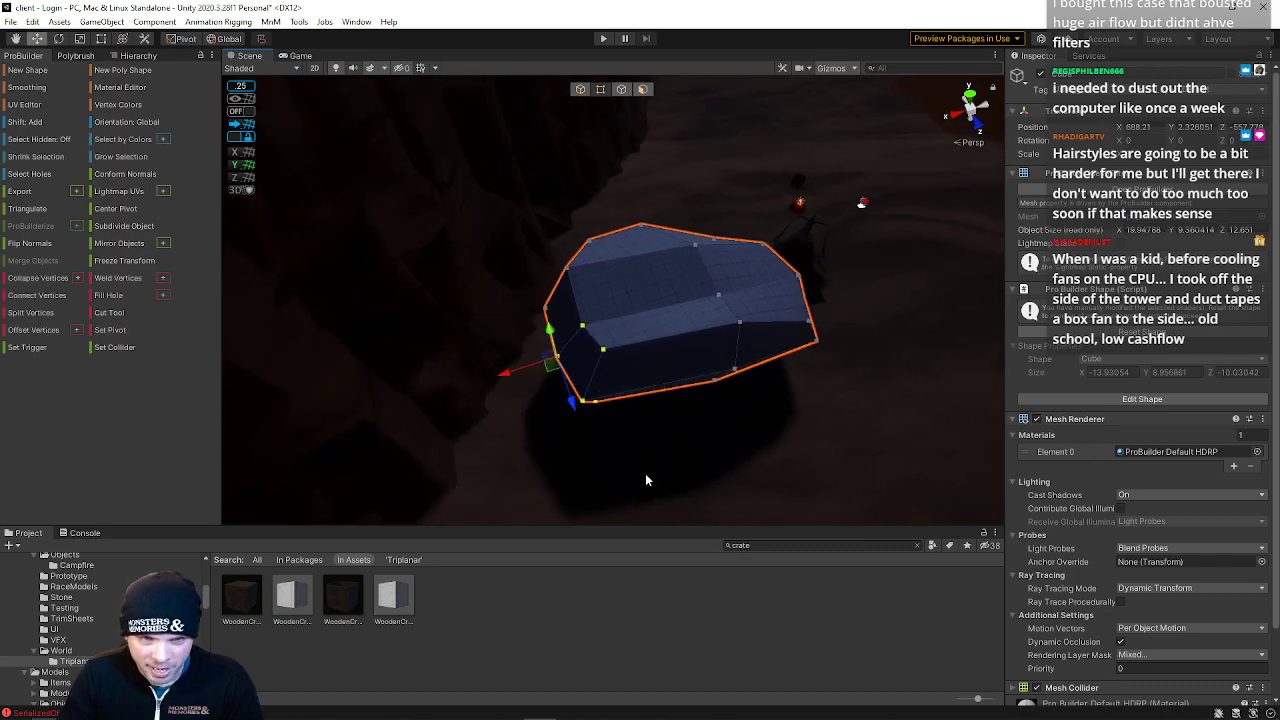
drag(494, 373, 489, 375)
right_drag(675, 357, 613, 400)
click(619, 248)
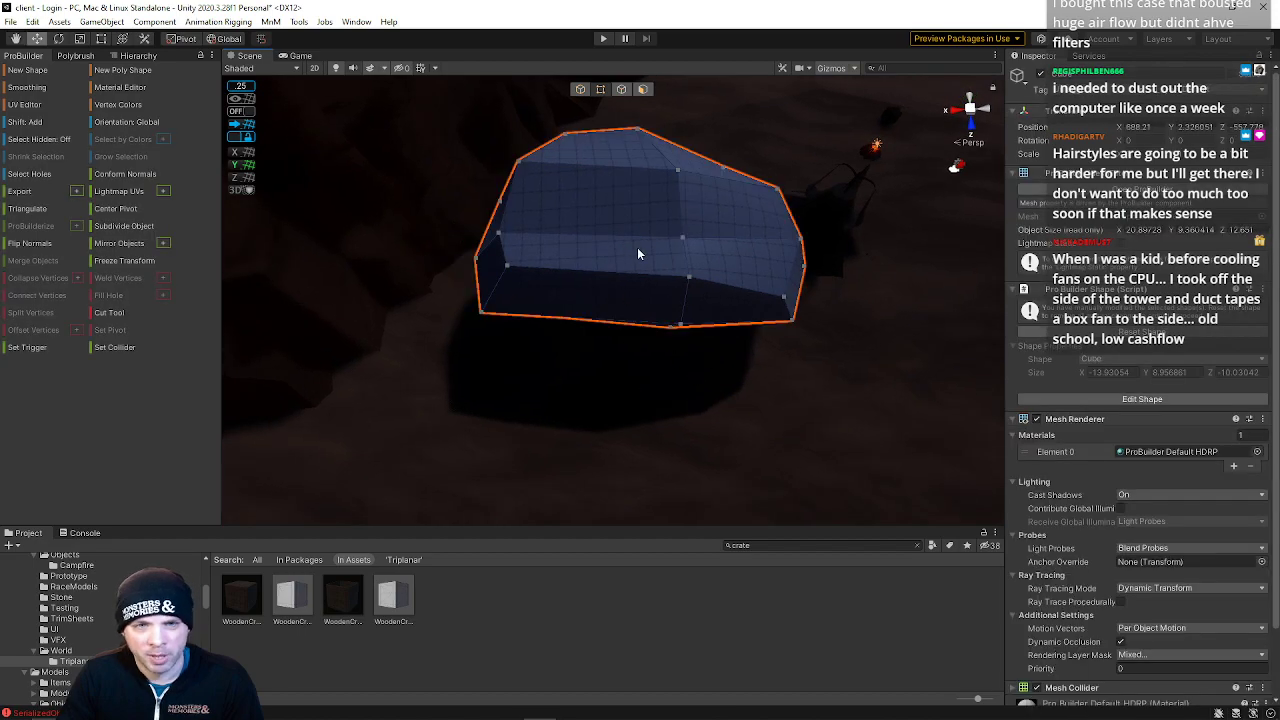
Reposition the rock's upper corner vertices to angle its top surface
drag(606, 256, 740, 380)
drag(634, 282, 580, 288)
drag(641, 332, 642, 342)
click(672, 252)
right_drag(672, 252, 483, 165)
key(d)
key(w)
key(s)
click(511, 221)
click(468, 217)
click(507, 242)
key(w)
key(a)
mouse_move(507, 242)
right_down()
mouse_move(518, 219)
mouse_move(515, 243)
right_up()
click(518, 271)
drag(482, 275, 541, 227)
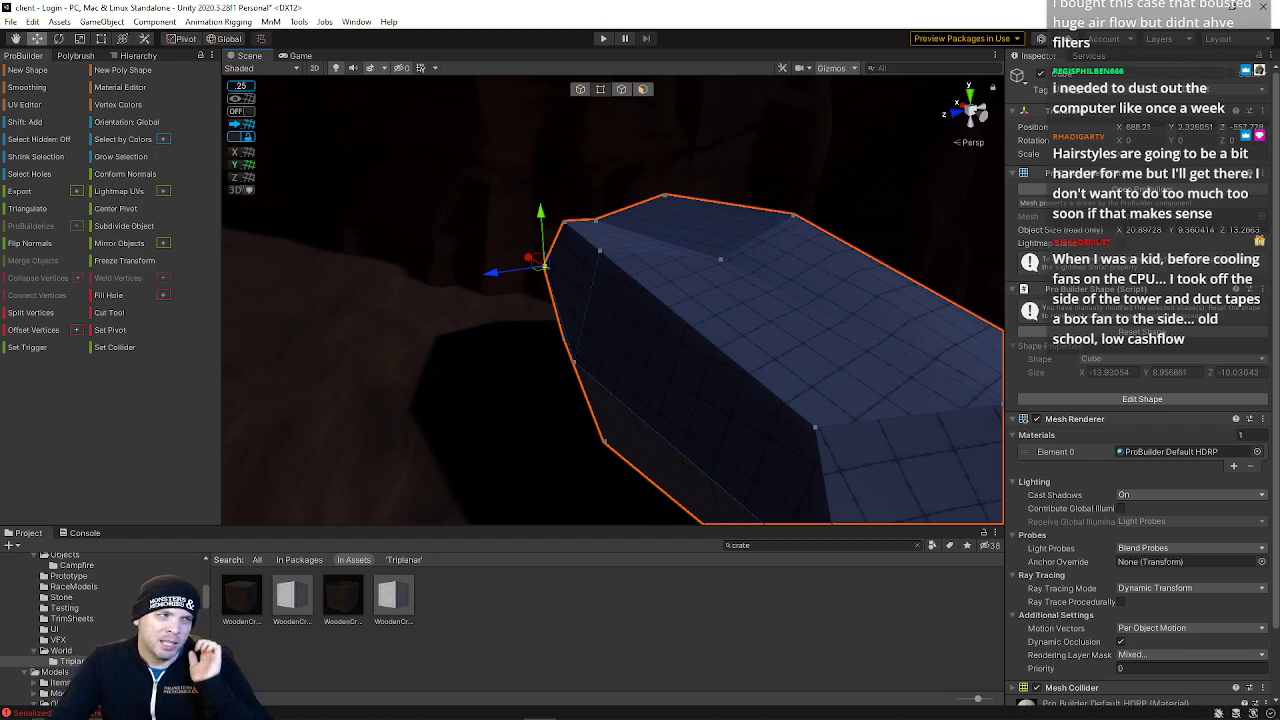
alt+drag(543, 299, 412, 254)
click(636, 321)
drag(599, 319, 664, 321)
alt+drag(803, 256, 704, 329)
click(553, 334)
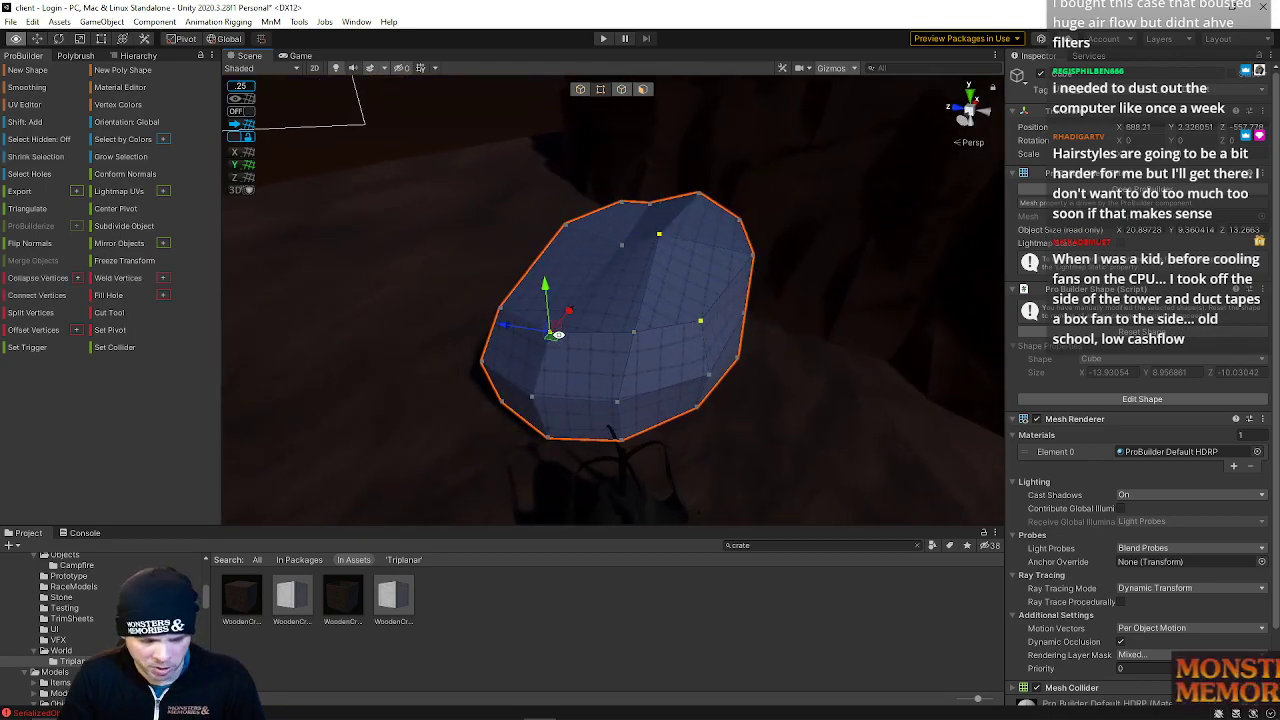
Try connecting vertices across the rock's top face to add a new edge
click(624, 249)
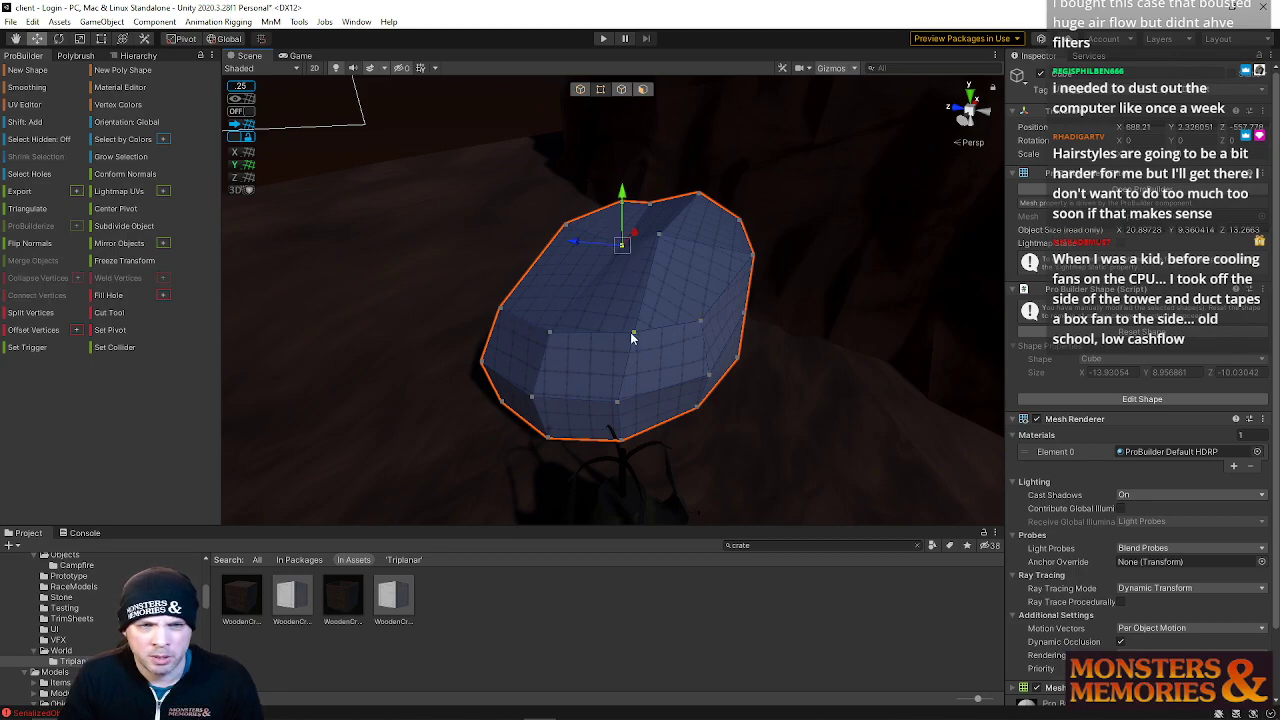
shift+click(631, 333)
key(alt+e)
key(ctrl+z)
click(666, 246)
shift+click(698, 330)
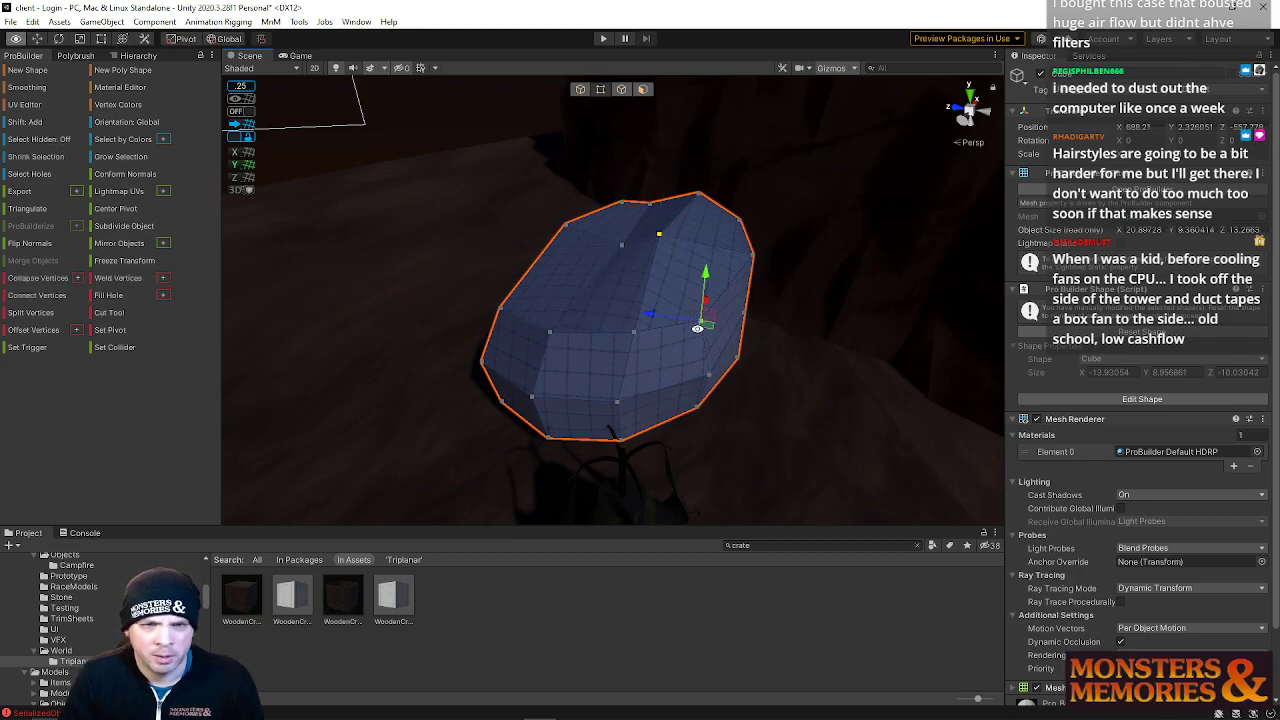
click(555, 336)
shift+click(659, 242)
key(alt+e)
alt+drag(669, 312, 750, 281)
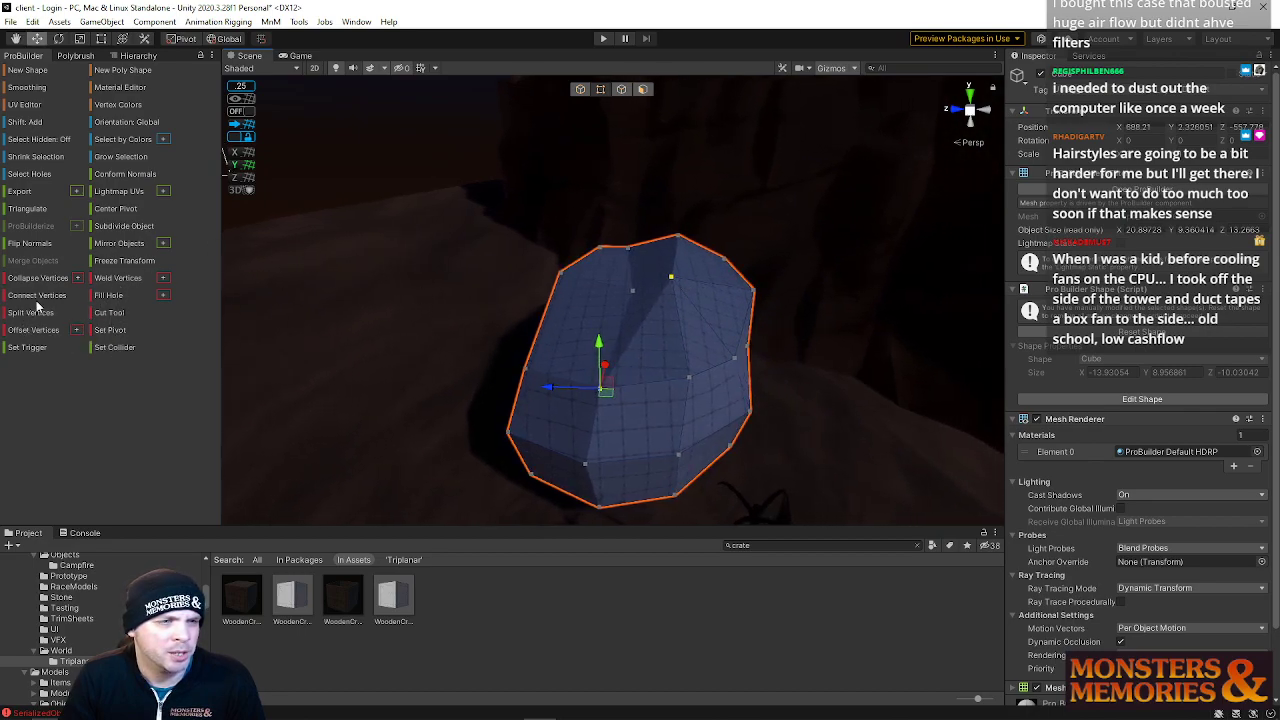
key(ctrl+z)
key(ctrl+z)
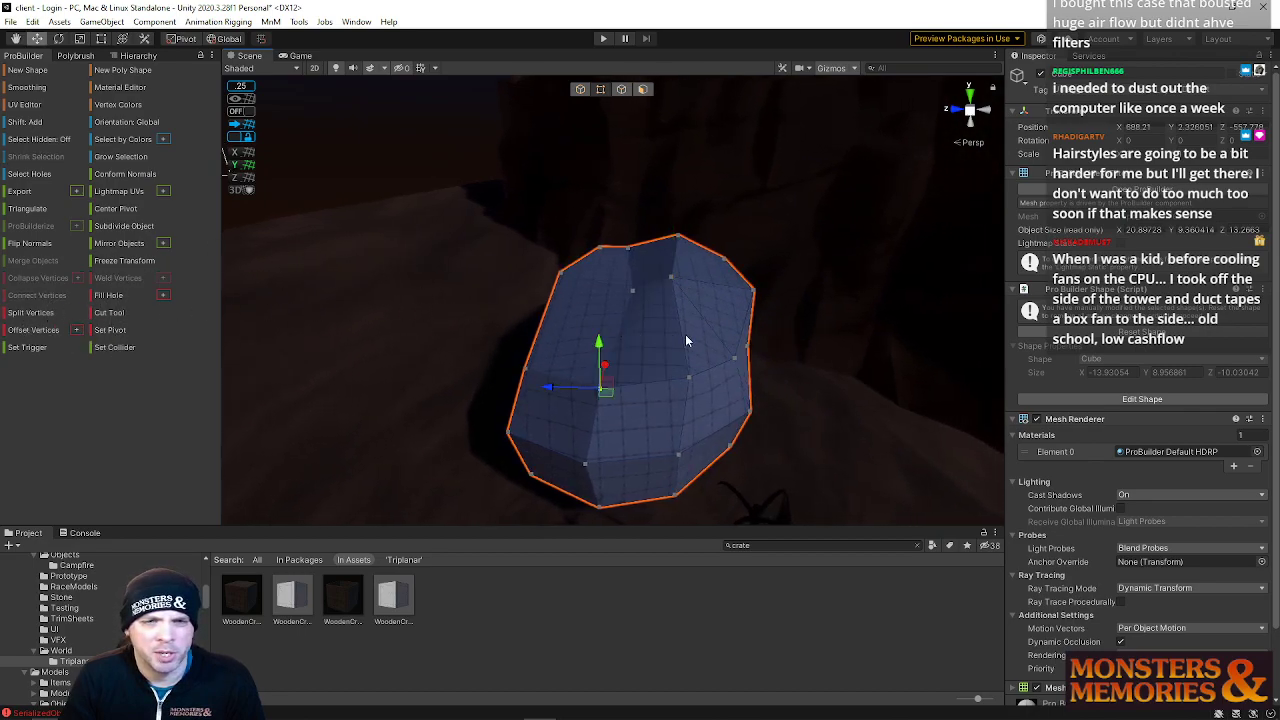
Move a vertex on the rock's top face to add a ridge
click(641, 334)
alt+drag(650, 318, 525, 323)
alt+scroll(600, 326, up, 5)
alt+scroll(530, 325, down, 2)
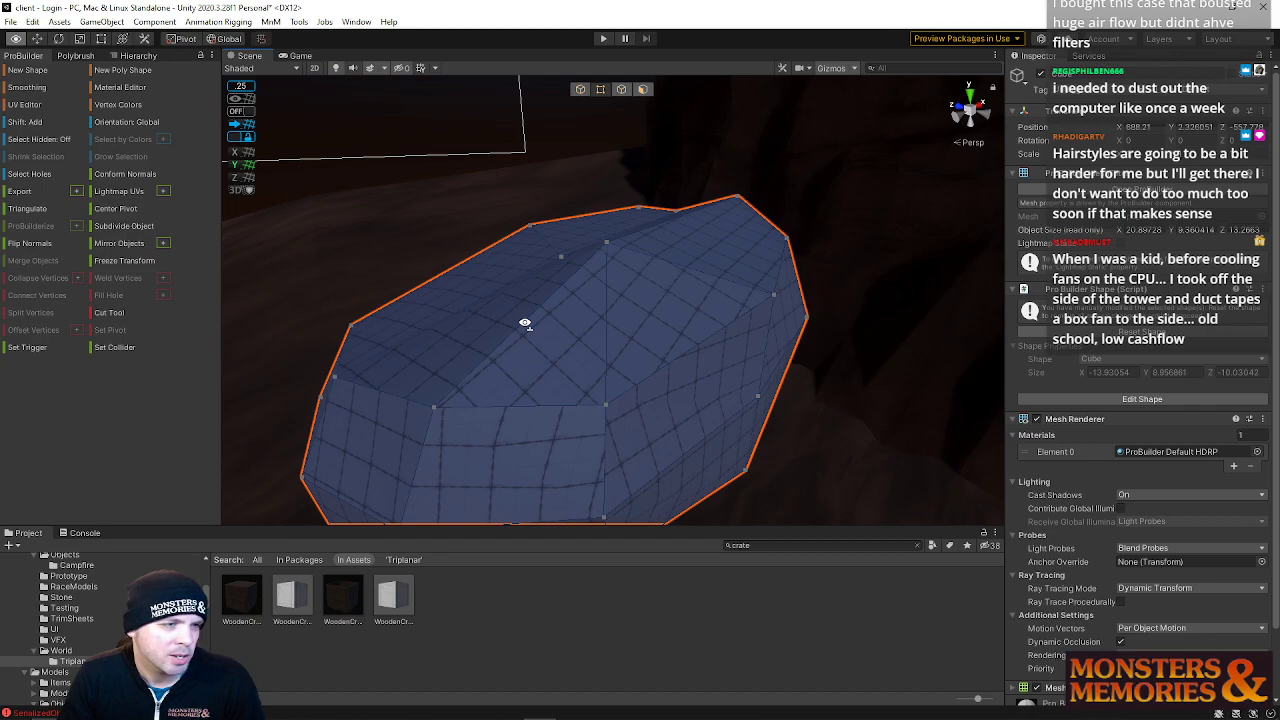
alt+drag(525, 323, 527, 323)
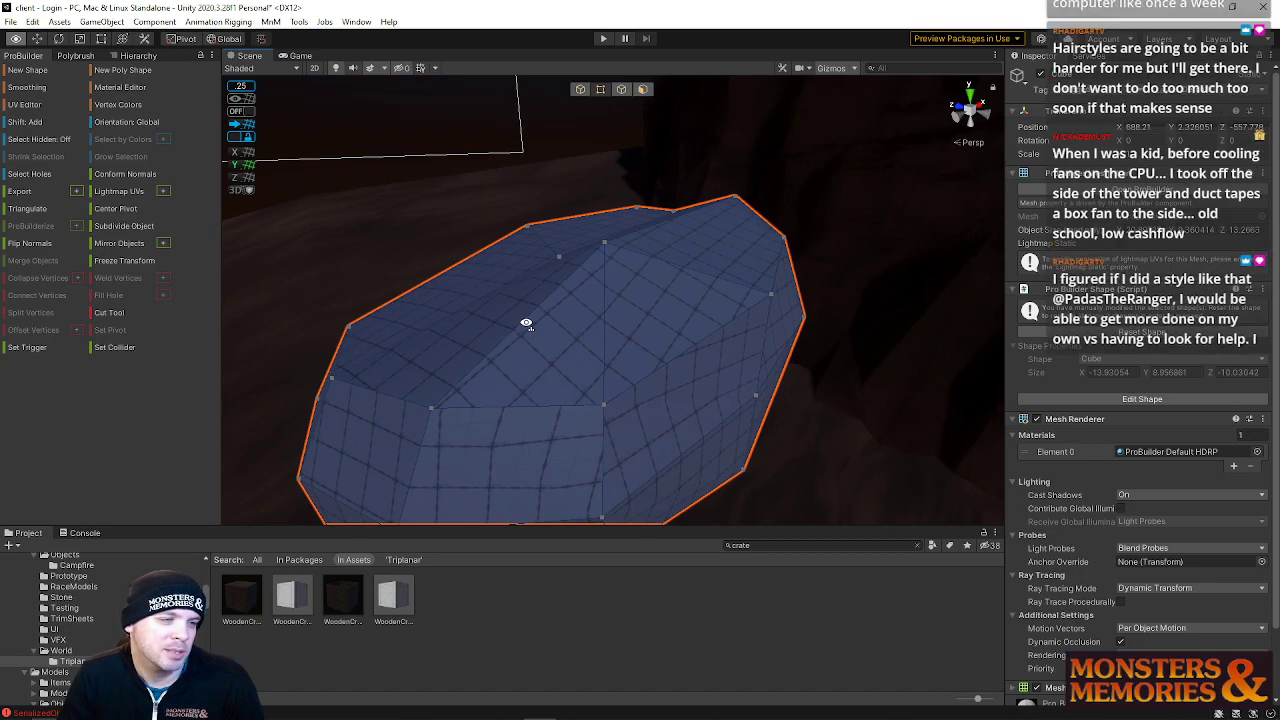
alt+drag(526, 323, 709, 311)
click(725, 343)
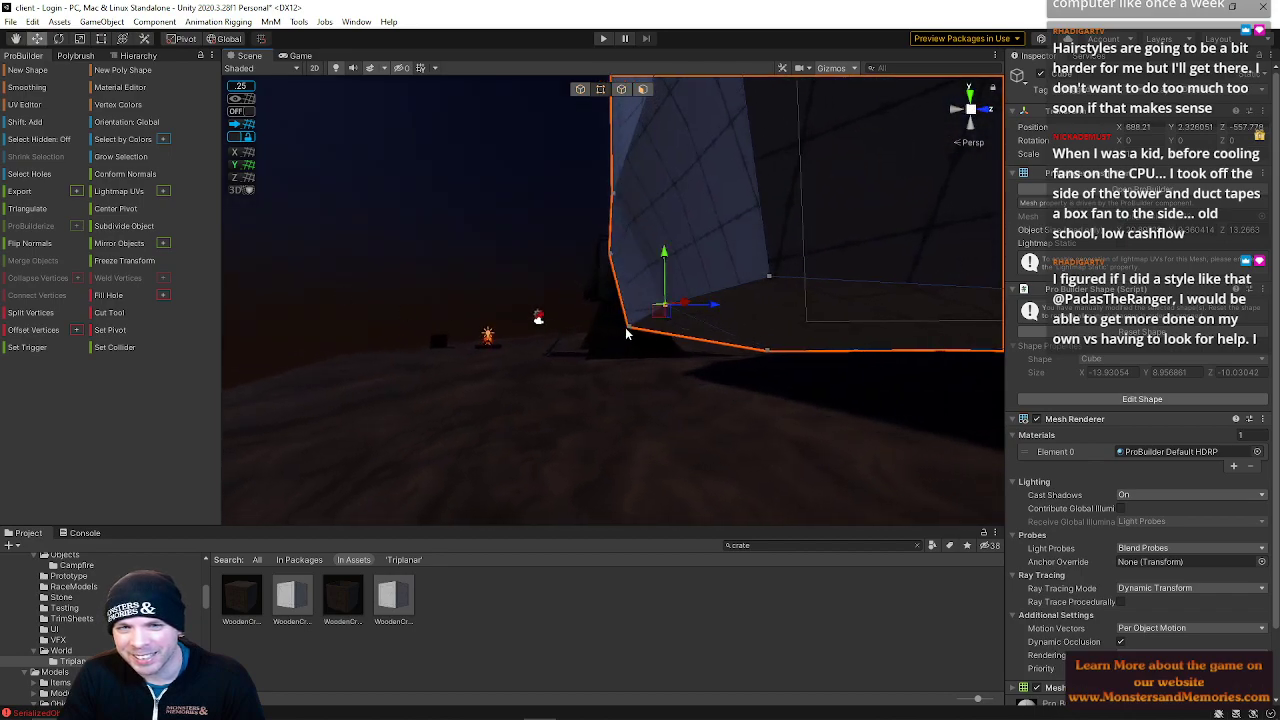
Fine-tune vertices on the rock's far end and upper rim to round off its silhouette
alt+drag(626, 334, 648, 281)
right_drag(648, 281, 615, 300)
key(d)
drag(674, 282, 659, 244)
right_drag(765, 268, 1000, 312)
key(a)
drag(677, 280, 671, 227)
key(a)
right_drag(665, 258, 629, 289)
click(626, 368)
right_drag(684, 376, 918, 519)
right_drag(908, 493, 1044, 633)
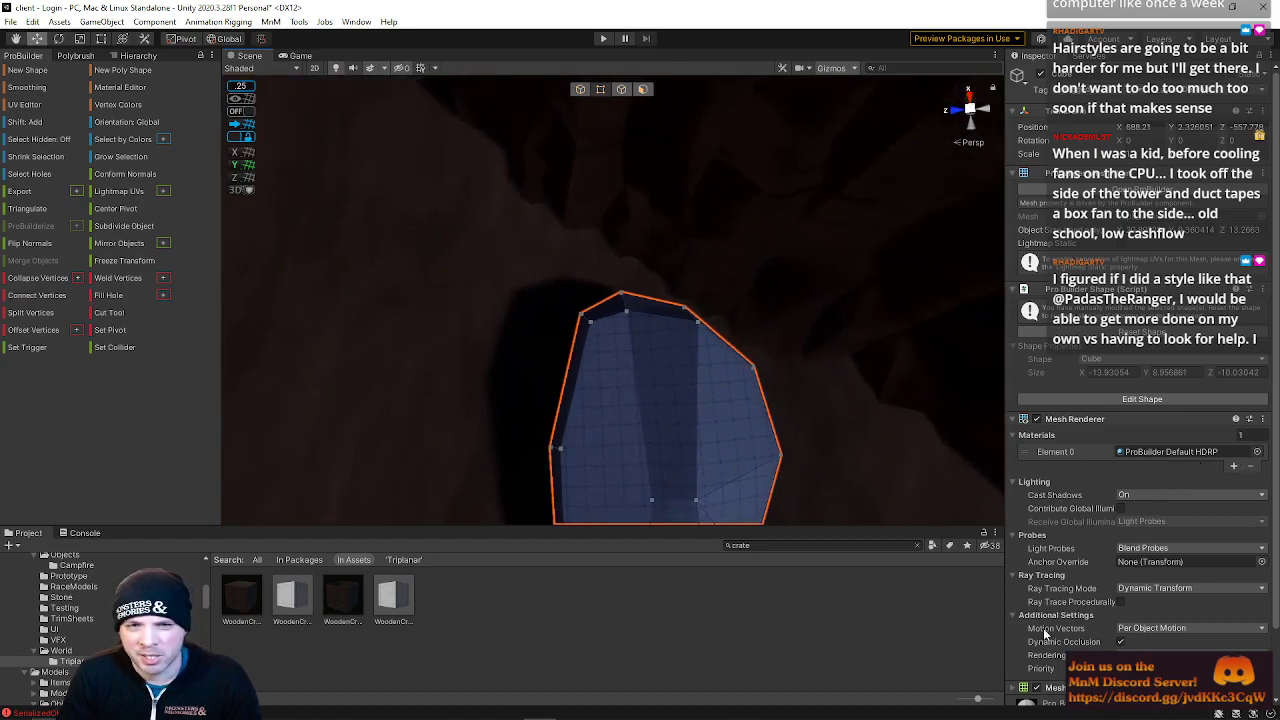
click(582, 309)
drag(587, 280, 588, 327)
drag(538, 373, 520, 373)
right_drag(600, 422, 580, 225)
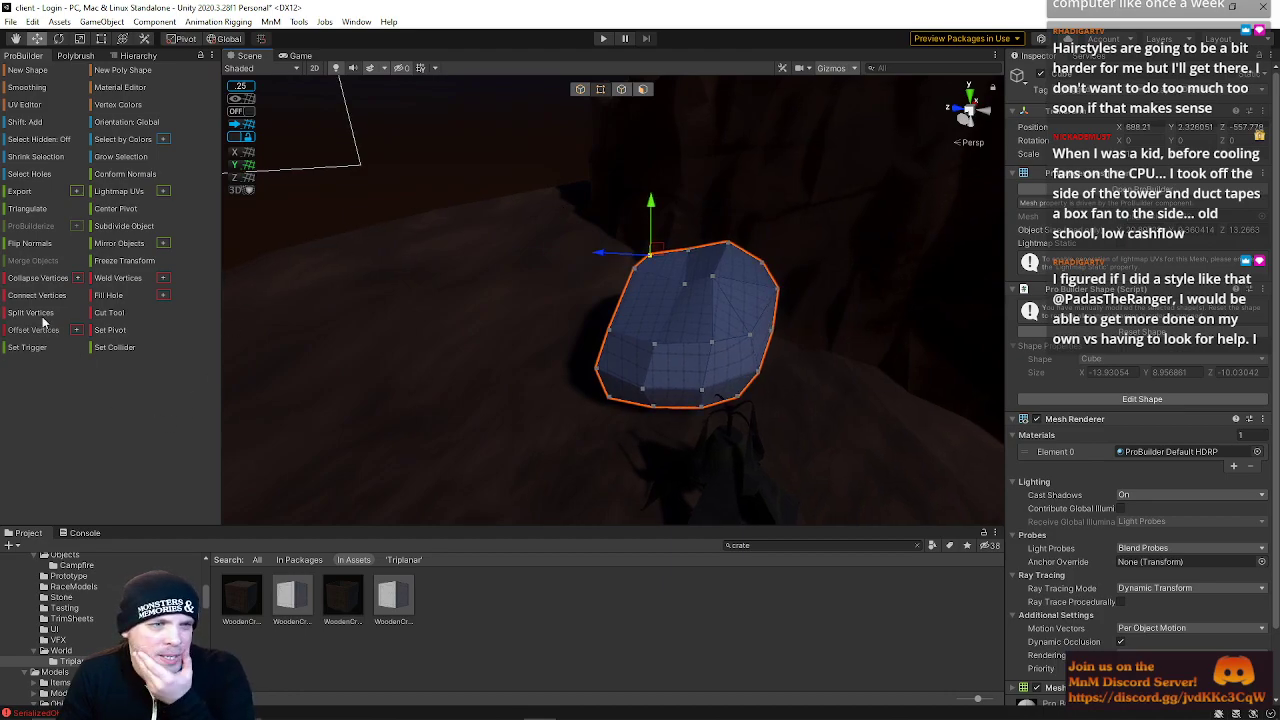
Open the MLS_Cliffs materials folder in the project browser
scroll(100, 620, up, 8)
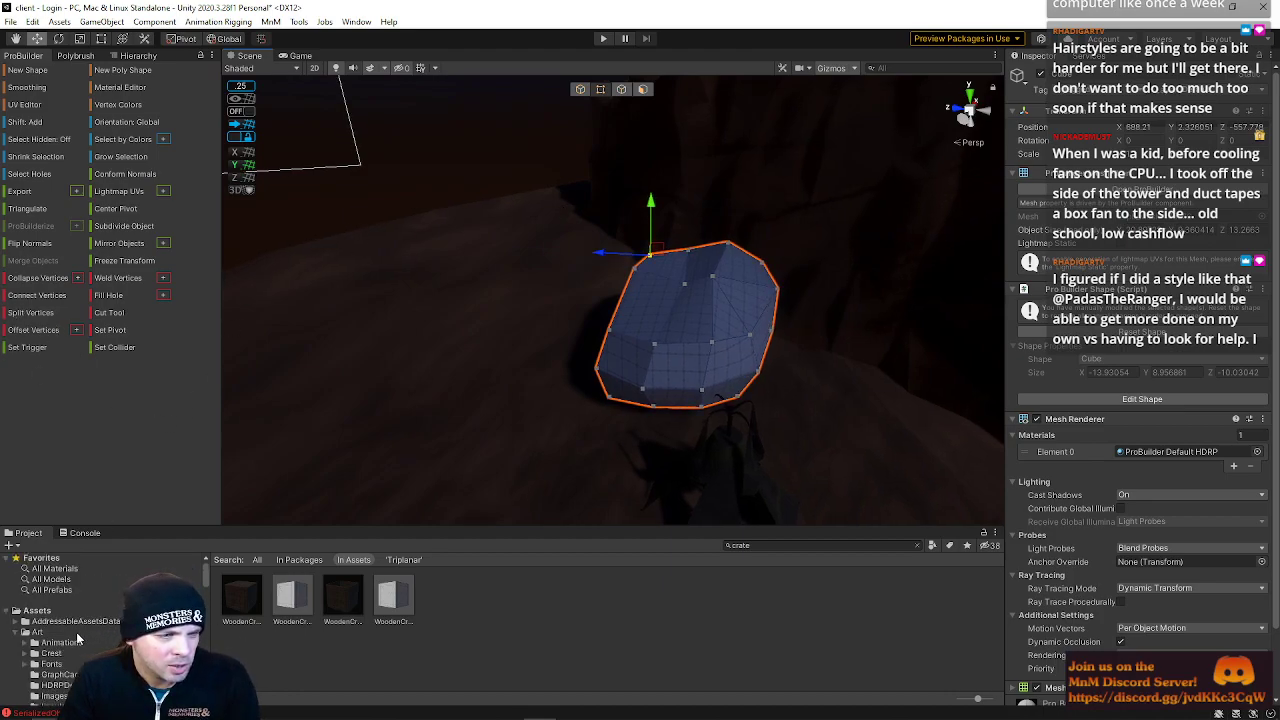
click(75, 658)
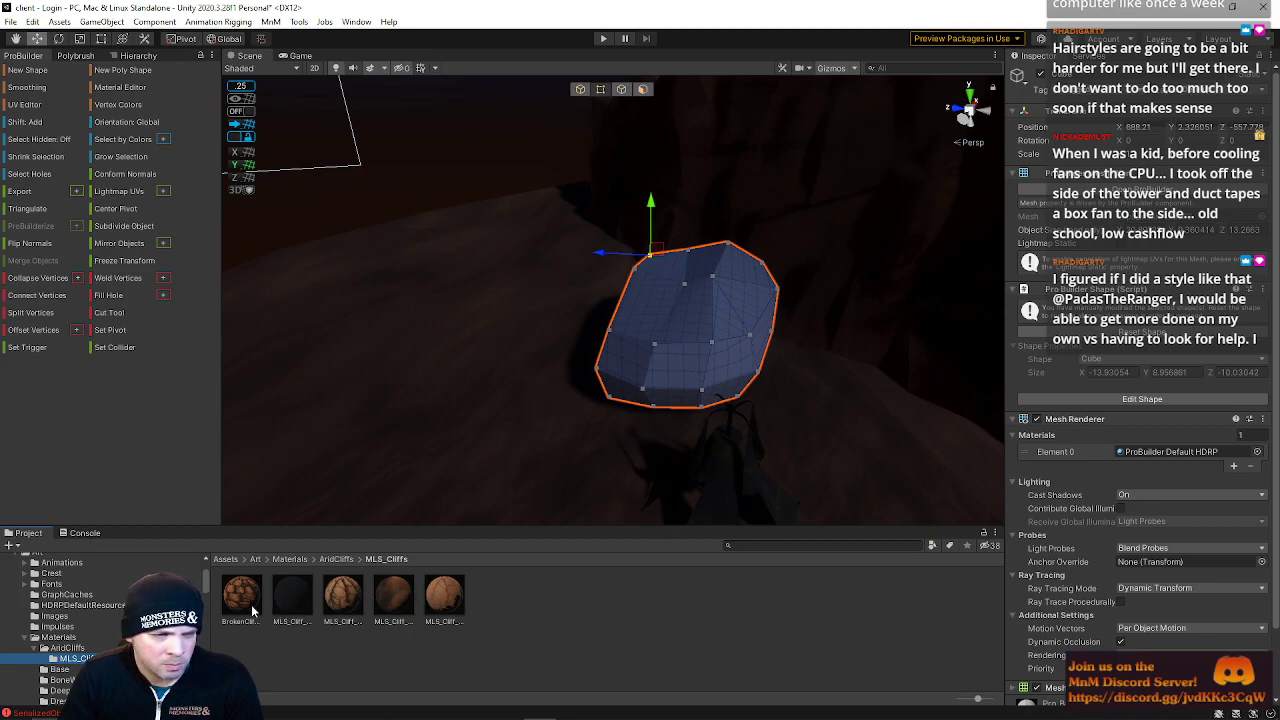
Try applying different cliff materials to the rock, undoing each attempt
drag(300, 605, 695, 325)
key(ctrl+z)
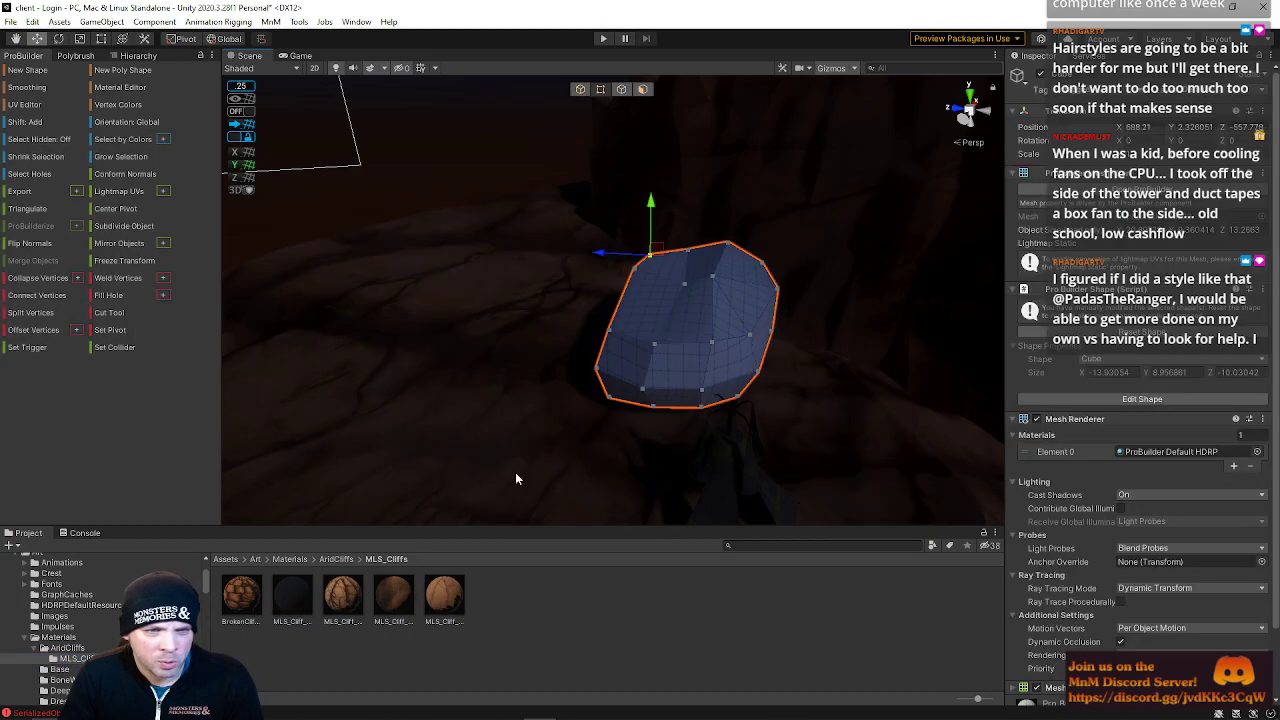
key(ctrl+z)
click(290, 602)
drag(290, 602, 690, 318)
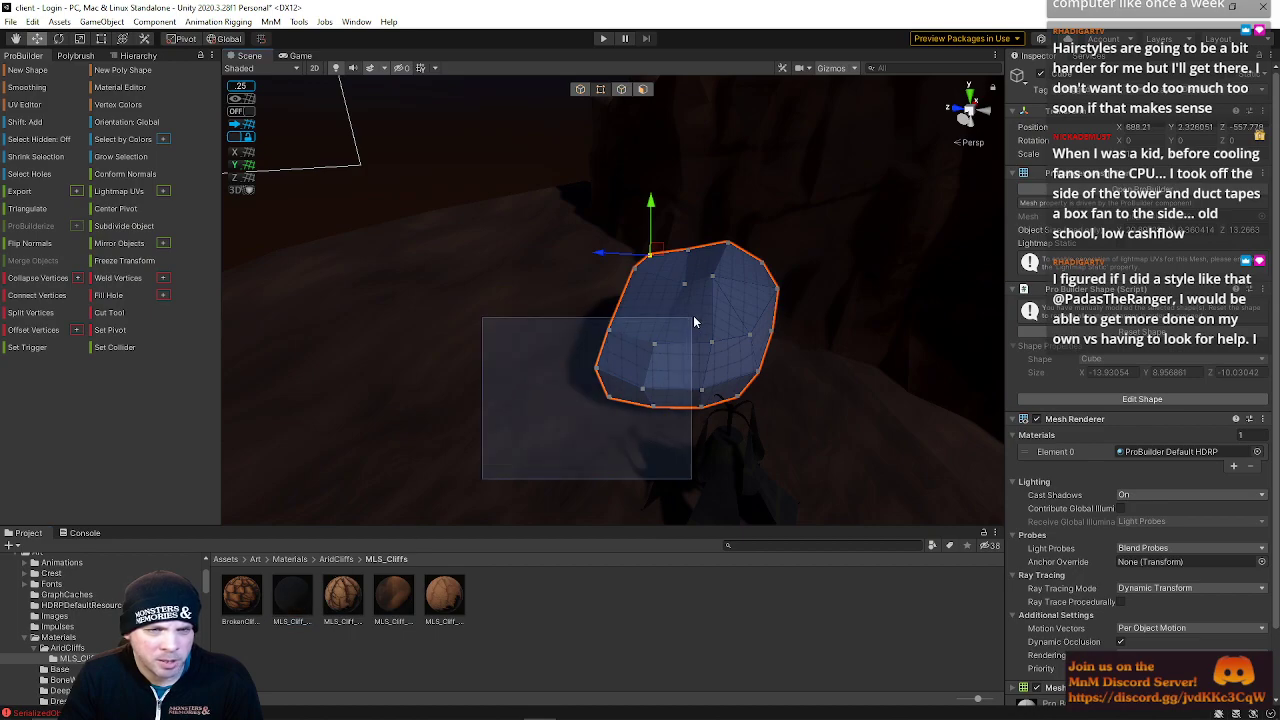
key(ctrl+z)
drag(307, 592, 538, 445)
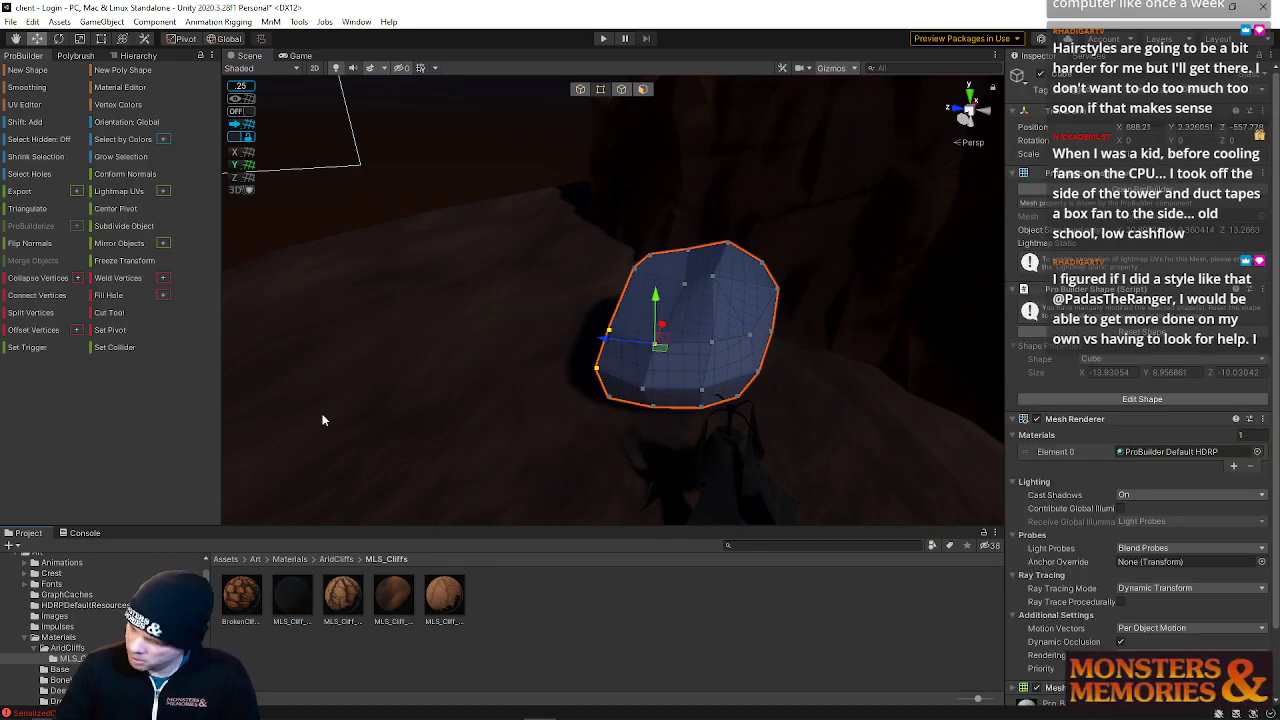
Apply the MLS_Cliff_01 material to the ProBuilder rock
drag(298, 600, 685, 357)
right_drag(684, 349, 684, 405)
click(542, 355)
click(584, 90)
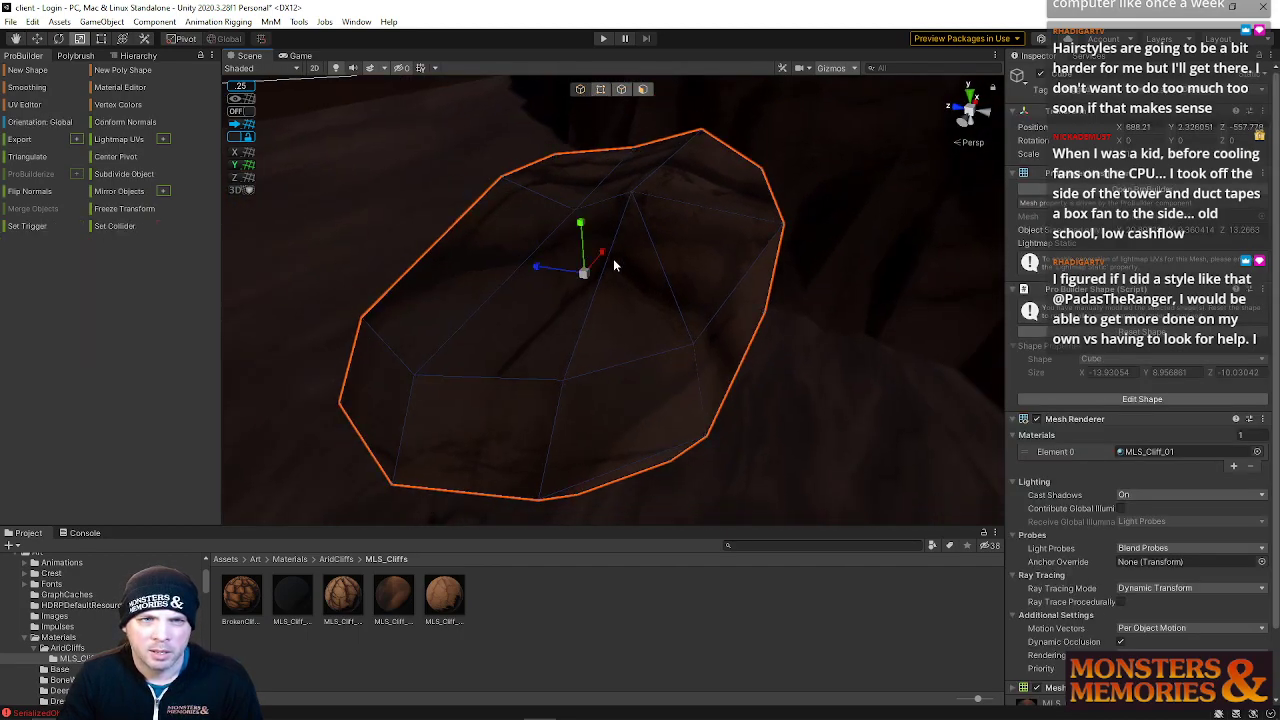
Move the textured rock into place and scale it up
key(w)
drag(540, 276, 622, 273)
key(e)
key(w)
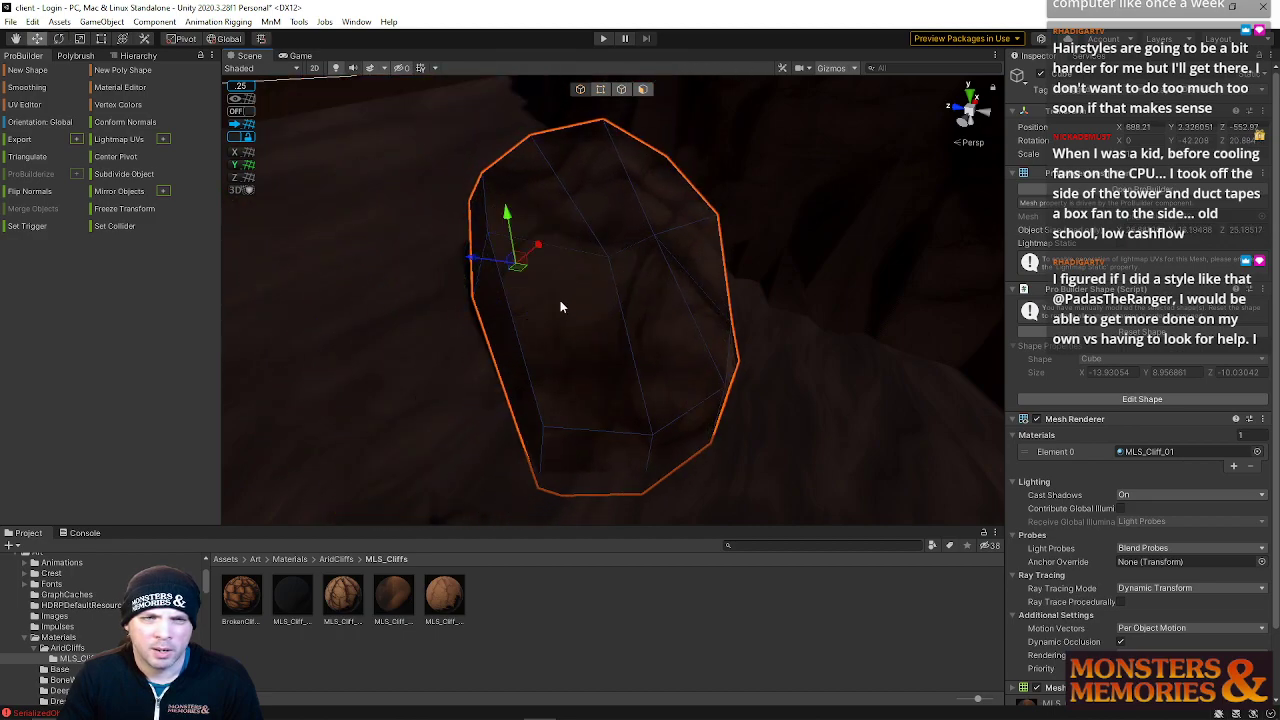
drag(482, 259, 536, 208)
key(r)
key(e)
key(r)
right_drag(540, 210, 863, 203)
key(w)
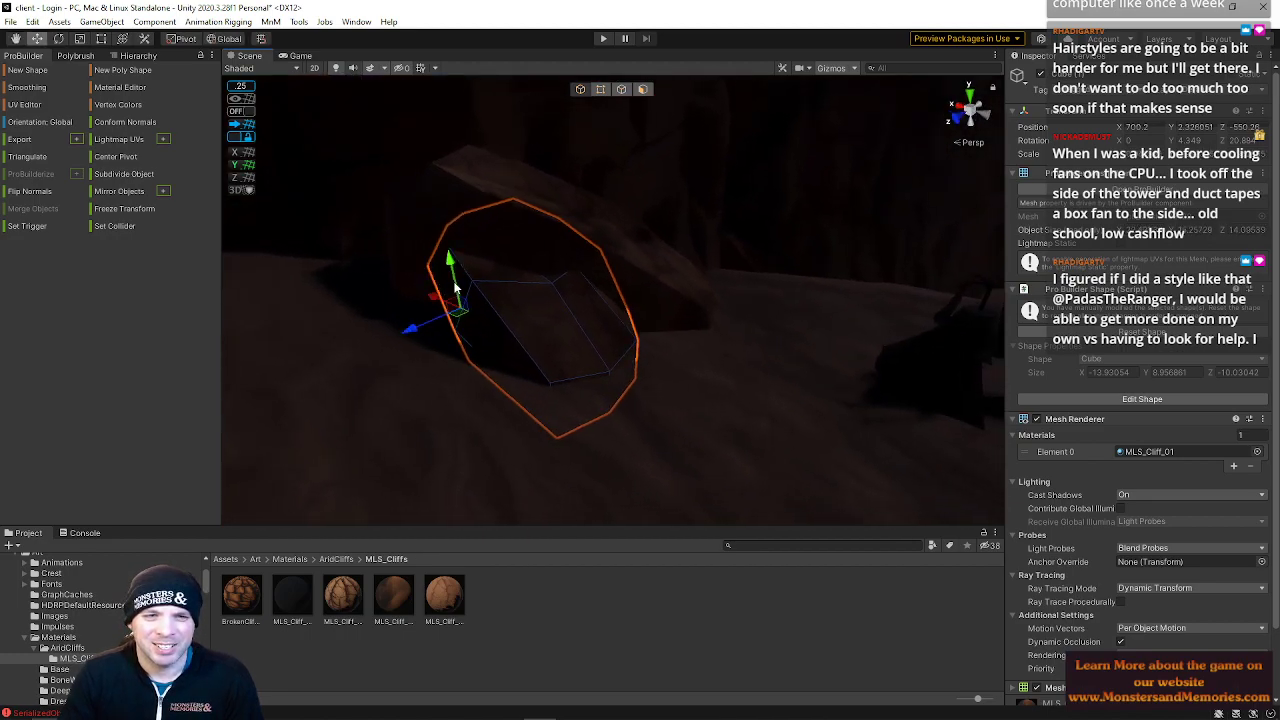
Duplicate the rock, then move and rotate the copy in local orientation
drag(437, 300, 453, 308)
key(w)
right_drag(453, 308, 447, 277)
key(ctrl+d)
drag(408, 320, 387, 235)
key(e)
drag(417, 294, 525, 291)
key(x)
right_drag(525, 291, 836, 314)
key(w)
drag(757, 313, 730, 360)
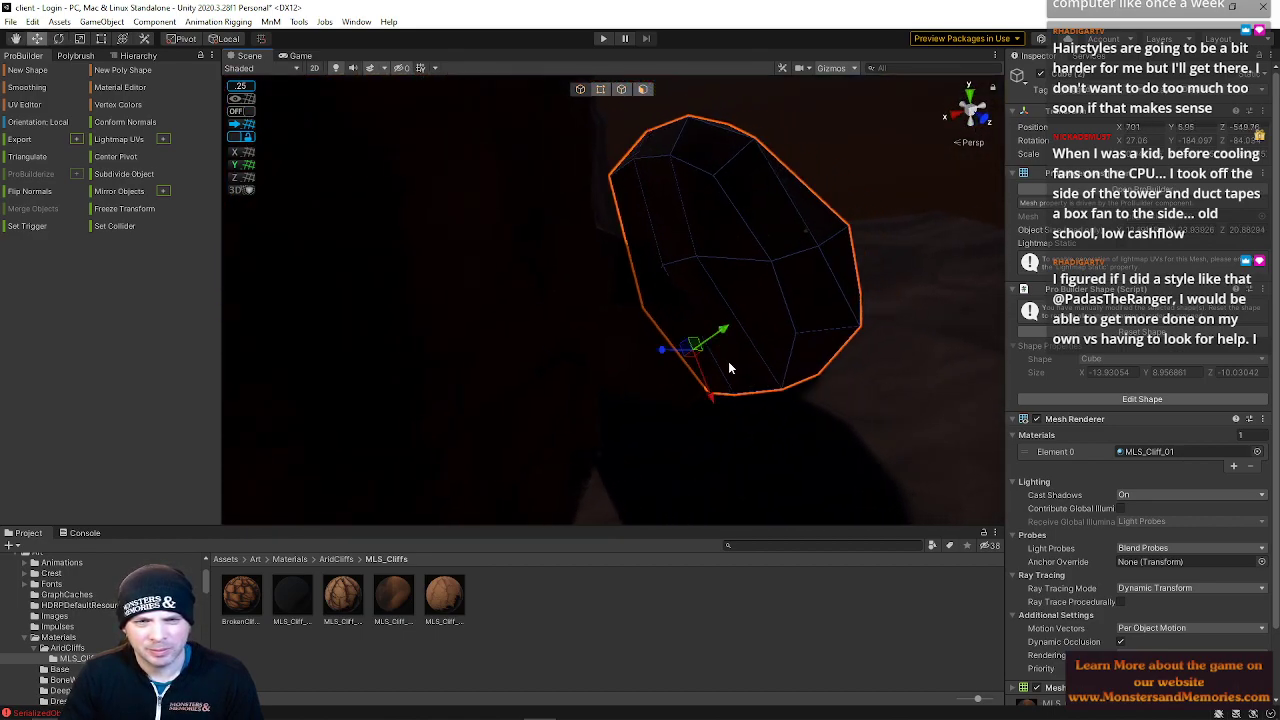
Reposition and rotate the duplicated rock against the cliff
right_drag(701, 376, 336, 360)
drag(496, 299, 531, 309)
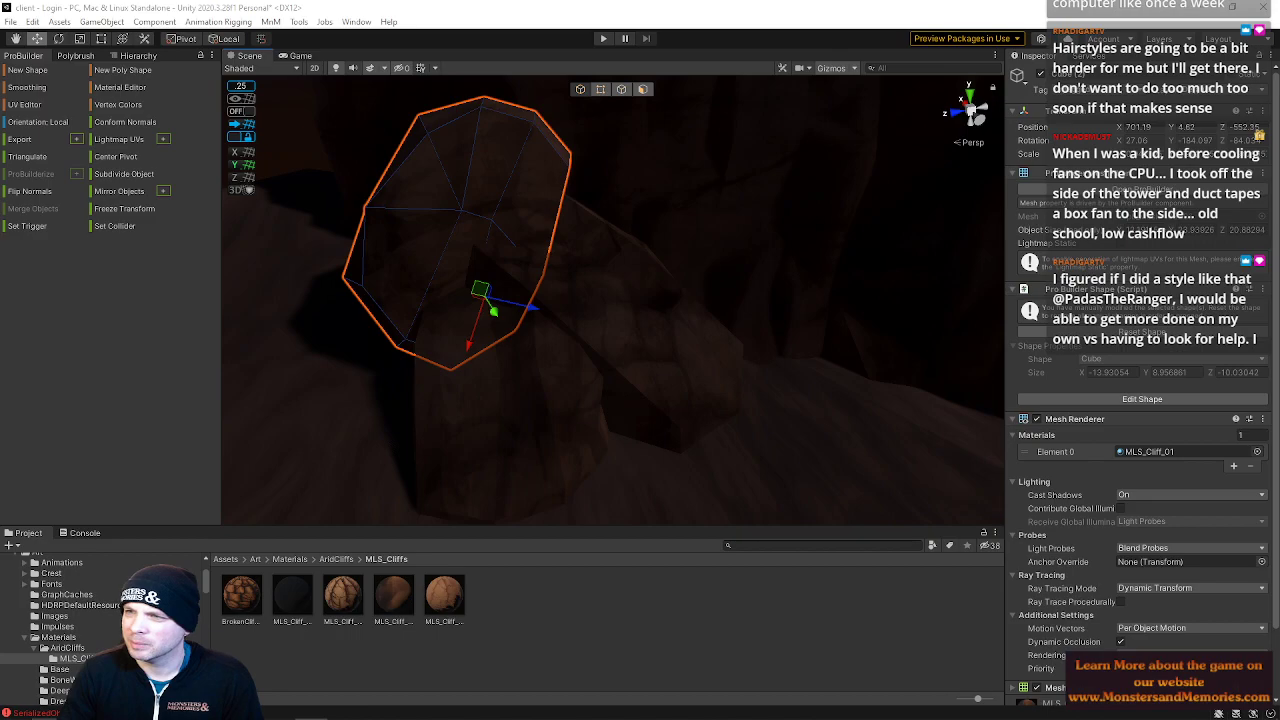
mouse_move(594, 274)
right_down()
mouse_move(543, 223)
mouse_move(486, 234)
mouse_move(399, 141)
mouse_move(443, 114)
mouse_move(584, 270)
right_up()
key(e)
mouse_move(591, 334)
mouse_down()
mouse_move(563, 340)
mouse_move(585, 330)
mouse_move(580, 297)
mouse_move(561, 343)
mouse_move(567, 328)
mouse_up()
key(w)
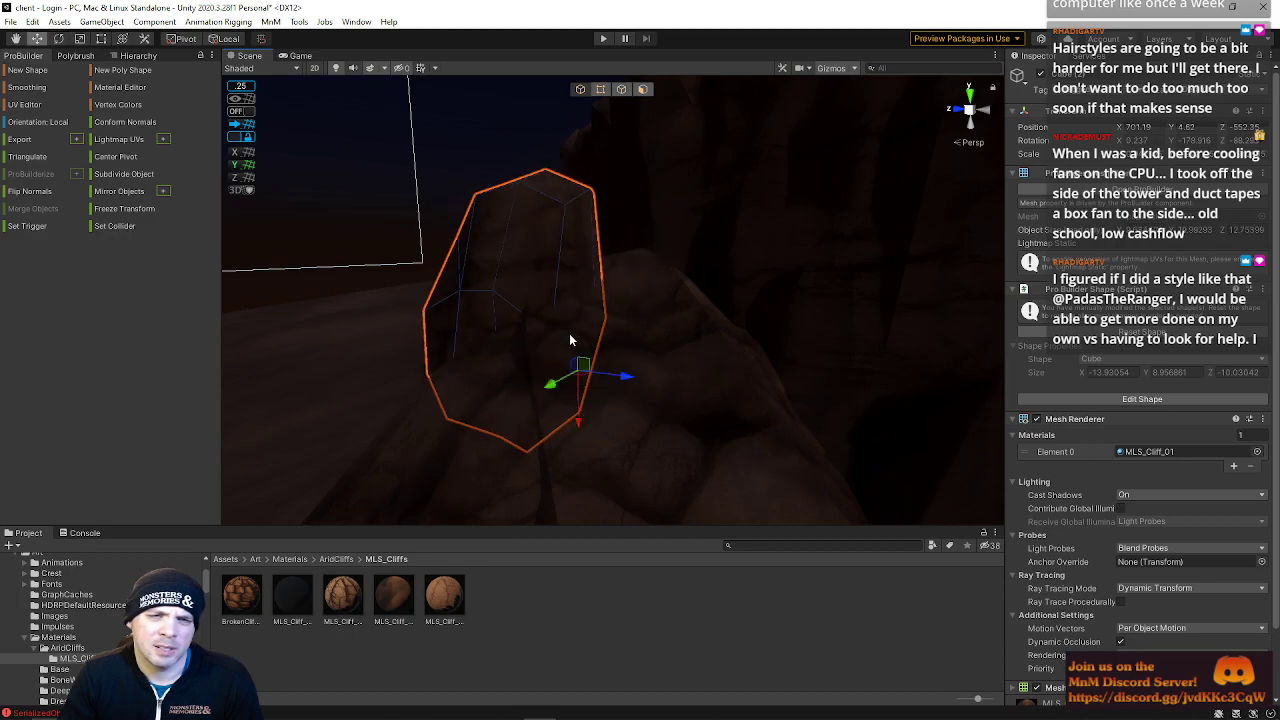
drag(578, 414, 669, 347)
Switch to Maya, close the what's-new dialog, and import the ShadedDunesMountain_02 FBX
click(1201, 7)
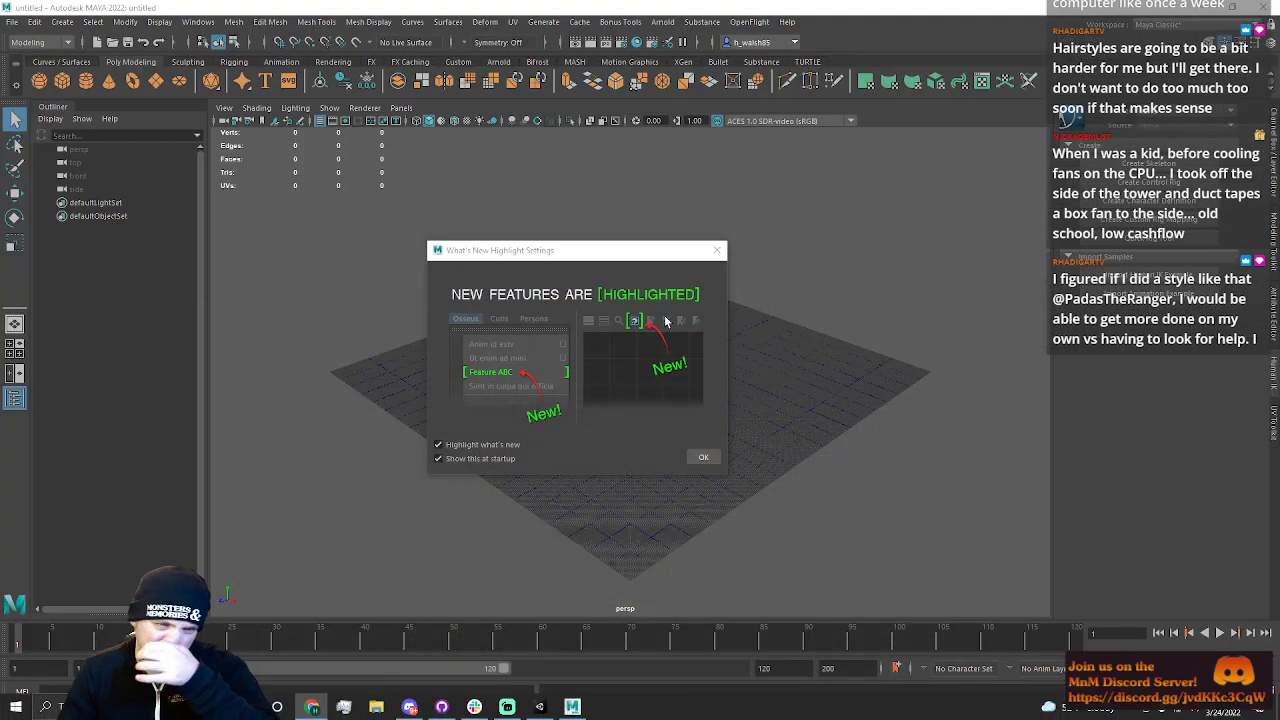
click(717, 250)
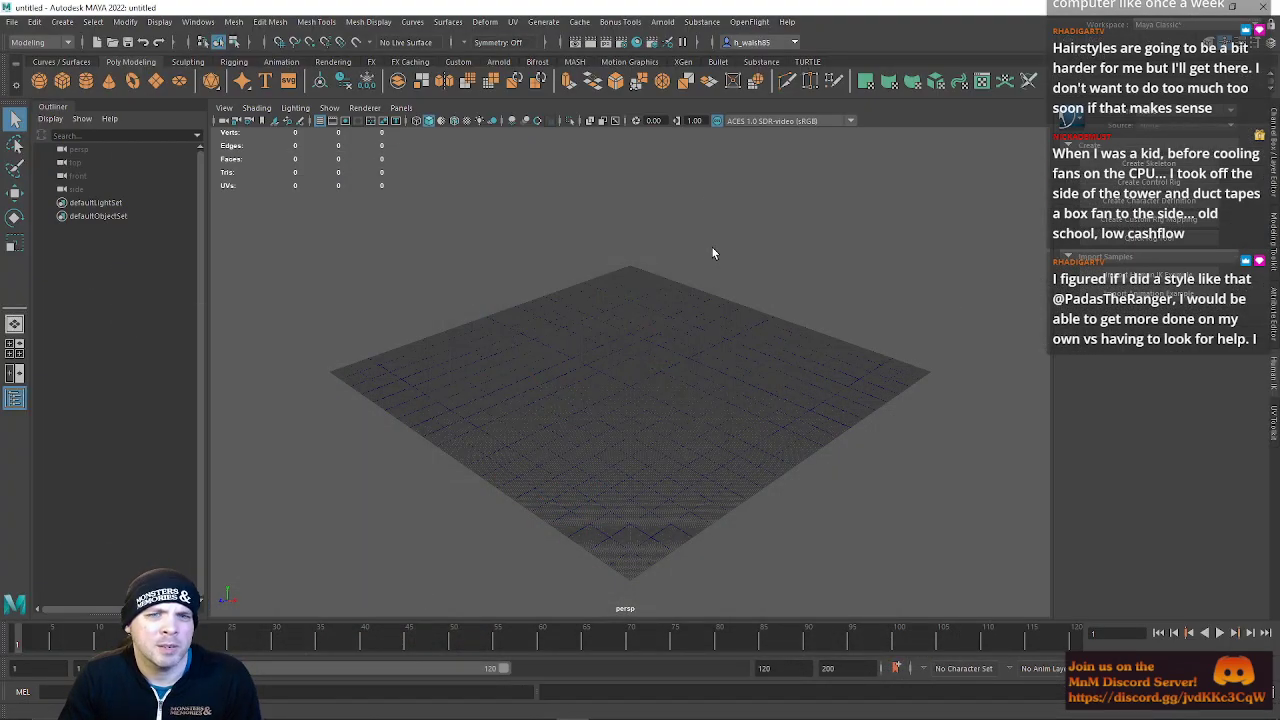
click(12, 21)
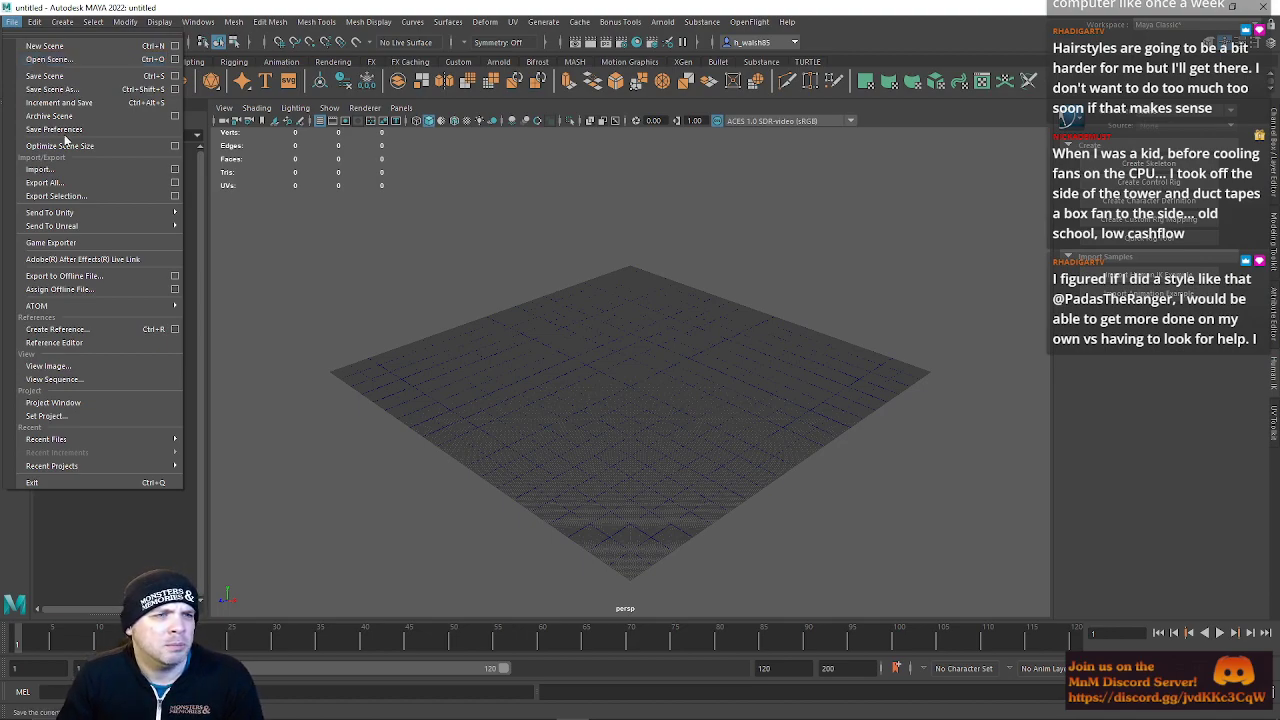
click(45, 169)
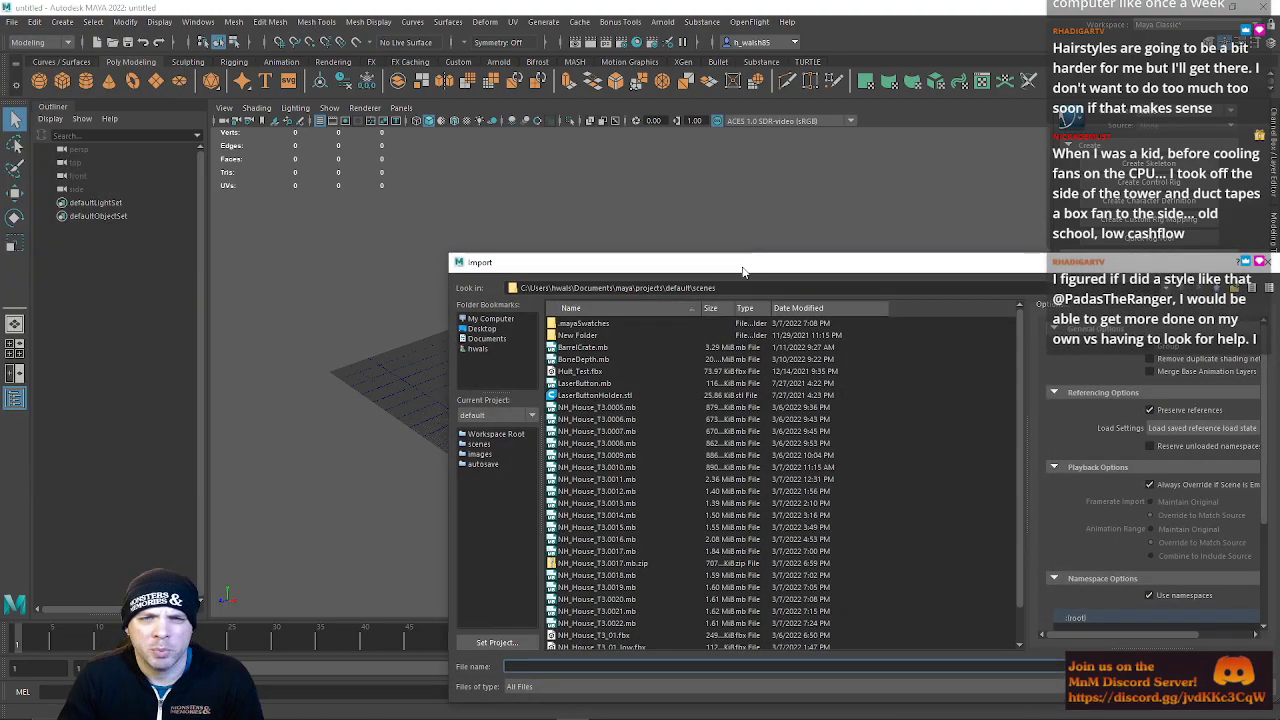
drag(743, 265, 1279, 246)
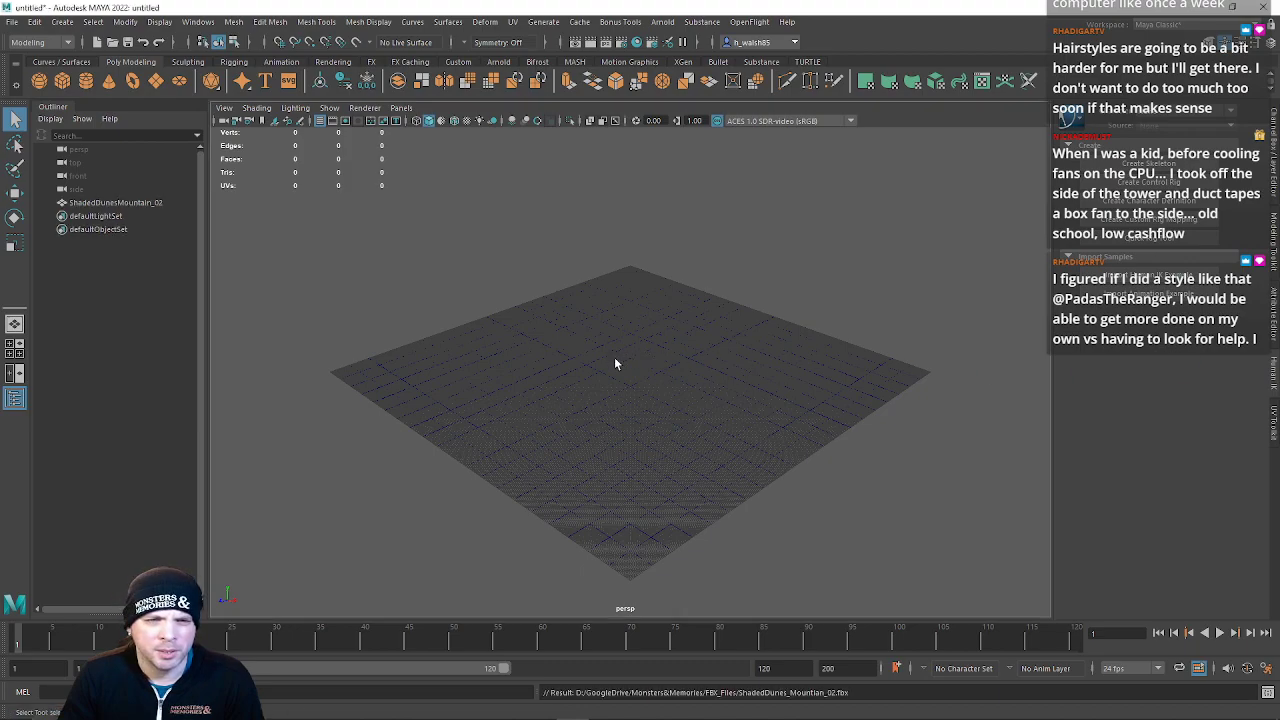
Frame and delete the imported mountain mesh
key(f)
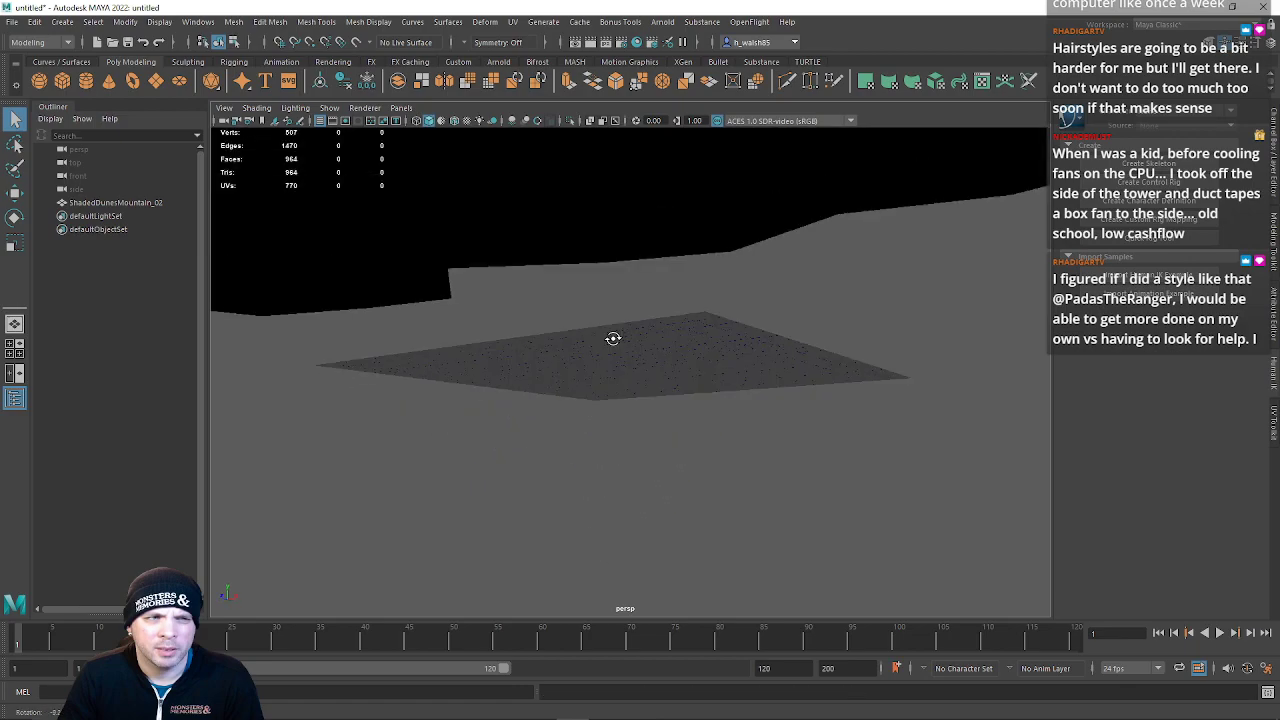
click(666, 324)
key(Delete)
Import the FallenPassCliffs FBX into the Maya scene
click(11, 21)
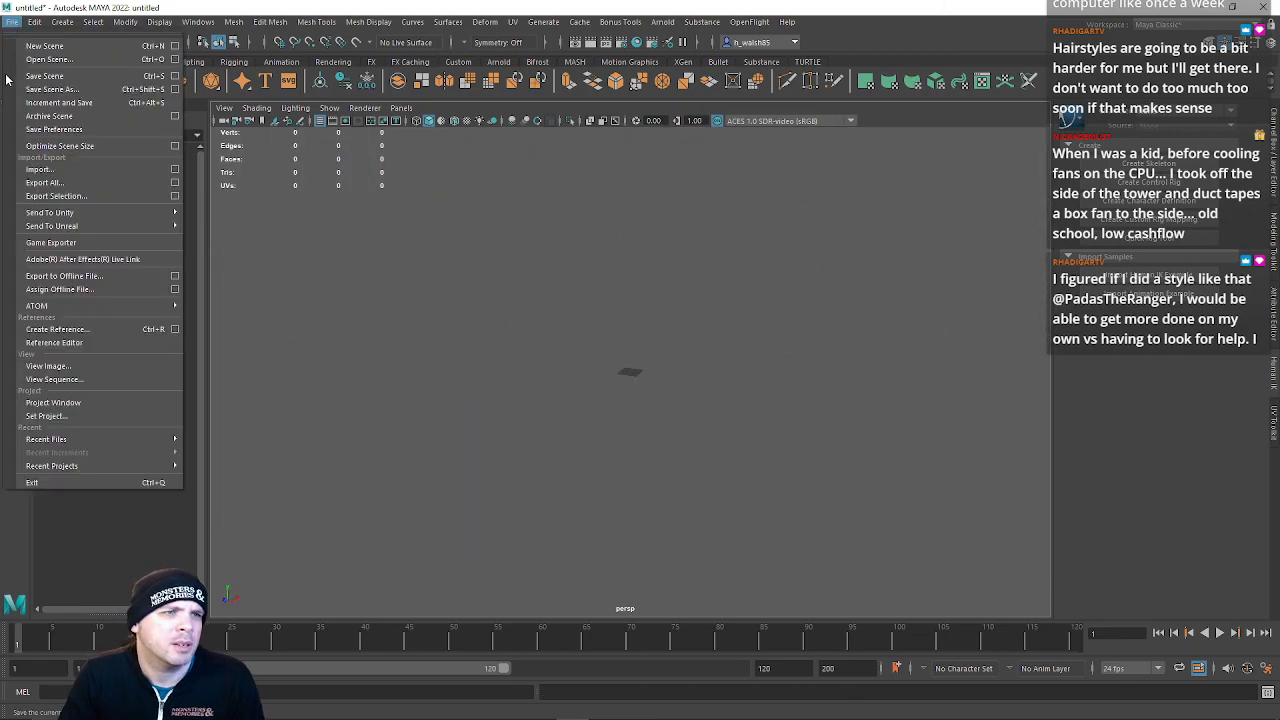
click(42, 169)
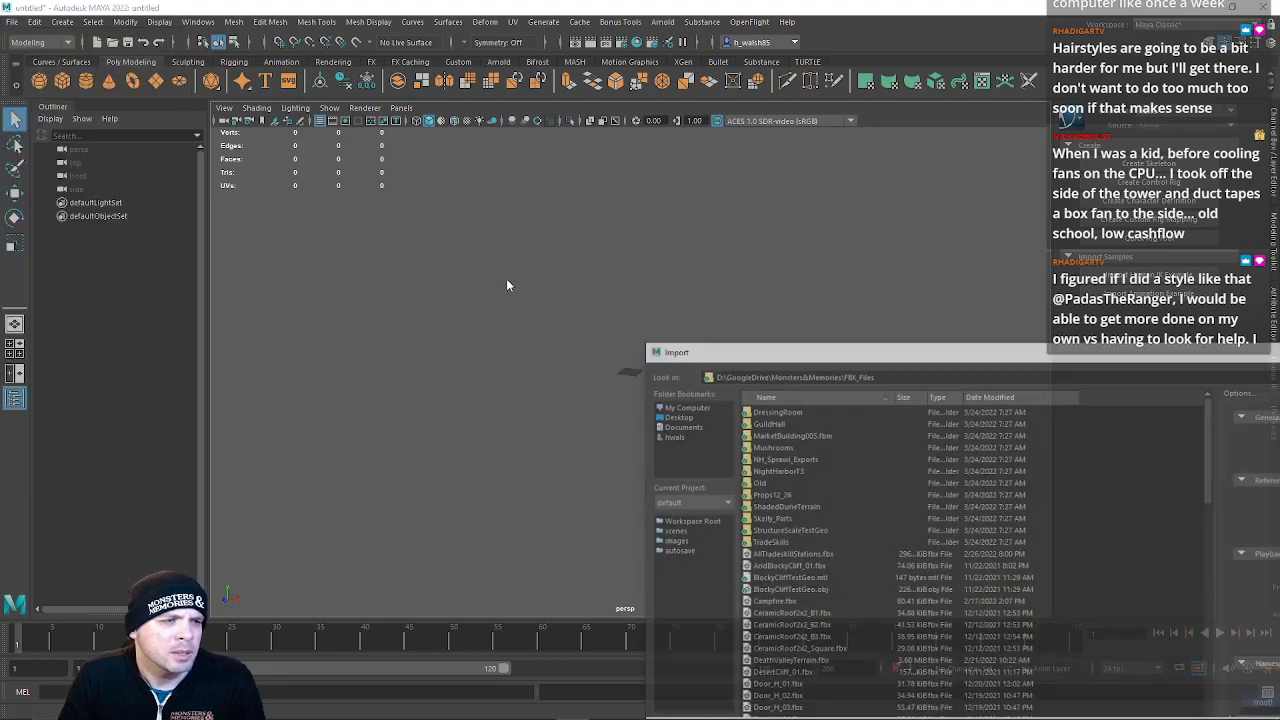
drag(1107, 355, 1279, 345)
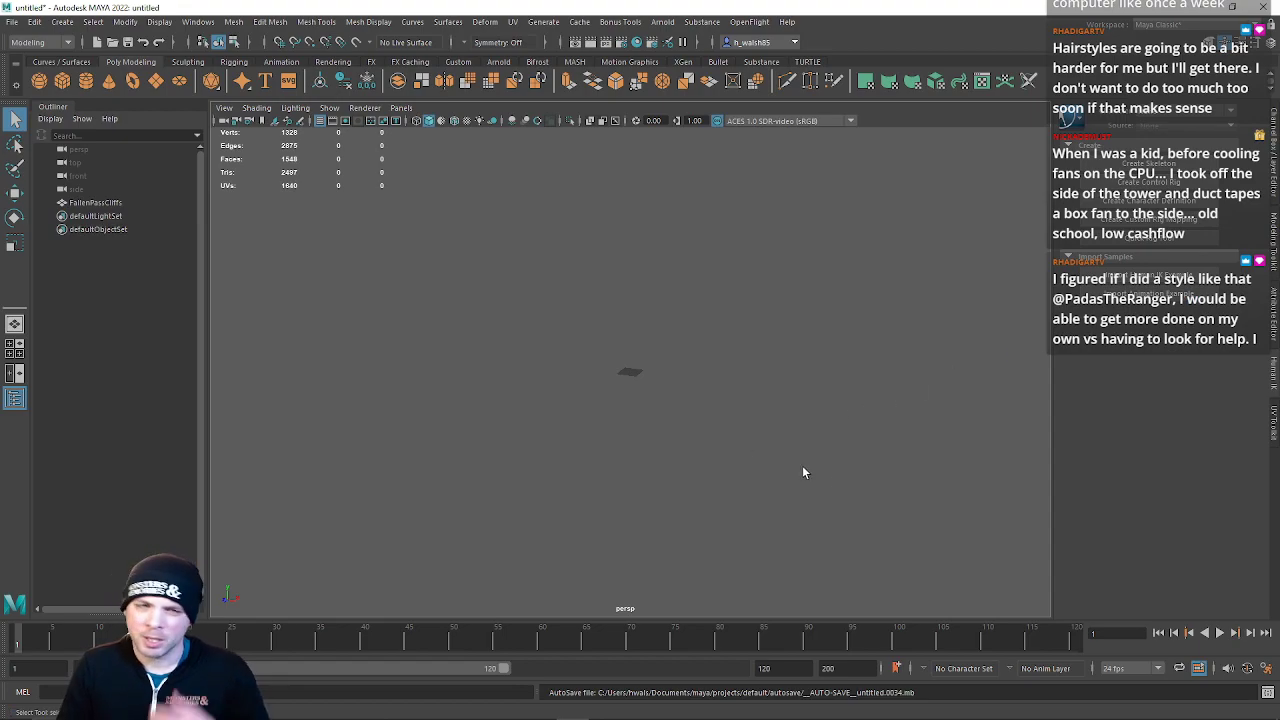
Select the FallenPassCliffs mesh and inspect it from several angles
alt+drag(602, 361, 648, 346)
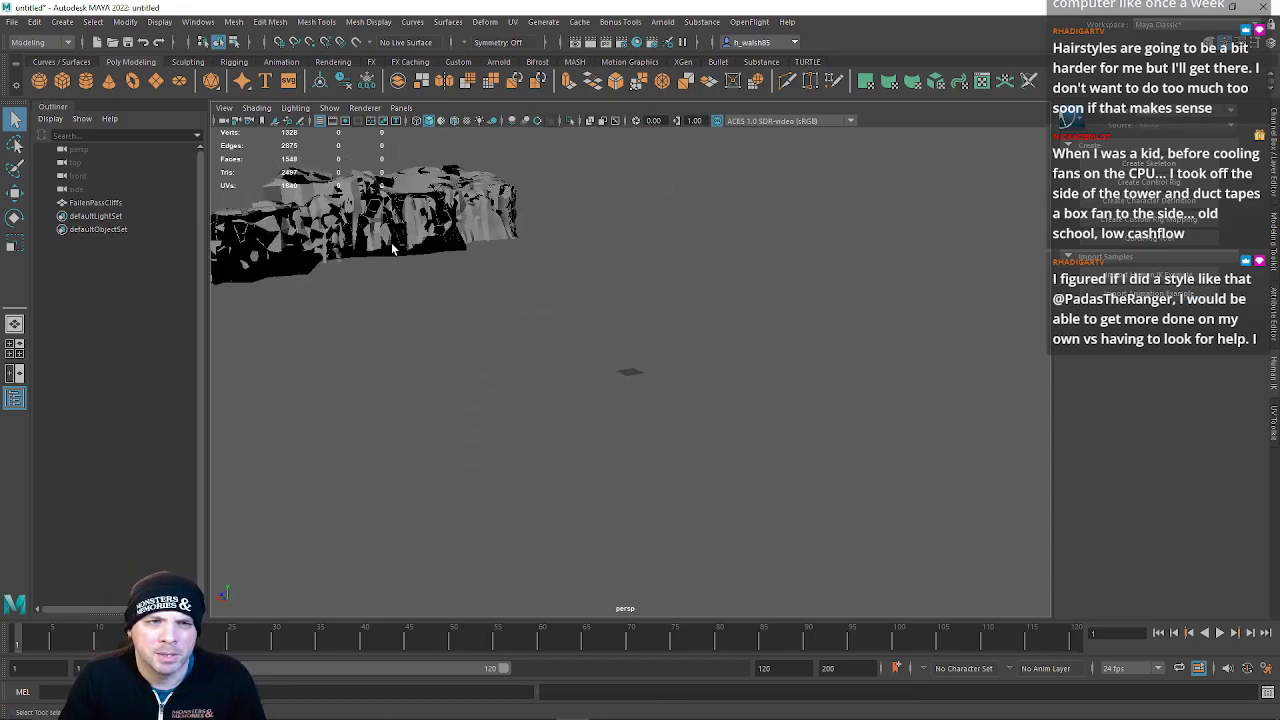
click(404, 240)
key(f)
scroll(722, 449, down, 10)
key(w)
drag(606, 364, 658, 408)
key(ctrl+z)
scroll(748, 474, up, 10)
alt+drag(763, 477, 620, 328)
scroll(726, 466, down, 5)
right_drag(620, 327, 654, 360)
scroll(655, 362, down, 4)
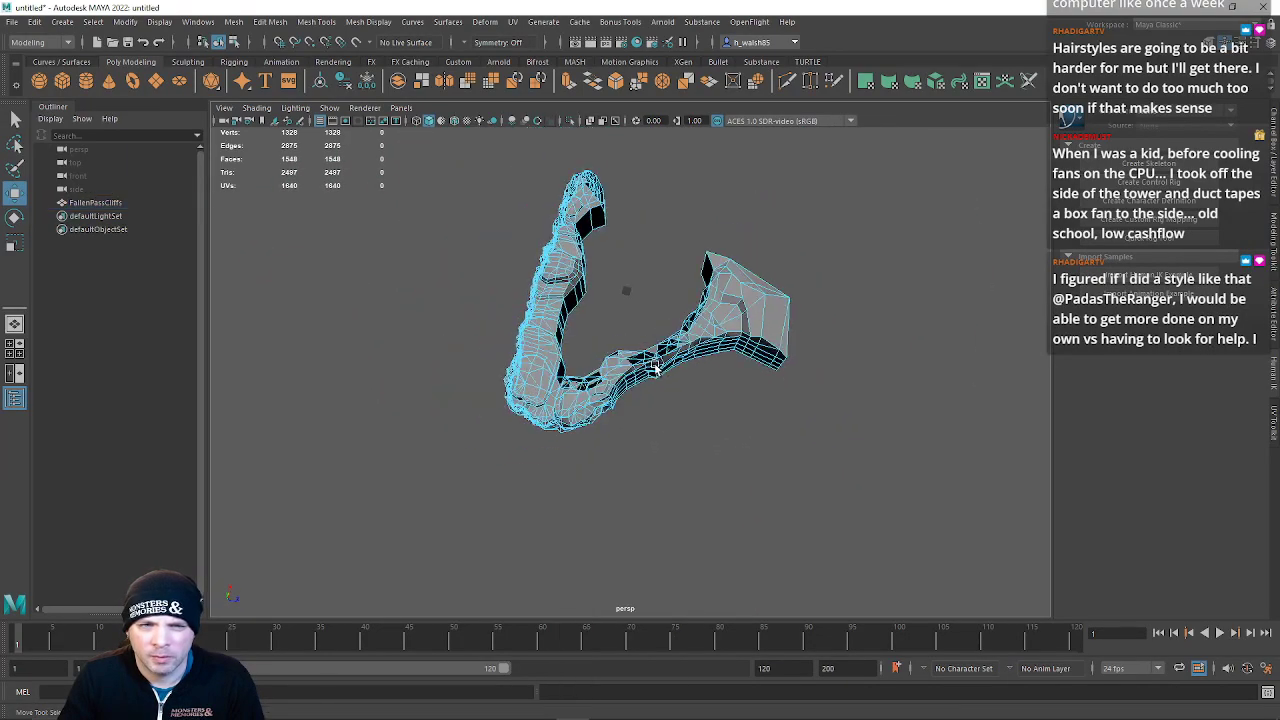
Try deleting faces from one arm of the cliff mesh, then undo the deletions
alt+drag(655, 363, 692, 372)
drag(846, 521, 877, 517)
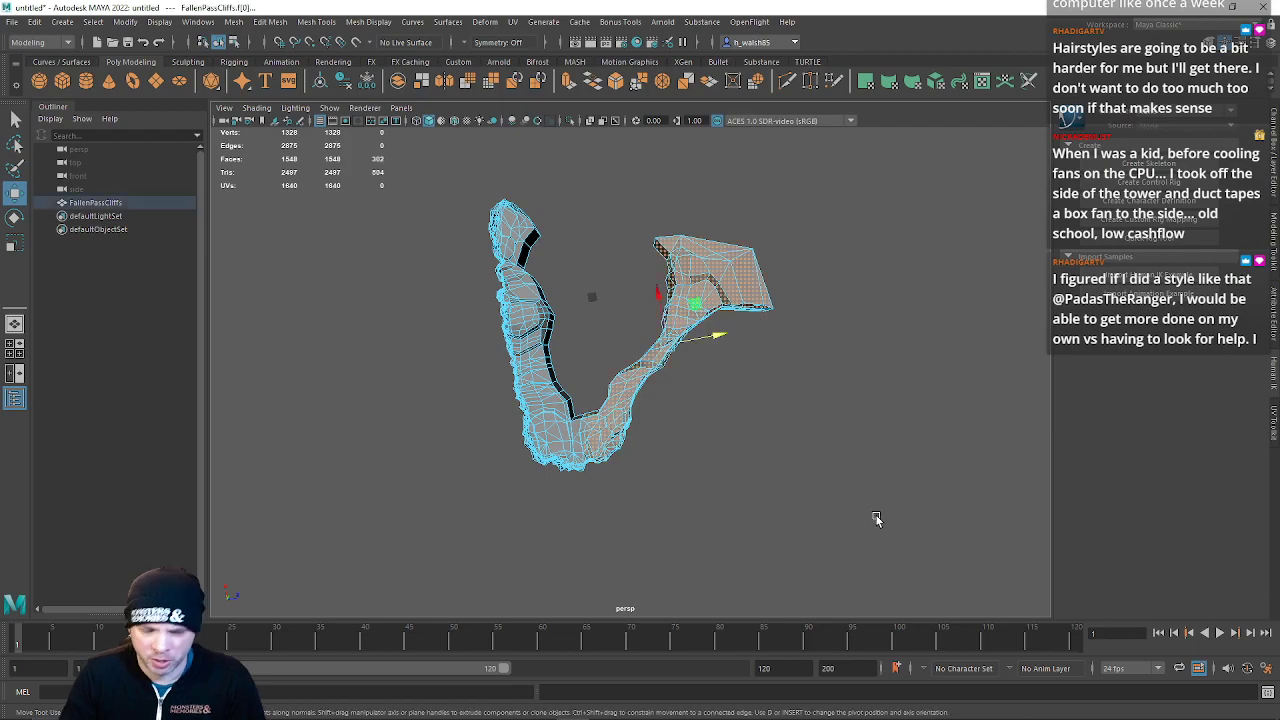
key(Delete)
alt+drag(743, 491, 727, 328)
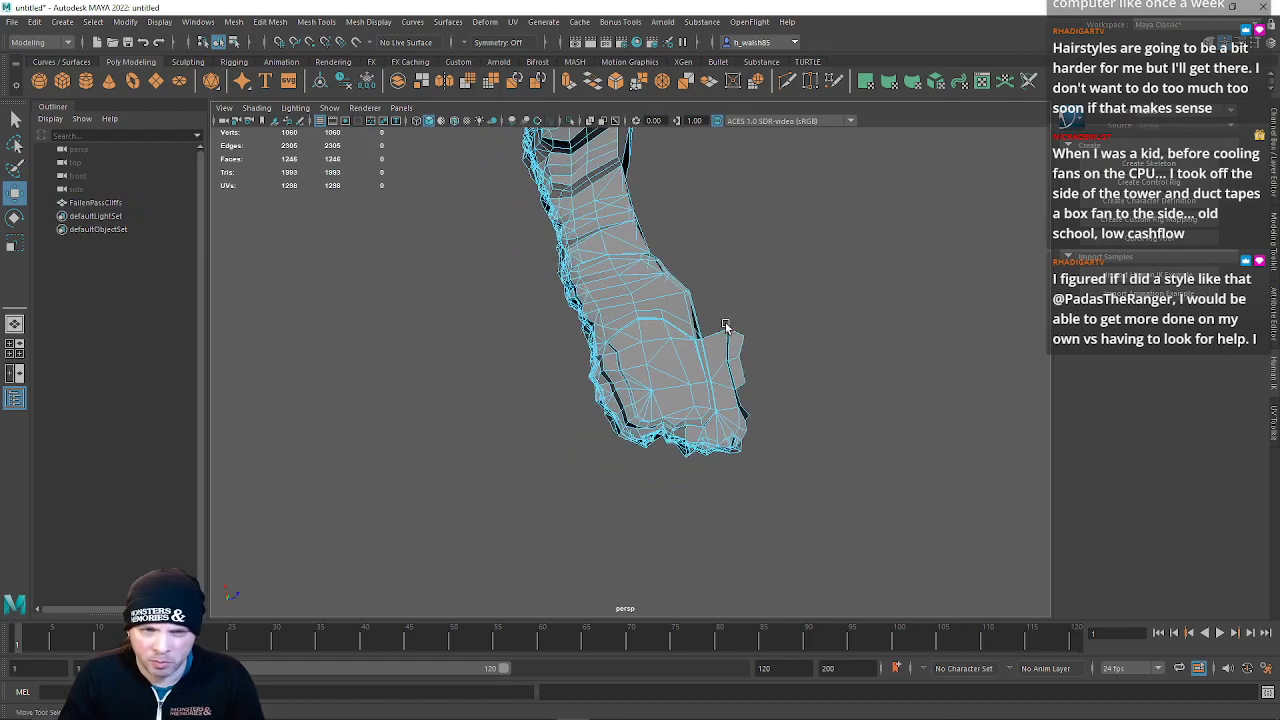
alt+drag(775, 481, 705, 362)
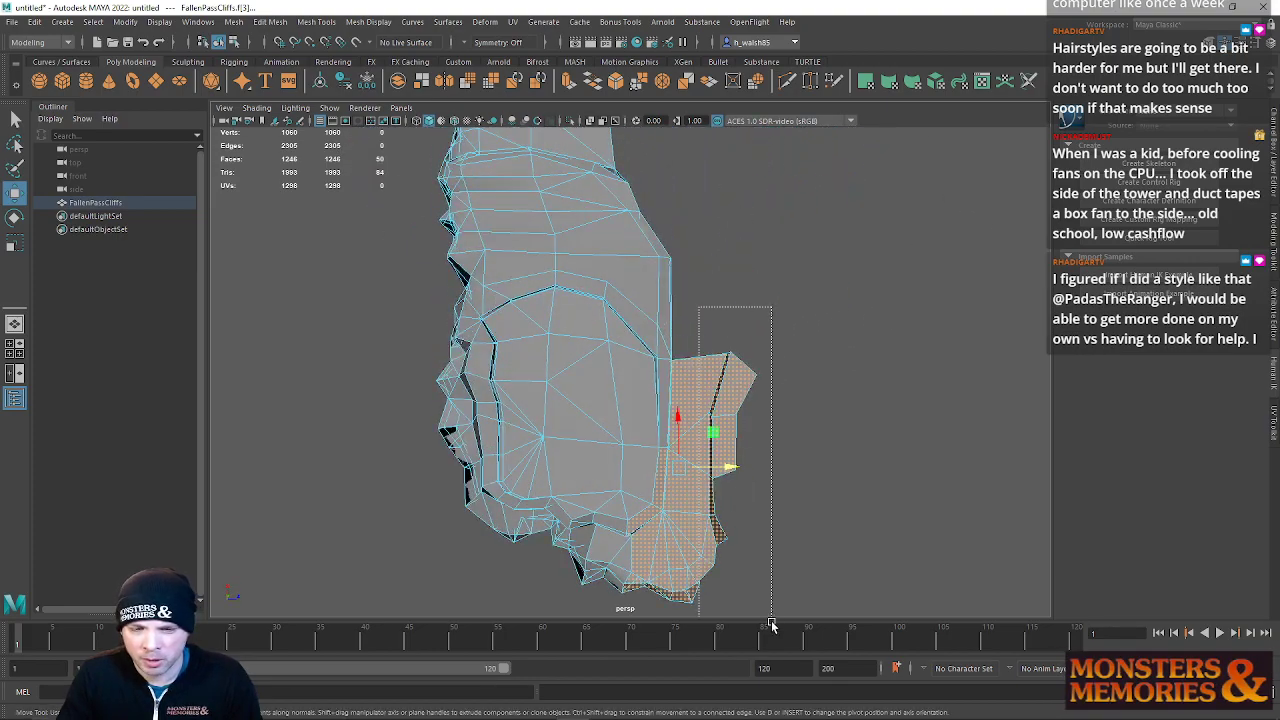
click(797, 548)
alt+drag(734, 557, 1008, 153)
key(ctrl+z)
scroll(744, 465, down, 5)
key(ctrl+z)
key(ctrl+z)
key(ctrl+z)
right_drag(668, 248, 670, 196)
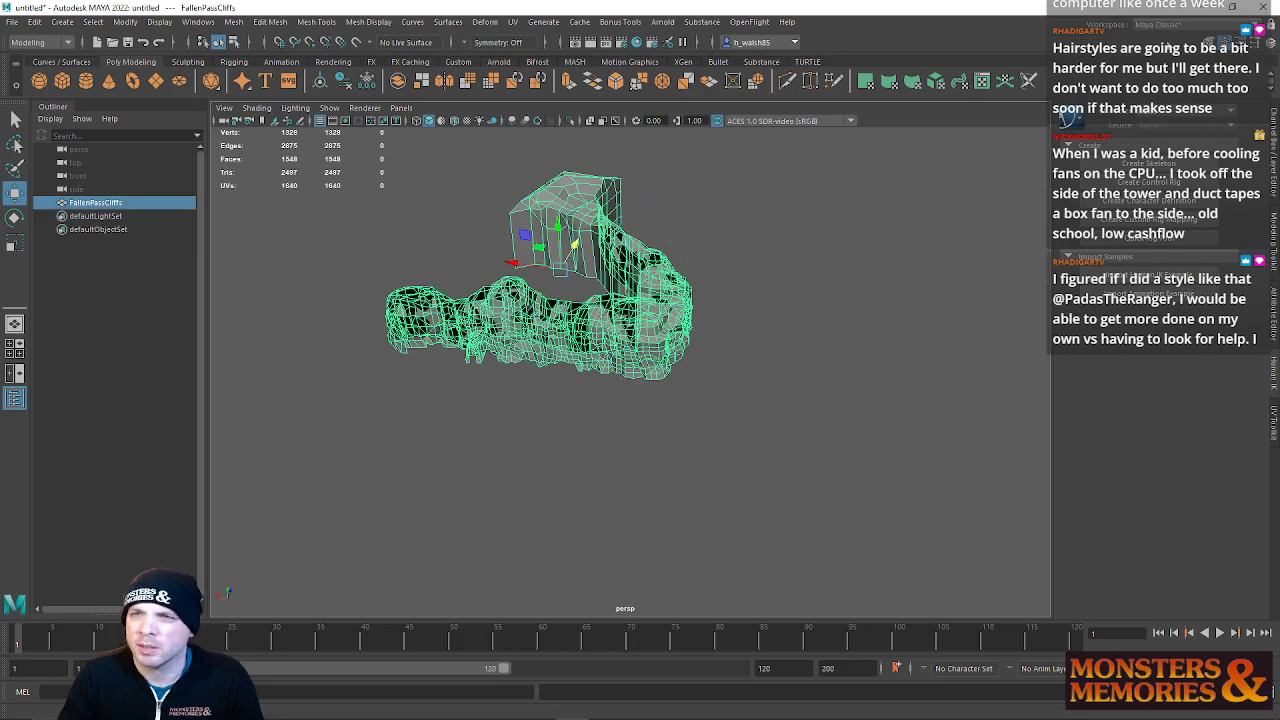
Return to Unity and place the FallenPassCliff model from the Terrain/ShadedDunes folder into the scene
click(1266, 8)
click(639, 367)
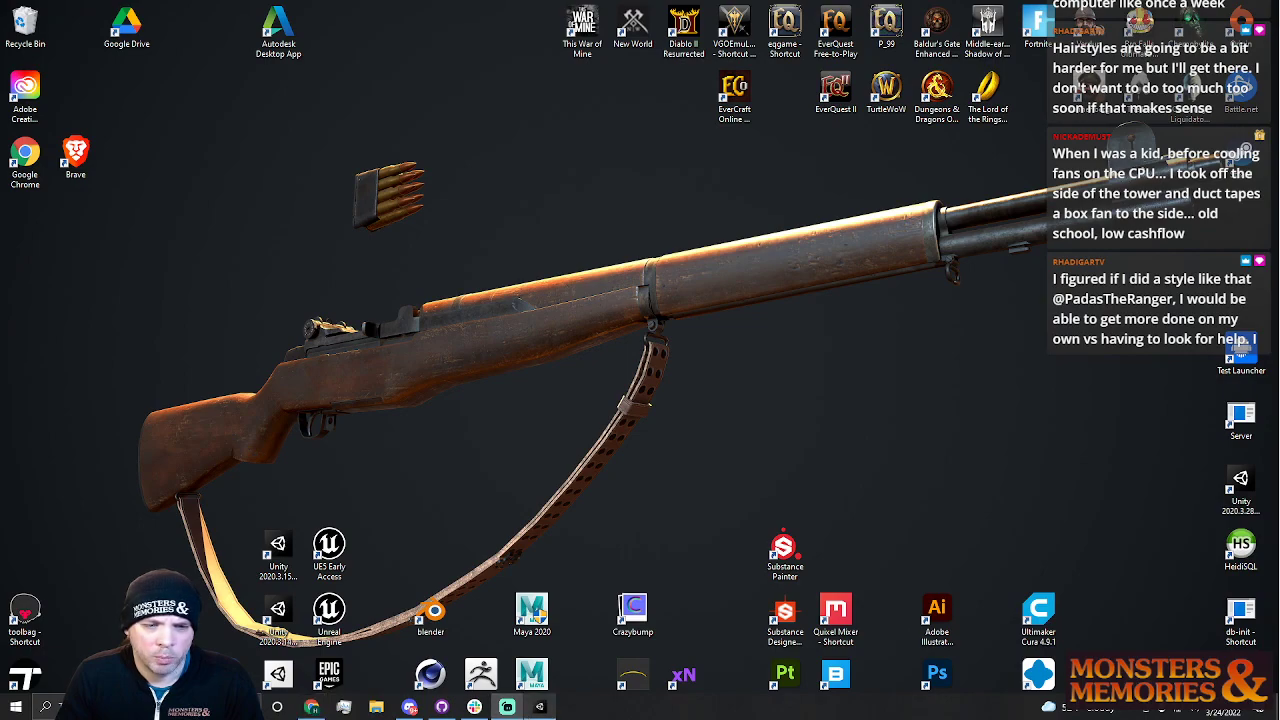
key(alt+Tab)
right_drag(584, 331, 718, 383)
key(s)
drag(124, 526, 120, 389)
scroll(64, 625, down, 10)
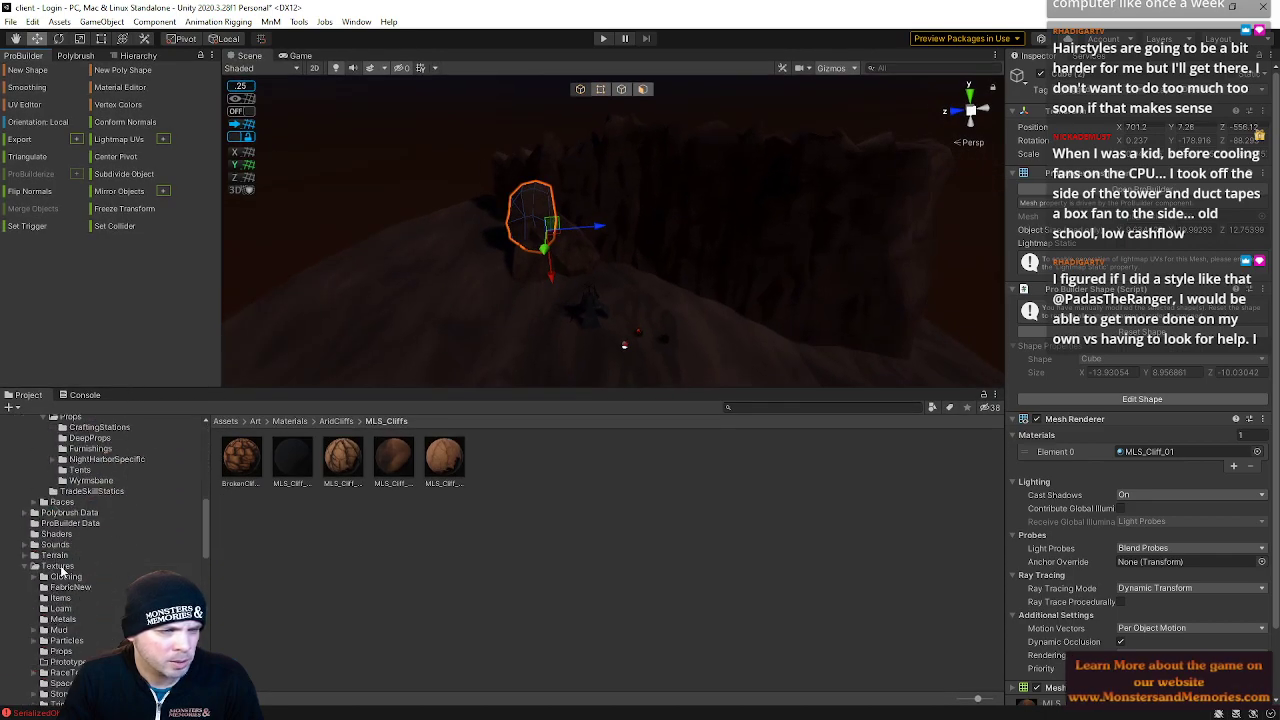
click(55, 555)
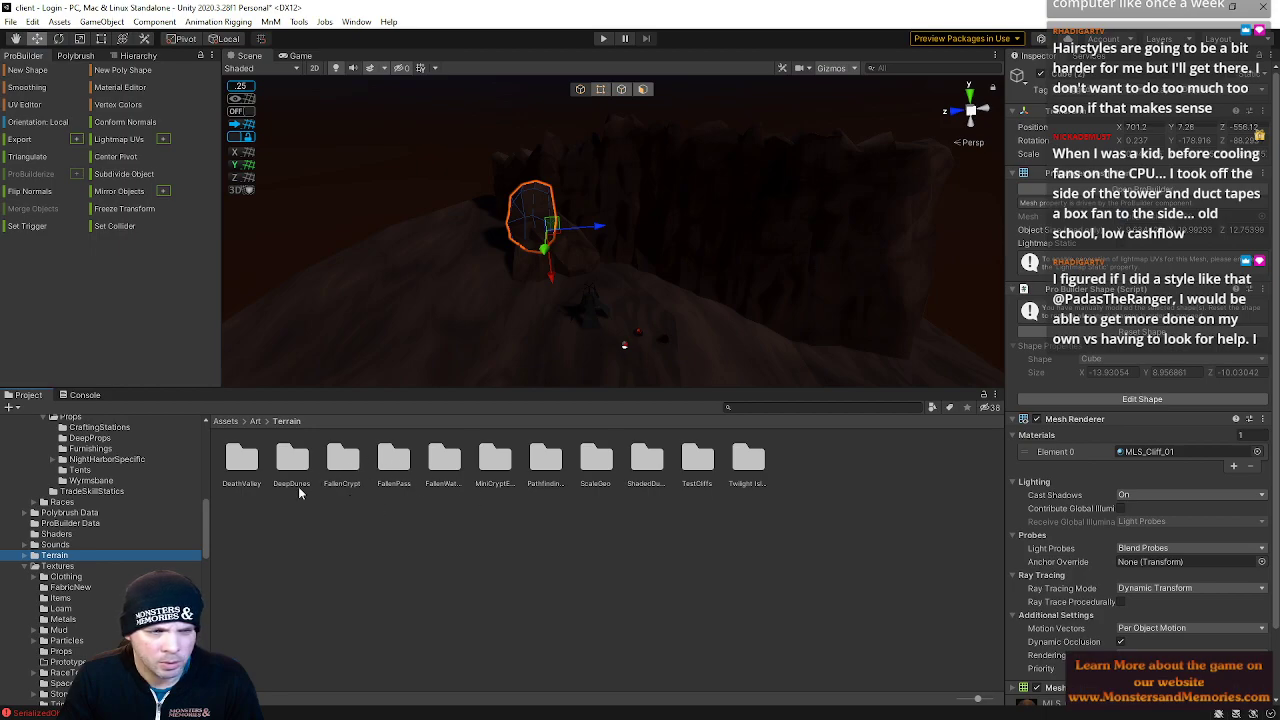
double_click(645, 460)
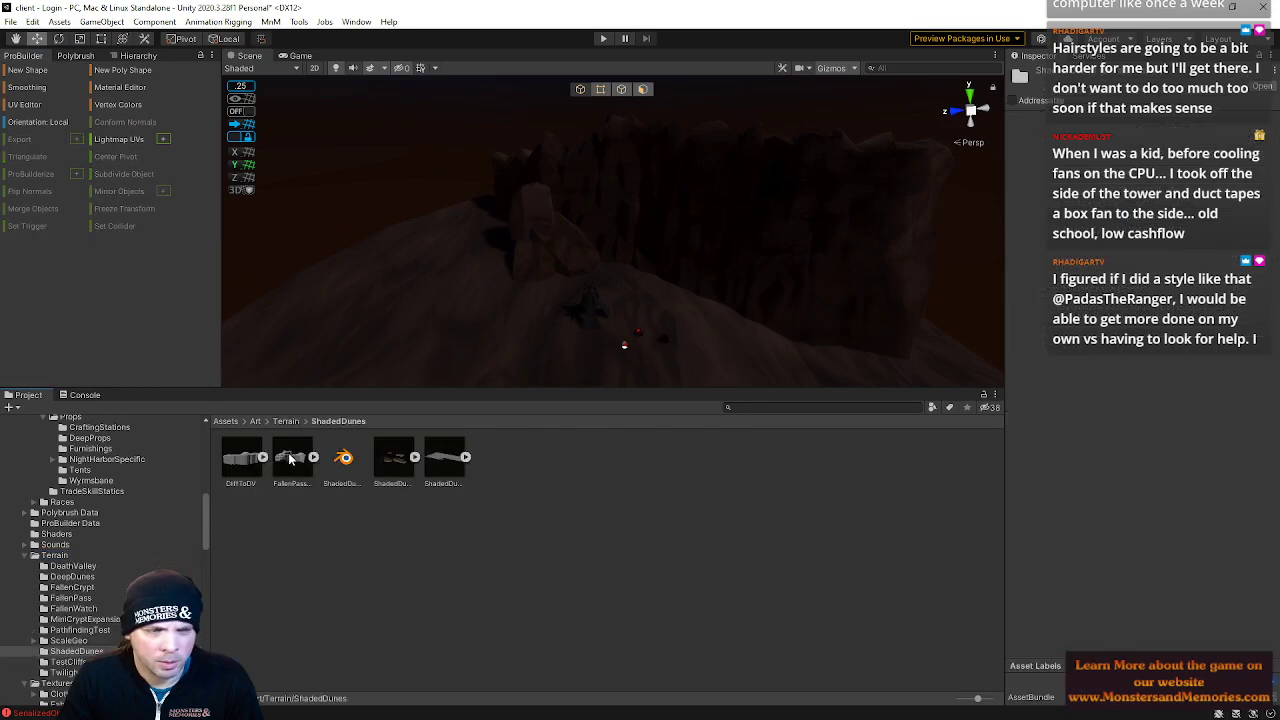
drag(287, 457, 557, 311)
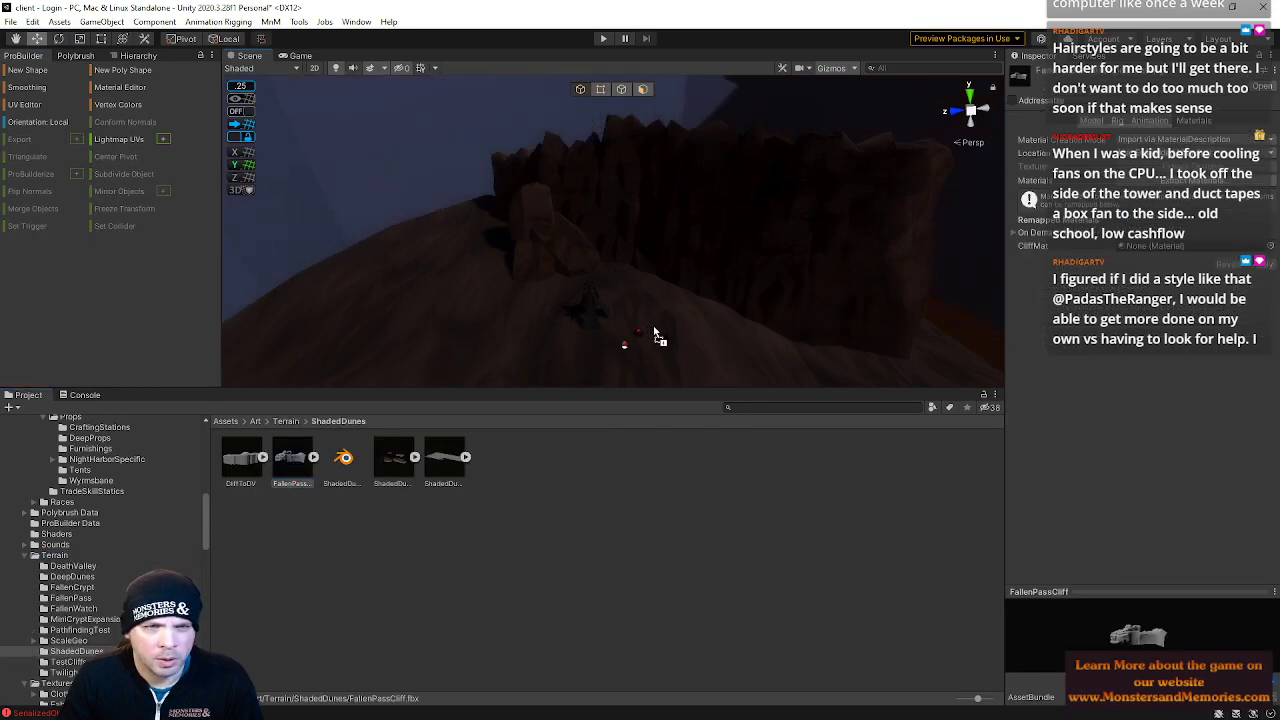
Scale down and position the FallenPassCliff model in the scene
drag(655, 333, 656, 333)
key(s)
right_drag(630, 300, 603, 217)
key(r)
drag(603, 217, 560, 235)
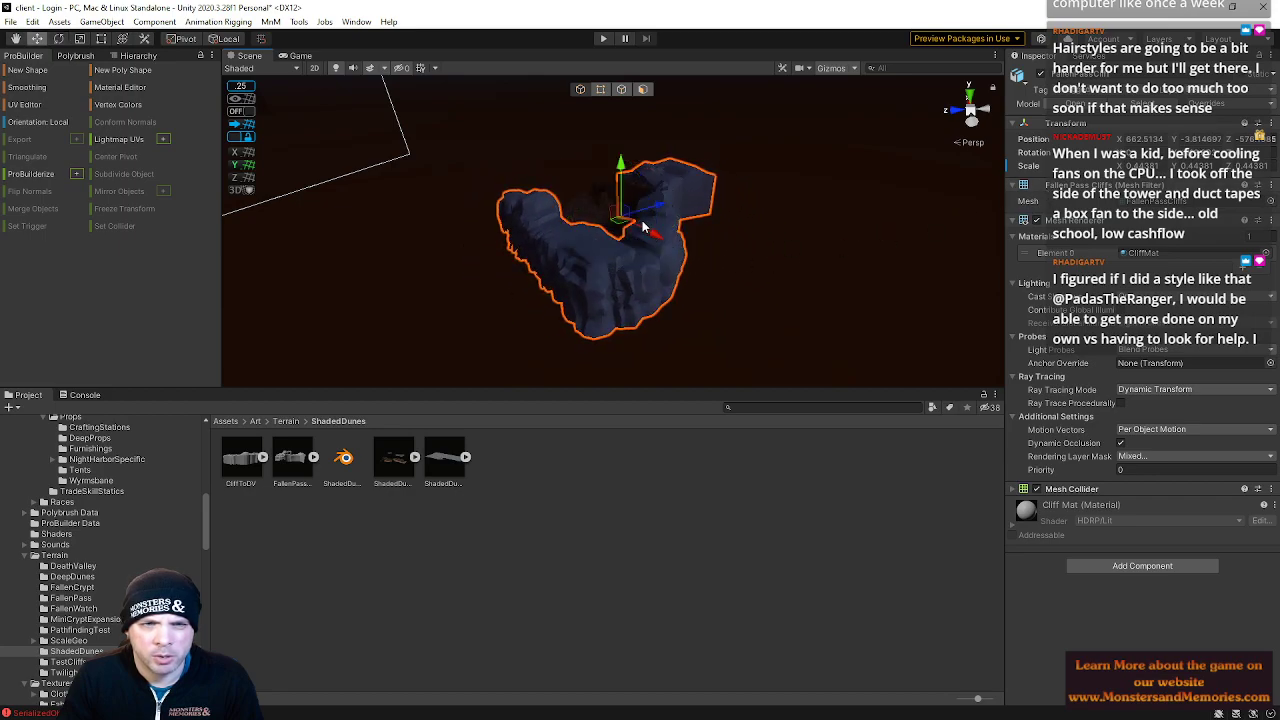
right_drag(662, 208, 722, 267)
Nudge the existing blocky cliff and reselect the FallenPass cliff
click(714, 346)
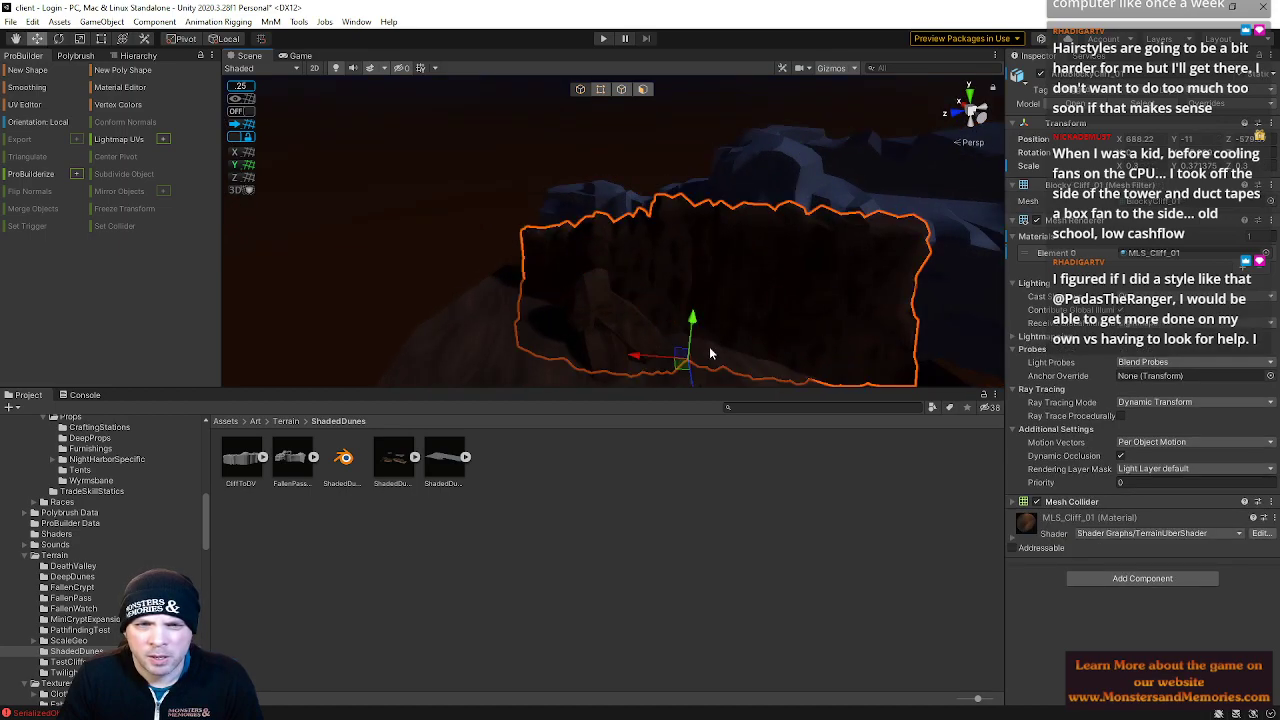
right_drag(690, 379, 696, 372)
drag(676, 241, 707, 332)
click(782, 199)
alt+drag(826, 133, 760, 152)
drag(850, 167, 871, 186)
click(844, 175)
click(672, 262)
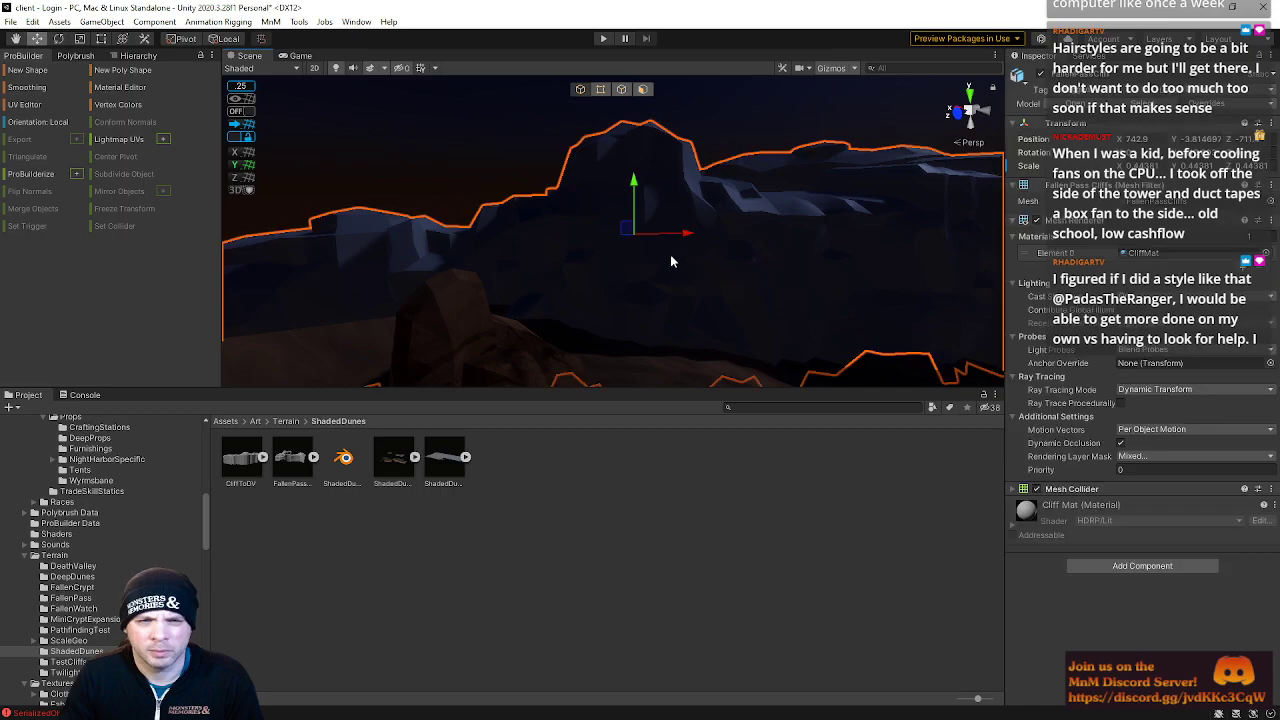
Move the FallenPass cliff into position beside the blocky cliff
drag(635, 236, 661, 227)
drag(826, 159, 799, 202)
alt+drag(609, 181, 756, 176)
drag(634, 137, 640, 171)
right_drag(697, 243, 662, 209)
drag(702, 207, 728, 207)
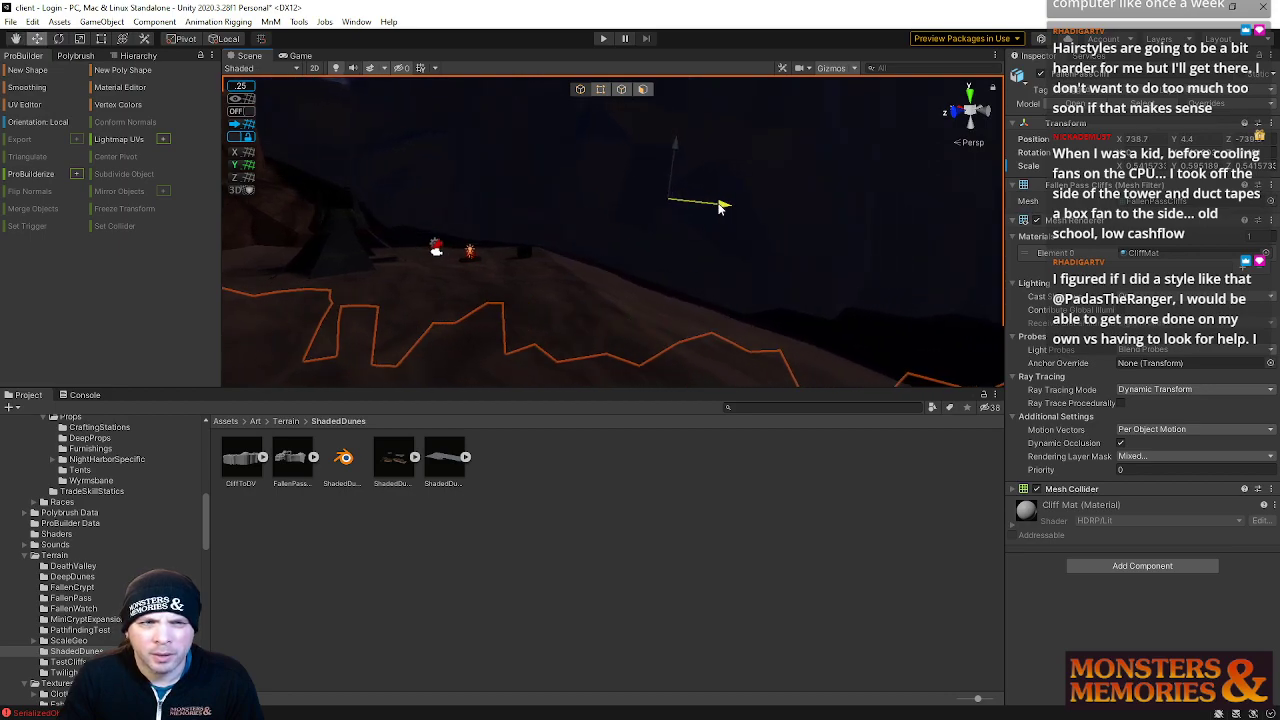
key(f)
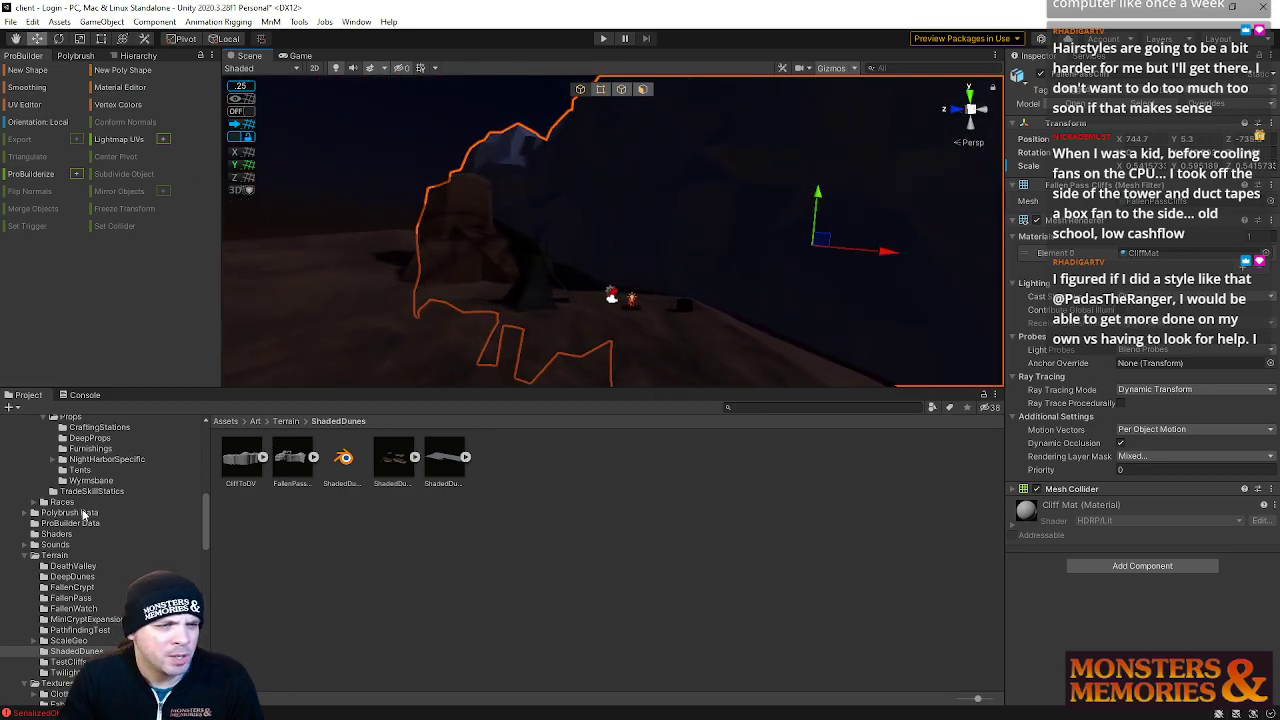
scroll(86, 512, up, 10)
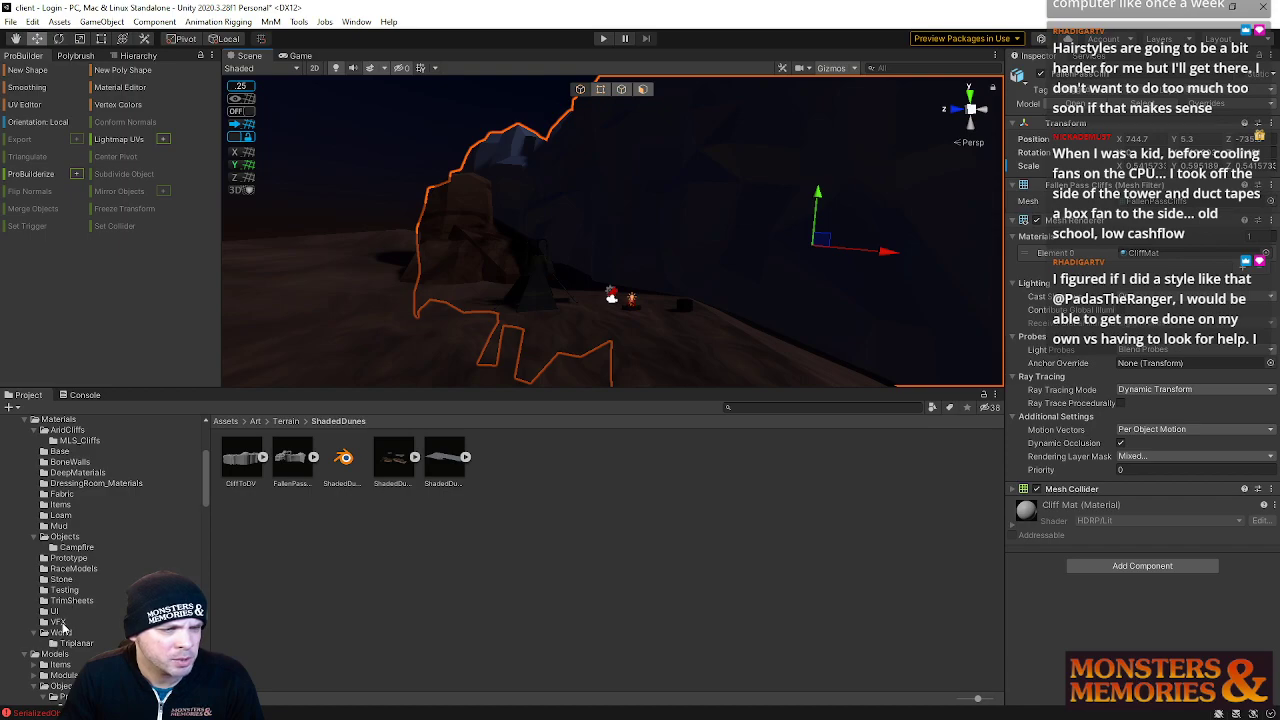
Apply the MLS_Cliff_01 material from the AridCliffs/MLS_Cliffs folder to the FallenPass cliff
click(80, 441)
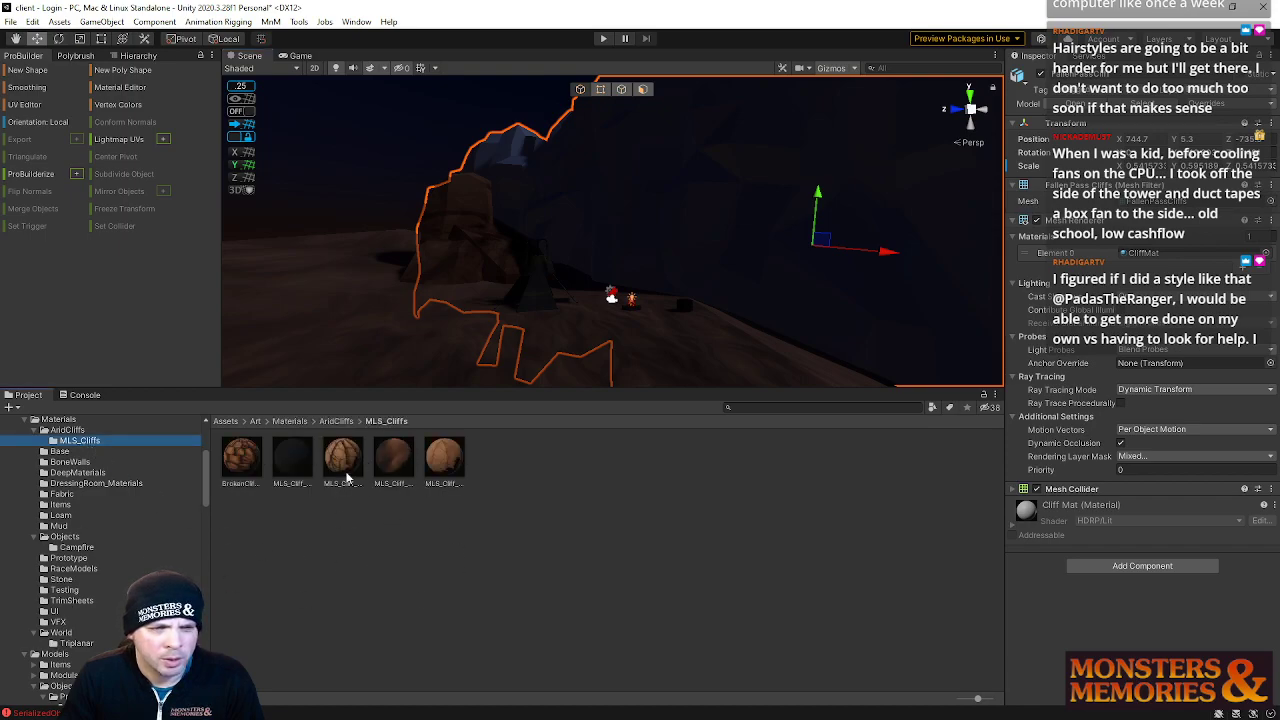
drag(346, 468, 740, 229)
right_drag(674, 280, 531, 378)
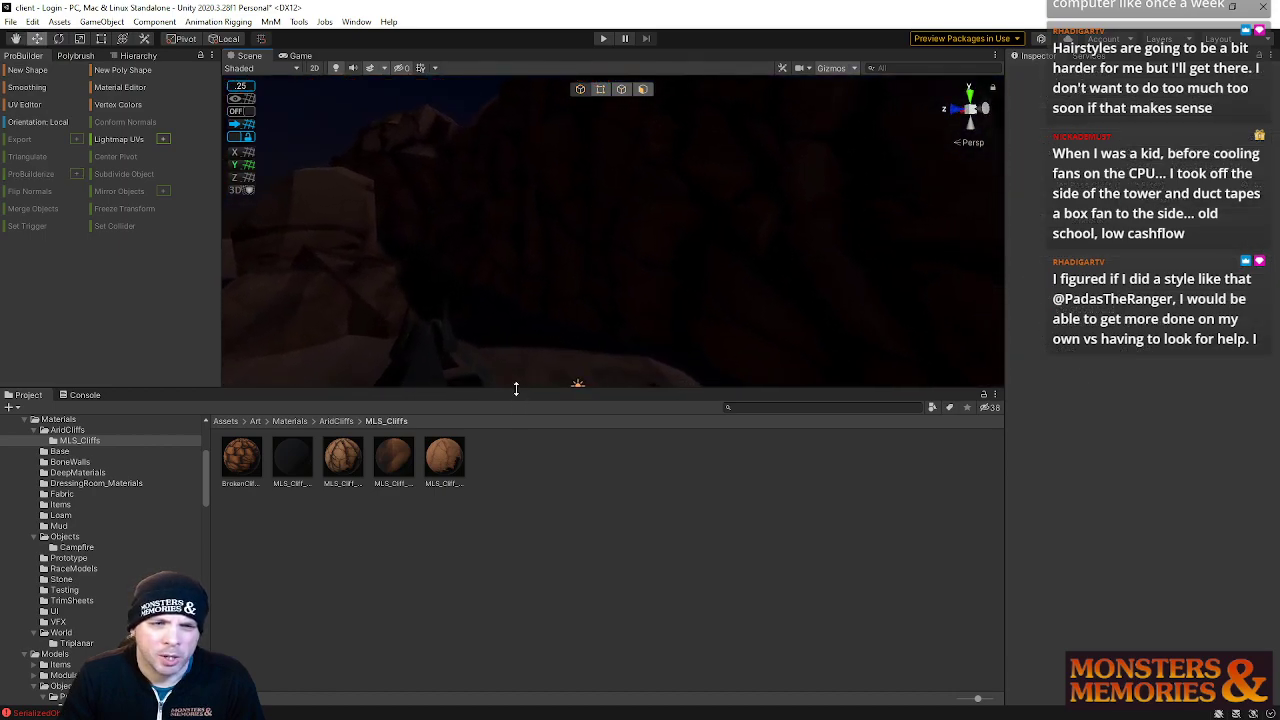
Enlarge the Scene view and inspect the newly textured cliffs from several angles
drag(516, 388, 515, 410)
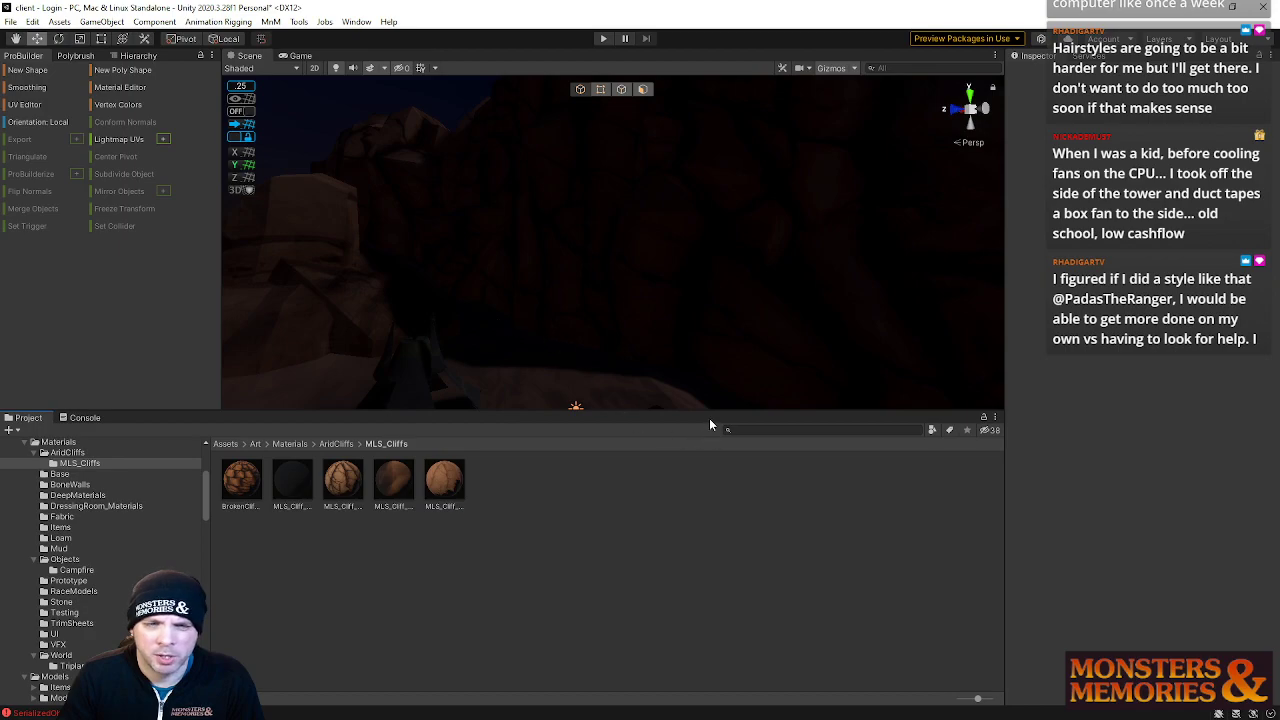
drag(704, 411, 688, 526)
right_drag(653, 398, 523, 237)
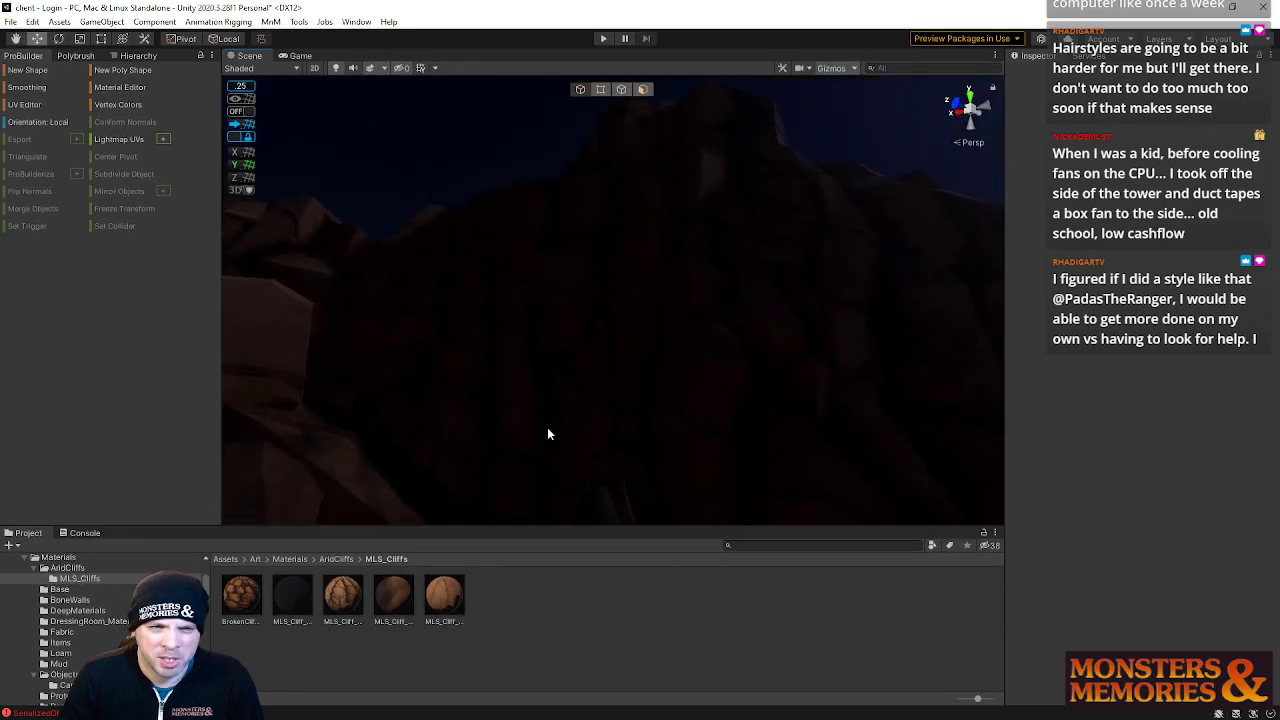
right_drag(534, 427, 553, 312)
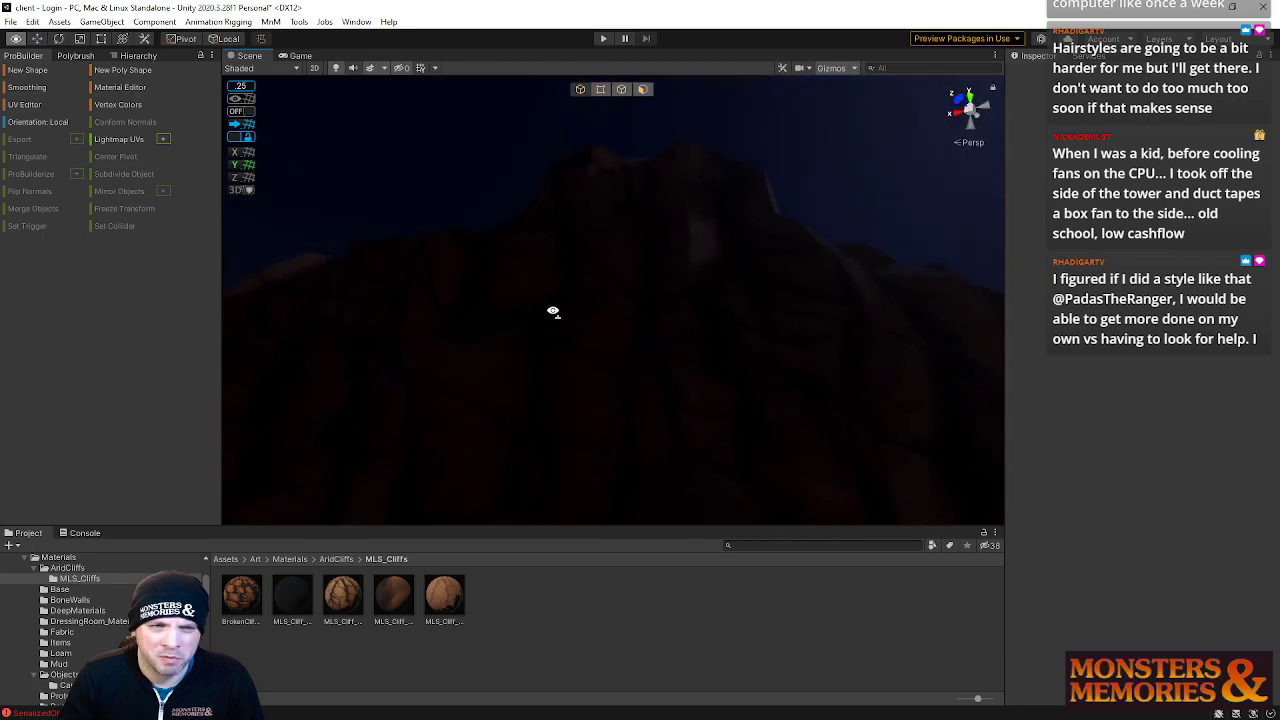
right_drag(663, 379, 387, 375)
right_drag(517, 347, 773, 329)
mouse_move(659, 297)
right_down()
mouse_move(740, 220)
mouse_move(714, 280)
mouse_move(599, 232)
mouse_move(633, 250)
mouse_move(645, 306)
right_up()
right_drag(636, 238, 506, 293)
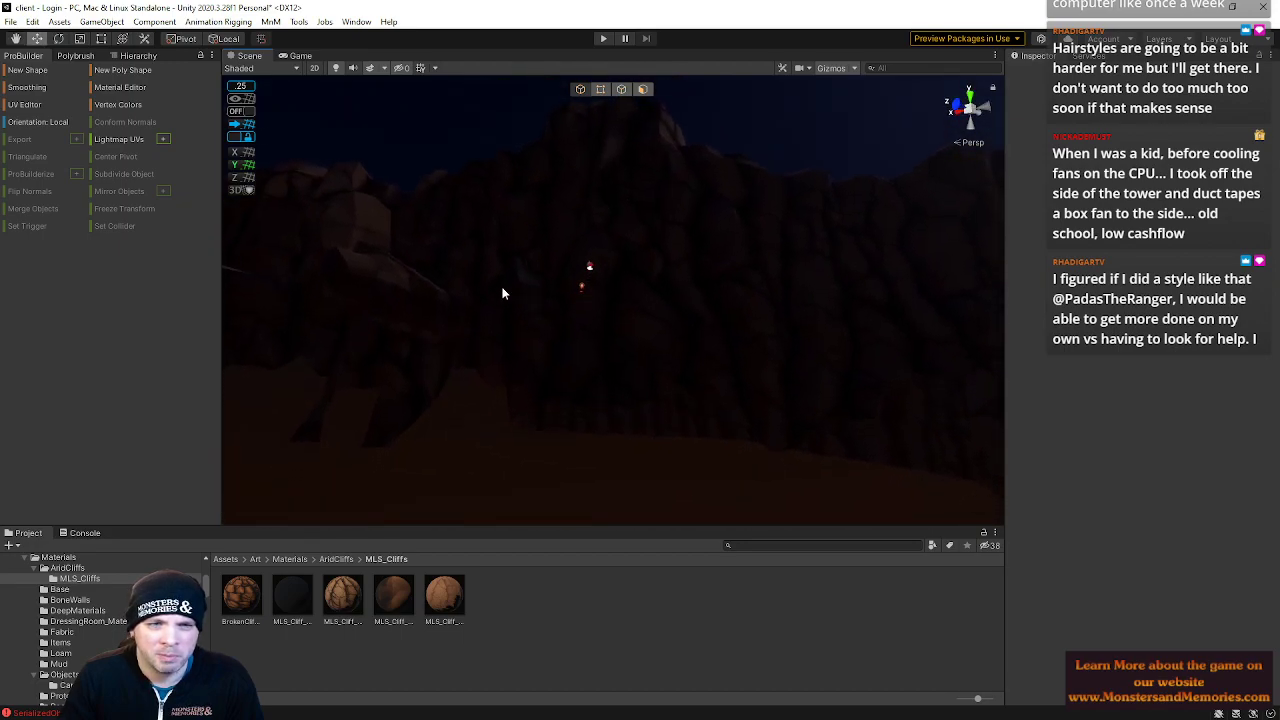
right_drag(643, 370, 577, 341)
right_drag(480, 401, 554, 351)
right_drag(436, 313, 585, 305)
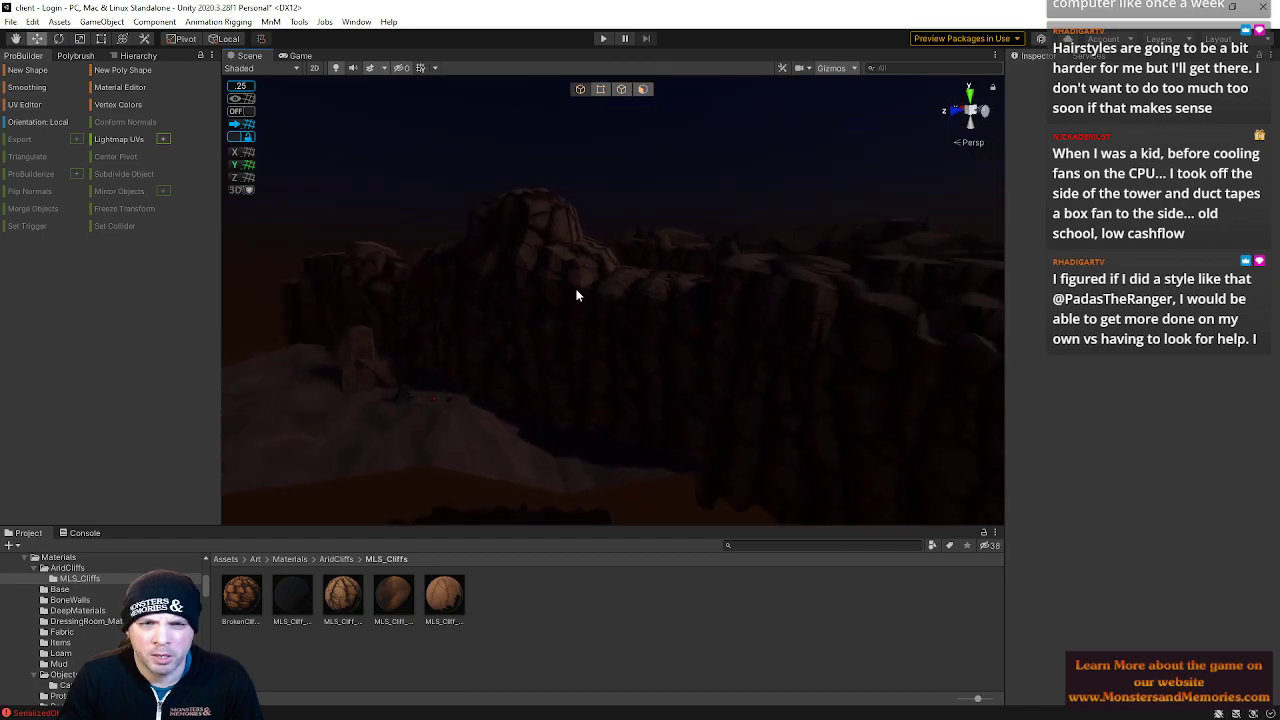
Select the FallenPass cliff pieces and reposition them around the campsite
click(571, 372)
drag(700, 336, 522, 304)
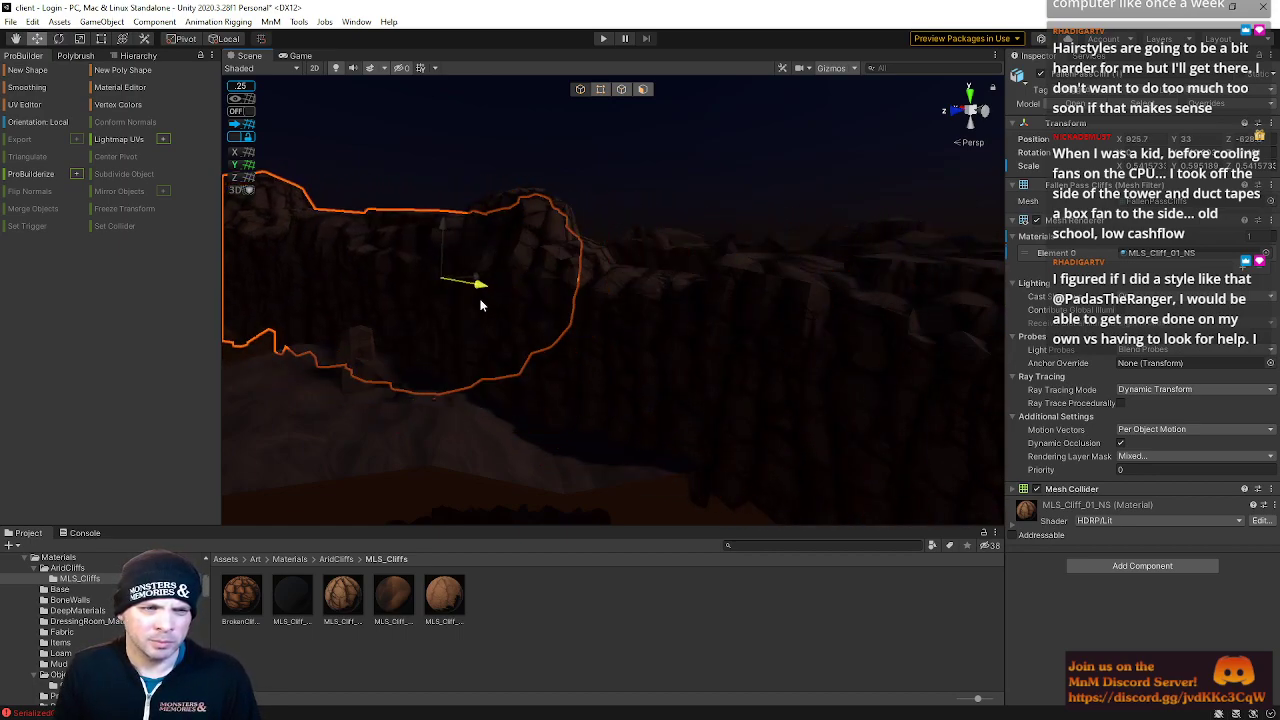
drag(447, 278, 372, 299)
right_drag(399, 287, 370, 258)
drag(494, 285, 480, 291)
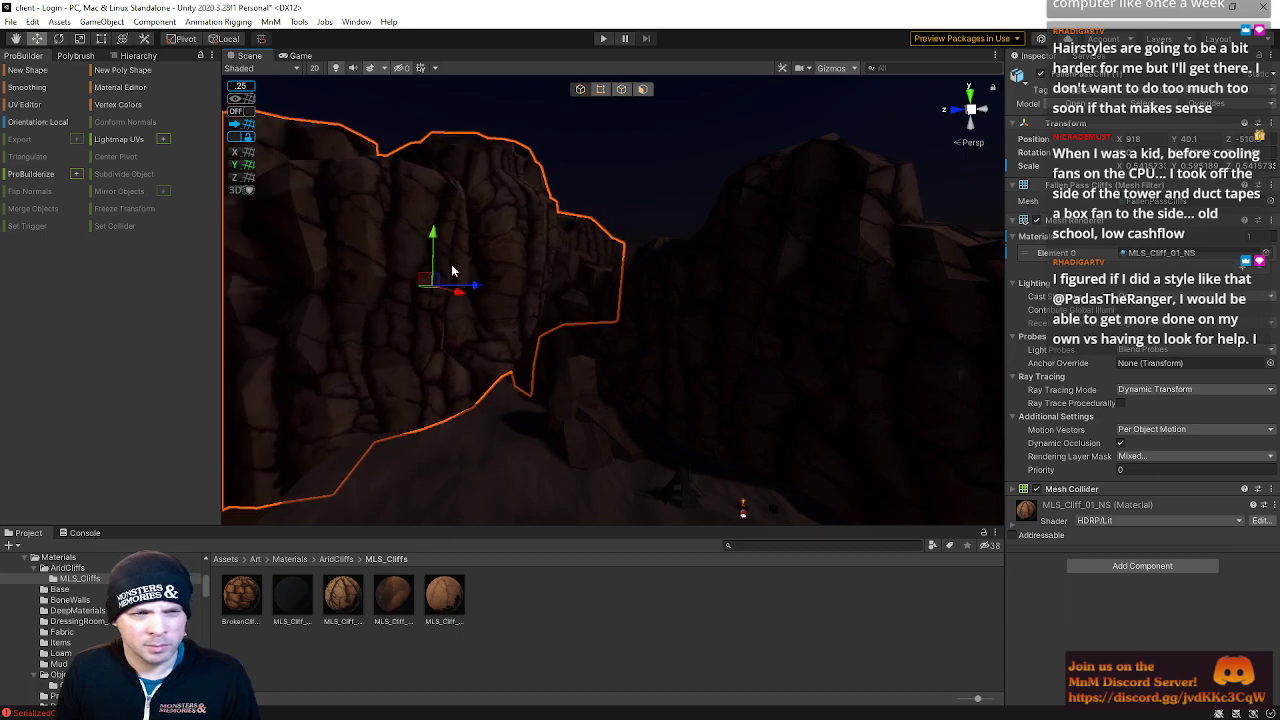
drag(433, 236, 433, 248)
right_drag(651, 204, 606, 217)
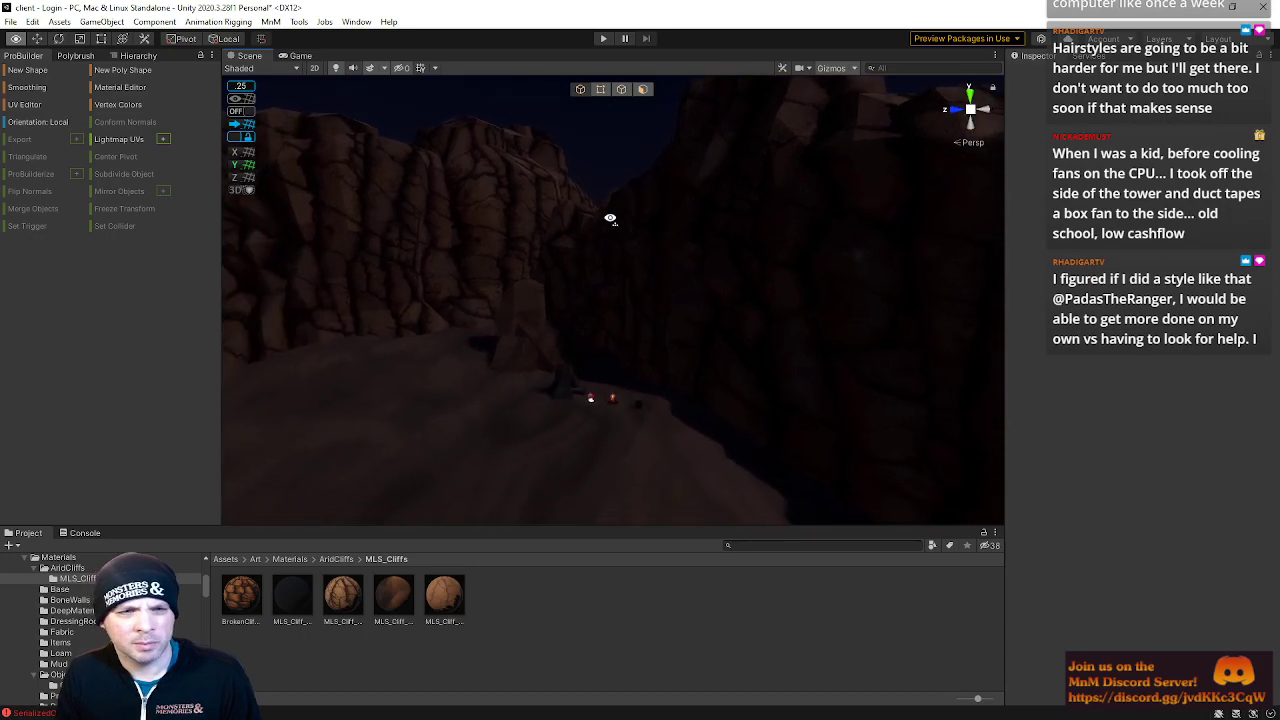
click(570, 236)
right_drag(636, 272, 660, 304)
Save the Login scene and open the recent Zone scene
click(9, 26)
click(30, 85)
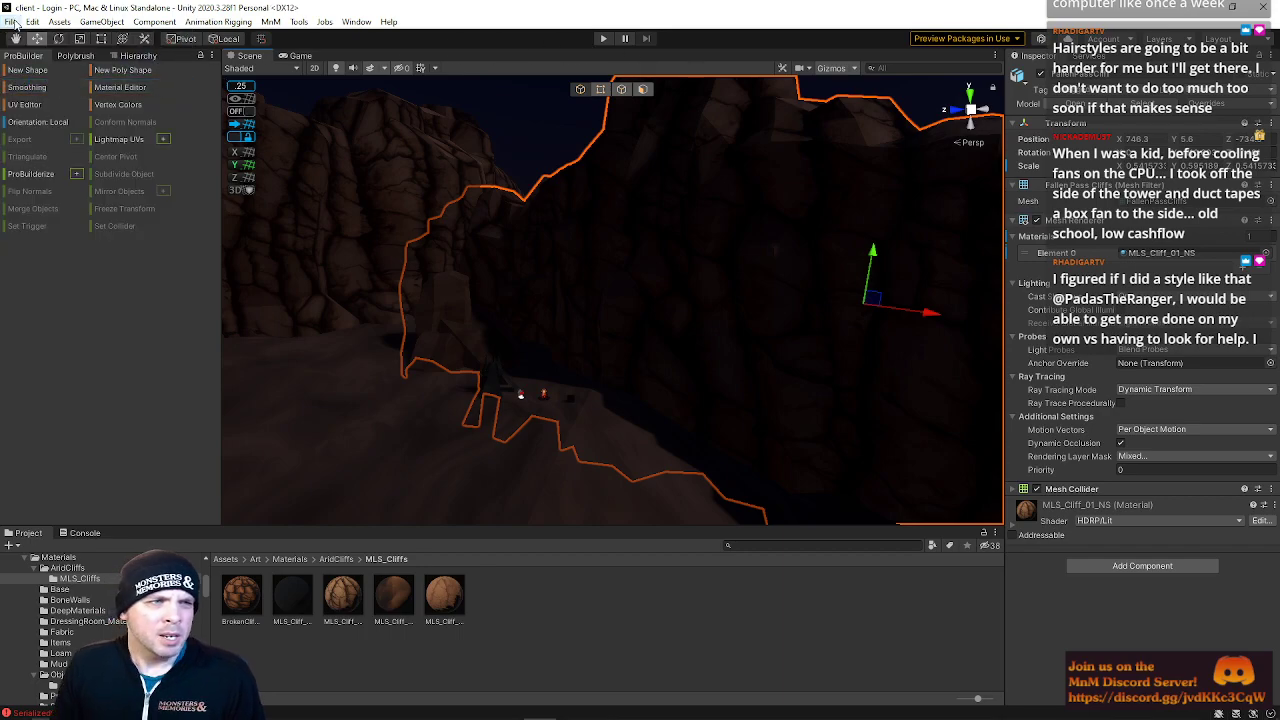
click(12, 22)
mouse_move(150, 66)
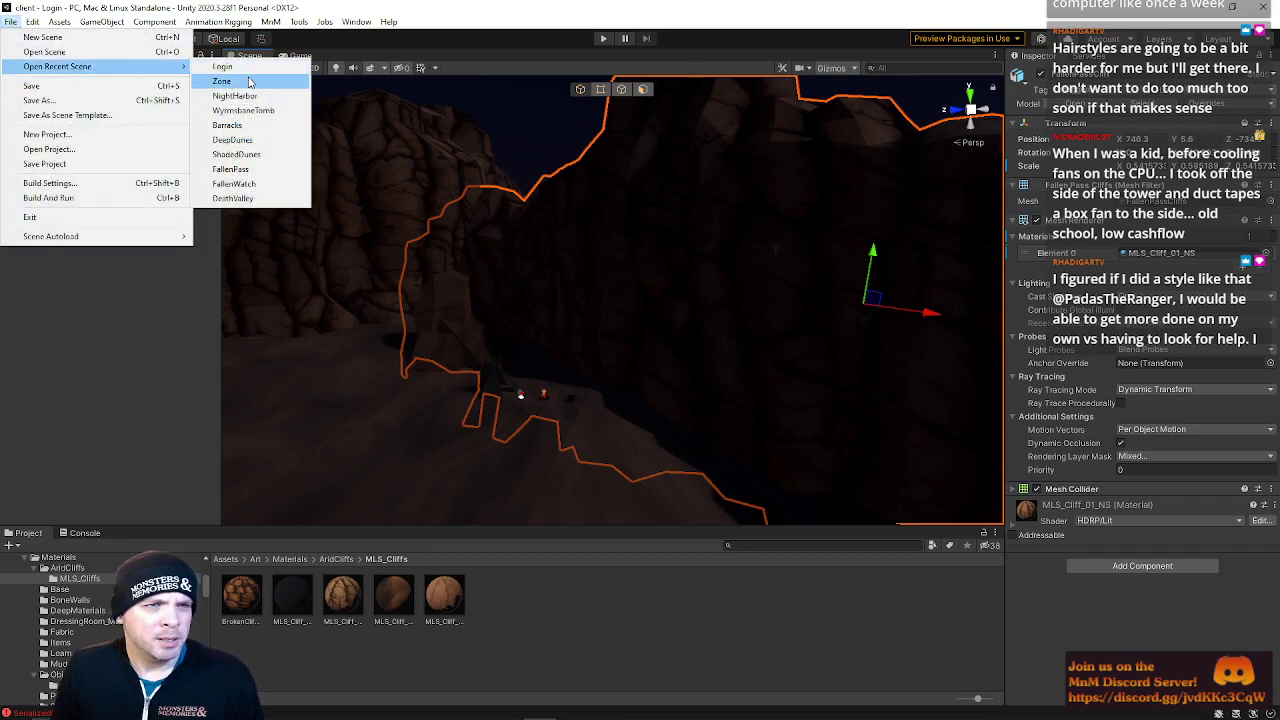
click(250, 82)
Run Play mode to preview the login screen, then stop playing
click(605, 39)
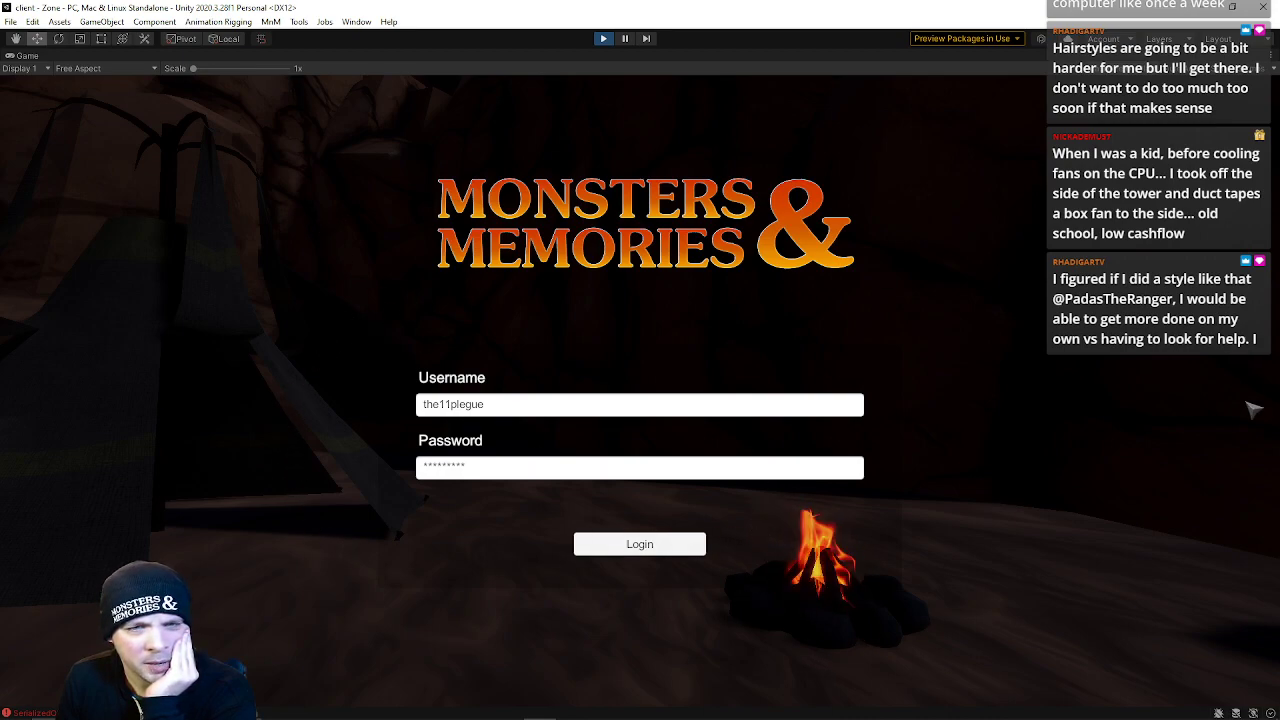
click(603, 39)
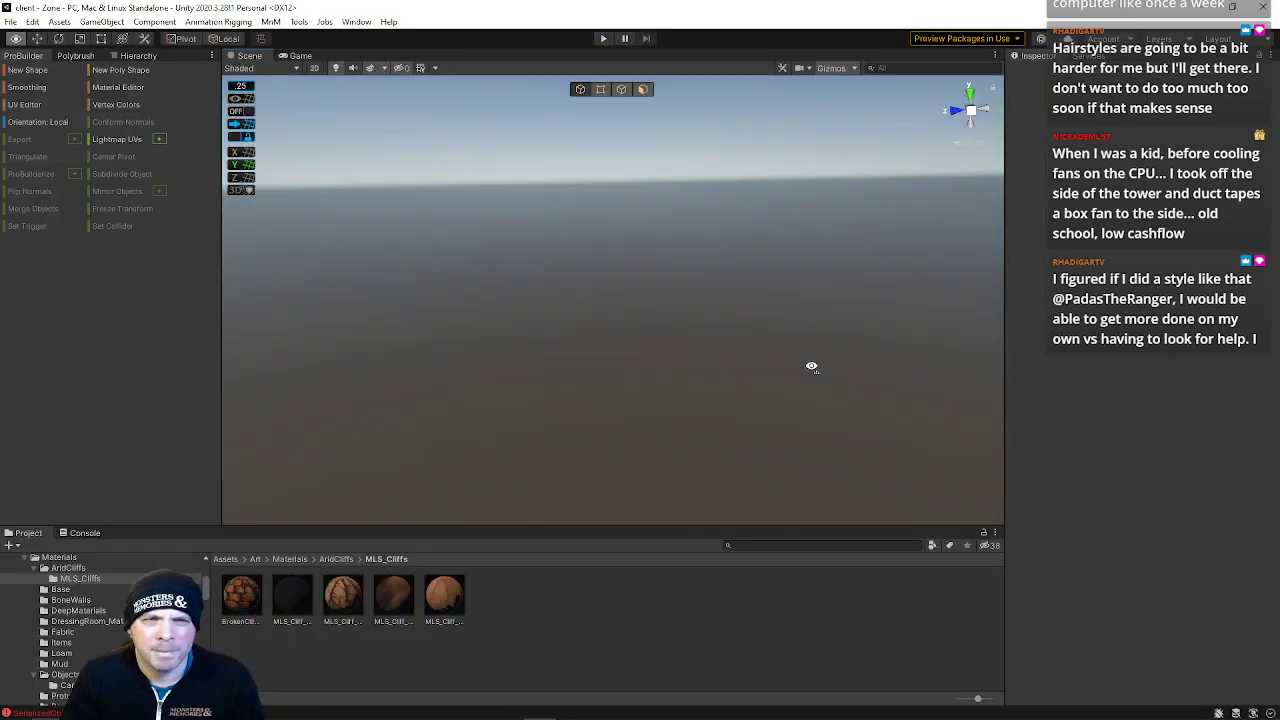
right_drag(811, 367, 833, 342)
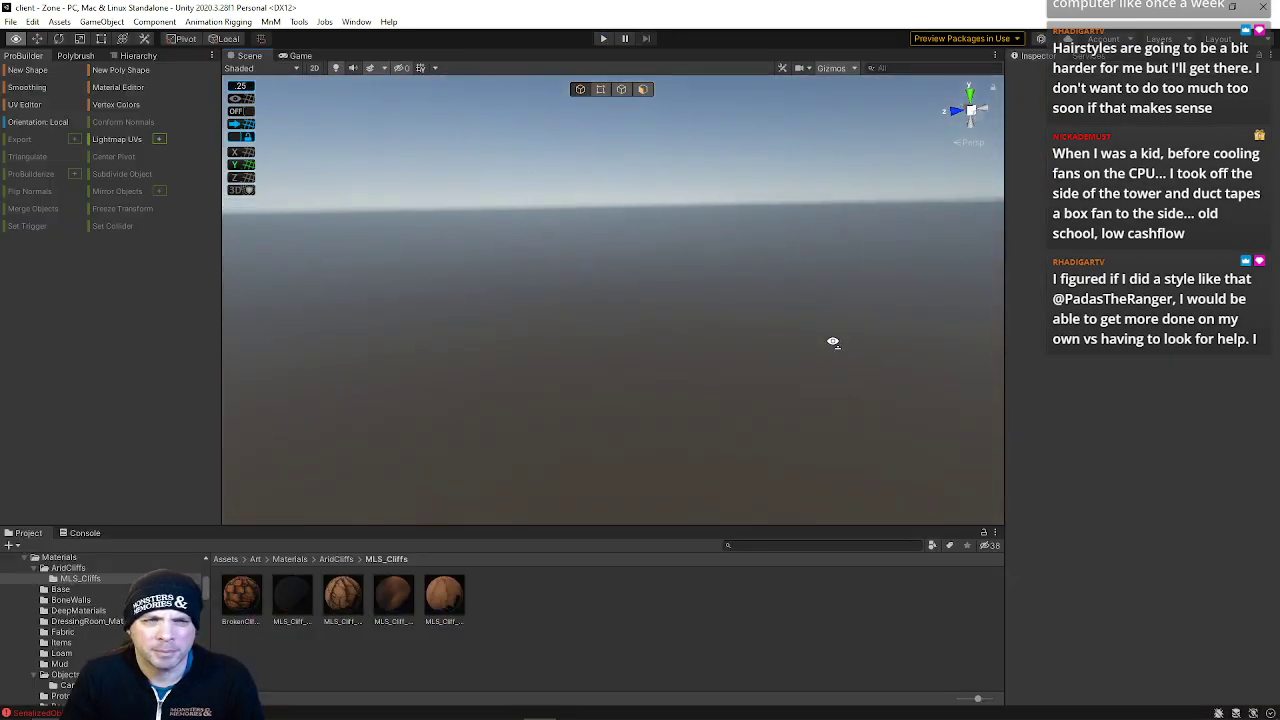
Reopen the Login scene from recent scenes and switch to the Hierarchy
click(15, 20)
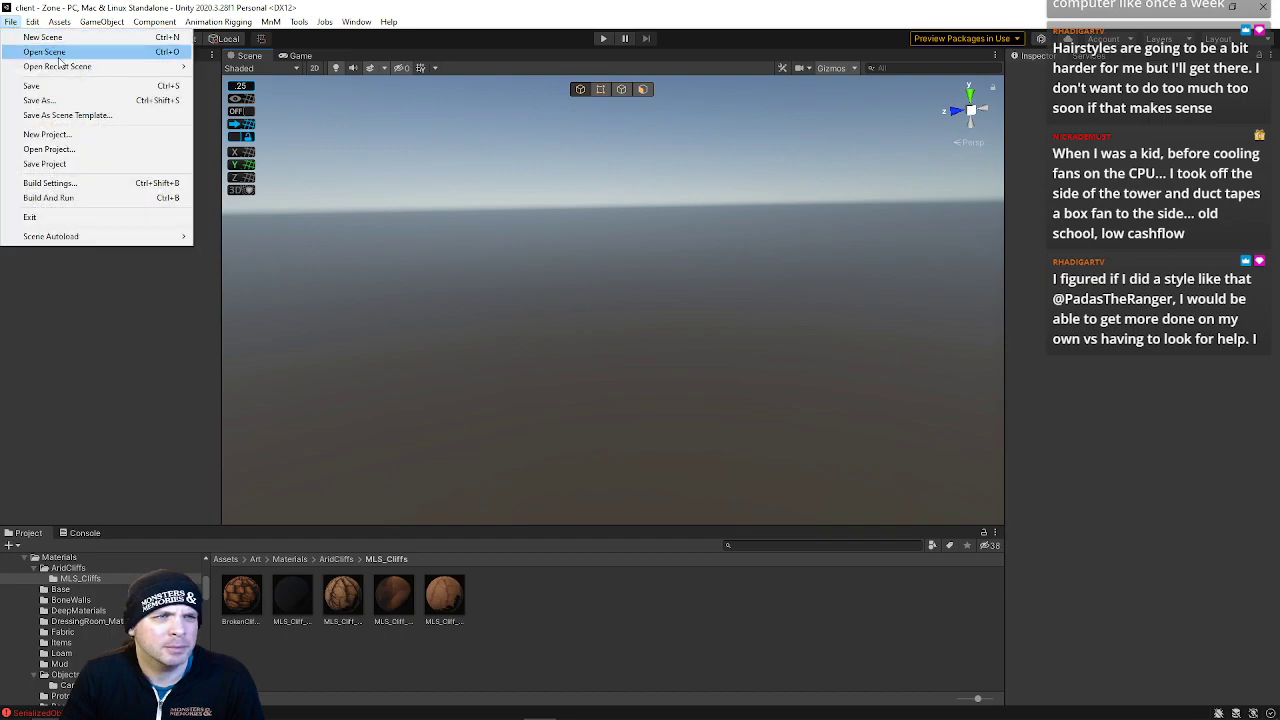
mouse_move(62, 66)
click(224, 81)
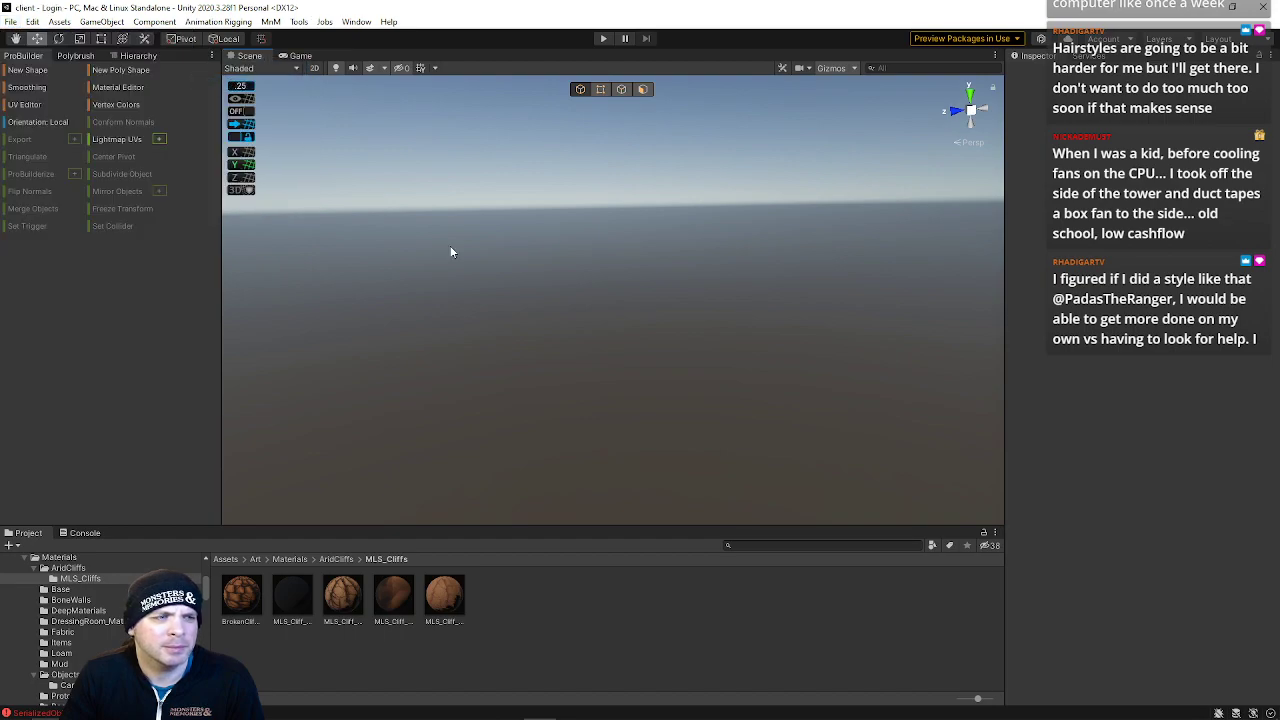
right_drag(677, 302, 560, 330)
click(134, 55)
right_drag(463, 188, 480, 228)
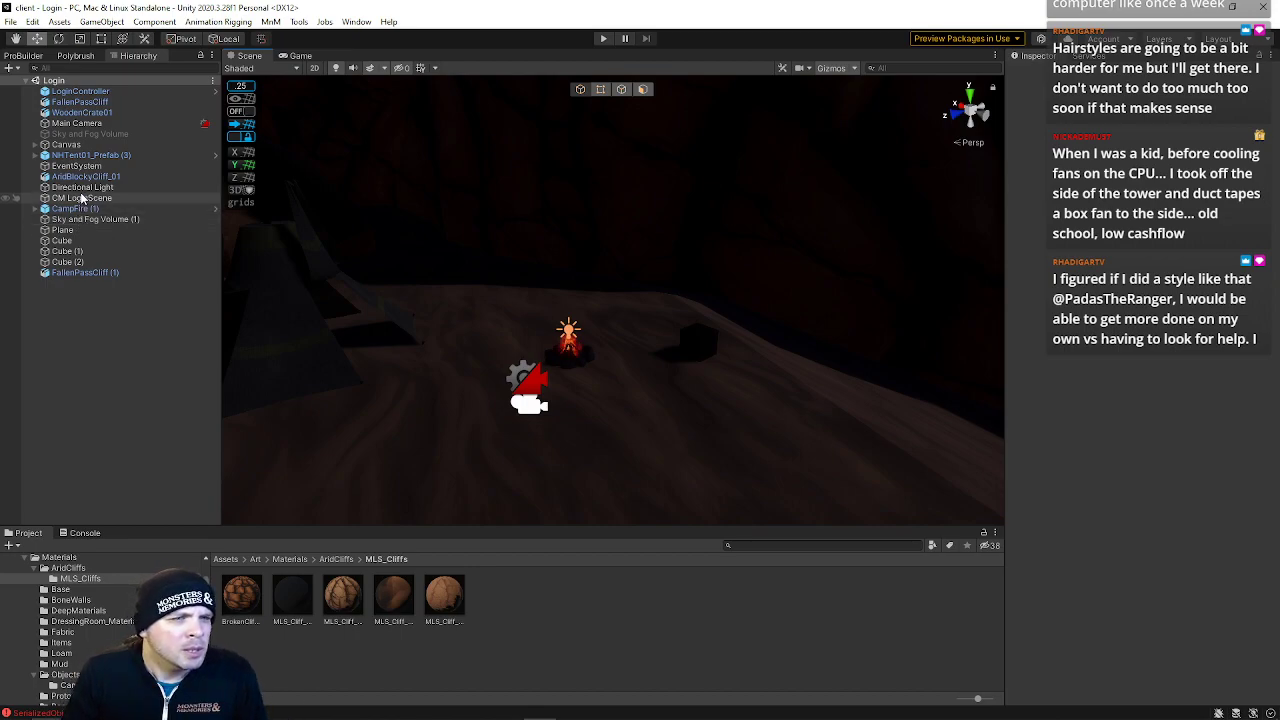
Select the Directional Light and rotate it to change the lighting angle
click(82, 187)
right_drag(684, 262, 715, 318)
key(e)
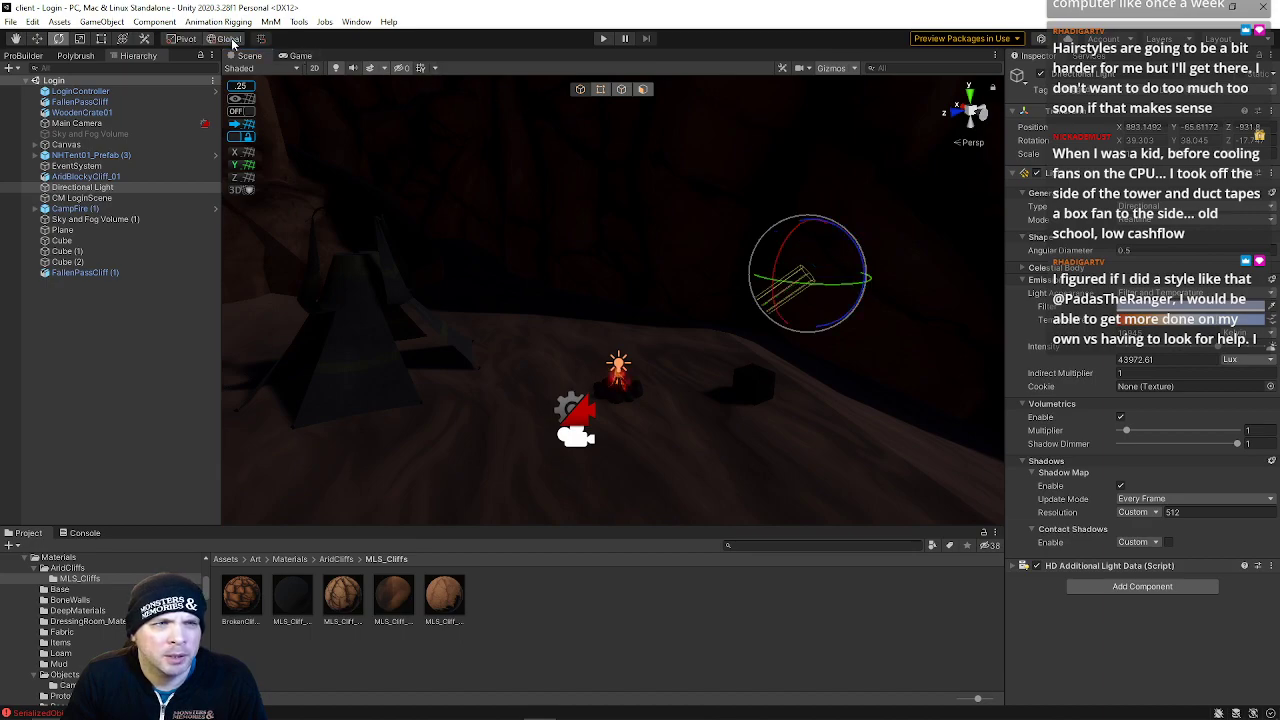
drag(840, 289, 801, 284)
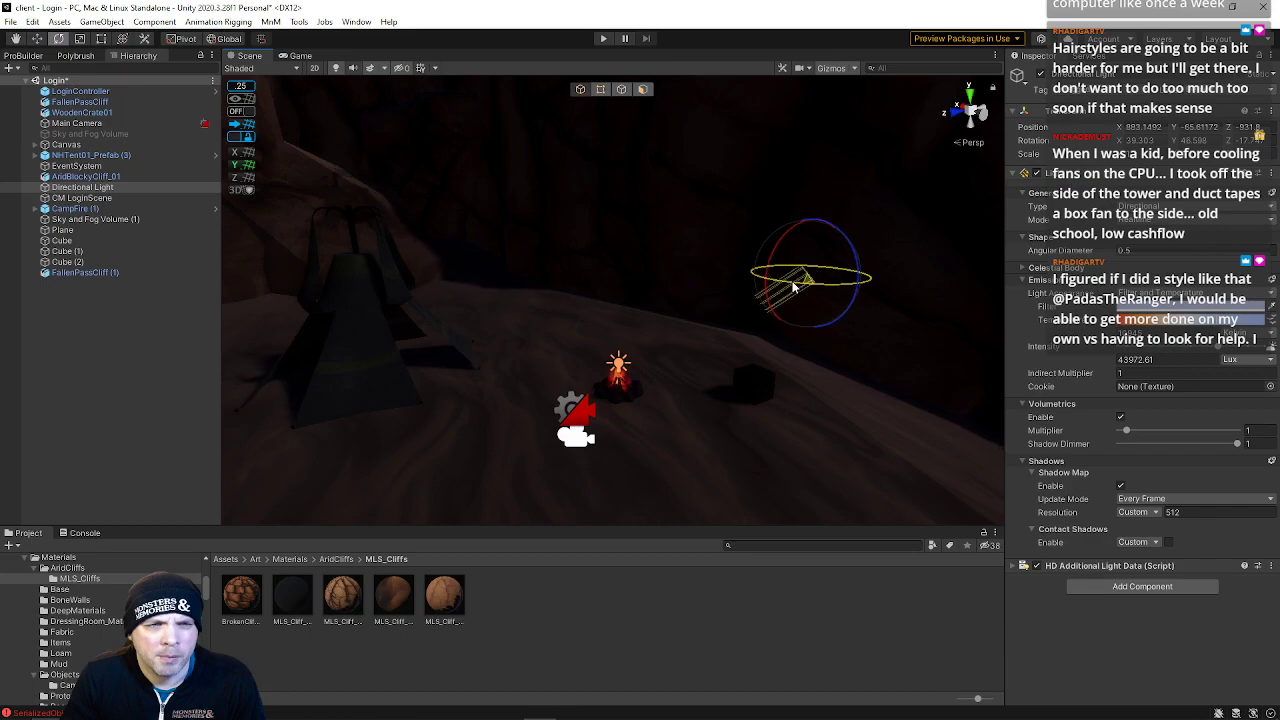
key(w)
right_drag(710, 285, 660, 267)
Rotate the Directional Light further to adjust the shadows on the cliffs
key(s)
key(d)
key(e)
drag(903, 323, 865, 305)
mouse_move(734, 323)
right_down()
mouse_move(718, 313)
mouse_move(737, 306)
mouse_move(733, 318)
right_up()
mouse_move(872, 338)
mouse_down()
mouse_move(845, 327)
mouse_move(871, 344)
mouse_up()
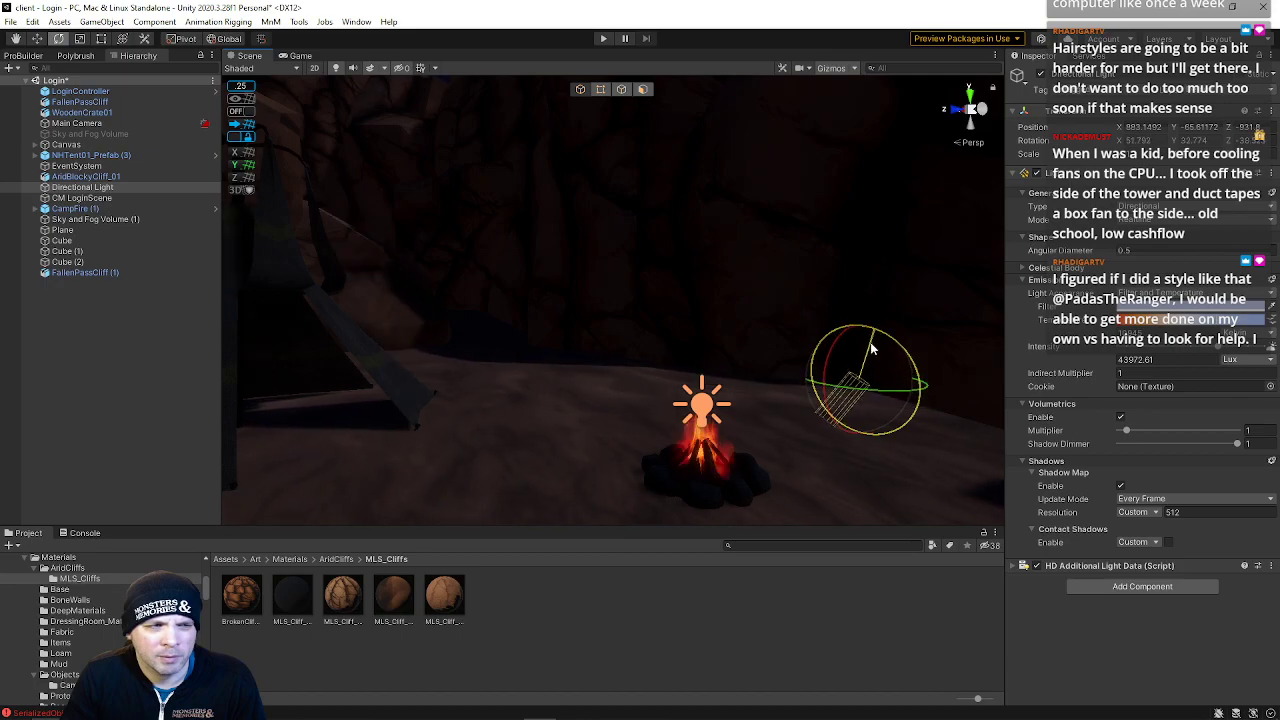
key(s)
right_drag(871, 348, 878, 358)
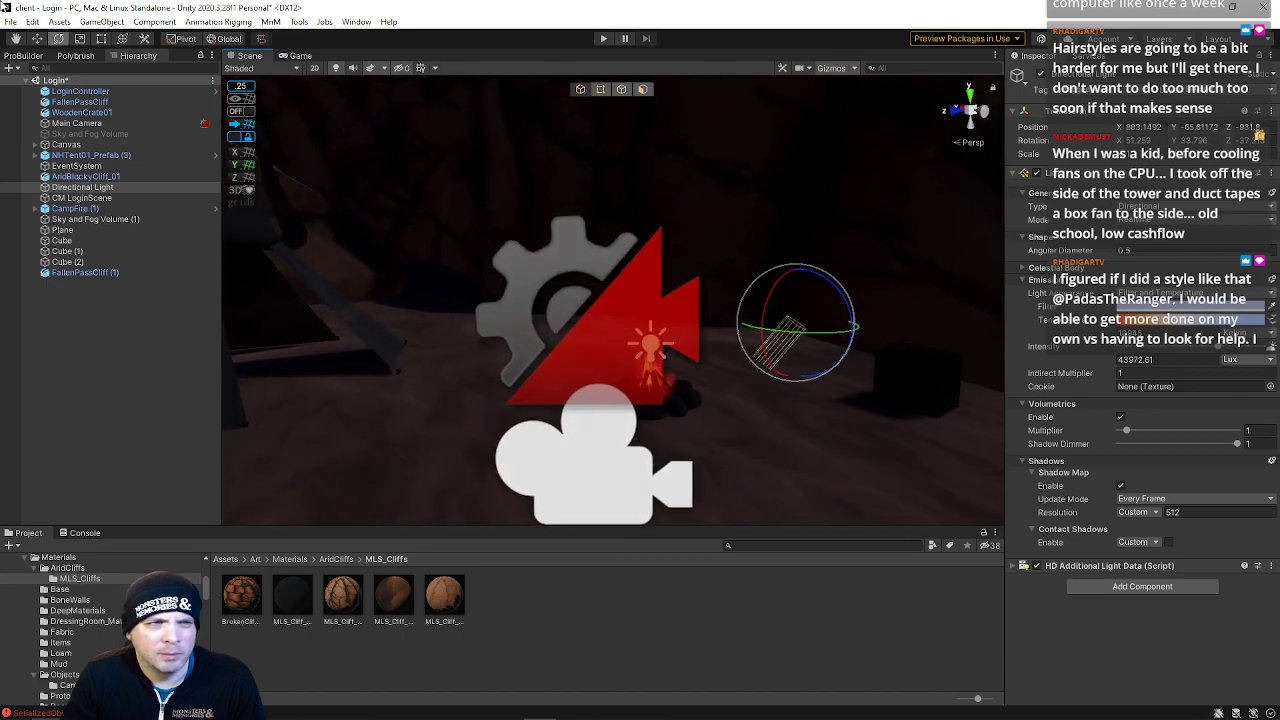
Open the Zone scene and run Play mode to preview the updated login screen
click(9, 22)
click(10, 22)
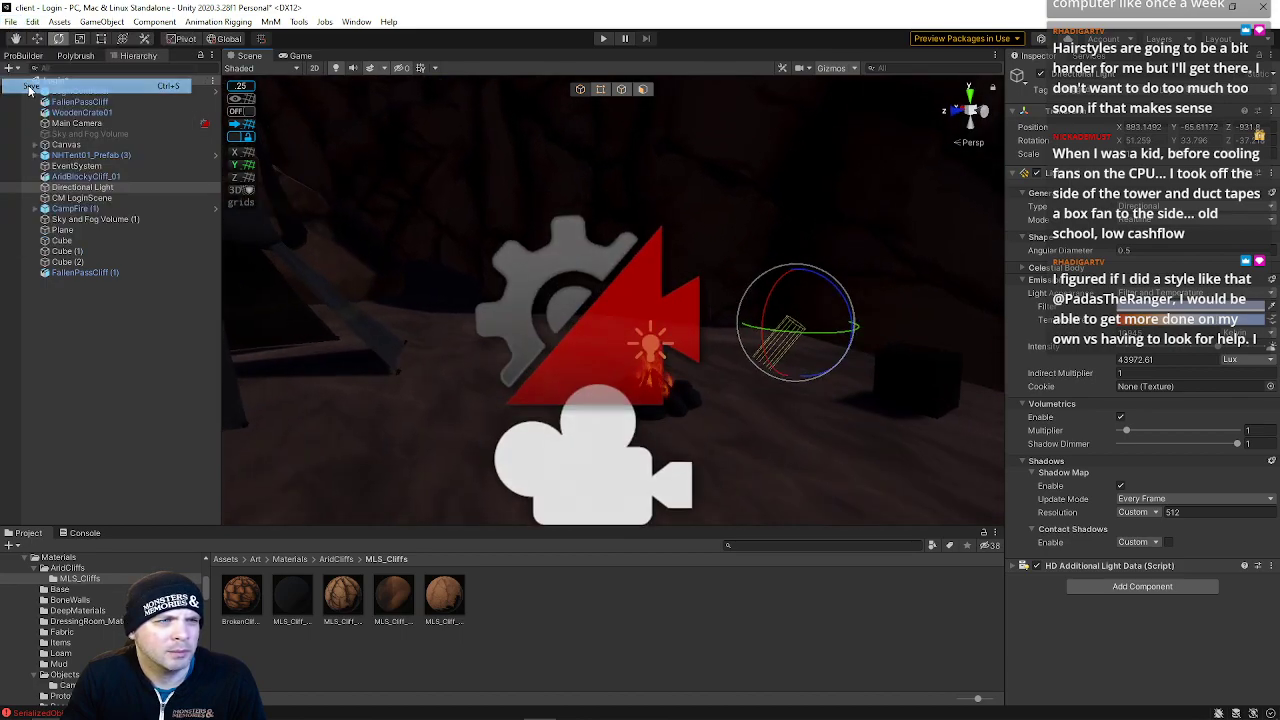
click(11, 23)
mouse_move(100, 66)
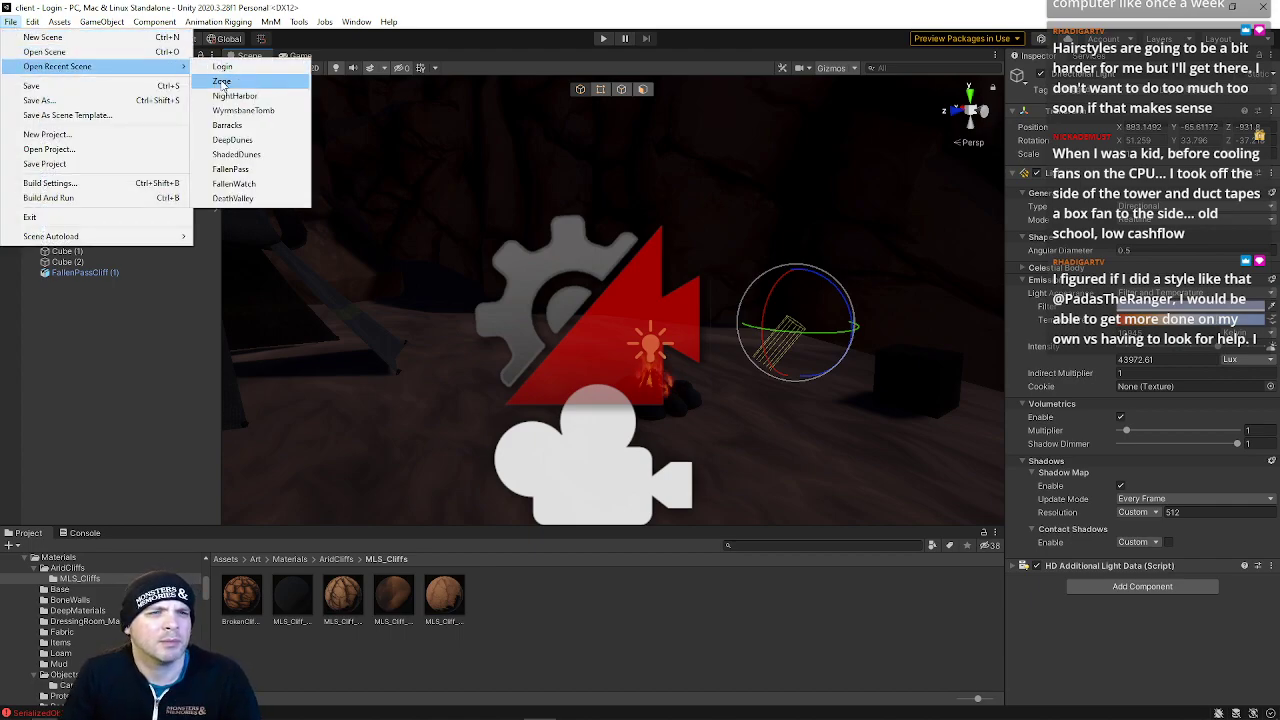
click(235, 80)
click(603, 38)
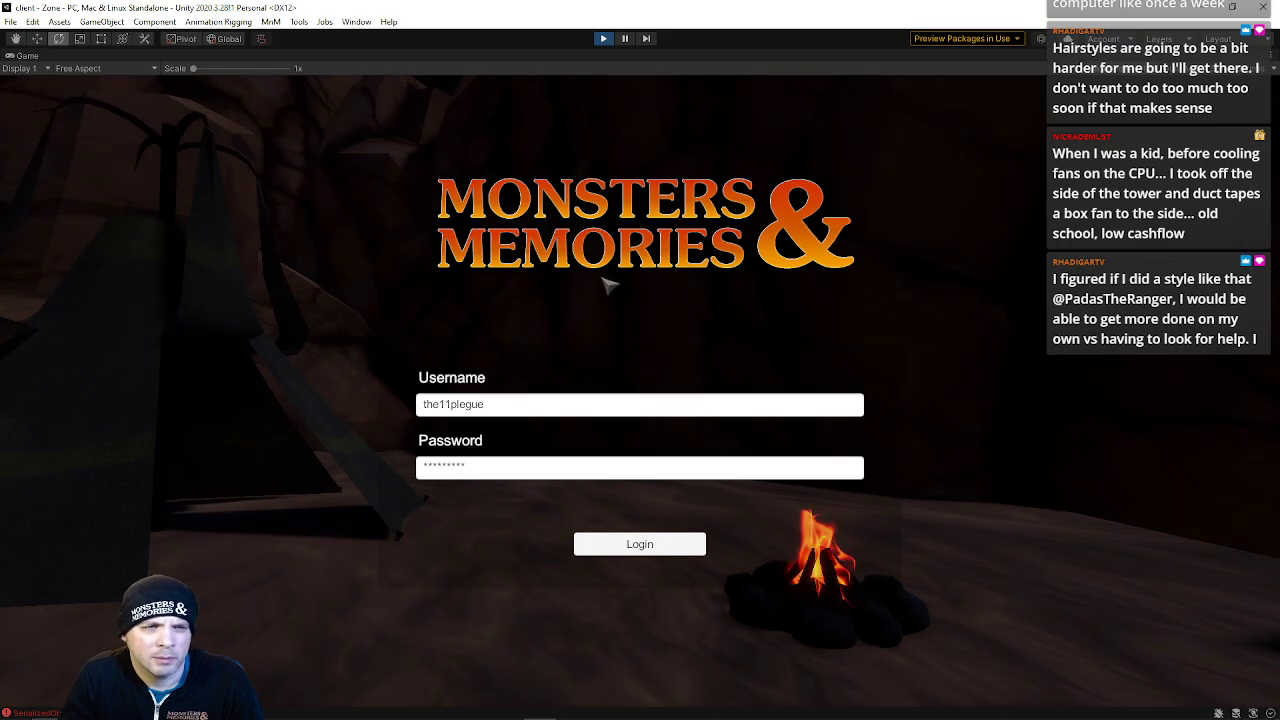
click(599, 42)
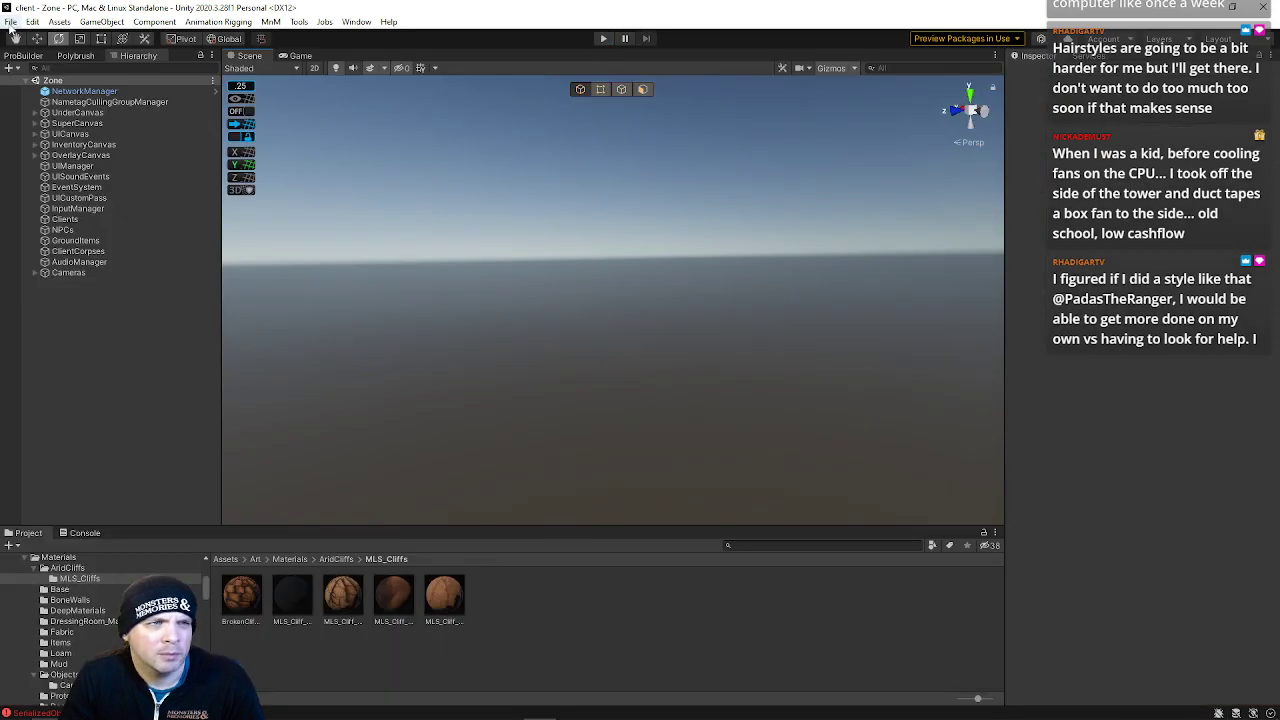
Reopen the Login scene and reselect the Directional Light
click(10, 22)
mouse_move(60, 63)
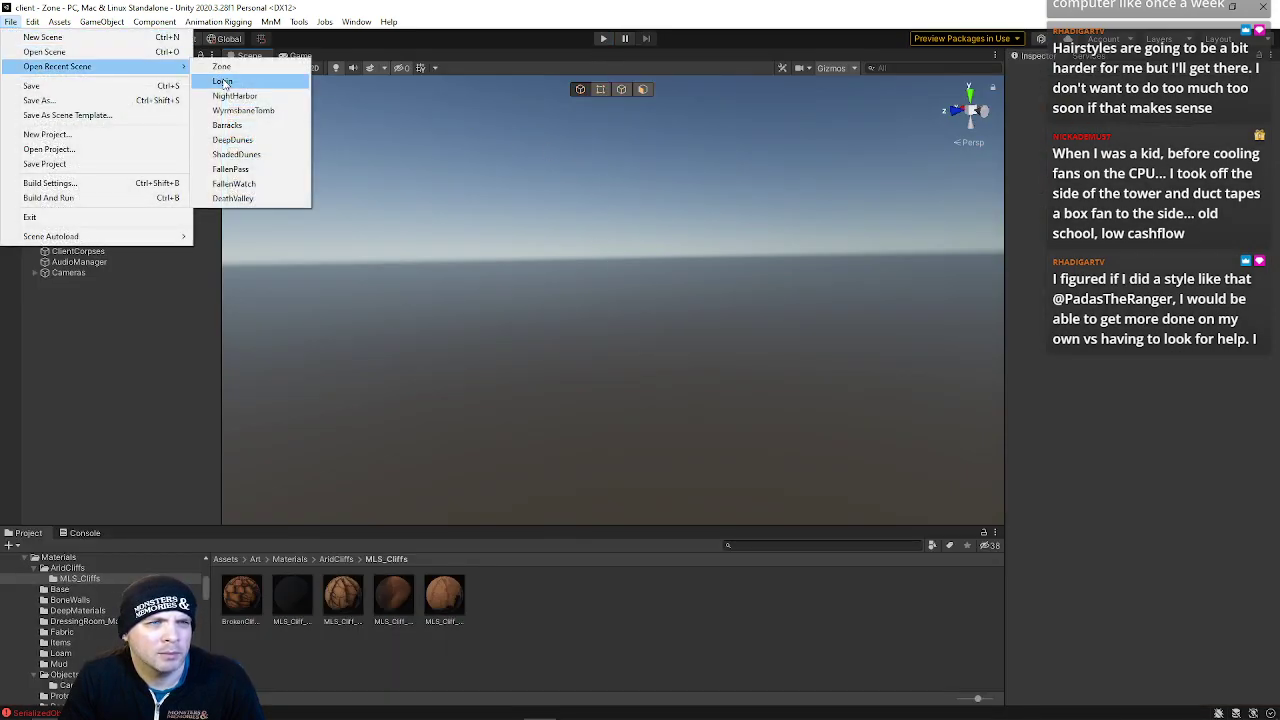
click(240, 82)
right_drag(528, 323, 587, 353)
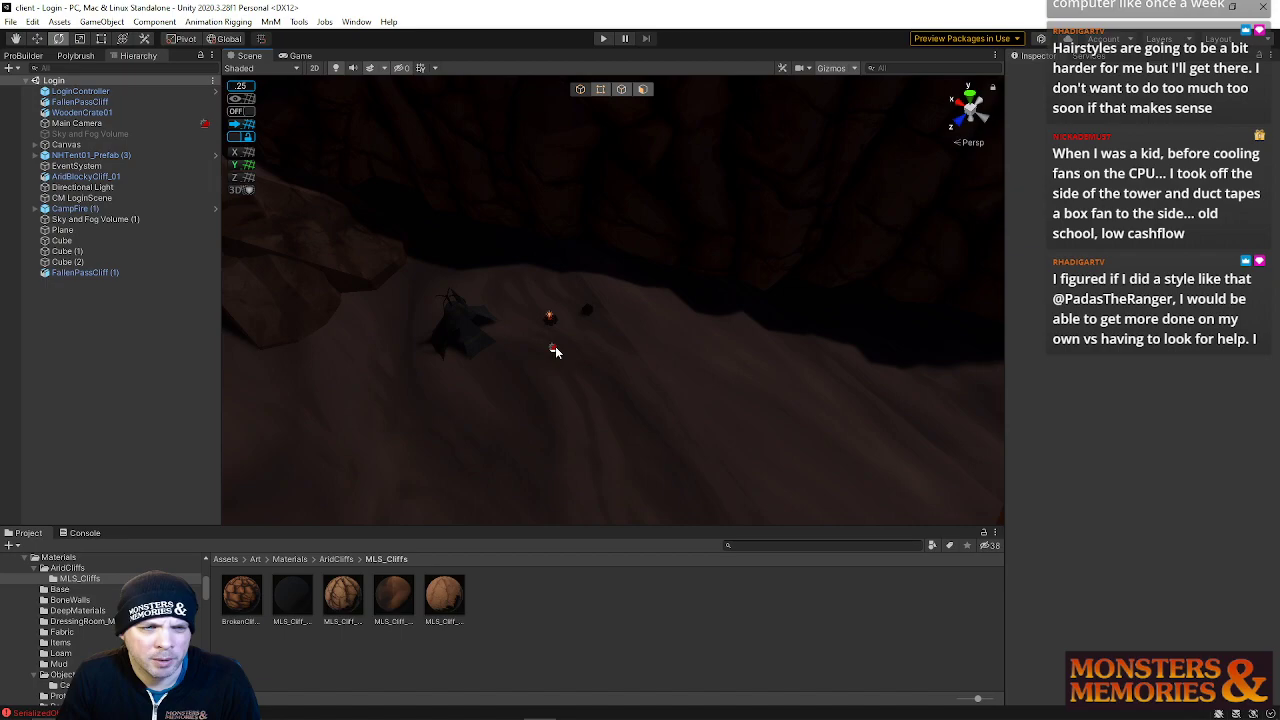
click(554, 348)
right_drag(647, 307, 632, 207)
key(w)
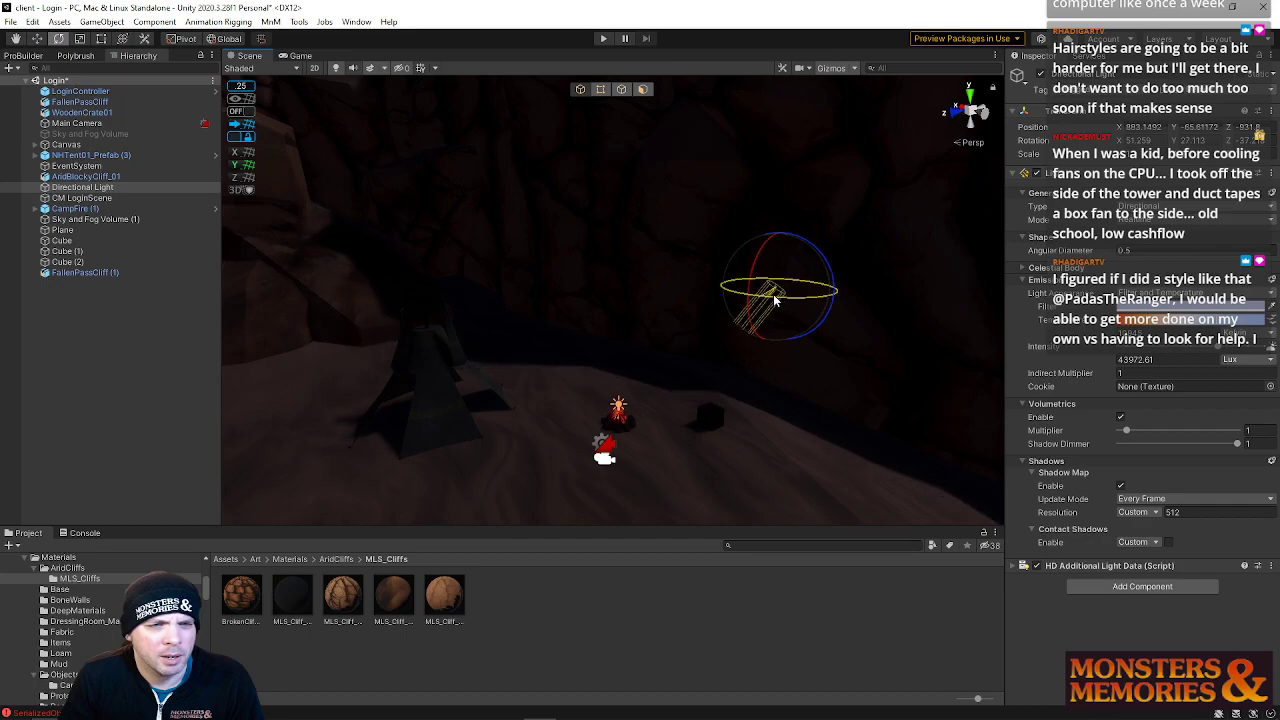
drag(773, 300, 778, 301)
right_drag(650, 283, 577, 252)
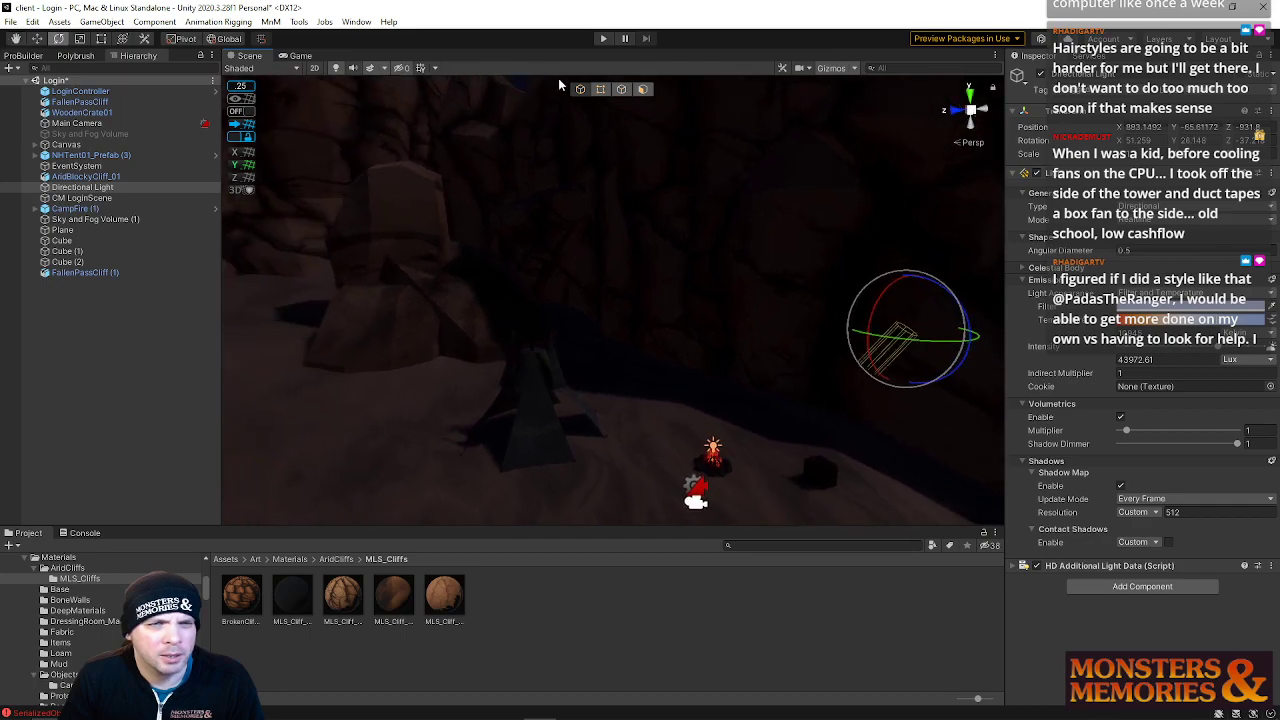
Select the textured rock cubes, duplicate them and move the copies near the tent
click(440, 238)
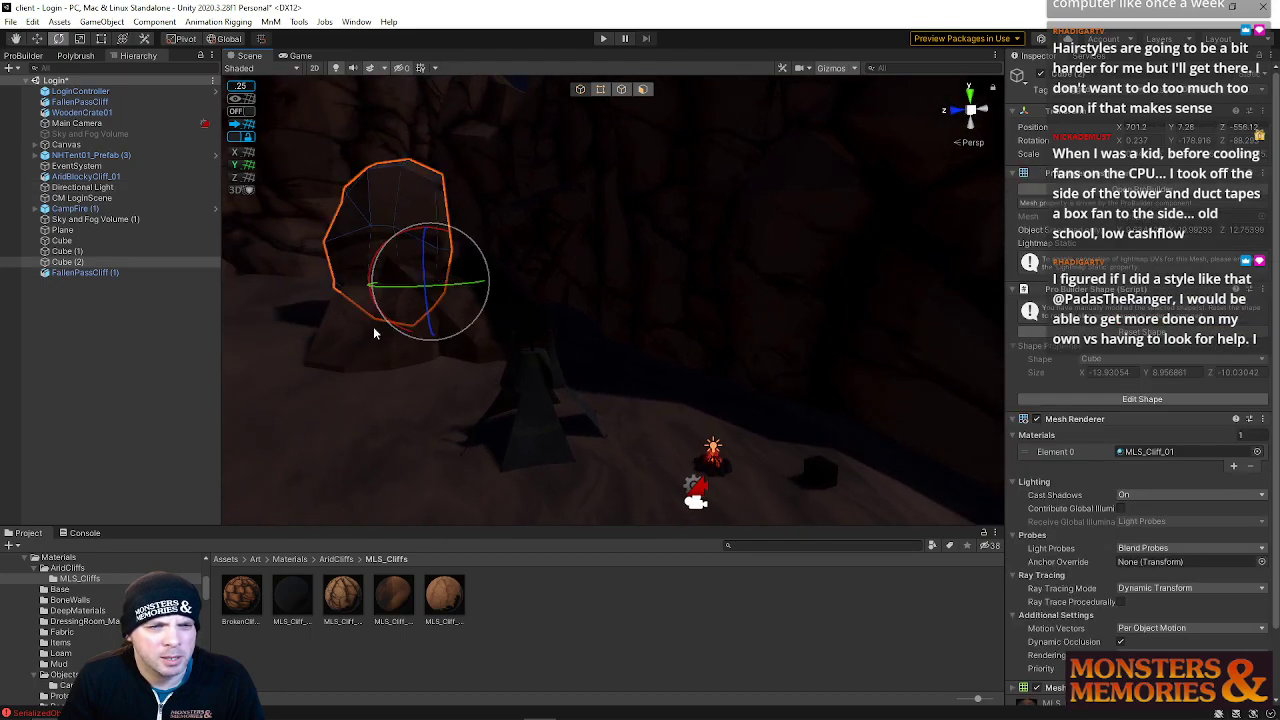
shift+click(494, 319)
key(ctrl+d)
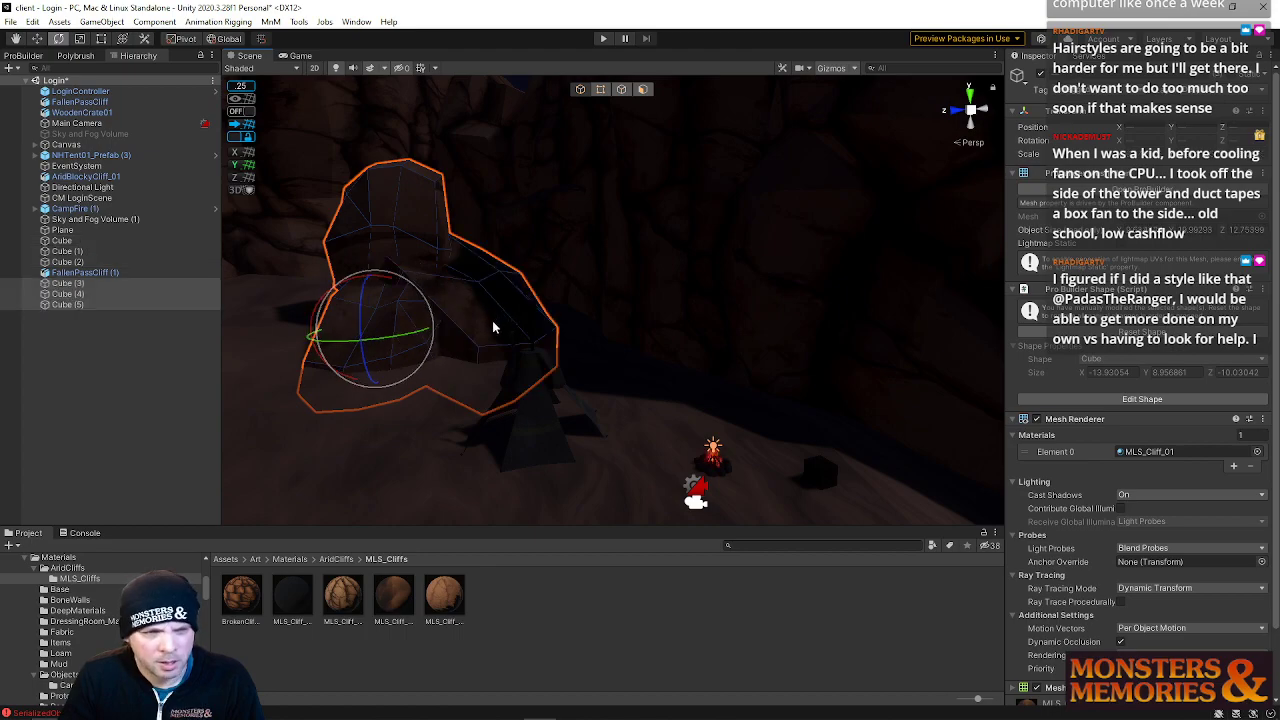
key(w)
drag(322, 336, 432, 295)
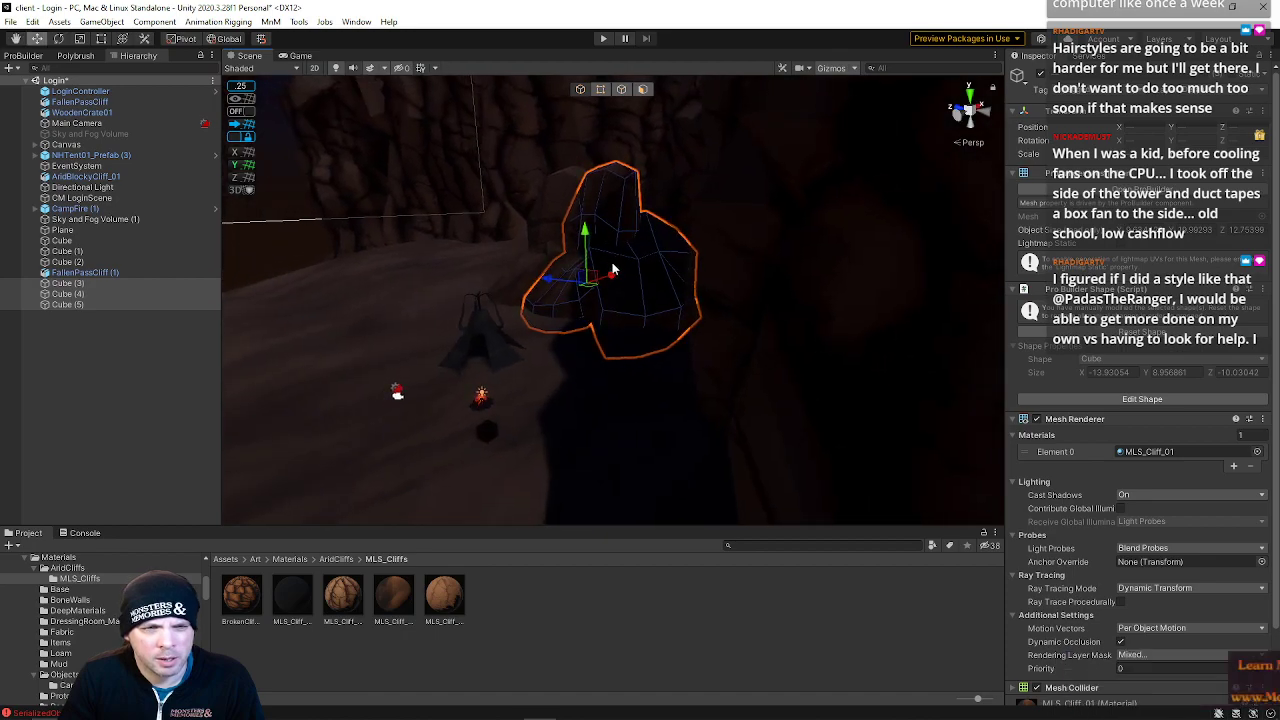
drag(601, 286, 572, 297)
Scale and reposition a copied rock cube beside the tent
key(r)
right_drag(550, 316, 651, 332)
key(w)
drag(494, 238, 616, 238)
right_drag(616, 222, 676, 296)
click(652, 316)
key(r)
mouse_move(628, 296)
mouse_down()
mouse_move(610, 296)
mouse_move(637, 257)
mouse_move(621, 216)
mouse_move(630, 312)
mouse_up()
key(e)
key(w)
key(e)
key(w)
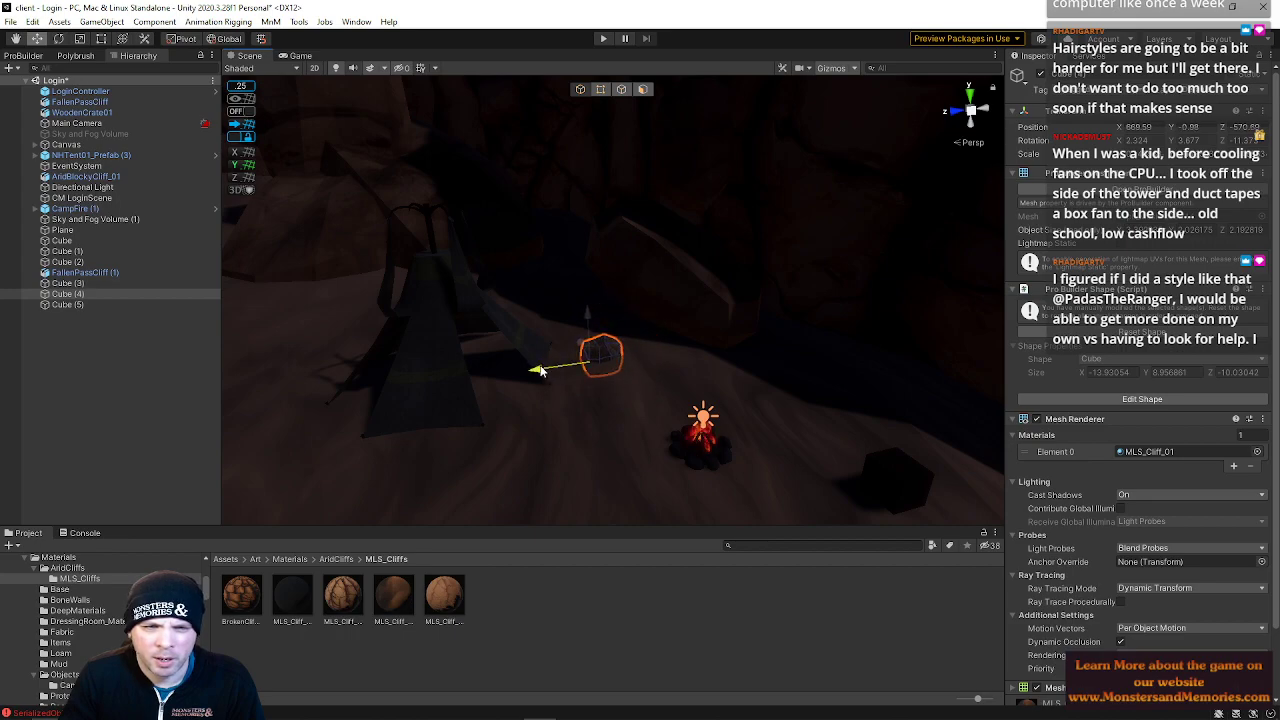
Select the large rock cube, rotate it and shrink it into a small rock near the tent
click(640, 264)
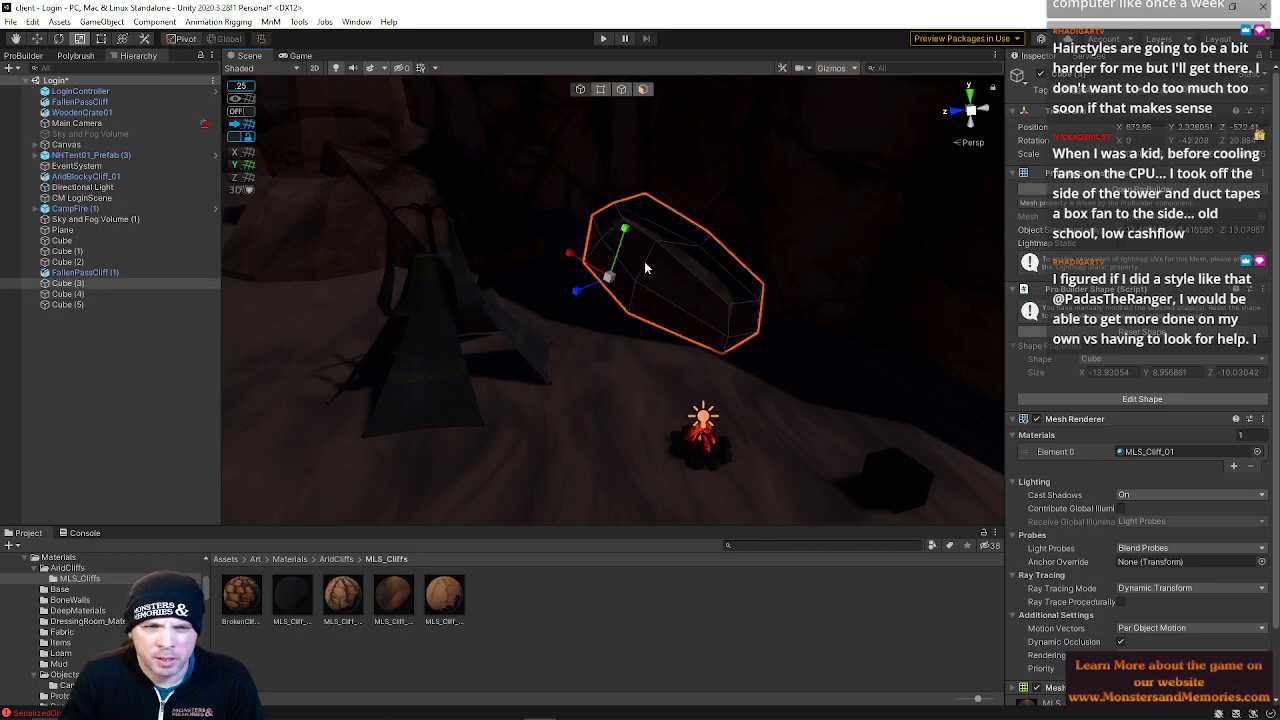
key(e)
key(r)
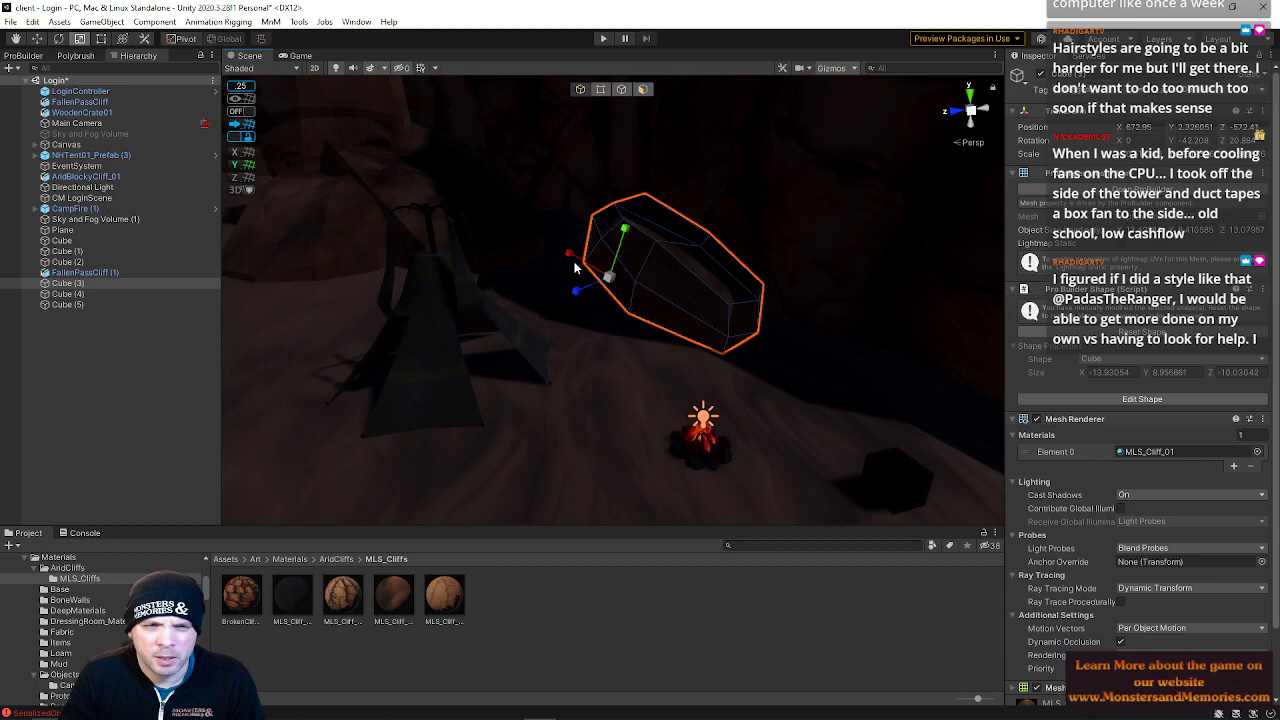
key(e)
drag(618, 244, 565, 268)
key(r)
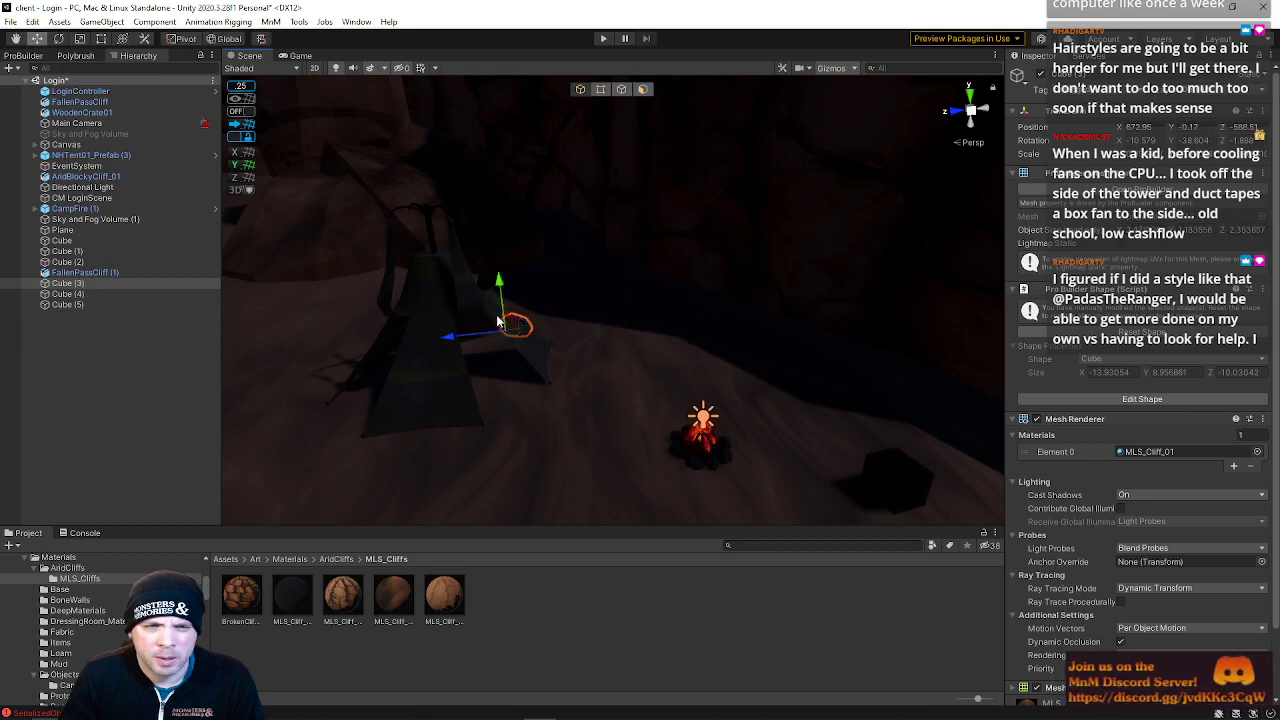
right_drag(493, 263, 912, 346)
key(s)
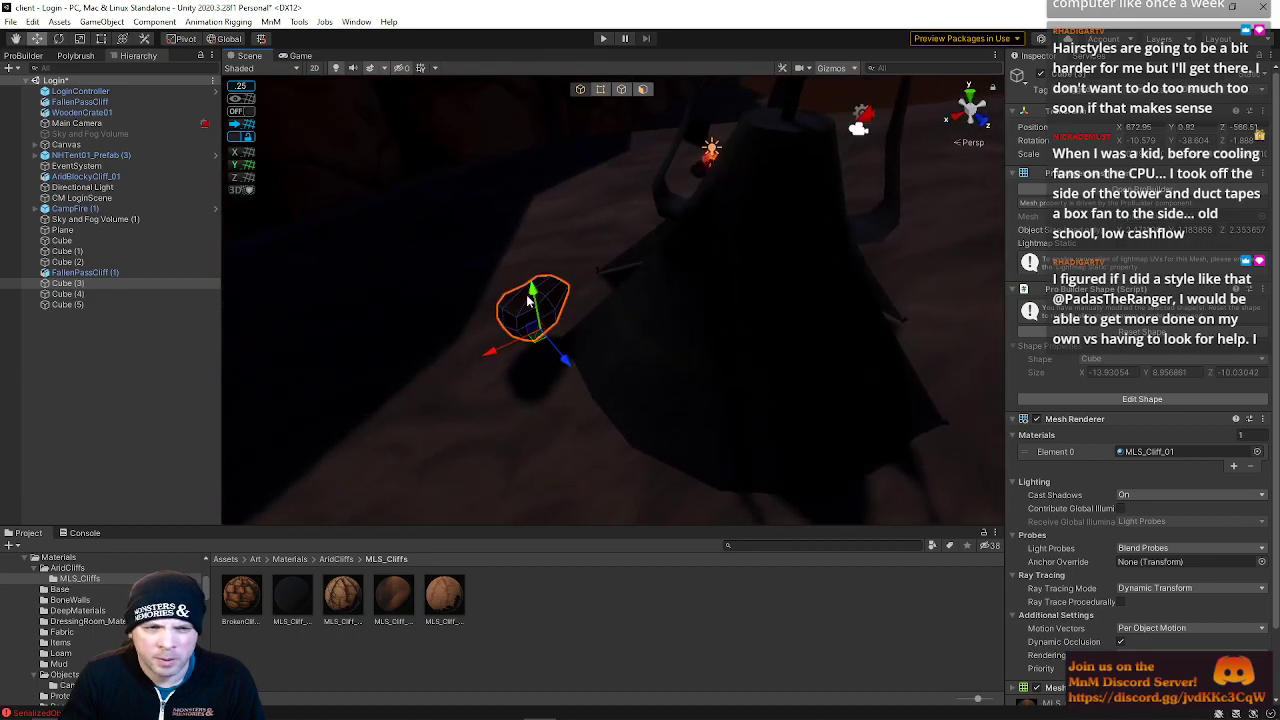
drag(533, 290, 538, 316)
drag(565, 397, 512, 344)
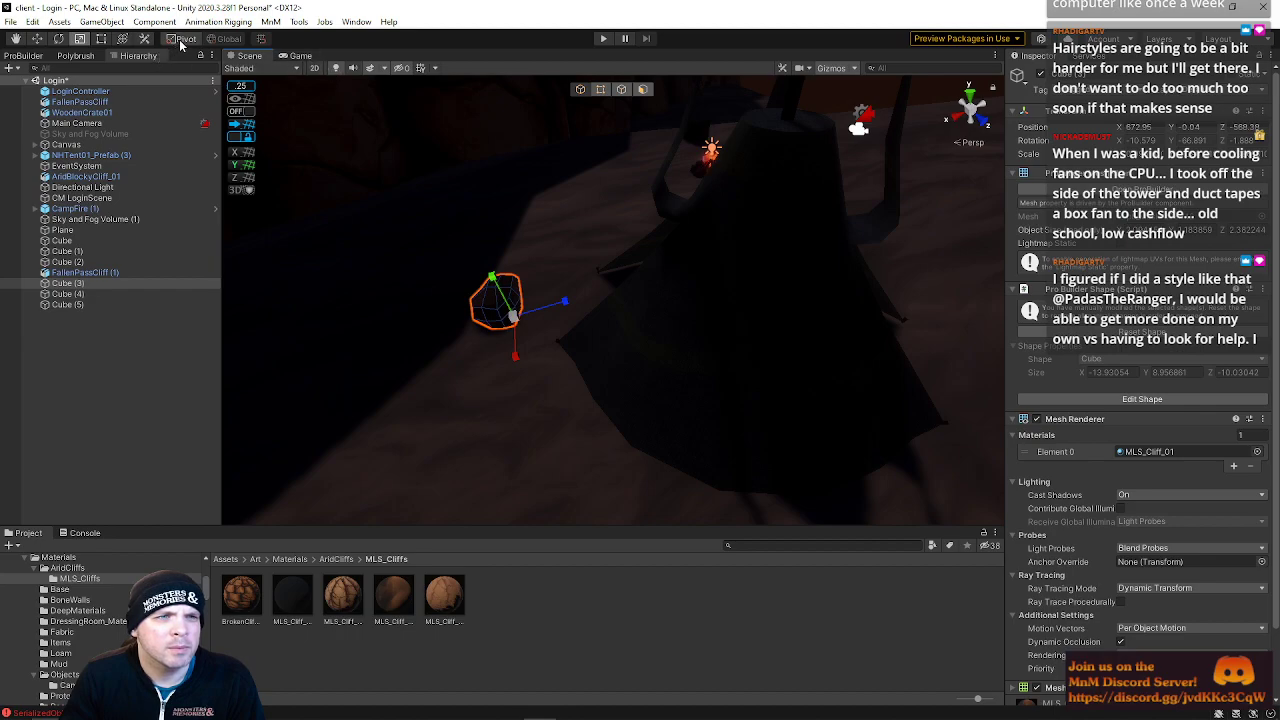
drag(498, 308, 190, 196)
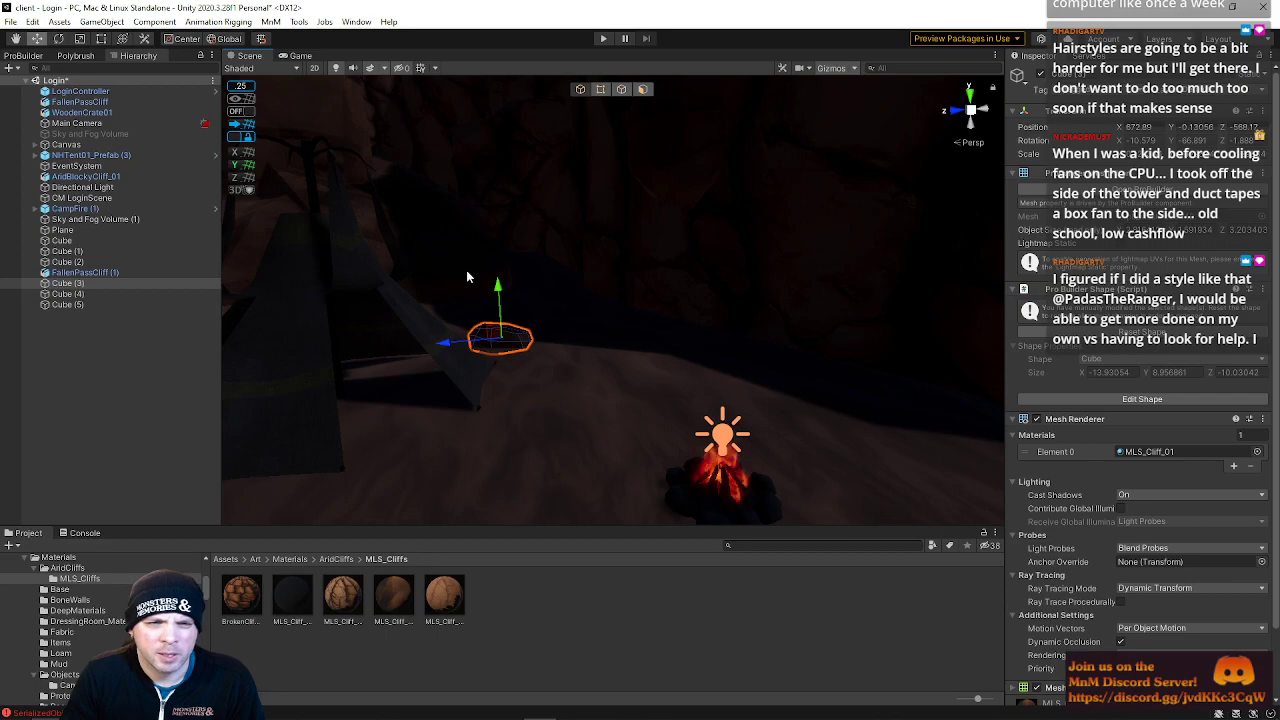
Move and rotate another rock cube to sit on the ground near the campfire
drag(462, 348, 722, 387)
key(e)
right_drag(722, 387, 684, 326)
click(684, 326)
right_drag(684, 326, 697, 350)
key(w)
alt+drag(697, 350, 665, 440)
drag(609, 317, 531, 192)
key(e)
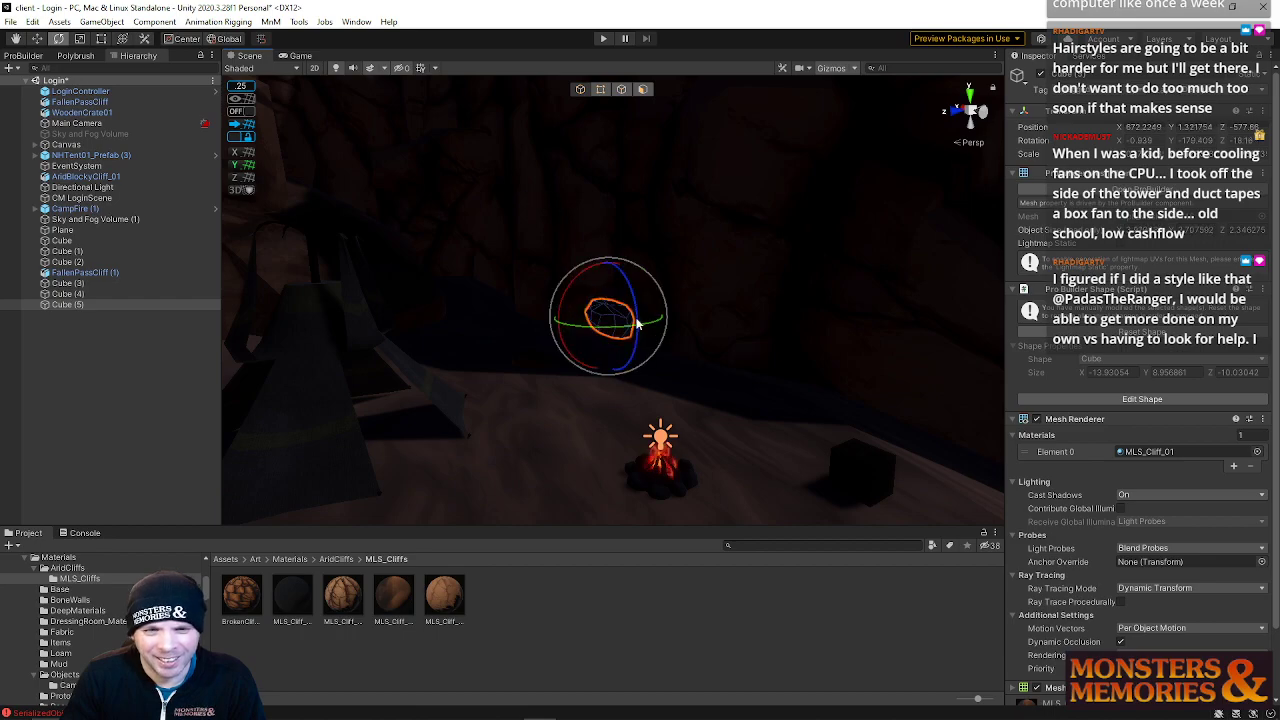
Rotate that rock cube further and move it onto the ground beside the tent
key(w)
key(e)
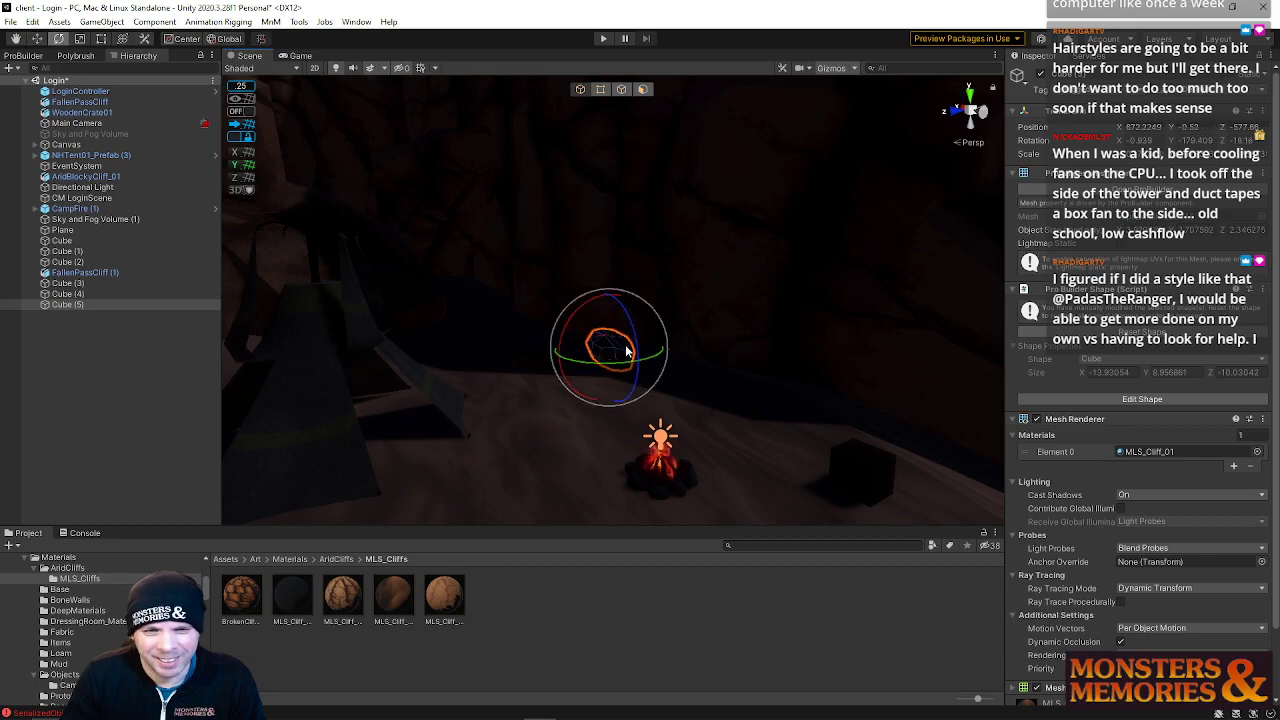
drag(636, 348, 638, 339)
key(d)
right_drag(638, 339, 612, 345)
key(w)
drag(685, 286, 604, 303)
click(662, 299)
drag(694, 287, 573, 341)
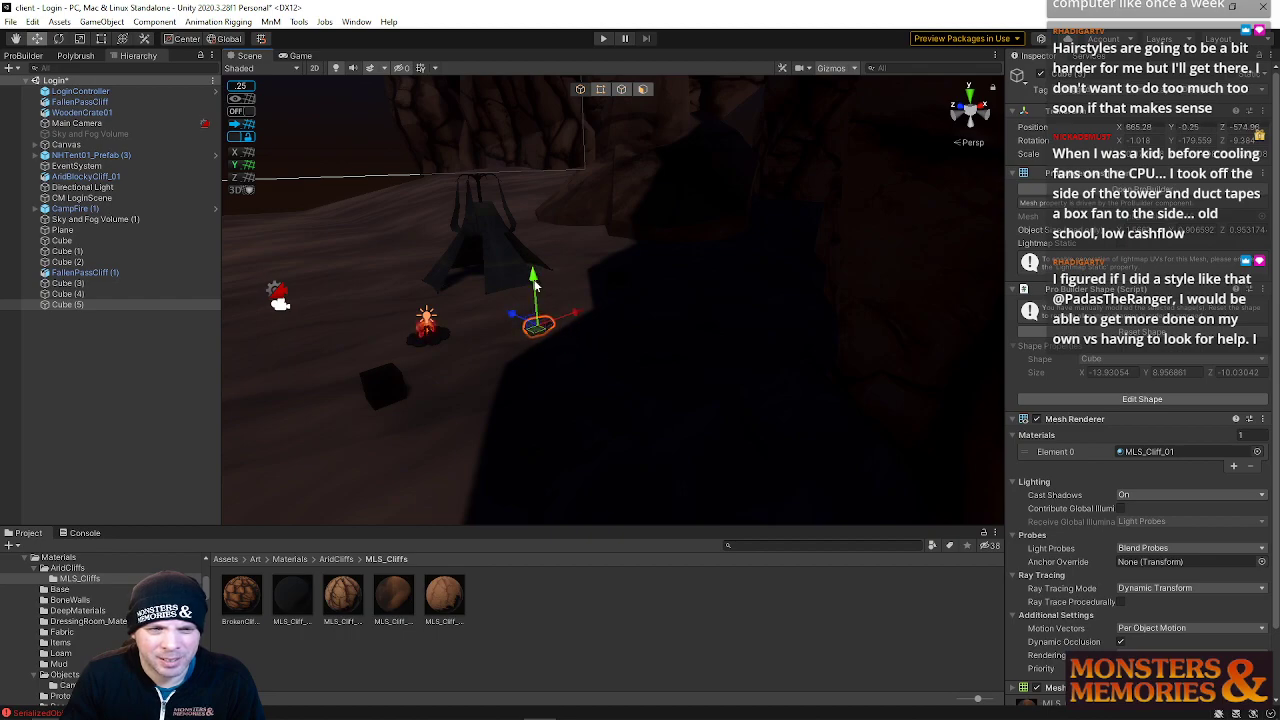
Reposition and scale a small rock cube between the tent and the campfire
right_drag(535, 280, 471, 357)
click(519, 340)
right_drag(558, 330, 766, 343)
drag(794, 314, 774, 303)
right_drag(757, 330, 580, 257)
click(688, 332)
click(556, 305)
right_drag(556, 305, 688, 371)
drag(625, 253, 626, 263)
key(e)
key(r)
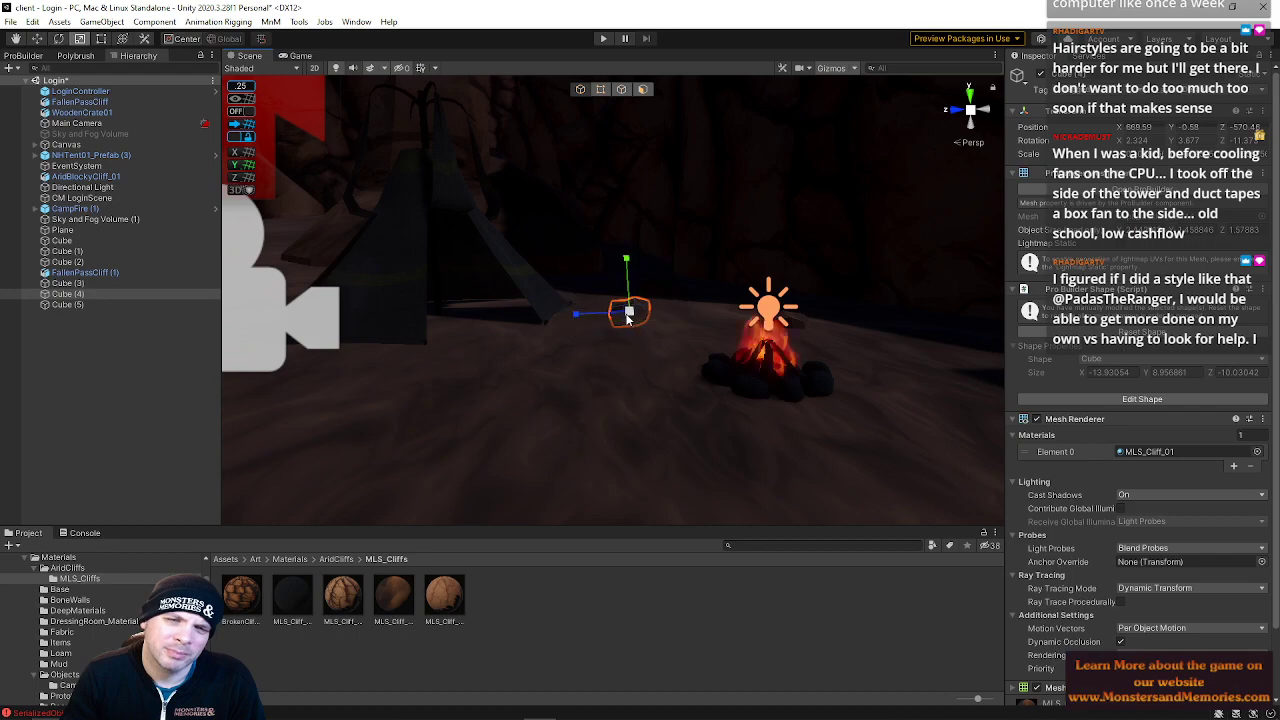
right_drag(627, 318, 581, 367)
key(w)
drag(687, 310, 688, 302)
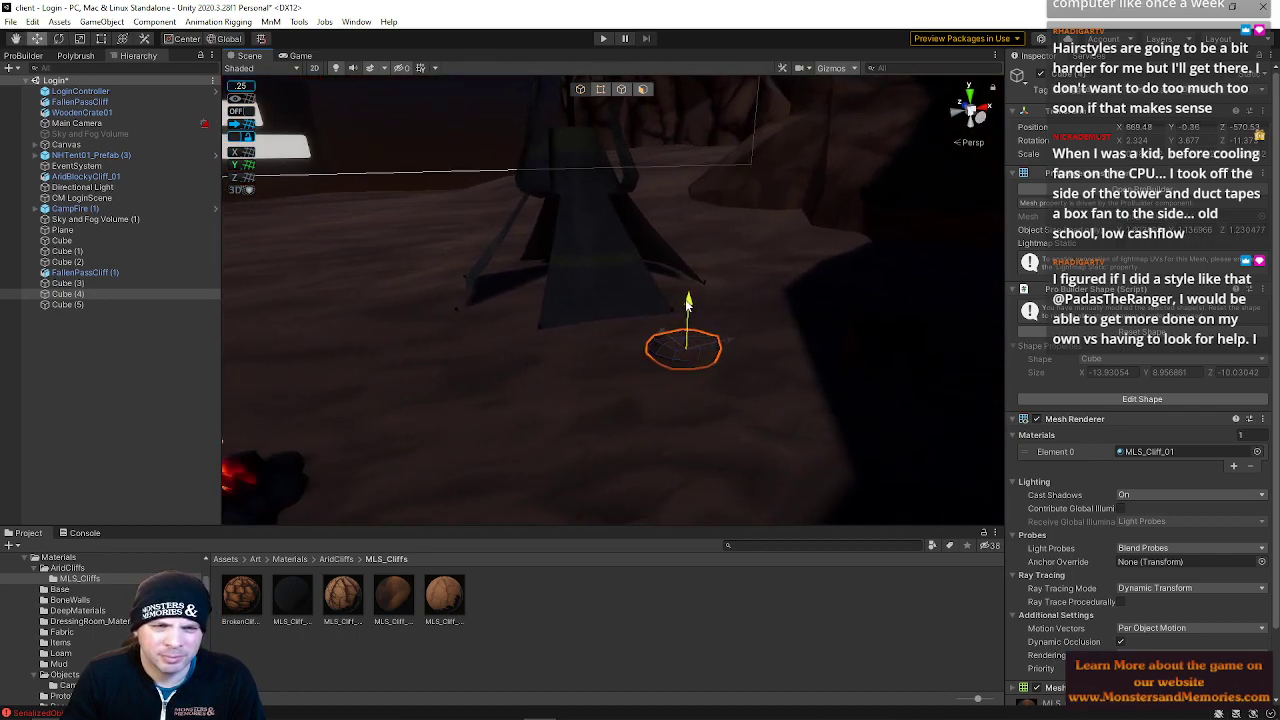
Duplicate the small rock cube and move the copy next to the tent
key(e)
key(w)
key(e)
key(ctrl+d)
key(w)
drag(727, 350, 686, 416)
drag(666, 348, 519, 344)
drag(541, 290, 512, 323)
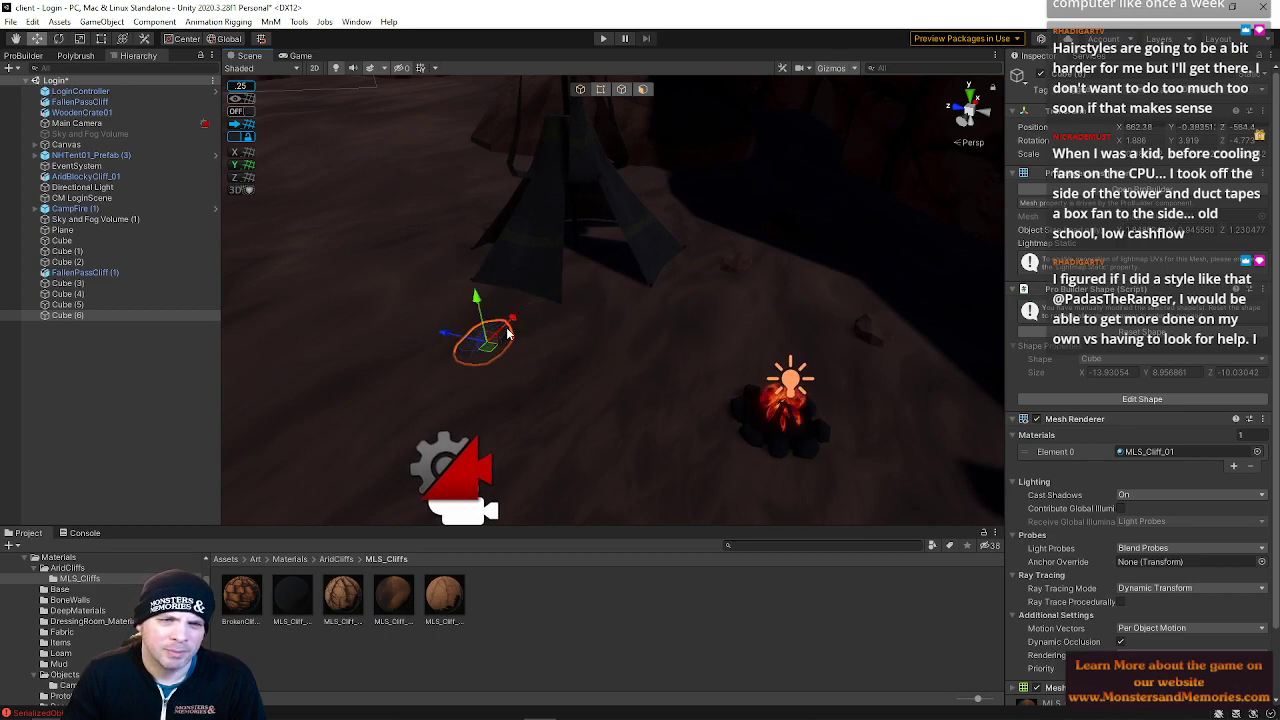
Rotate and scale the duplicated rock cube
key(e)
drag(479, 374, 631, 365)
key(r)
drag(487, 343, 566, 355)
drag(460, 380, 454, 389)
right_drag(549, 383, 586, 381)
click(808, 332)
drag(871, 325, 900, 331)
Select the rock cube behind the tent and raise it slightly
click(681, 264)
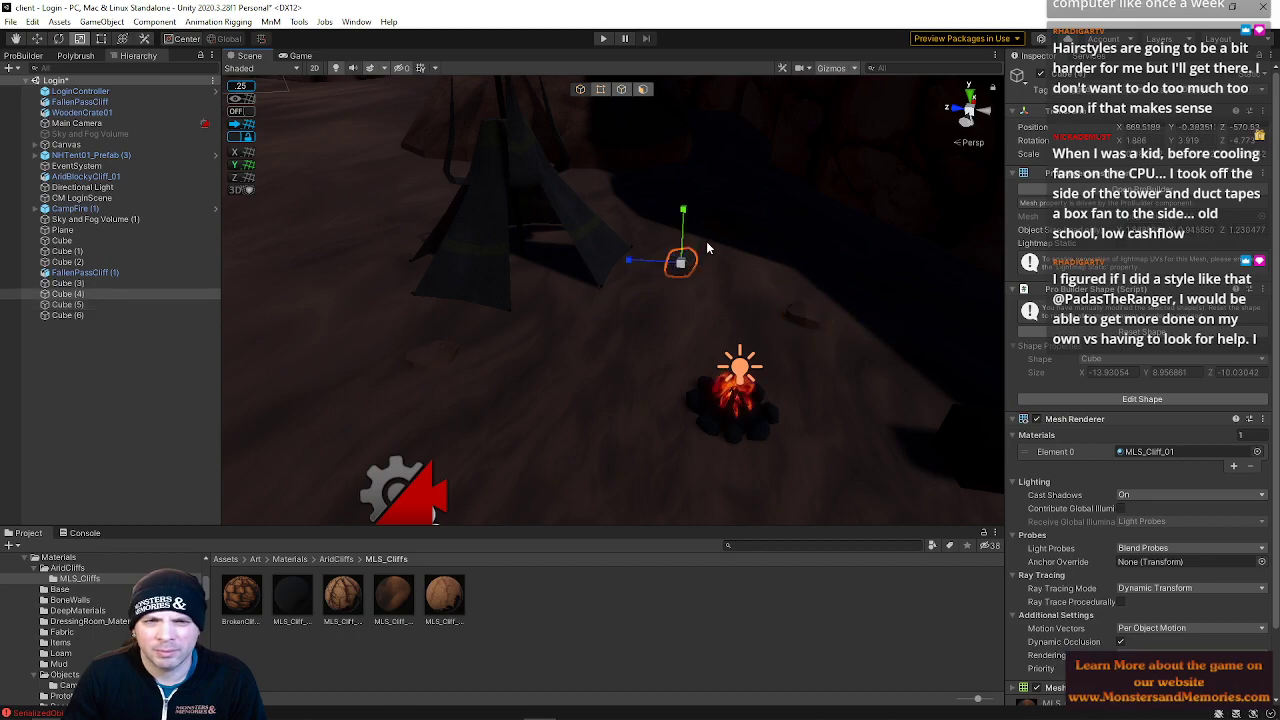
click(726, 232)
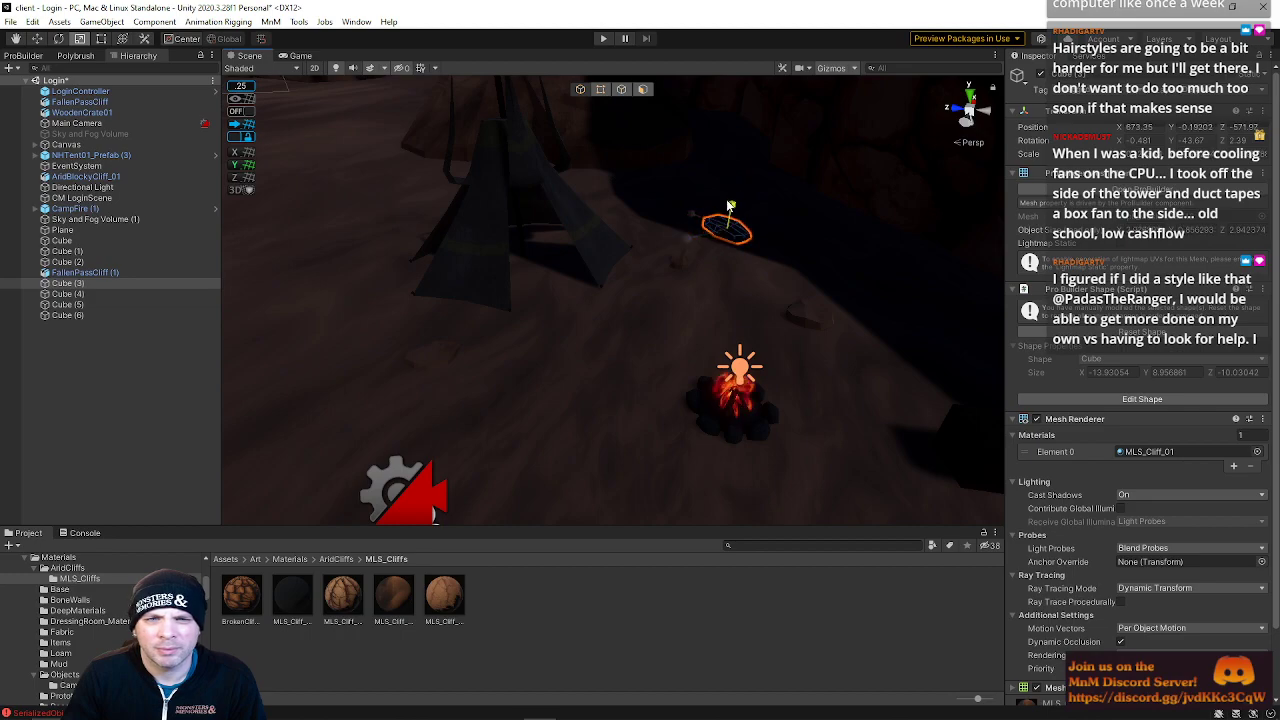
key(w)
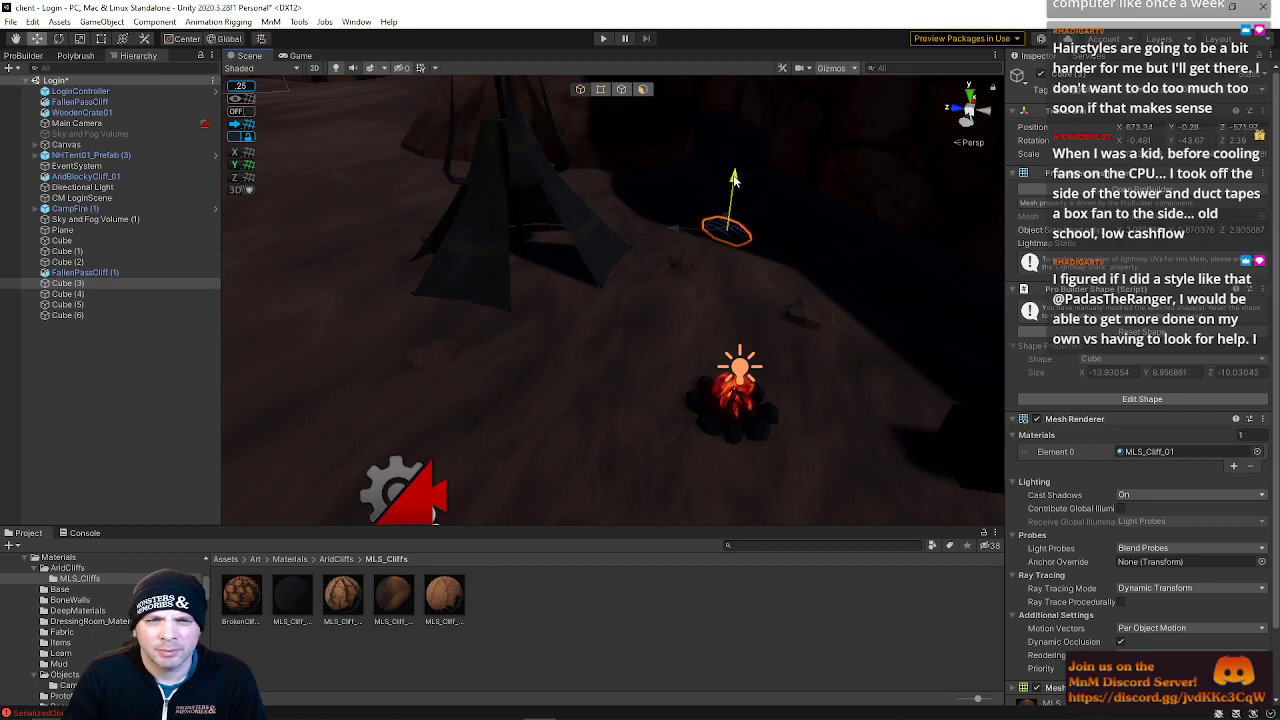
right_drag(668, 335, 766, 296)
Select the Directional Light and rotate it to change the lighting angle on the campsite
key(w)
key(s)
click(150, 187)
right_drag(291, 237, 635, 296)
key(e)
drag(832, 245, 663, 270)
right_drag(540, 350, 582, 286)
key(w)
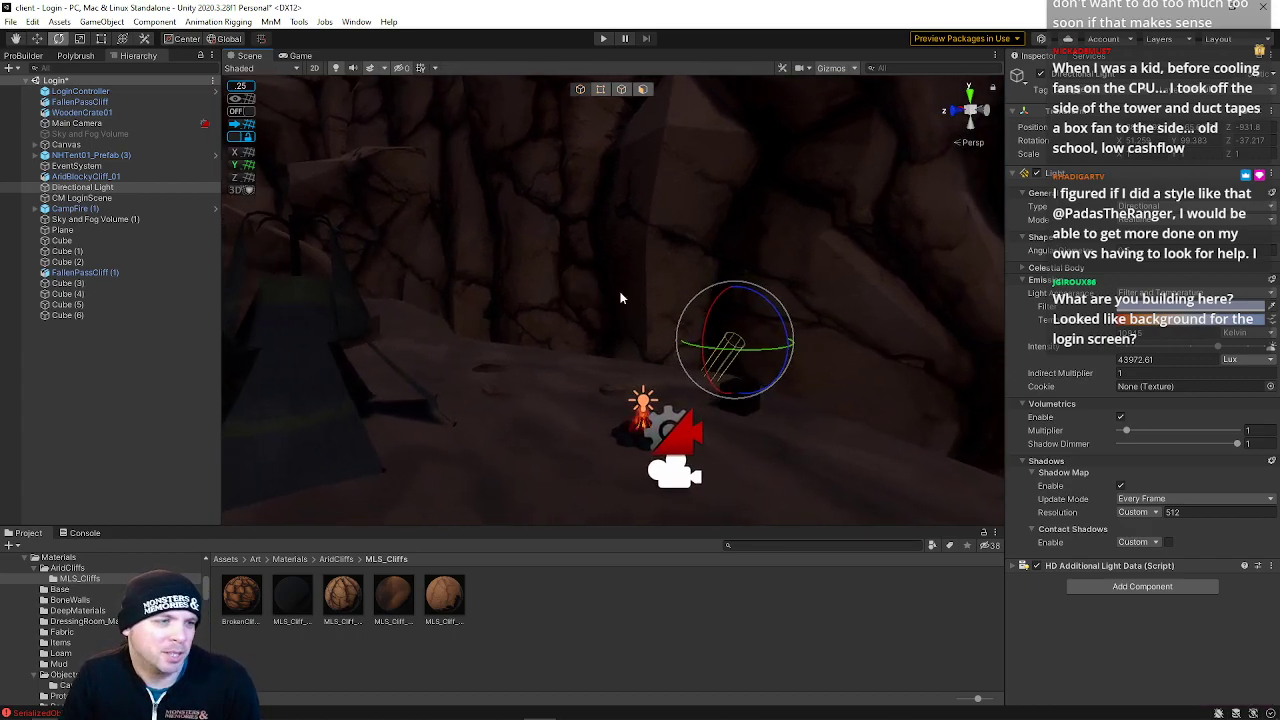
right_drag(631, 297, 770, 352)
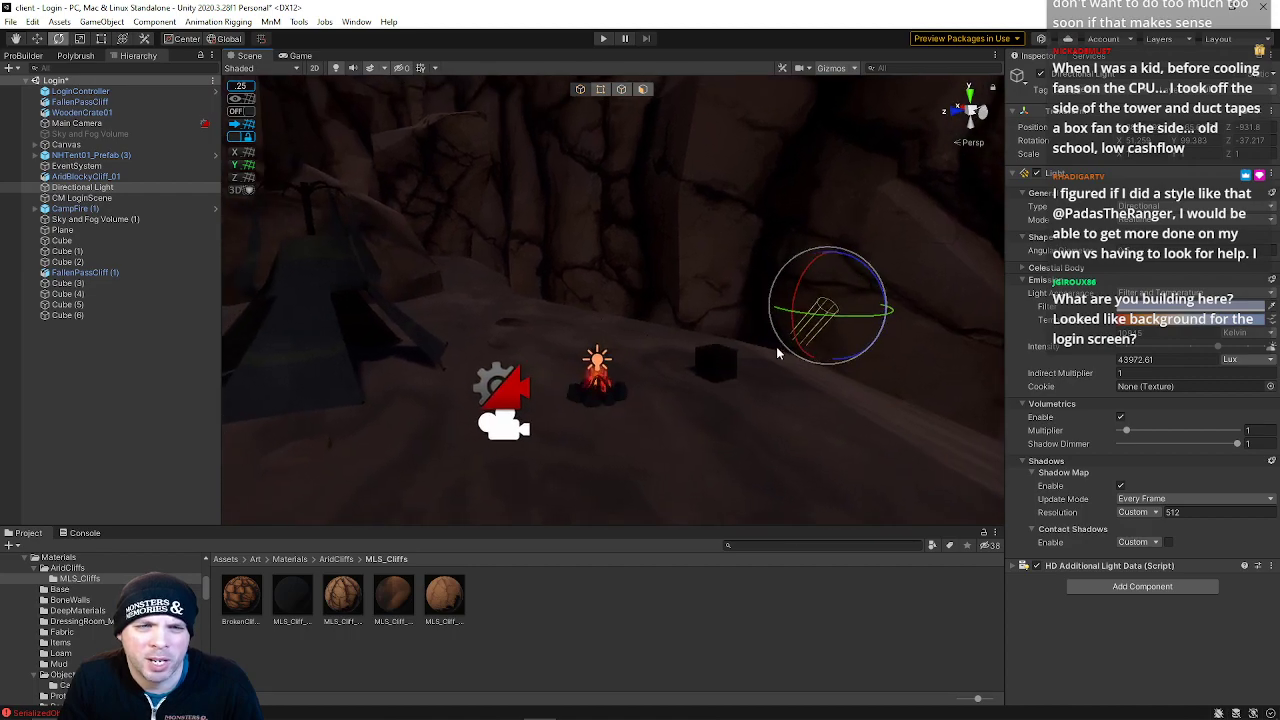
drag(818, 320, 982, 326)
right_drag(806, 346, 743, 457)
Select and delete the AridBlockyCliff_01 object near the campfire
key(w)
key(s)
click(651, 377)
key(Delete)
right_drag(670, 372, 528, 320)
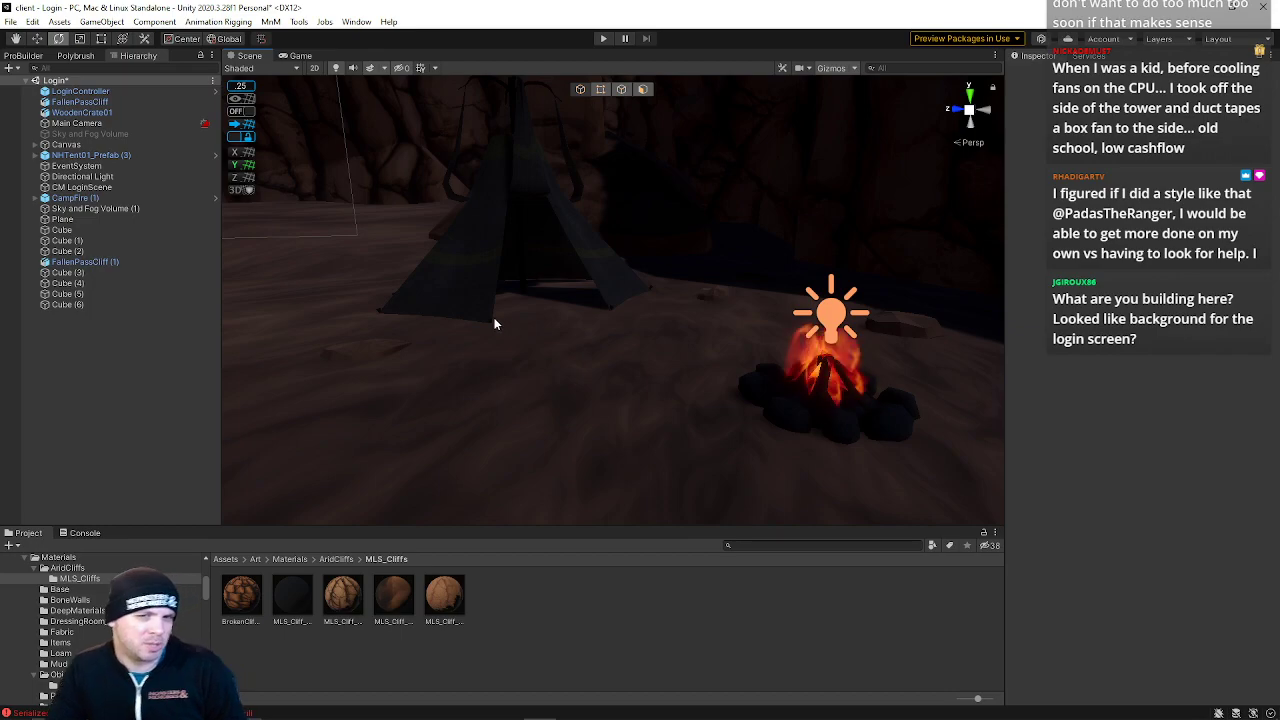
Open the Zone scene, preview the login screen in Play mode and stop it
right_drag(523, 357, 673, 347)
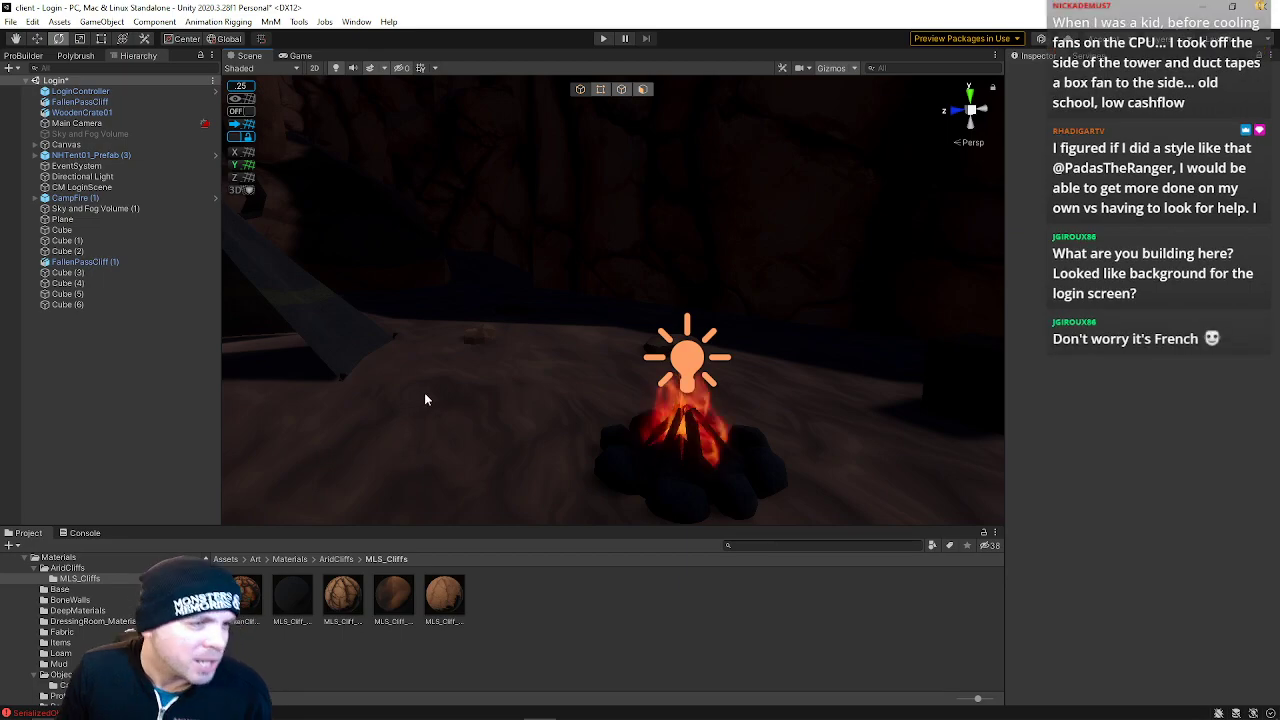
mouse_move(461, 402)
right_down()
mouse_move(531, 378)
mouse_move(491, 376)
mouse_move(509, 397)
mouse_move(451, 371)
mouse_move(483, 410)
mouse_move(443, 403)
mouse_move(473, 393)
right_up()
key(s)
key(w)
right_drag(689, 266, 744, 312)
click(10, 21)
click(40, 91)
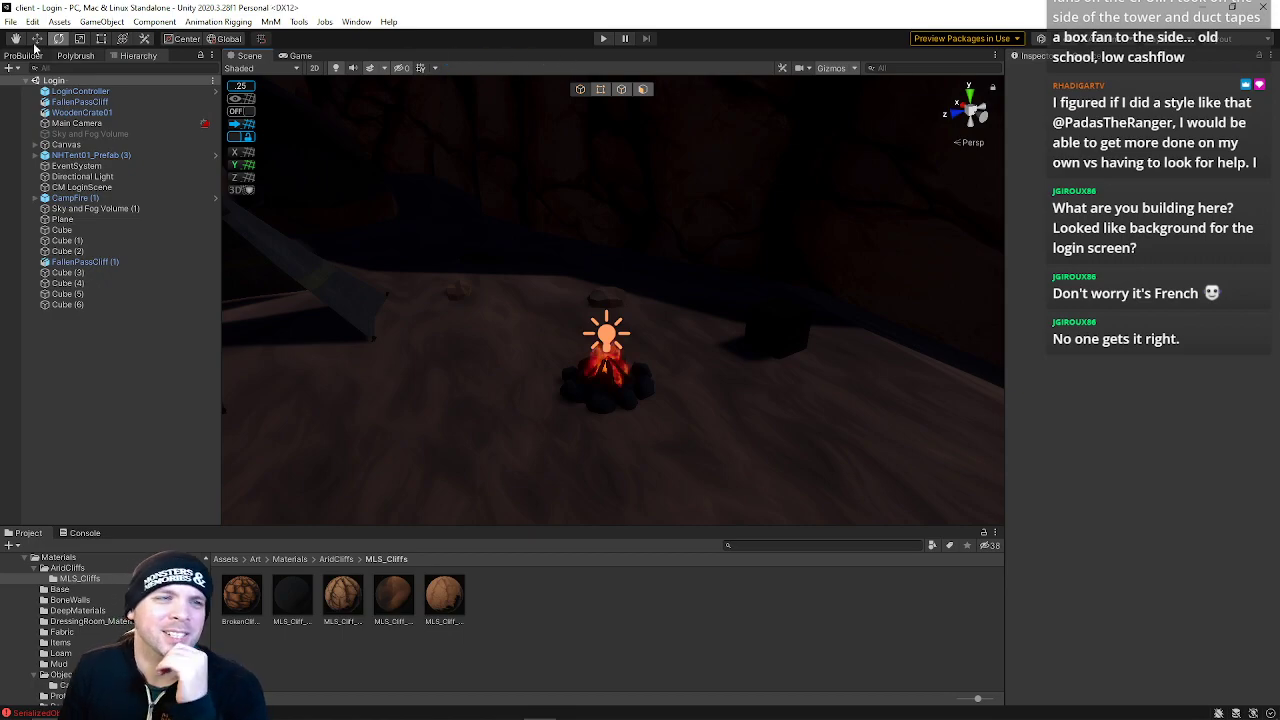
click(10, 21)
mouse_move(120, 66)
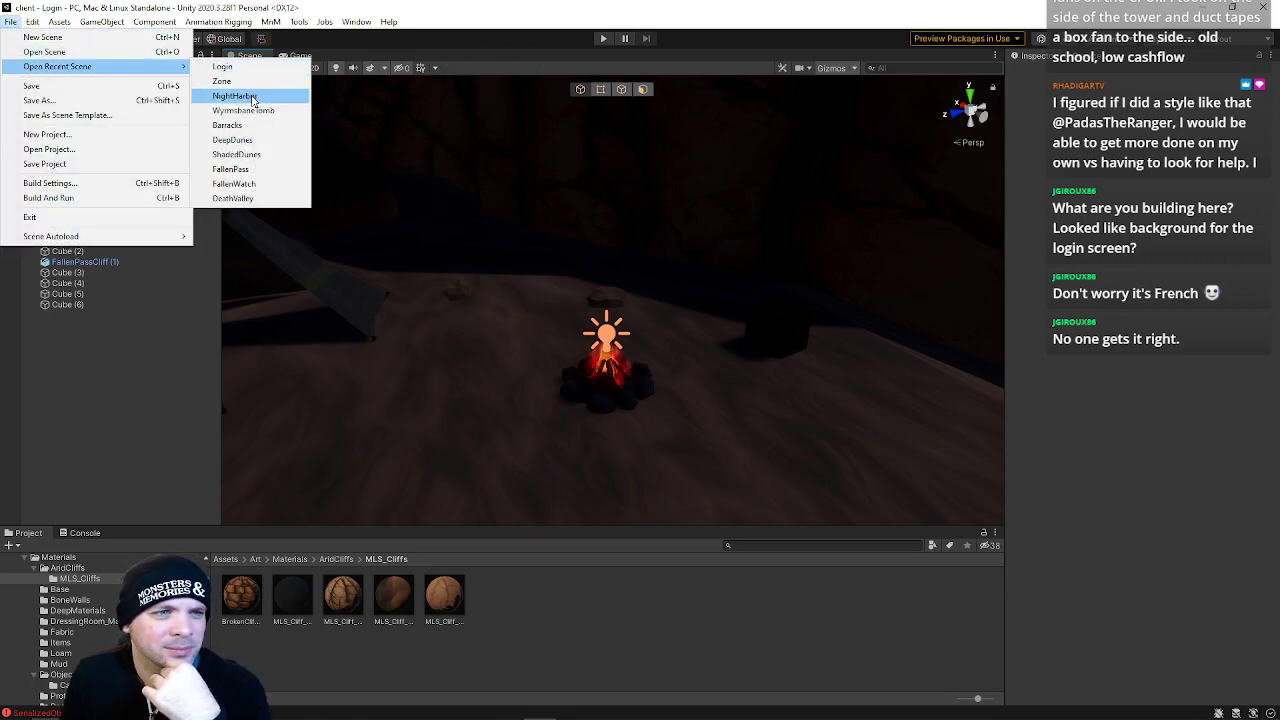
click(228, 81)
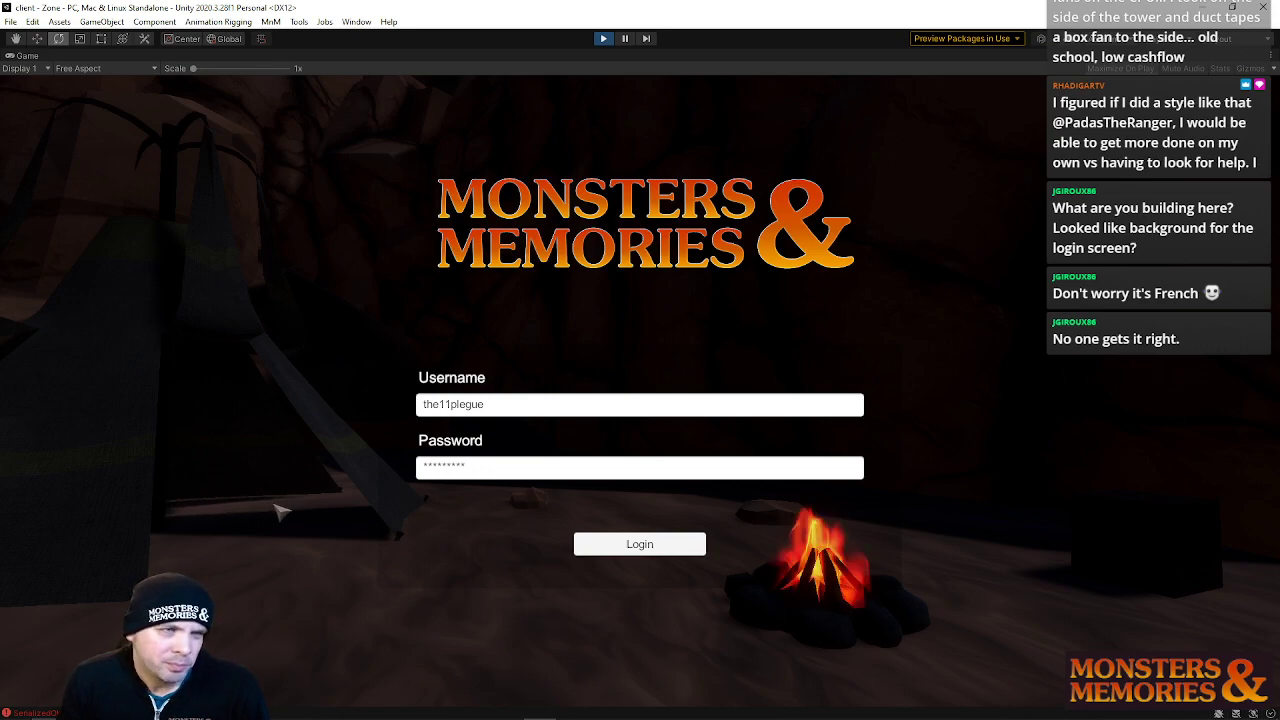
click(604, 40)
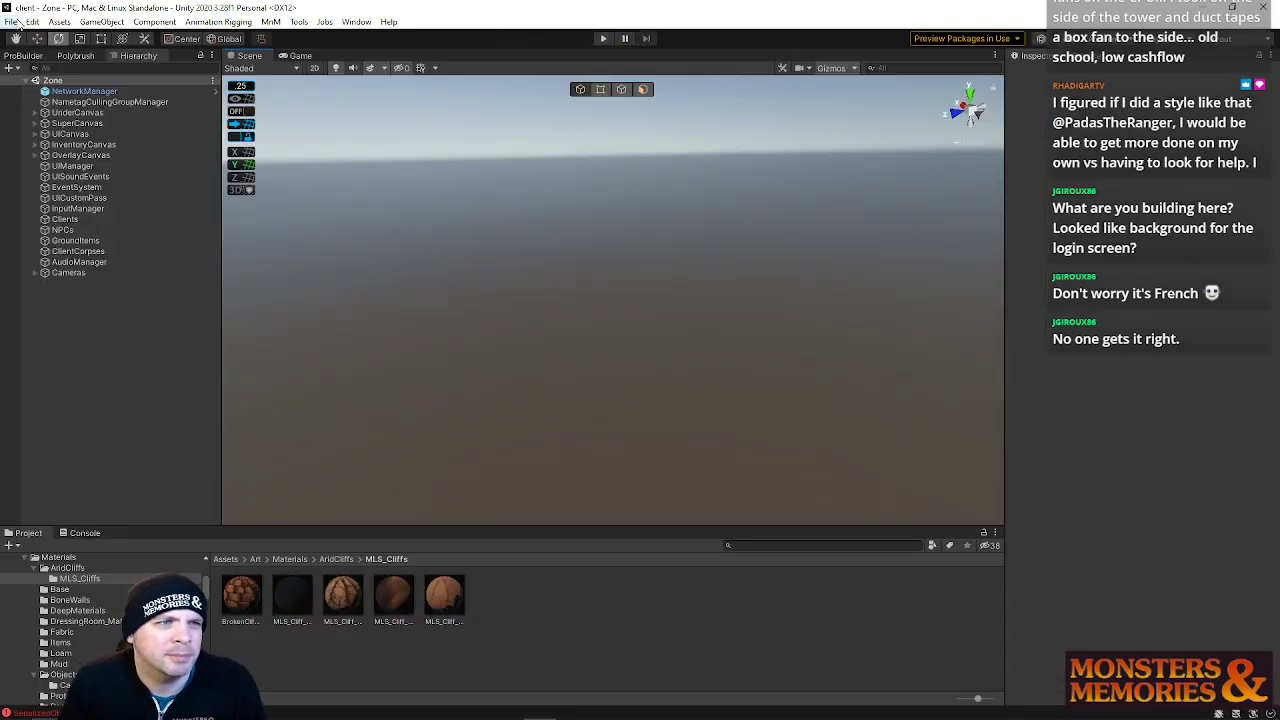
Return to the Login scene and select the Directional Light
click(13, 22)
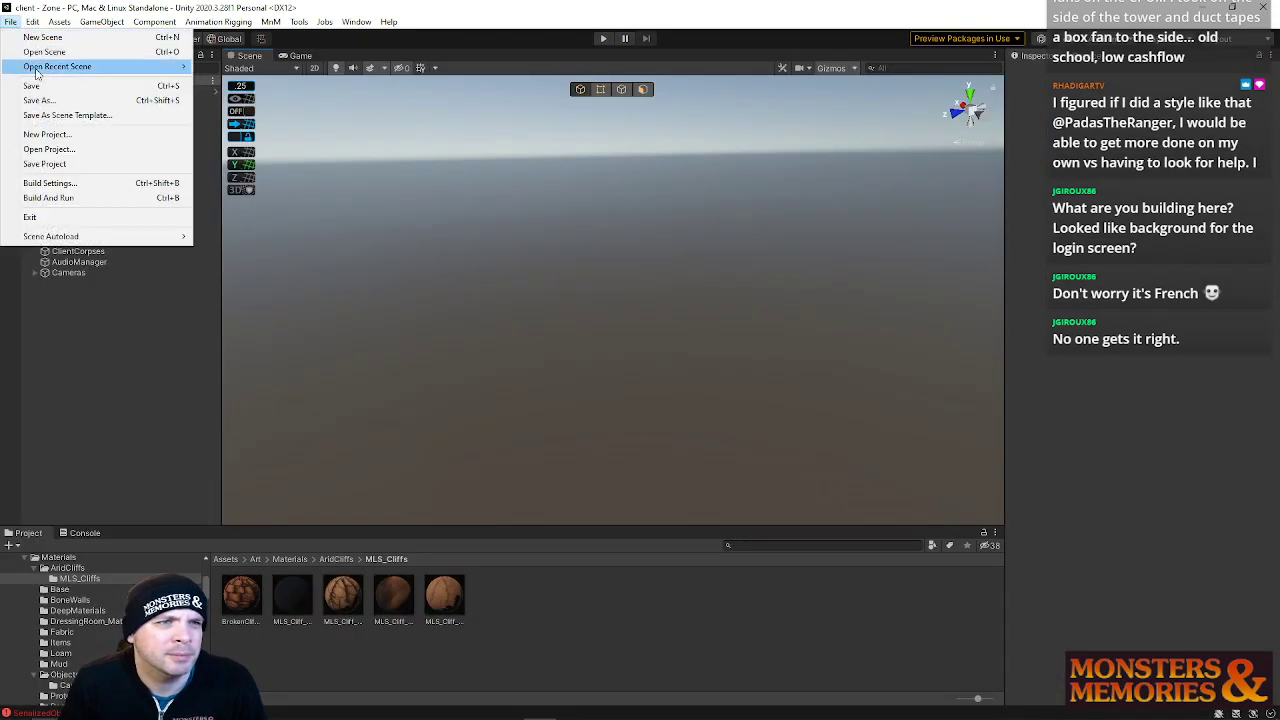
mouse_move(100, 66)
click(291, 88)
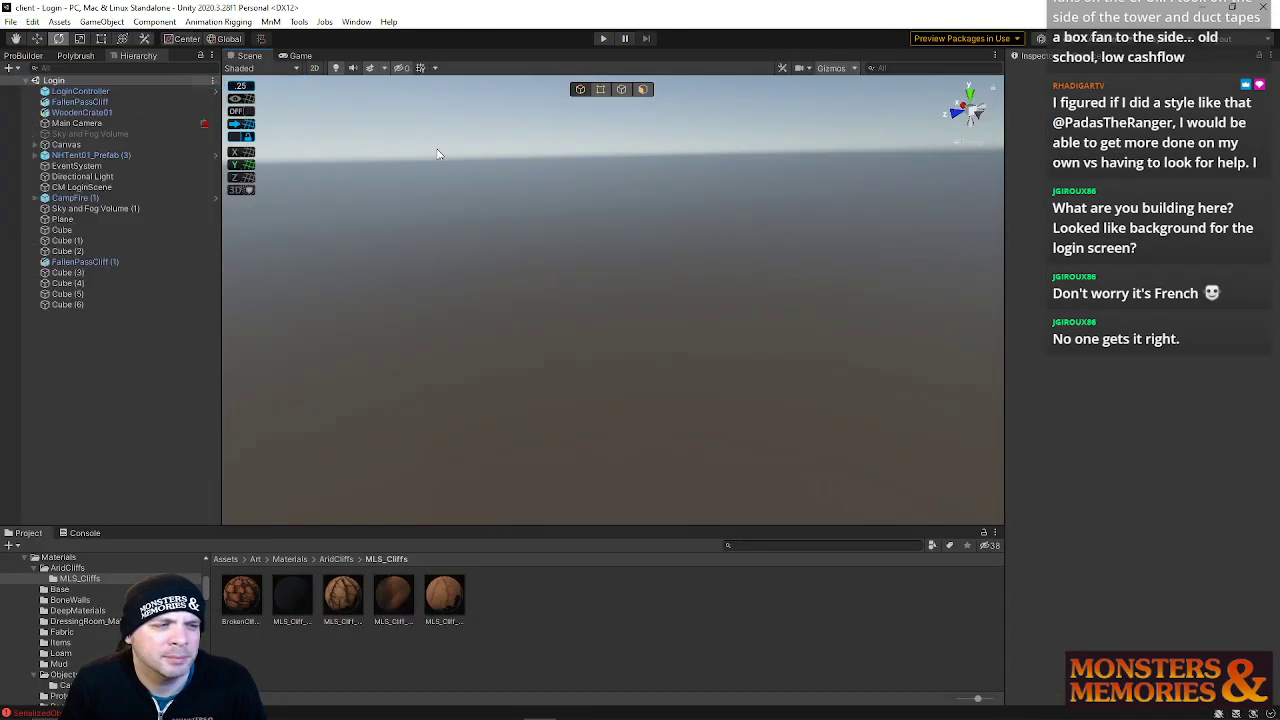
right_drag(663, 309, 600, 250)
key(w)
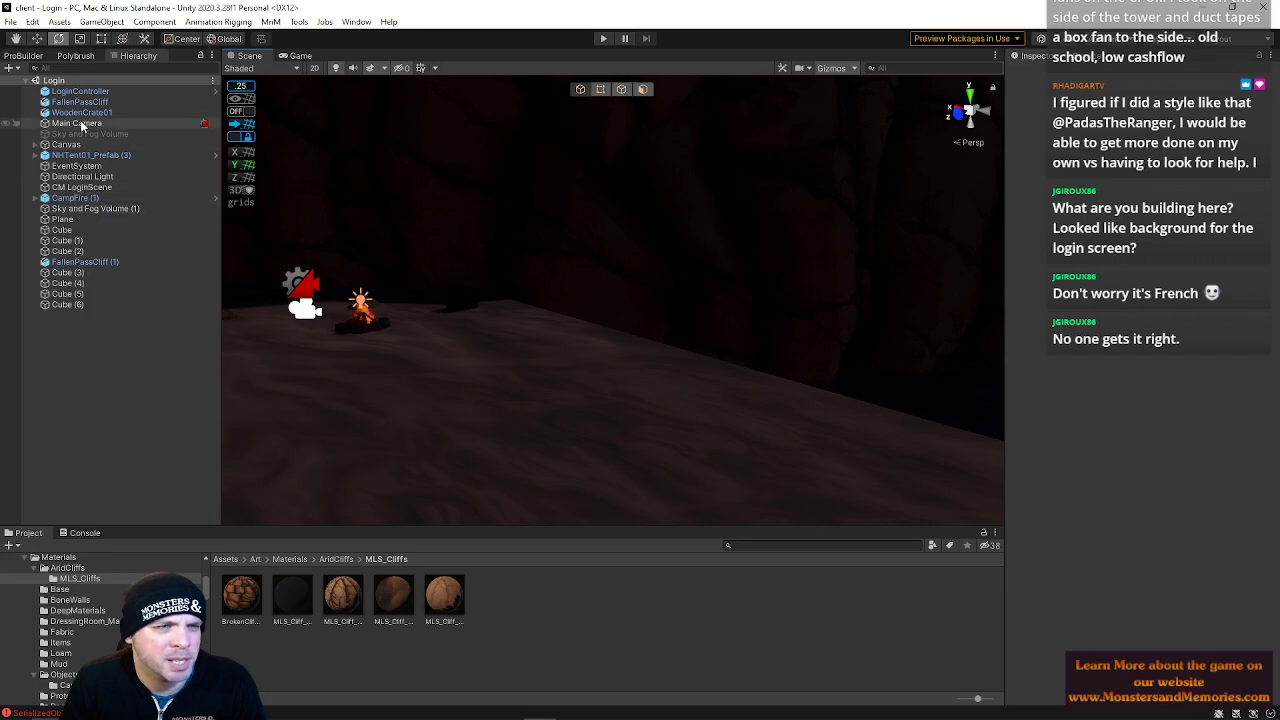
click(82, 176)
right_drag(560, 215, 380, 250)
key(w)
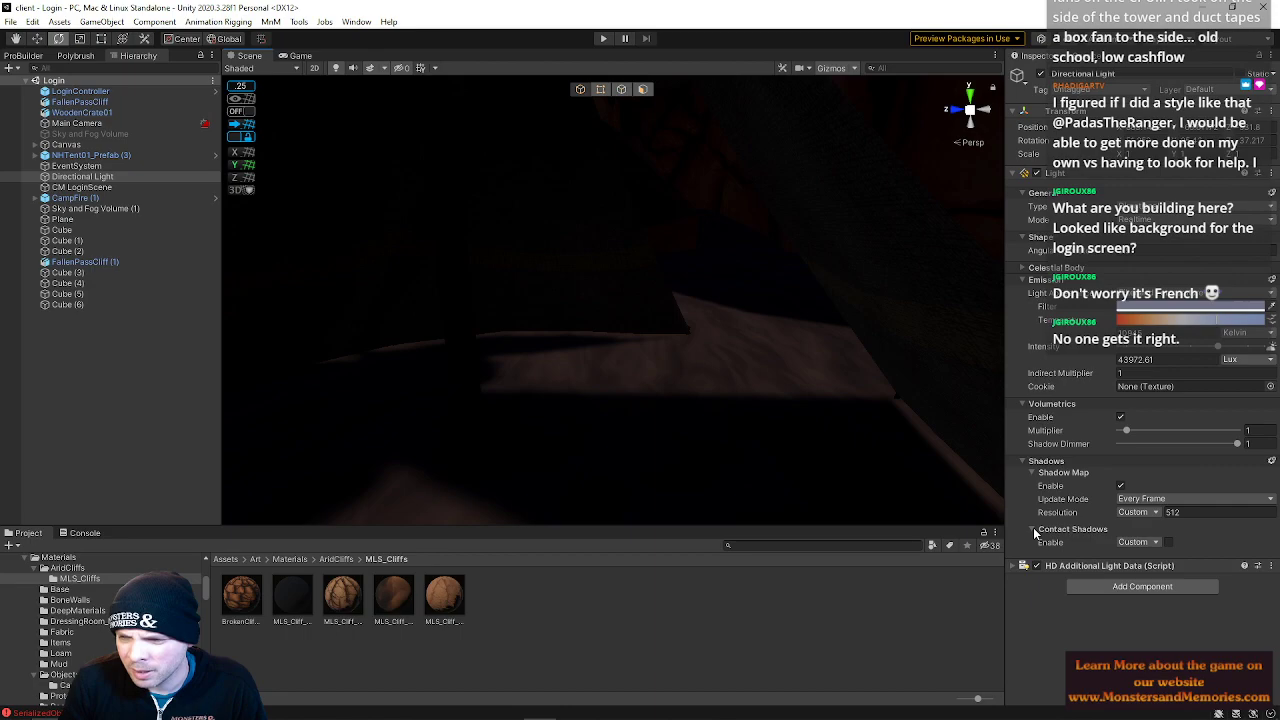
Set the Directional Light's shadow map resolution to Ultra
click(1156, 512)
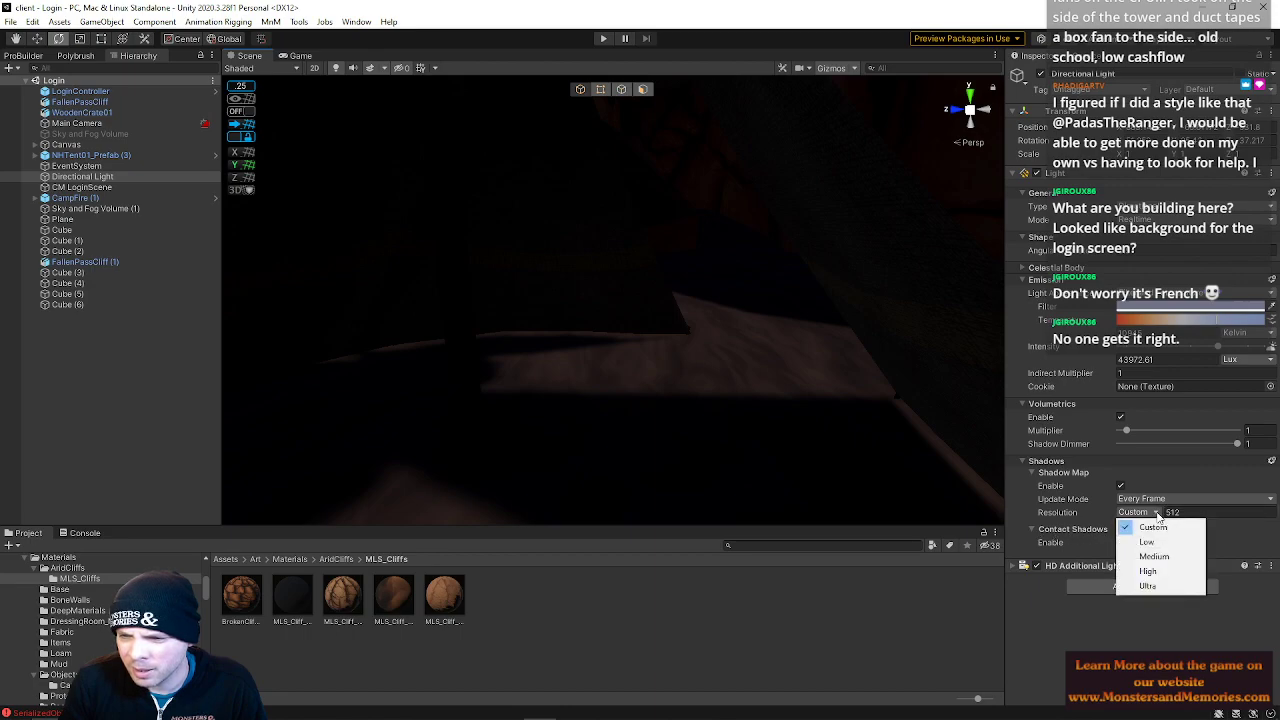
click(1158, 572)
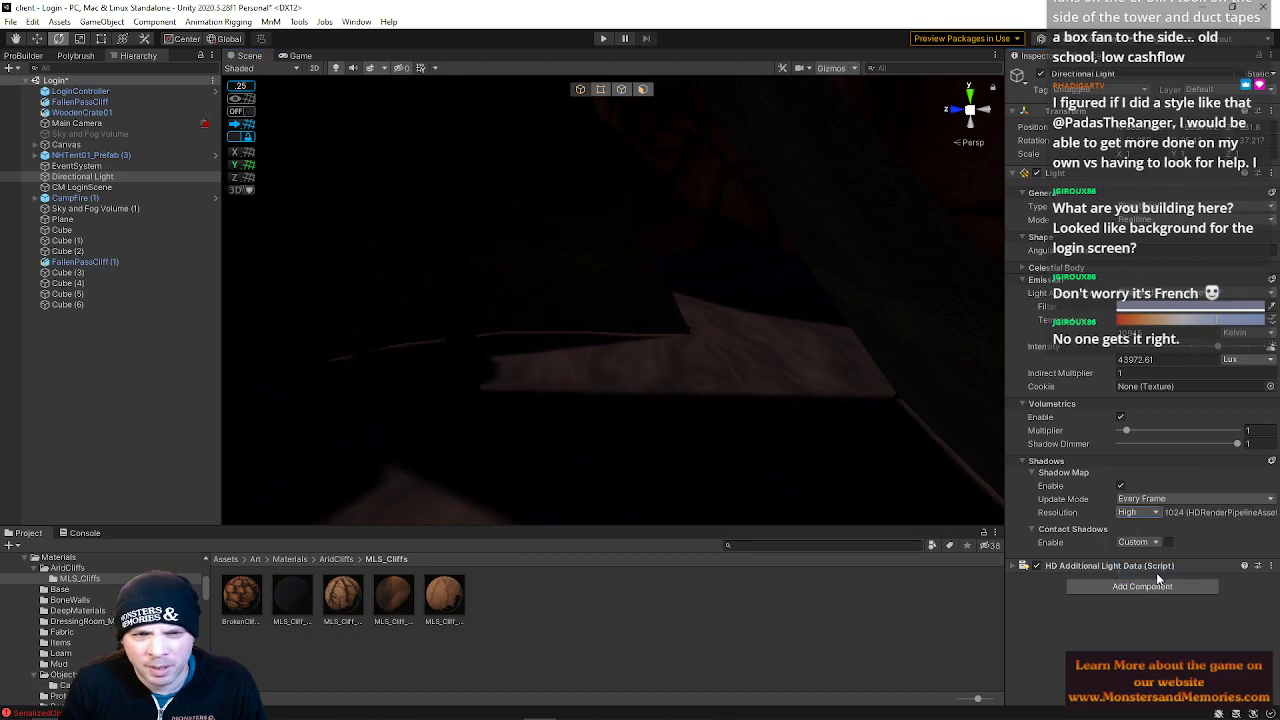
click(1145, 512)
click(1156, 587)
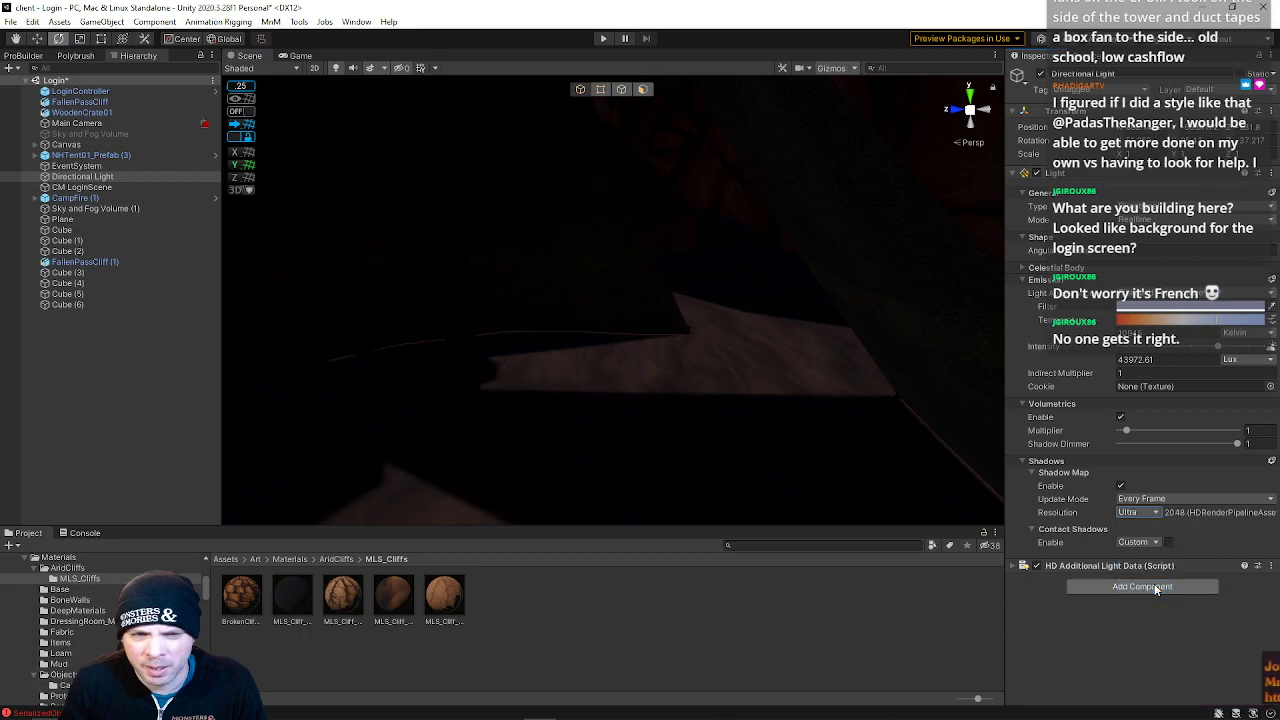
Tilt the Directional Light slightly, enable contact shadows and reselect Ultra shadow resolution
right_drag(816, 421, 943, 453)
click(1169, 541)
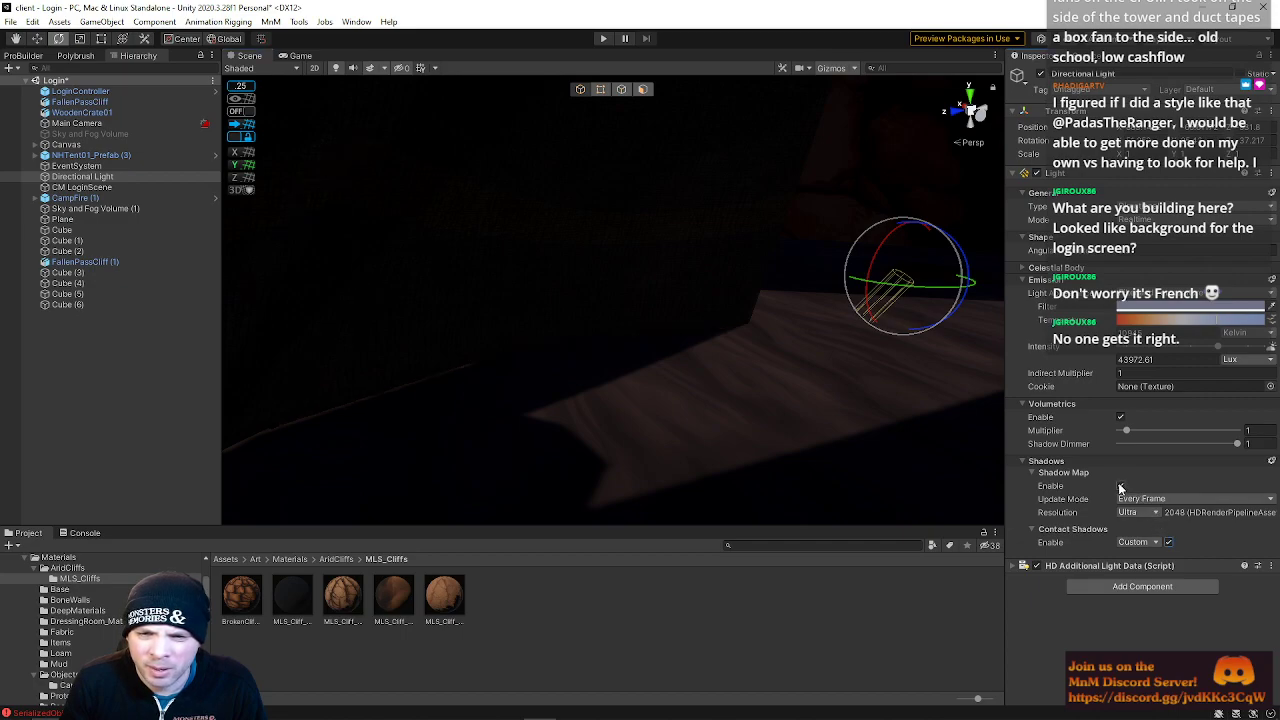
click(1135, 512)
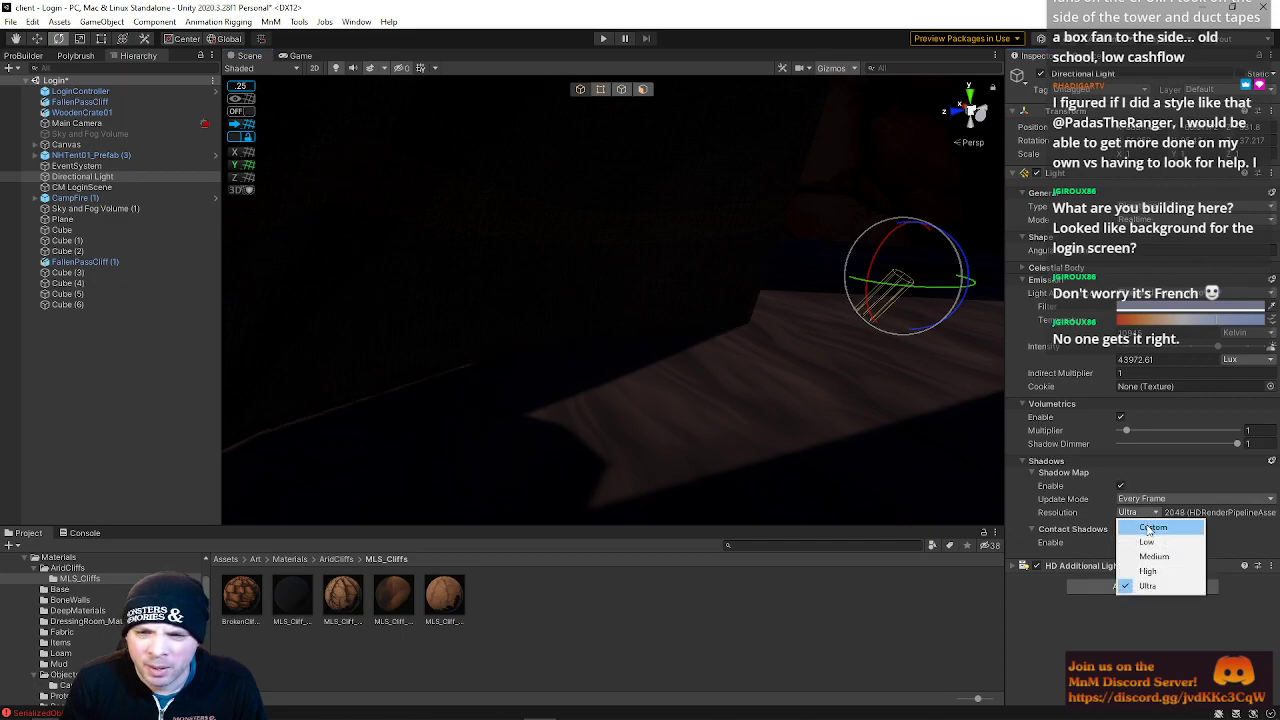
click(1148, 530)
click(1150, 513)
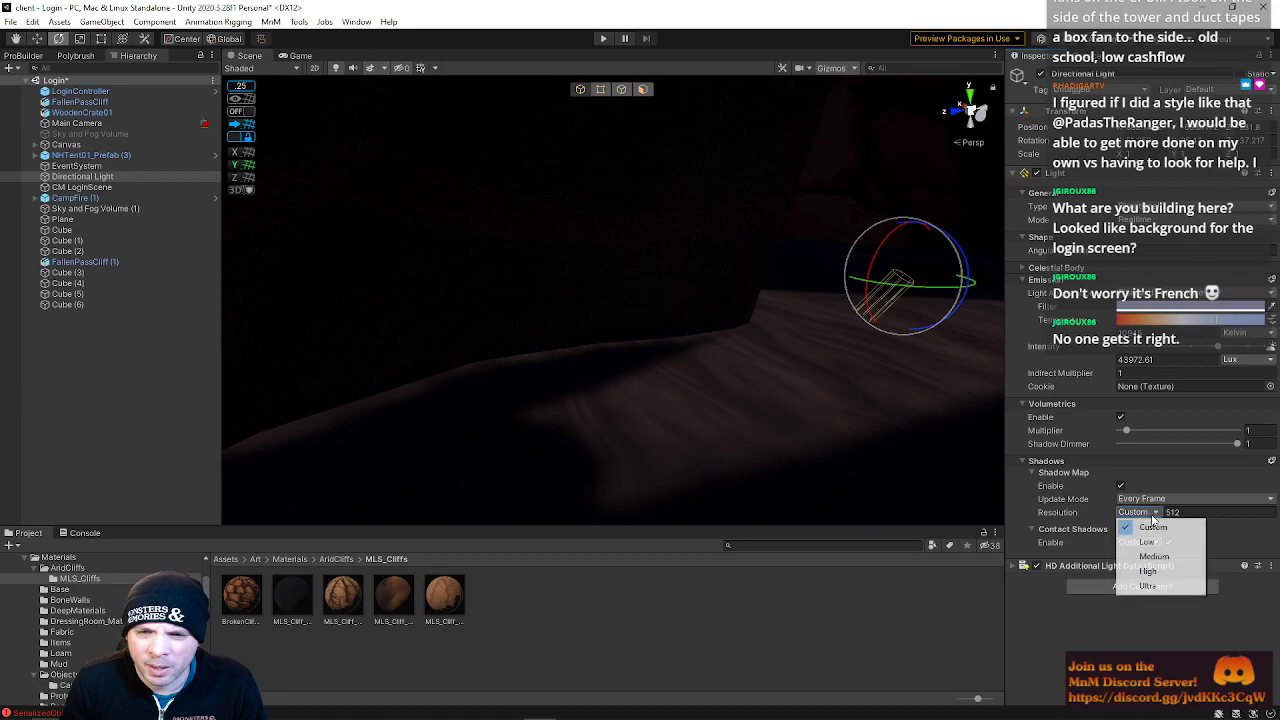
click(1145, 588)
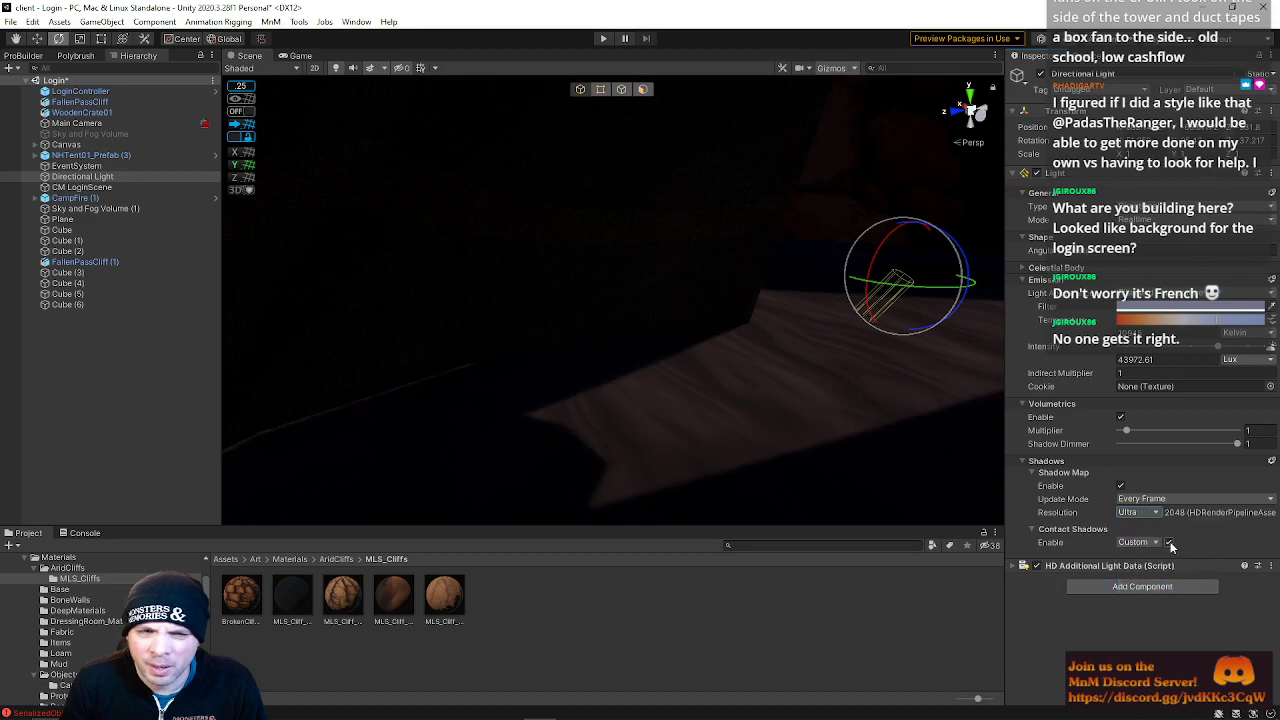
Set the Directional Light's contact shadows quality to High
right_drag(830, 420, 607, 411)
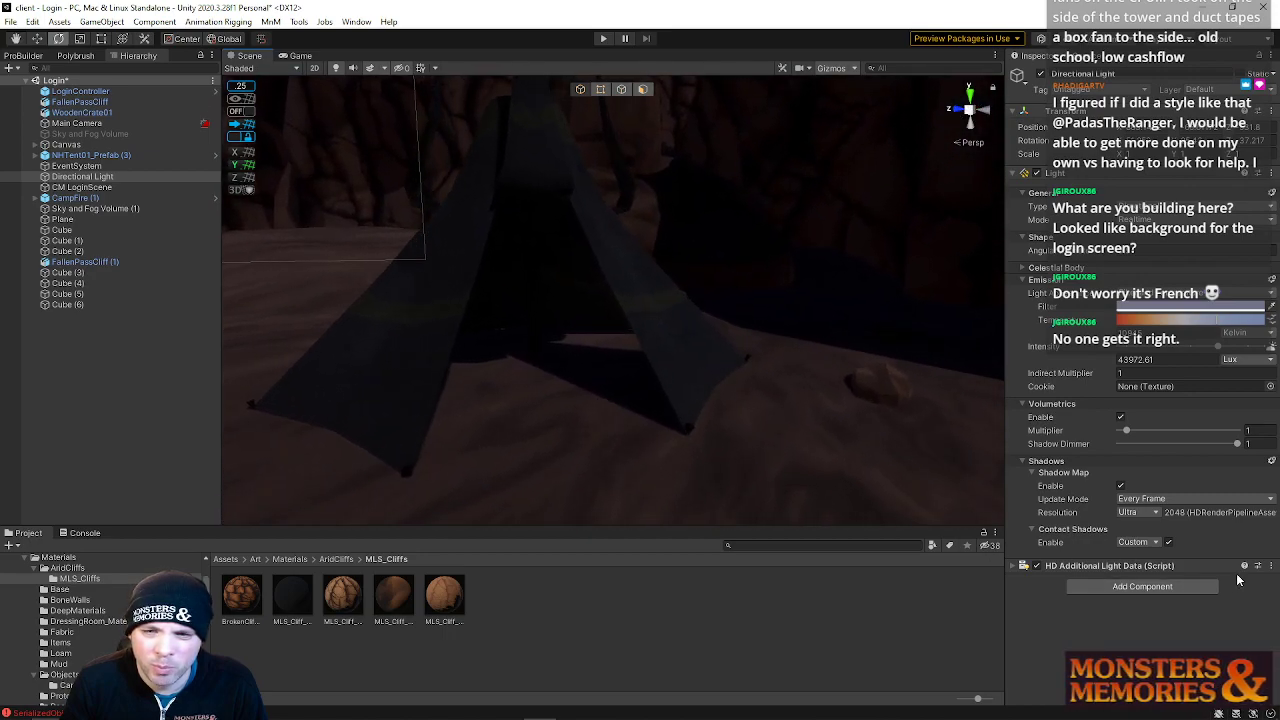
click(1157, 547)
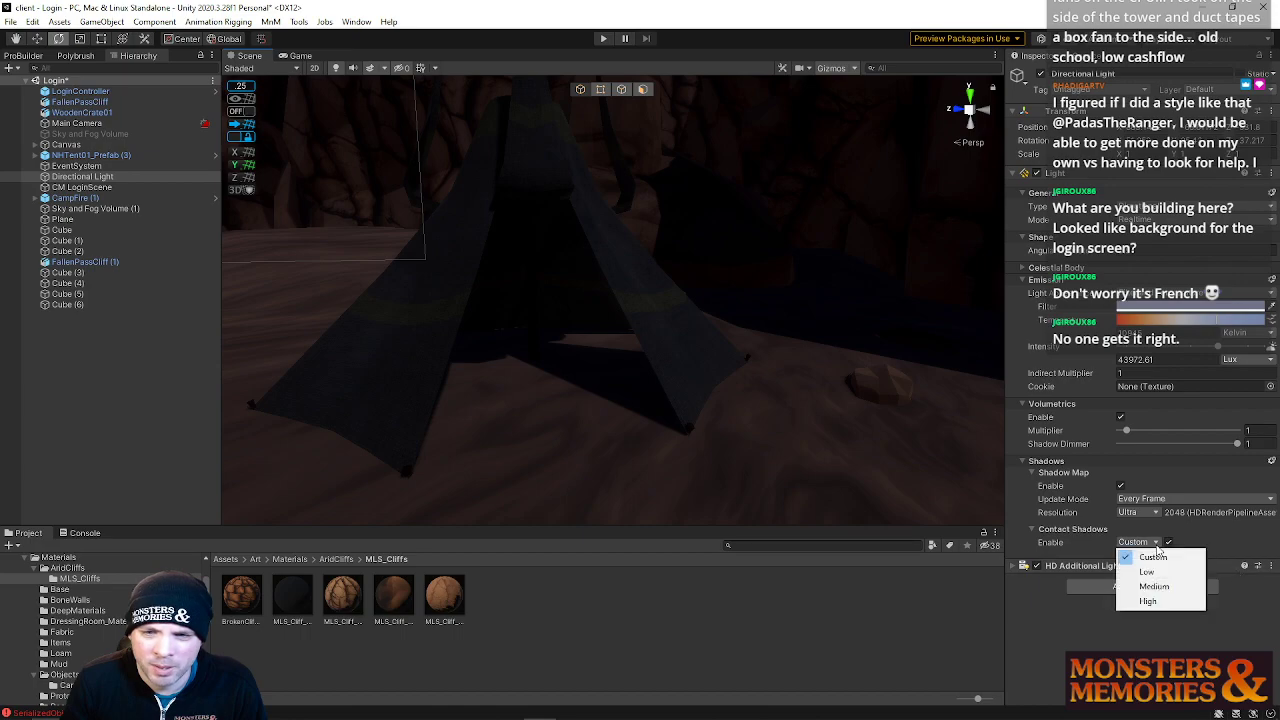
click(1154, 603)
click(1143, 543)
click(1160, 554)
click(1155, 543)
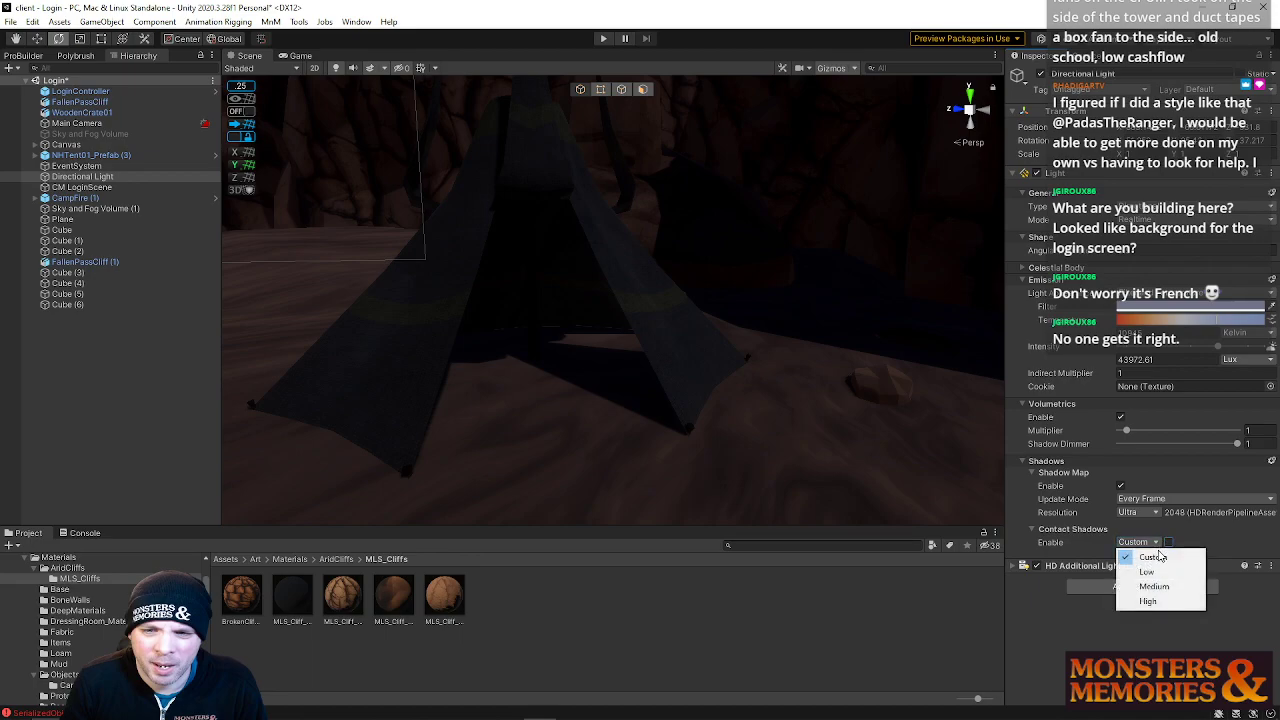
click(1158, 599)
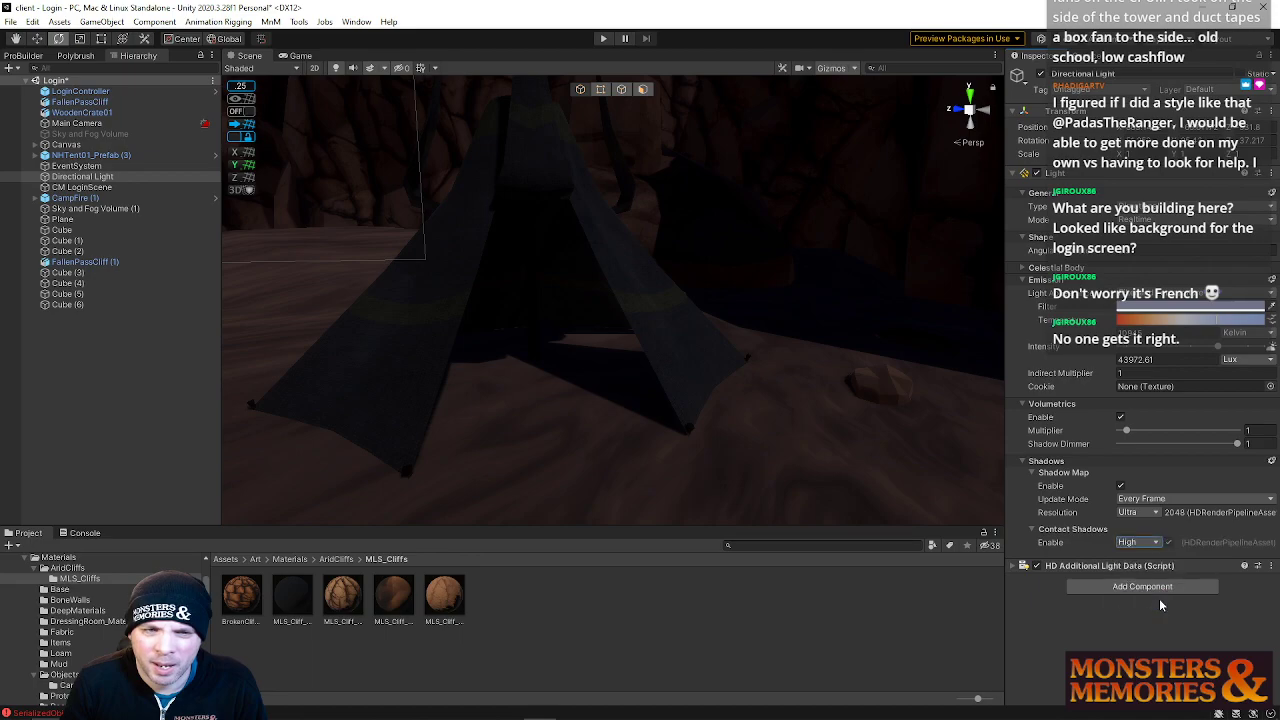
Try High shadow map resolution on the Directional Light, then switch back to Ultra
click(1156, 513)
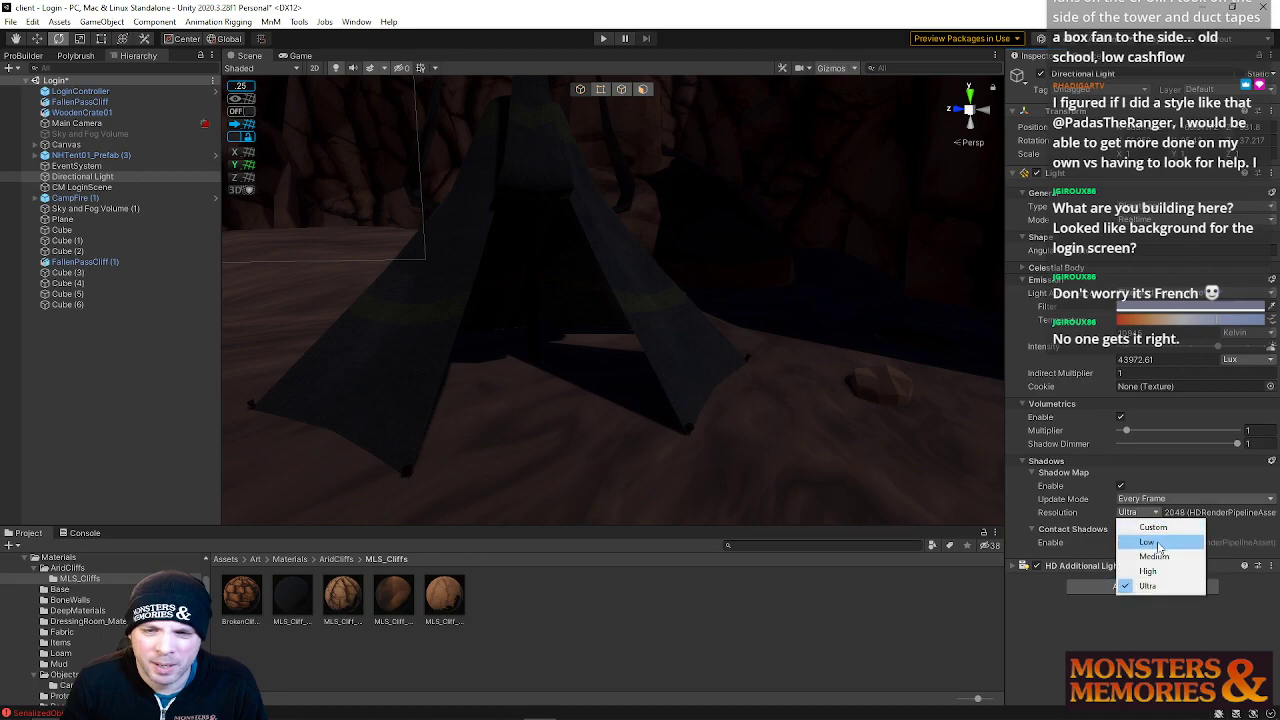
click(1148, 571)
click(1140, 512)
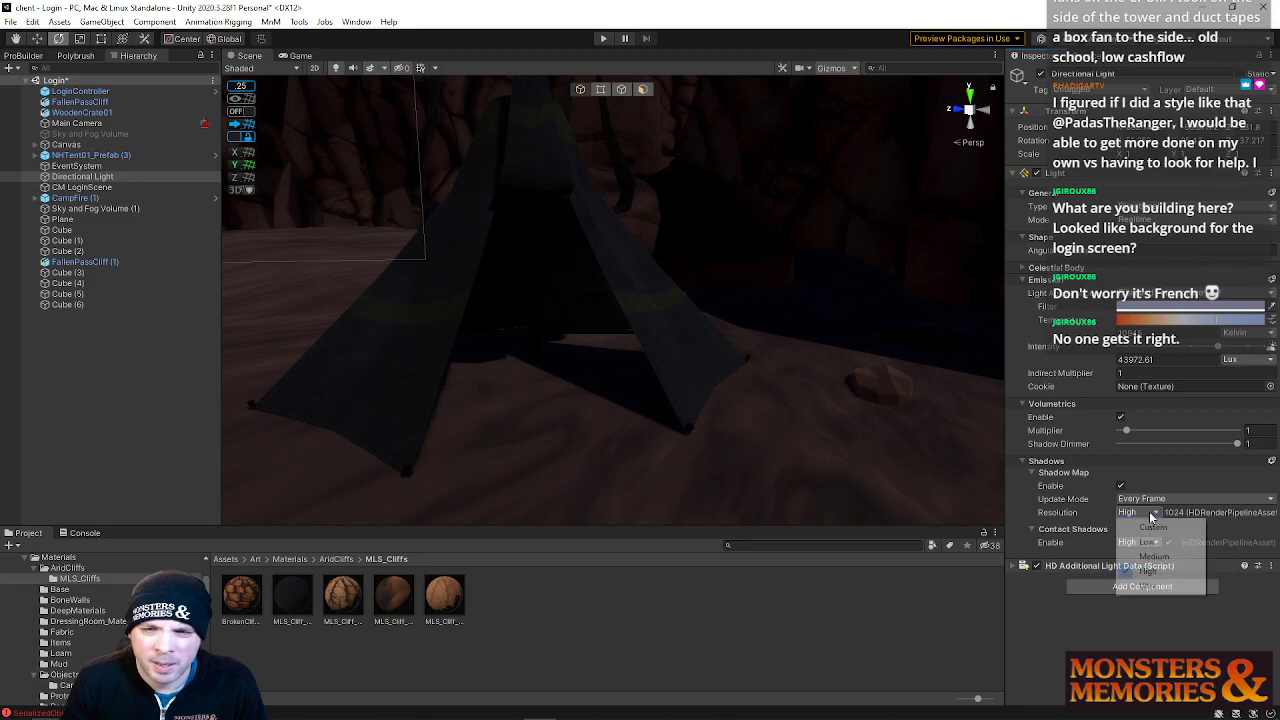
click(1156, 586)
Save the Login scene
right_drag(760, 412, 797, 380)
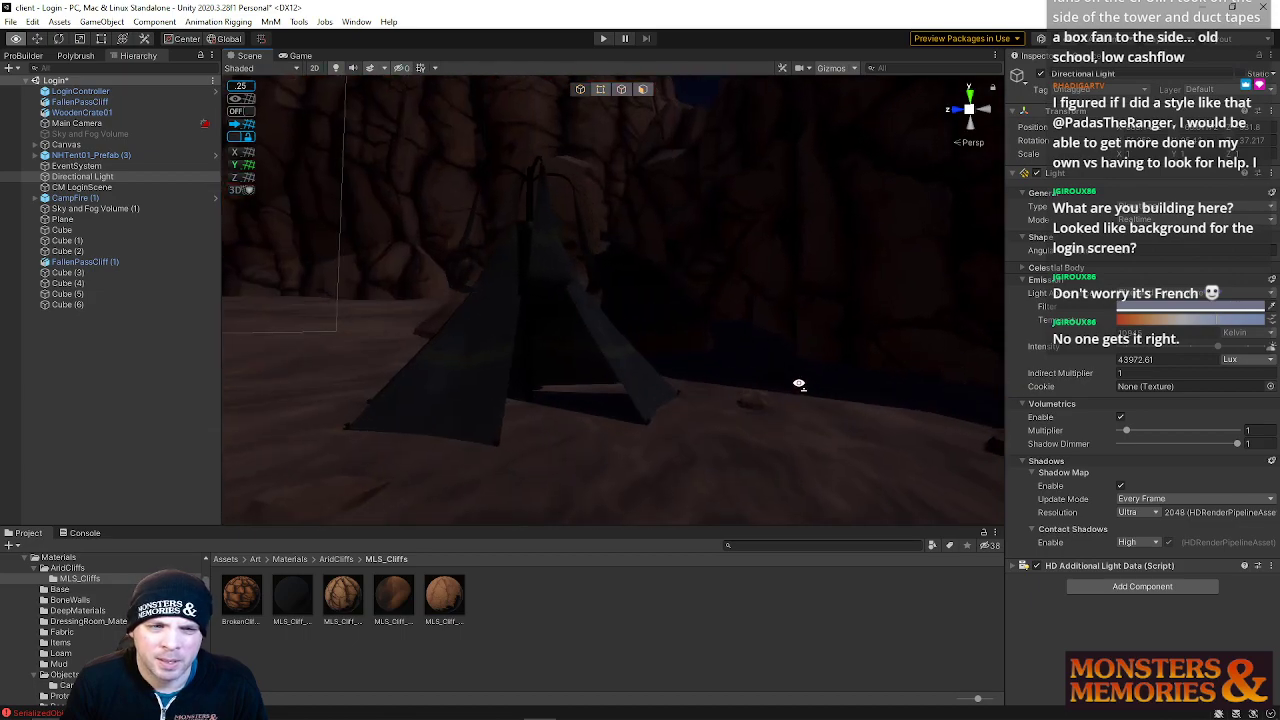
click(11, 22)
click(31, 86)
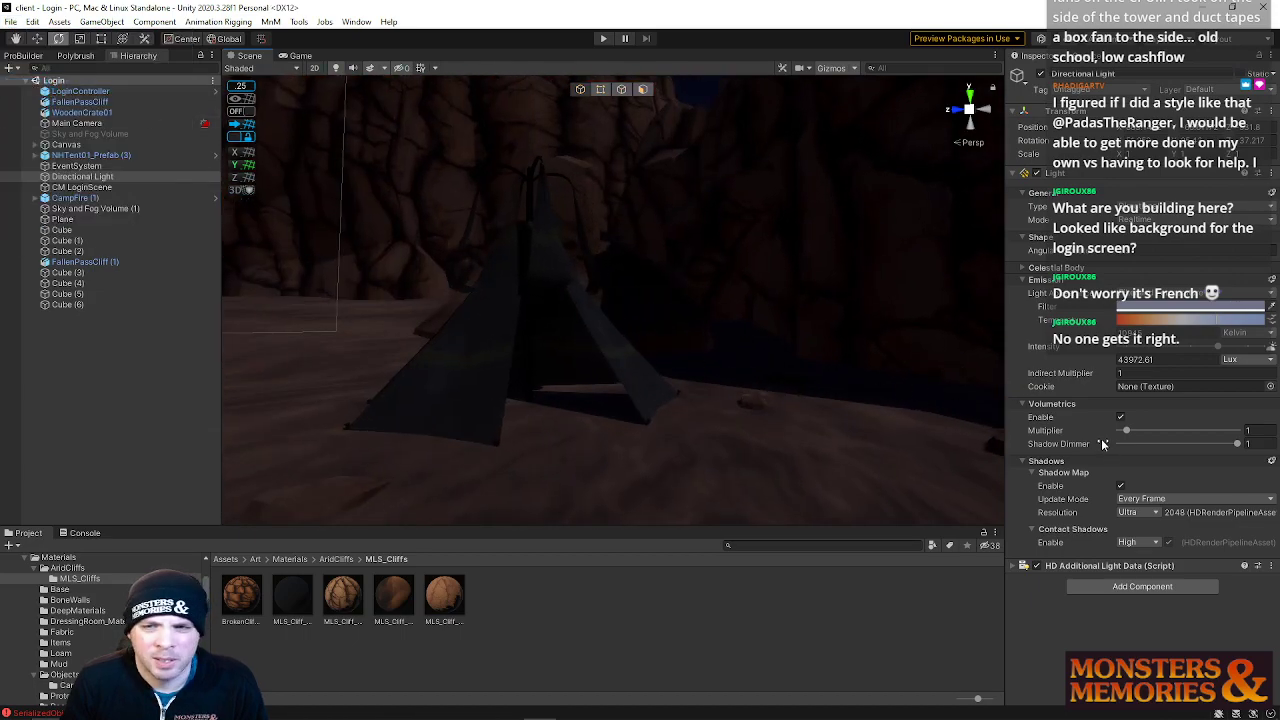
Open the Zone scene, run Play mode to check the login screen and stop playback
click(12, 24)
mouse_move(60, 63)
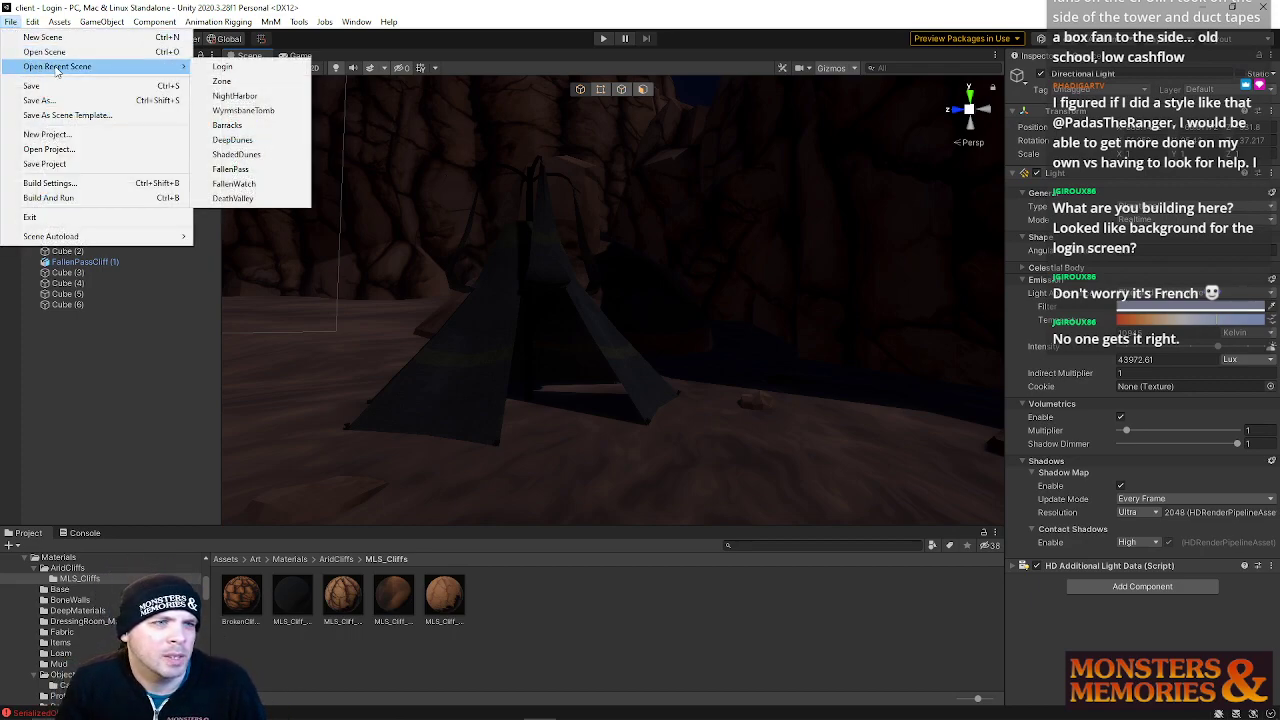
click(237, 81)
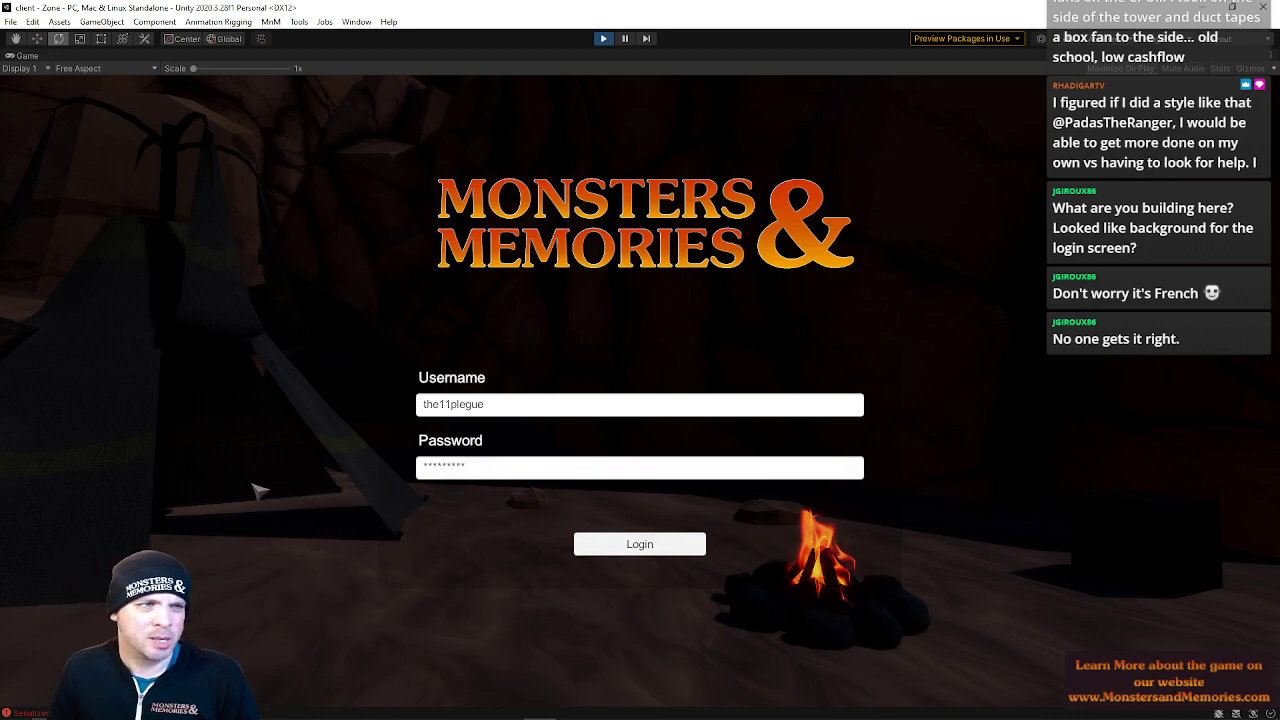
click(605, 44)
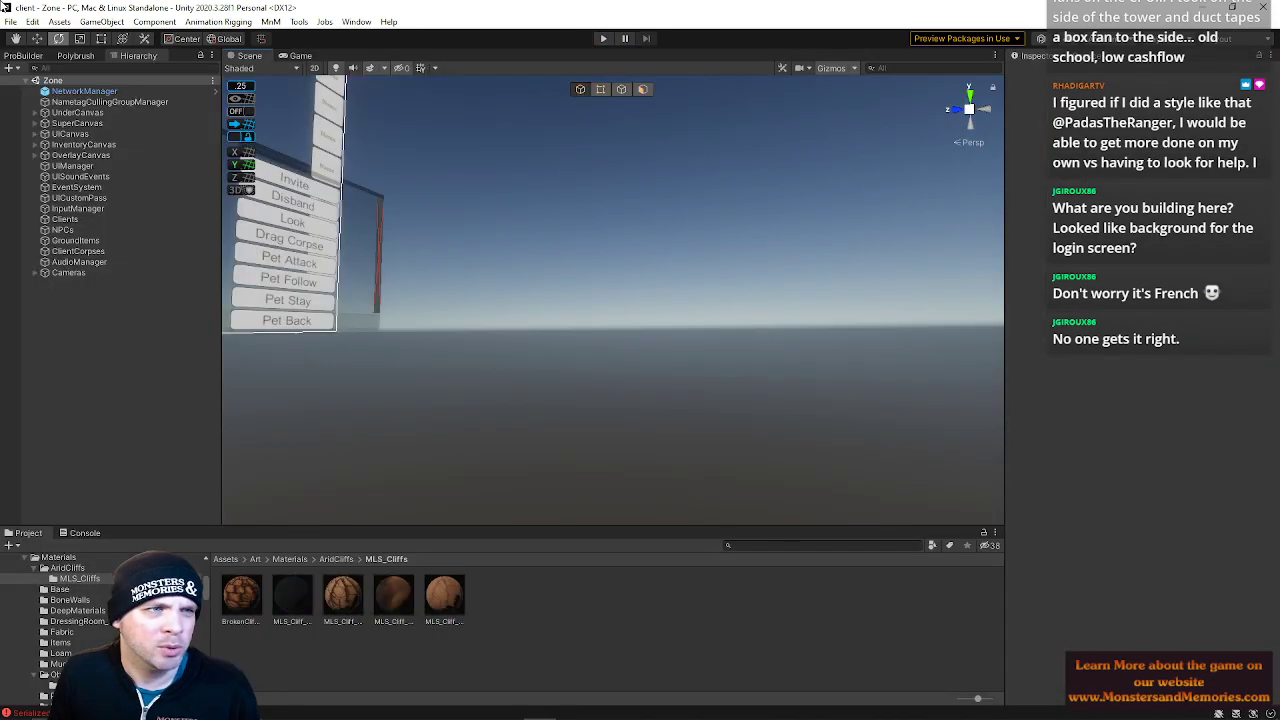
Reopen the Login scene and select the Directional Light
click(10, 21)
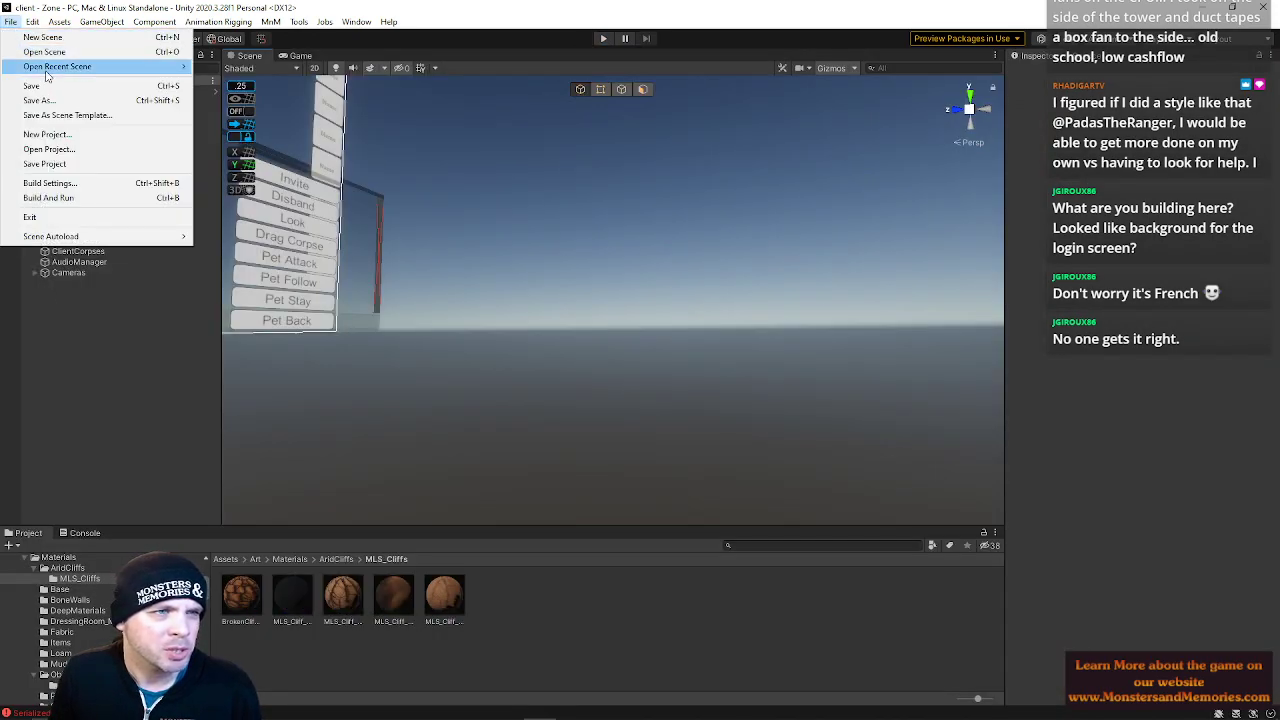
mouse_move(46, 77)
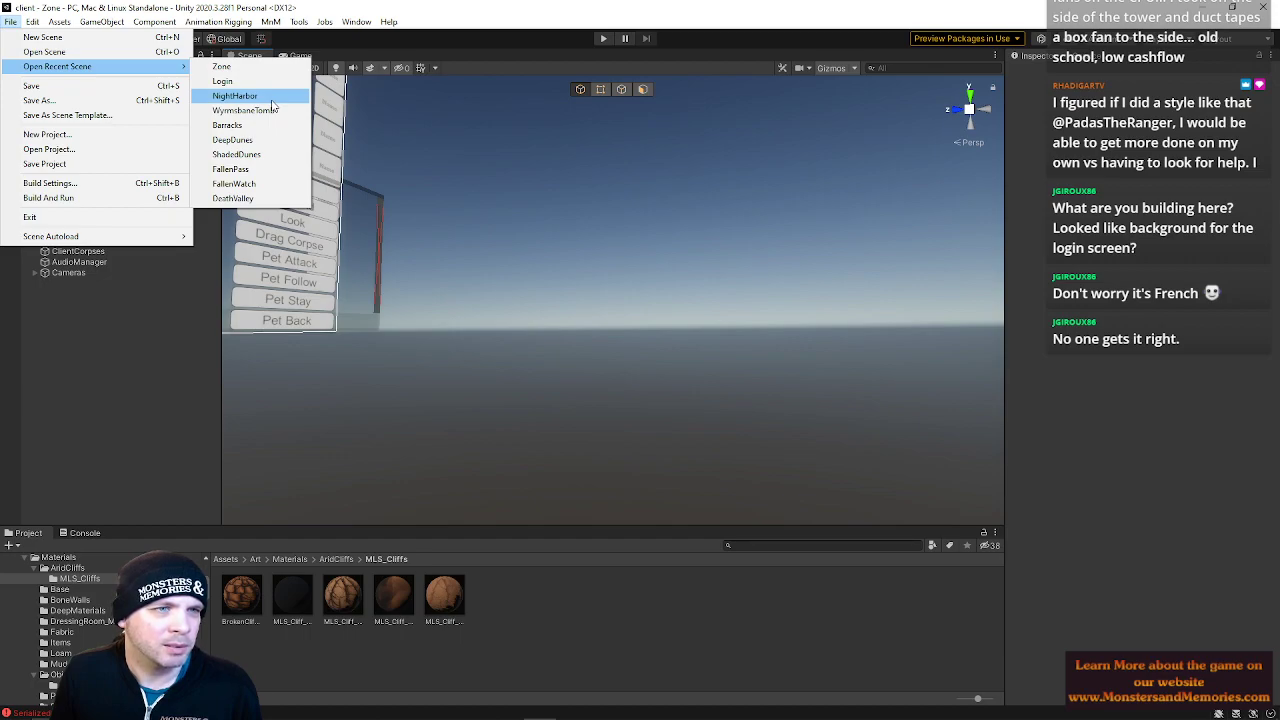
click(222, 81)
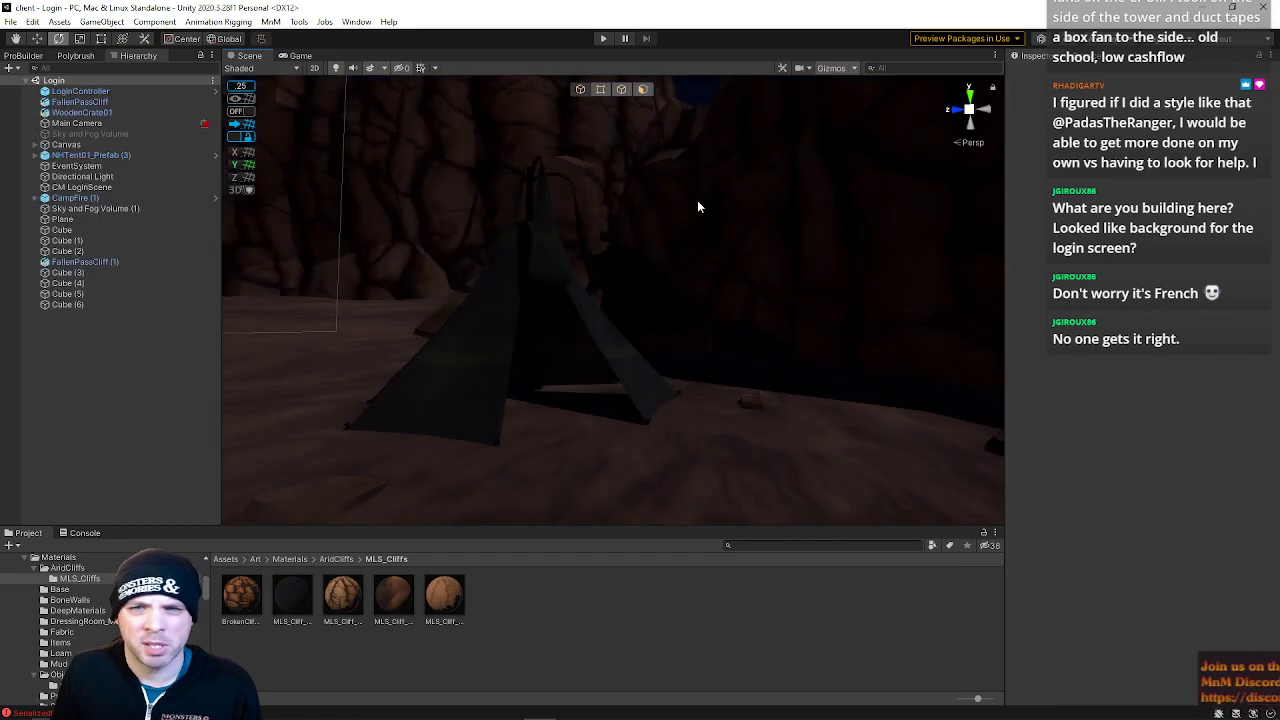
click(86, 177)
right_drag(680, 363, 596, 382)
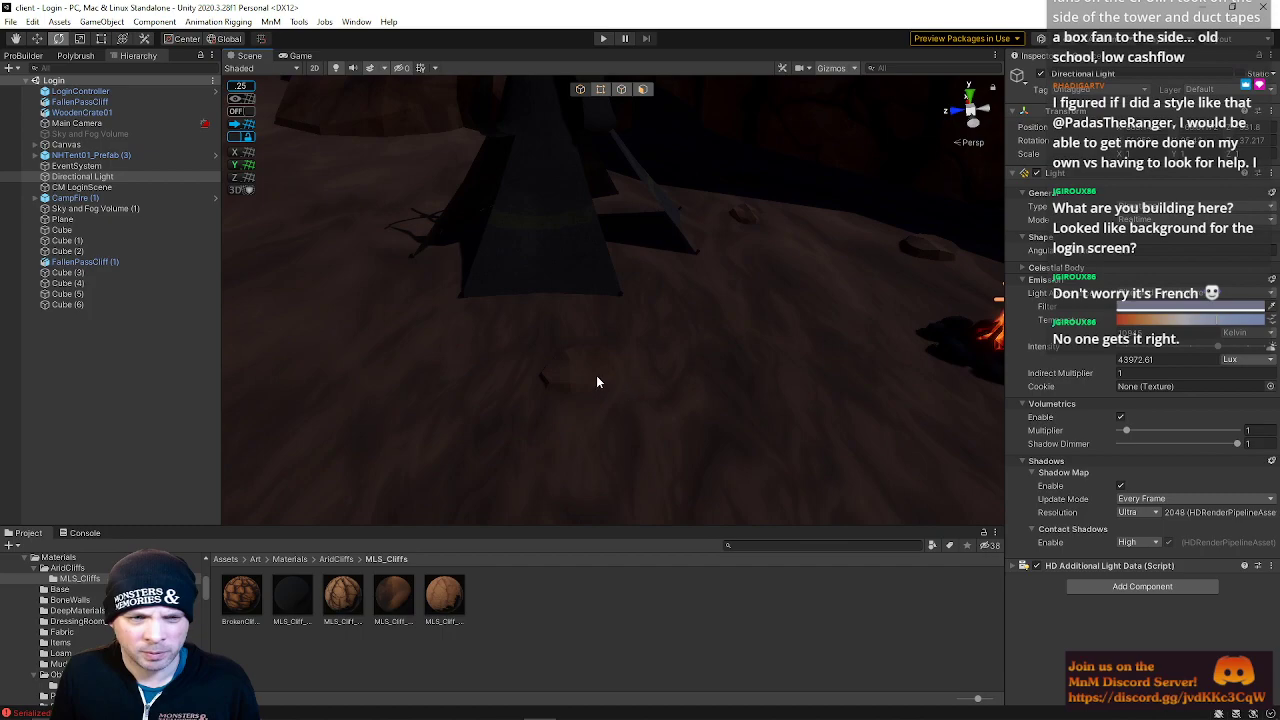
Select the small rock mesh near the campfire and adjust its position
click(596, 380)
key(w)
drag(522, 386, 634, 316)
key(w)
right_drag(763, 319, 720, 296)
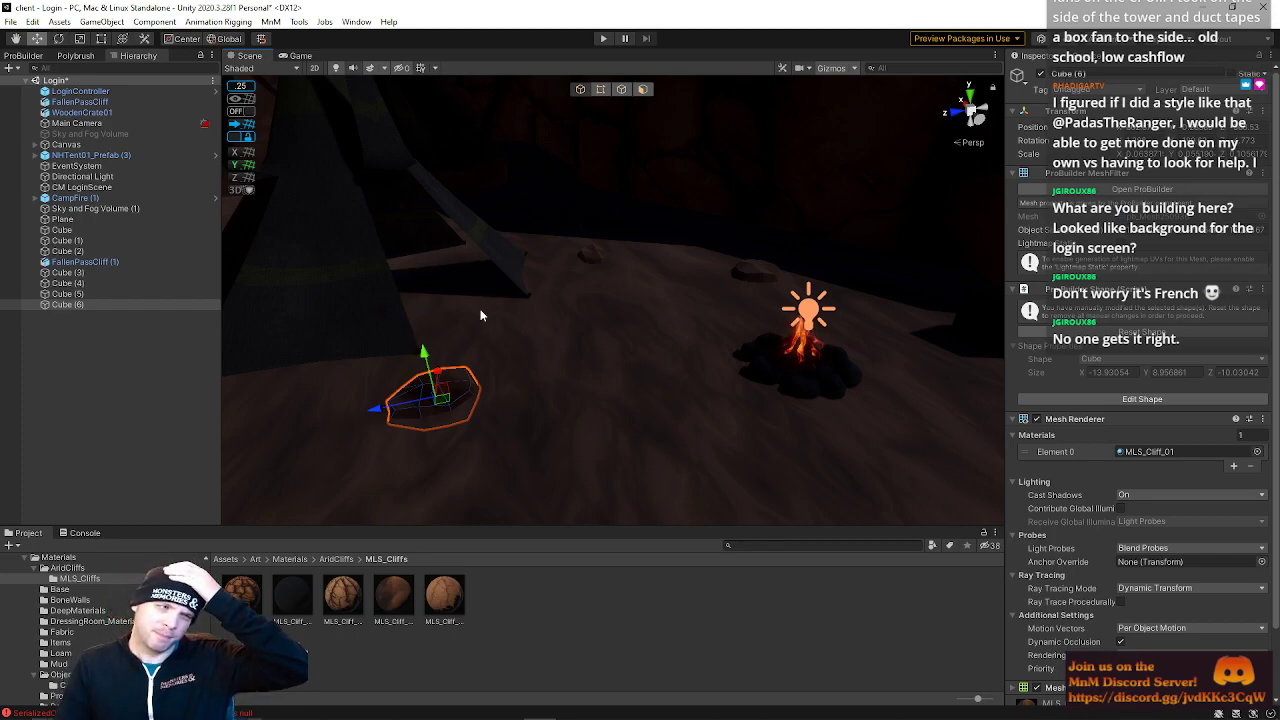
mouse_move(540, 706)
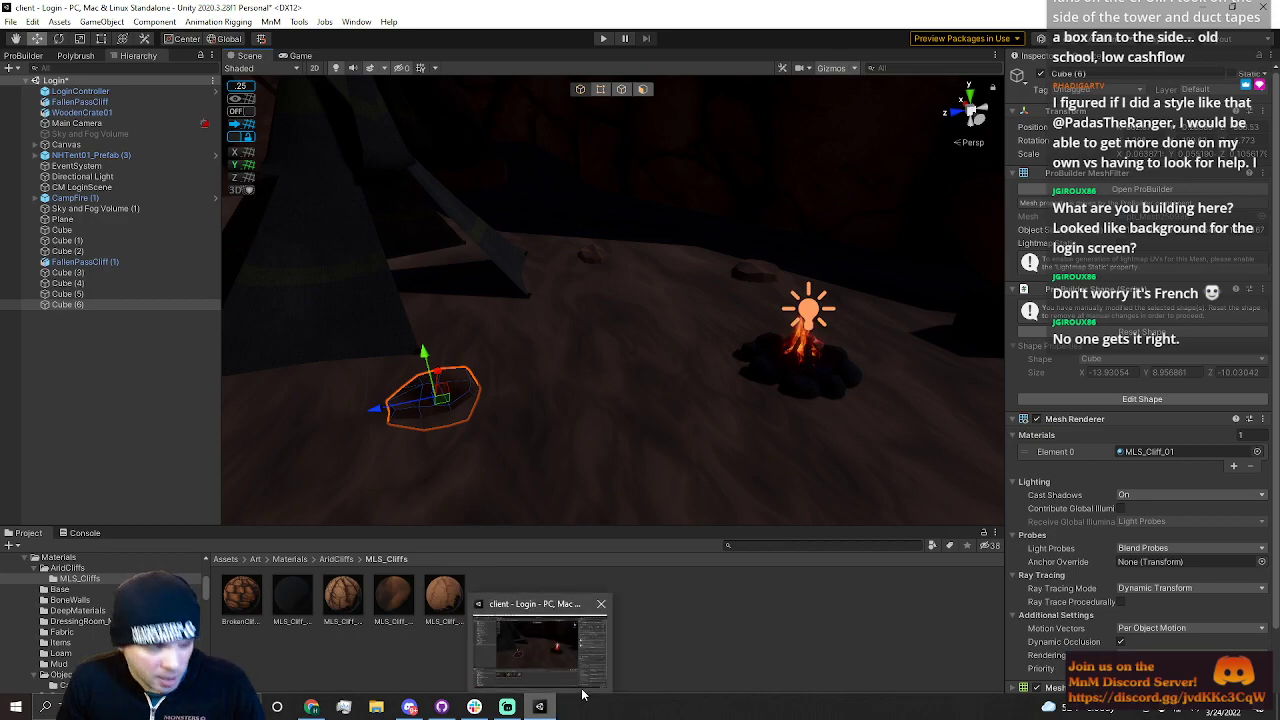
right_drag(575, 376, 508, 346)
key(w)
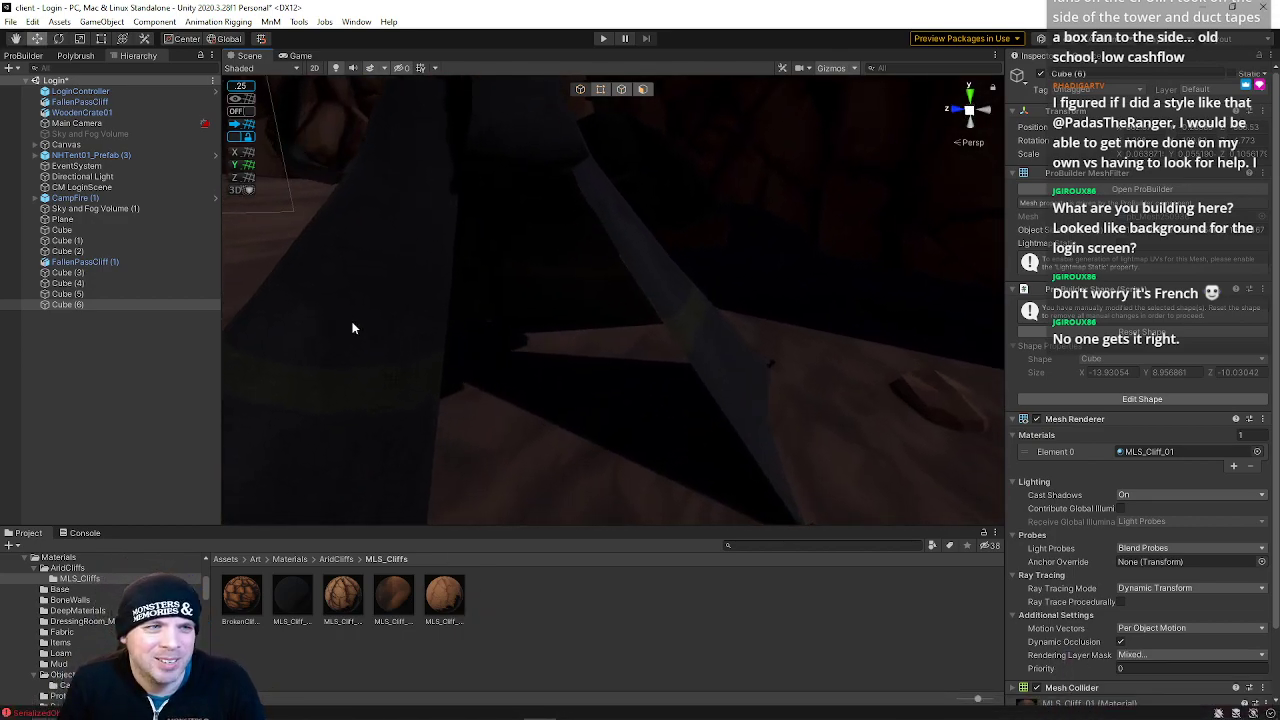
Create a new flat ProBuilder cube shape on the ground beside the tent
click(24, 56)
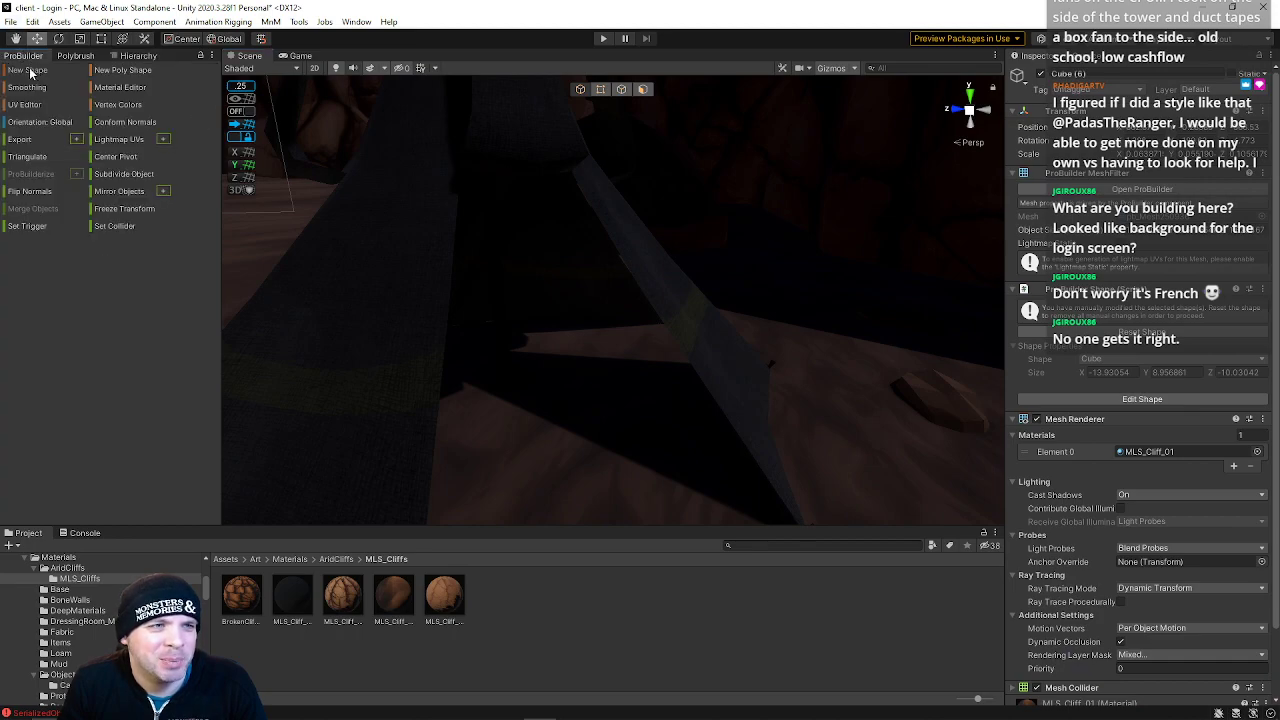
click(27, 70)
drag(536, 237, 393, 415)
click(604, 399)
click(644, 90)
alt+drag(580, 260, 625, 271)
click(683, 296)
click(682, 294)
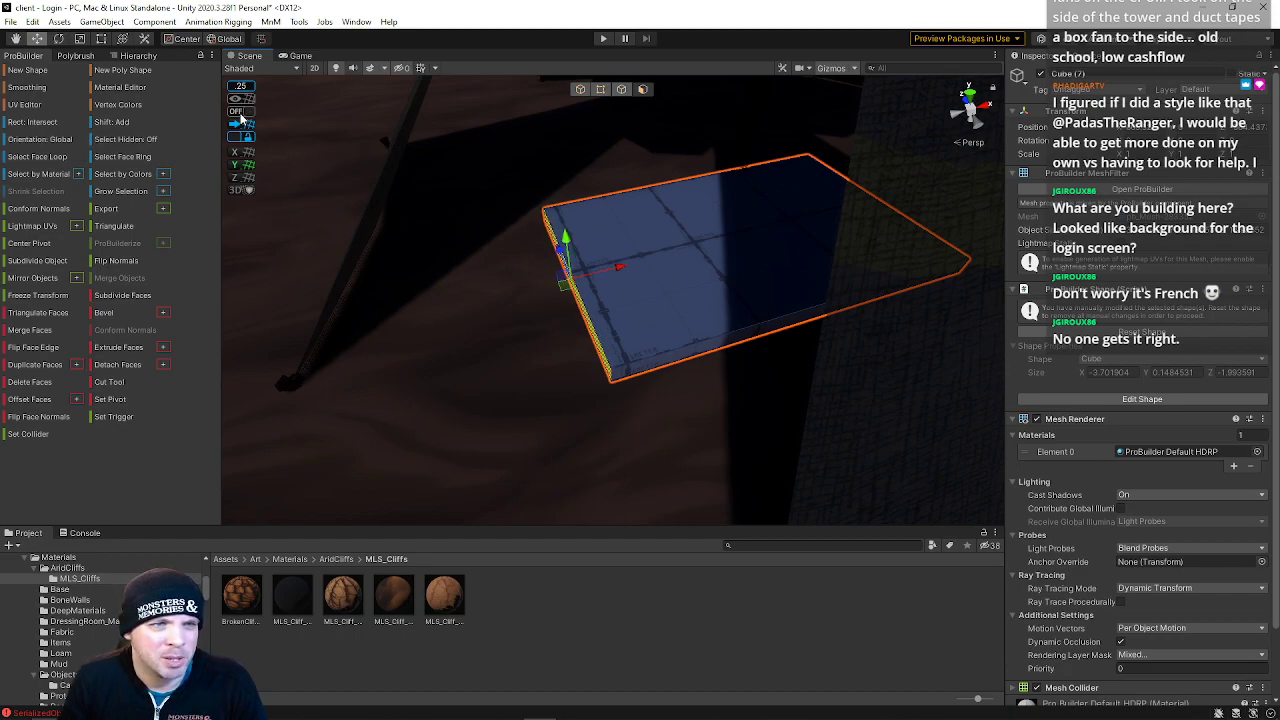
Select the new slab's top face and raise it to thicken the slab
click(240, 115)
click(625, 310)
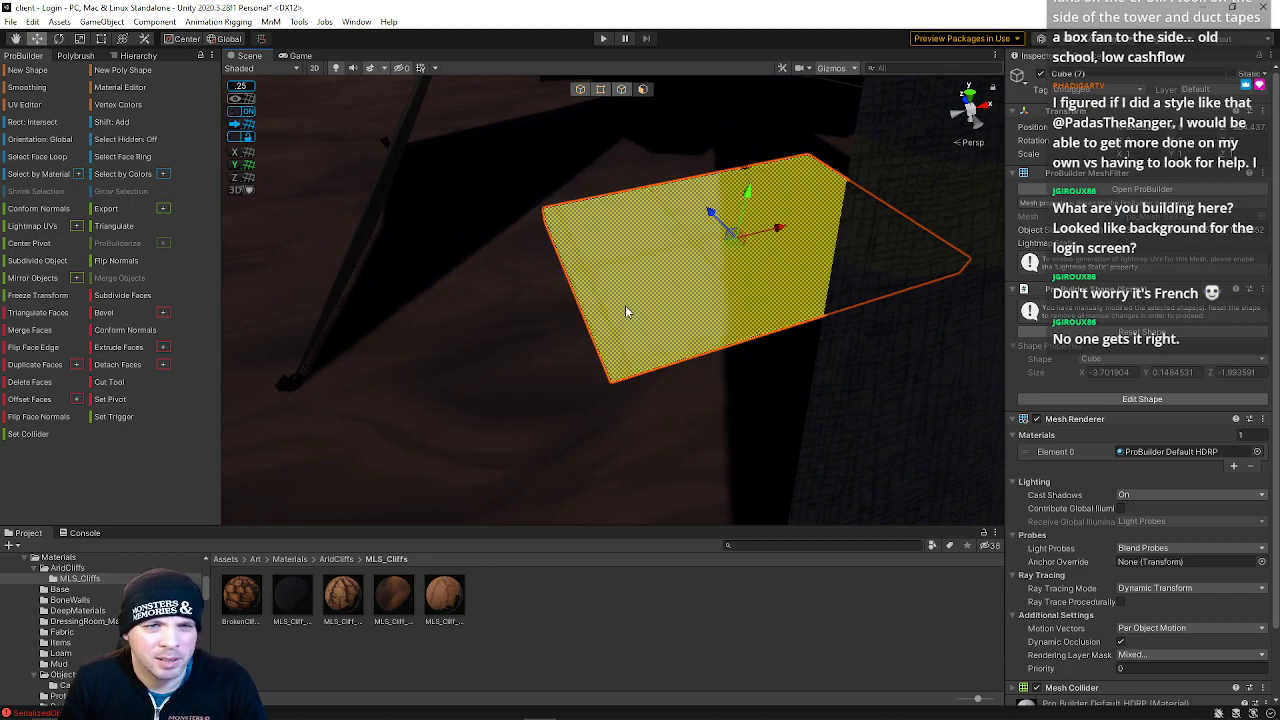
click(240, 129)
alt+drag(527, 241, 650, 242)
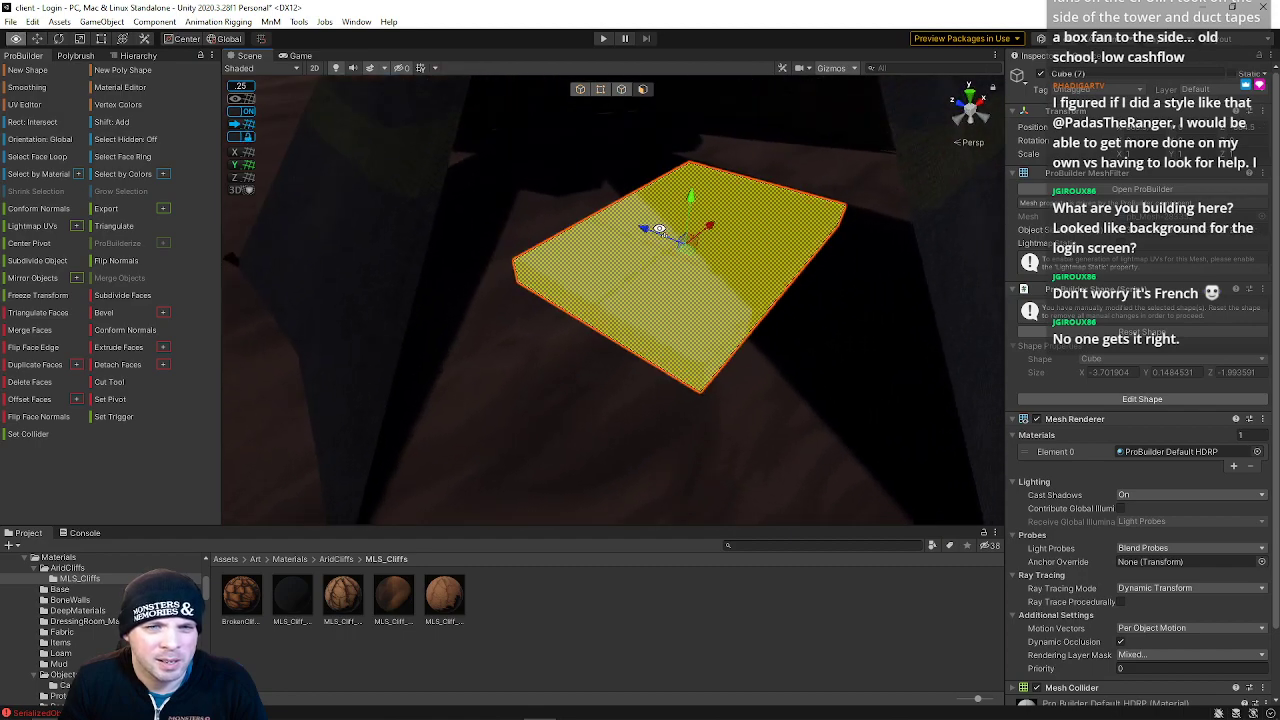
click(650, 242)
click(650, 242)
click(688, 274)
right_drag(688, 274, 723, 270)
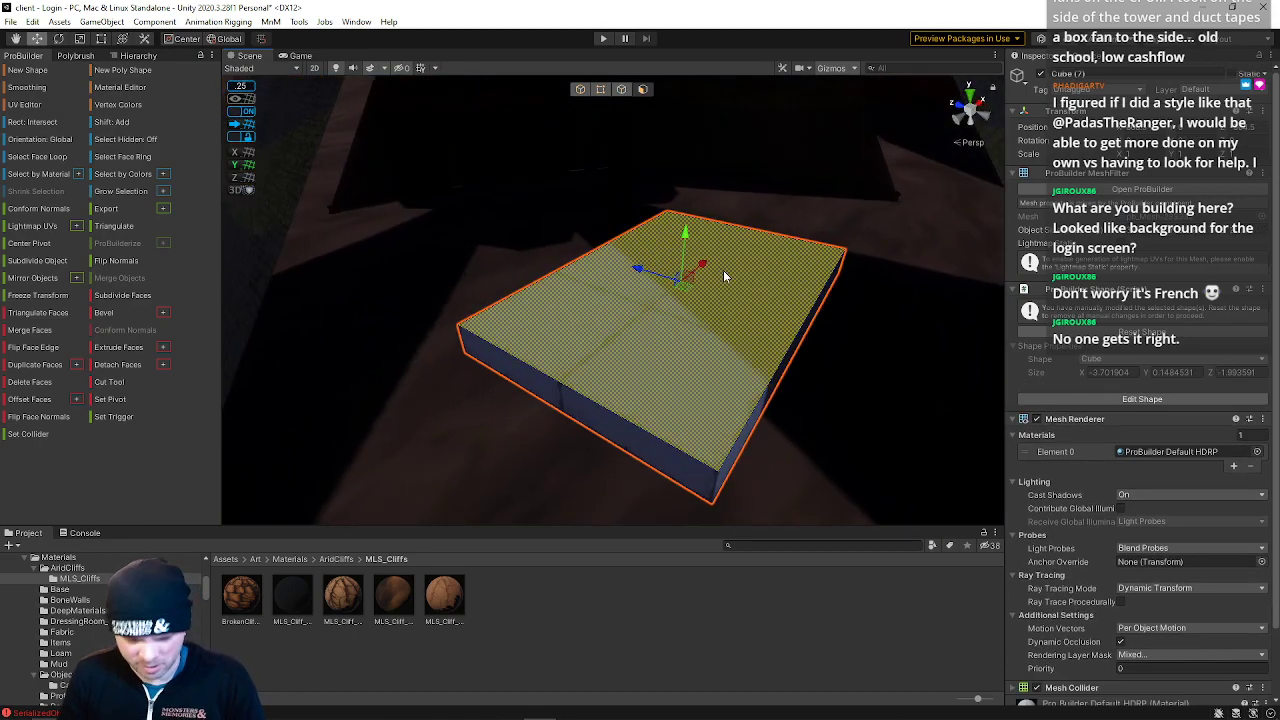
Rotate the slab in object mode to tilt it
key(minus)
drag(681, 242, 684, 248)
right_drag(704, 350, 737, 306)
click(584, 89)
key(e)
drag(727, 343, 707, 339)
right_drag(683, 343, 643, 332)
right_drag(612, 65, 659, 145)
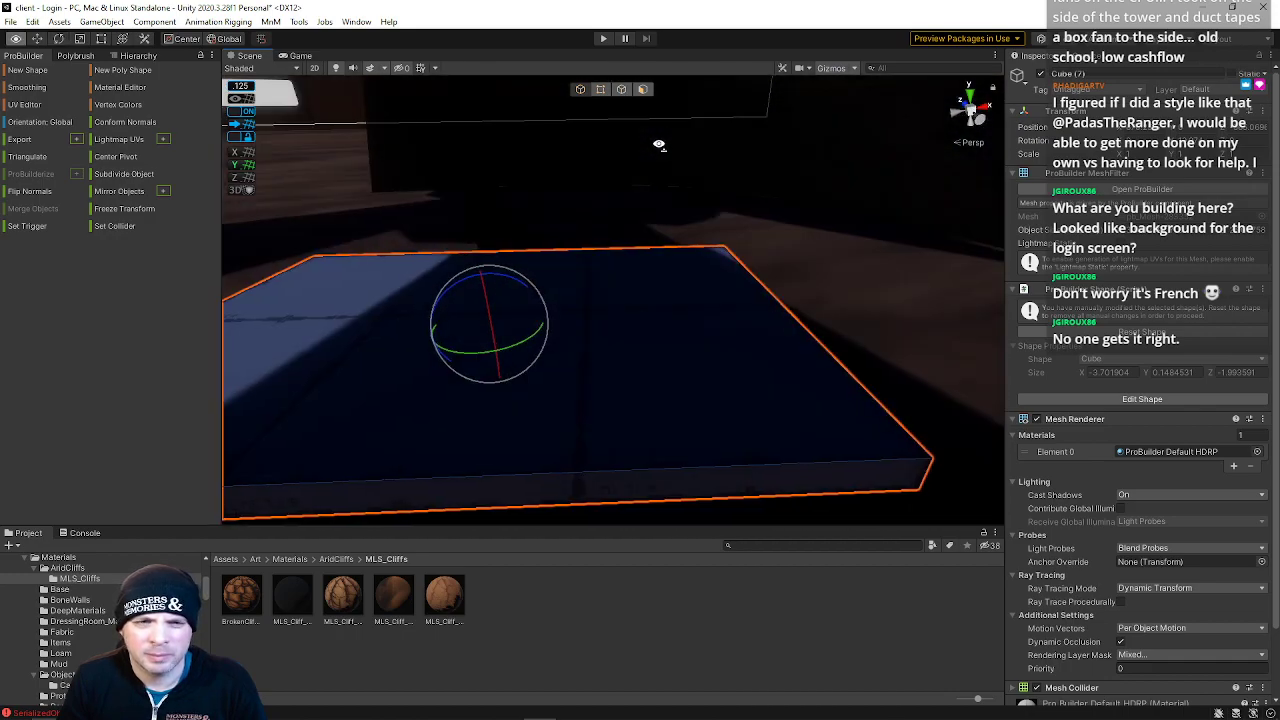
Select the slab's end face and extend it outward along its normal to lengthen the slab
click(621, 89)
click(707, 457)
right_drag(634, 401, 654, 395)
click(643, 89)
right_drag(660, 330, 678, 354)
click(684, 332)
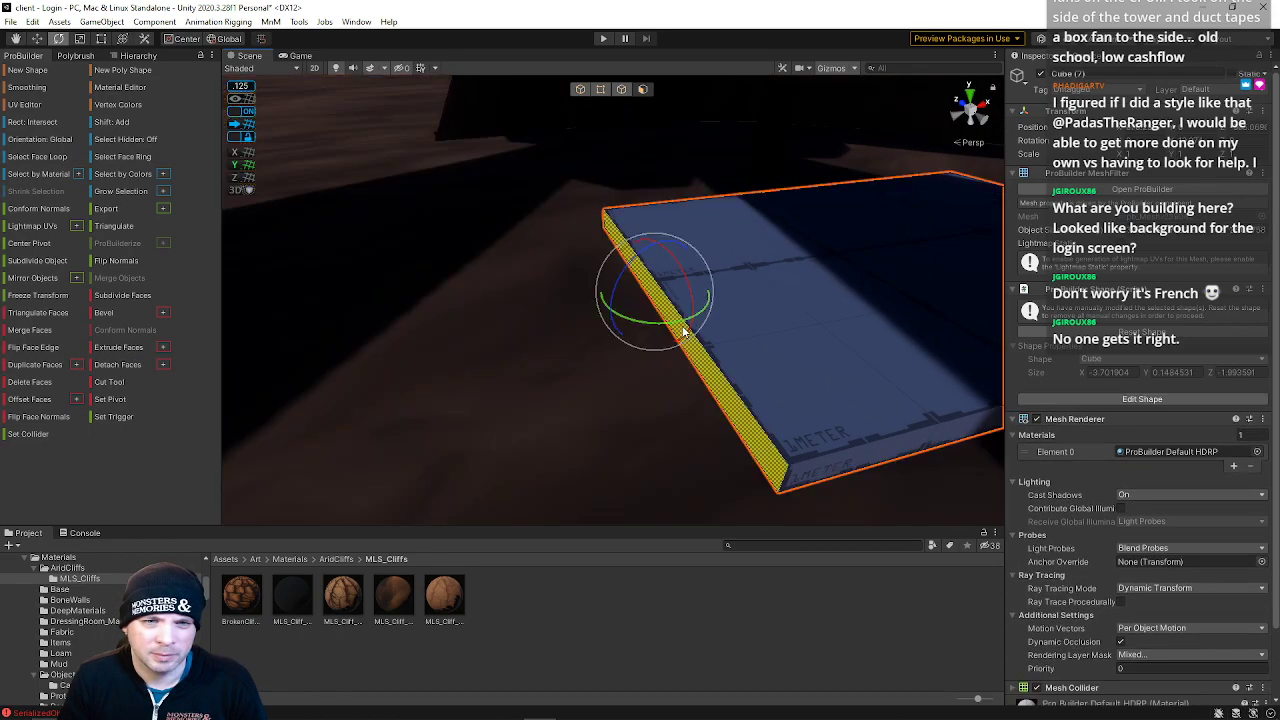
key(w)
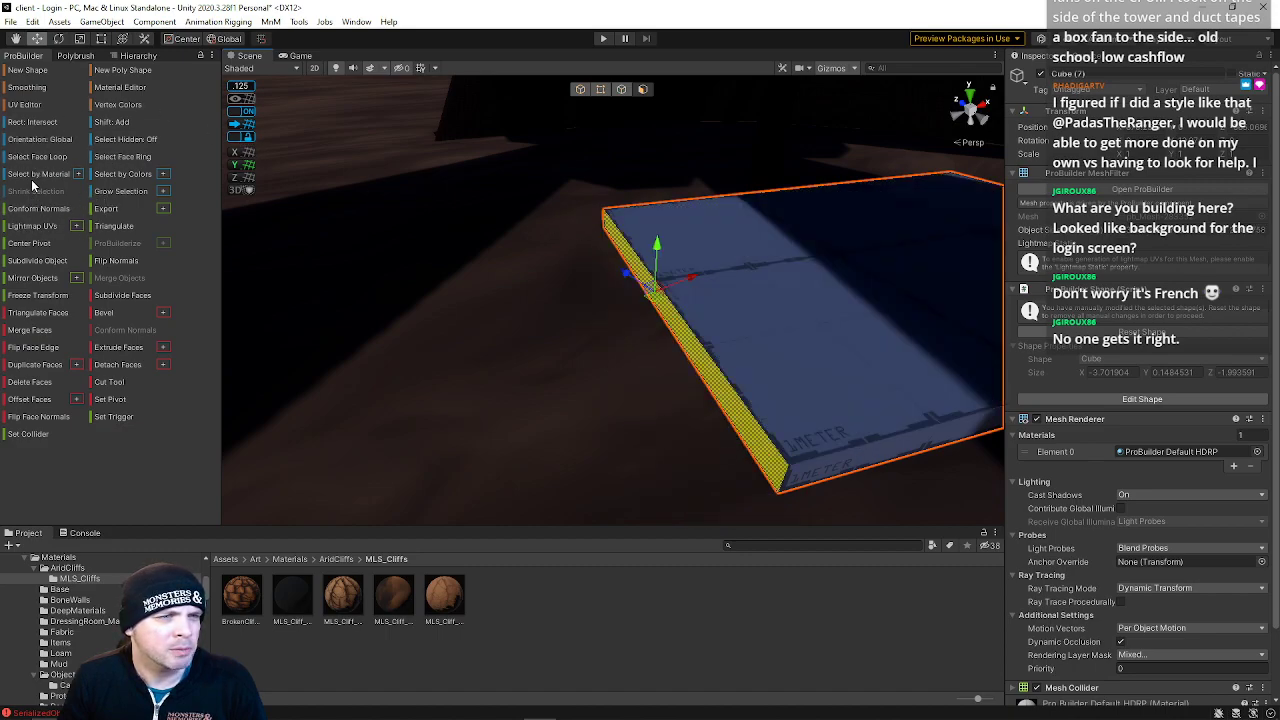
click(33, 141)
drag(612, 300, 394, 325)
mouse_move(636, 308)
right_down()
mouse_move(681, 302)
mouse_move(643, 297)
right_up()
key(s)
click(581, 90)
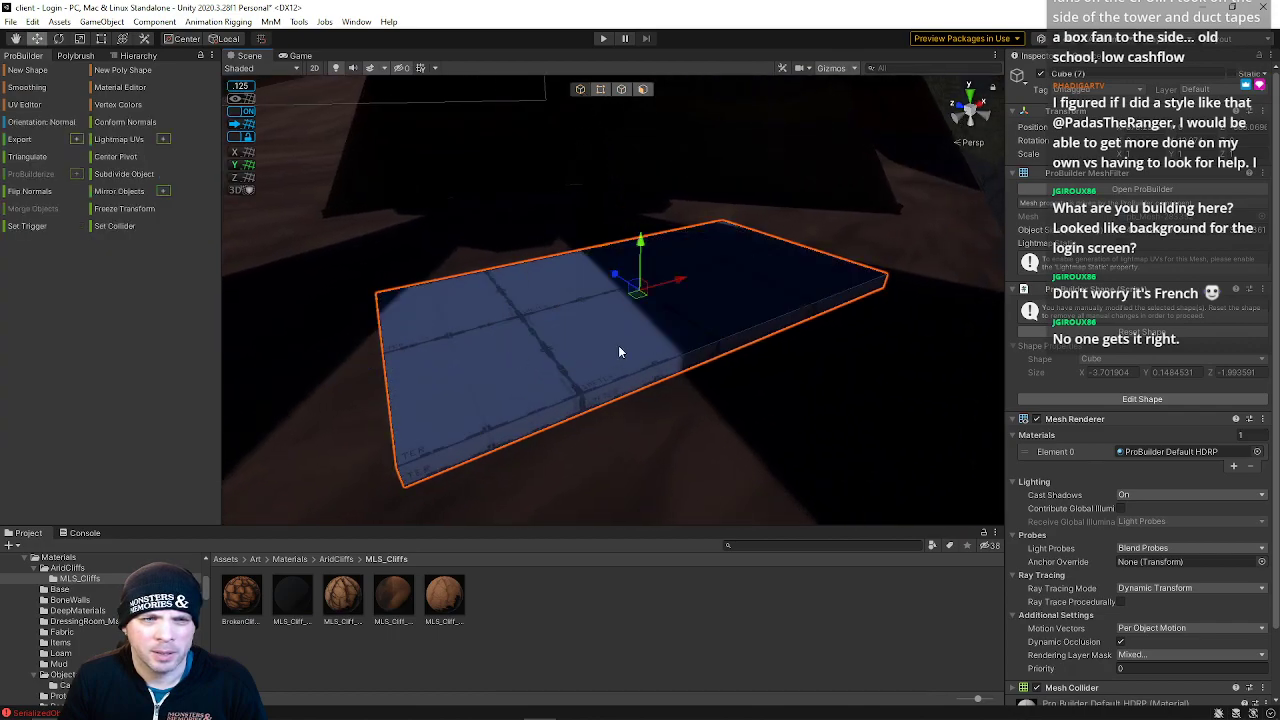
Rotate and reposition the slab to angle it across the ground
key(e)
drag(640, 314, 972, 274)
key(w)
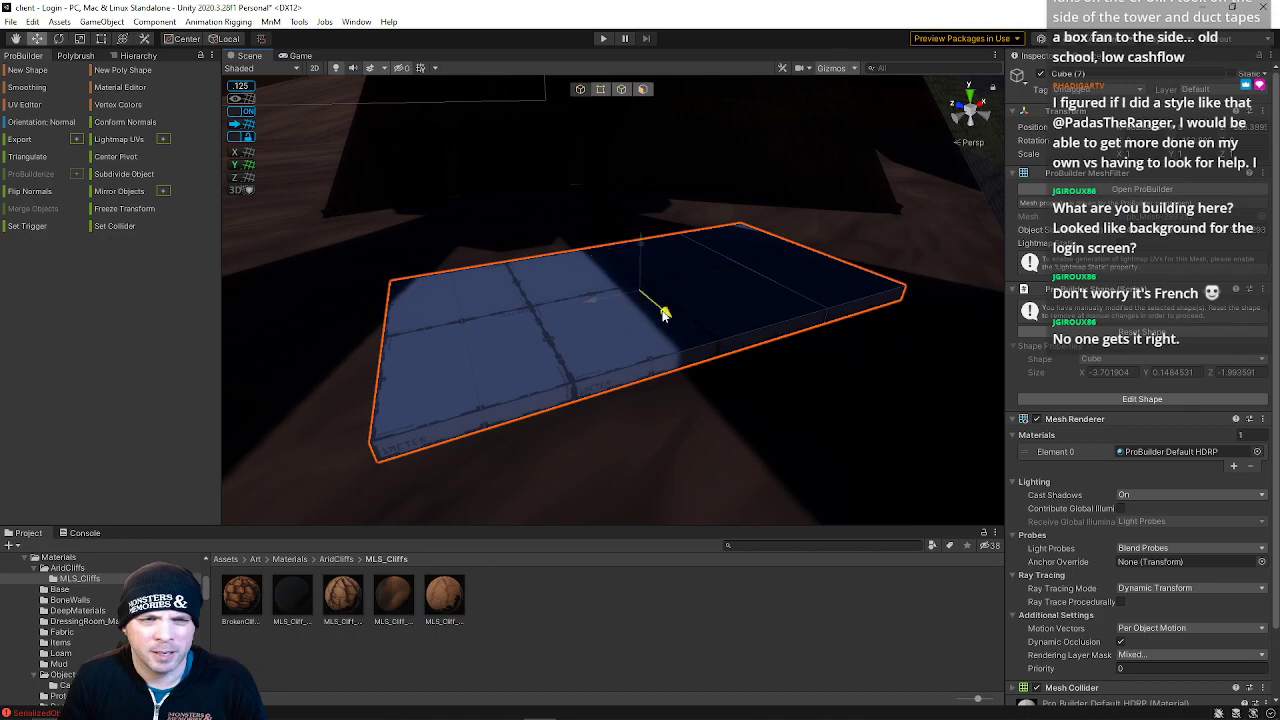
drag(664, 314, 673, 322)
drag(601, 306, 592, 309)
click(643, 89)
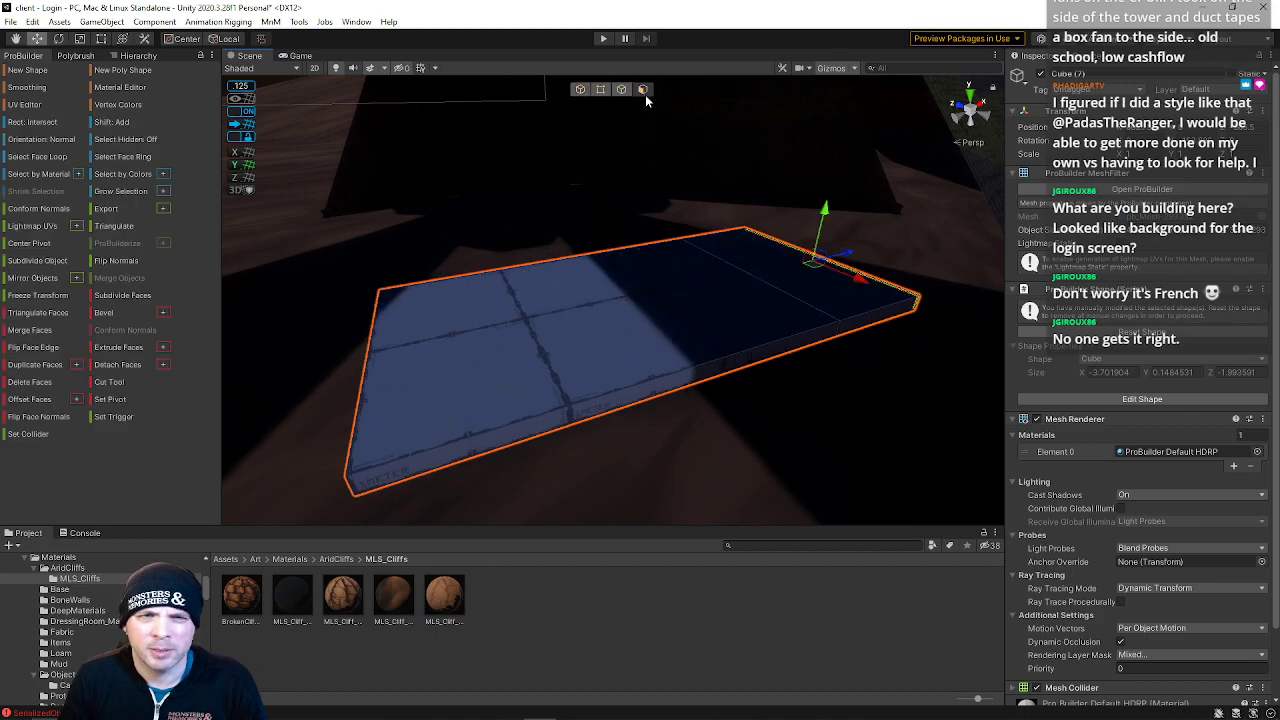
Insert an edge loop across the middle of the slab
click(779, 262)
shift+drag(791, 222, 792, 206)
right_drag(790, 246, 712, 234)
key(w)
key(s)
click(622, 88)
right_drag(626, 246, 622, 278)
click(620, 376)
click(620, 424)
key(alt+u)
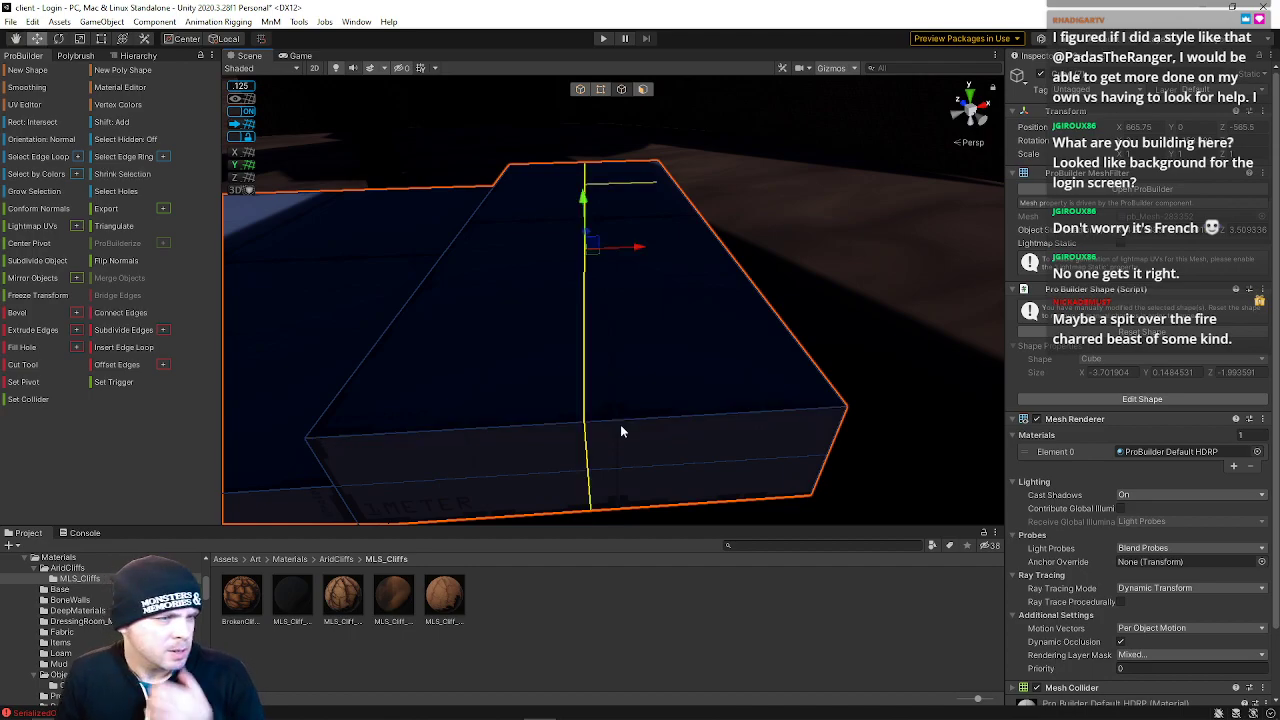
Select the new top edge and raise it to form a peaked ridge along the slab
right_drag(623, 428, 525, 320)
click(525, 320)
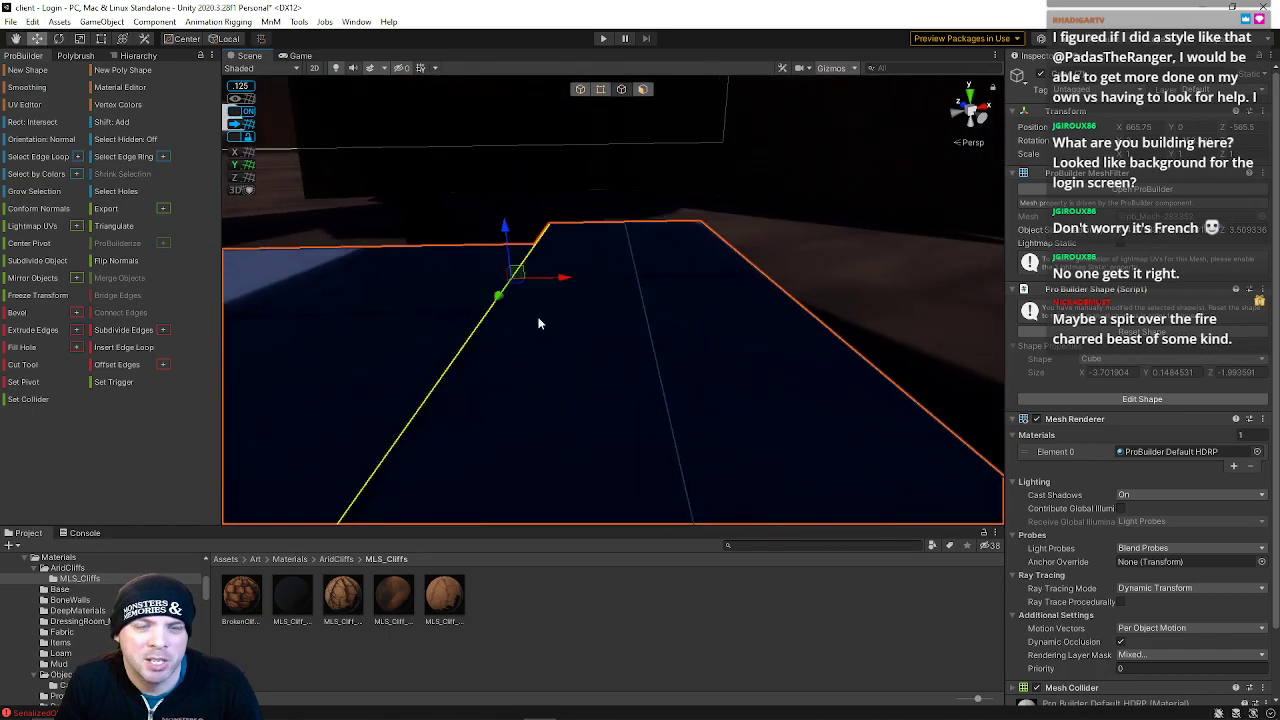
shift+click(772, 298)
key(r)
drag(690, 276, 677, 280)
right_drag(677, 280, 685, 251)
key(w)
drag(676, 243, 677, 217)
right_drag(721, 320, 708, 349)
key(minus)
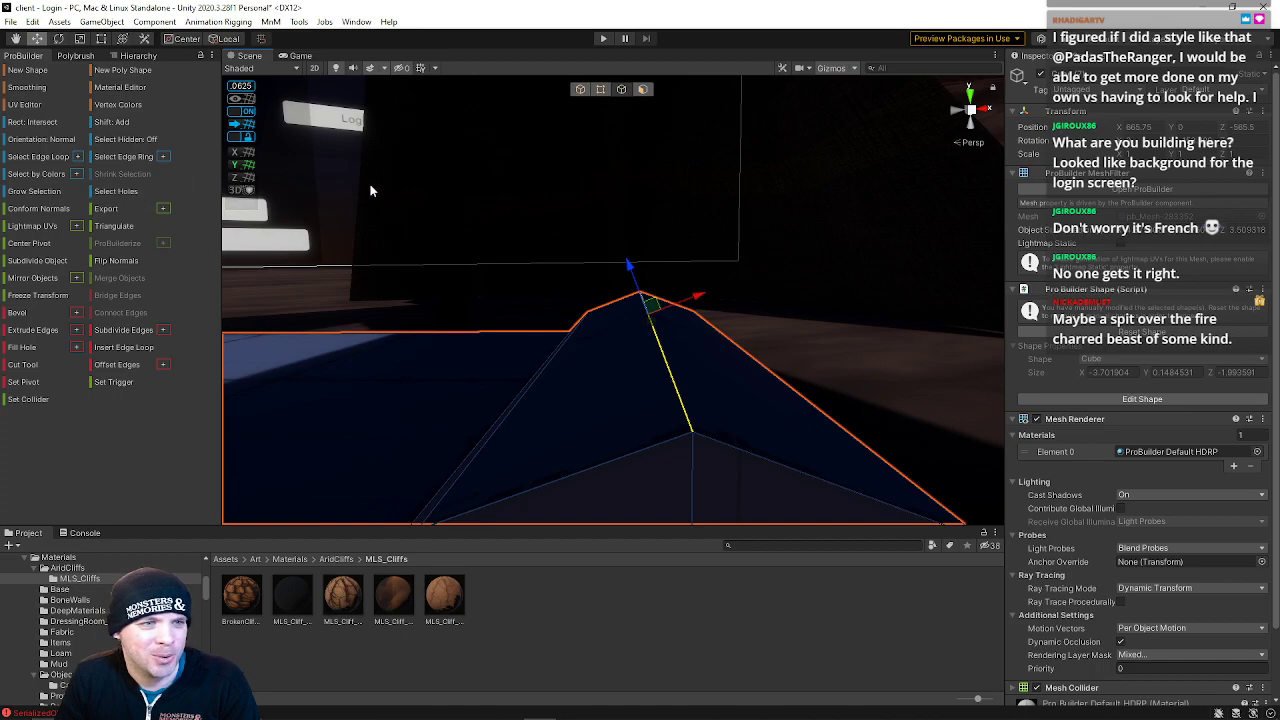
Select the vertices at the slab's far end and move them with local handle orientation to reshape the tip
right_drag(628, 268, 851, 312)
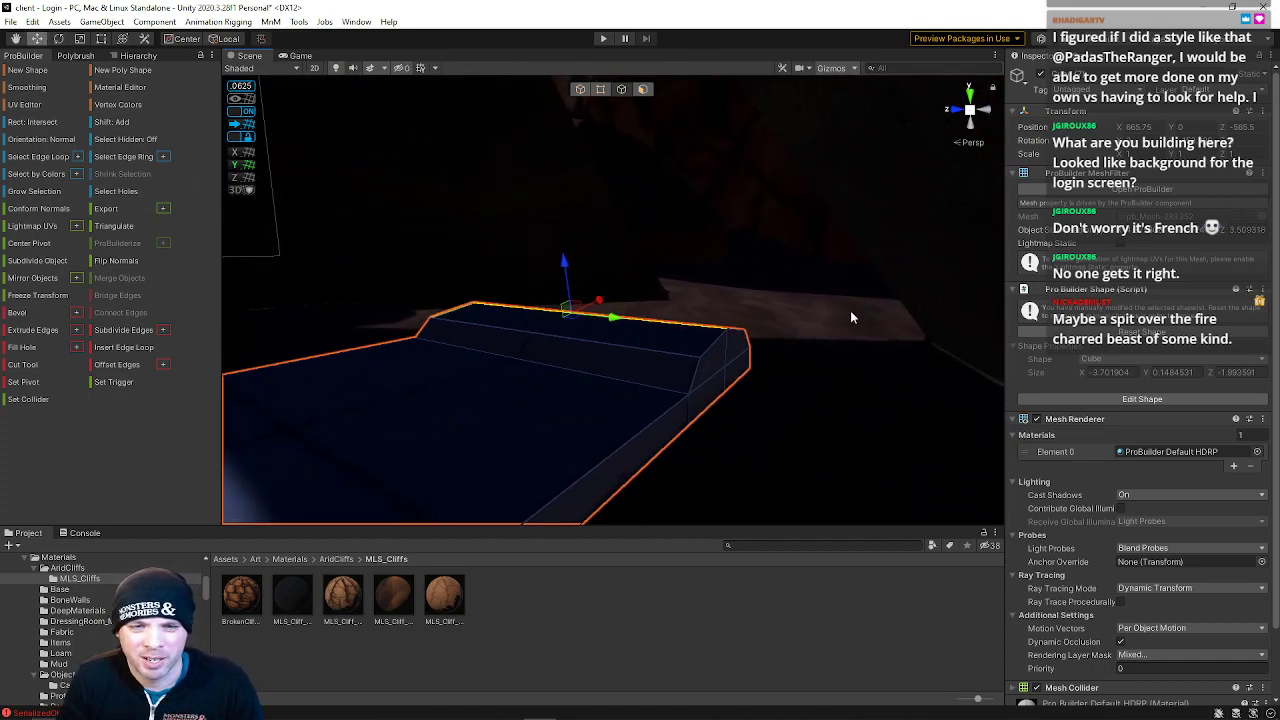
click(601, 89)
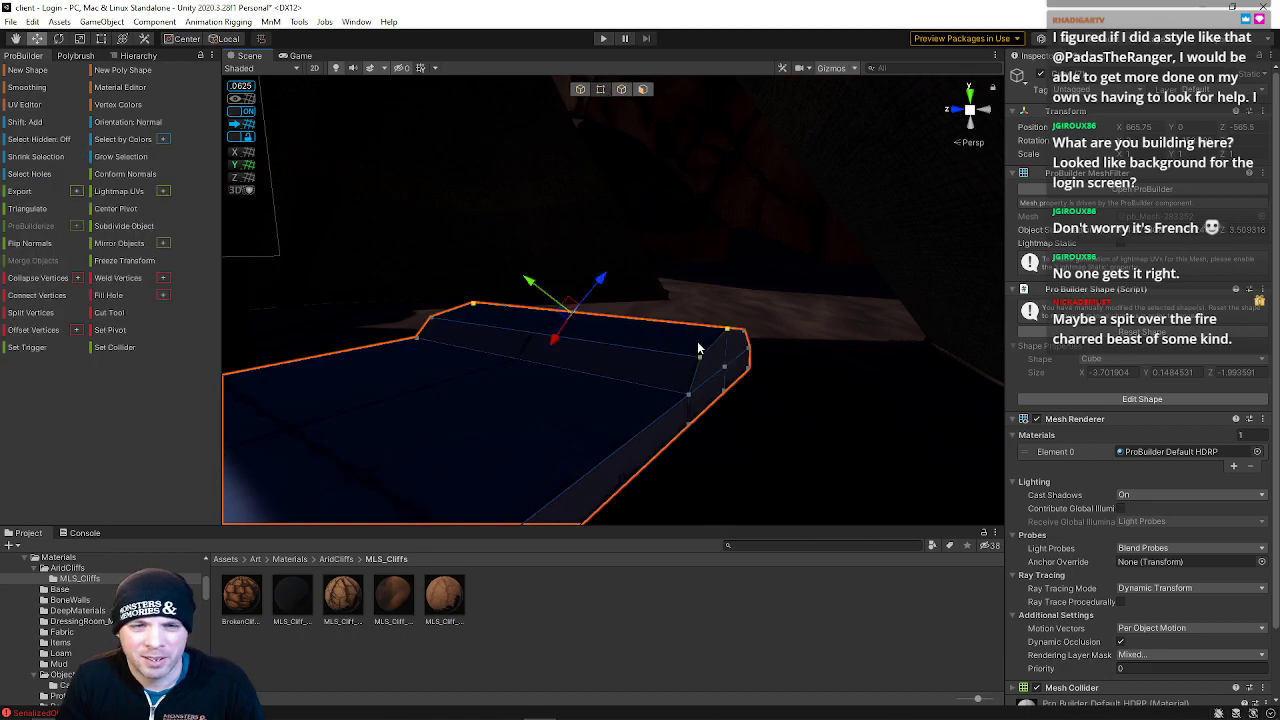
drag(663, 322, 750, 362)
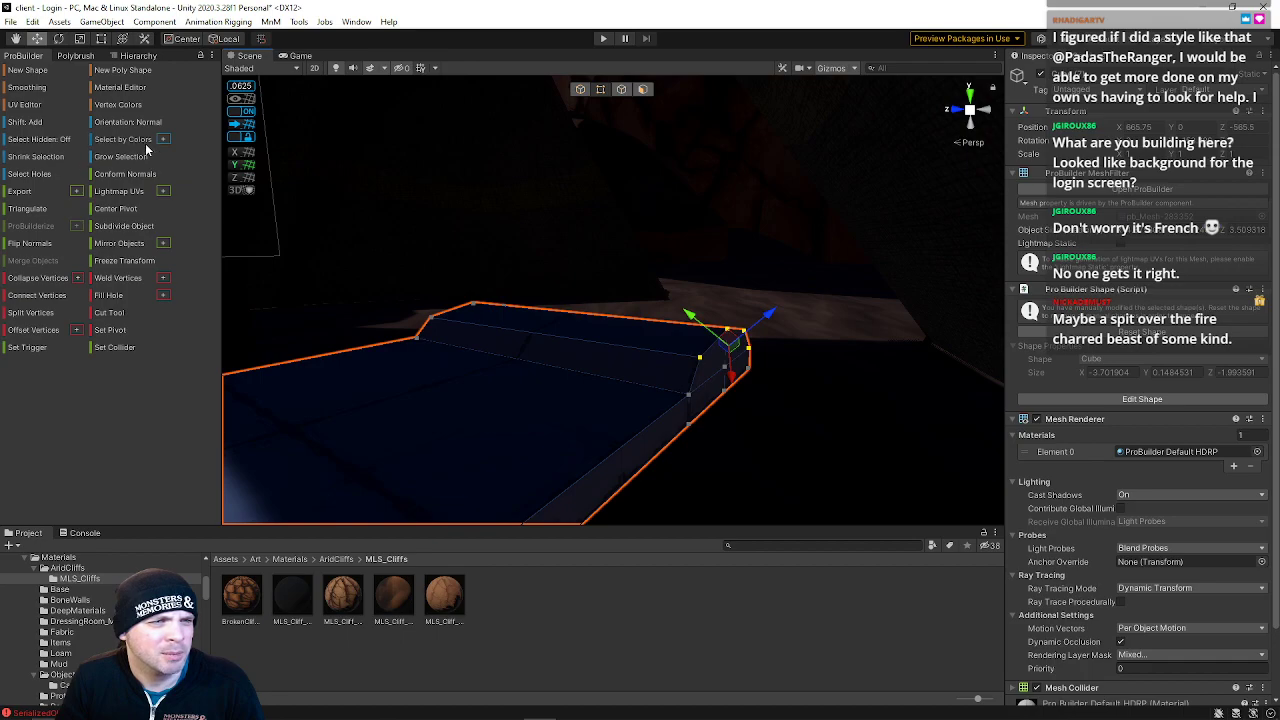
click(126, 122)
right_drag(430, 235, 495, 256)
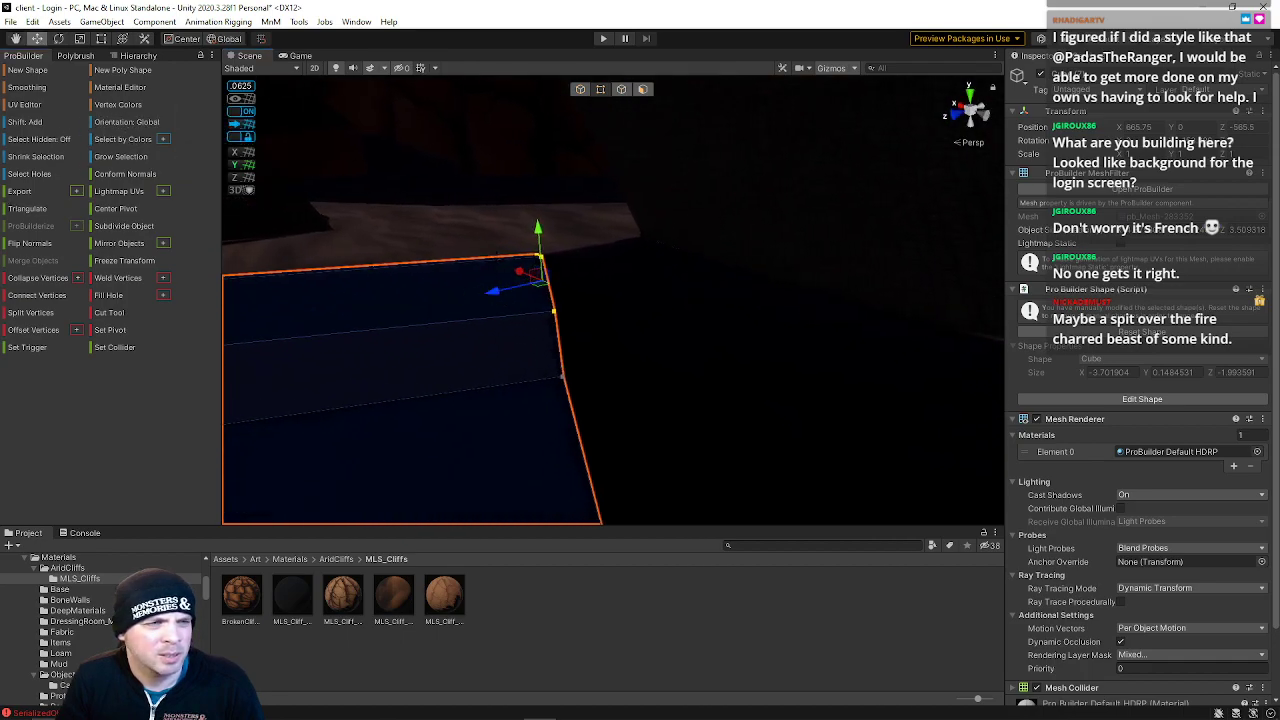
click(129, 121)
mouse_move(384, 238)
right_down()
mouse_move(357, 220)
mouse_move(362, 233)
right_up()
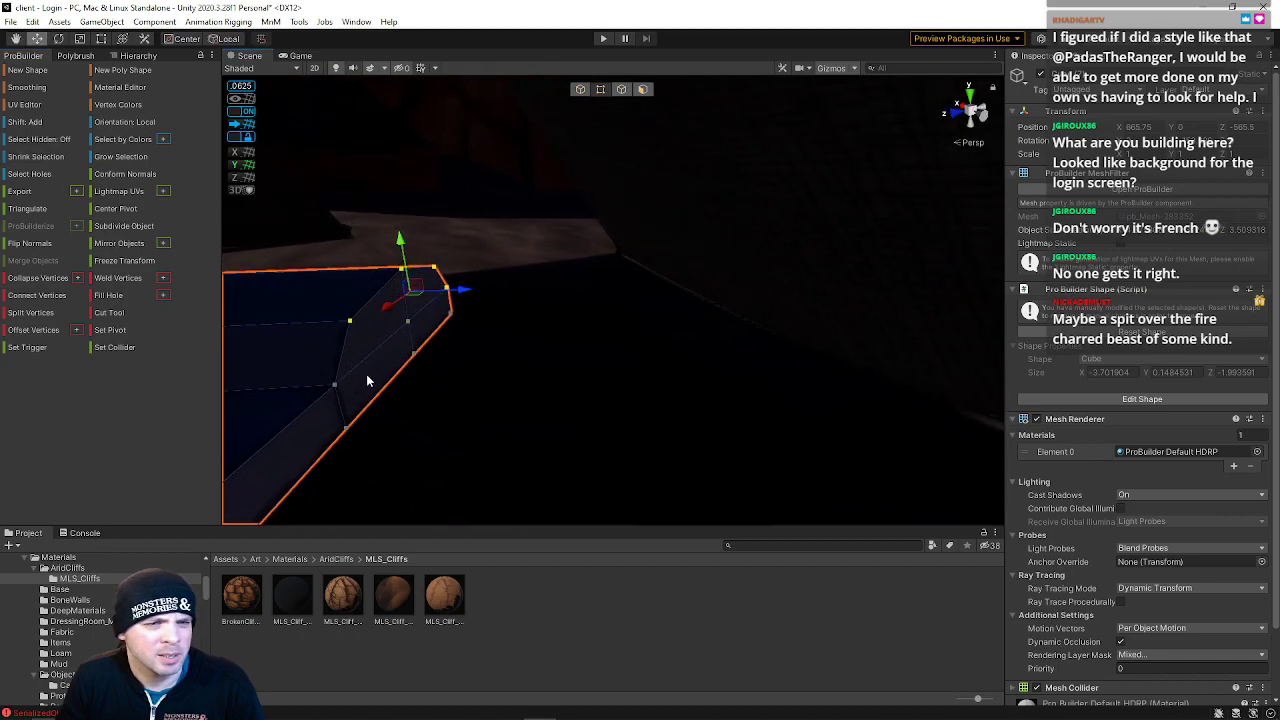
drag(466, 291, 430, 305)
right_drag(430, 305, 475, 253)
drag(471, 245, 566, 340)
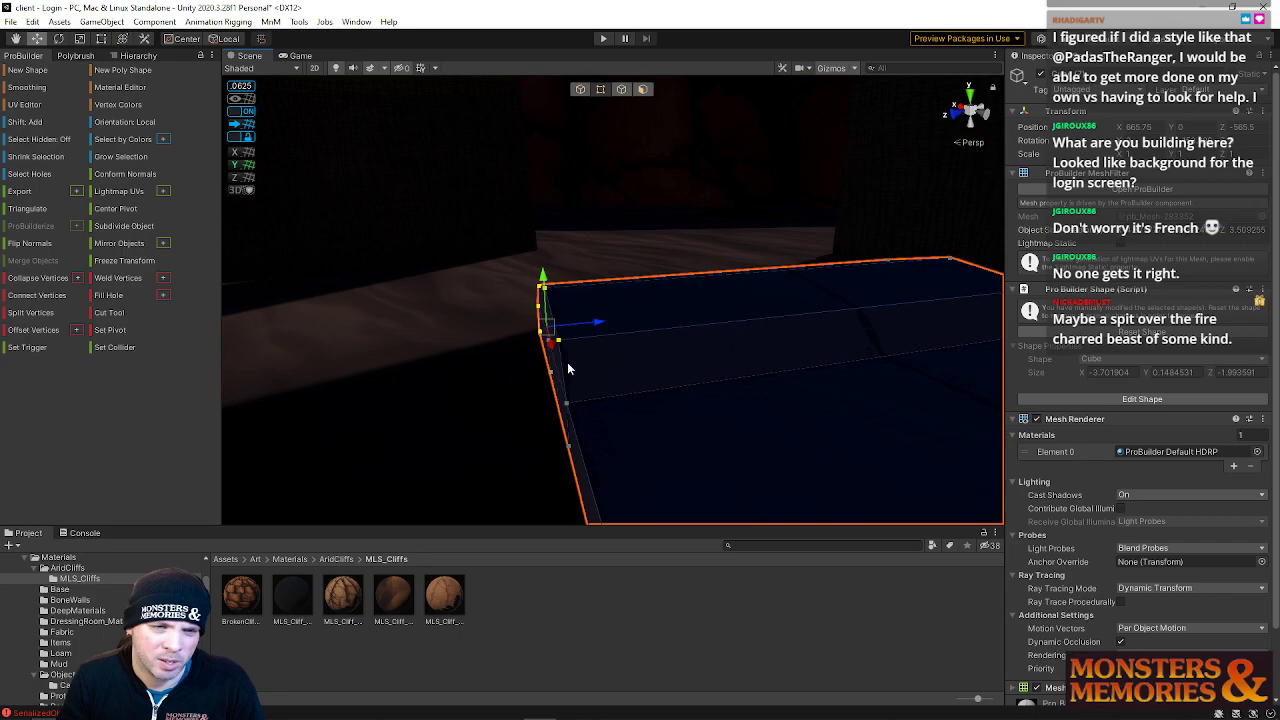
drag(590, 335, 685, 311)
right_drag(685, 311, 703, 310)
key(a)
drag(525, 270, 639, 326)
key(s)
right_drag(639, 326, 587, 352)
Switch to edge selection, pick the ridge and side edges, and nudge the side edge slightly outward
click(621, 90)
click(616, 284)
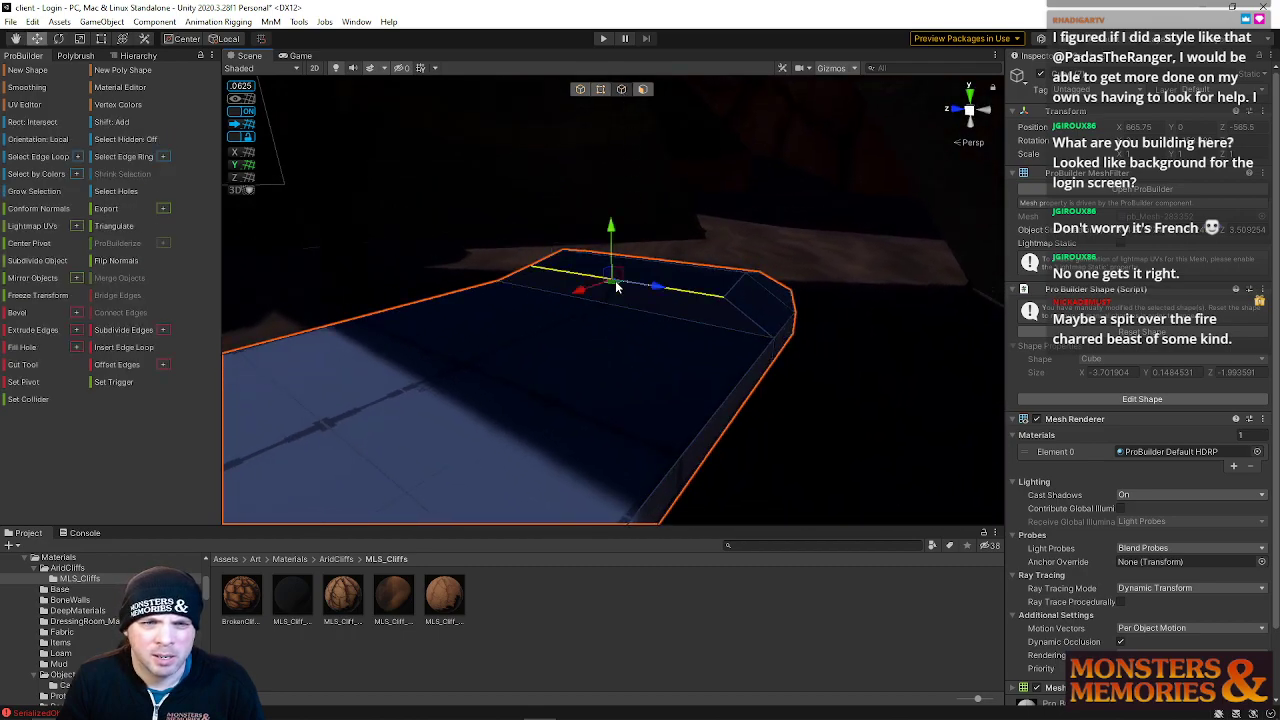
key(f)
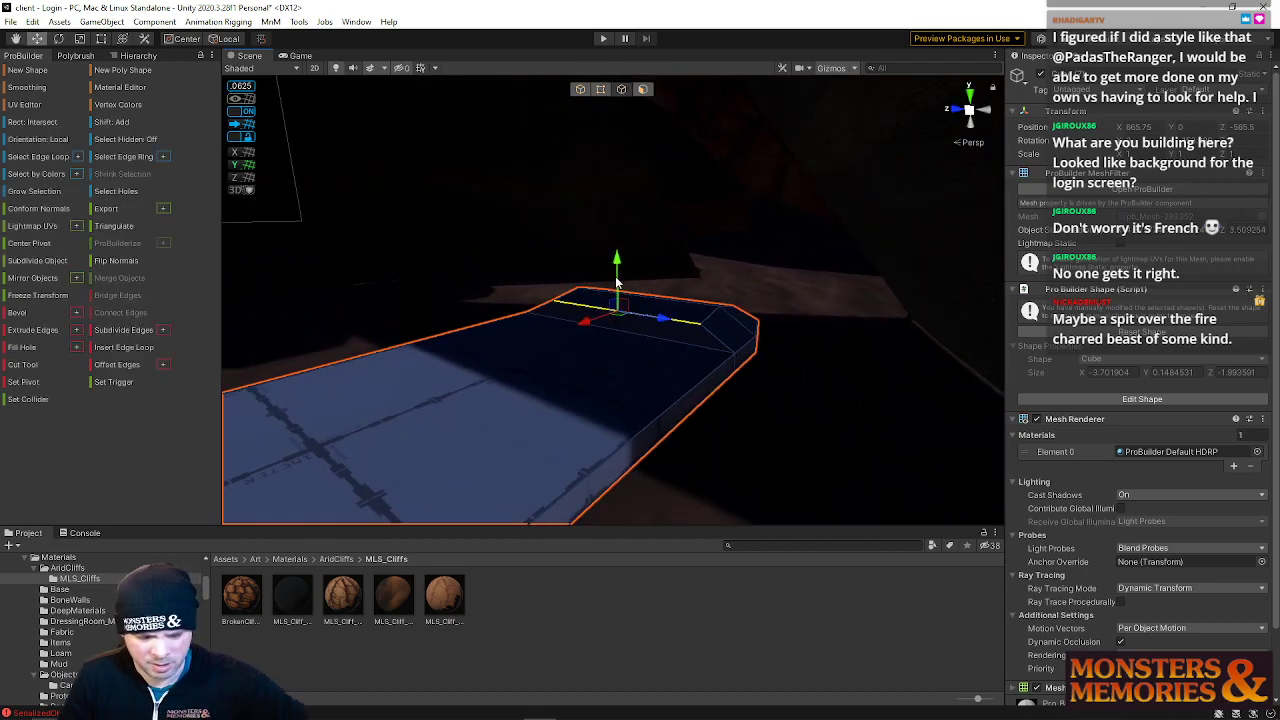
key(alt+u)
right_drag(690, 292, 642, 380)
key(w)
click(679, 344)
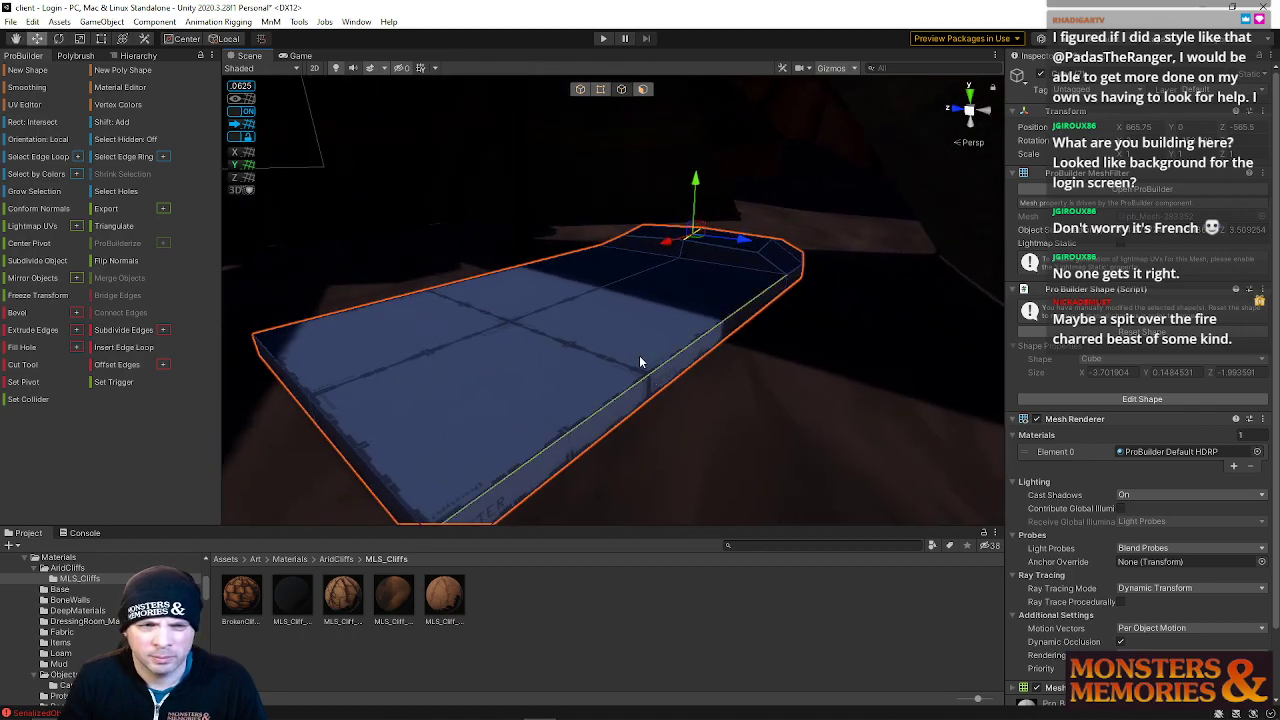
key(alt+u)
click(704, 355)
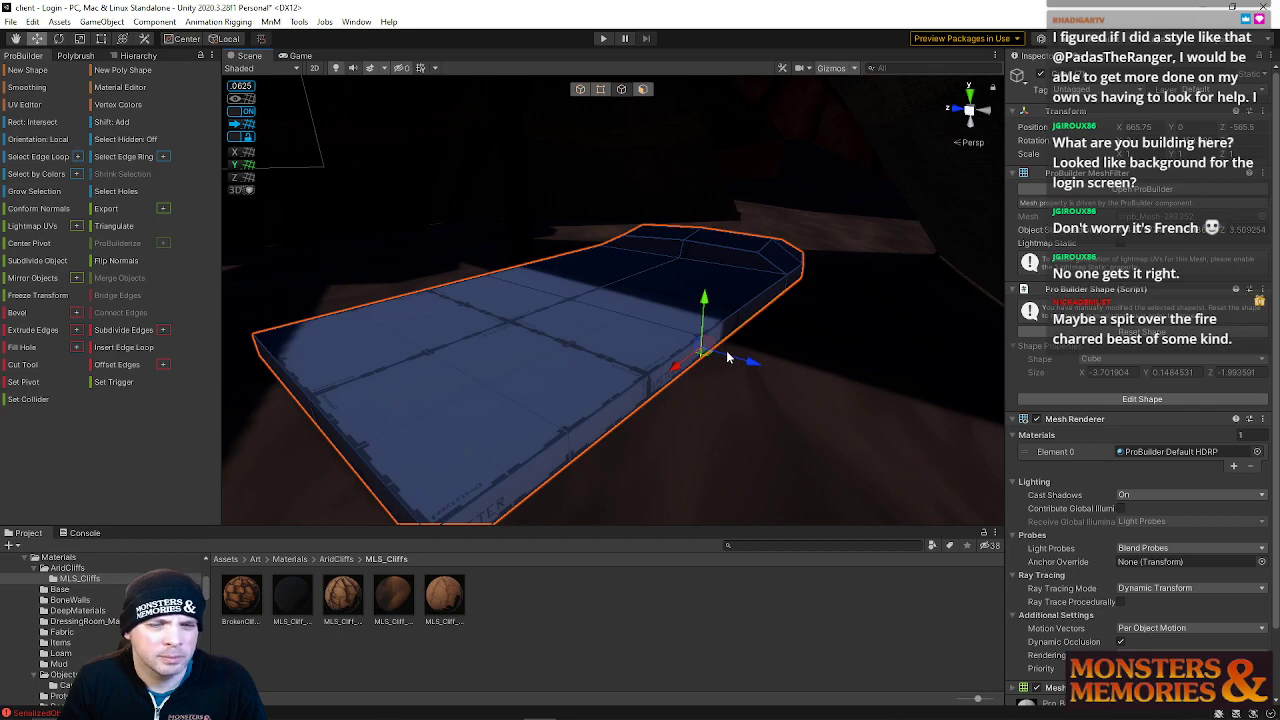
drag(750, 362, 740, 363)
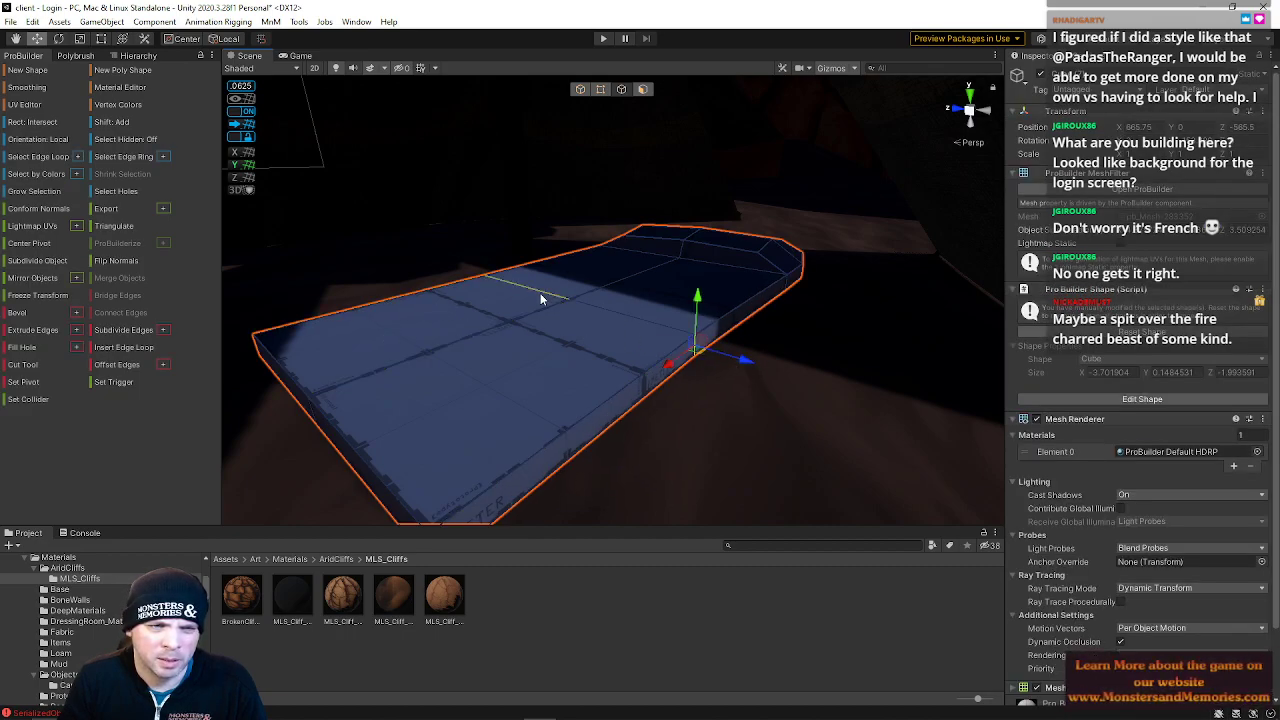
Select individual corner vertices around the slab's outline and move them to roughen its silhouette
click(597, 92)
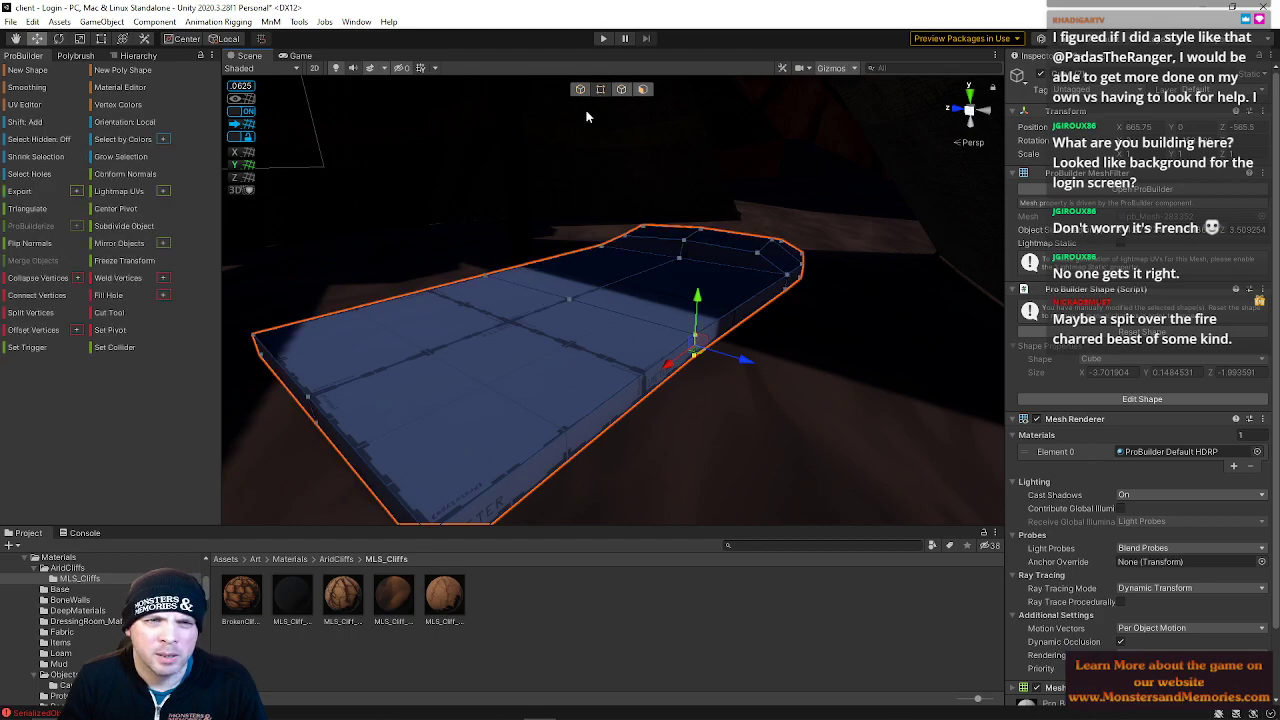
click(483, 276)
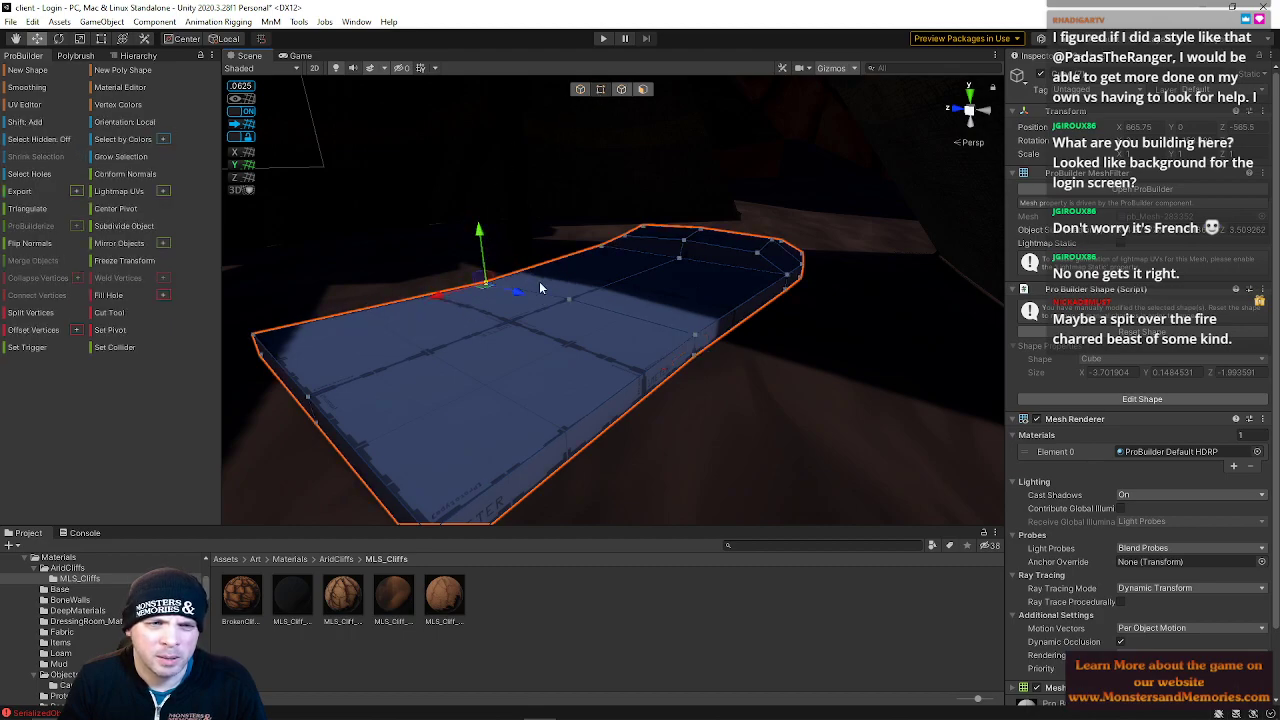
click(258, 342)
drag(226, 346, 239, 345)
key(s)
right_drag(300, 350, 262, 338)
key(w)
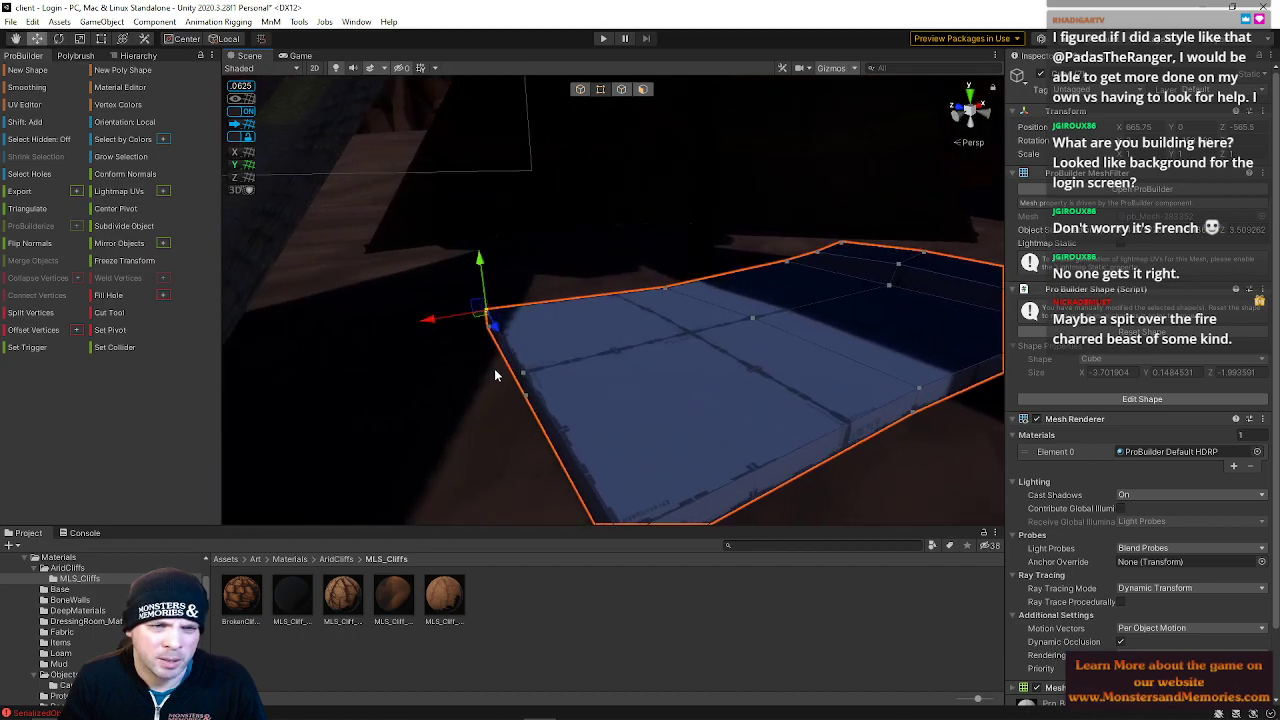
click(521, 388)
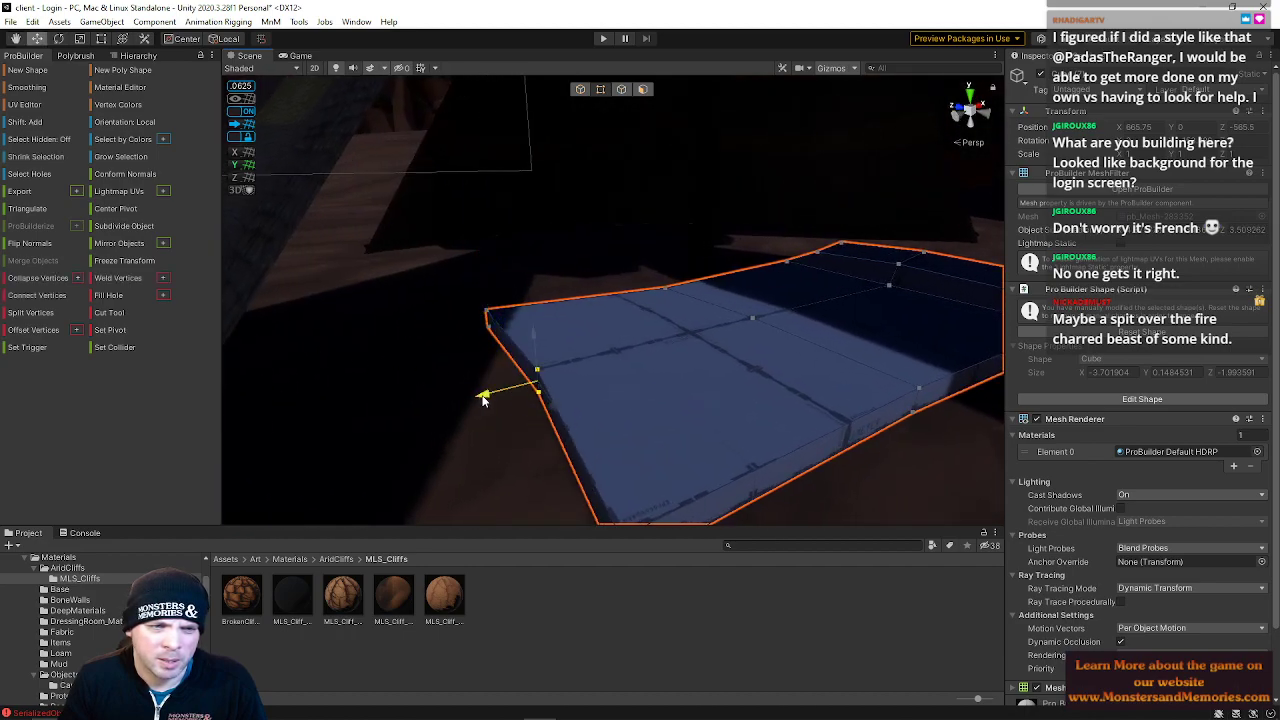
drag(468, 400, 455, 404)
key(s)
right_drag(588, 360, 643, 338)
click(615, 315)
shift+click(718, 284)
drag(676, 248, 674, 241)
click(616, 310)
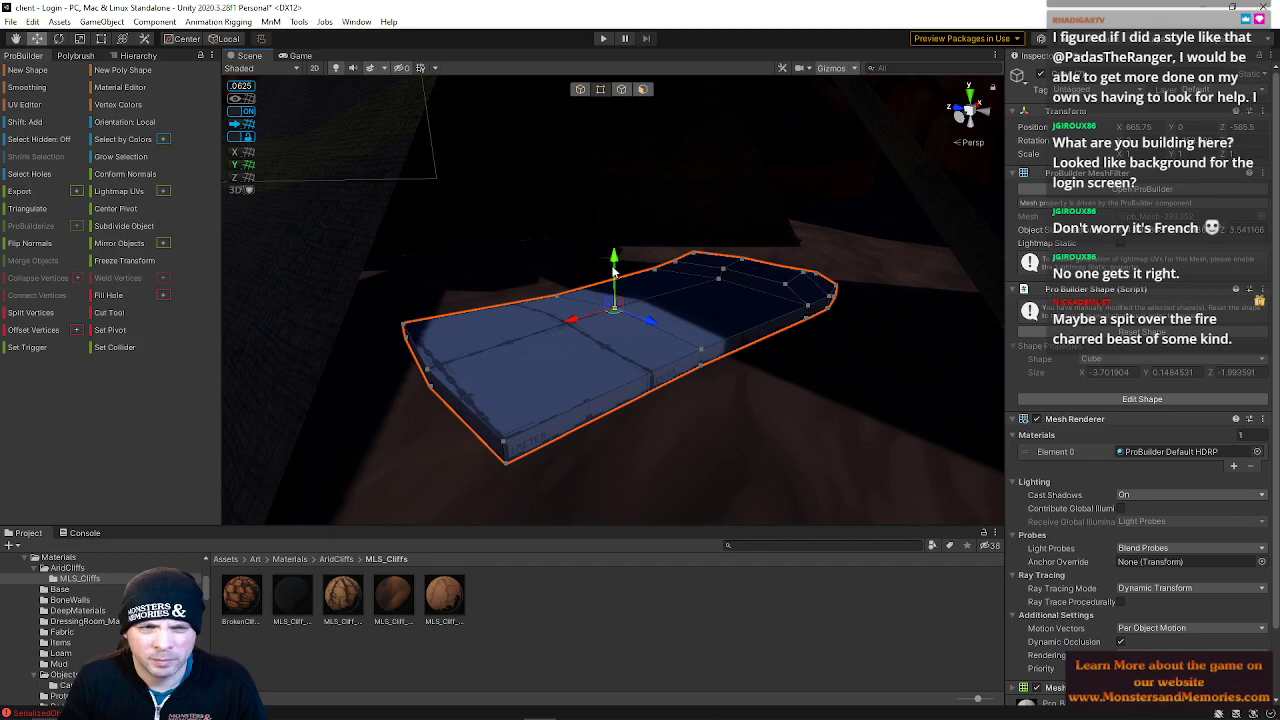
alt+drag(614, 272, 672, 236)
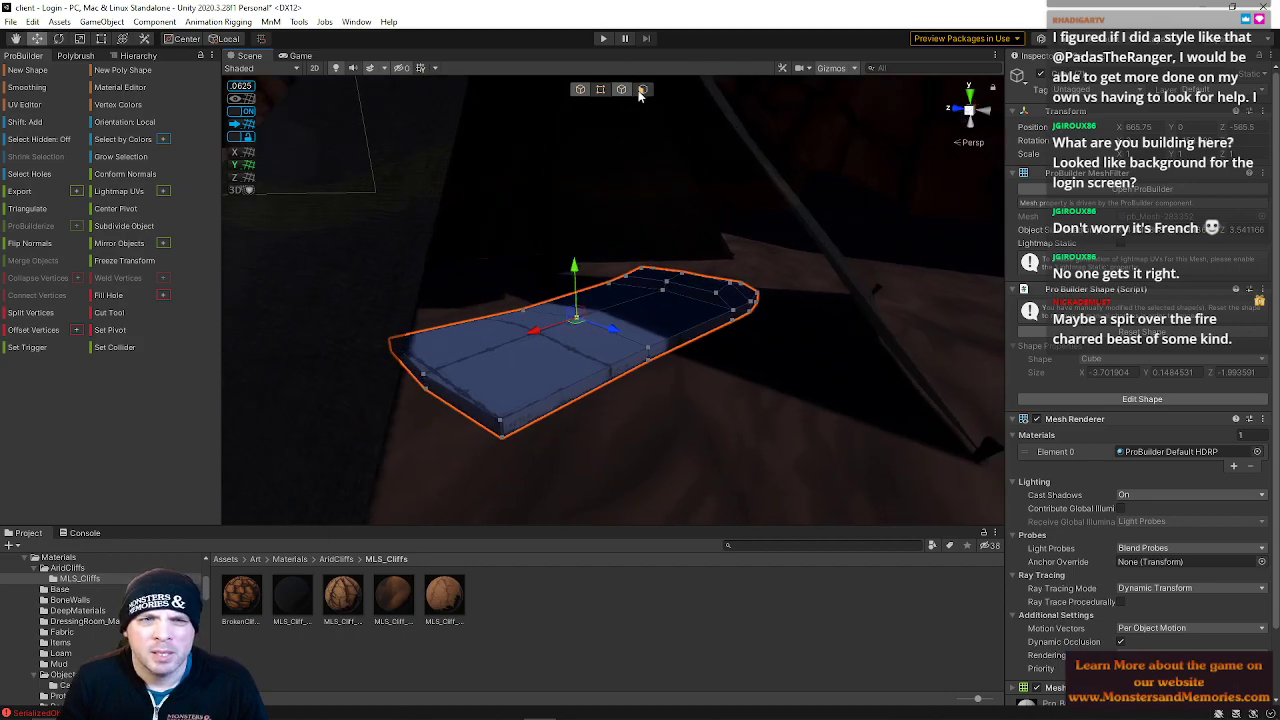
Switch to face selection and select the slab's top face
click(643, 89)
click(500, 390)
alt+drag(503, 354, 500, 323)
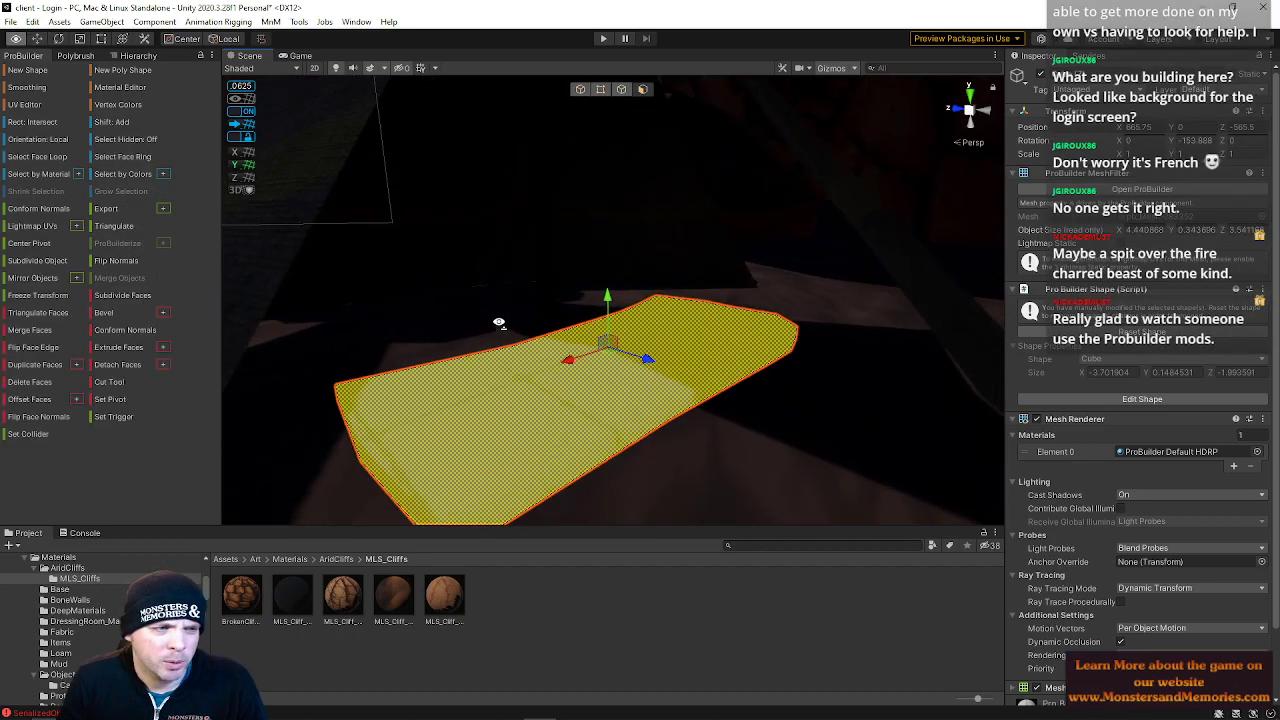
scroll(500, 323, up, 4)
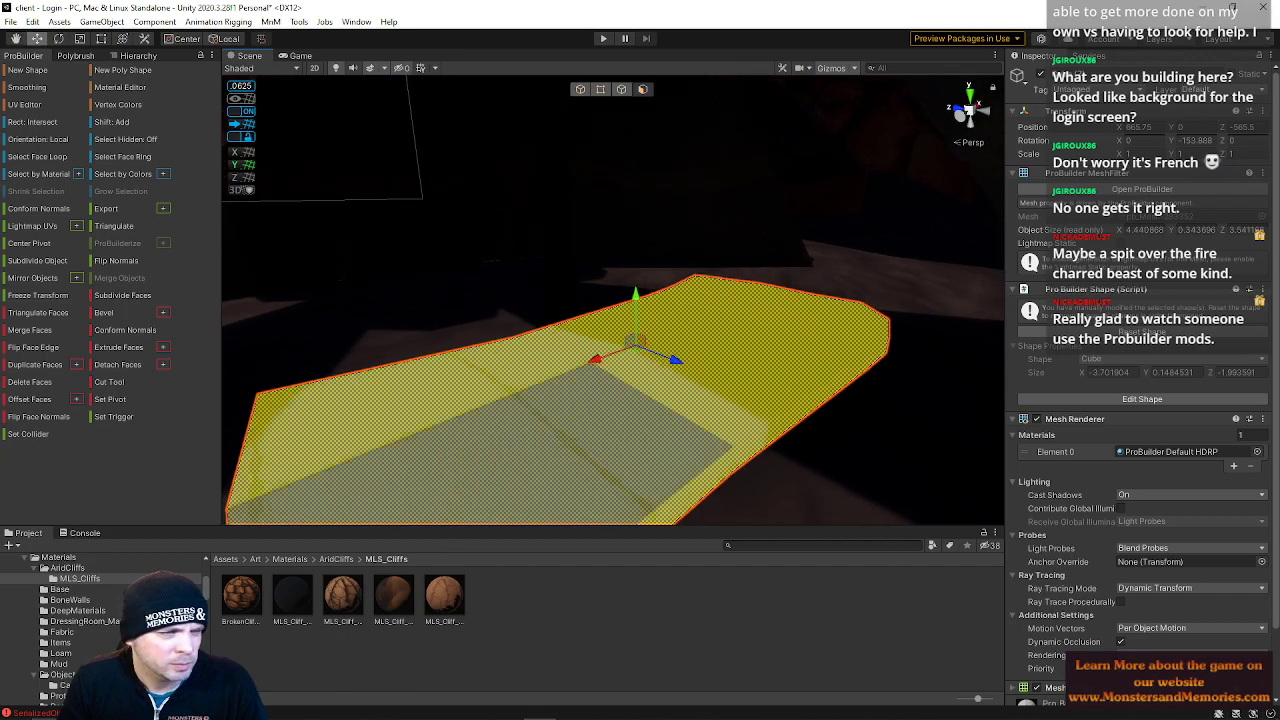
alt+drag(370, 425, 607, 386)
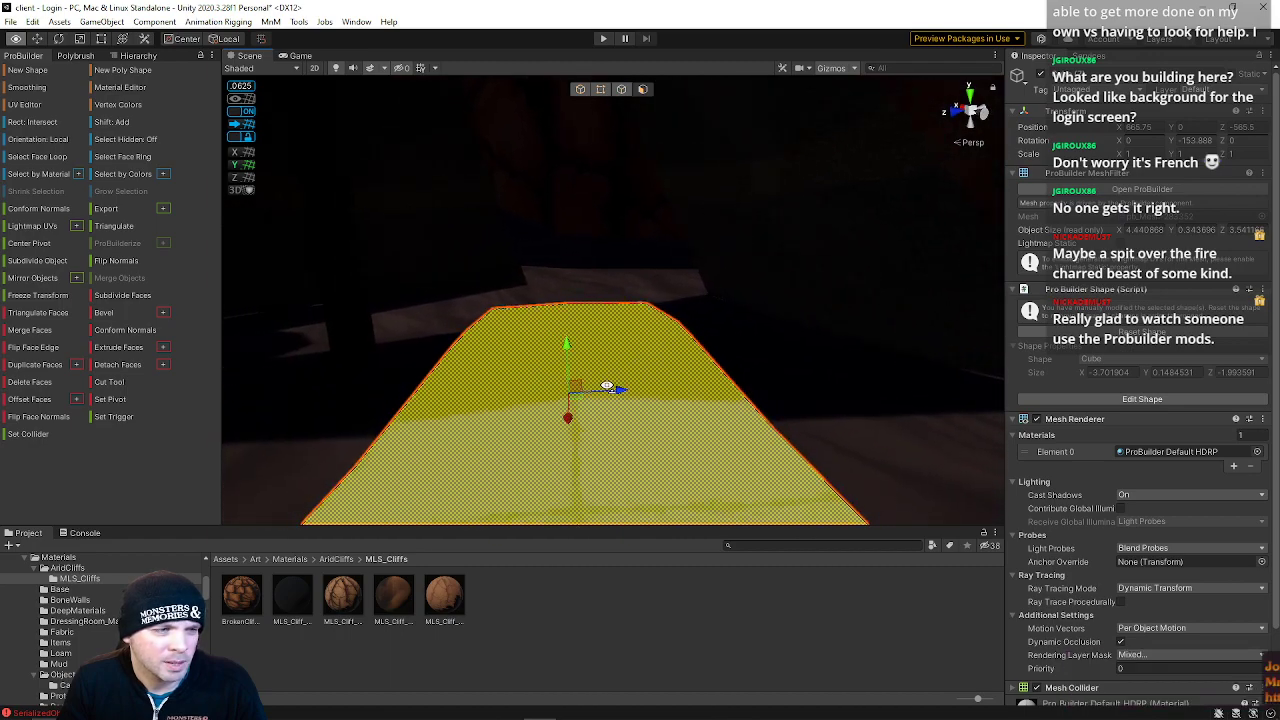
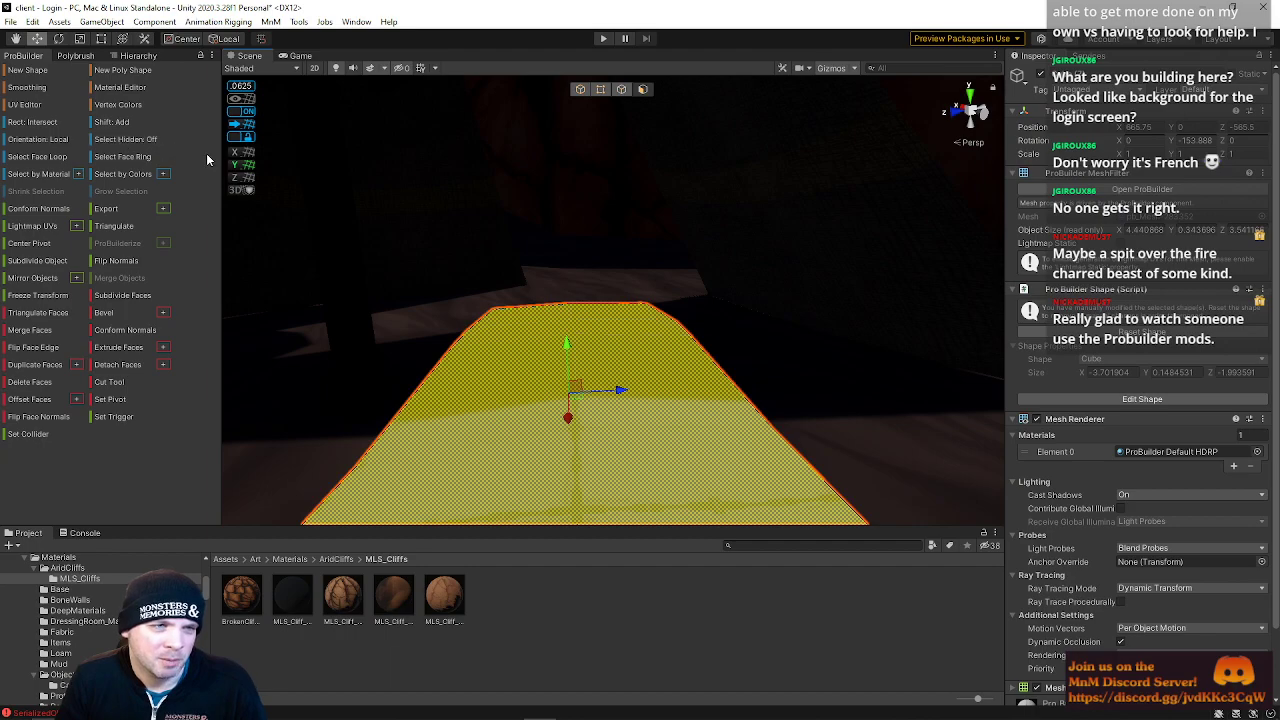
Switch to vertex selection and move the slab's far-end and corner vertices to further refine its outline
click(601, 90)
drag(613, 273, 714, 354)
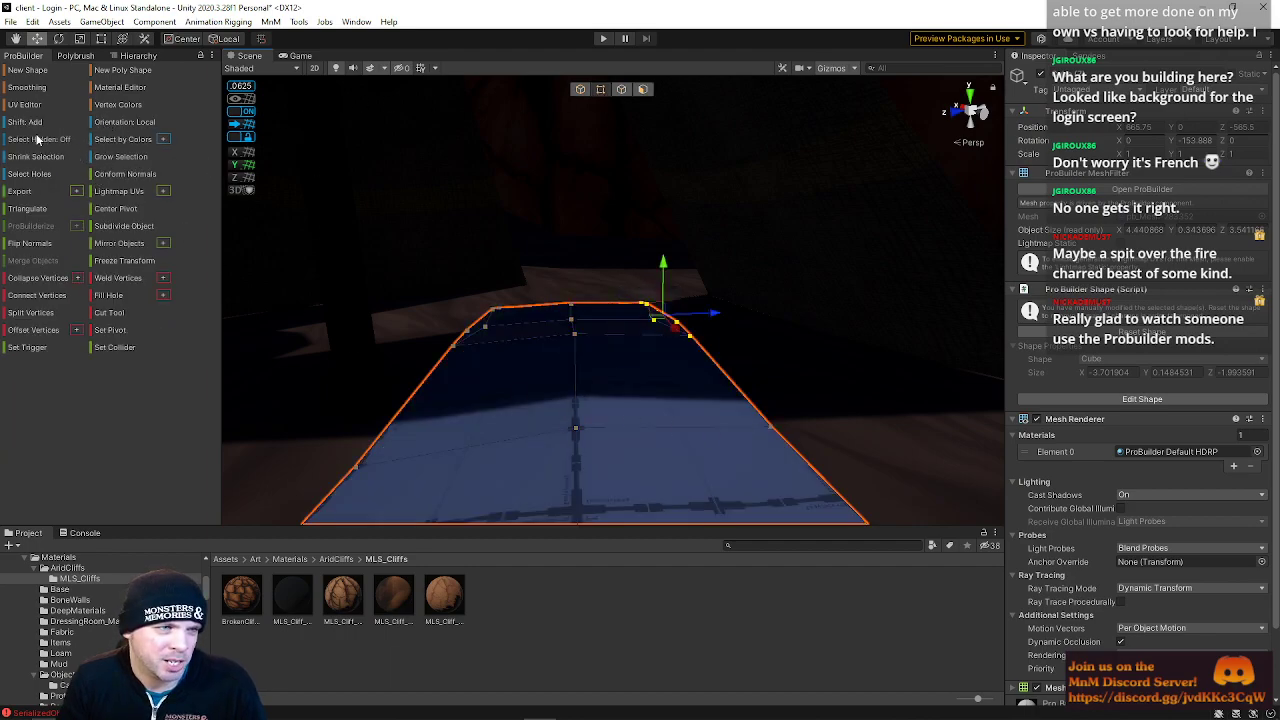
right_drag(622, 346, 441, 370)
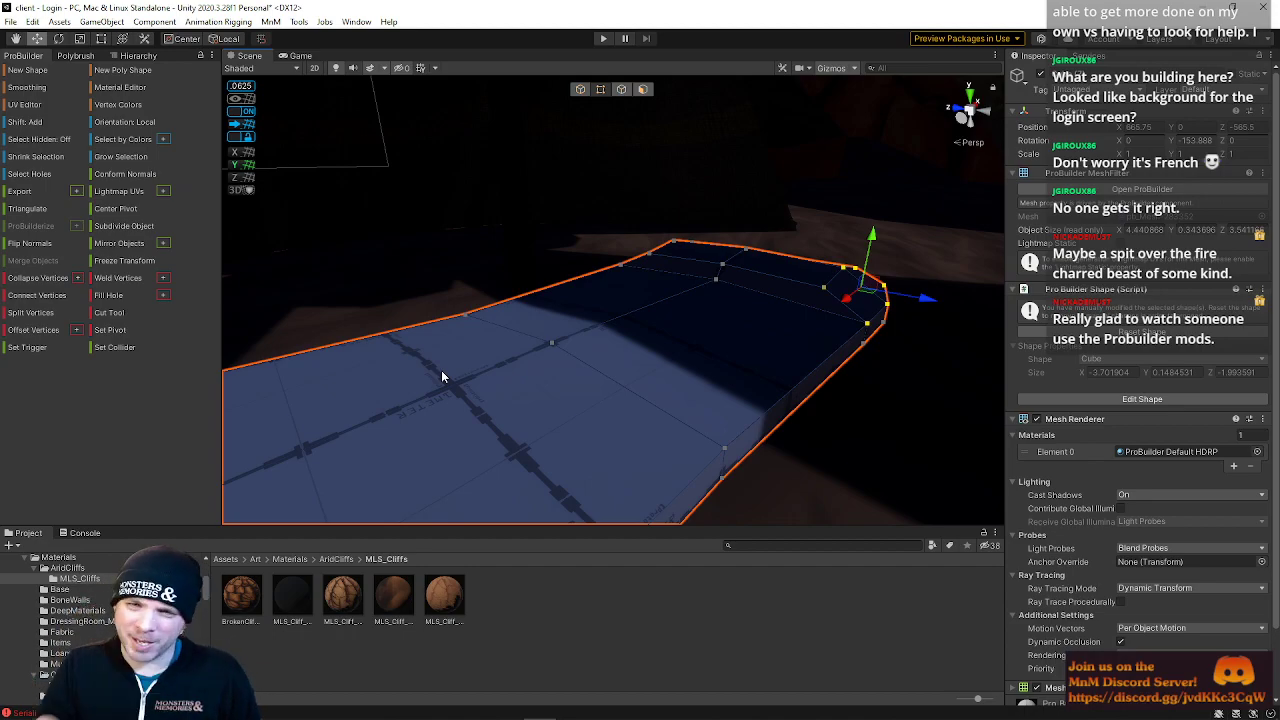
right_drag(659, 364, 583, 388)
click(508, 326)
drag(466, 326, 478, 327)
click(502, 337)
click(556, 384)
click(497, 274)
shift+click(558, 387)
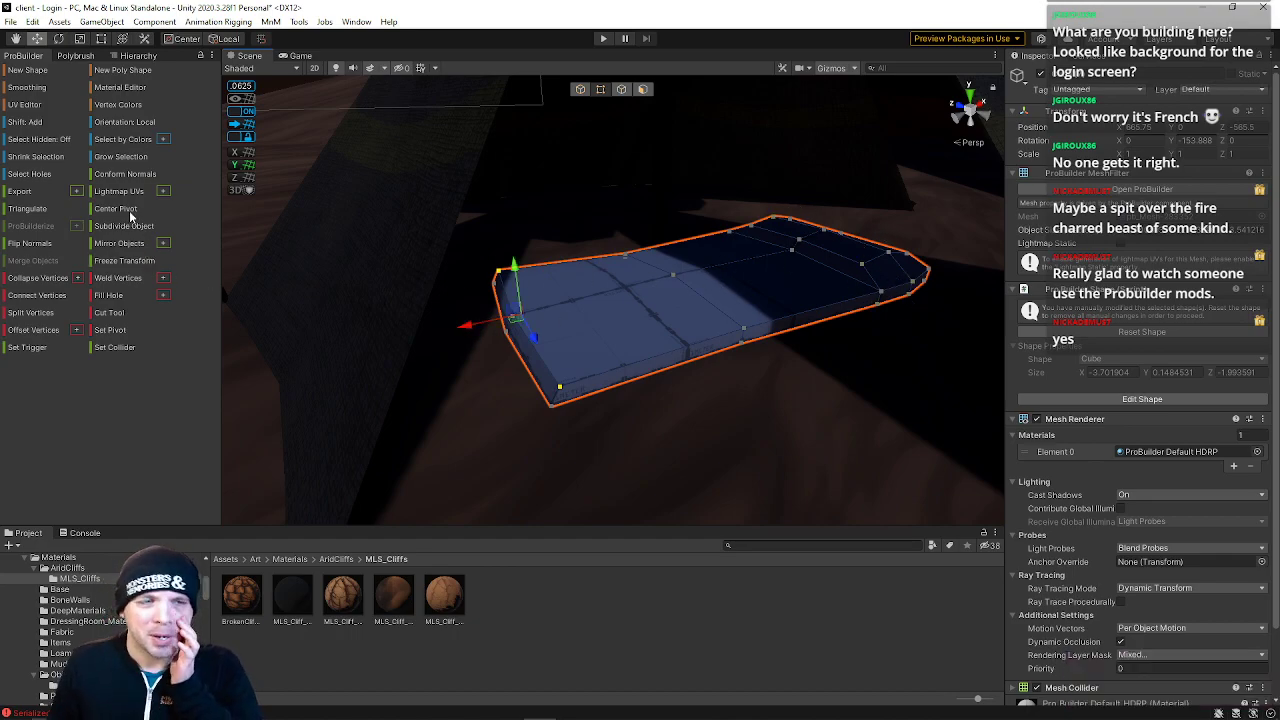
alt+drag(643, 300, 615, 270)
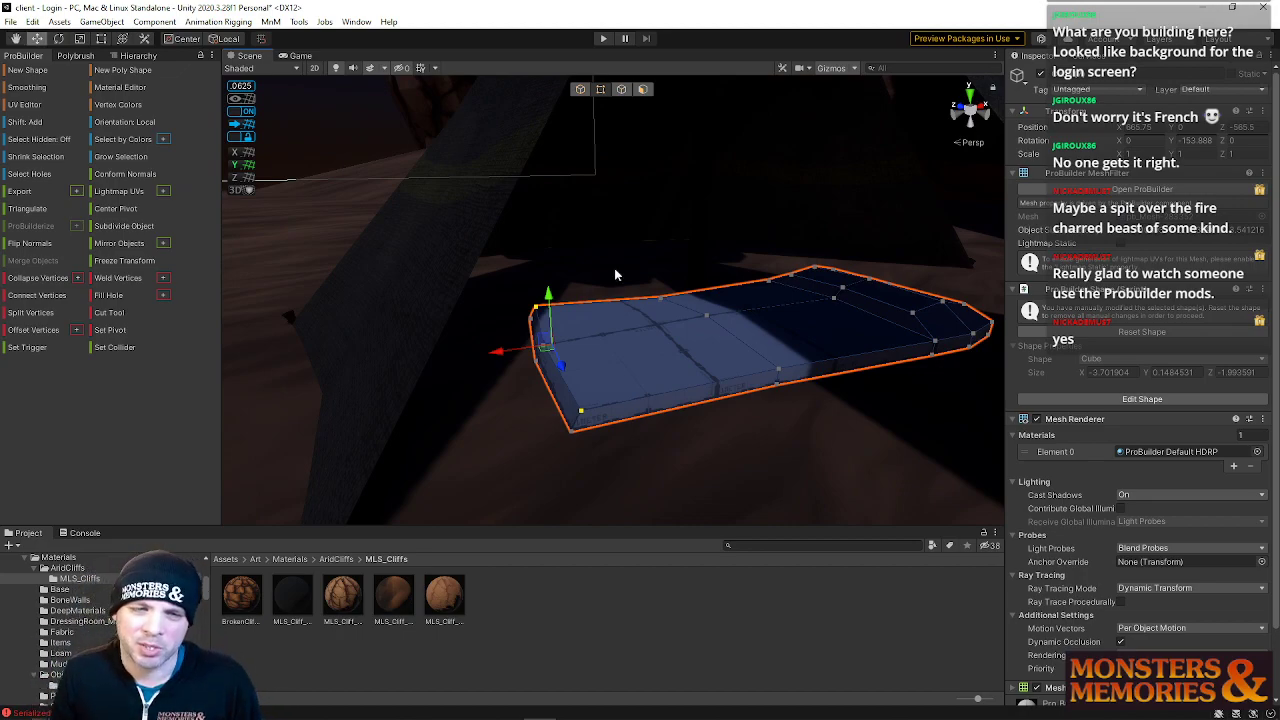
alt+drag(657, 306, 706, 264)
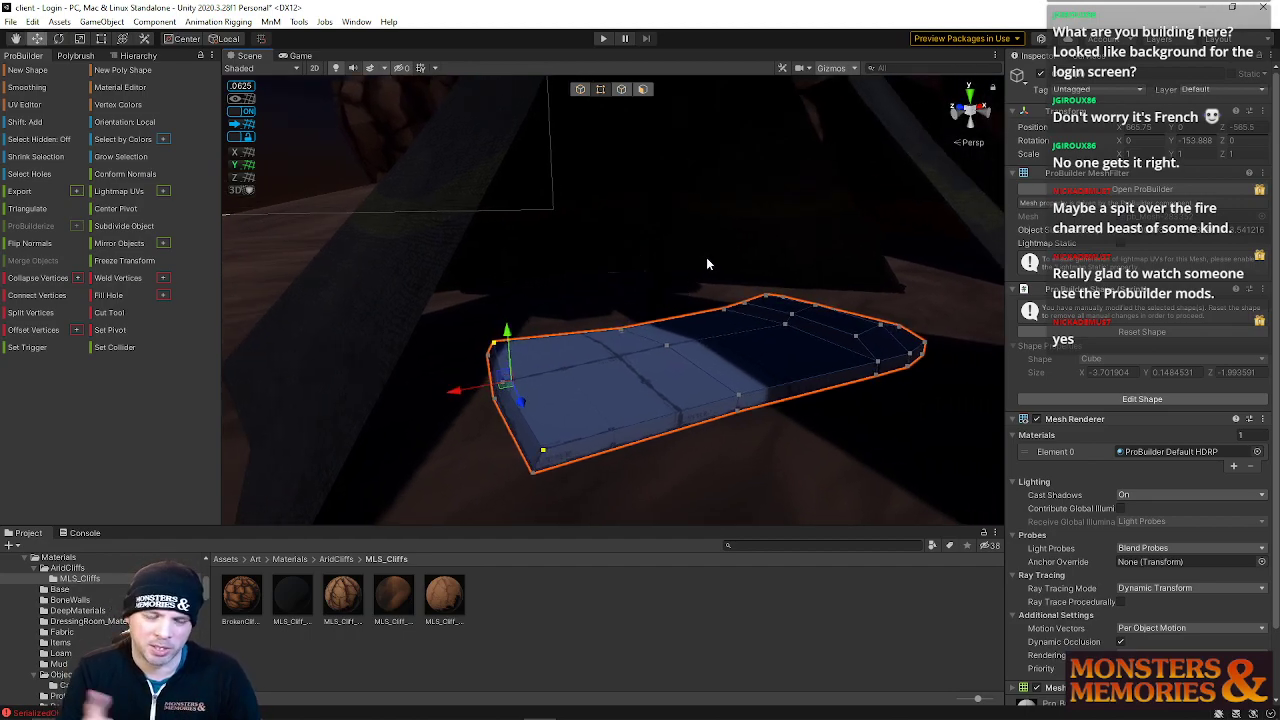
mouse_move(690, 338)
alt+mouse_down()
mouse_move(662, 317)
mouse_move(666, 334)
mouse_move(696, 342)
alt+mouse_up()
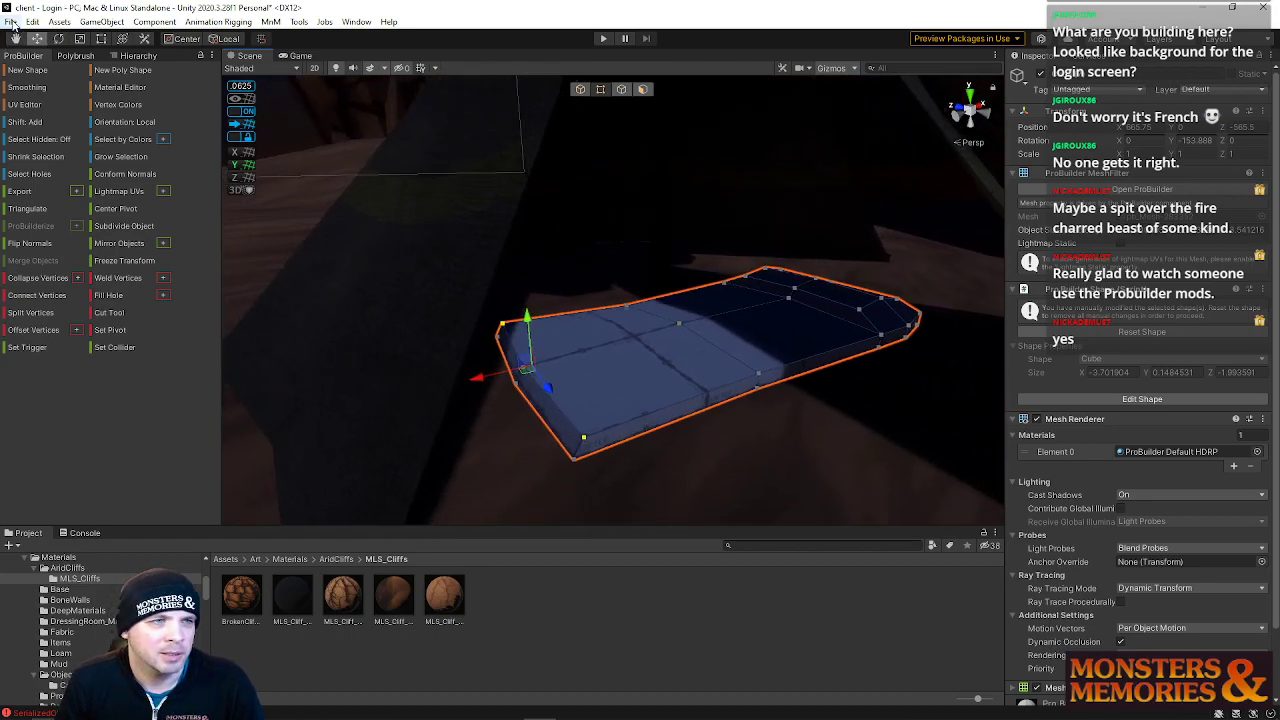
right_drag(542, 331, 564, 350)
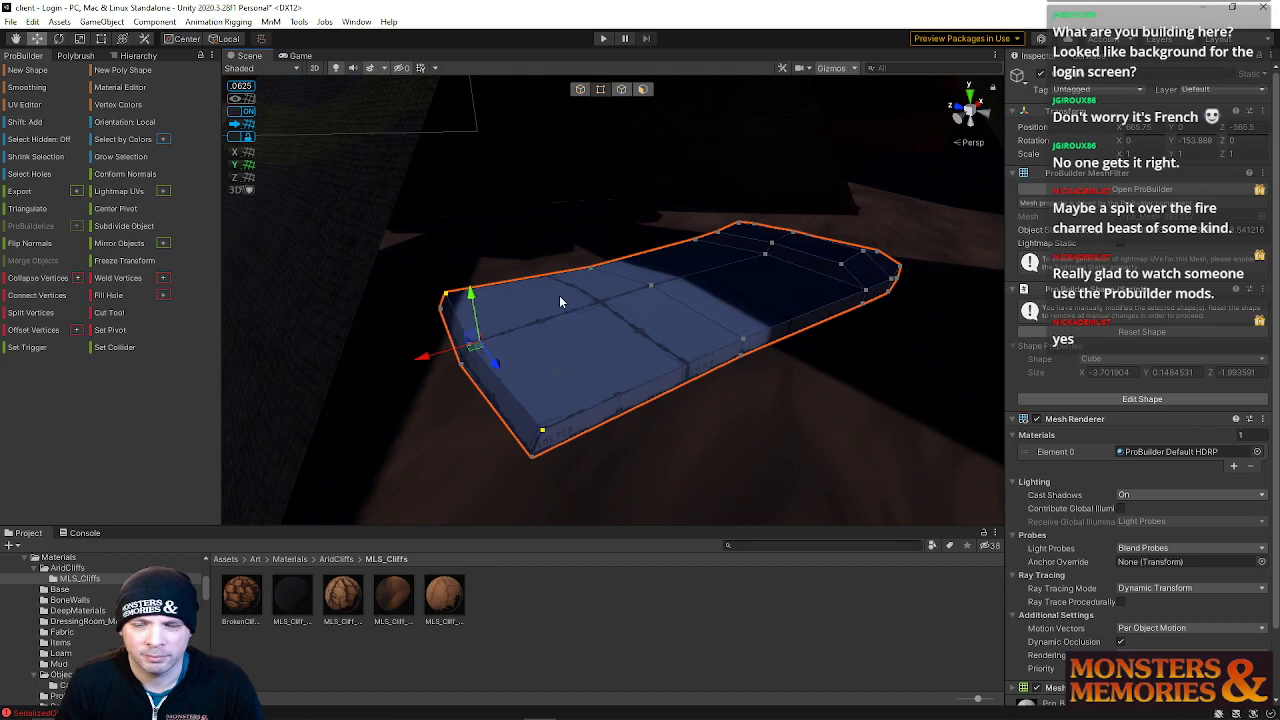
Select all of the slab's faces and assign the ClothVertex material from the Fabric materials folder
click(643, 90)
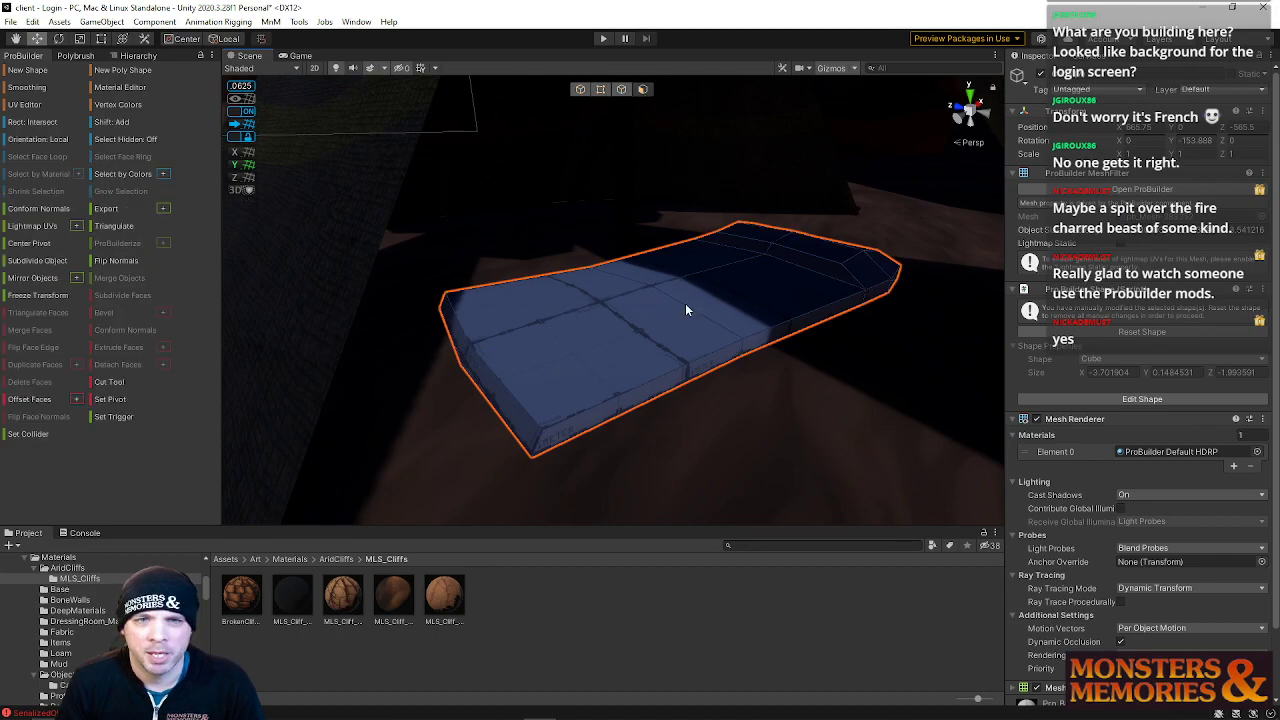
click(616, 346)
click(726, 302)
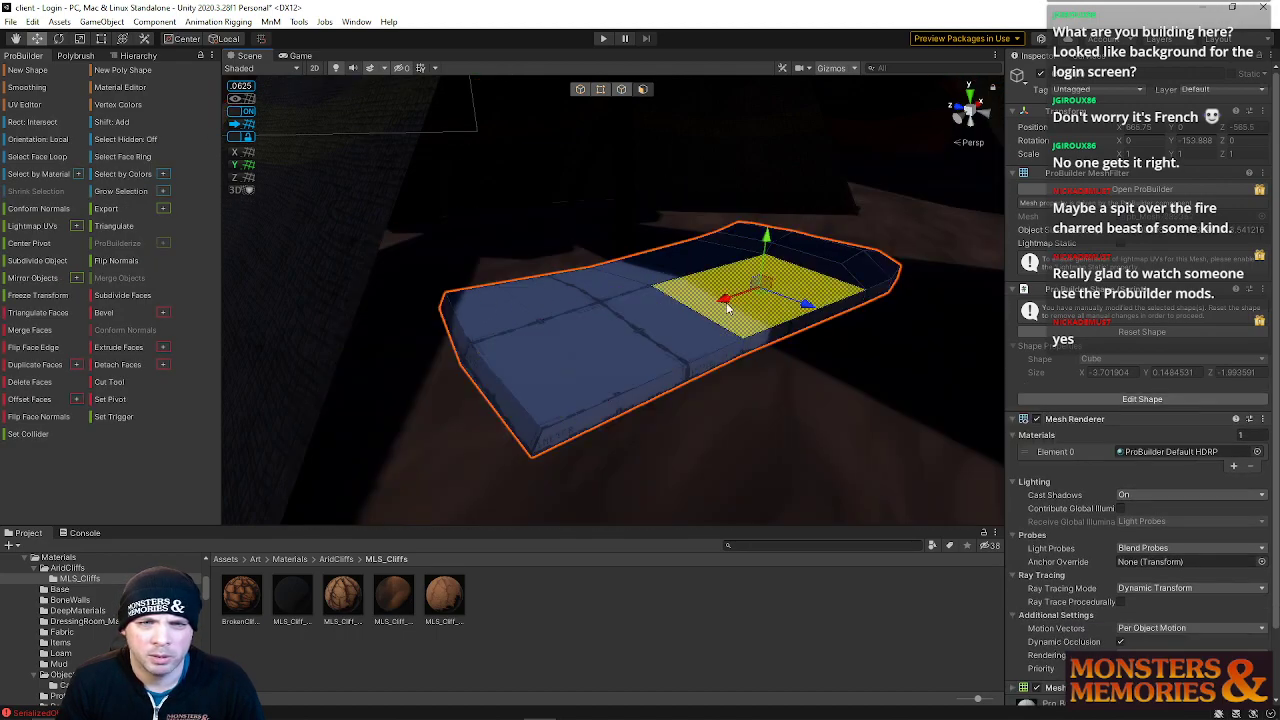
key(ctrl+a)
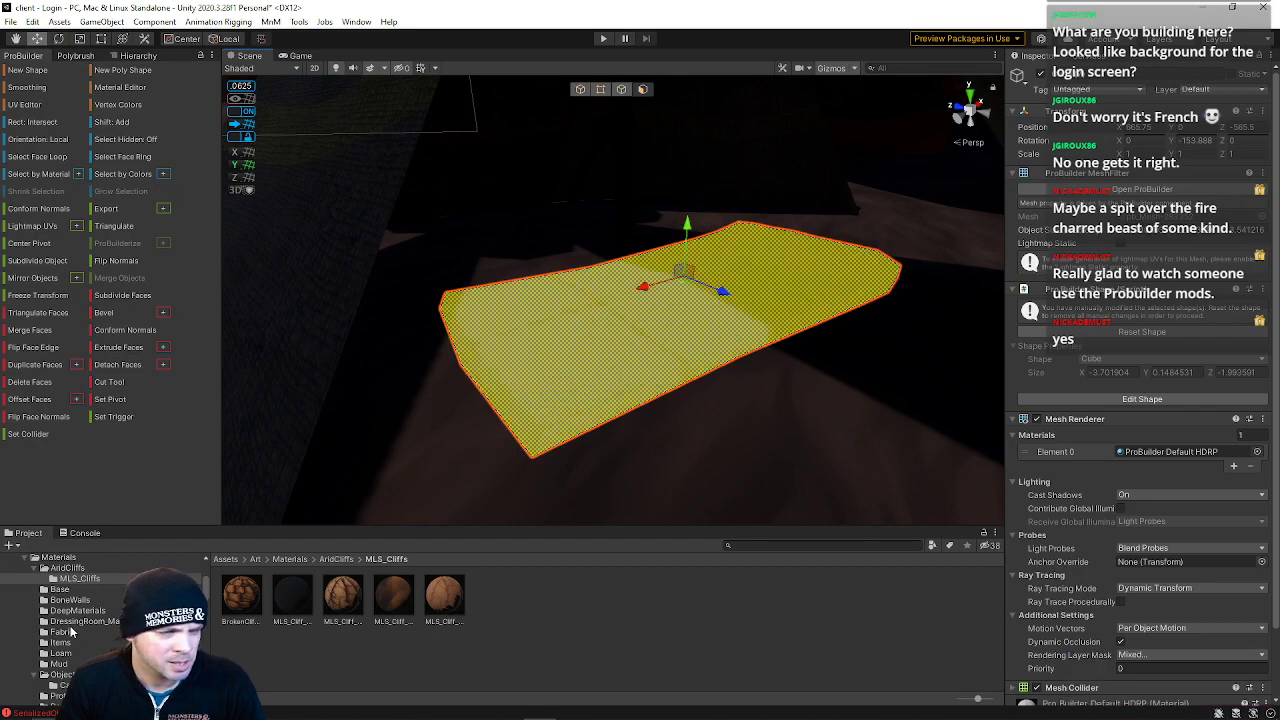
scroll(57, 636, down, 3)
scroll(58, 625, up, 2)
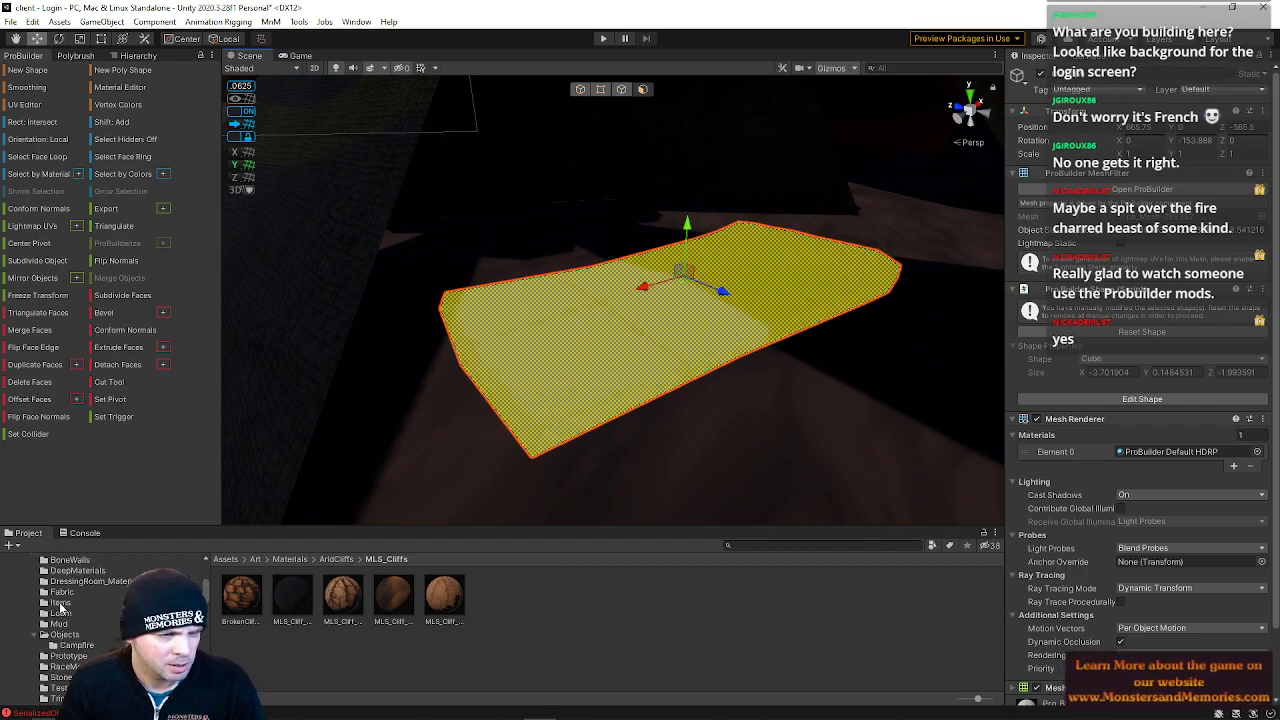
click(60, 592)
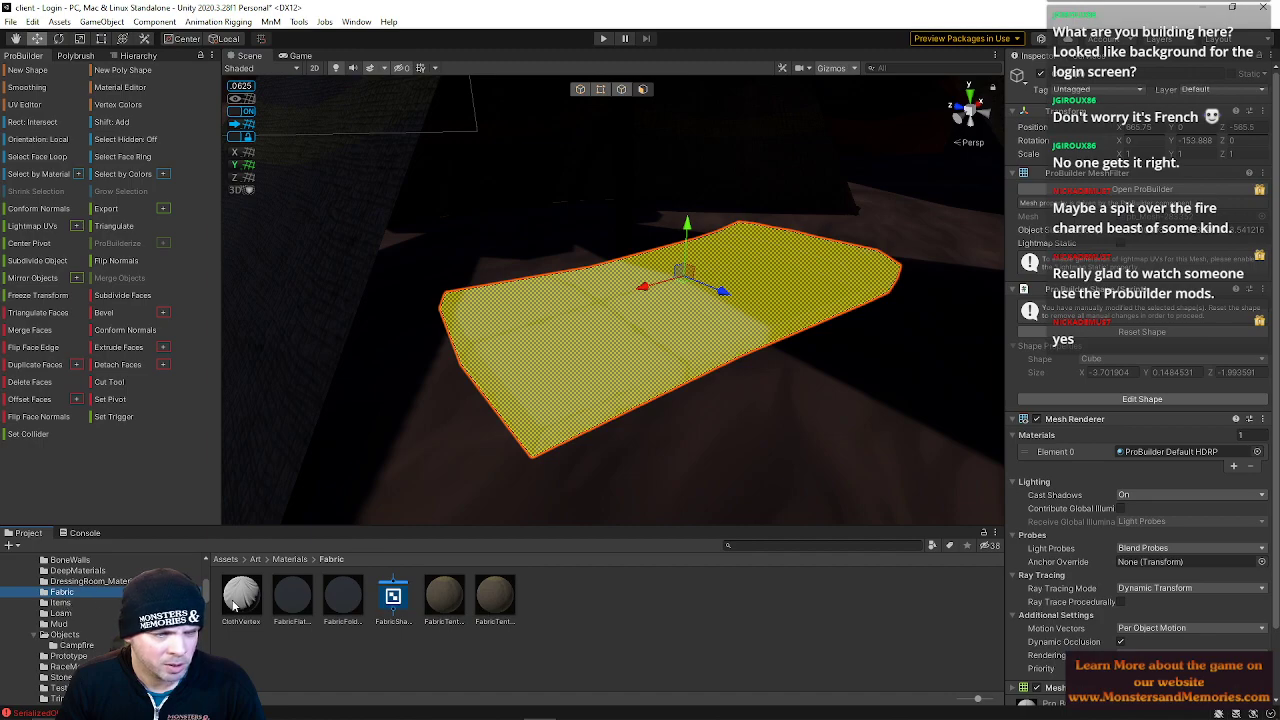
click(591, 363)
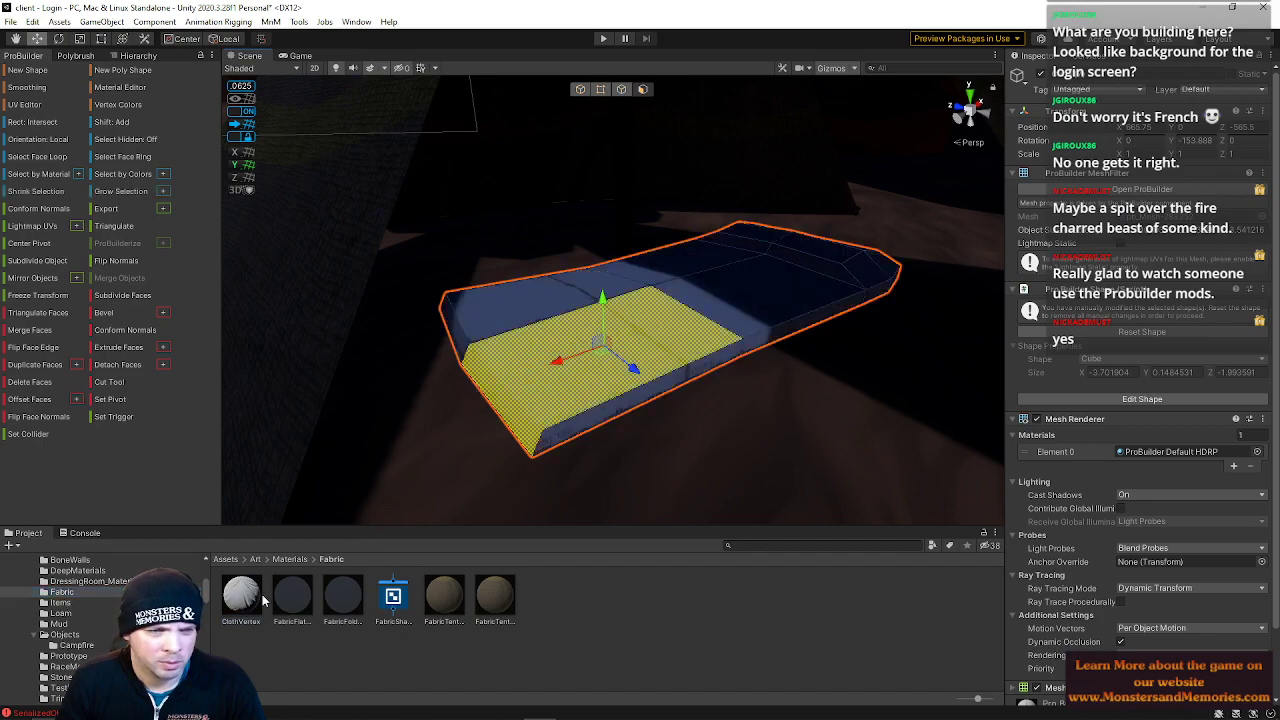
double_click(557, 342)
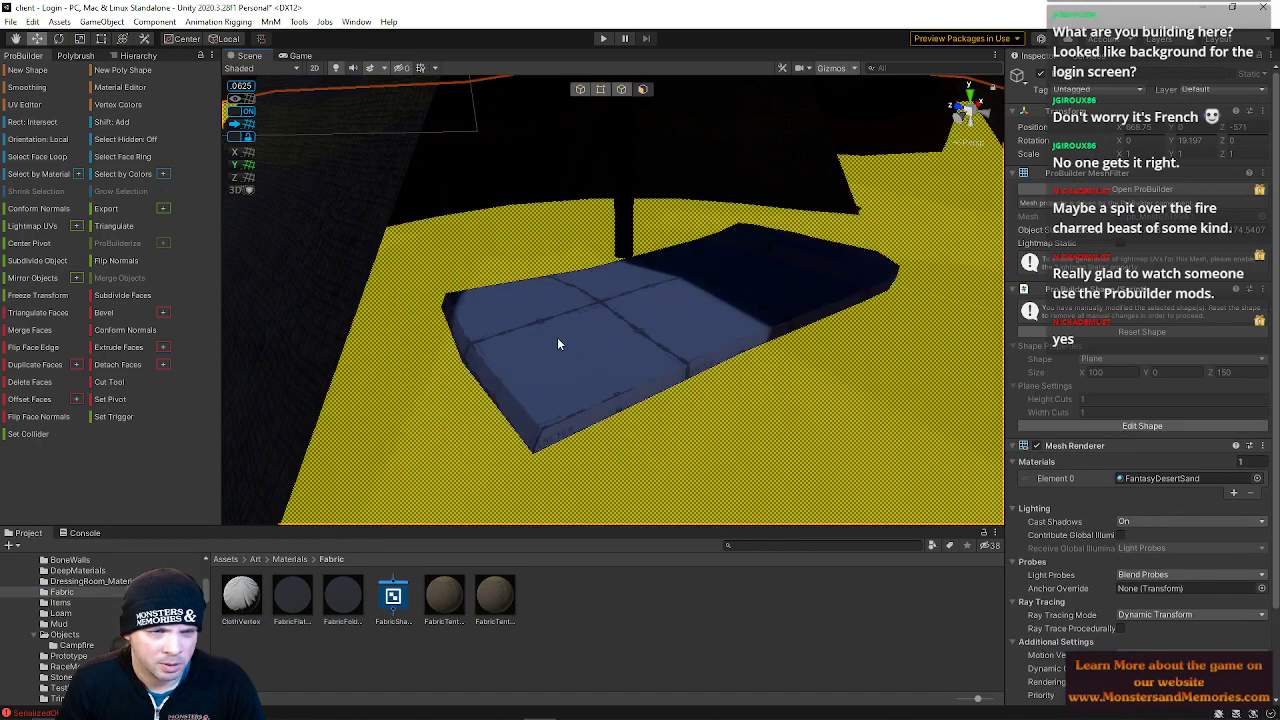
double_click(558, 343)
drag(348, 509, 560, 354)
mouse_move(691, 270)
right_down()
mouse_move(603, 160)
mouse_move(551, 167)
mouse_move(663, 183)
mouse_move(675, 264)
right_up()
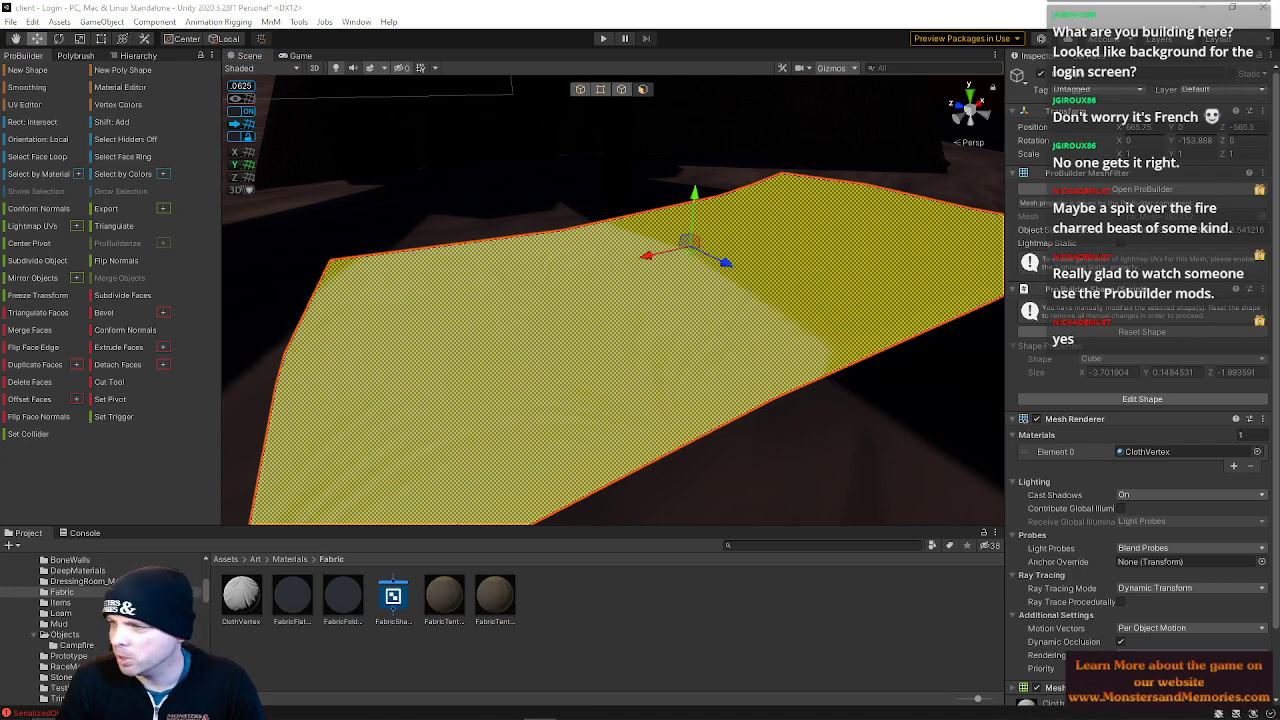
Scale the slab's selected faces with the Scale tool, then box-select most of its top faces
key(r)
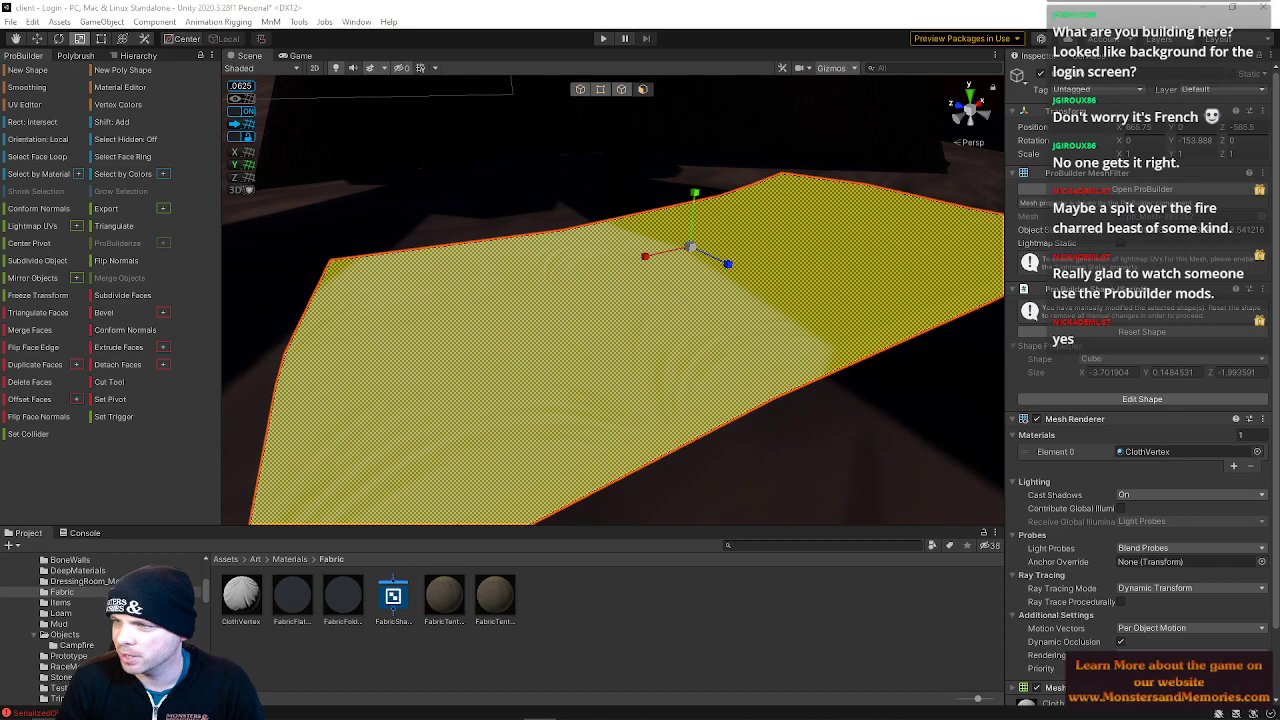
alt+drag(698, 352, 898, 337)
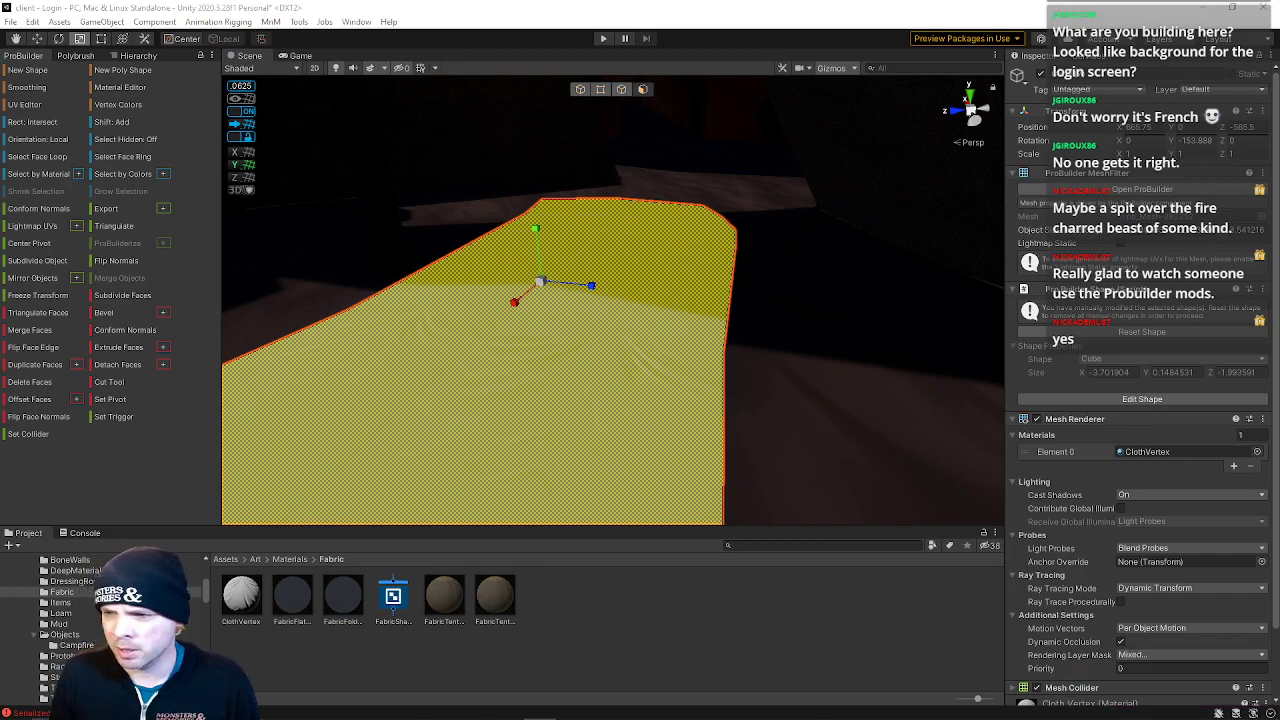
scroll(677, 343, down, 10)
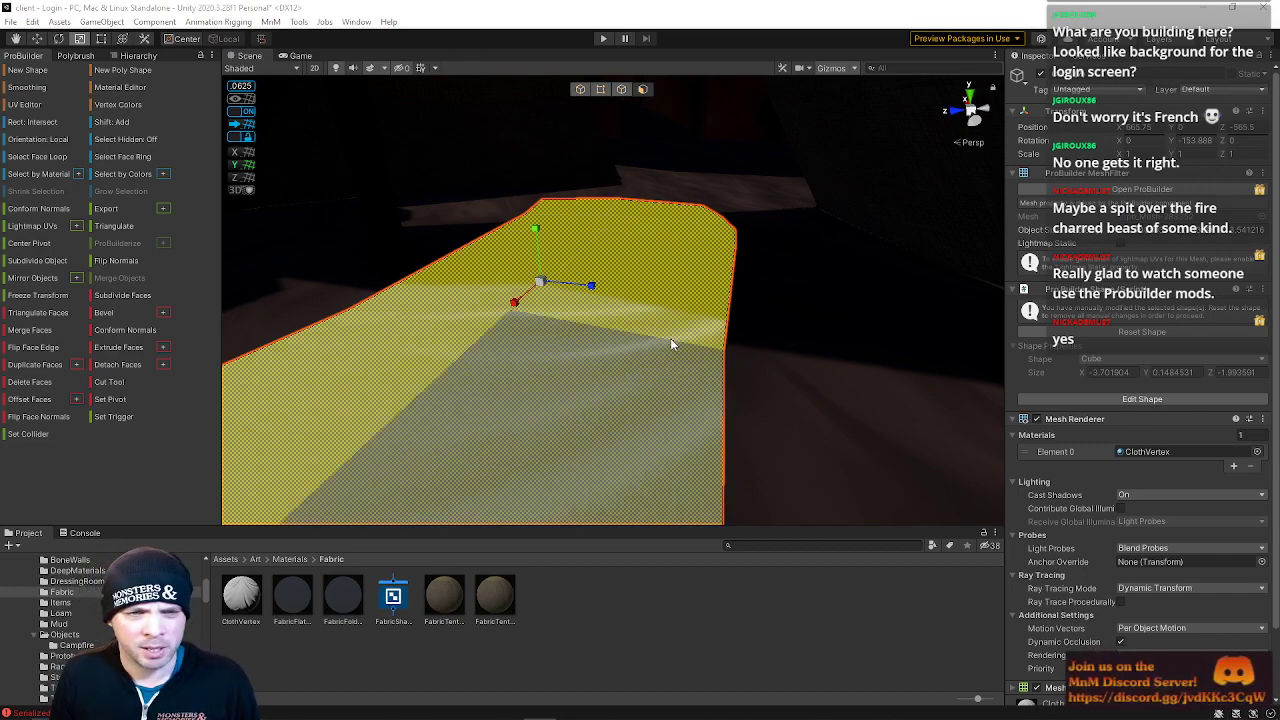
click(340, 198)
right_drag(584, 328, 629, 393)
key(w)
click(629, 393)
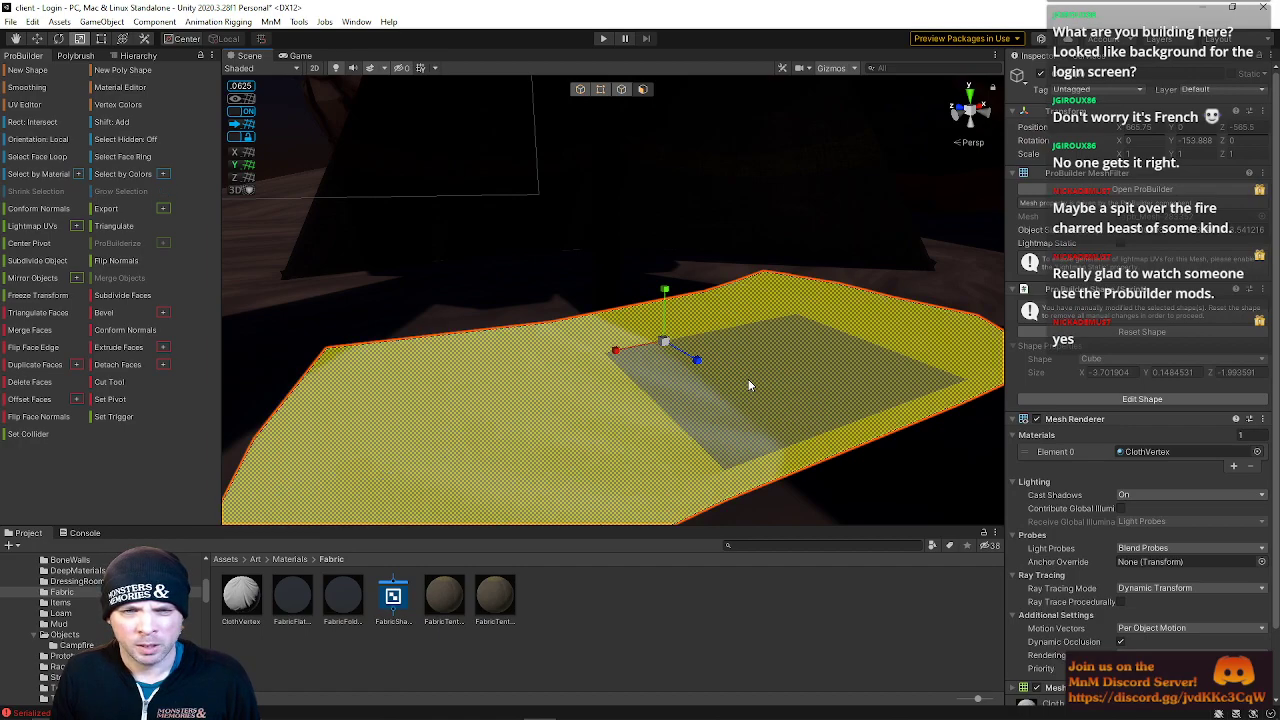
click(591, 350)
right_drag(615, 327, 450, 280)
drag(443, 271, 682, 452)
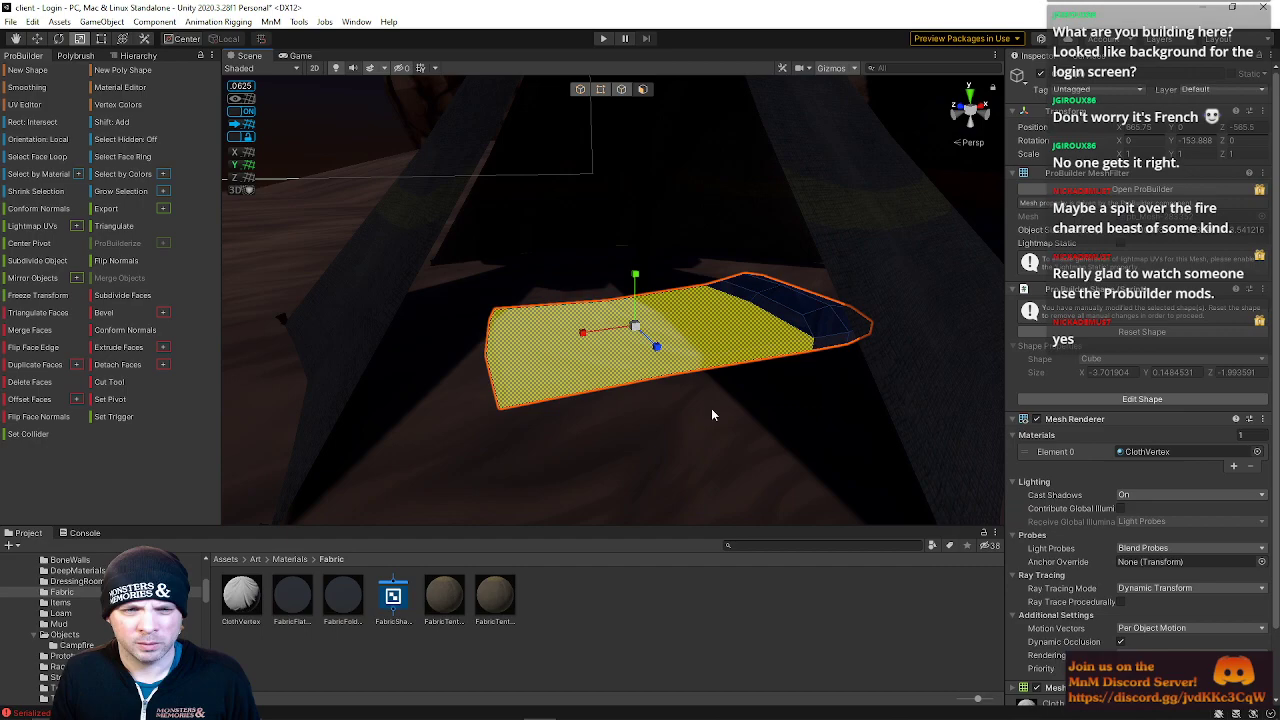
right_drag(706, 412, 726, 378)
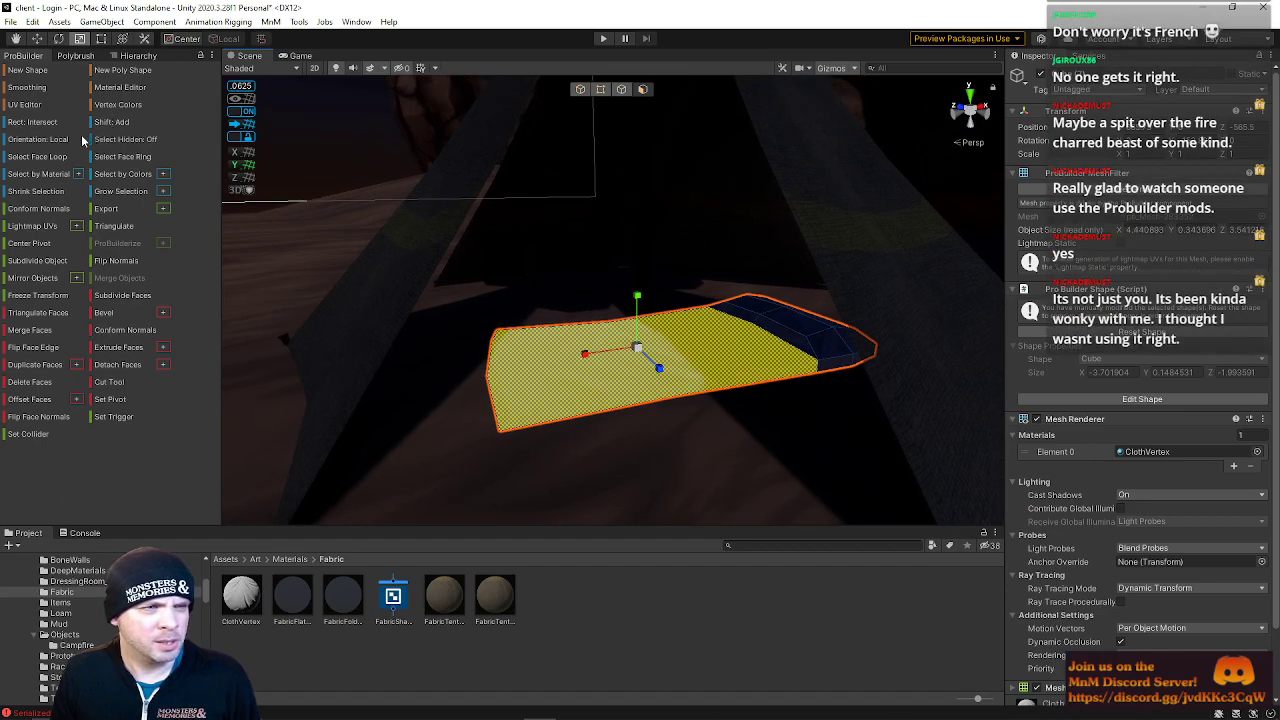
Open the Vertex Colors palette and select a single face on the slab's top
click(112, 105)
right_drag(585, 318, 497, 348)
key(w)
right_drag(533, 268, 746, 306)
drag(328, 242, 664, 346)
key(s)
right_drag(680, 346, 491, 331)
click(474, 278)
drag(491, 331, 640, 355)
click(618, 358)
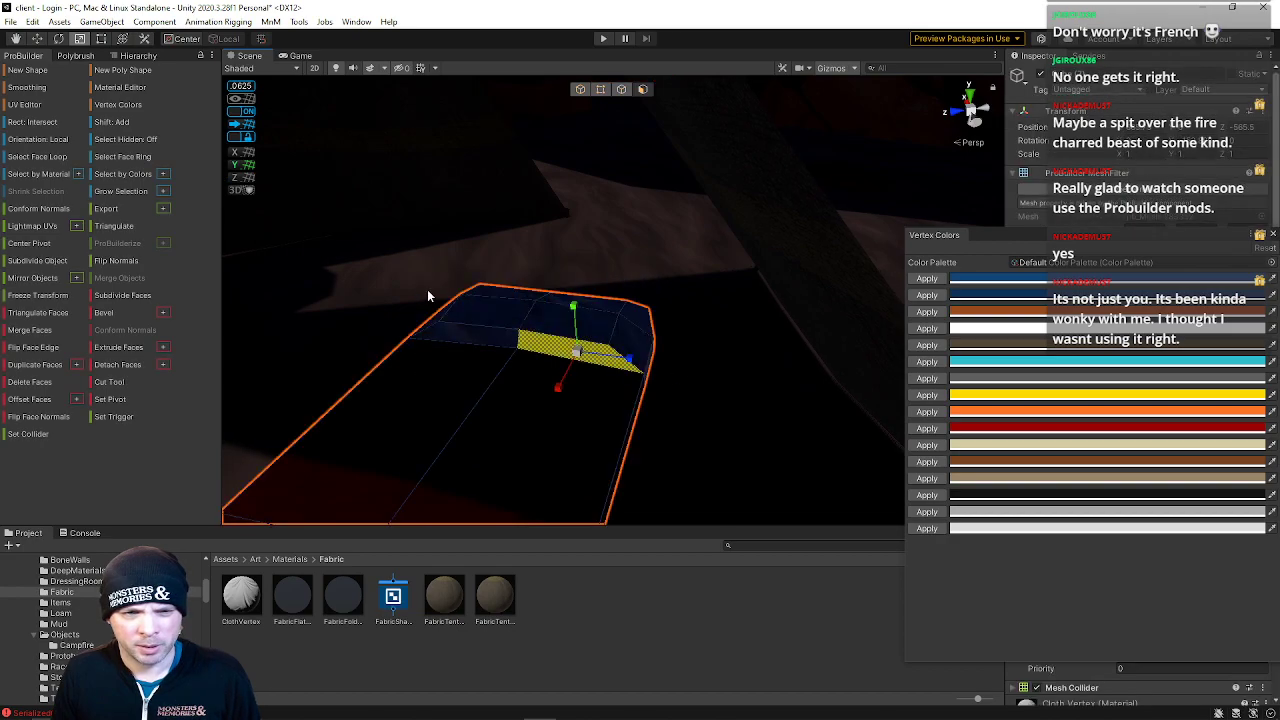
Inspect the slab and the surrounding campsite from several angles, selecting faces along the way
right_drag(431, 301, 234, 354)
click(681, 405)
shift+click(699, 382)
shift+click(464, 344)
shift+click(464, 347)
shift+click(590, 331)
right_drag(590, 331, 560, 362)
shift+click(516, 371)
shift+click(603, 347)
shift+click(659, 324)
shift+click(778, 277)
right_drag(809, 386, 156, 342)
click(604, 268)
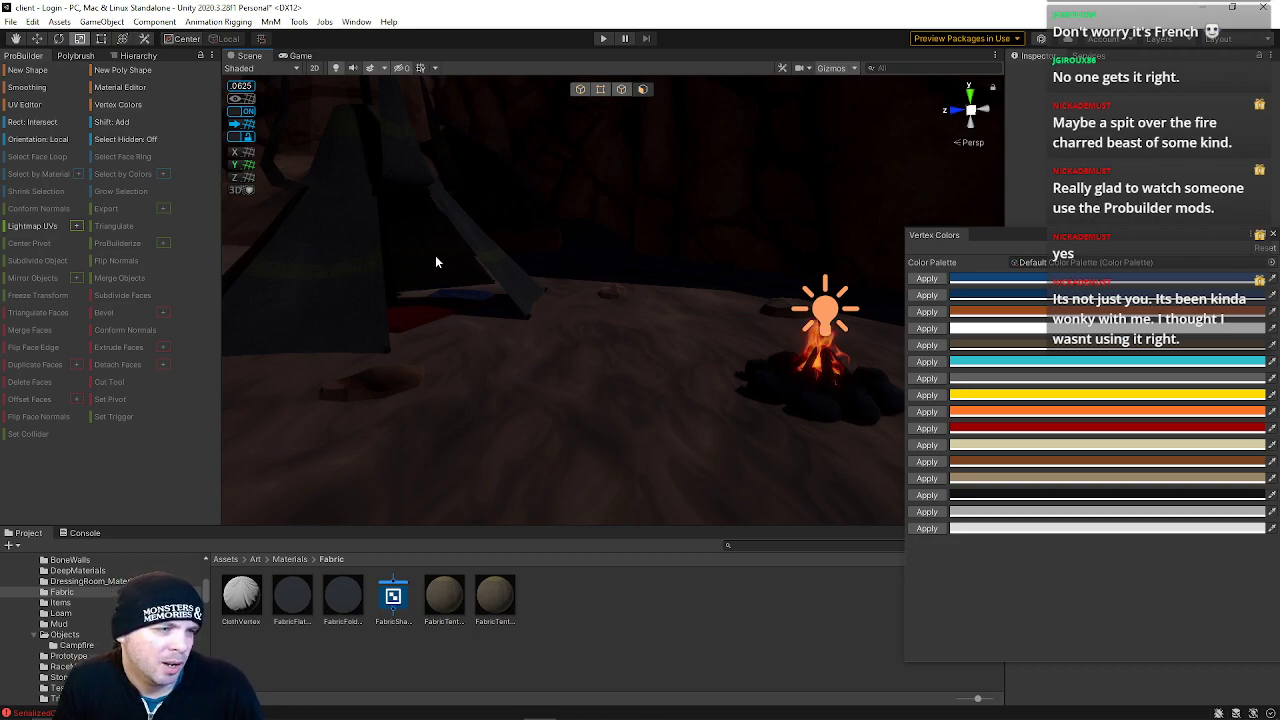
Save the current scene
click(10, 21)
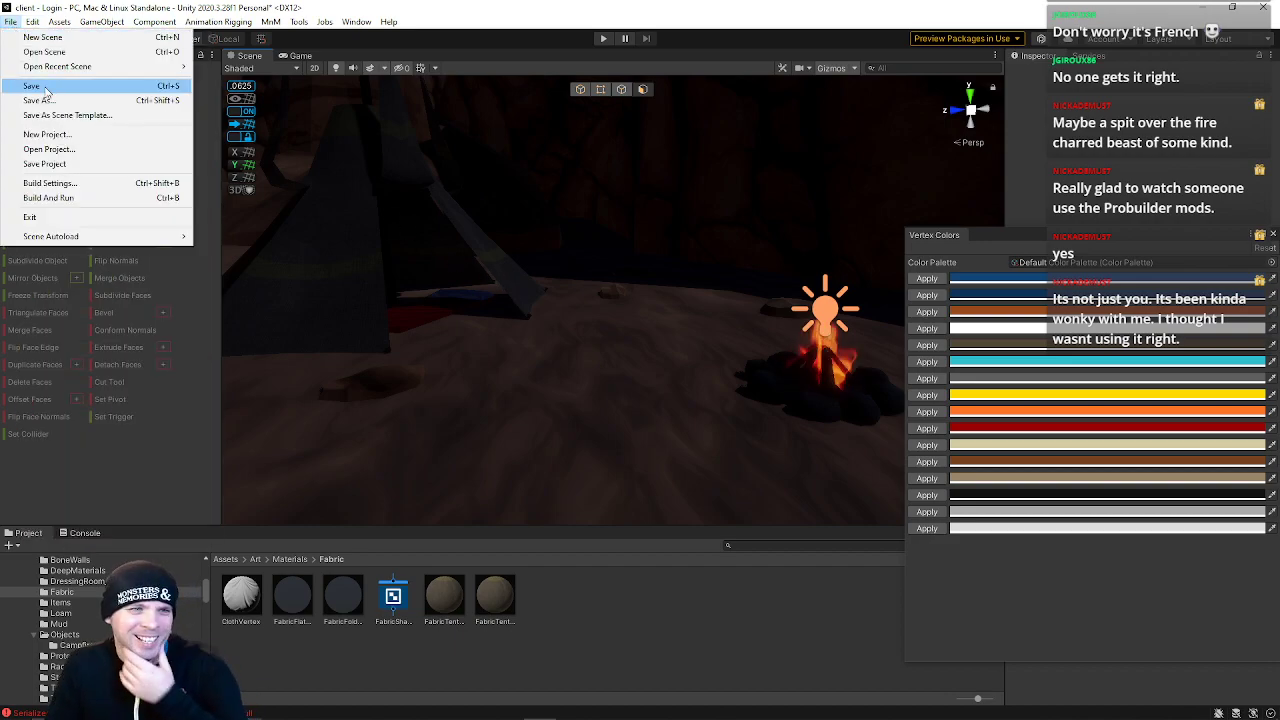
click(53, 88)
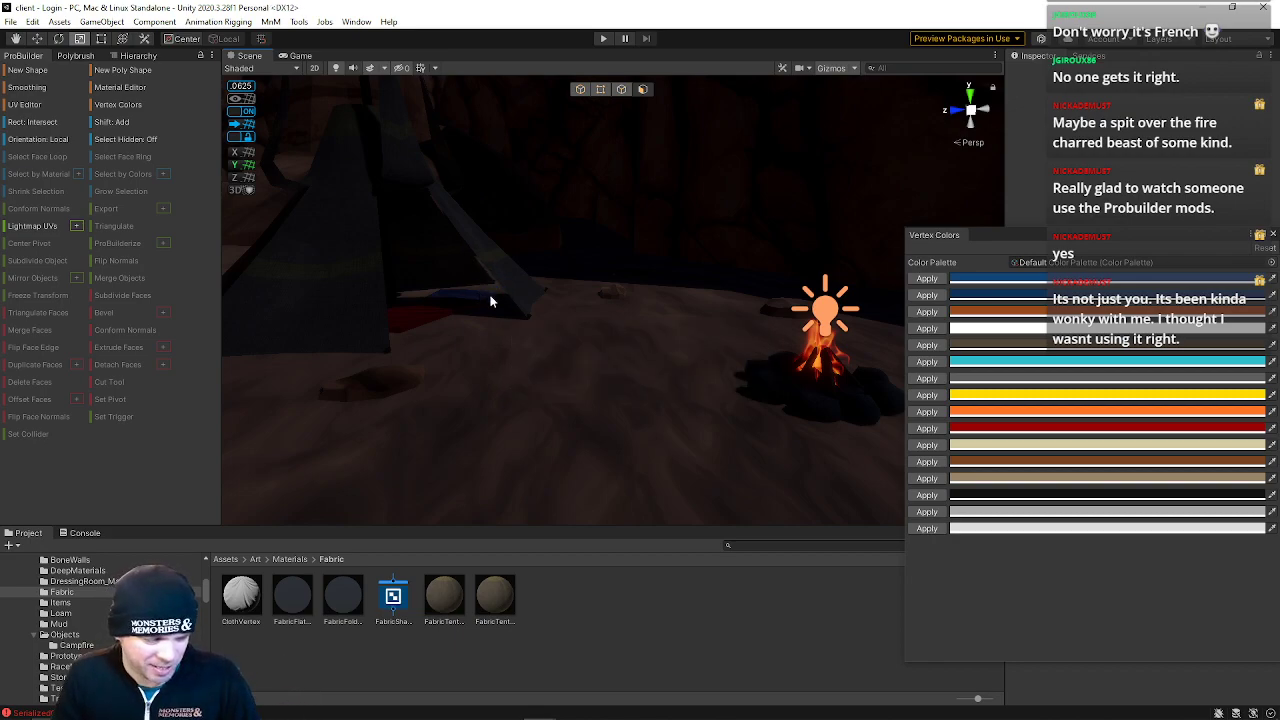
right_drag(474, 194, 529, 251)
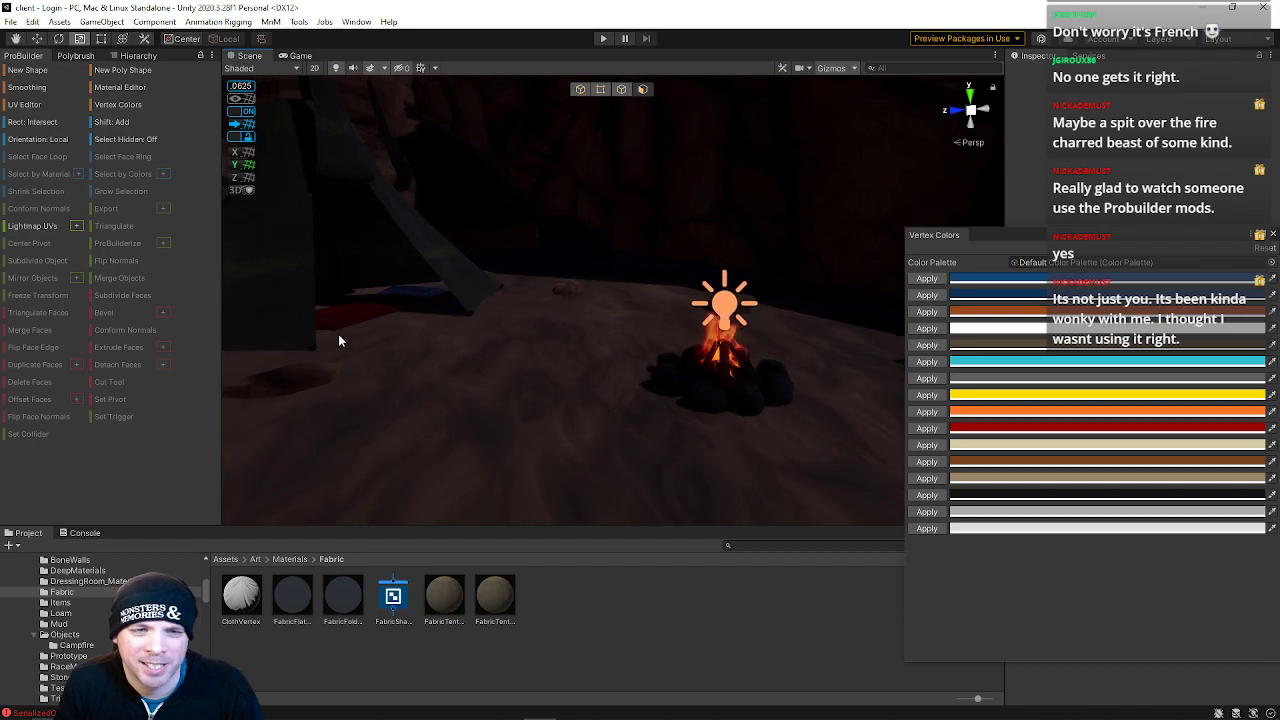
Open the recent Zone scene and preview it in Play mode, then exit Play mode
click(10, 22)
mouse_move(40, 67)
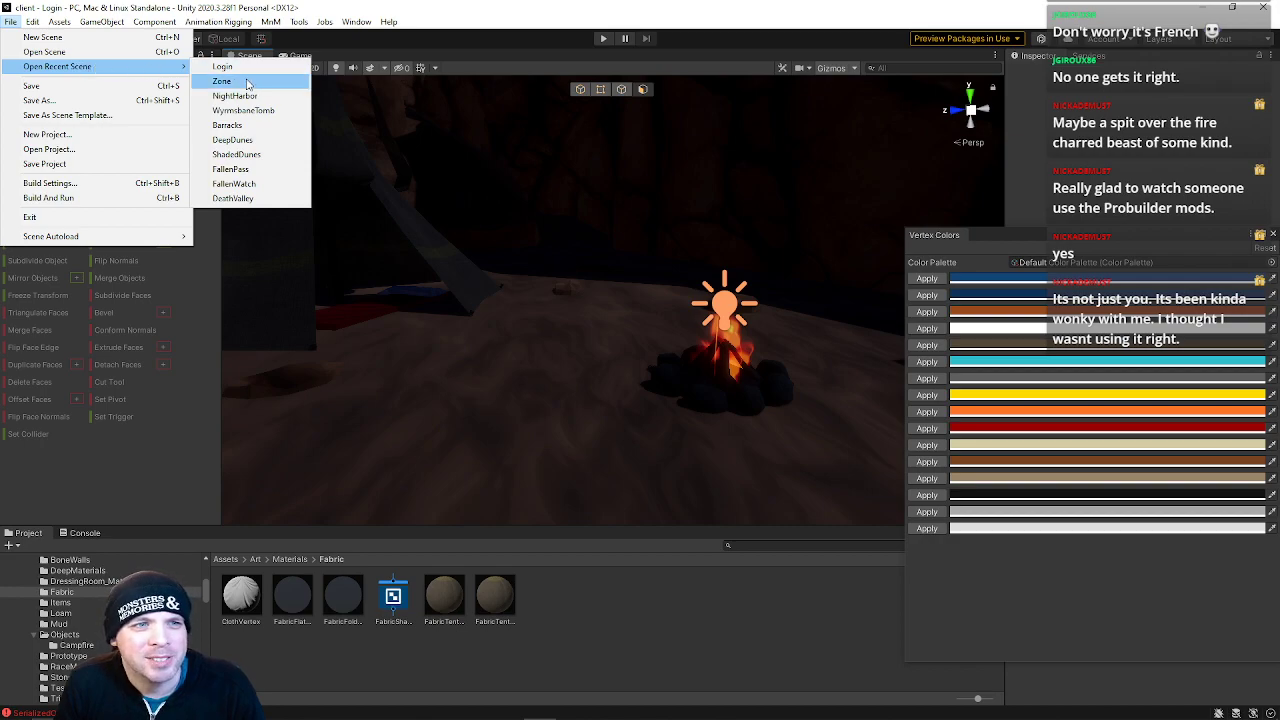
click(222, 81)
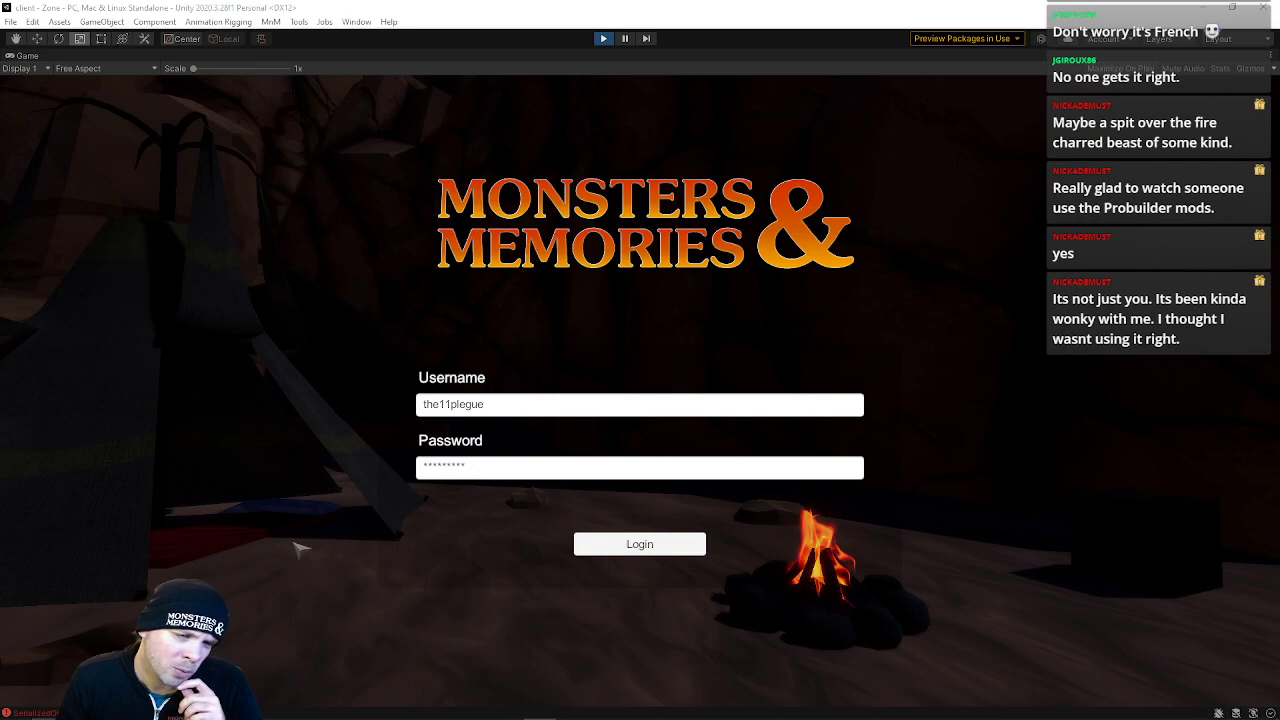
click(603, 38)
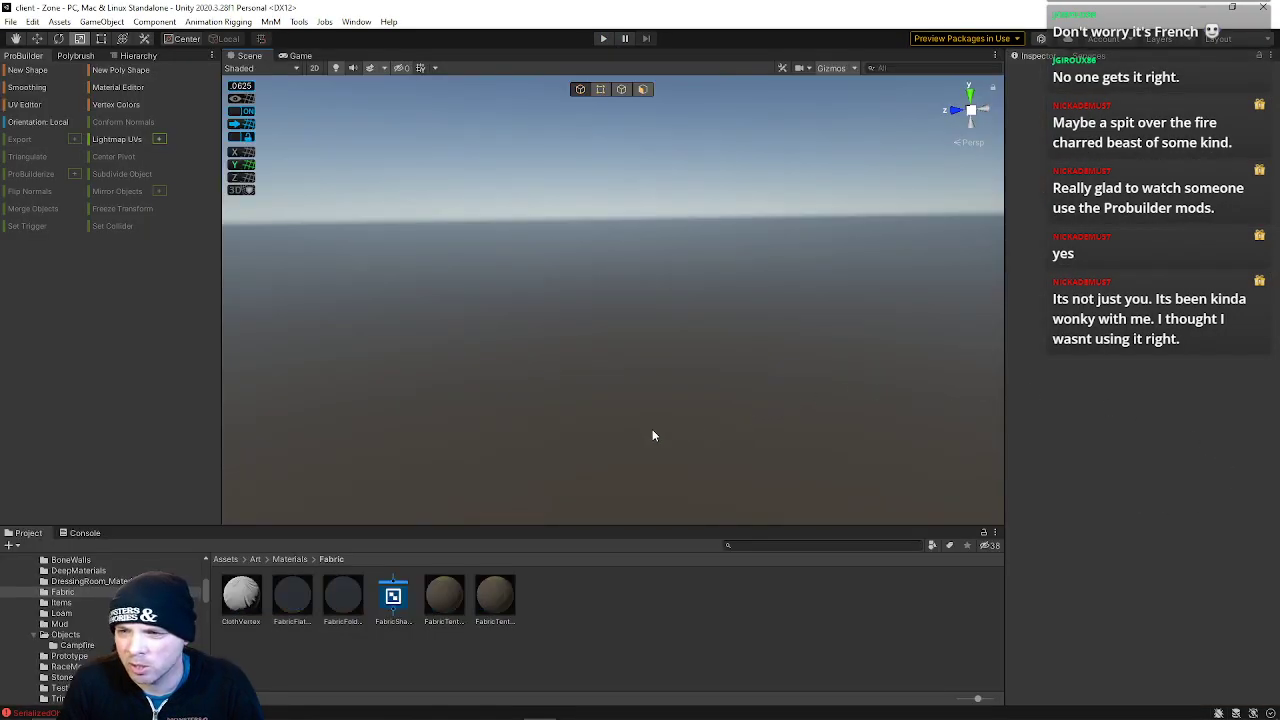
Reopen the Login scene from the recent scenes list
alt+drag(437, 349, 400, 330)
click(10, 22)
mouse_move(38, 66)
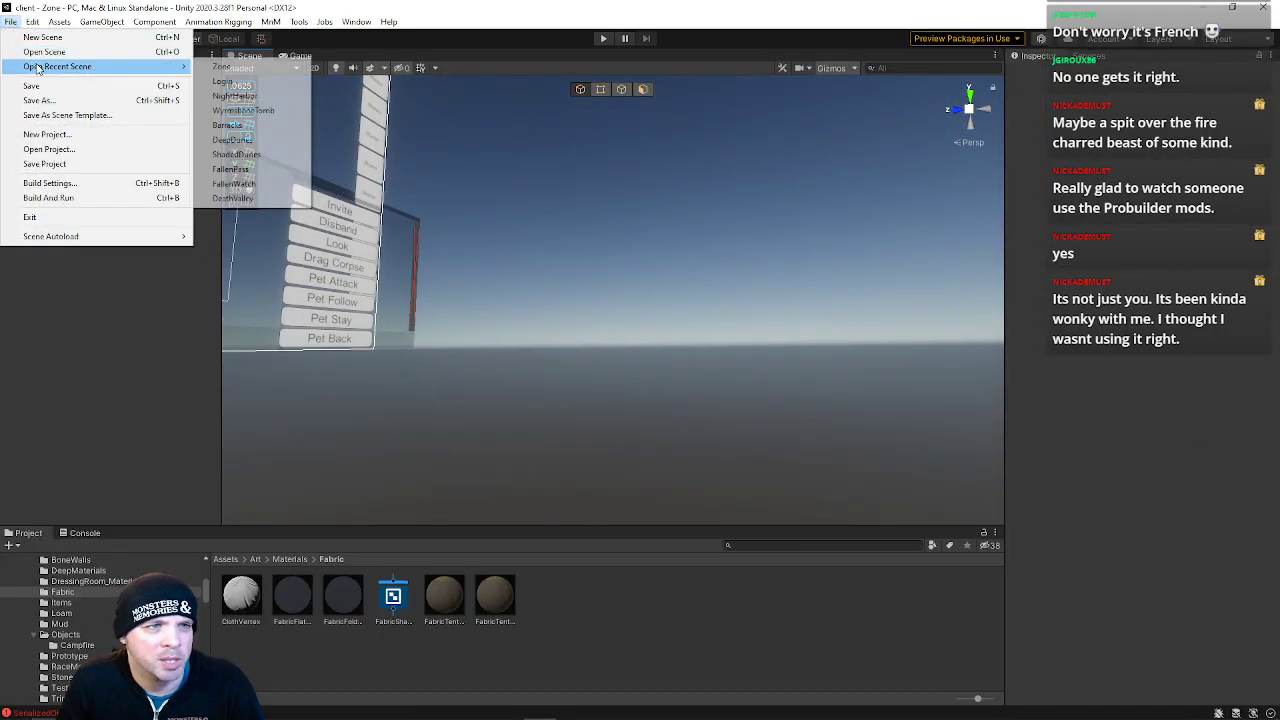
click(254, 85)
Reselect the slab and pick several of its top faces in face selection mode
right_drag(760, 418, 806, 490)
key(w)
click(541, 369)
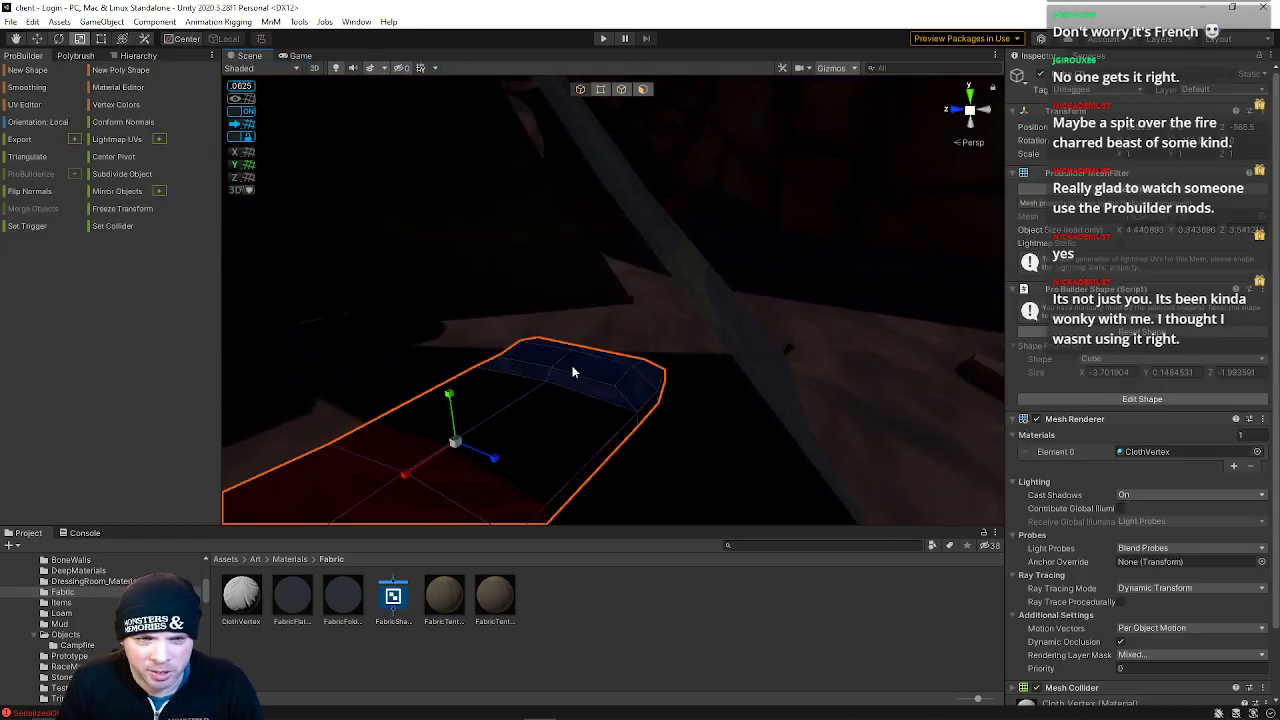
click(583, 186)
click(643, 89)
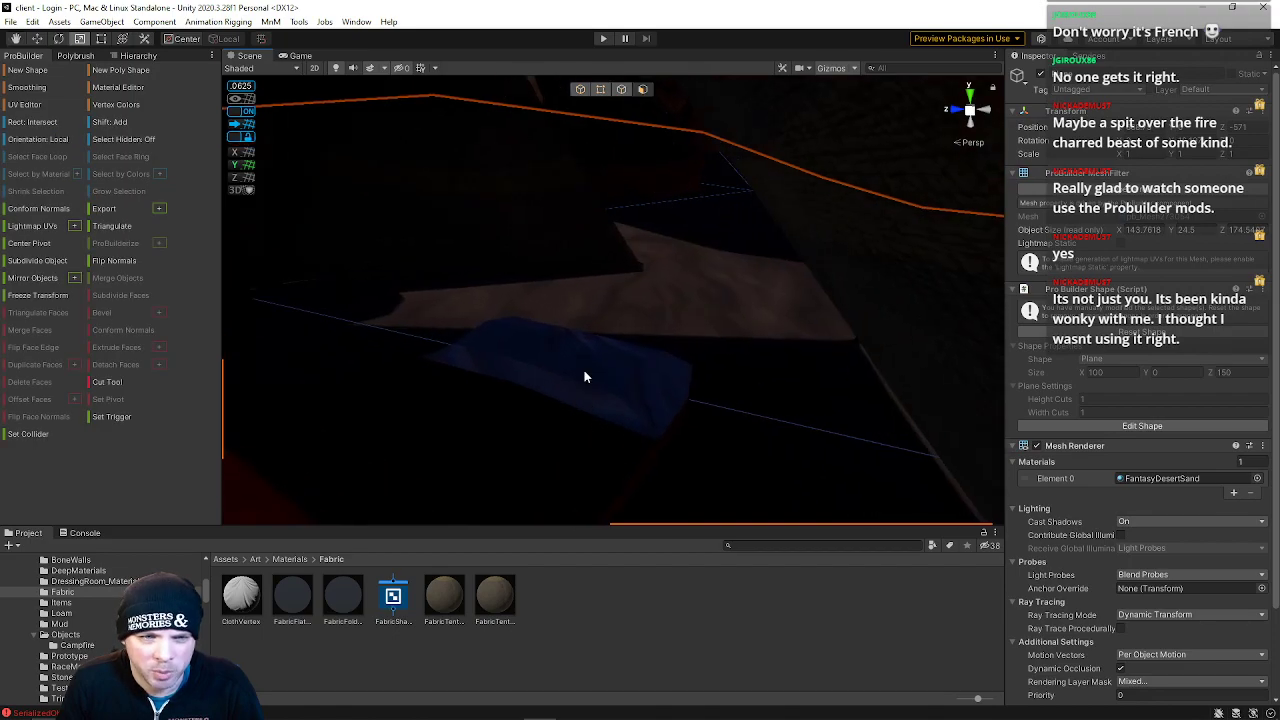
click(585, 390)
shift+click(665, 387)
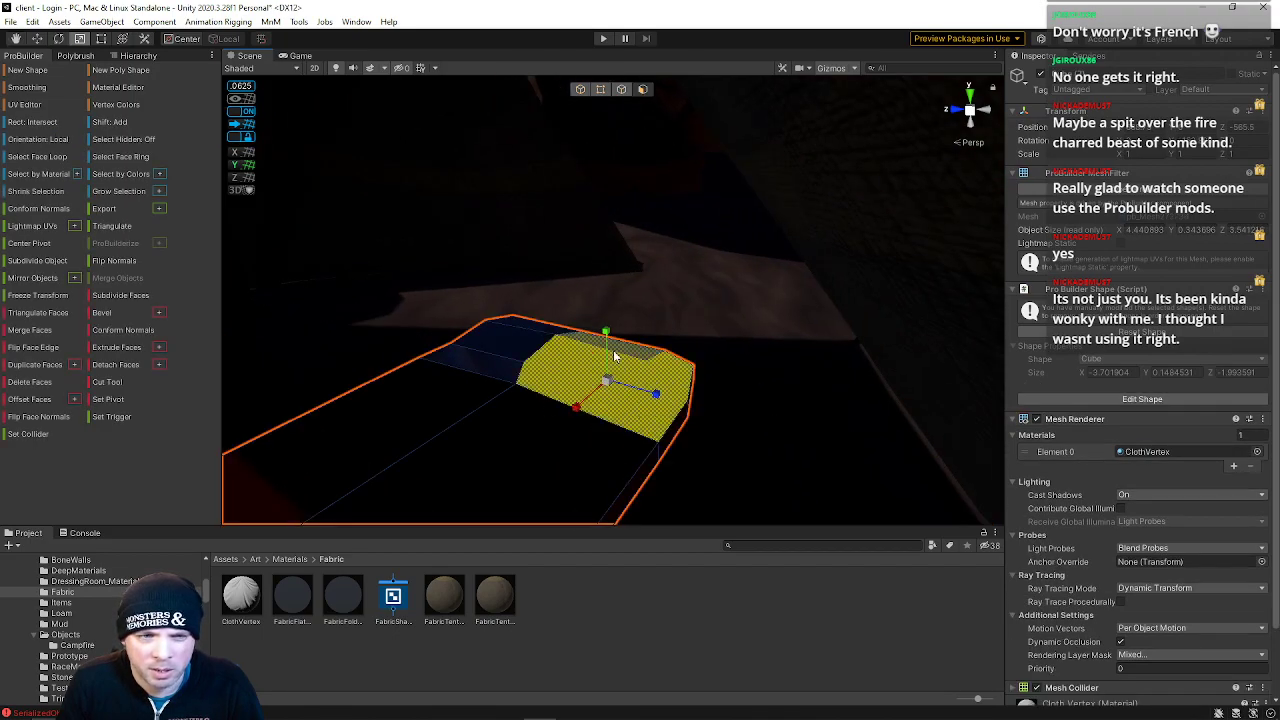
shift+click(485, 360)
right_drag(690, 424, 547, 330)
shift+click(560, 291)
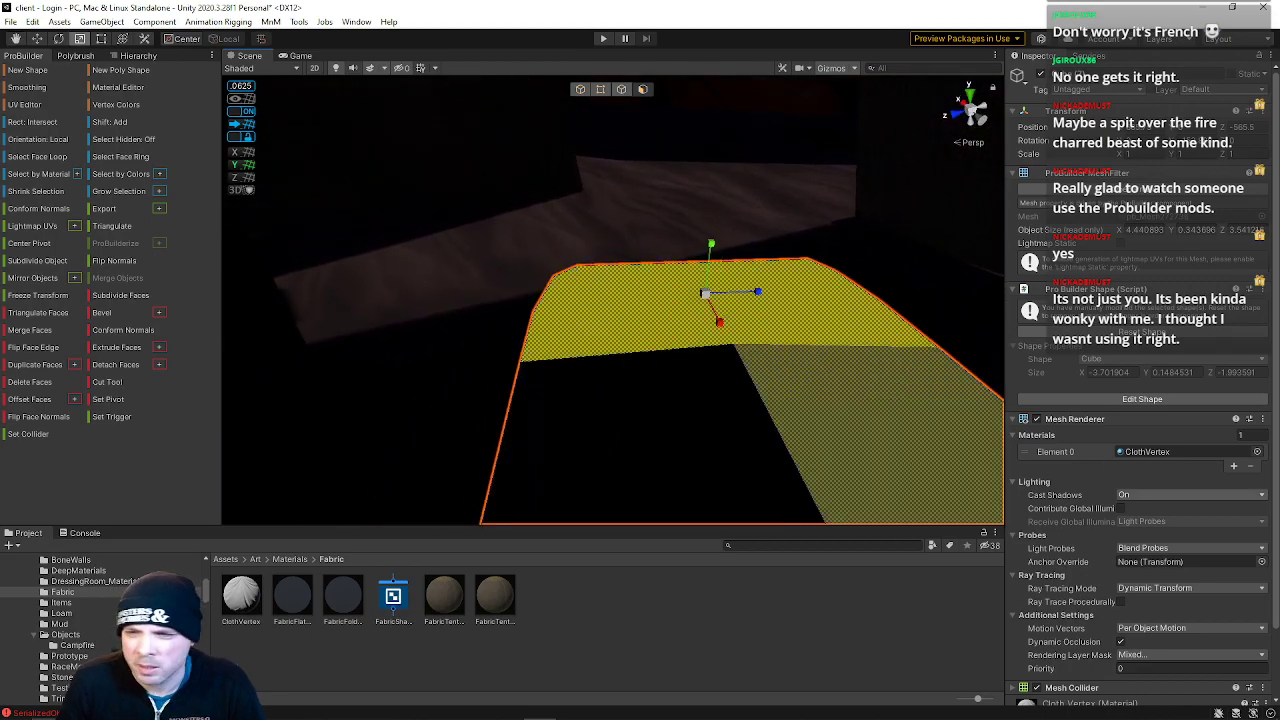
Select the Fallen Pass cliff mesh behind the campsite
right_drag(920, 438, 530, 296)
click(477, 254)
click(477, 259)
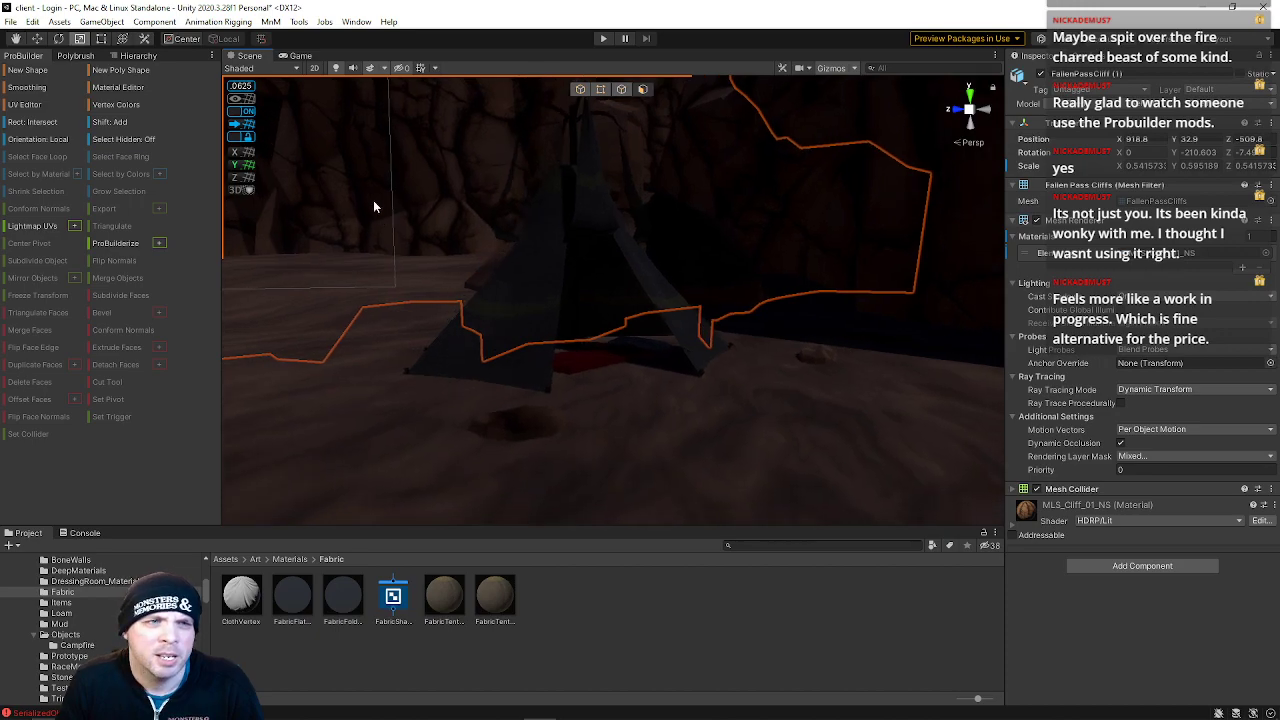
Save the Login scene and open the Zone scene from the recent scenes list
click(10, 22)
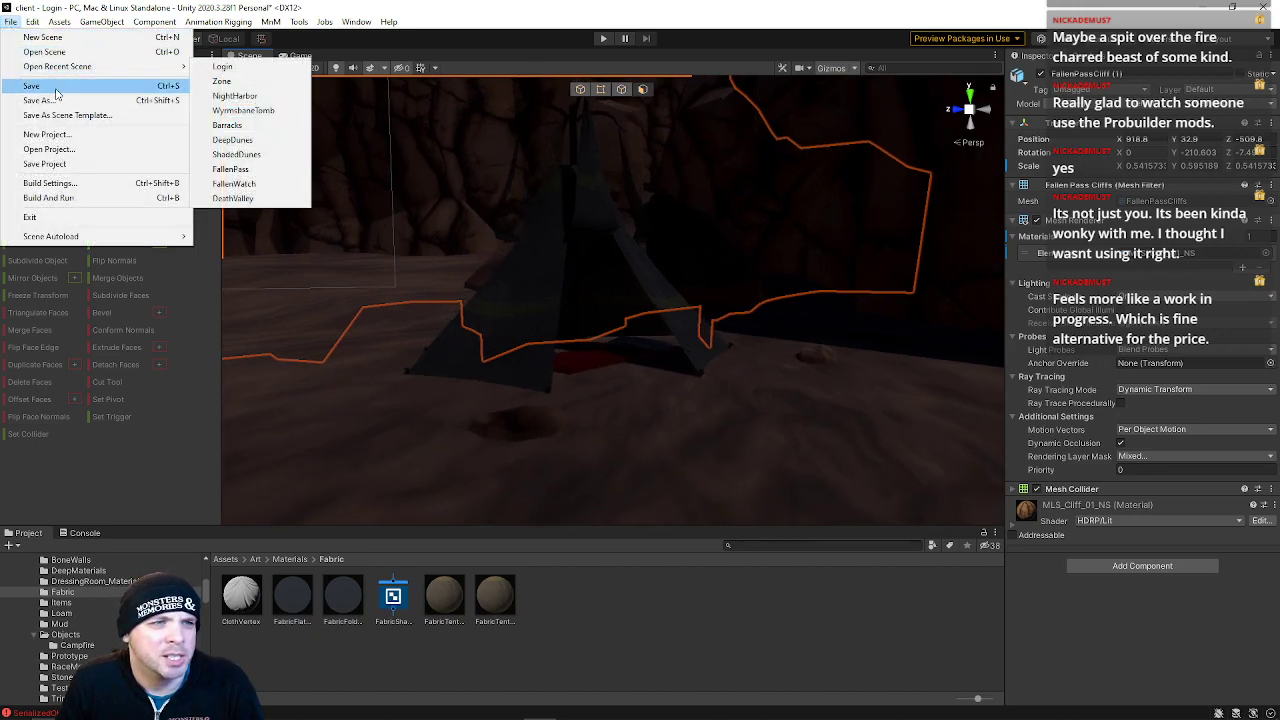
mouse_move(137, 68)
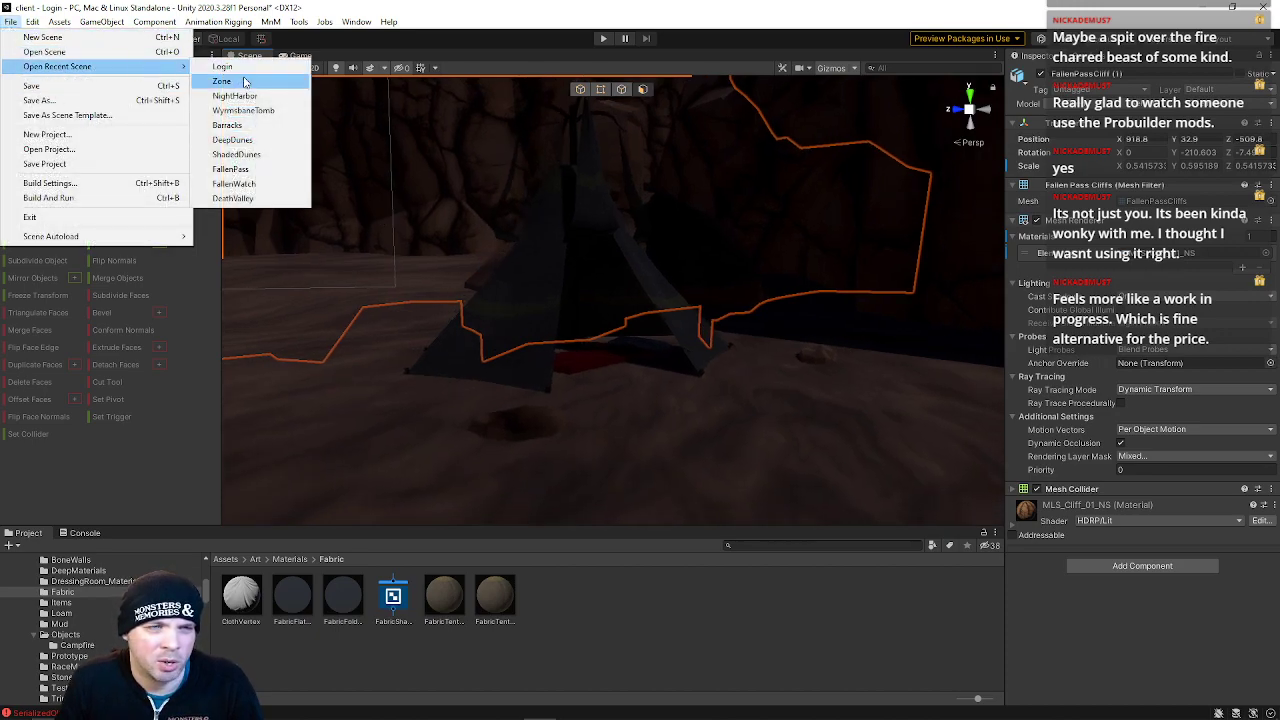
click(245, 82)
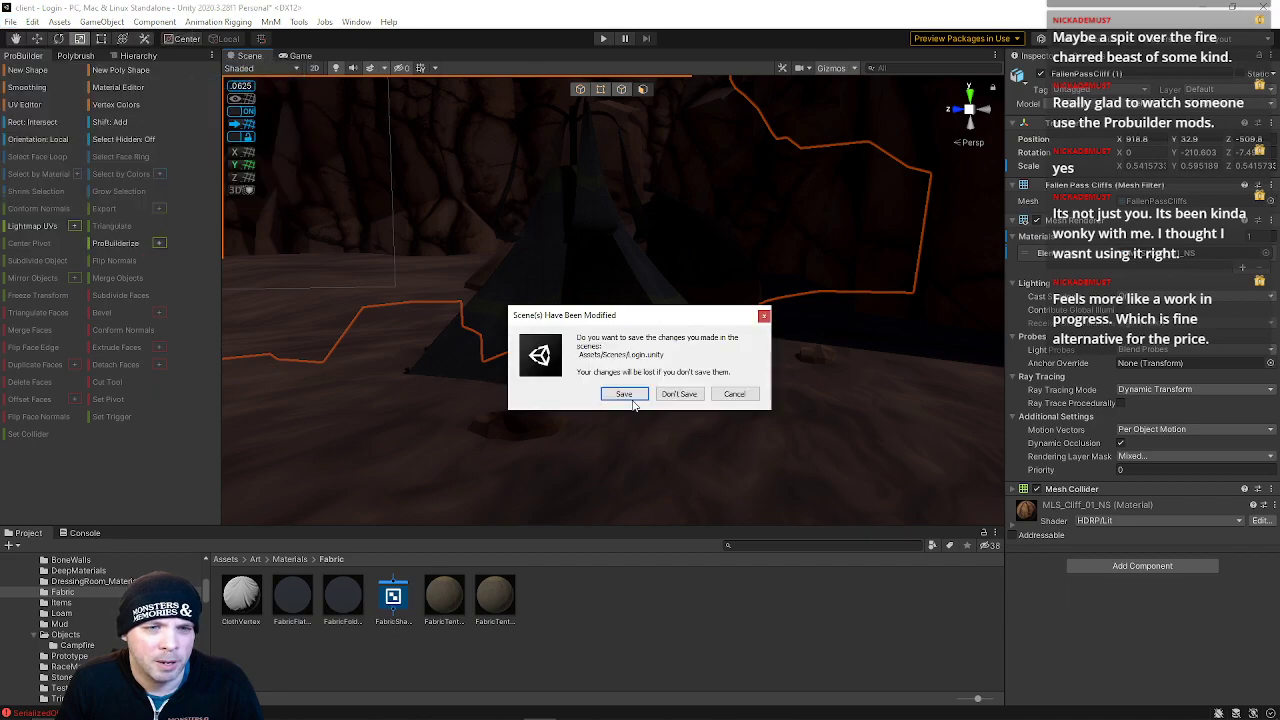
click(630, 396)
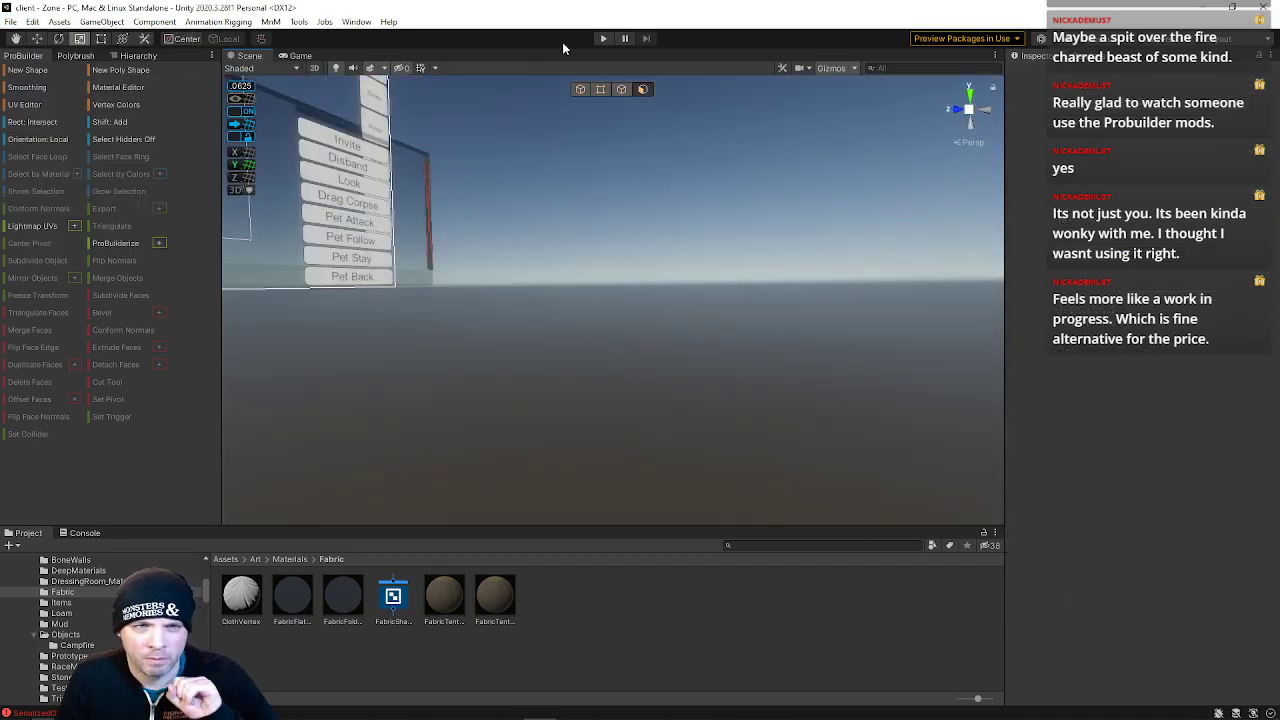
Preview the Zone scene in Play mode, then exit Play mode
click(604, 38)
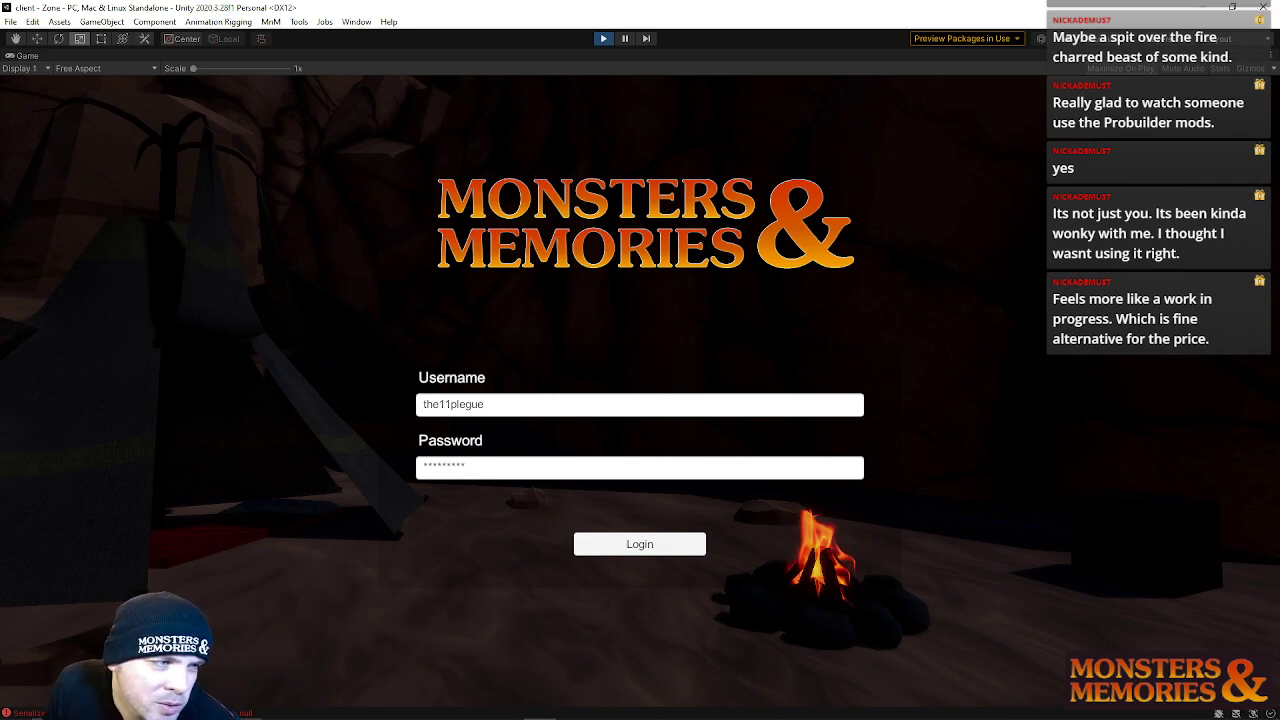
click(603, 39)
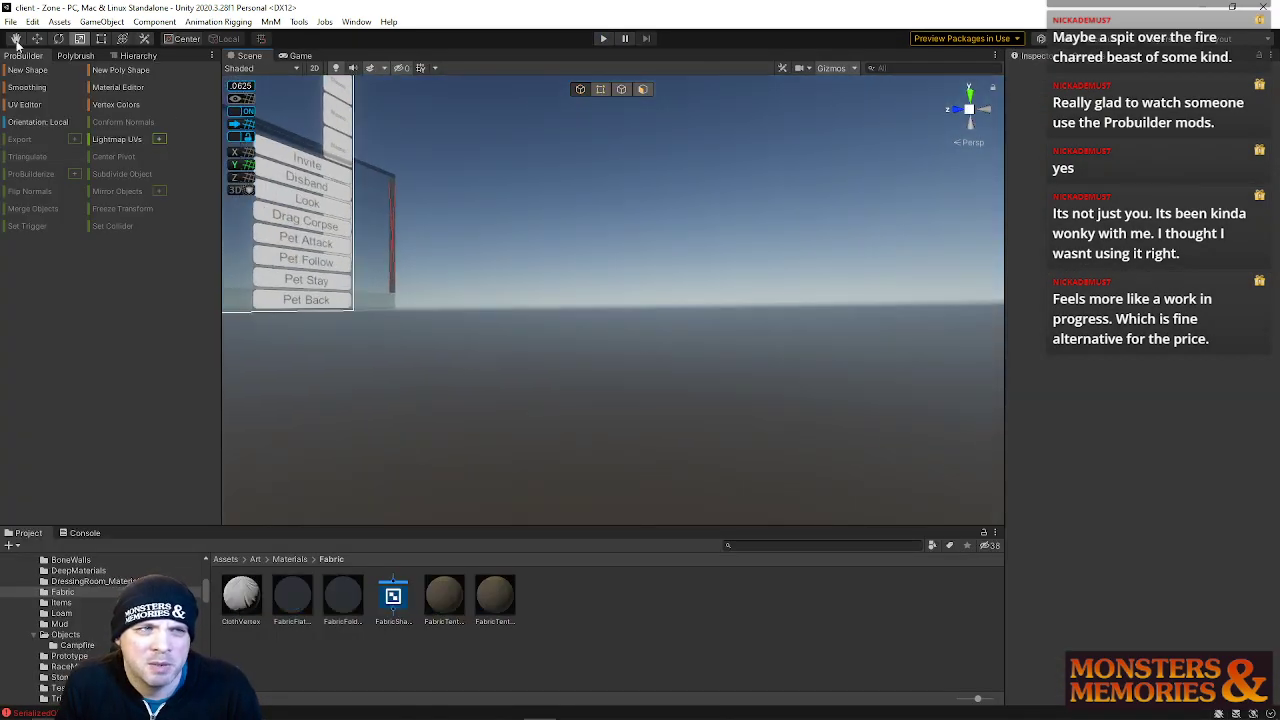
Open the WyrmsbaneTomb scene from the recent scenes list and look around it
click(10, 21)
mouse_move(46, 67)
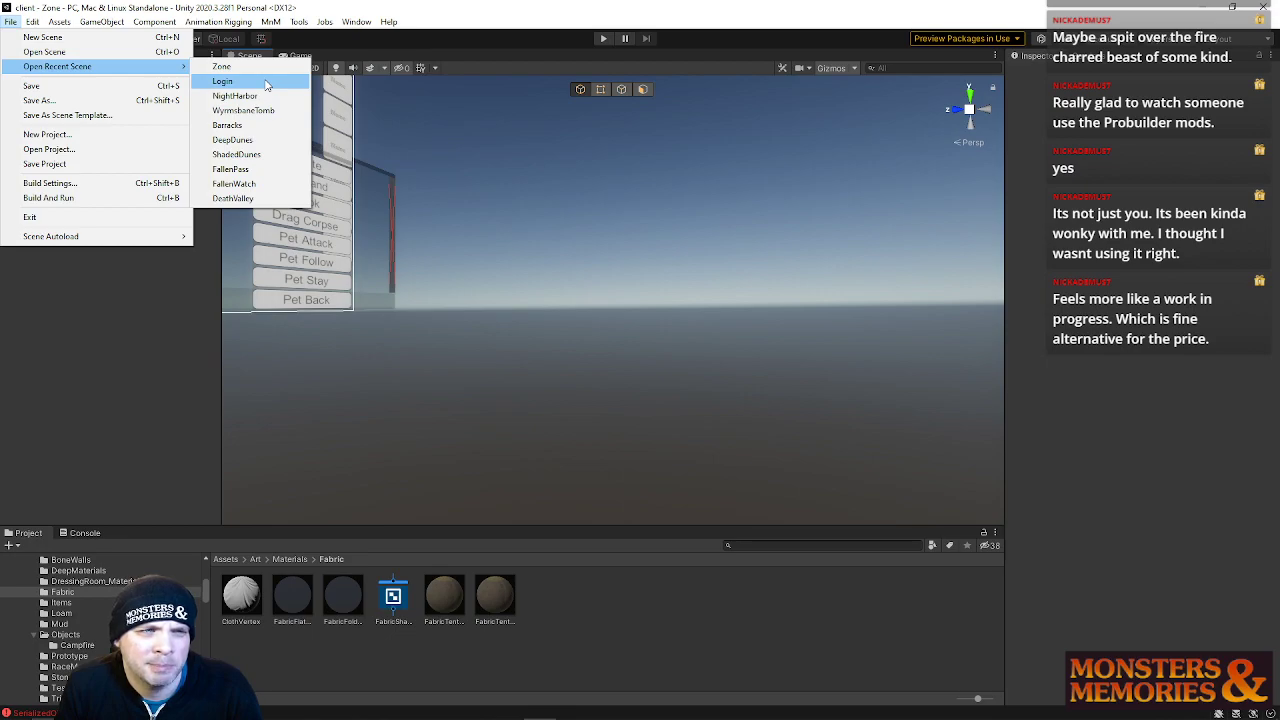
click(257, 110)
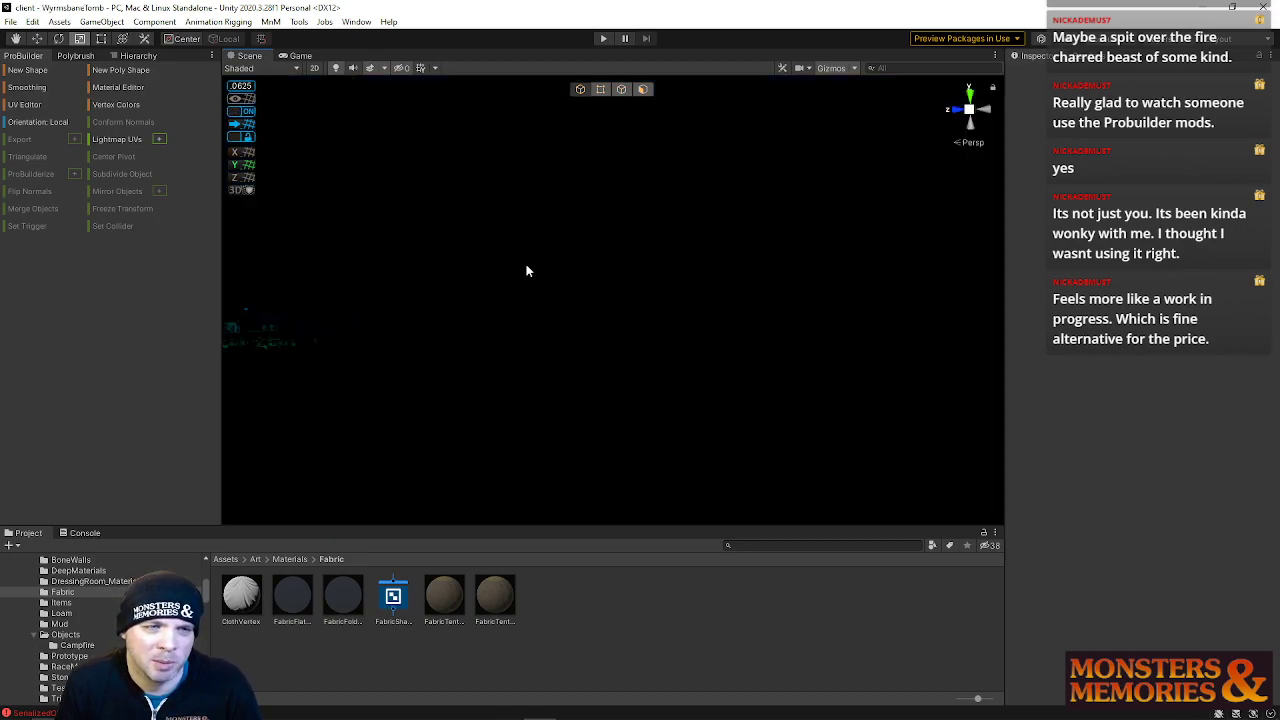
right_drag(527, 270, 106, 235)
right_drag(585, 289, 404, 348)
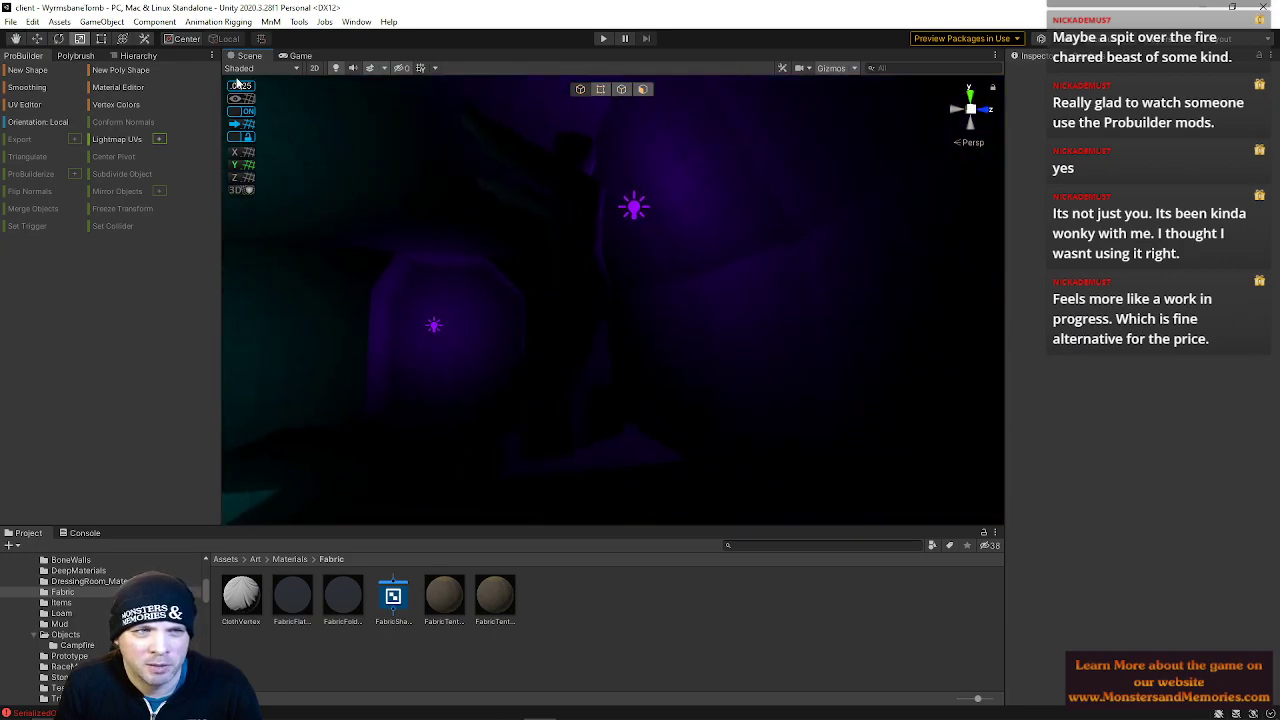
click(337, 68)
right_drag(523, 206, 144, 290)
click(563, 196)
Open the Zone scene from recent scenes without saving WyrmsbaneTomb
click(10, 21)
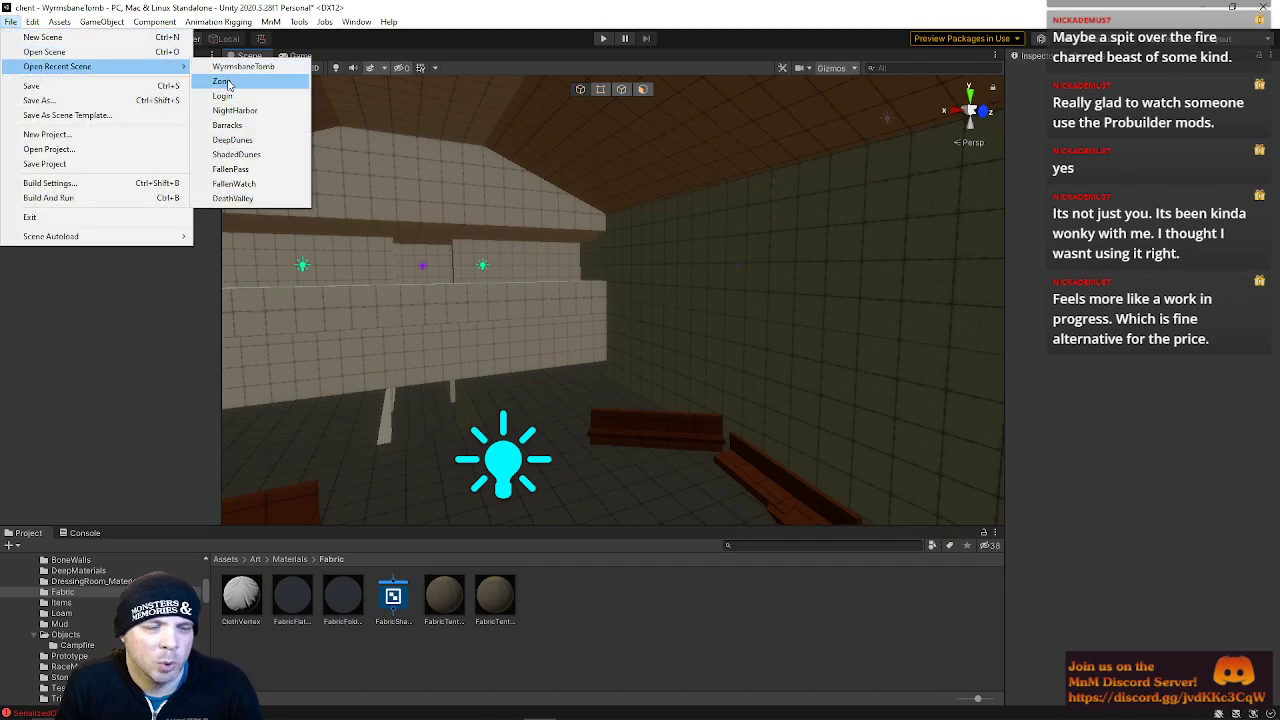
click(222, 81)
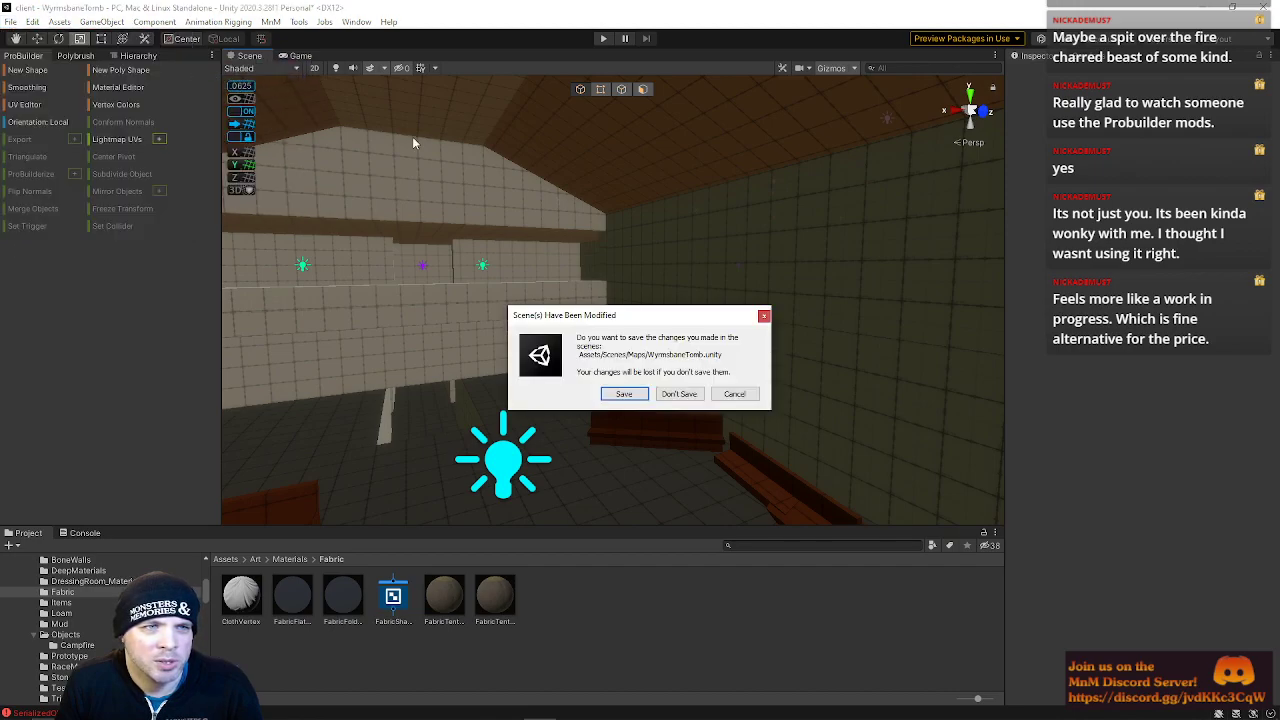
click(686, 395)
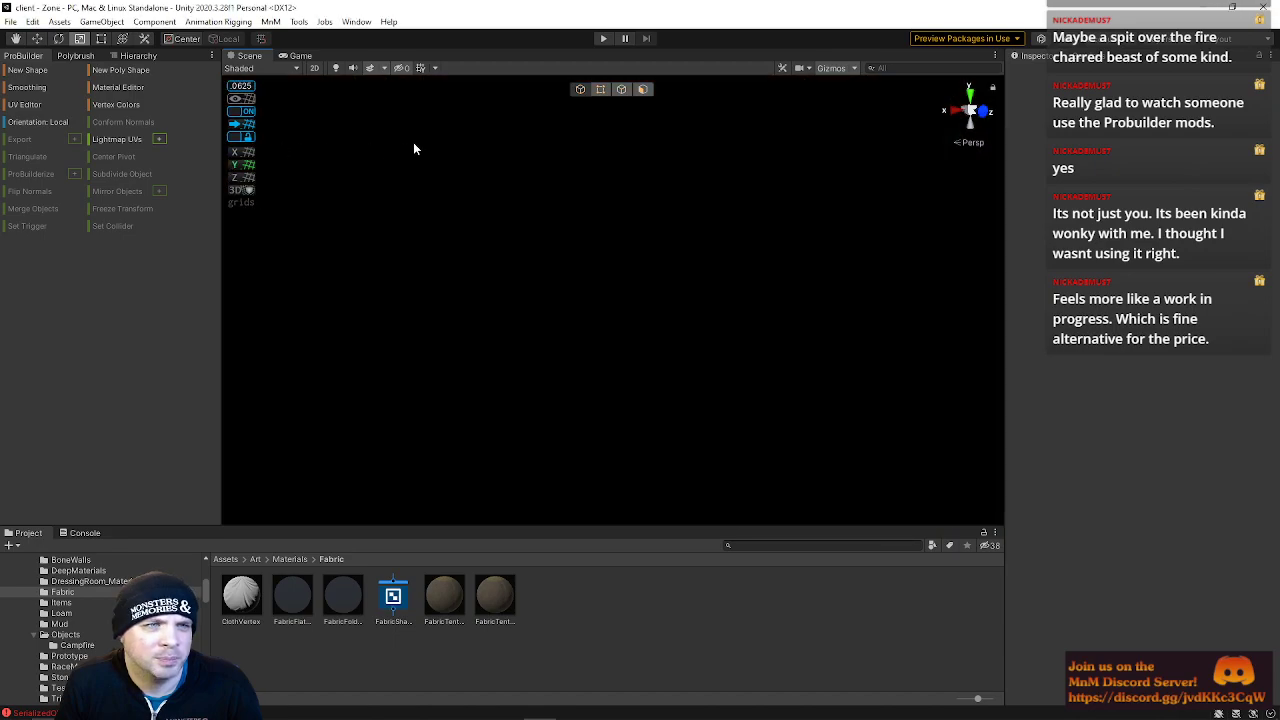
Open the Login scene again from the recent scenes list
click(10, 22)
mouse_move(50, 66)
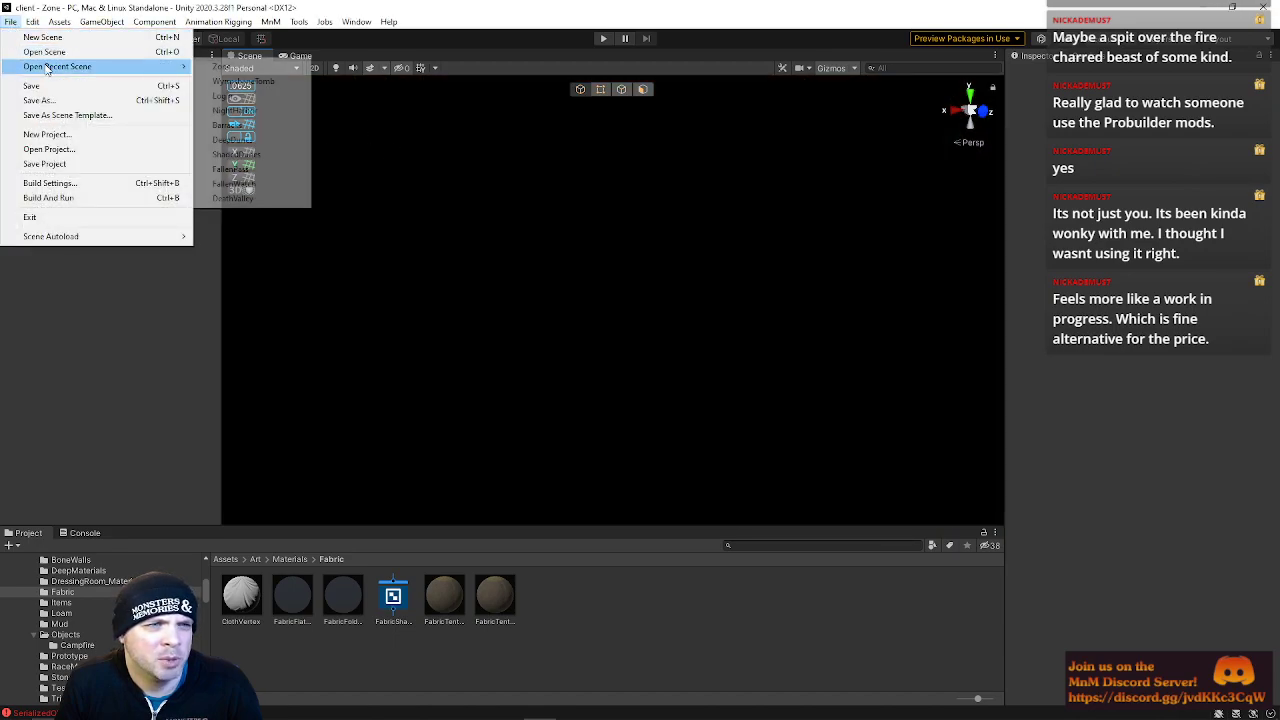
click(241, 97)
With scene lighting on, draw a thin upright ProBuilder cube post beside the campfire
right_drag(503, 177, 520, 371)
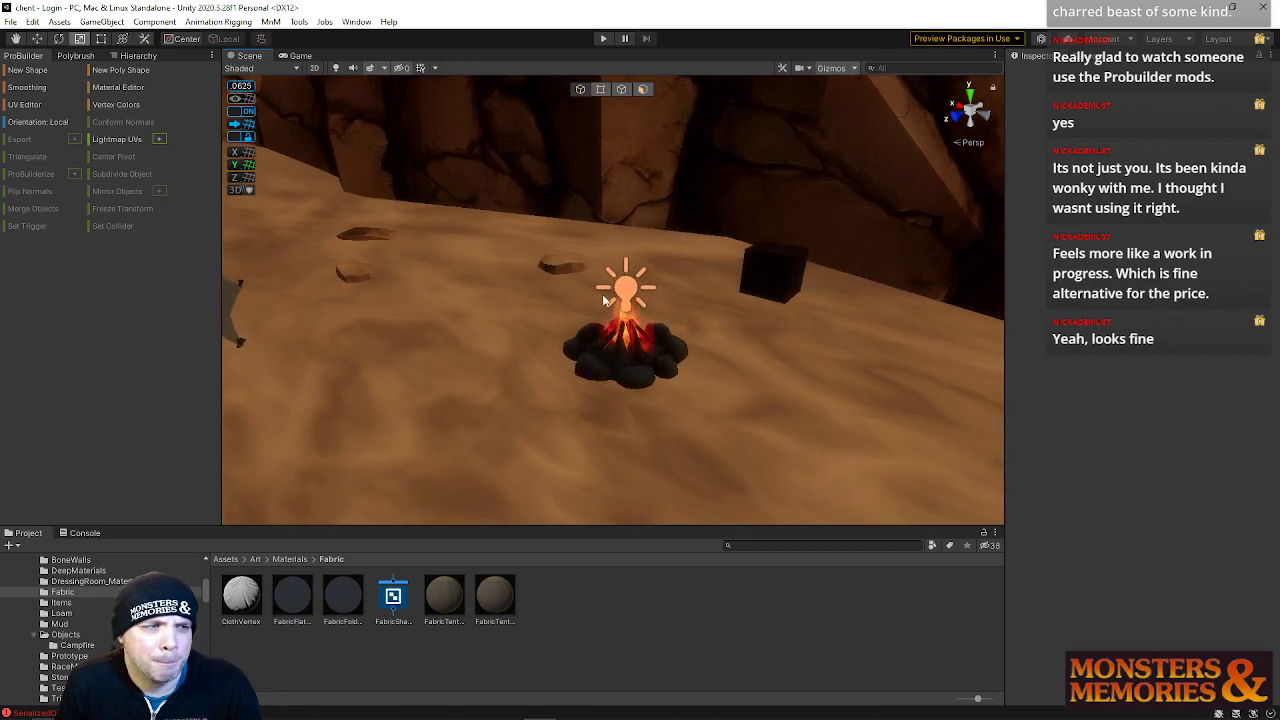
right_drag(415, 160, 526, 234)
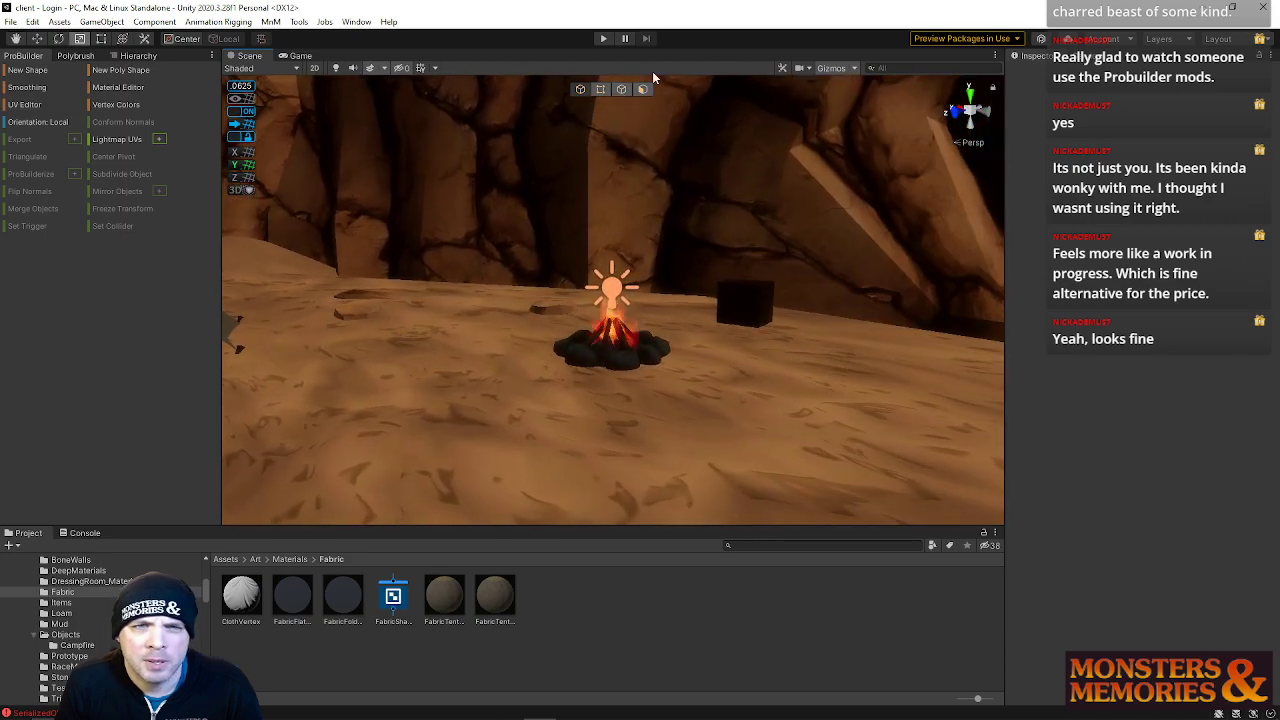
click(340, 68)
right_drag(353, 88, 352, 260)
click(30, 70)
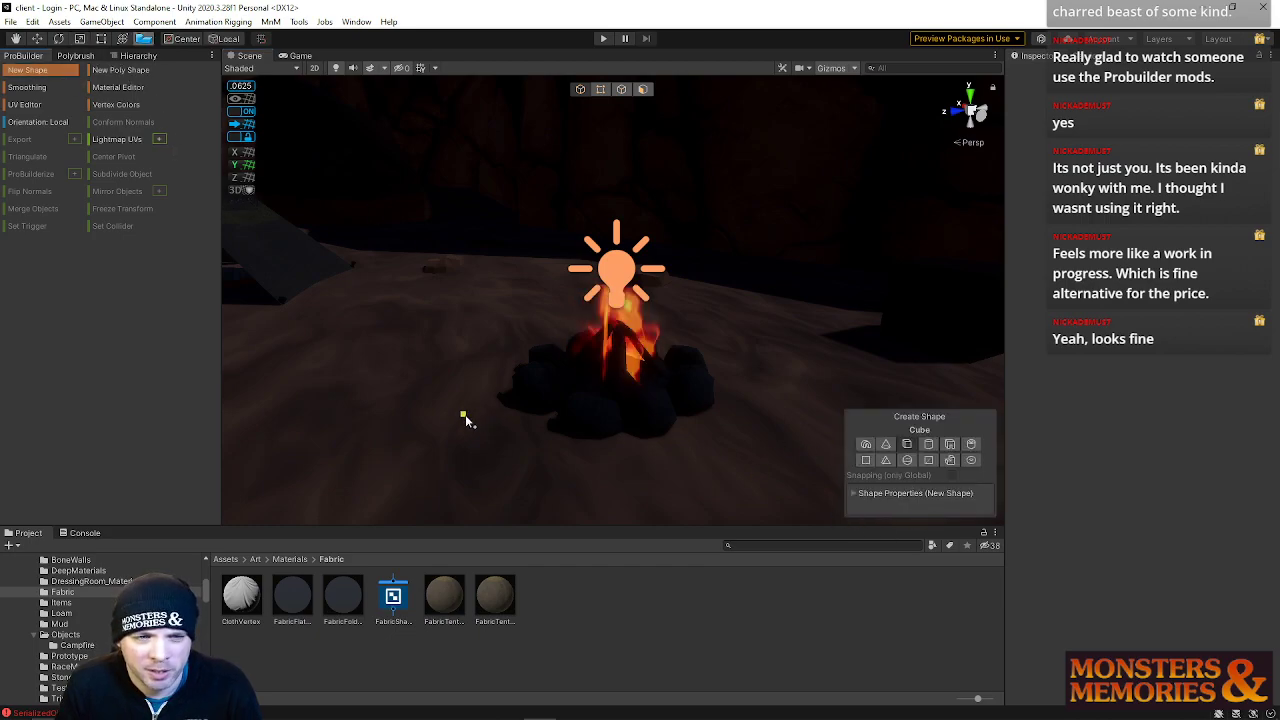
drag(465, 418, 476, 440)
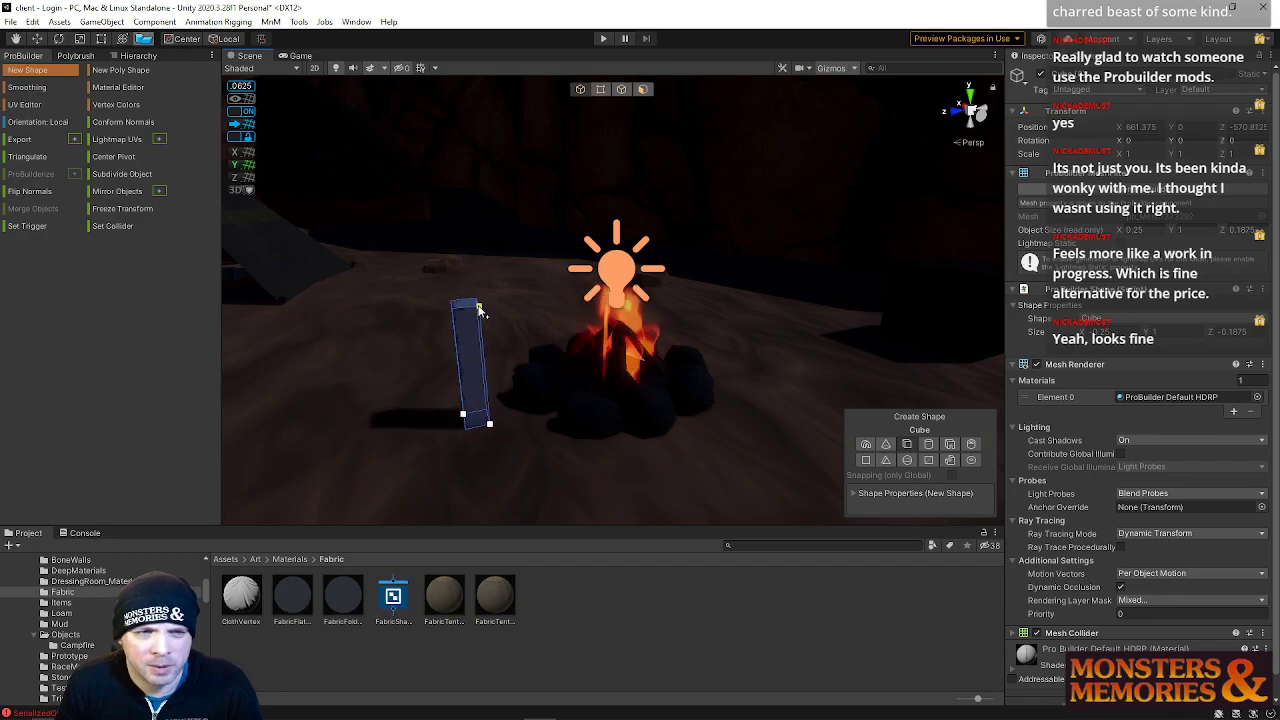
In face mode, move the post's front and side faces to adjust its thickness
key(w)
right_drag(577, 308, 276, 300)
key(d)
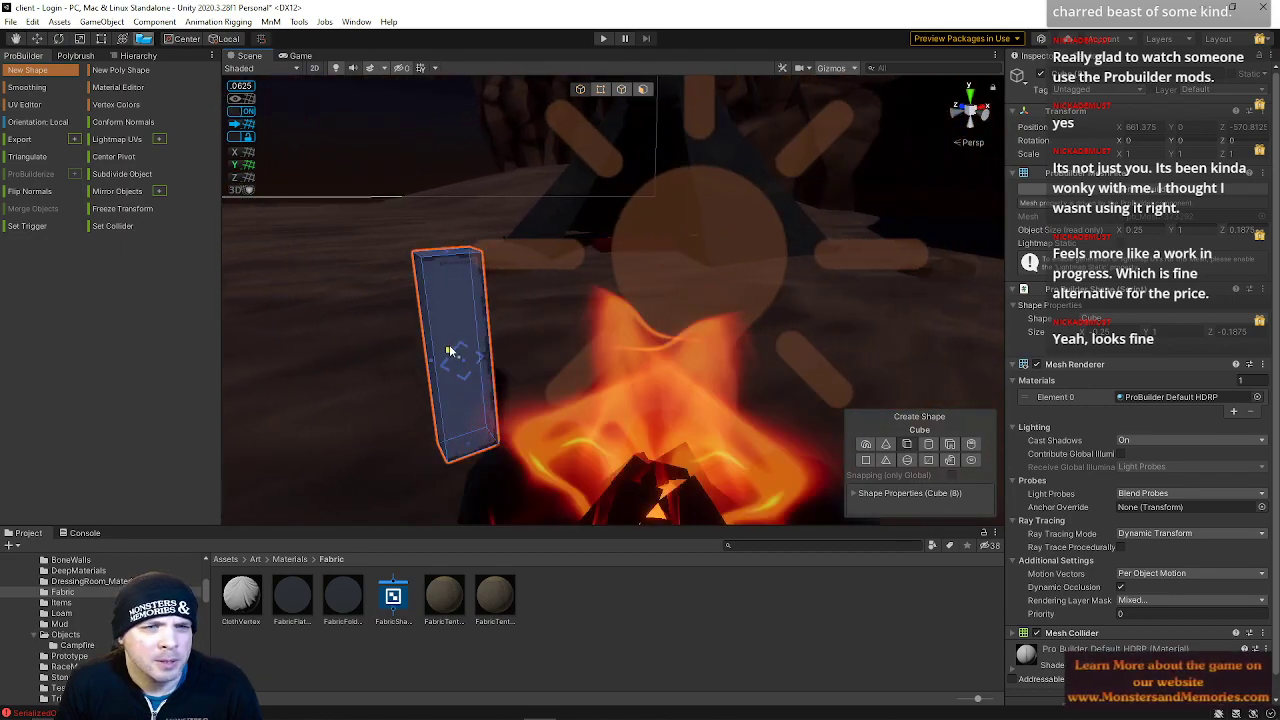
click(644, 89)
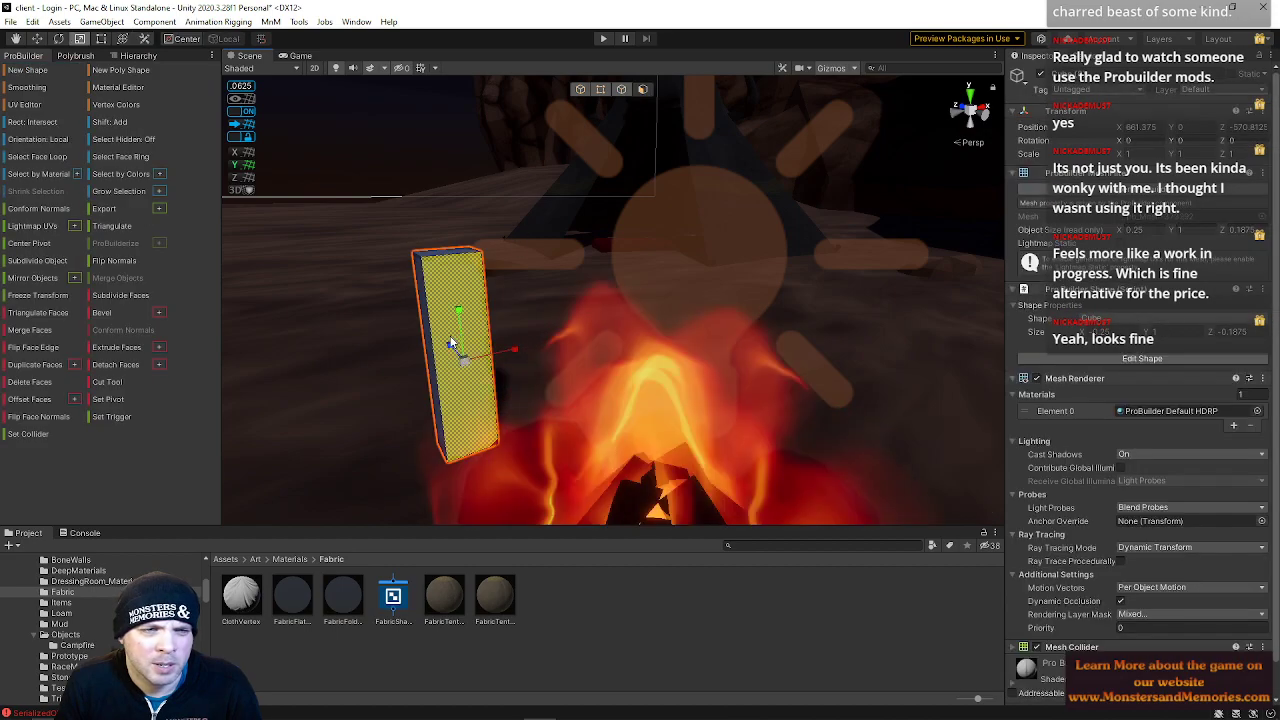
click(431, 323)
click(436, 322)
alt+drag(443, 320, 660, 312)
click(602, 301)
click(597, 281)
click(598, 300)
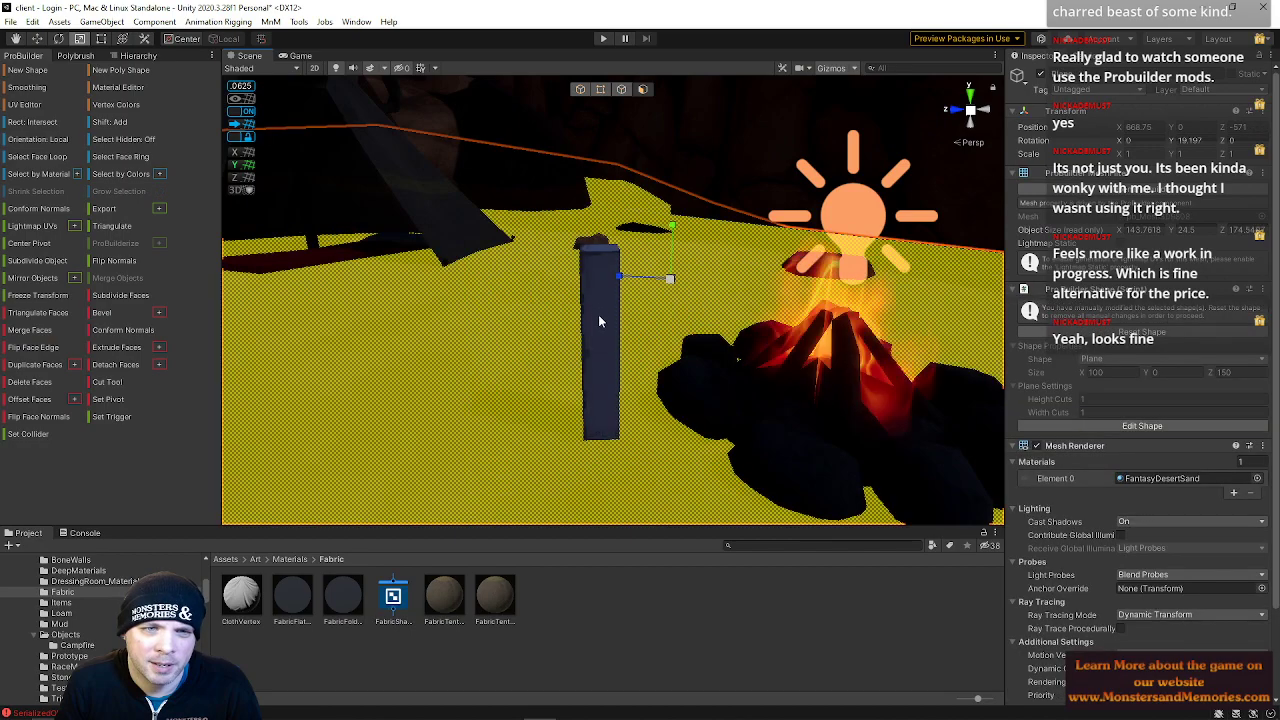
click(606, 372)
click(606, 383)
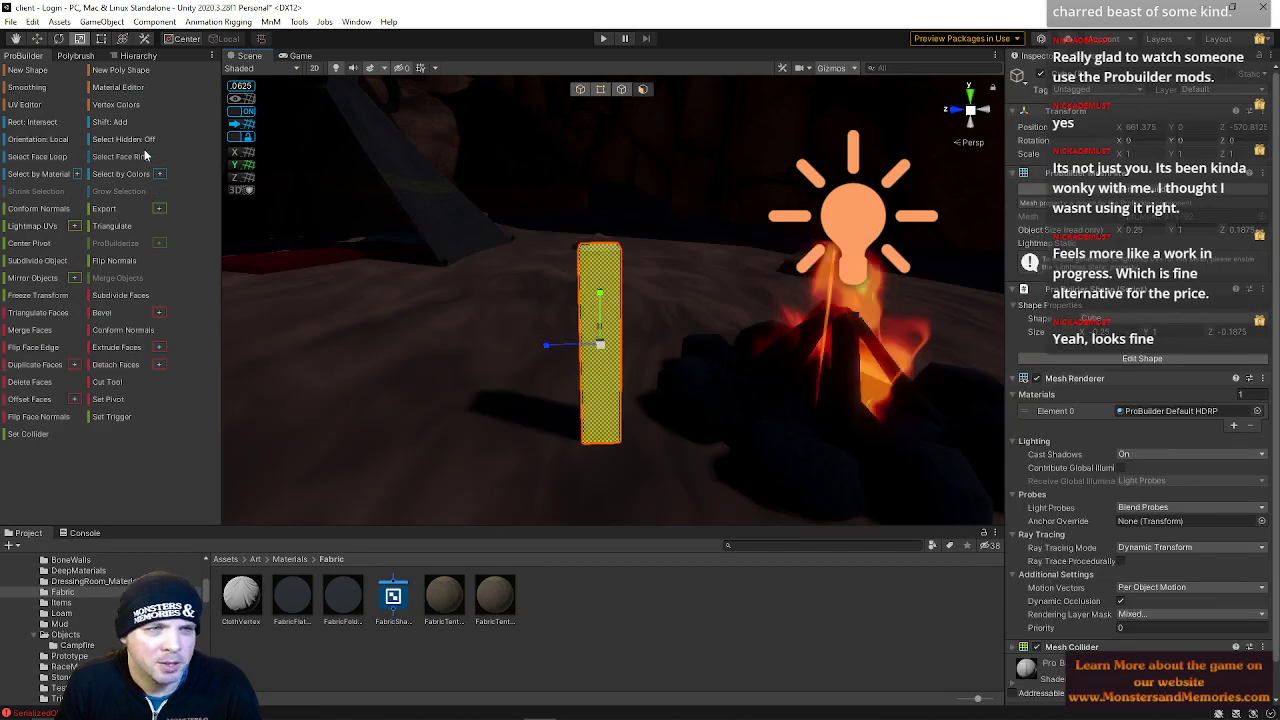
click(240, 127)
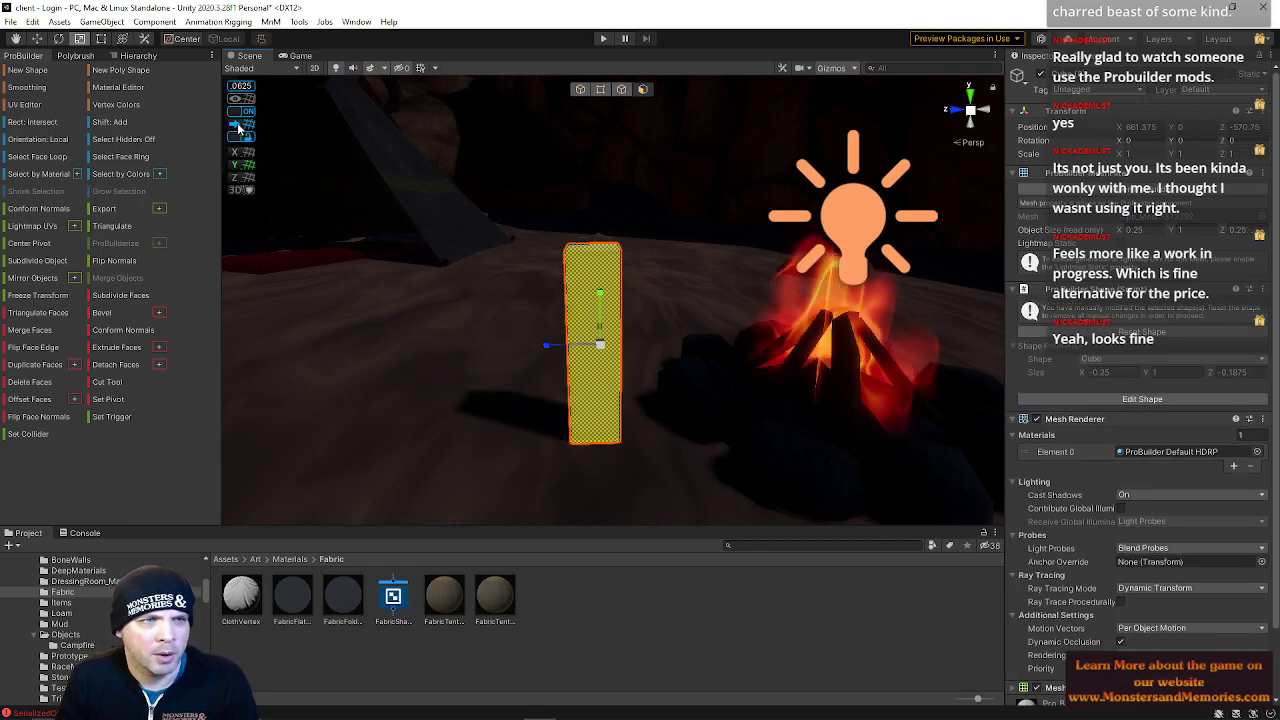
right_drag(594, 291, 695, 340)
click(710, 334)
click(699, 315)
key(w)
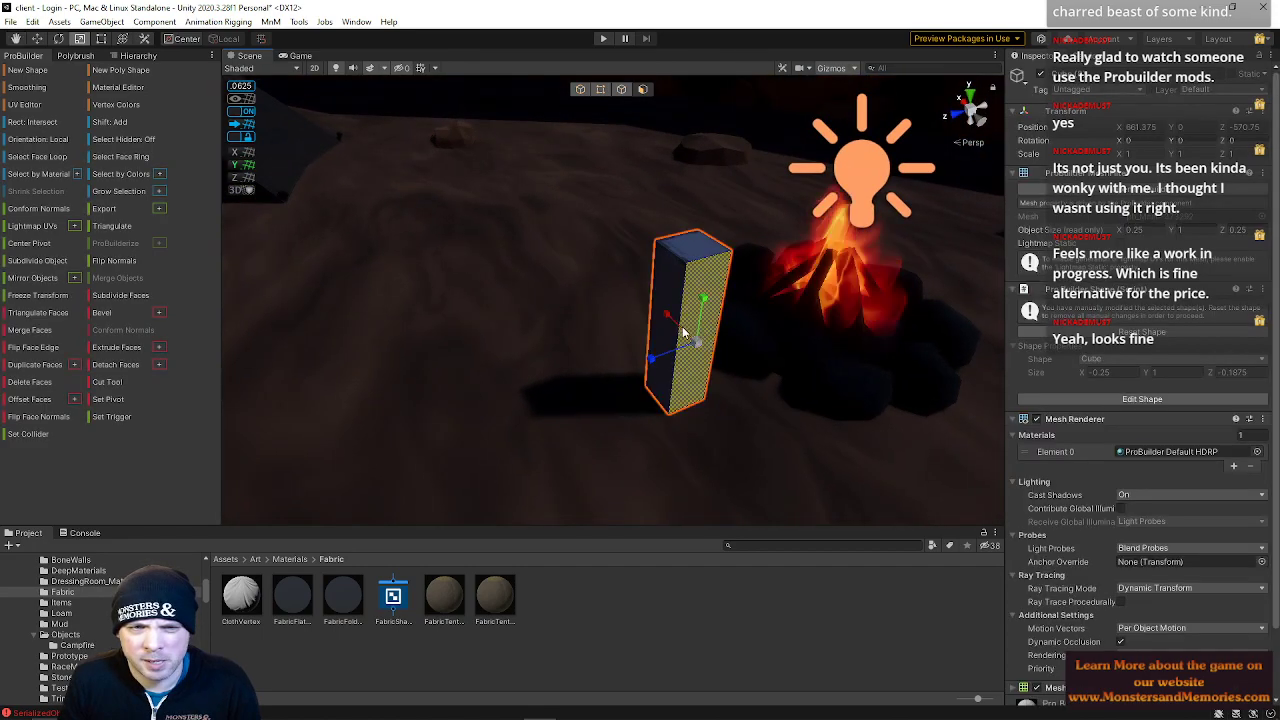
click(656, 304)
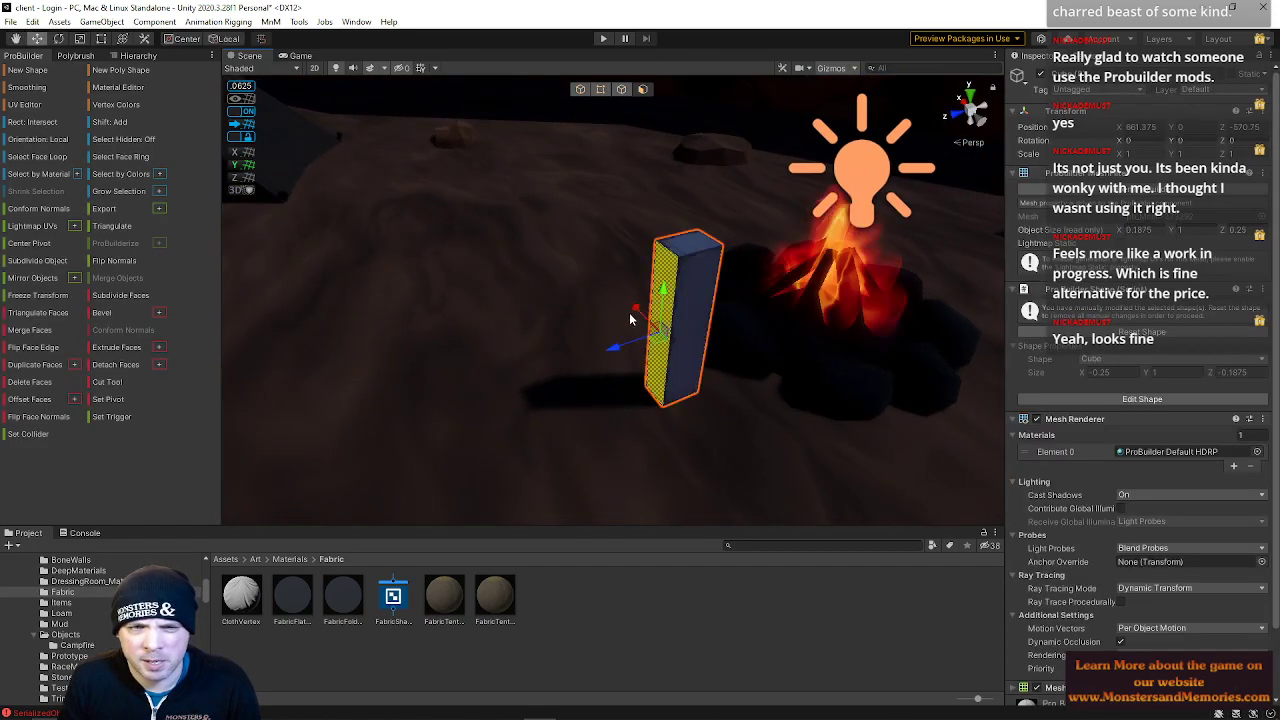
right_drag(632, 347, 512, 288)
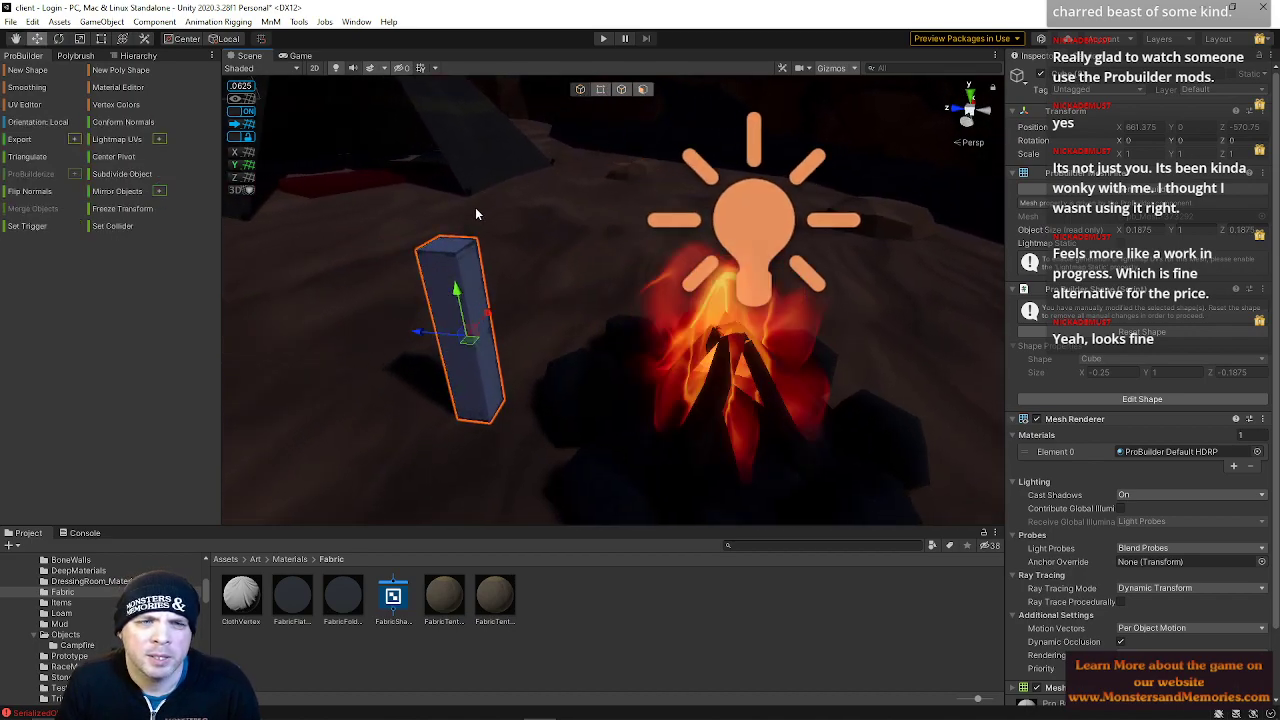
Raise the post's top face to make it slightly taller
click(449, 243)
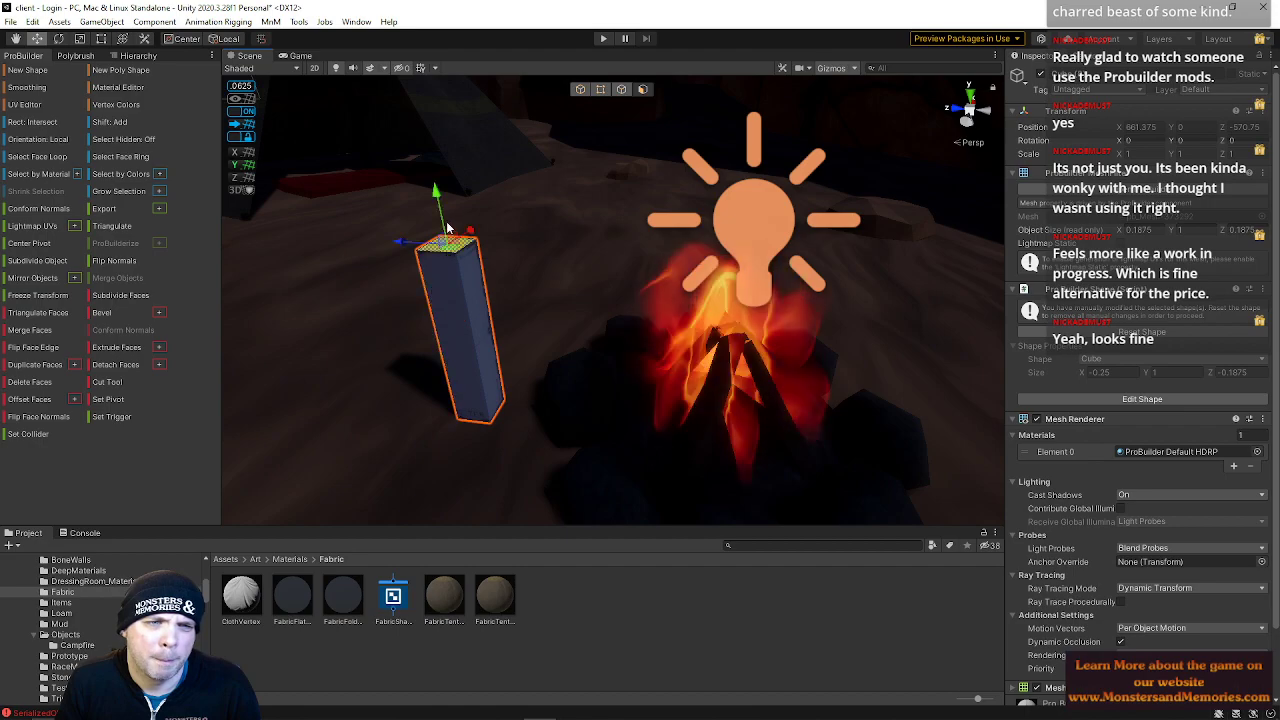
drag(435, 195, 424, 160)
right_drag(468, 238, 508, 278)
Try extruding the post's top face sideways into a crossbar, then undo it
click(456, 256)
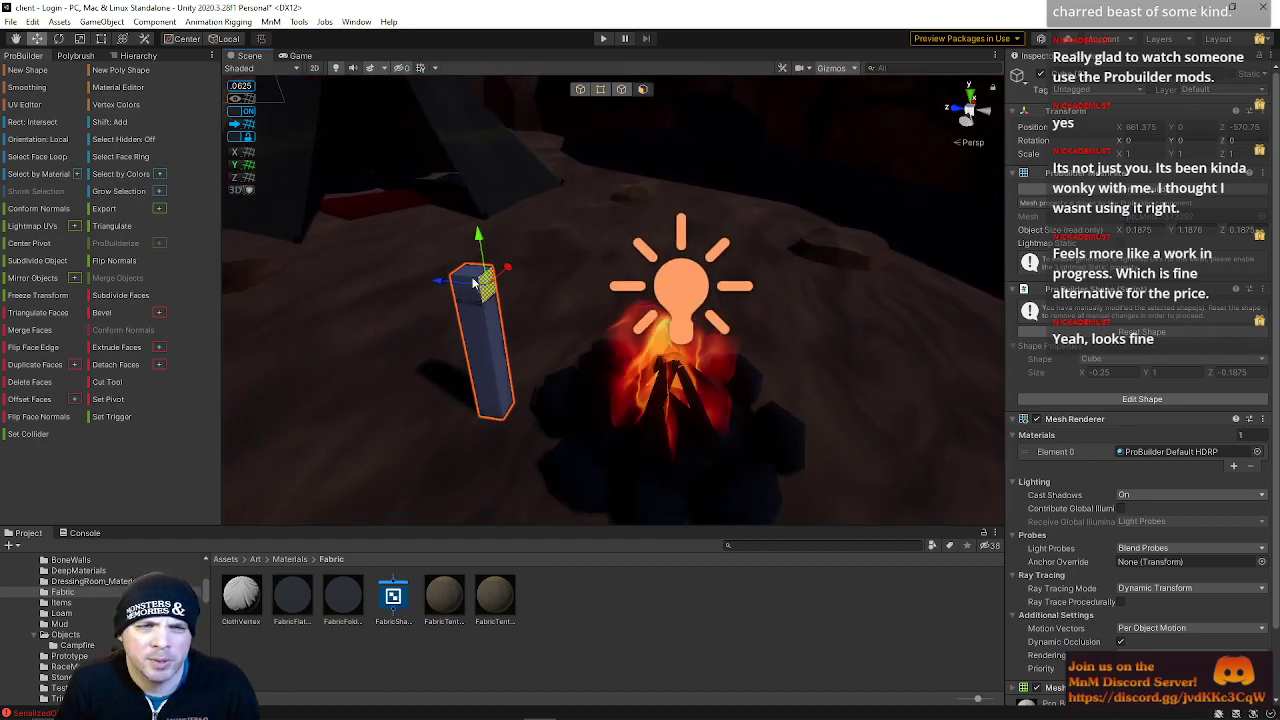
shift+drag(443, 280, 778, 354)
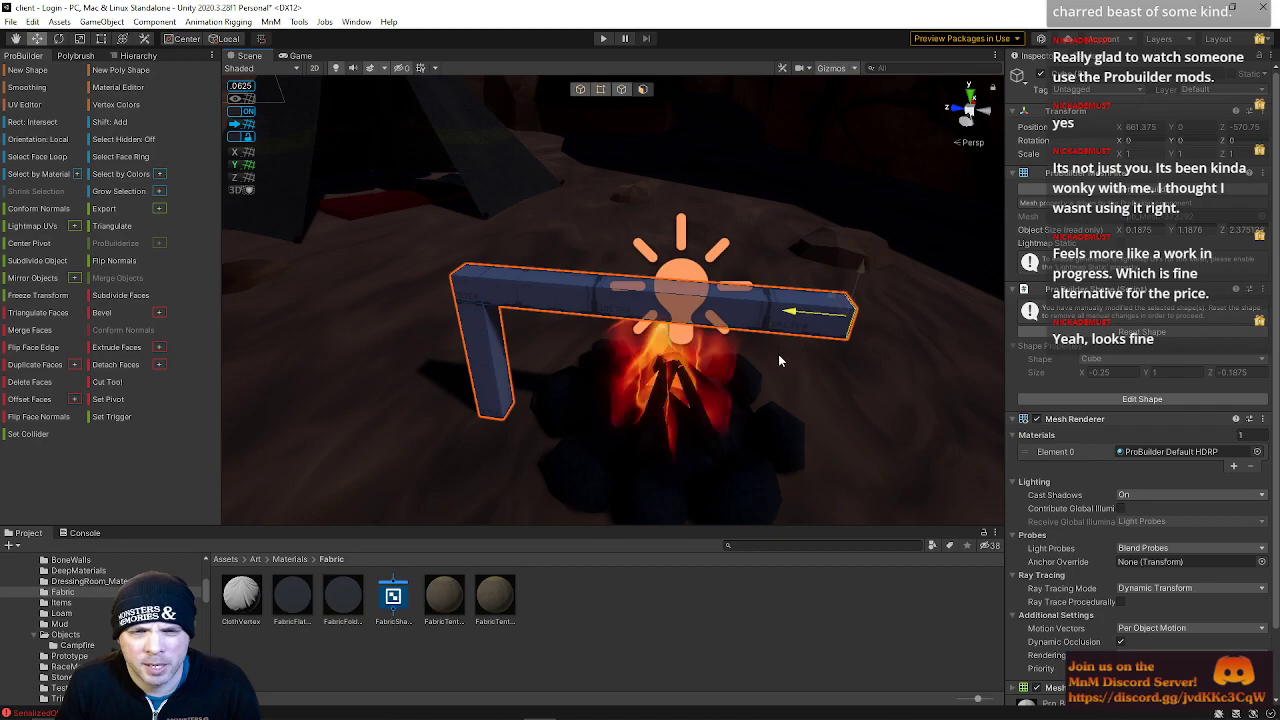
right_drag(780, 353, 608, 325)
key(ctrl+z)
key(ctrl+z)
key(ctrl+z)
Draw a thin six-sided cylinder lying horizontally across the campfire as a spit
drag(563, 225, 561, 203)
right_drag(570, 256, 556, 231)
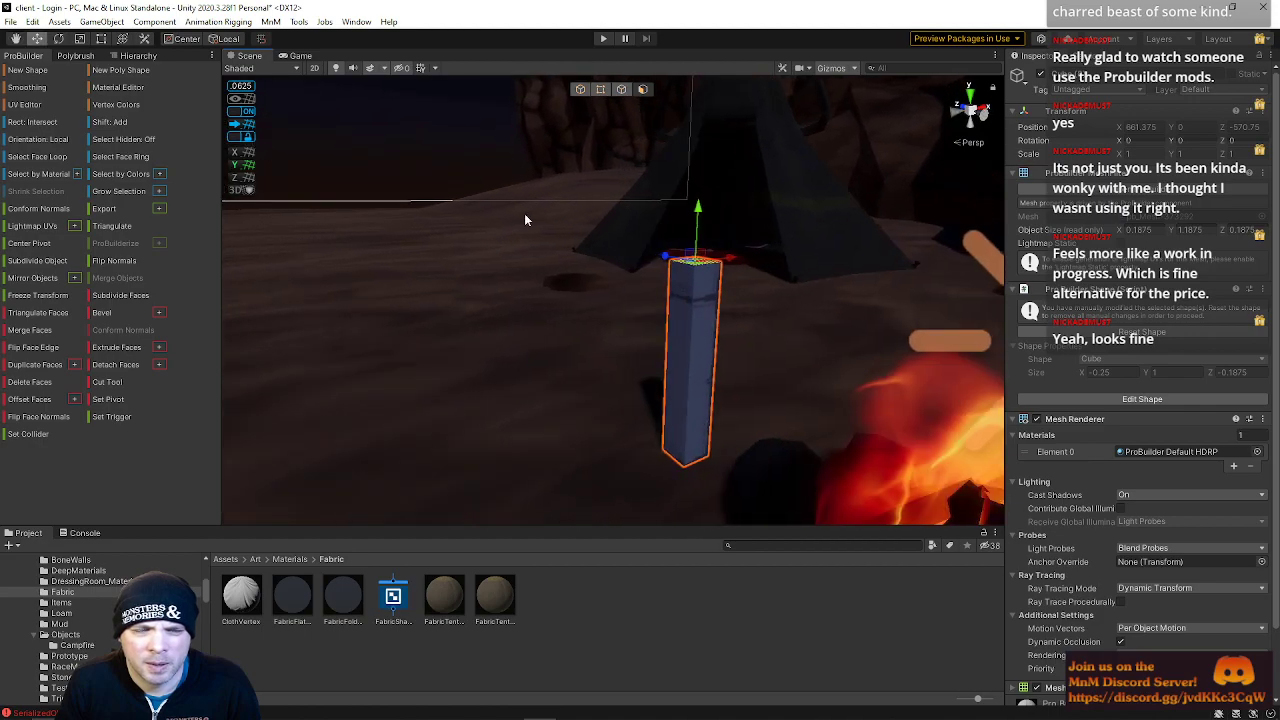
right_drag(656, 413, 621, 388)
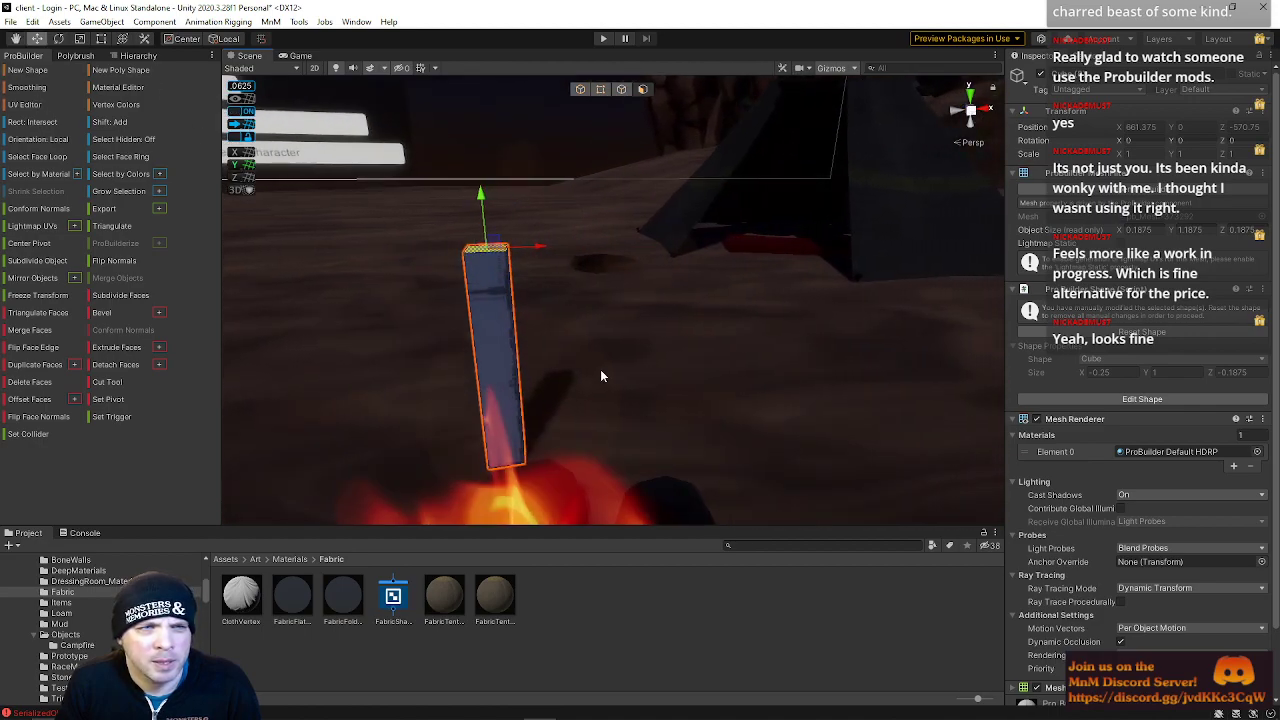
click(23, 72)
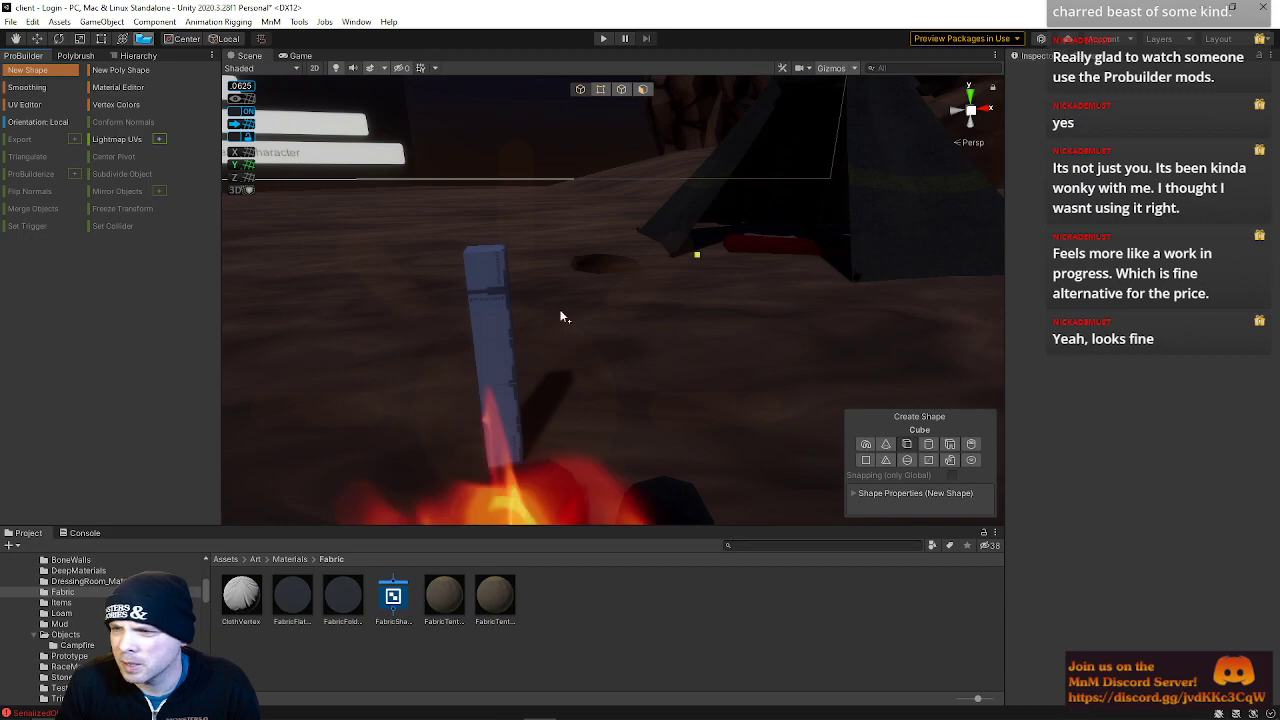
click(930, 446)
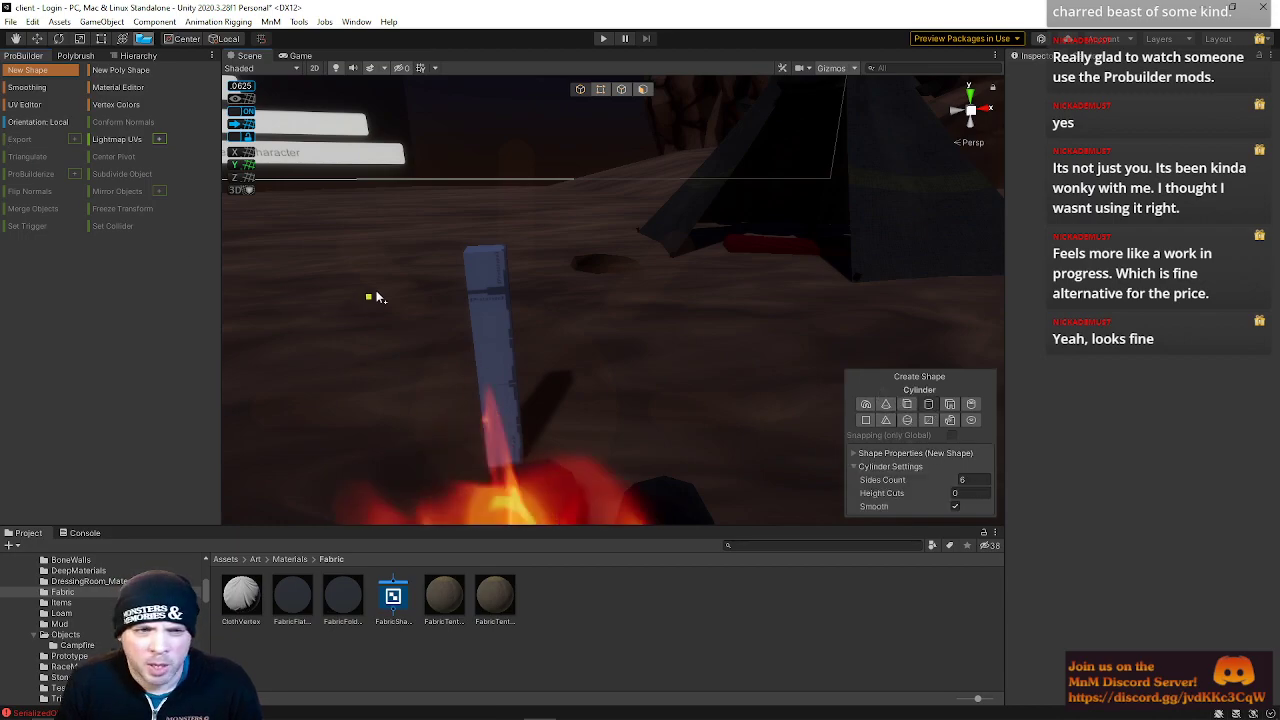
drag(478, 266, 508, 289)
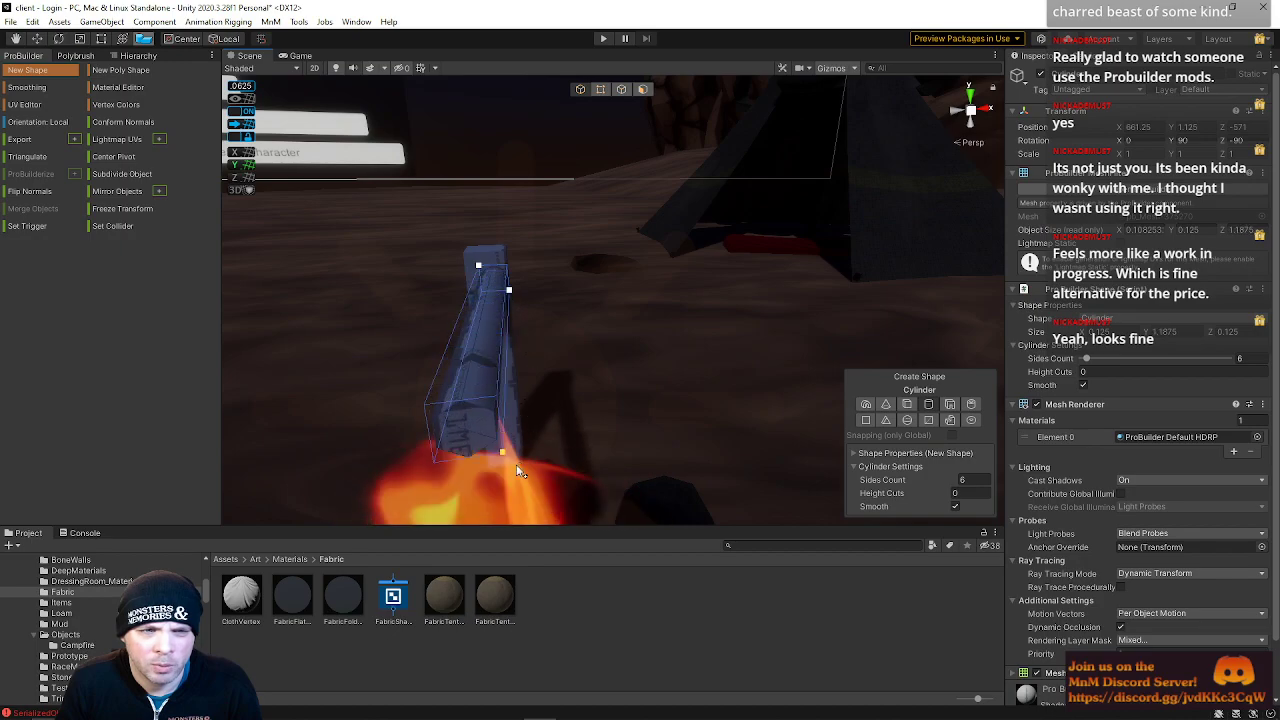
right_drag(472, 347, 712, 392)
key(s)
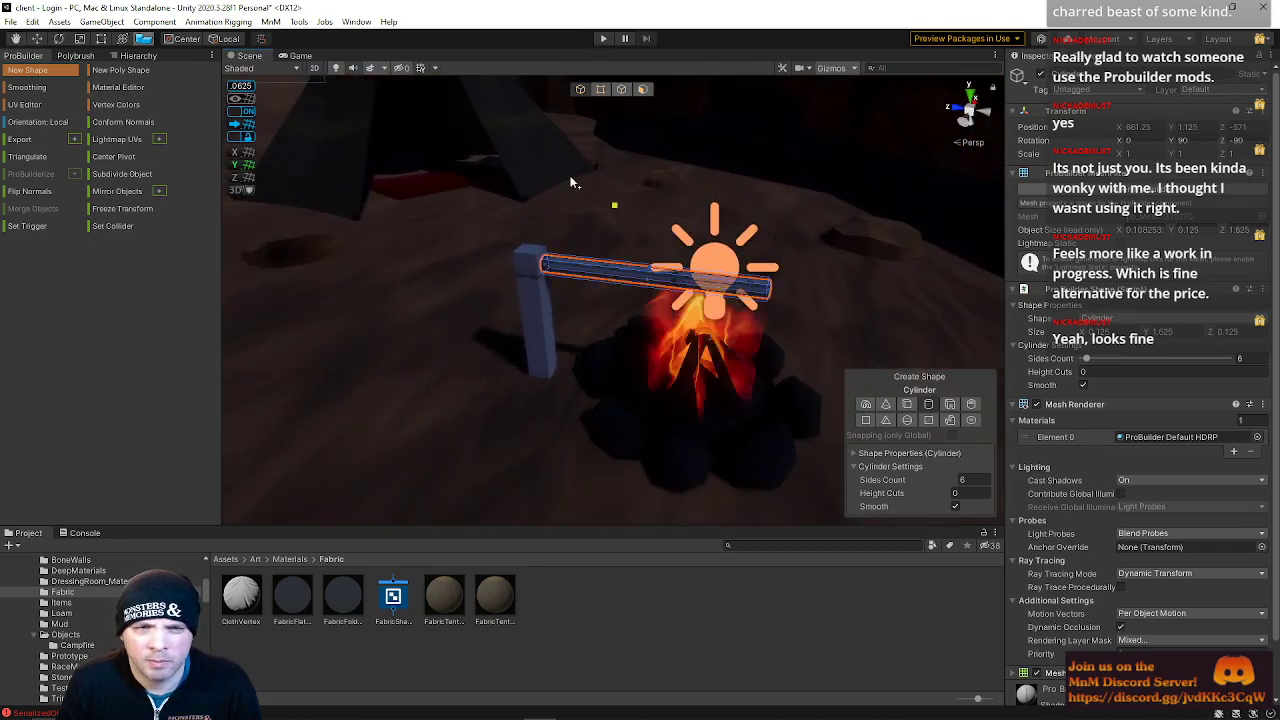
Move the spit cylinder up and scale it down to rest over the fire
click(601, 89)
key(w)
right_drag(583, 273, 652, 226)
click(580, 92)
key(s)
right_drag(757, 357, 612, 370)
key(d)
key(w)
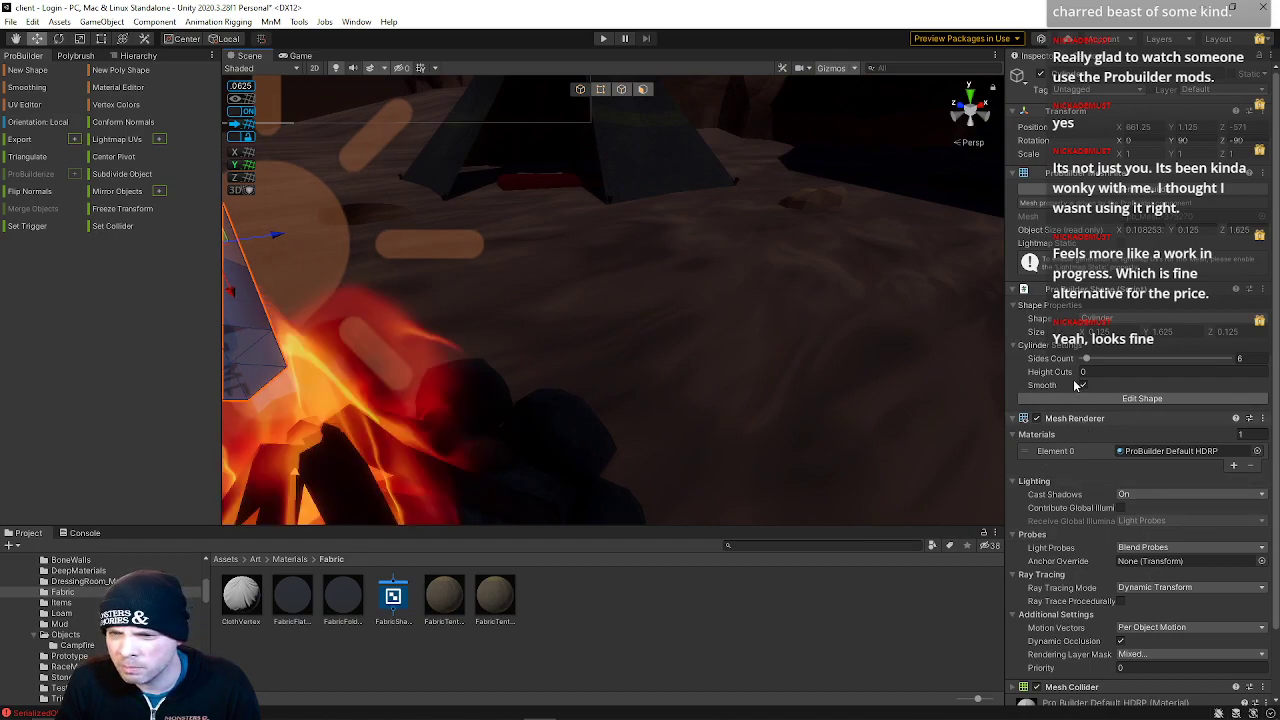
scroll(1093, 392, down, 3)
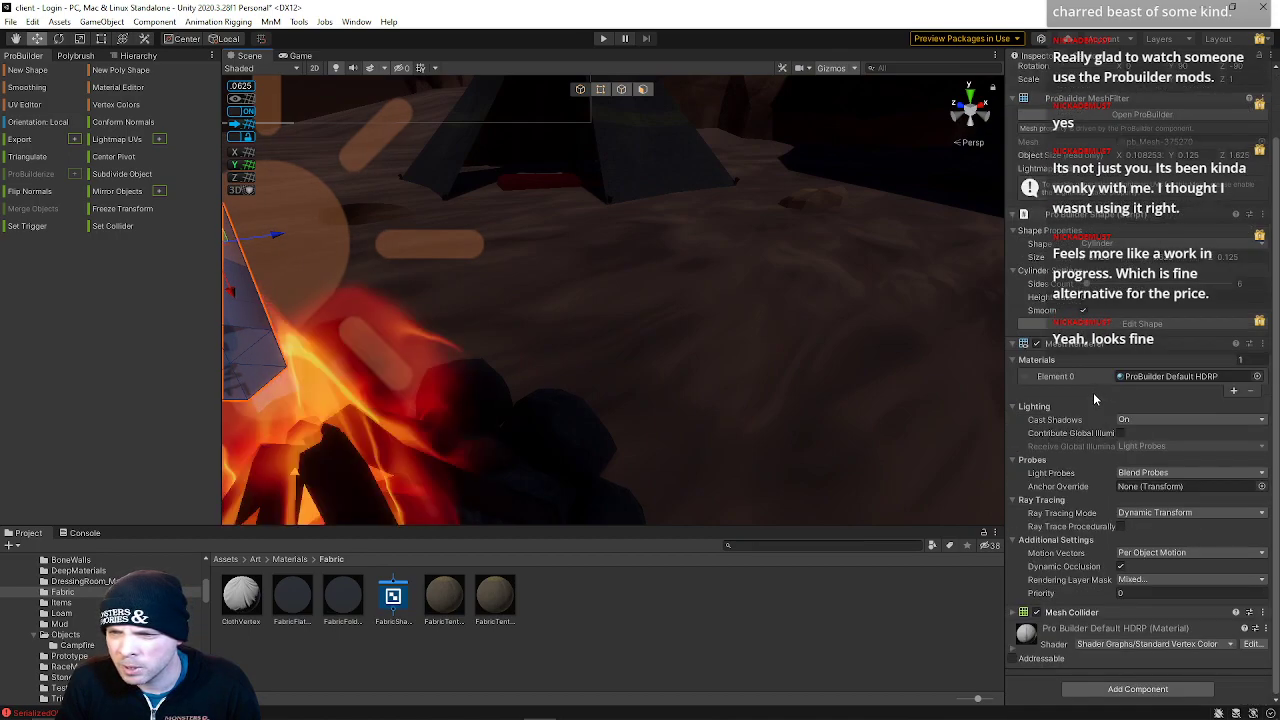
Select the spit cylinder's end face and delete it, leaving its end open
scroll(1093, 392, up, 3)
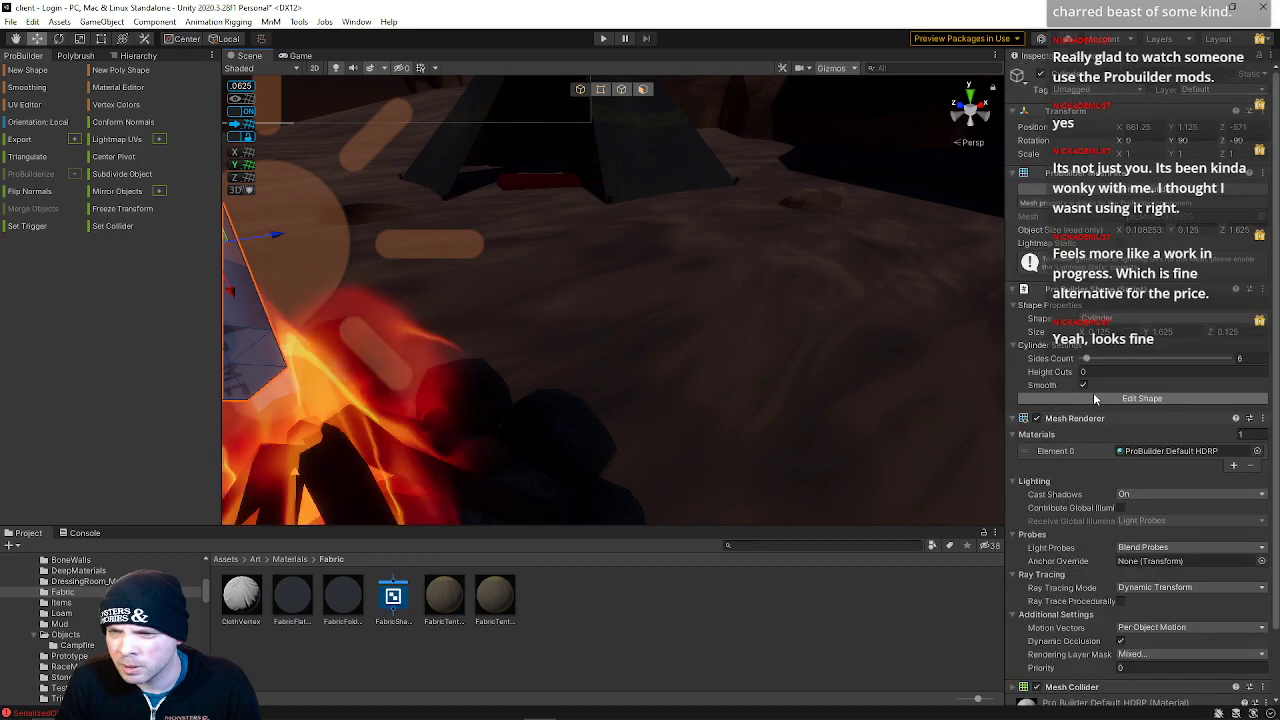
right_drag(763, 304, 390, 278)
key(d)
click(647, 89)
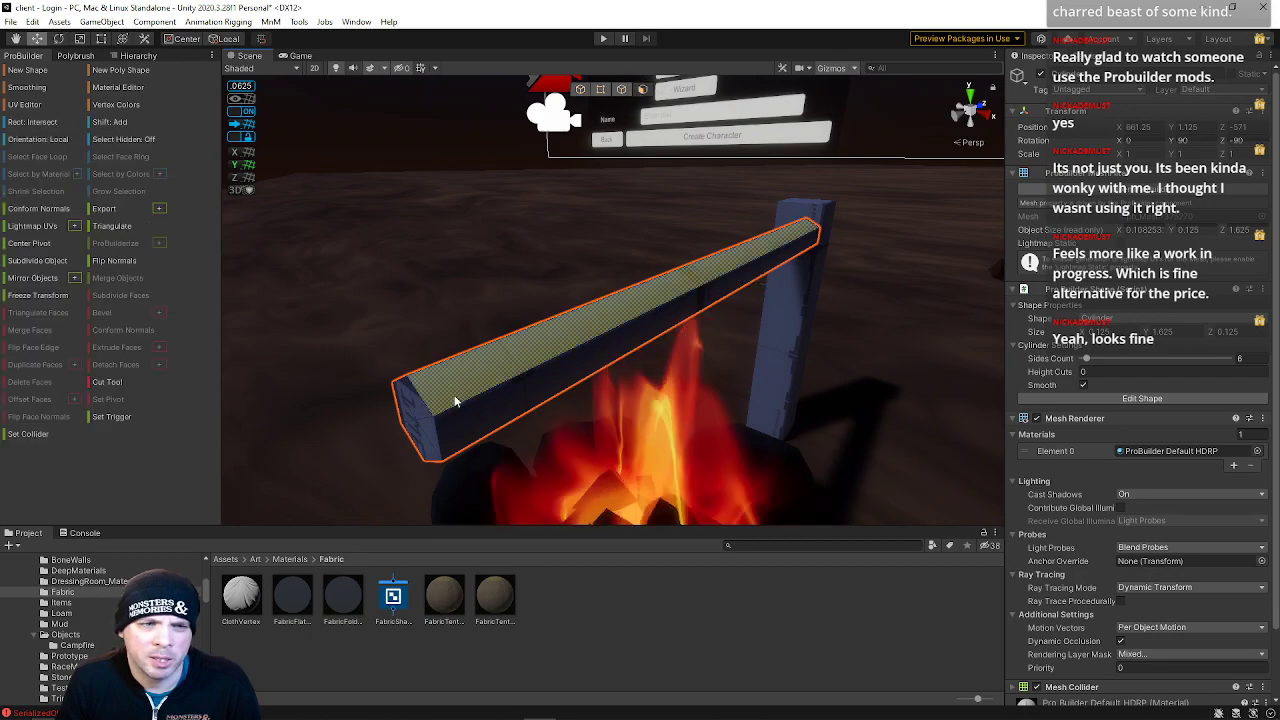
click(428, 432)
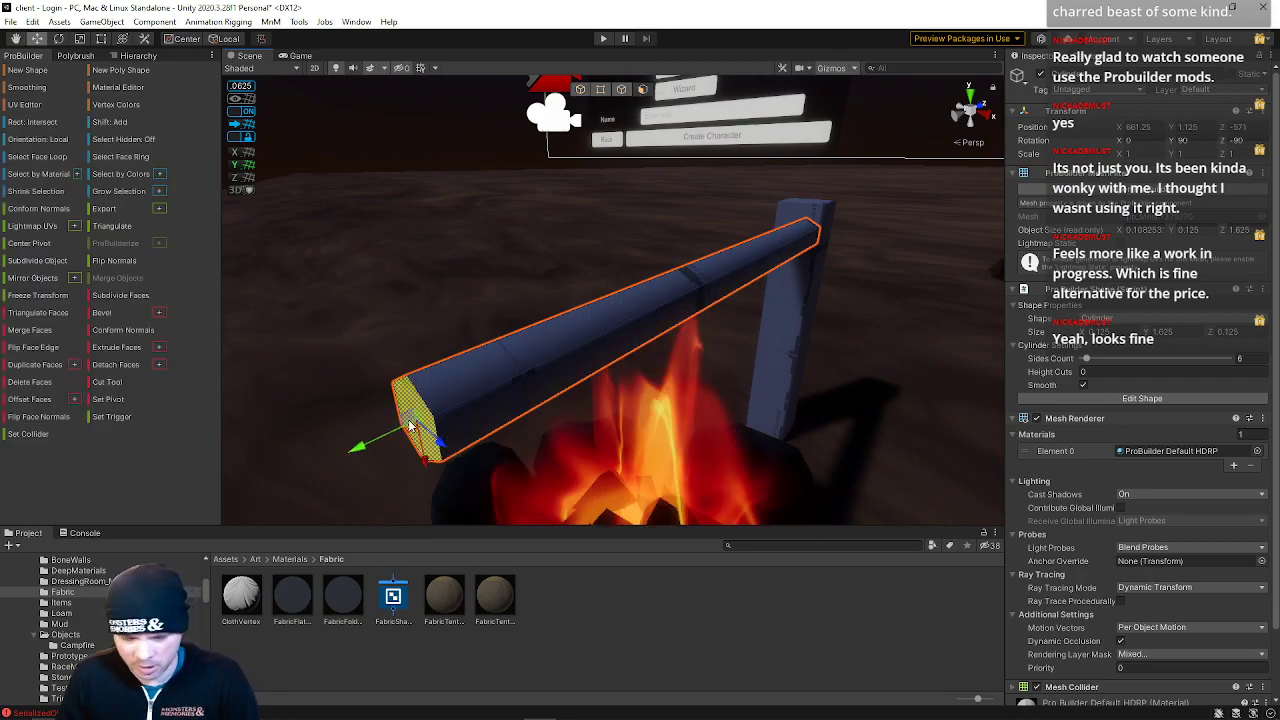
click(29, 388)
right_drag(503, 309, 755, 287)
key(d)
key(w)
key(d)
click(686, 313)
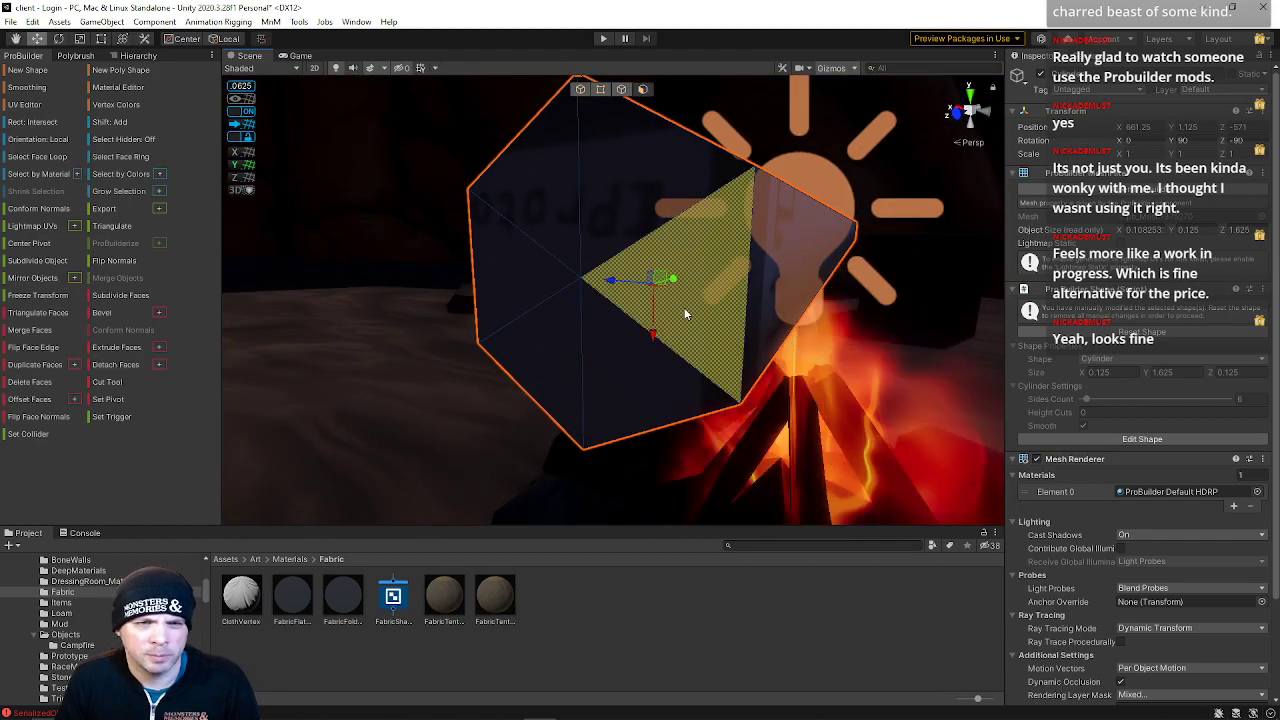
key(alt+g)
click(44, 385)
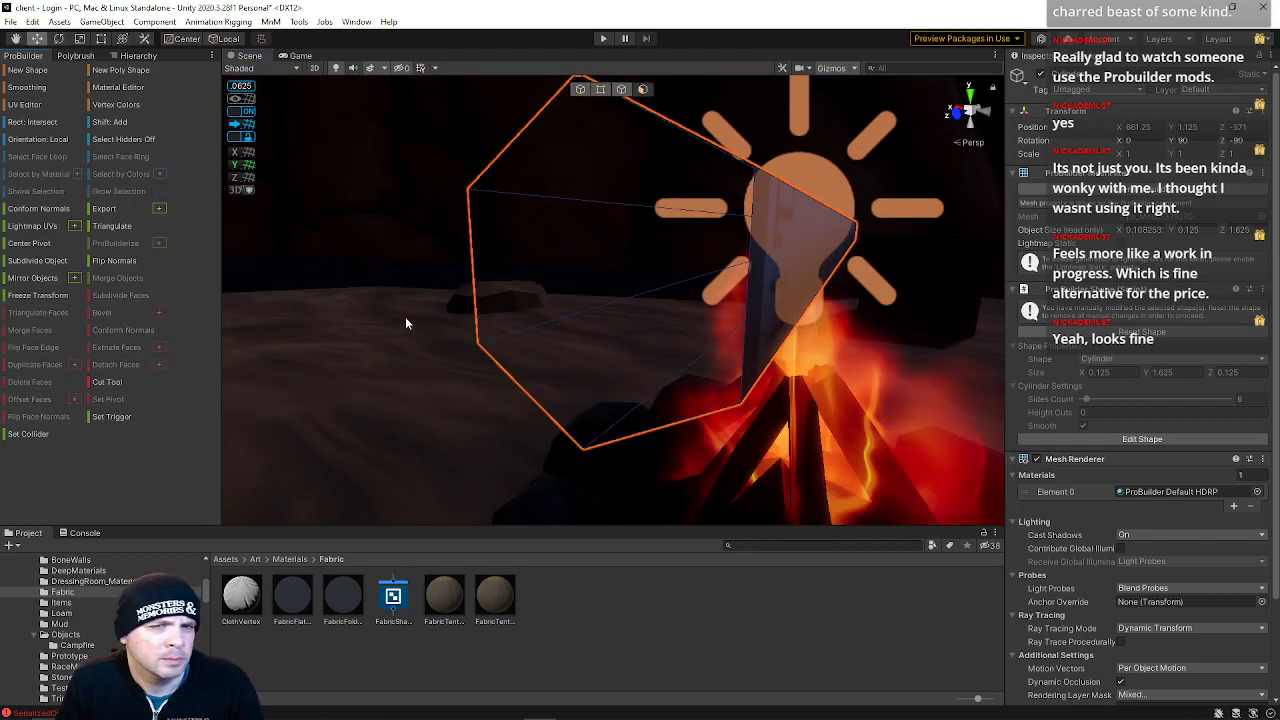
Lower the top face of the right-hand post slightly
scroll(325, 334, up, 2)
alt+drag(597, 104, 45, 193)
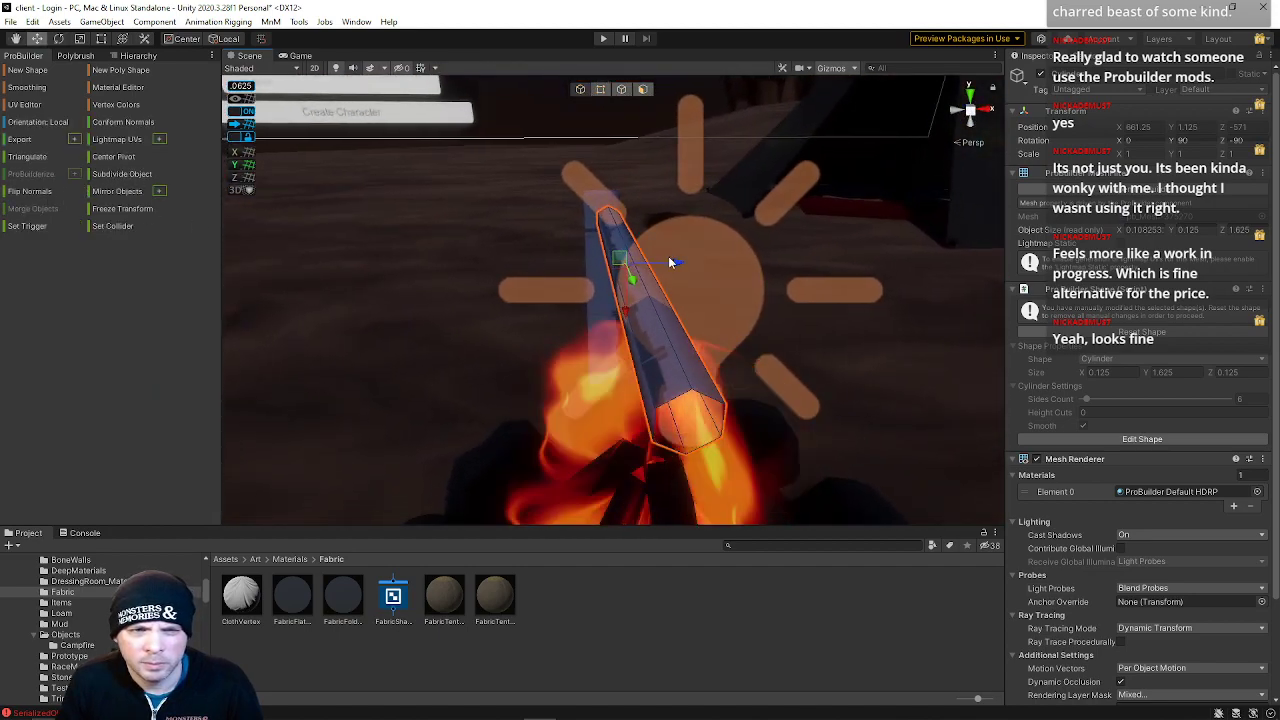
drag(668, 268, 661, 208)
alt+drag(582, 90, 618, 94)
click(645, 298)
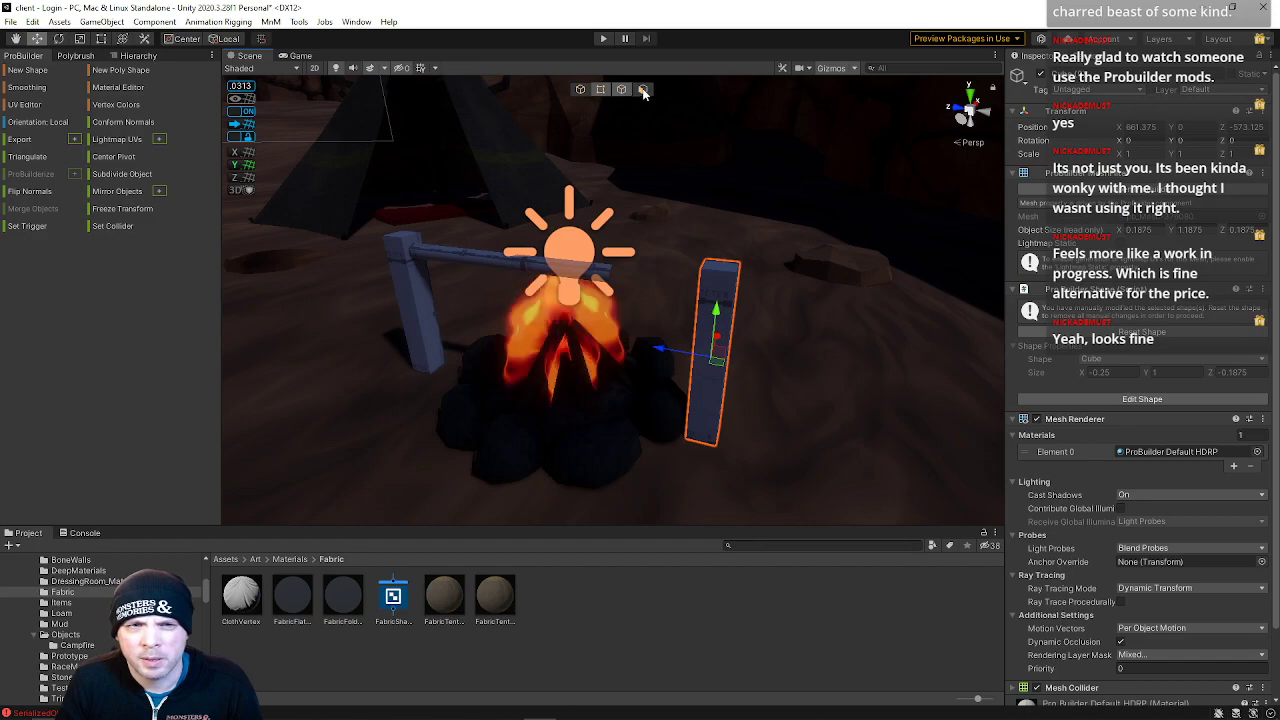
click(643, 89)
click(720, 268)
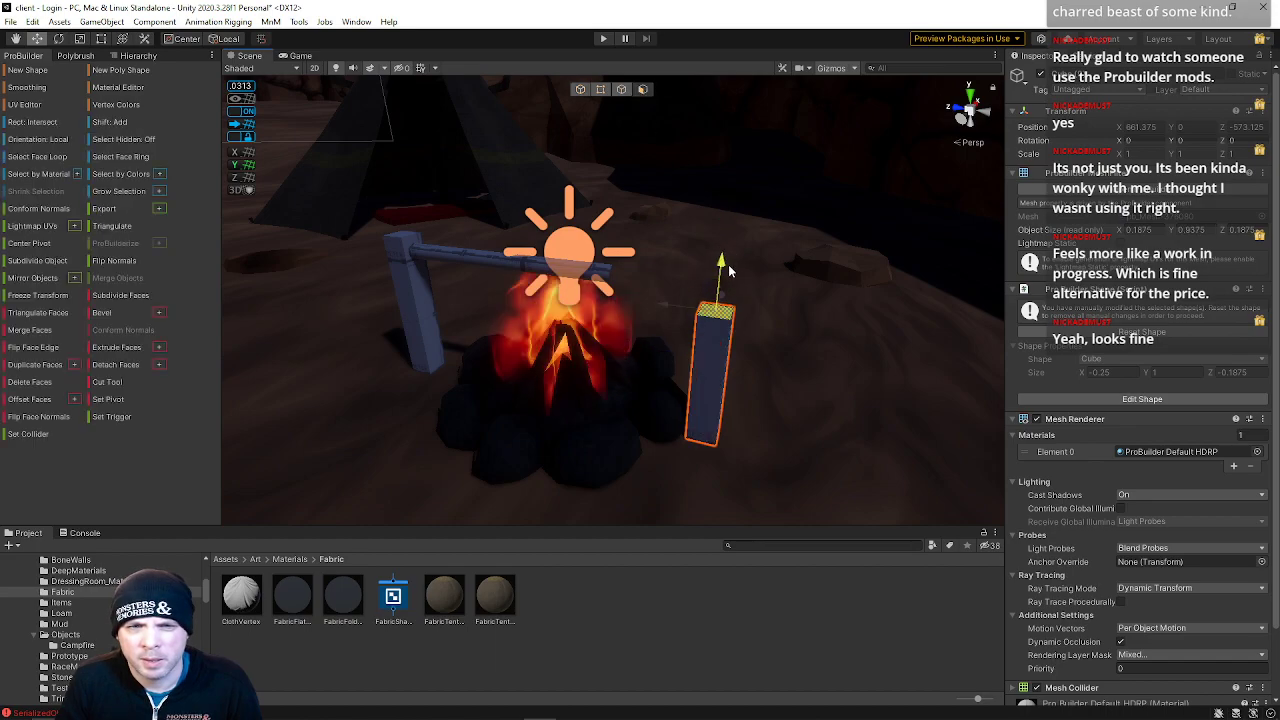
drag(727, 294, 727, 299)
right_drag(727, 299, 582, 257)
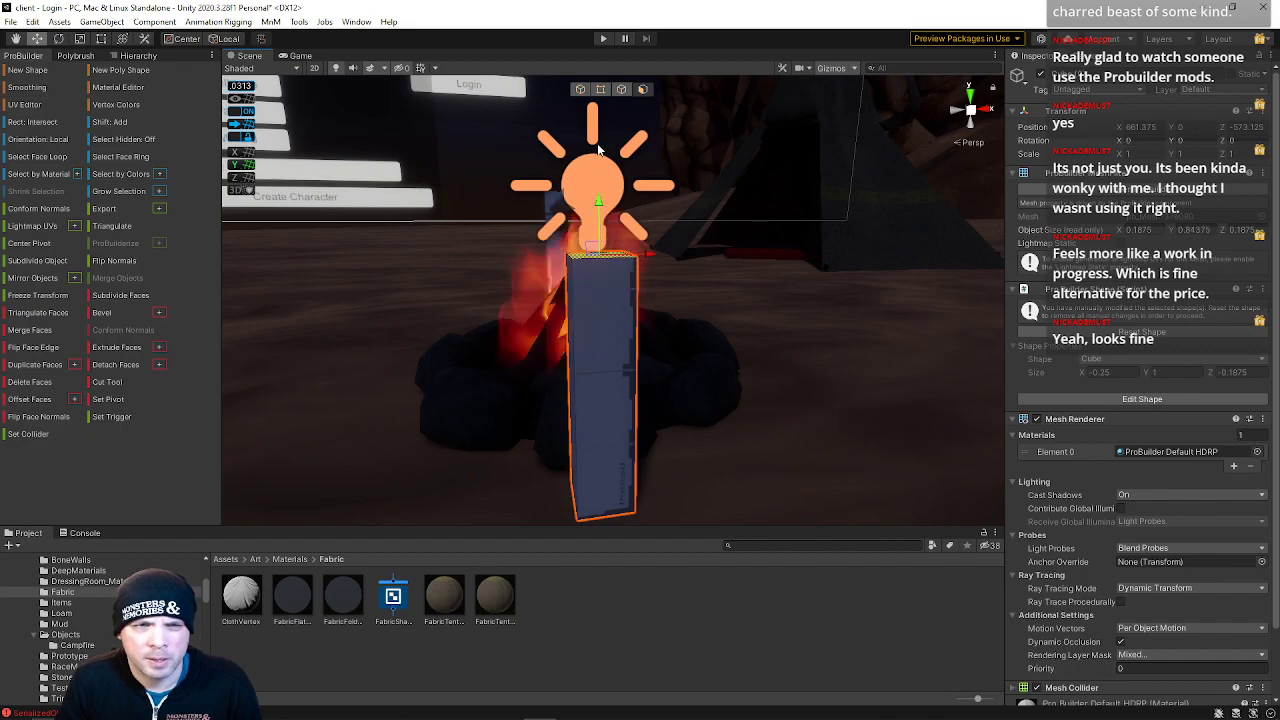
click(621, 89)
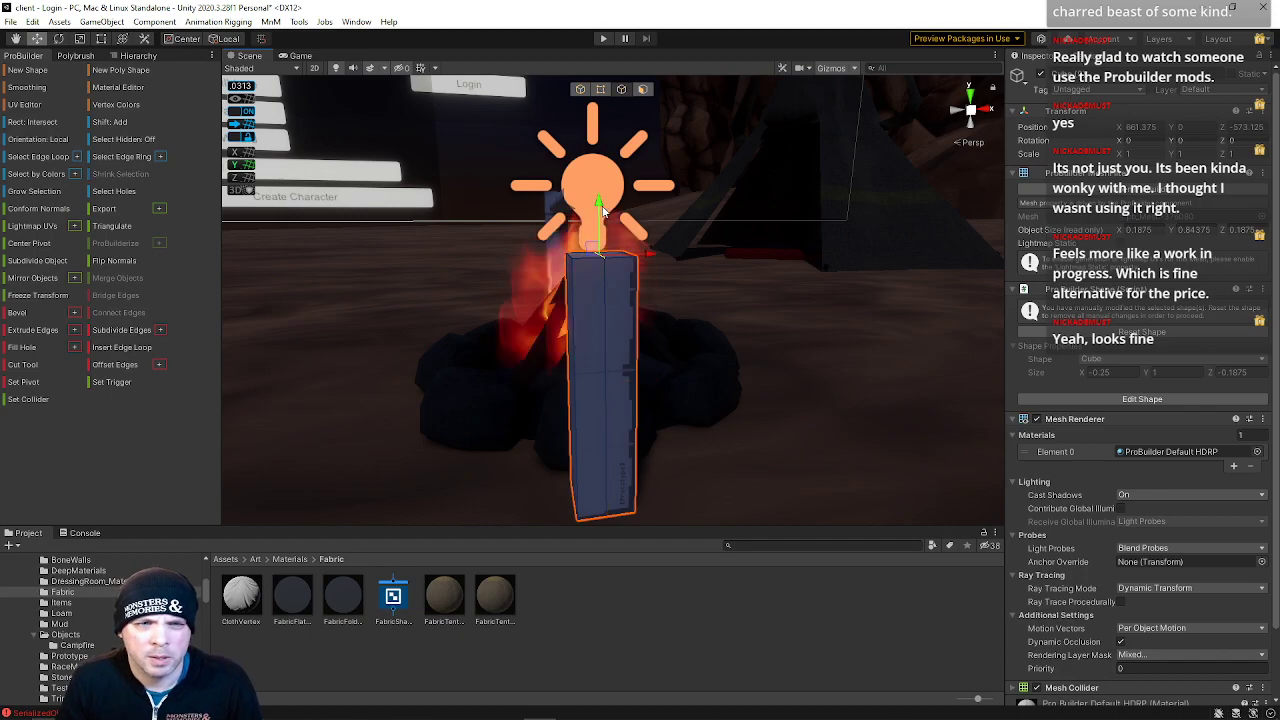
alt+drag(602, 221, 915, 125)
click(580, 89)
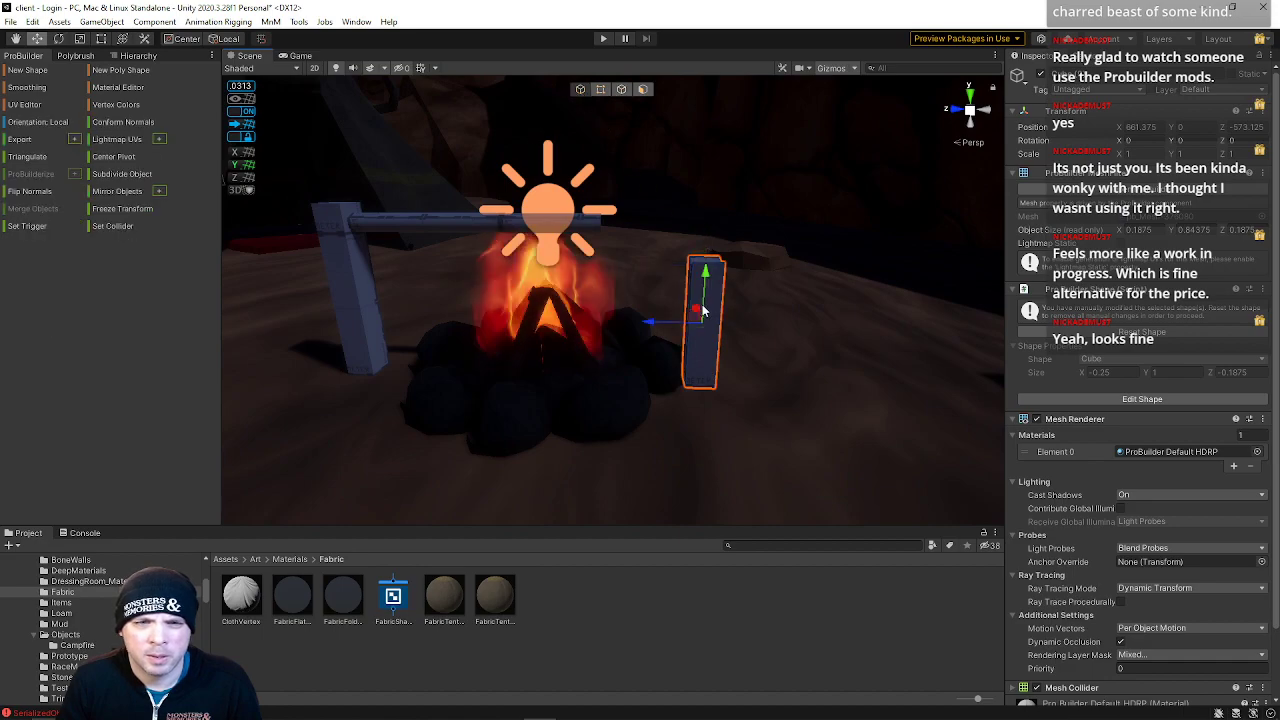
Nudge the spit down slightly, then select it together with the left post and frame them
click(580, 215)
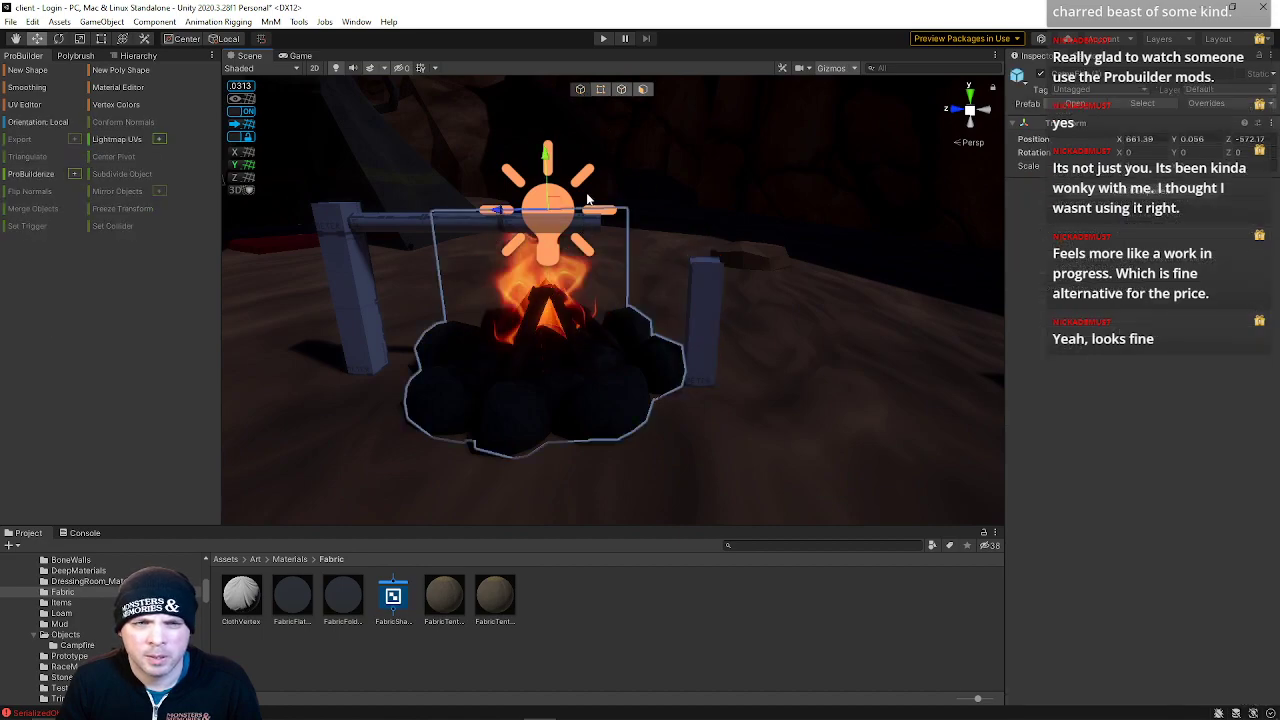
click(405, 221)
drag(623, 240, 621, 246)
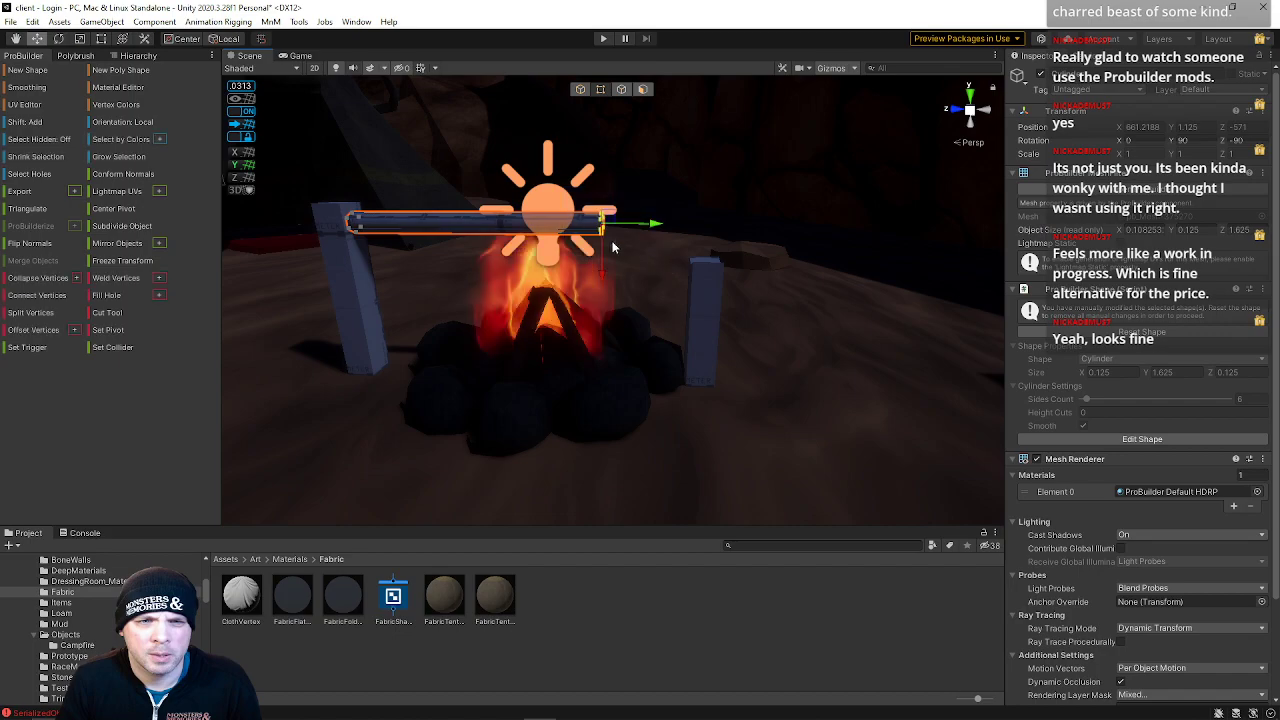
click(580, 89)
click(358, 250)
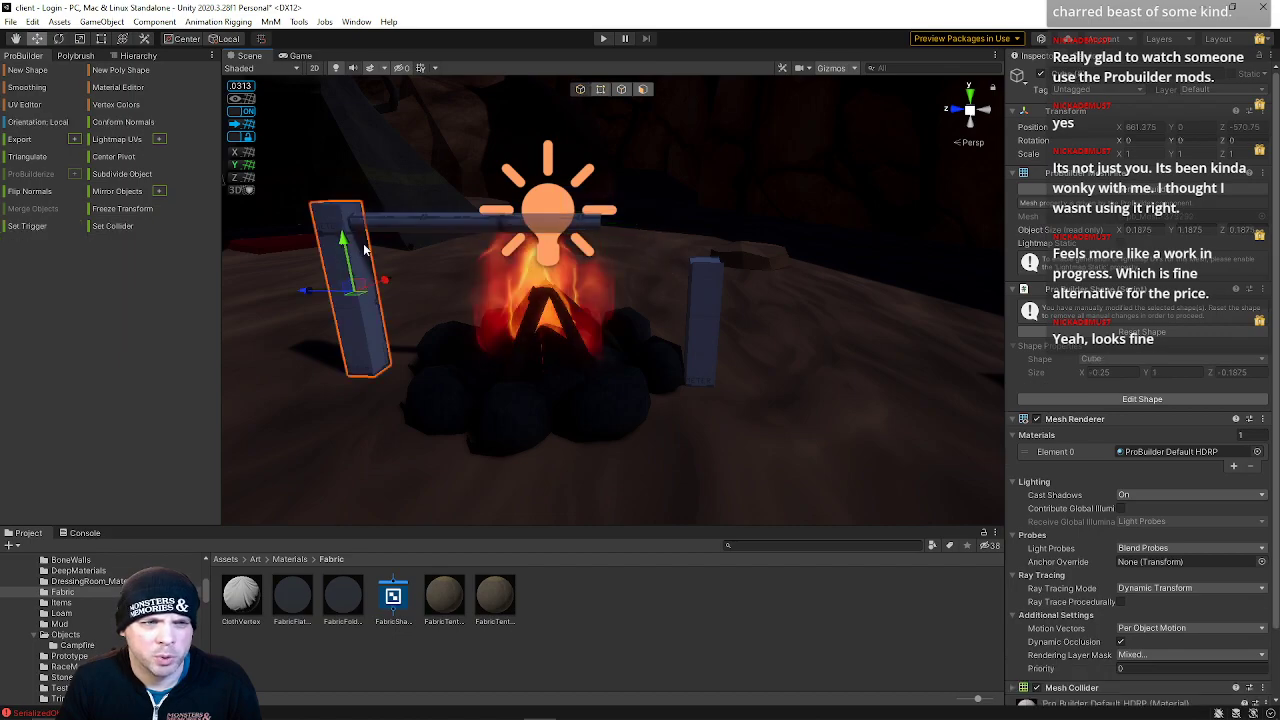
shift+click(397, 233)
key(f)
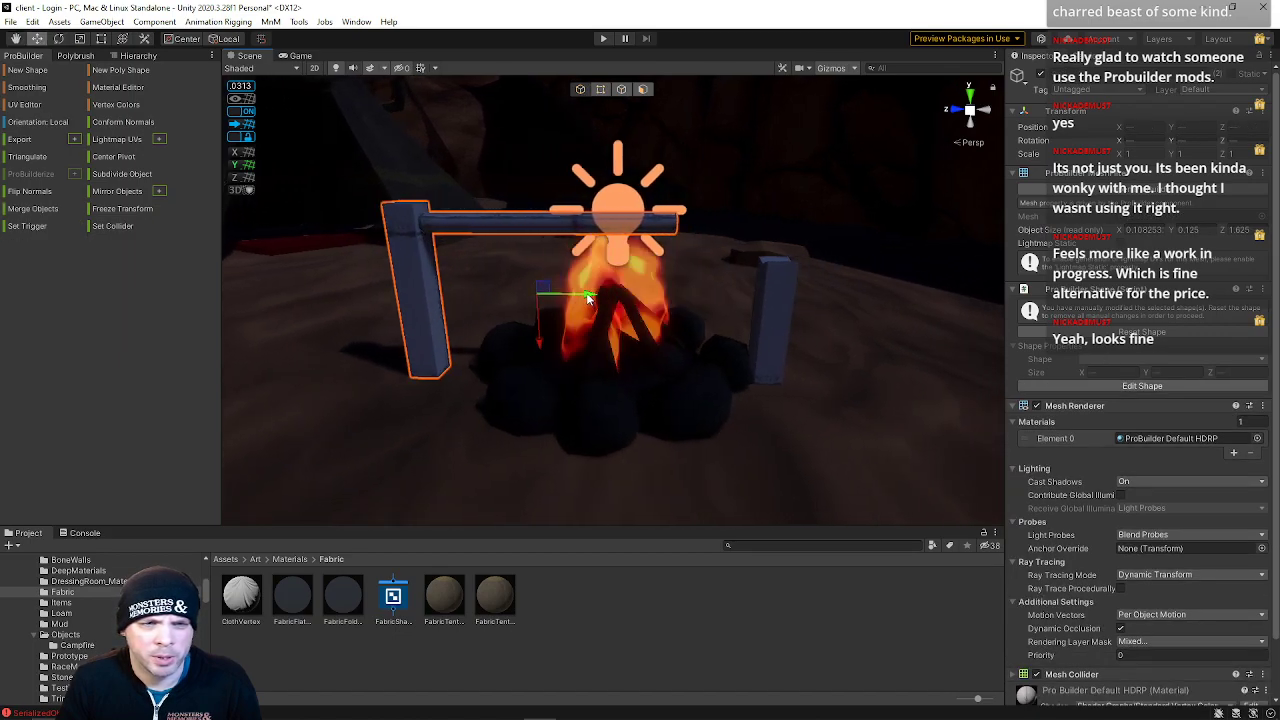
Drag the spit's end vertices outward to lengthen the spit across the fire
right_drag(650, 202, 585, 170)
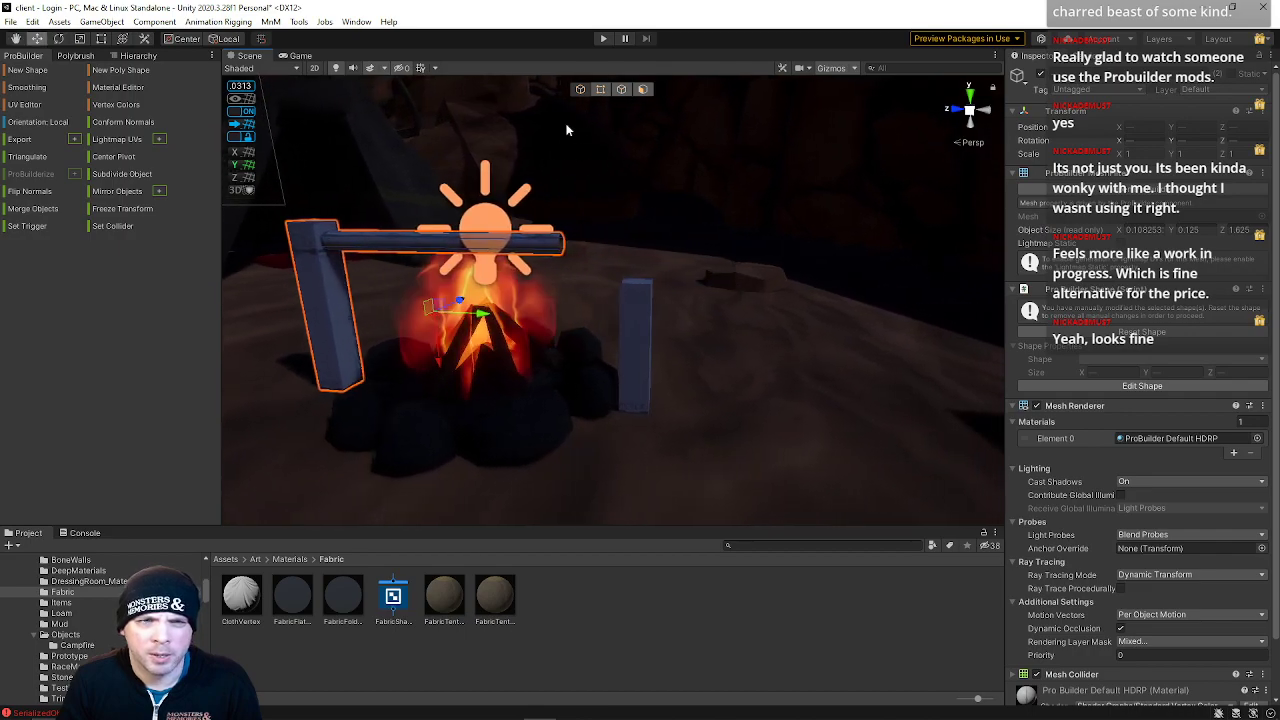
click(603, 91)
drag(521, 178, 576, 276)
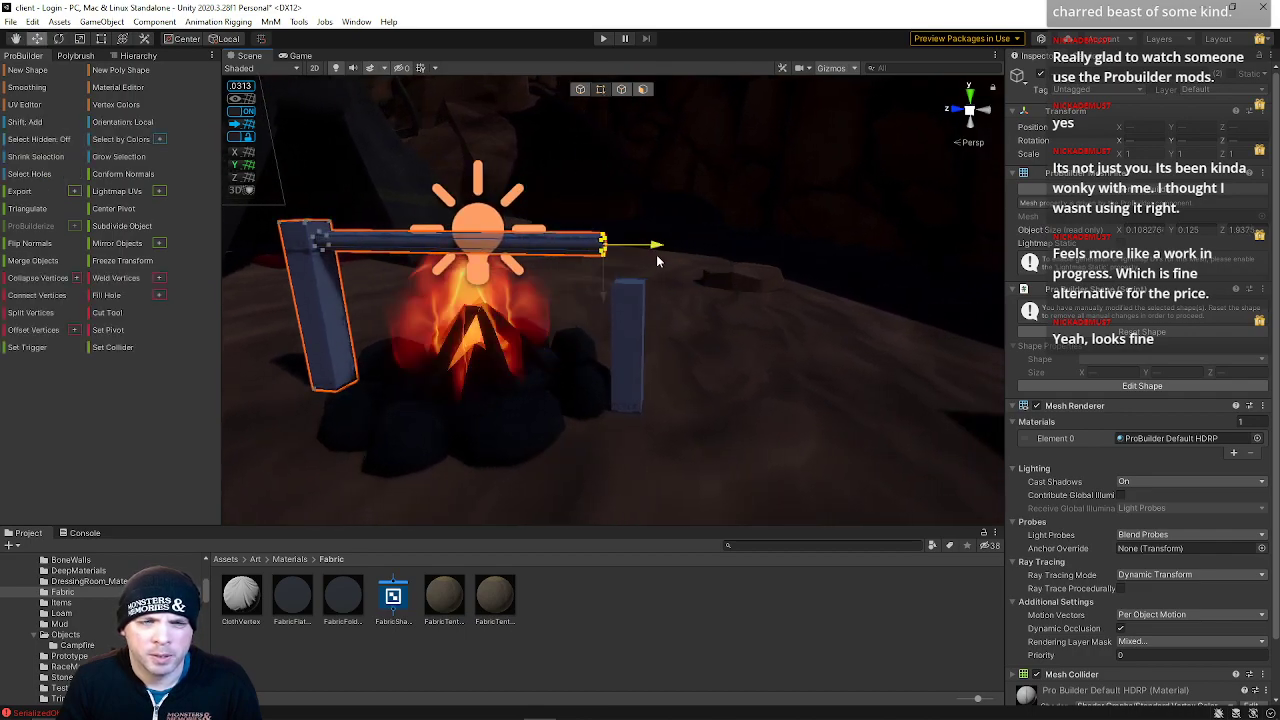
drag(695, 260, 702, 262)
right_drag(702, 262, 551, 286)
Select the open end edges of the spit and fill the hole
click(621, 89)
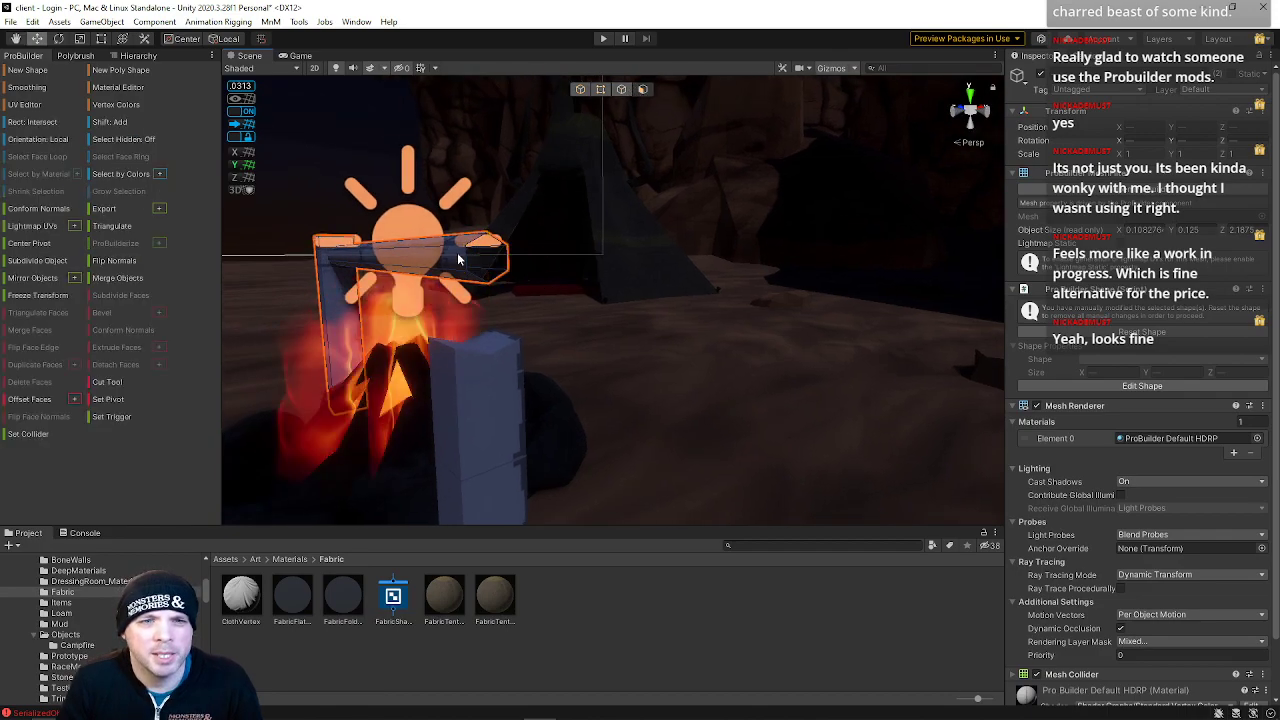
click(620, 91)
click(468, 254)
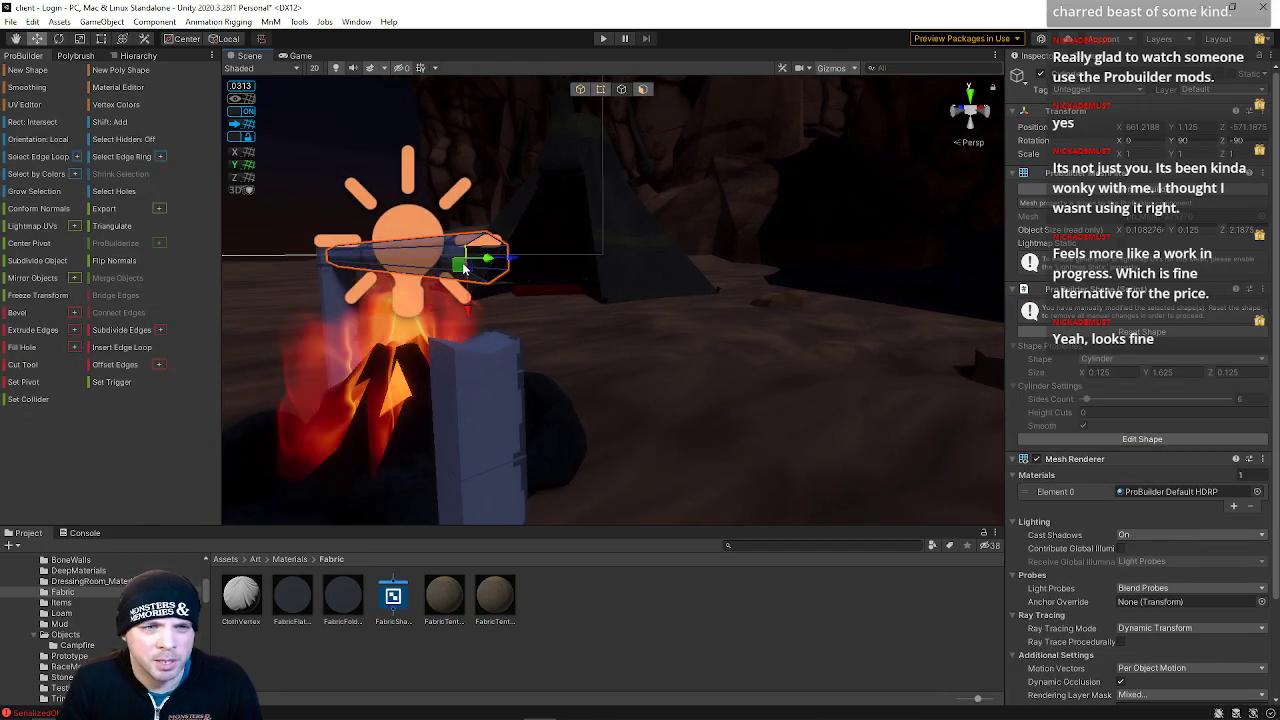
click(41, 351)
right_drag(498, 328, 763, 358)
click(417, 243)
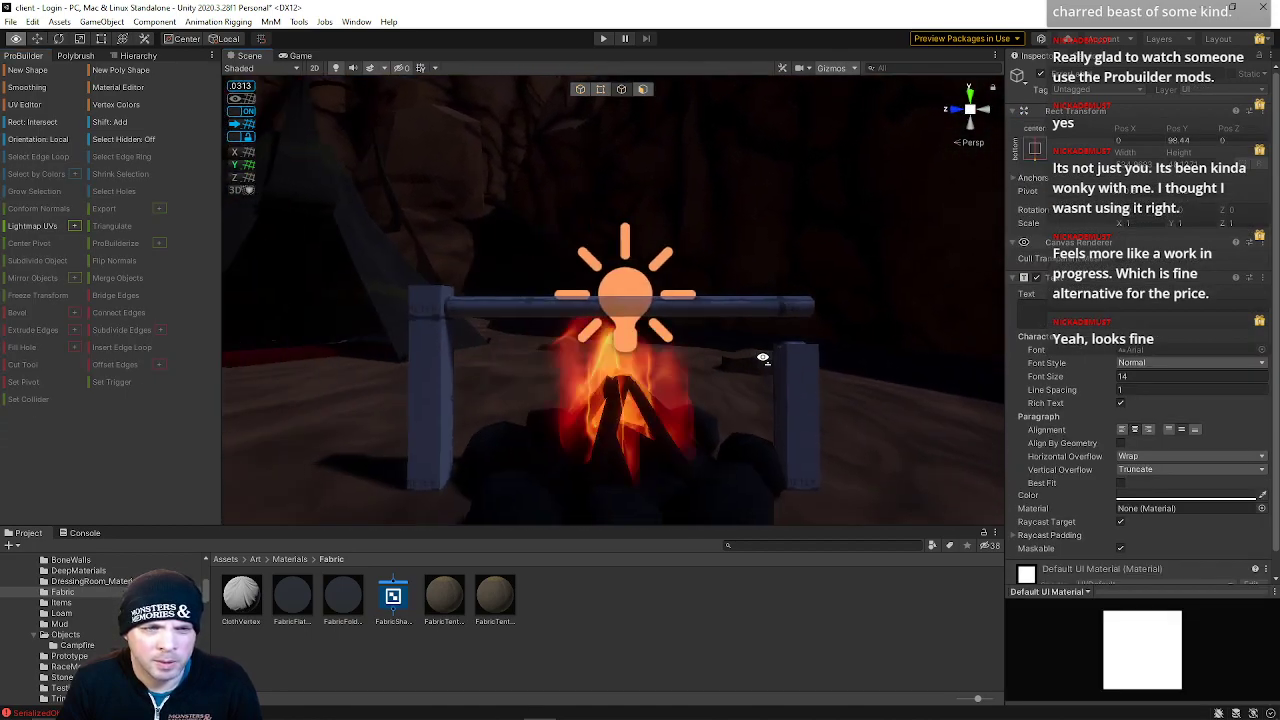
Raise the right post's top vertices so the post reaches up to the spit
click(580, 90)
click(730, 312)
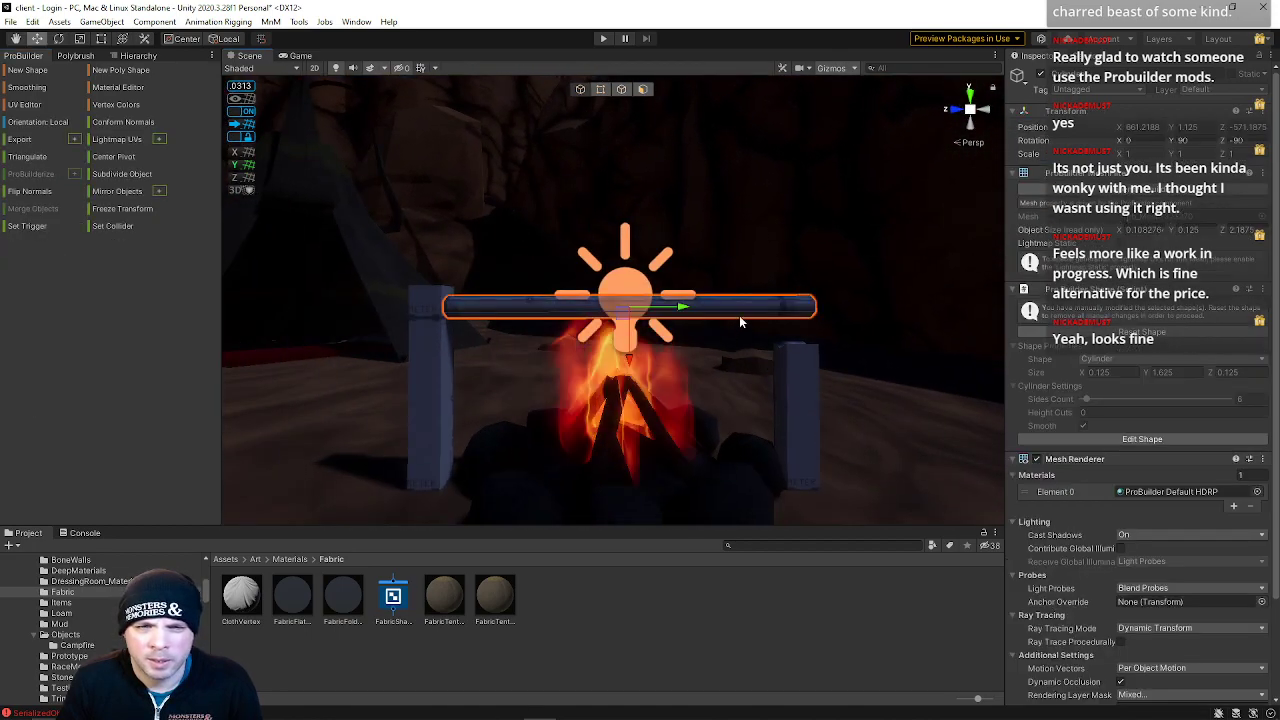
click(792, 378)
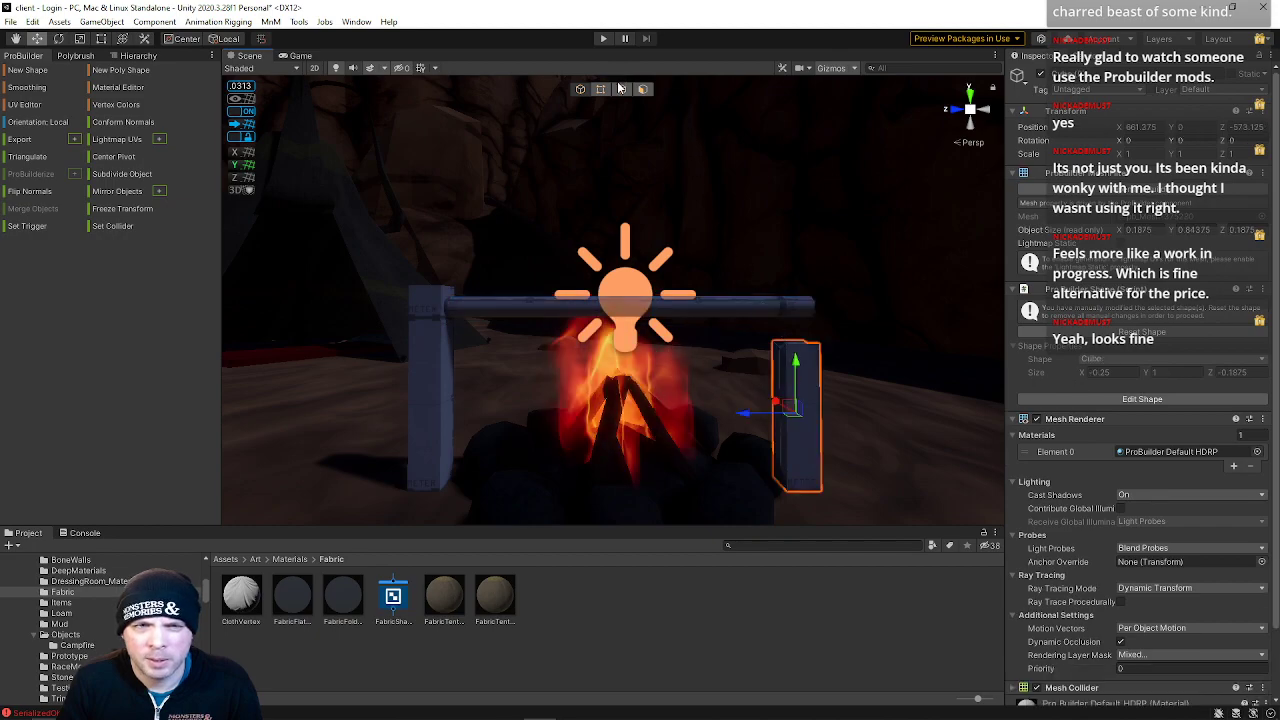
drag(704, 278, 890, 406)
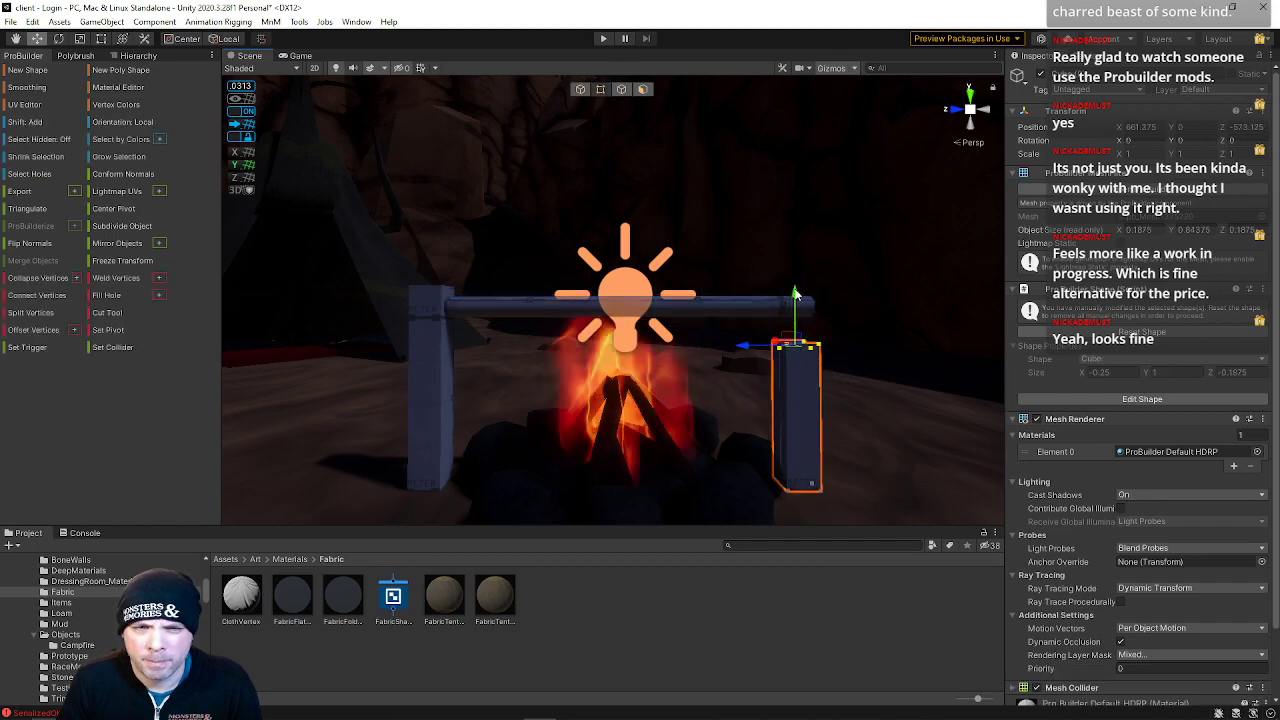
drag(798, 290, 792, 268)
key(w)
right_drag(765, 305, 656, 435)
key(s)
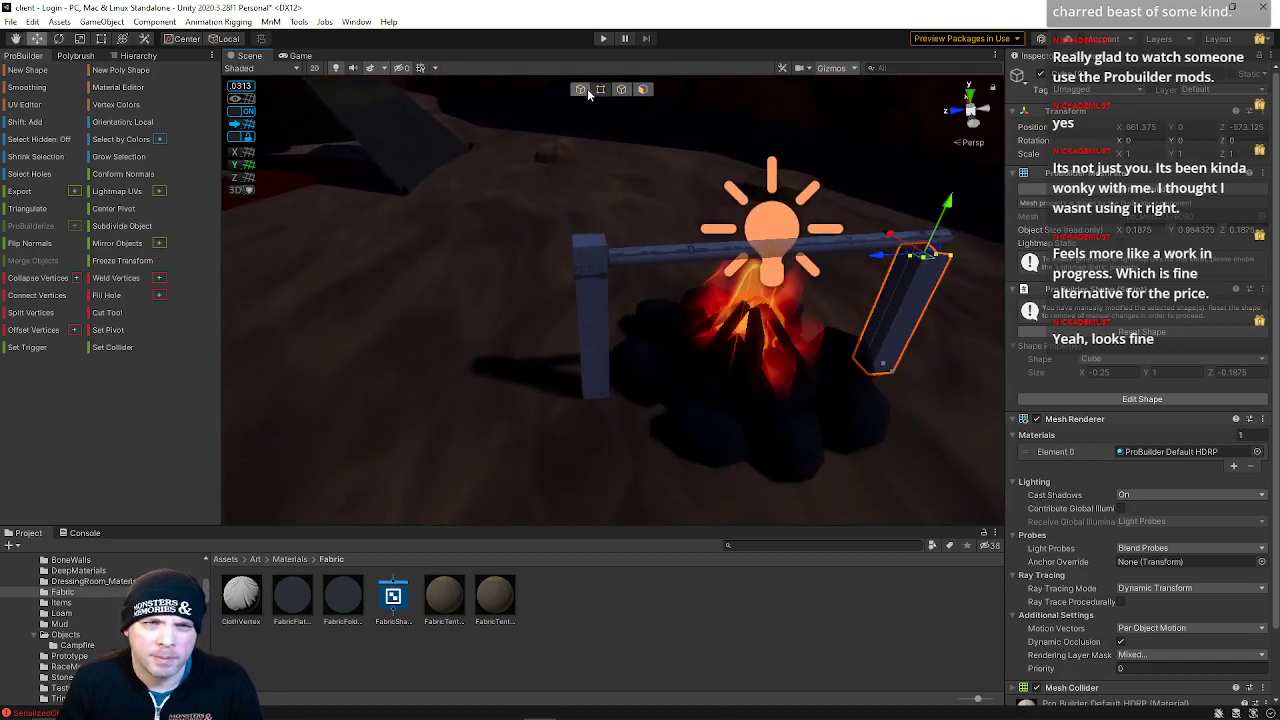
Move the spit's other end vertices outward to extend it past the left post
click(581, 89)
click(623, 260)
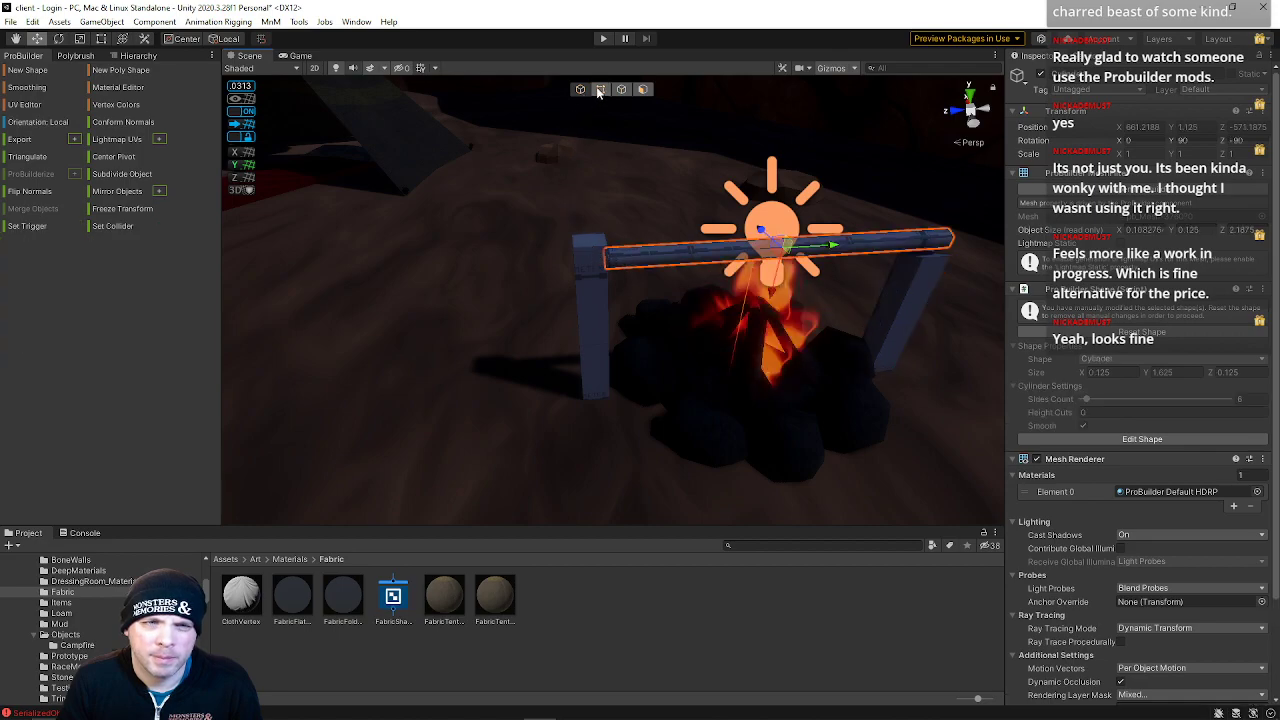
click(599, 91)
click(606, 256)
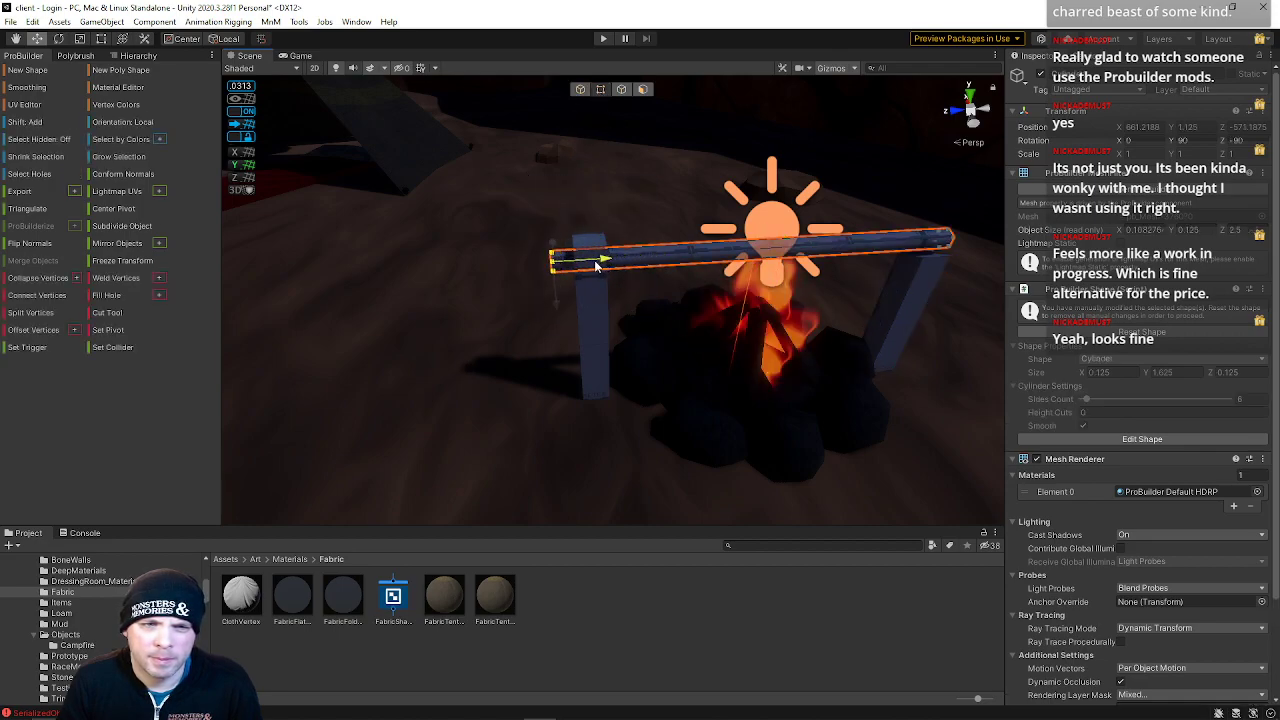
key(w)
right_drag(590, 266, 634, 254)
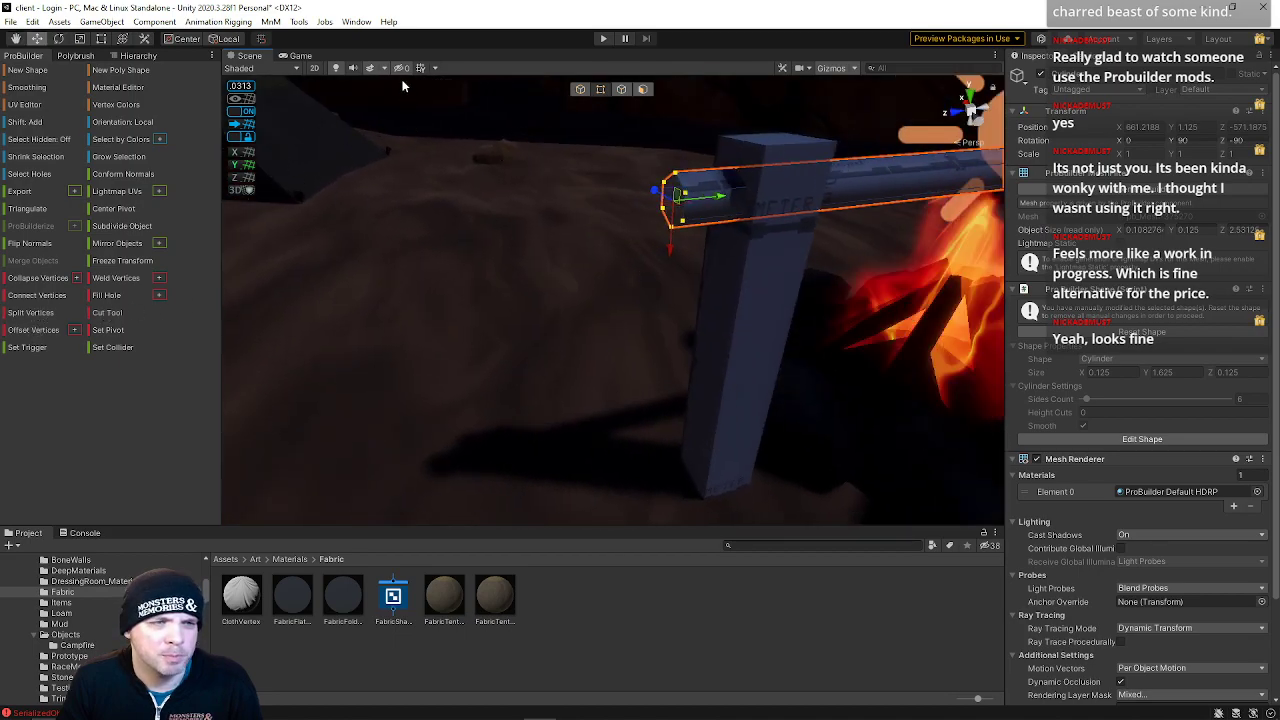
Extrude the spit's end face downward alongside the left post to form a bent arm
click(621, 89)
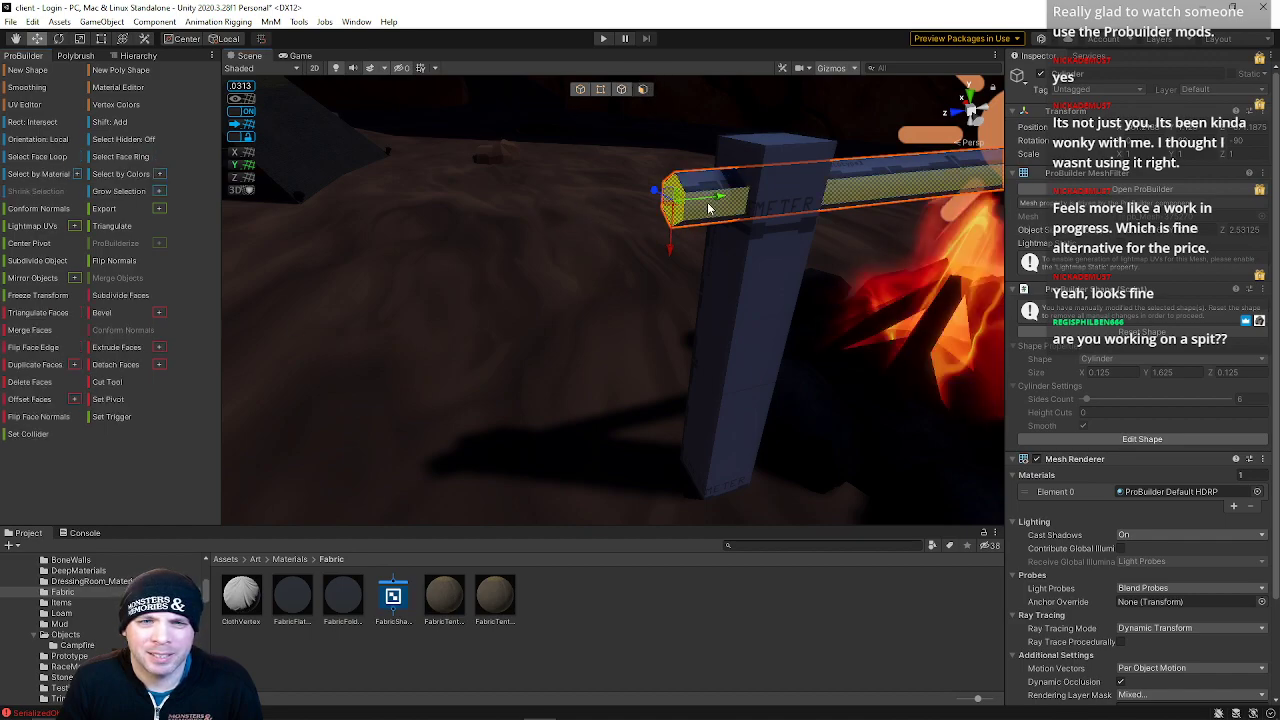
right_drag(674, 222, 670, 83)
alt+drag(640, 196, 808, 180)
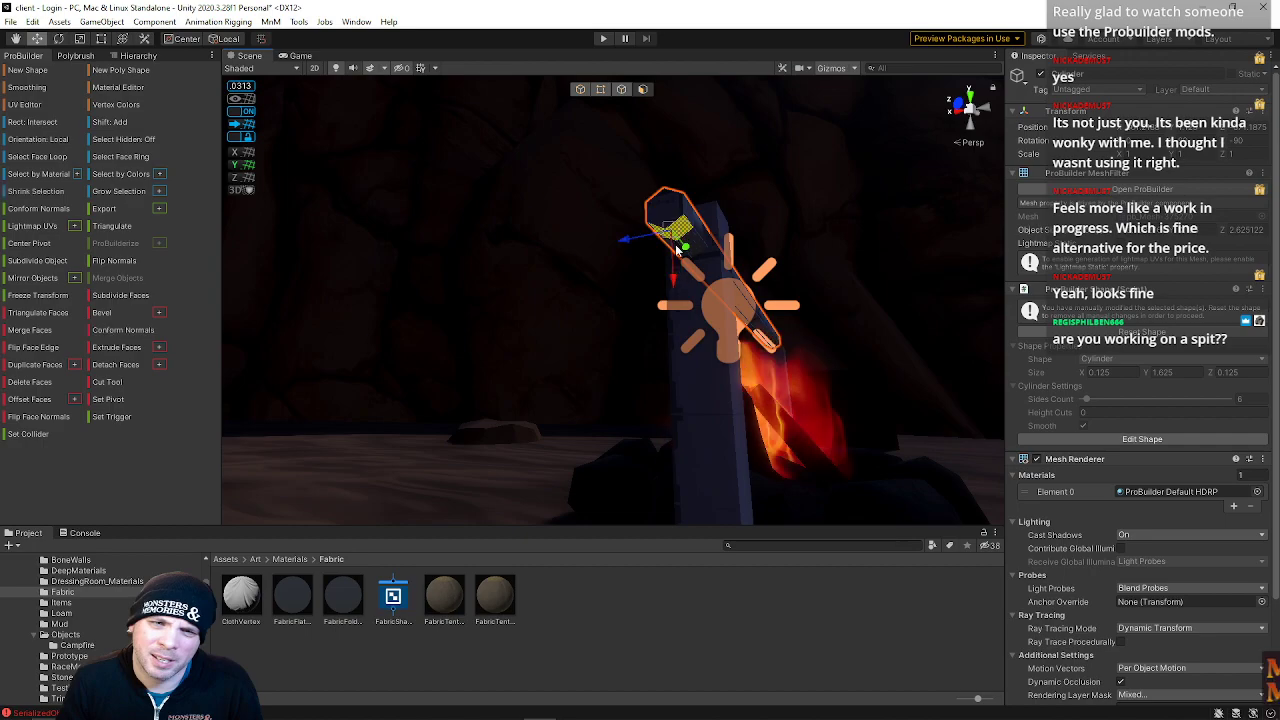
drag(676, 247, 673, 343)
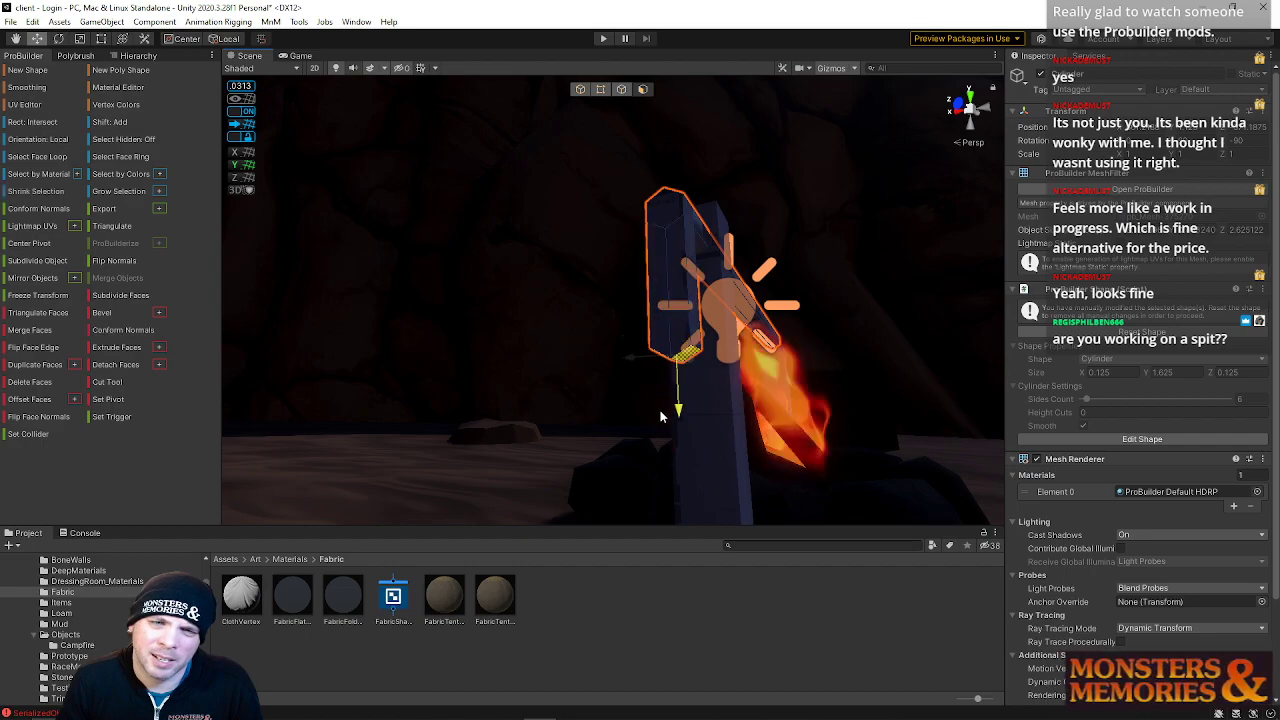
right_drag(643, 276, 524, 334)
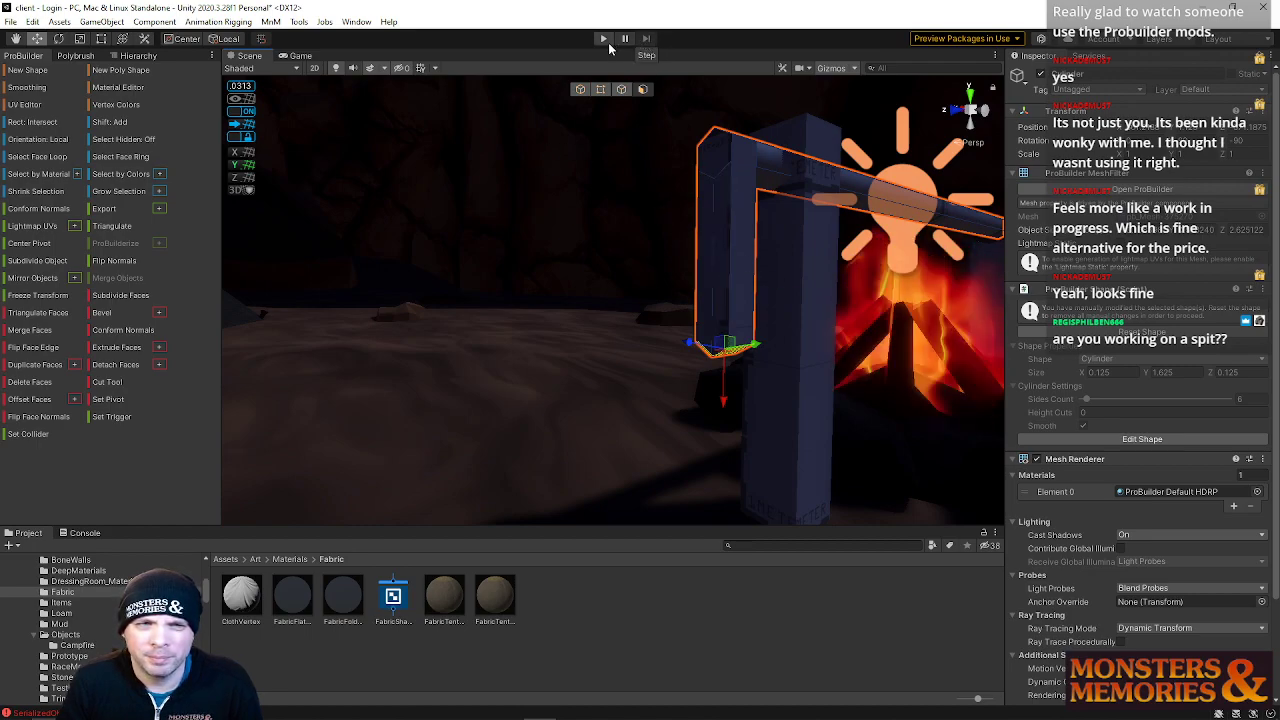
Insert an edge loop on the spit's downward arm and reposition it
click(621, 89)
click(731, 297)
key(alt+u)
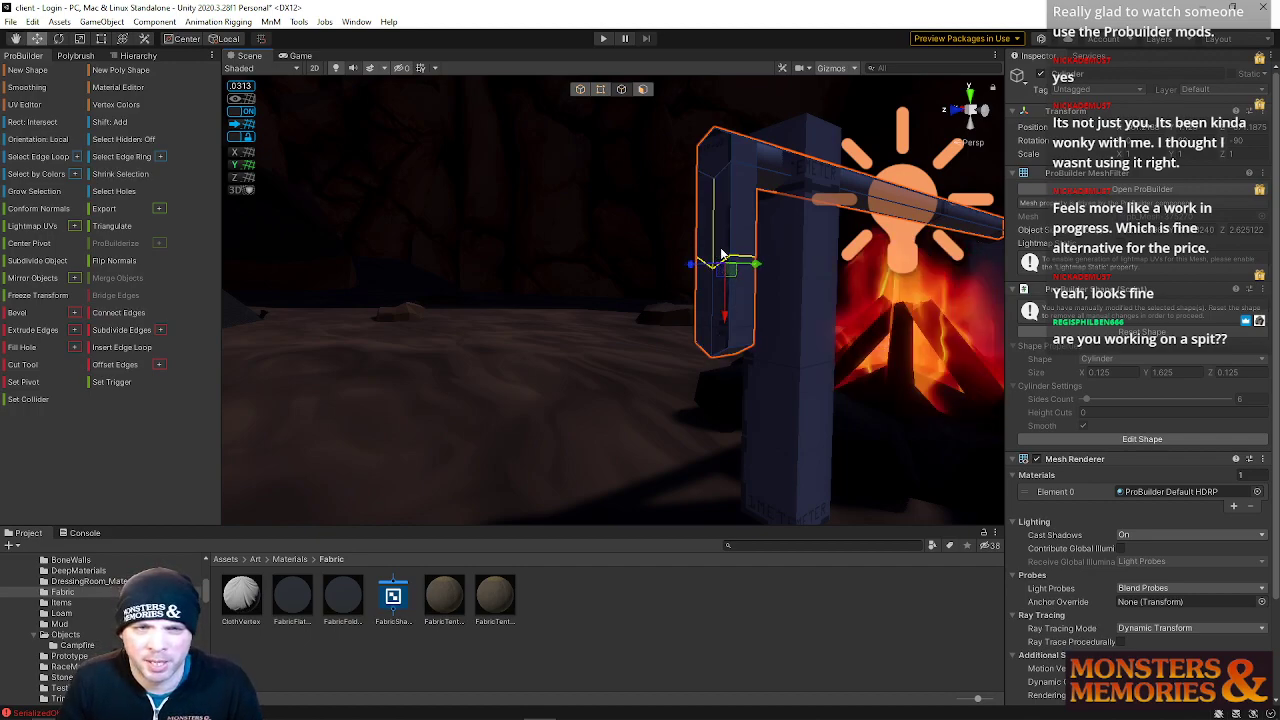
drag(726, 316, 722, 363)
key(w)
right_drag(727, 341, 905, 354)
key(s)
click(621, 88)
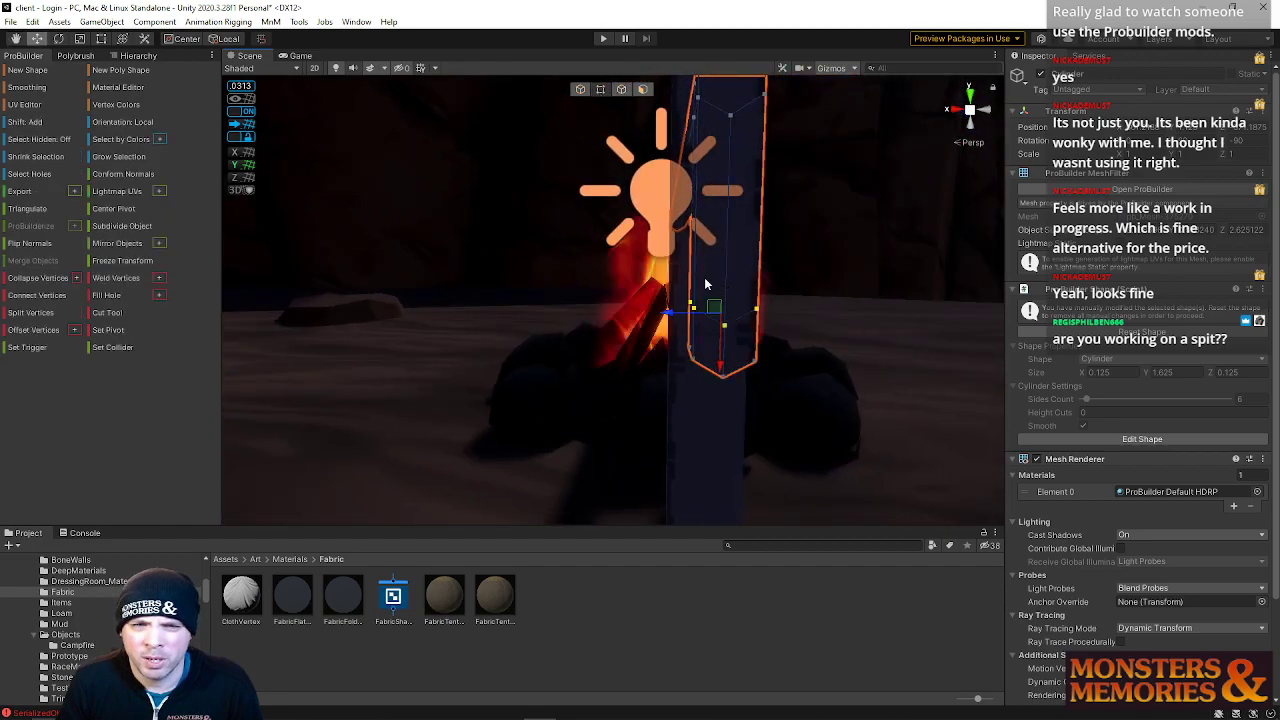
right_drag(736, 354, 333, 324)
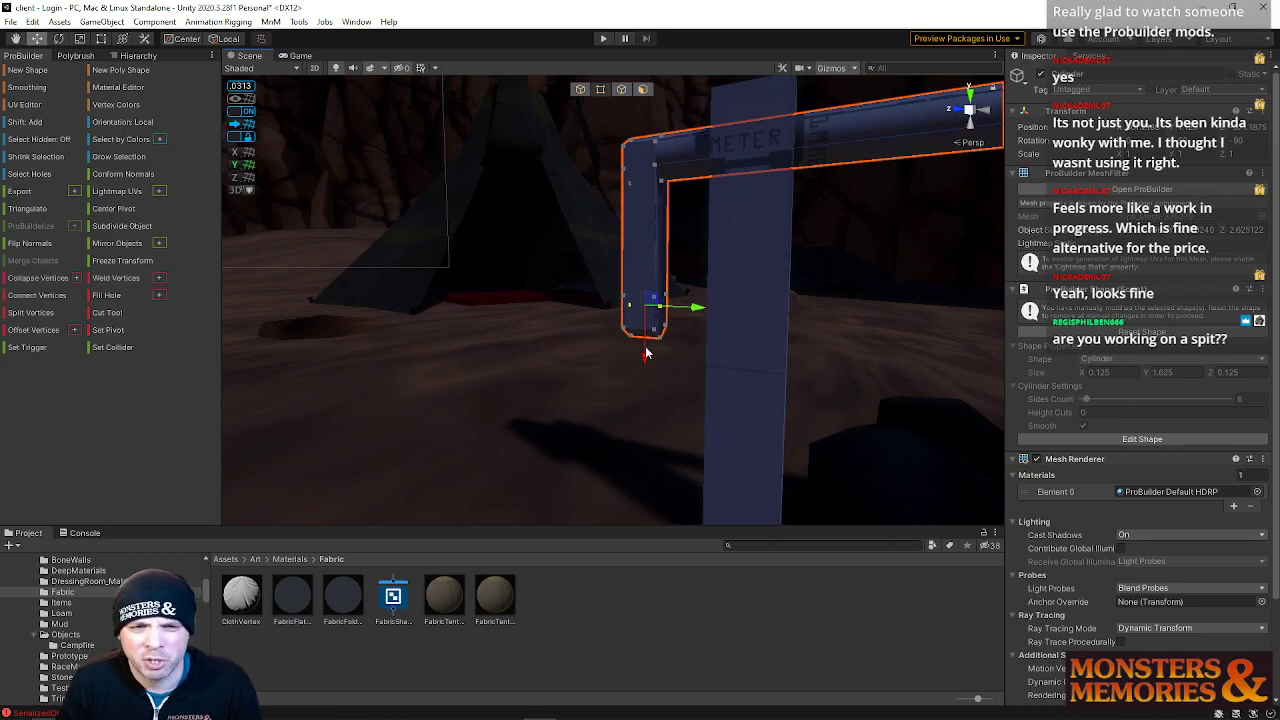
Move the downward arm's bottom vertices down to lengthen the arm
key(a)
right_drag(645, 332, 815, 323)
key(d)
drag(482, 273, 644, 365)
drag(561, 382, 560, 409)
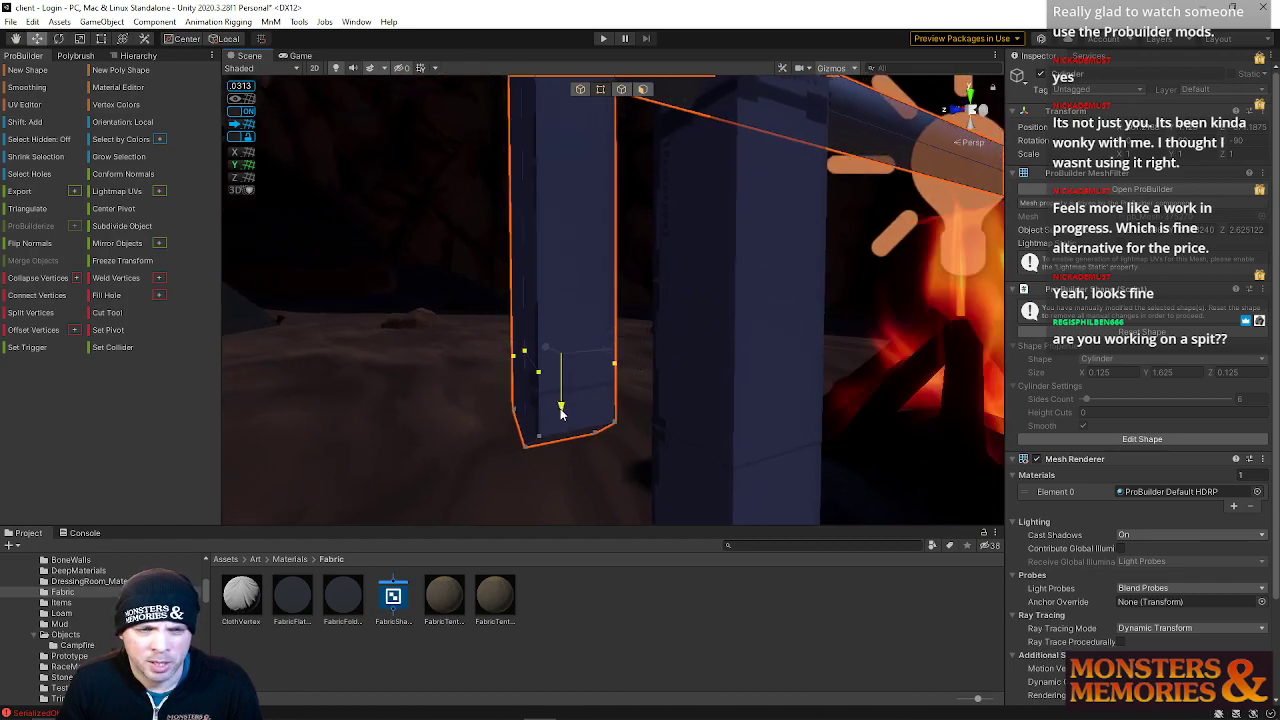
Refine the downward arm's bottom vertices and end face on the spit
mouse_move(529, 357)
right_down()
mouse_move(551, 343)
mouse_move(414, 357)
mouse_move(913, 363)
mouse_move(814, 349)
mouse_move(408, 349)
mouse_move(537, 341)
right_up()
key(d)
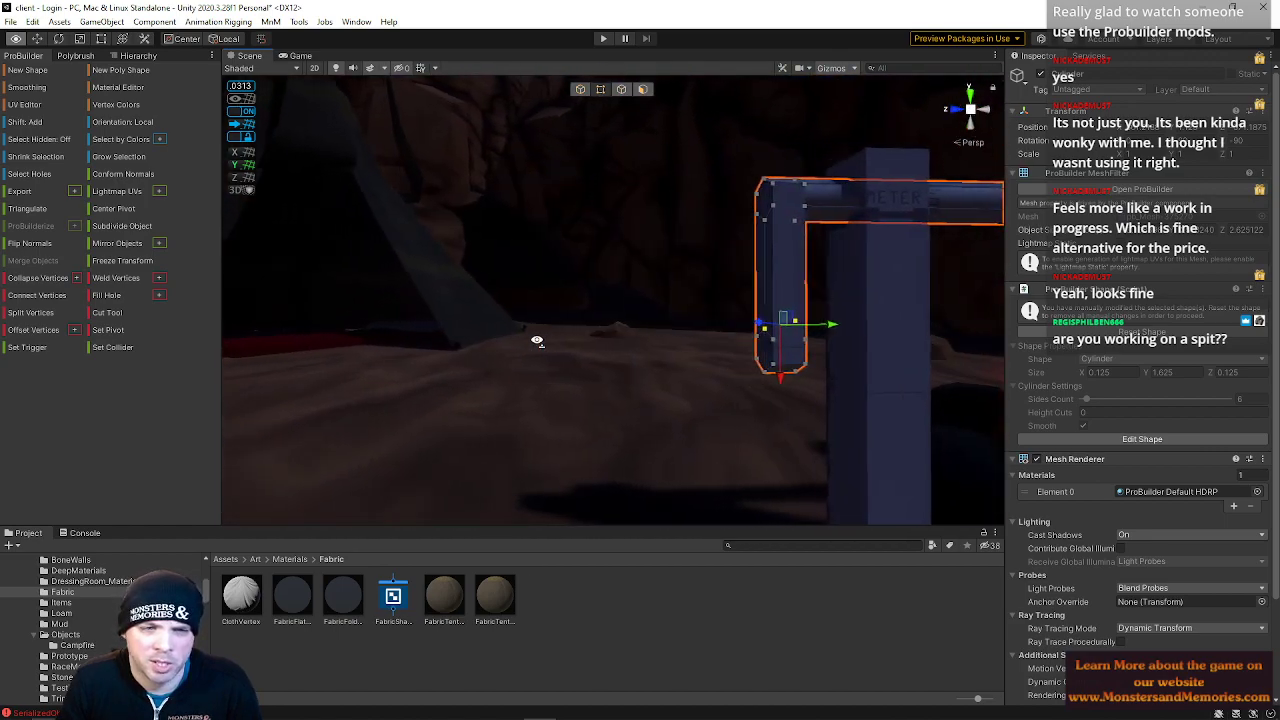
click(624, 92)
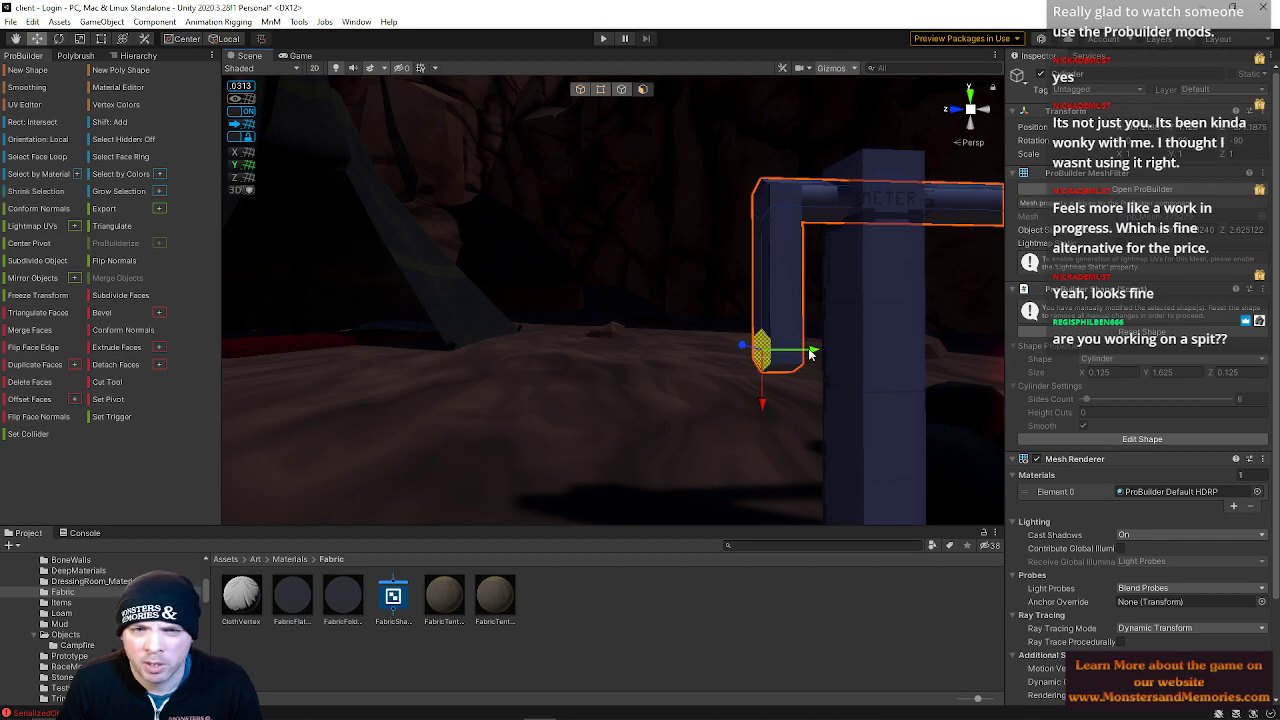
right_drag(669, 358, 605, 333)
click(581, 90)
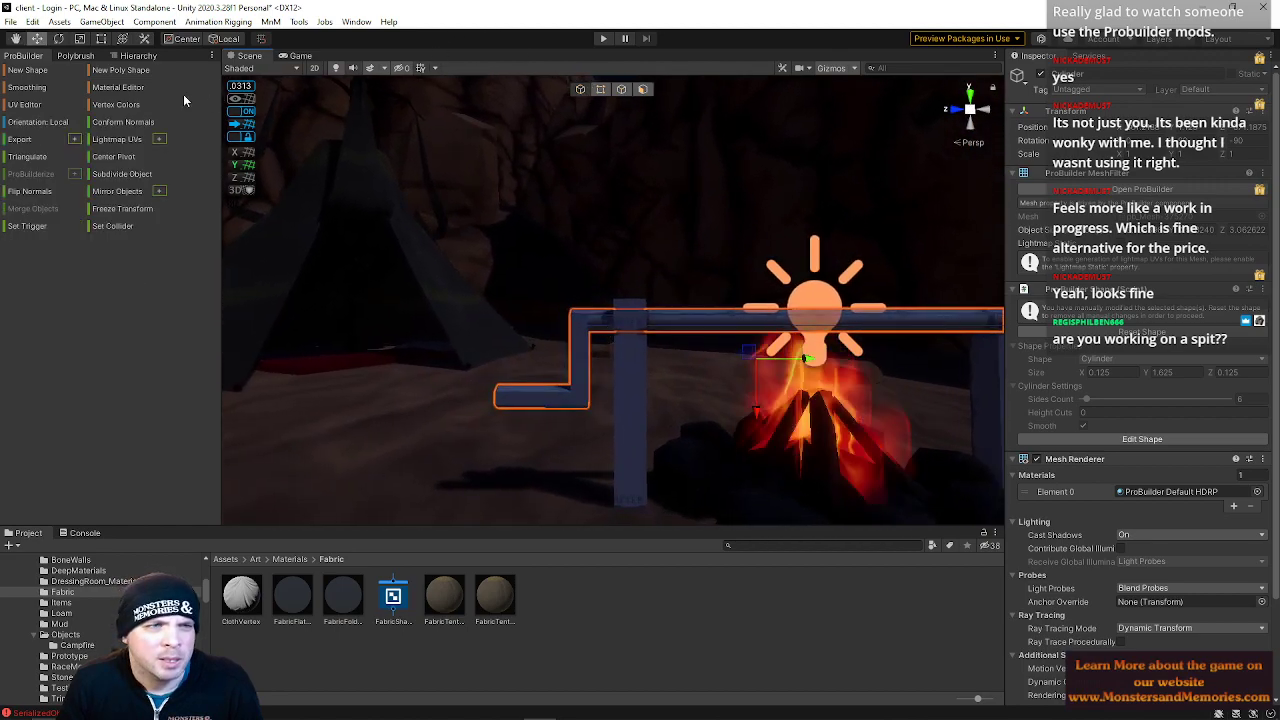
Inspect the spit's faces and the posts around the campfire from several viewpoints
click(643, 90)
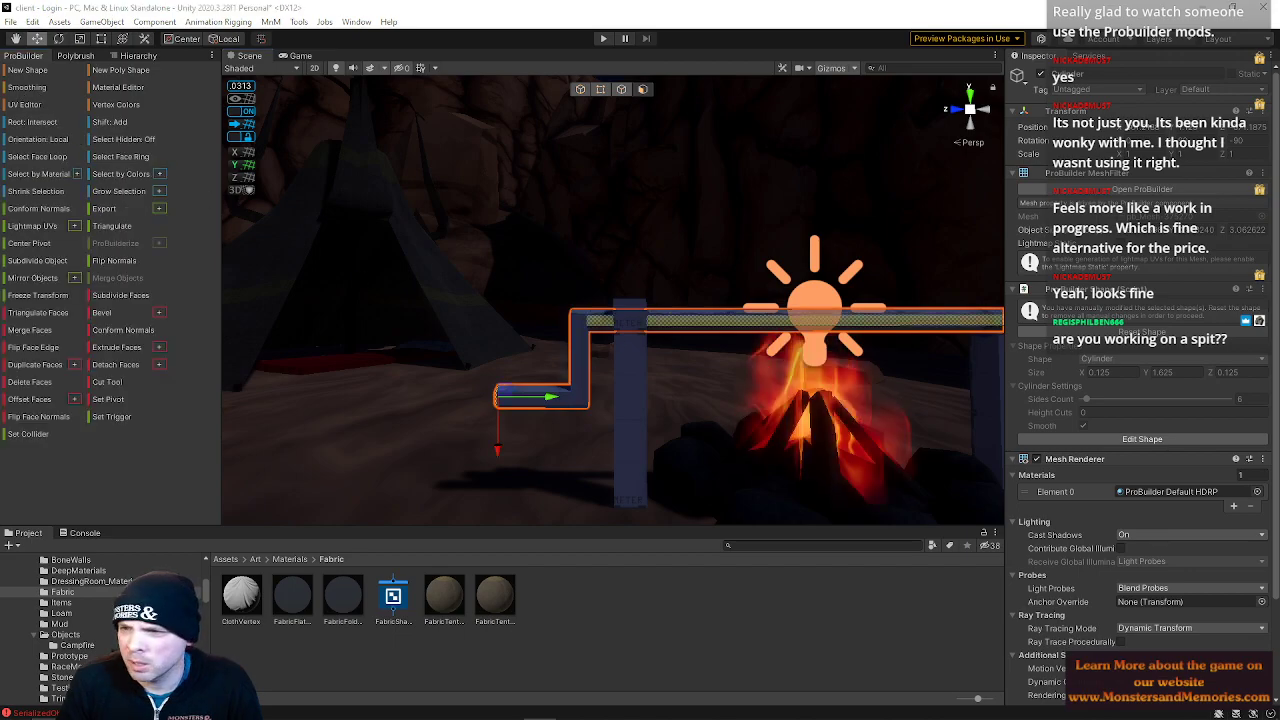
click(621, 89)
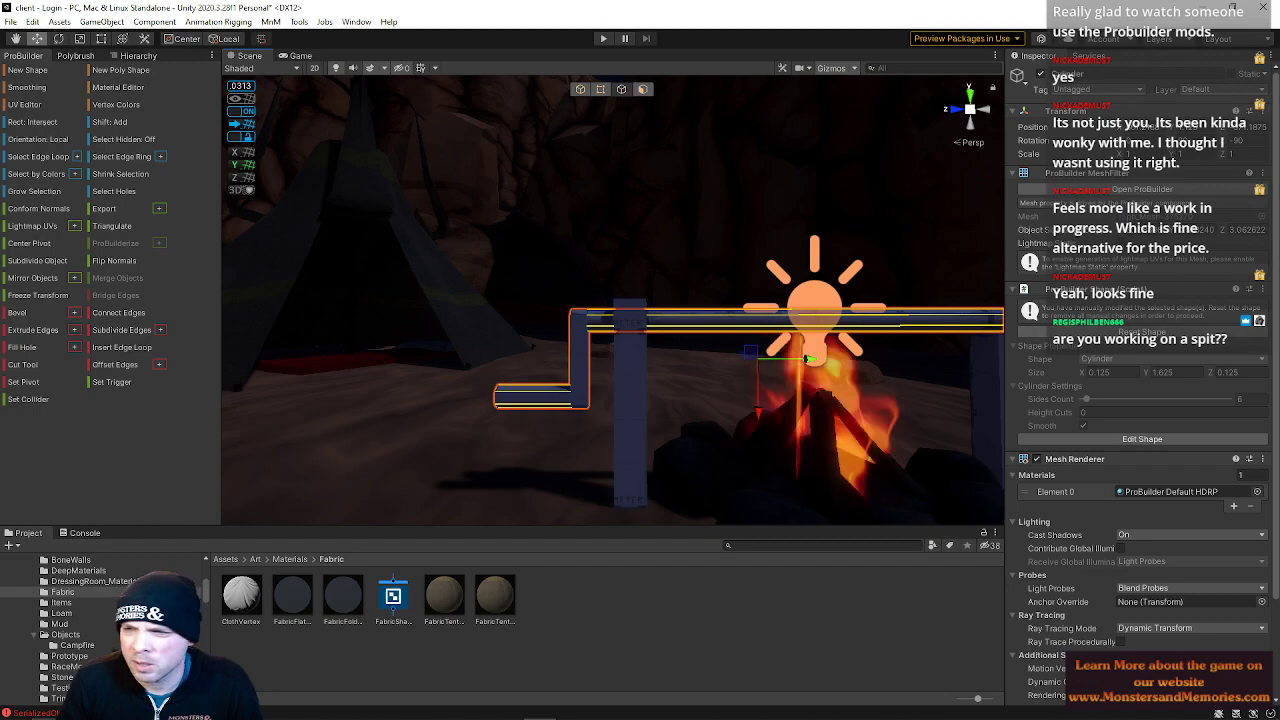
click(643, 89)
mouse_move(798, 280)
right_down()
mouse_move(797, 263)
mouse_move(797, 292)
right_up()
key(w)
click(412, 417)
click(437, 381)
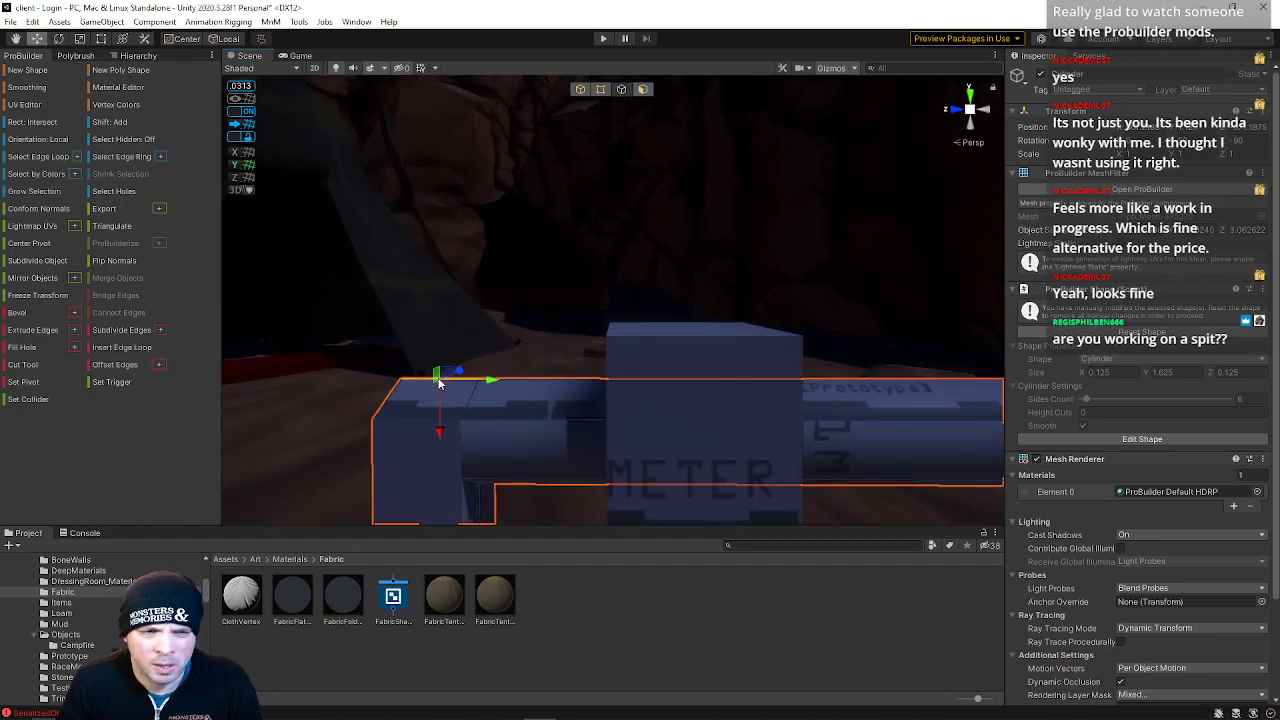
shift+click(420, 422)
key(e)
right_drag(532, 322, 236, 556)
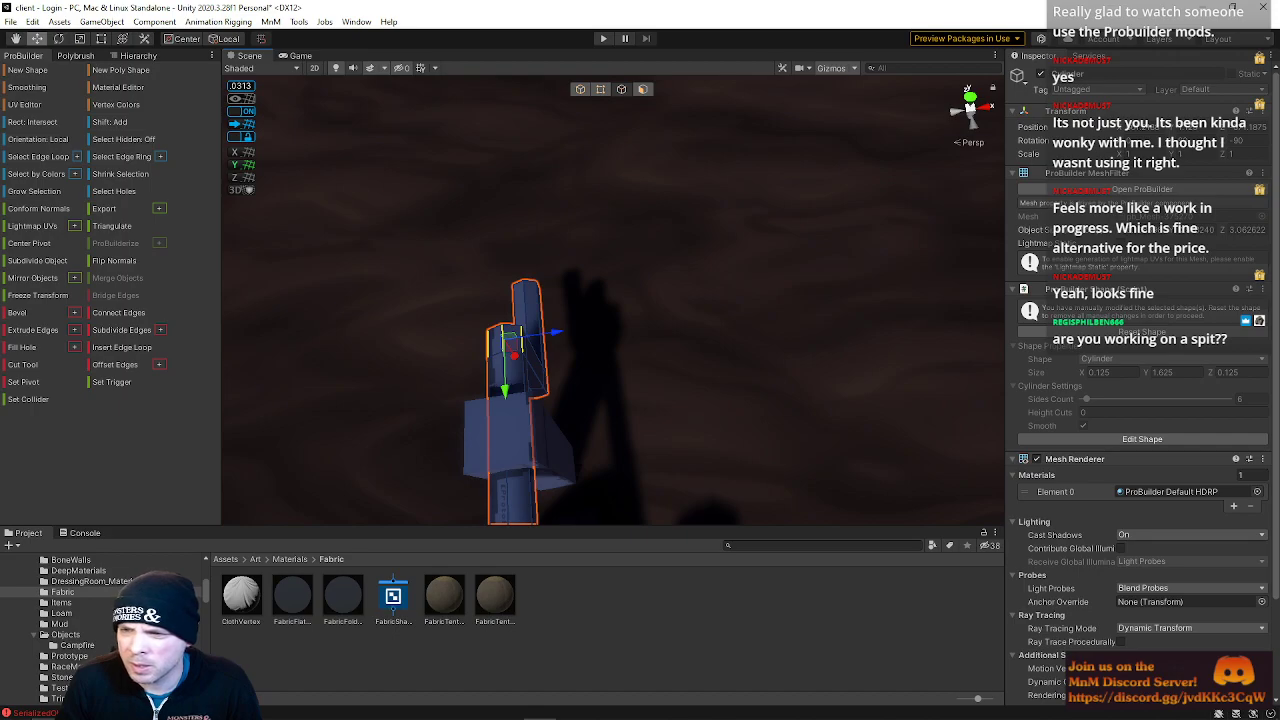
right_drag(592, 340, 563, 107)
key(s)
click(789, 306)
key(w)
right_drag(789, 306, 952, 383)
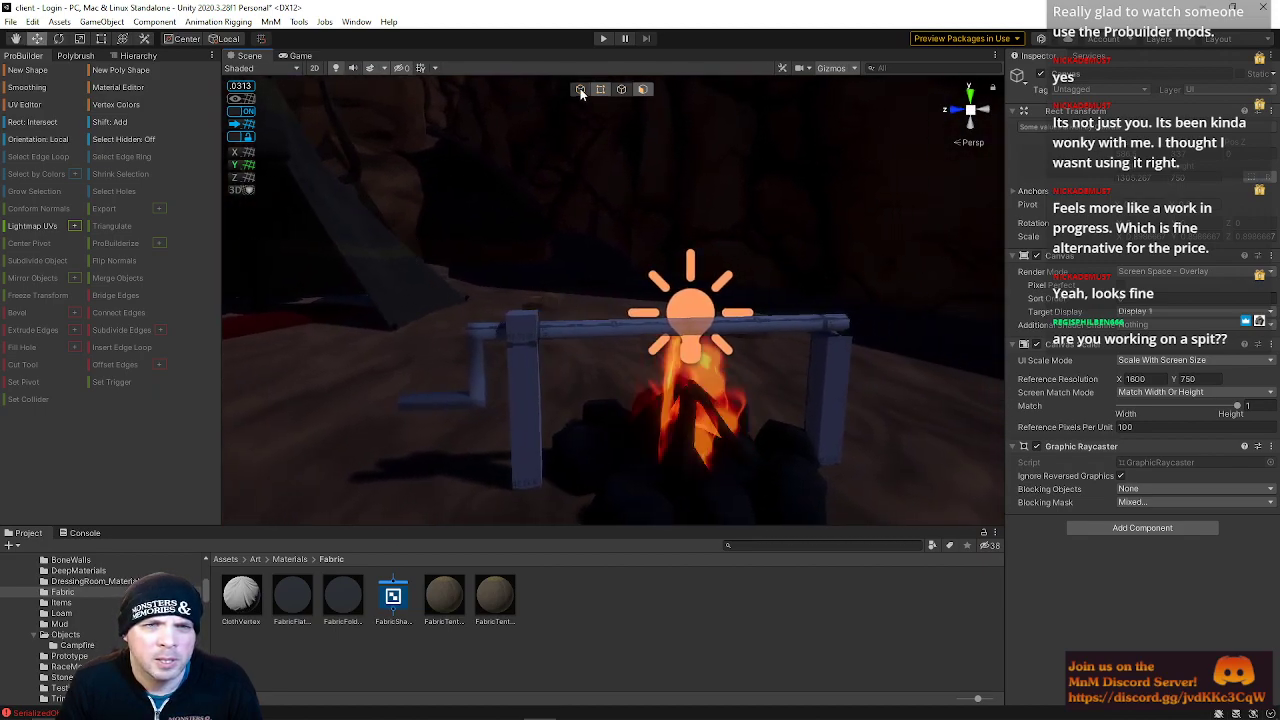
Drag wood materials from the World materials folder onto the campfire posts, ending with the Wood material
click(516, 388)
shift+click(819, 390)
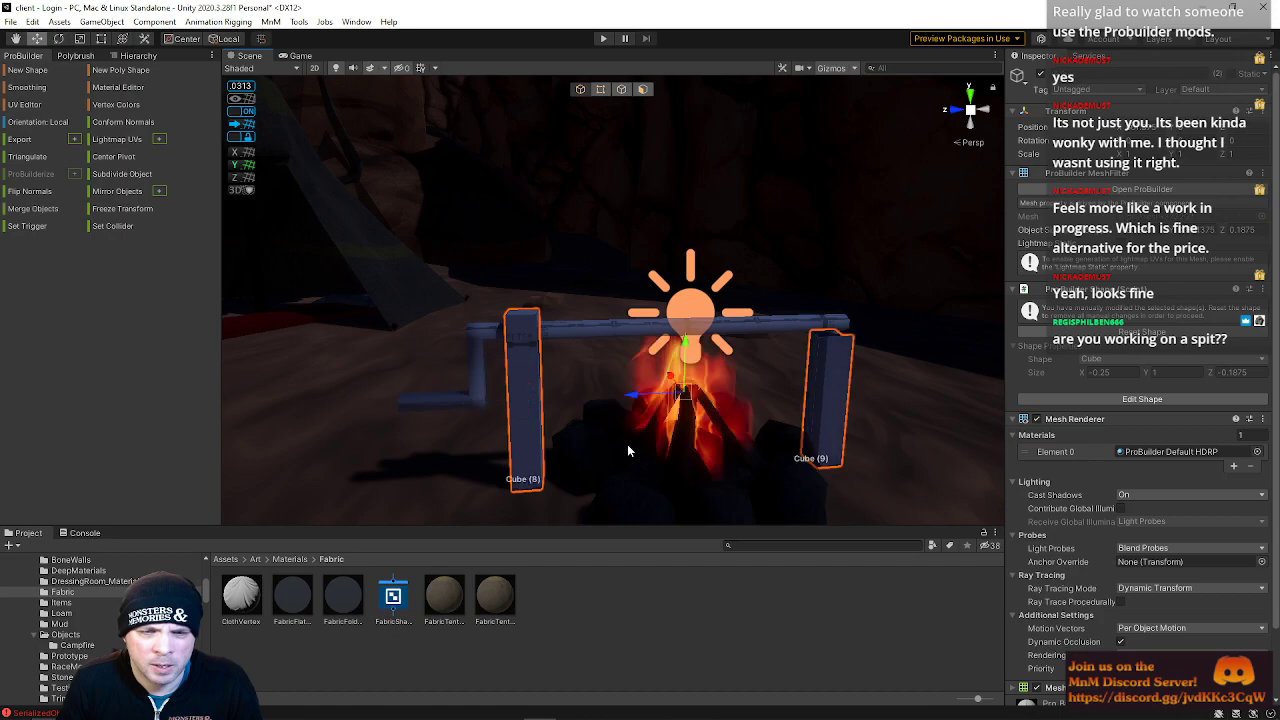
scroll(89, 649, down, 3)
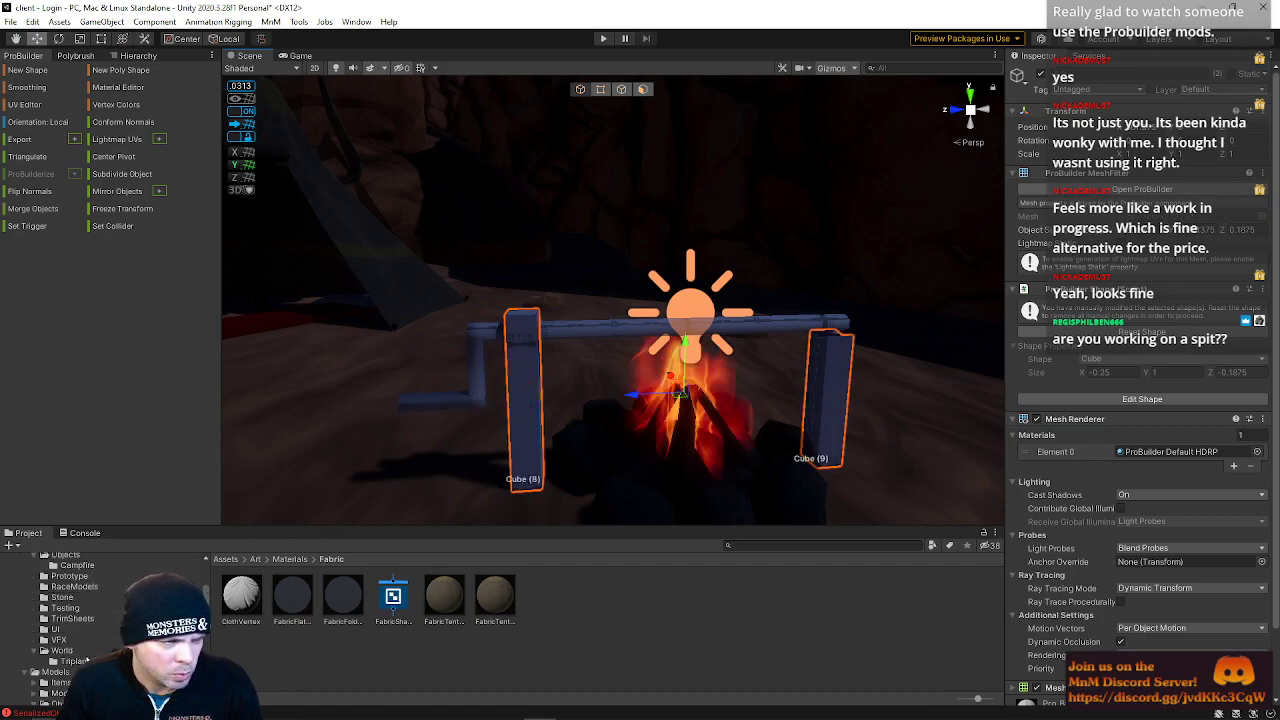
scroll(89, 649, down, 4)
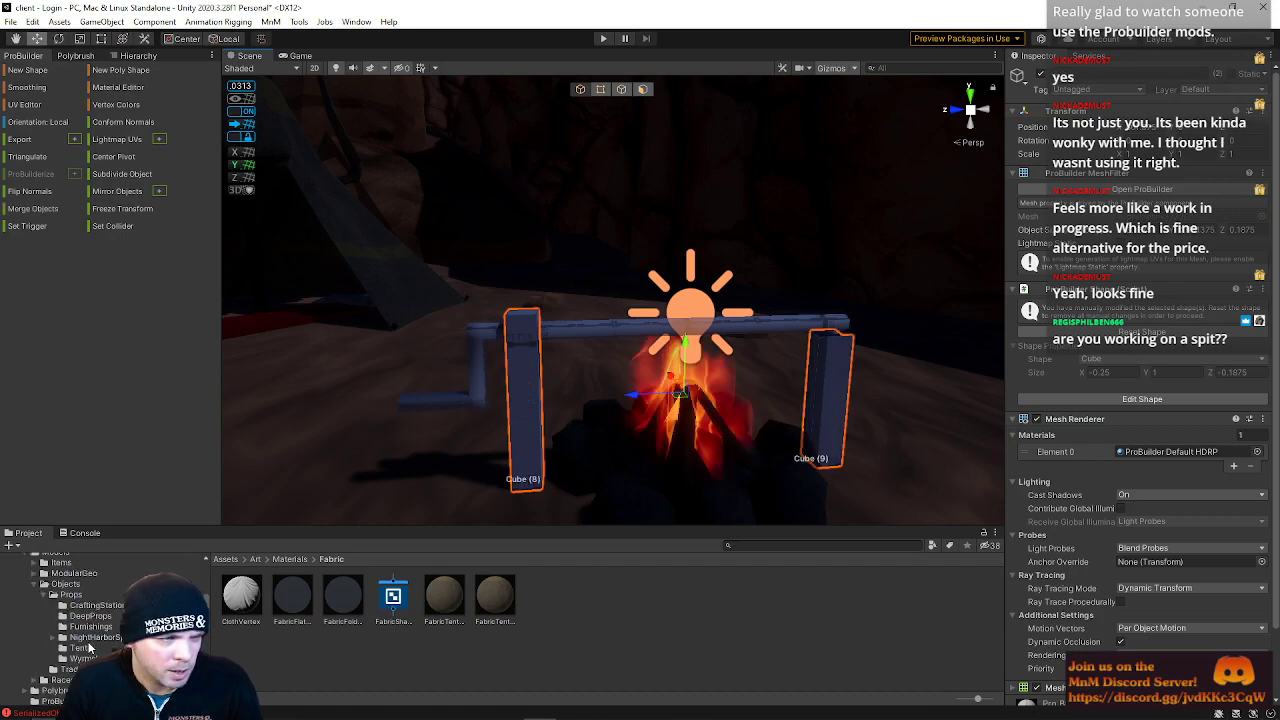
scroll(89, 649, up, 2)
drag(103, 532, 111, 512)
key(ctrl+z)
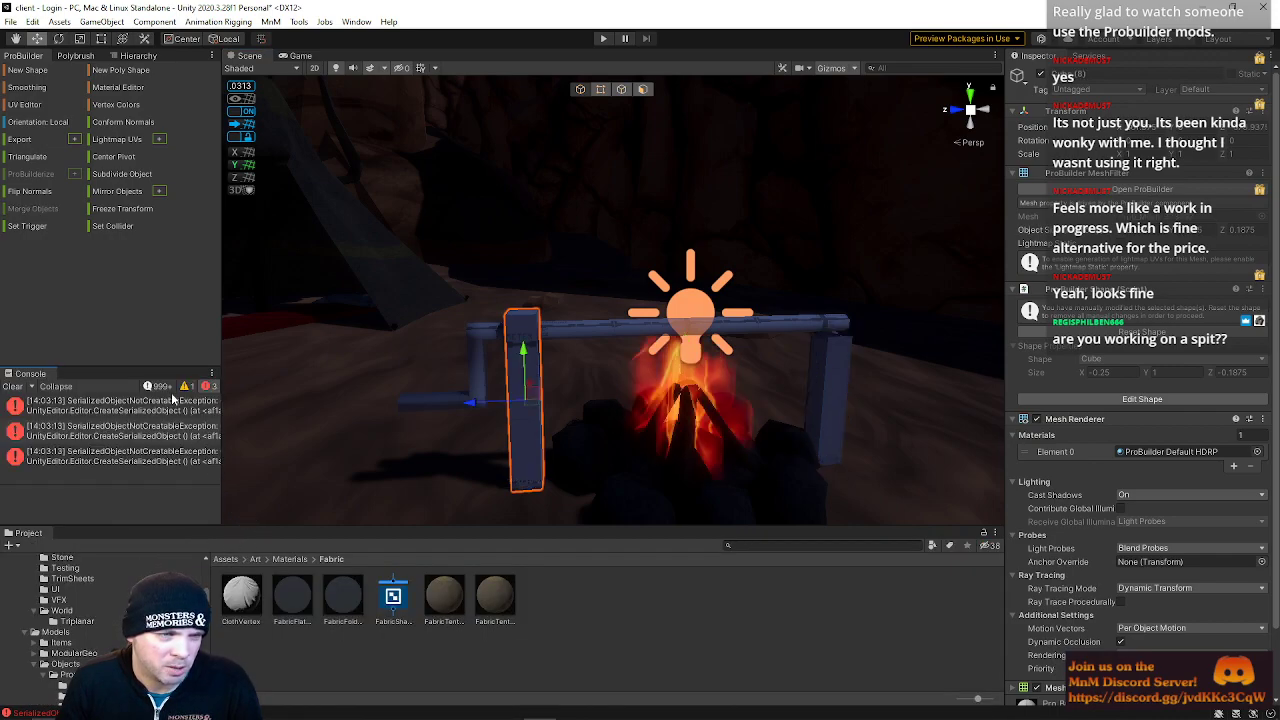
drag(30, 373, 124, 540)
click(28, 532)
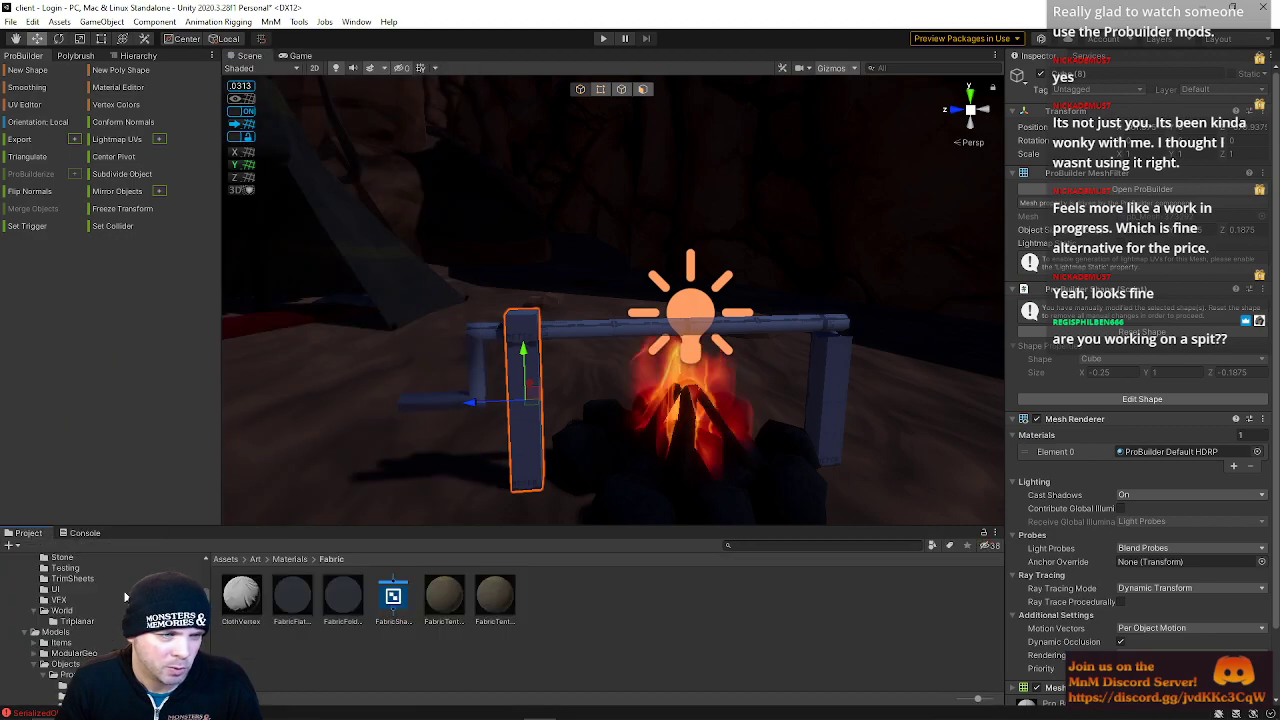
scroll(80, 620, down, 5)
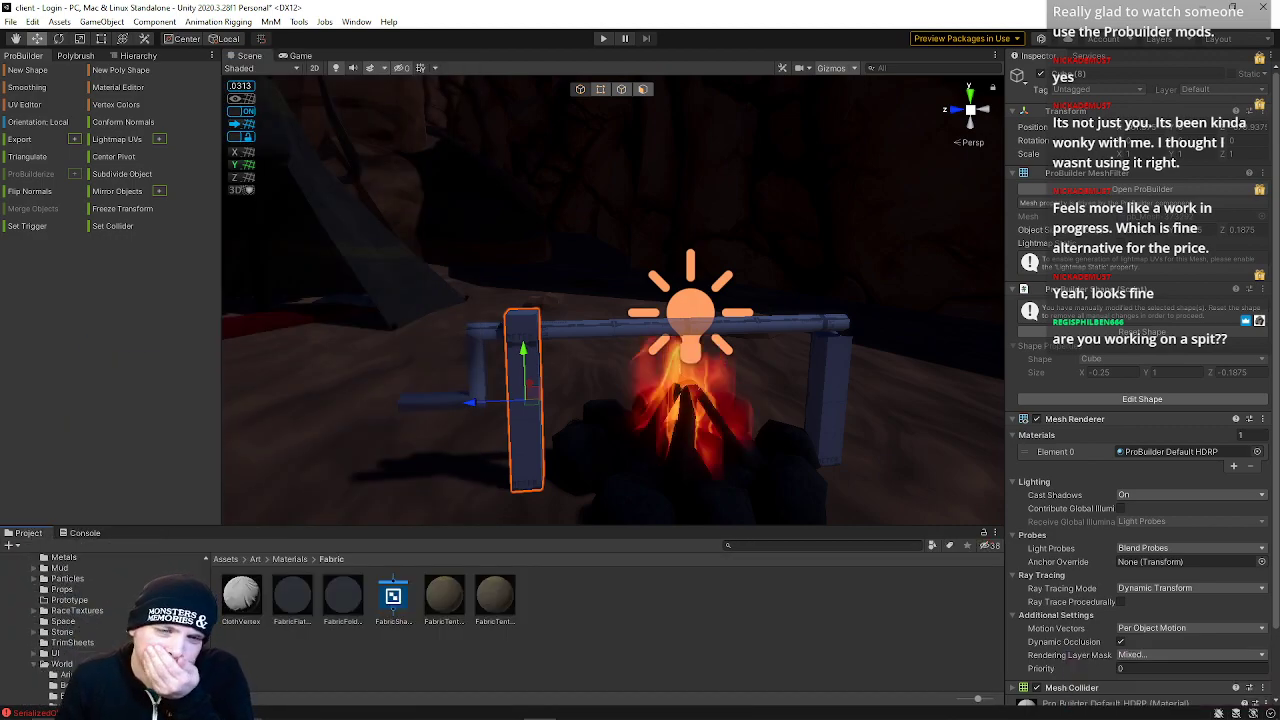
scroll(90, 630, down, 5)
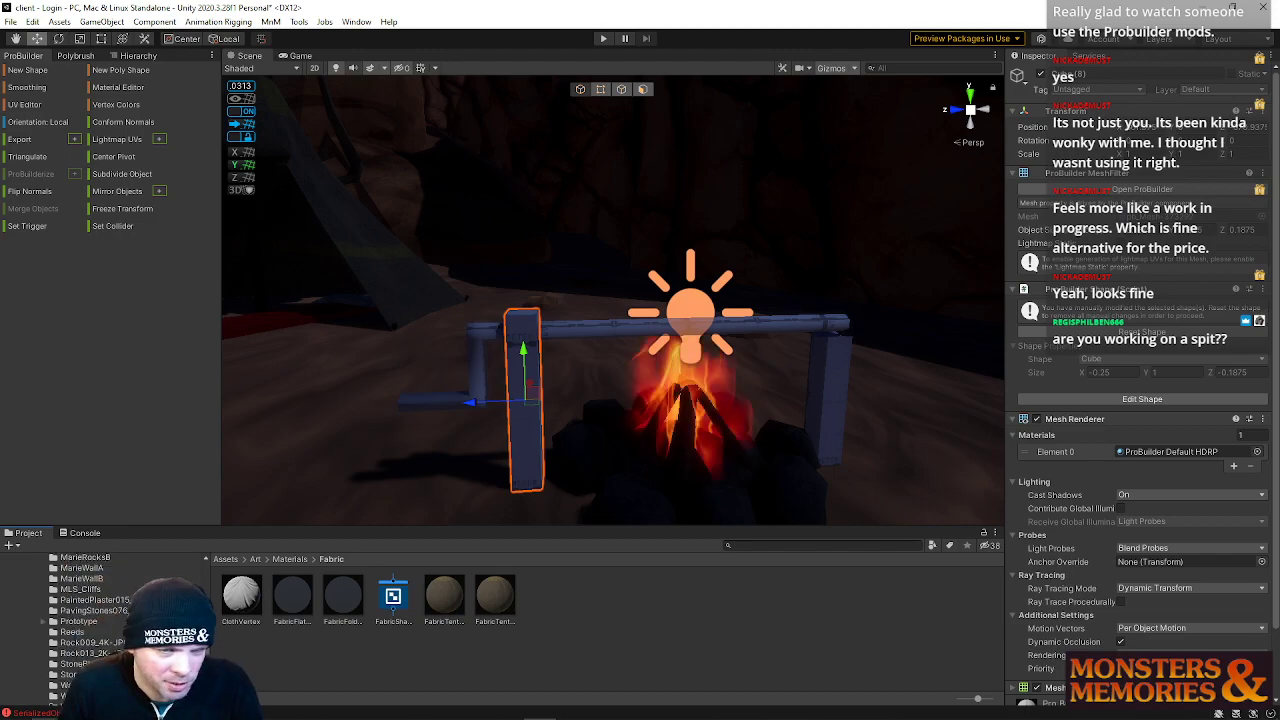
scroll(87, 643, down, 4)
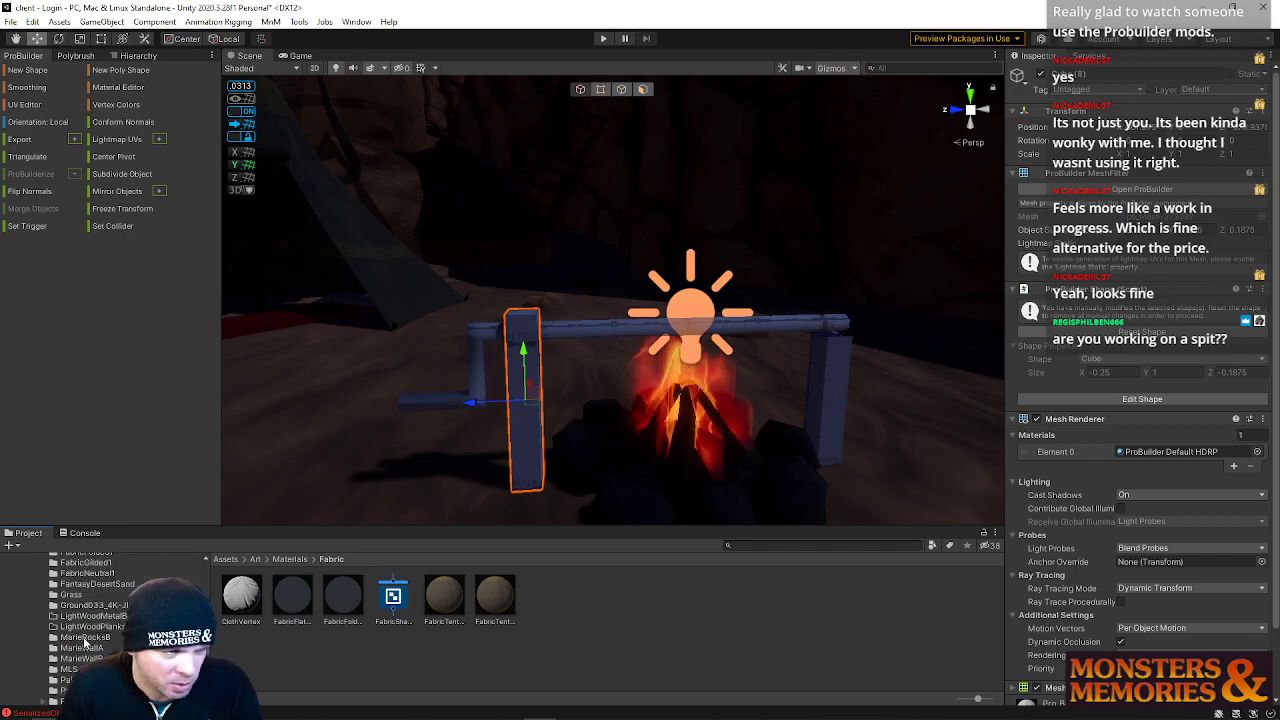
scroll(87, 643, up, 10)
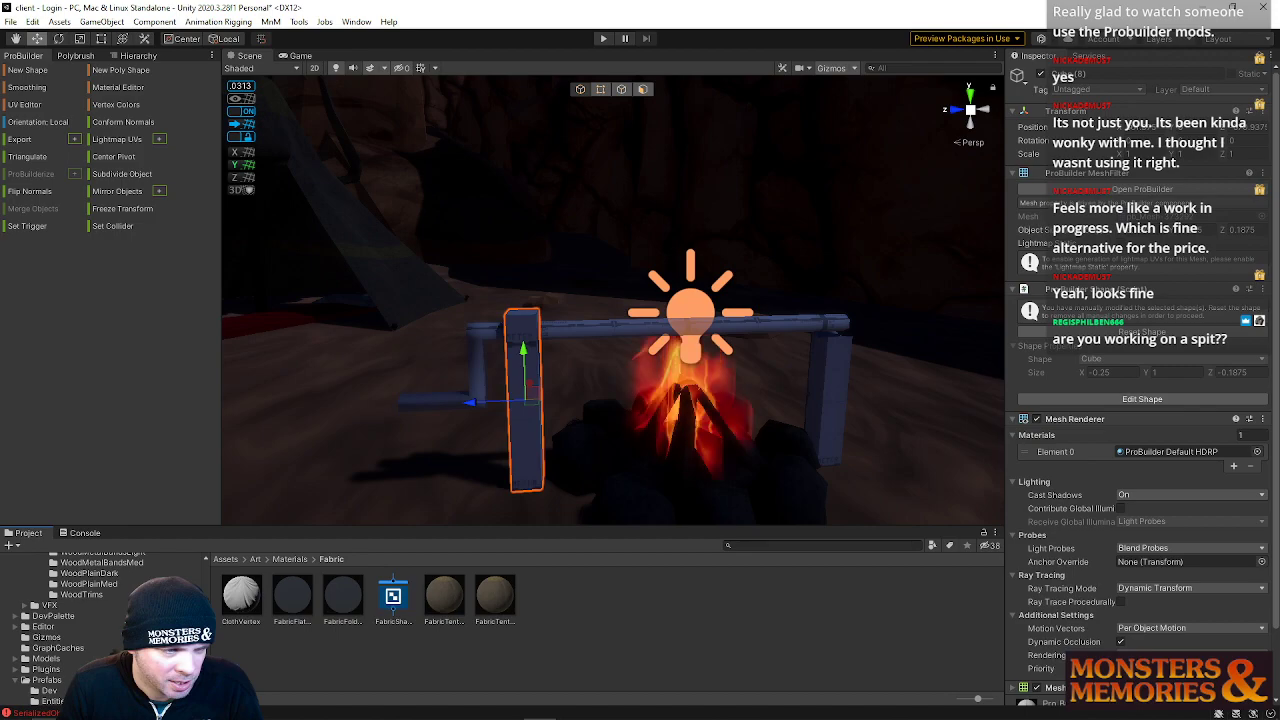
drag(135, 523, 137, 463)
scroll(70, 595, down, 5)
scroll(70, 595, down, 8)
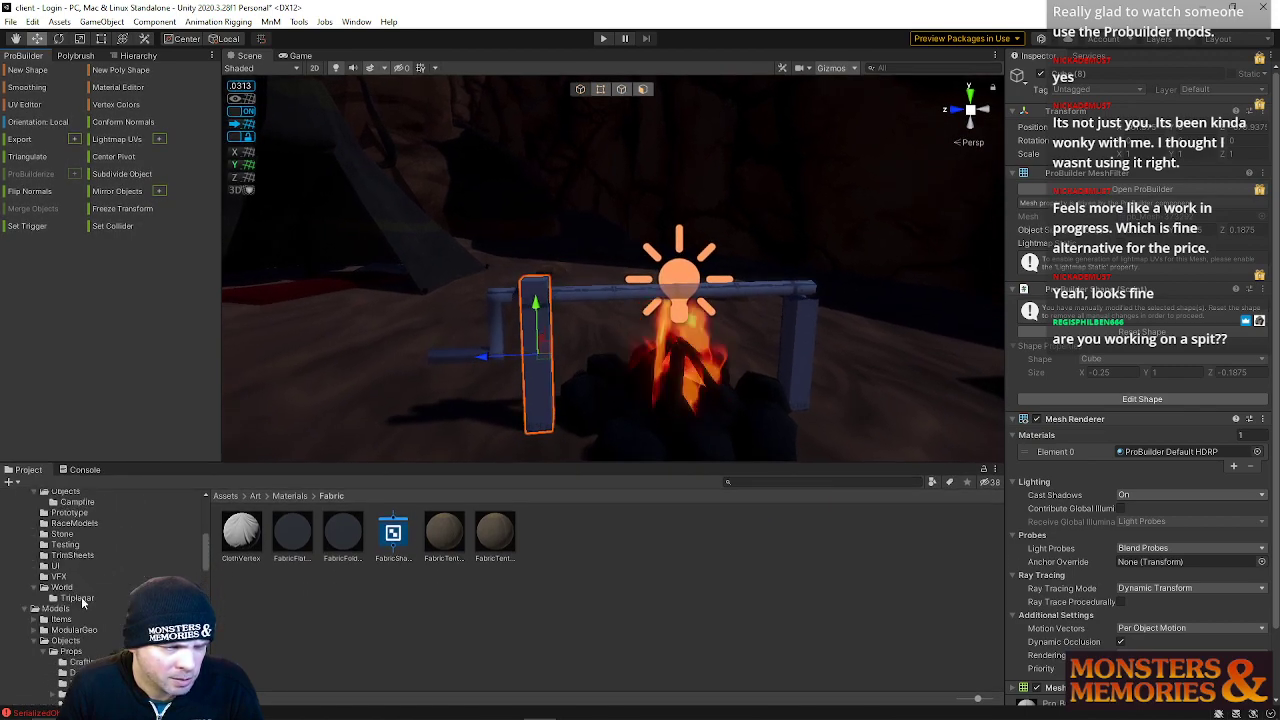
scroll(82, 601, up, 2)
click(70, 628)
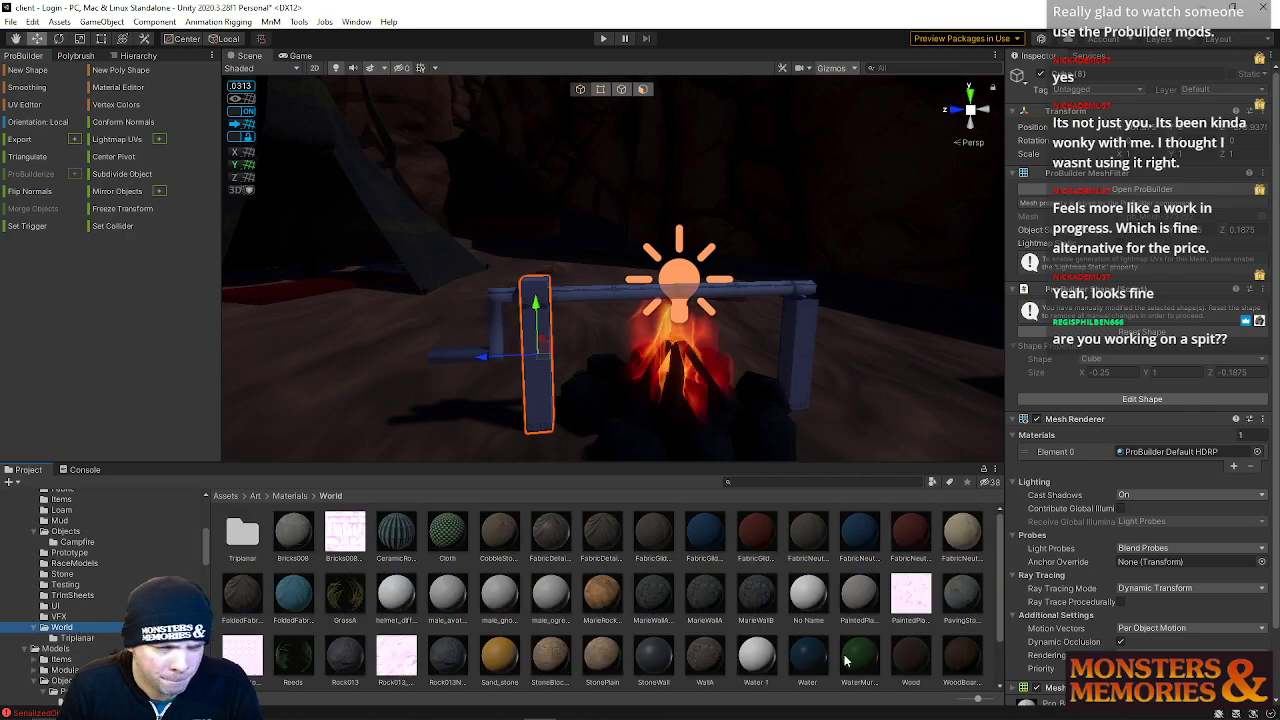
drag(966, 668, 548, 385)
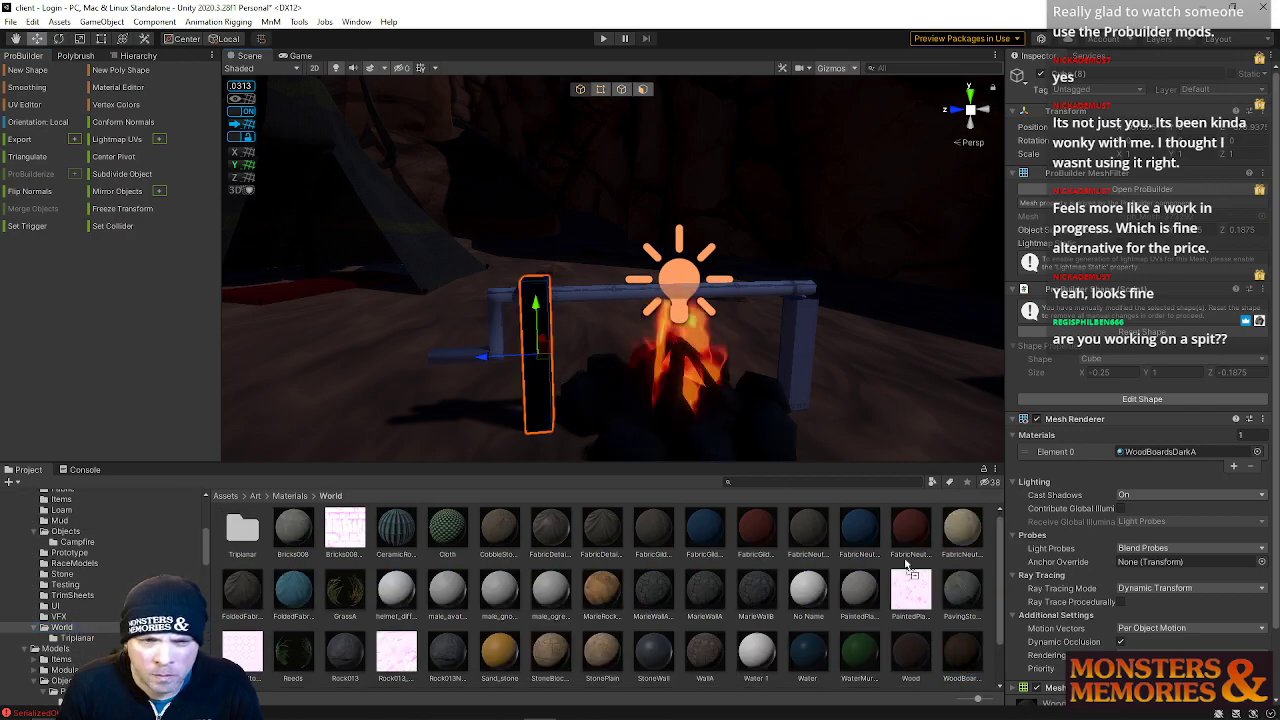
drag(968, 676, 793, 367)
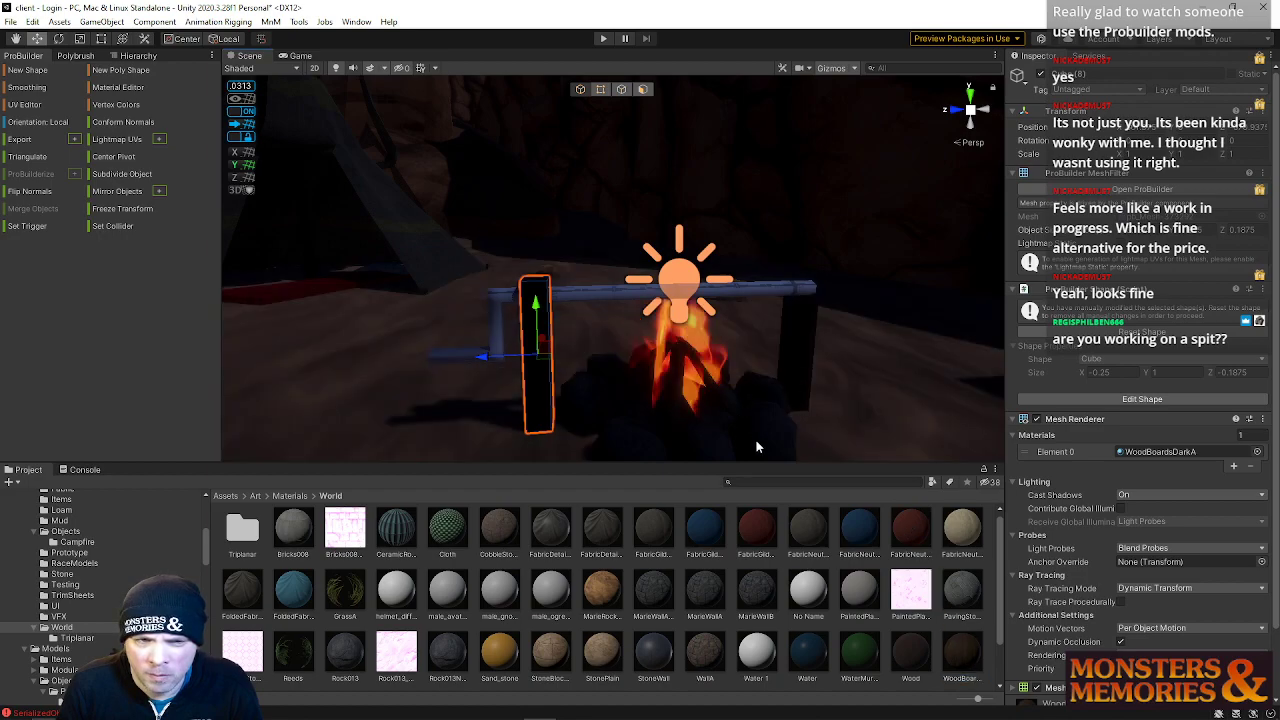
drag(908, 660, 800, 365)
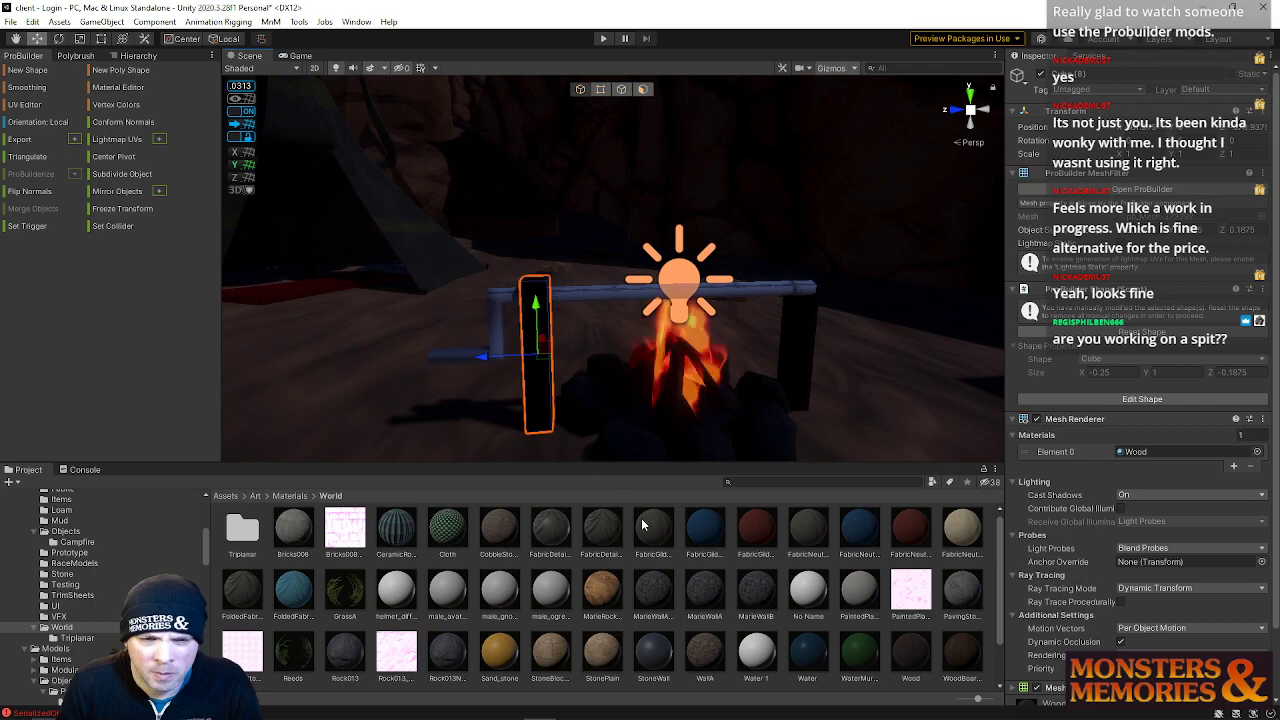
Scale the left campfire post slightly to adjust its proportions
scroll(645, 608, down, 2)
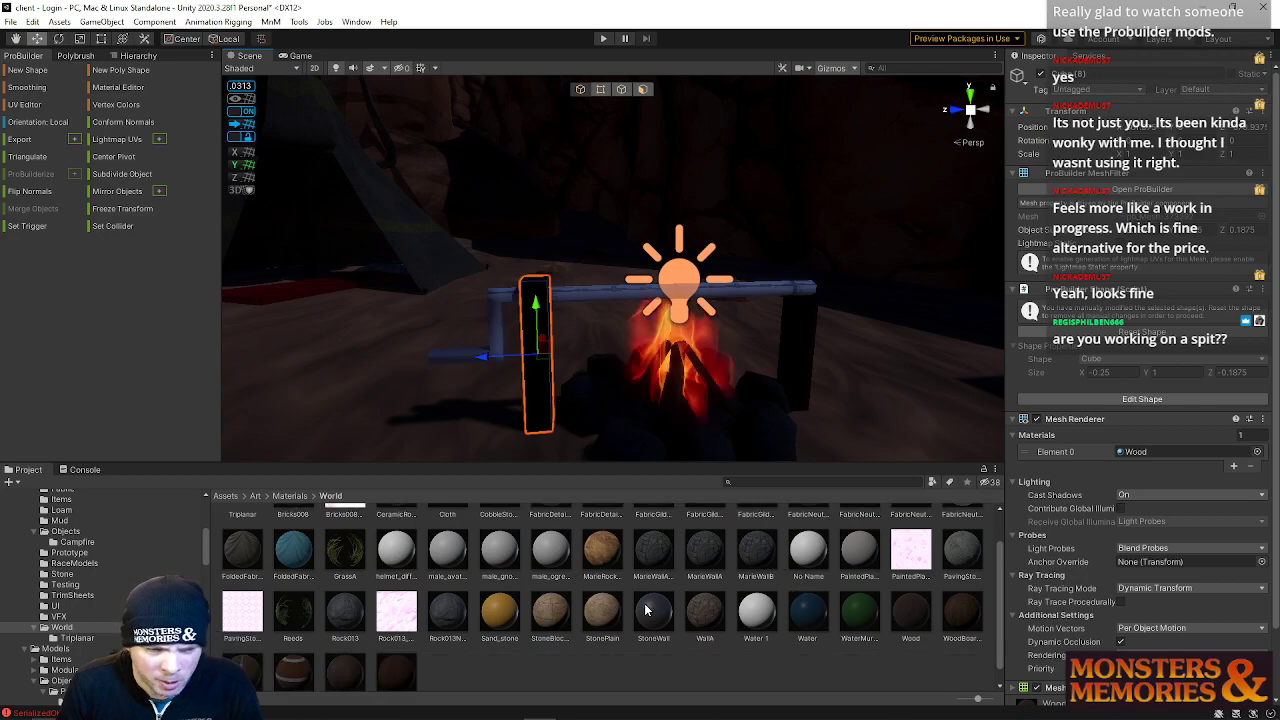
scroll(306, 619, up, 2)
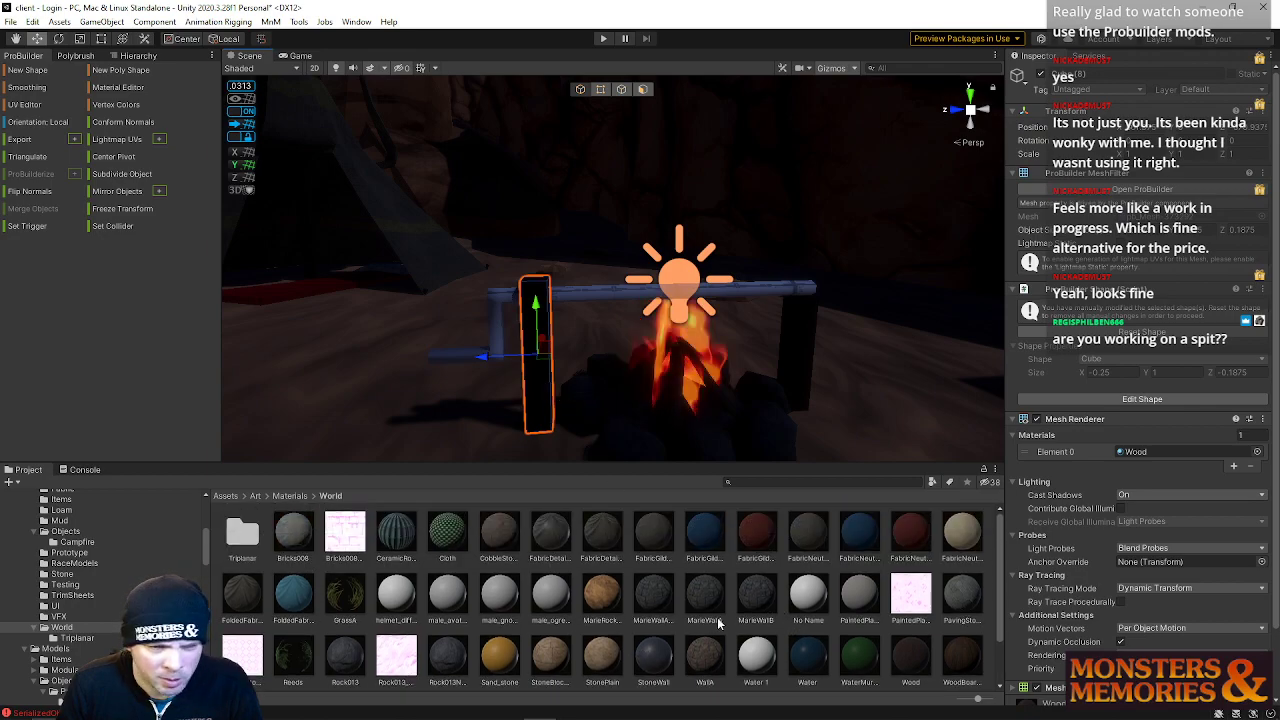
scroll(760, 630, down, 1)
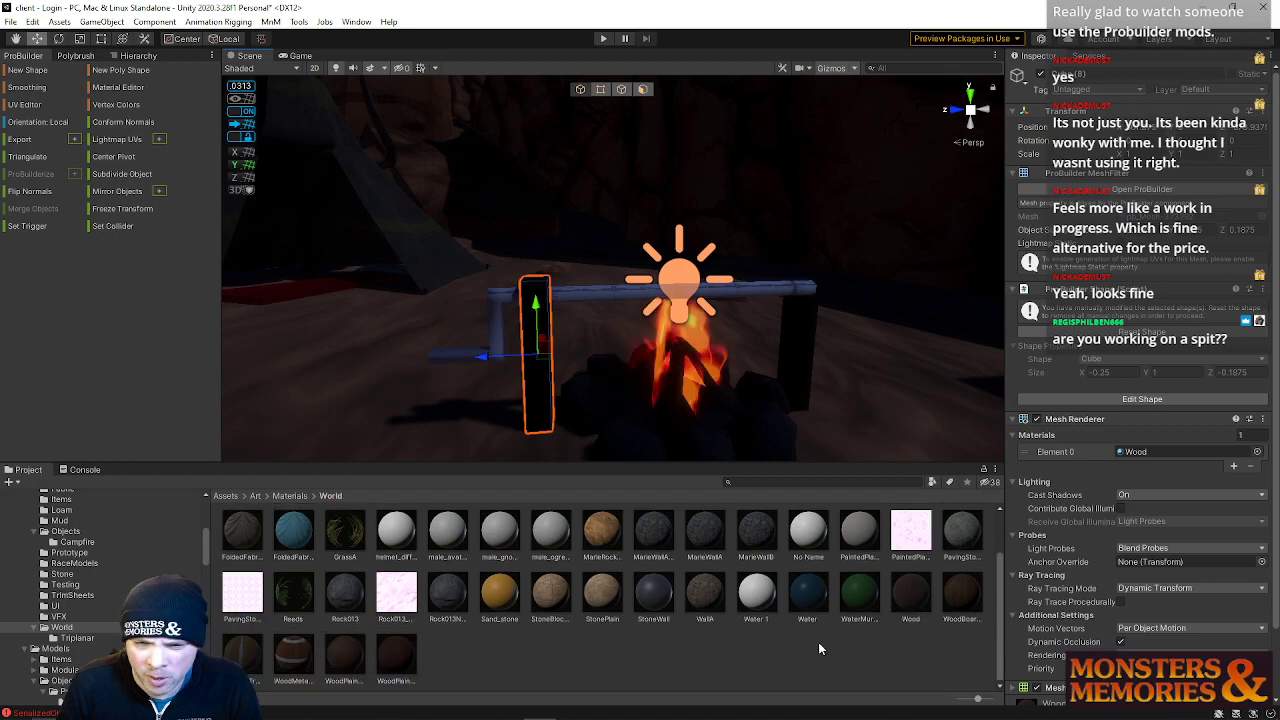
click(828, 644)
click(495, 309)
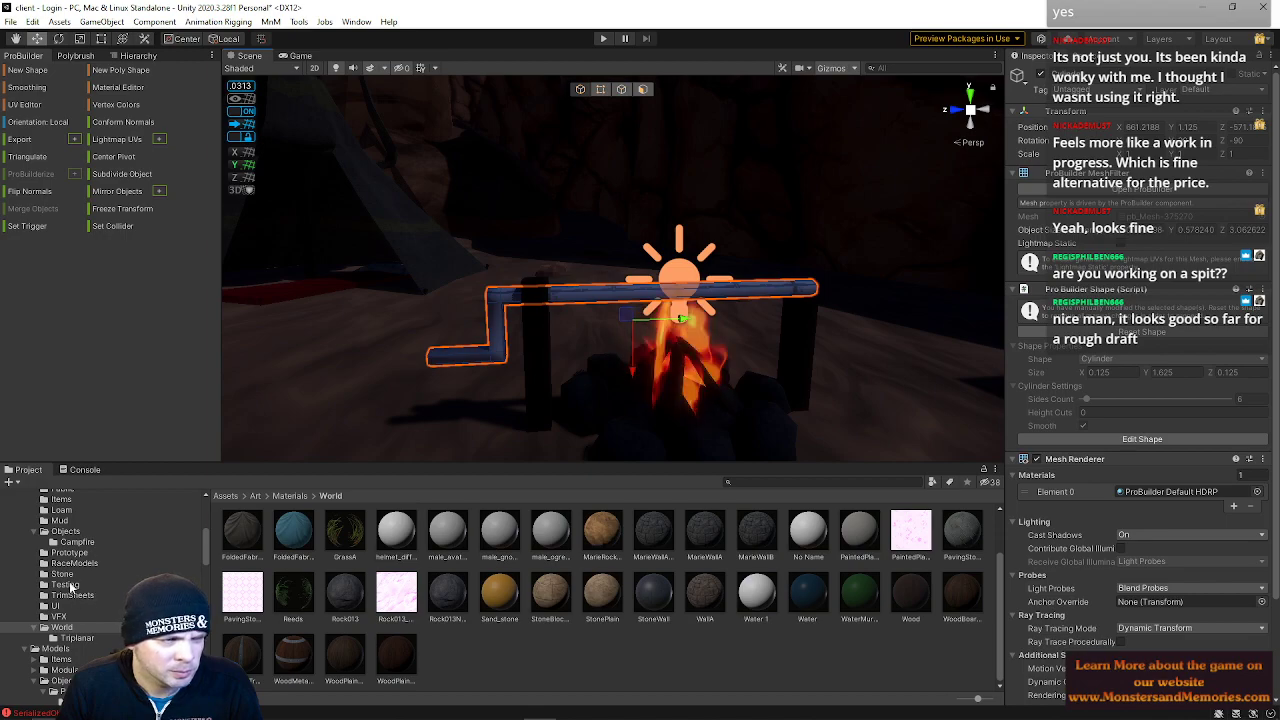
scroll(72, 626, up, 2)
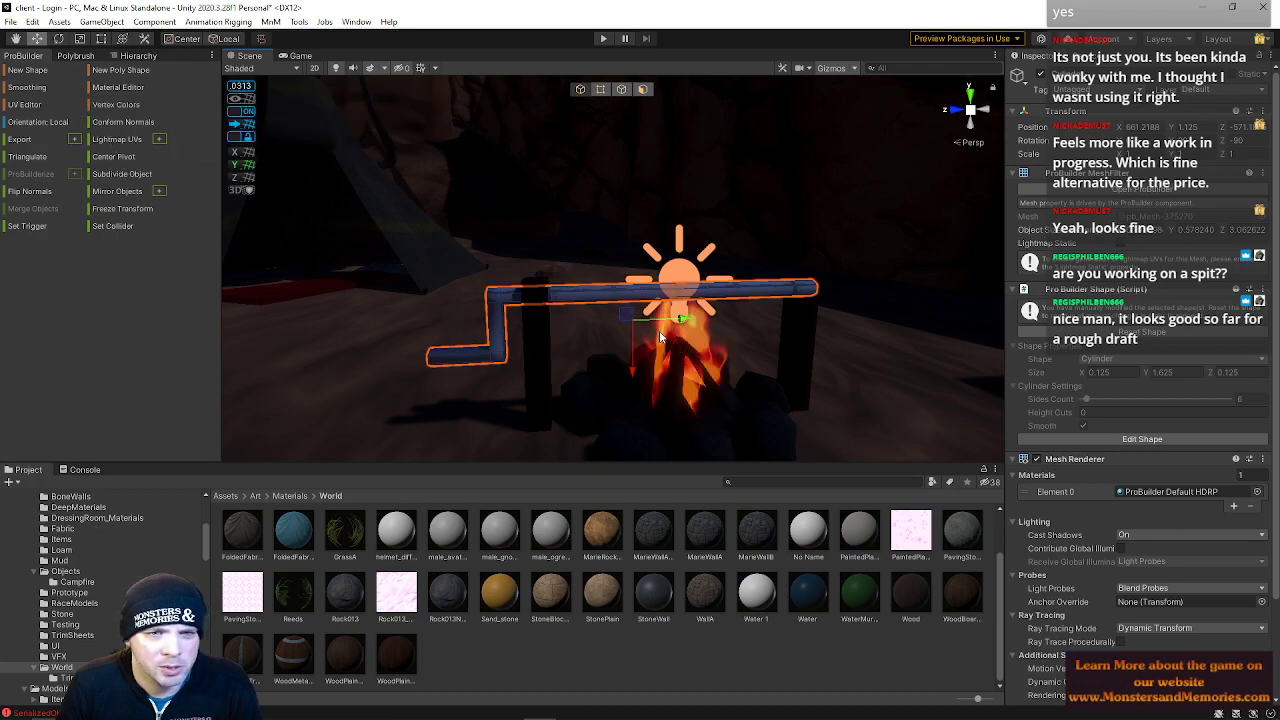
scroll(636, 326, up, 4)
middle_drag(636, 326, 541, 321)
click(401, 358)
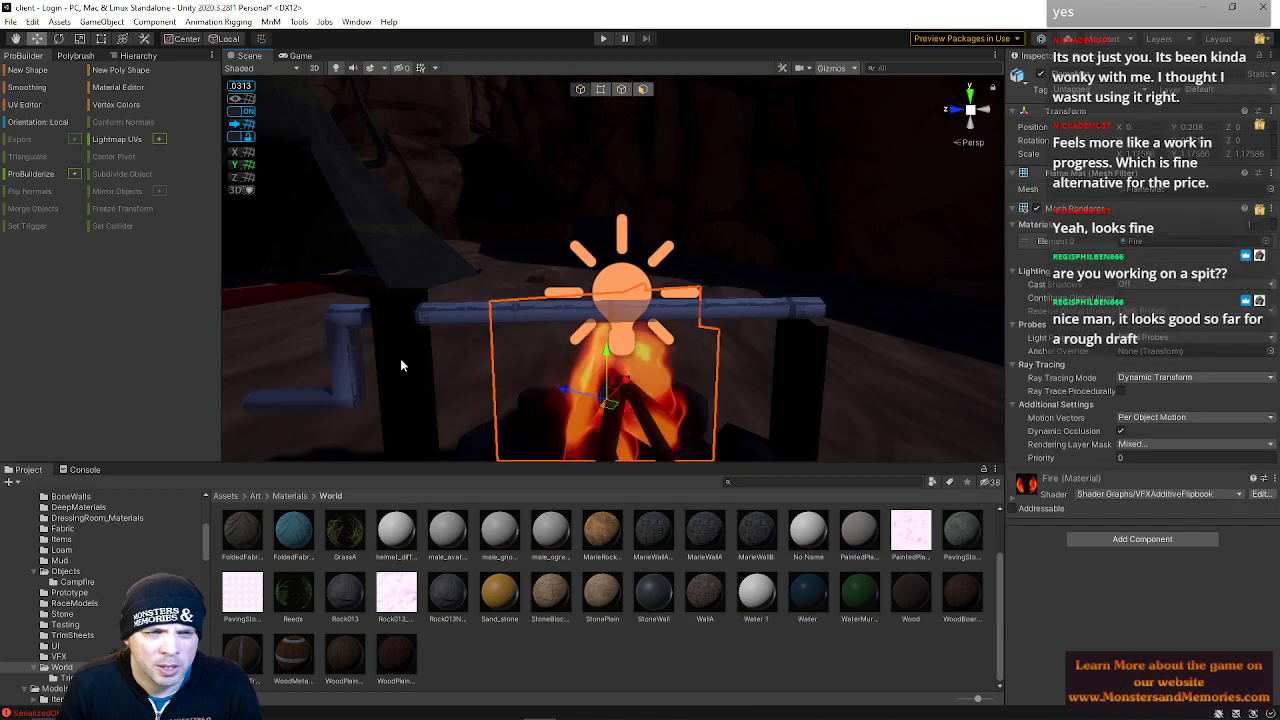
click(401, 359)
key(r)
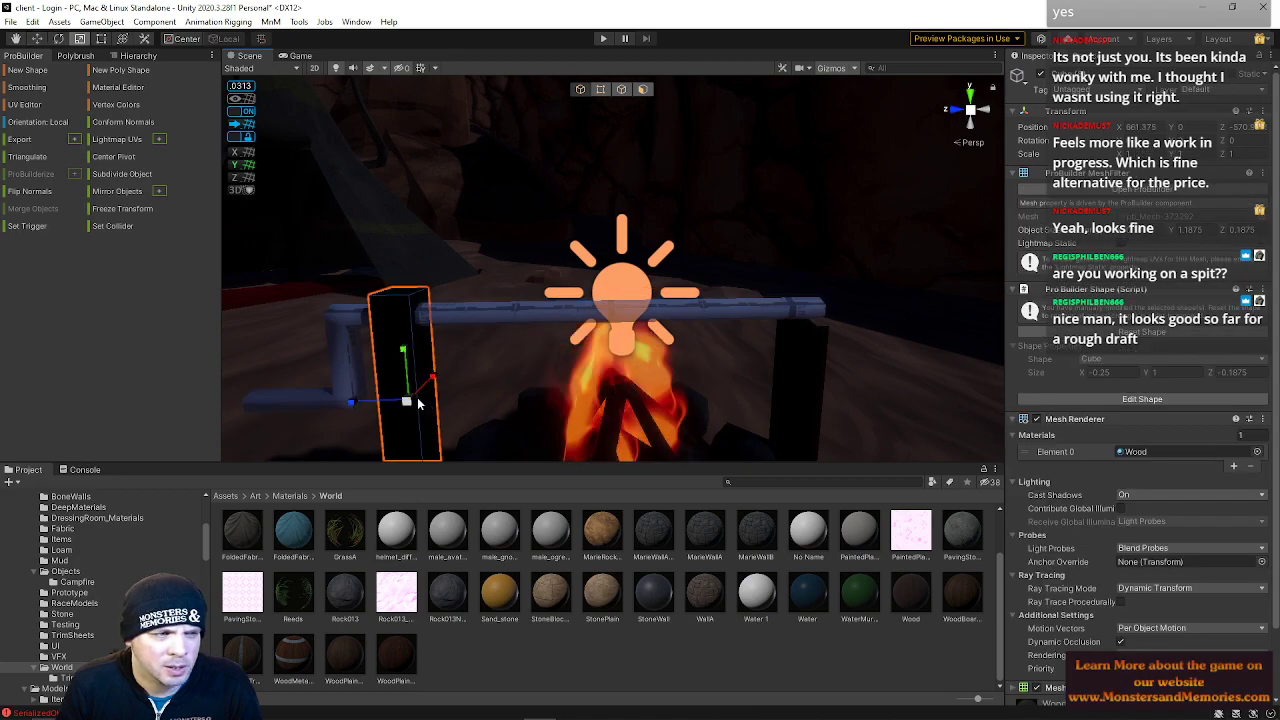
right_drag(439, 364, 390, 391)
click(459, 384)
Assign the Wood material to the selected end face of the spit's bent arm
click(642, 91)
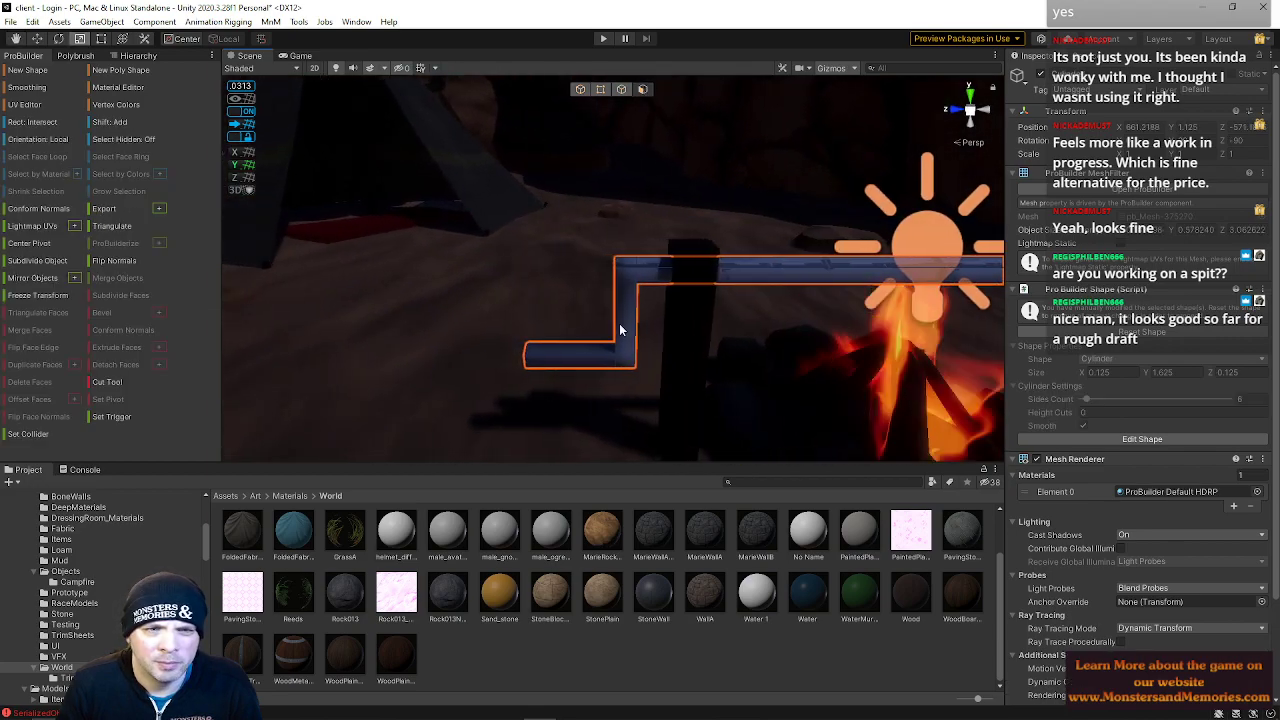
click(545, 352)
key(f)
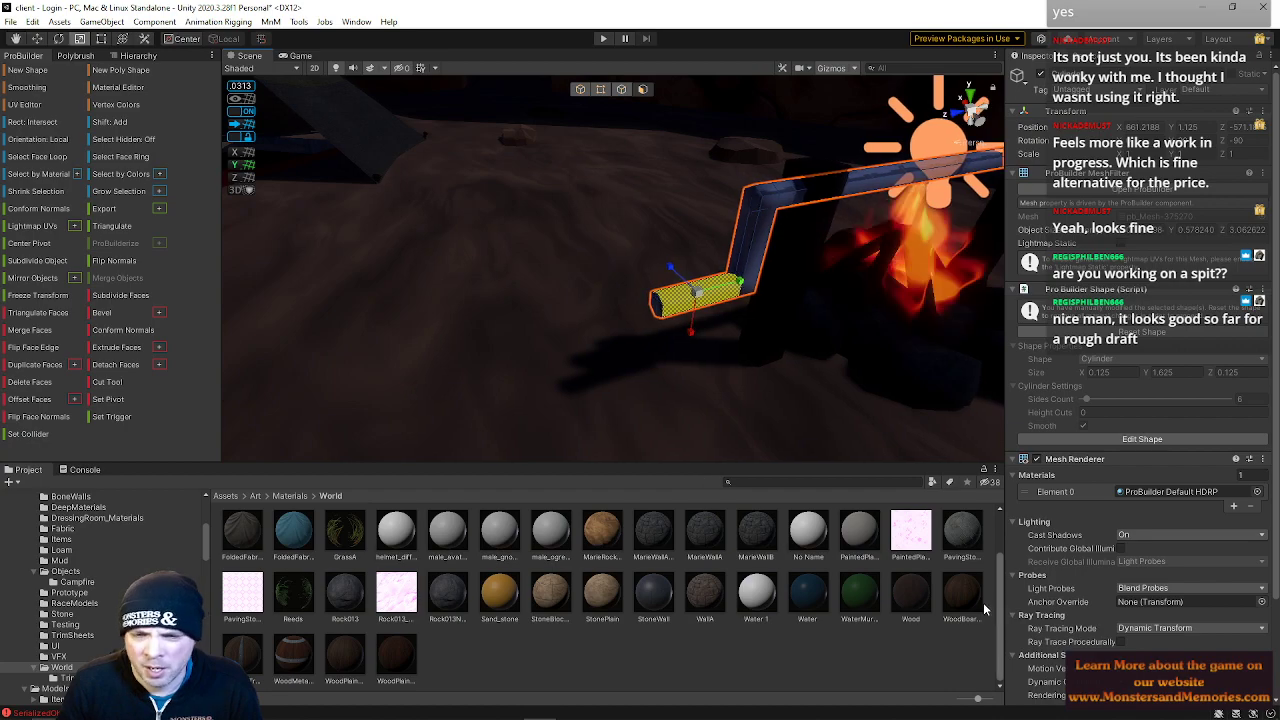
drag(915, 592, 660, 315)
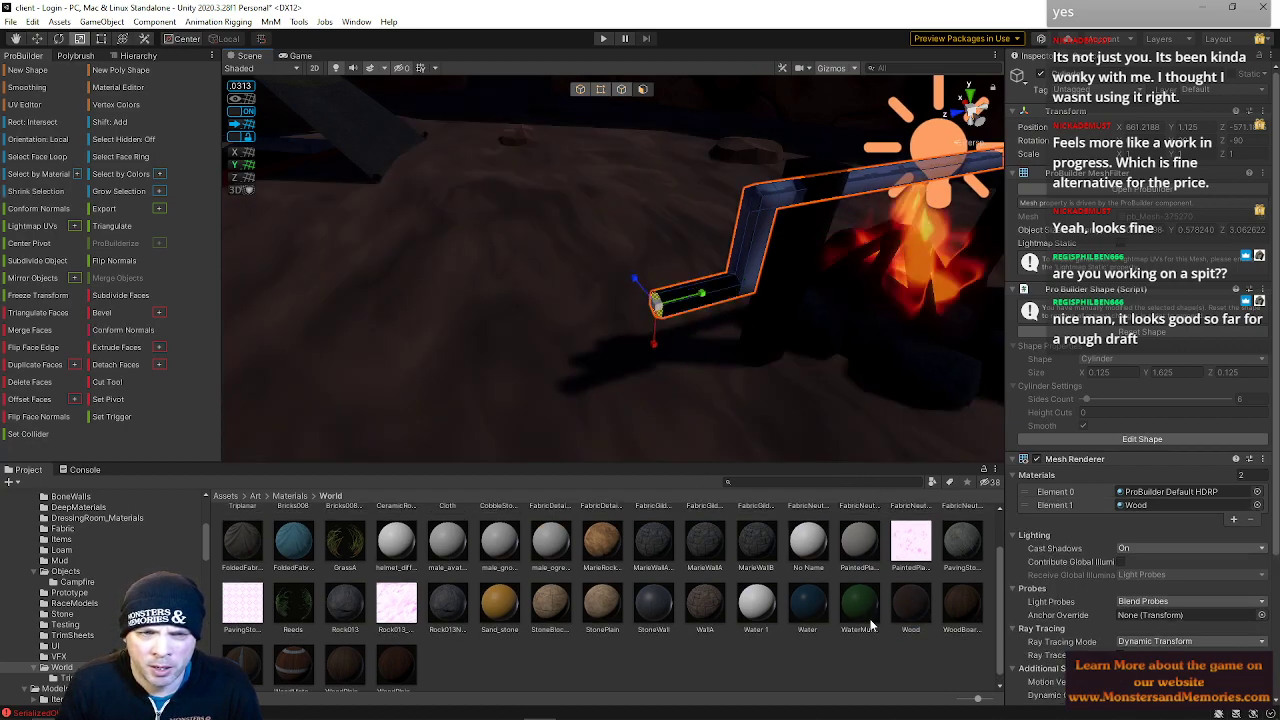
drag(908, 618, 662, 314)
key(d)
right_drag(738, 326, 565, 187)
click(581, 88)
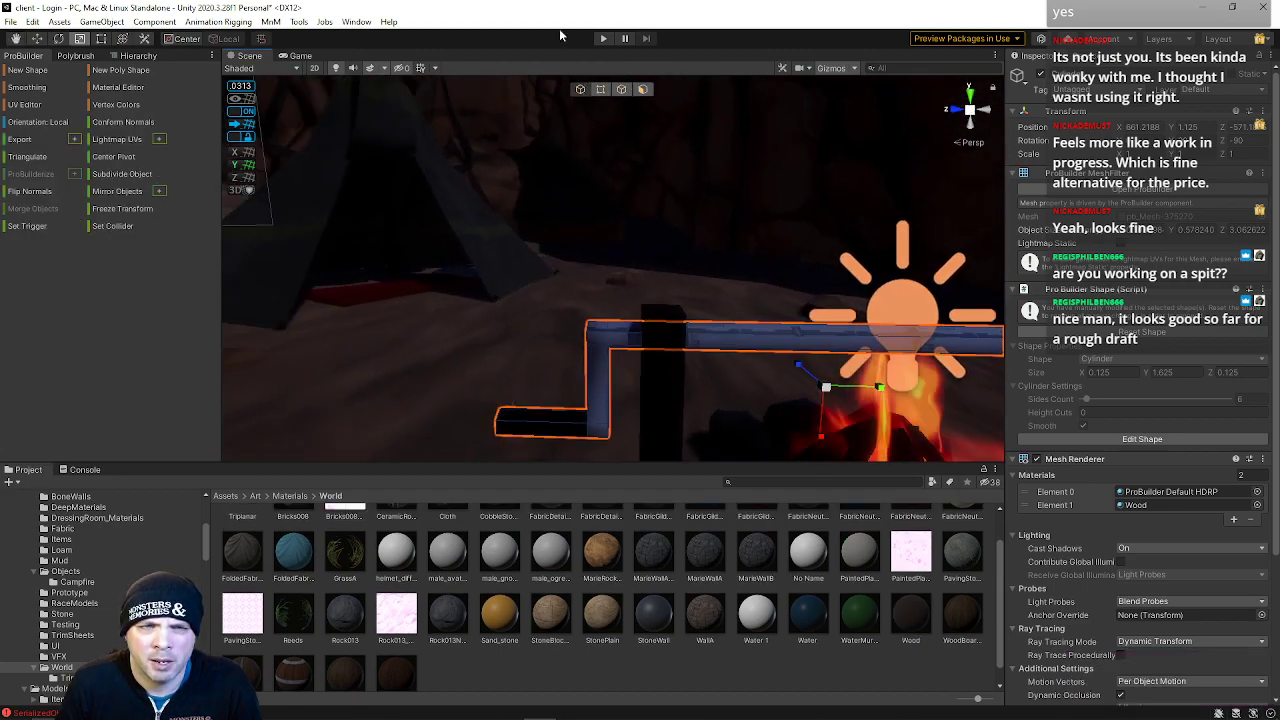
click(651, 88)
click(645, 91)
right_drag(656, 206, 664, 265)
key(s)
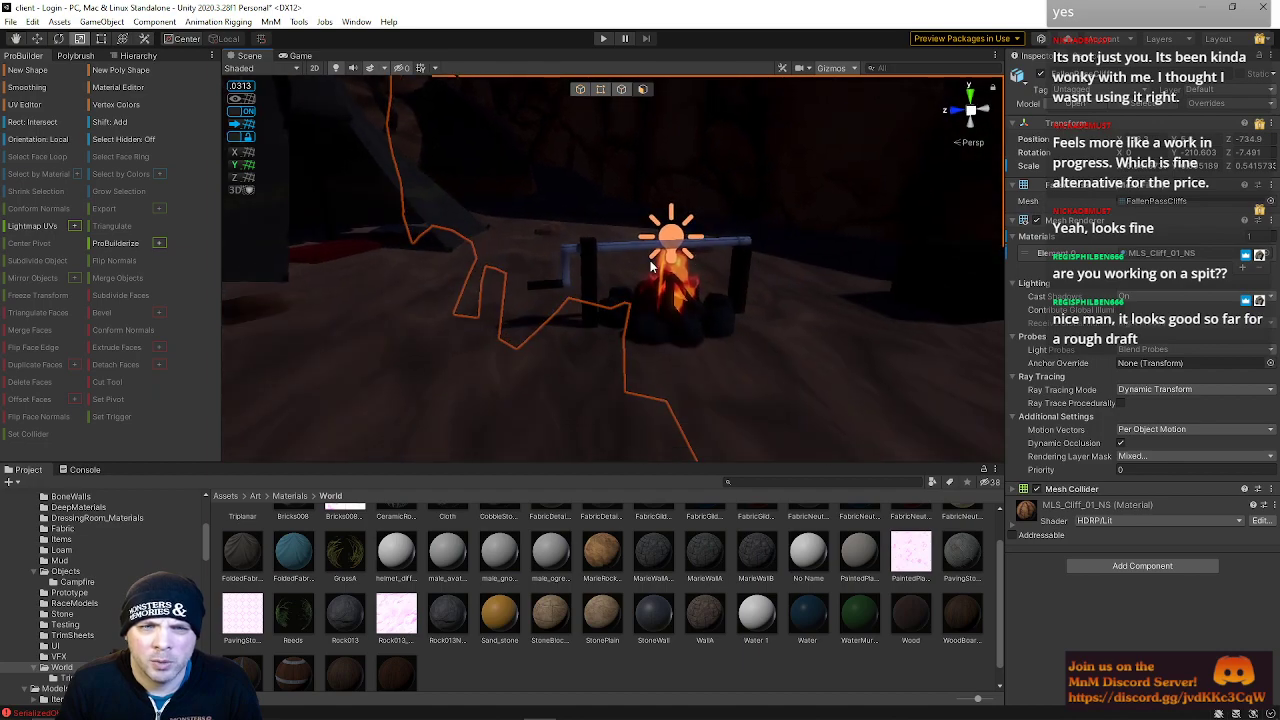
Select the spit's faces and undo the last Wood material assignment on it
click(560, 240)
drag(618, 268, 813, 354)
right_drag(678, 284, 1102, 362)
key(w)
shift+click(583, 335)
shift+click(579, 323)
key(w)
key(w)
right_drag(748, 287, 285, 290)
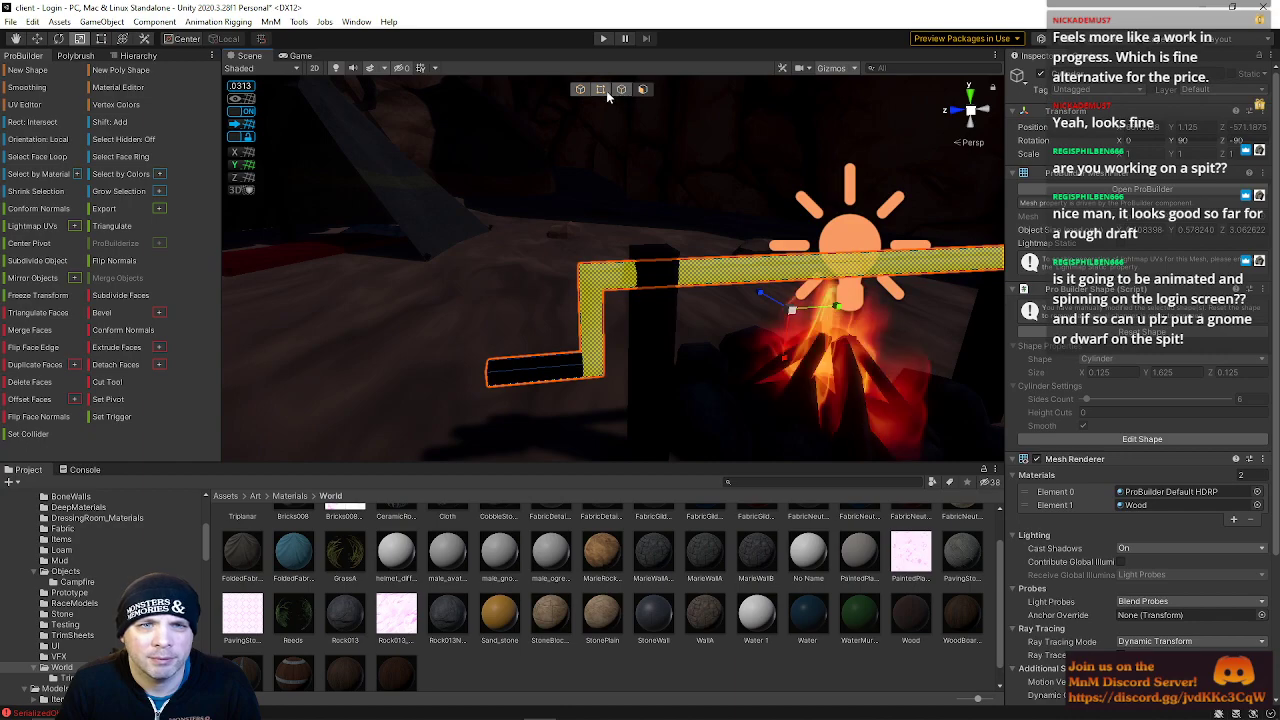
click(590, 295)
double_click(590, 295)
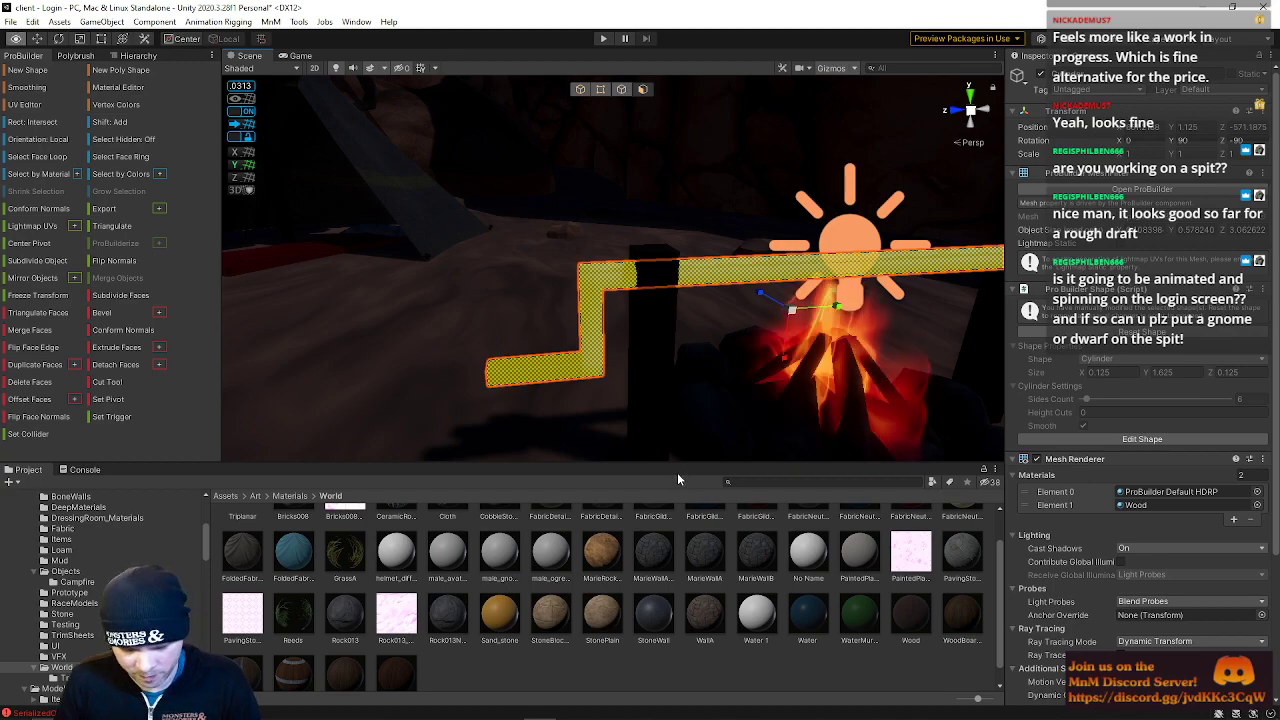
key(ctrl+z)
Reapply the Wood material to the short end face of the spit's bent arm
right_drag(563, 294, 545, 222)
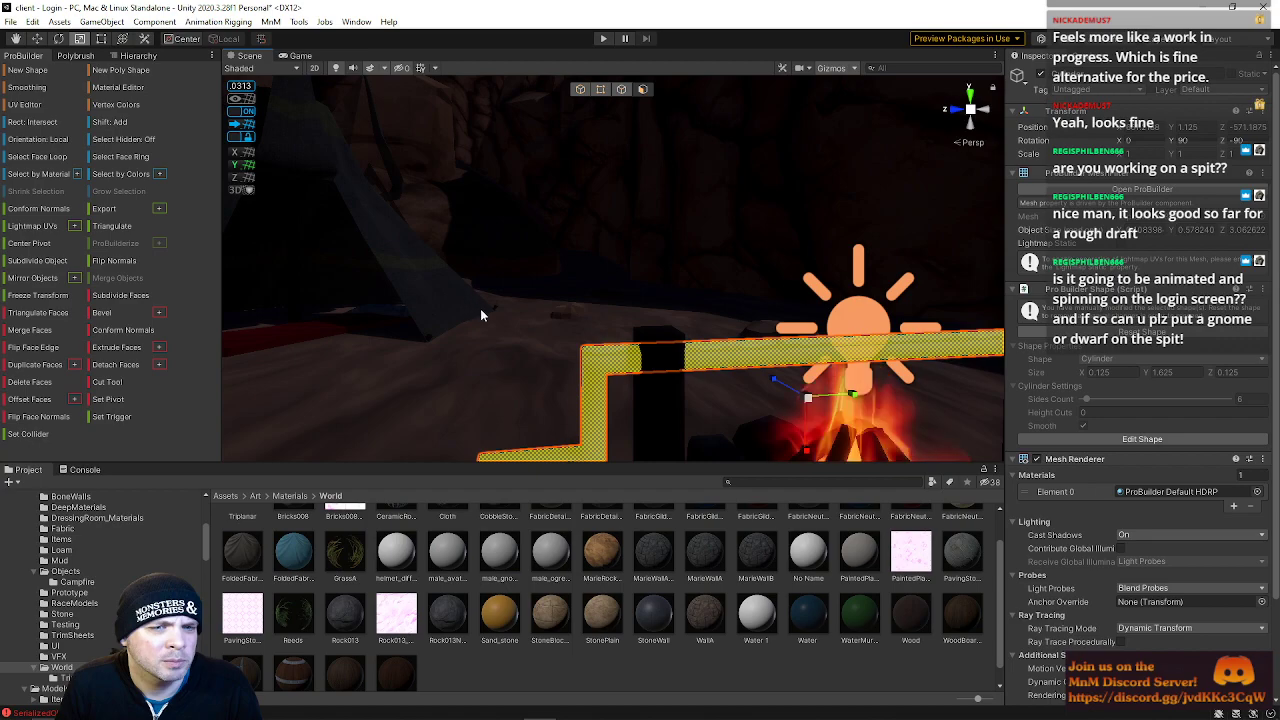
right_drag(513, 361, 492, 384)
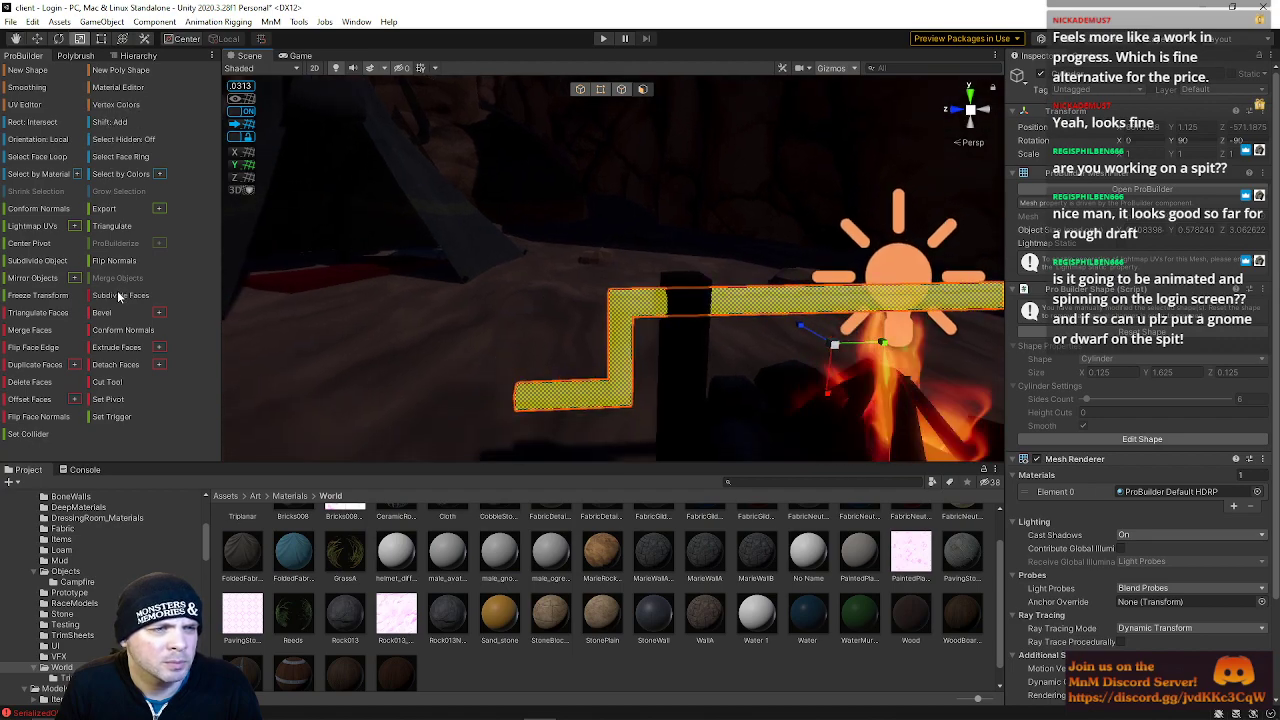
drag(124, 463, 128, 393)
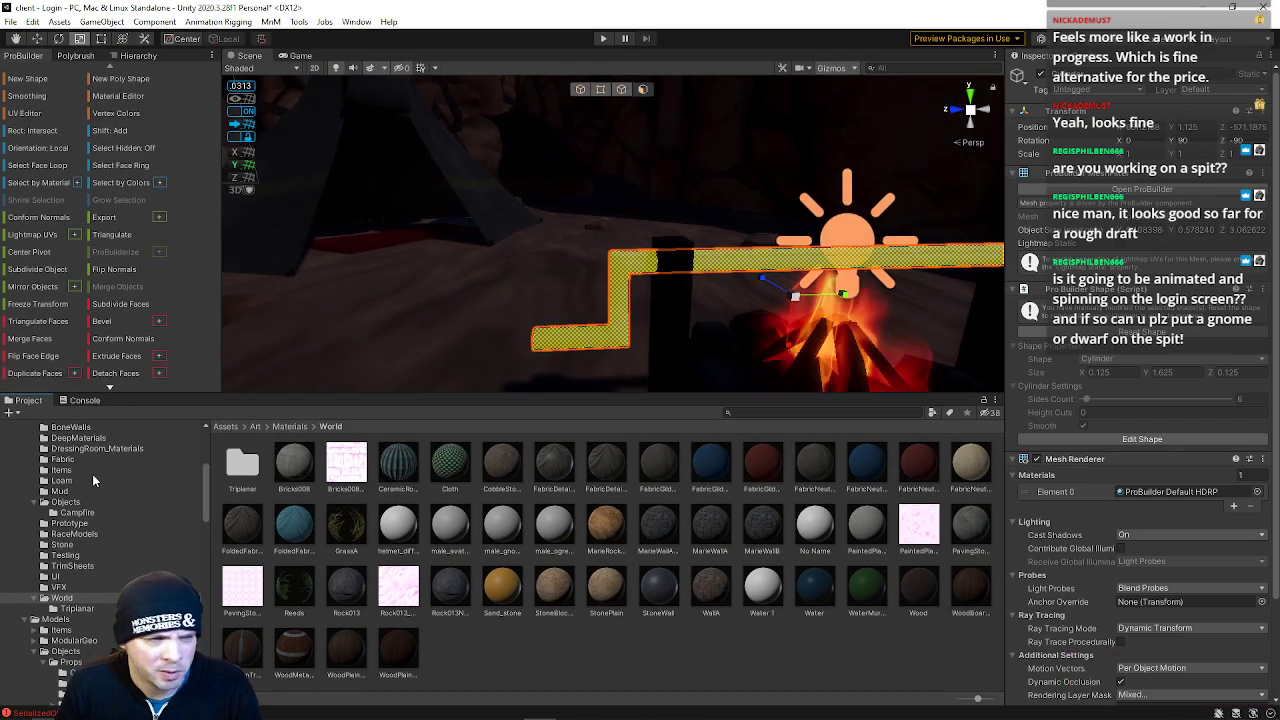
scroll(90, 580, up, 3)
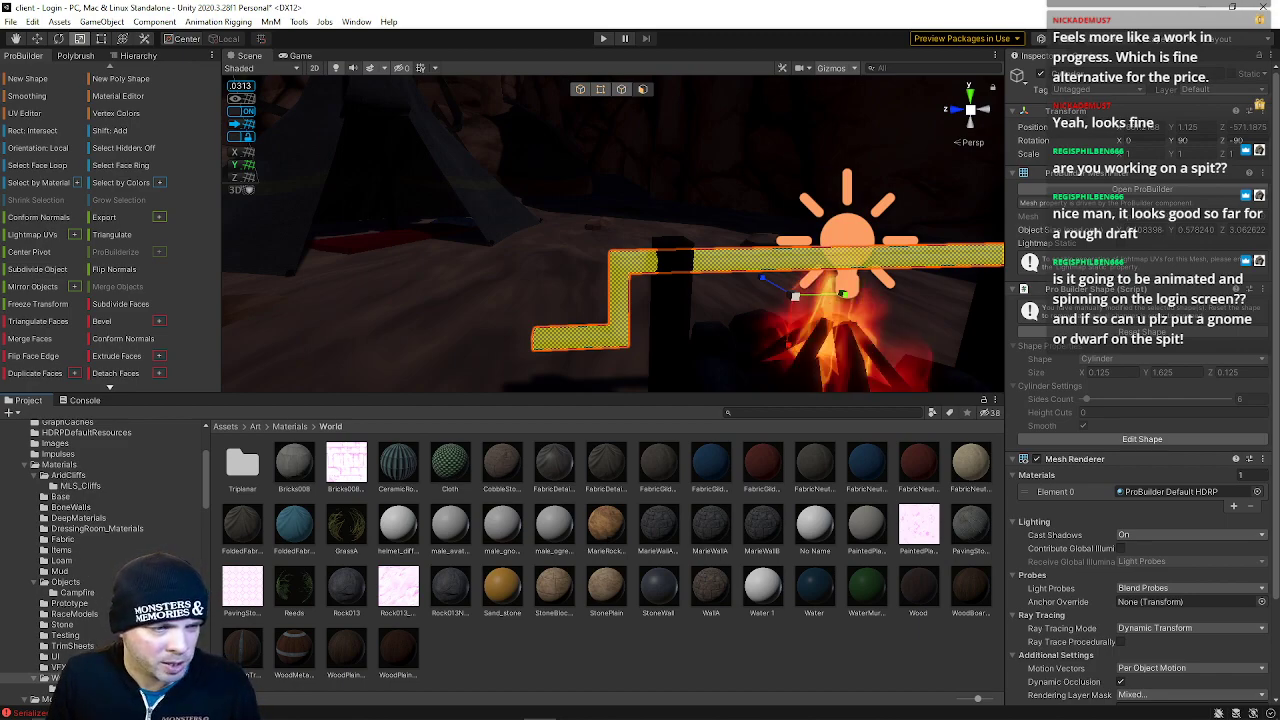
scroll(90, 560, up, 2)
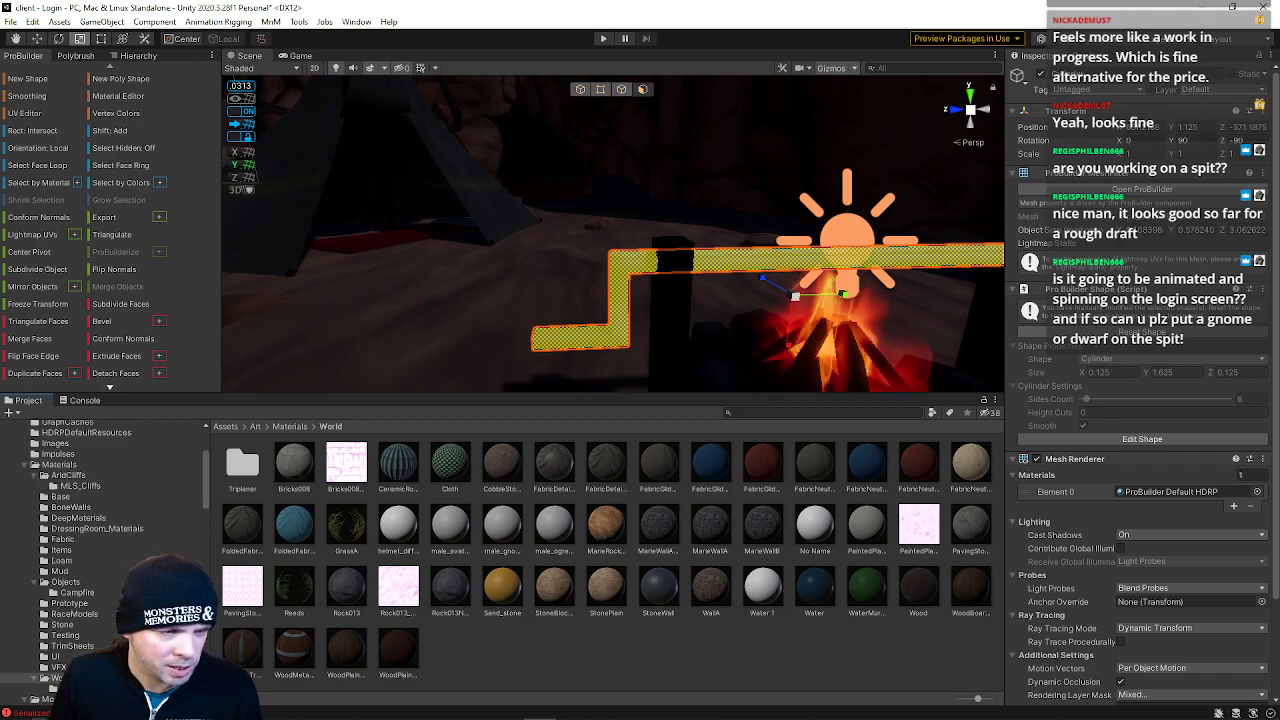
scroll(66, 550, down, 2)
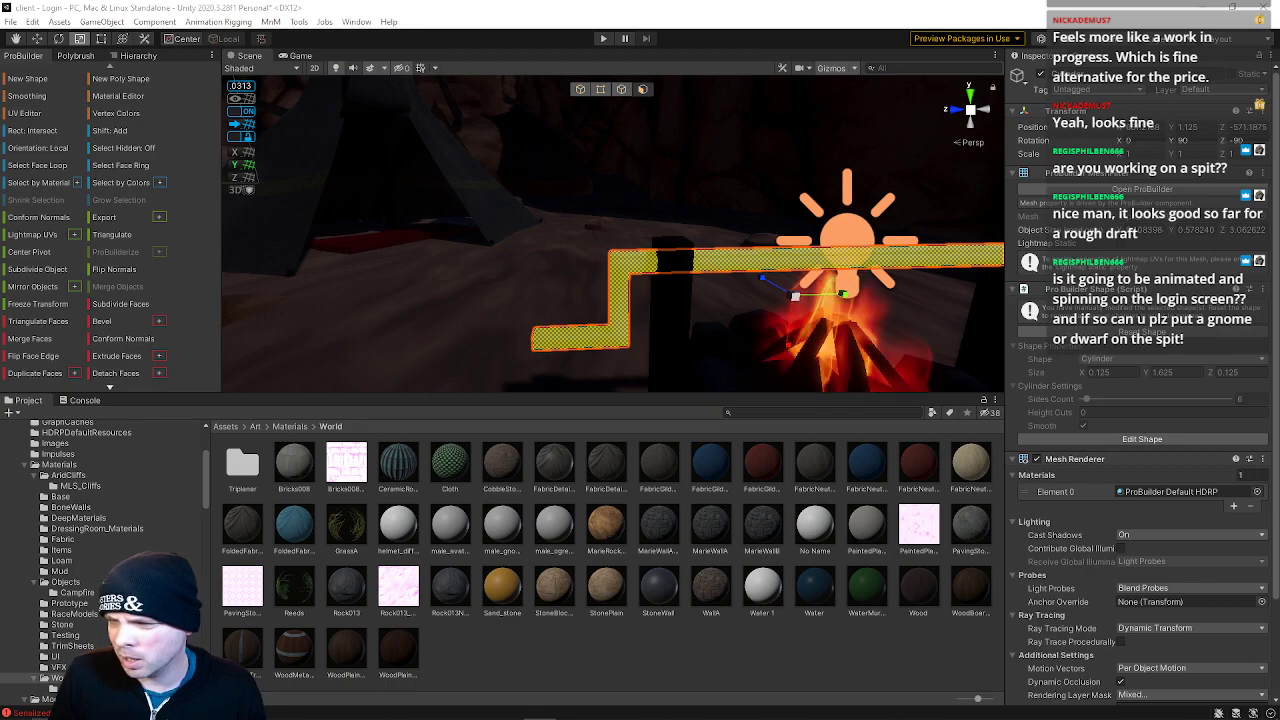
right_drag(738, 318, 762, 330)
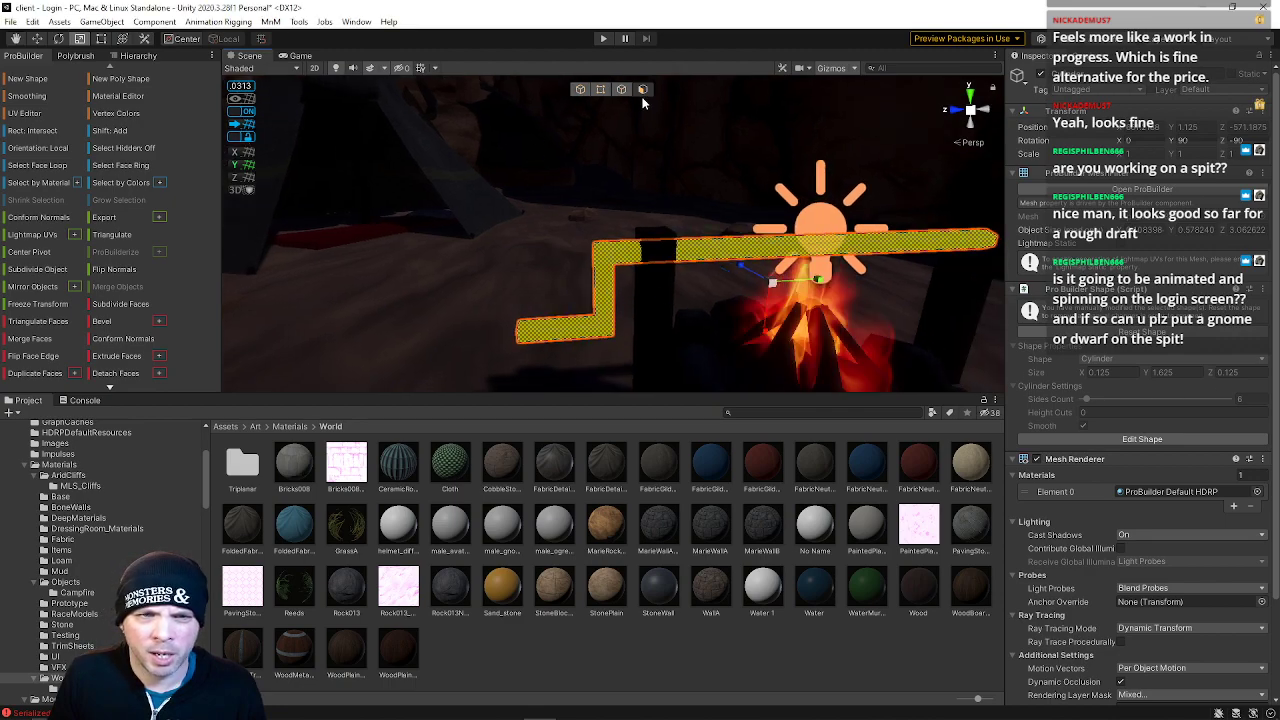
click(546, 317)
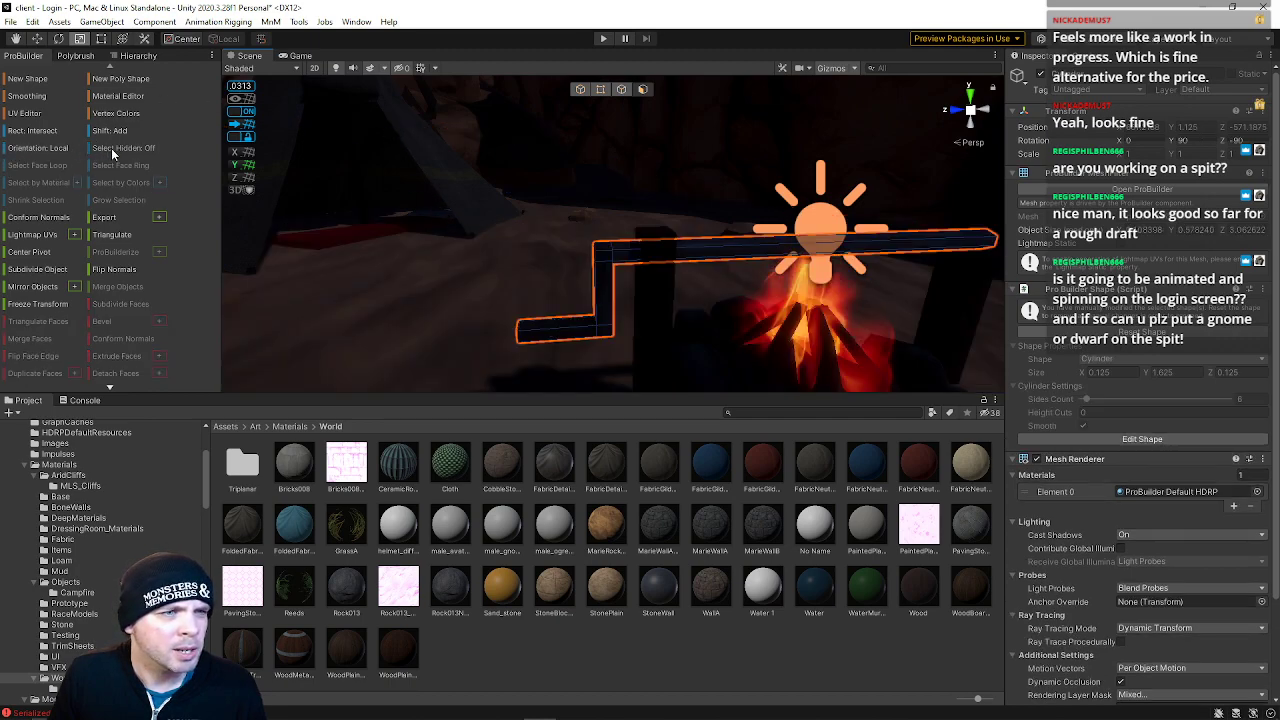
right_drag(517, 293, 525, 279)
drag(525, 279, 578, 371)
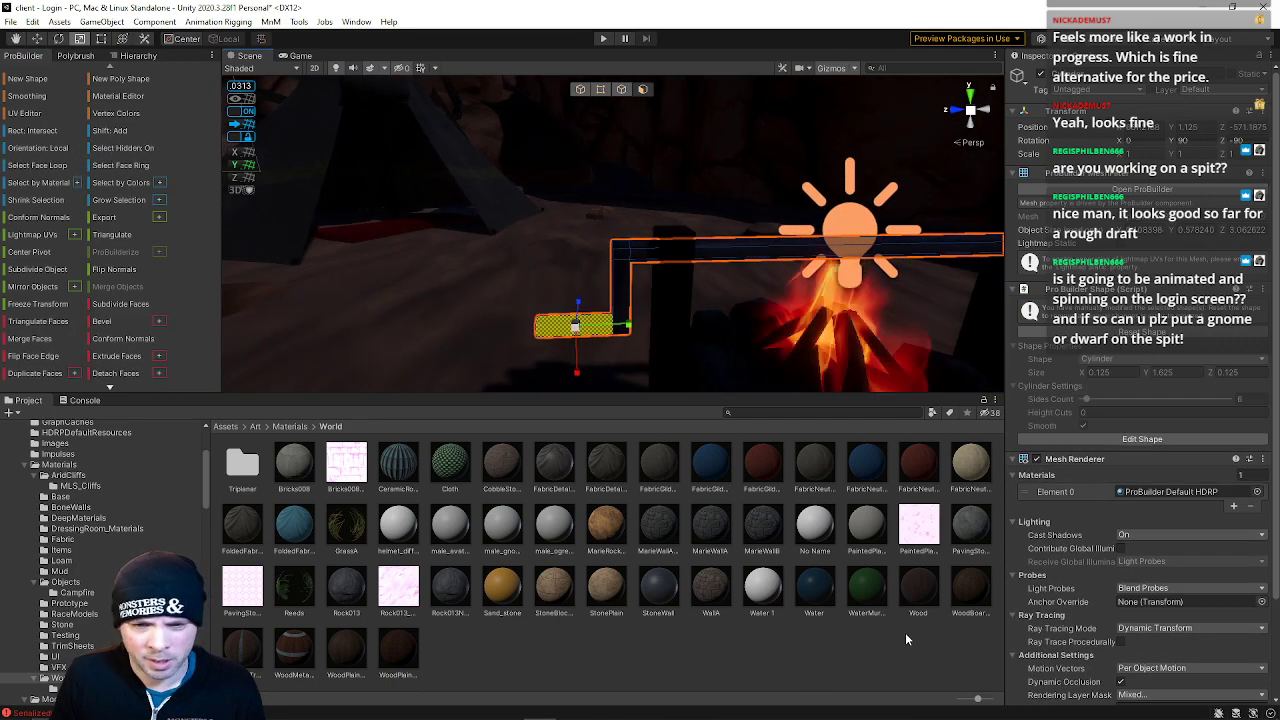
drag(918, 600, 558, 329)
Select the left campfire post and raise its top vertices
right_drag(580, 334, 790, 405)
click(600, 238)
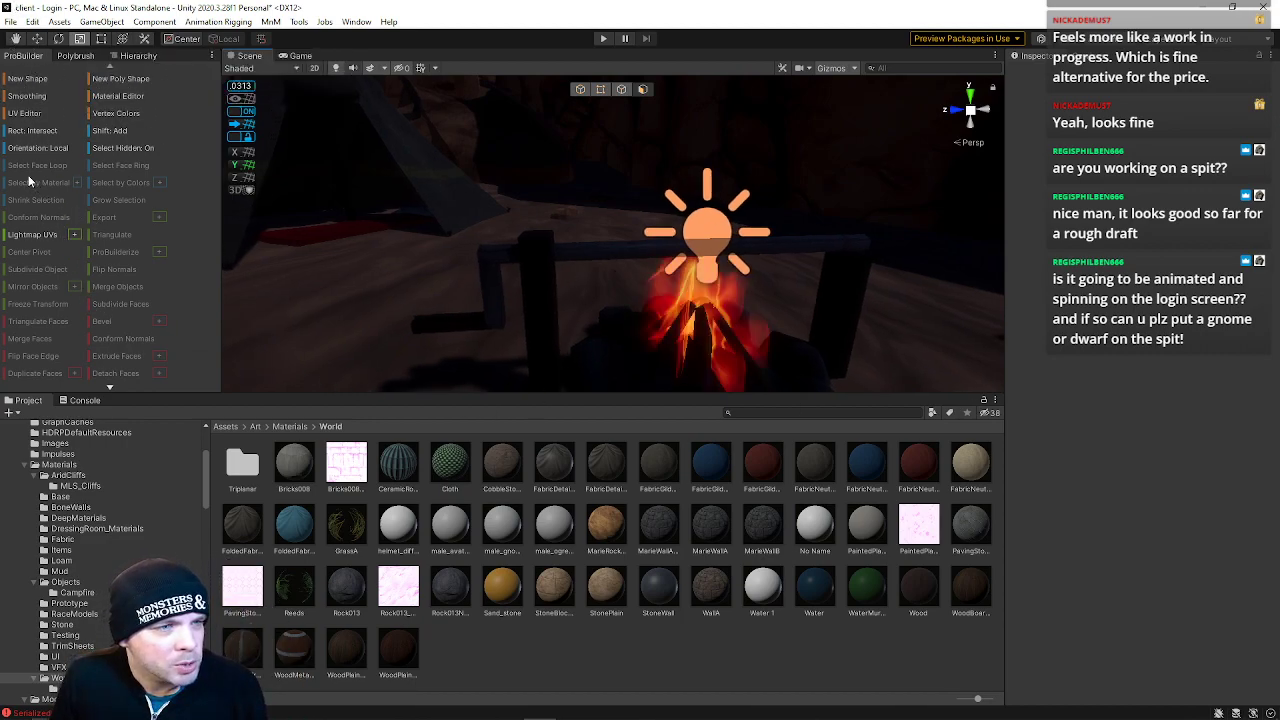
right_drag(648, 296, 652, 222)
click(579, 91)
click(567, 259)
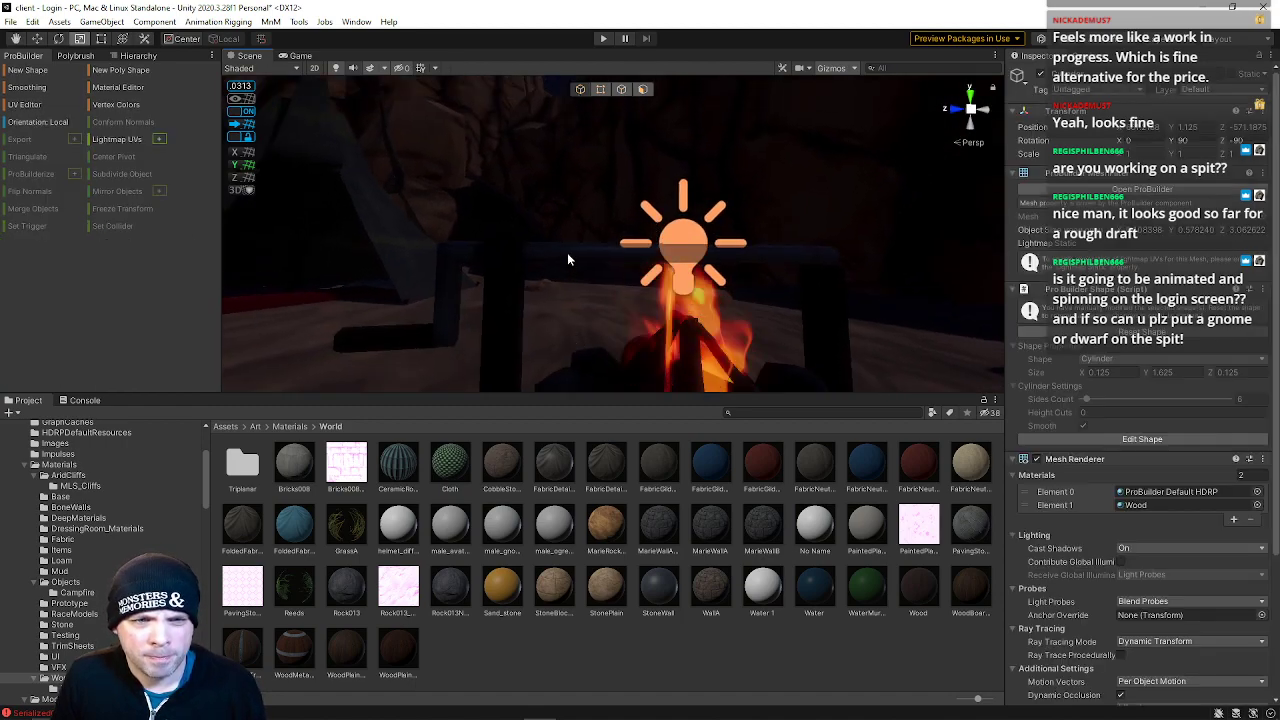
key(w)
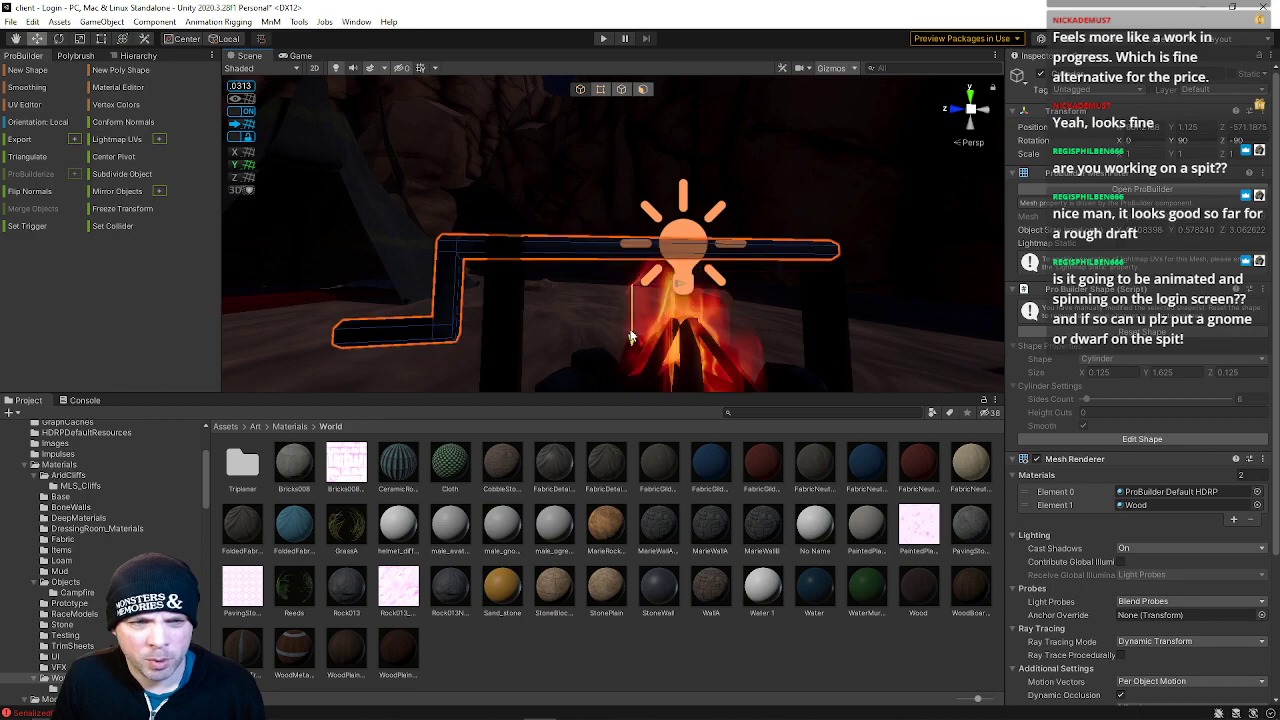
click(505, 300)
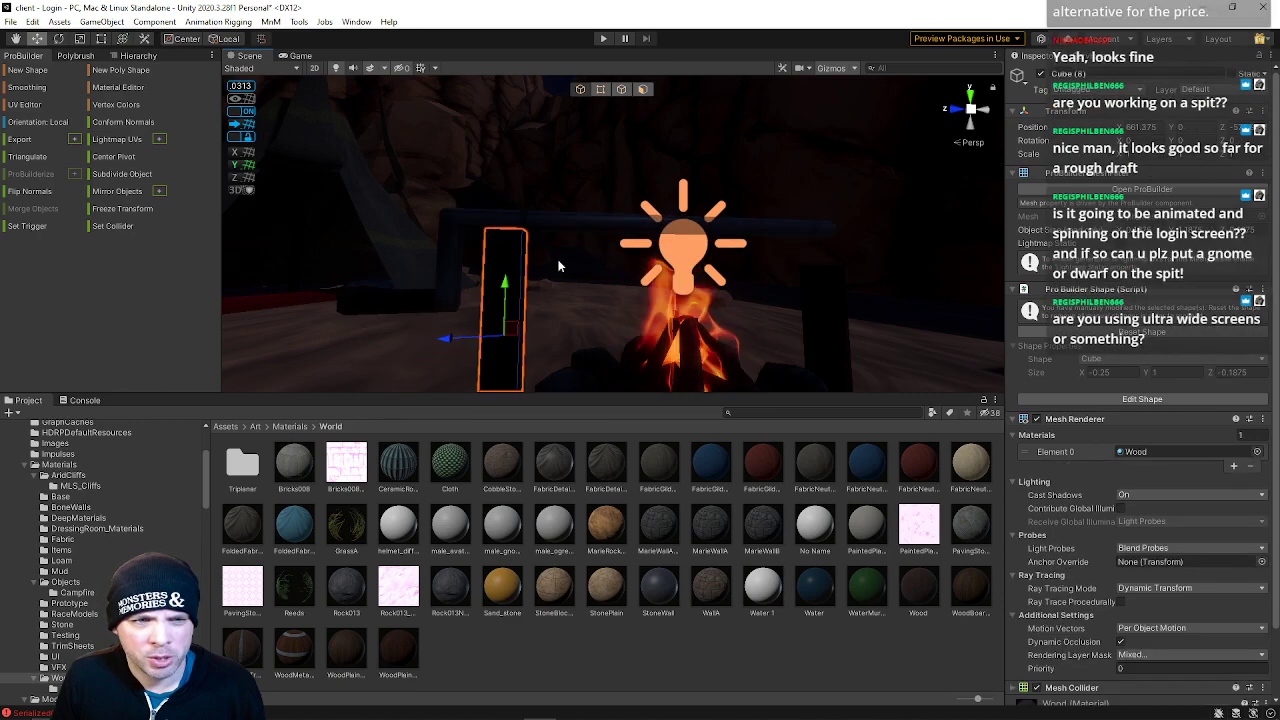
click(598, 90)
drag(438, 158, 625, 302)
drag(511, 193, 505, 154)
Raise and scale the top vertices of the right campfire post
click(816, 286)
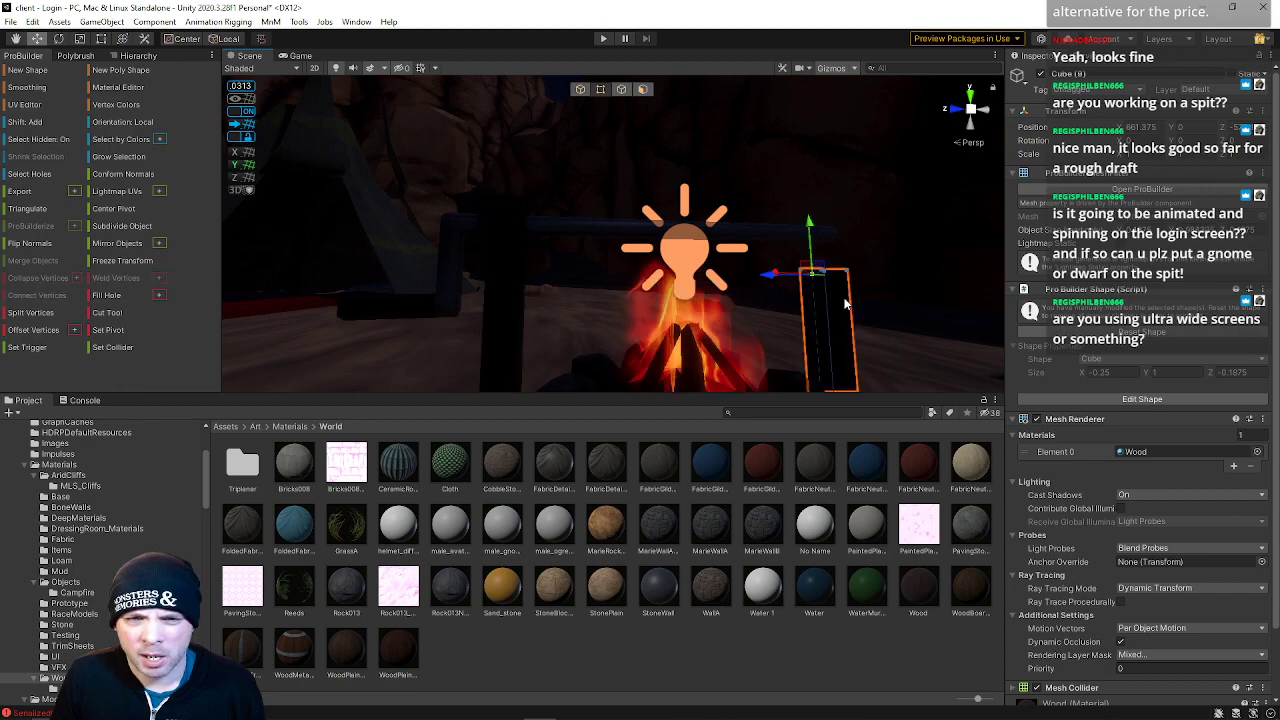
drag(821, 227, 816, 190)
key(s)
right_drag(836, 294, 791, 323)
key(w)
key(s)
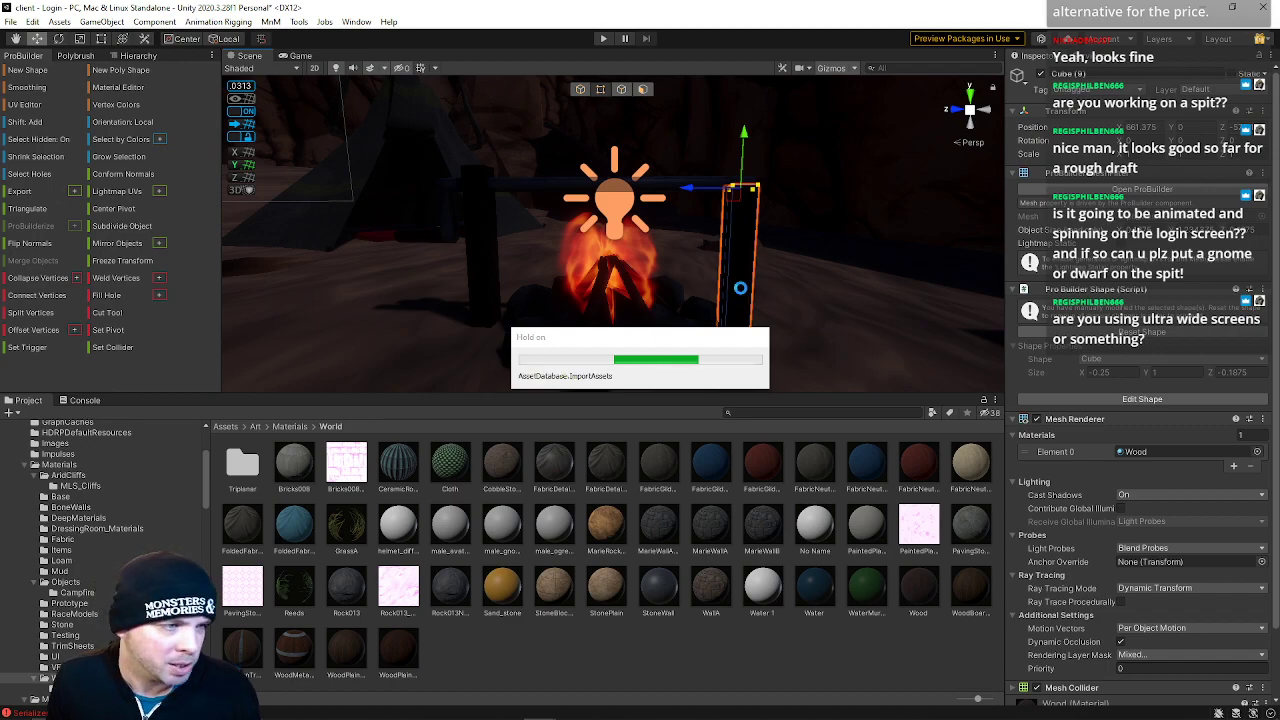
right_drag(740, 287, 482, 173)
Extend the spit by moving the vertices of its straight end outward past the post
key(w)
click(705, 110)
right_drag(705, 110, 716, 268)
click(716, 268)
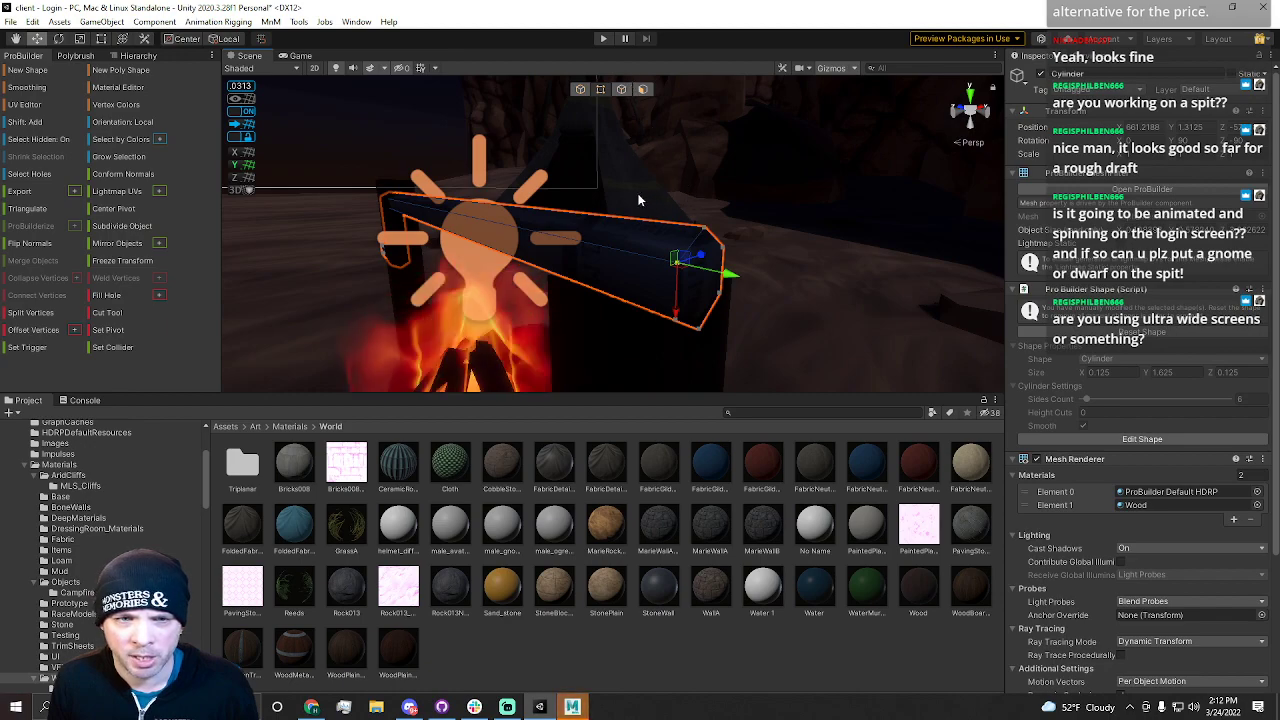
drag(640, 193, 797, 435)
right_drag(783, 316, 762, 296)
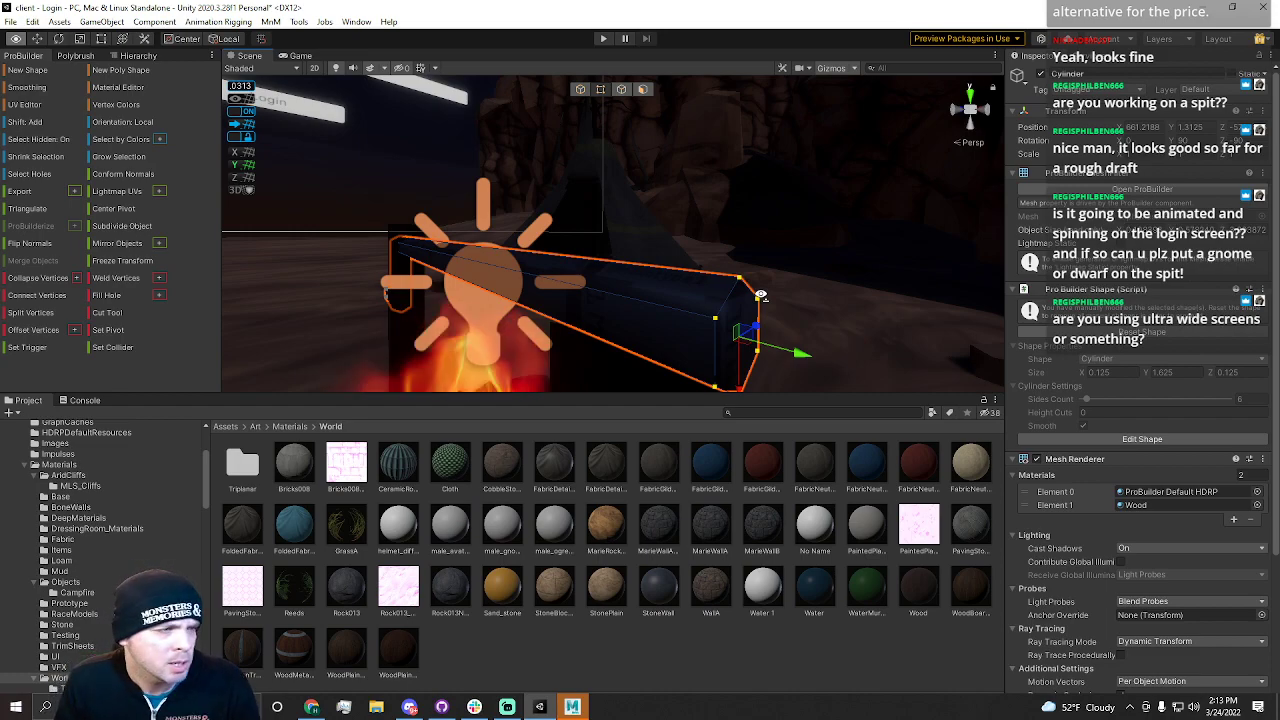
right_drag(761, 295, 762, 293)
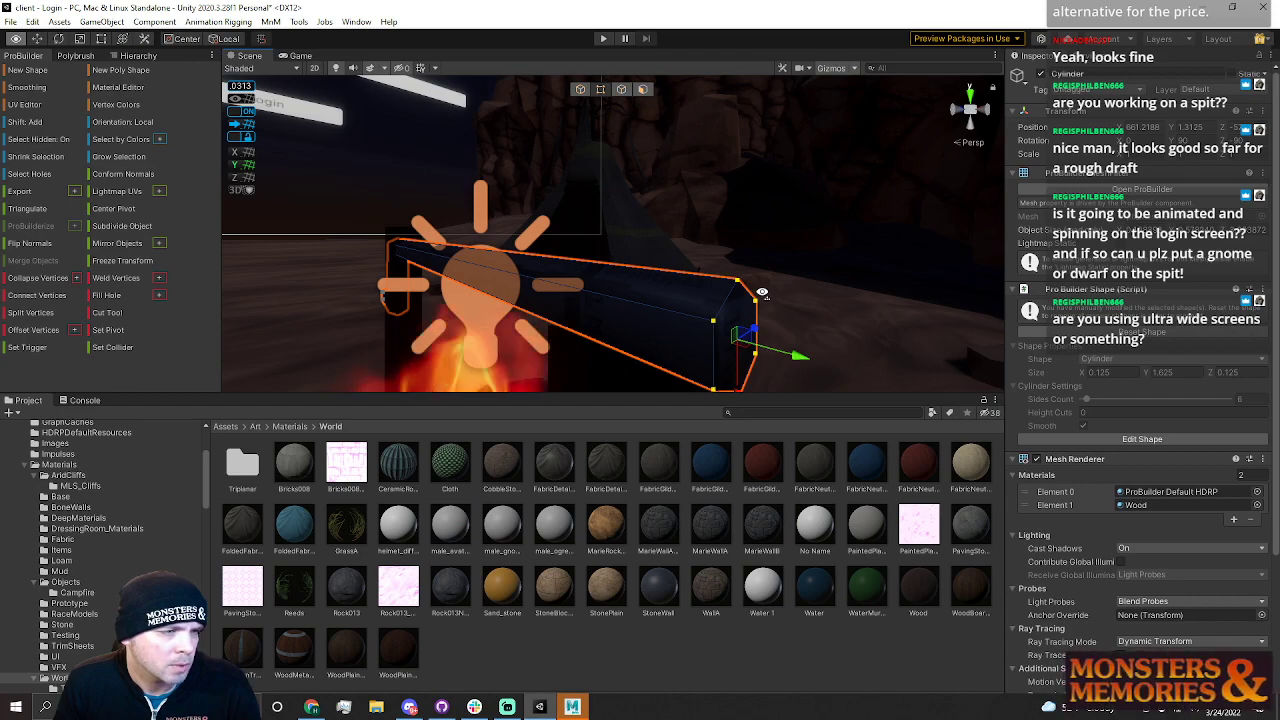
right_drag(762, 293, 837, 300)
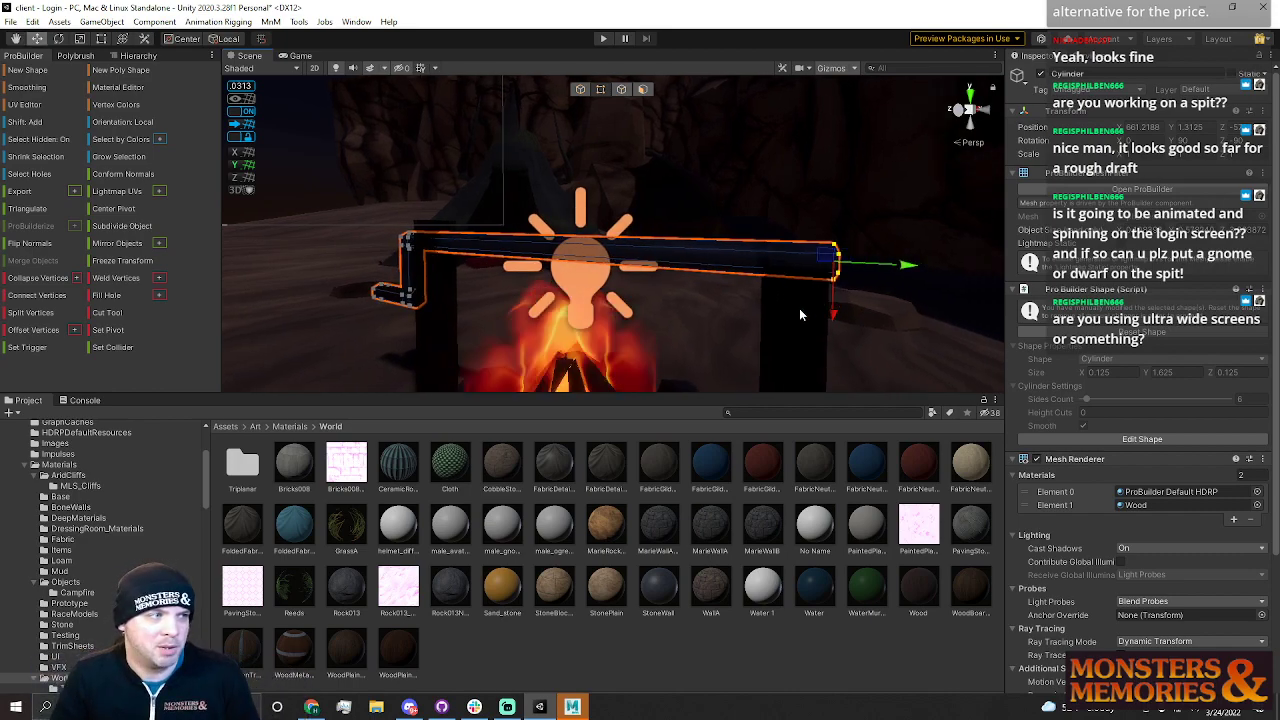
Create a new ProBuilder cube above the campfire near the spit
mouse_move(747, 276)
right_down()
mouse_move(781, 271)
mouse_move(766, 303)
mouse_move(780, 300)
mouse_move(733, 284)
right_up()
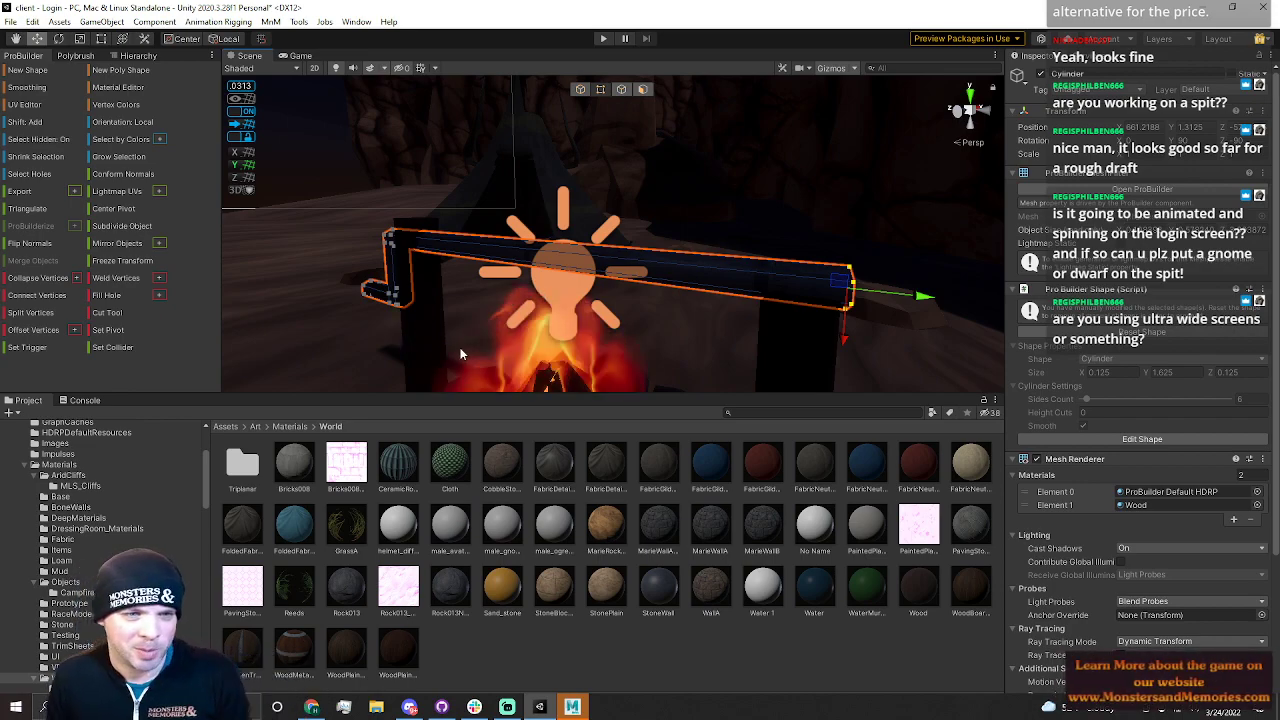
right_drag(618, 300, 619, 234)
click(951, 167)
click(801, 222)
right_drag(801, 222, 746, 274)
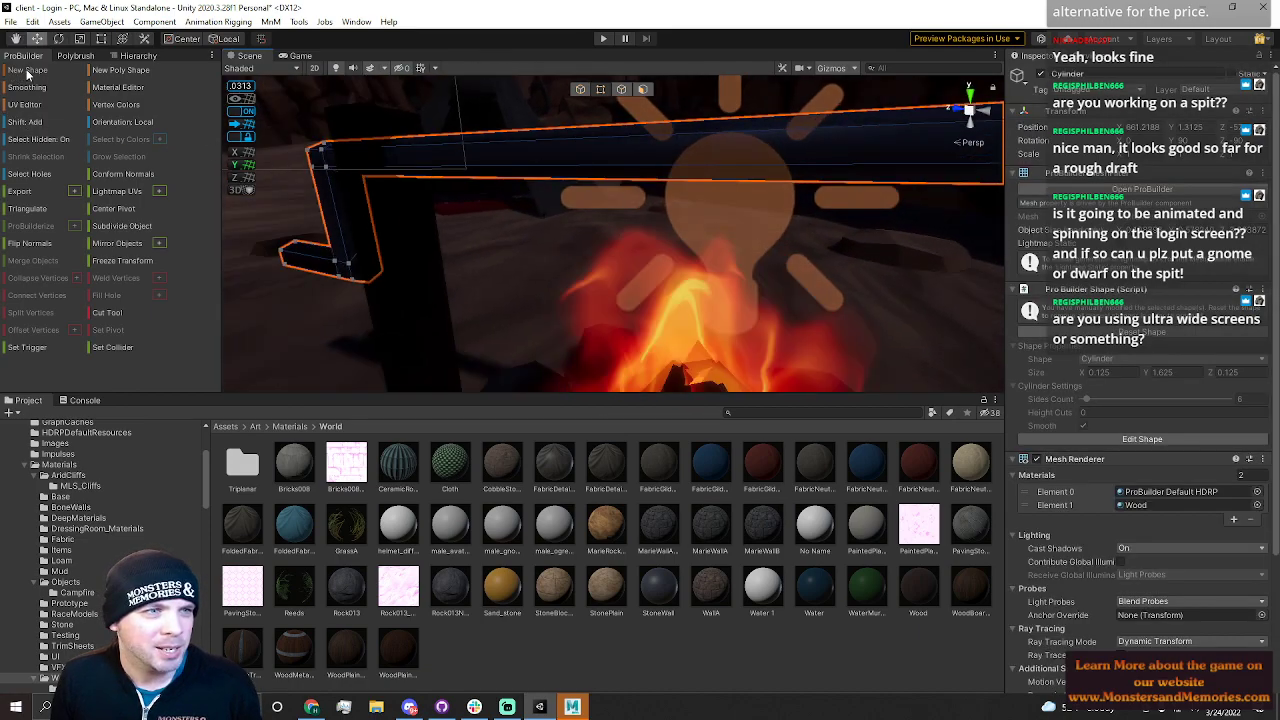
key(ctrl+shift+k)
click(907, 271)
drag(528, 137, 681, 272)
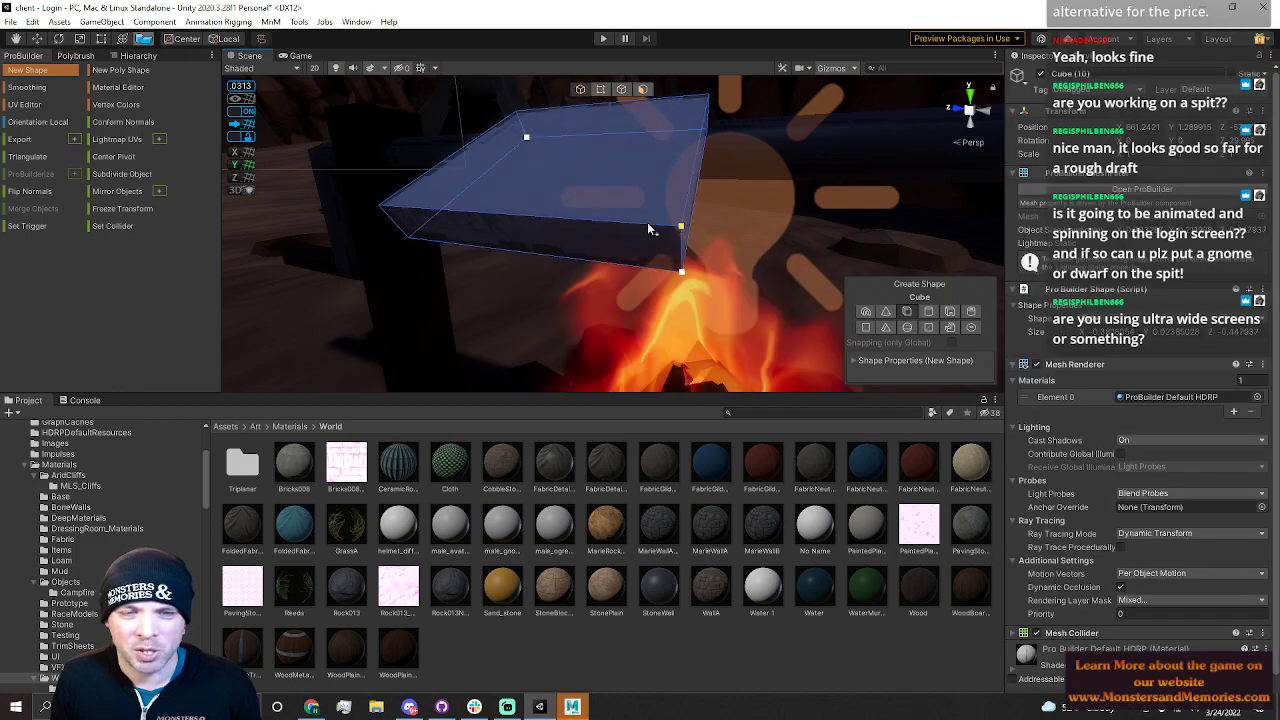
click(546, 93)
scroll(546, 93, down, 8)
scroll(546, 93, up, 3)
alt+drag(546, 93, 635, 97)
click(643, 89)
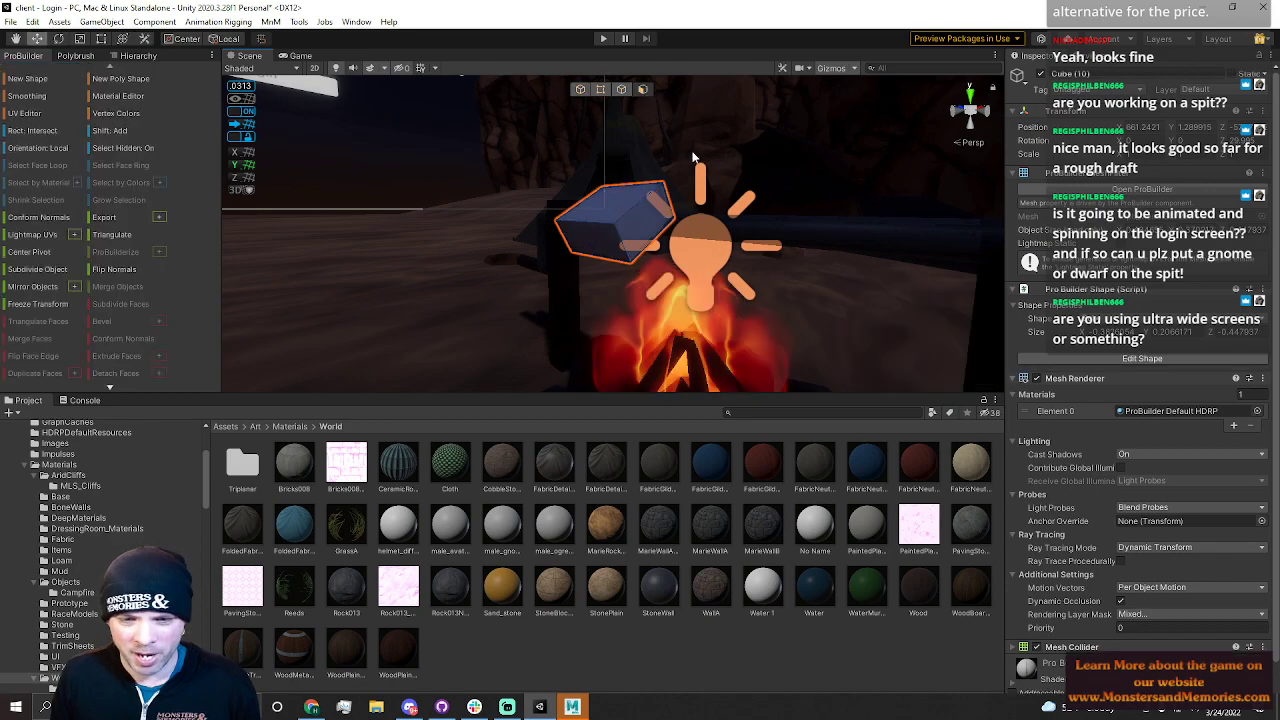
Move the new cube onto the spit above the fire
click(617, 253)
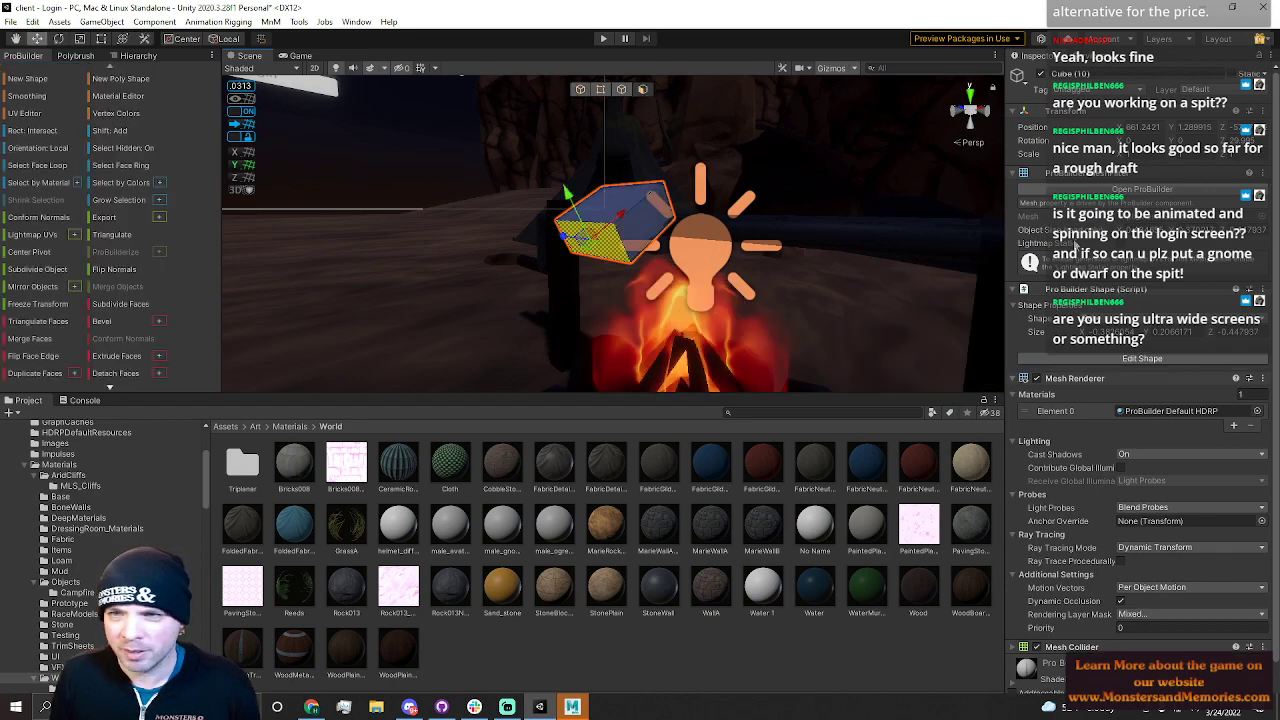
click(579, 89)
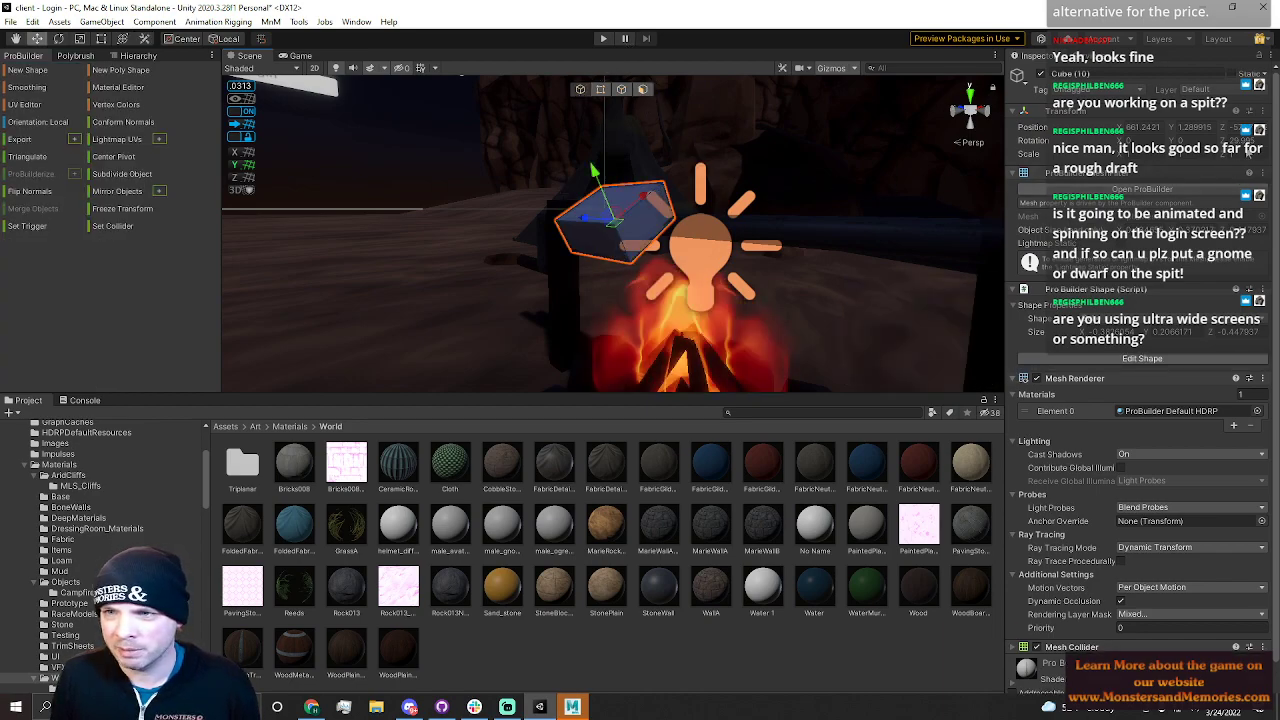
text(0)
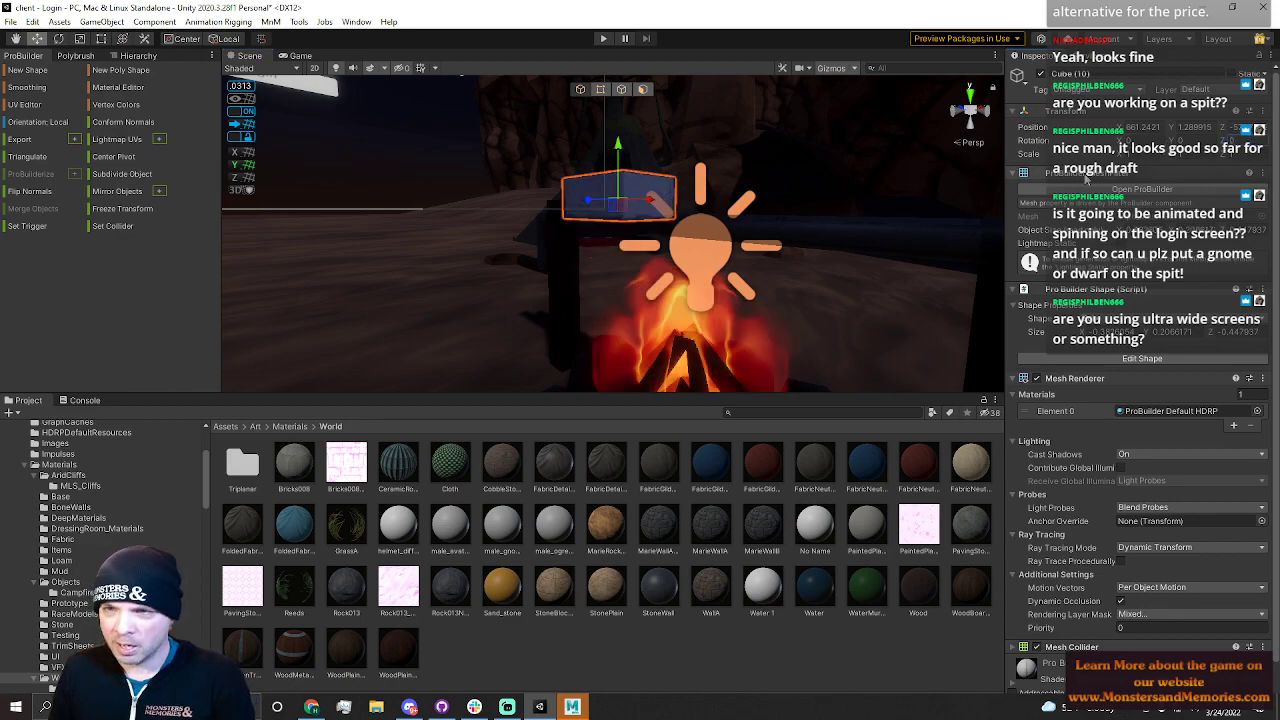
right_drag(644, 240, 520, 317)
drag(700, 236, 715, 205)
right_drag(715, 224, 809, 244)
drag(673, 190, 672, 183)
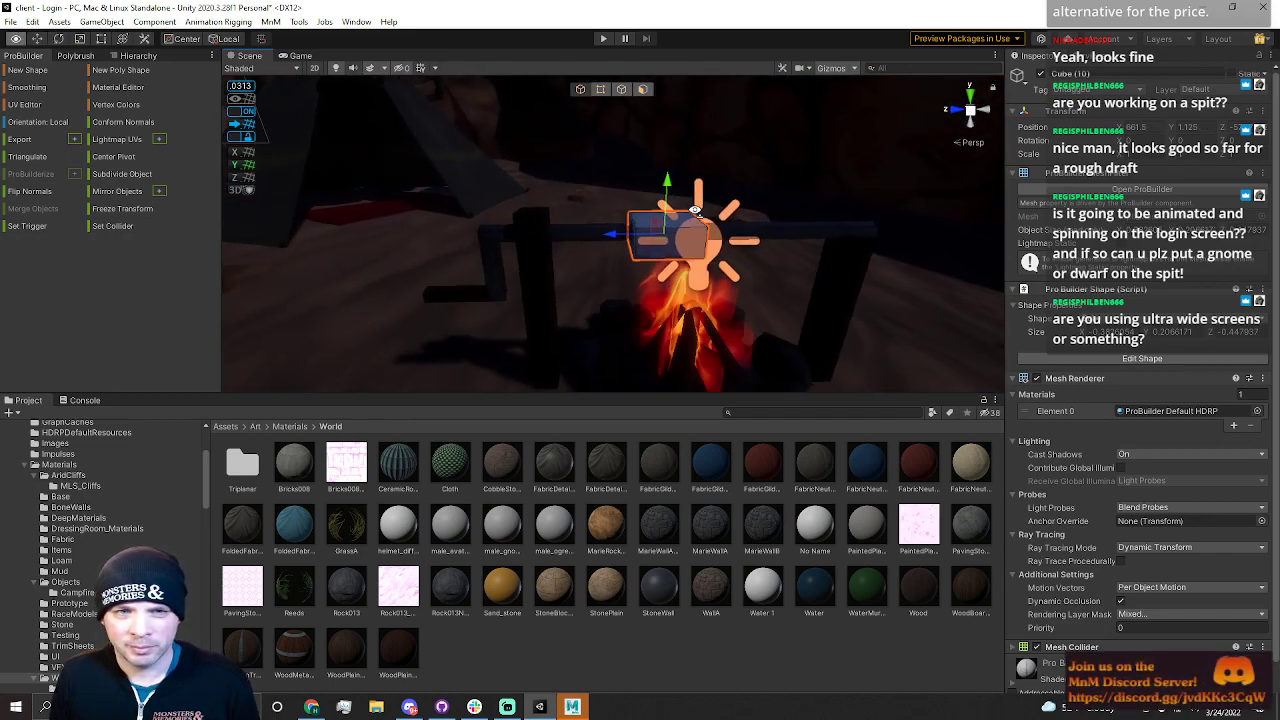
right_drag(672, 185, 655, 178)
Adjust the cube's vertices to reshape it into a taller block over the spit
click(600, 91)
right_drag(764, 203, 637, 210)
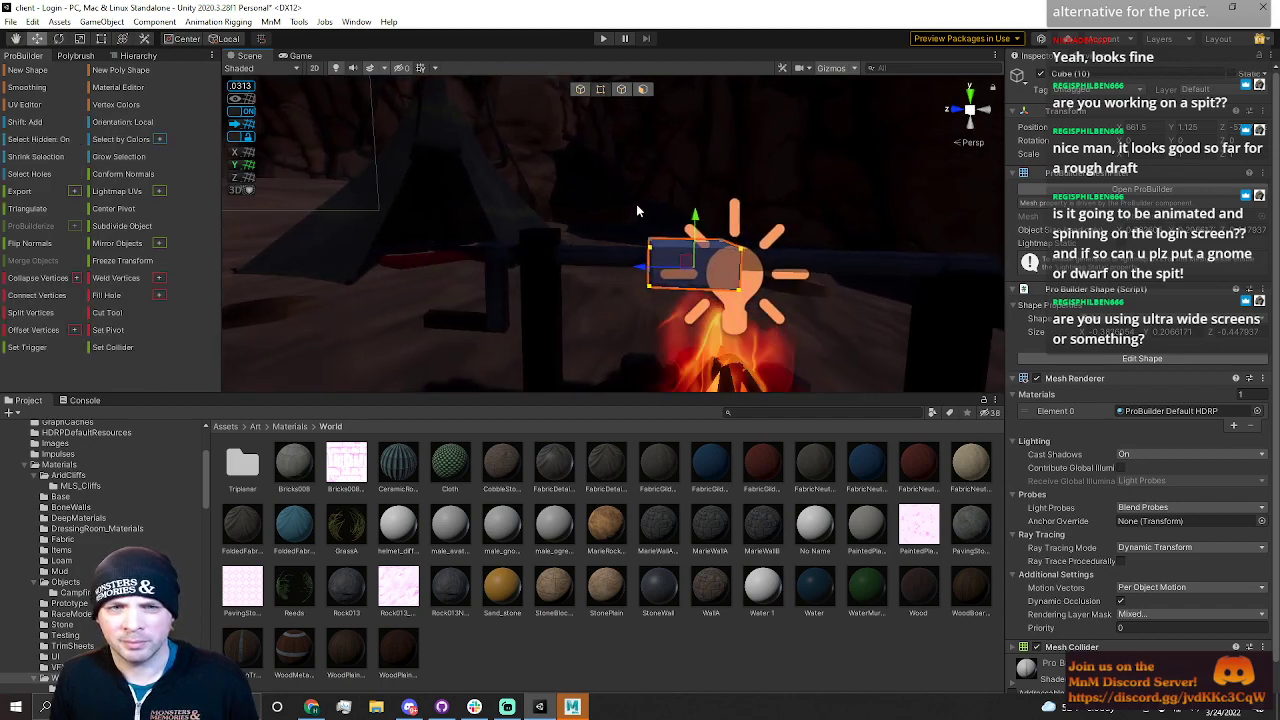
drag(690, 198, 690, 176)
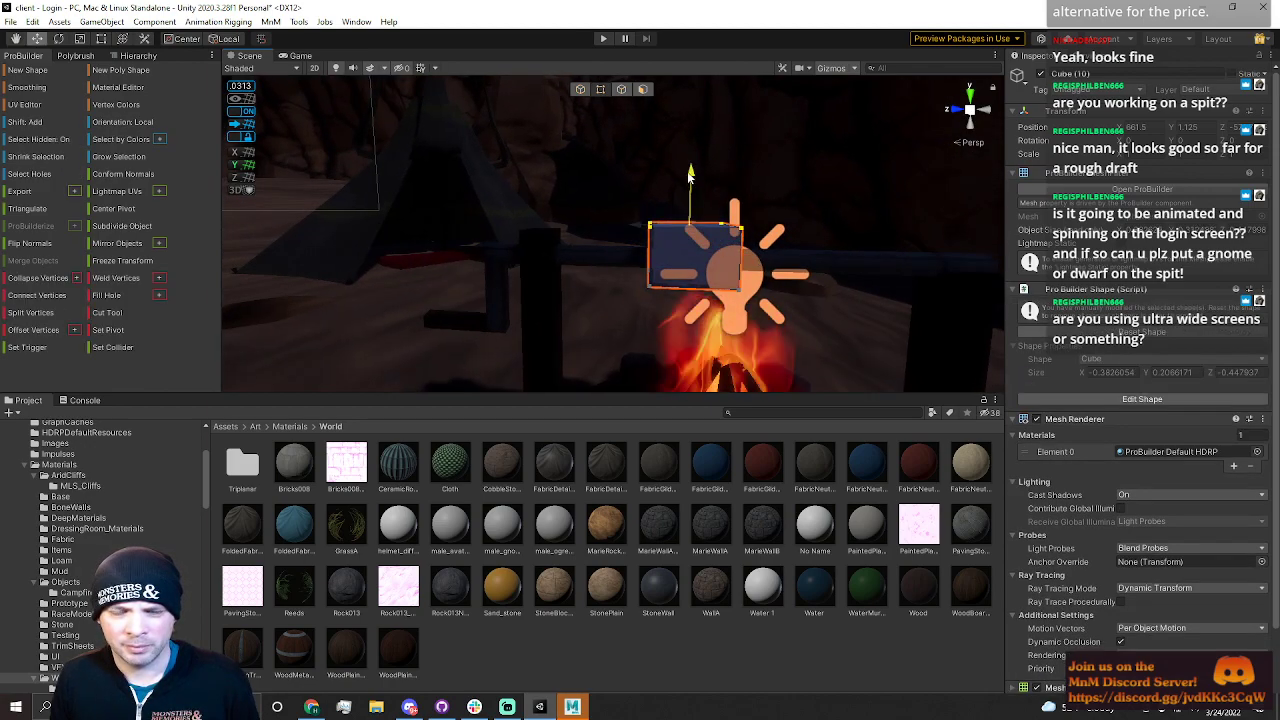
right_drag(688, 174, 697, 236)
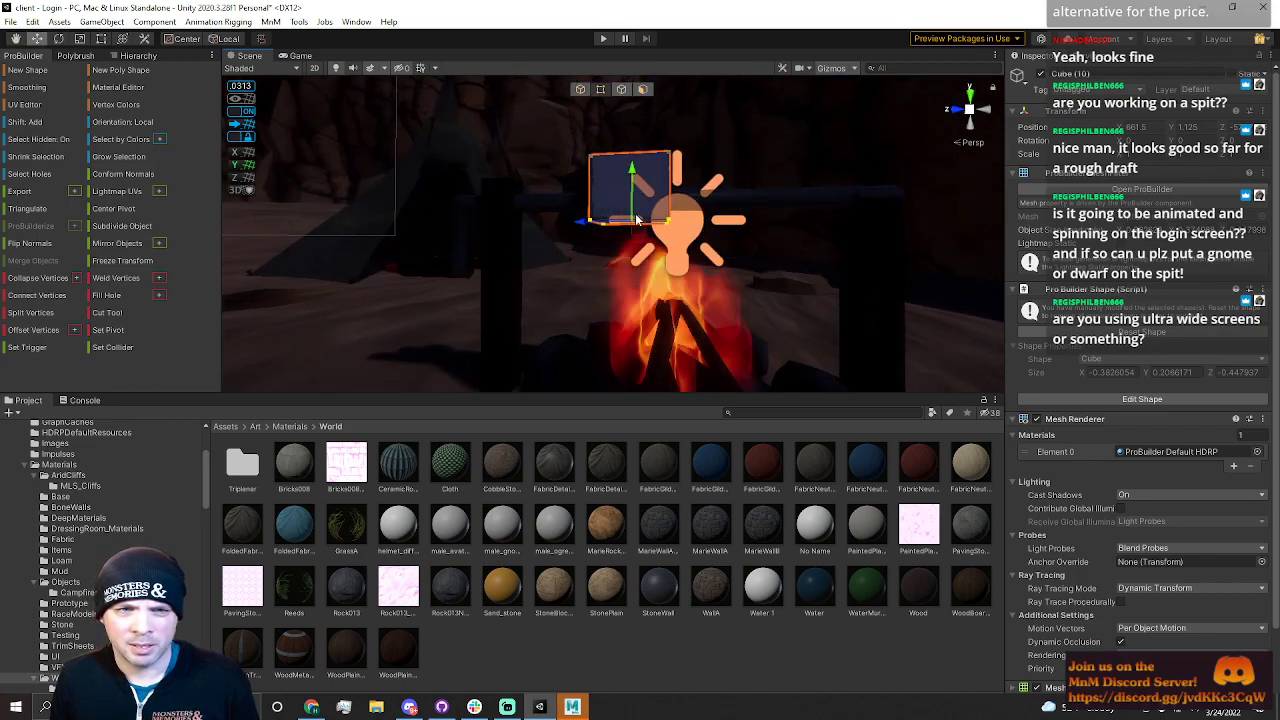
right_drag(677, 168, 522, 176)
click(580, 90)
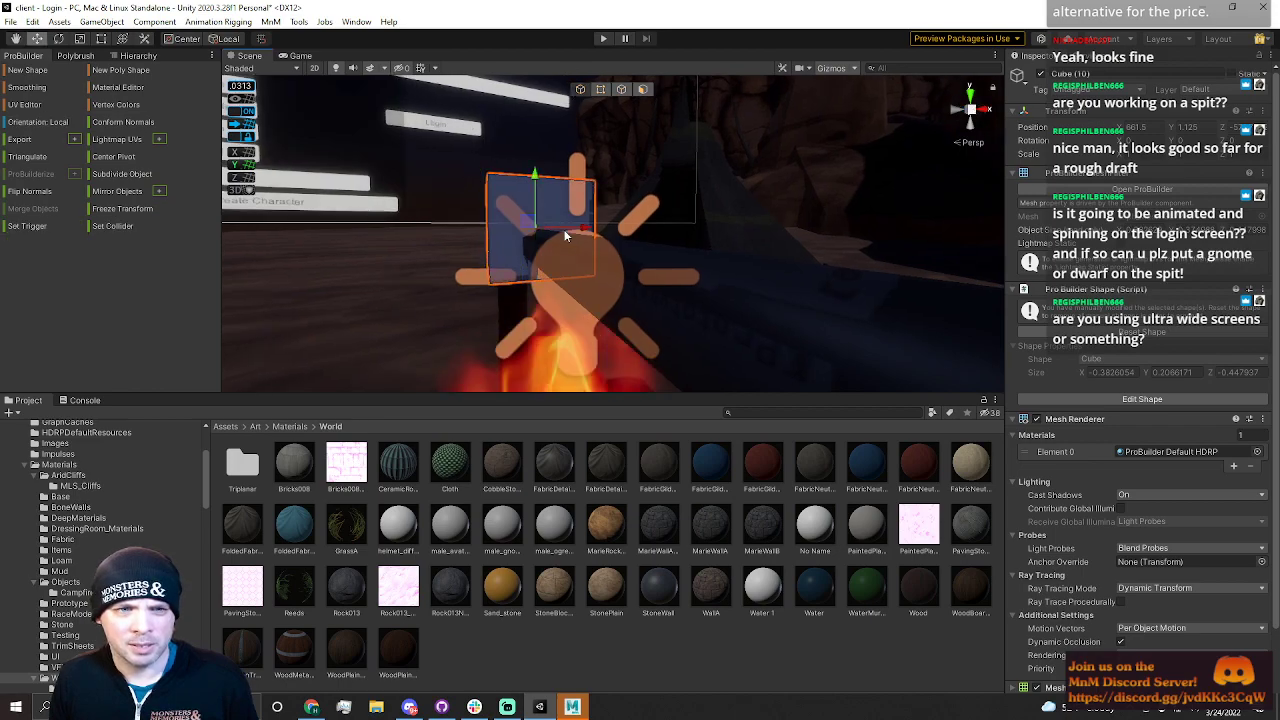
Move the new block down onto the spit just above the fire
drag(549, 178, 549, 188)
right_drag(580, 204, 491, 263)
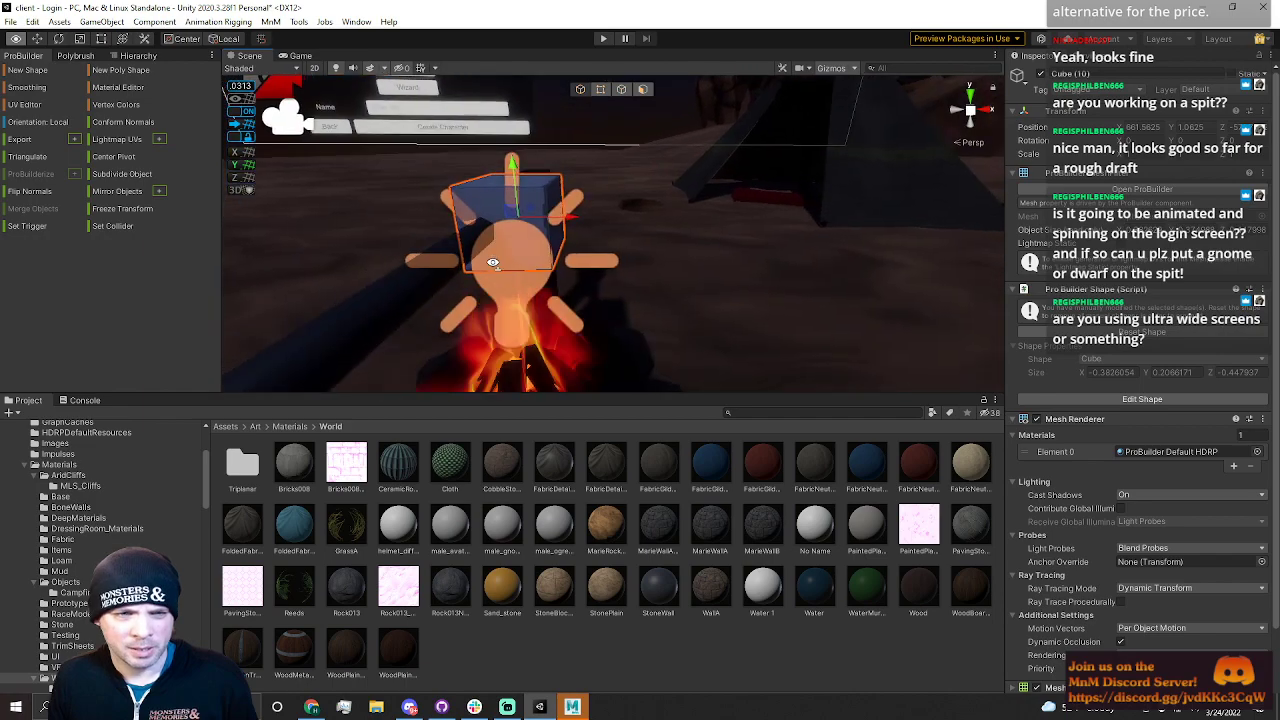
mouse_move(556, 217)
right_down()
mouse_move(595, 220)
mouse_move(559, 195)
right_up()
drag(541, 158, 543, 172)
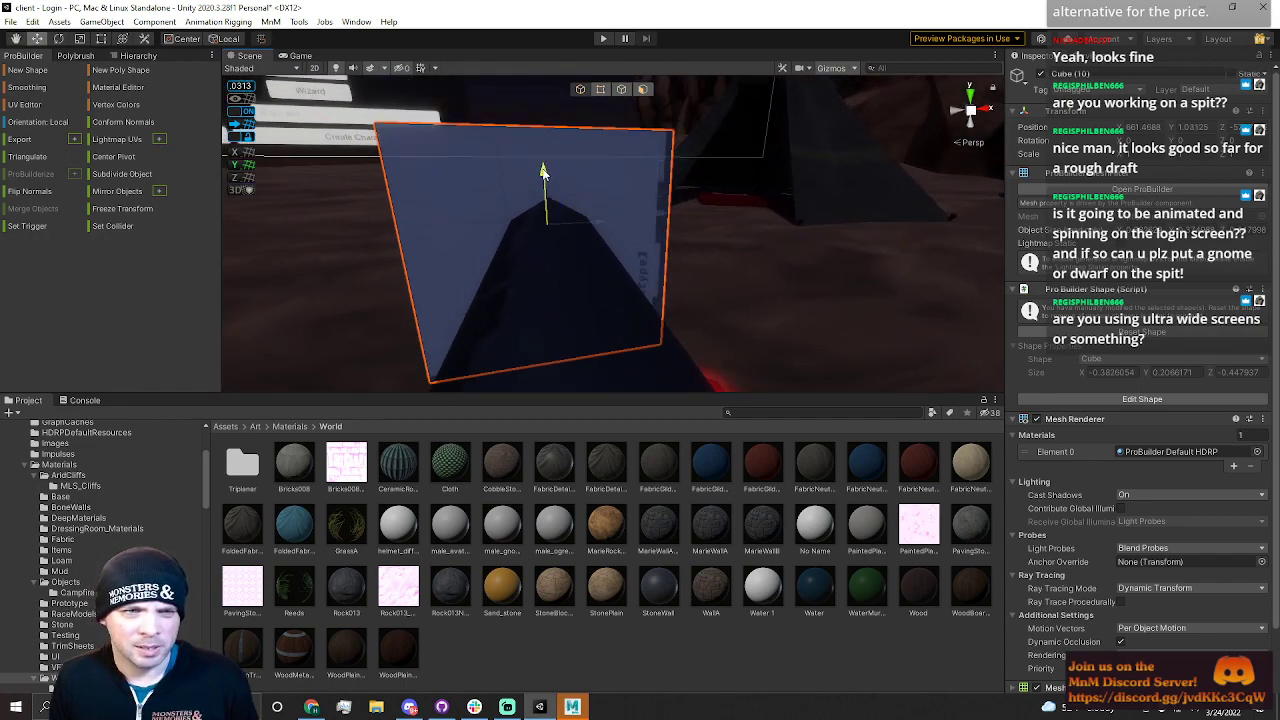
drag(597, 224, 606, 224)
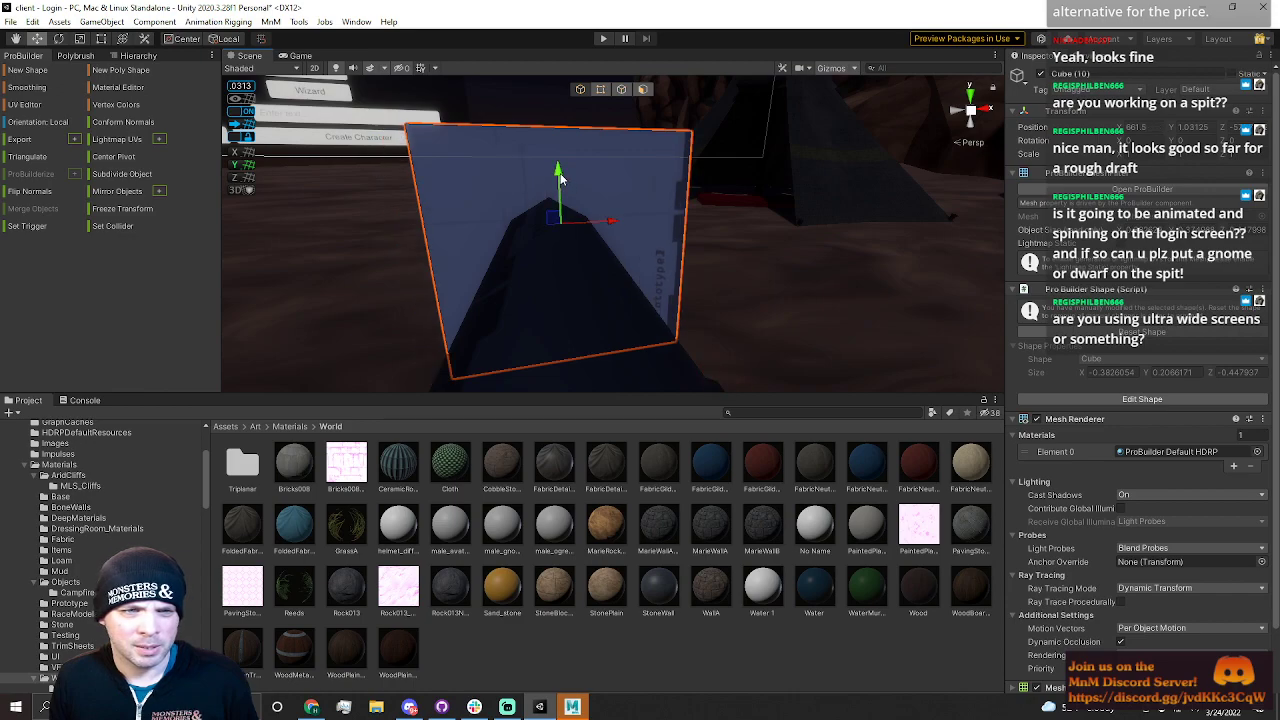
right_drag(556, 170, 842, 185)
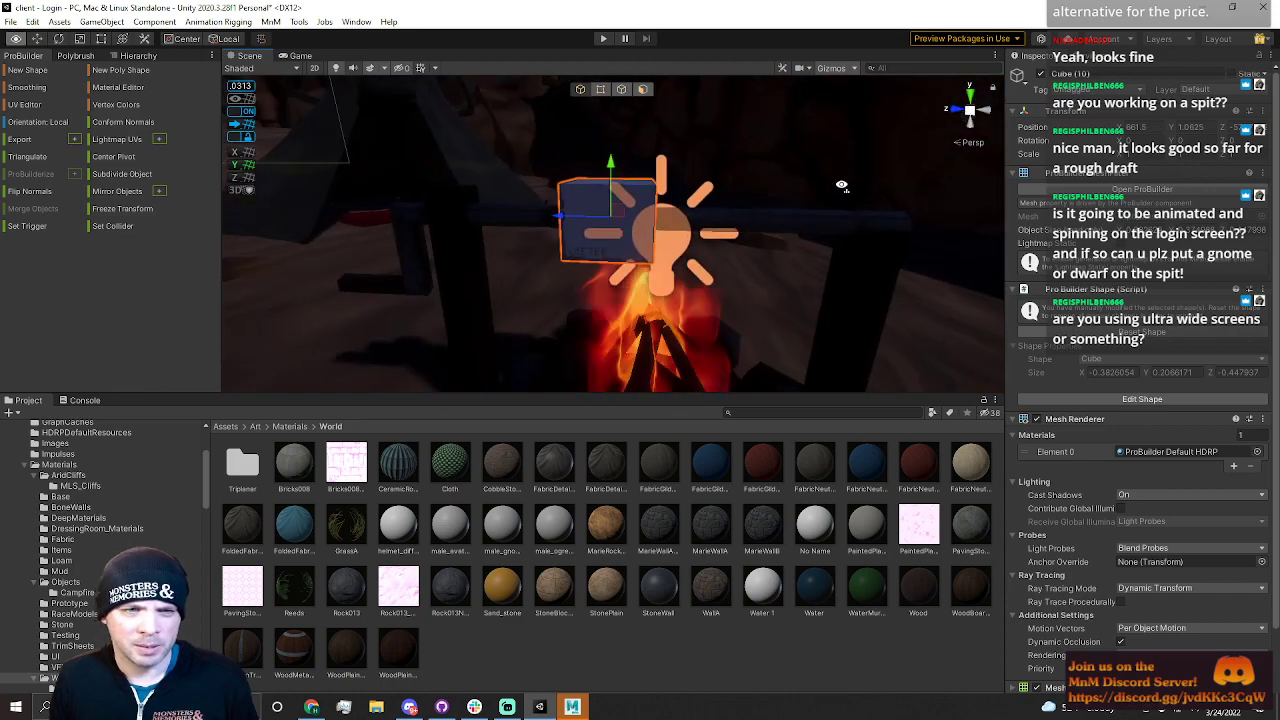
Reshape the block in vertex mode by moving, scaling and rotating its vertices into a rounded chunk around the spit
click(622, 91)
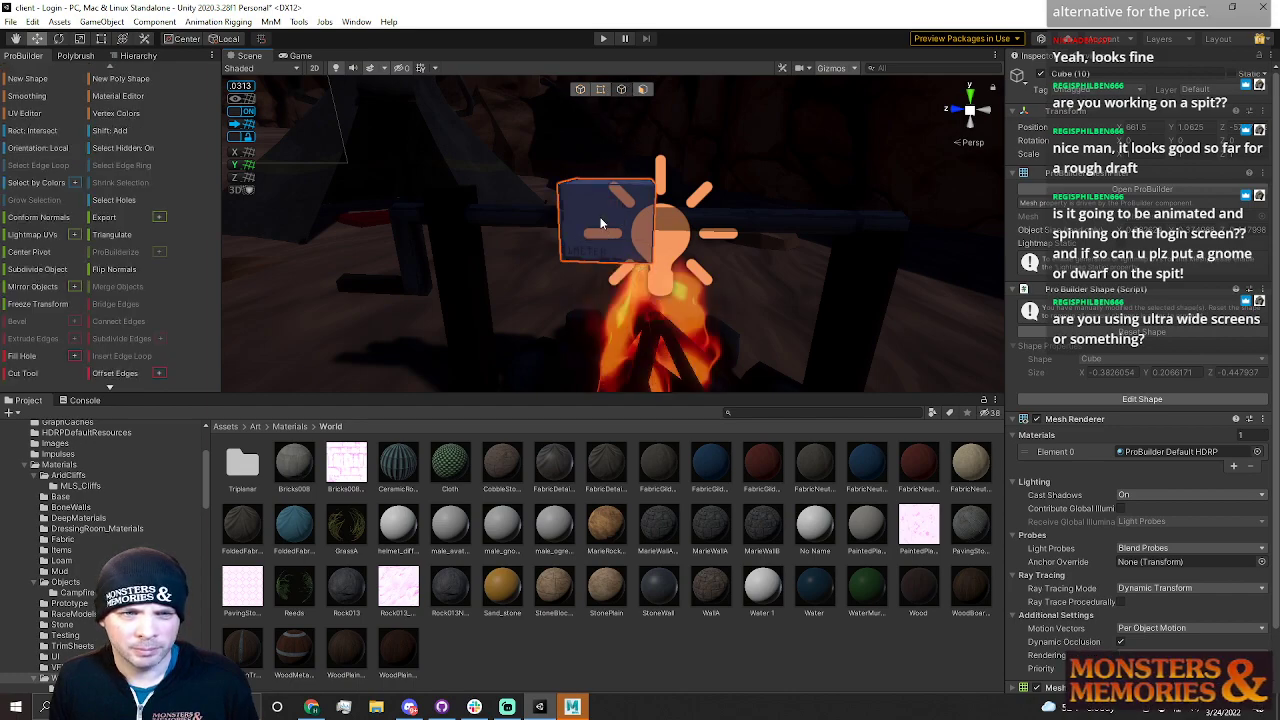
right_drag(603, 199, 388, 229)
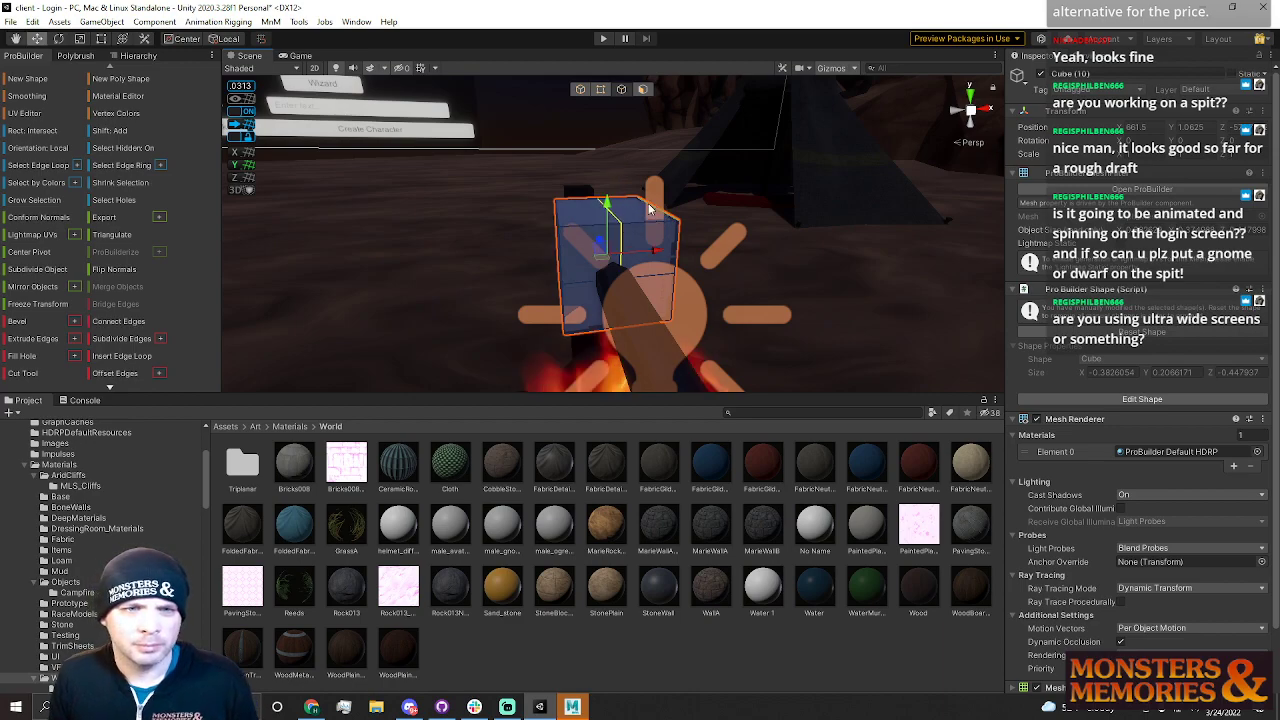
shift+click(568, 220)
right_drag(622, 251, 617, 178)
shift+click(572, 190)
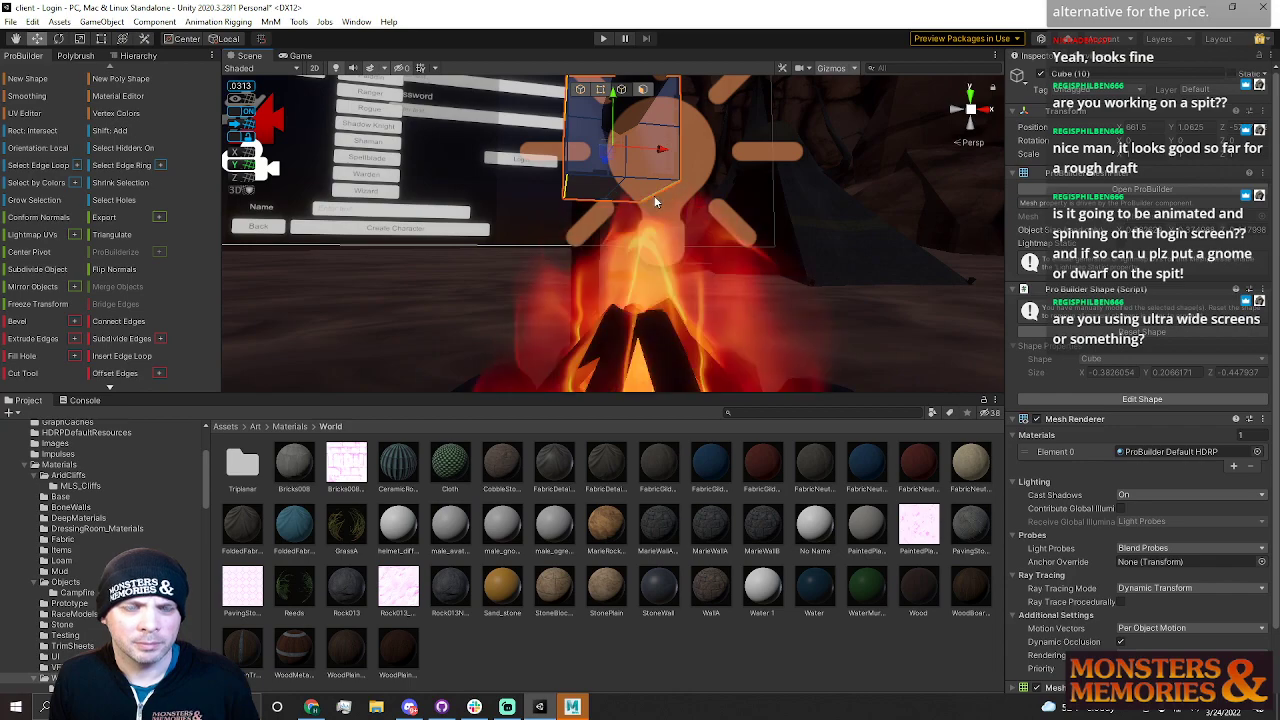
key(r)
drag(662, 153, 646, 154)
right_drag(645, 156, 621, 188)
key(e)
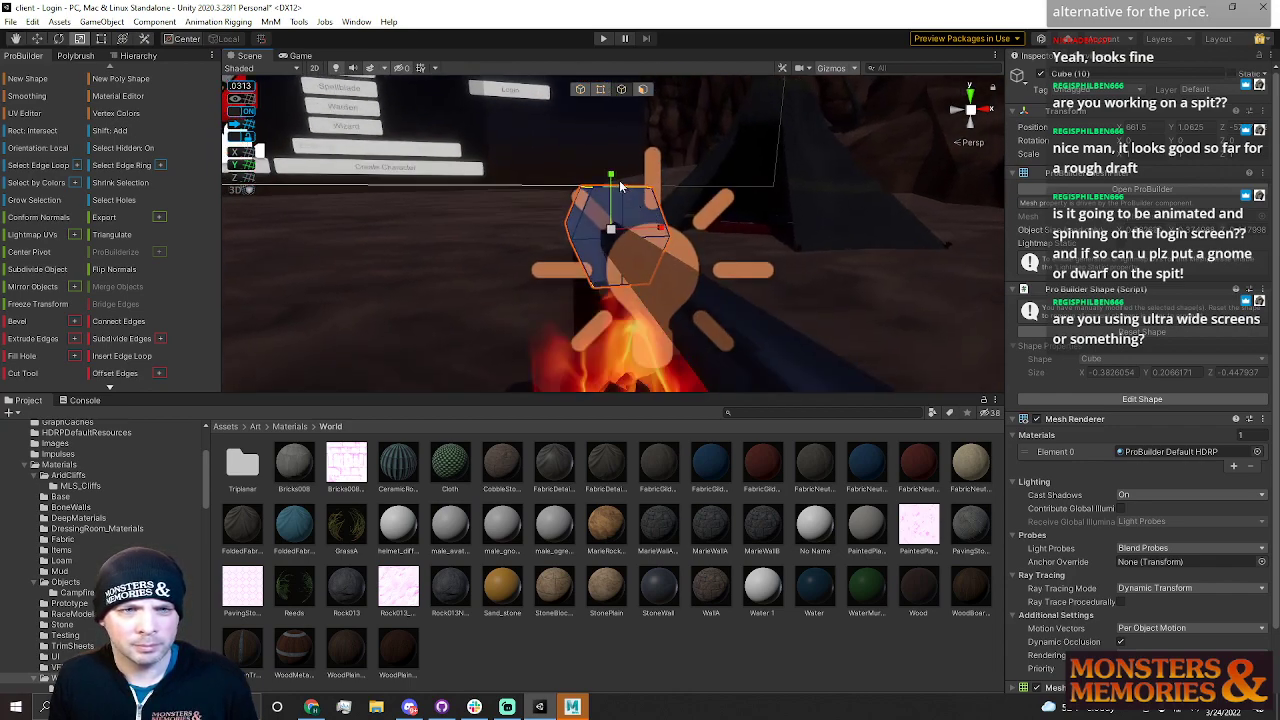
drag(613, 178, 613, 185)
right_drag(615, 190, 928, 199)
key(a)
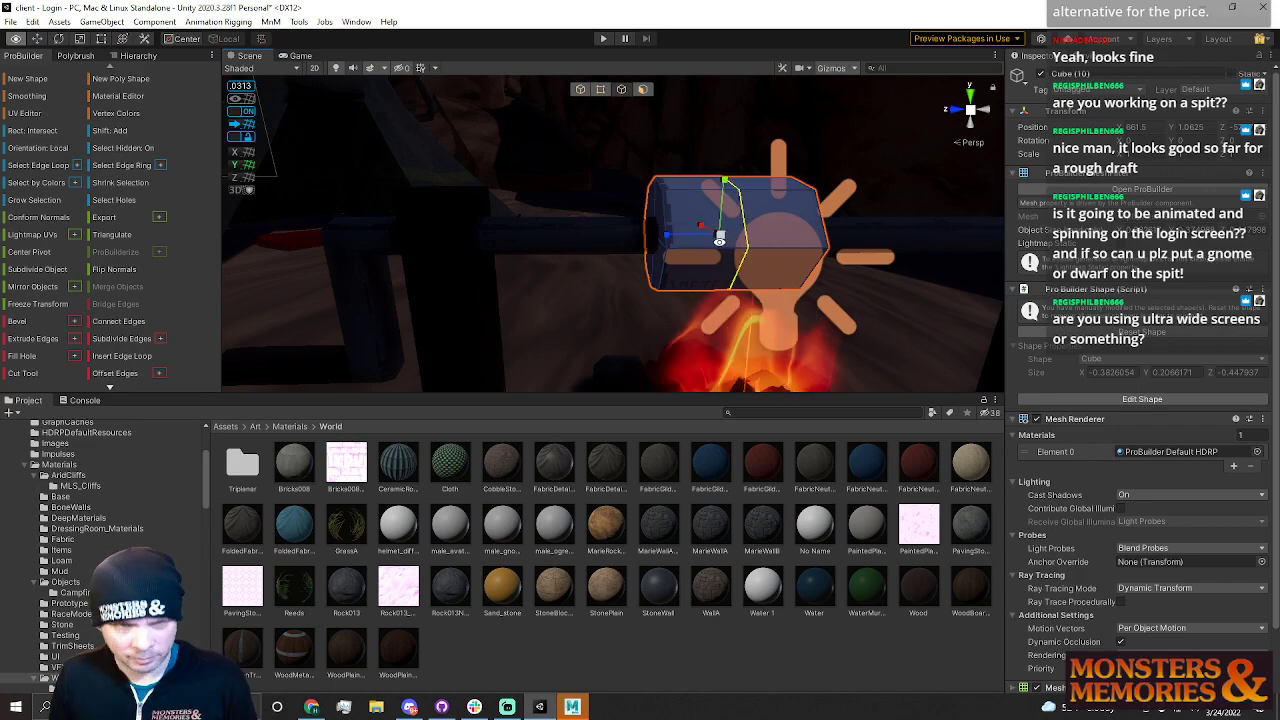
Stretch the block's end vertices along the spit to lengthen the chunk
click(600, 90)
key(d)
right_drag(670, 178, 673, 186)
key(a)
drag(610, 164, 691, 305)
drag(670, 244, 644, 247)
key(d)
right_drag(684, 248, 687, 246)
key(a)
drag(625, 171, 658, 302)
drag(642, 239, 638, 240)
key(w)
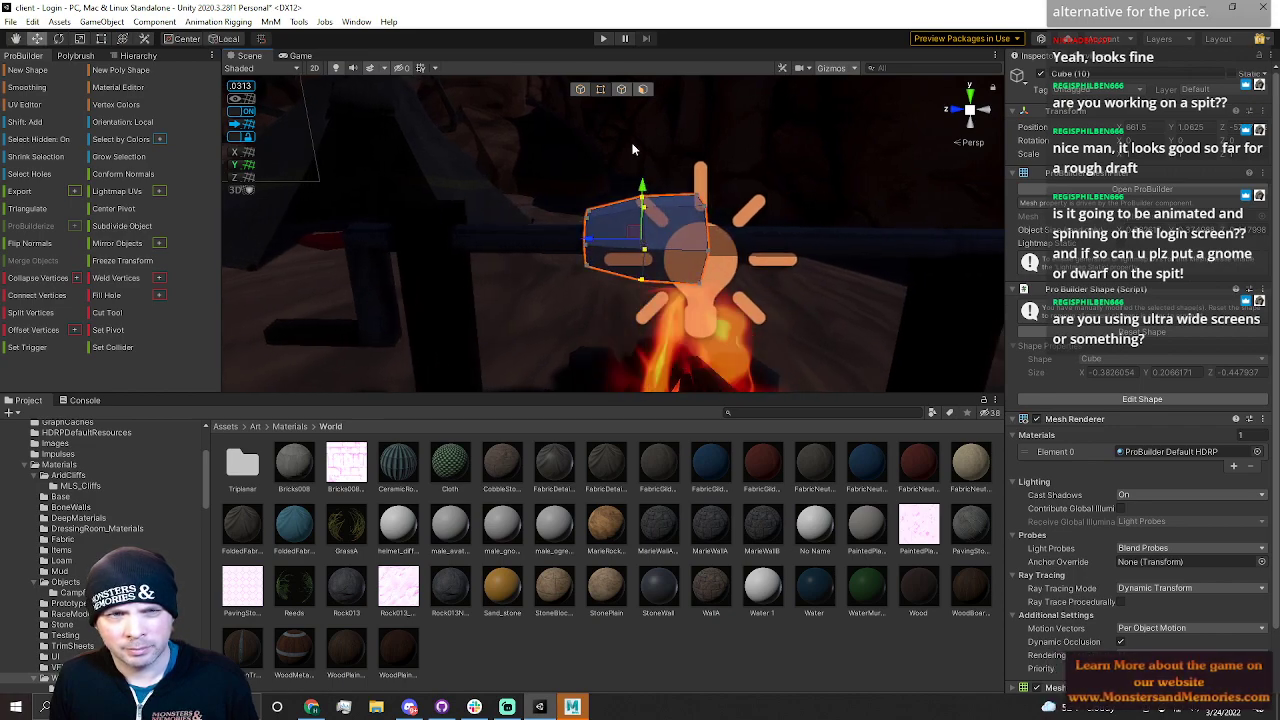
Scale the whole block up and reposition it over the fire around the spit
drag(665, 162, 764, 348)
key(r)
key(w)
mouse_move(652, 244)
mouse_down()
mouse_move(667, 243)
mouse_move(646, 240)
mouse_up()
click(579, 91)
key(r)
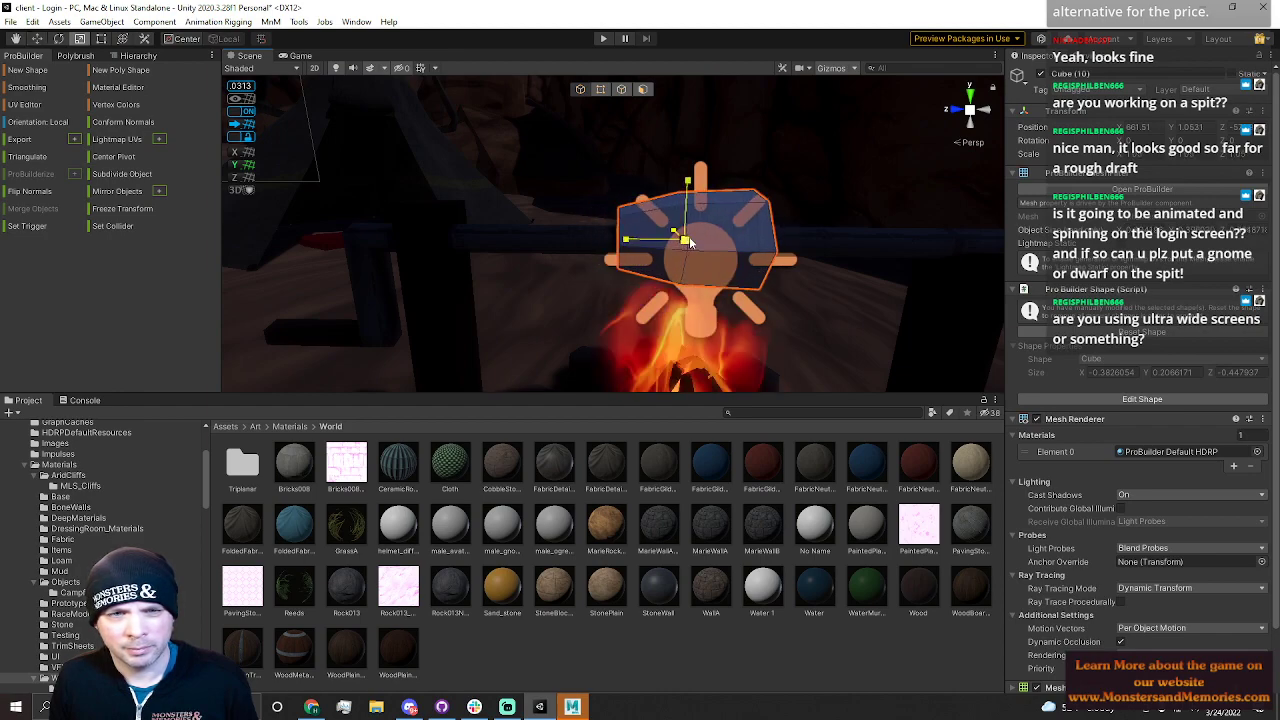
alt+drag(713, 237, 753, 198)
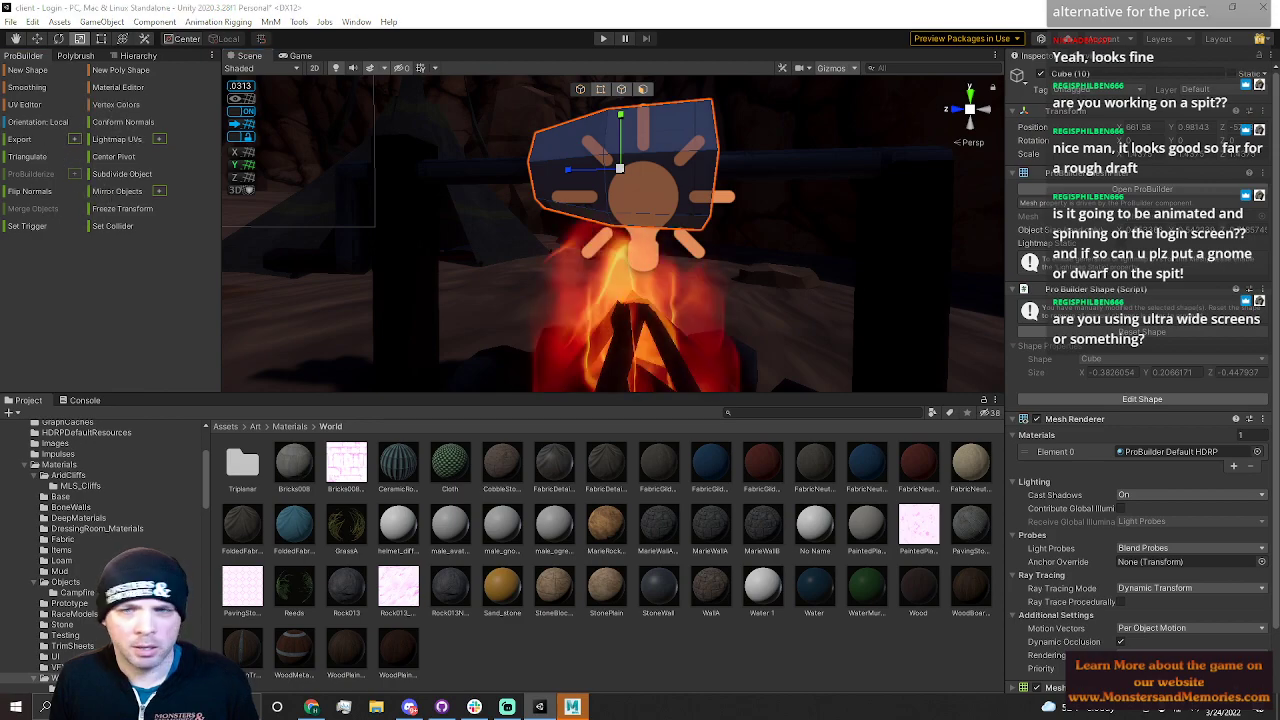
click(30, 191)
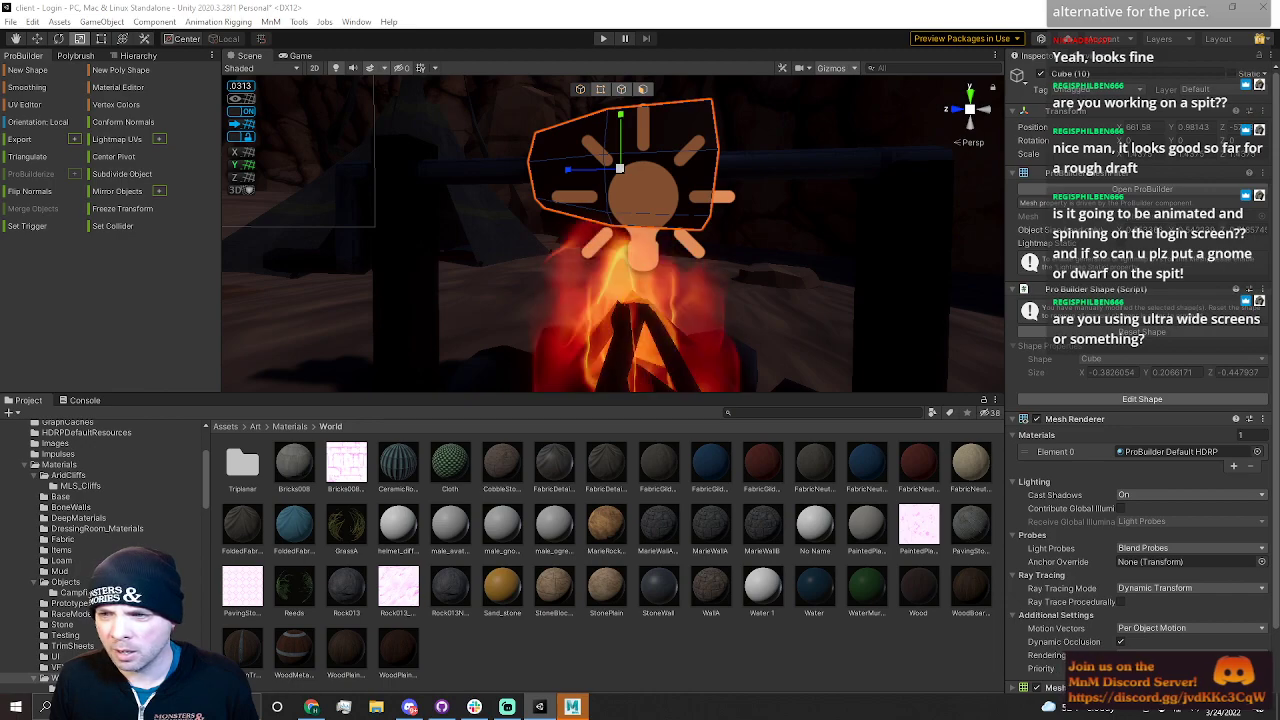
right_drag(919, 306, 808, 147)
click(561, 150)
right_drag(561, 150, 530, 278)
click(588, 249)
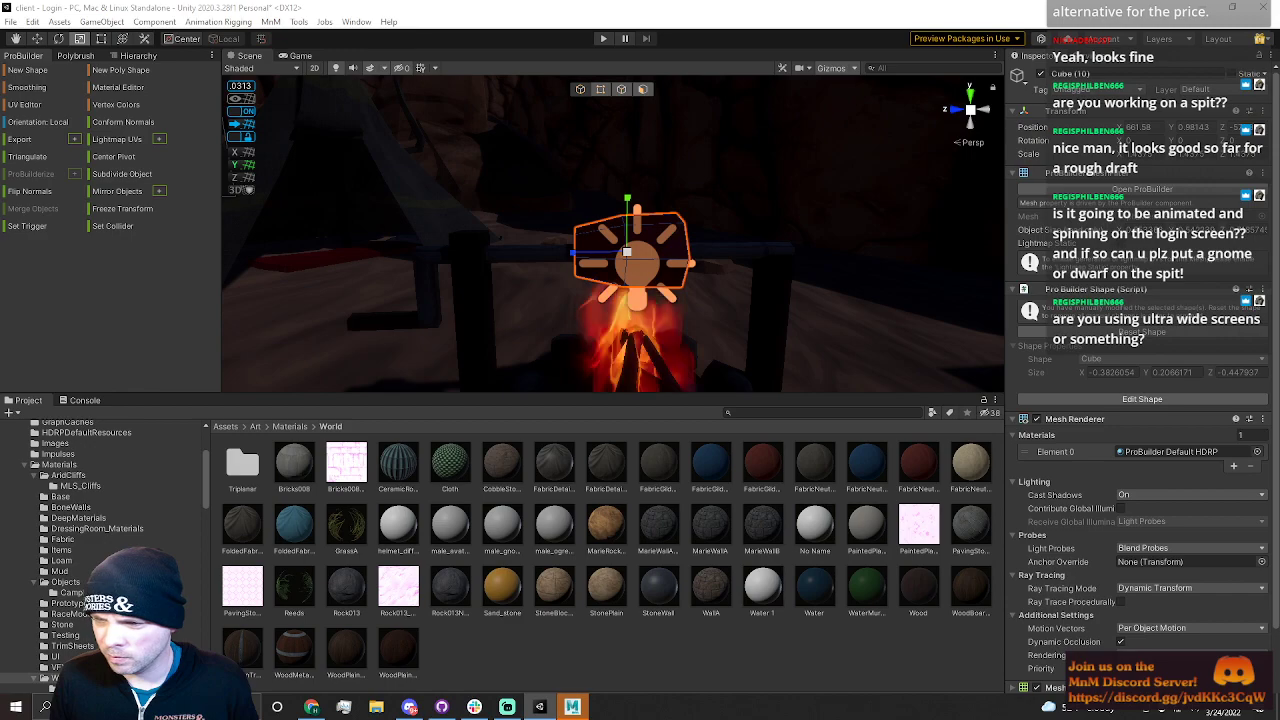
Select the spit, both posts and the block together and try to merge them into one object
right_drag(881, 311, 519, 144)
key(s)
right_drag(694, 146, 811, 275)
click(715, 136)
key(w)
key(s)
click(519, 261)
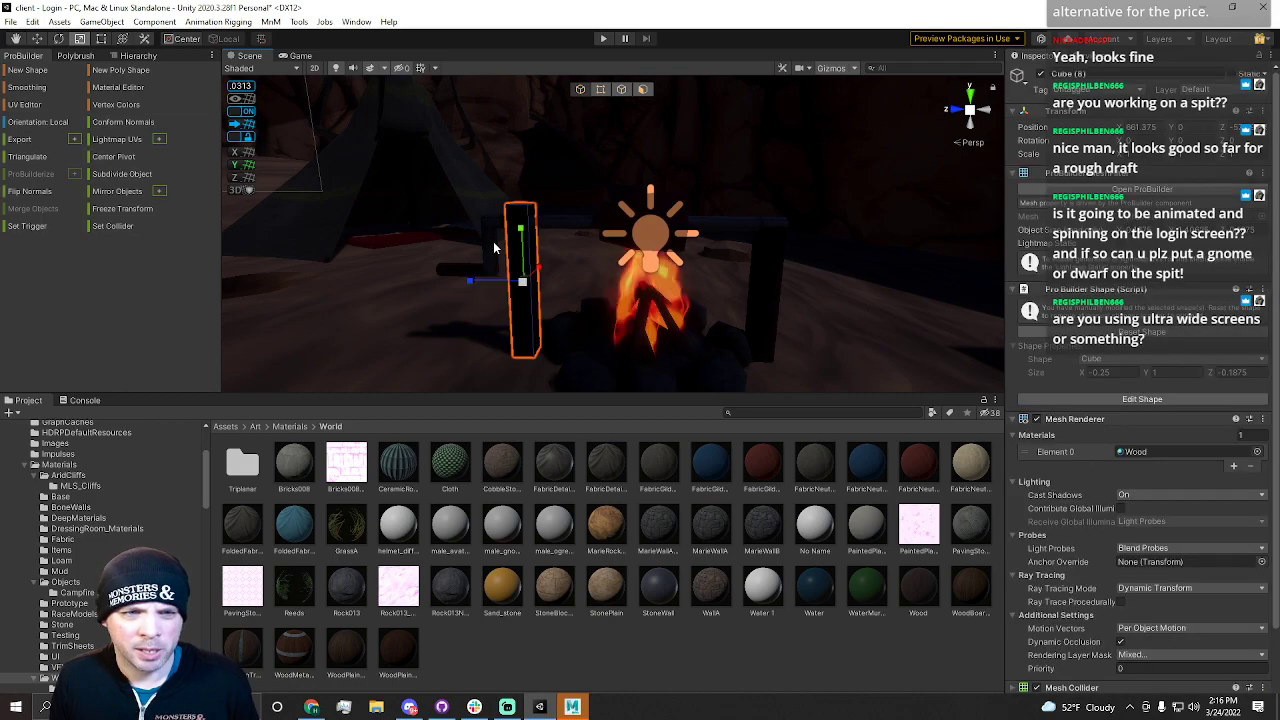
shift+click(553, 224)
shift+click(623, 215)
shift+click(767, 284)
click(33, 209)
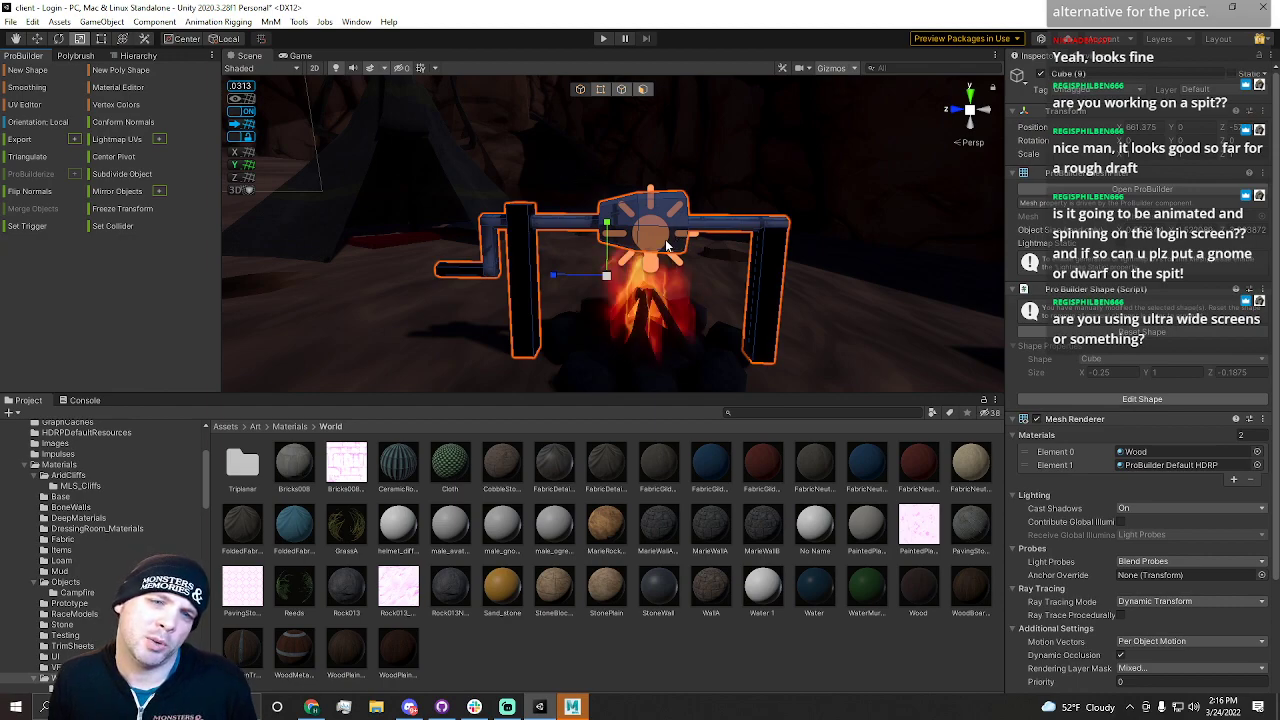
Inspect the faces of the spit pieces in face selection mode
click(643, 90)
click(620, 212)
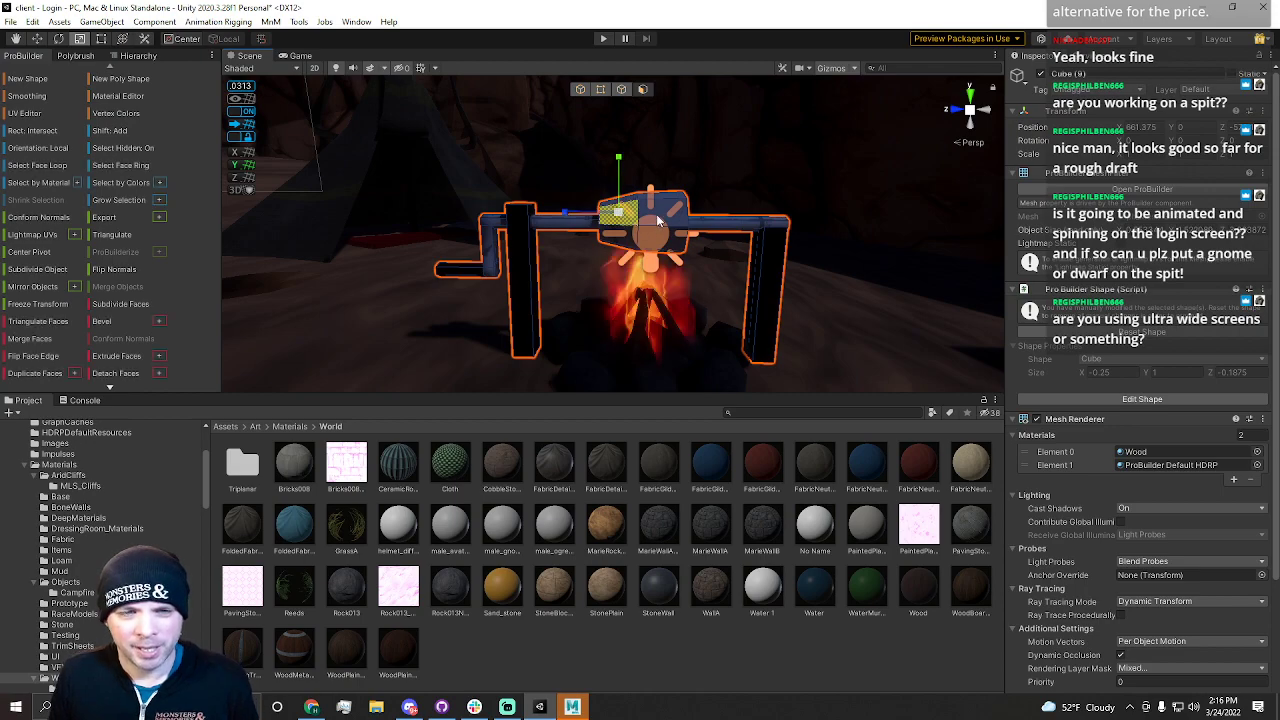
click(660, 212)
key(f)
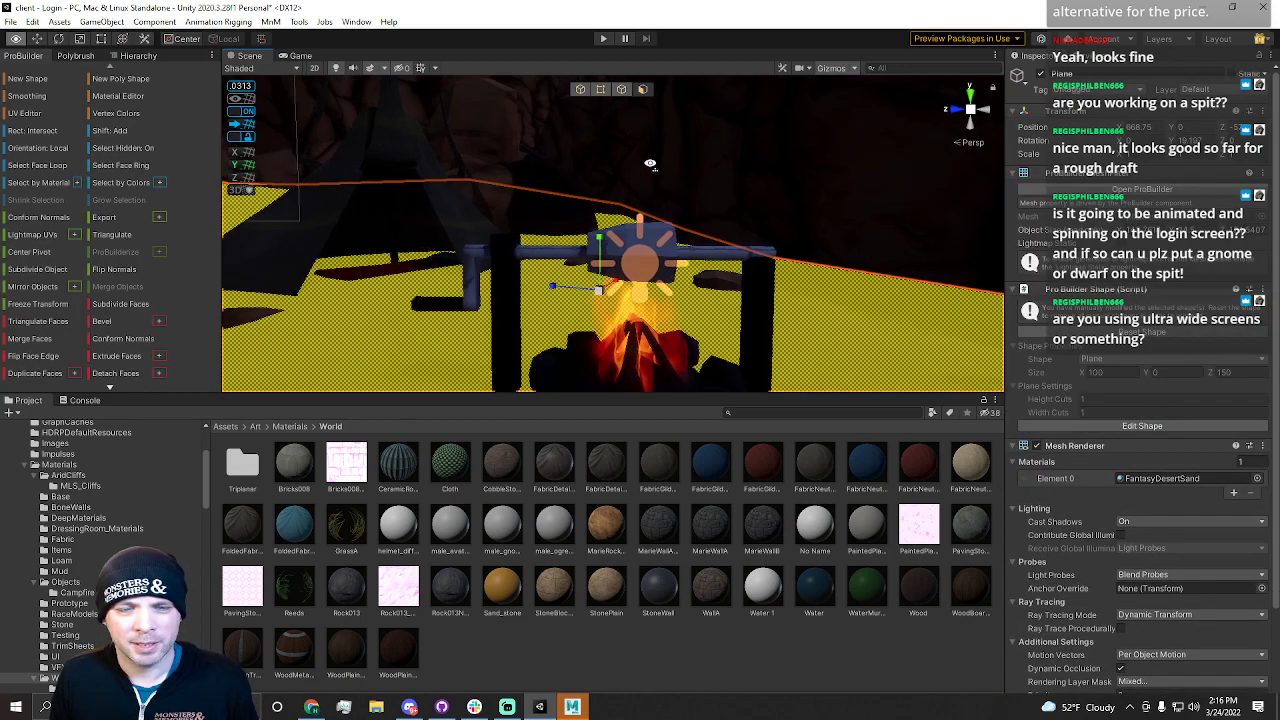
double_click(580, 240)
click(601, 240)
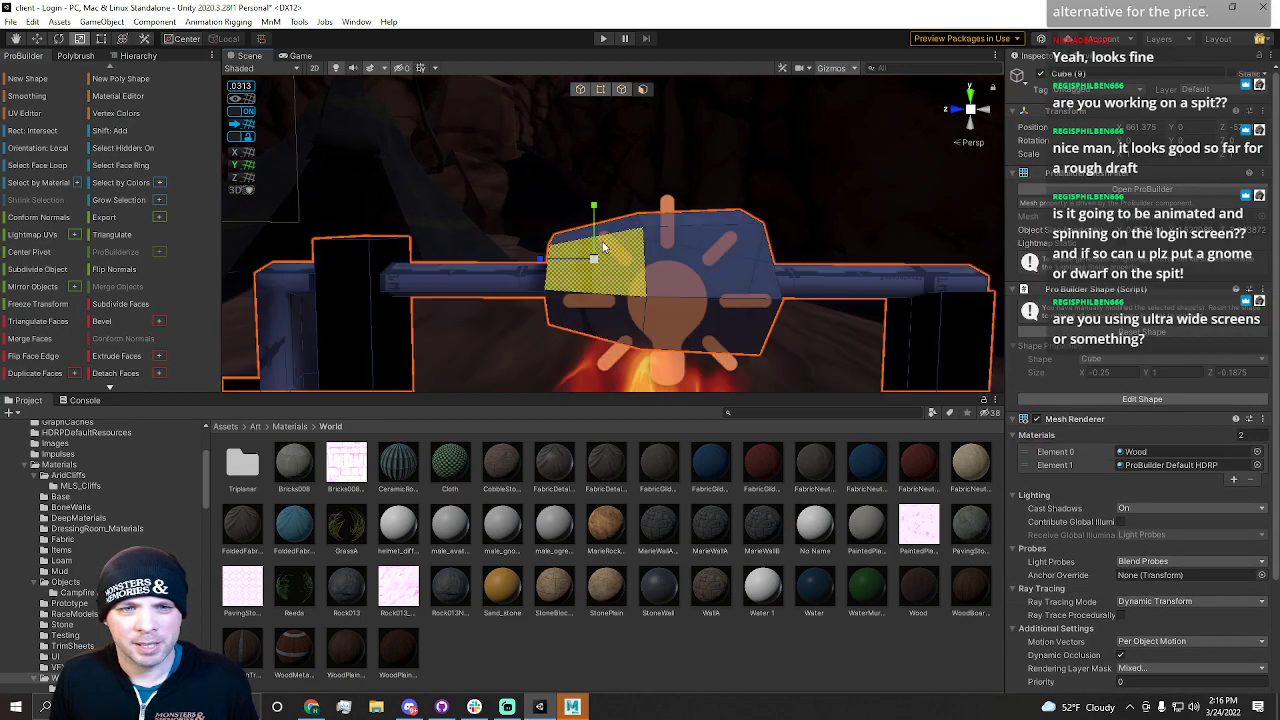
shift+click(627, 221)
click(627, 224)
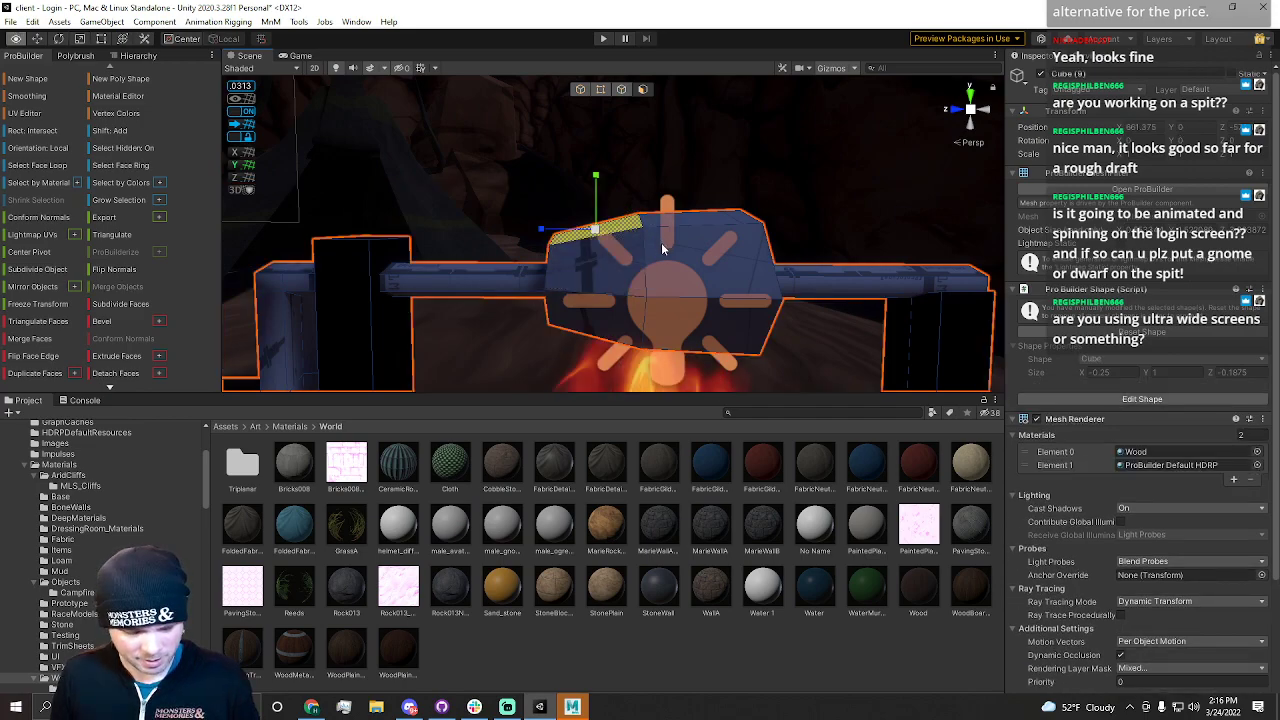
click(722, 266)
click(796, 342)
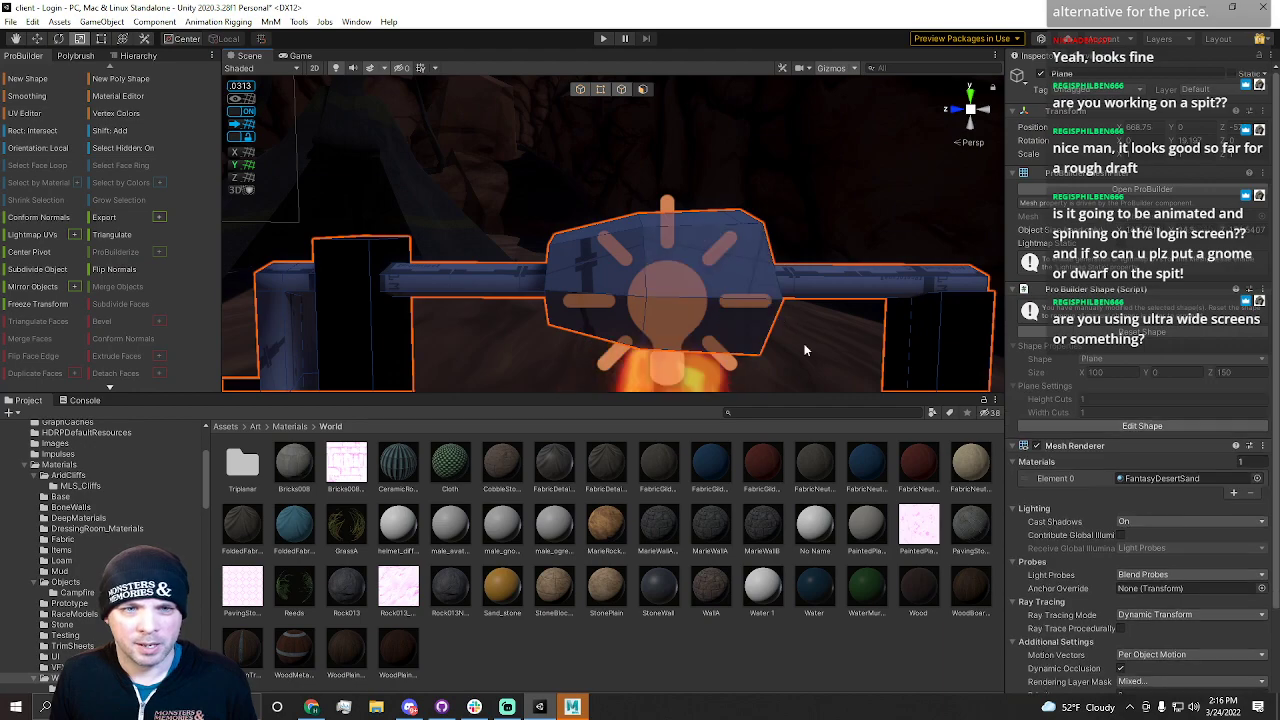
click(791, 338)
click(790, 343)
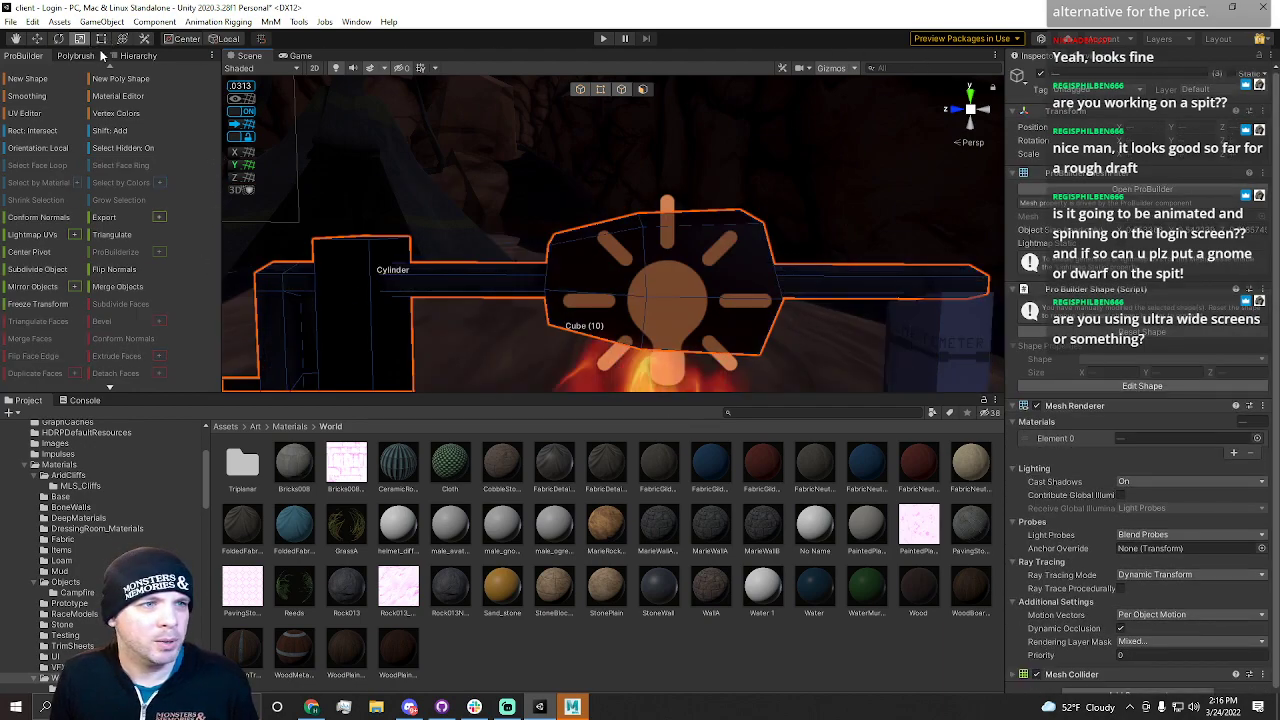
Group the spit, both posts and the block under a new empty parent named Spit_PH
click(137, 56)
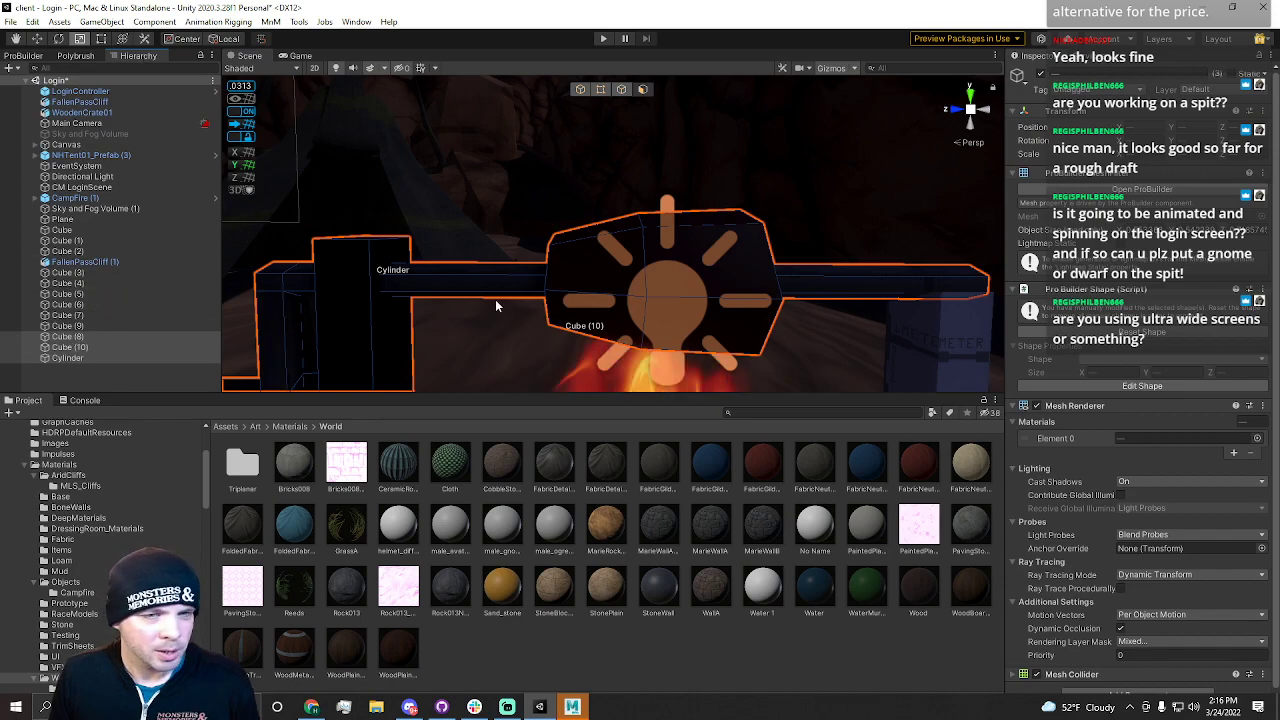
right_drag(506, 307, 517, 311)
scroll(519, 308, down, 4)
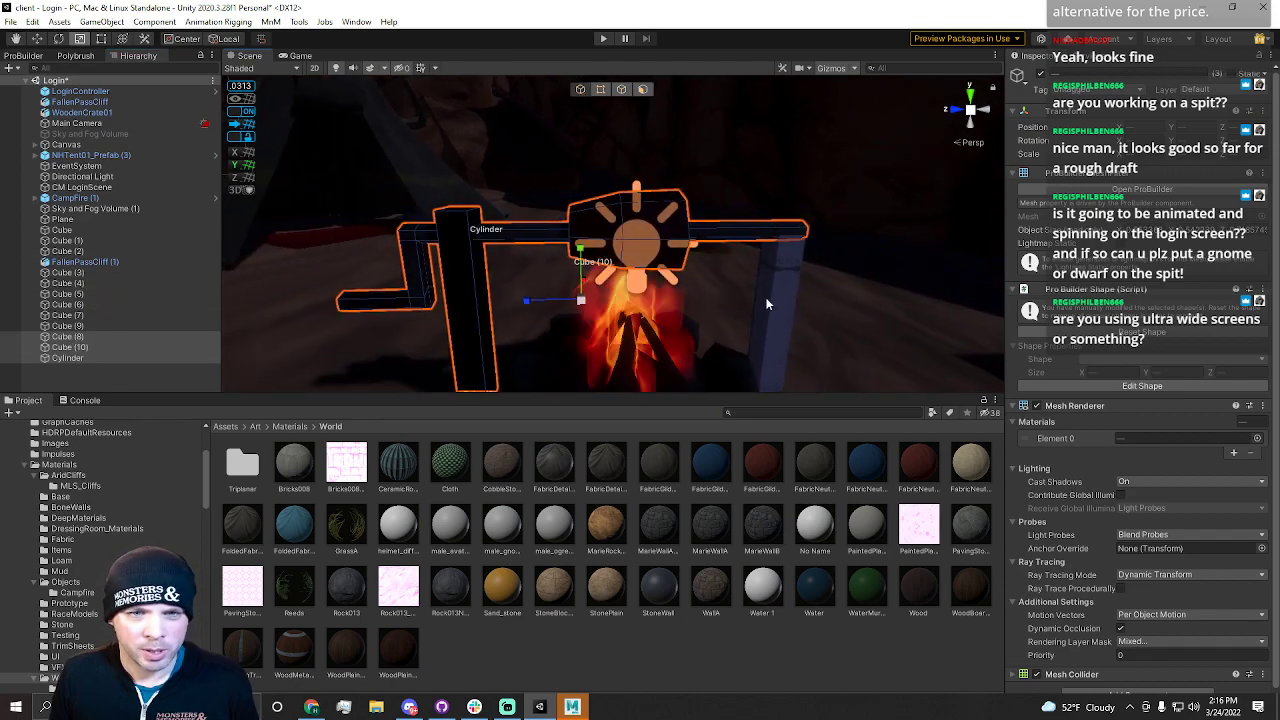
click(764, 305)
shift+click(616, 231)
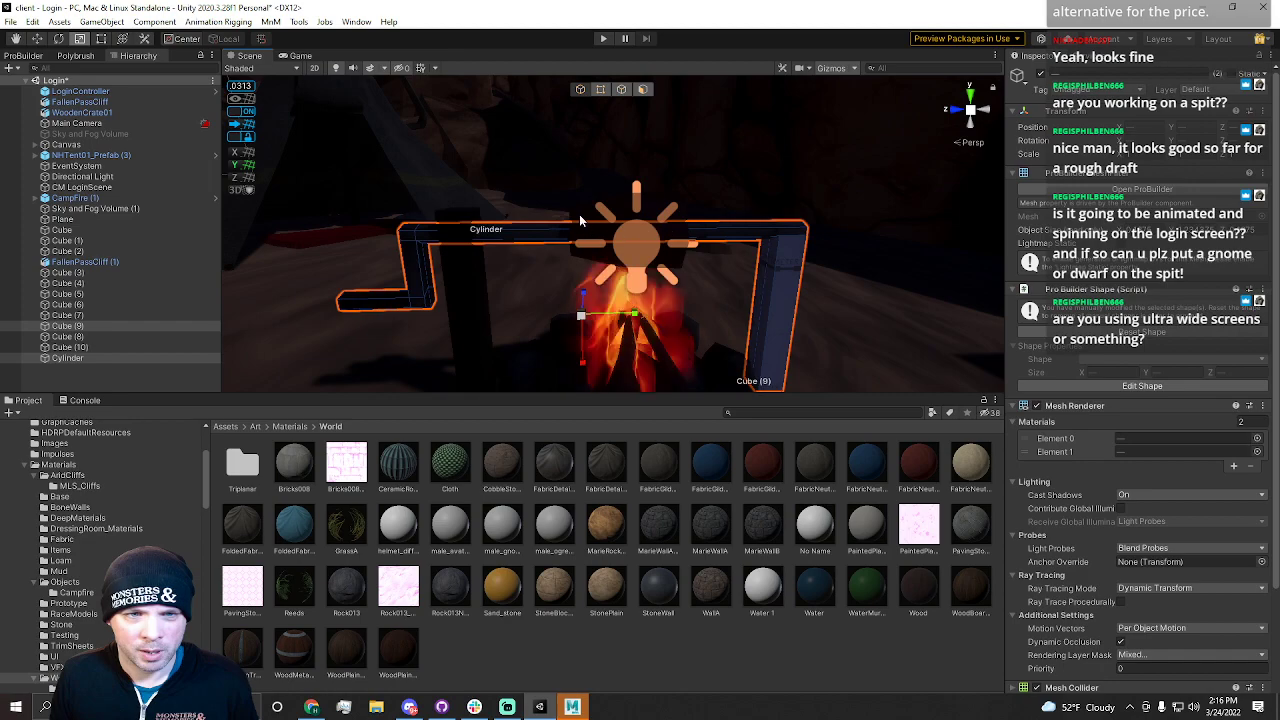
shift+click(580, 219)
shift+click(456, 297)
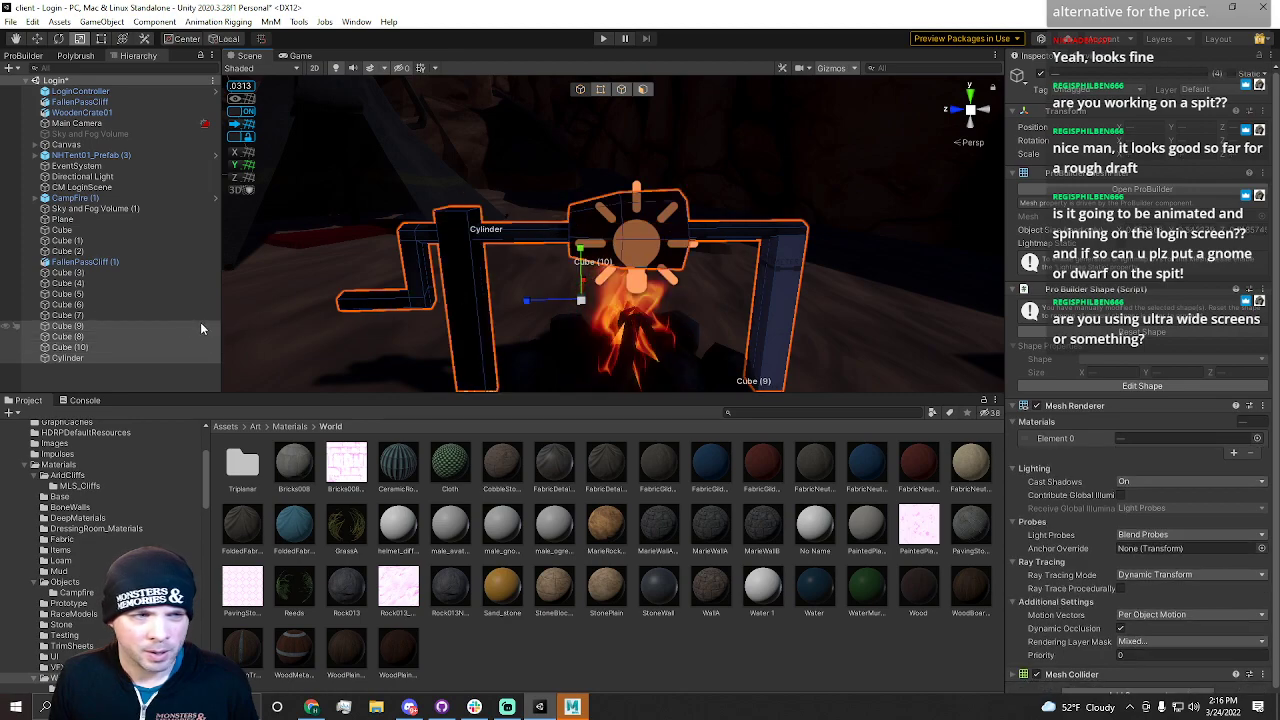
right_click(75, 341)
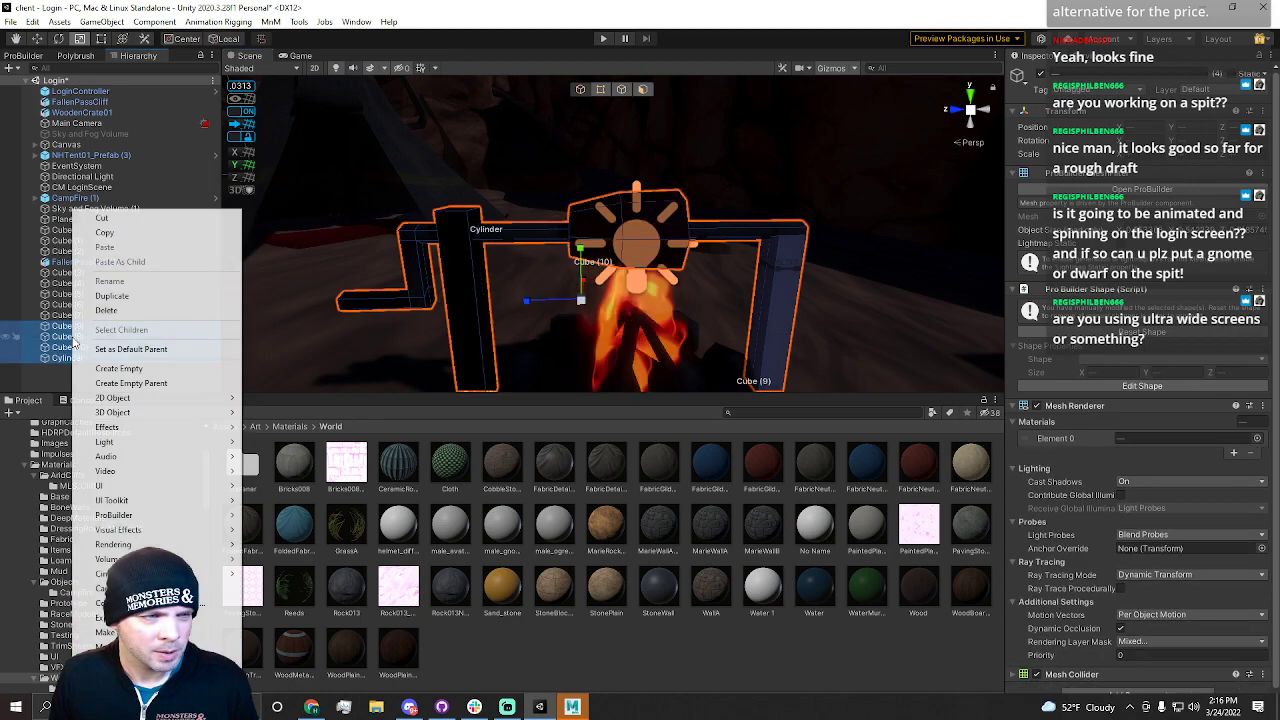
click(150, 384)
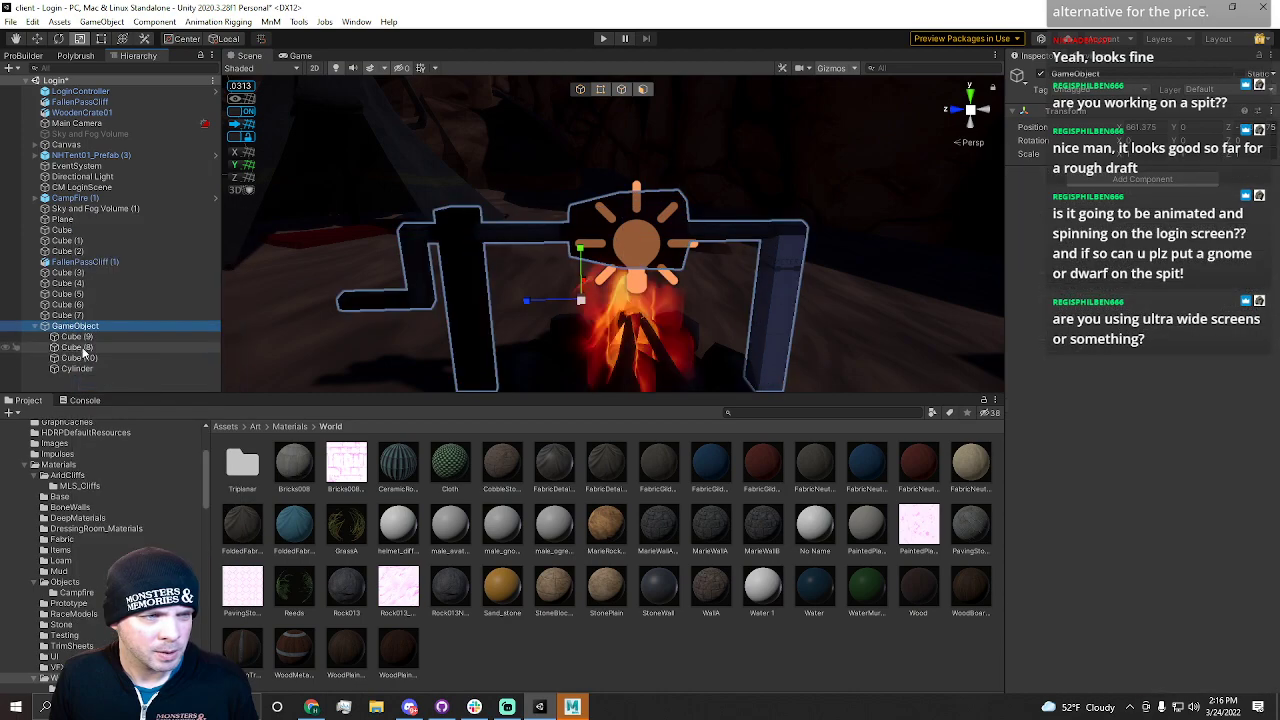
key(f)
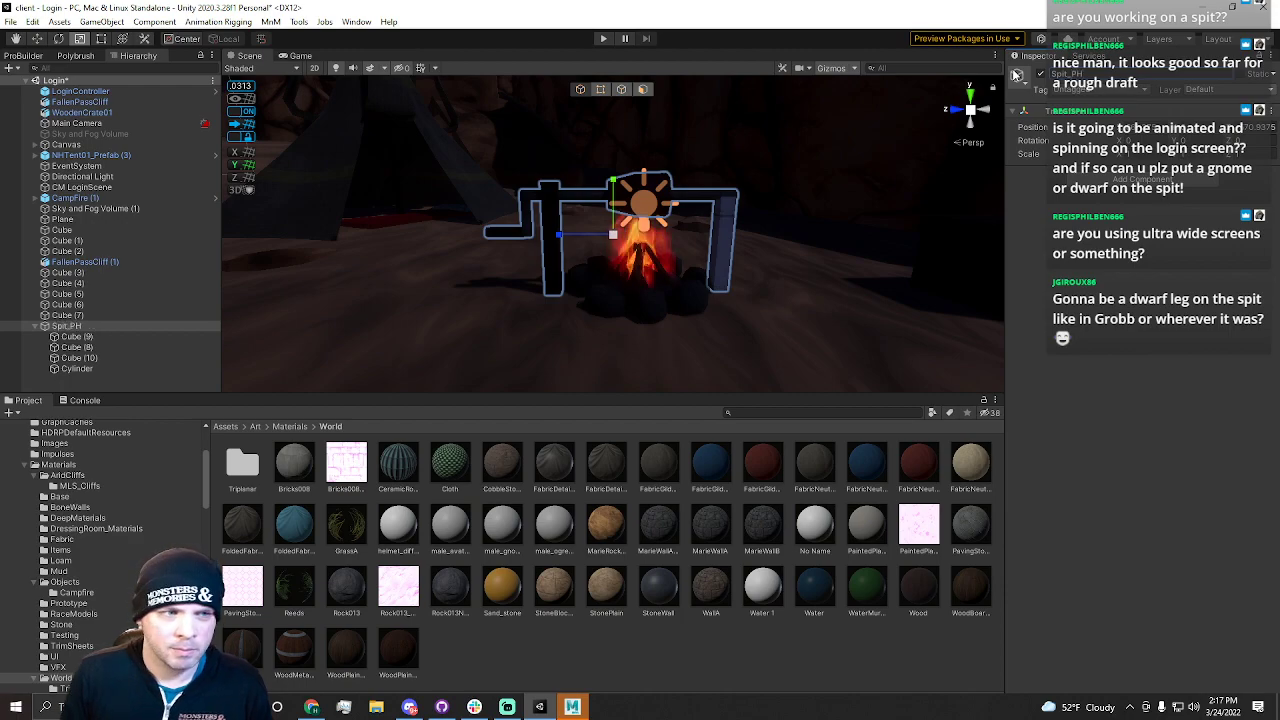
Inspect the spit's posts and the materials assigned to them
click(618, 304)
right_drag(618, 304, 634, 298)
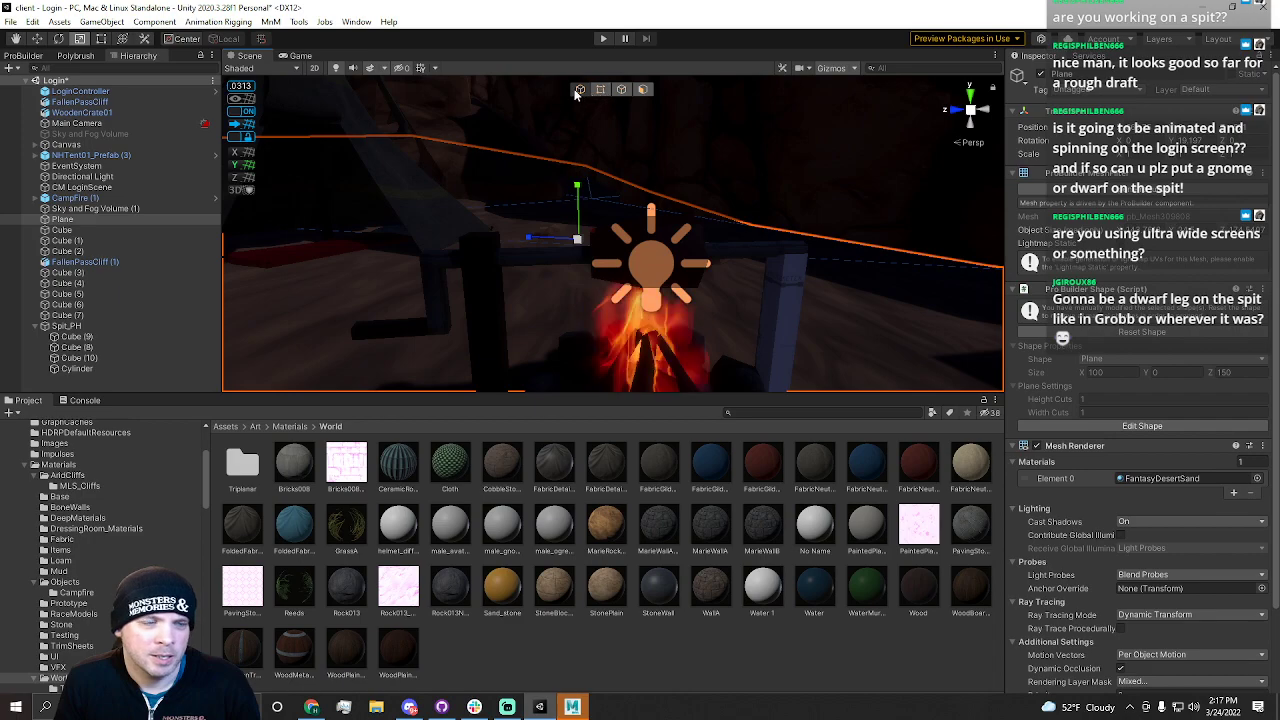
right_drag(613, 233, 571, 307)
click(724, 290)
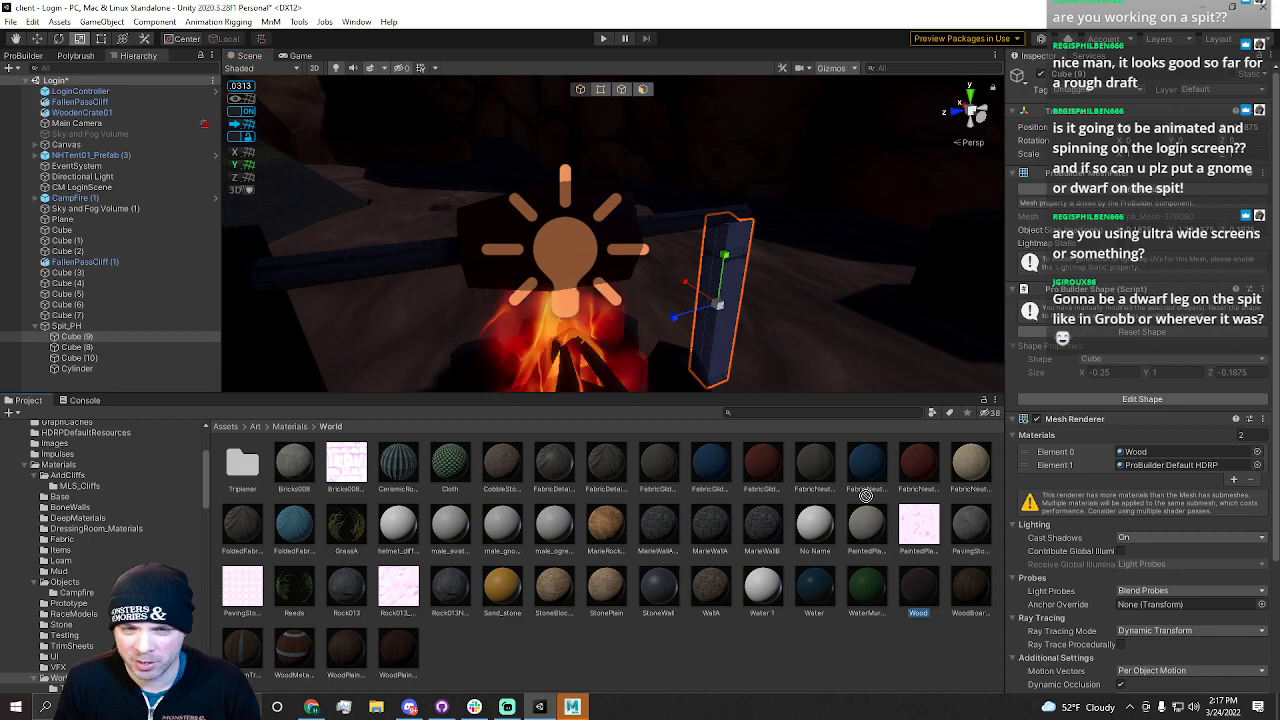
right_drag(700, 363, 473, 383)
click(854, 272)
click(390, 336)
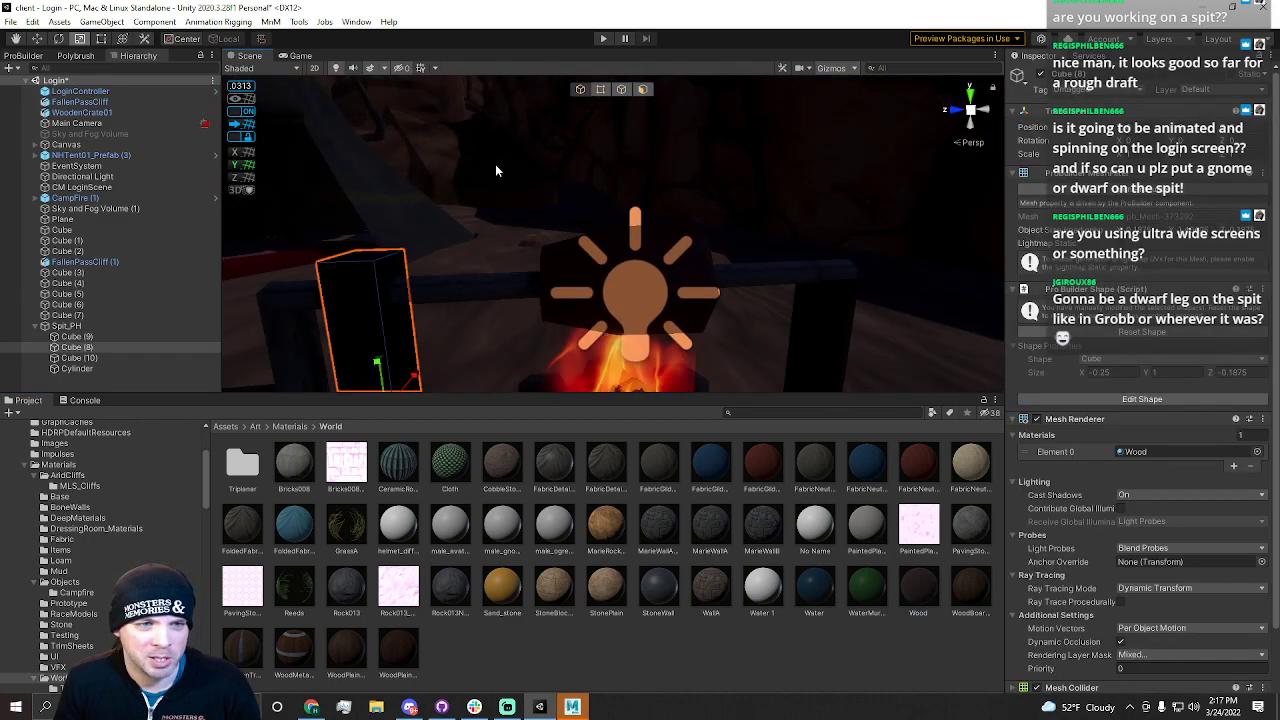
Adjust the Spit_PH group's placement and rotation over the campfire
double_click(66, 326)
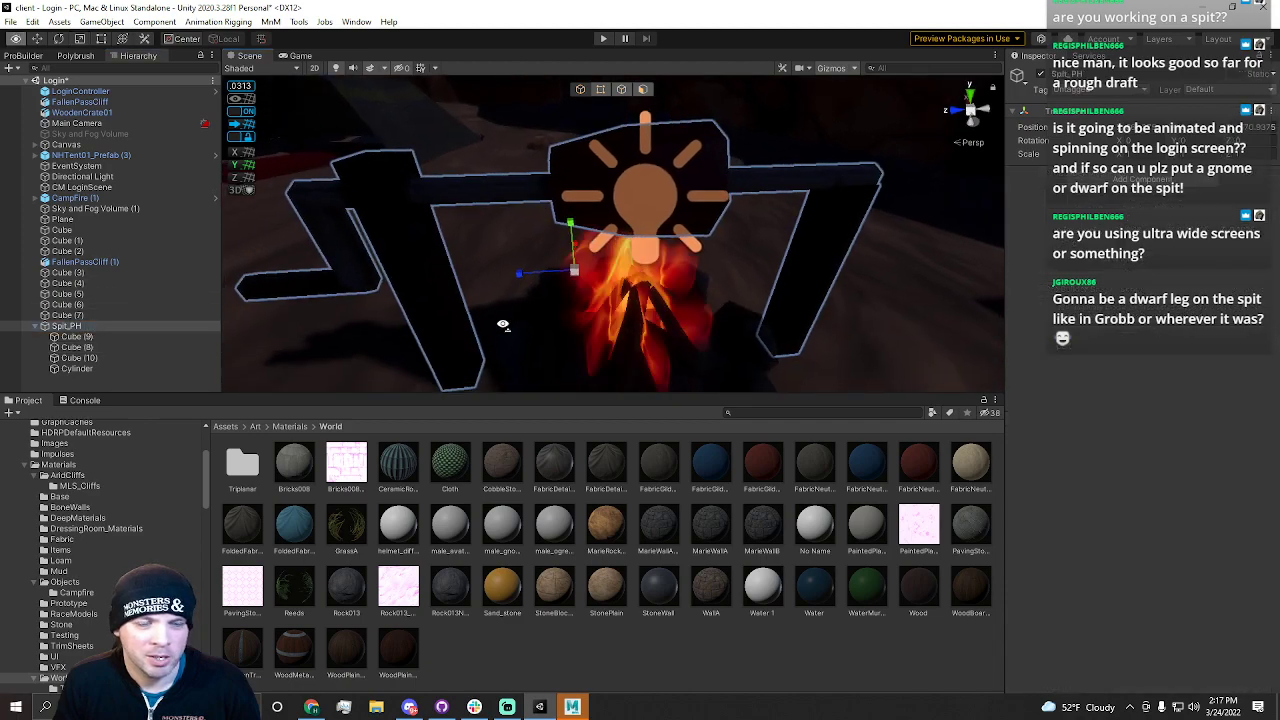
drag(612, 268, 668, 287)
key(e)
key(s)
right_drag(600, 268, 520, 250)
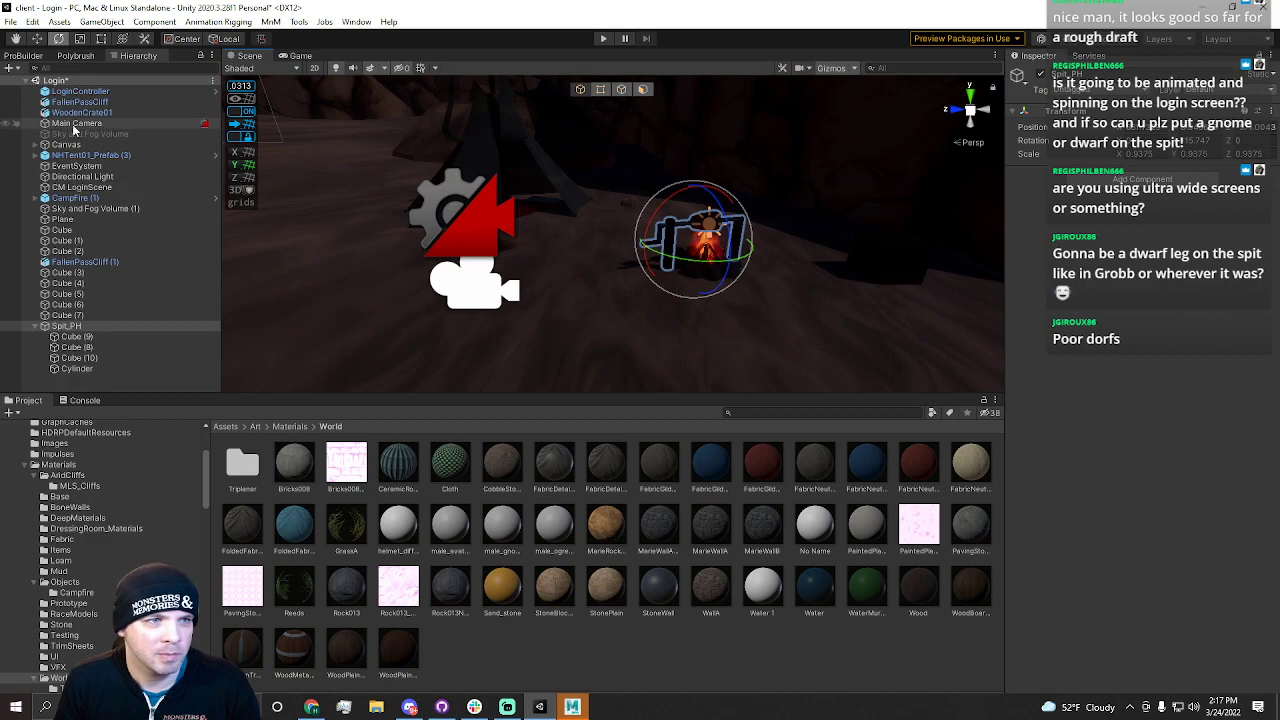
Move the Main Camera to frame the campfire and spit
click(75, 126)
key(w)
right_drag(600, 235, 649, 218)
key(w)
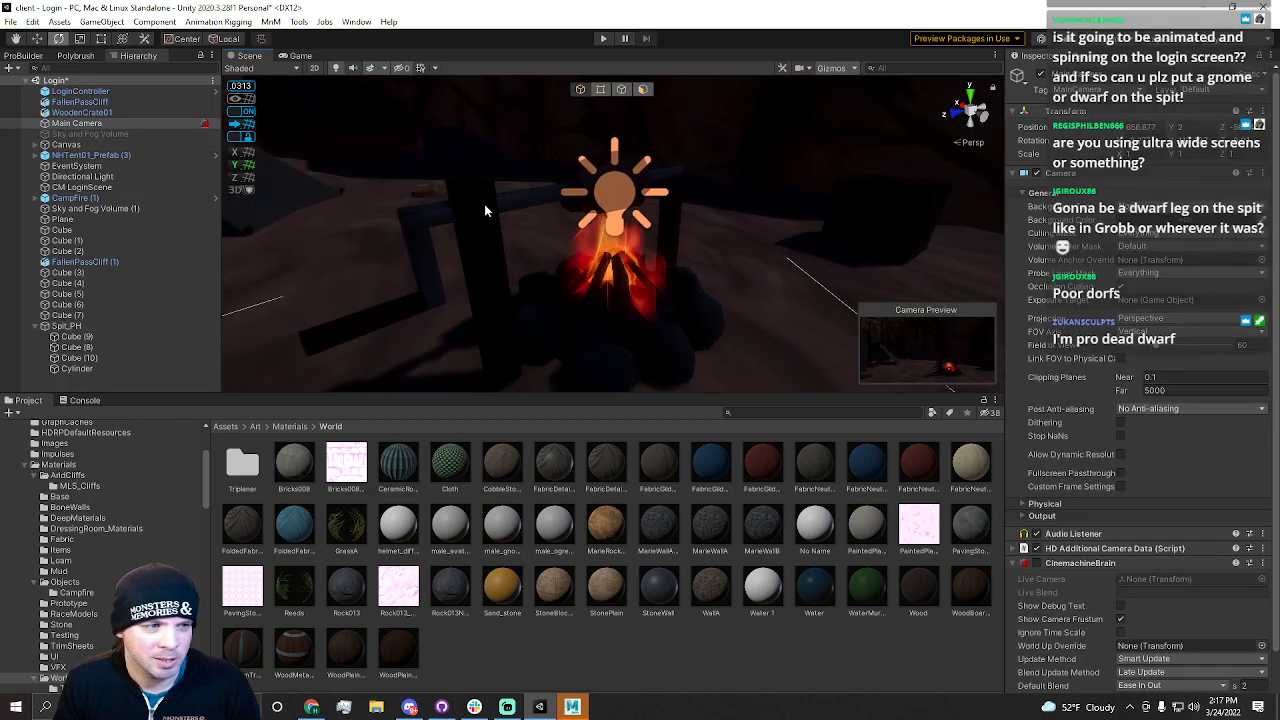
Examine the Main Camera, the wooden crate and other Login scene objects listed in the hierarchy
right_drag(519, 223, 470, 218)
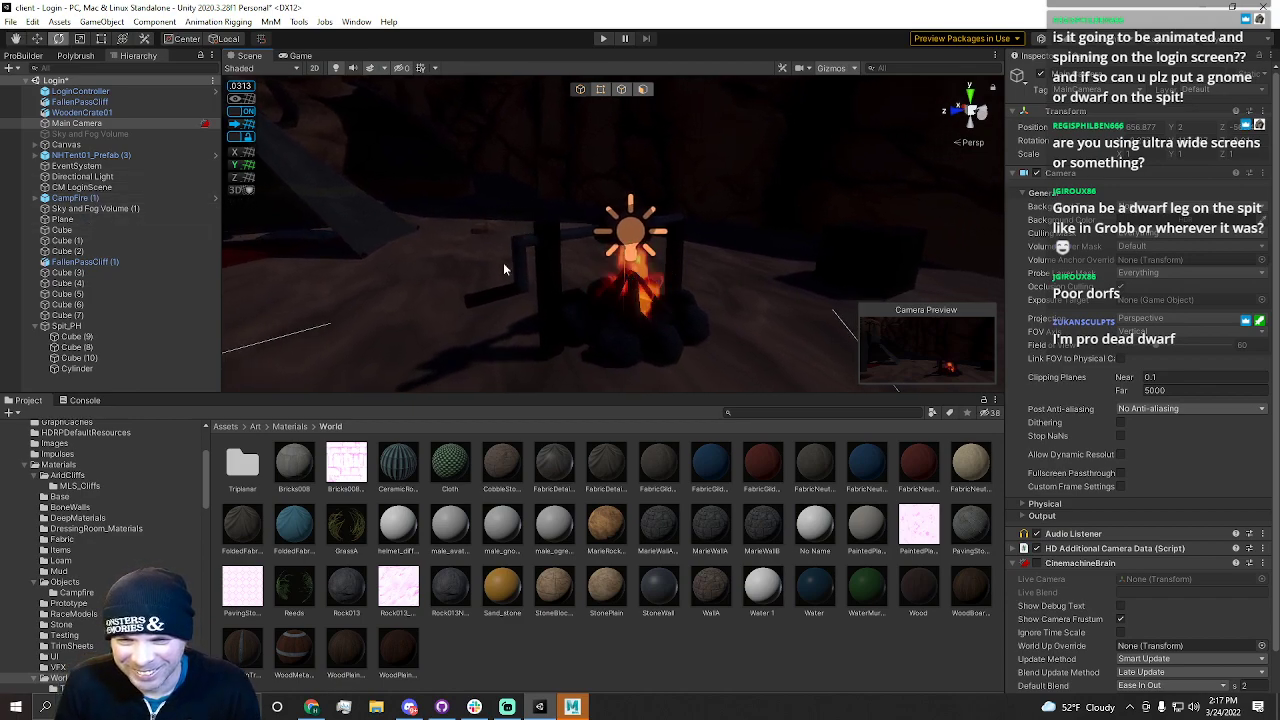
mouse_move(536, 249)
right_down()
mouse_move(552, 248)
mouse_move(523, 244)
right_up()
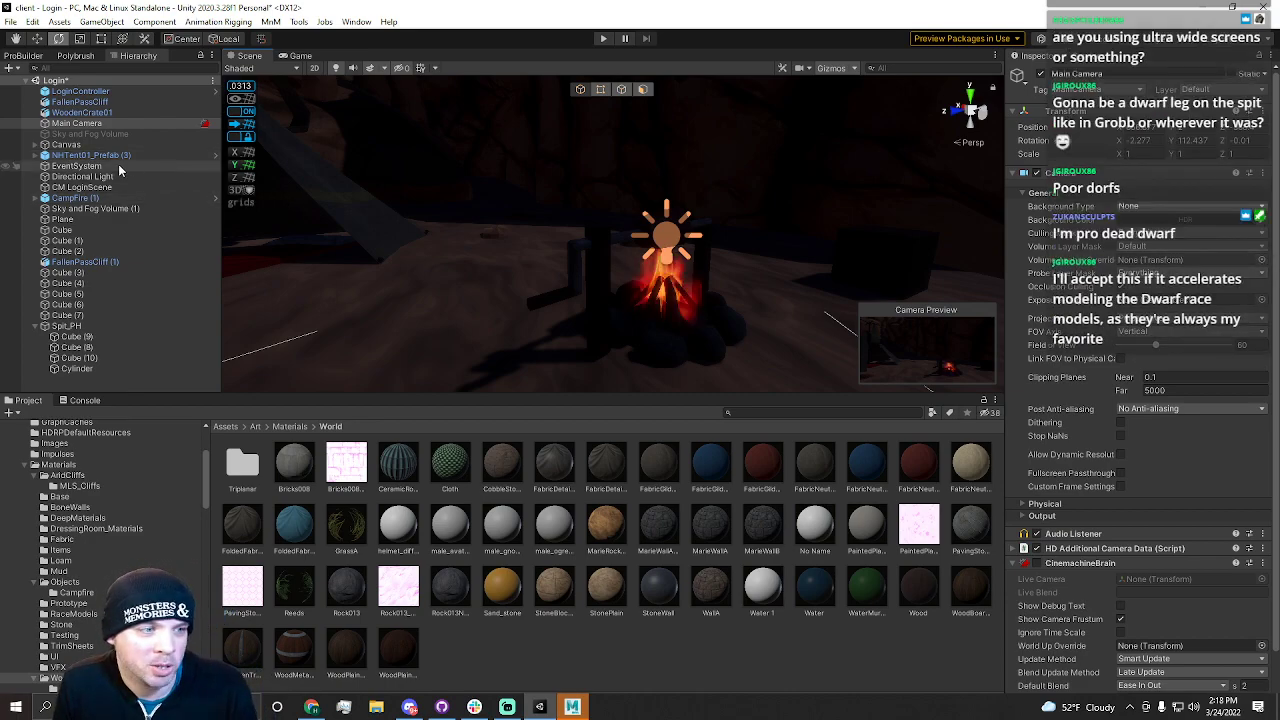
click(75, 112)
click(76, 122)
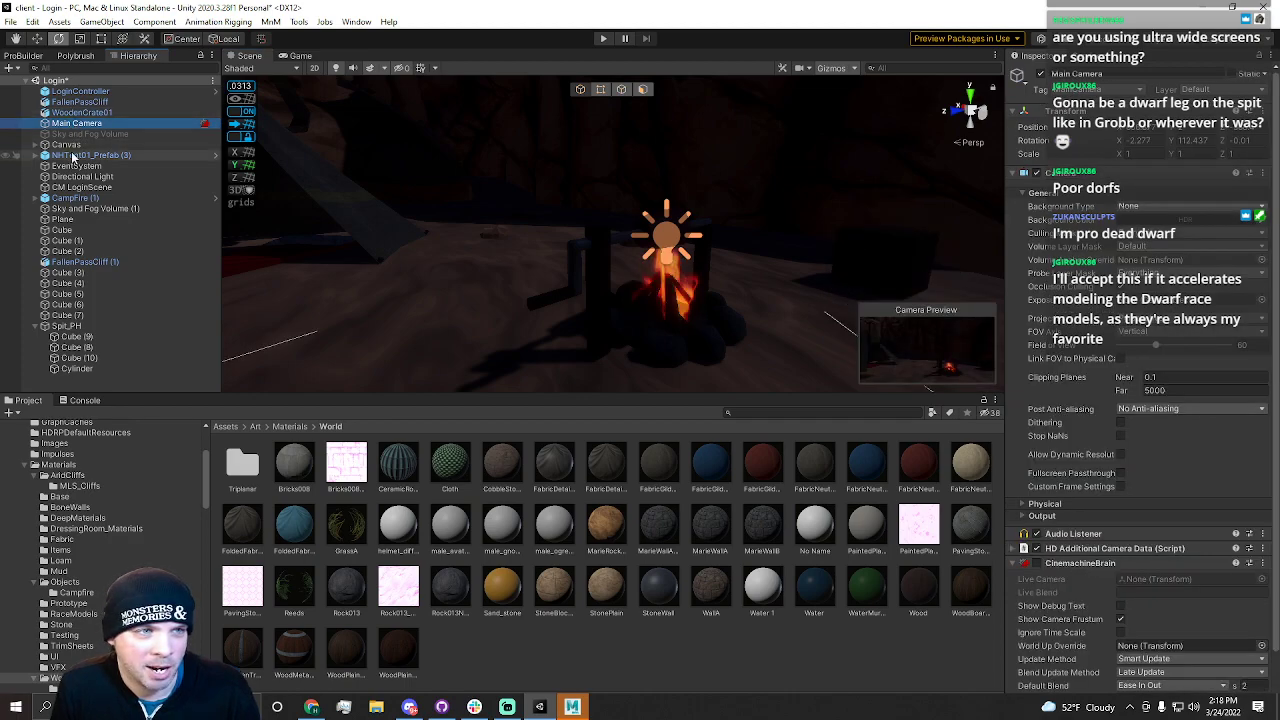
click(72, 156)
click(70, 145)
click(82, 112)
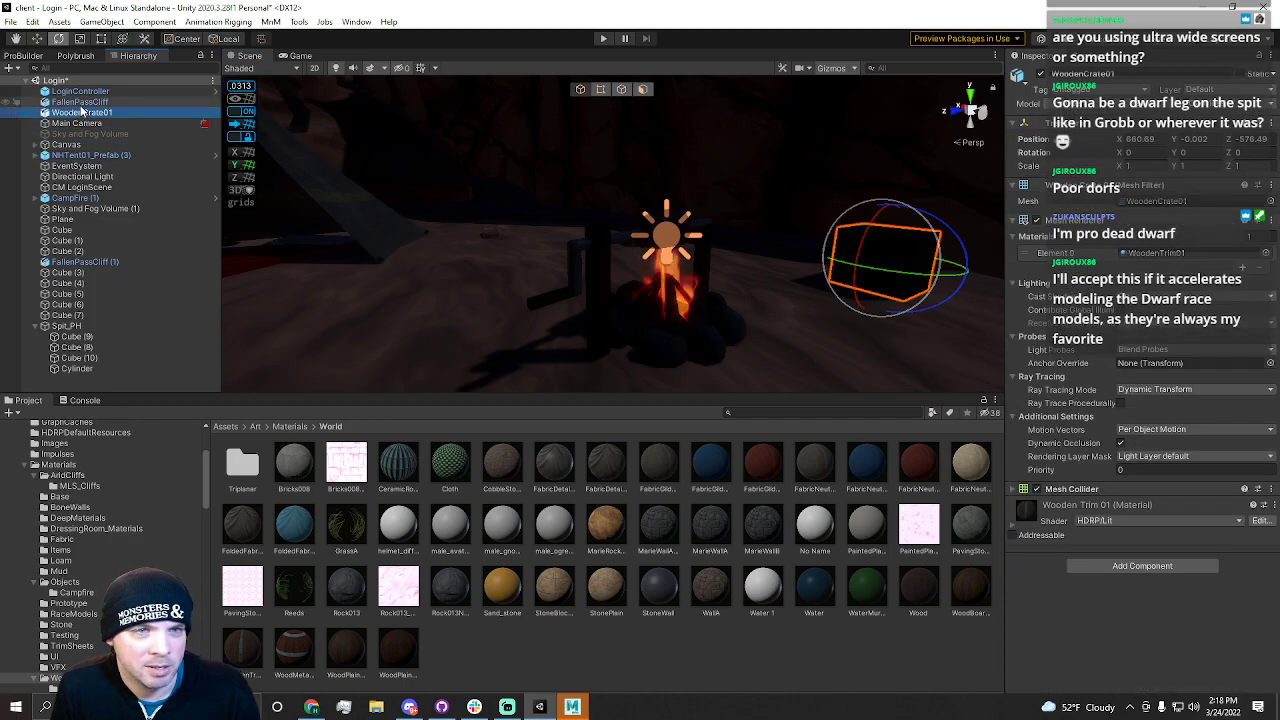
key(Up)
Select the Spit_PH group and view it together with the Main Camera in the scene
click(66, 326)
drag(633, 292, 883, 264)
key(w)
drag(704, 283, 746, 285)
key(w)
right_drag(547, 302, 749, 275)
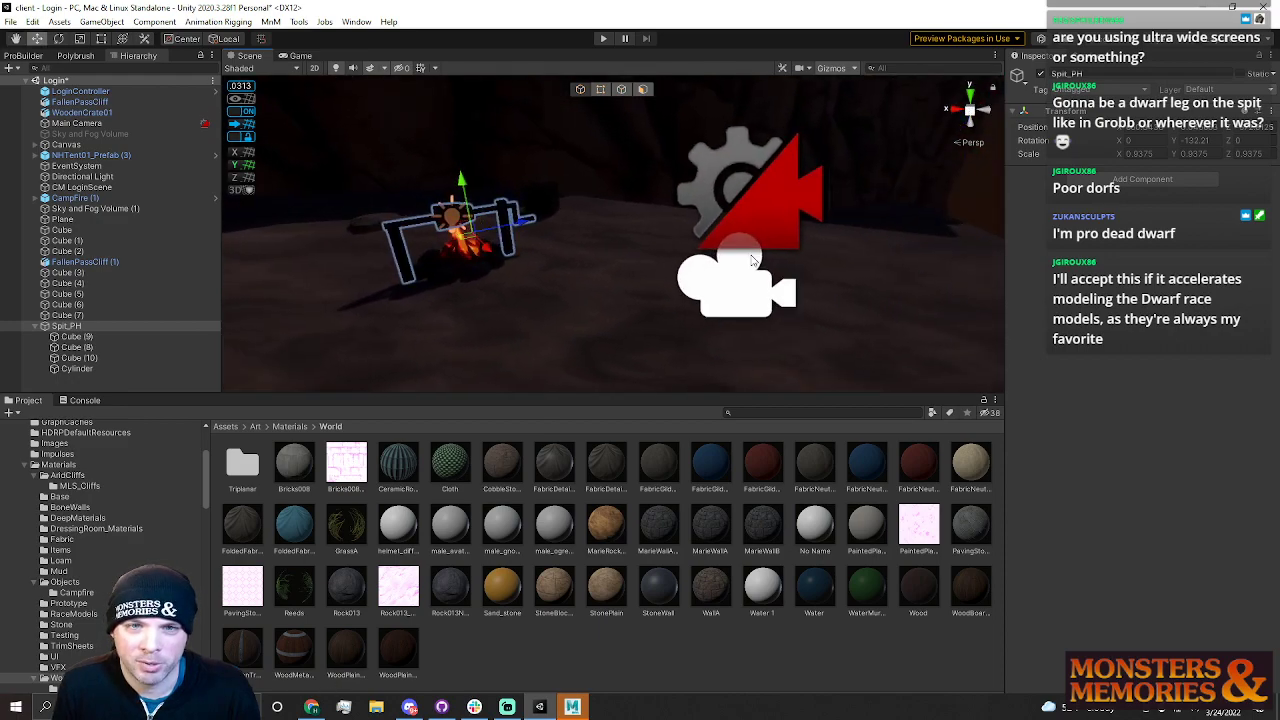
click(742, 264)
right_drag(733, 207, 48, 6)
Save the Login scene and open the recent WyrmsbaneTomb scene
click(11, 22)
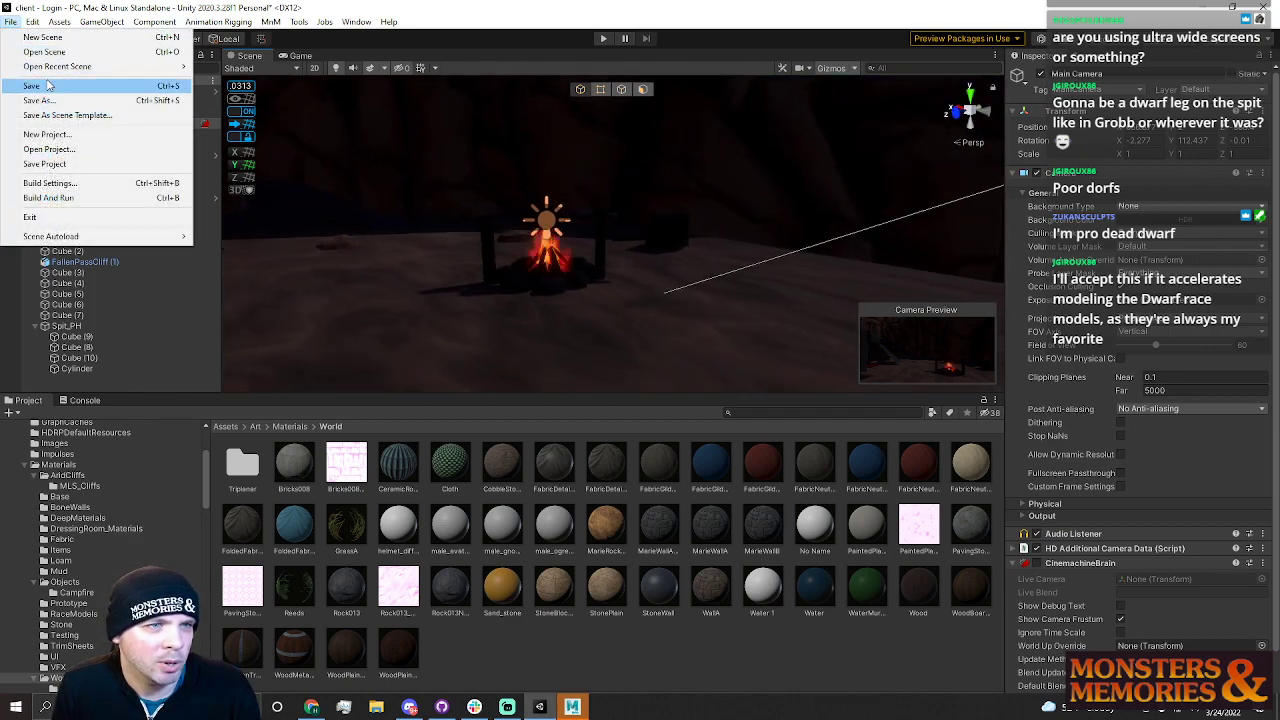
click(71, 88)
click(9, 22)
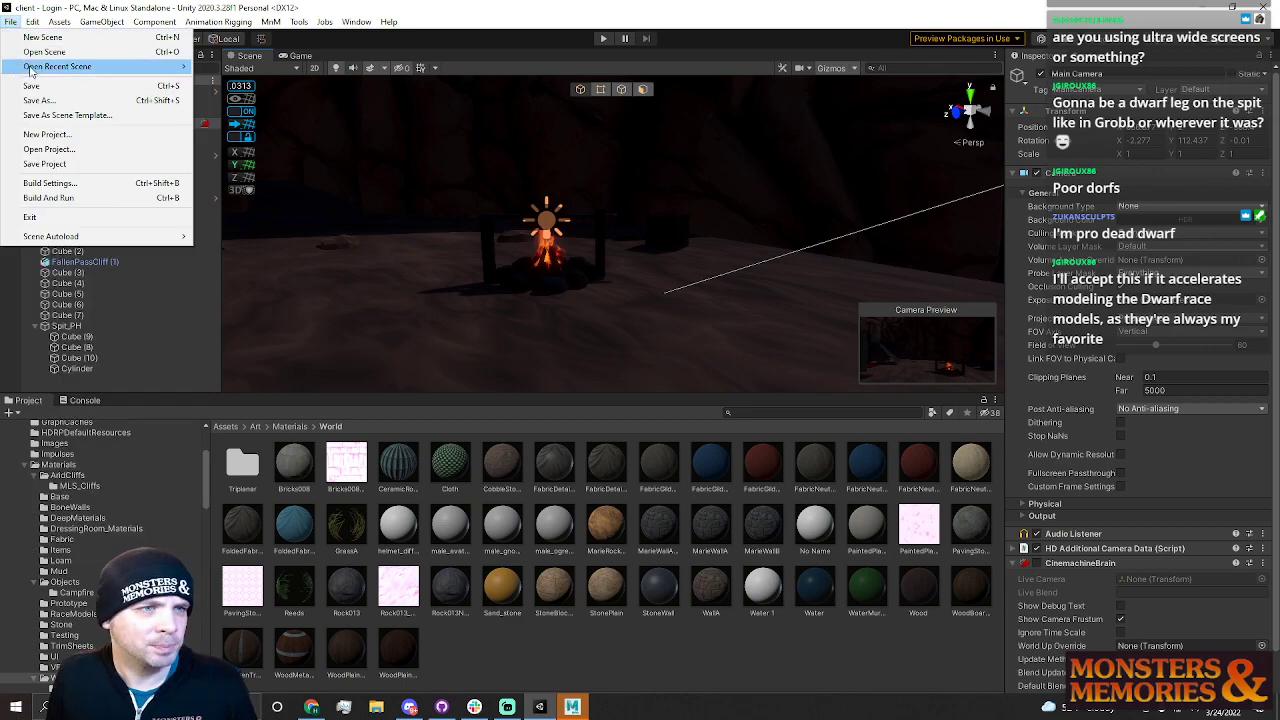
mouse_move(30, 70)
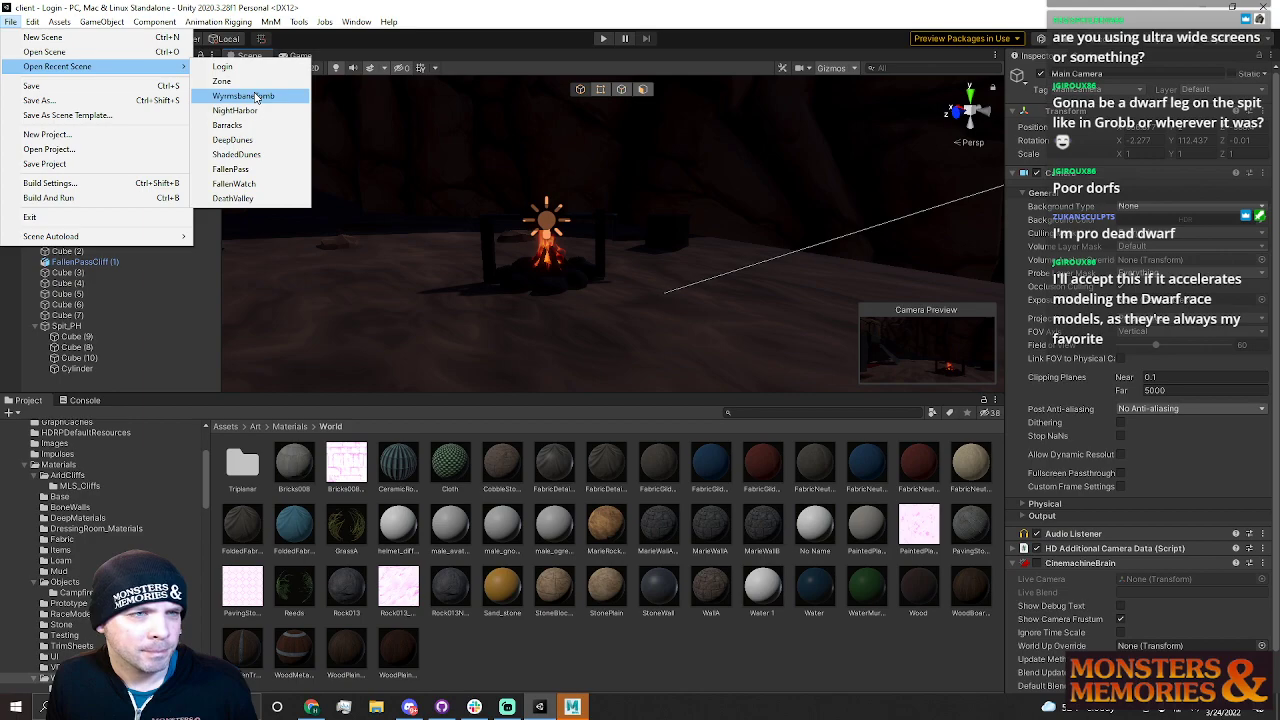
click(257, 96)
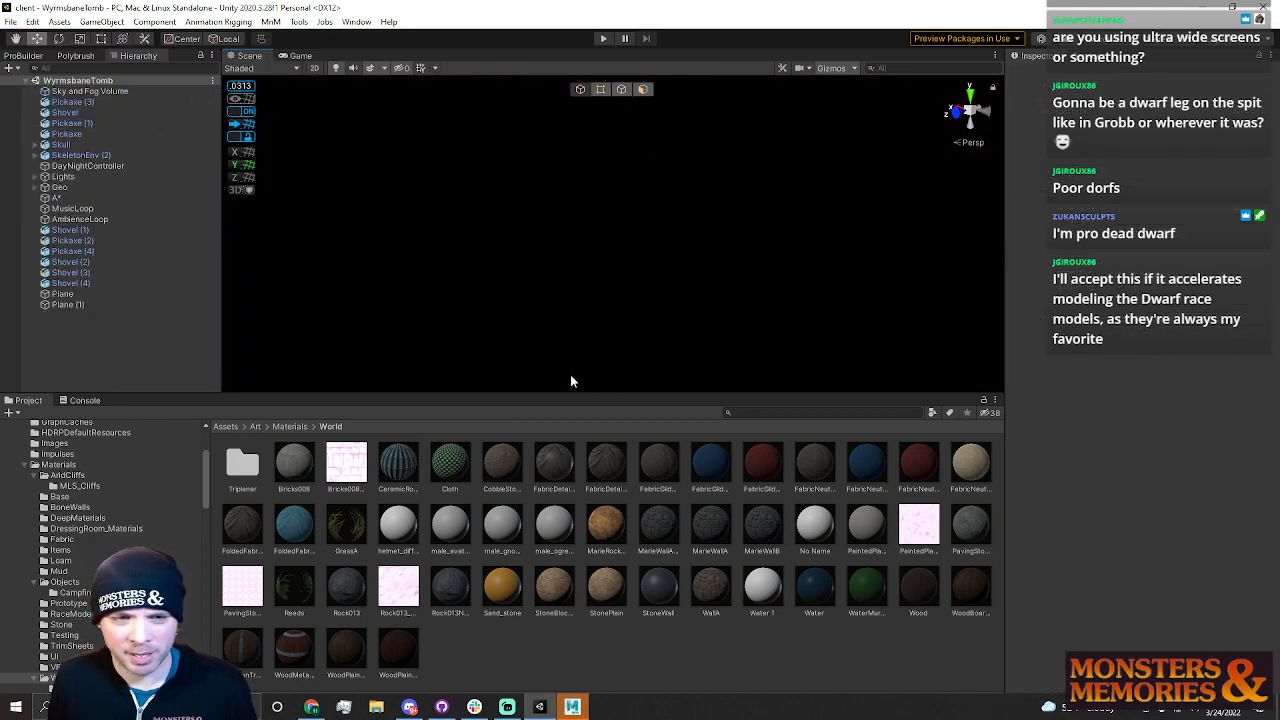
Enlarge the Scene view, toggle scene lighting and look around the WyrmsbaneTomb level
drag(557, 396, 561, 528)
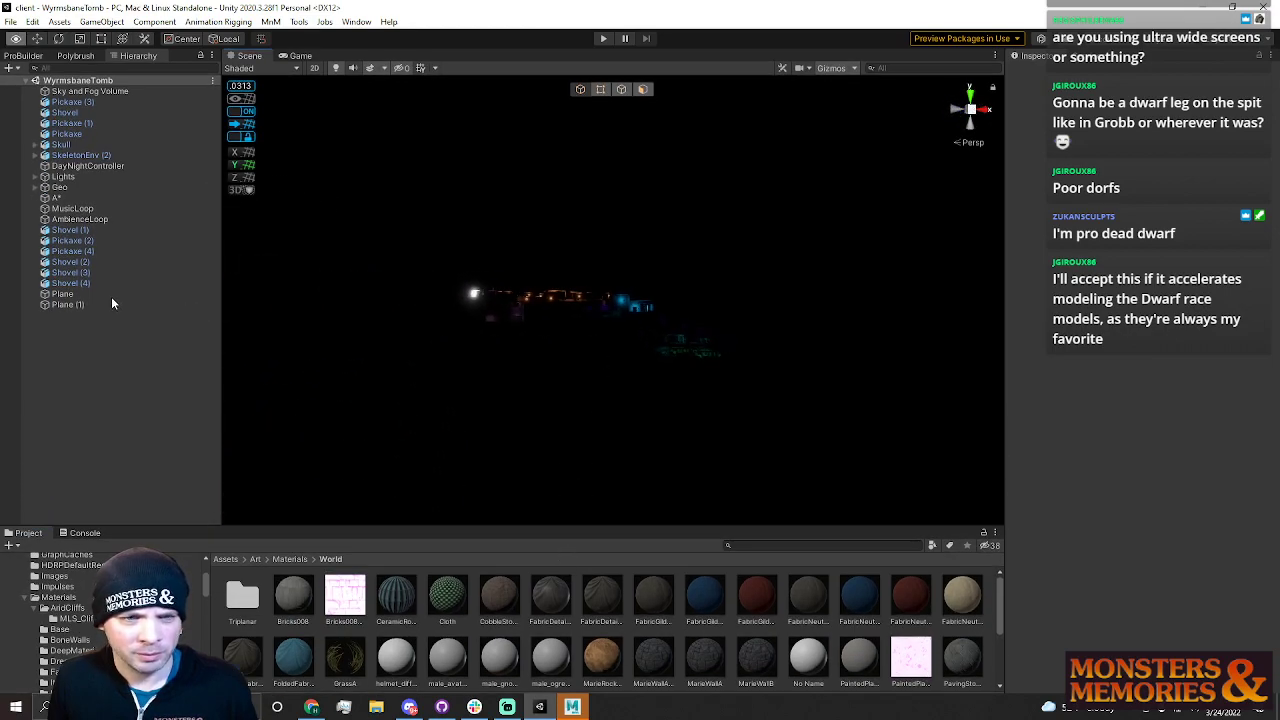
key(w)
right_drag(48, 290, 26, 463)
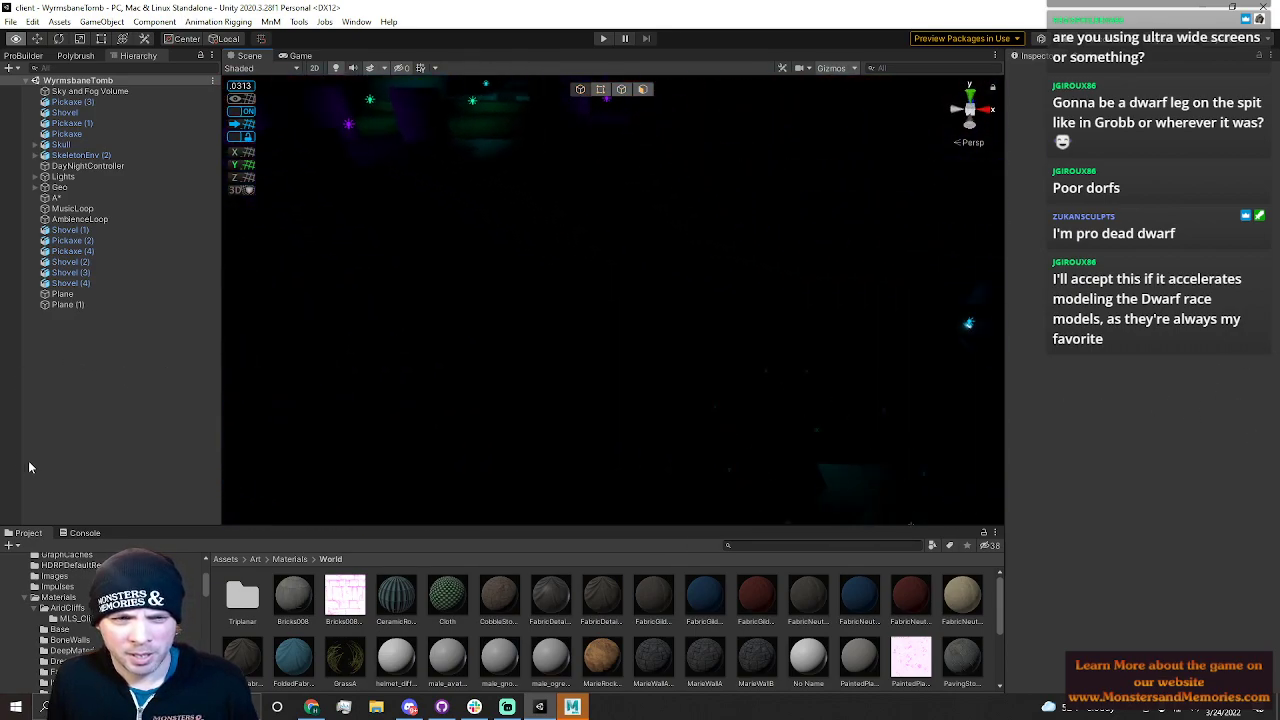
click(335, 67)
right_drag(480, 270, 410, 154)
right_drag(402, 325, 573, 129)
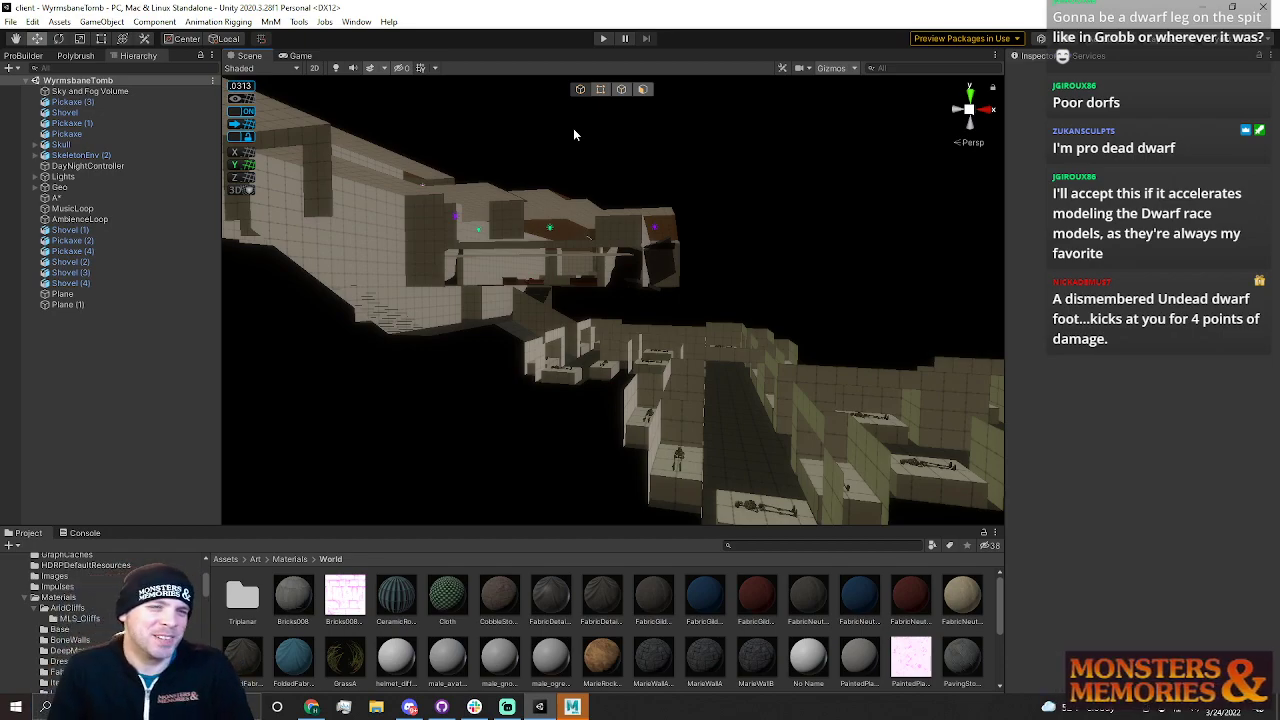
right_drag(766, 223, 758, 248)
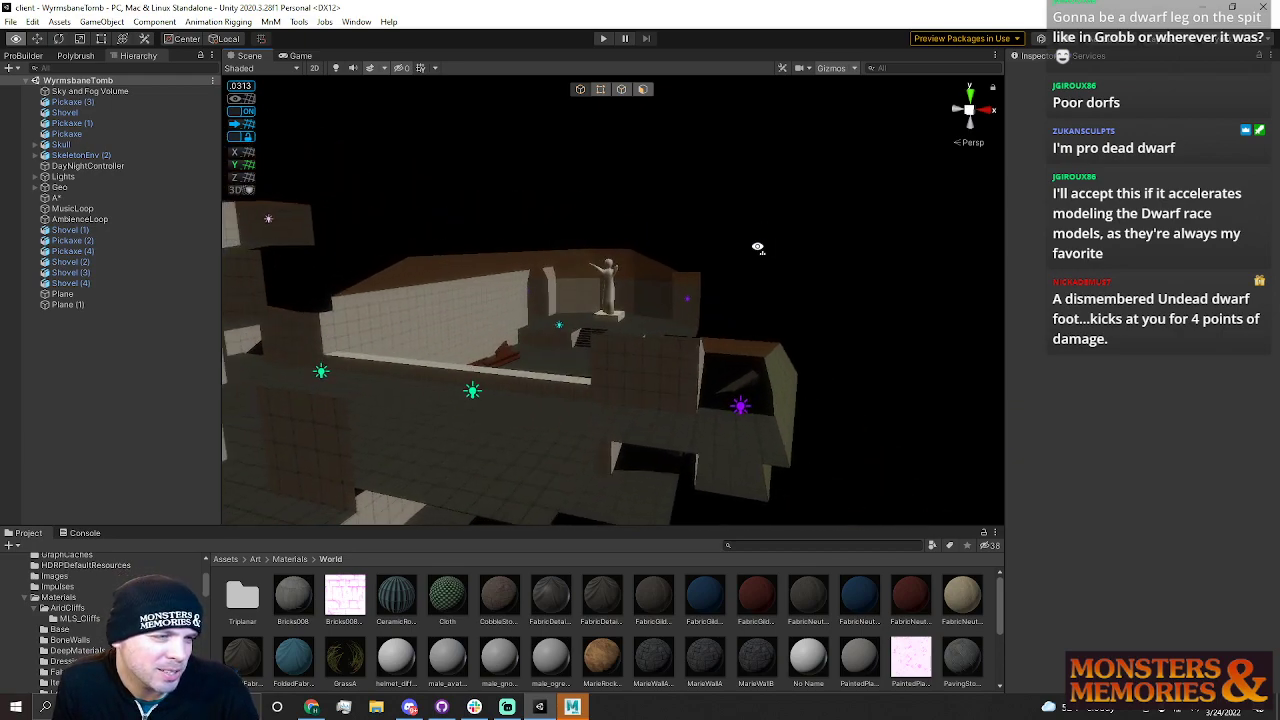
right_drag(758, 248, 771, 351)
Open the recent Zone scene and enter Play mode
click(9, 22)
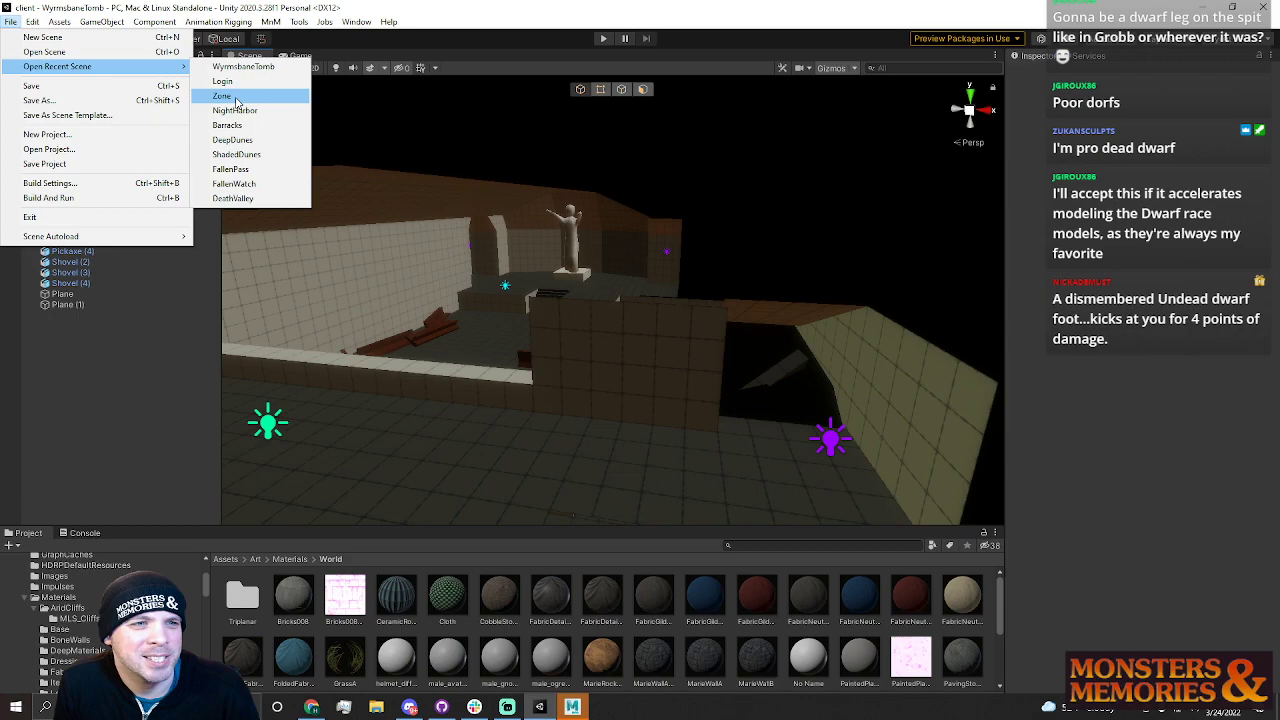
click(238, 96)
click(603, 39)
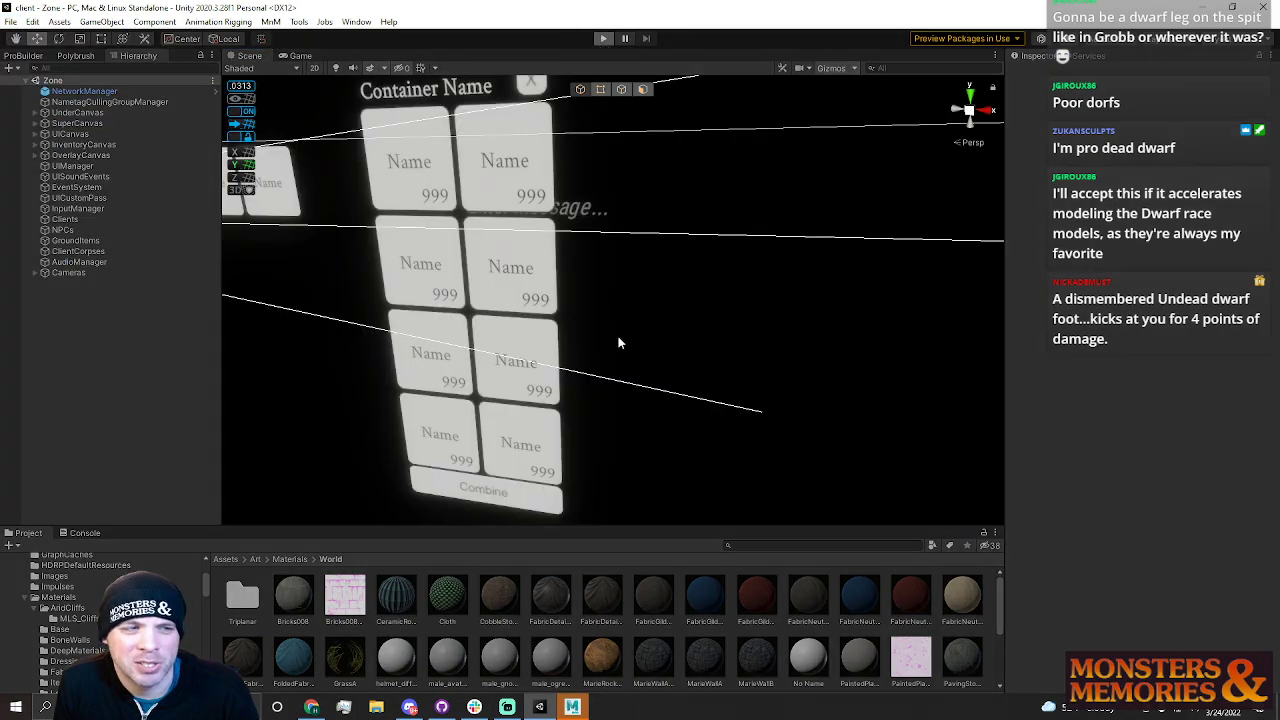
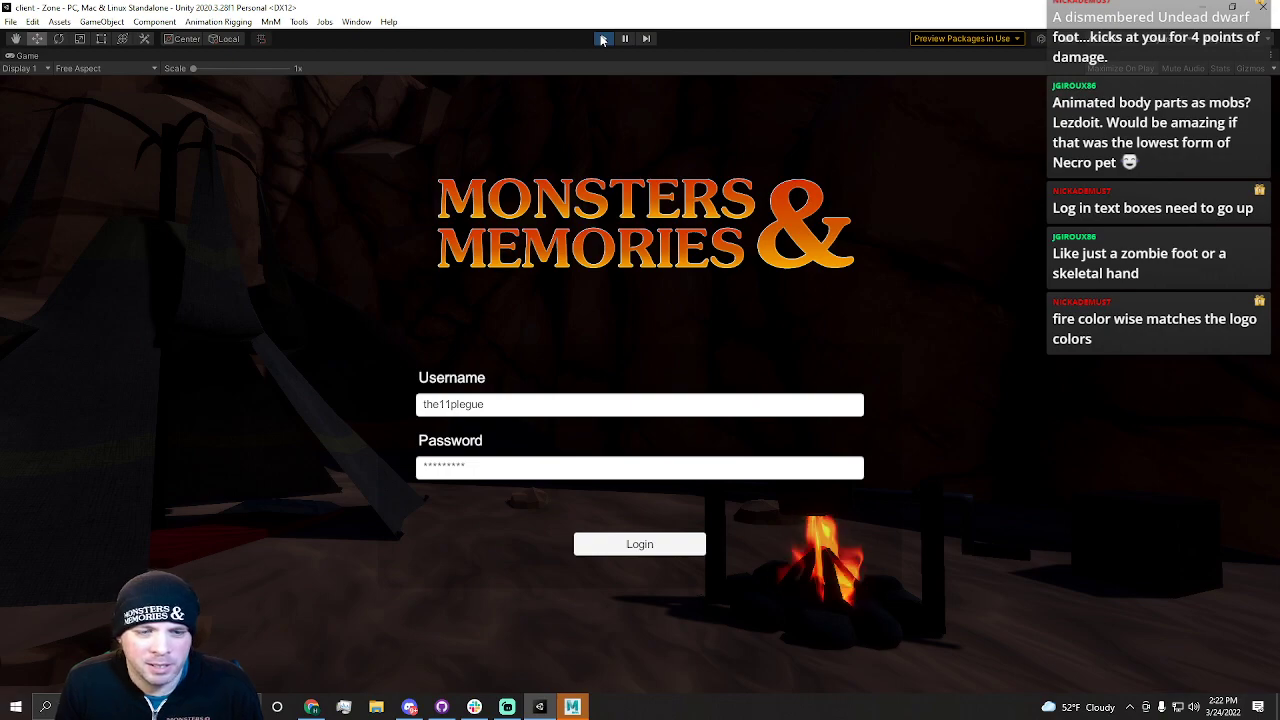
Stop Play mode, open the recent Login scene and enter Play mode with it
click(603, 40)
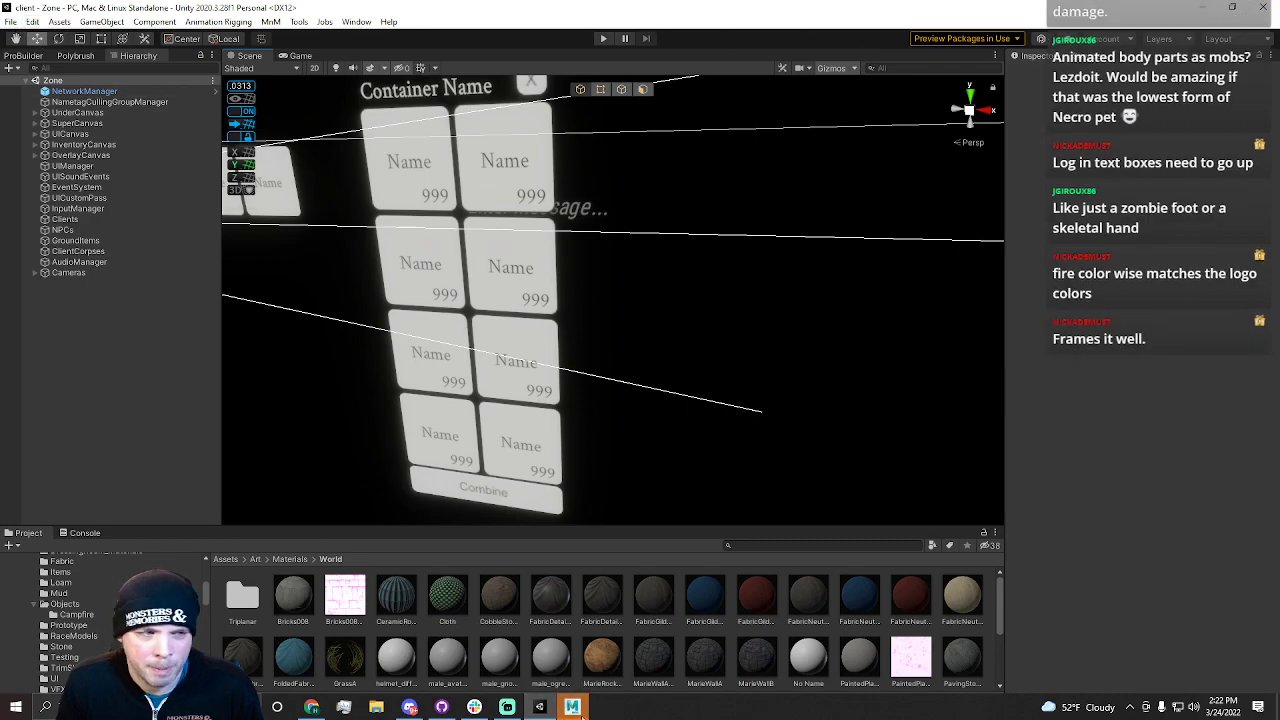
mouse_move(578, 710)
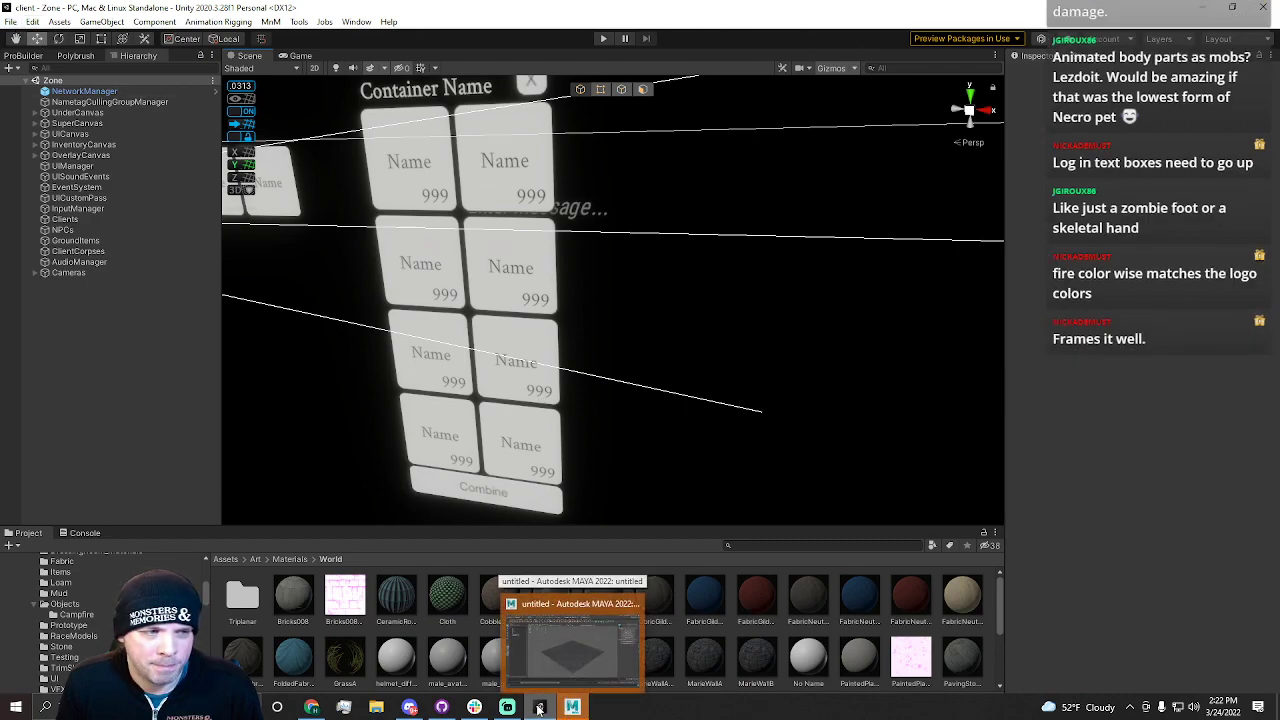
click(10, 24)
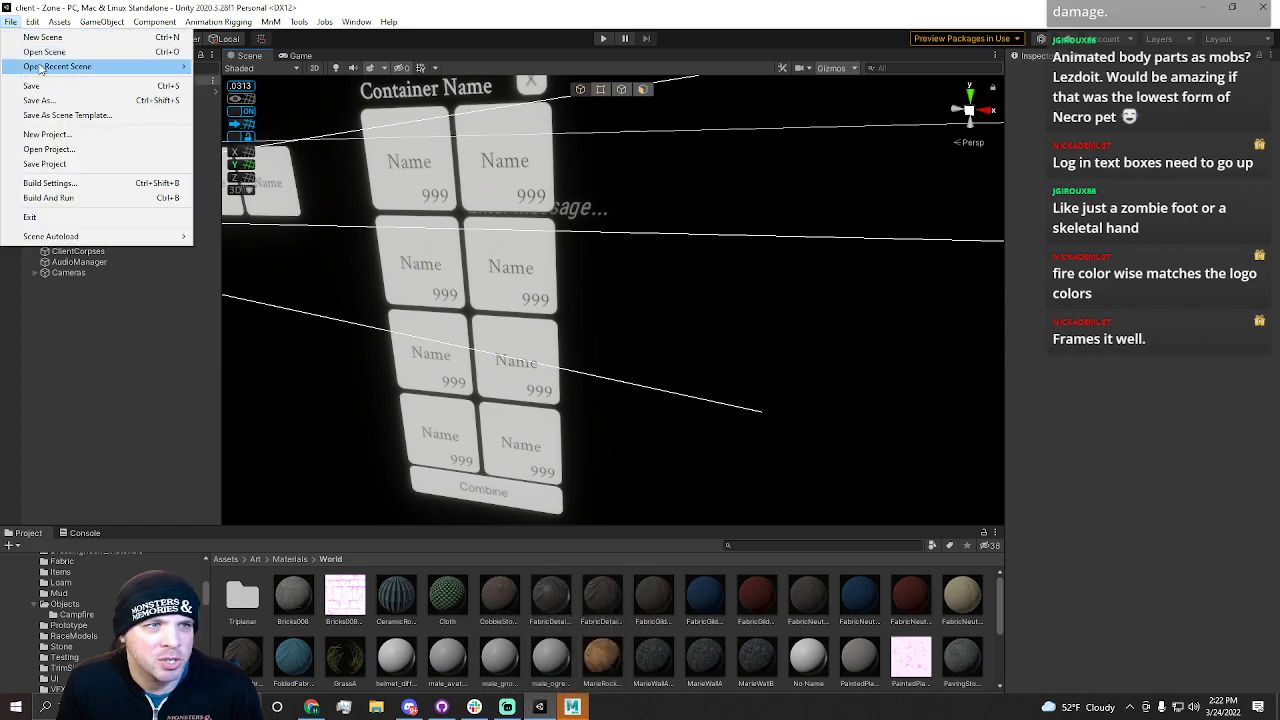
mouse_move(170, 66)
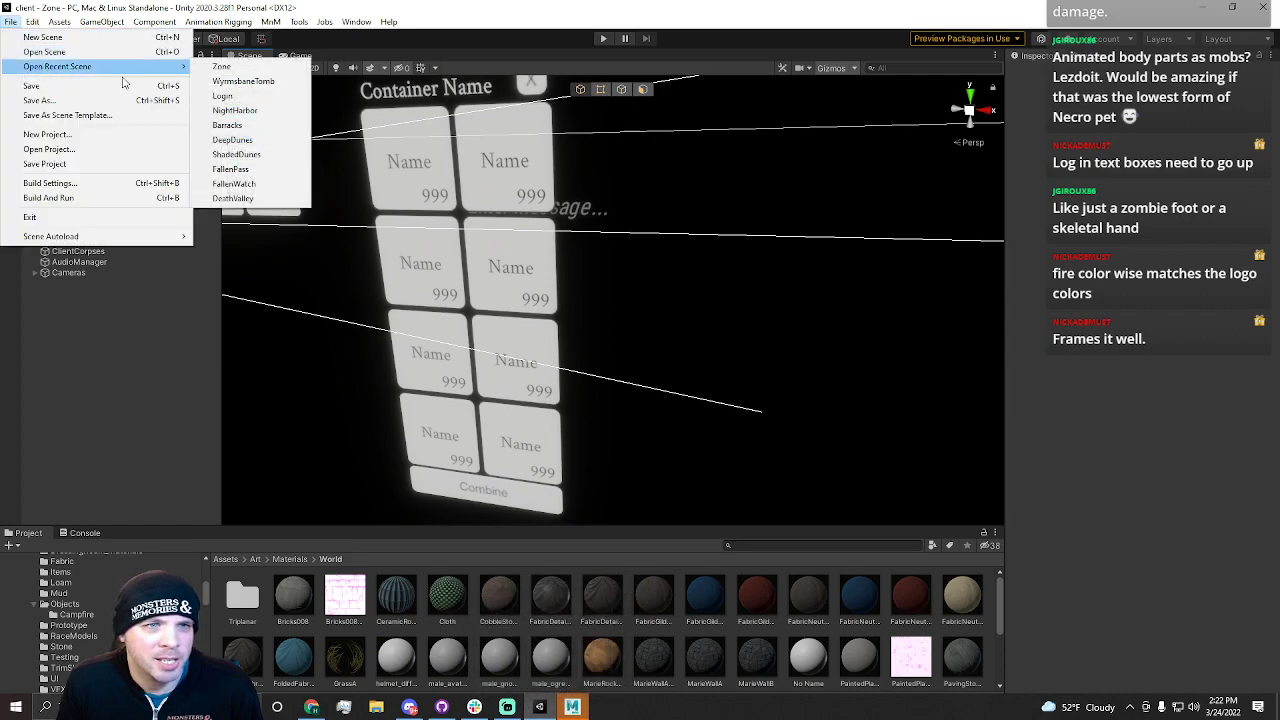
click(261, 97)
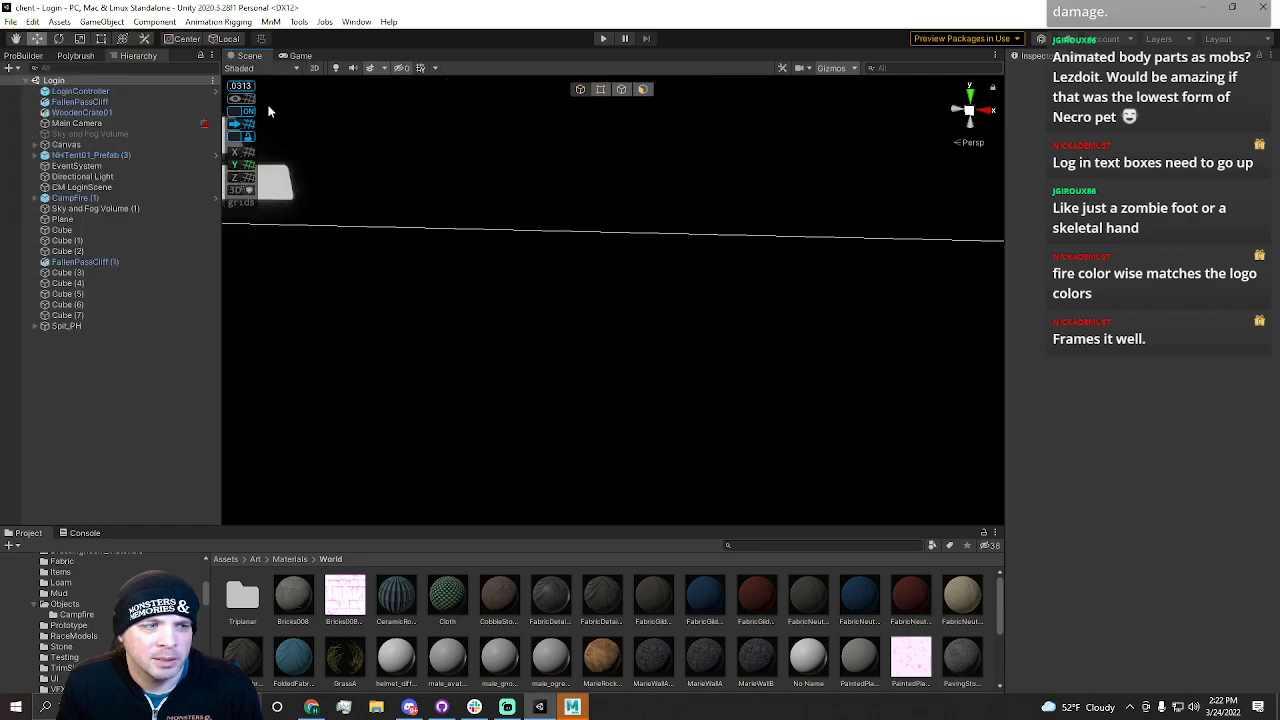
click(603, 38)
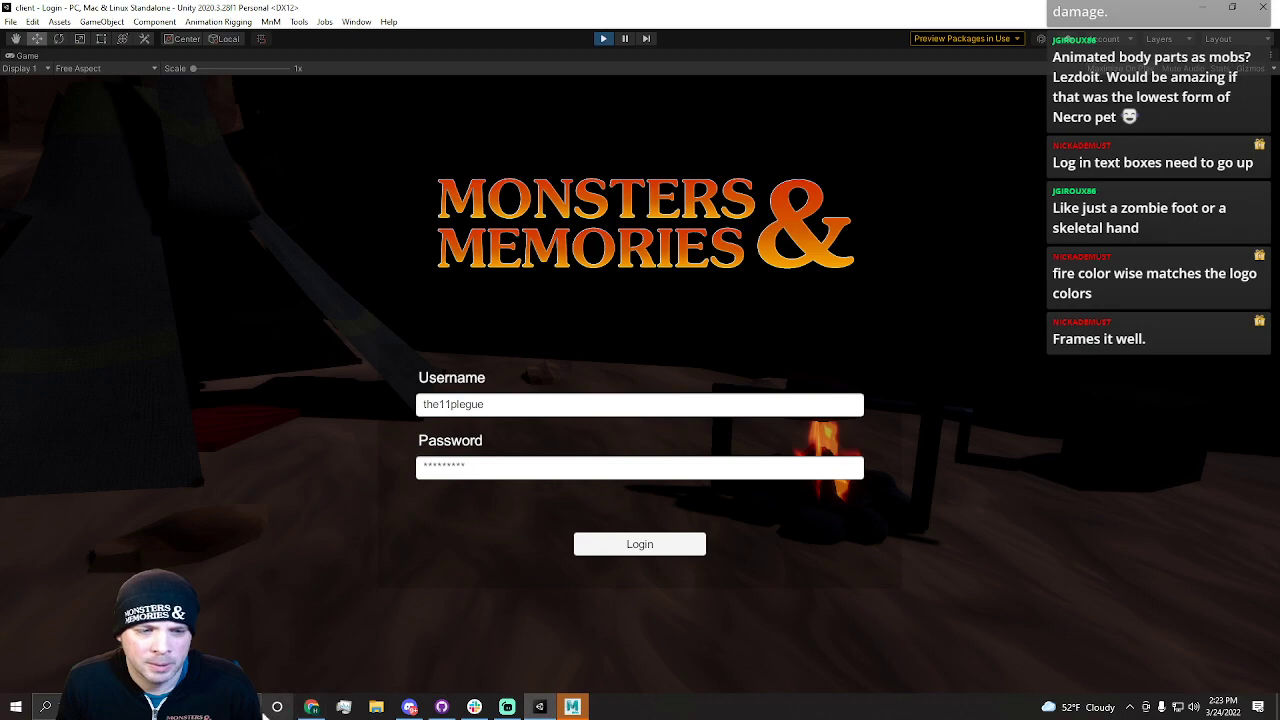
Launch Snipping Tool and capture a snip of the whole game view
click(215, 707)
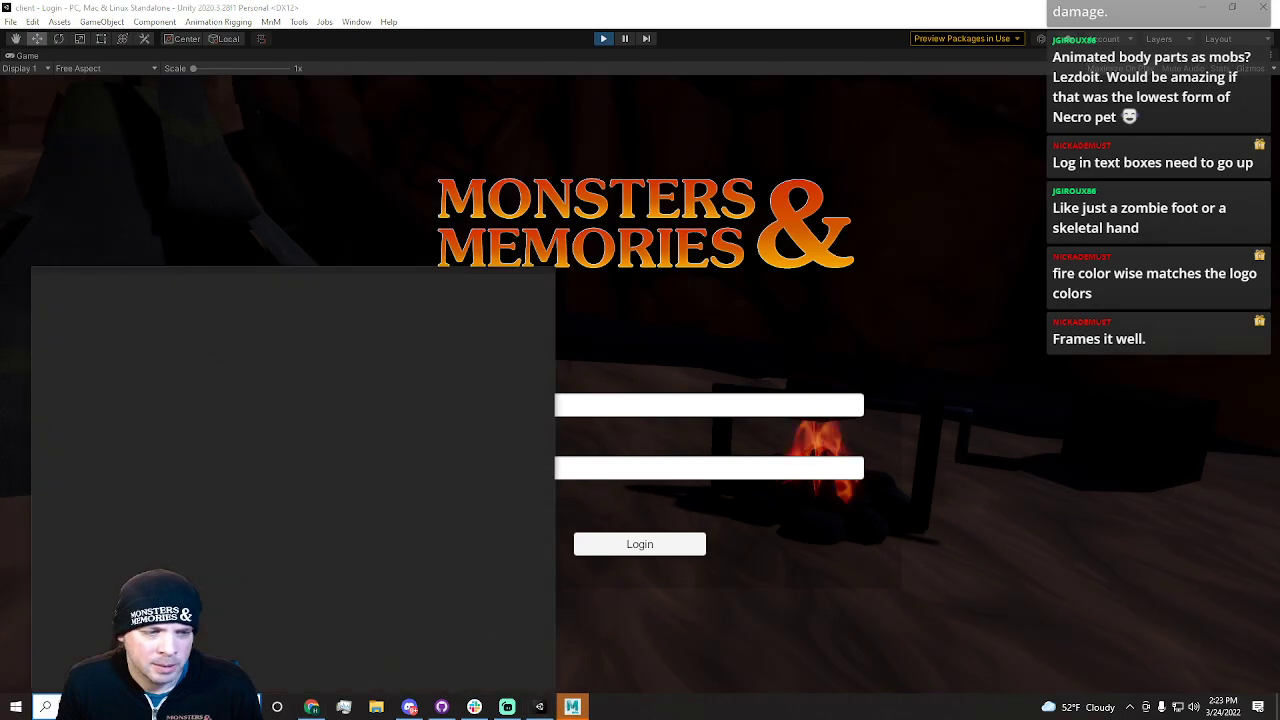
text(sn)
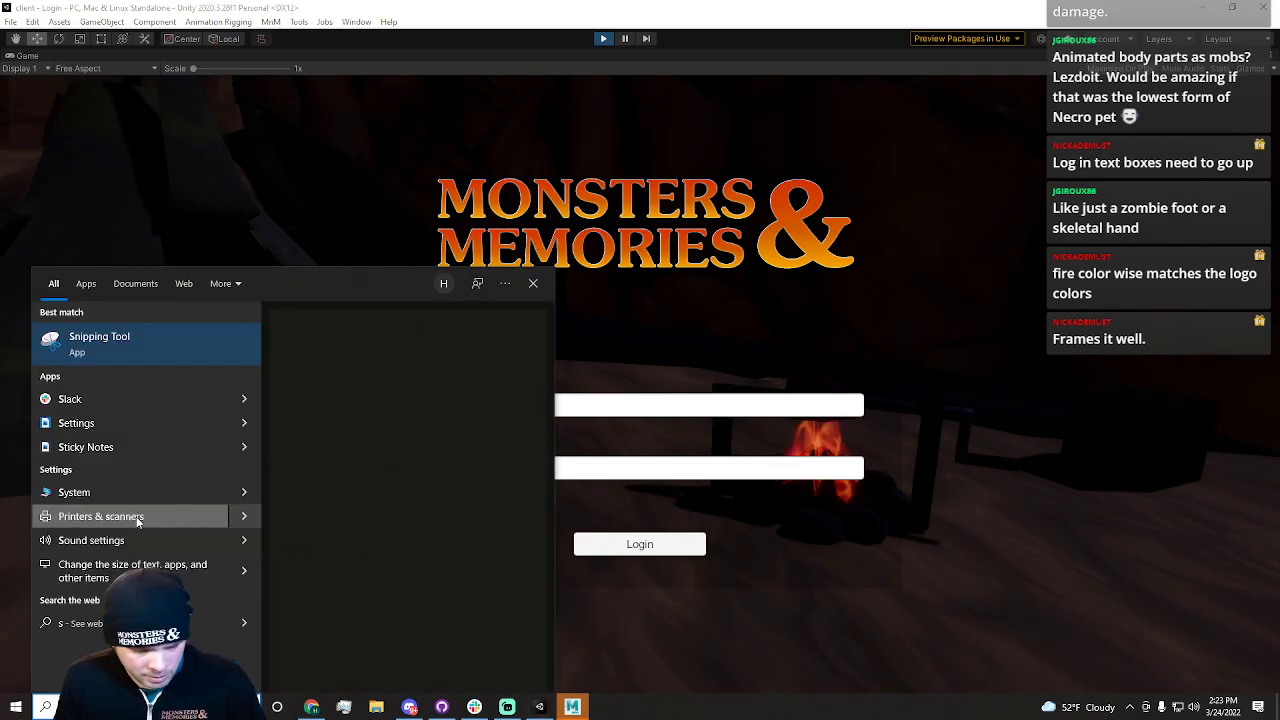
click(98, 353)
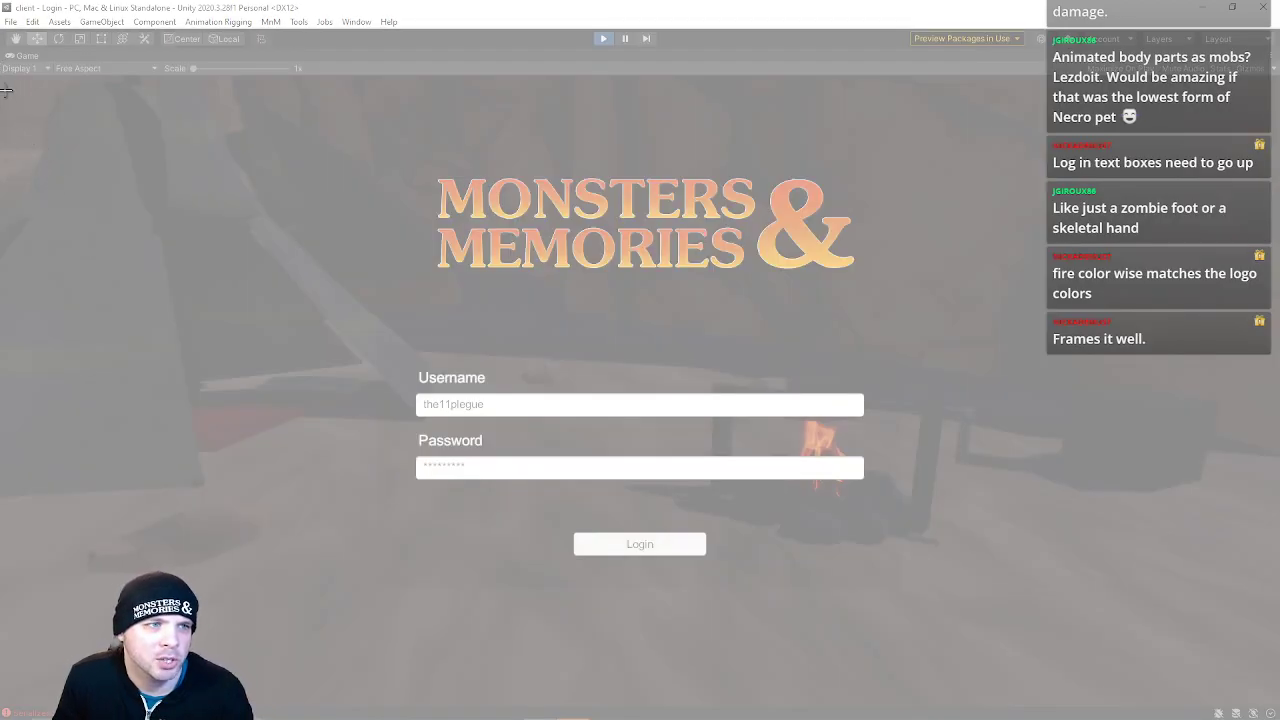
drag(1, 75, 1270, 712)
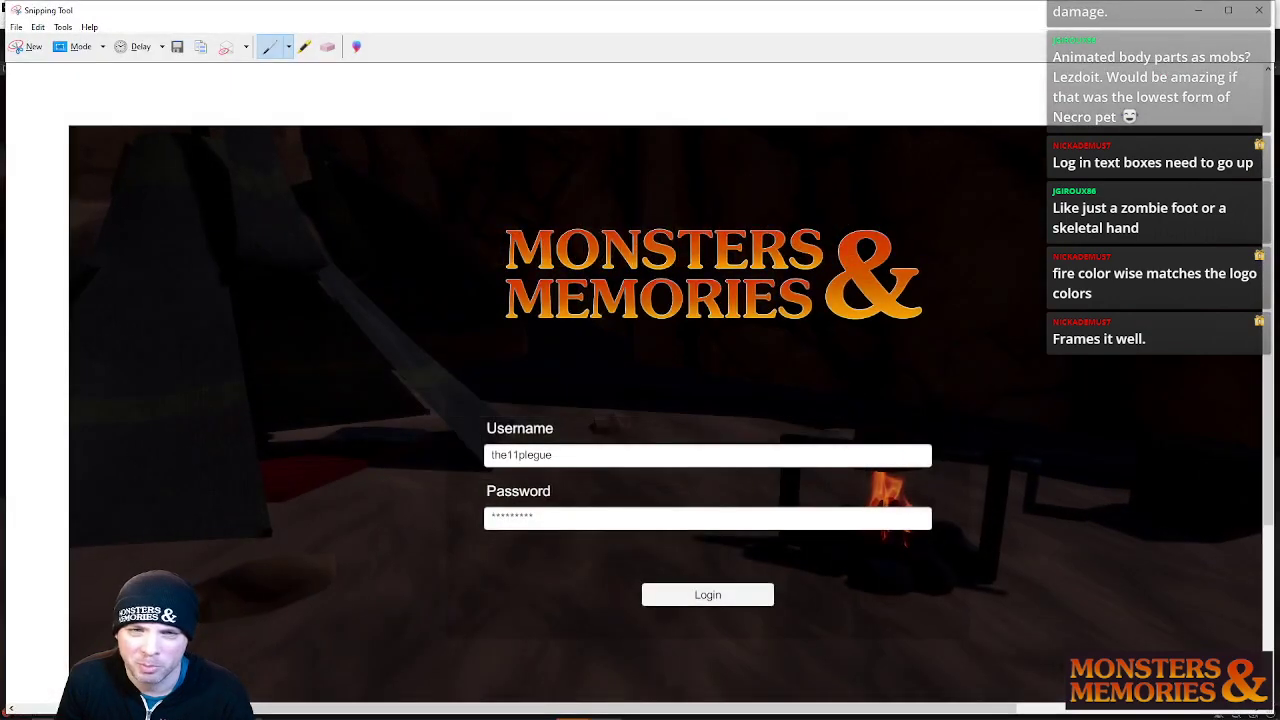
Save the snip as LoginScreen PNG in the WIP_Images folder and close Snipping Tool
click(16, 27)
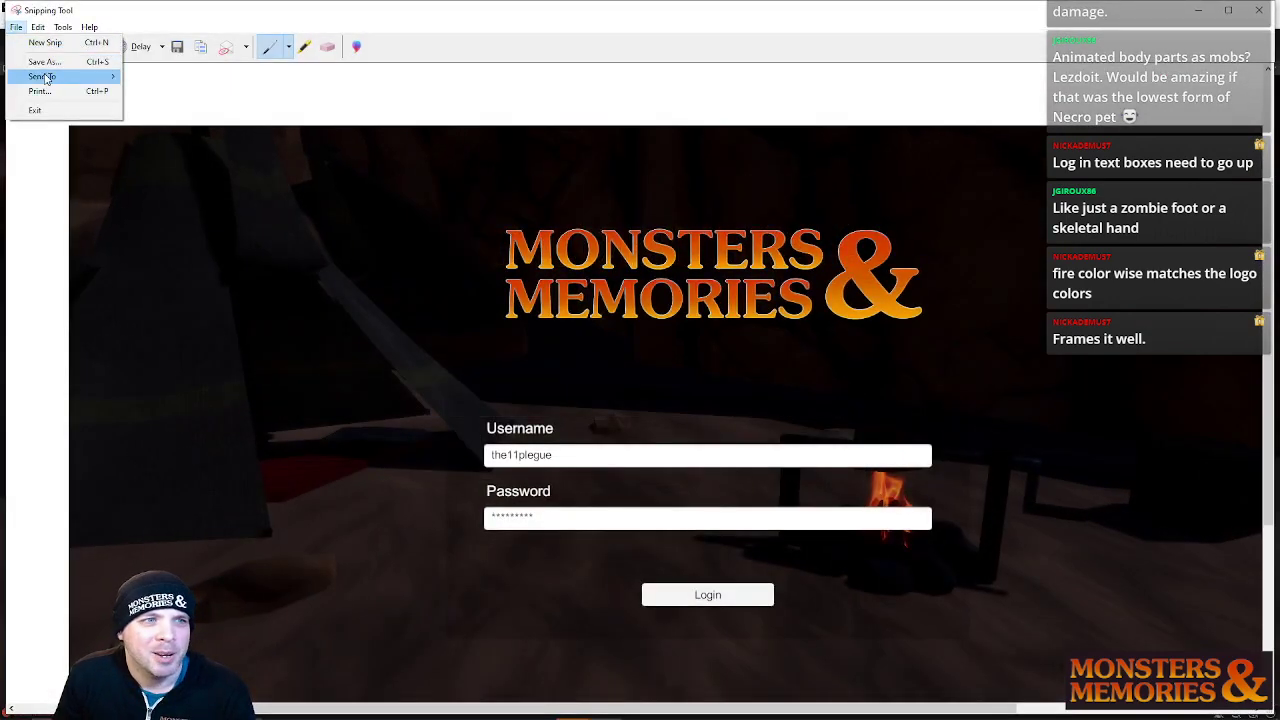
mouse_move(62, 78)
click(44, 61)
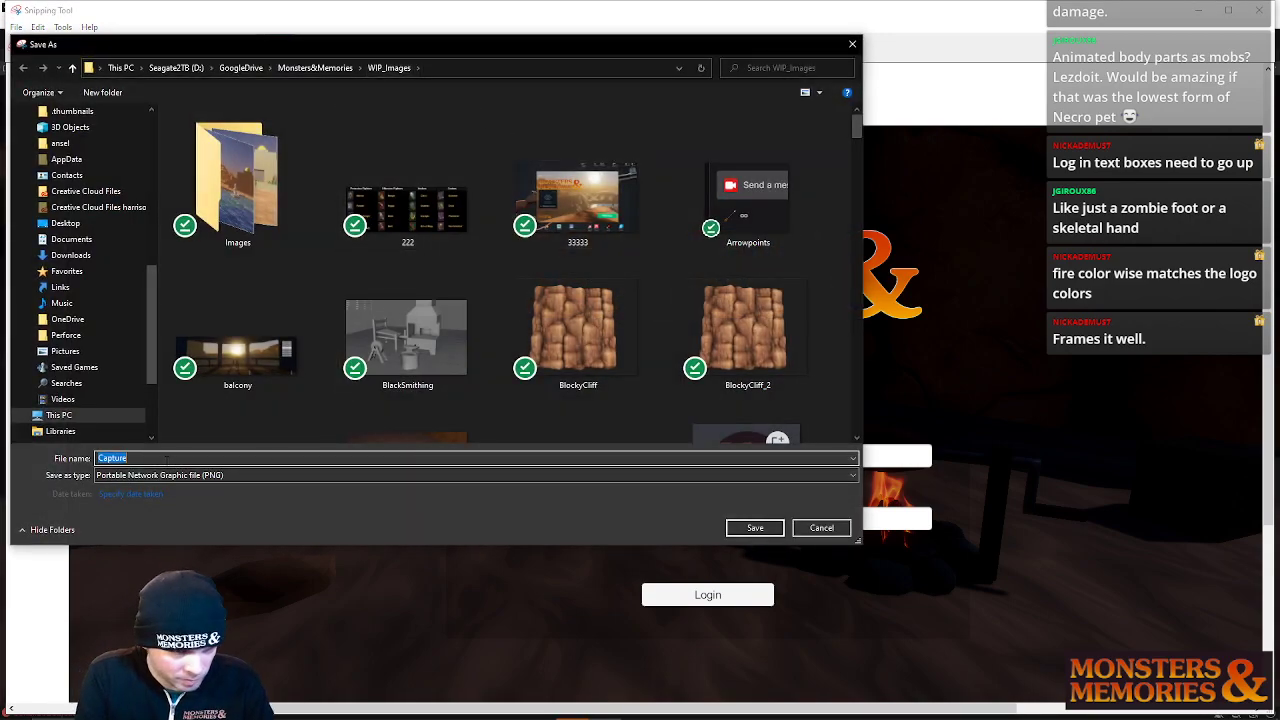
text(L)
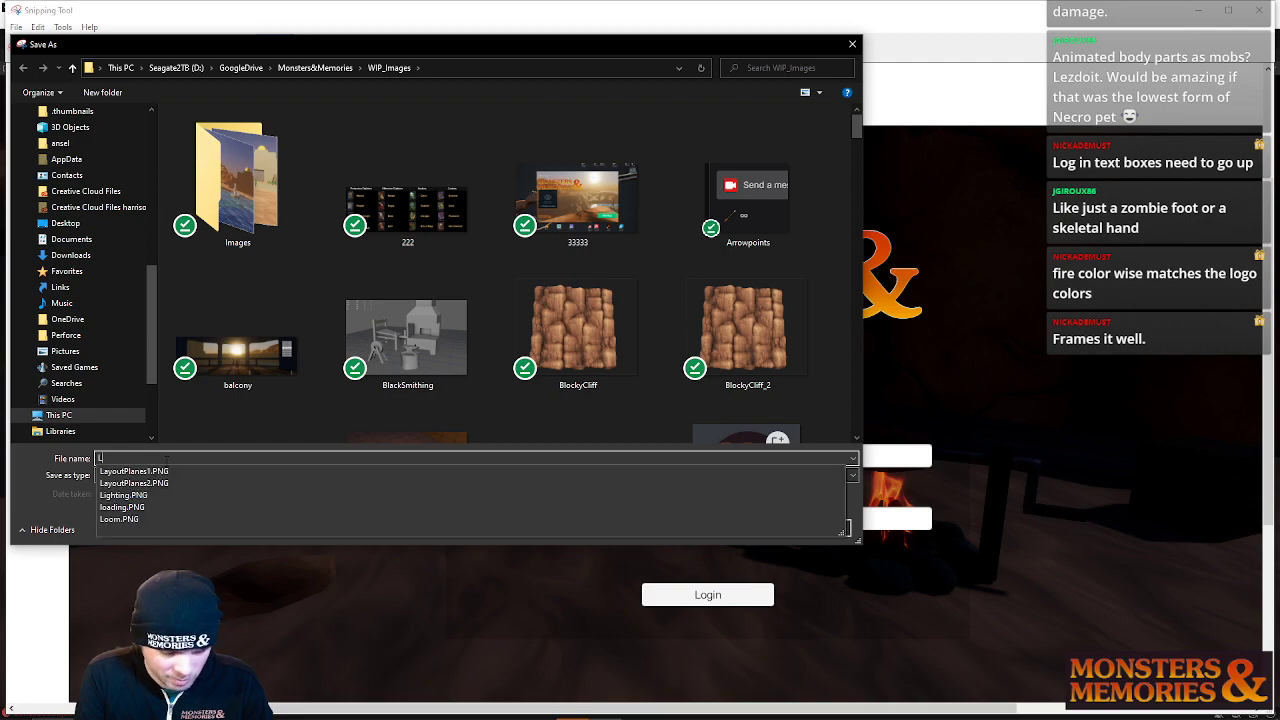
text(oginScreen)
key(Return)
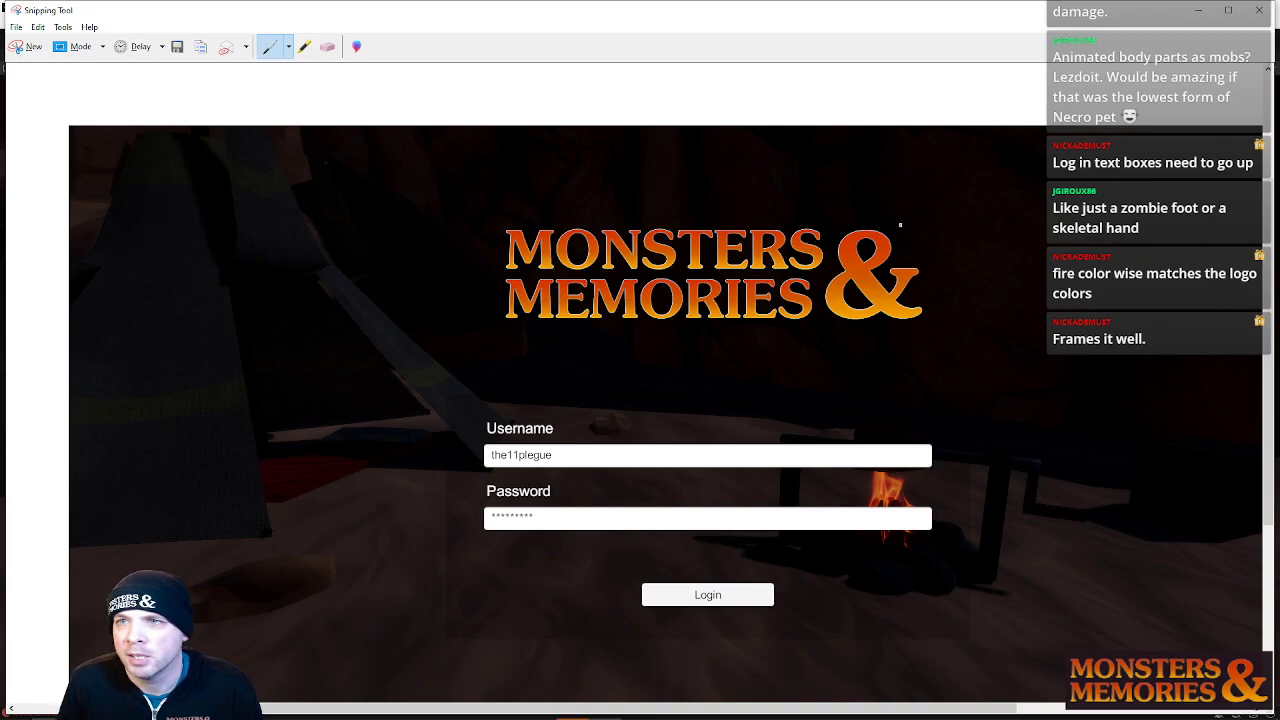
click(1258, 10)
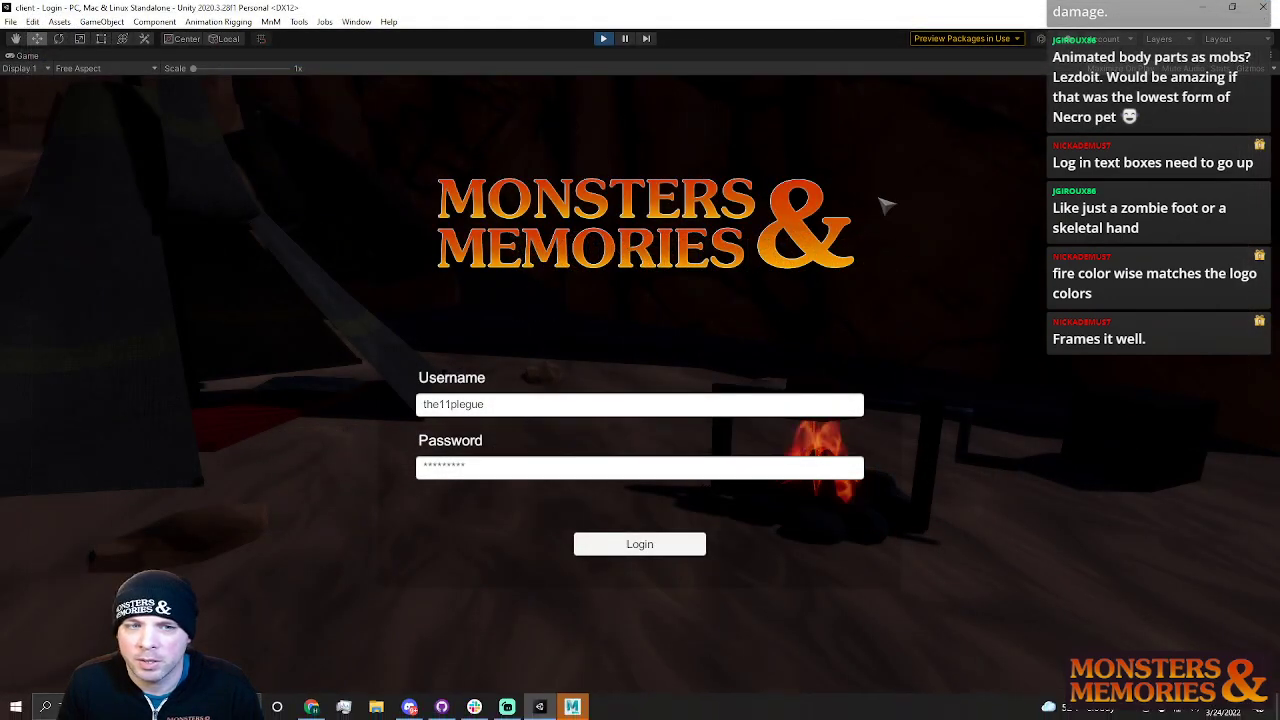
Stop Play mode and open the recent NightHarbor scene
click(603, 38)
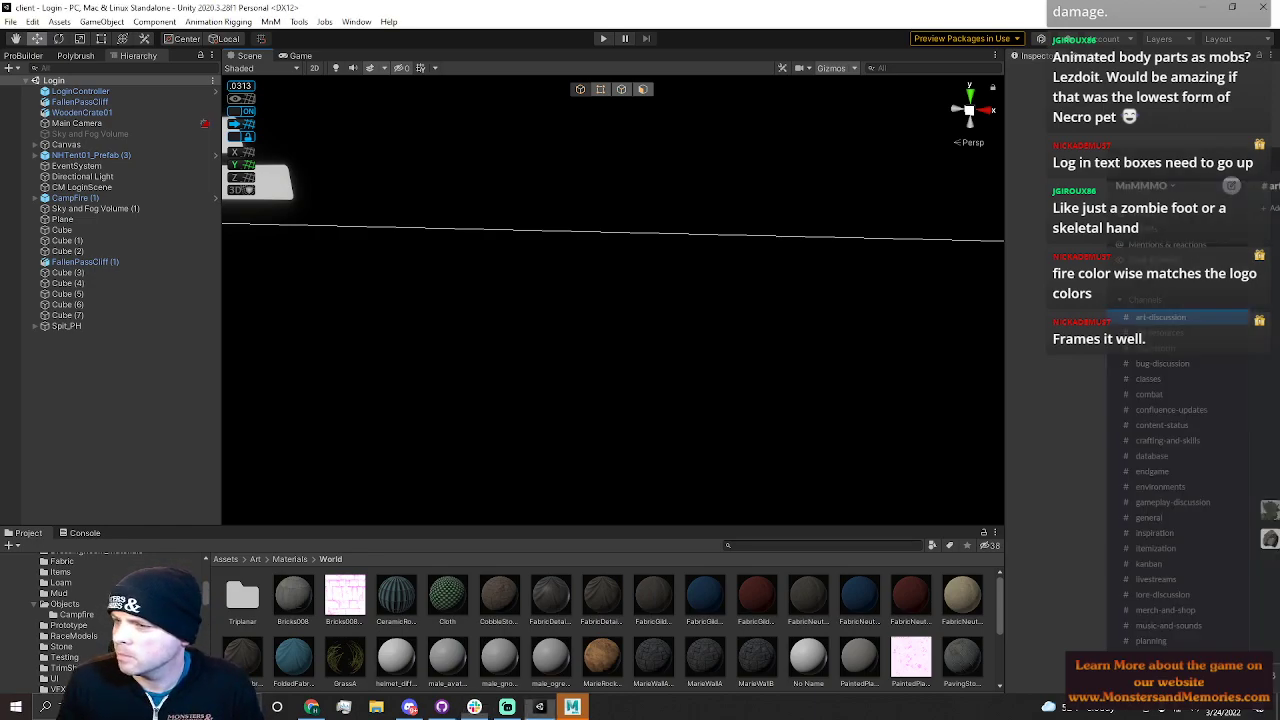
click(9, 22)
mouse_move(59, 22)
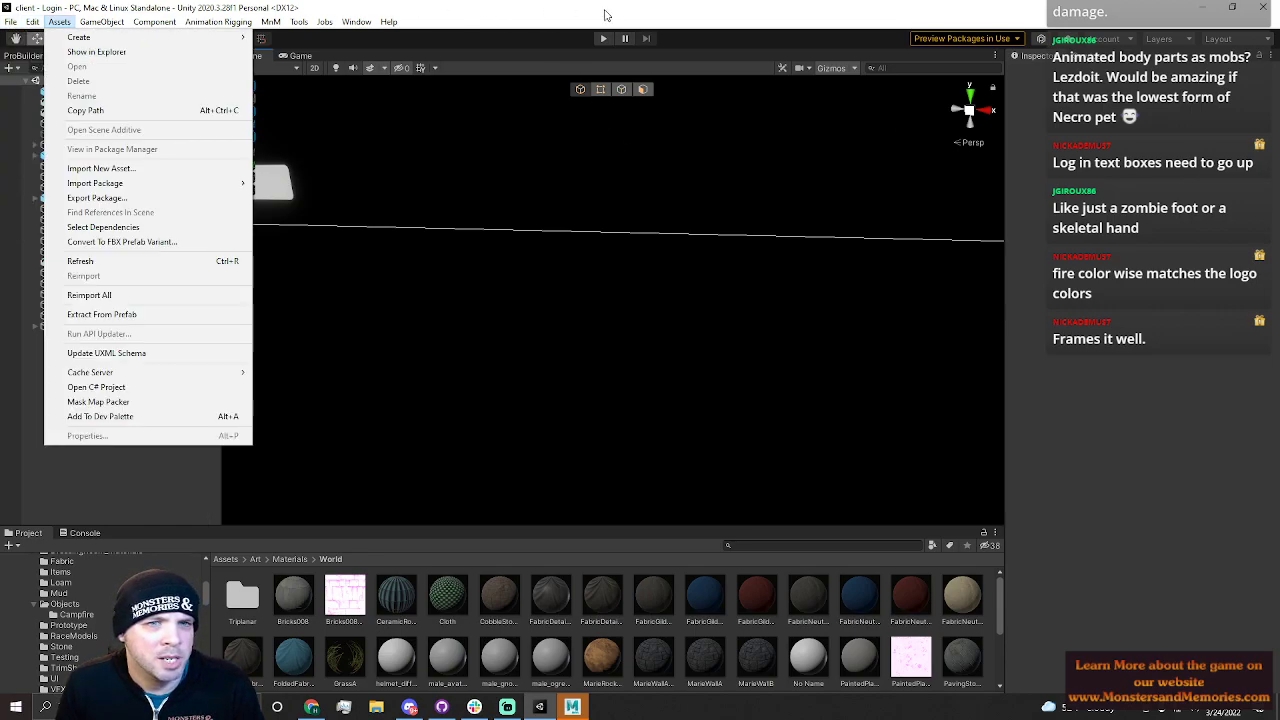
mouse_move(10, 22)
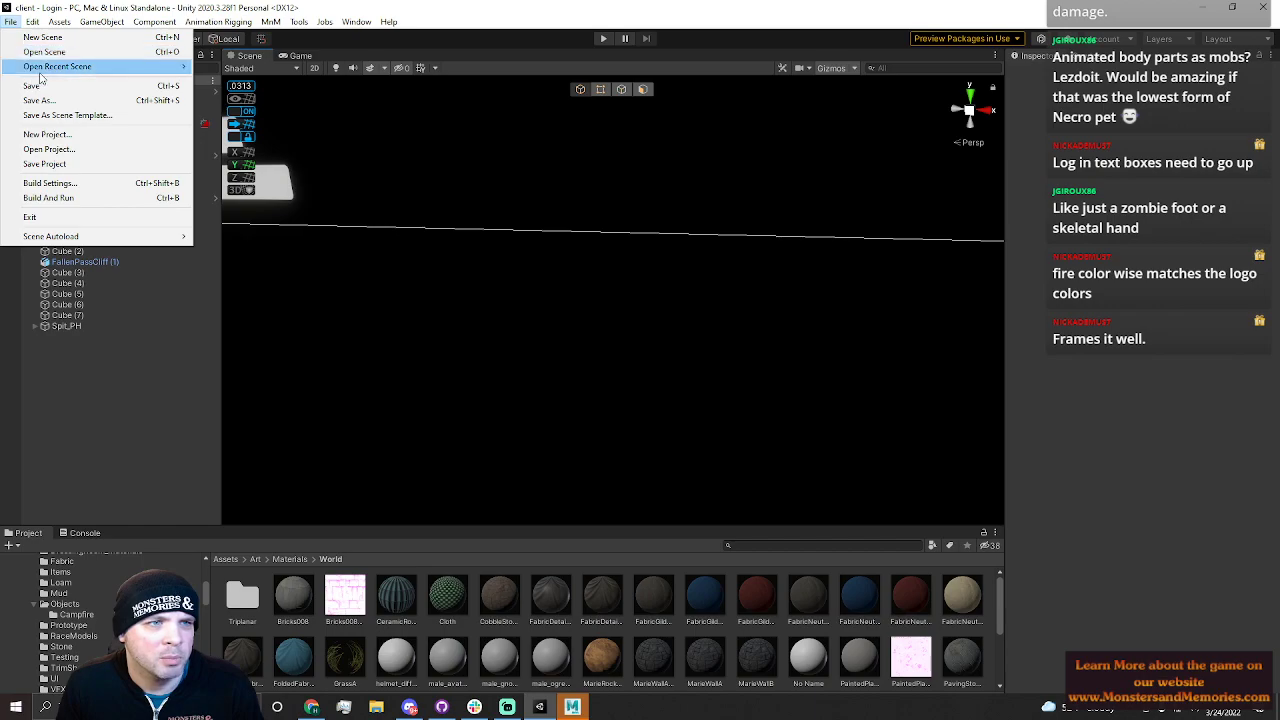
mouse_move(50, 66)
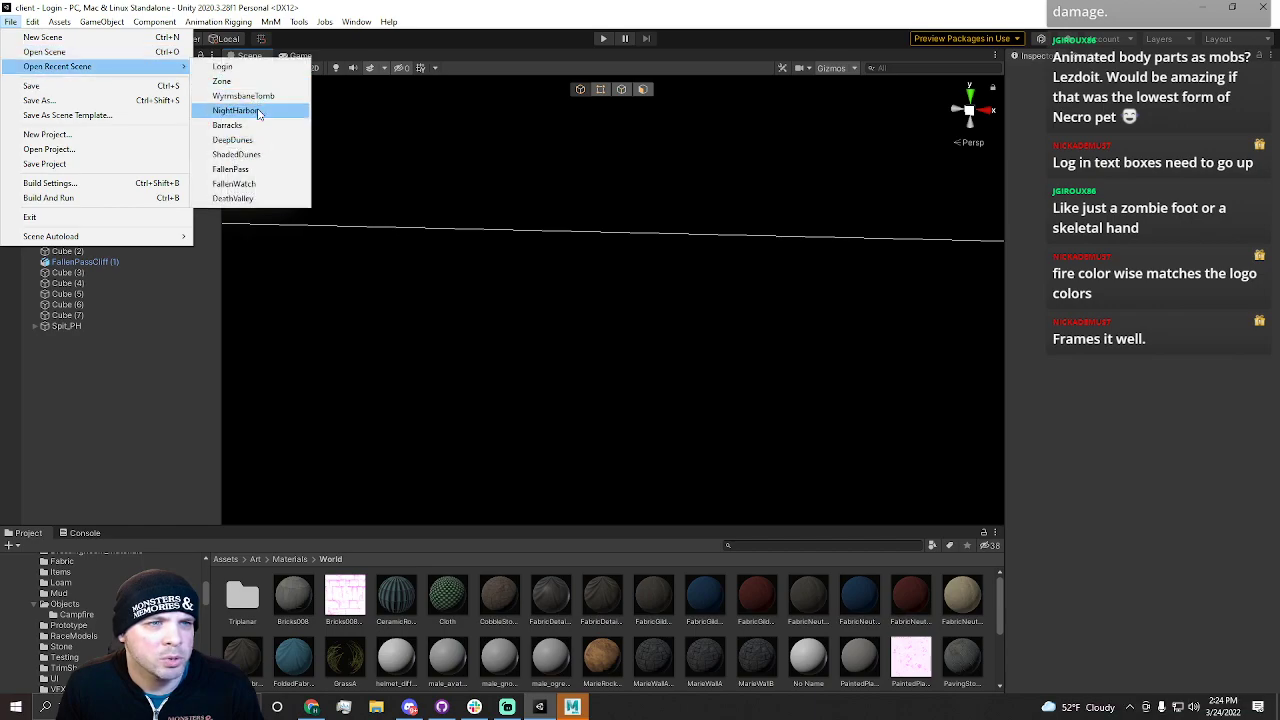
click(258, 111)
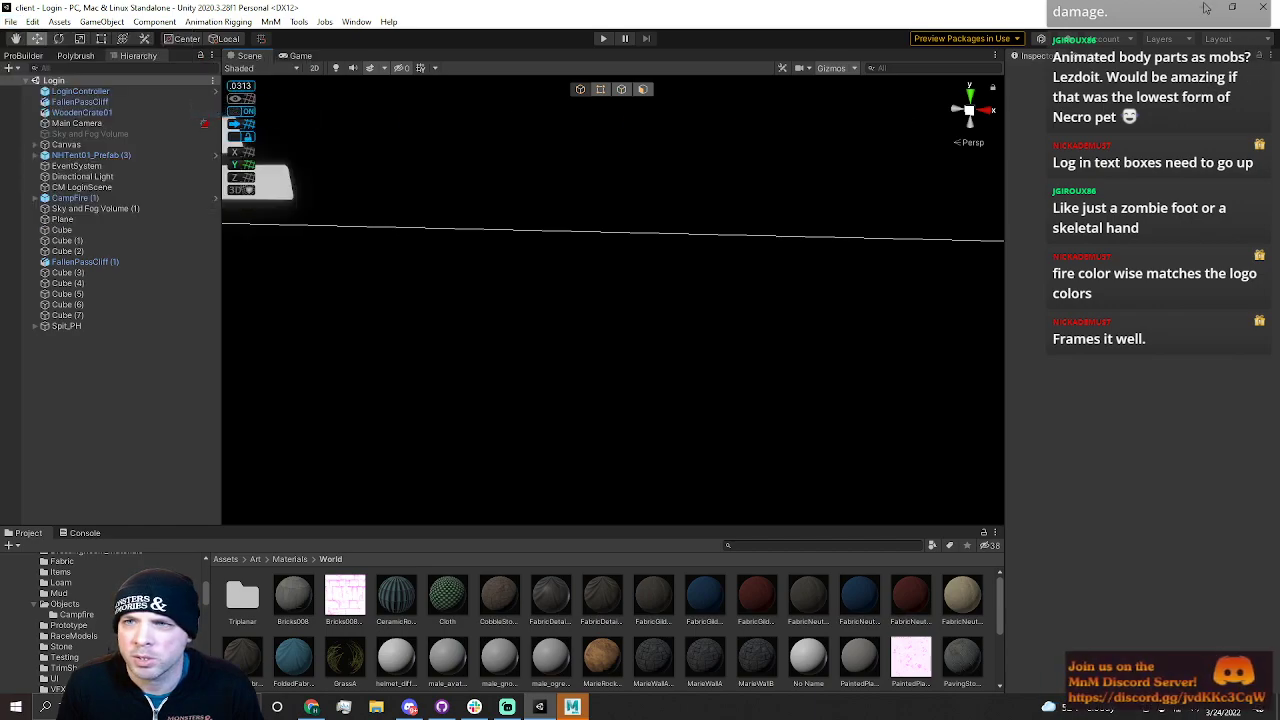
Toggle scene lighting and look around the NightHarbor level
mouse_move(577, 710)
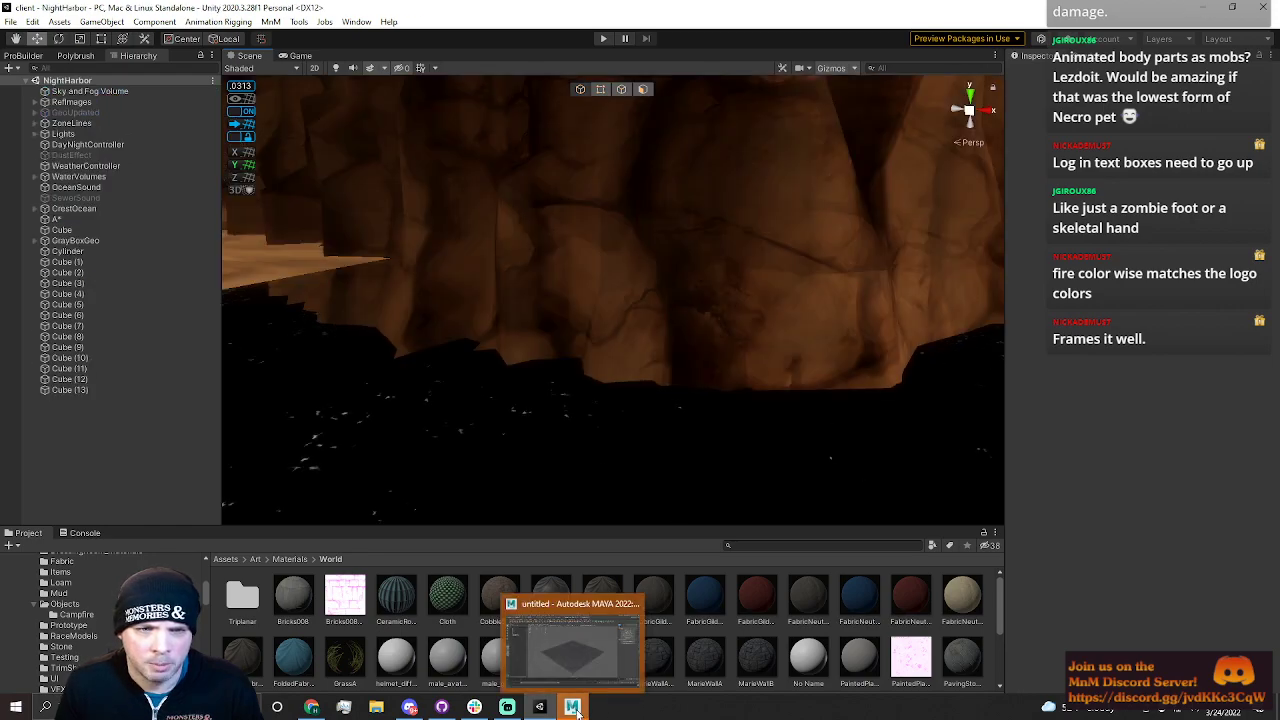
right_drag(651, 389, 484, 328)
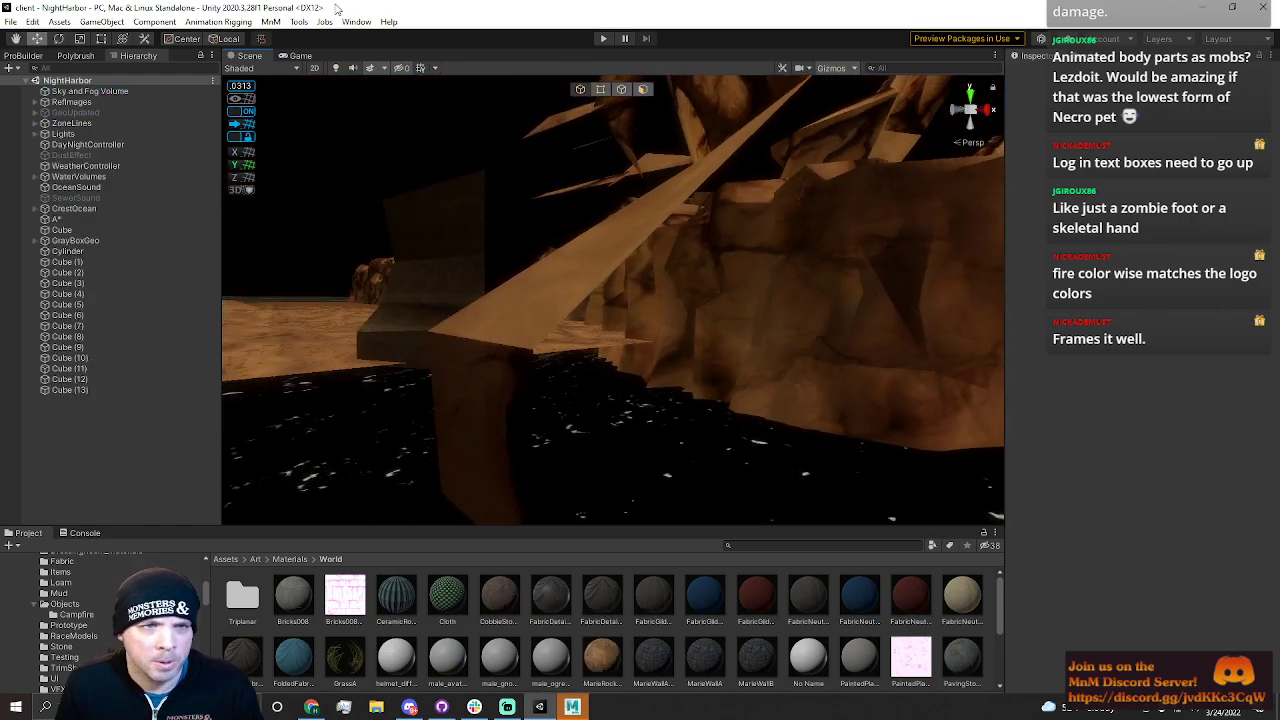
click(335, 67)
right_drag(570, 245, 258, 272)
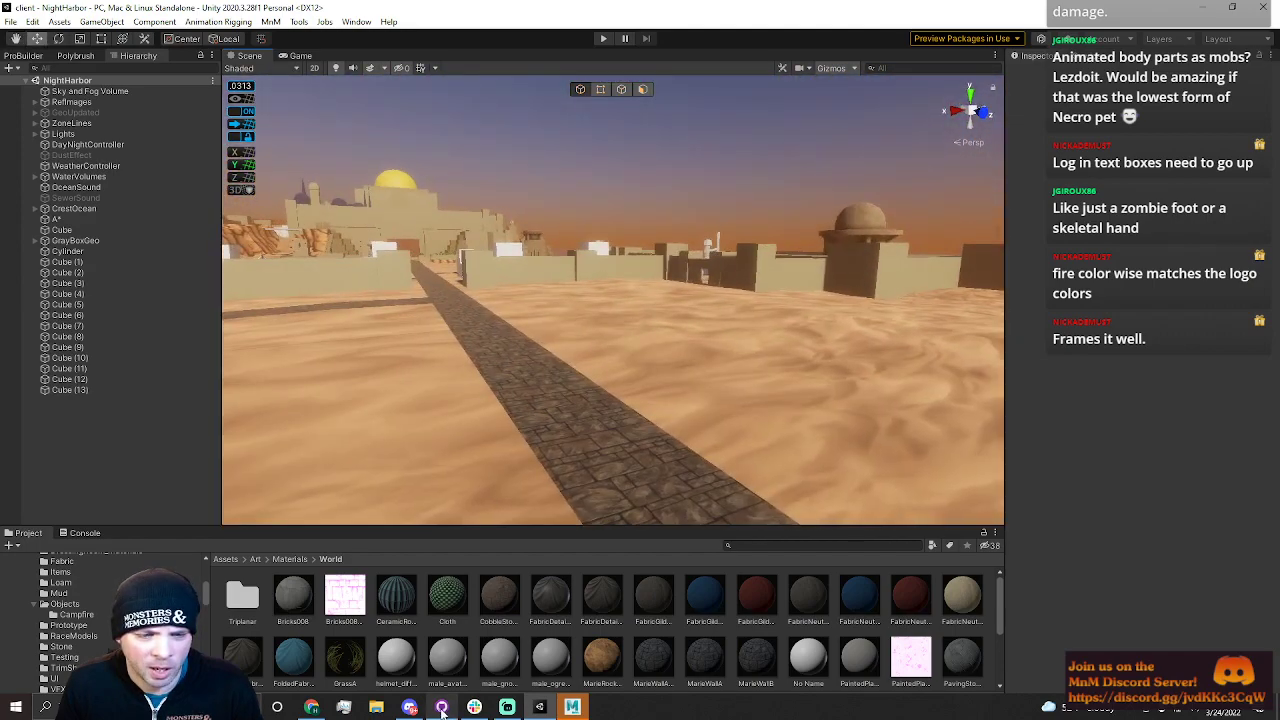
Switch to Maya and open the TradeSkillStations0012 scene file
click(572, 707)
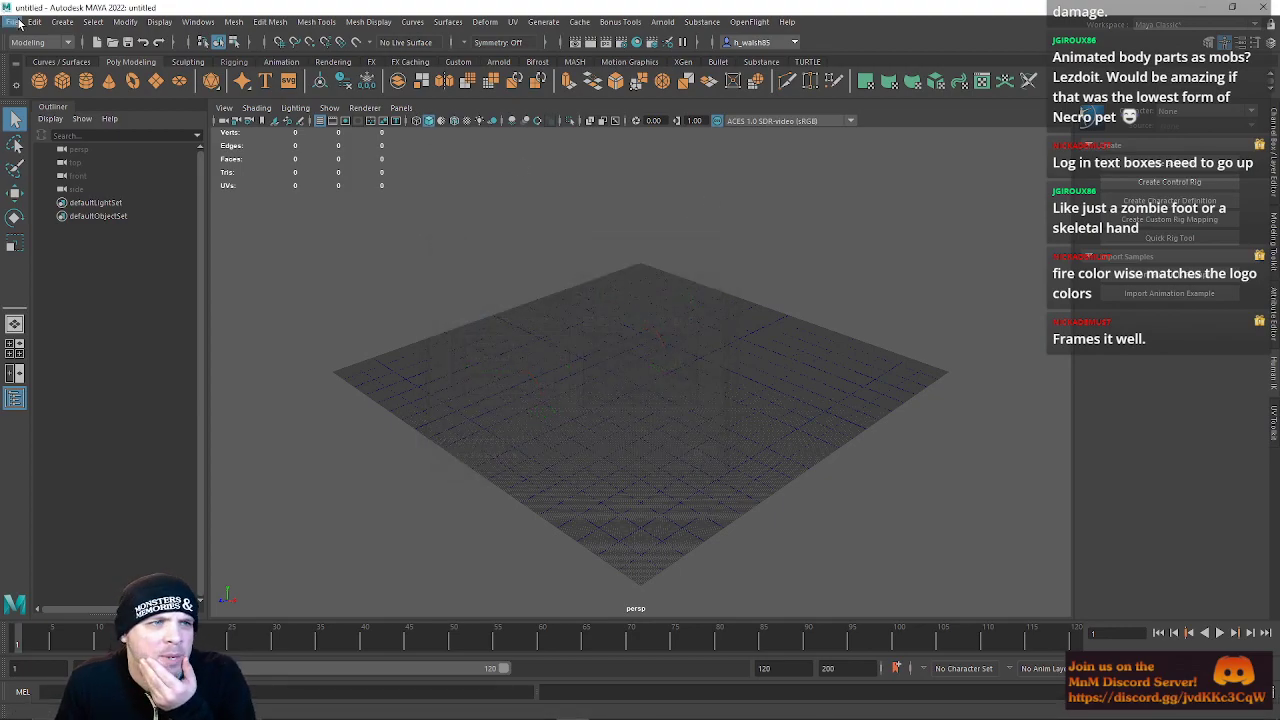
click(12, 22)
click(47, 60)
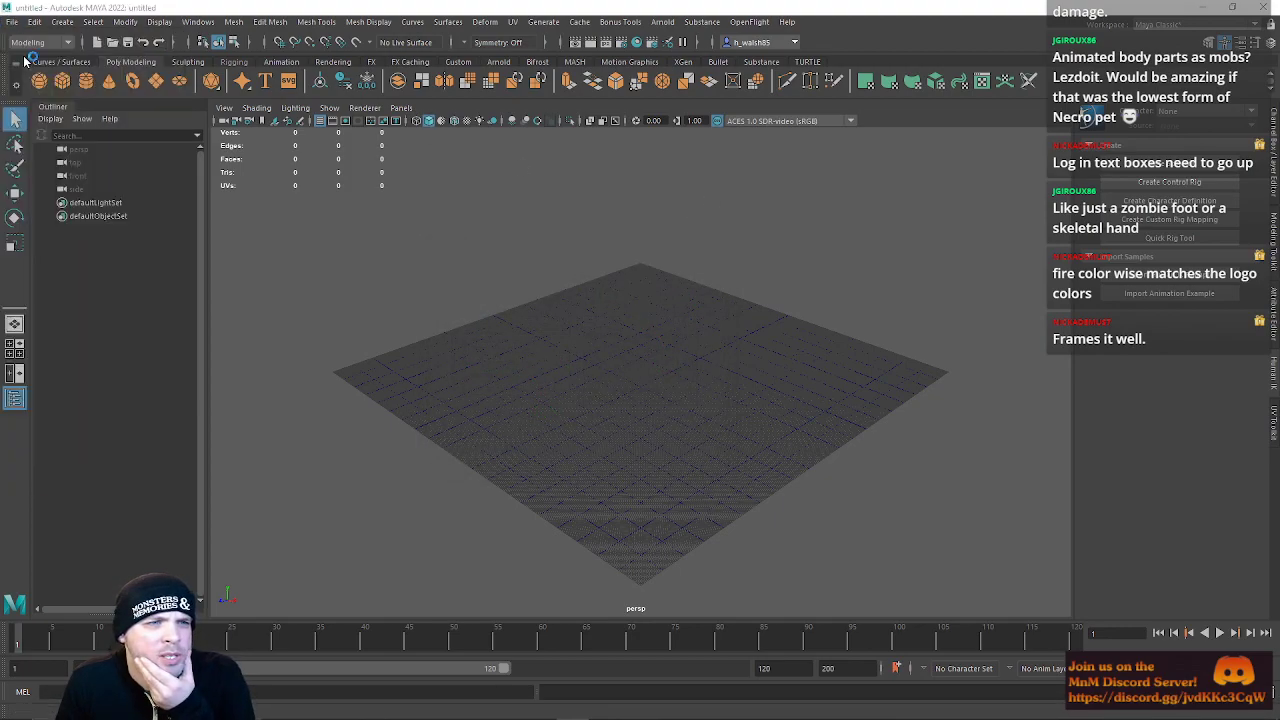
drag(845, 358, 1279, 342)
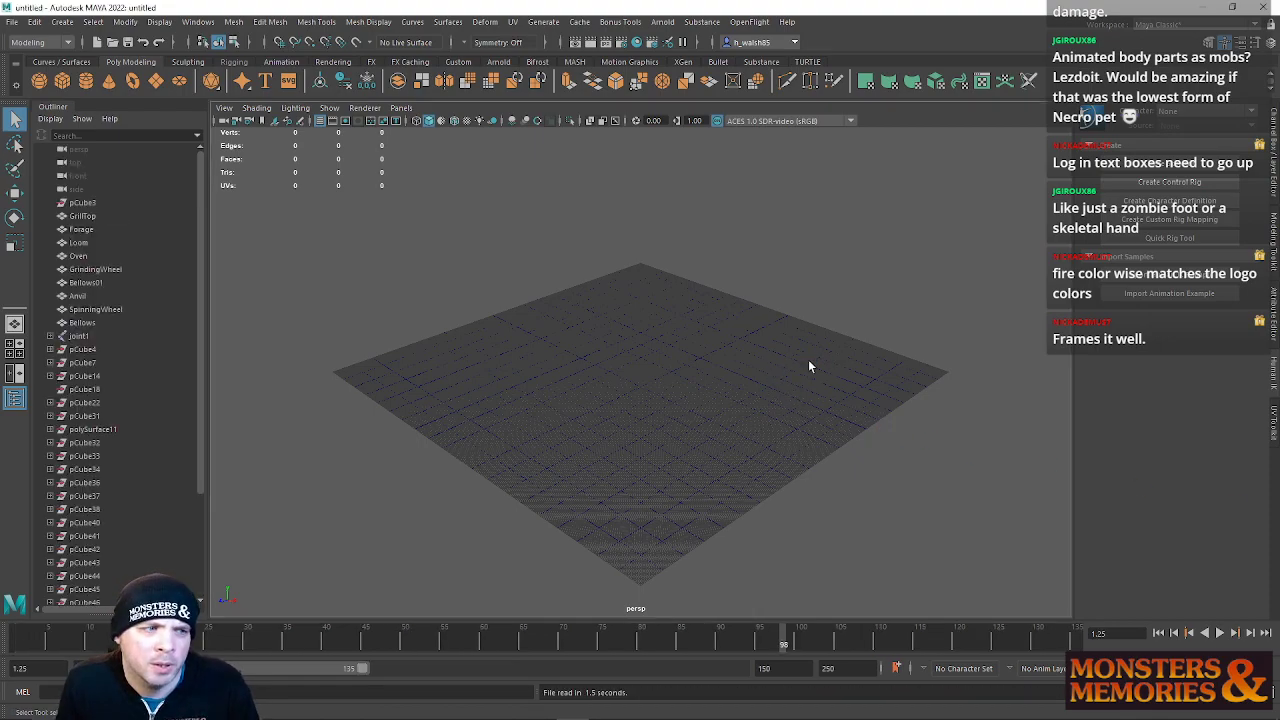
Select the Forage mesh and inspect it up close
alt+drag(748, 395, 784, 409)
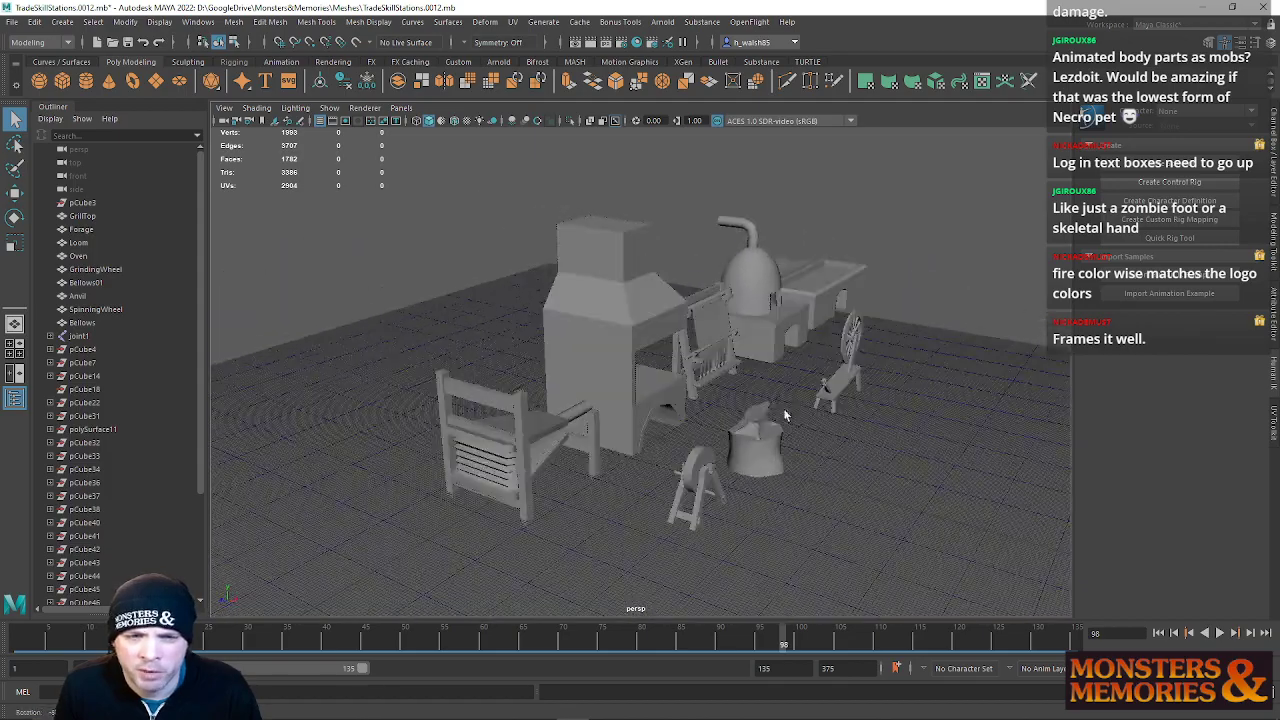
scroll(664, 437, up, 5)
alt+drag(664, 437, 650, 392)
alt+middle_drag(650, 392, 737, 376)
alt+drag(737, 376, 674, 401)
click(547, 449)
alt+drag(547, 449, 628, 350)
scroll(597, 383, up, 4)
click(587, 381)
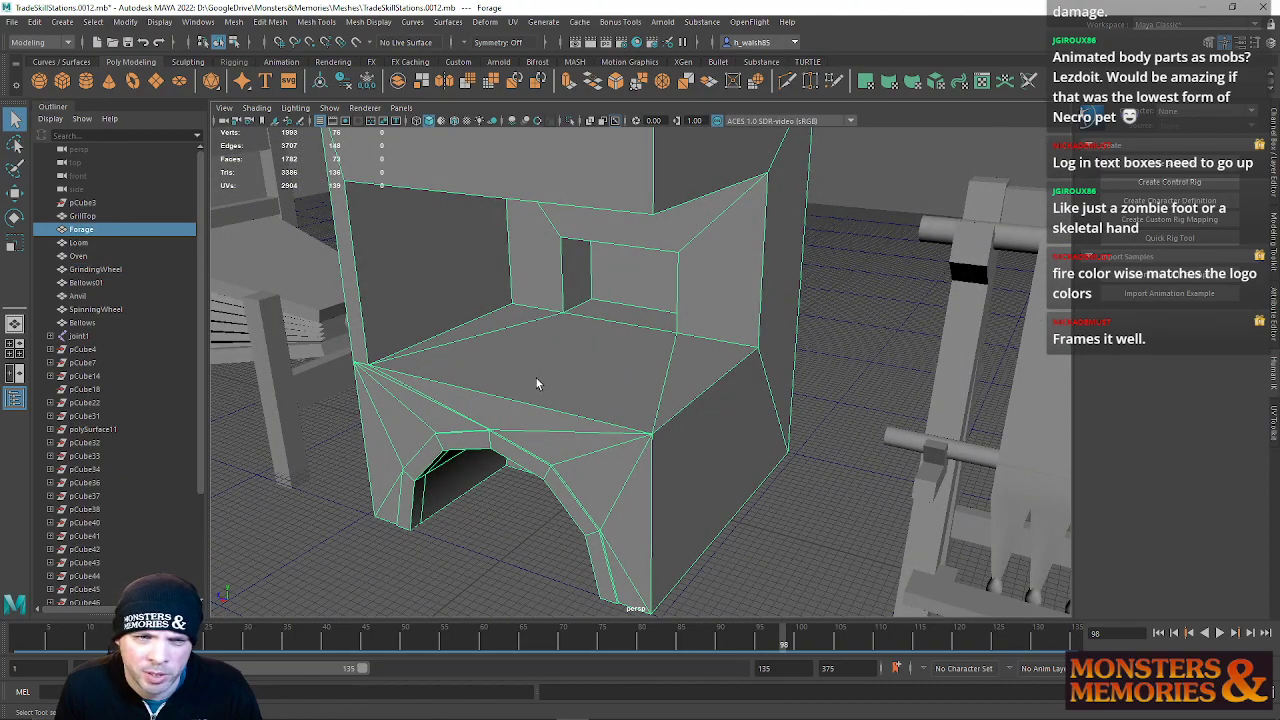
scroll(588, 378, down, 4)
alt+drag(588, 378, 643, 383)
scroll(643, 383, down, 4)
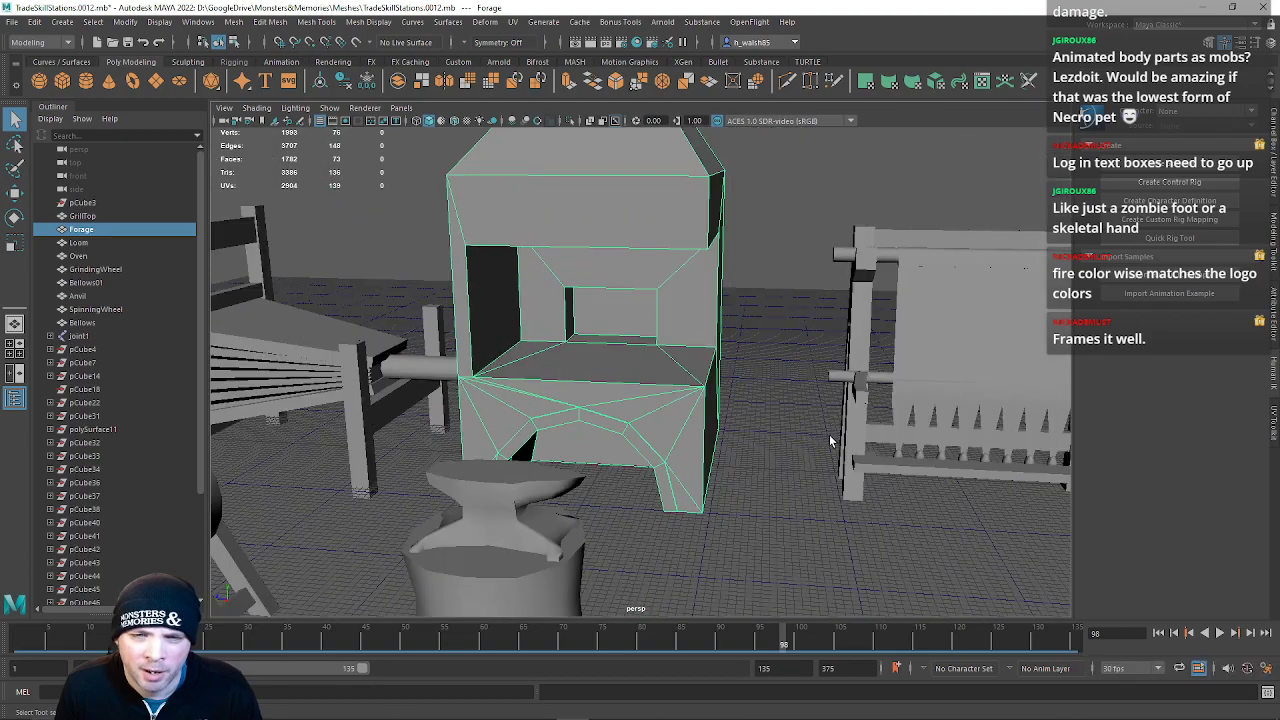
Select the Loom mesh and inspect it up close
alt+middle_drag(831, 443, 583, 443)
scroll(583, 443, up, 4)
alt+drag(583, 443, 665, 391)
scroll(665, 391, up, 2)
click(651, 451)
alt+drag(651, 451, 614, 343)
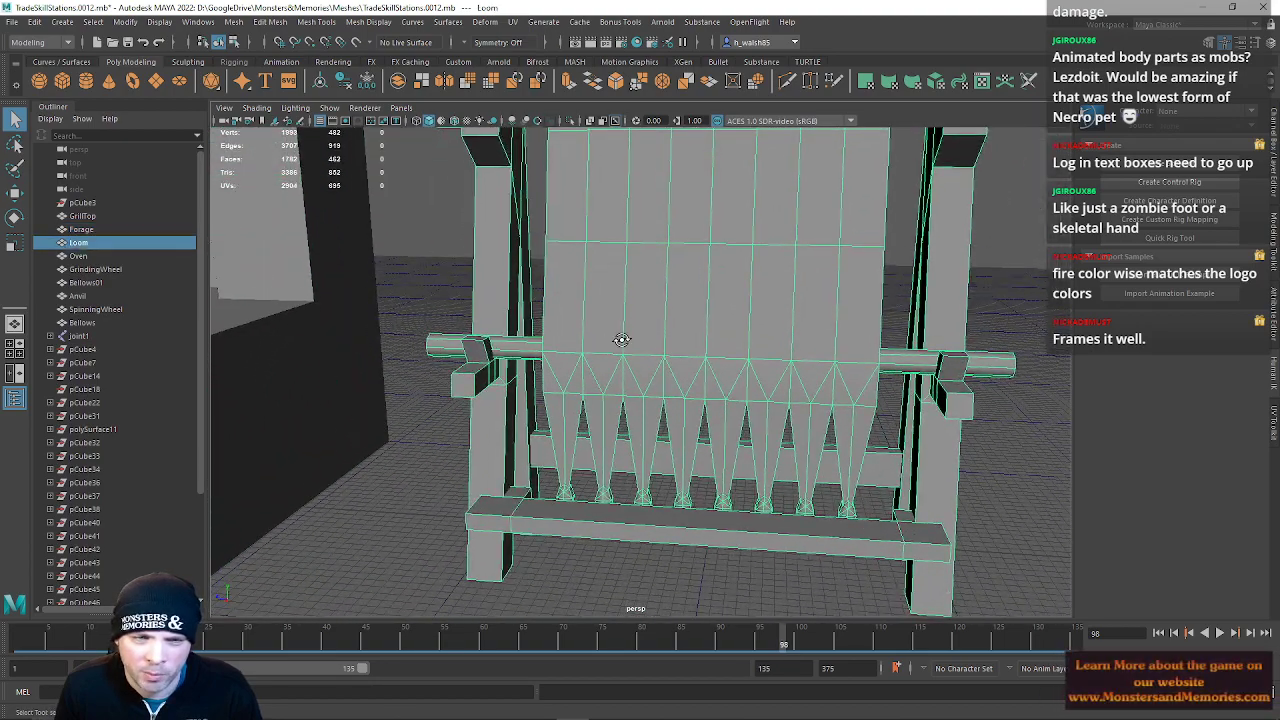
scroll(614, 343, up, 3)
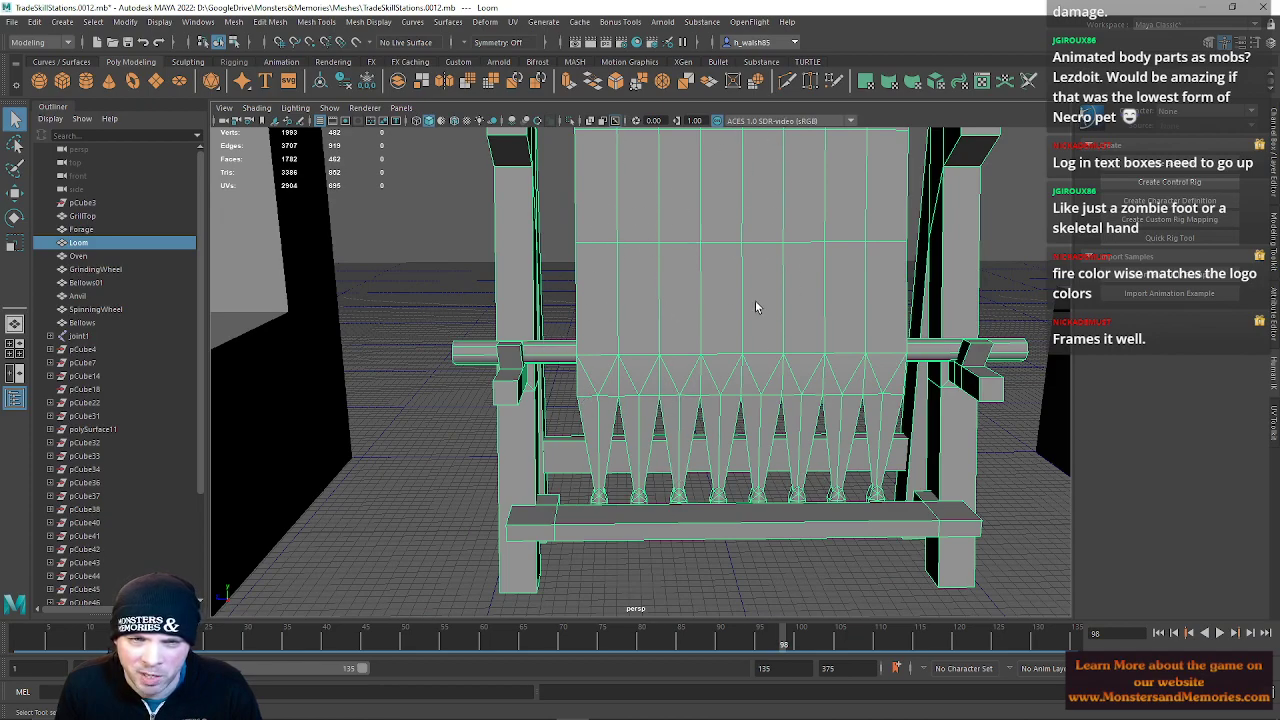
scroll(682, 302, down, 3)
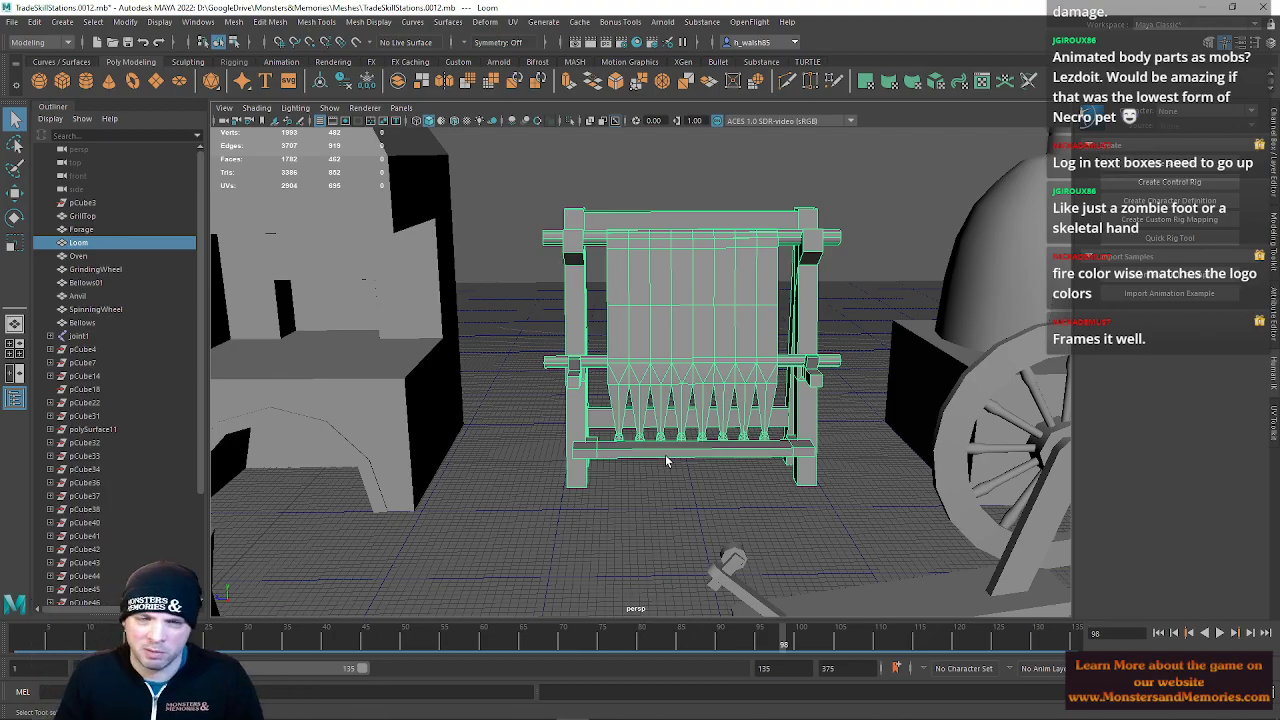
Select the GrillTop mesh and inspect it up close
alt+drag(823, 418, 571, 409)
alt+drag(780, 358, 694, 351)
alt+middle_drag(694, 351, 523, 364)
click(753, 281)
alt+drag(753, 281, 760, 257)
scroll(745, 290, down, 5)
alt+drag(740, 303, 766, 371)
alt+middle_drag(766, 371, 632, 375)
scroll(706, 388, up, 5)
scroll(706, 387, down, 3)
click(453, 330)
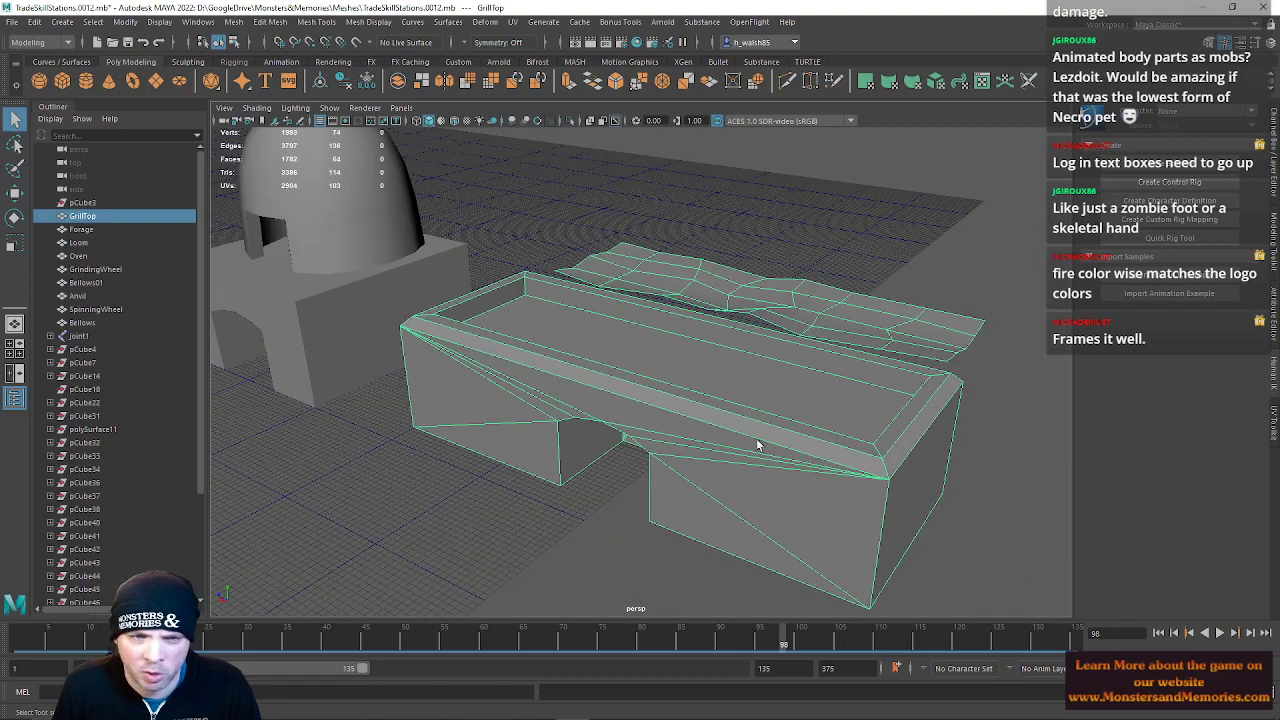
alt+drag(627, 425, 616, 412)
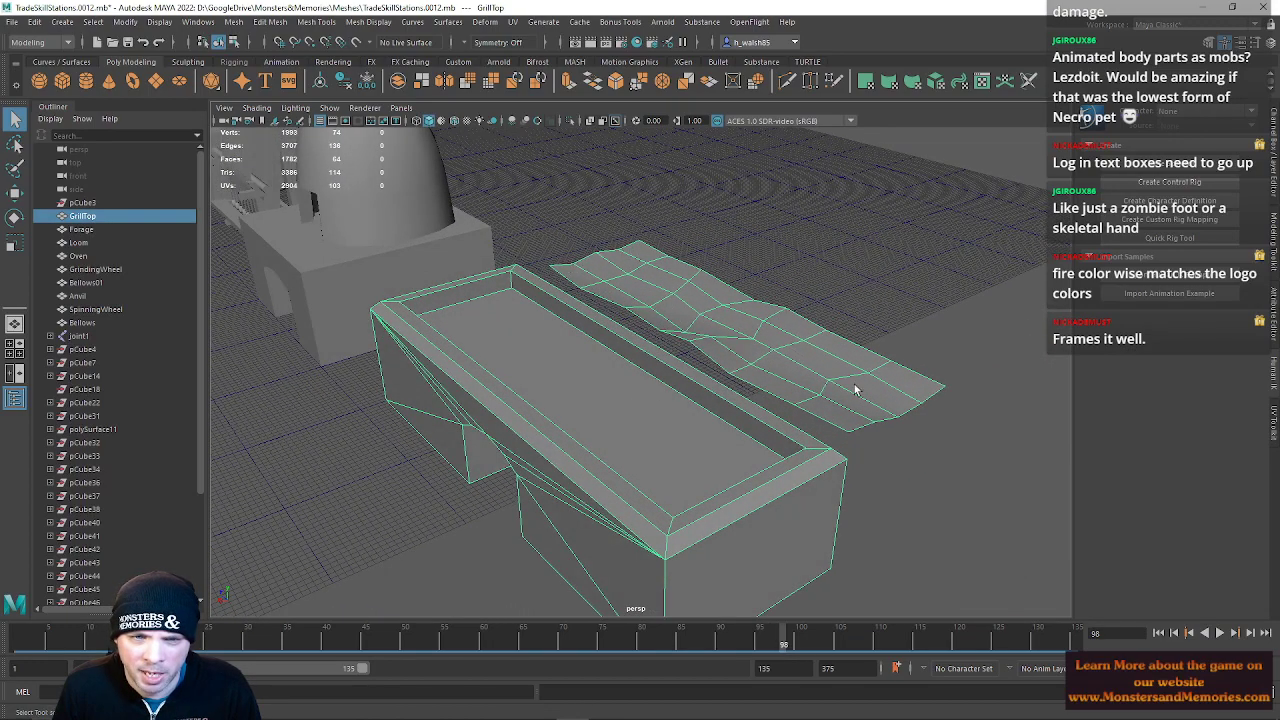
alt+drag(490, 354, 618, 352)
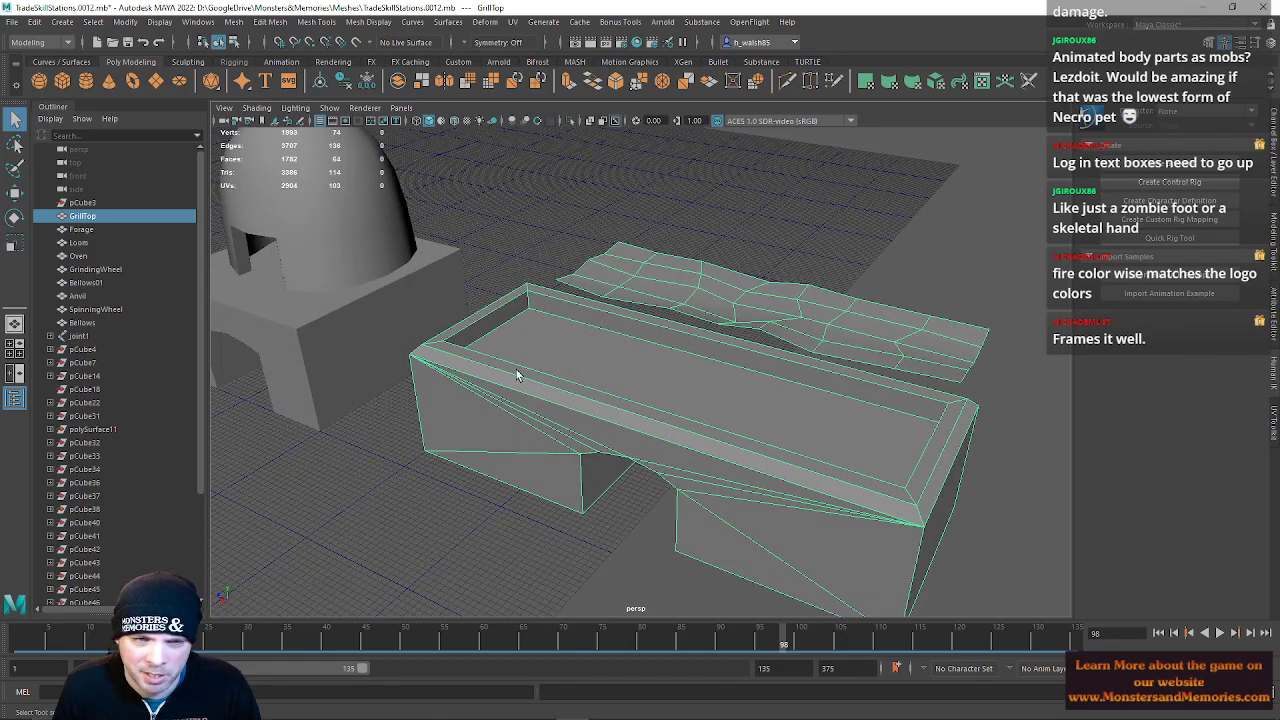
Select the Bellows mesh and frame it in the viewport
scroll(547, 387, down, 5)
alt+middle_drag(547, 387, 651, 377)
alt+drag(651, 377, 725, 455)
alt+middle_drag(725, 455, 1020, 482)
scroll(897, 445, up, 4)
alt+middle_drag(897, 445, 841, 595)
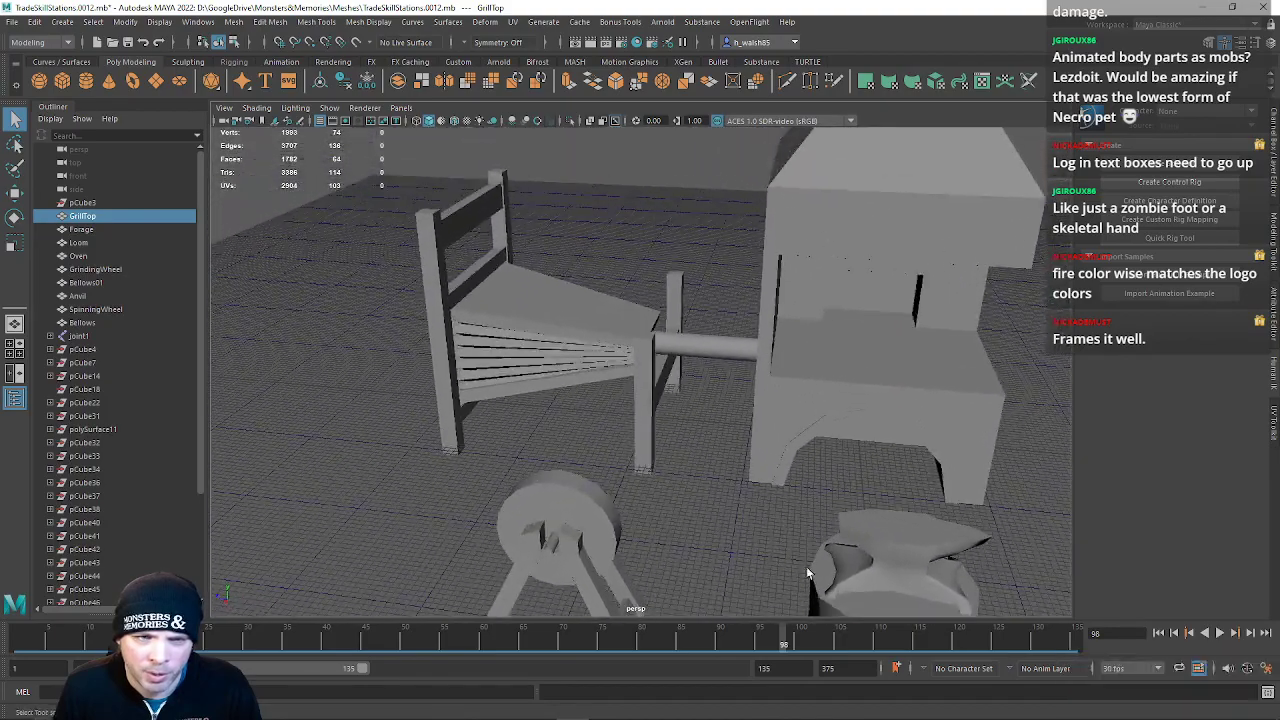
alt+drag(839, 595, 567, 369)
click(502, 338)
key(f)
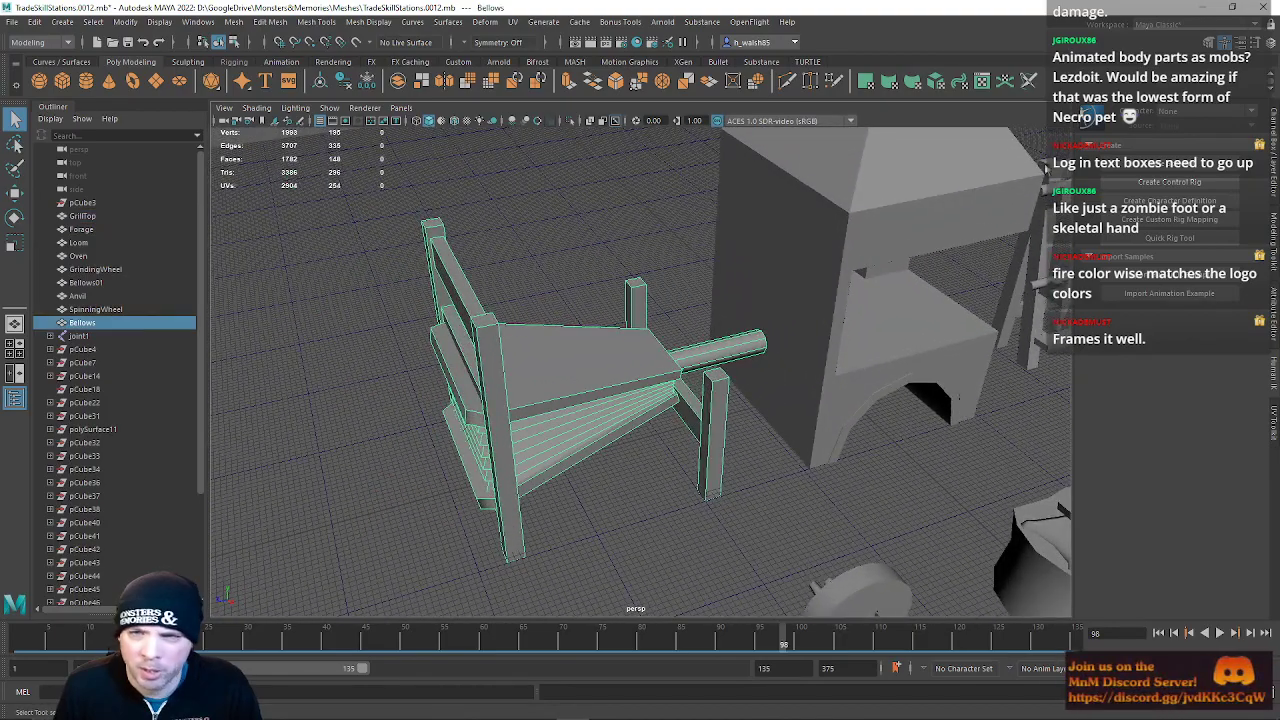
Open the layer editor panel and select the BellowsRigged display layer
click(1274, 146)
click(1089, 542)
click(1089, 542)
alt+drag(652, 422, 608, 389)
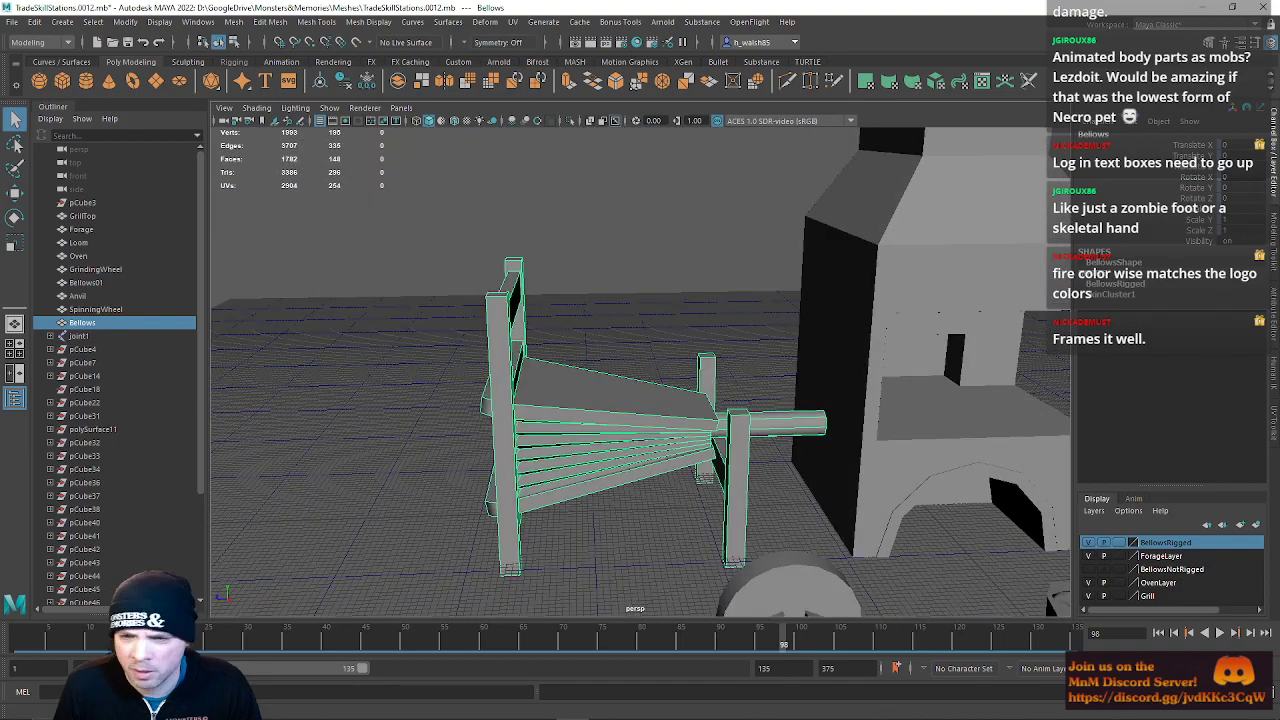
Play back the Bellows animation to review it, then stop playback and view all trade skill stations together
click(1220, 632)
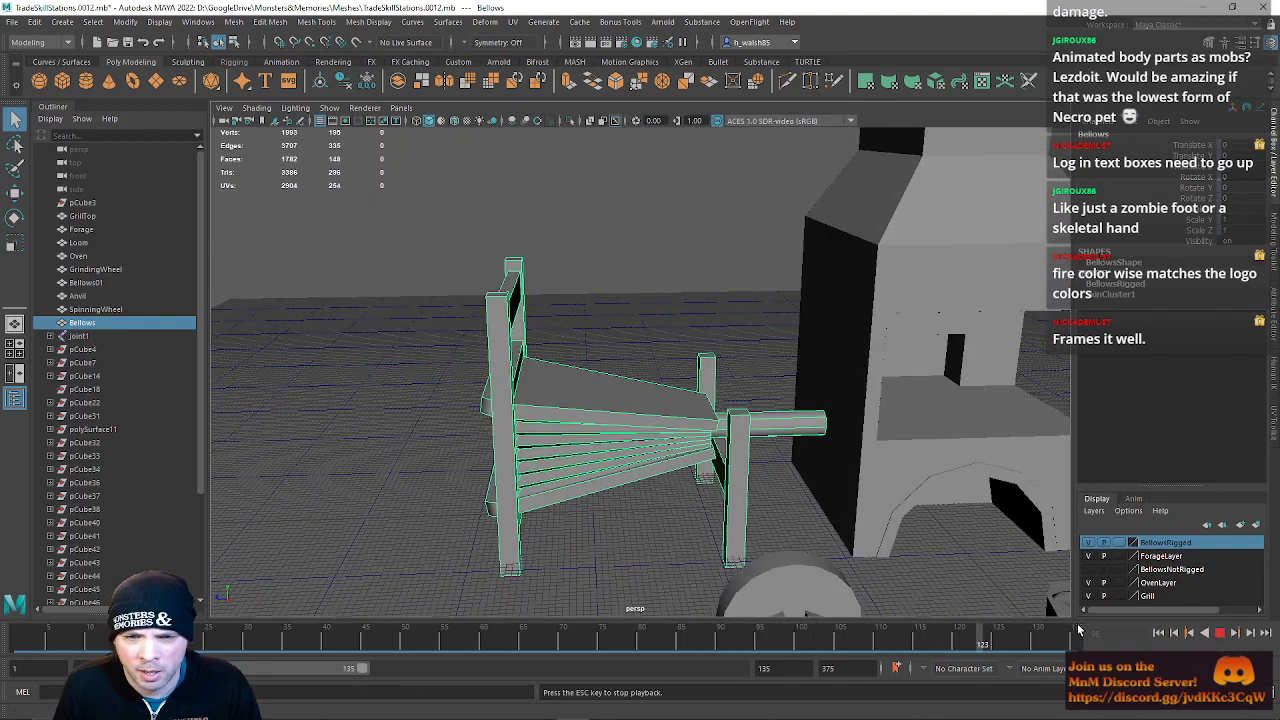
alt+drag(926, 570, 891, 524)
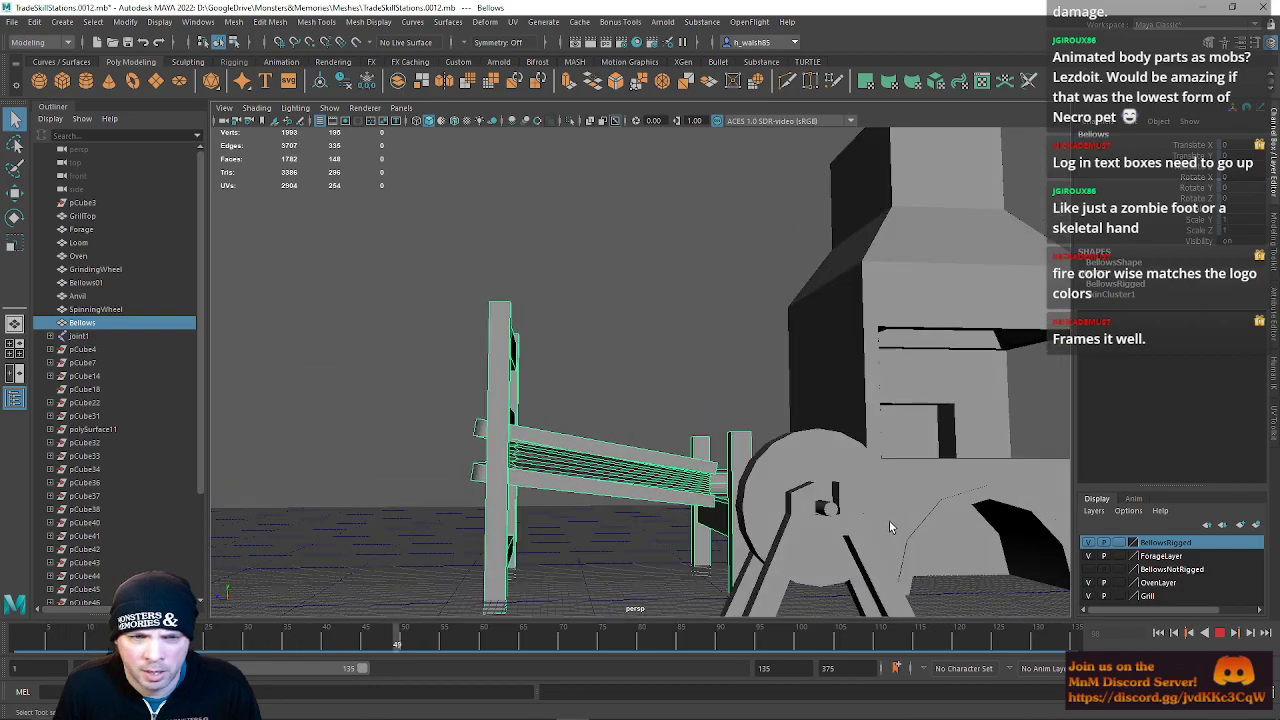
scroll(891, 524, down, 5)
alt+middle_drag(891, 524, 889, 484)
mouse_move(889, 484)
alt+mouse_down()
mouse_move(911, 501)
mouse_move(893, 505)
alt+mouse_up()
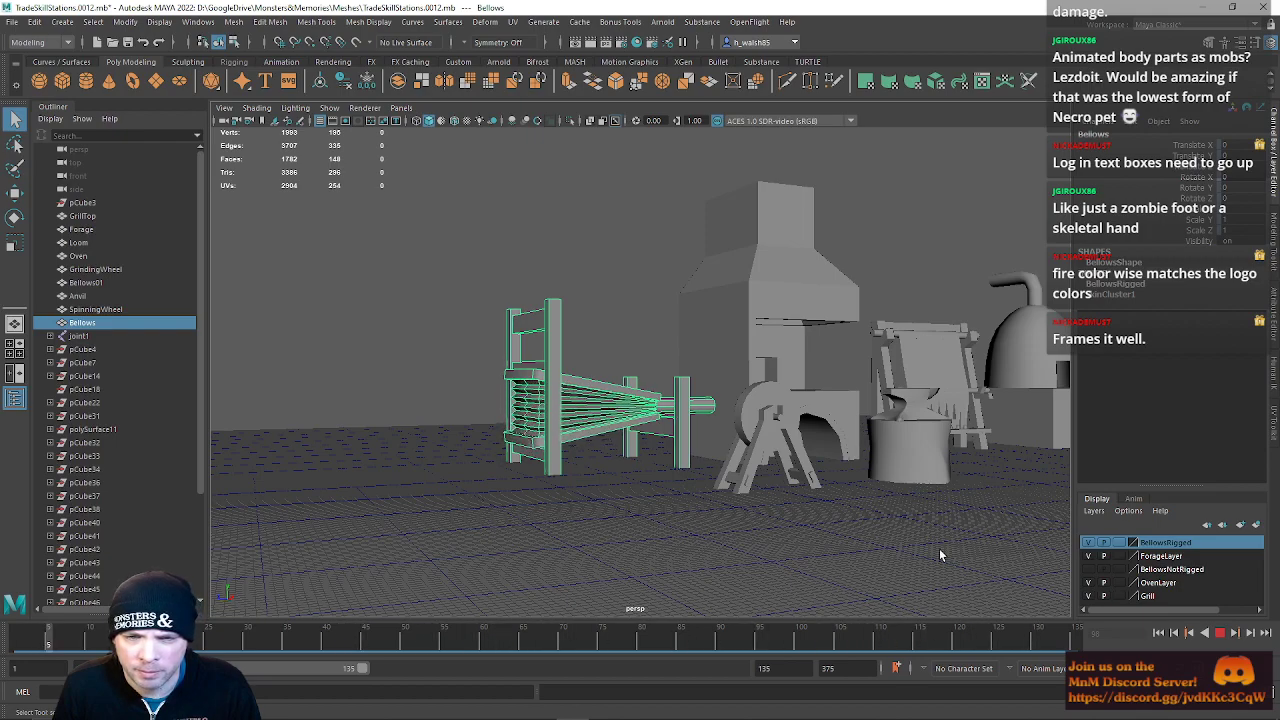
mouse_move(939, 555)
alt+mouse_down()
mouse_move(860, 551)
mouse_move(924, 549)
alt+mouse_up()
scroll(924, 549, down, 6)
alt+middle_drag(924, 549, 811, 528)
click(587, 510)
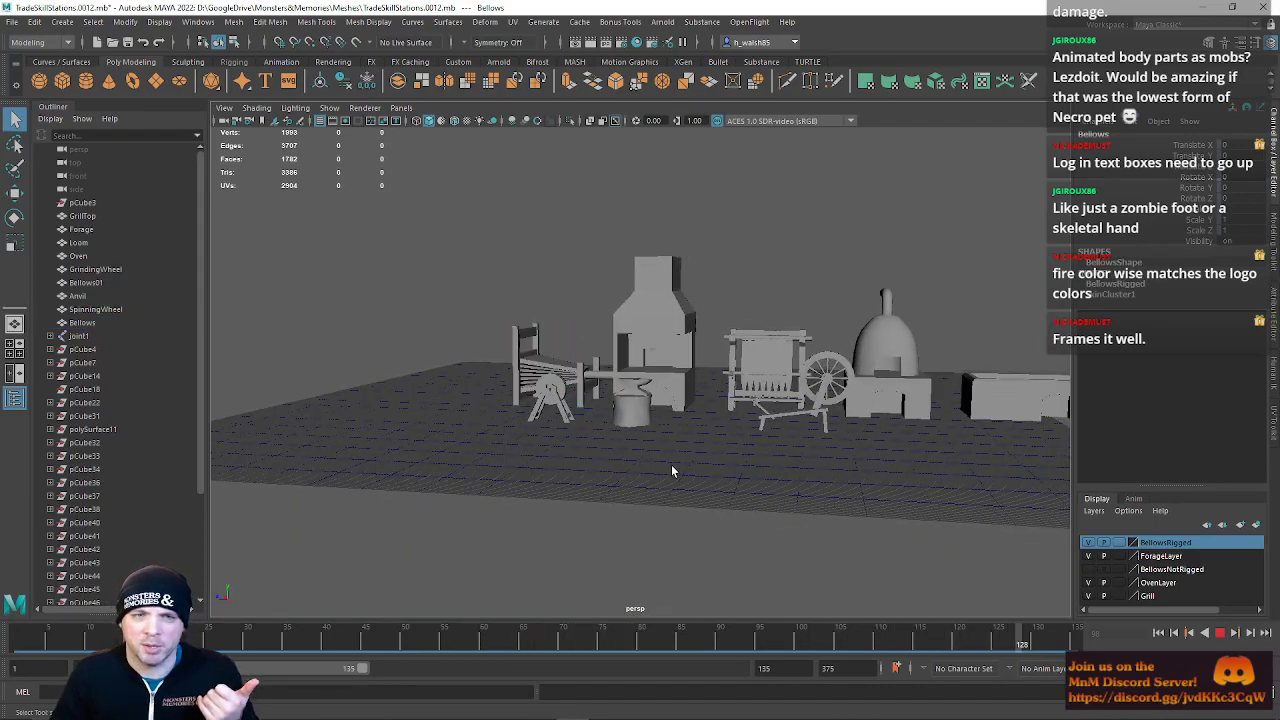
key(Escape)
alt+drag(649, 472, 937, 428)
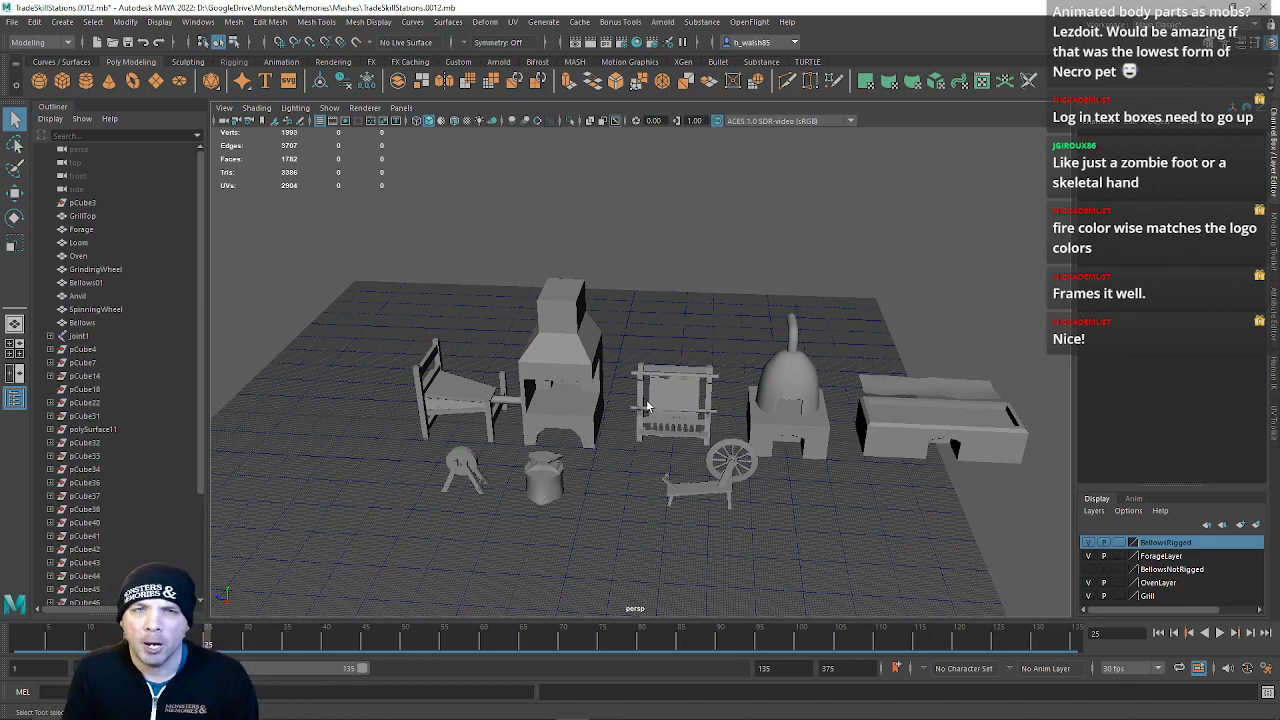
alt+drag(677, 318, 615, 461)
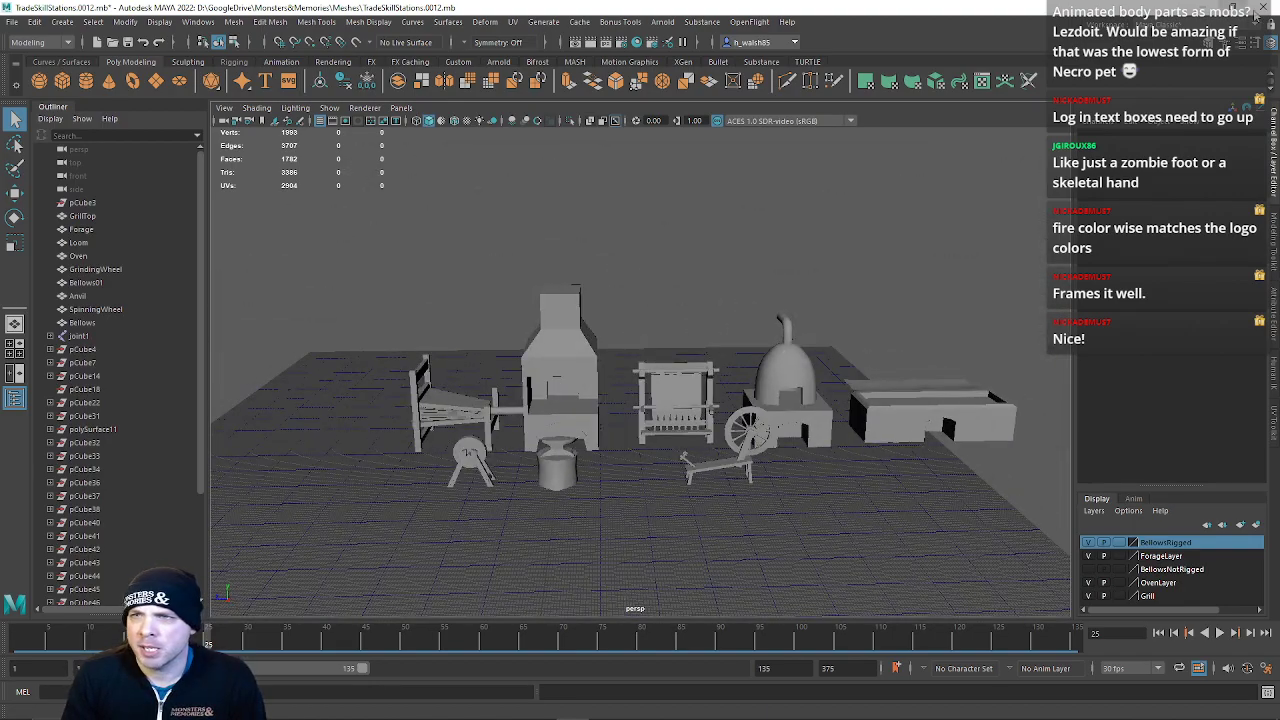
Switch to Unity and select the InnMesh object in the NightHarbor scene for ProBuilder element editing
click(1268, 7)
click(649, 375)
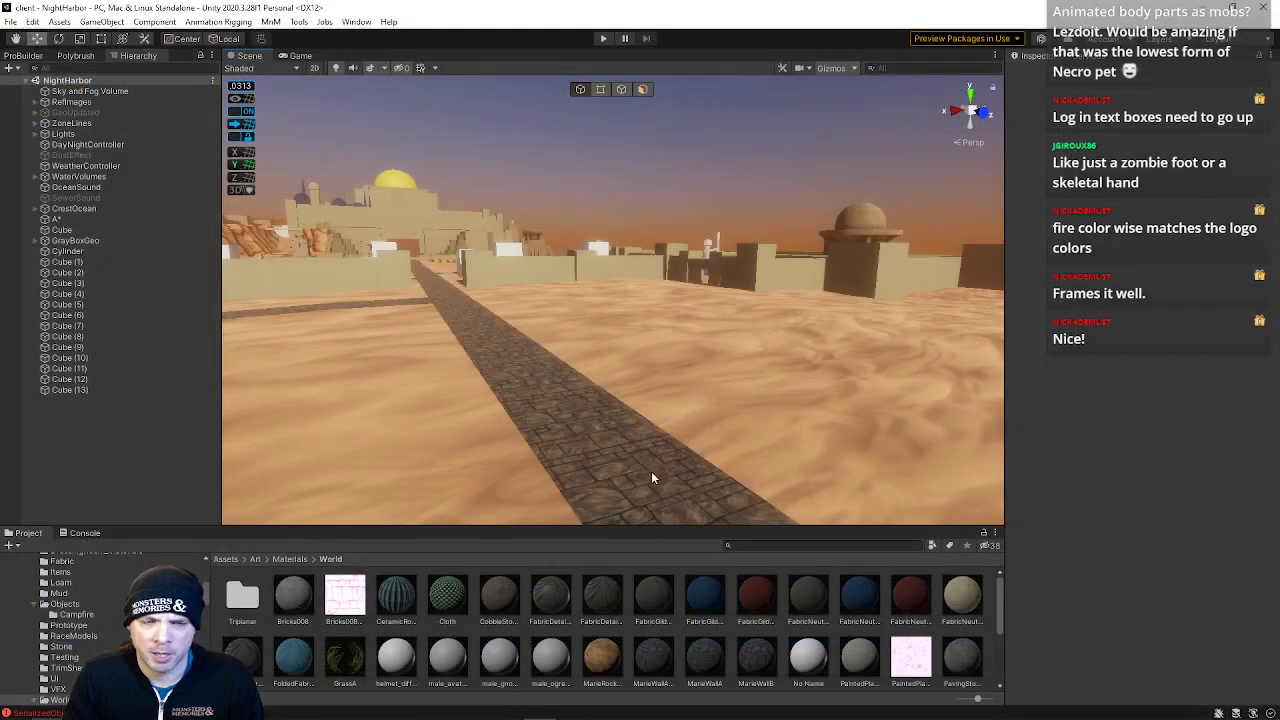
right_drag(602, 333, 630, 86)
key(w)
click(656, 274)
click(627, 88)
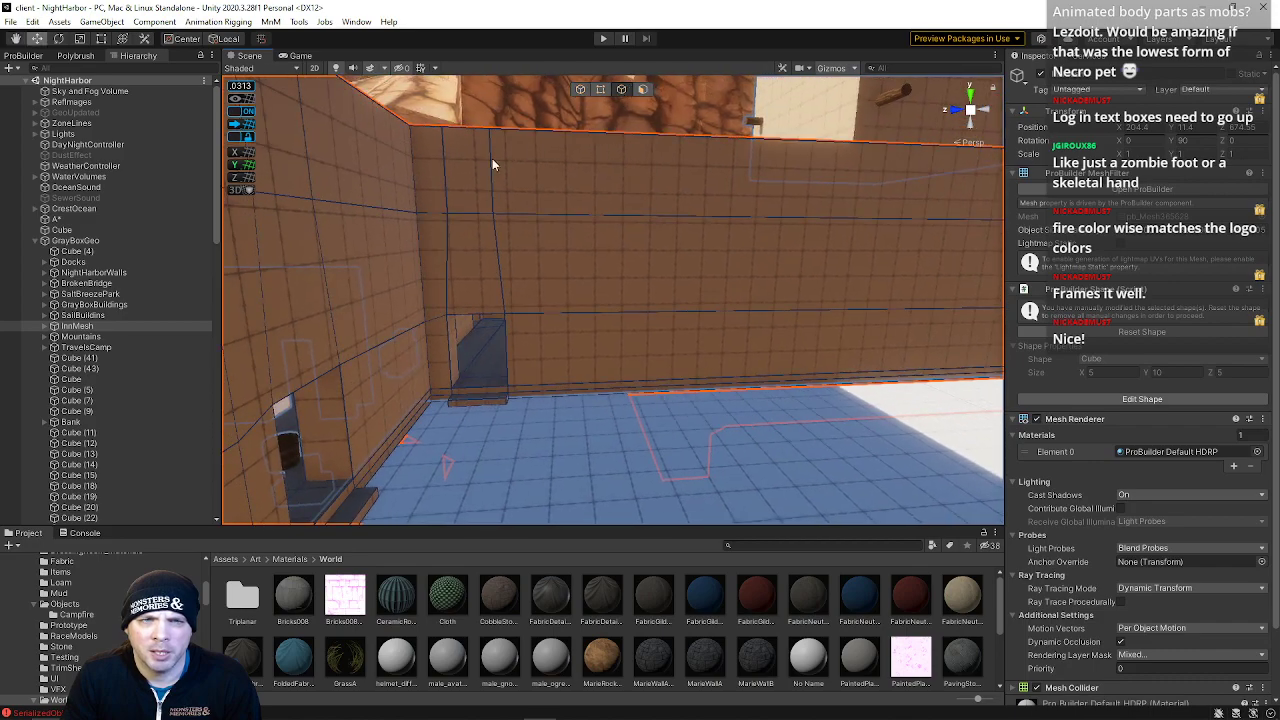
Insert a horizontal edge loop across the inn's interior wall
drag(550, 177, 548, 177)
right_drag(548, 177, 528, 150)
key(w)
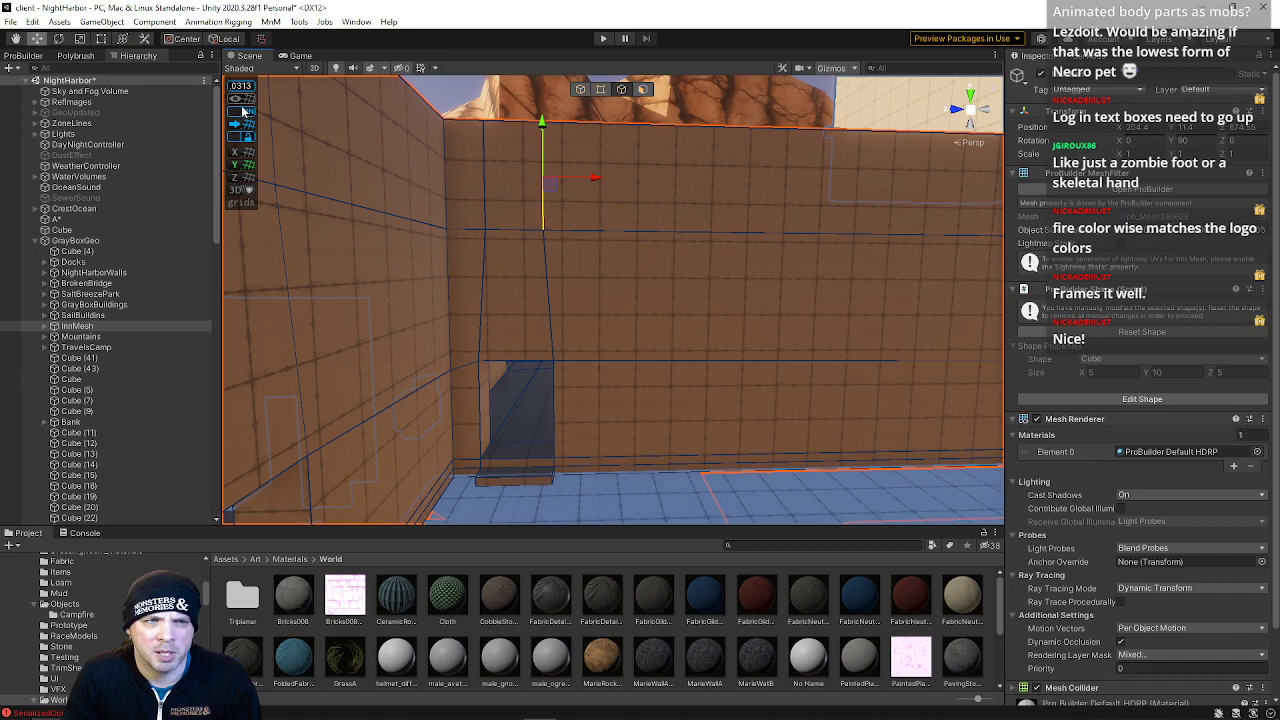
key(w)
right_drag(755, 318, 724, 270)
key(equal)
key(equal)
drag(615, 190, 626, 191)
right_drag(626, 191, 676, 297)
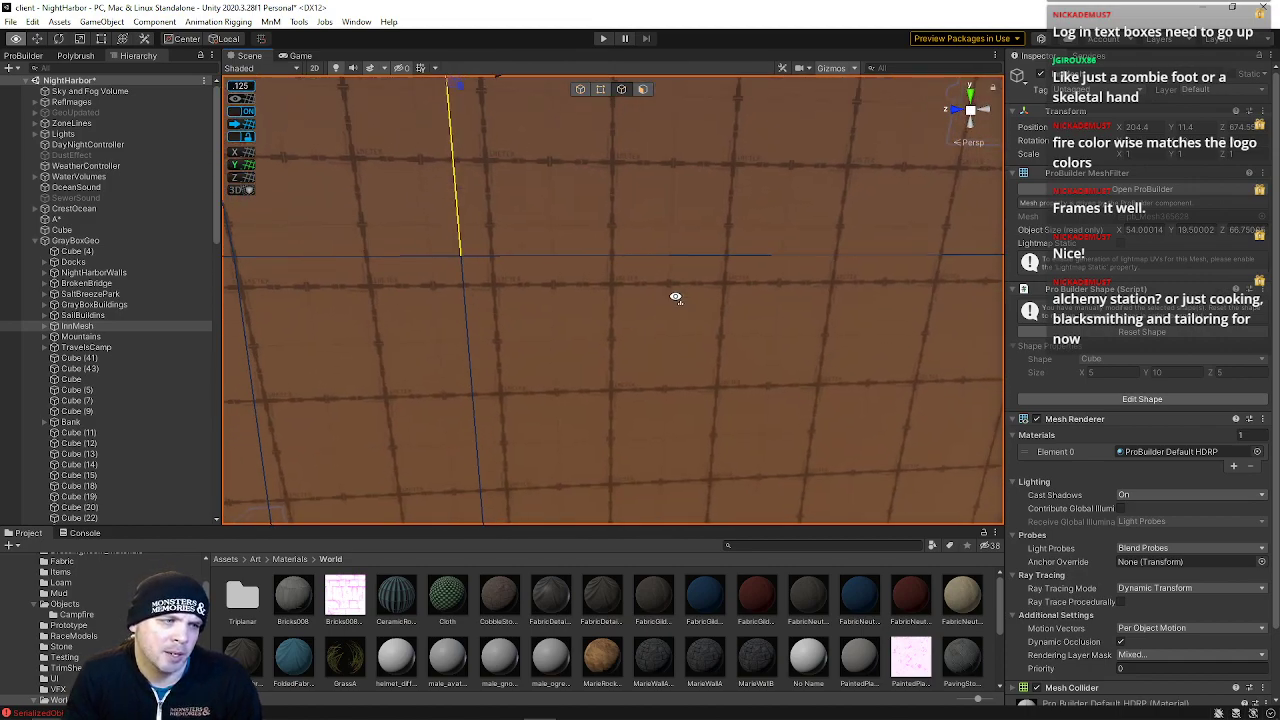
mouse_move(676, 297)
right_down()
mouse_move(803, 262)
mouse_move(690, 290)
right_up()
key(d)
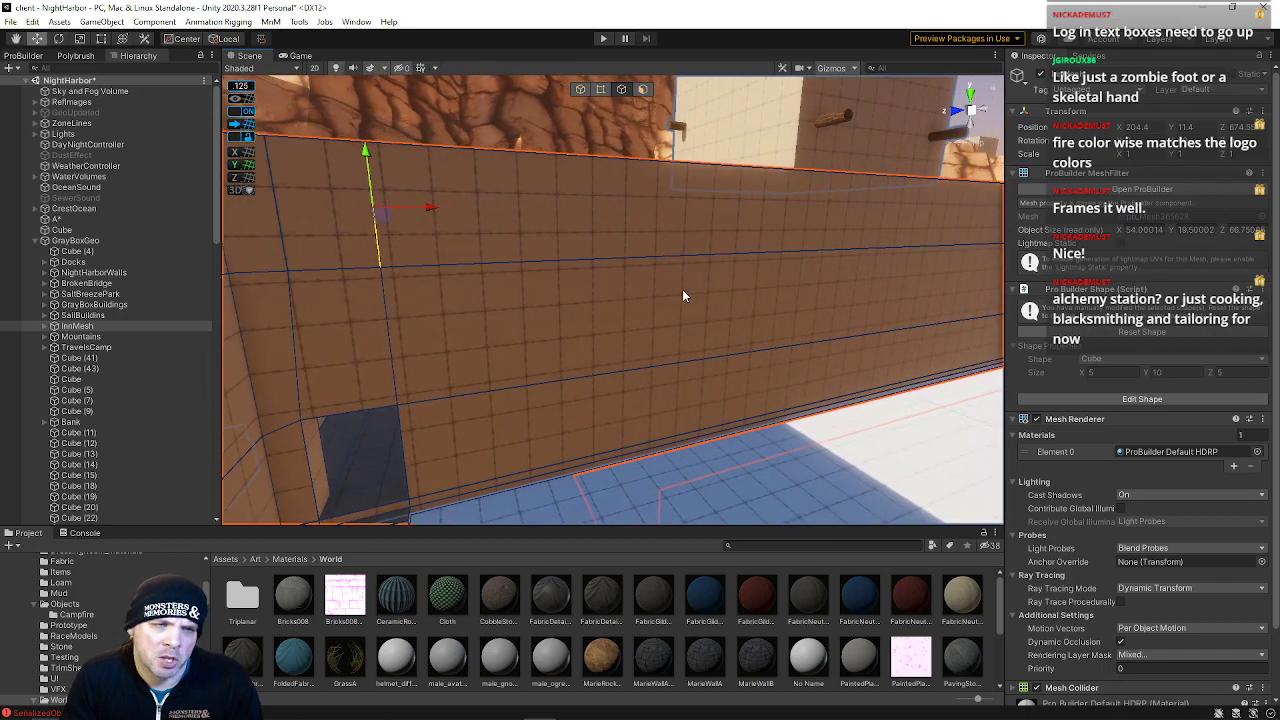
click(500, 261)
key(alt+u)
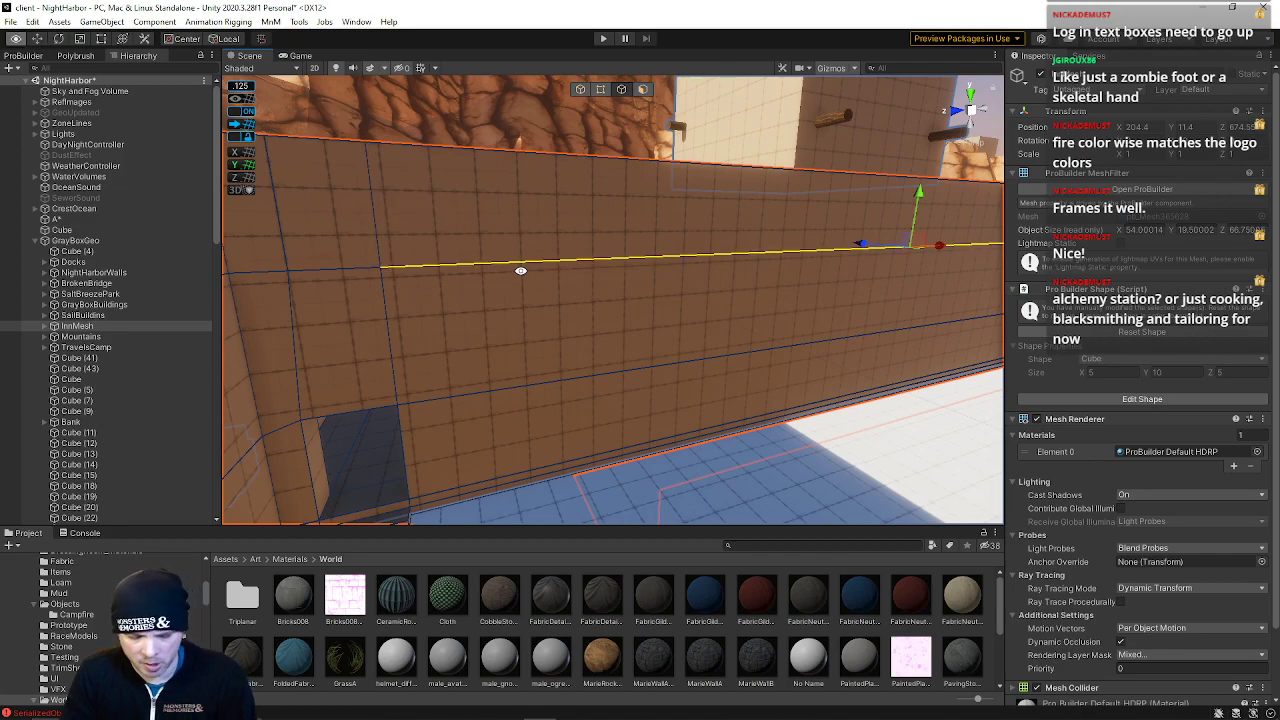
Select the wall's horizontal edge loops and reposition them vertically
drag(824, 268, 512, 329)
right_drag(512, 329, 453, 259)
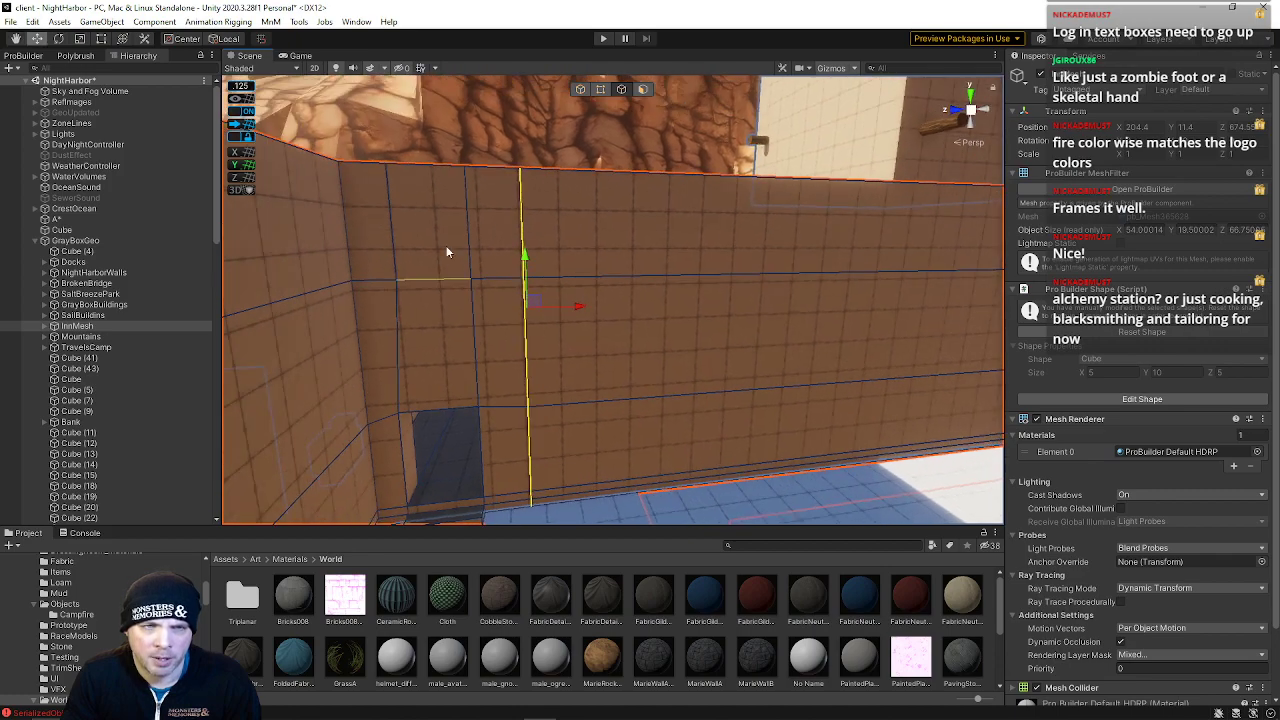
right_drag(511, 142, 530, 222)
key(e)
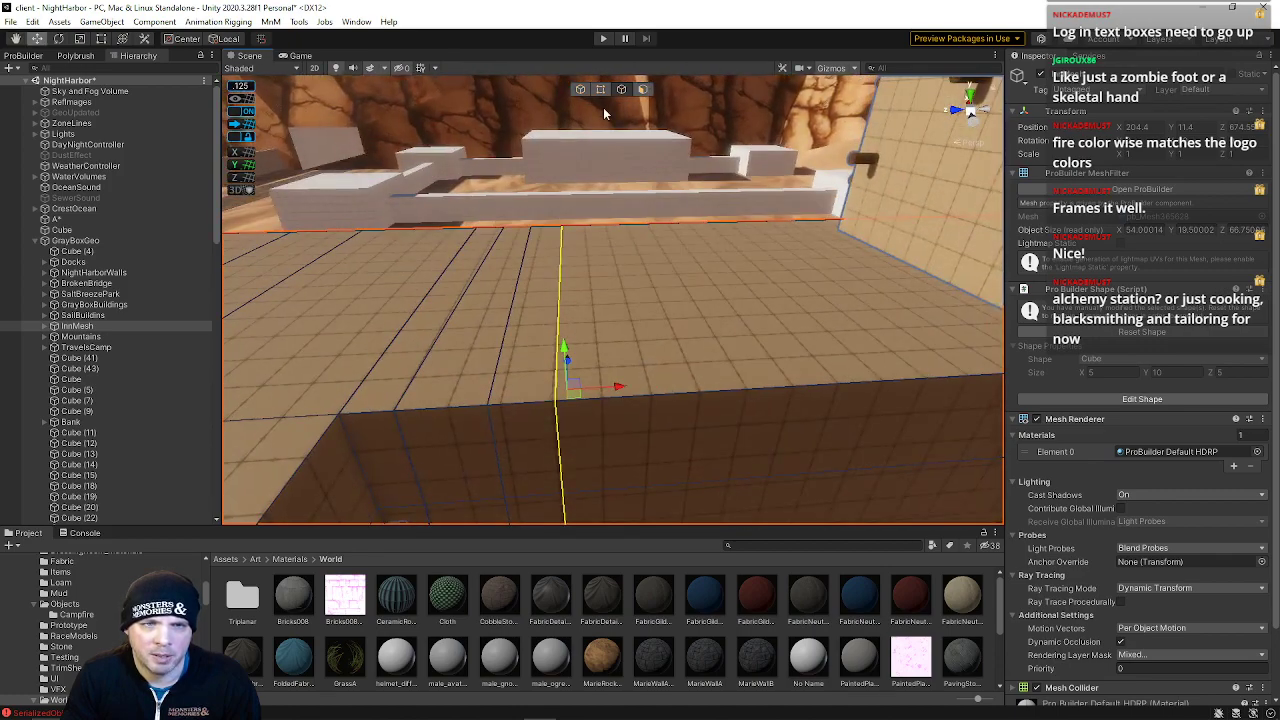
click(246, 125)
right_drag(560, 305, 742, 342)
double_click(637, 370)
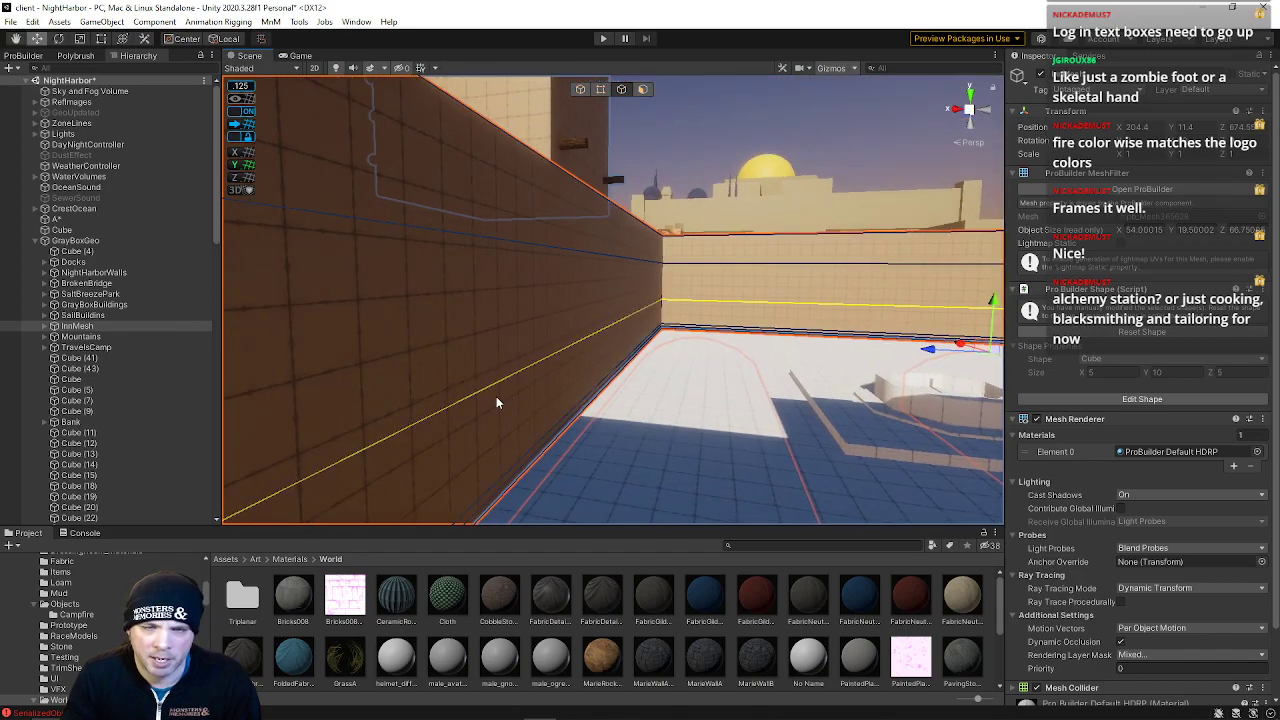
right_drag(489, 428, 1078, 430)
right_drag(601, 417, 526, 385)
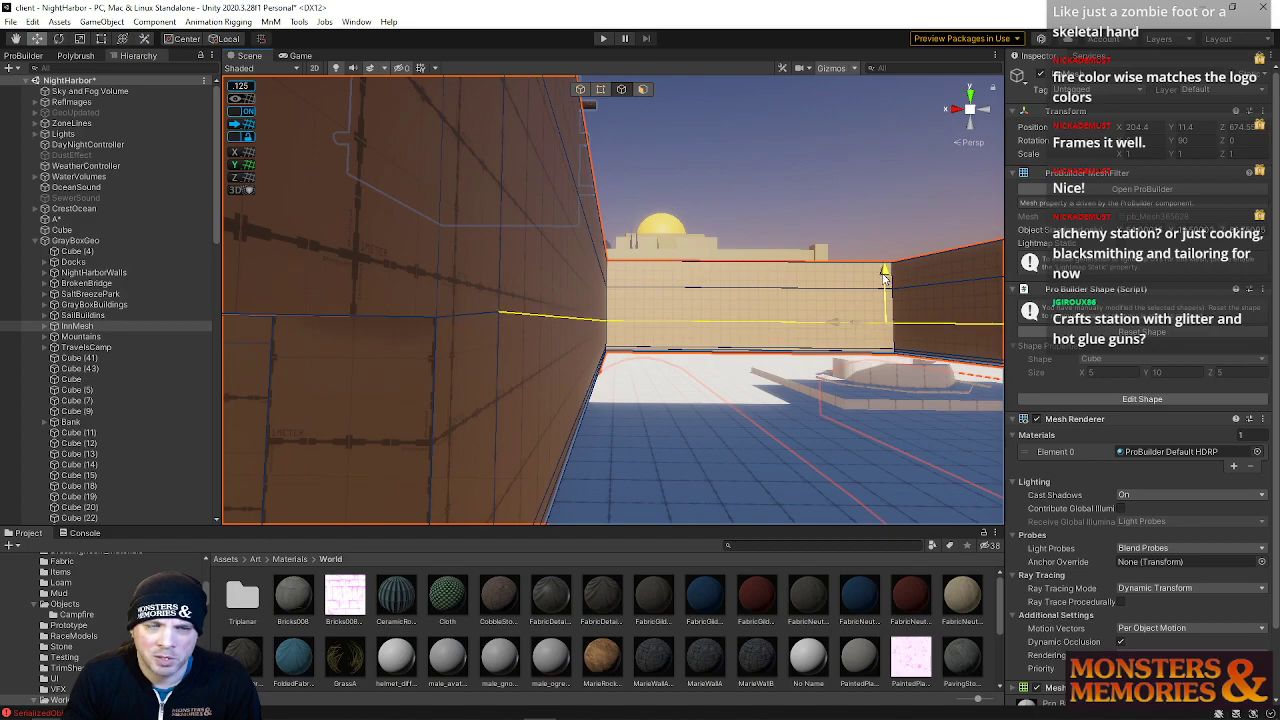
right_drag(884, 279, 798, 318)
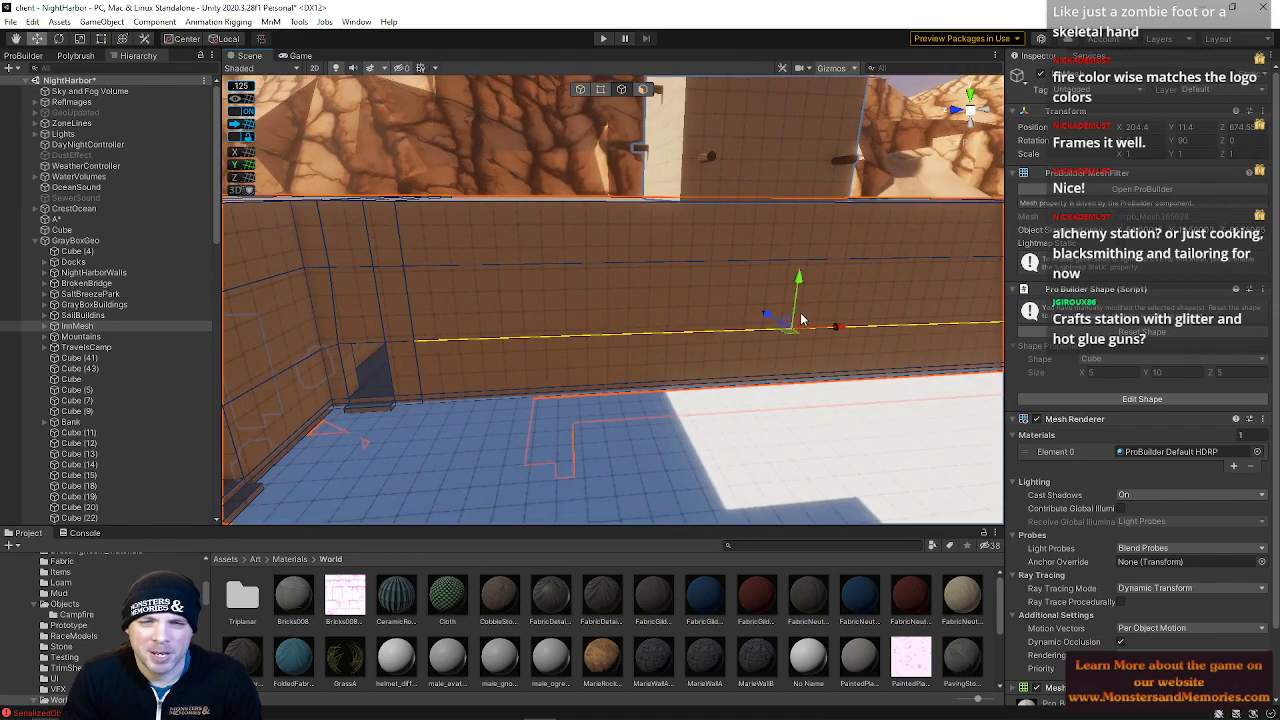
Insert another horizontal edge loop along the inn's opposite wall
key(alt+u)
right_drag(872, 343, 800, 322)
drag(673, 313, 728, 314)
right_drag(728, 314, 700, 329)
click(643, 90)
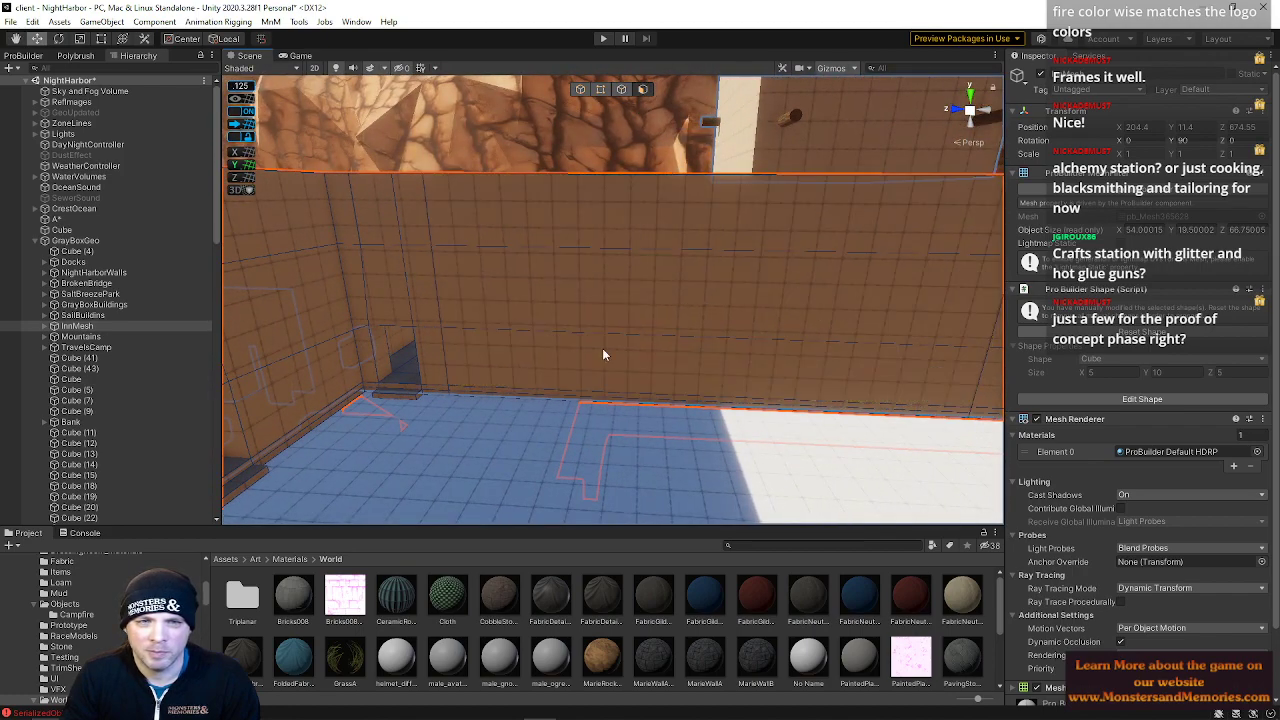
Try moving the selected inn wall face, then undo the move
click(597, 310)
right_drag(740, 410, 1095, 373)
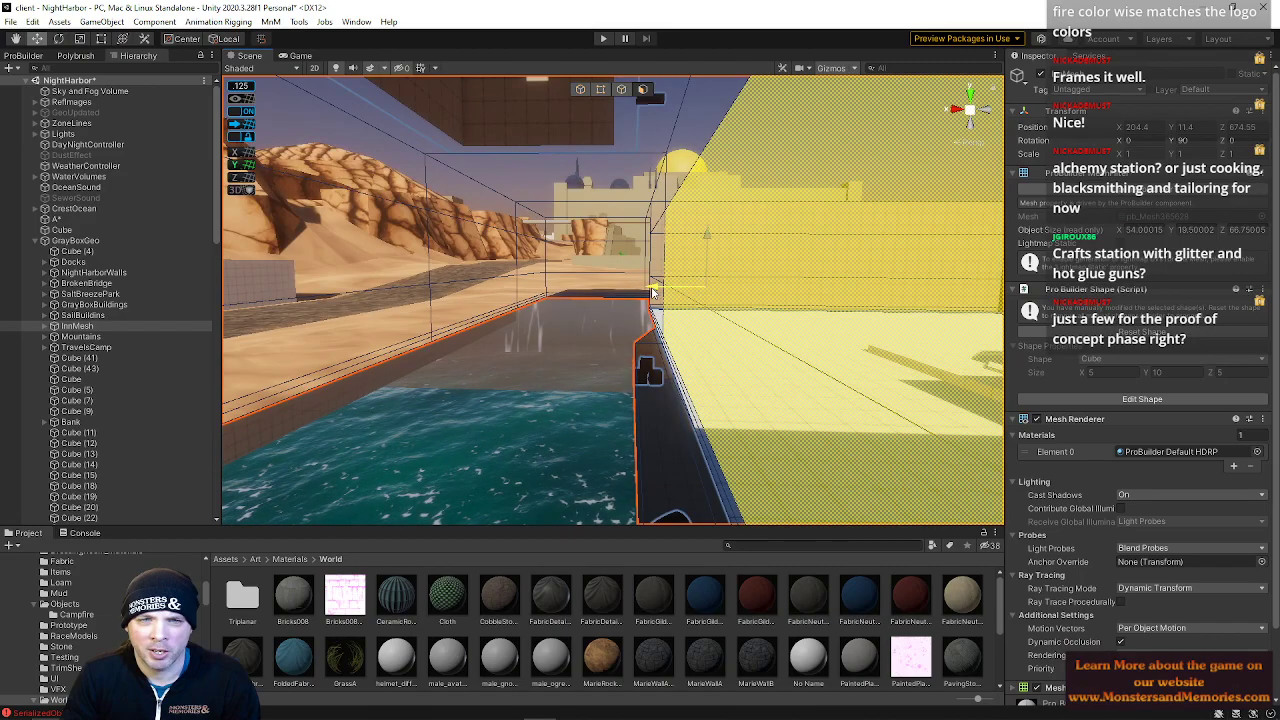
middle_drag(682, 305, 466, 302)
right_drag(575, 300, 620, 335)
key(ctrl+z)
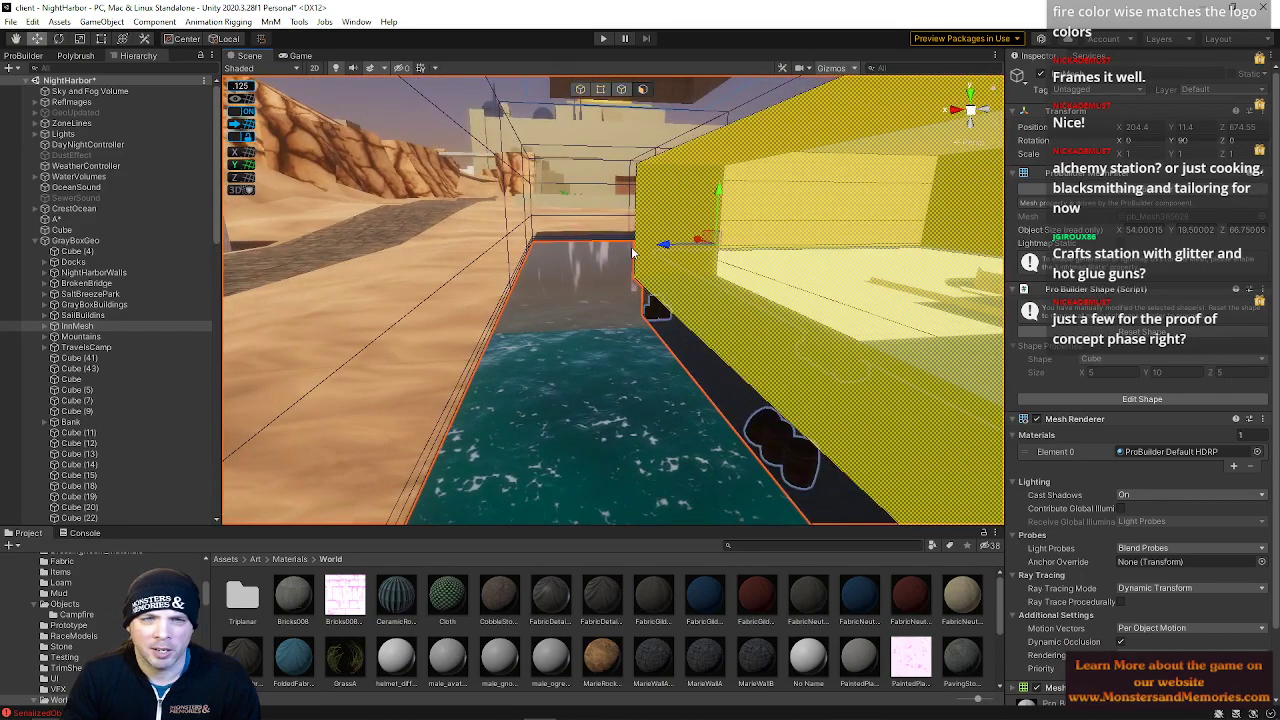
drag(660, 252, 470, 282)
right_drag(531, 286, 516, 322)
mouse_move(550, 162)
mouse_down()
mouse_move(457, 162)
mouse_move(531, 174)
mouse_up()
right_drag(541, 192, 429, 159)
right_drag(504, 131, 410, 408)
drag(597, 346, 526, 332)
right_drag(526, 332, 790, 630)
click(792, 205)
right_drag(792, 205, 533, 276)
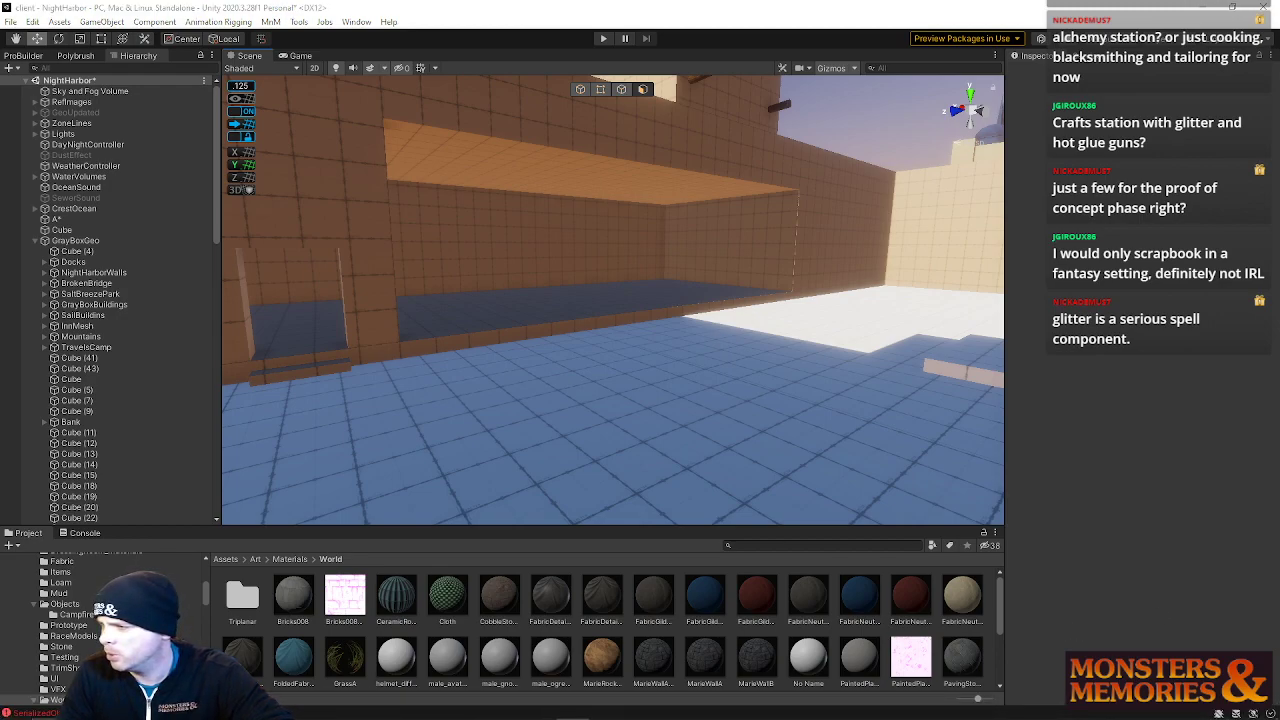
Browse the reference image board of caravanserai courtyards and arcades, then close it
right_drag(1279, 100, 798, 180)
scroll(798, 186, down, 9)
scroll(847, 430, up, 1)
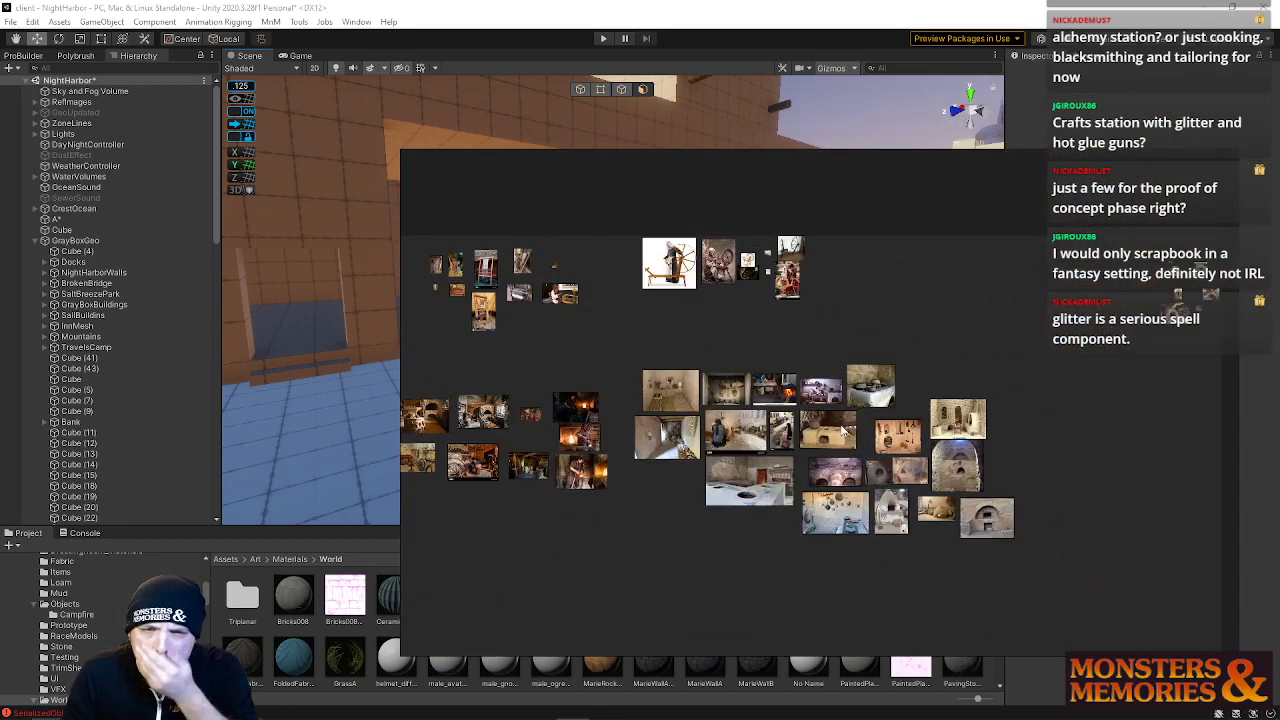
scroll(738, 488, up, 3)
middle_drag(565, 538, 1123, 583)
scroll(1121, 581, down, 3)
middle_drag(1063, 465, 1007, 257)
middle_drag(630, 632, 830, 398)
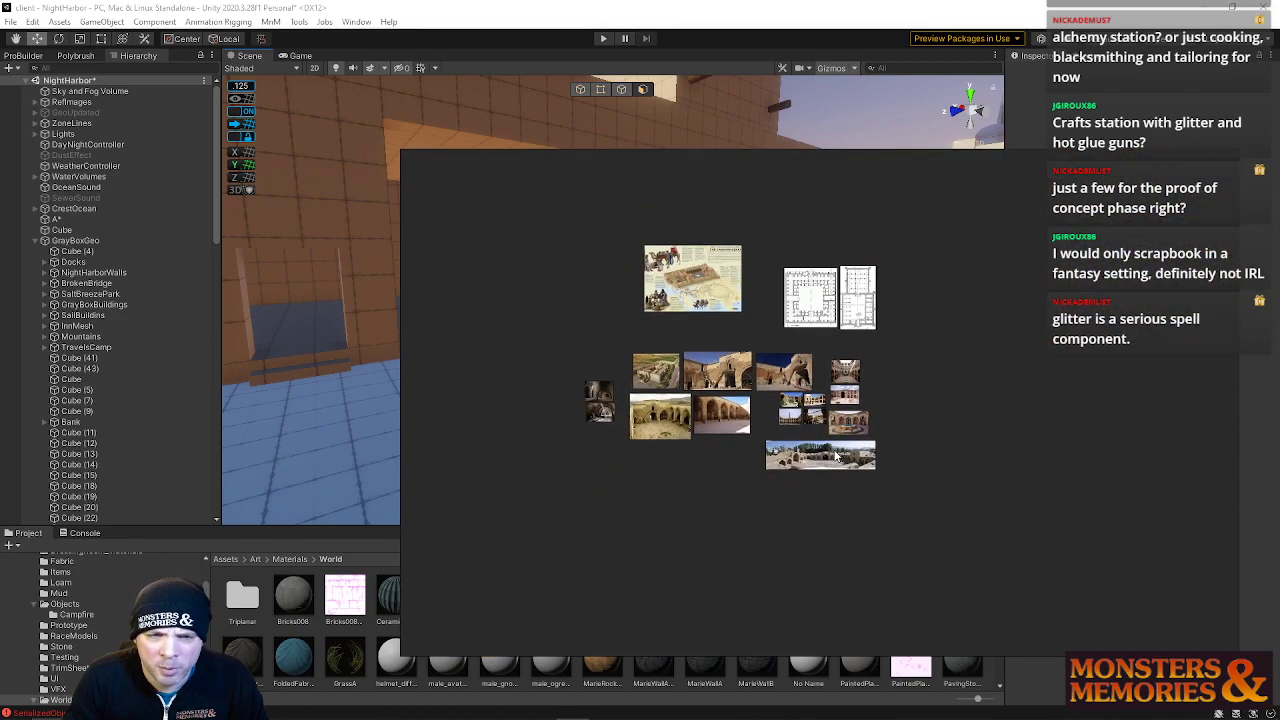
scroll(830, 398, up, 8)
scroll(830, 400, up, 1)
middle_drag(851, 286, 901, 487)
scroll(898, 486, down, 4)
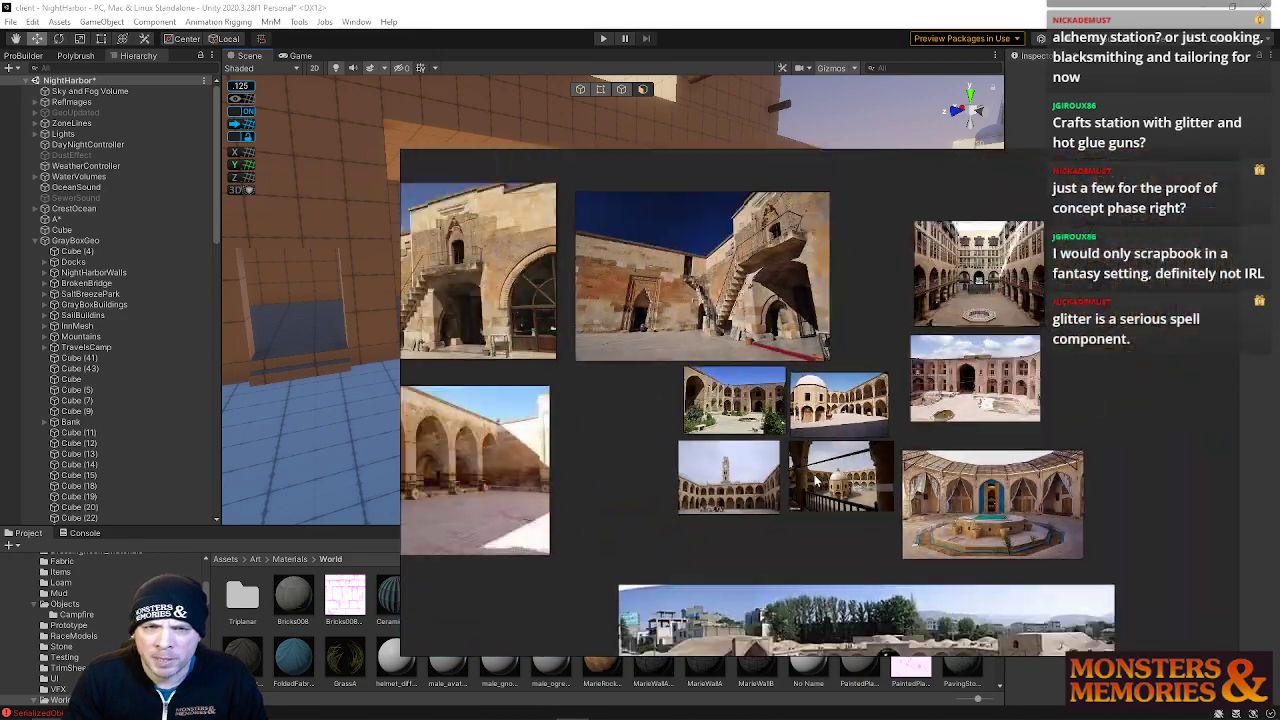
scroll(628, 478, up, 1)
middle_drag(628, 478, 934, 451)
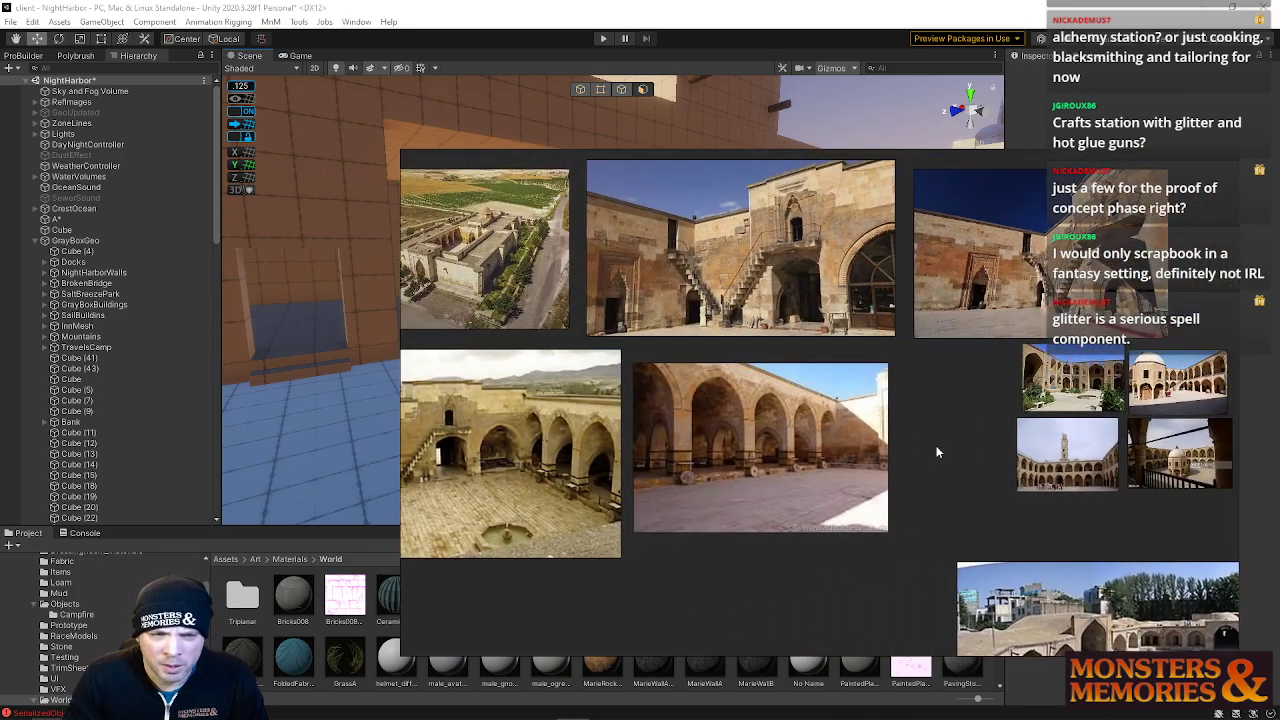
scroll(405, 446, up, 1)
scroll(468, 436, down, 3)
middle_drag(662, 457, 750, 471)
scroll(525, 340, up, 4)
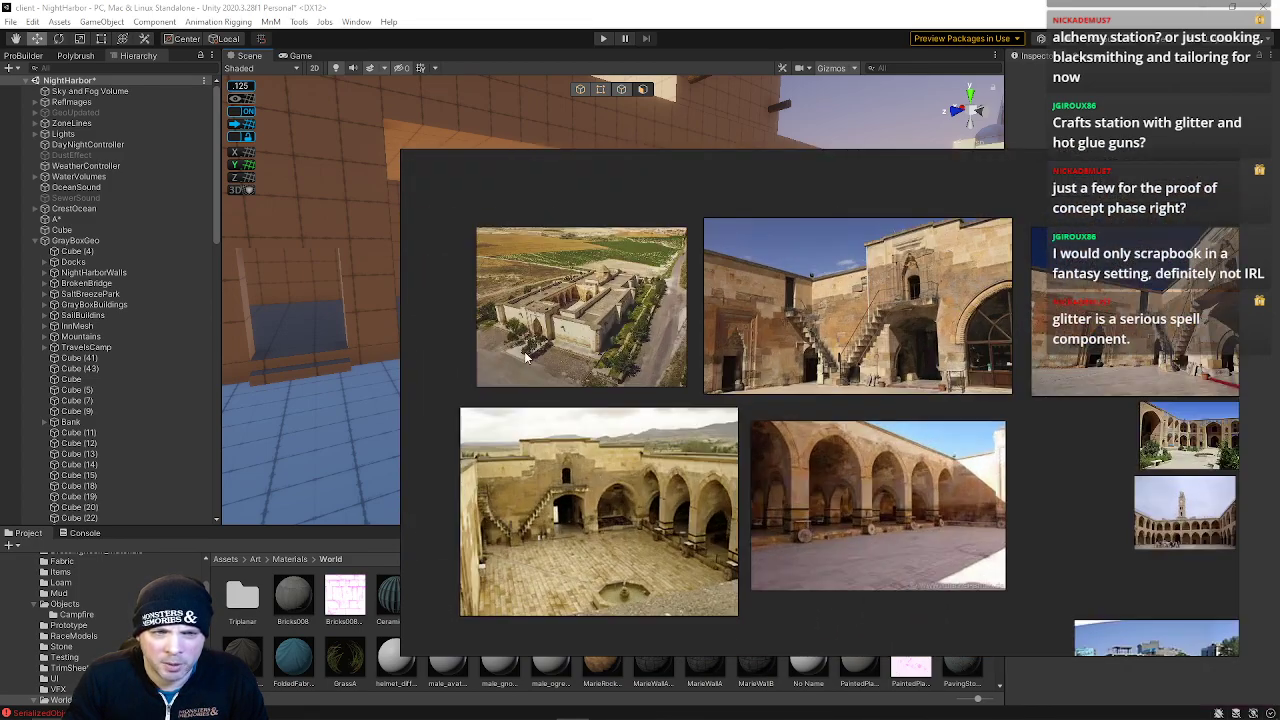
scroll(1026, 536, up, 3)
scroll(1052, 595, down, 4)
middle_drag(1059, 587, 874, 451)
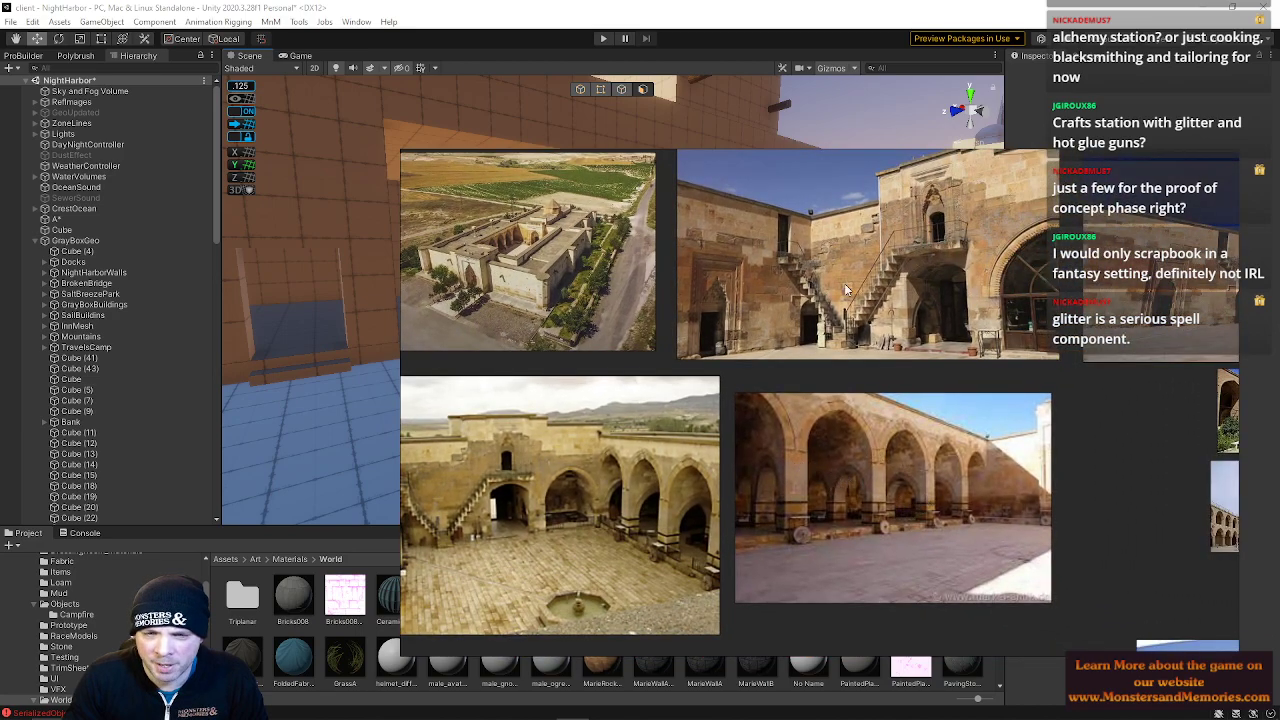
right_drag(1079, 442, 1279, 450)
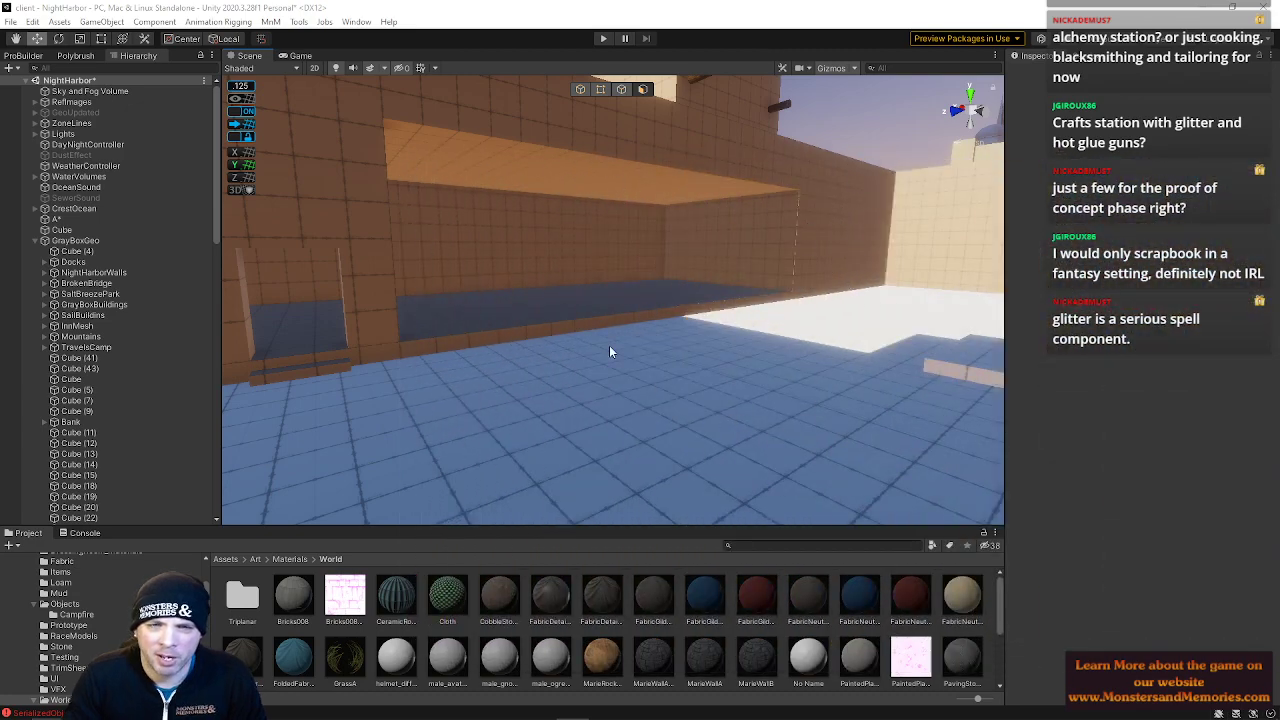
Select the inn room's back wall face and frame it in the view
right_drag(606, 346, 514, 360)
click(531, 288)
right_drag(765, 345, 1108, 370)
click(744, 314)
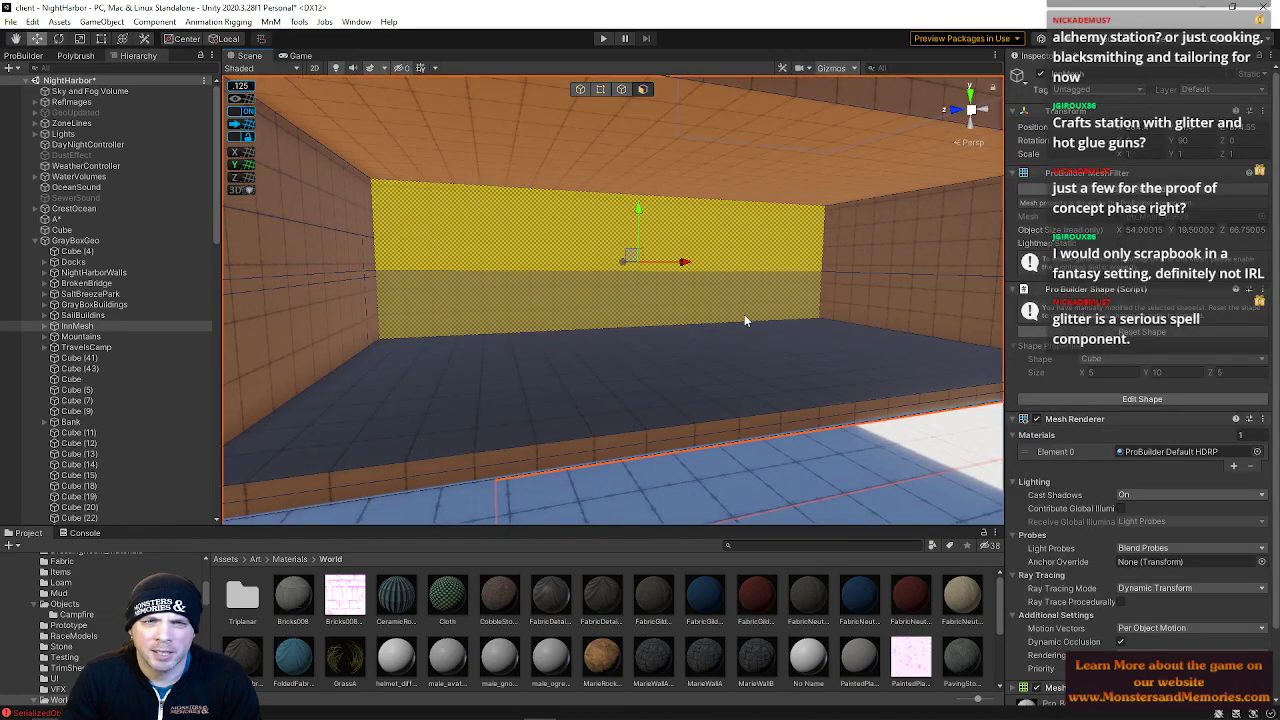
key(f)
right_drag(728, 314, 603, 243)
click(854, 174)
click(620, 234)
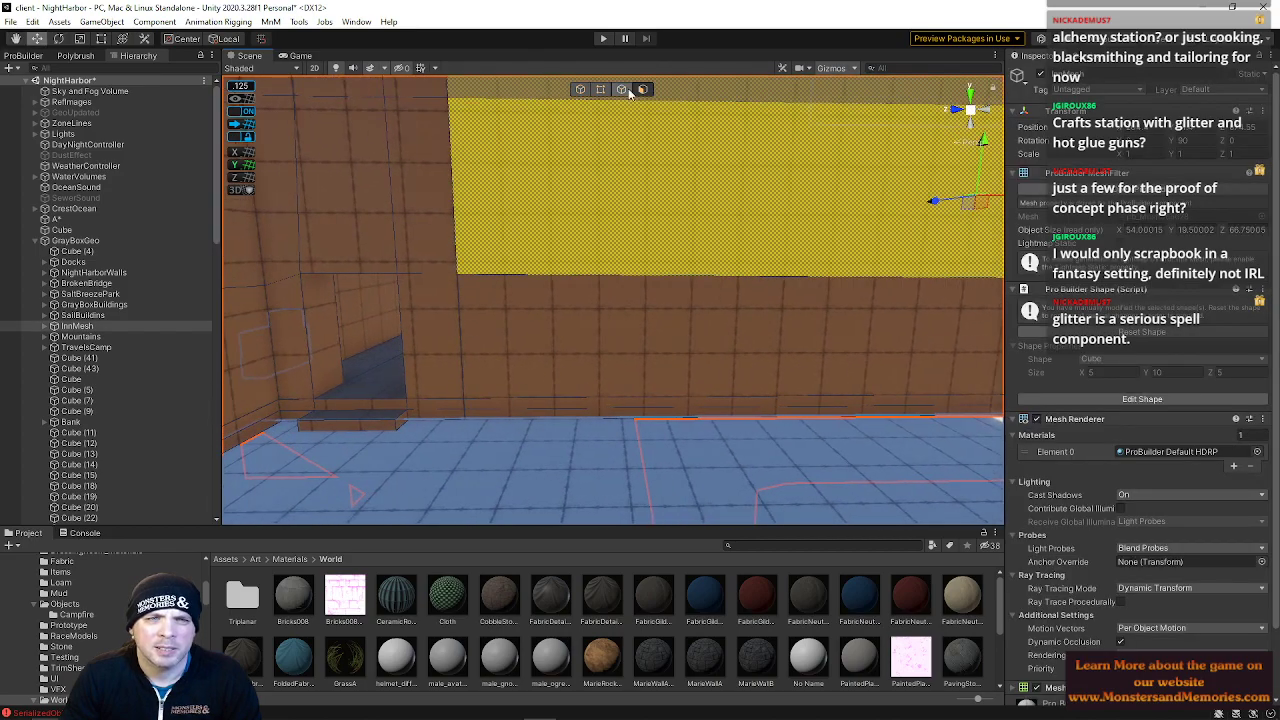
Switch to edge mode, insert a vertical edge loop on the back wall, and slide it sideways
click(622, 90)
key(alt+u)
right_drag(705, 266, 797, 272)
drag(799, 274, 543, 303)
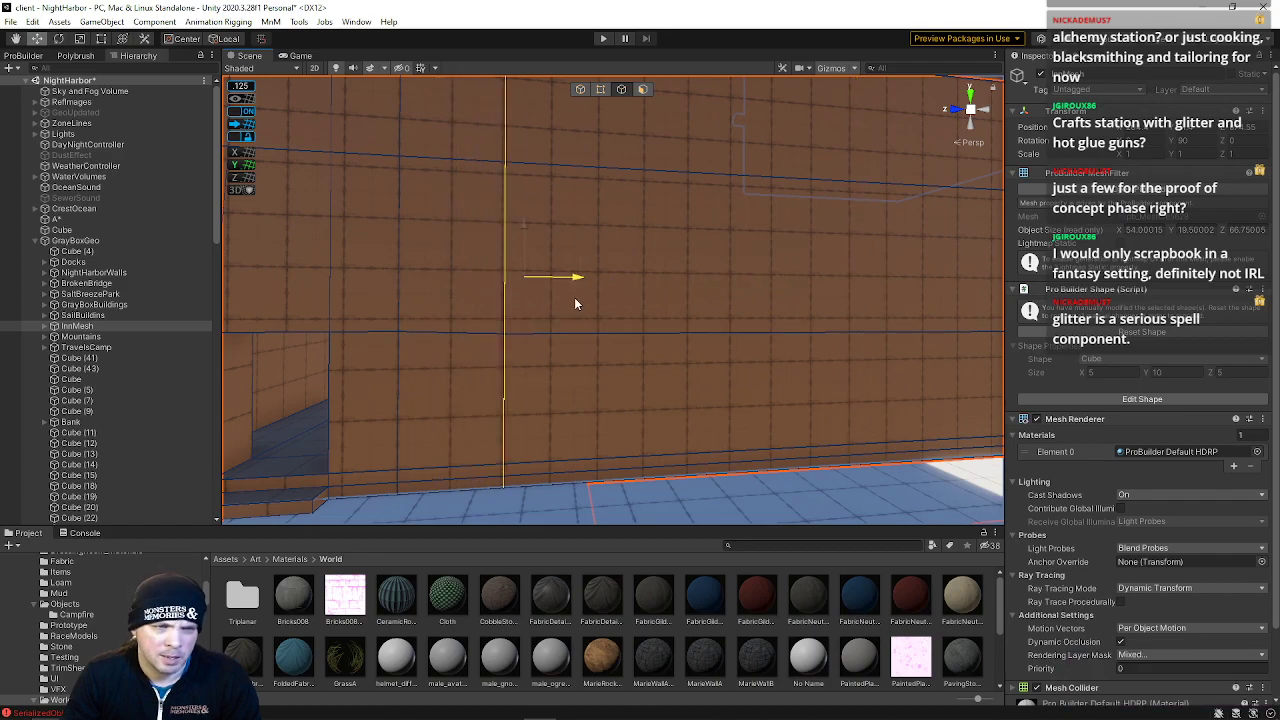
drag(574, 304, 571, 303)
right_drag(479, 156, 501, 167)
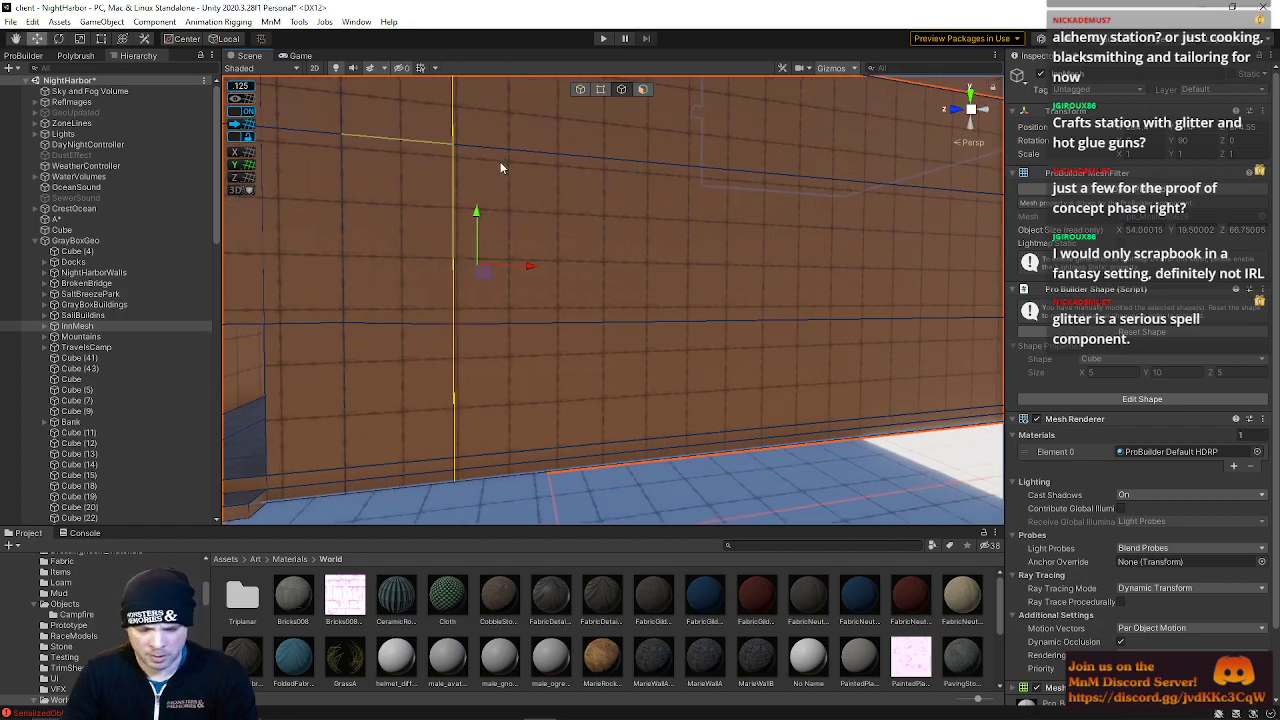
Orbit around the inn room to examine its walls and edge layout from several angles
click(240, 136)
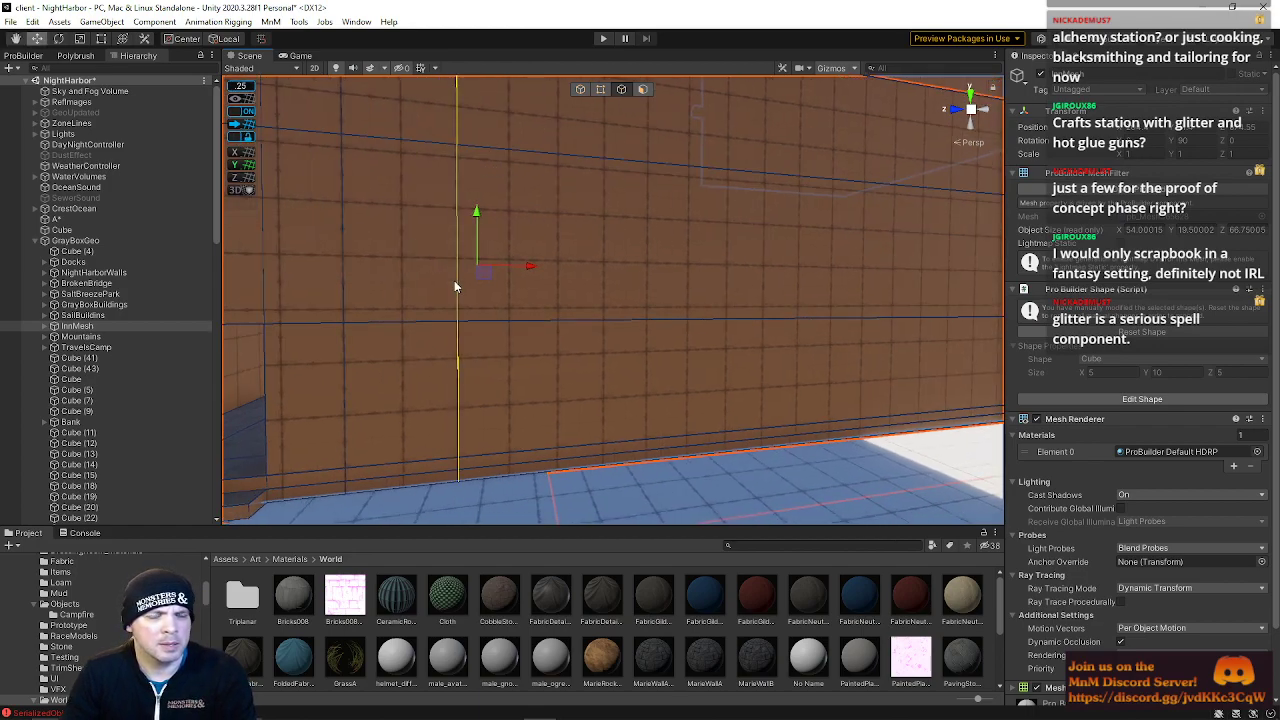
click(530, 320)
right_drag(715, 317, 1000, 351)
shift+click(796, 338)
shift+click(867, 338)
click(698, 346)
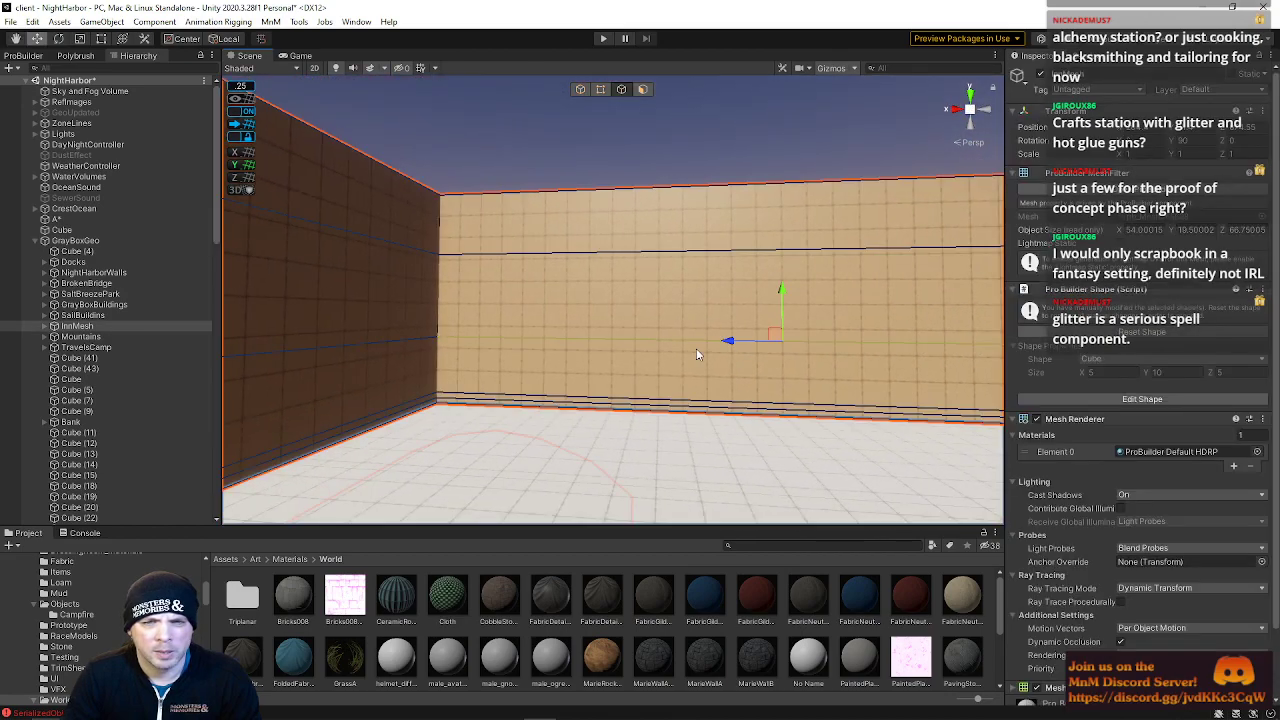
click(470, 343)
right_drag(428, 345, 281, 360)
right_drag(495, 372, 645, 308)
click(645, 308)
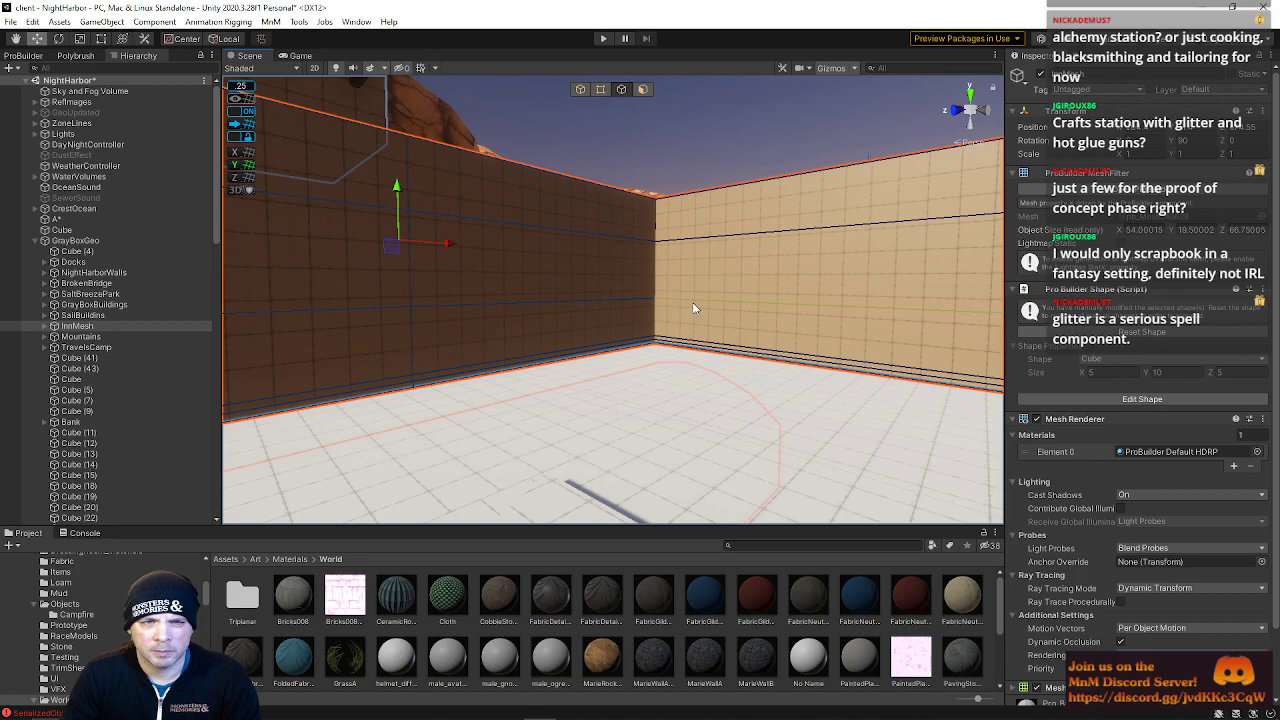
right_drag(388, 312, 254, 320)
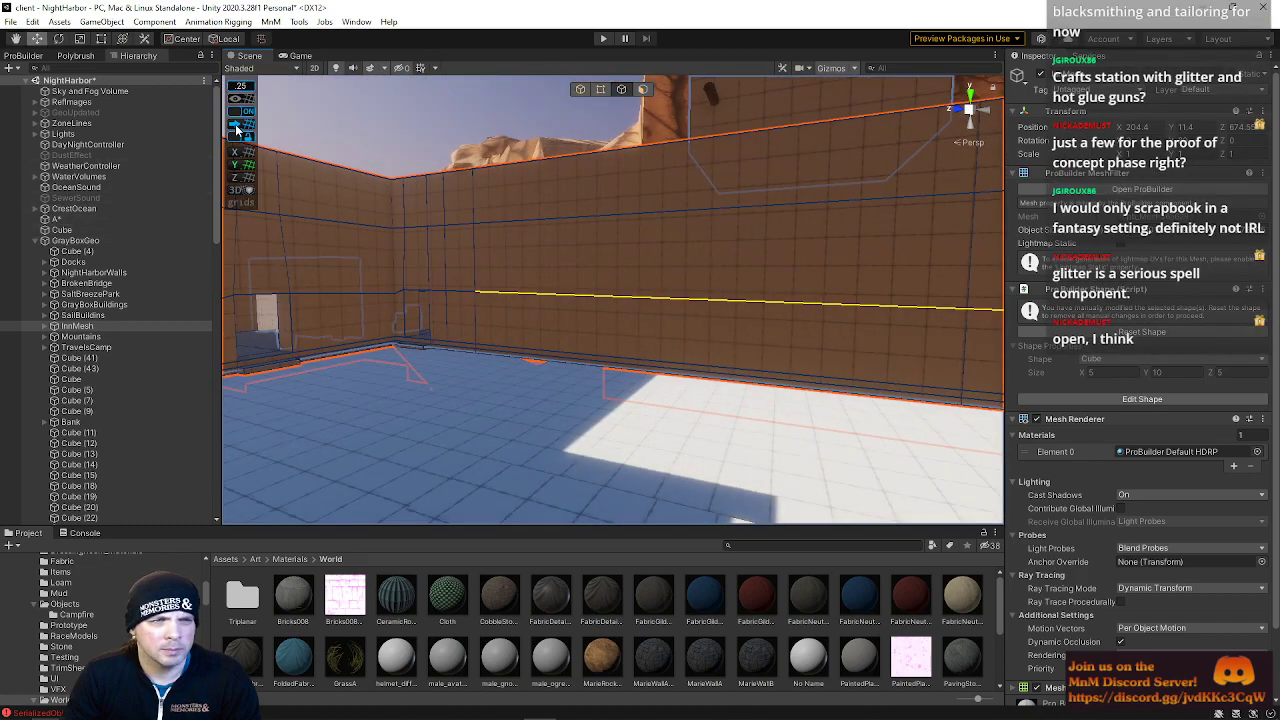
key(w)
right_drag(613, 301, 835, 290)
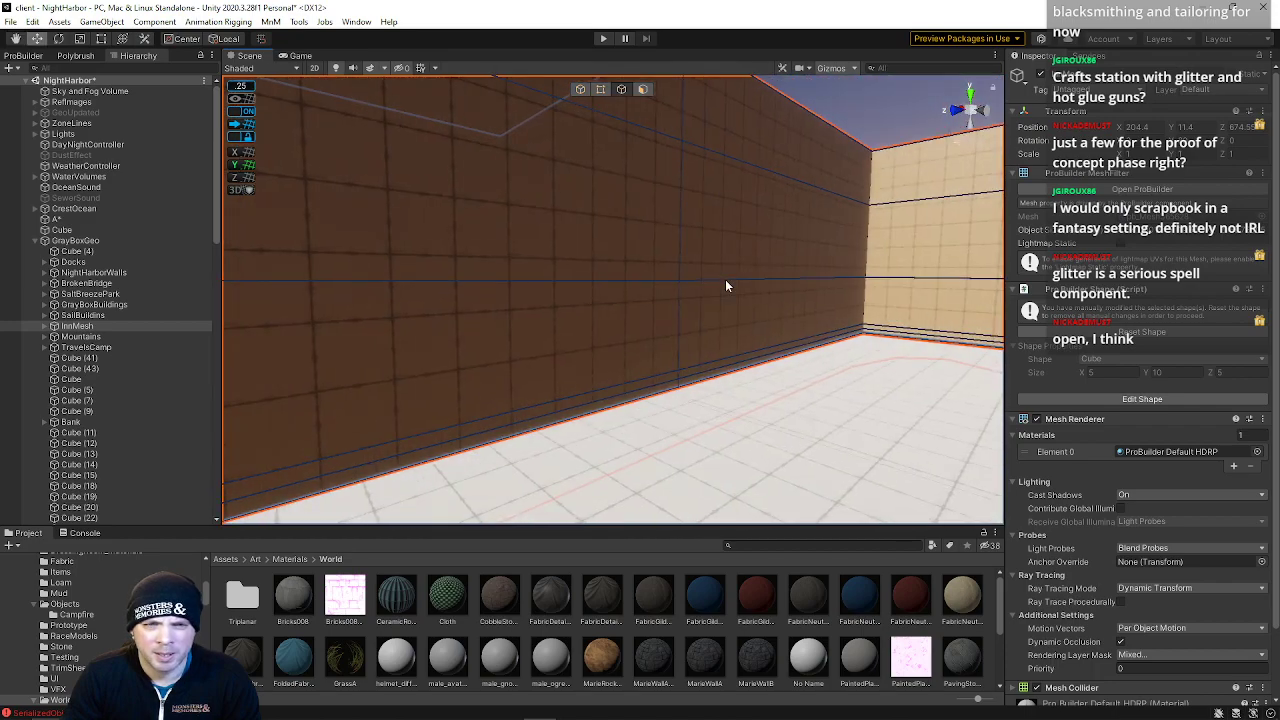
right_drag(803, 238, 623, 267)
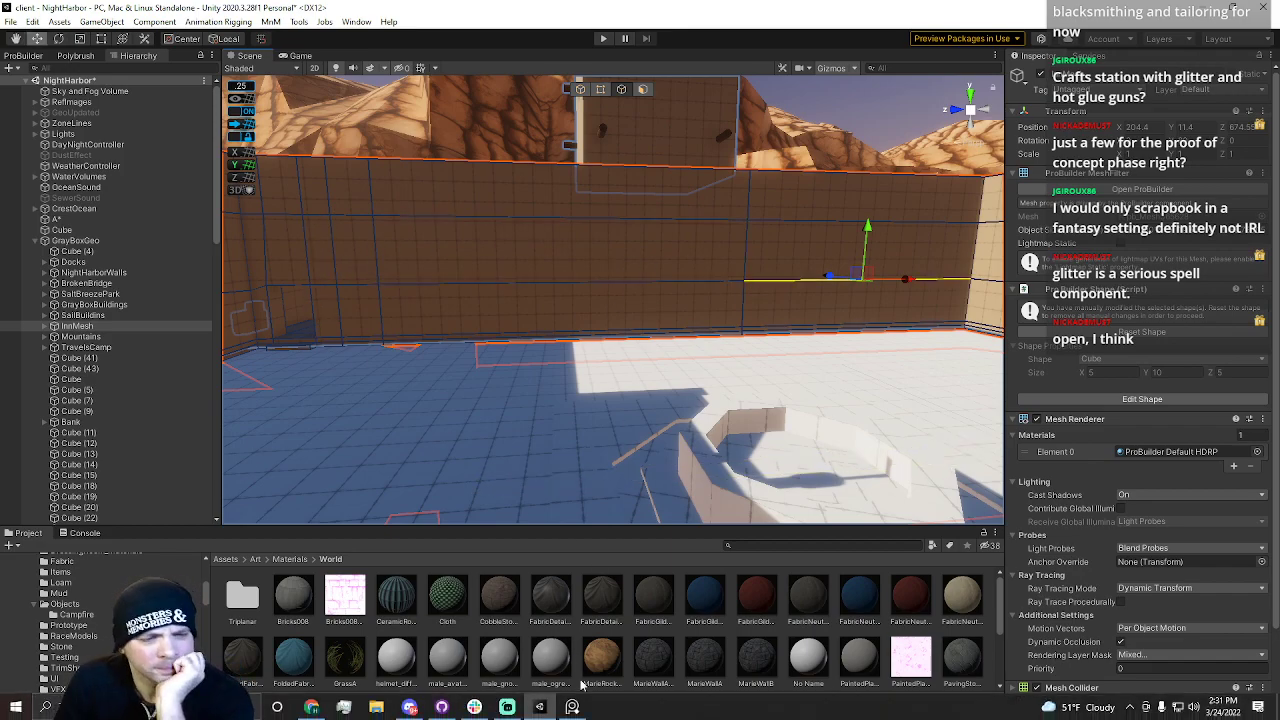
Open the reference board and browse the caravanserai courtyard and arcade photos, then move it aside
click(572, 706)
right_drag(1279, 340, 981, 382)
scroll(630, 432, down, 2)
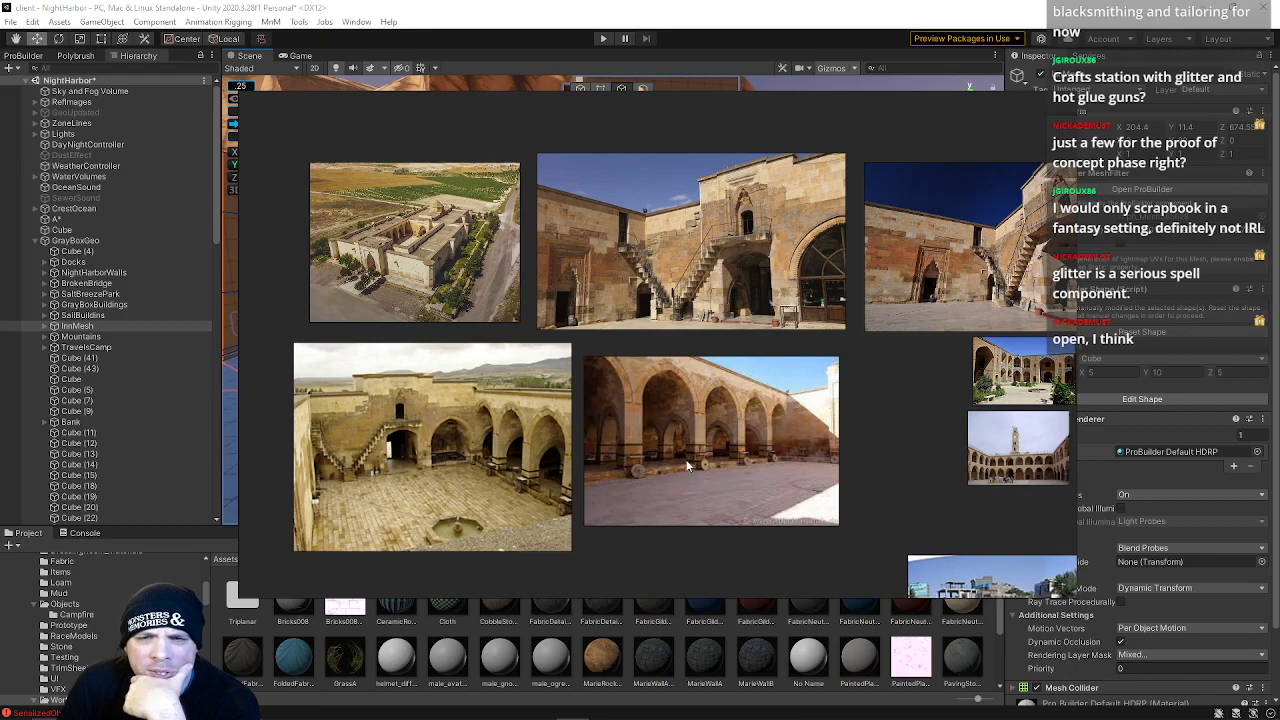
scroll(845, 455, down, 3)
middle_drag(1030, 514, 812, 438)
scroll(812, 438, up, 1)
scroll(812, 438, up, 3)
middle_drag(752, 375, 852, 553)
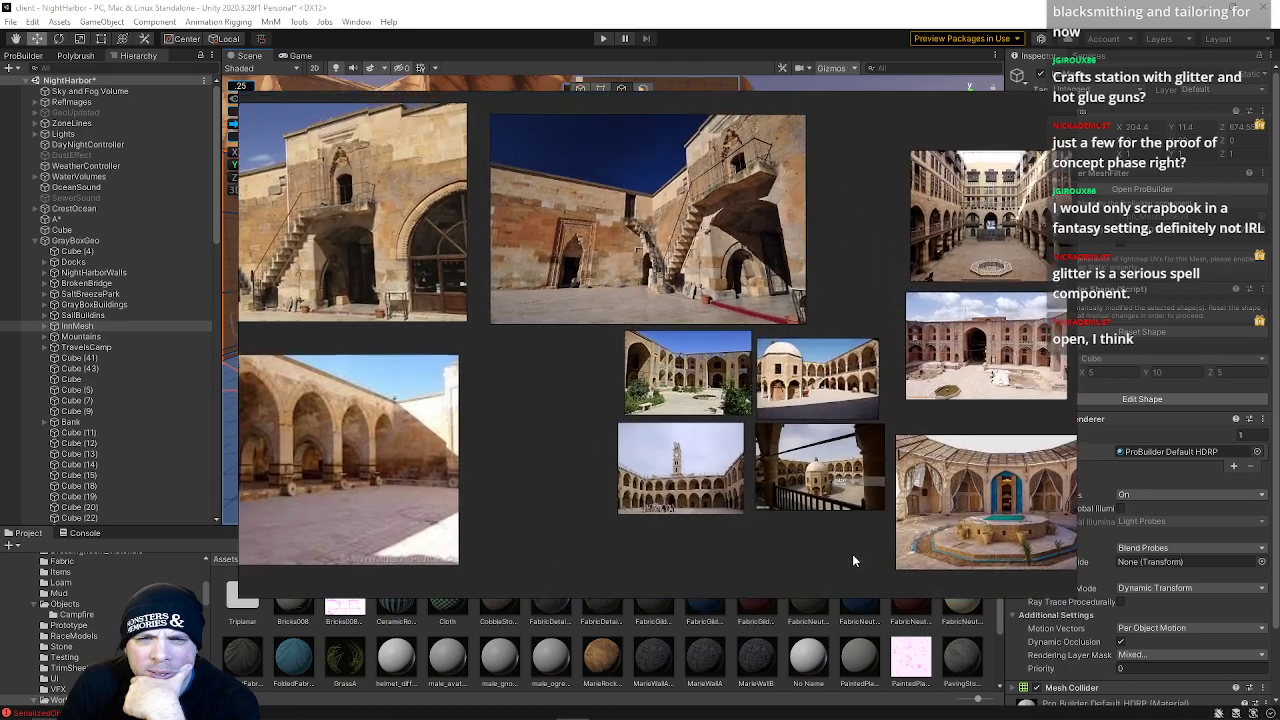
middle_drag(570, 404, 991, 360)
scroll(668, 455, up, 2)
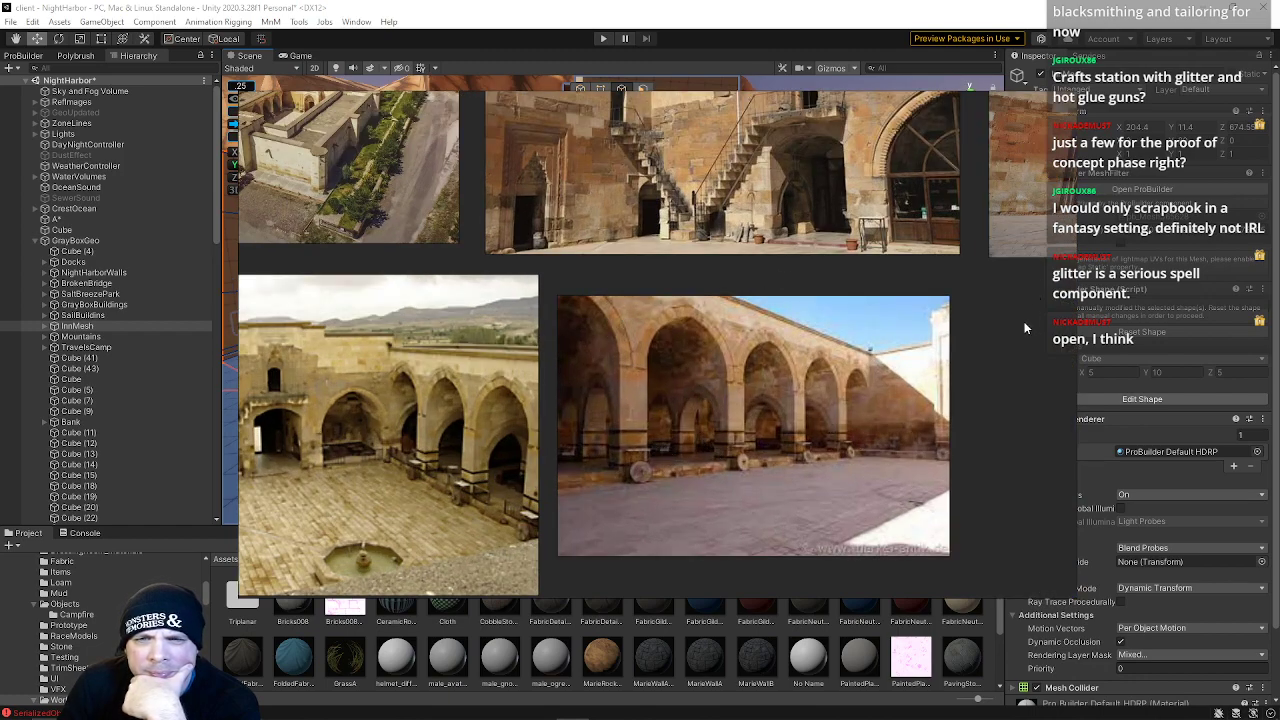
middle_drag(1020, 338, 1052, 342)
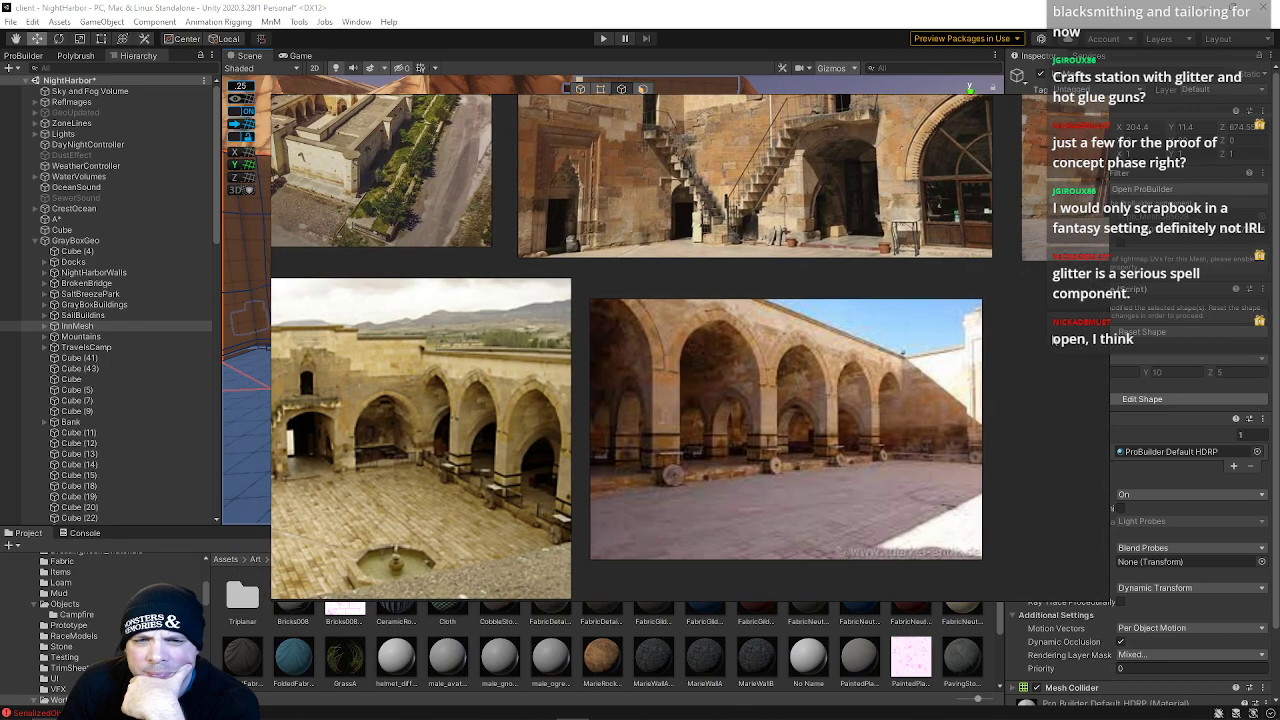
right_drag(1052, 336, 1279, 352)
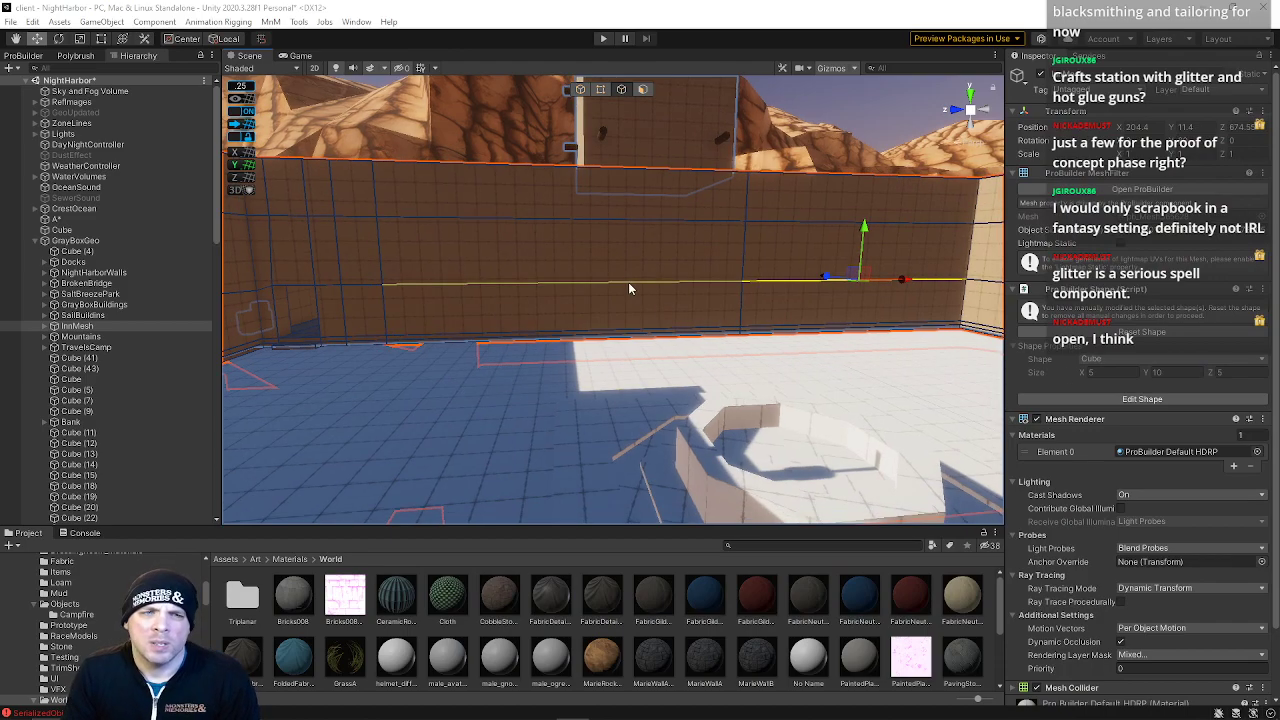
Select a horizontal edge on the inn's side wall and move it upward with the move tool
right_drag(755, 270, 637, 251)
right_drag(692, 282, 656, 175)
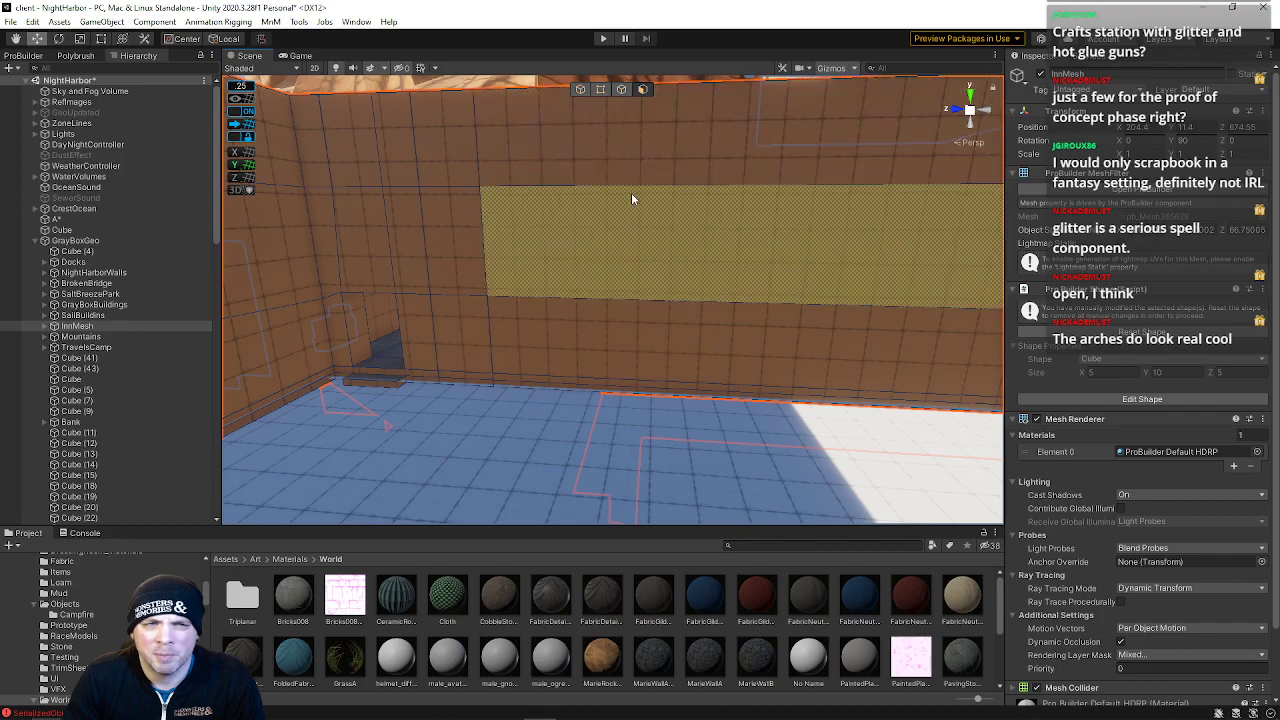
right_drag(624, 192, 678, 188)
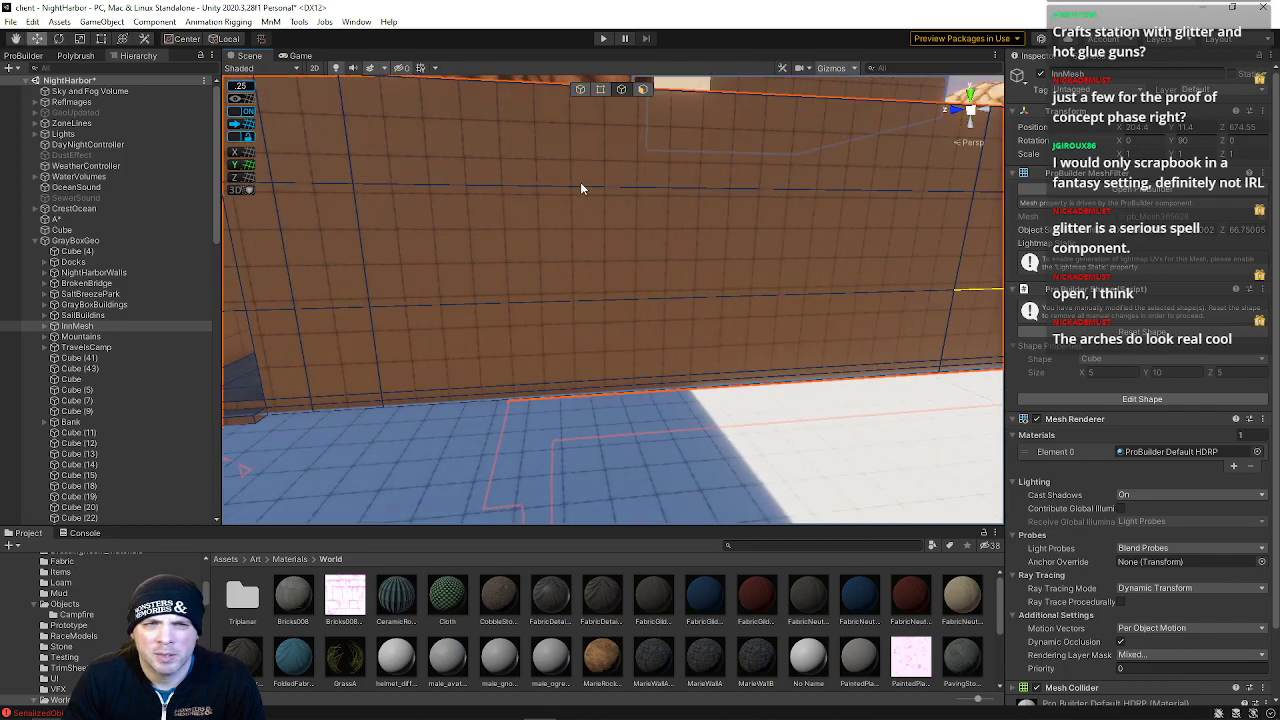
key(f)
right_drag(110, 172, 463, 182)
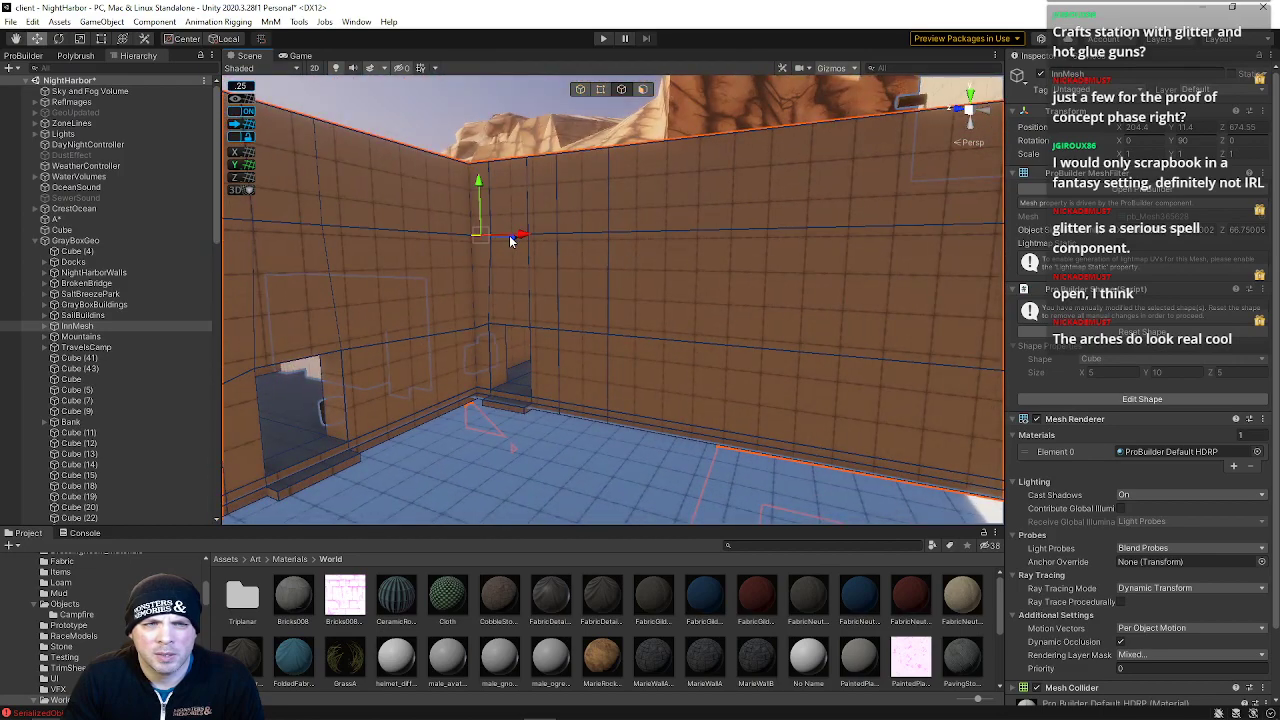
shift+click(669, 234)
right_drag(669, 234, 650, 192)
shift+click(846, 225)
drag(660, 190, 660, 155)
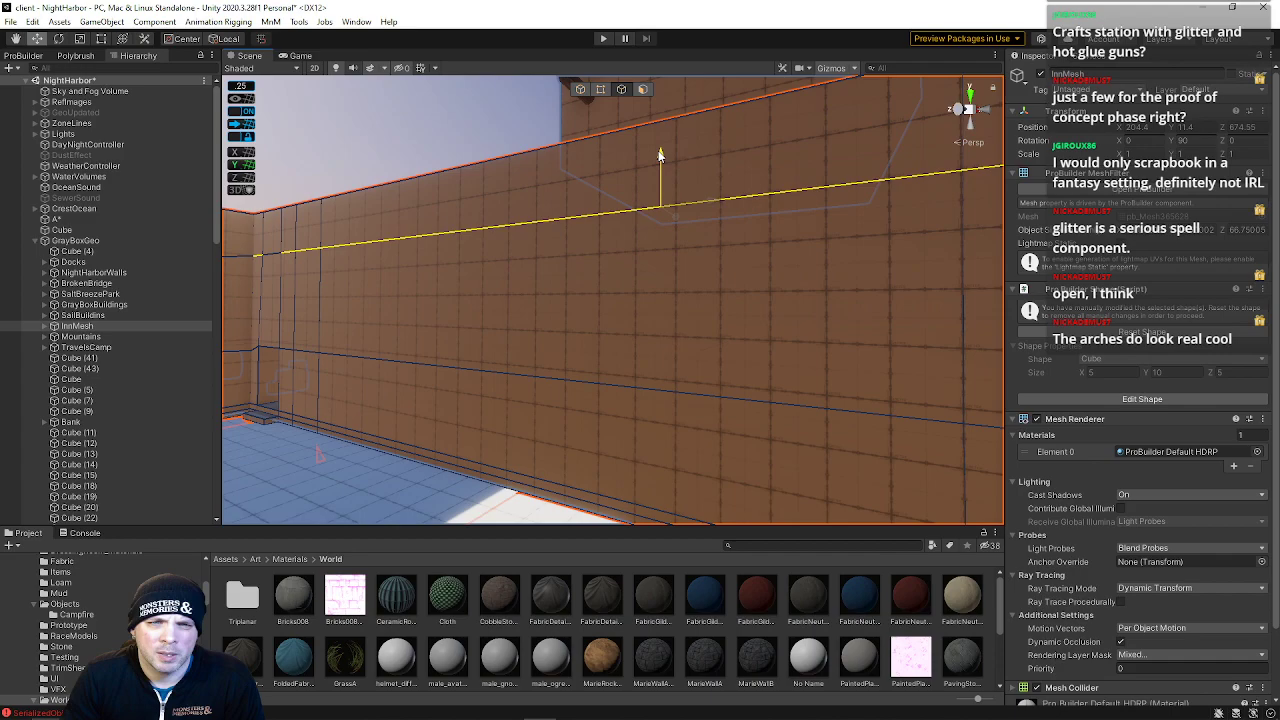
drag(668, 198, 668, 97)
Select a vertical edge on the inn's back wall and reposition it with the move tool
click(570, 302)
key(w)
right_drag(517, 248, 502, 298)
key(s)
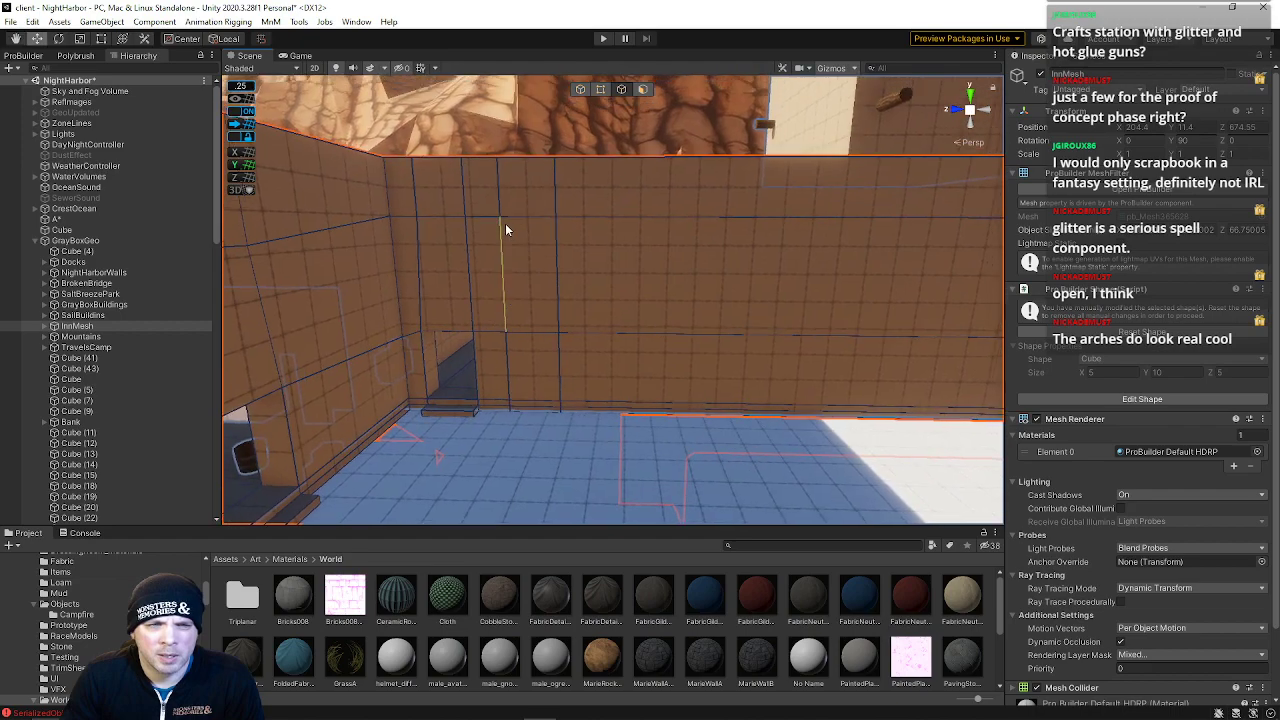
click(547, 268)
drag(615, 277, 607, 276)
right_drag(601, 274, 573, 322)
key(w)
key(a)
click(246, 124)
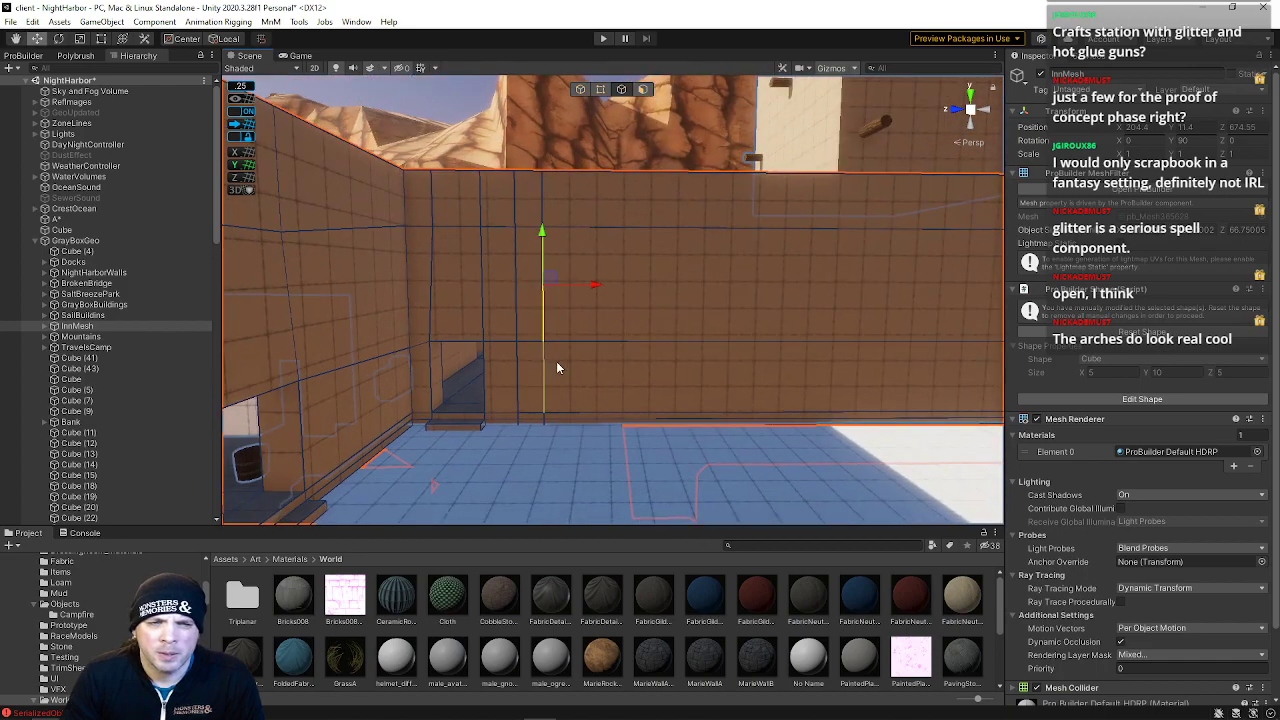
Examine the Guildhall interior for comparison, then return to the inn room's back wall
right_drag(616, 371, 640, 324)
key(w)
right_drag(654, 244, 375, 292)
click(754, 368)
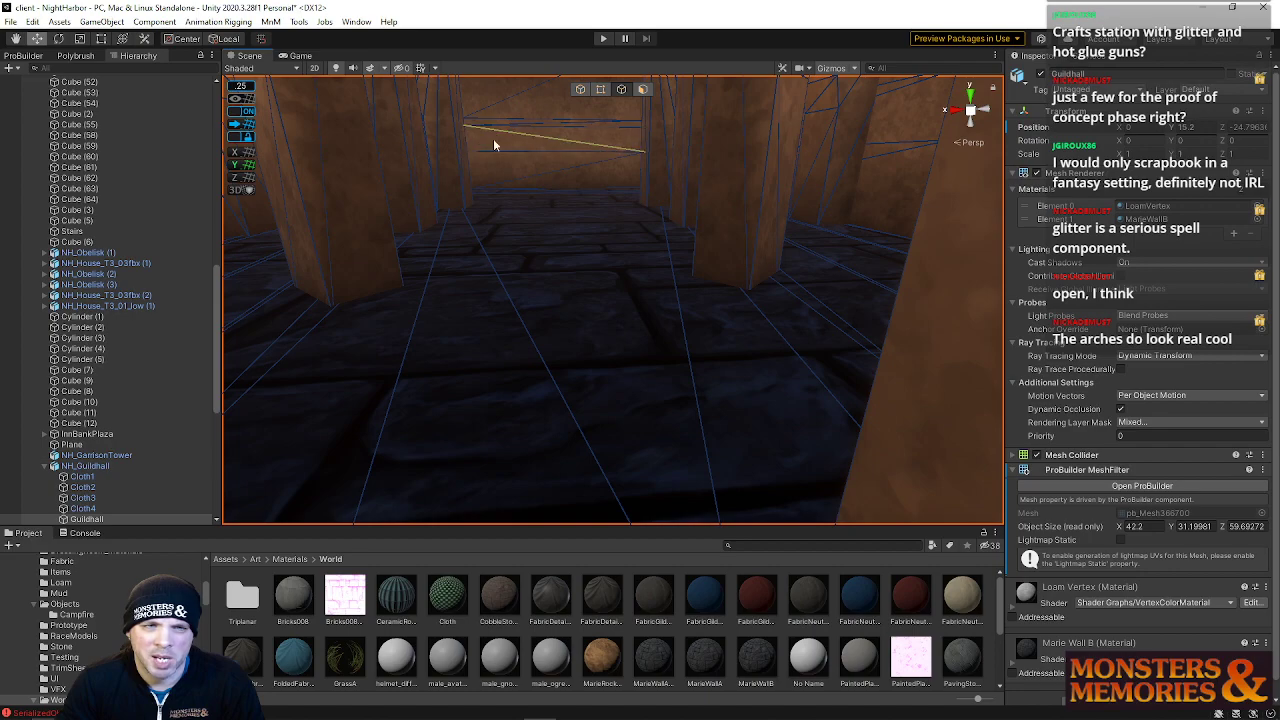
key(w)
right_drag(605, 158, 627, 176)
right_drag(553, 427, 300, 397)
click(625, 343)
right_drag(625, 343, 607, 350)
click(895, 270)
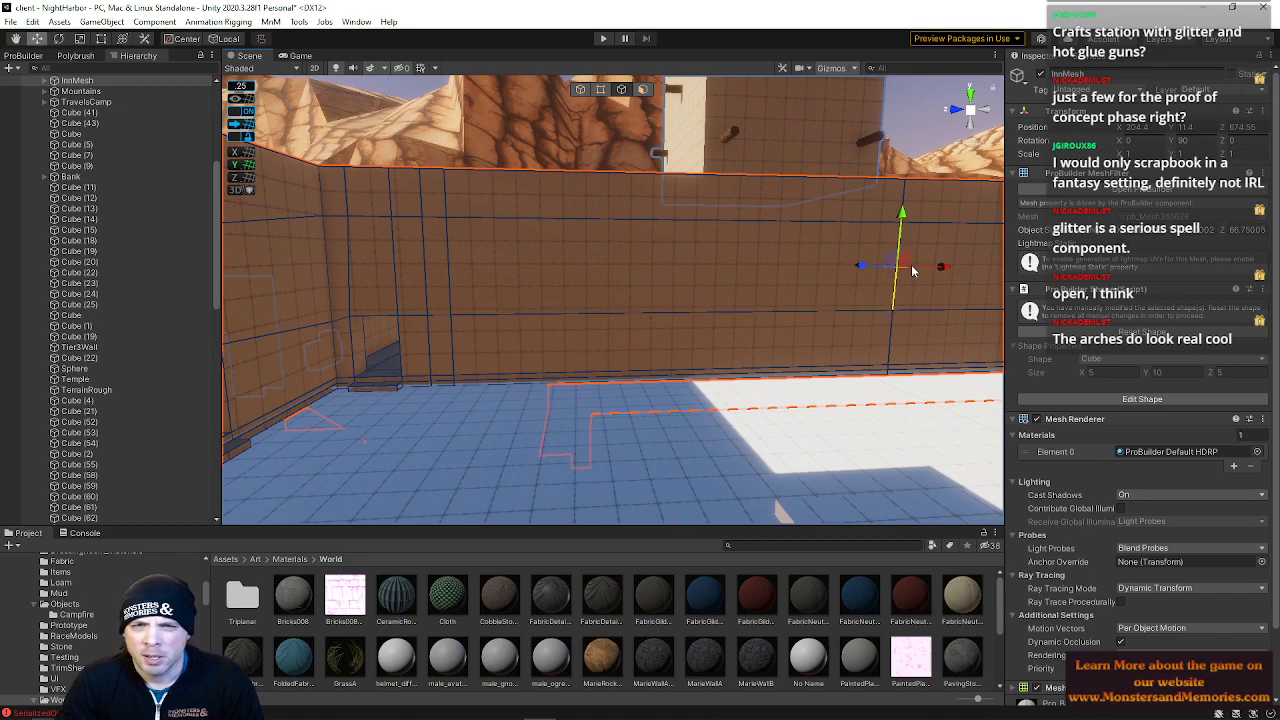
Switch to face mode and select the inn room's adjoining side wall face
right_drag(897, 335, 799, 271)
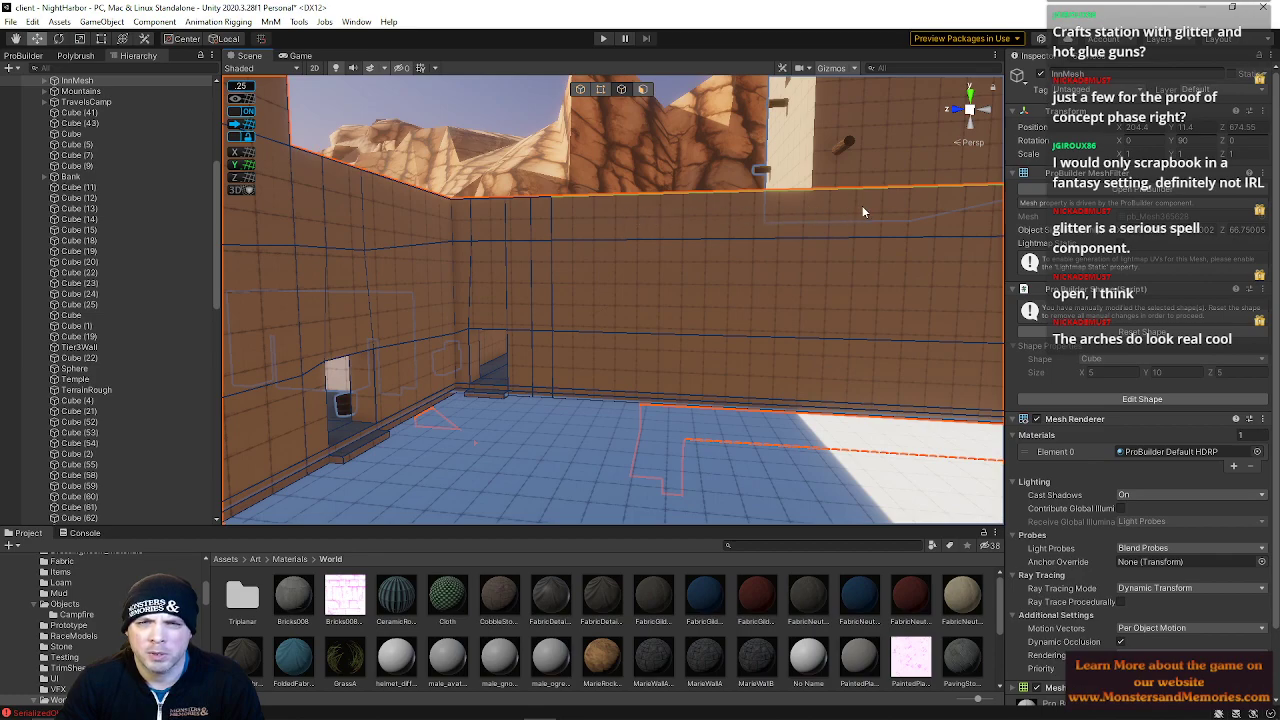
right_drag(926, 204, 1012, 207)
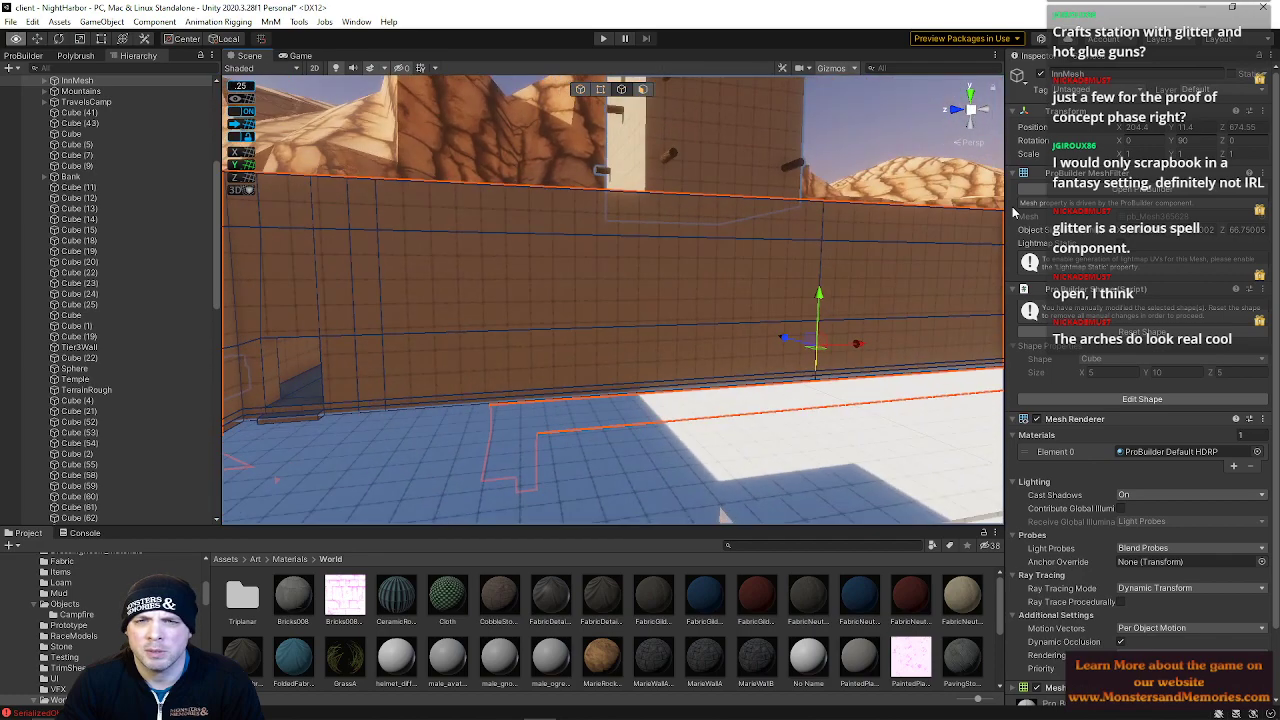
right_drag(814, 214, 714, 210)
key(w)
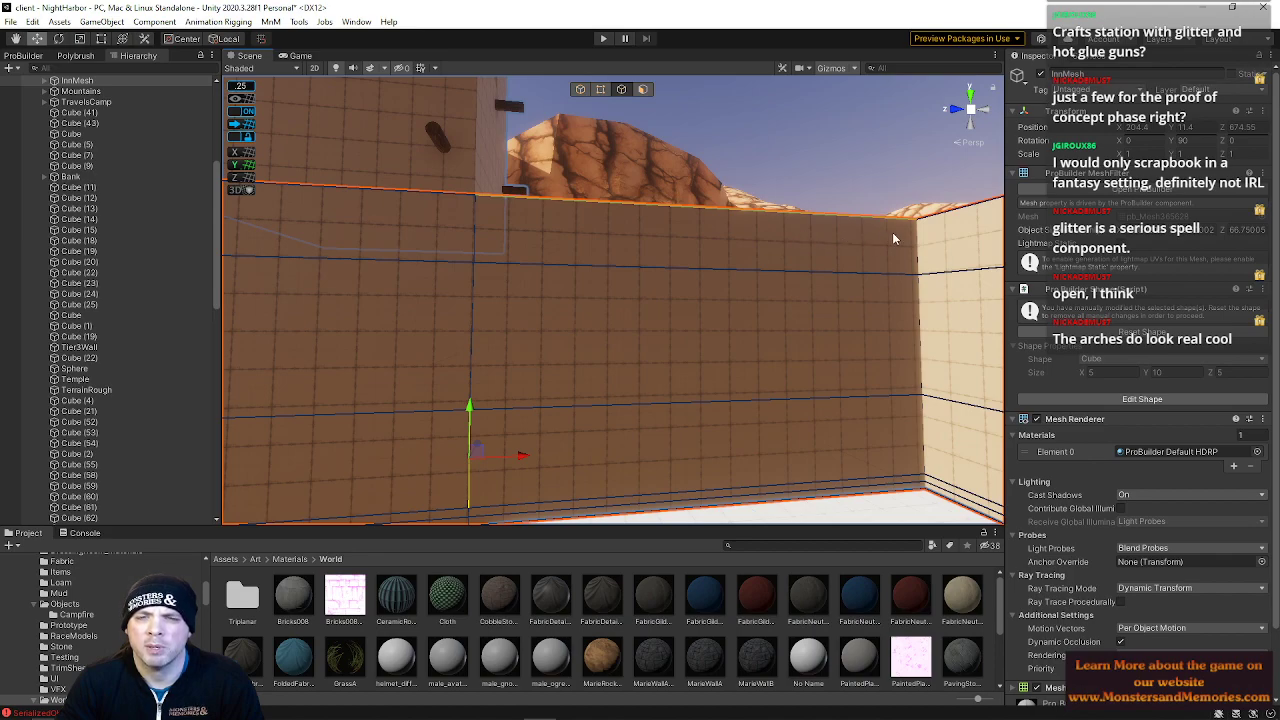
key(w)
right_drag(897, 238, 834, 211)
key(s)
key(w)
key(a)
right_drag(785, 264, 659, 128)
click(646, 92)
click(700, 195)
right_drag(714, 200, 767, 192)
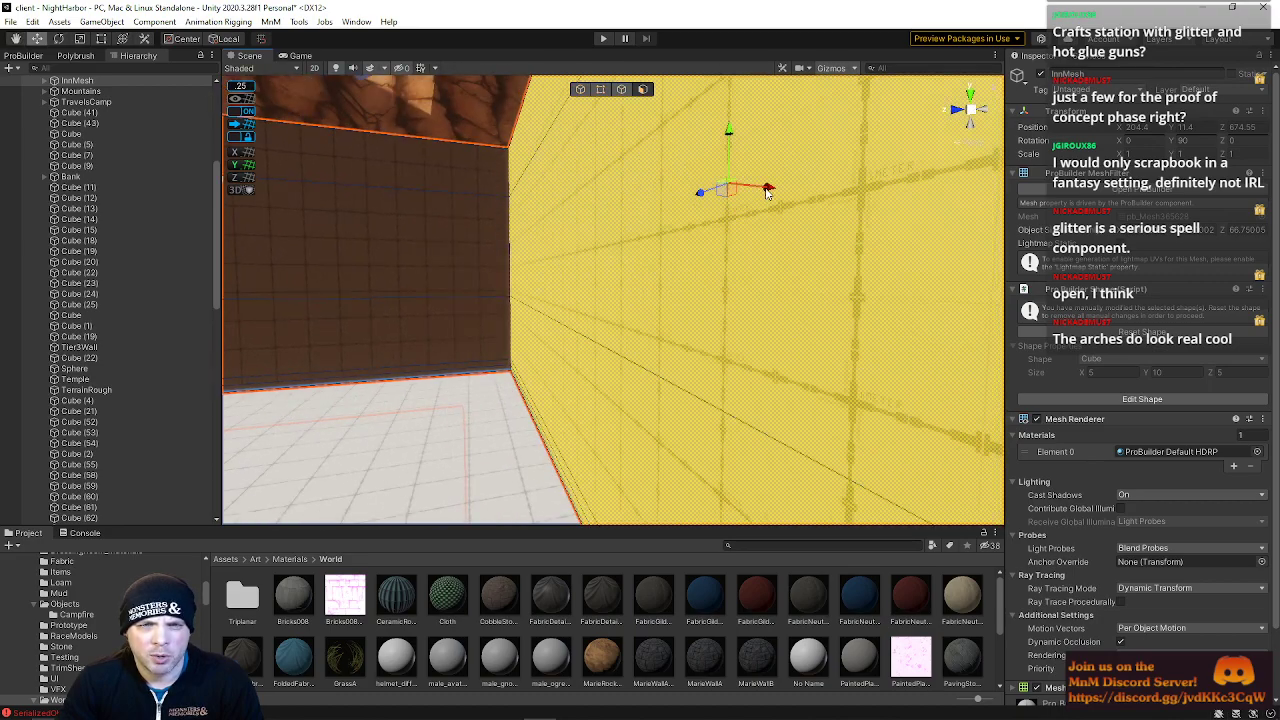
right_drag(743, 188, 609, 297)
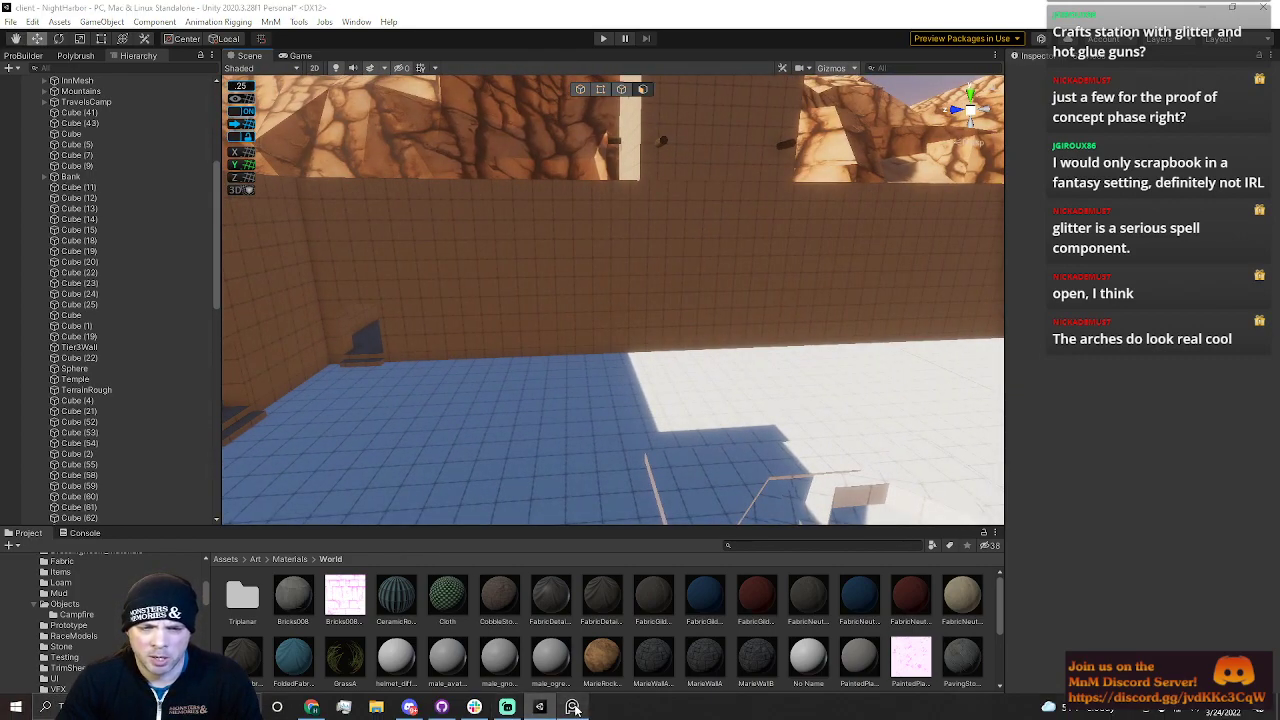
Bring up the reference board, enlarge the aerial caravanserai photo, and hide the board again
right_drag(1279, 430, 751, 437)
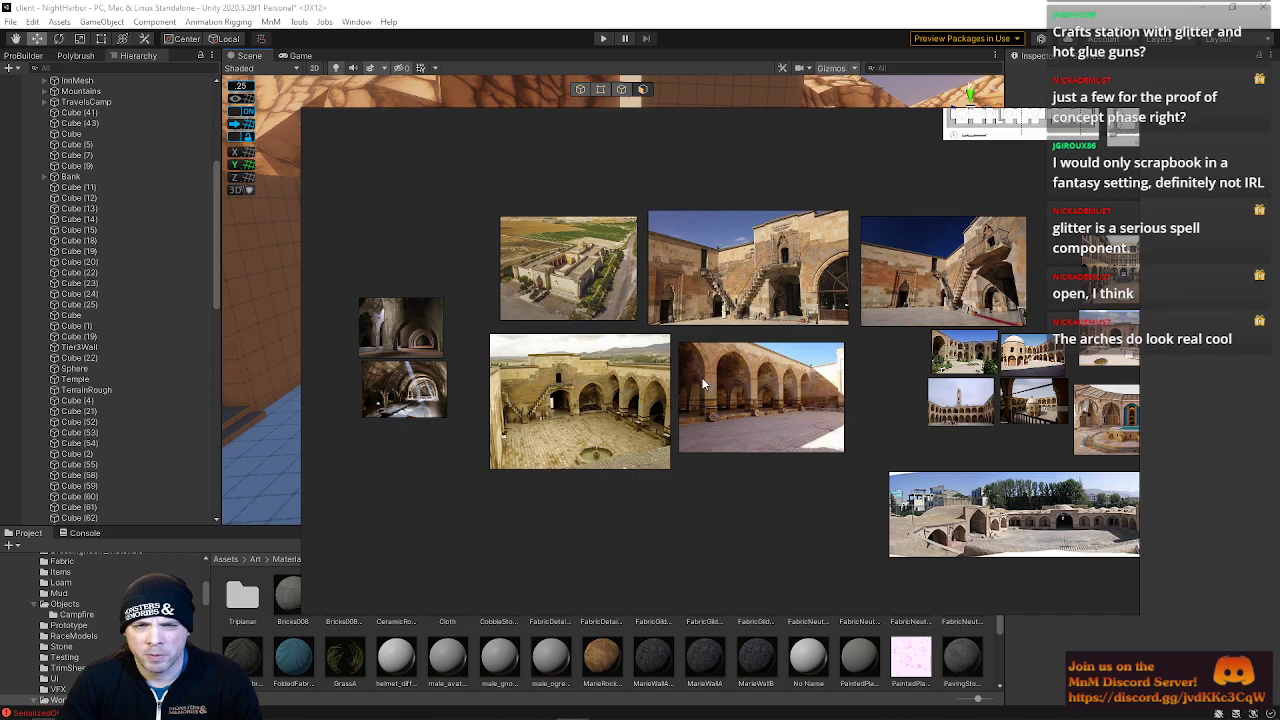
double_click(556, 273)
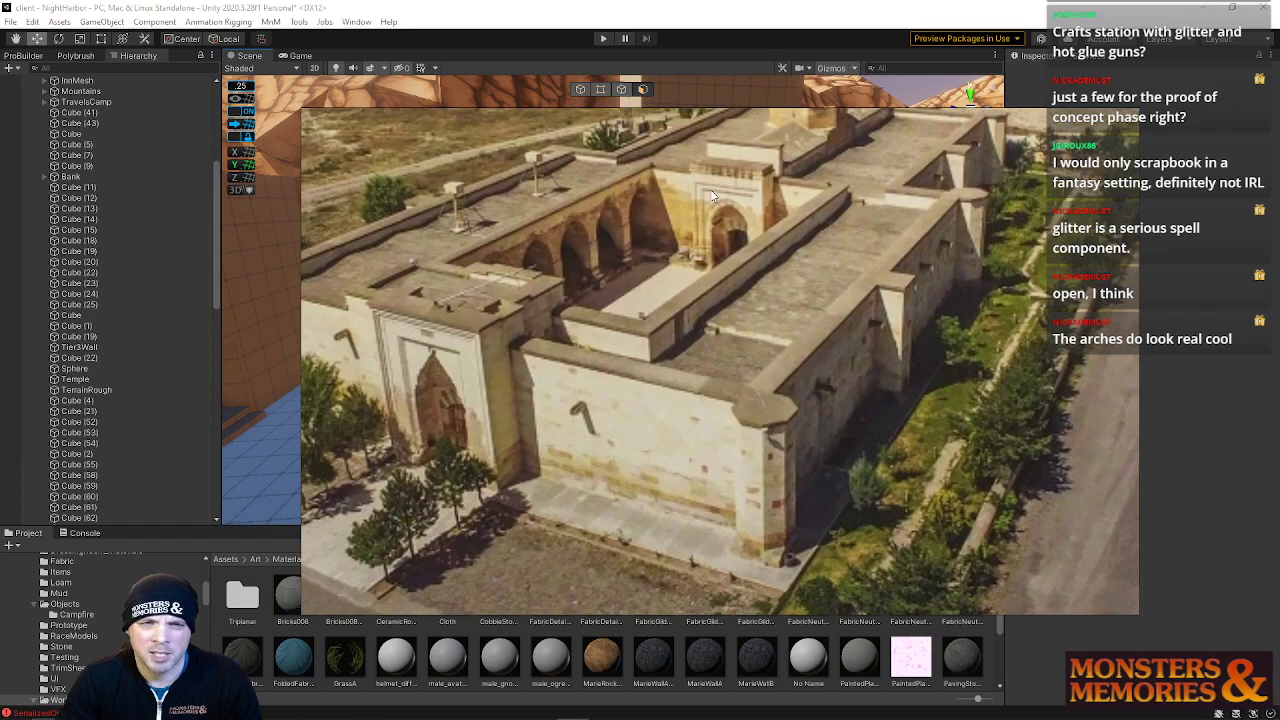
right_drag(1121, 307, 1279, 309)
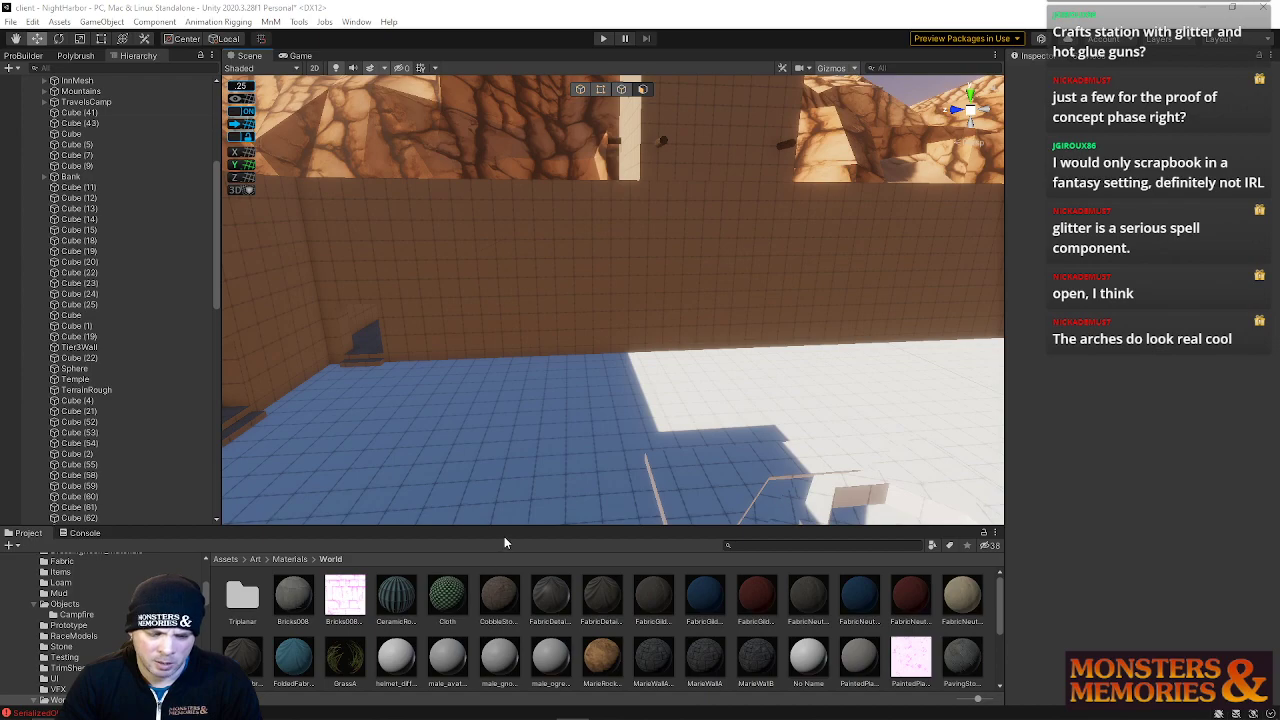
Switch to Calculator and divide 36 by 5
key(XF86Calculator)
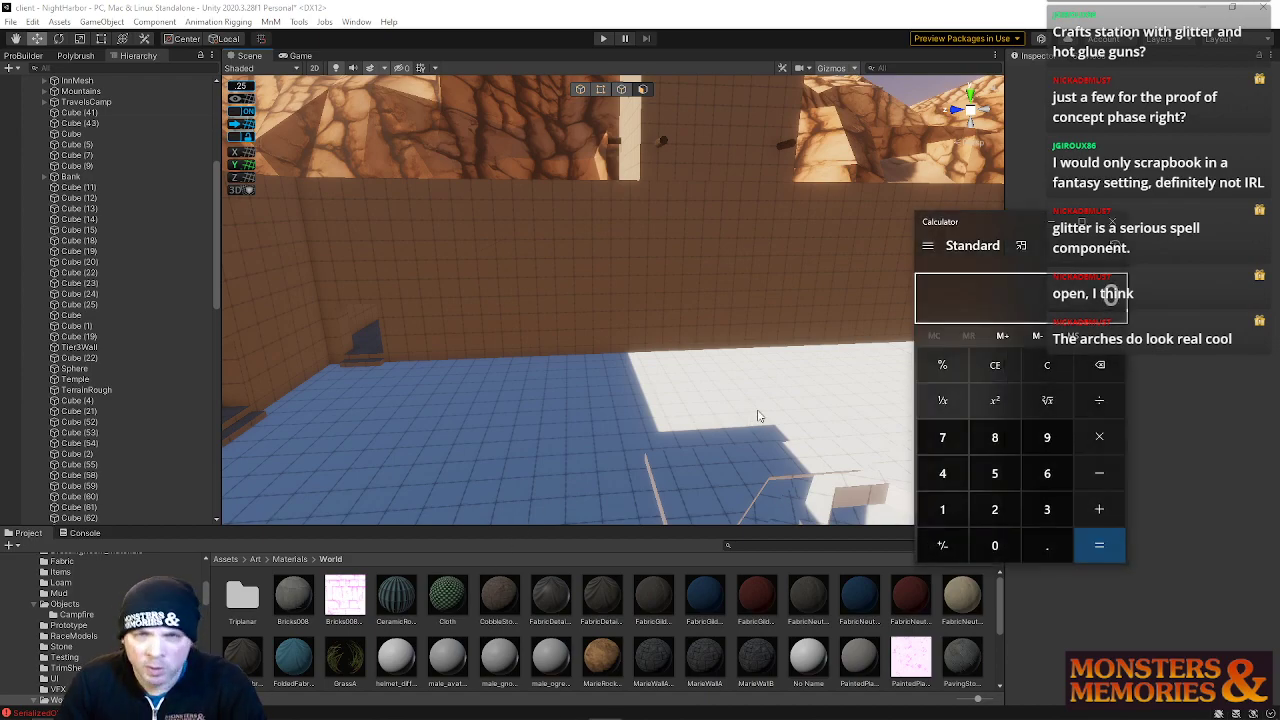
click(1046, 510)
click(1047, 473)
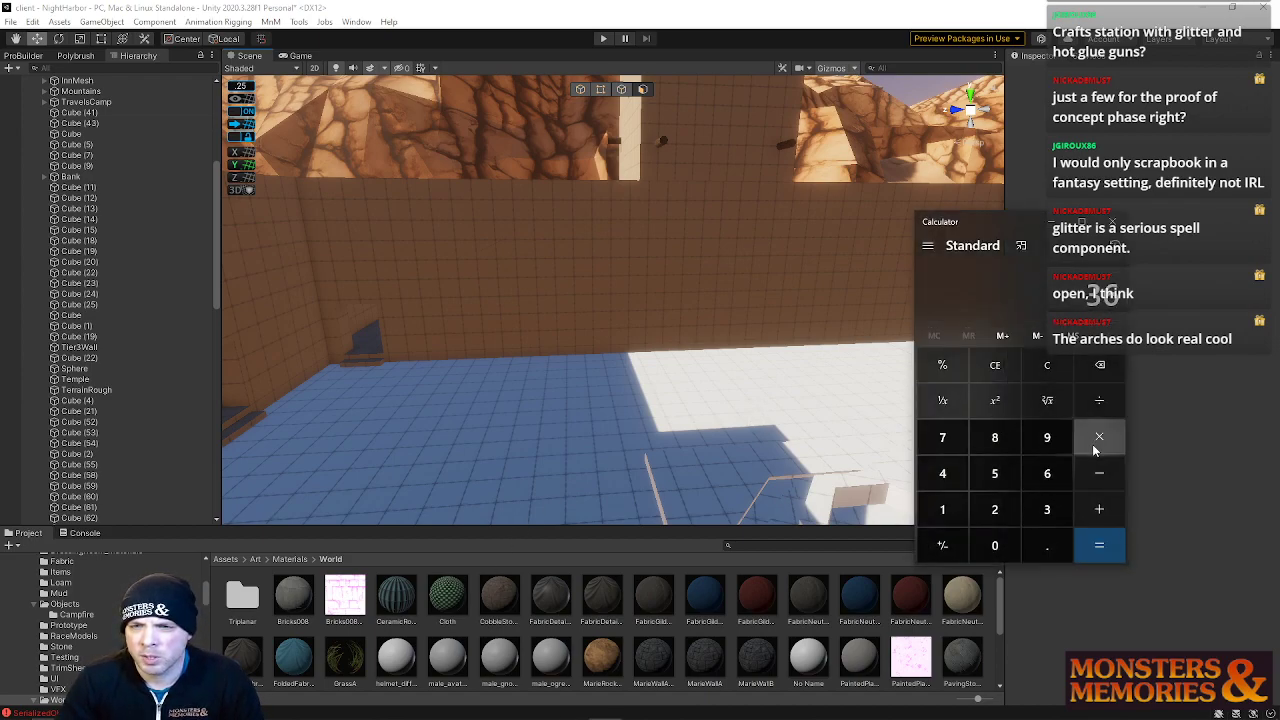
click(1099, 400)
click(993, 477)
click(1099, 545)
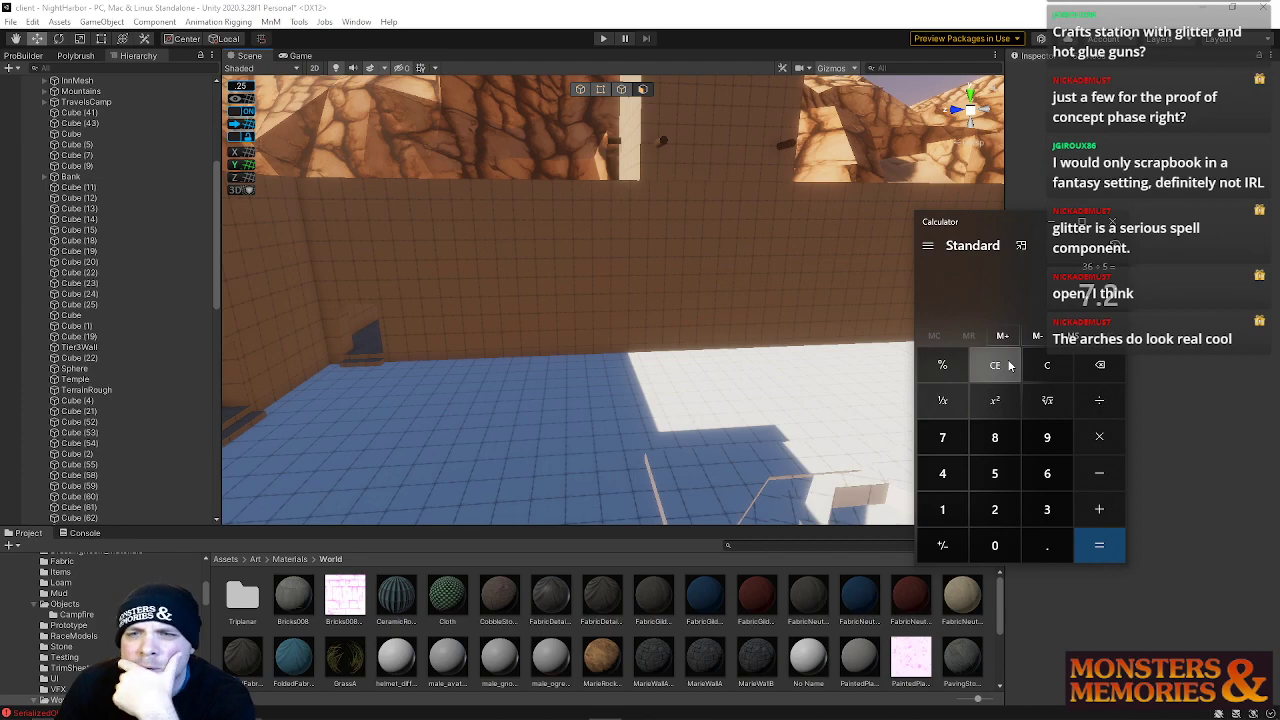
Multiply 5 by 7.25, then multiply the result by 5
click(993, 474)
click(1099, 437)
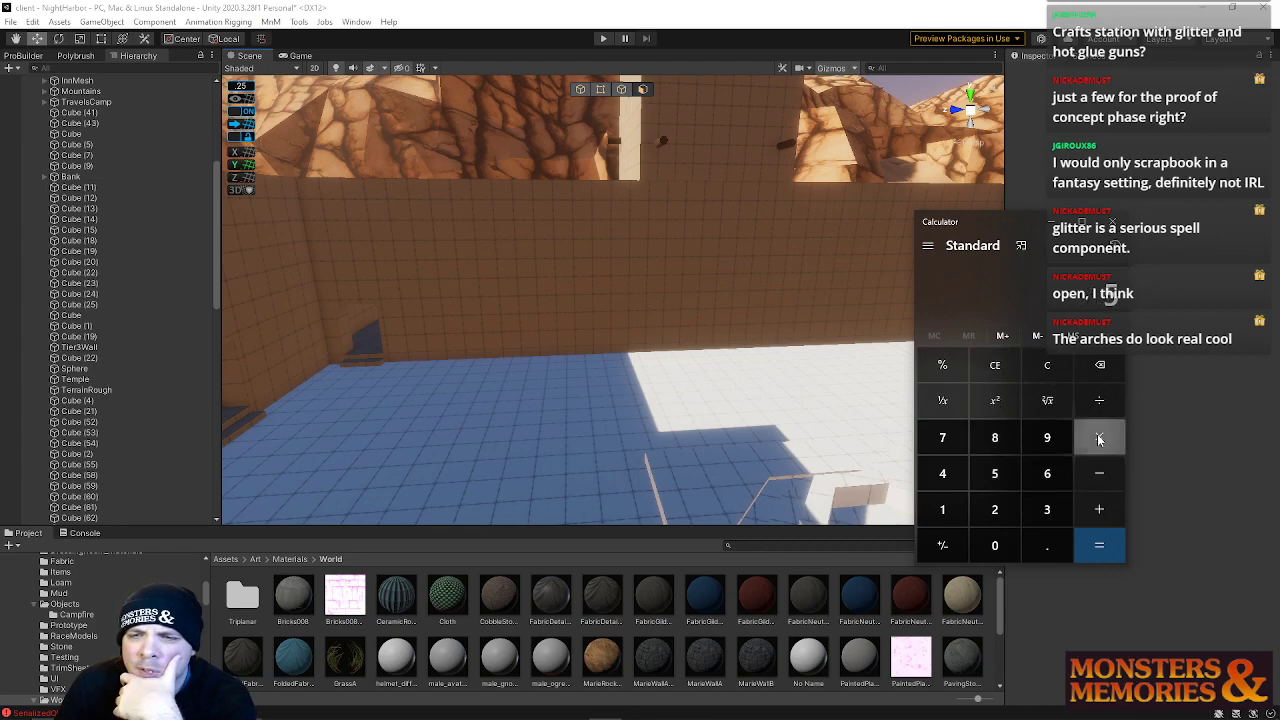
click(942, 437)
click(1047, 545)
click(995, 509)
click(995, 473)
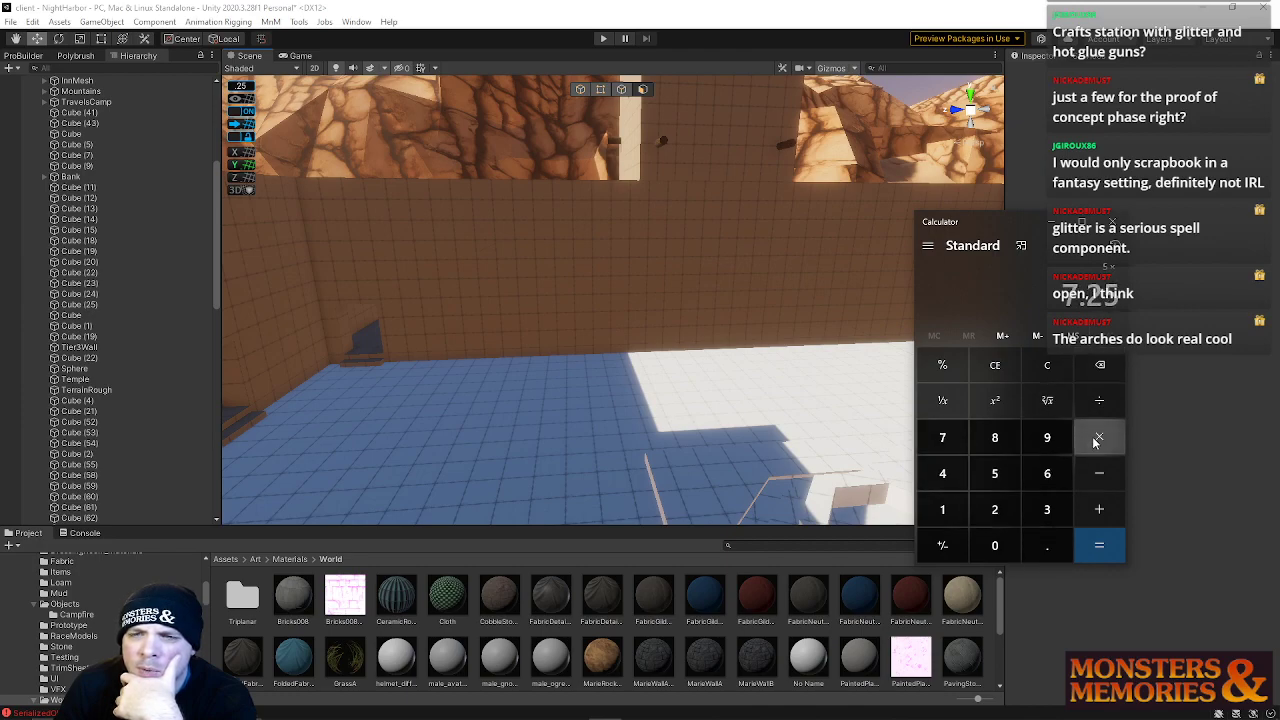
click(1097, 440)
click(995, 473)
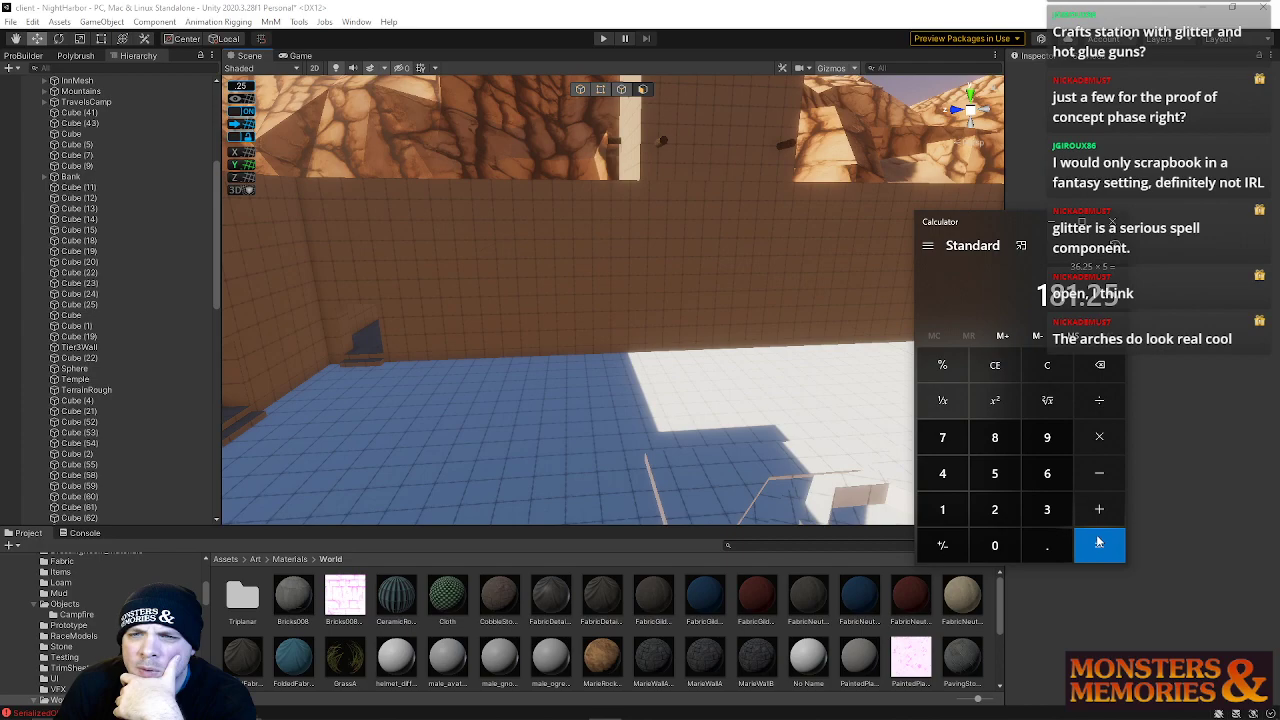
Clear the calculator and multiply 7.25 by 5
click(1047, 365)
click(942, 437)
click(1047, 545)
click(995, 509)
click(995, 473)
click(1099, 437)
click(995, 473)
click(1099, 545)
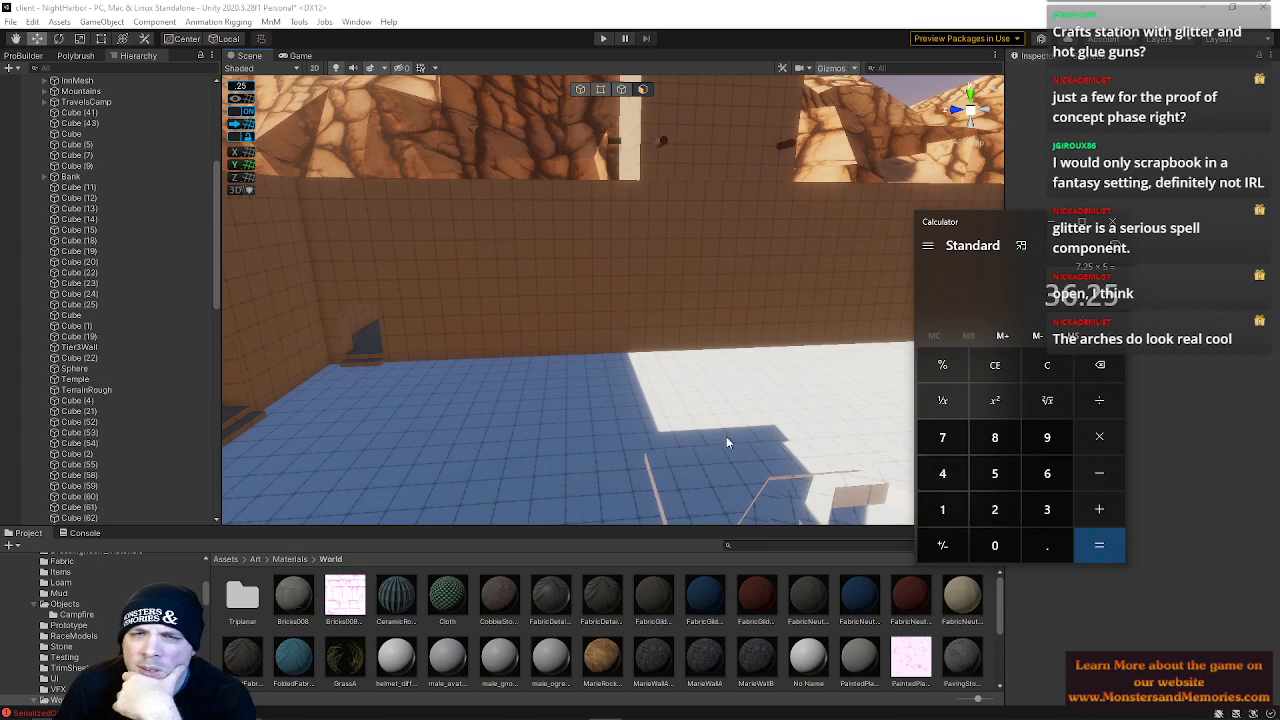
Select a vertical edge running up the interior wall of the inn mesh
right_drag(726, 443, 803, 271)
click(790, 370)
click(546, 223)
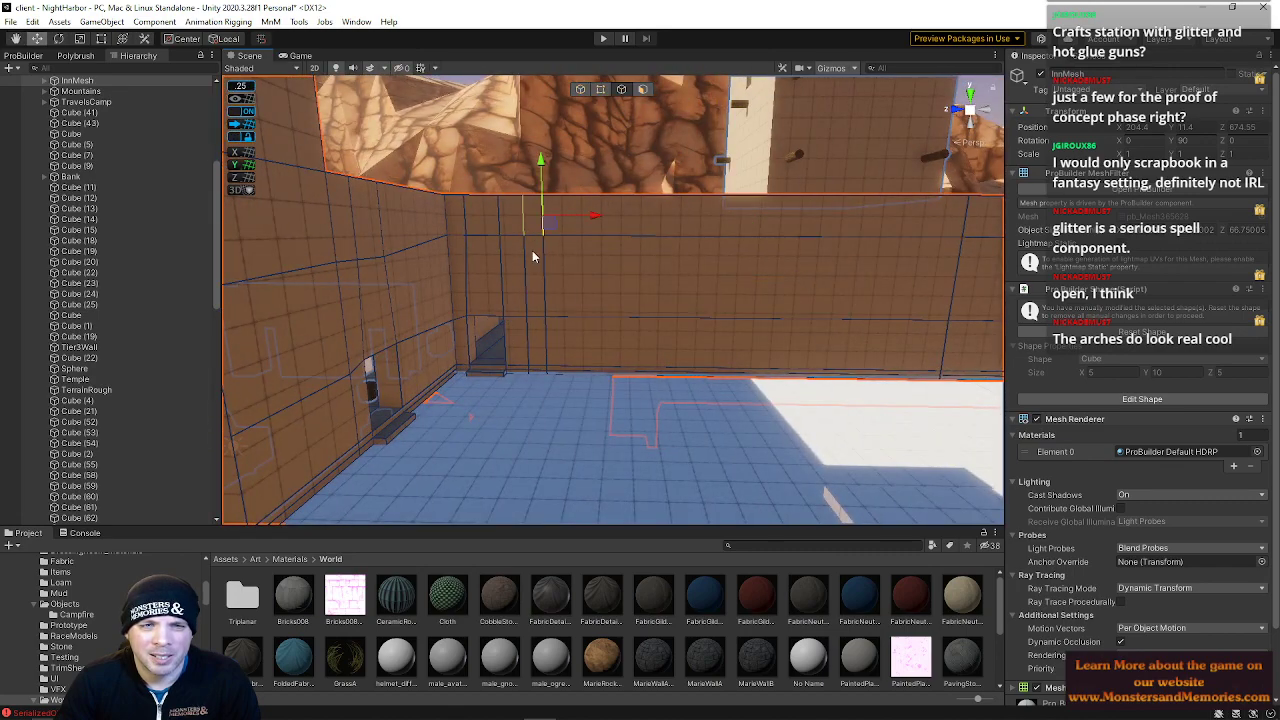
click(548, 342)
right_drag(548, 270, 545, 271)
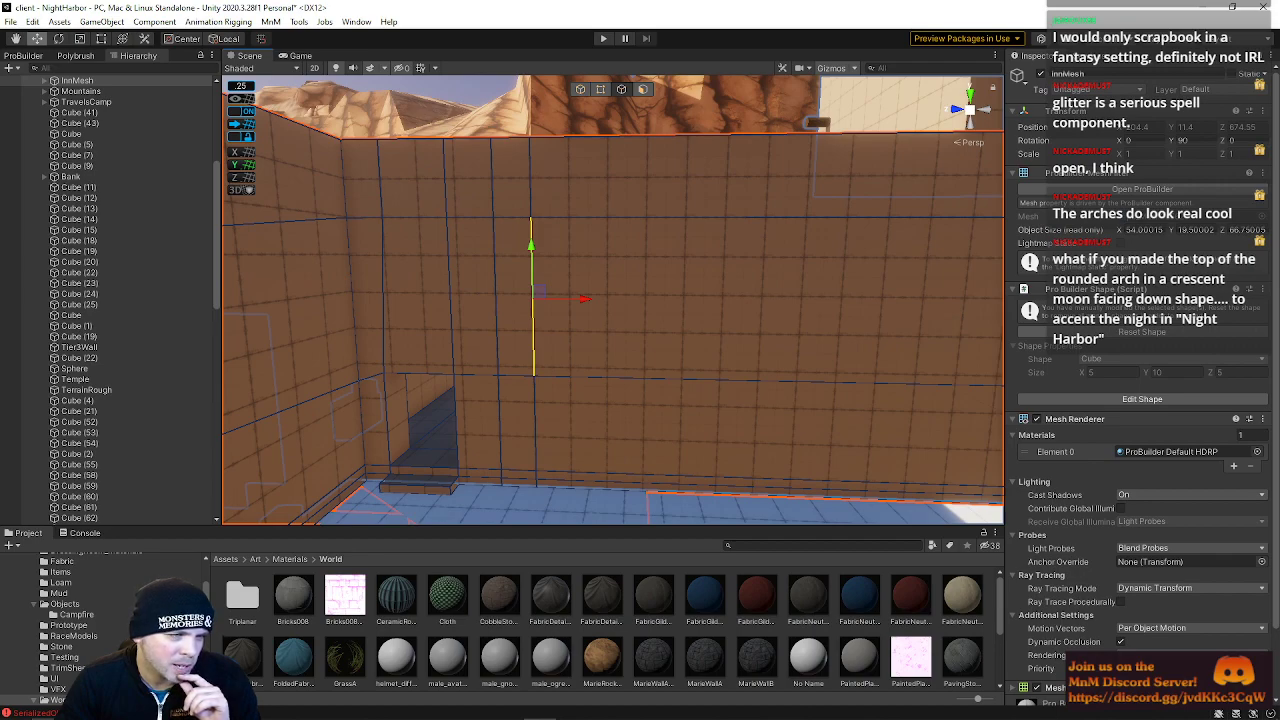
Survey the harbor and the inn's arched entrance wall from outside before returning to the interior wall
key(w)
right_drag(500, 312, 422, 489)
key(s)
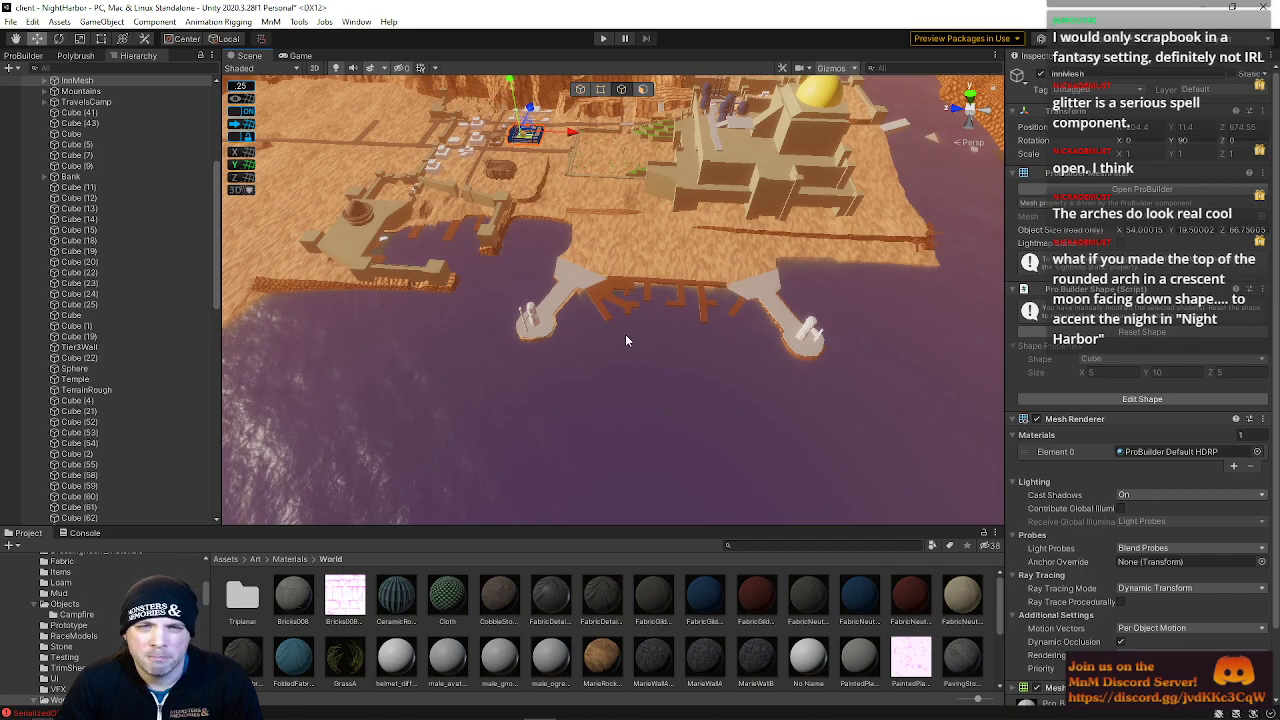
right_drag(588, 332, 815, 184)
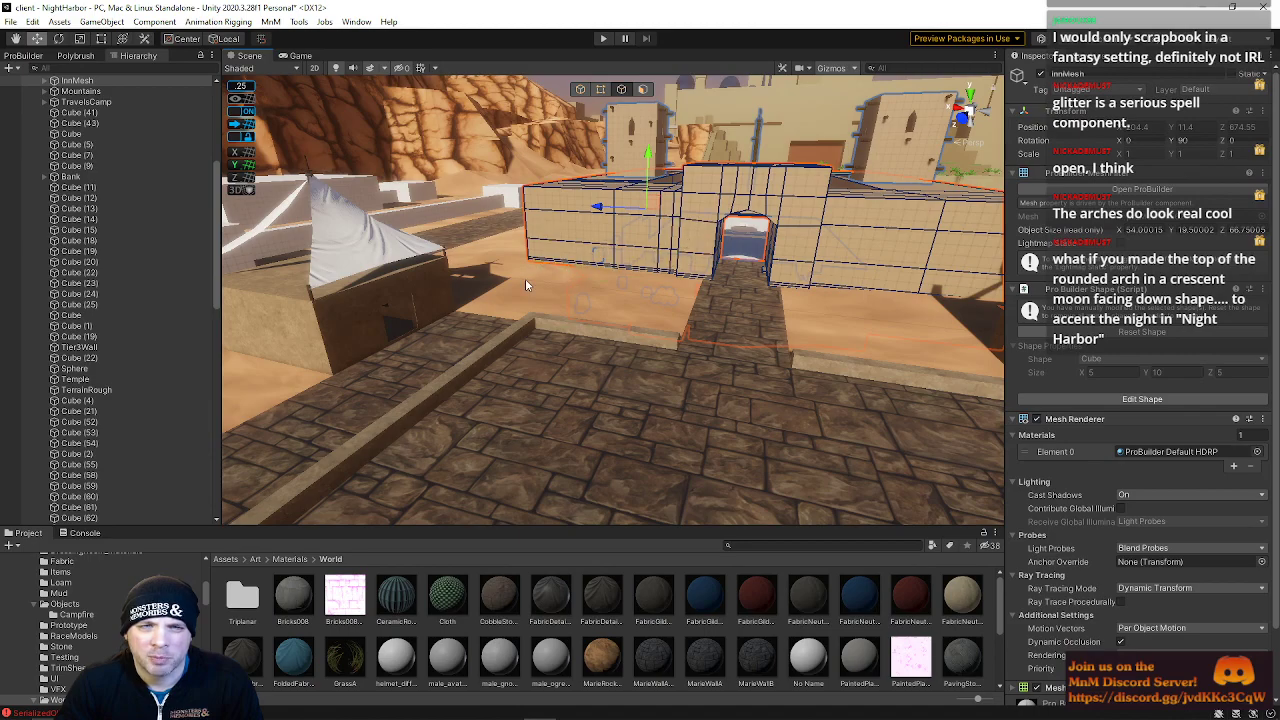
right_drag(525, 282, 525, 177)
click(525, 177)
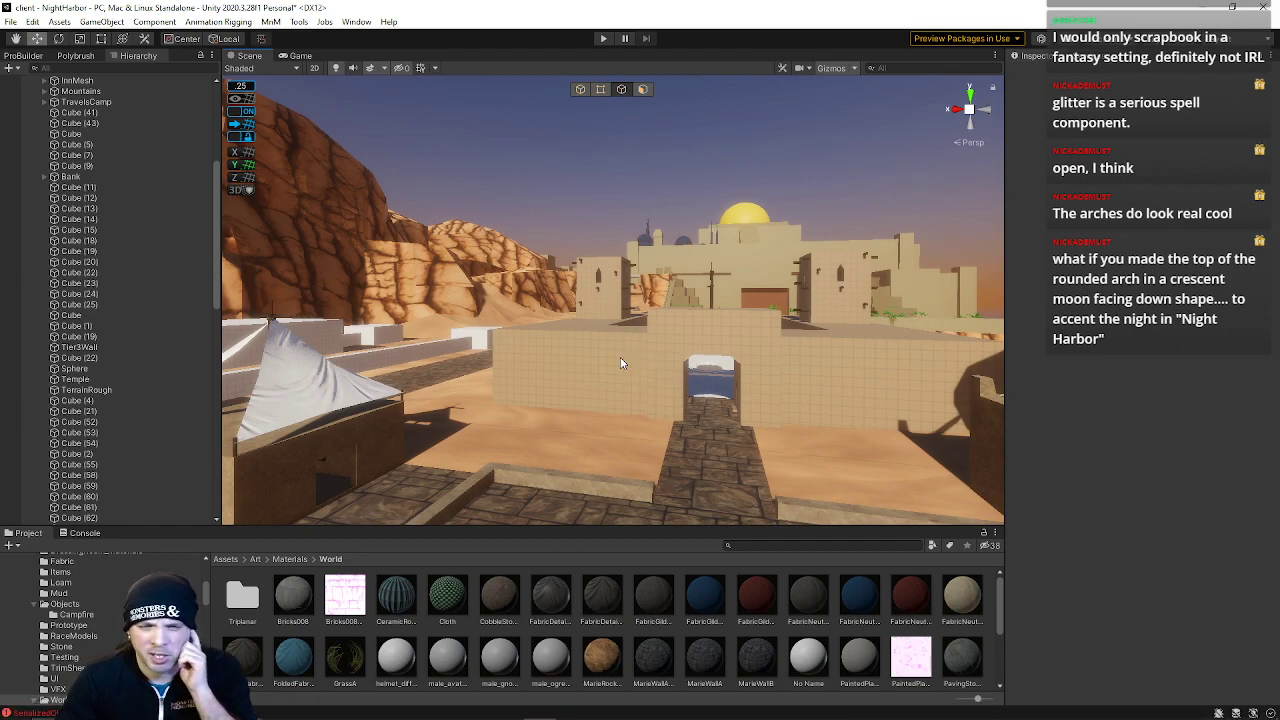
right_drag(575, 352, 391, 351)
click(538, 308)
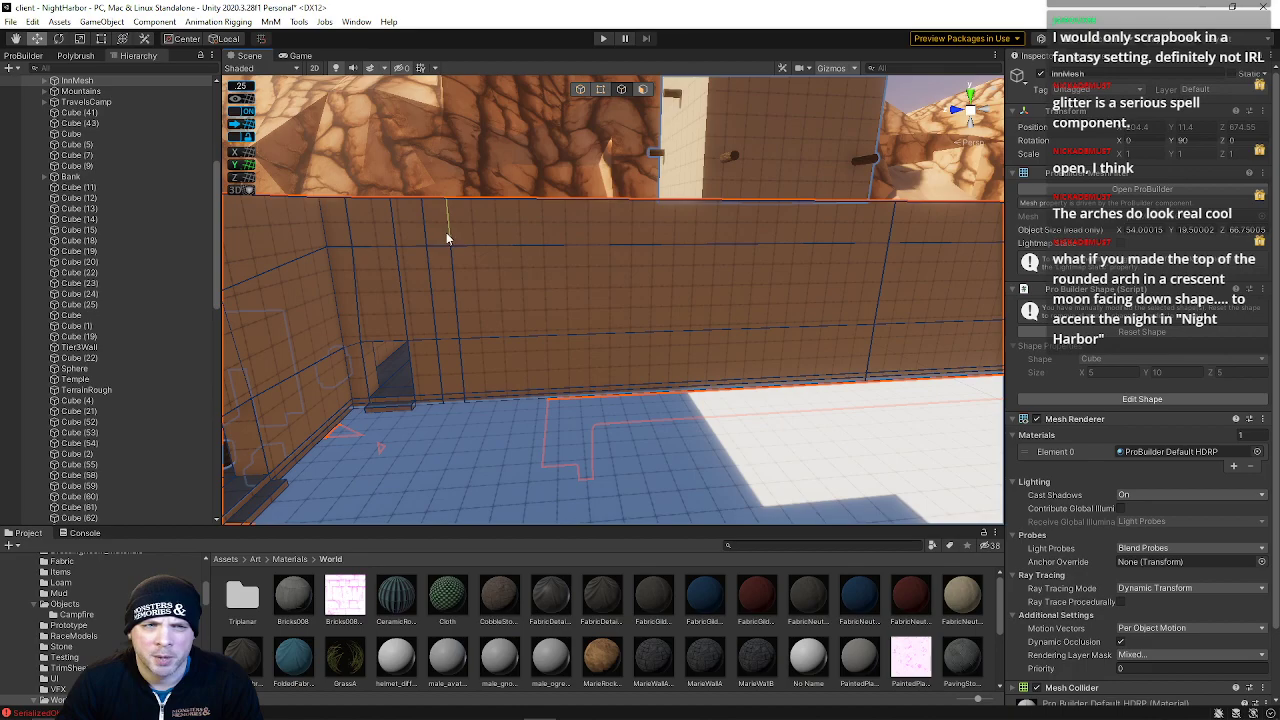
Select a vertical edge loop on the inner wall face
mouse_move(468, 399)
right_down()
mouse_move(449, 403)
mouse_move(477, 390)
right_up()
double_click(870, 199)
right_drag(861, 221, 812, 190)
right_drag(706, 268, 705, 262)
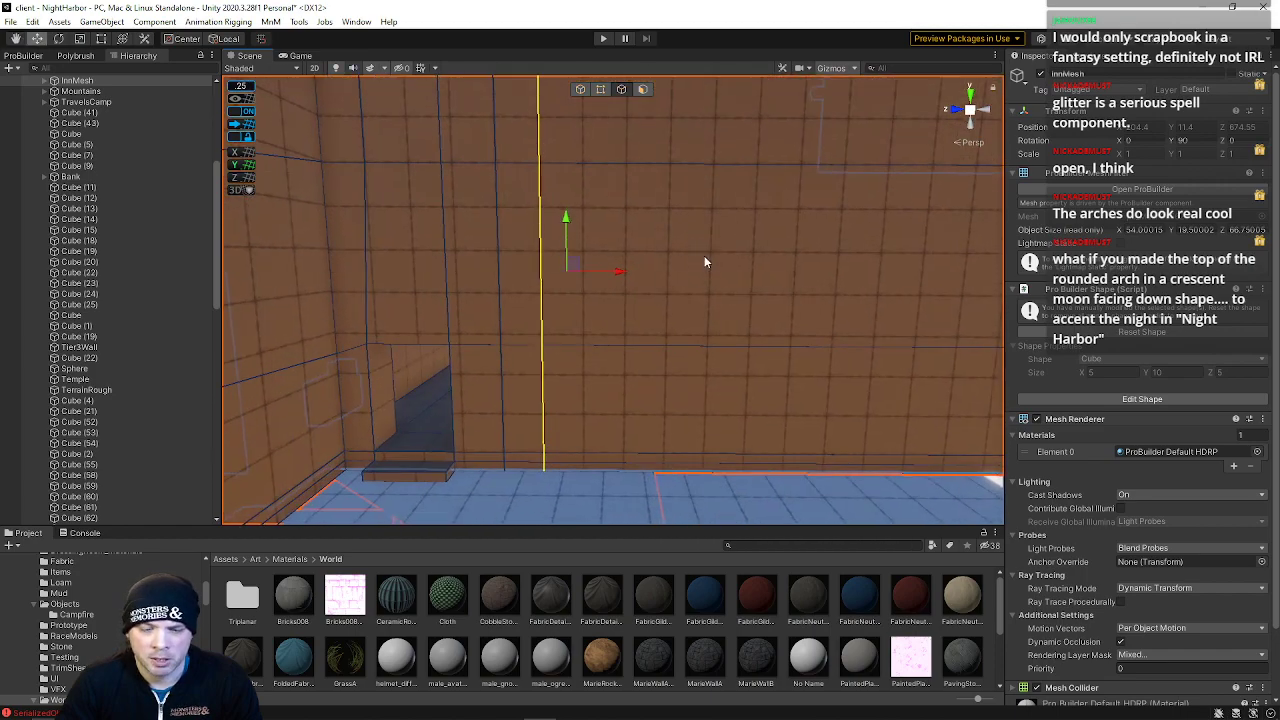
Bring up Calculator and divide 36.25 by 5
click(606, 710)
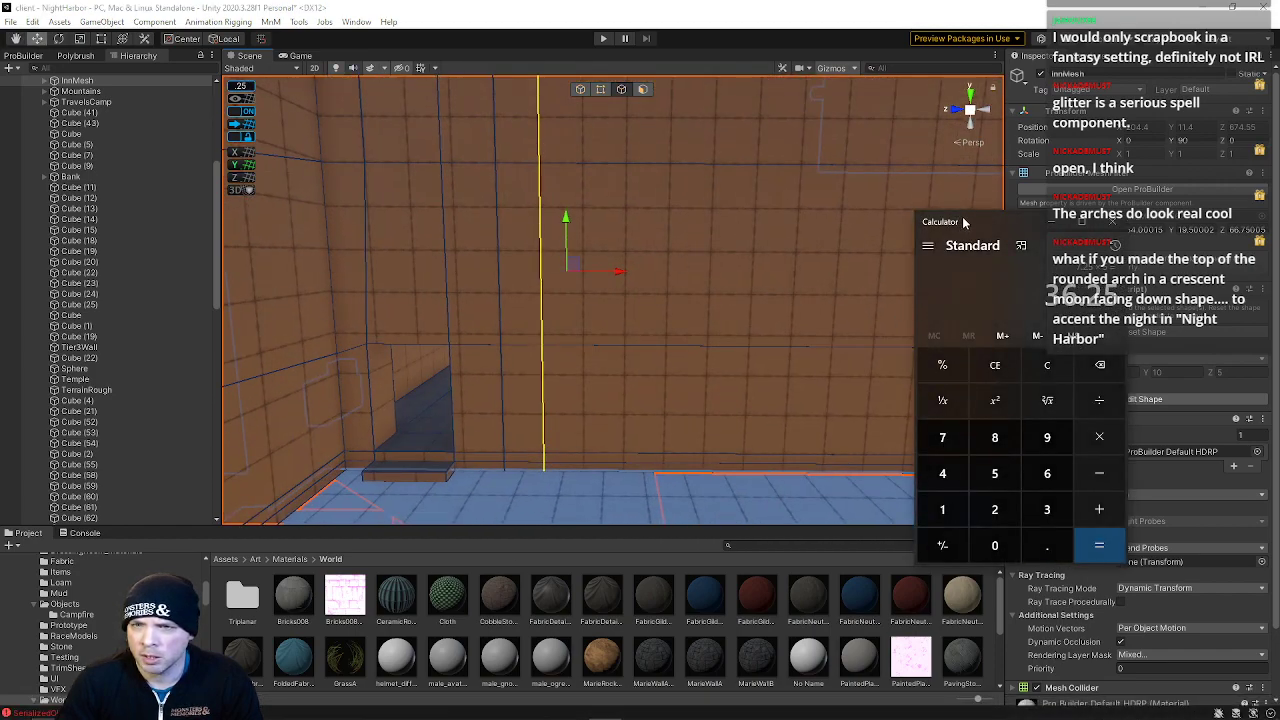
drag(1045, 216, 726, 215)
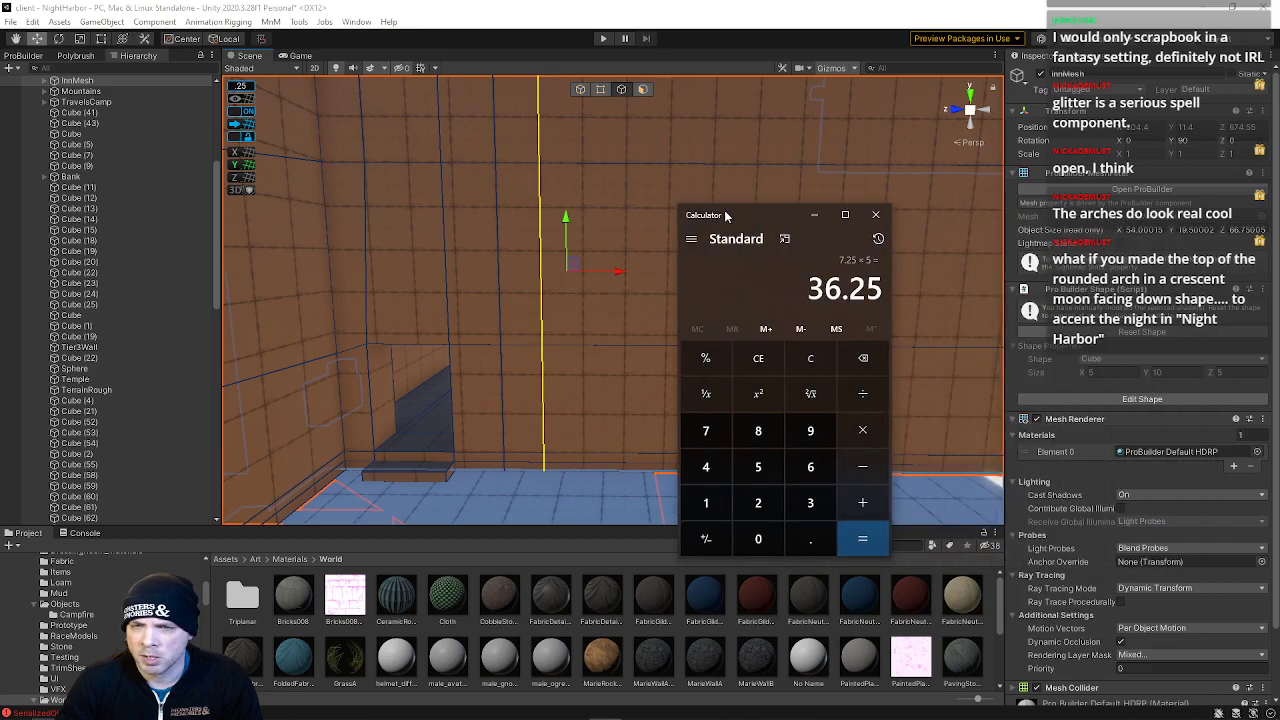
click(868, 400)
click(760, 465)
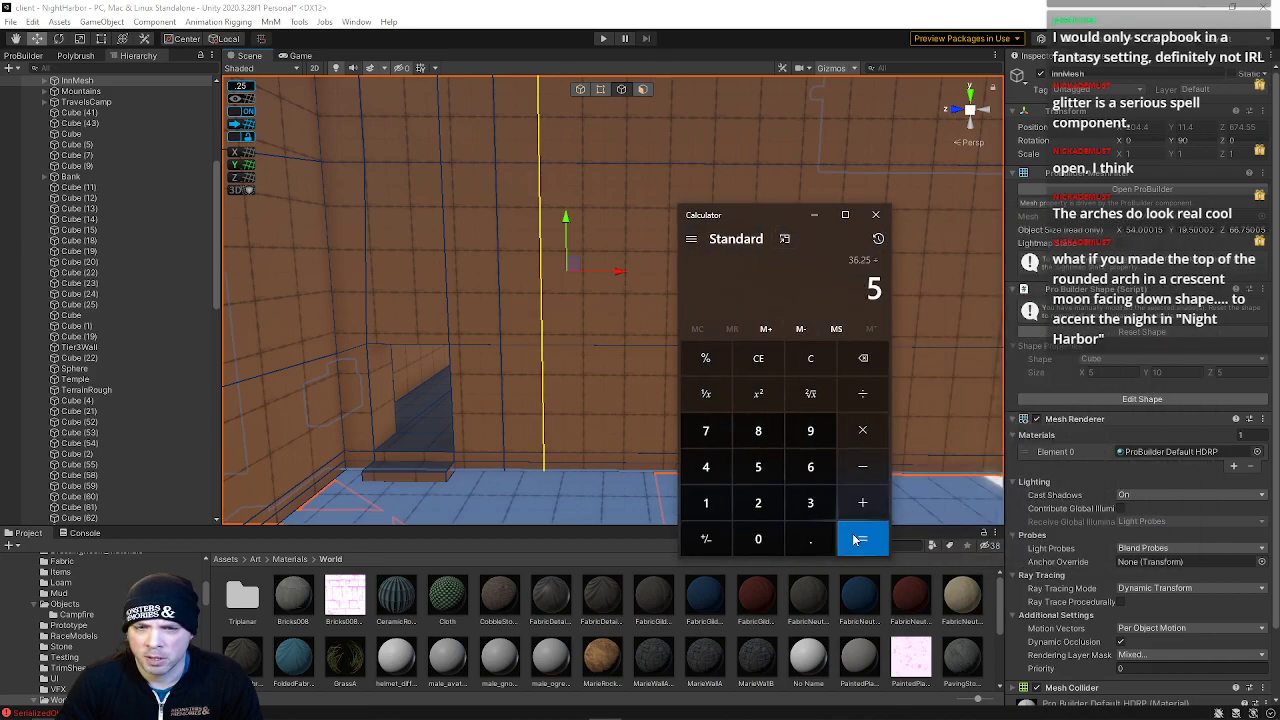
click(851, 541)
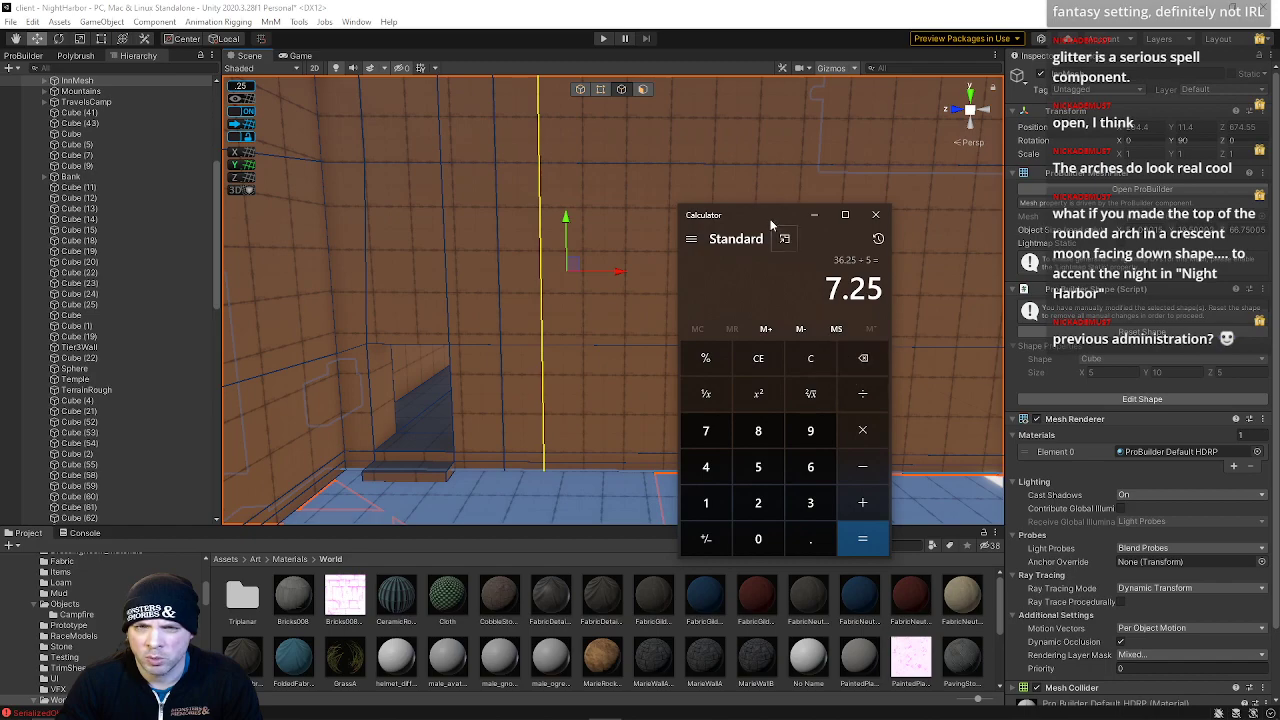
Divide 7.25 by 2 in Calculator and minimize it
click(862, 393)
click(758, 502)
click(862, 538)
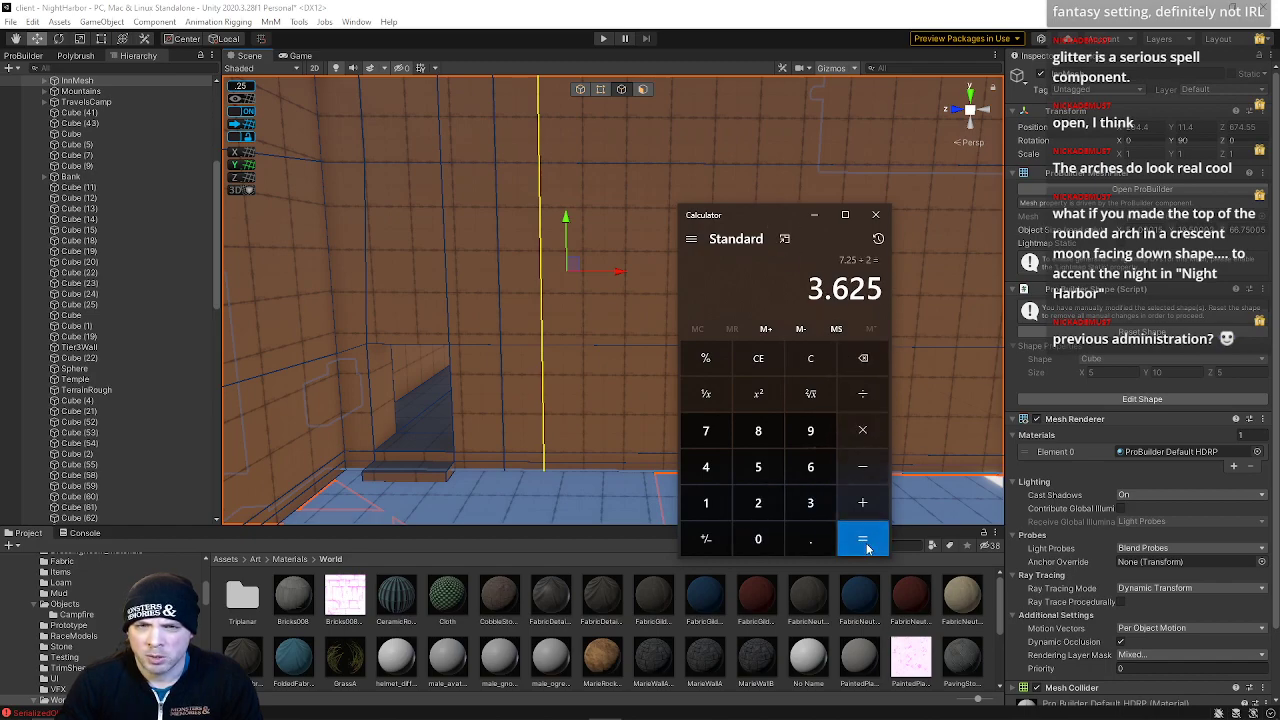
drag(768, 213, 1028, 227)
click(1135, 229)
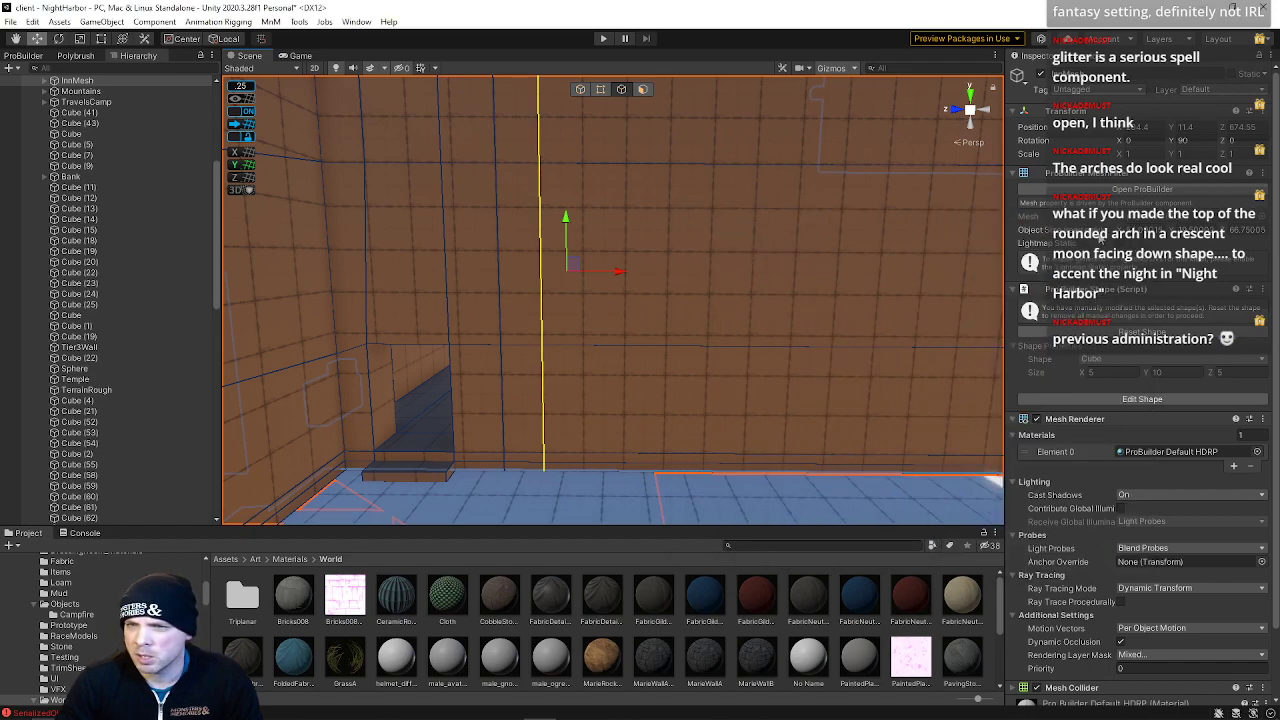
click(605, 706)
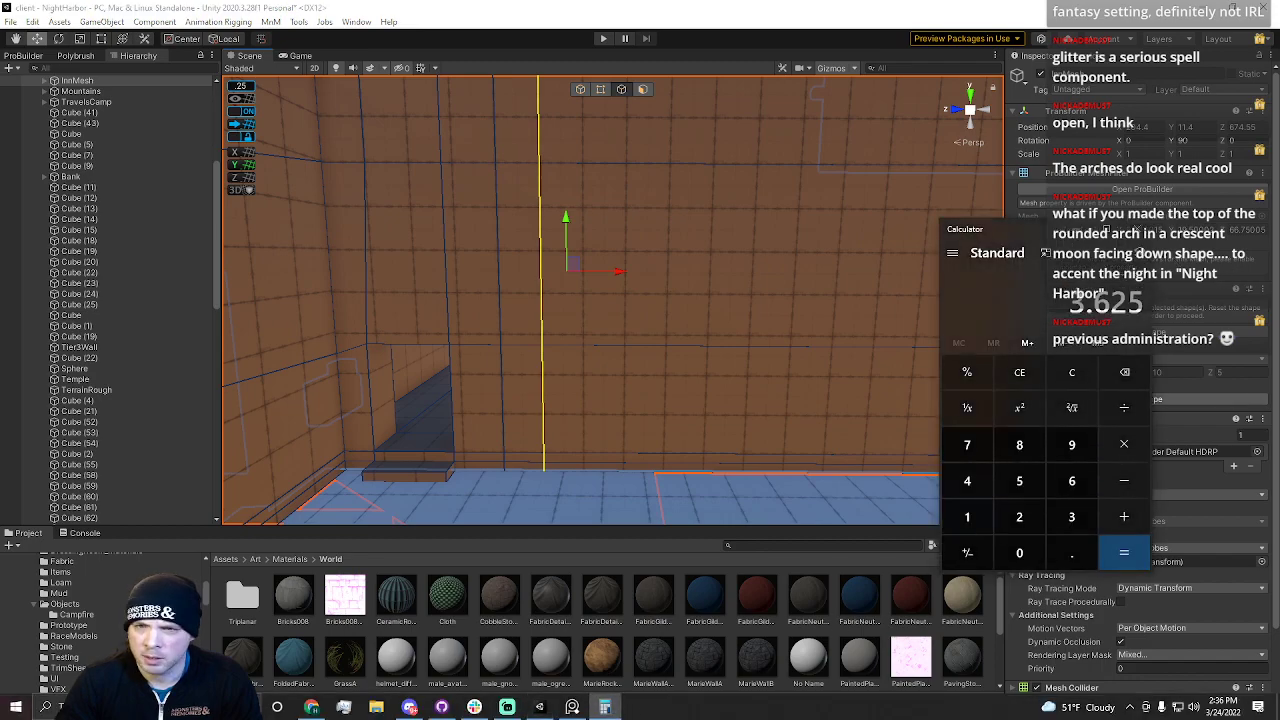
click(1085, 229)
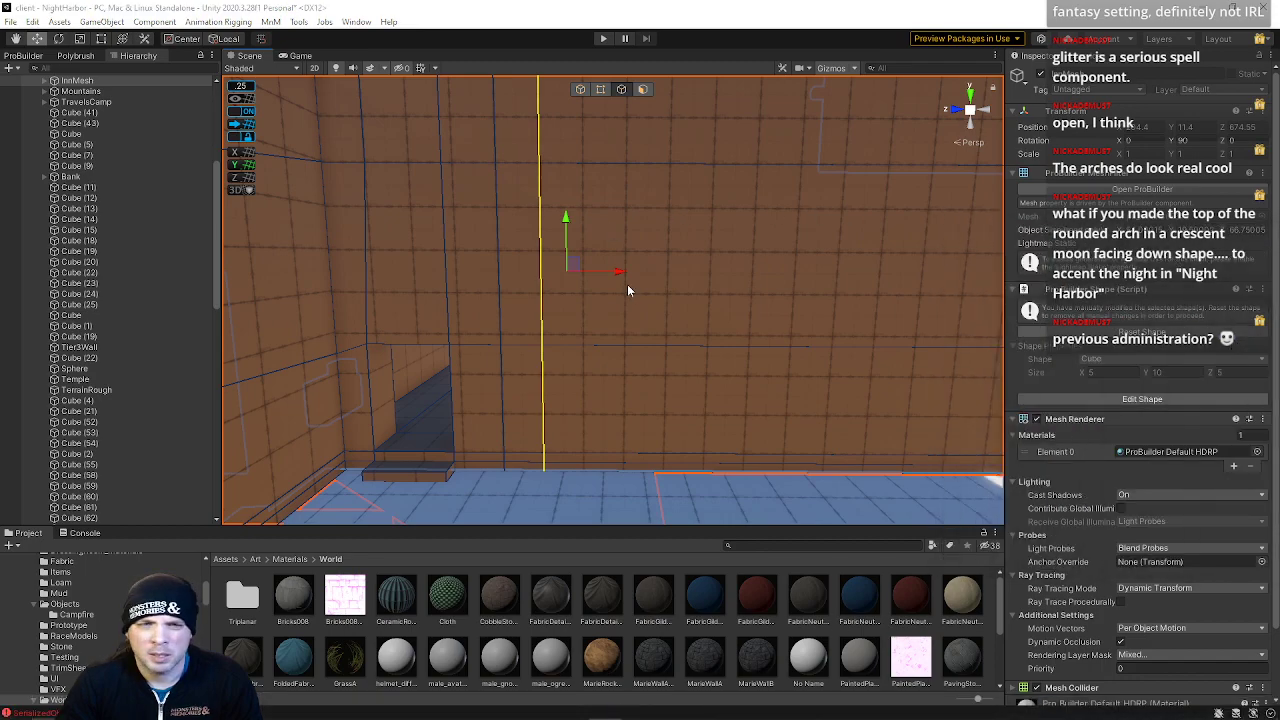
Select the vertical edges of one wall column and shift them slightly along X
mouse_move(618, 271)
mouse_down()
mouse_move(594, 274)
mouse_move(621, 285)
mouse_up()
right_drag(596, 290, 640, 248)
key(w)
right_drag(648, 309, 1232, 359)
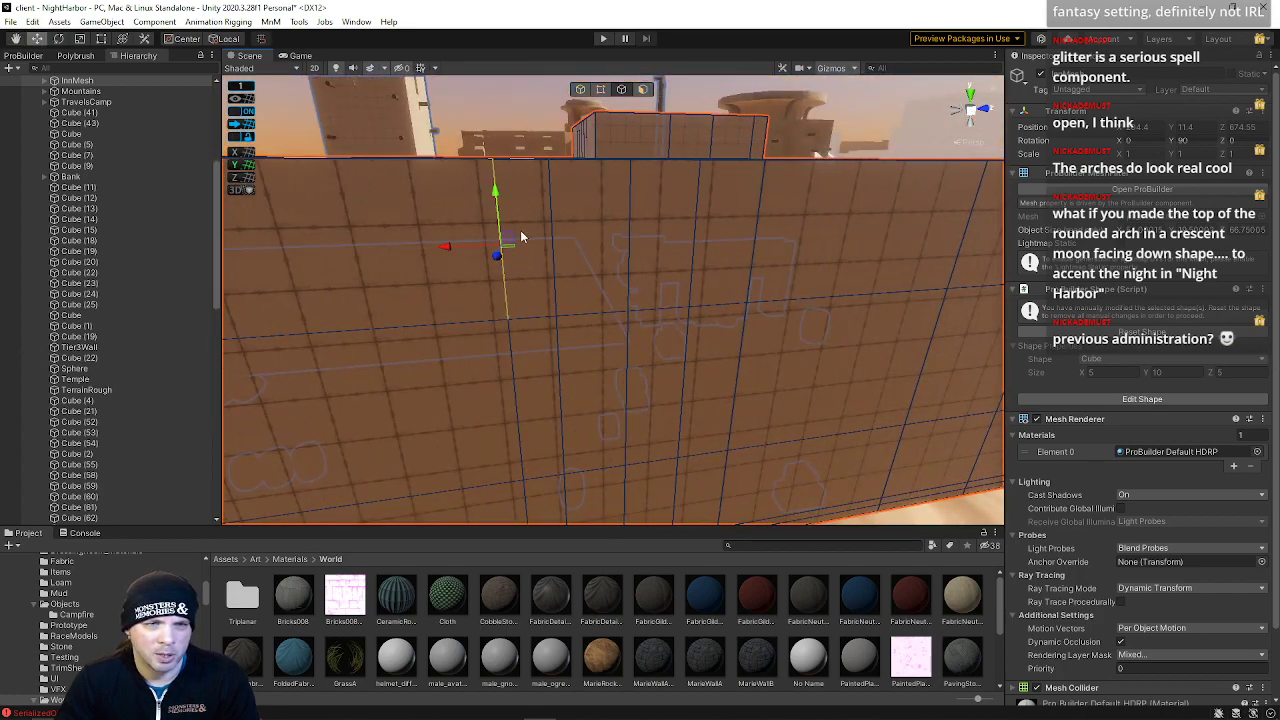
right_drag(492, 207, 490, 275)
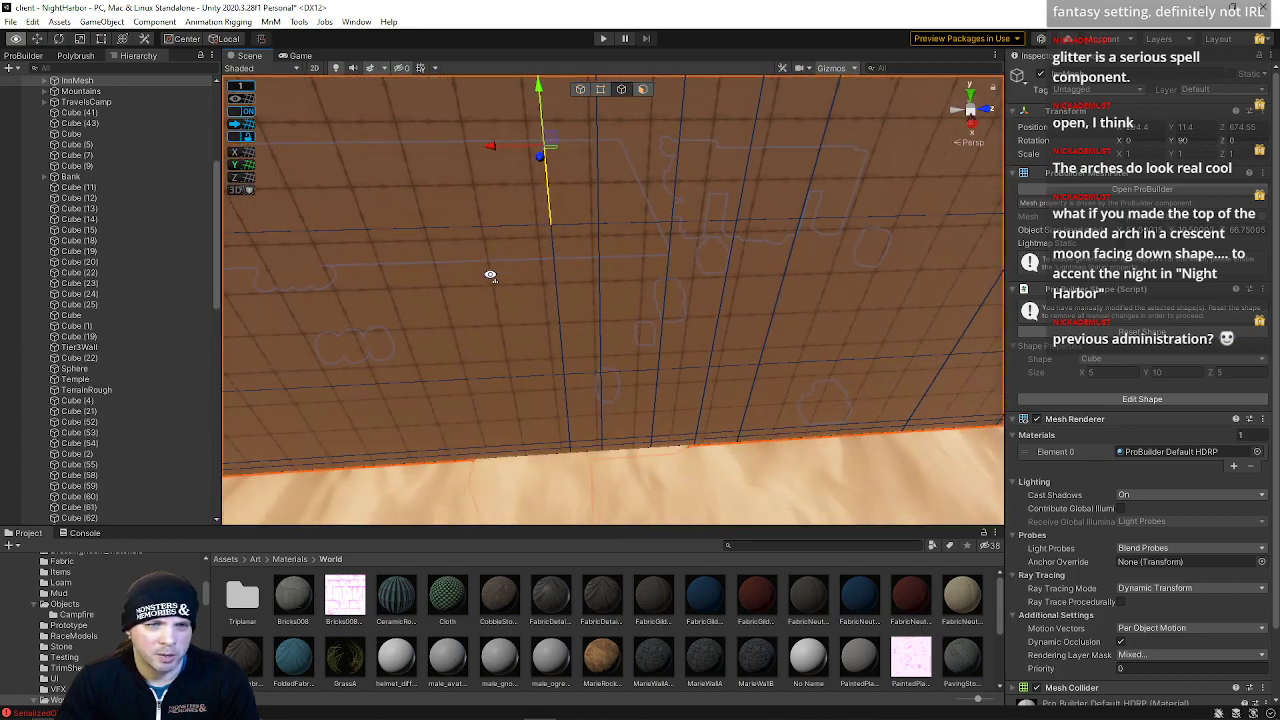
click(572, 452)
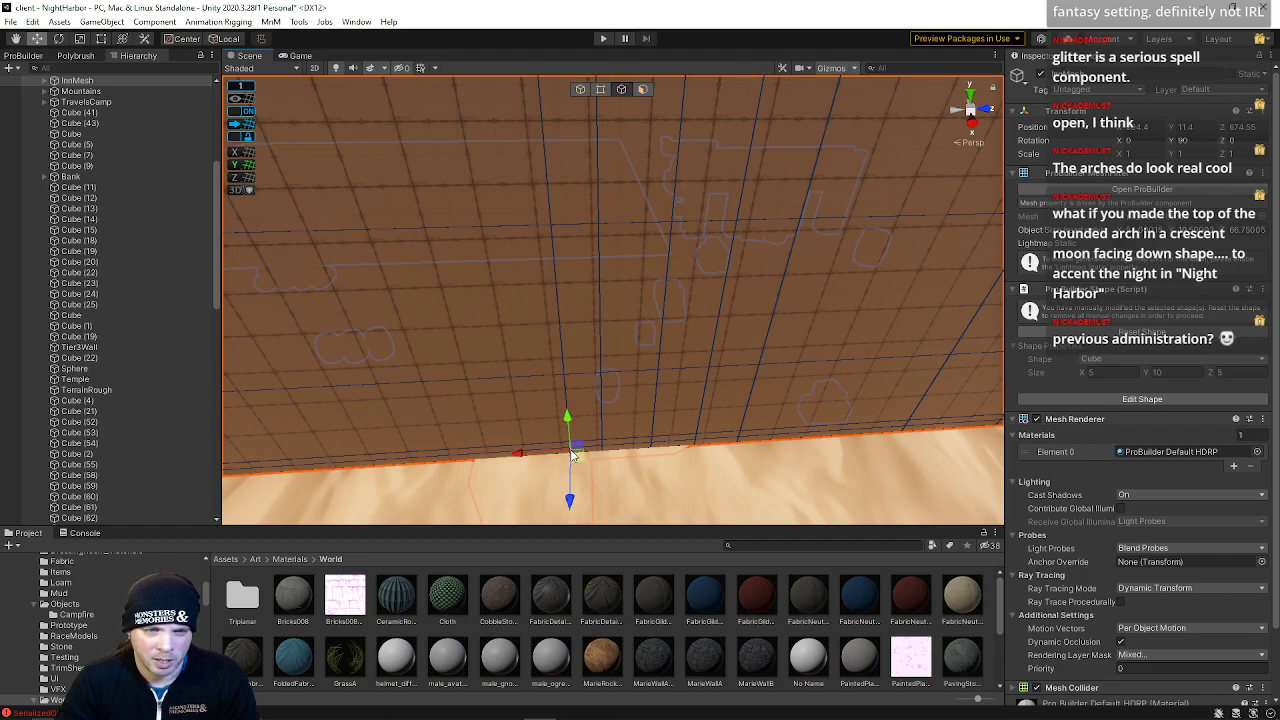
shift+click(562, 303)
shift+click(542, 222)
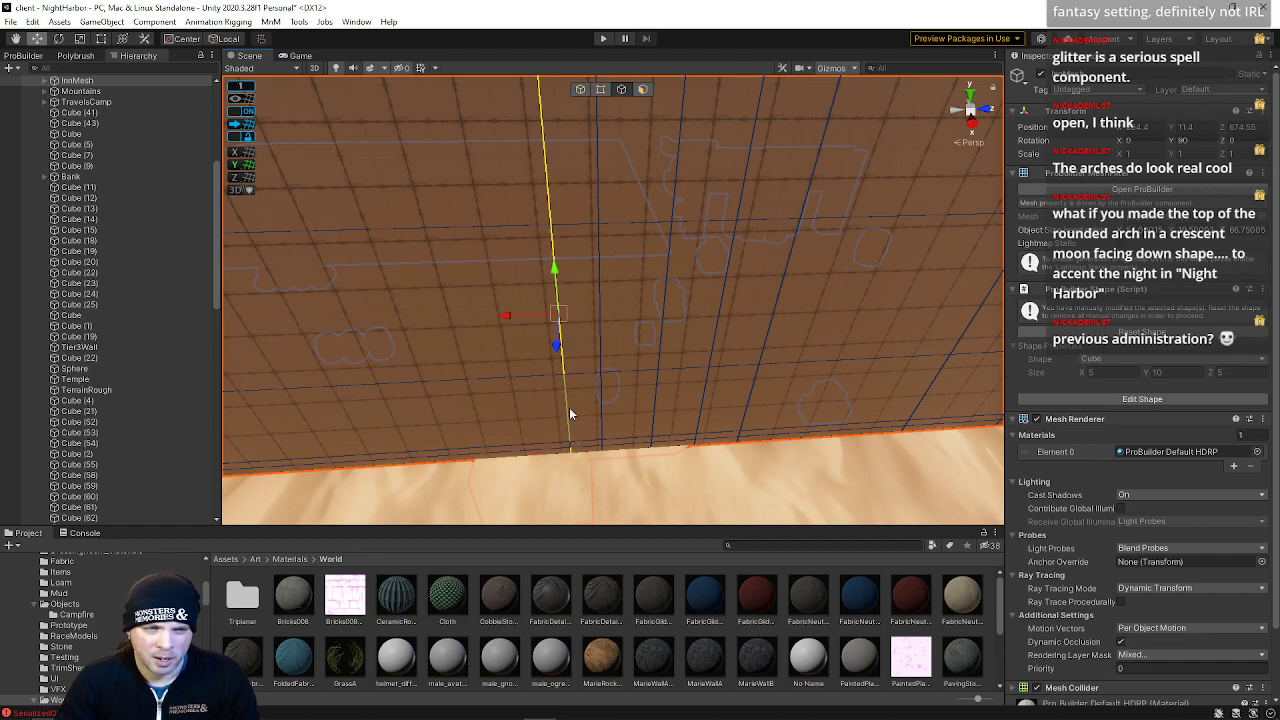
drag(515, 312, 501, 319)
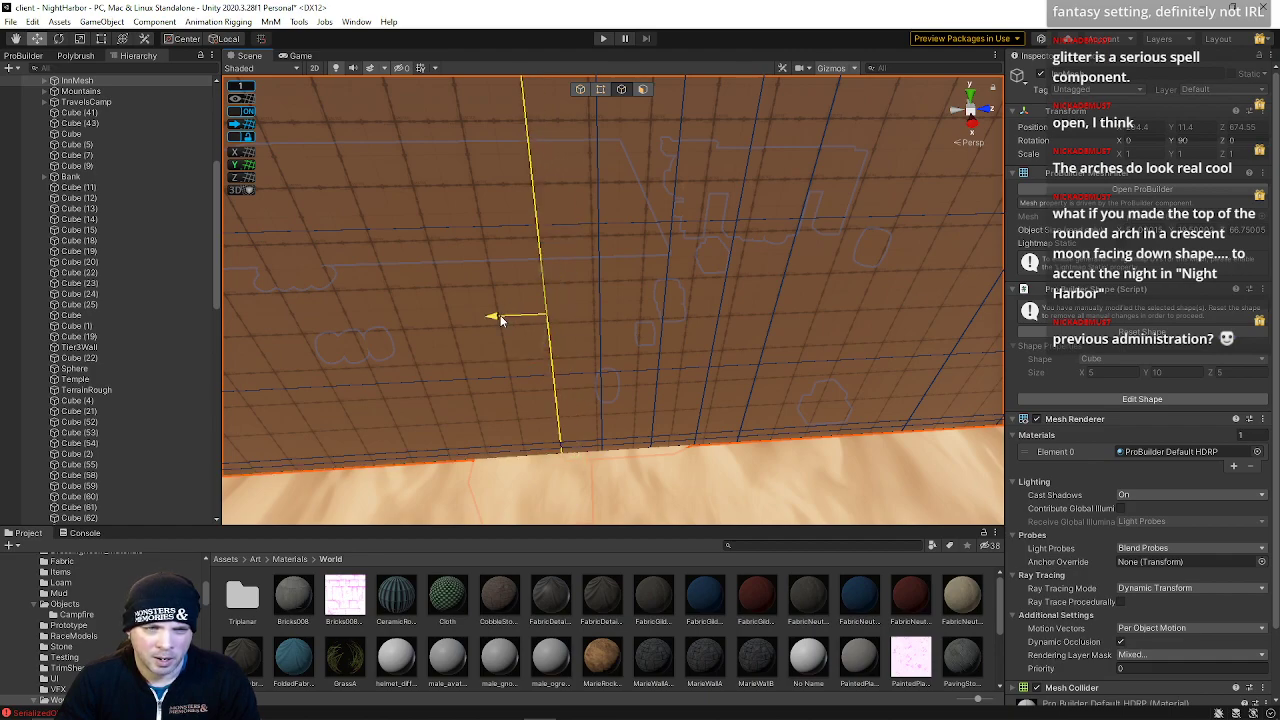
Select the adjacent vertical edge column, move it, and undo the last move
click(602, 453)
shift+click(598, 313)
shift+click(594, 211)
right_drag(591, 270, 583, 256)
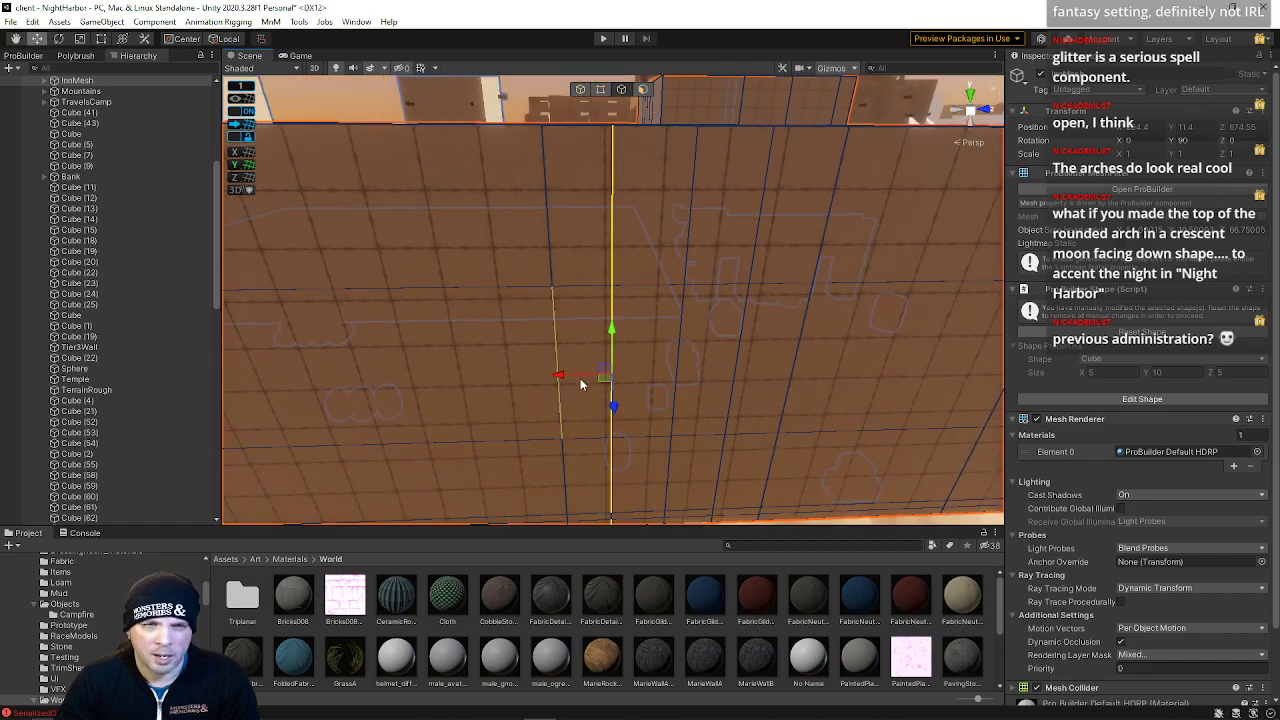
right_drag(554, 377, 617, 486)
click(627, 400)
shift+click(624, 473)
shift+click(620, 519)
key(ctrl+z)
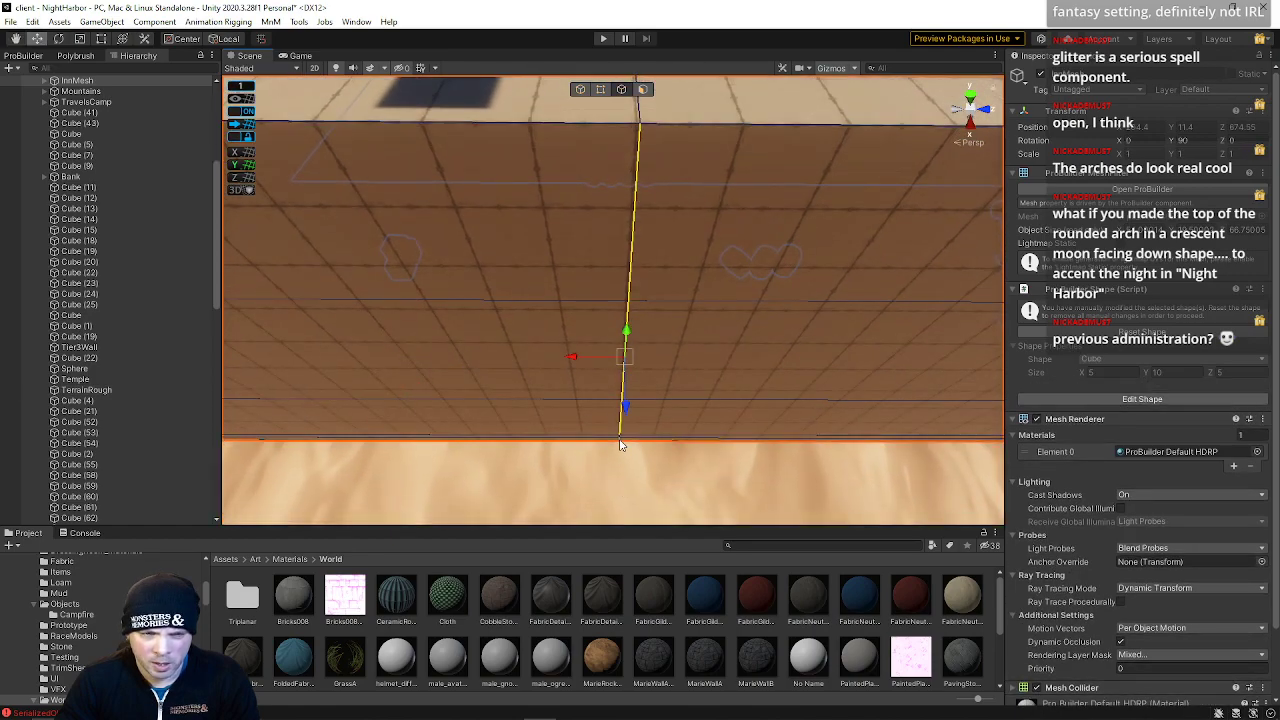
Select another vertical edge loop further along the interior wall
right_drag(250, 125, 702, 176)
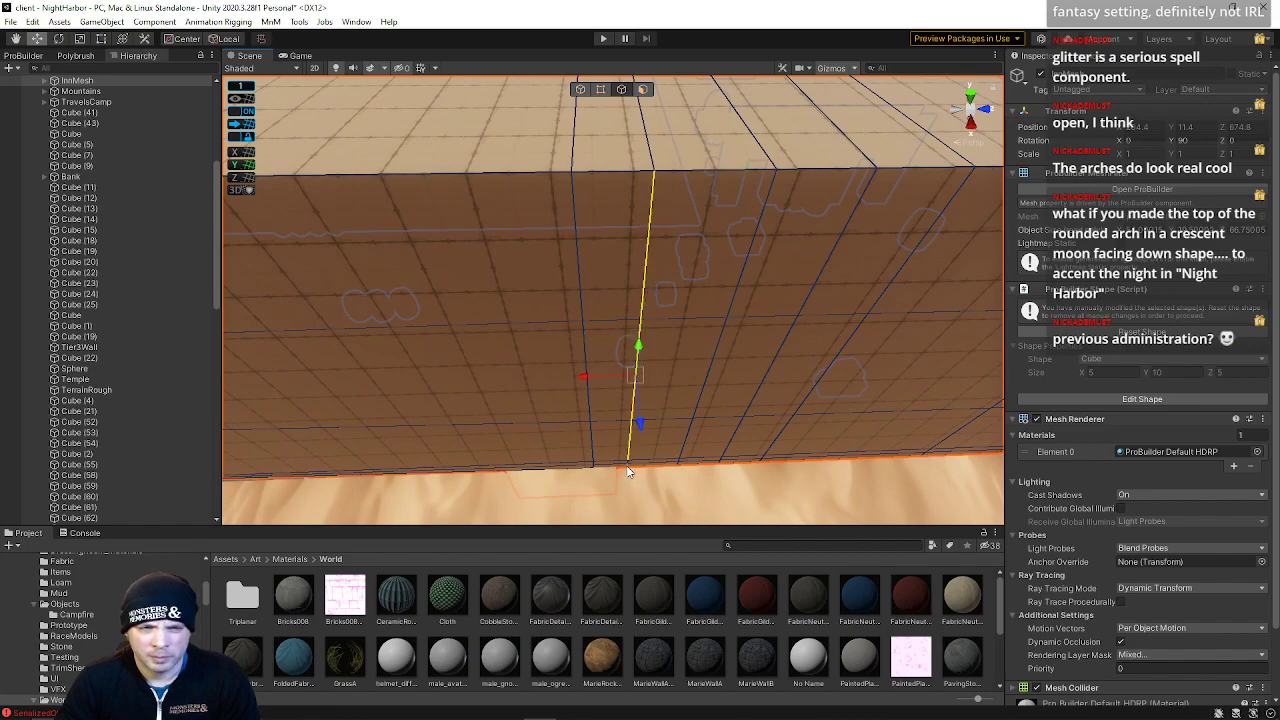
right_drag(597, 164, 52, 76)
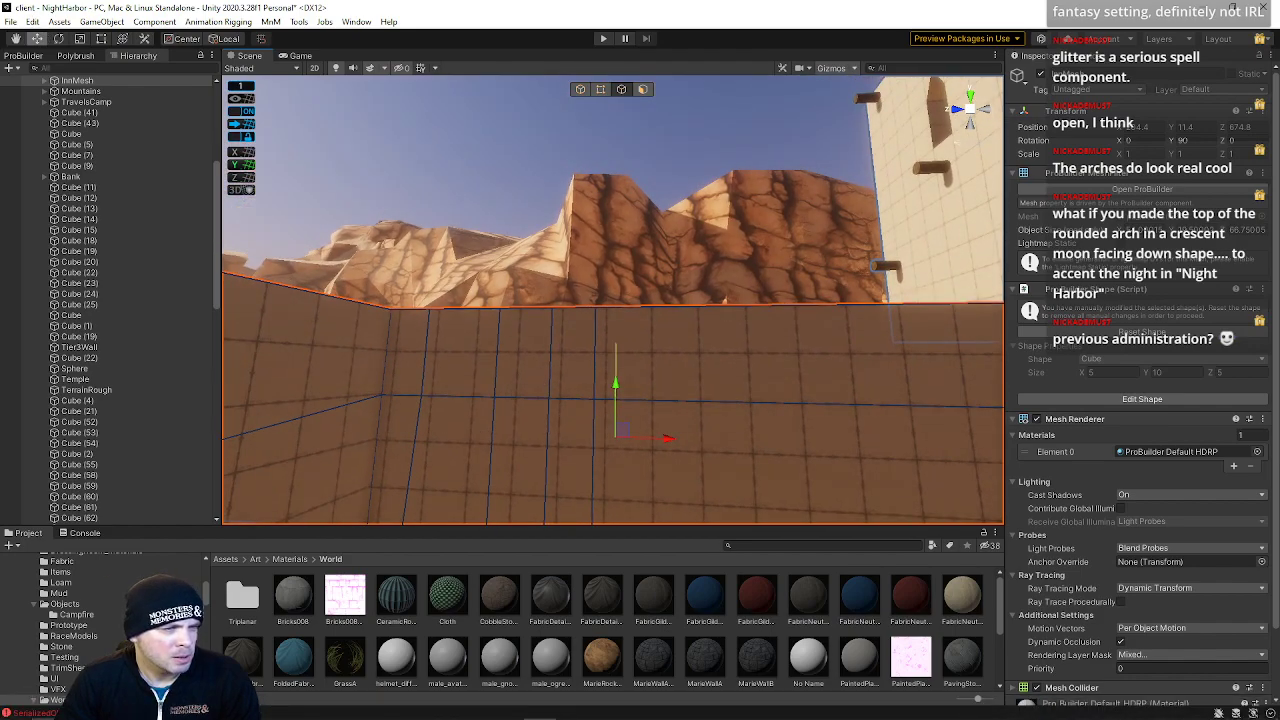
right_drag(616, 360, 629, 270)
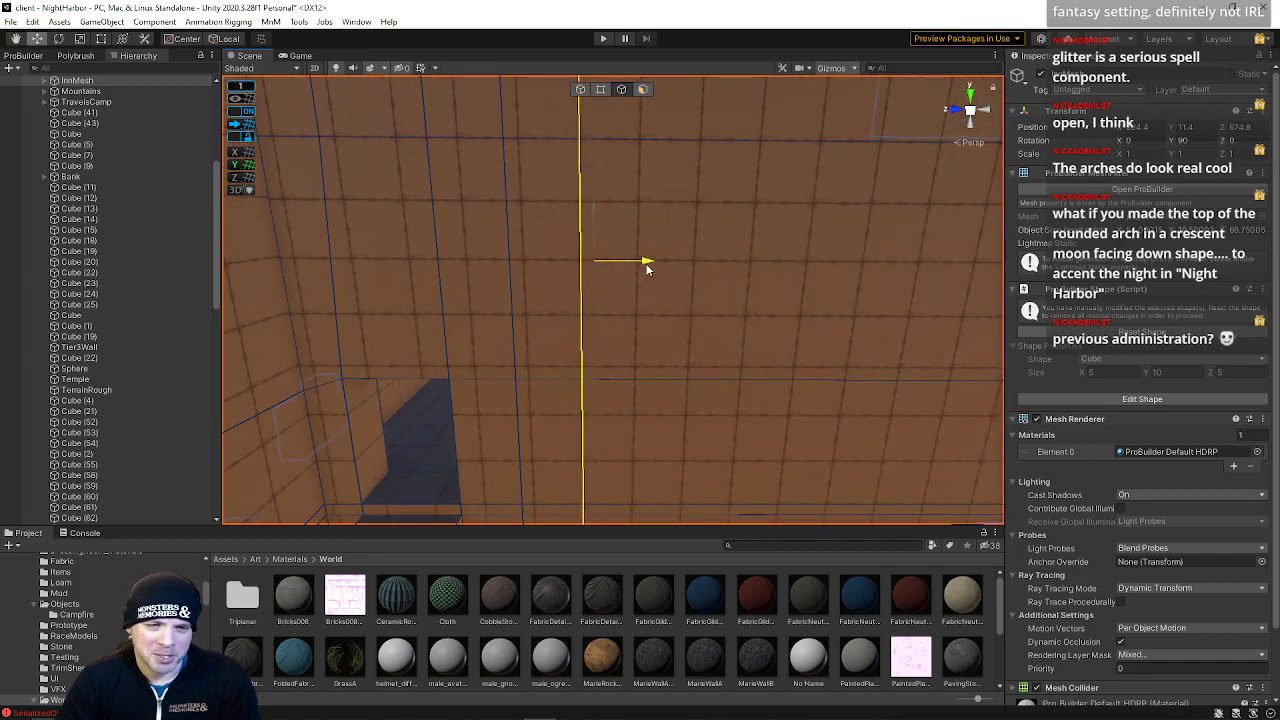
right_drag(553, 323, 543, 331)
click(519, 303)
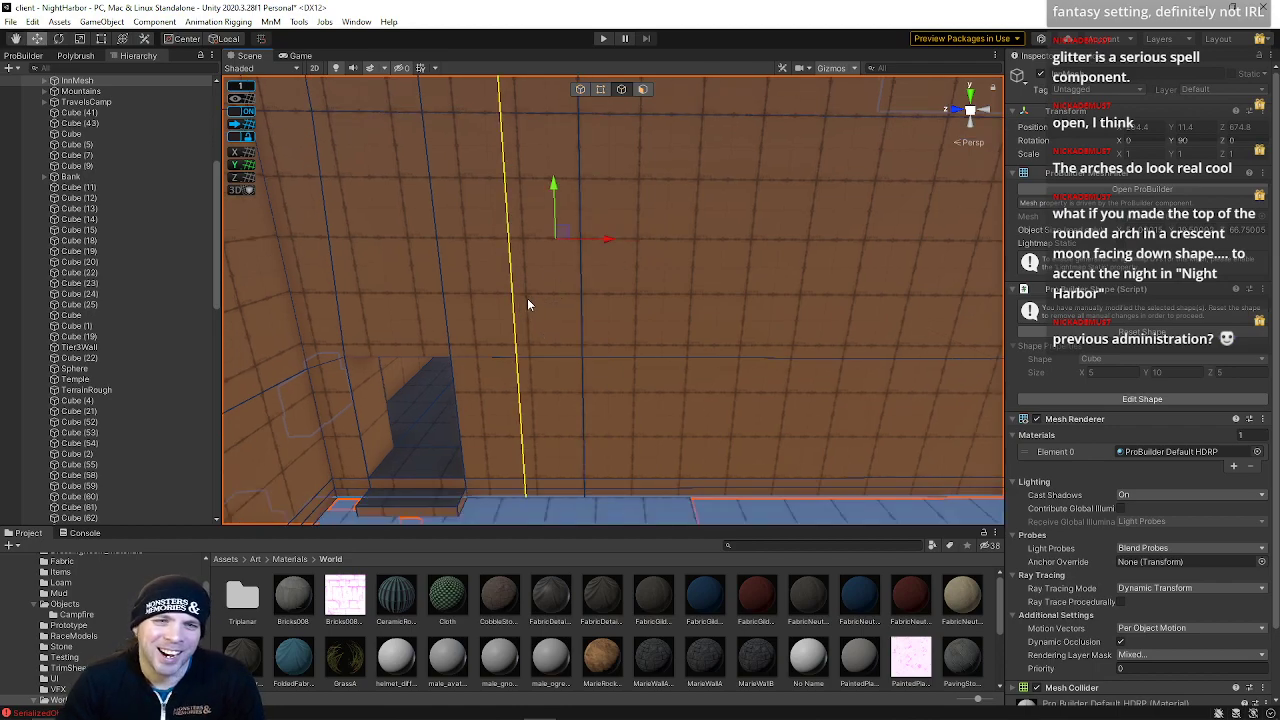
drag(605, 241, 612, 239)
double_click(582, 297)
right_drag(599, 314, 593, 279)
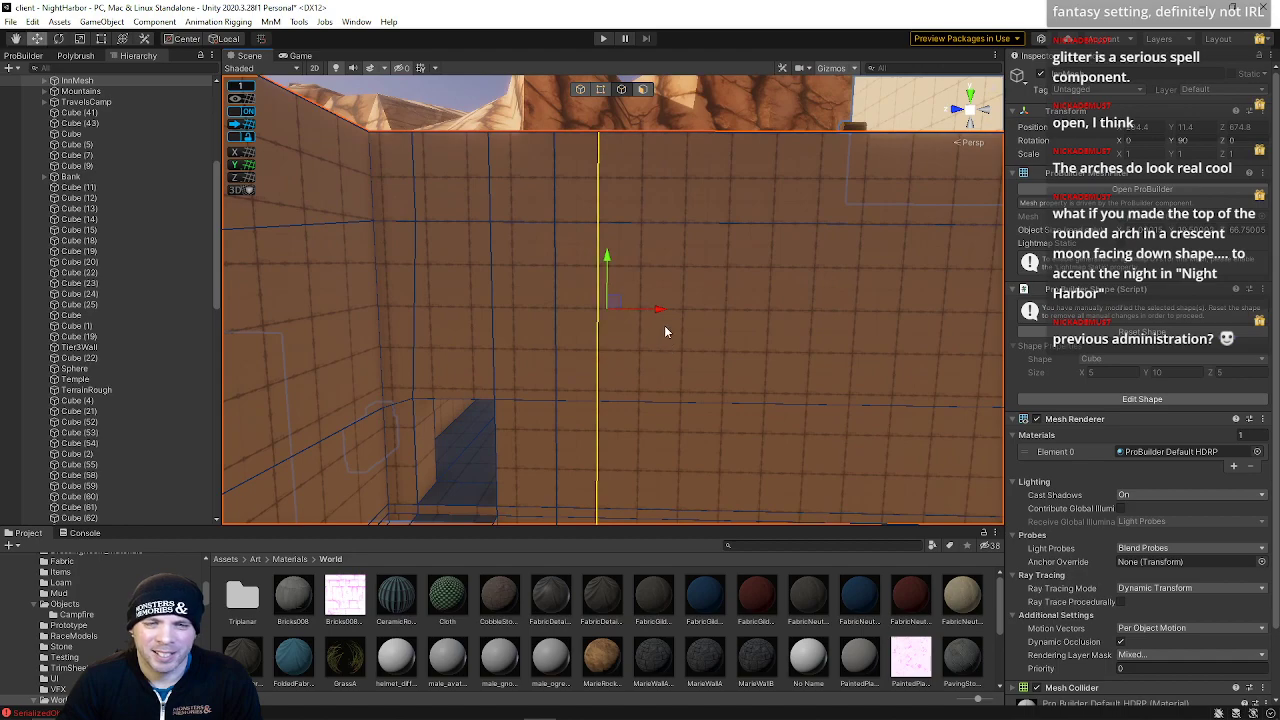
Lower the grid snap increment to .0625 and try nudging the selected edge along X, undoing the nudge
drag(662, 315, 706, 316)
right_drag(706, 317, 707, 337)
key(d)
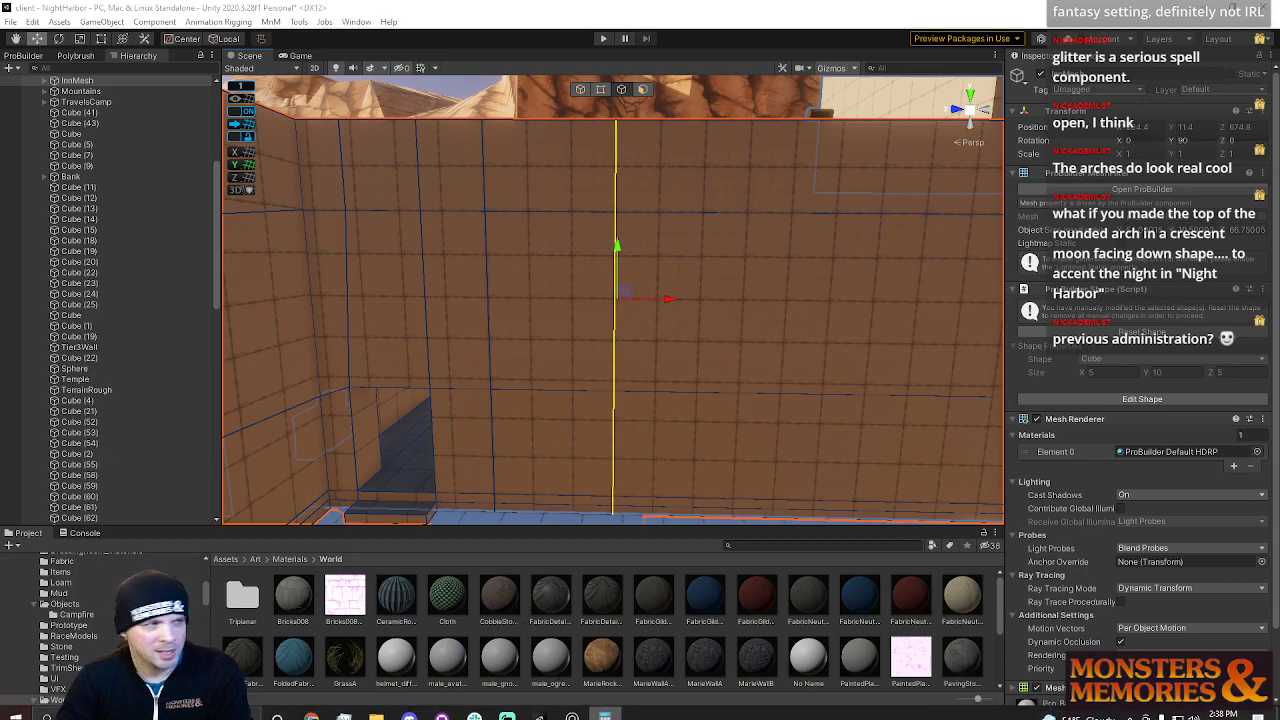
right_drag(651, 386, 661, 390)
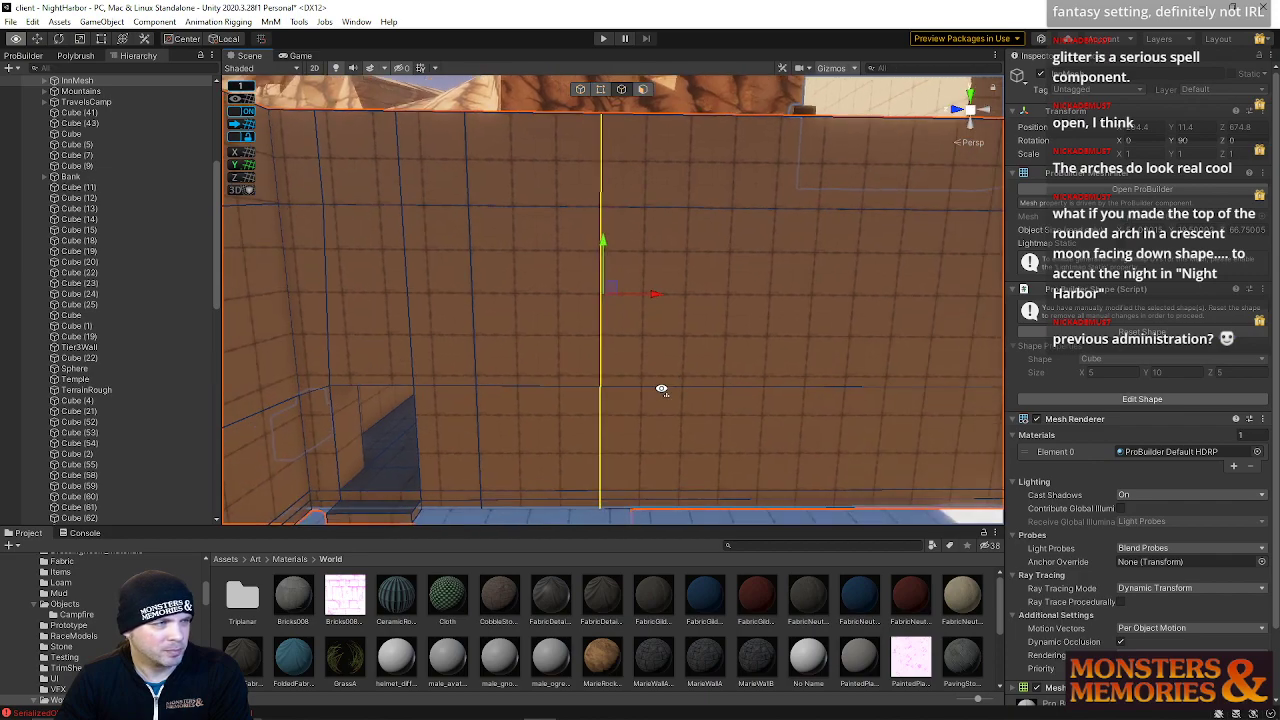
right_drag(648, 346, 726, 368)
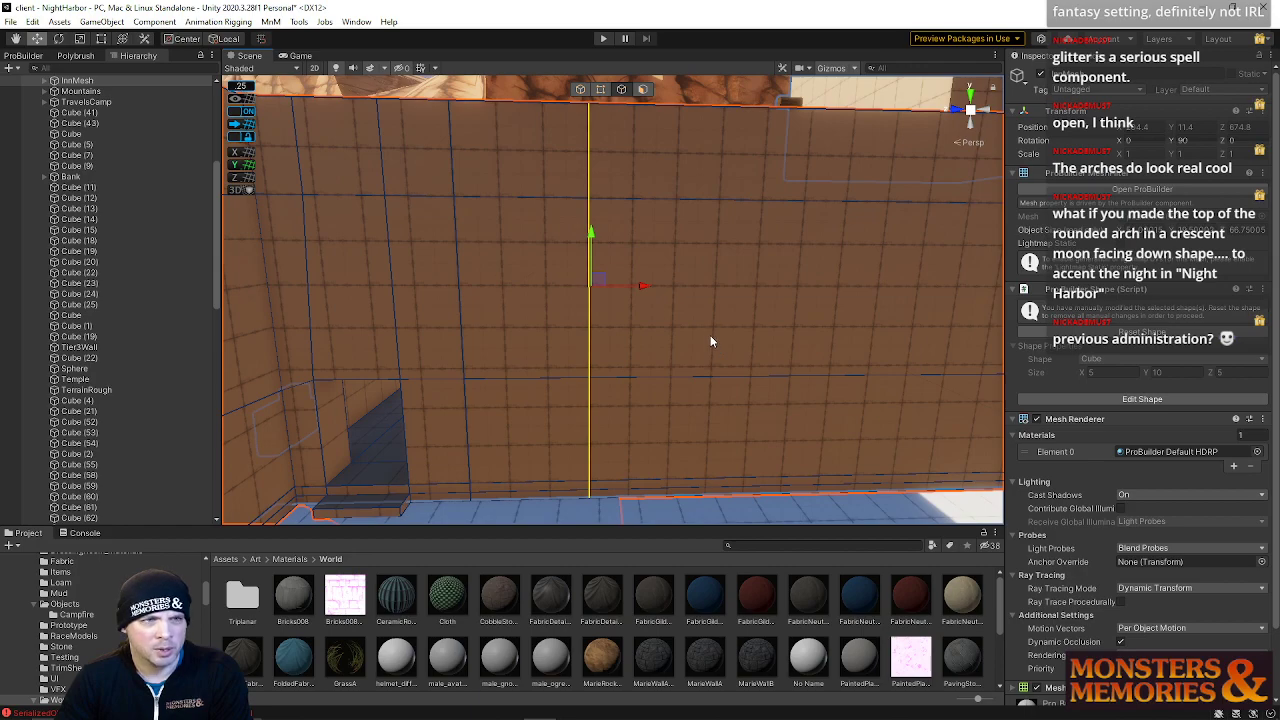
key(minus)
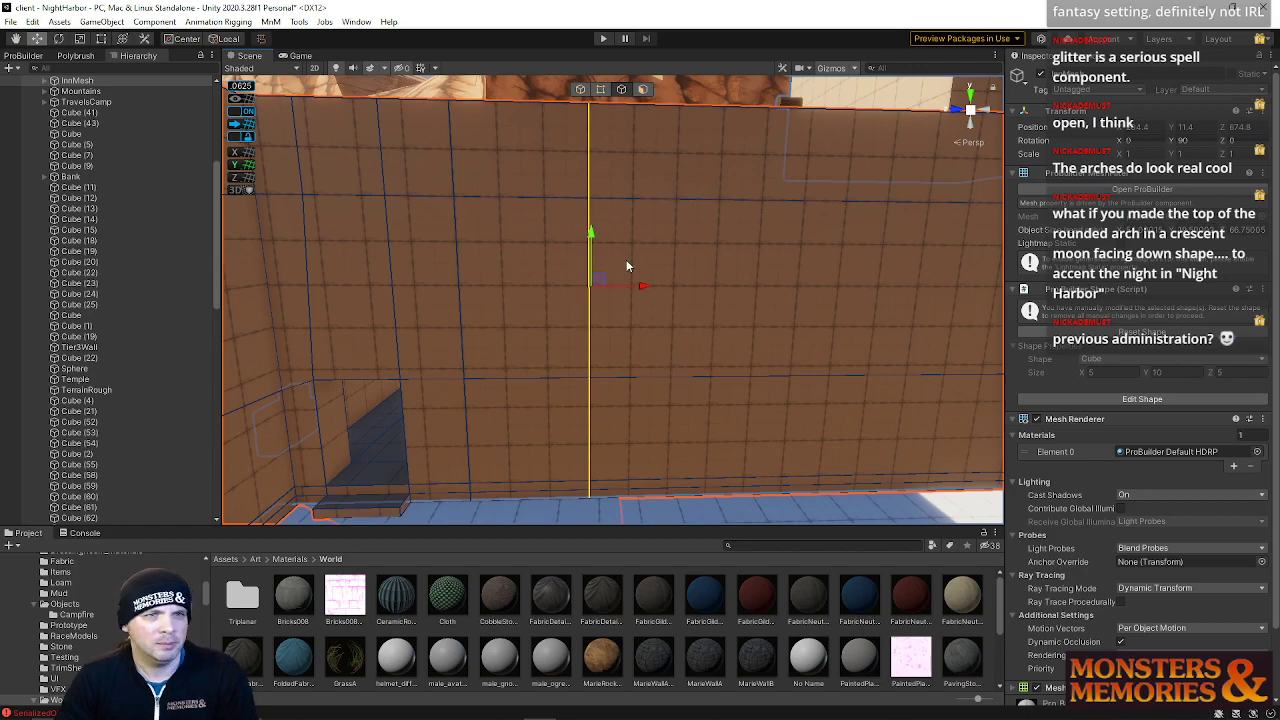
scroll(637, 289, up, 5)
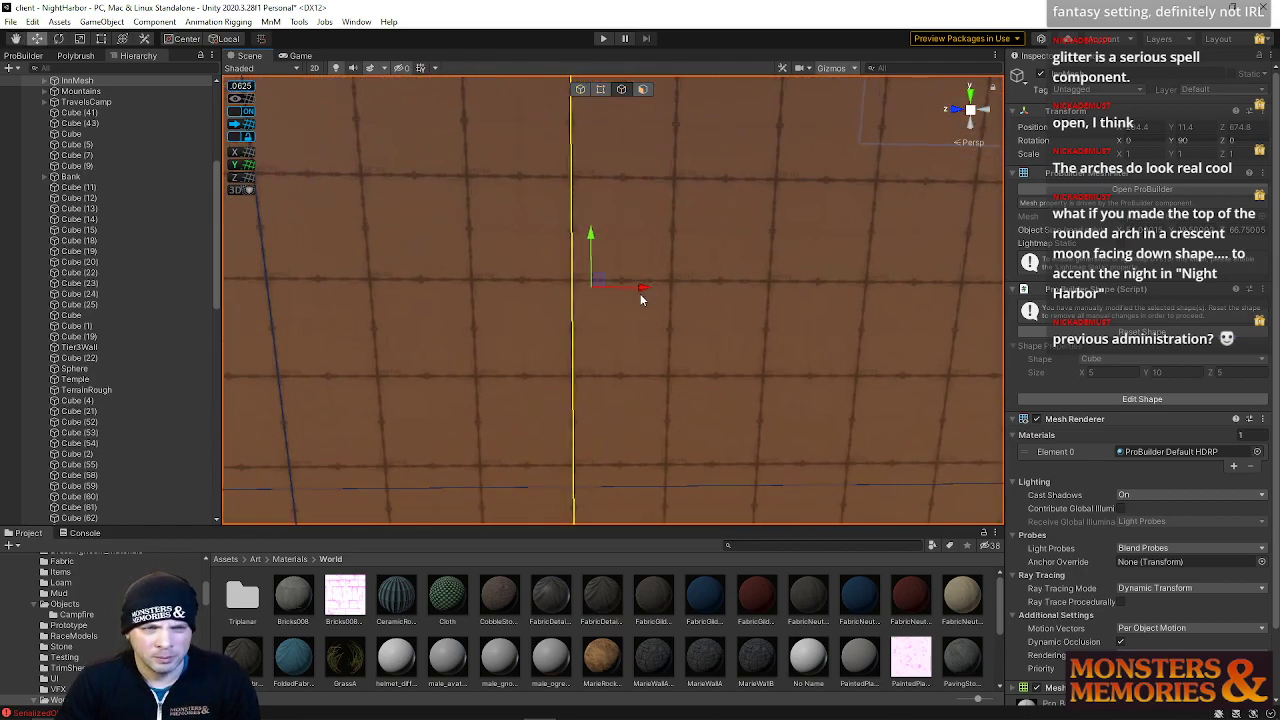
drag(639, 289, 645, 288)
key(ctrl+z)
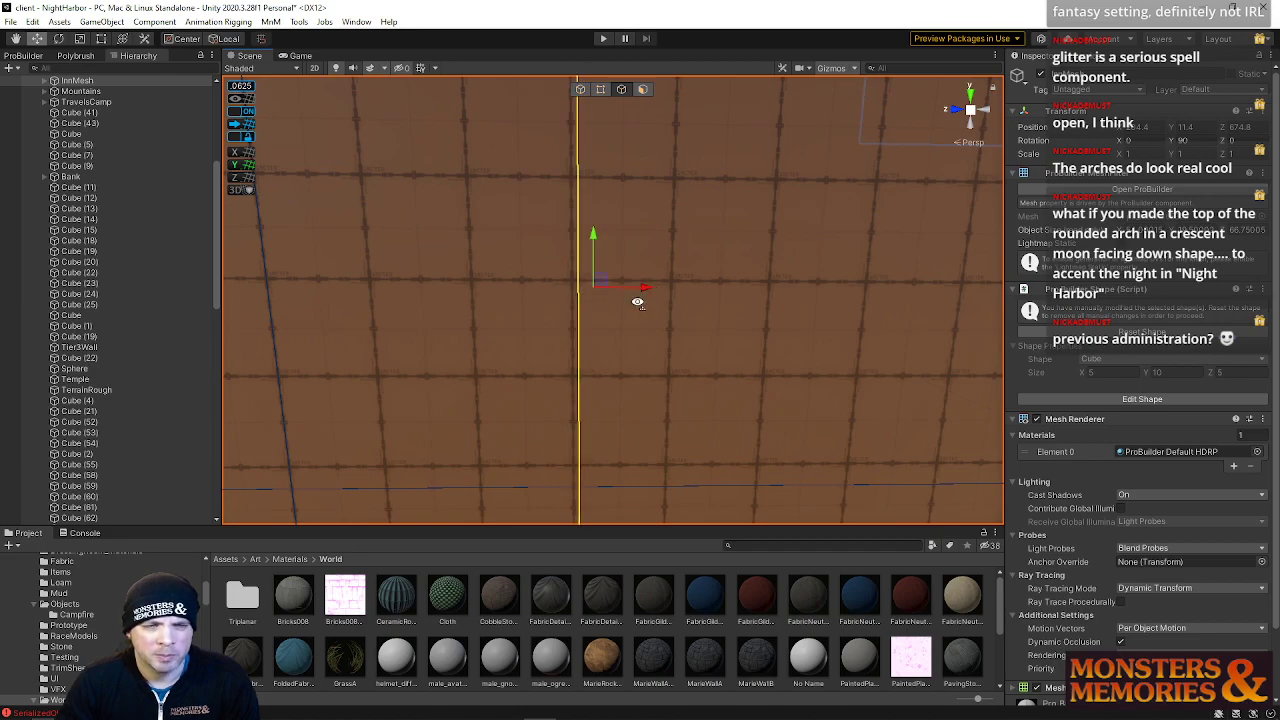
Slide the selected vertical edge along X to reposition it on the wall
scroll(640, 294, down, 4)
right_drag(645, 140, 713, 191)
click(705, 175)
click(857, 254)
drag(812, 278, 668, 291)
key(ctrl+z)
right_drag(675, 296, 707, 292)
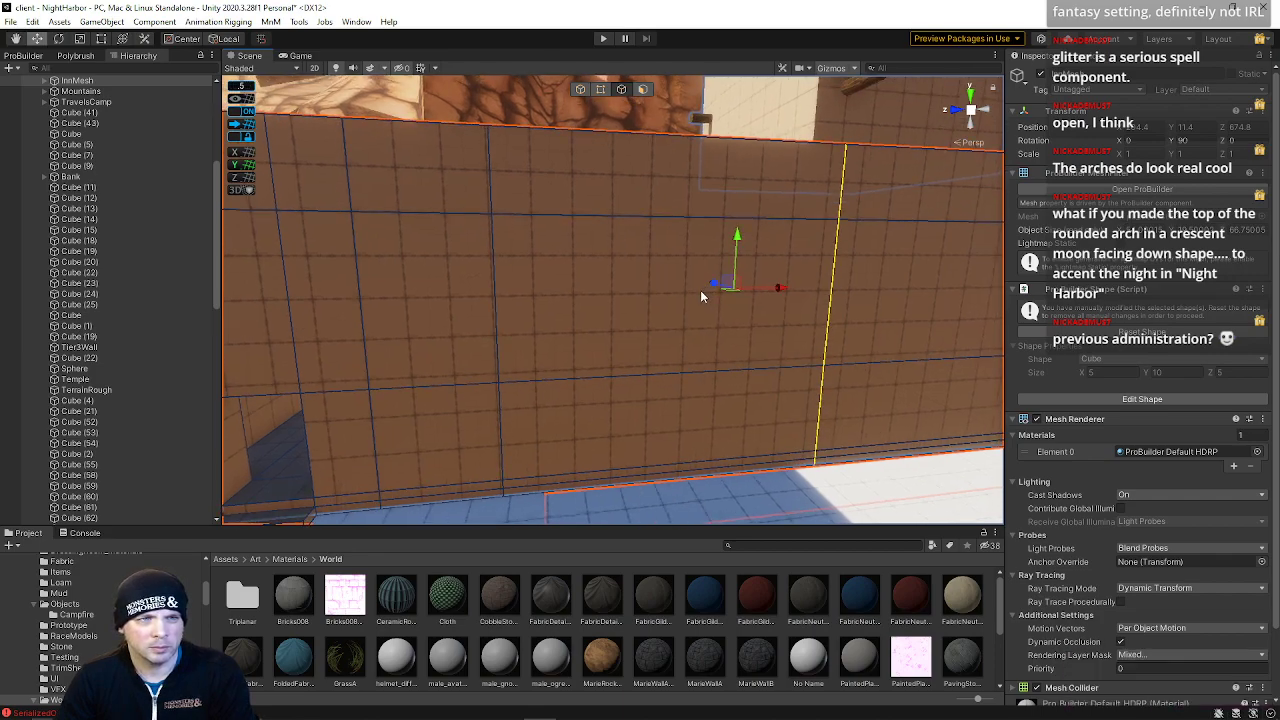
drag(771, 285, 643, 292)
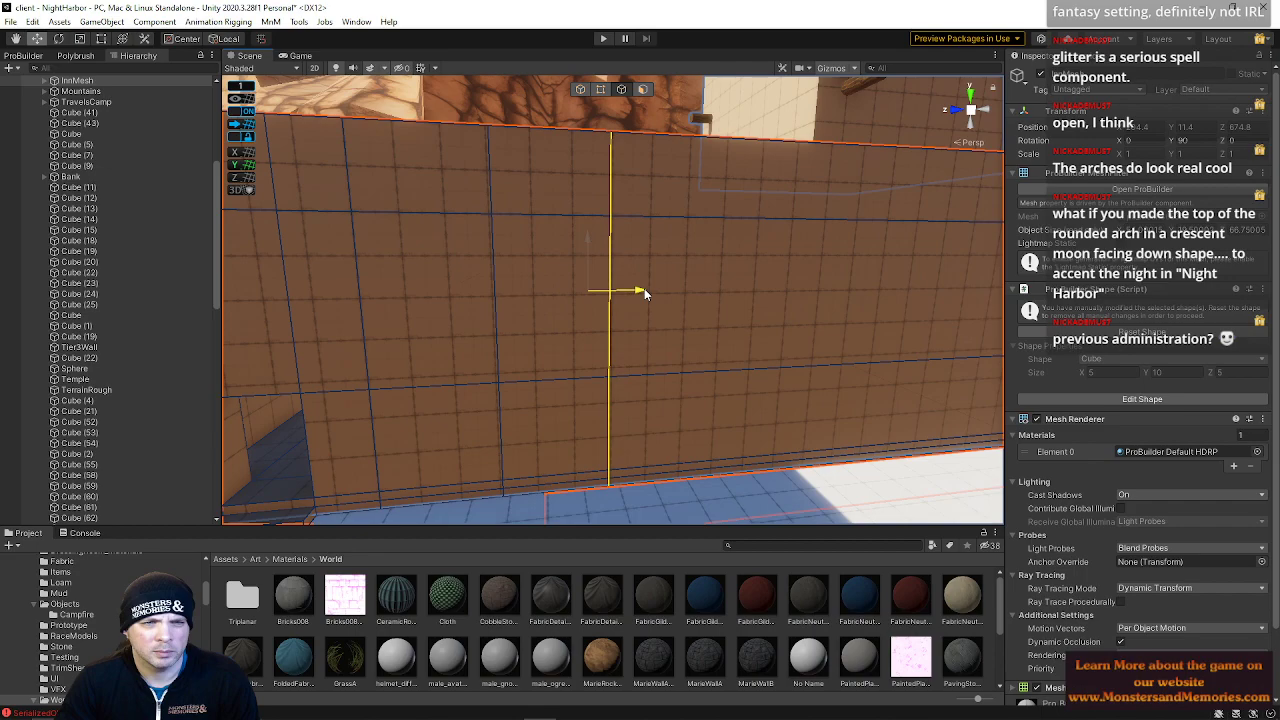
Slide the selected vertical edge along X and snap it to the grid
drag(644, 289, 648, 290)
key(w)
right_drag(648, 290, 617, 279)
drag(678, 313, 659, 313)
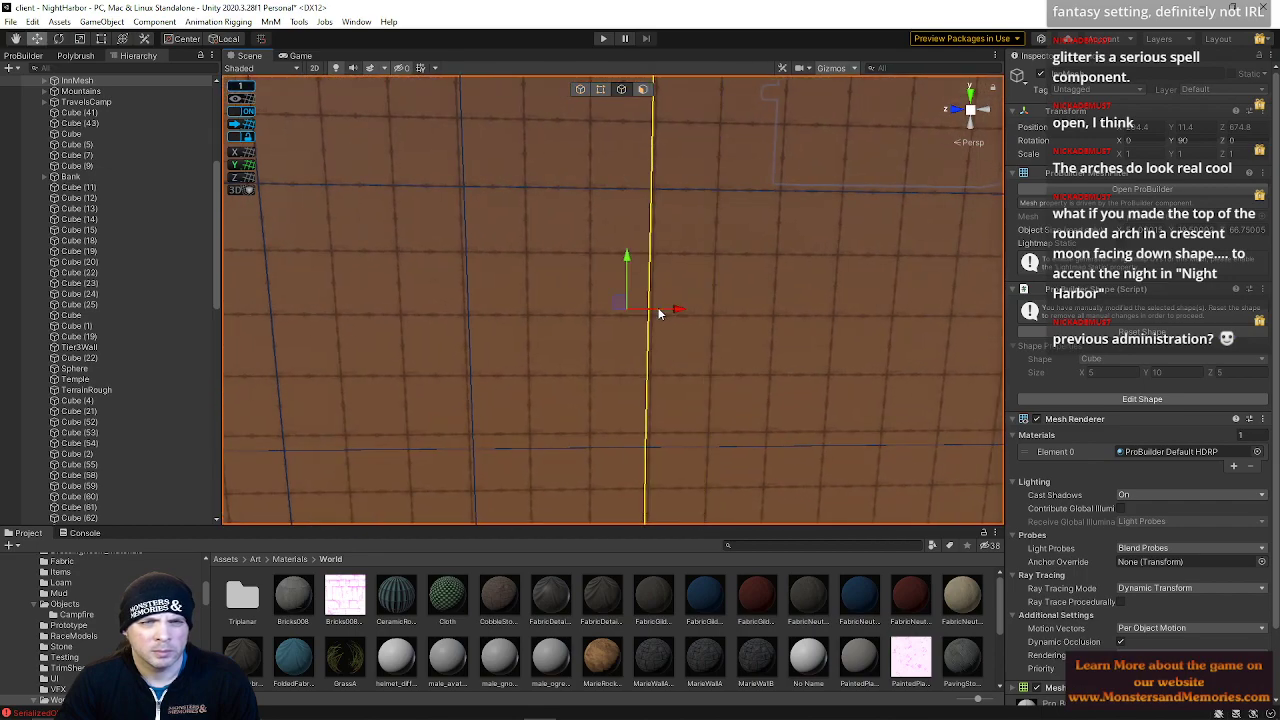
click(239, 126)
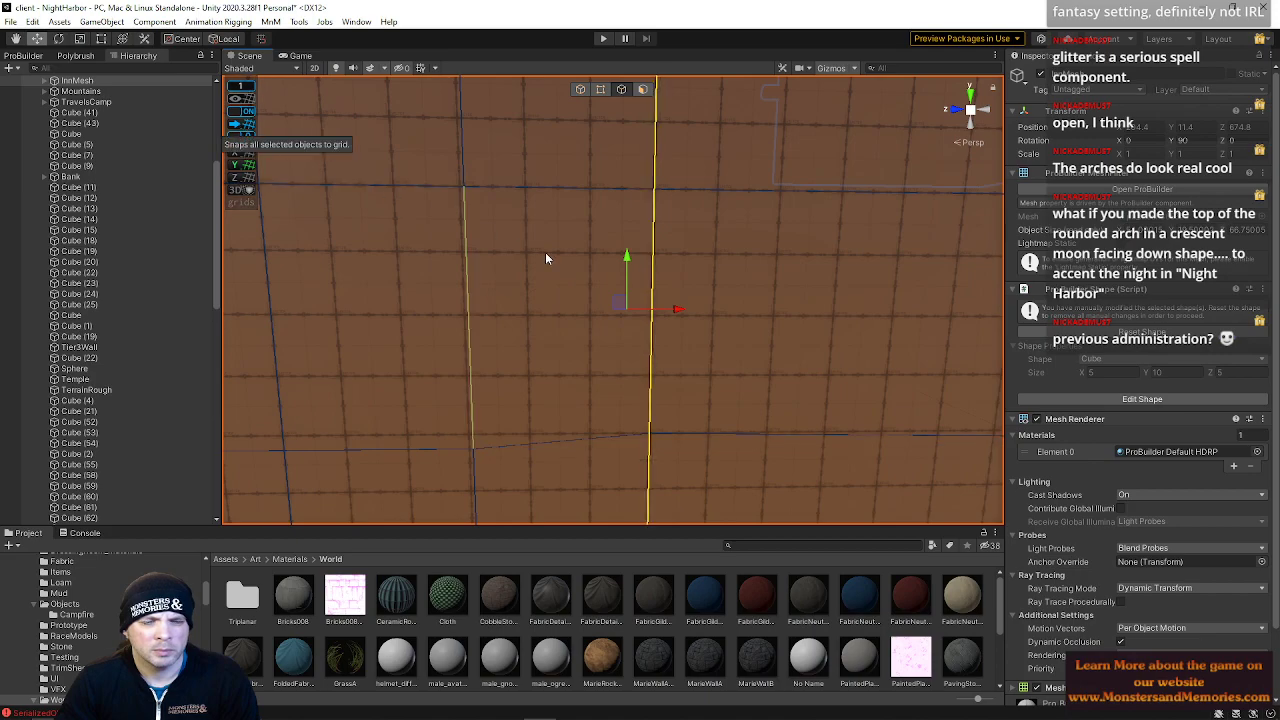
Move the edge once more and undo the last three edge changes
right_drag(617, 283, 850, 323)
key(ctrl+z)
key(ctrl+z)
key(ctrl+z)
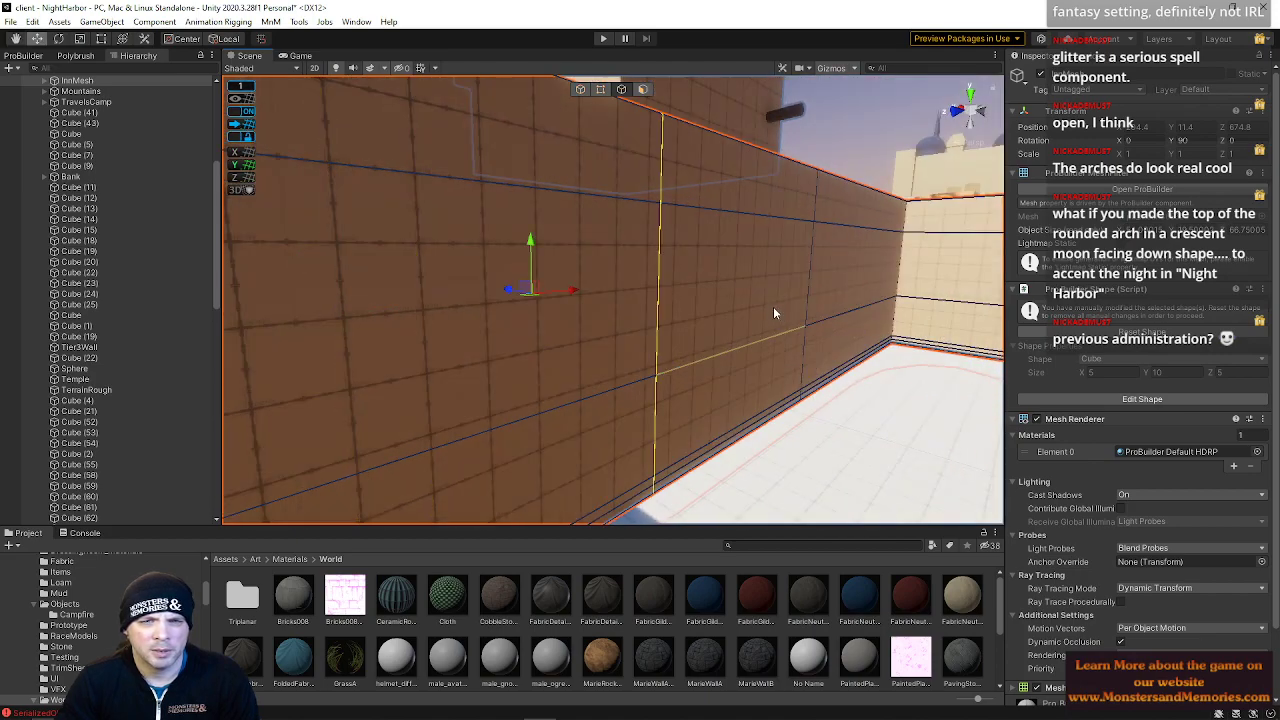
Select edges along the lower and upper rows of the interior wall
right_drag(757, 307, 601, 407)
click(588, 326)
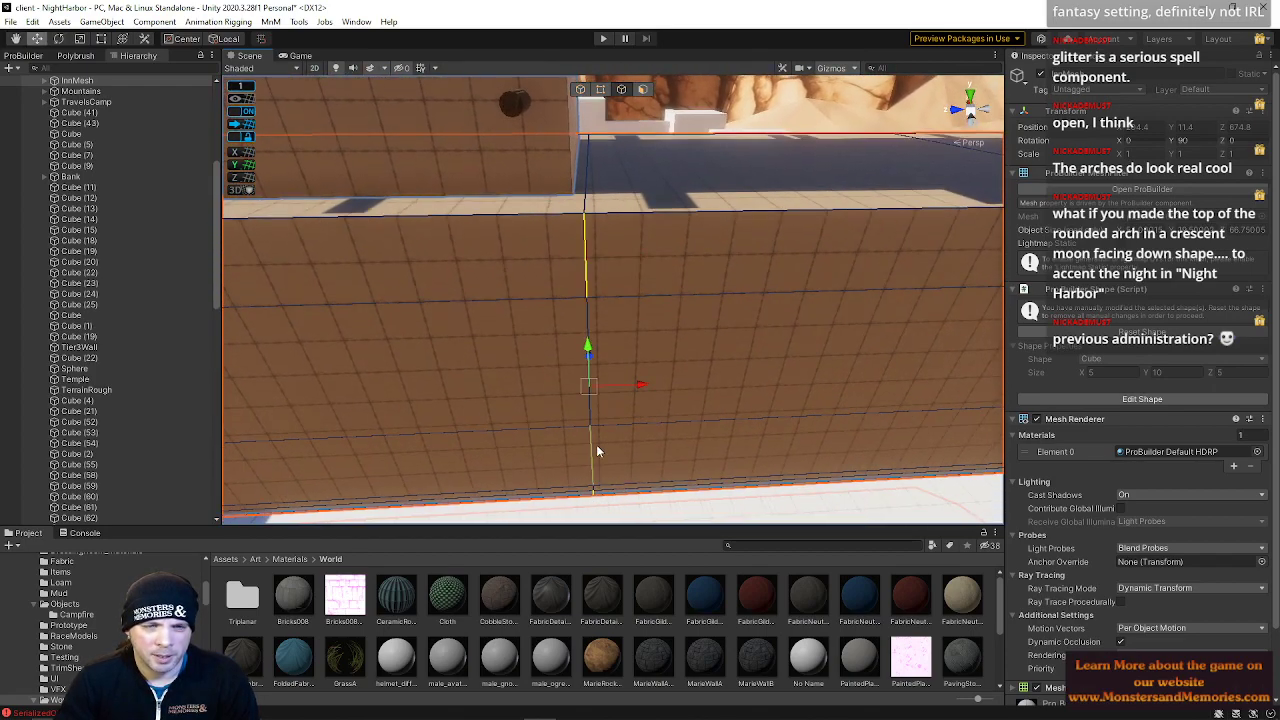
drag(642, 385, 650, 386)
right_drag(649, 386, 570, 323)
click(548, 342)
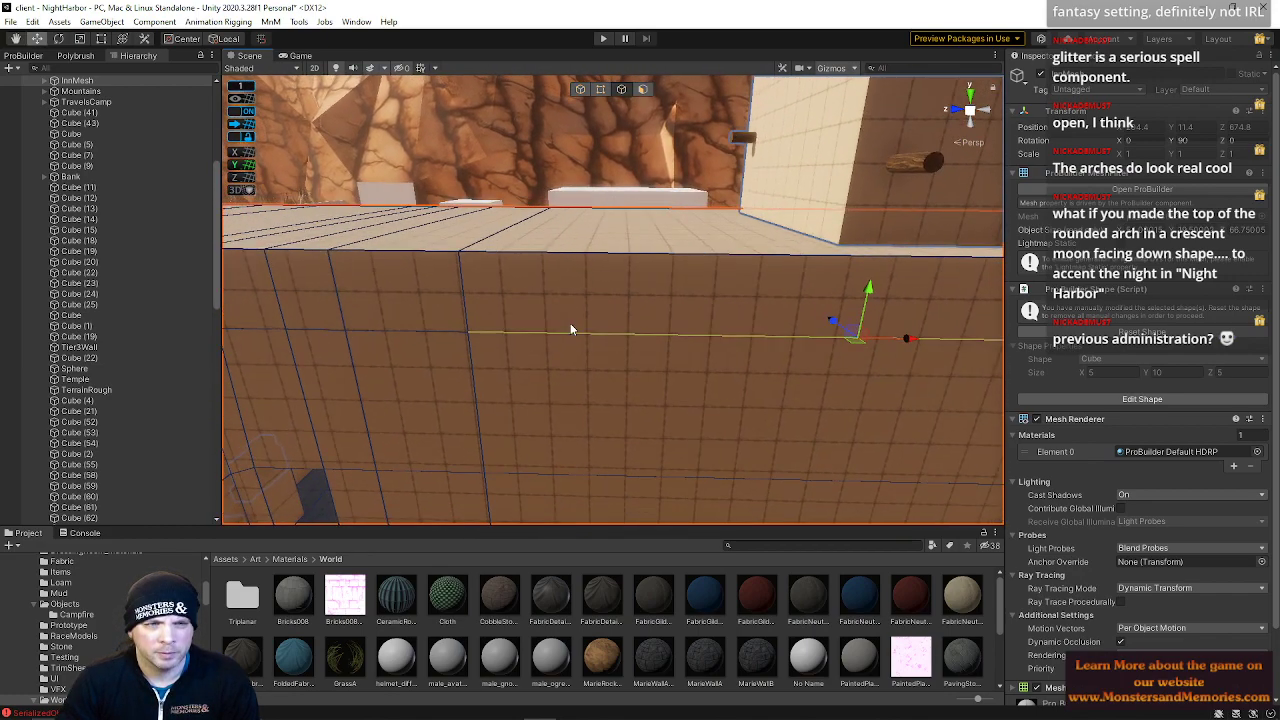
click(469, 300)
right_drag(484, 364, 514, 389)
shift+click(510, 302)
right_drag(505, 290, 525, 311)
right_drag(436, 244, 517, 243)
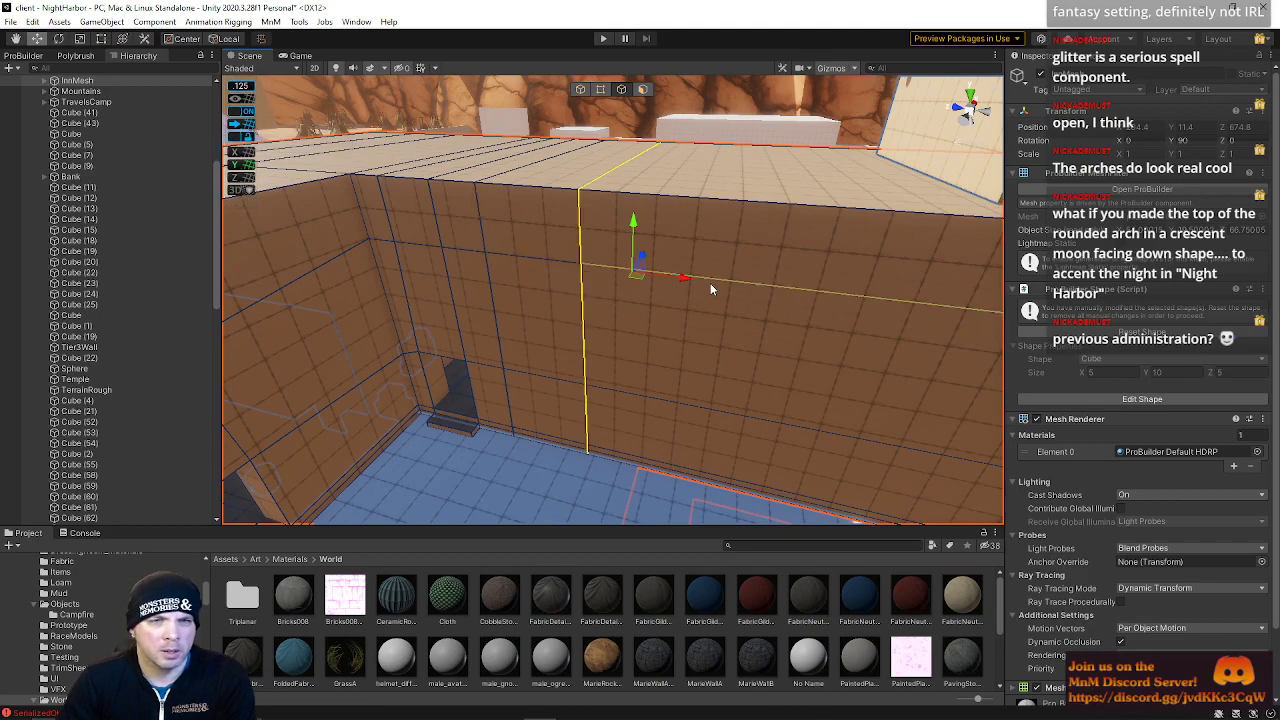
Select the vertical edge loop on the wall and slide it along X
click(580, 257)
right_drag(581, 258, 660, 280)
double_click(606, 338)
right_drag(516, 200, 559, 219)
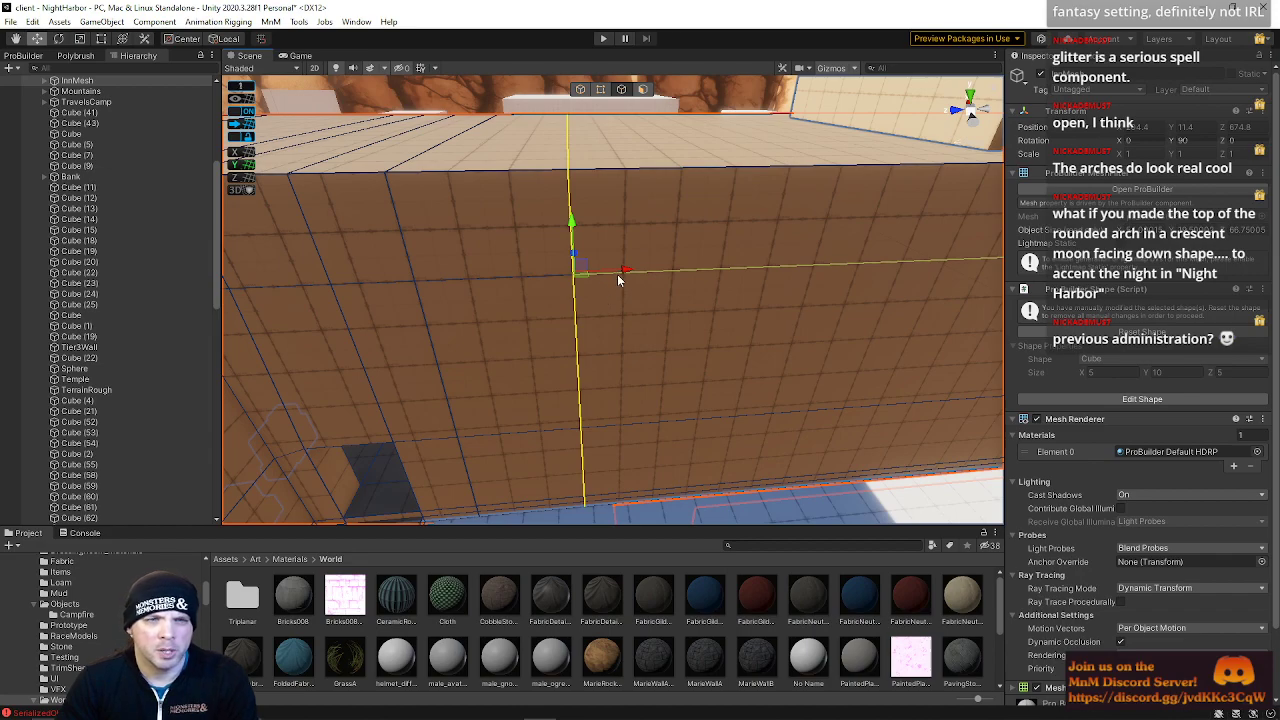
drag(646, 266, 679, 258)
key(w)
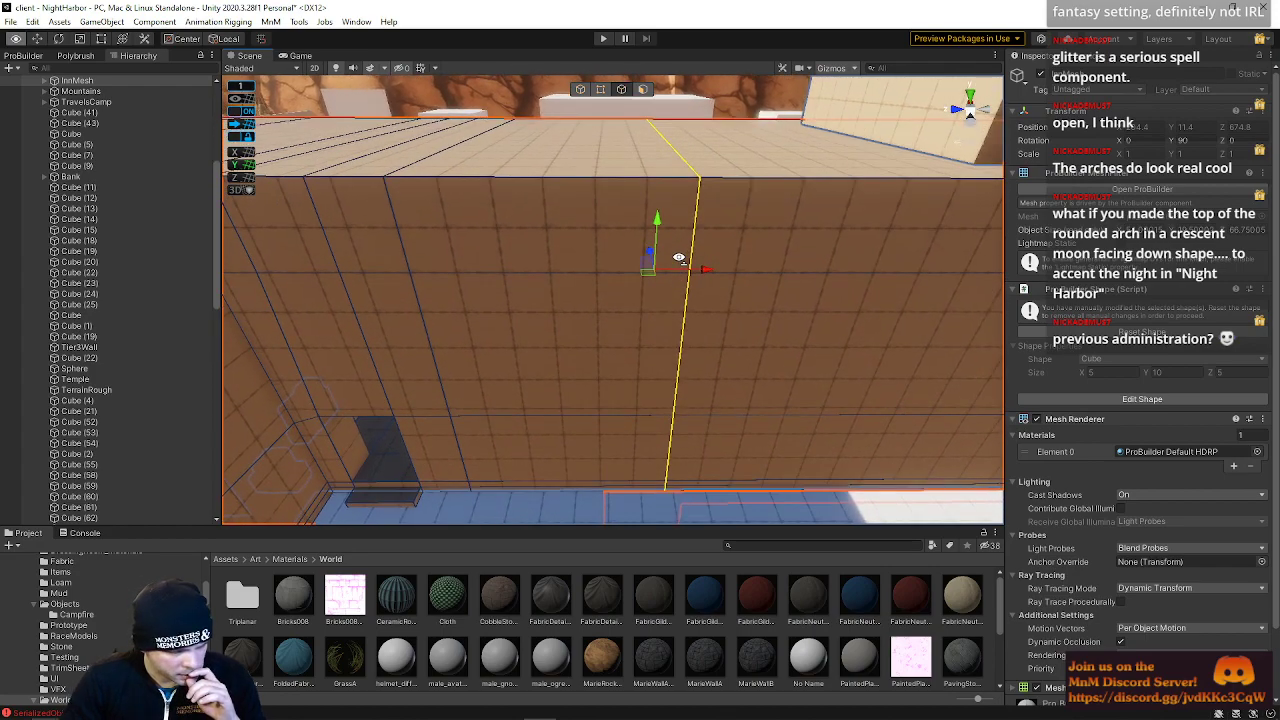
Switch to Calculator and compute 63.25 minus 5, divided by 5
drag(2, 231, 704, 245)
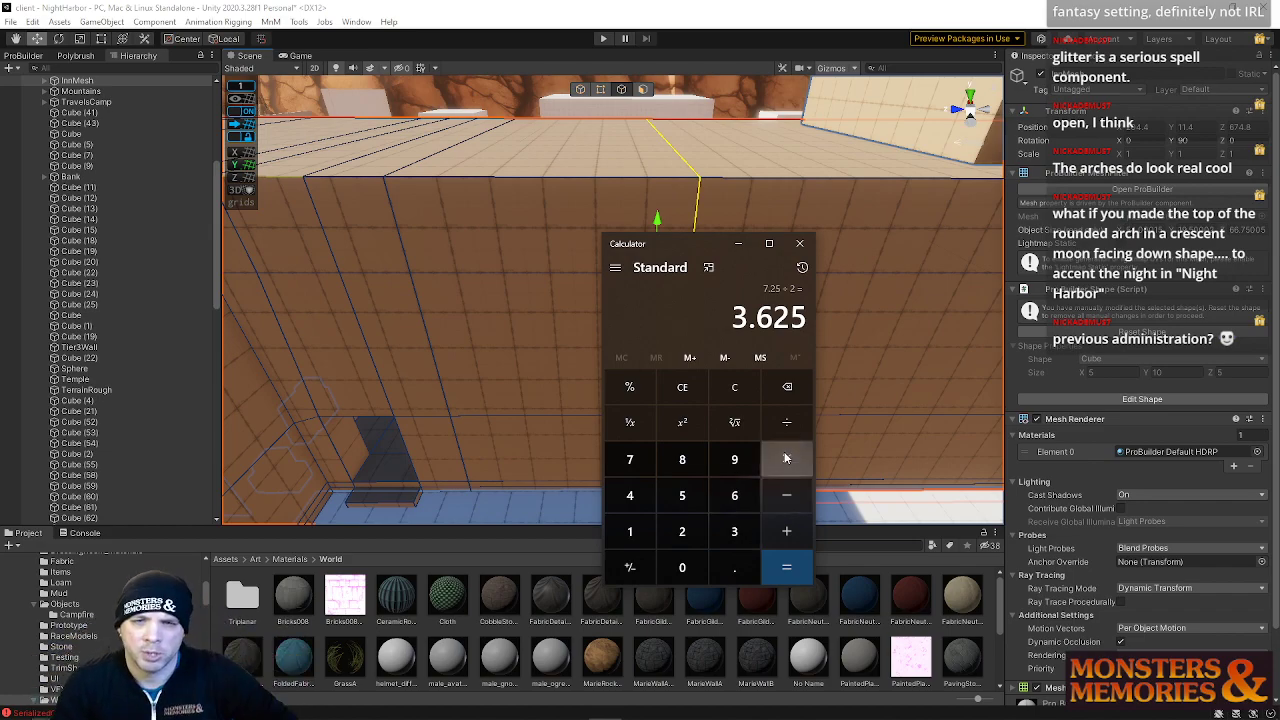
click(745, 390)
text(63.25 )
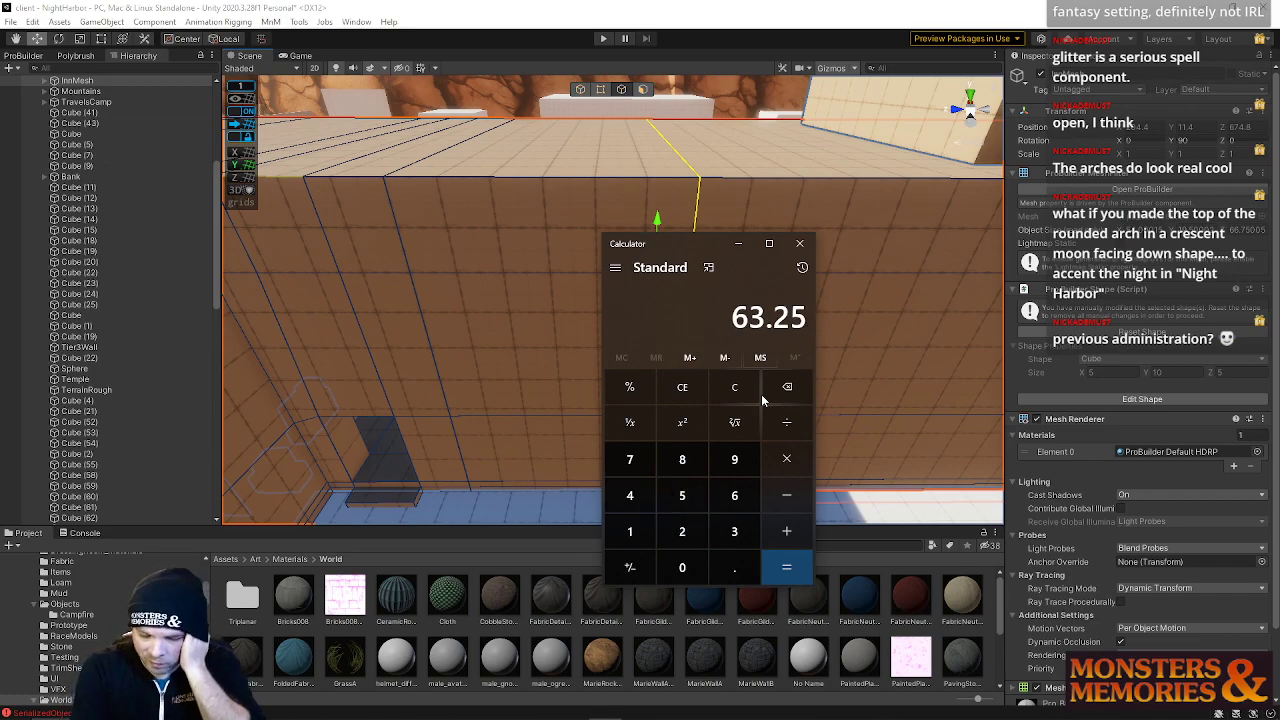
text(- 5)
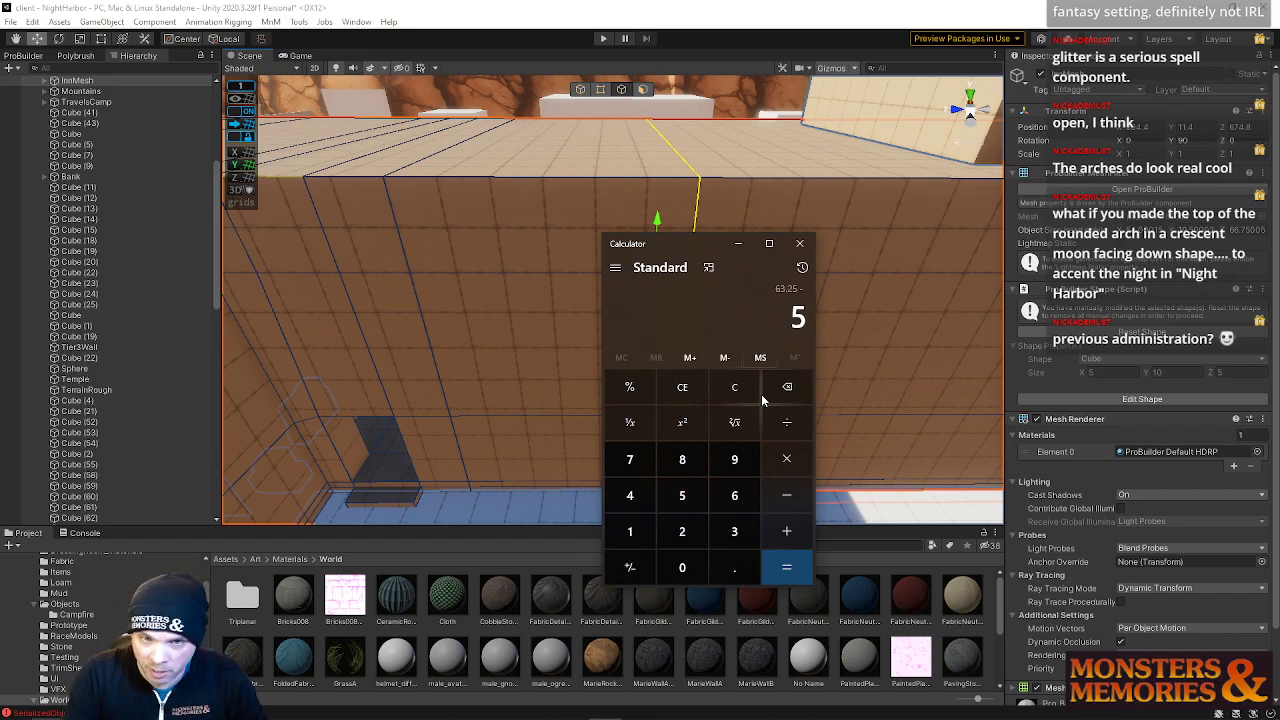
key(Return)
text(/5)
key(Return)
drag(705, 243, 778, 226)
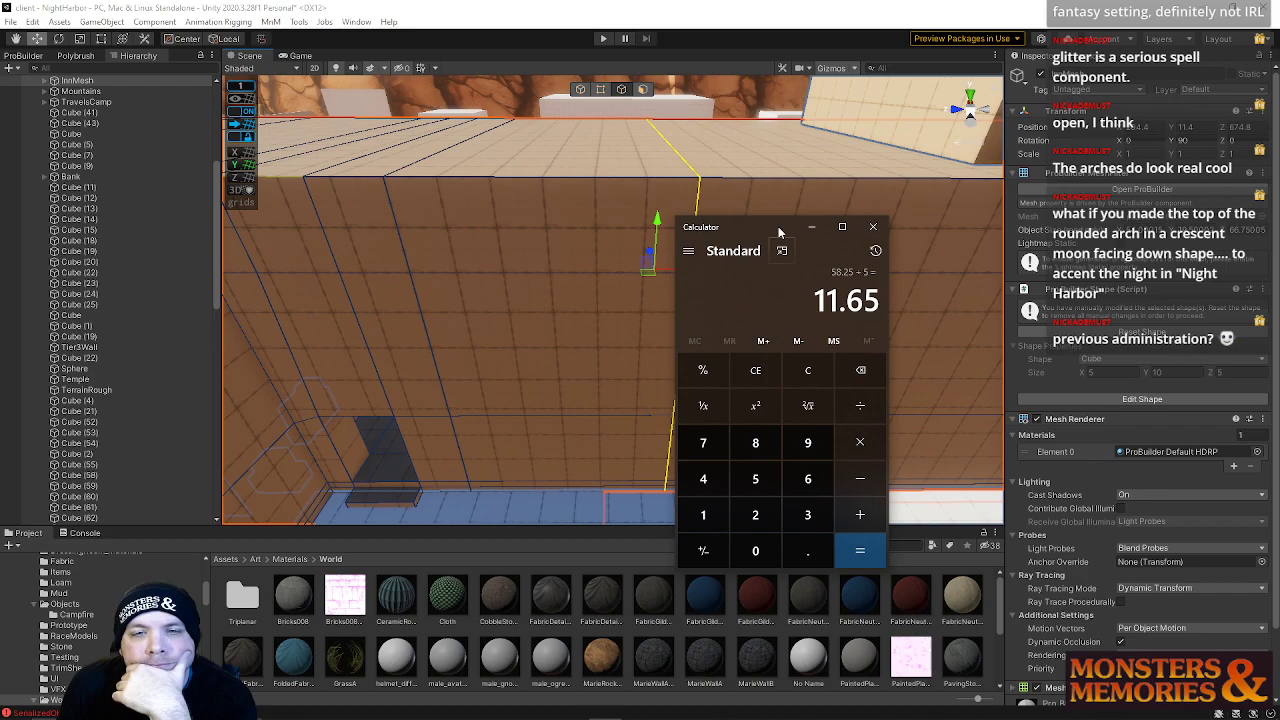
Clear the calculator and compute 36 divided by 5
click(808, 370)
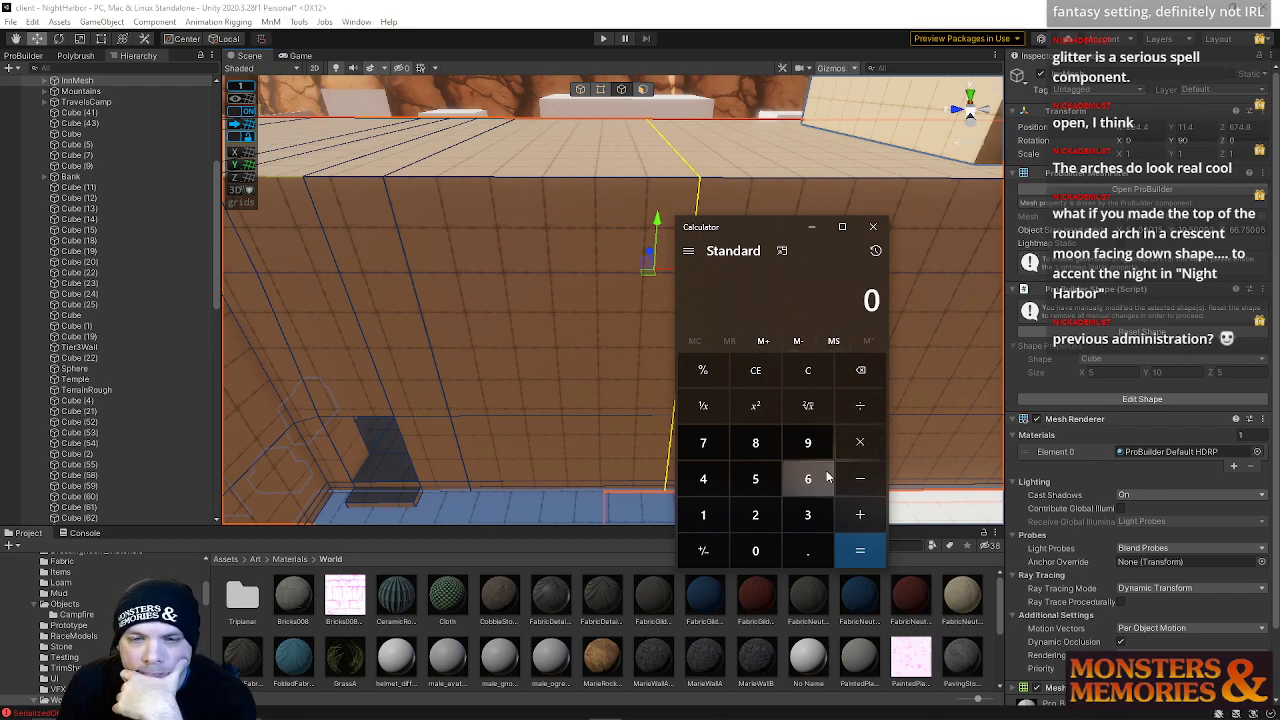
click(816, 514)
click(810, 480)
click(860, 406)
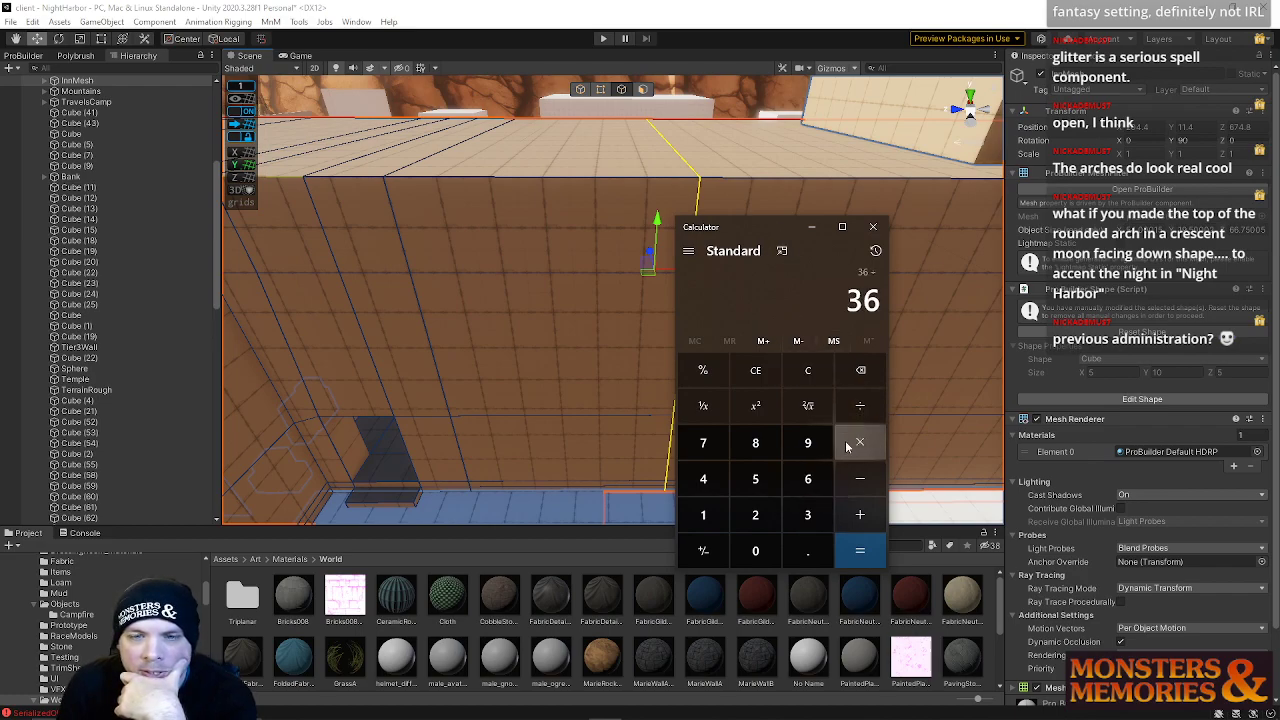
click(767, 480)
click(860, 550)
Try subtracting 5 from 36 in the calculator and clear the result
click(862, 476)
click(771, 485)
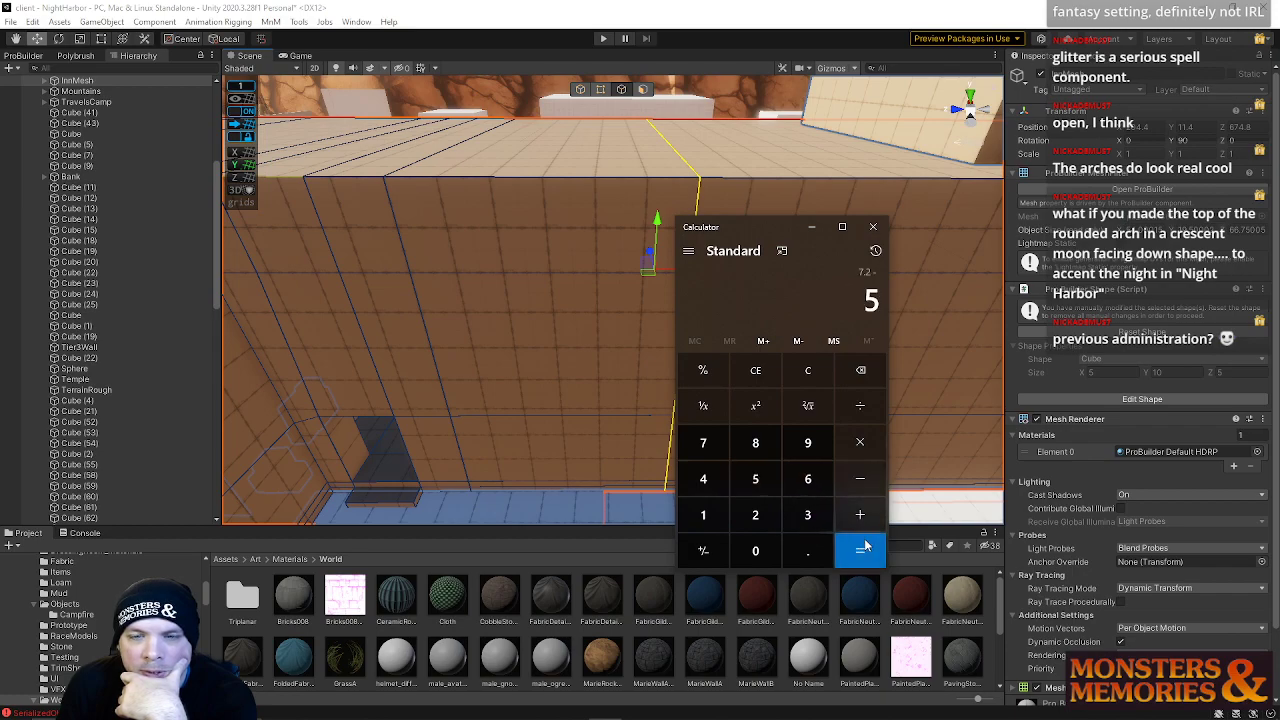
click(861, 374)
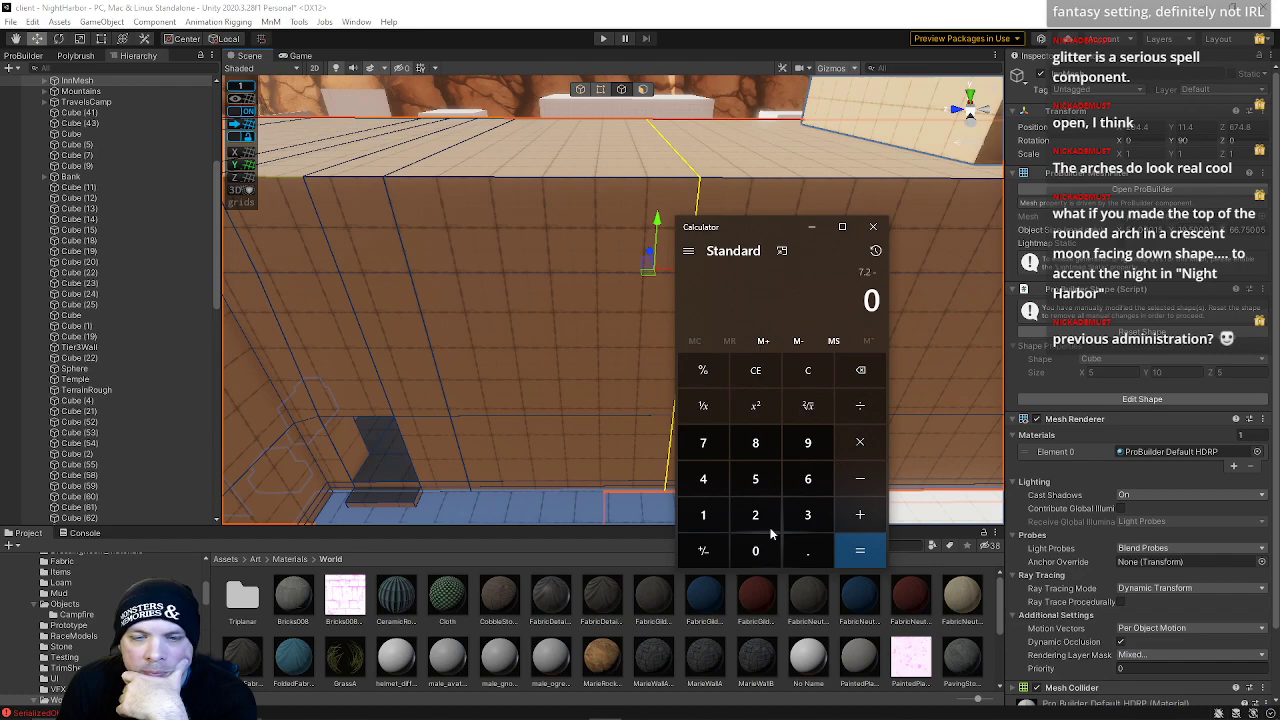
click(815, 512)
click(808, 479)
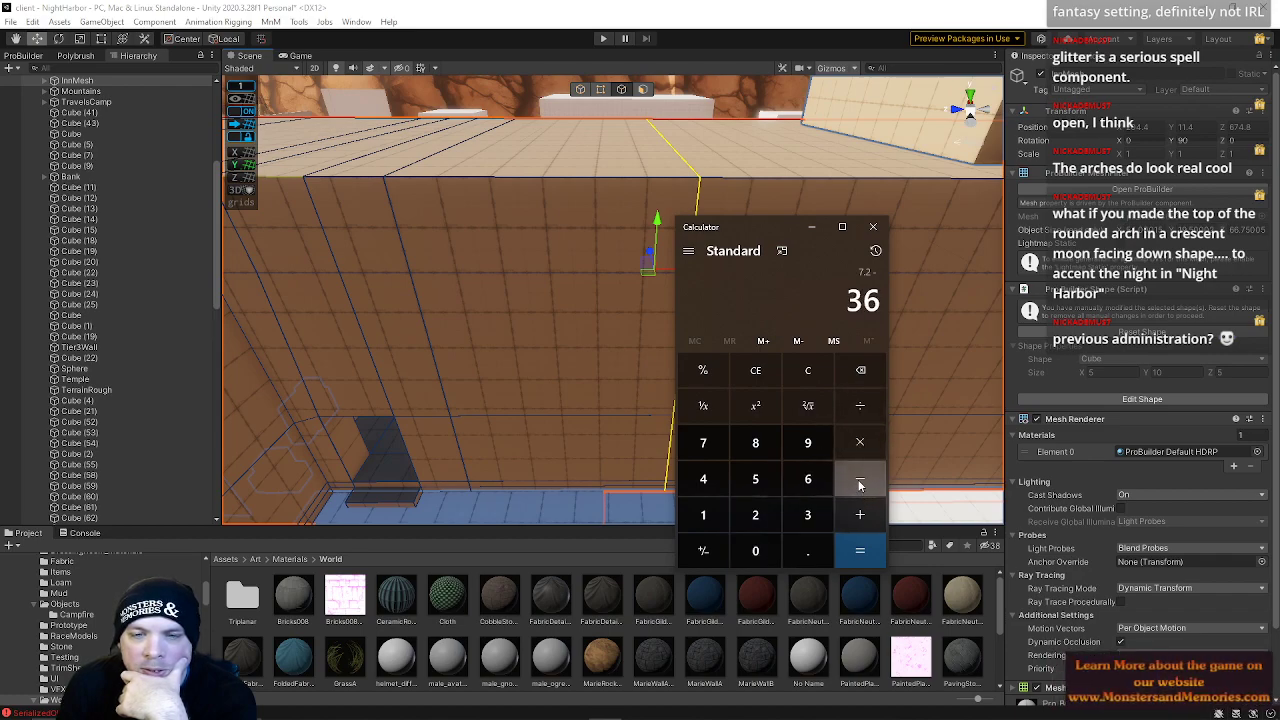
click(859, 485)
click(755, 479)
click(859, 550)
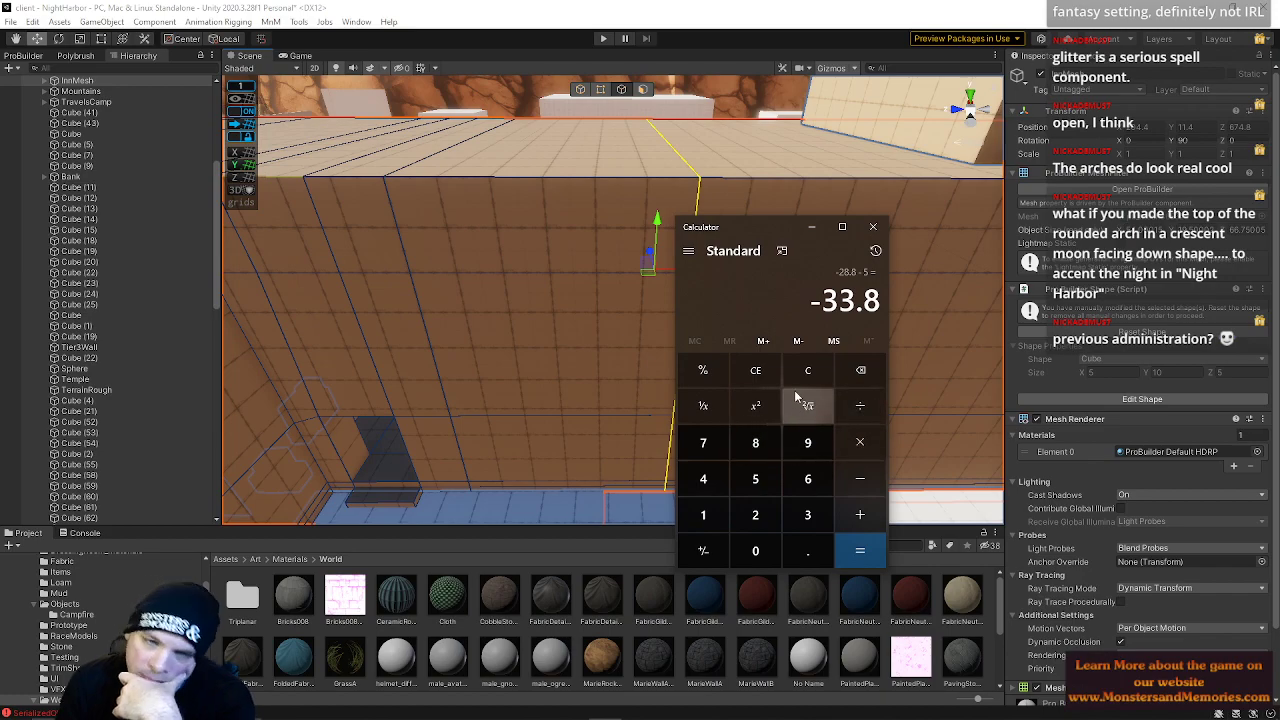
key(Escape)
Compute 31 divided by 5 in the calculator
click(806, 514)
click(703, 514)
click(859, 405)
click(755, 478)
click(859, 550)
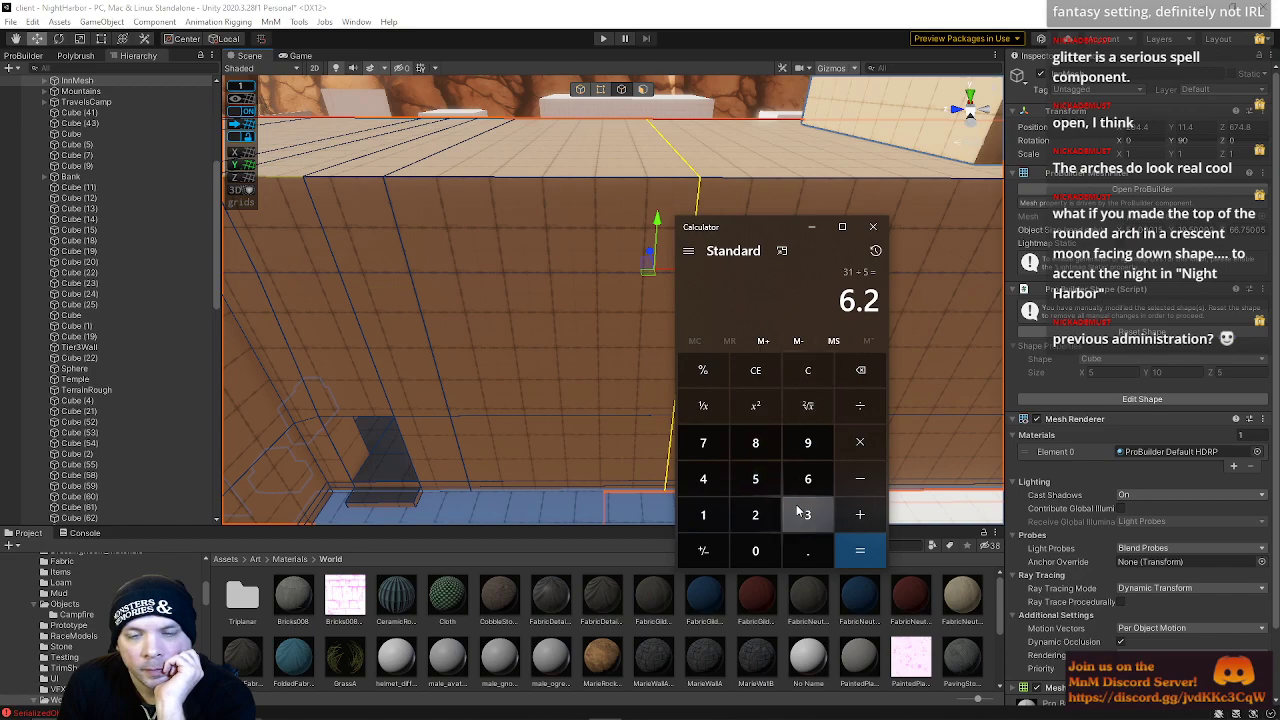
Close the calculator and inspect the adjoining wall face in the scene
click(870, 234)
right_drag(686, 296, 638, 91)
click(694, 243)
key(alt+f)
key(alt+g)
right_drag(789, 282, 665, 330)
drag(756, 355, 723, 355)
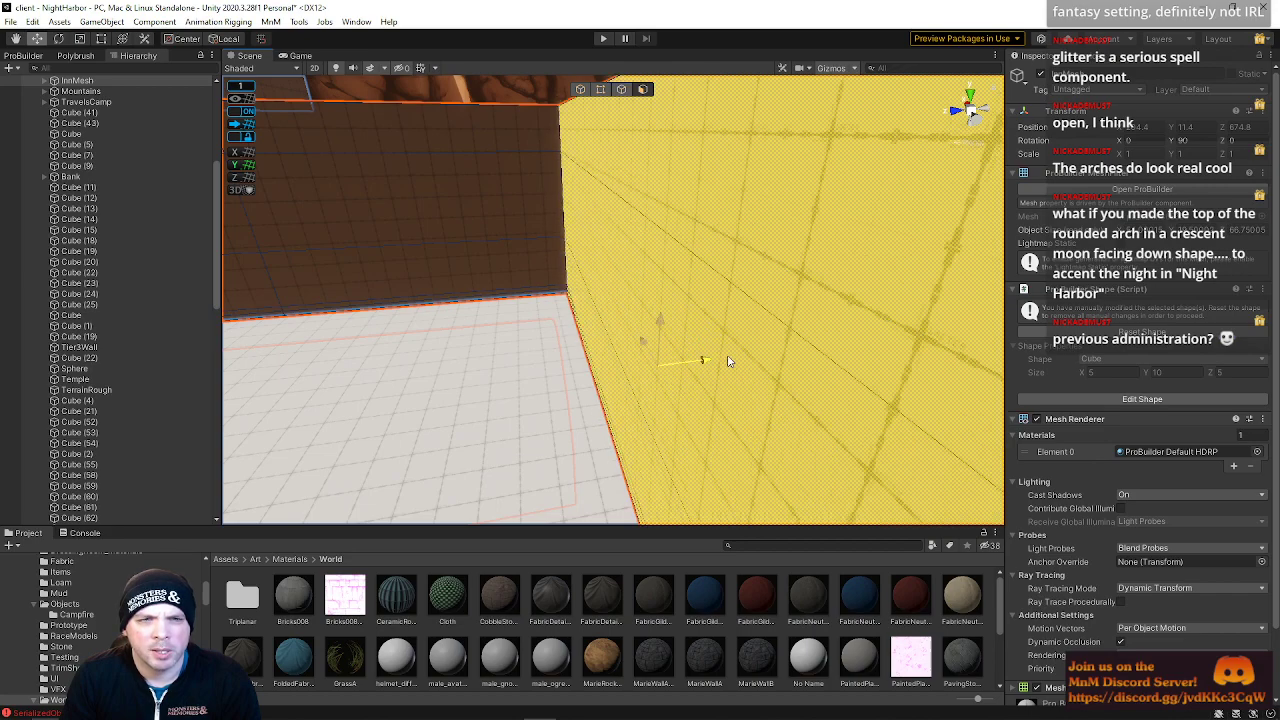
right_drag(723, 355, 609, 290)
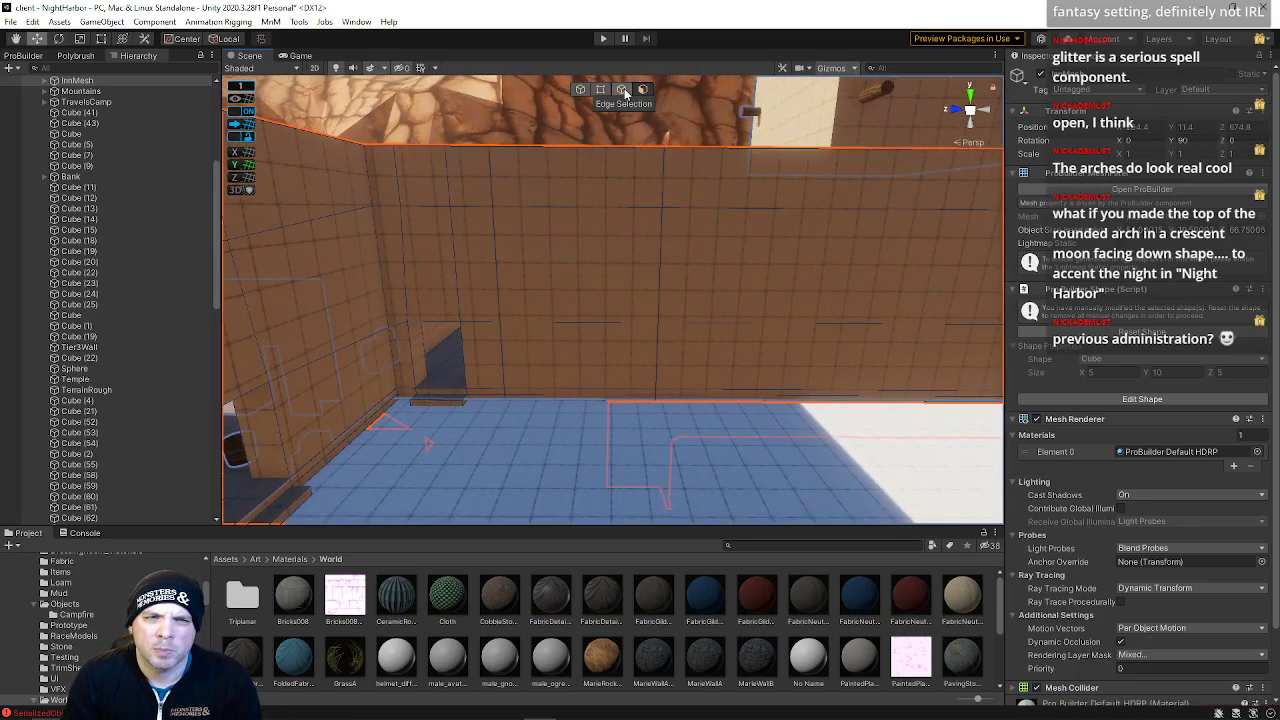
Open Calculator and compute 35 minus 6
mouse_move(560, 715)
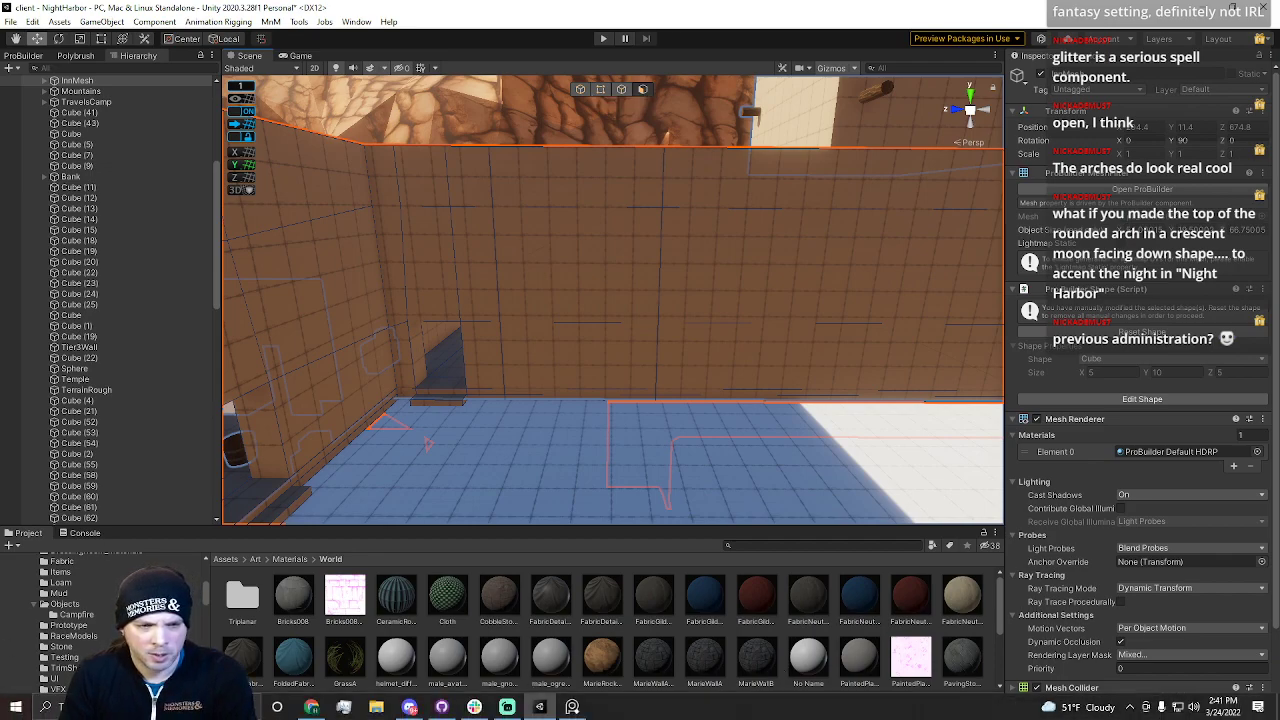
key(XF86Calculator)
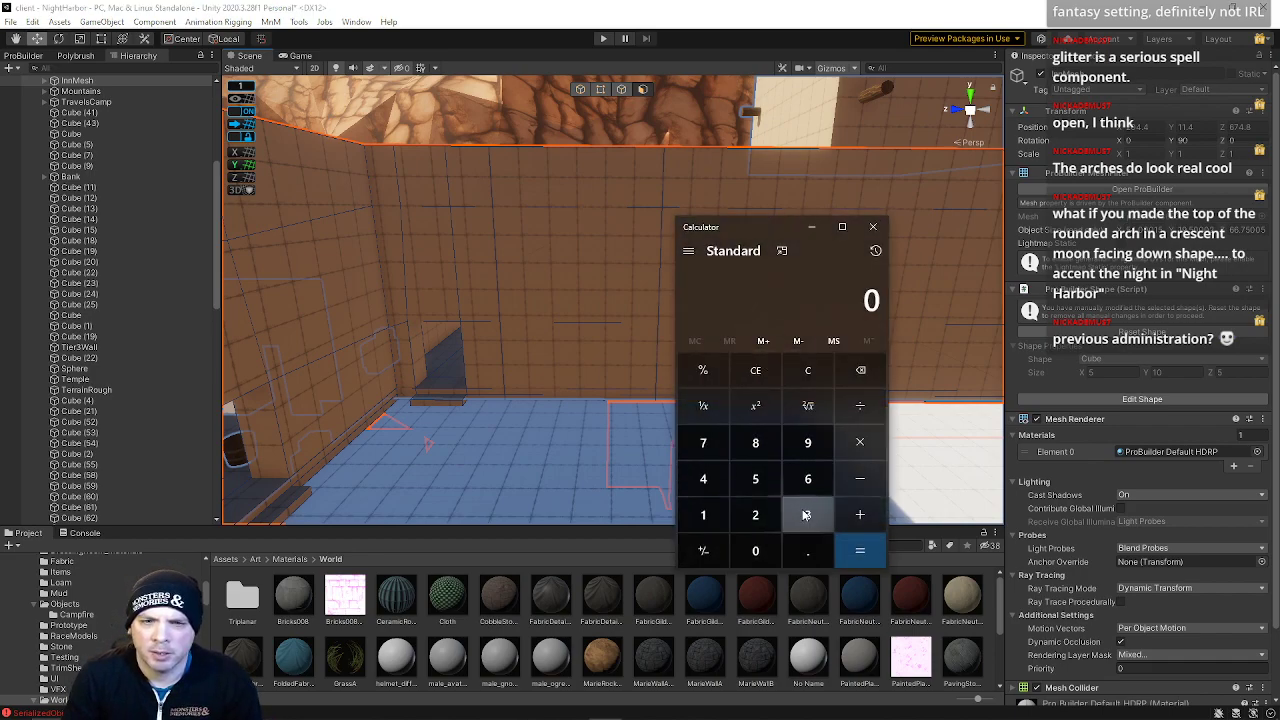
click(808, 515)
click(755, 479)
click(860, 479)
click(808, 479)
click(860, 550)
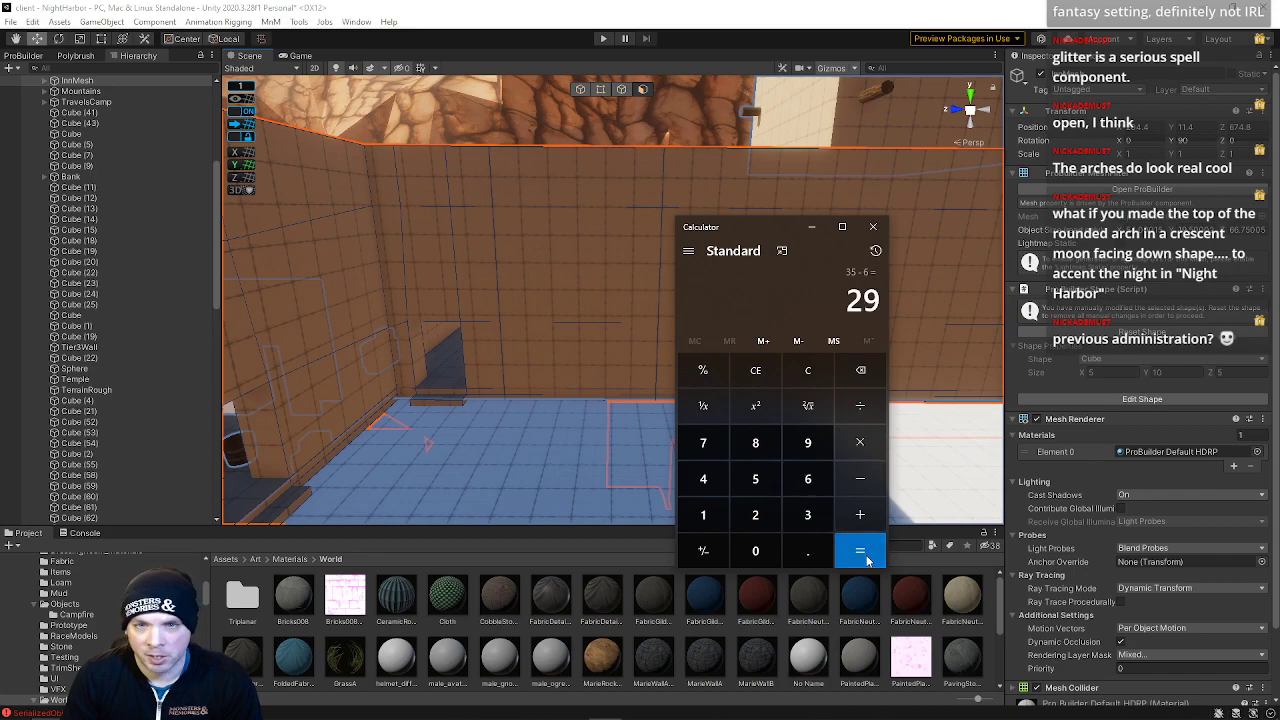
Compute 35 minus 5, divide the result by 5, then divide by 2
click(808, 370)
click(789, 510)
click(755, 479)
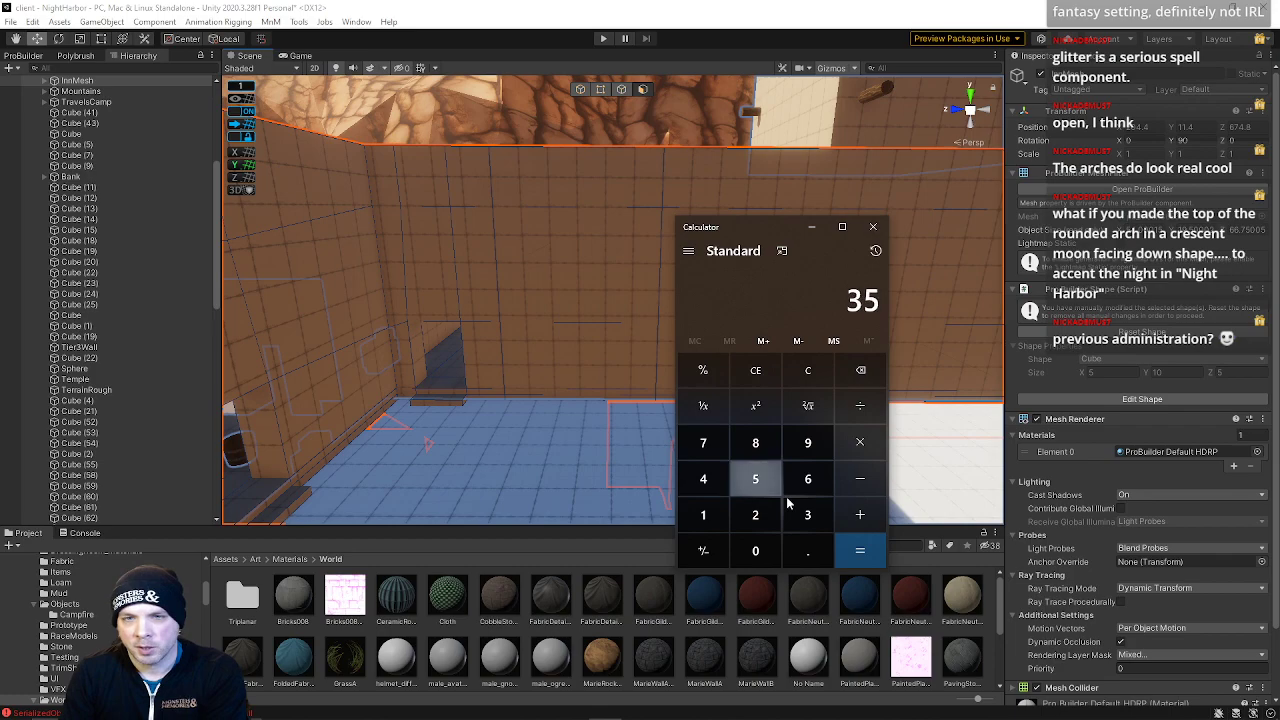
key(Return)
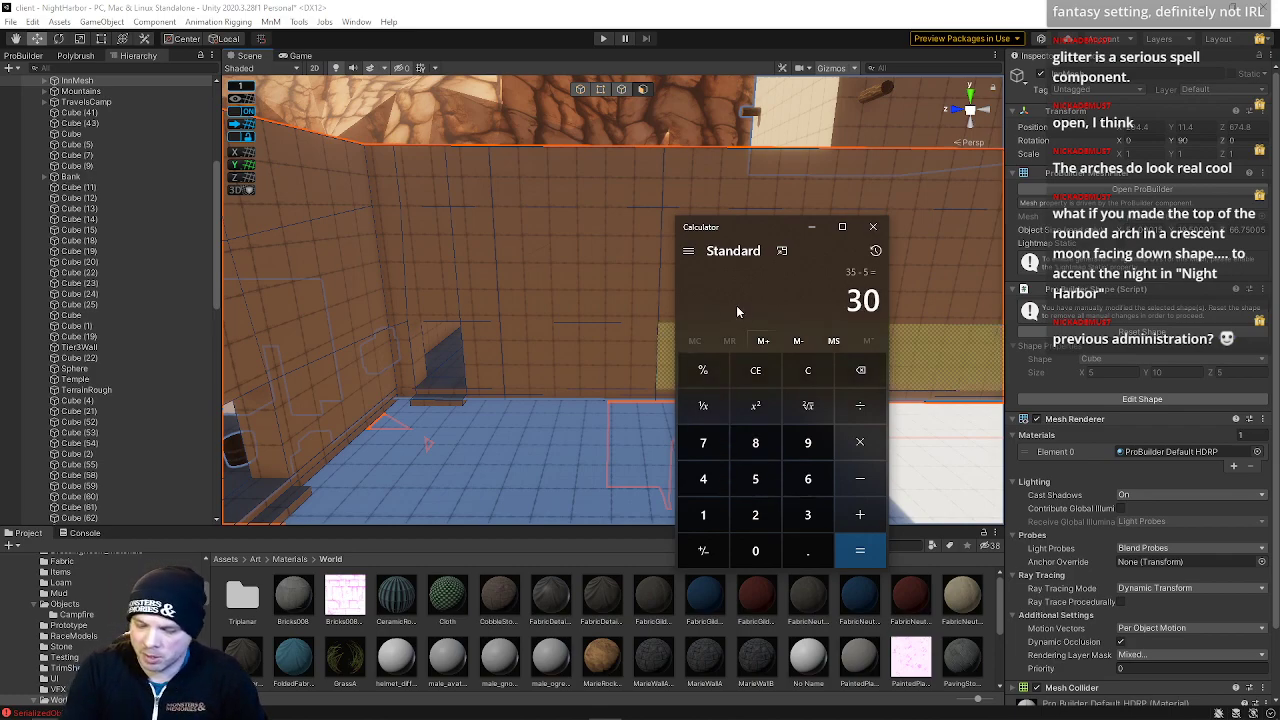
key(slash)
key(5)
key(Return)
key(slash)
key(2)
key(Return)
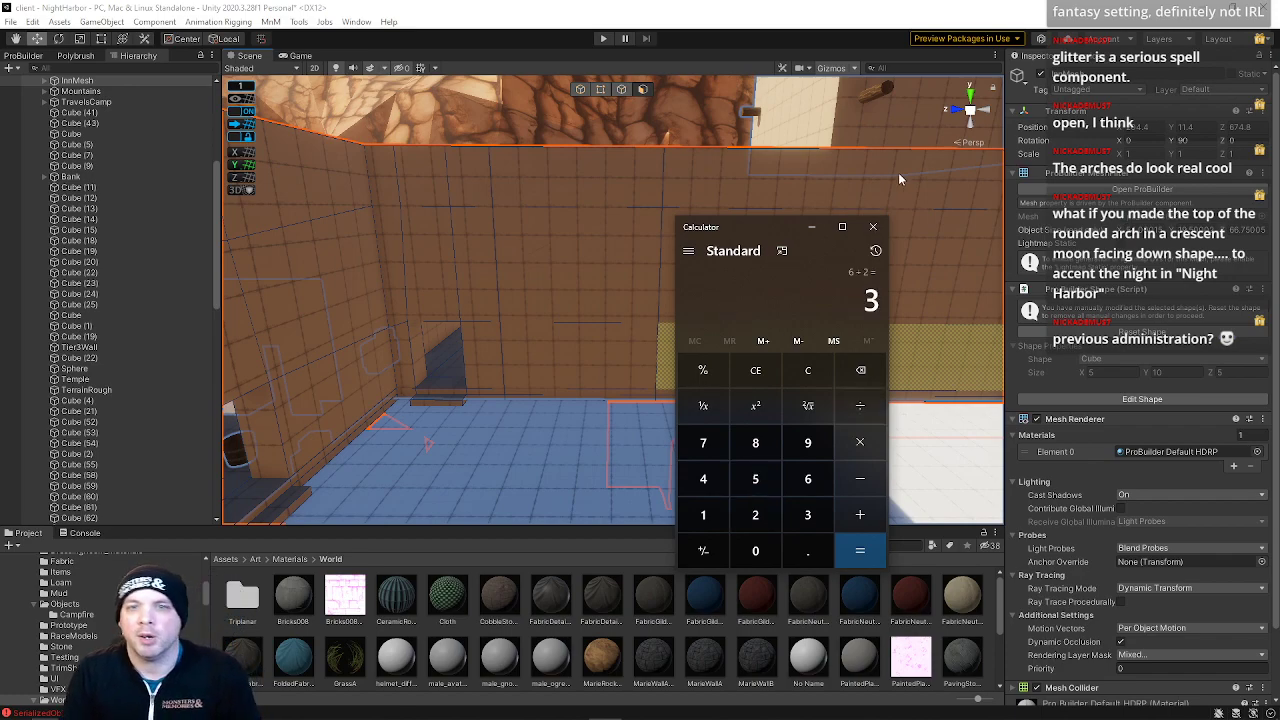
Close the calculator and select a horizontal edge loop on the wall in edge selection mode
click(873, 227)
mouse_move(707, 300)
right_down()
mouse_move(681, 275)
mouse_move(684, 290)
right_up()
click(621, 89)
click(710, 260)
mouse_move(722, 288)
mouse_down()
mouse_move(692, 291)
mouse_move(734, 297)
mouse_up()
right_drag(734, 304, 757, 351)
click(757, 352)
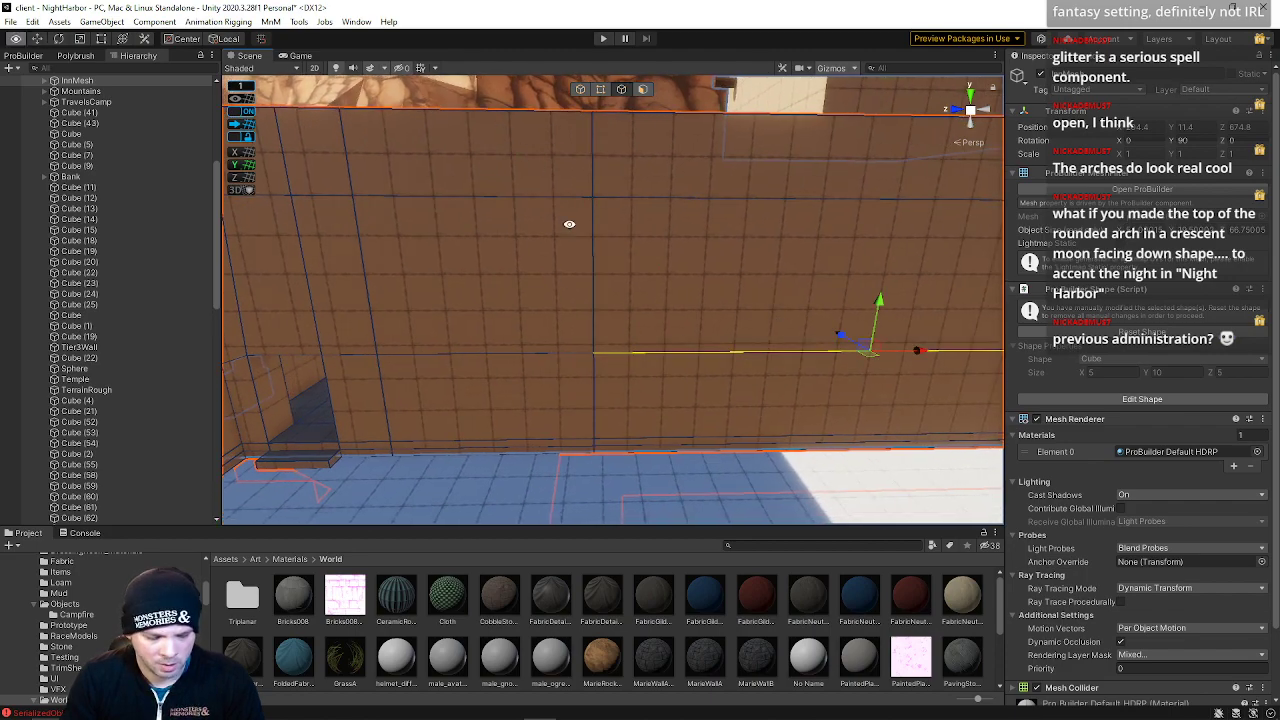
Insert an edge loop on the wall and move it into position
key(alt+u)
right_drag(678, 280, 718, 287)
drag(780, 255, 620, 280)
mouse_move(620, 280)
right_down()
mouse_move(646, 283)
mouse_move(619, 301)
right_up()
click(631, 321)
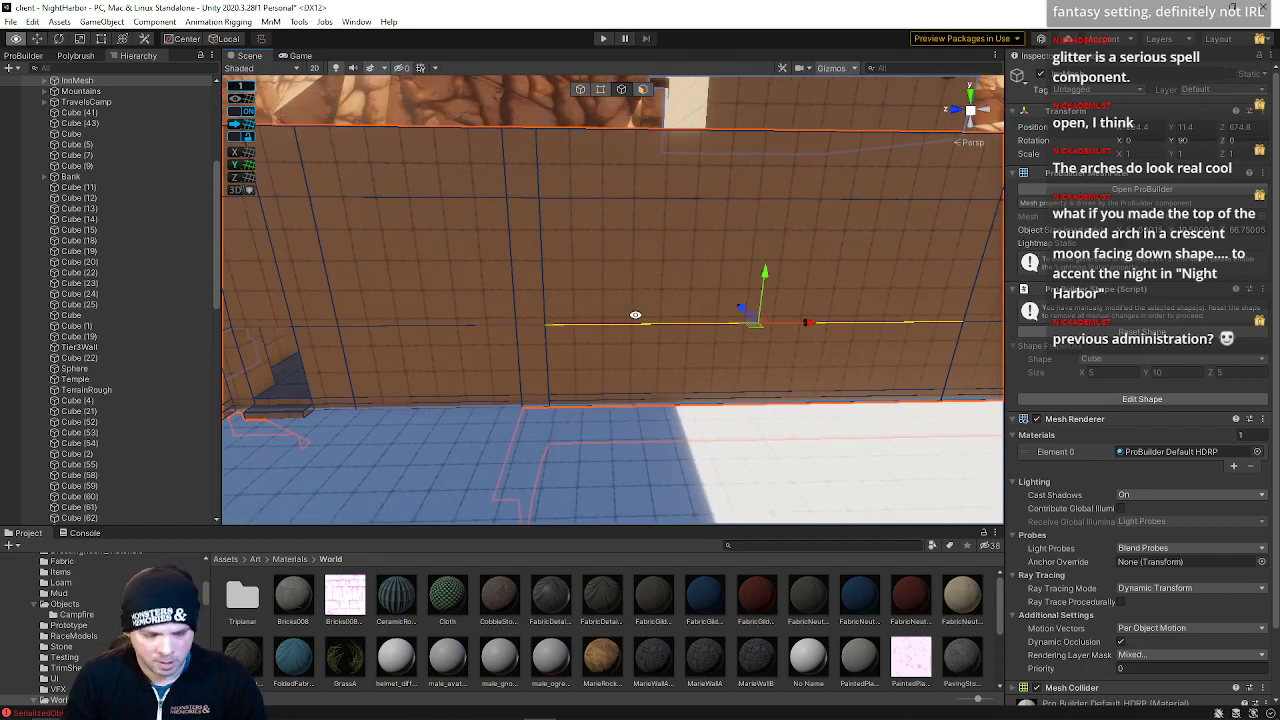
Insert a second horizontal edge loop and slide it into place
key(alt+u)
drag(760, 258, 732, 258)
key(d)
right_drag(740, 259, 738, 266)
click(738, 315)
Insert another horizontal edge loop and slide it along the wall
key(alt+u)
drag(789, 247, 740, 247)
key(d)
right_drag(740, 248, 752, 254)
key(w)
Select a horizontal edge on the next wall section and reposition it
click(917, 267)
key(s)
right_drag(898, 269, 847, 265)
key(d)
drag(813, 262, 771, 265)
key(d)
right_drag(772, 266, 783, 273)
click(753, 324)
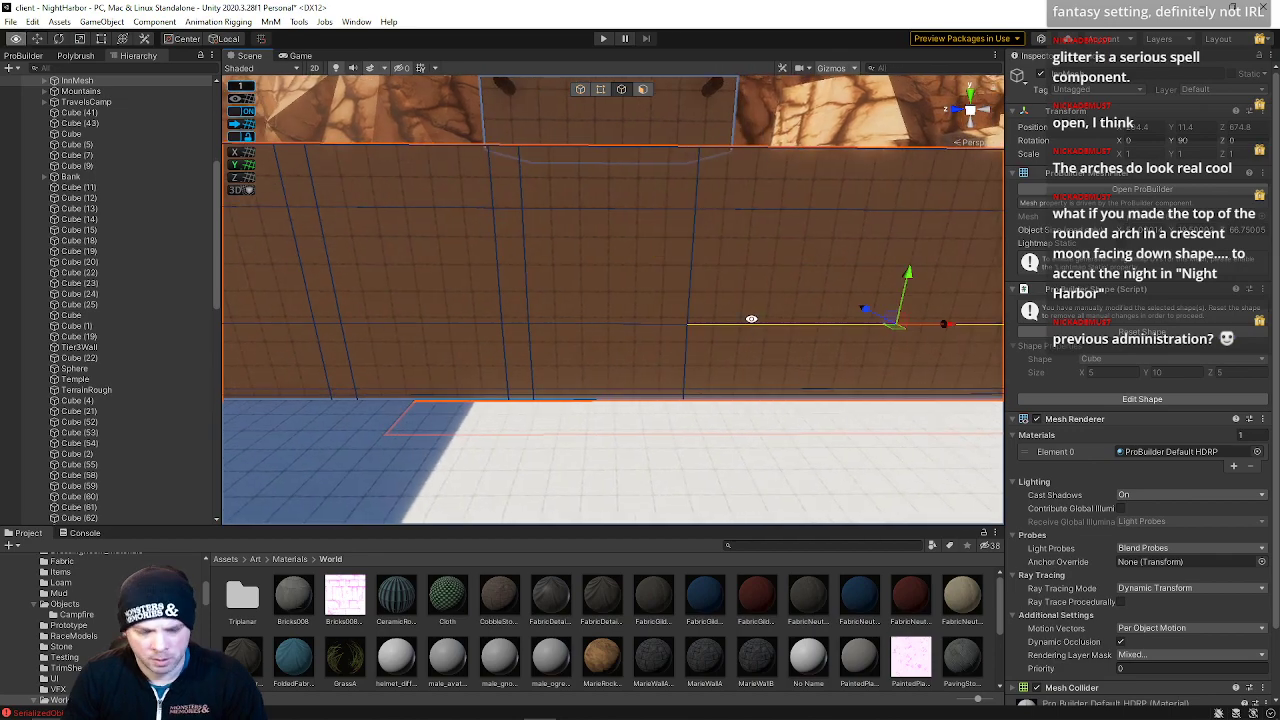
Select the top edge running along the inn wall
right_drag(950, 328, 833, 320)
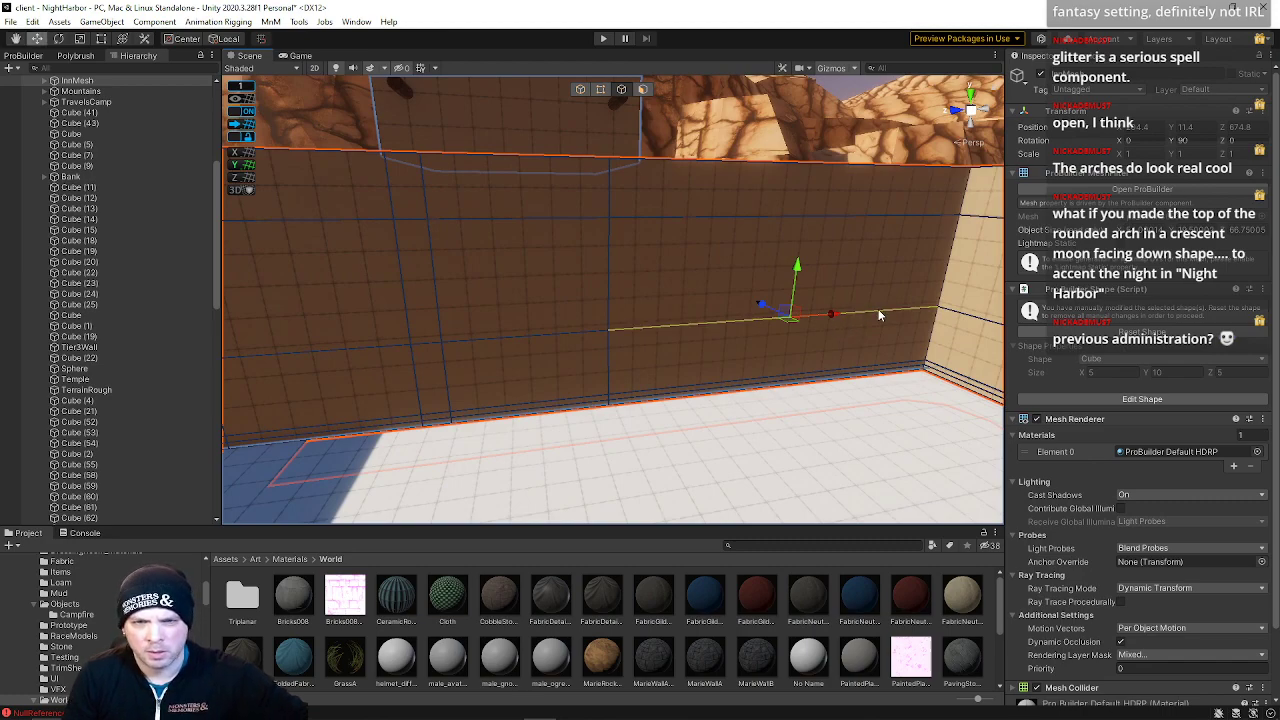
click(778, 217)
right_drag(778, 217, 729, 248)
click(729, 250)
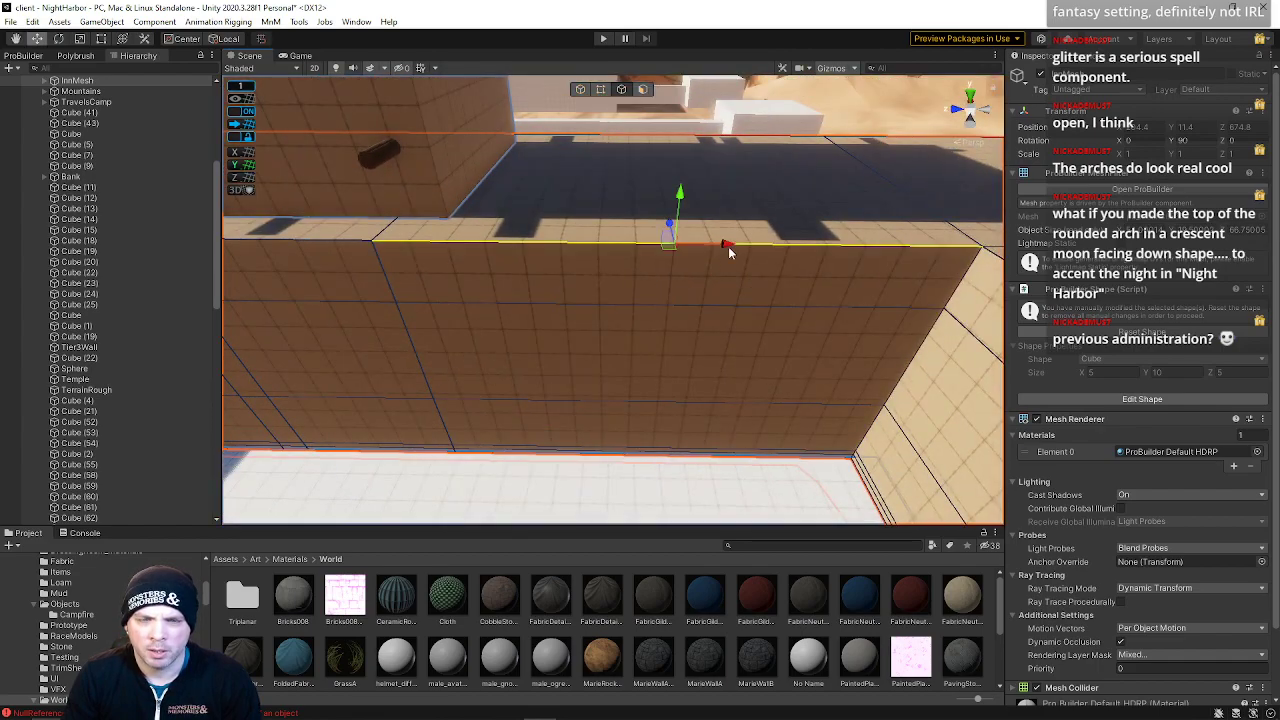
right_click(729, 250)
right_drag(729, 250, 808, 248)
click(746, 280)
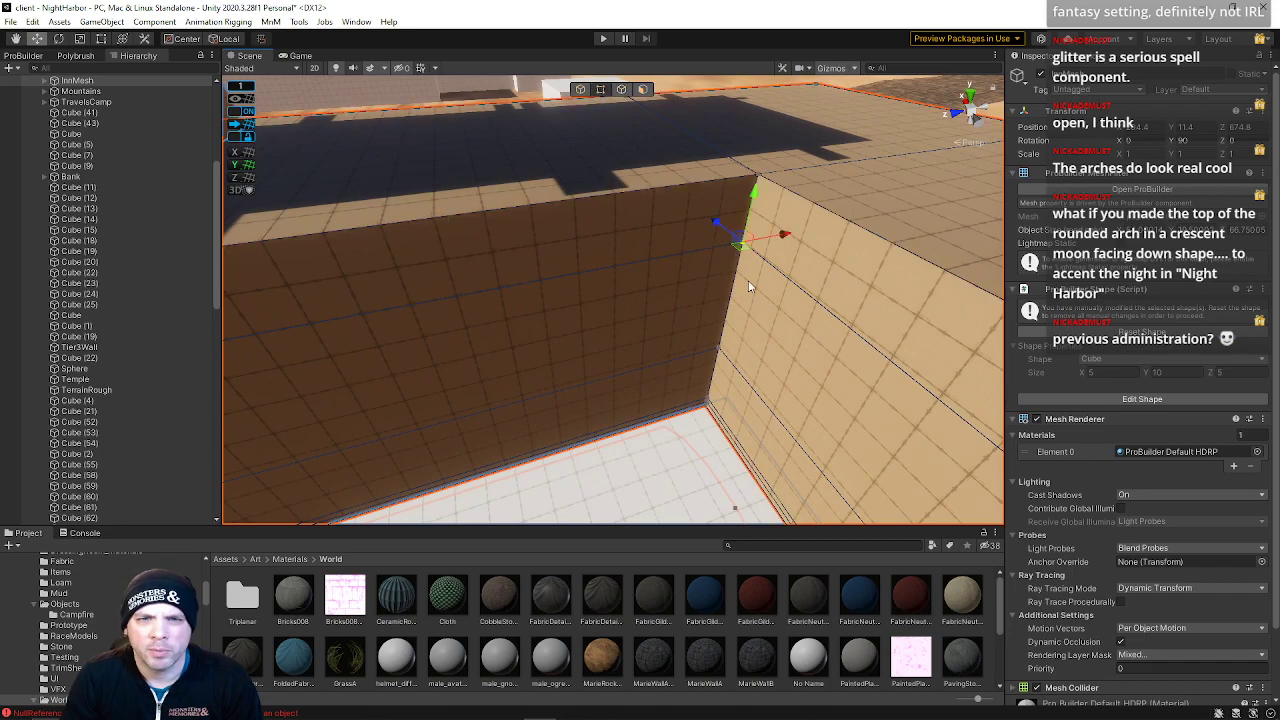
Select the vertical corner edge between the two walls and shift it up and back down
click(714, 223)
click(724, 351)
mouse_move(693, 319)
mouse_down()
mouse_move(728, 361)
mouse_move(693, 315)
mouse_up()
right_drag(694, 319, 719, 156)
key(w)
right_drag(731, 143, 698, 341)
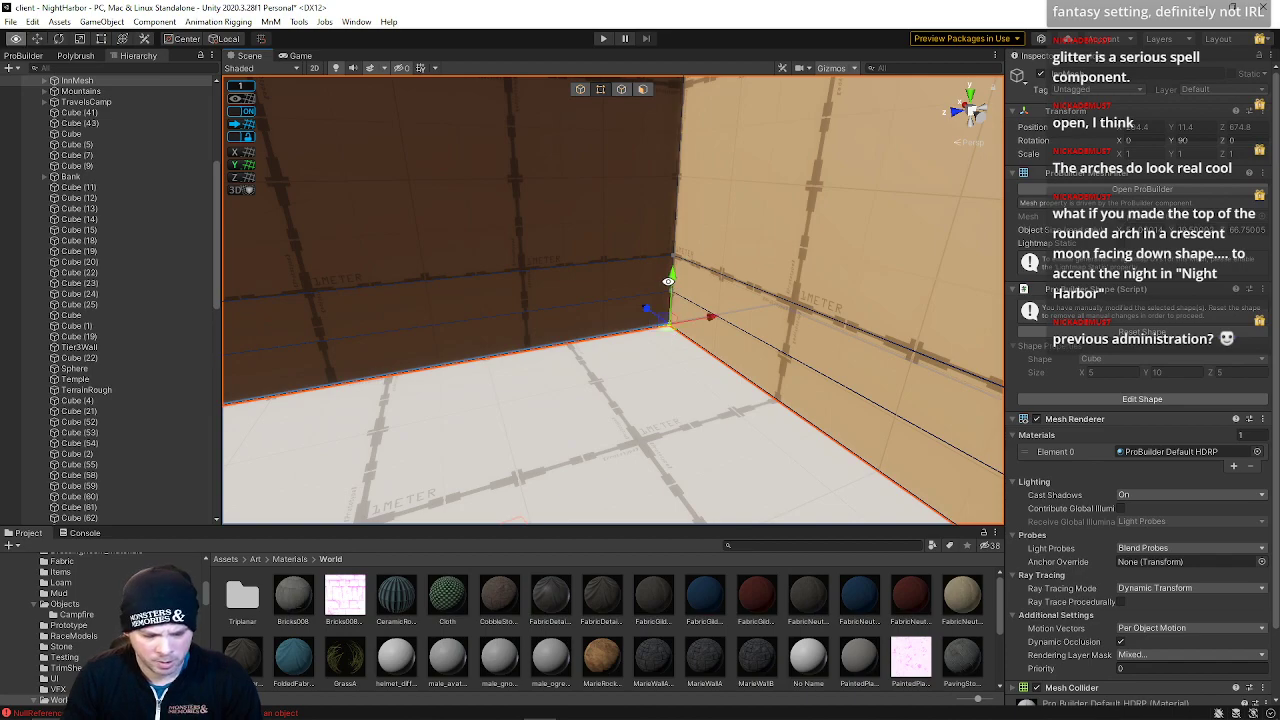
right_drag(689, 271, 740, 241)
Frame the selection and select the rough terrain plane beneath the inn
key(f)
right_drag(50, 231, 269, 452)
key(w)
click(379, 466)
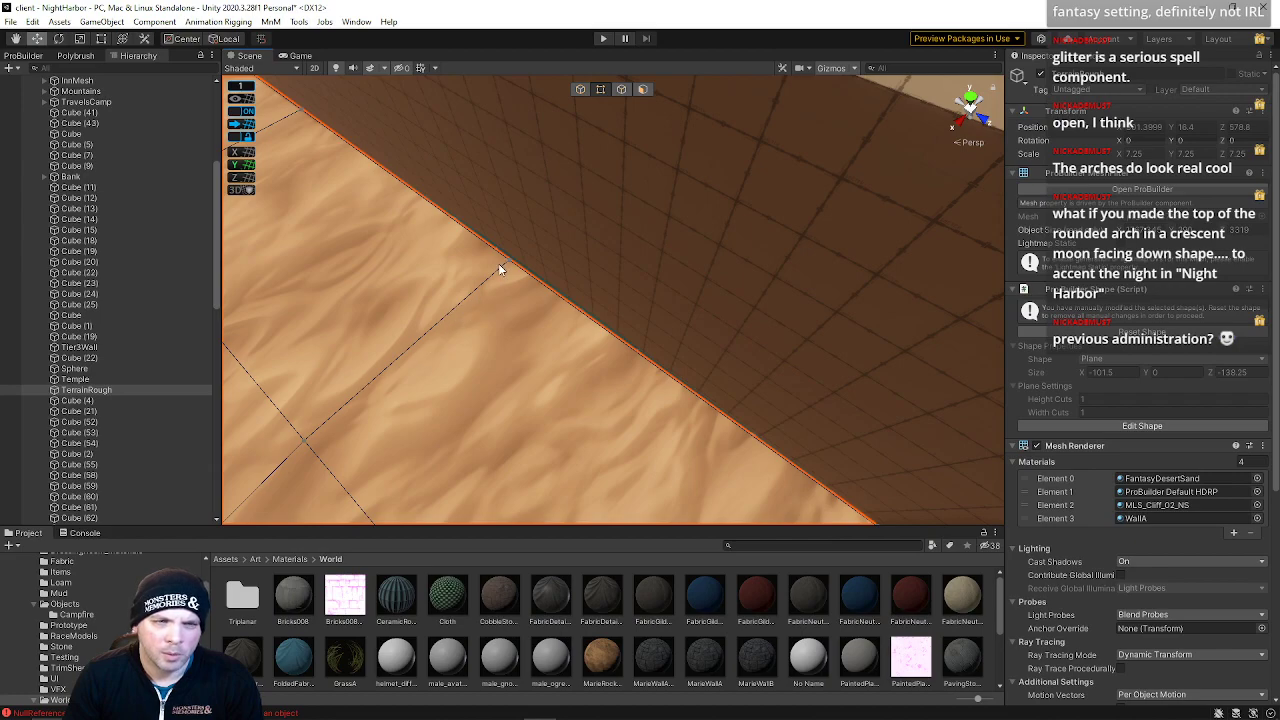
Select the inn mesh from beneath the terrain, then shift one of its bottom wall edges down and back up
drag(483, 294, 493, 286)
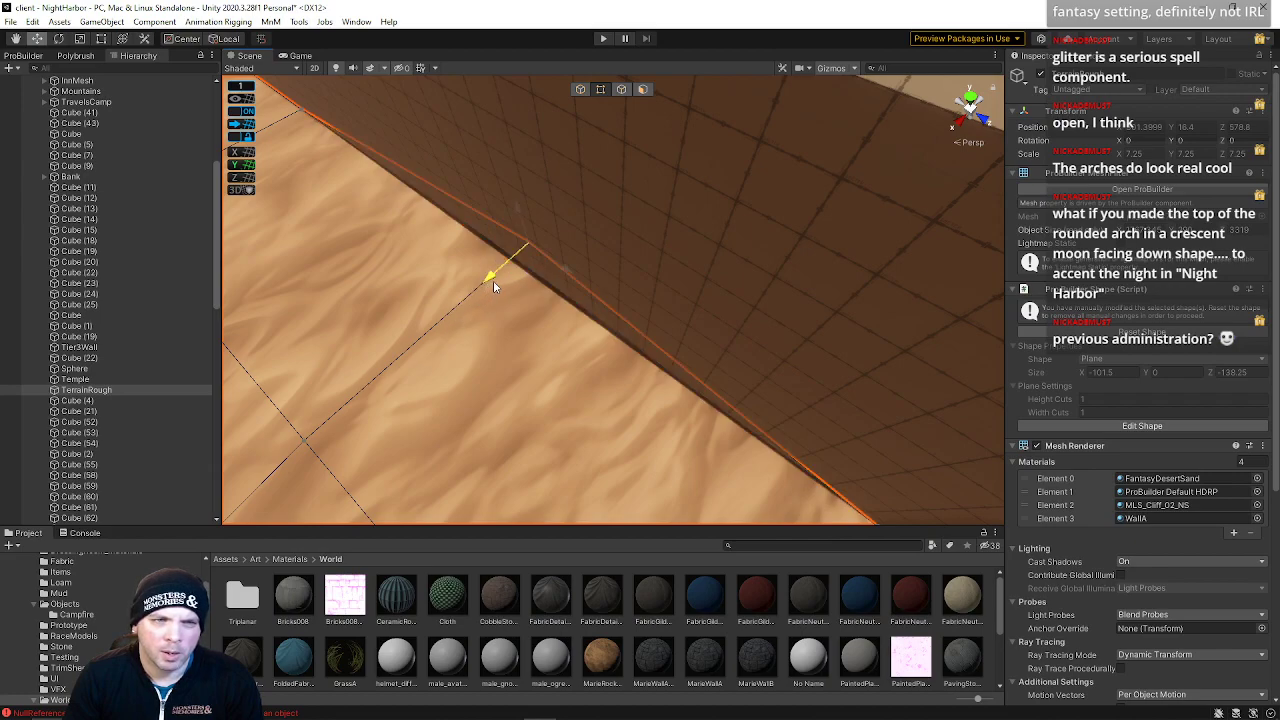
right_drag(493, 286, 727, 266)
right_drag(669, 303, 652, 253)
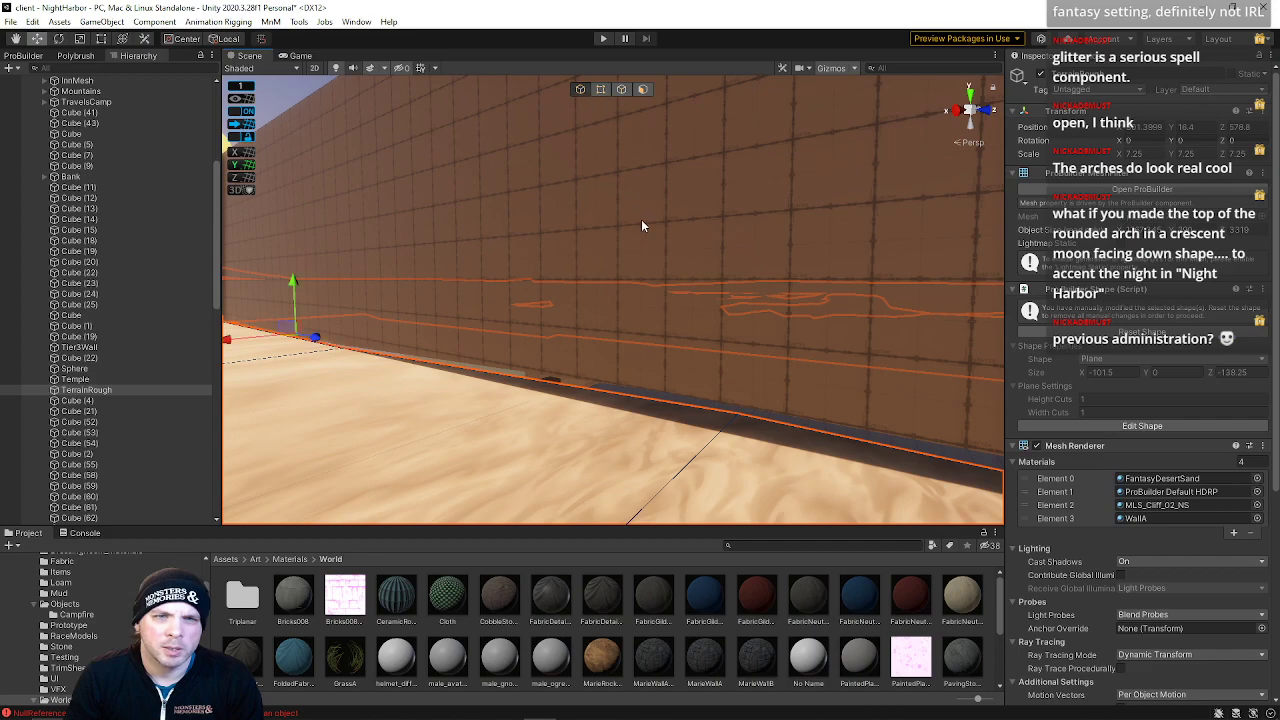
click(641, 221)
right_drag(633, 308, 837, 341)
click(600, 92)
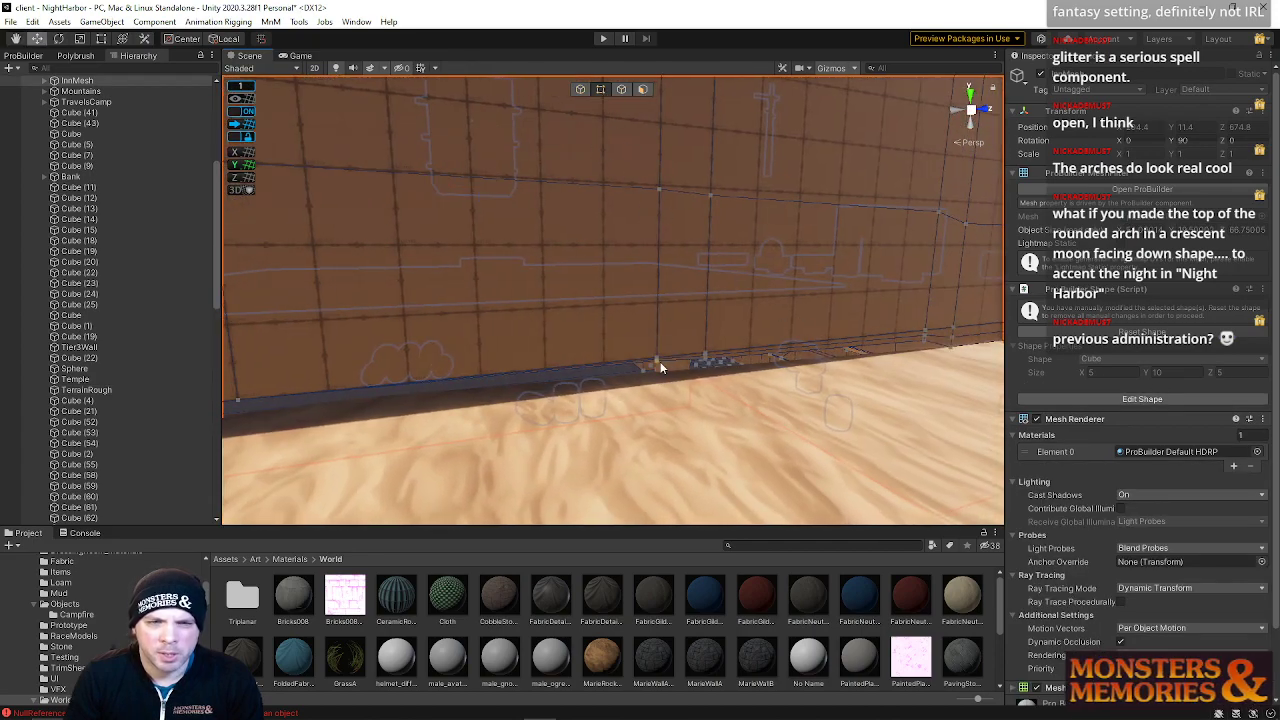
mouse_move(667, 362)
right_down()
mouse_move(706, 375)
mouse_move(681, 386)
mouse_move(657, 364)
right_up()
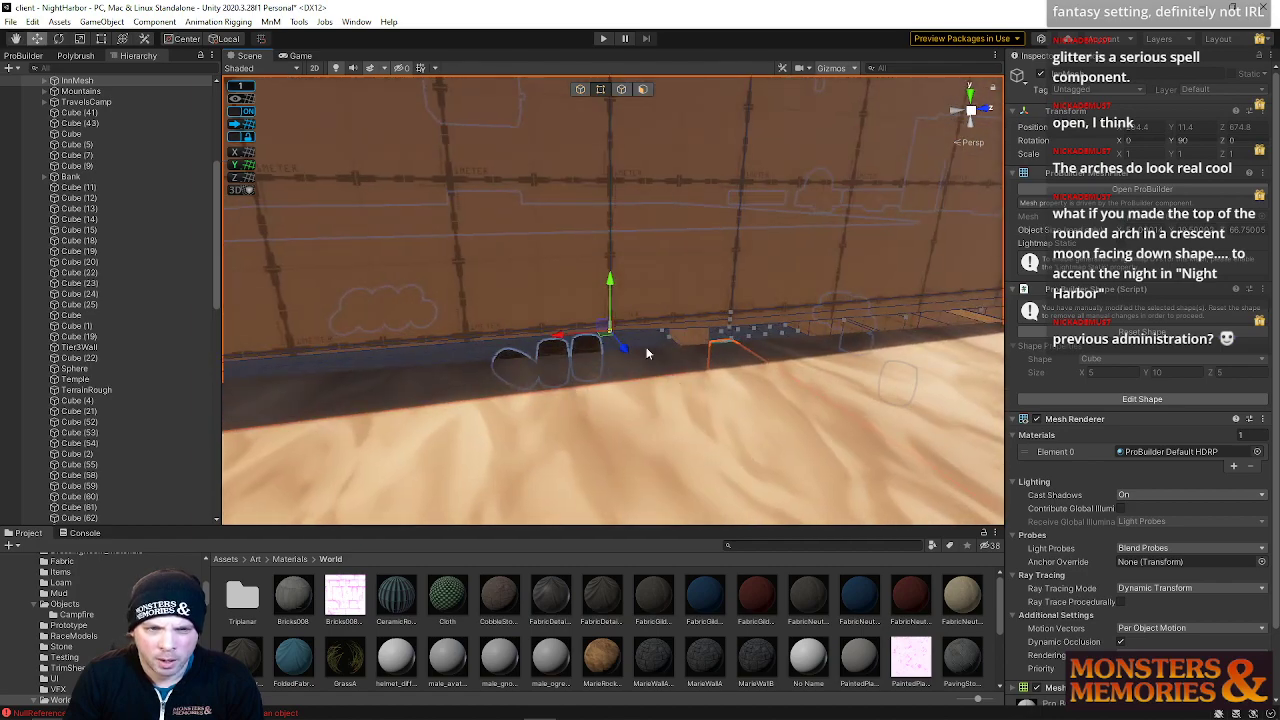
drag(612, 285, 613, 350)
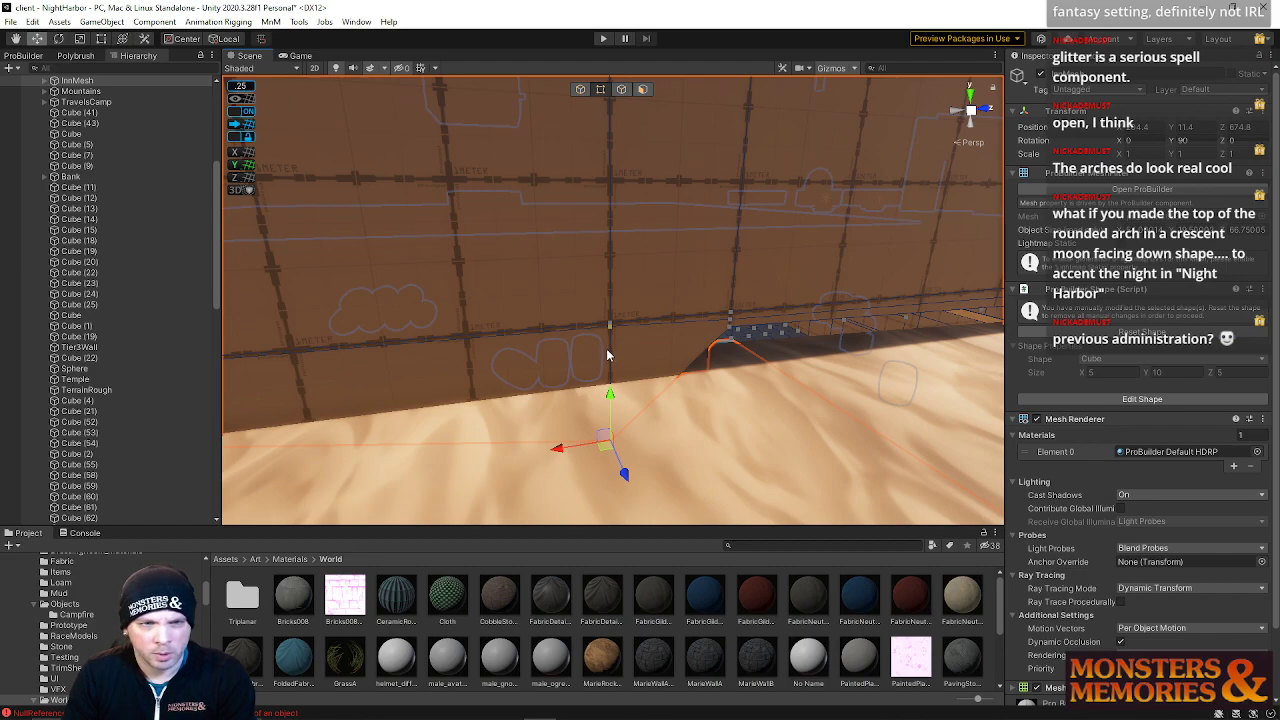
drag(609, 368, 605, 349)
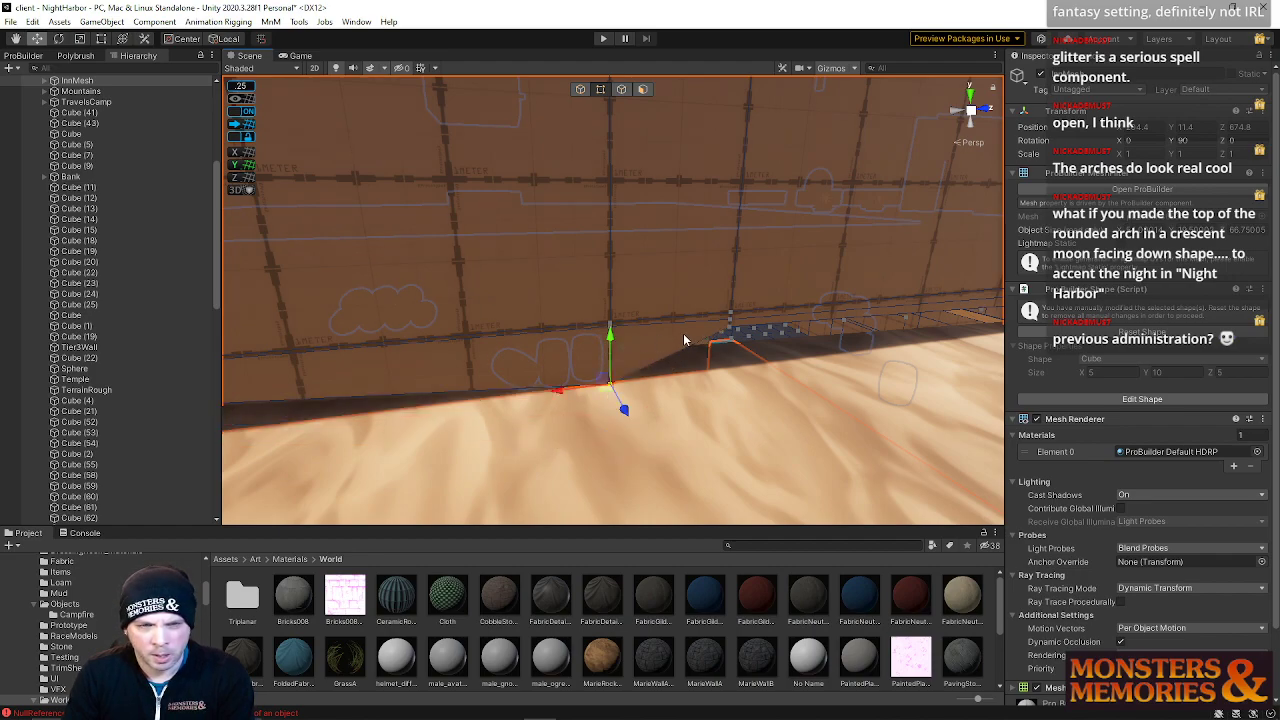
Select further bottom edges along the wall and nudge them down and back into place
mouse_move(736, 284)
mouse_down()
mouse_move(732, 328)
mouse_move(734, 276)
mouse_up()
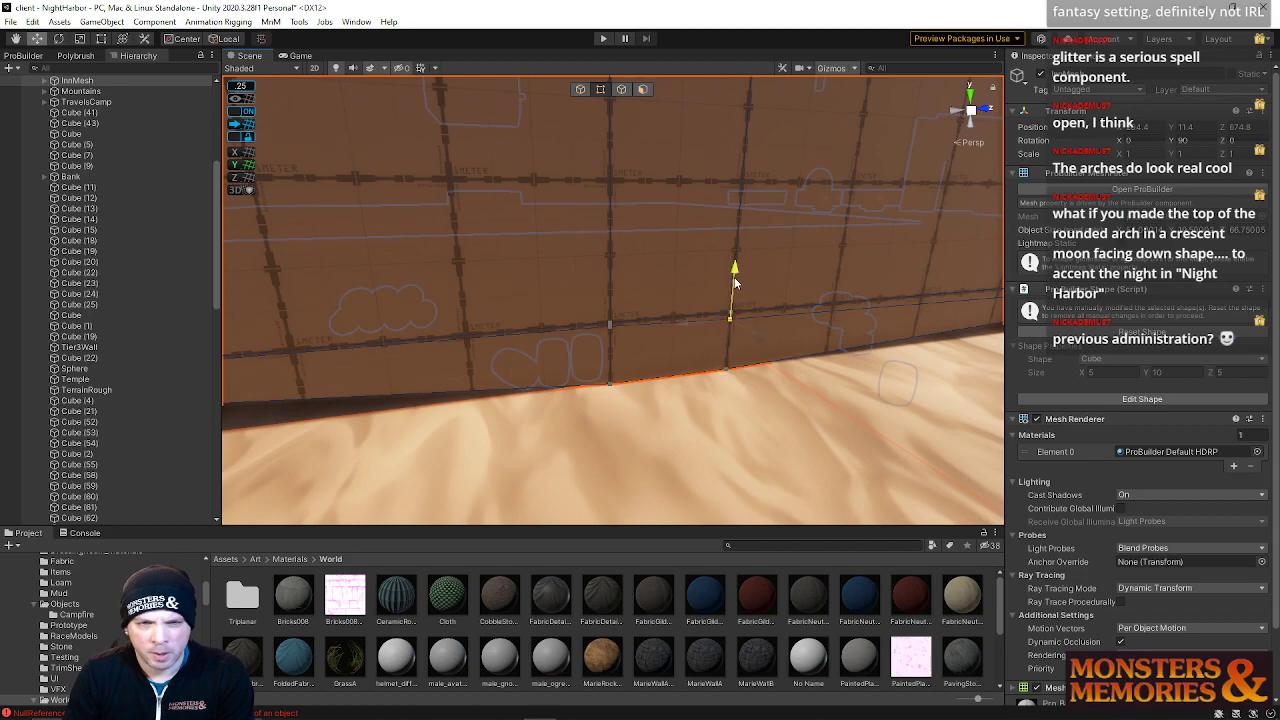
click(614, 327)
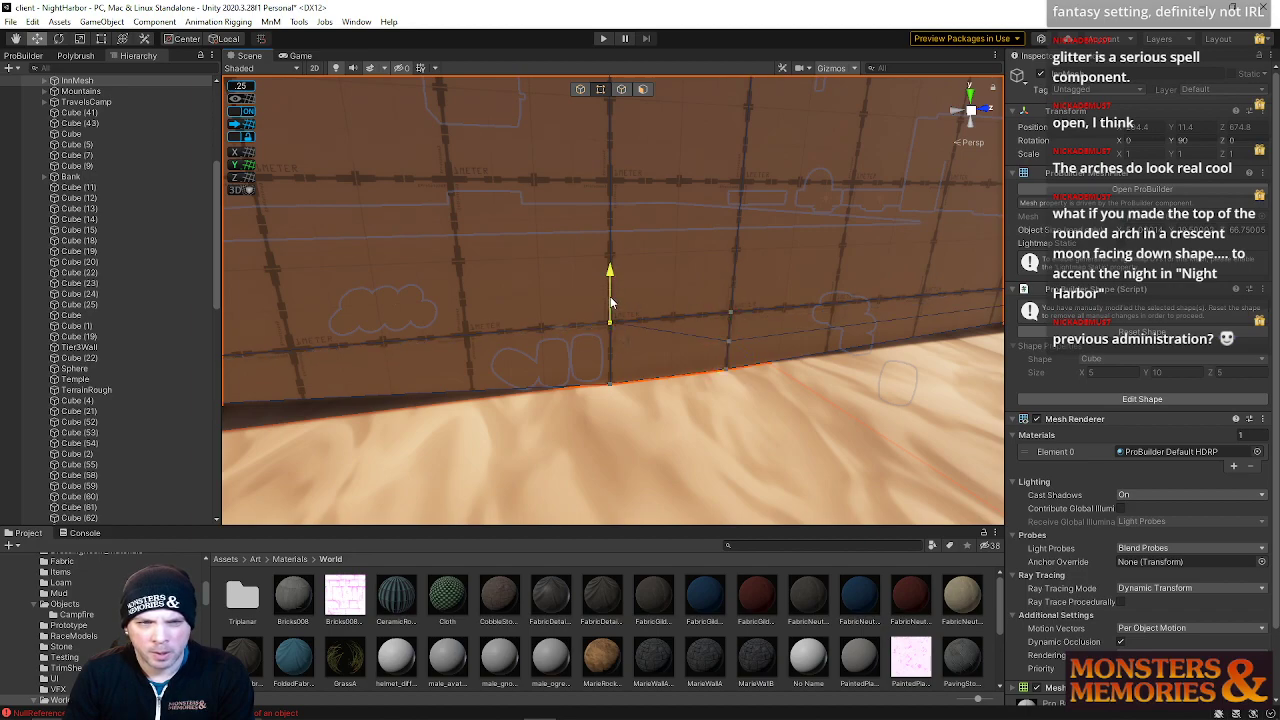
right_drag(637, 321, 793, 303)
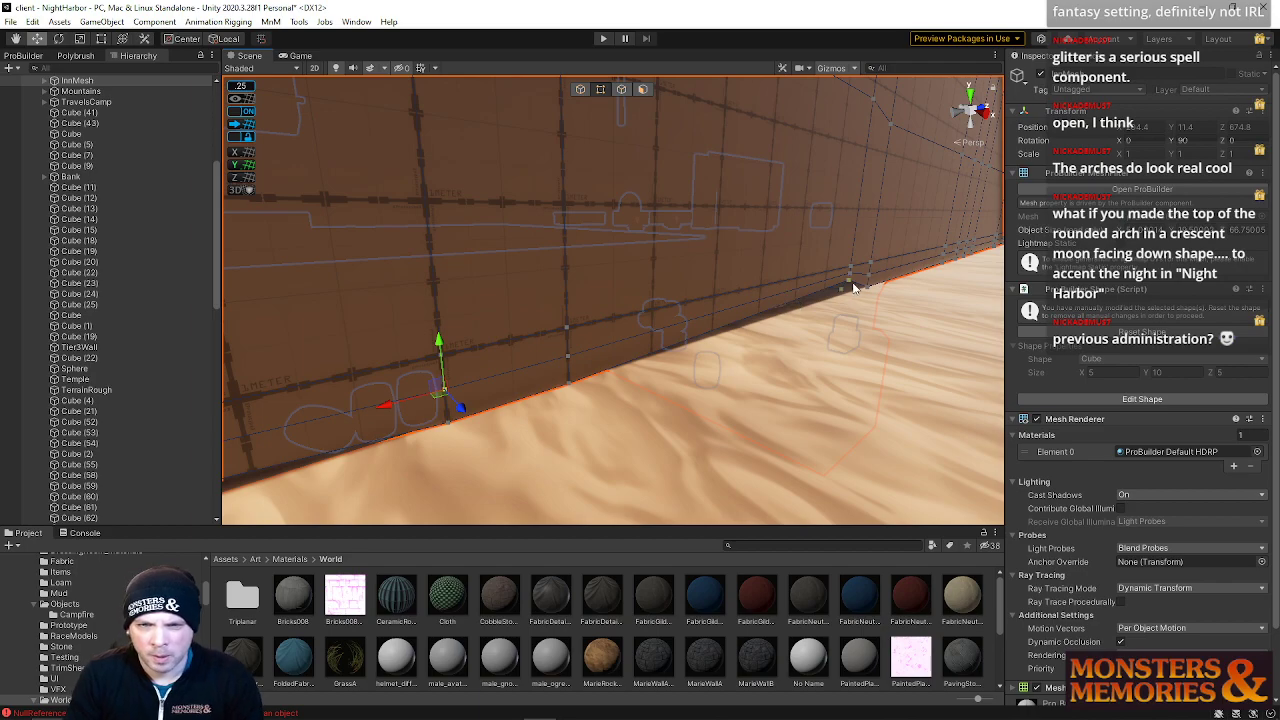
drag(856, 225, 857, 278)
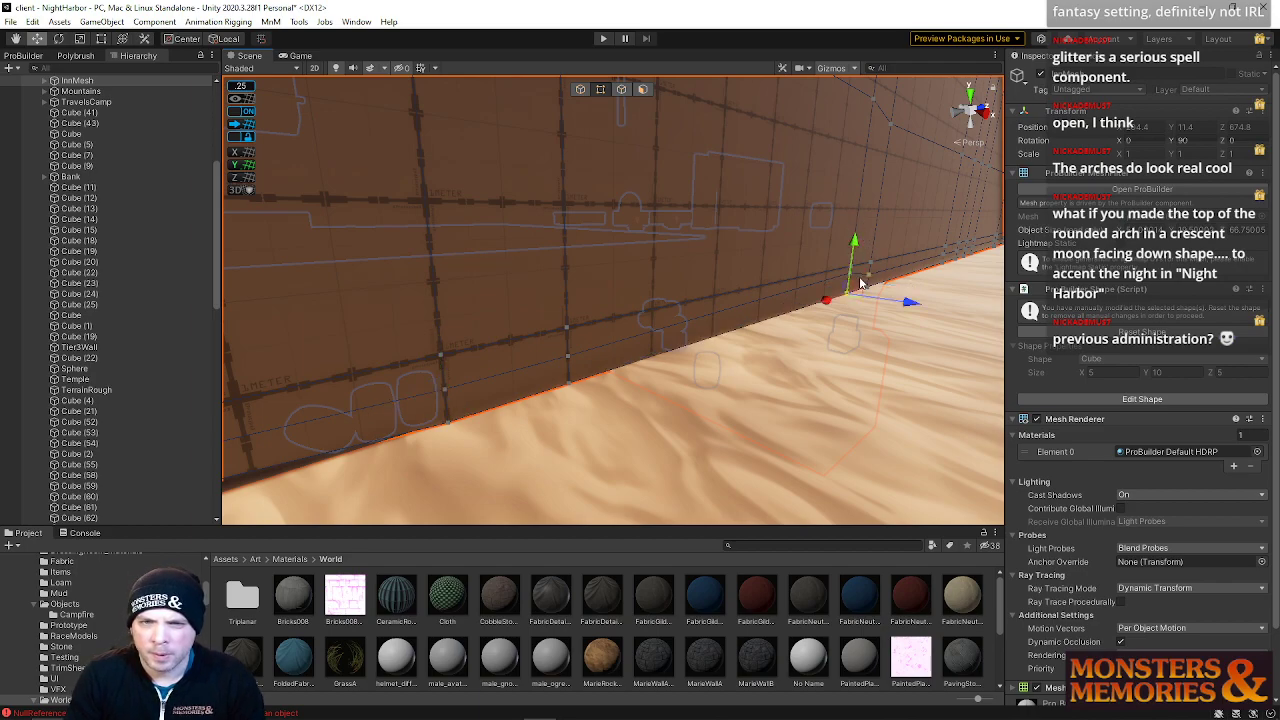
right_drag(854, 248, 543, 268)
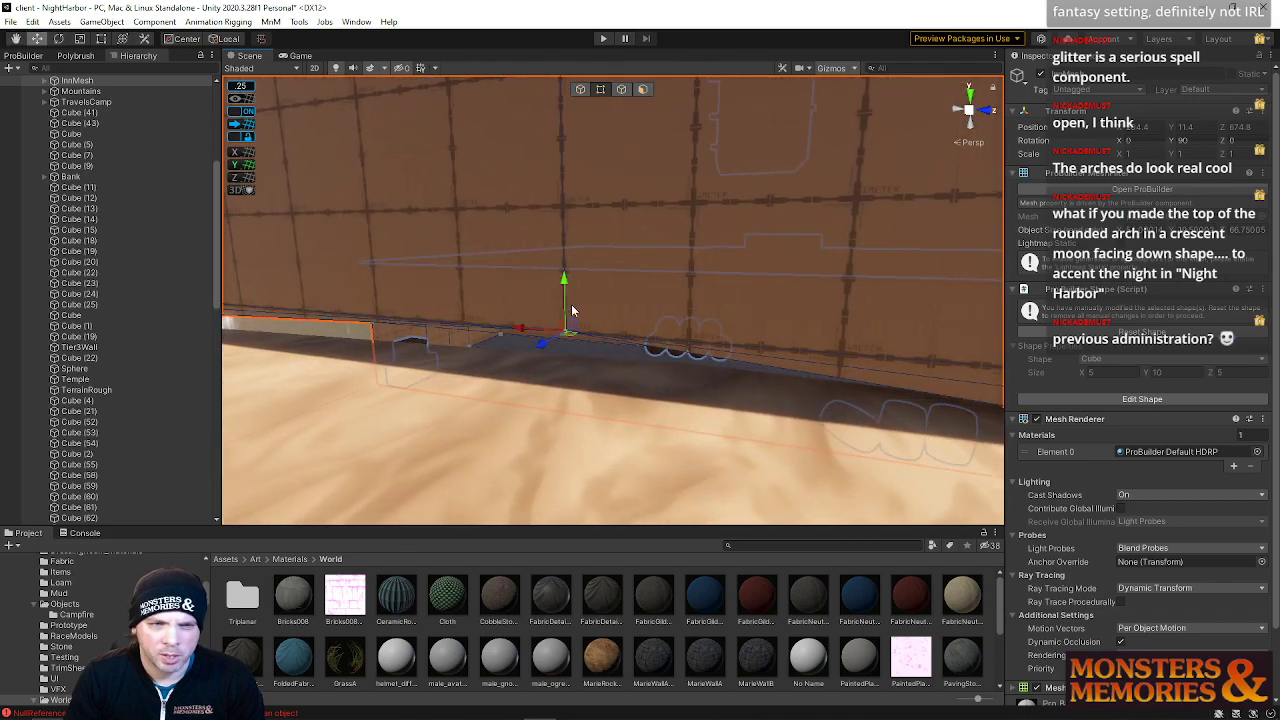
drag(564, 278, 564, 322)
right_drag(583, 300, 563, 276)
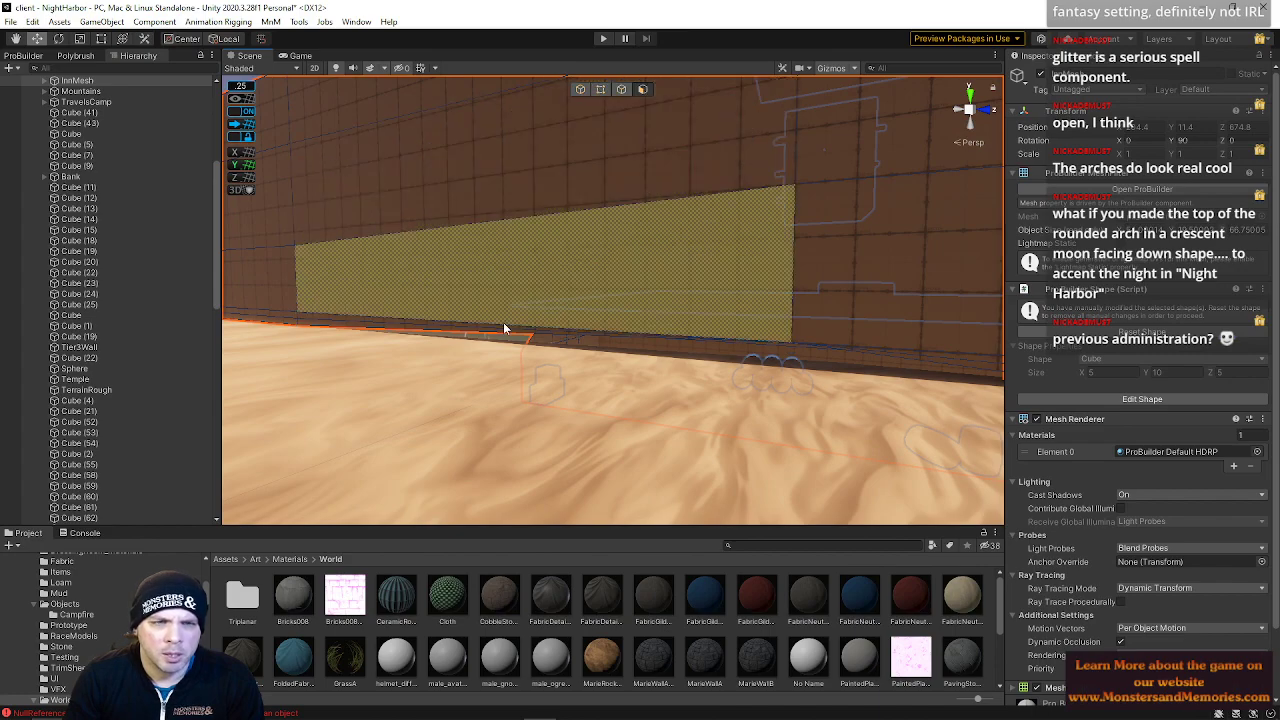
Select faces on the wall and its base strip and delete them
click(496, 329)
click(497, 330)
click(497, 330)
click(497, 330)
click(490, 329)
right_drag(740, 348, 951, 357)
click(746, 327)
right_drag(482, 292, 417, 314)
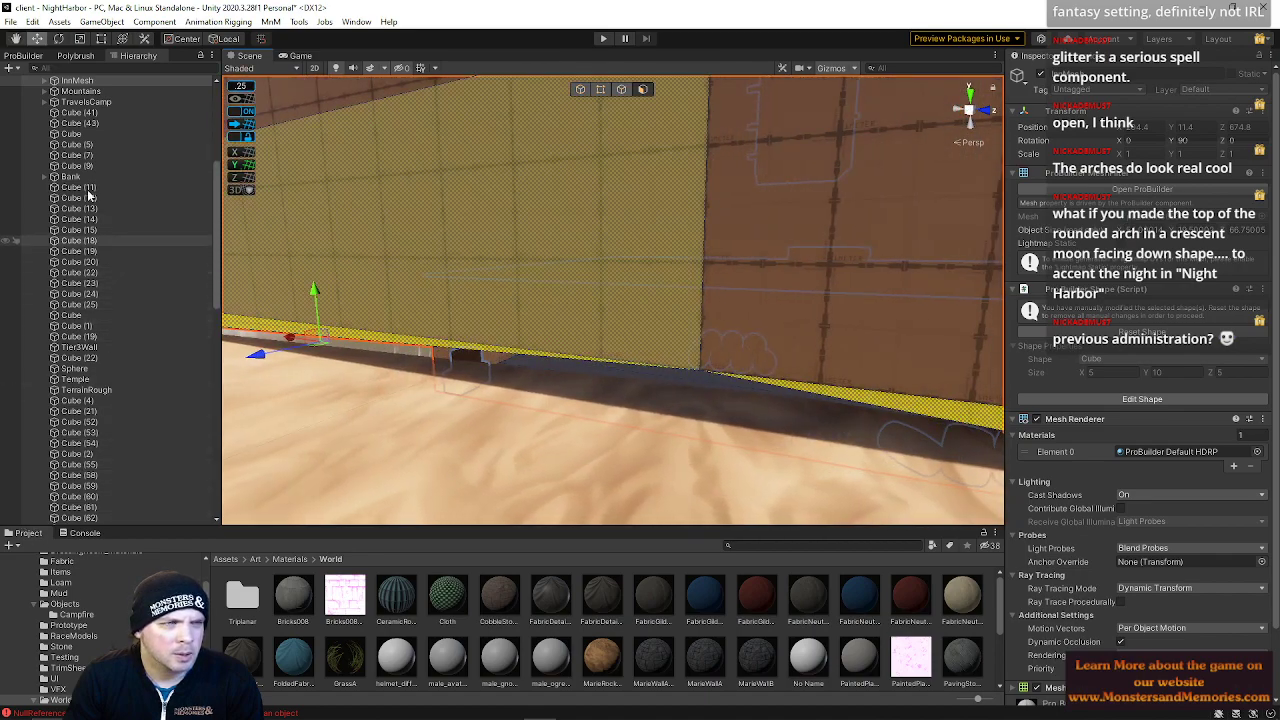
click(23, 55)
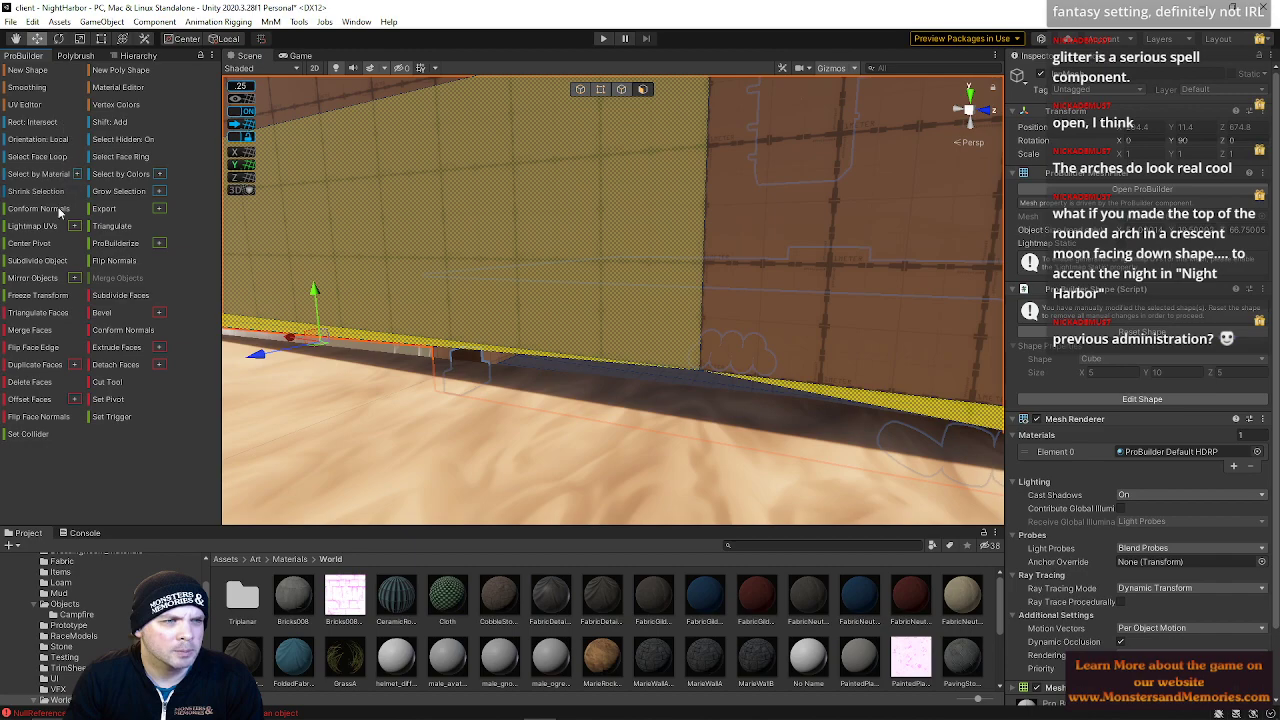
click(57, 385)
Select the wall's bottom edge in edge mode and move it down
right_drag(578, 282, 516, 278)
click(622, 90)
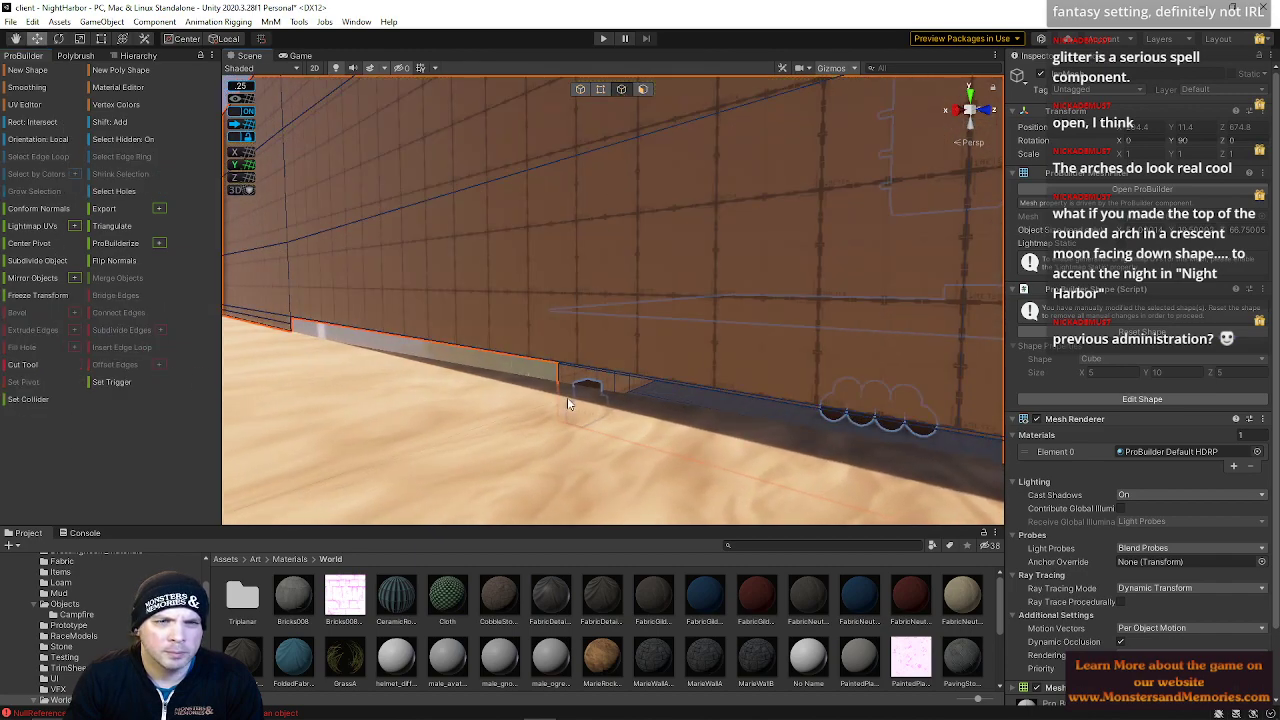
click(606, 370)
right_drag(663, 371, 600, 292)
shift+click(834, 376)
key(w)
drag(603, 285, 604, 311)
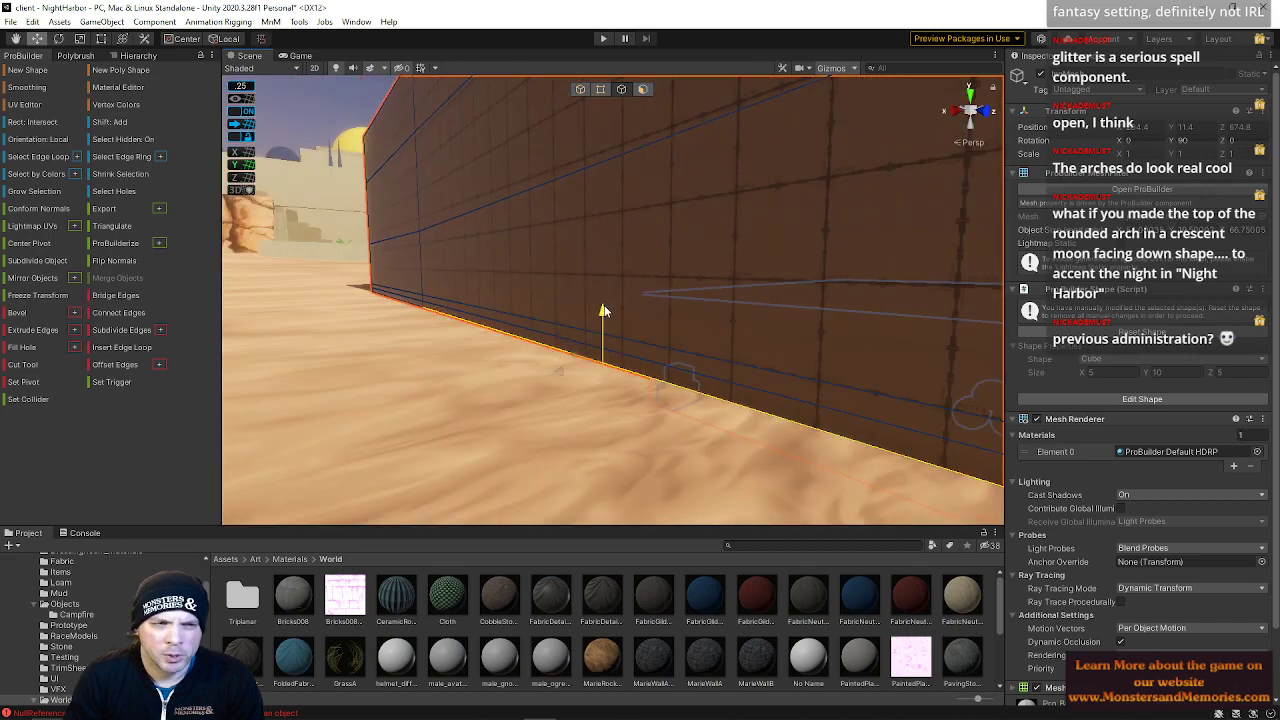
right_drag(600, 318, 610, 343)
key(w)
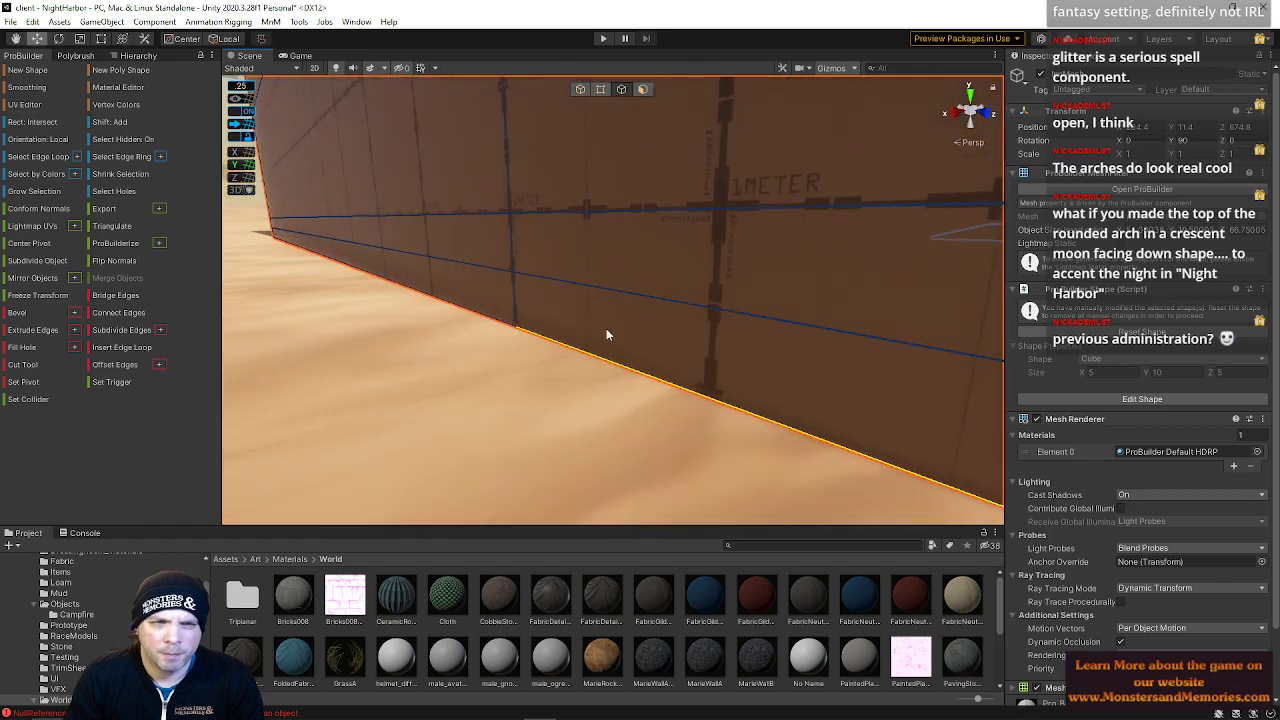
Turn off Select Hidden, then box-select vertices at the wall's base and move them
right_drag(550, 238, 562, 215)
click(600, 90)
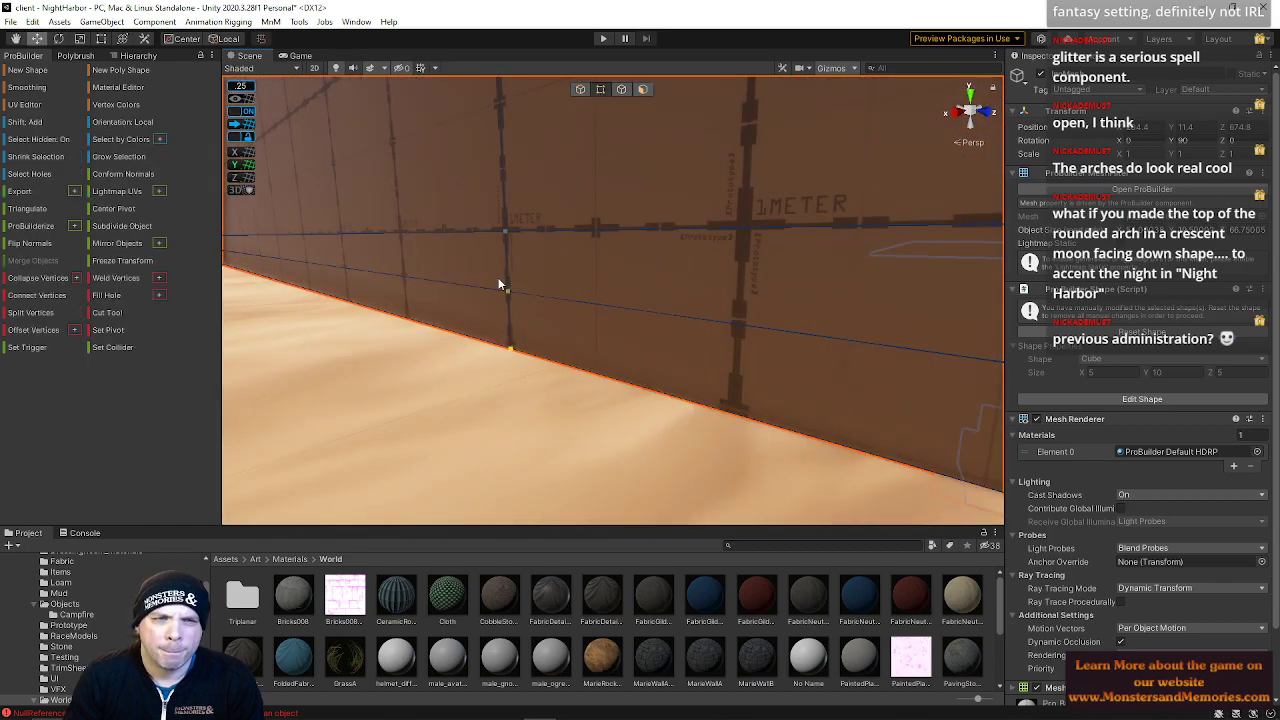
key(w)
right_drag(548, 304, 512, 338)
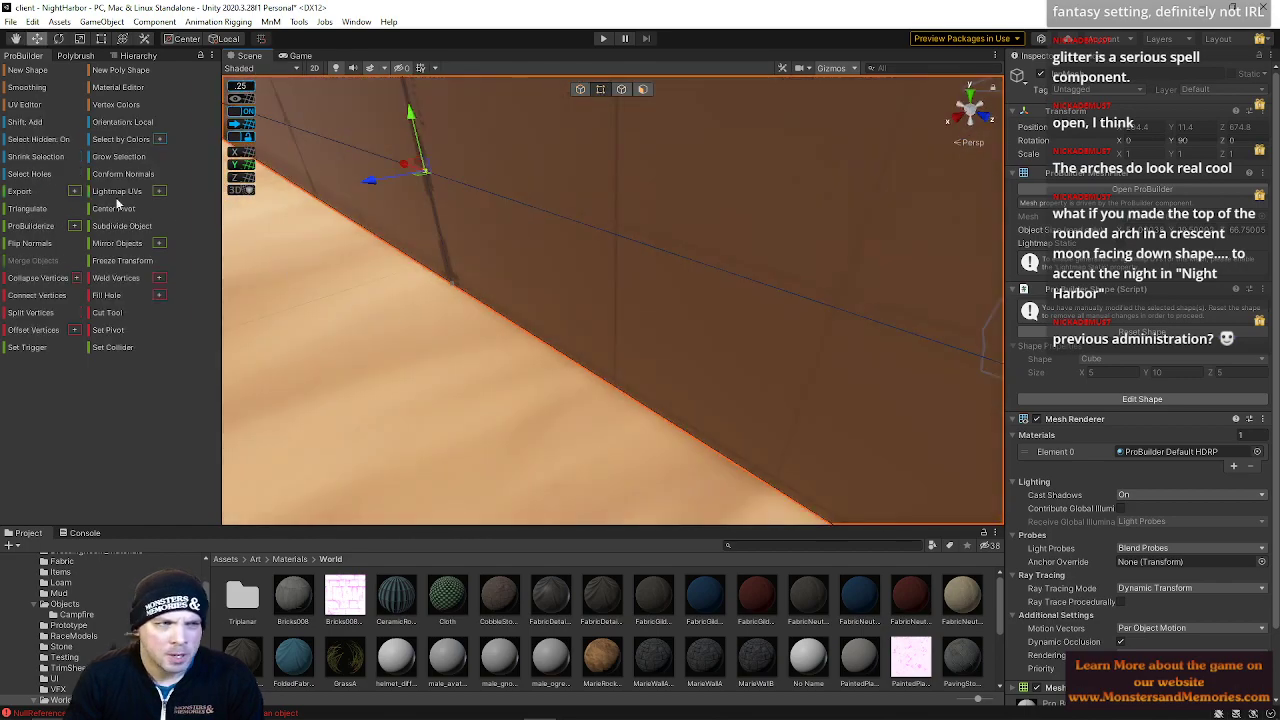
click(37, 140)
right_drag(430, 300, 466, 265)
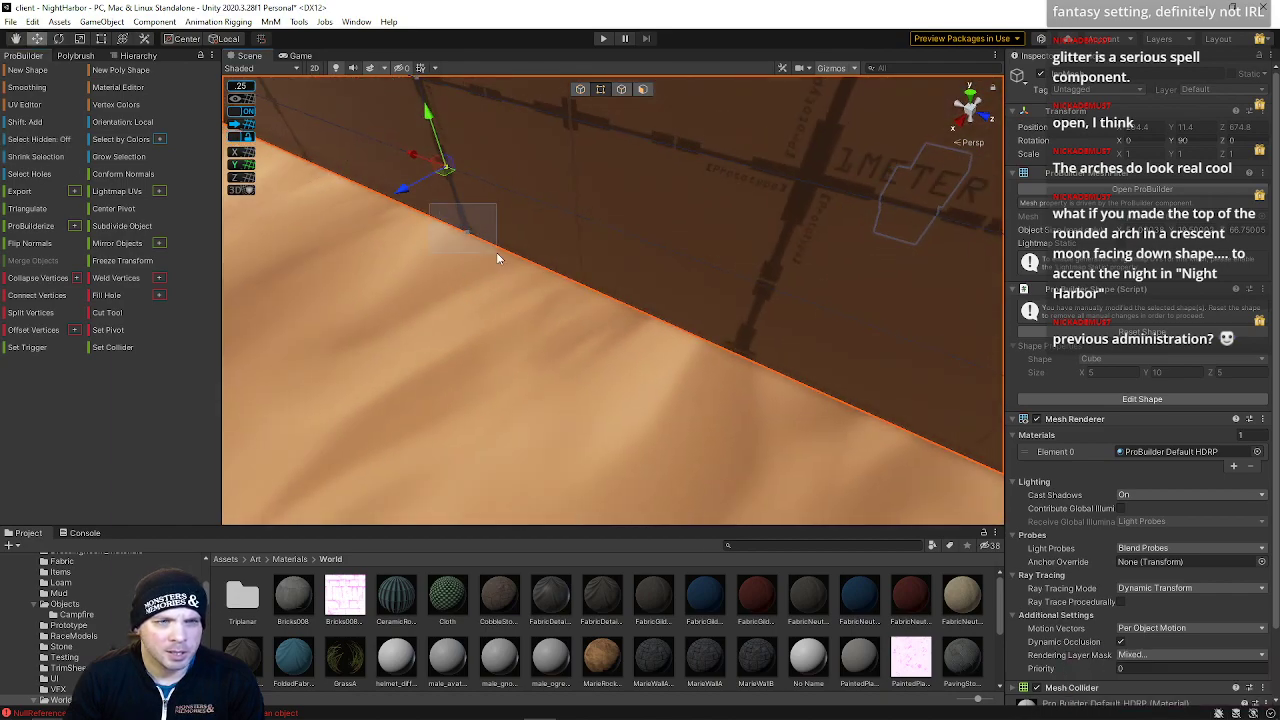
drag(416, 156, 473, 184)
right_drag(473, 184, 709, 204)
key(w)
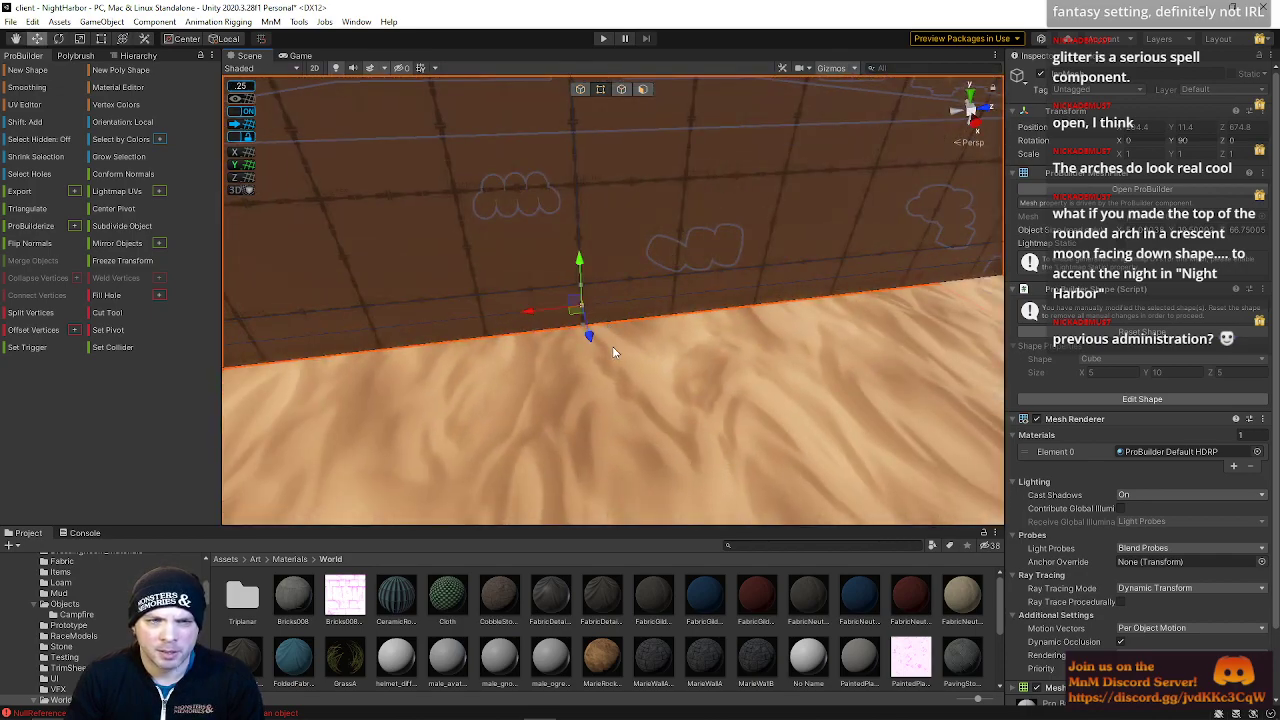
Select a horizontal edge on the interior wall and insert an edge loop through it
right_drag(580, 320, 677, 418)
click(557, 360)
click(558, 342)
drag(630, 377, 632, 378)
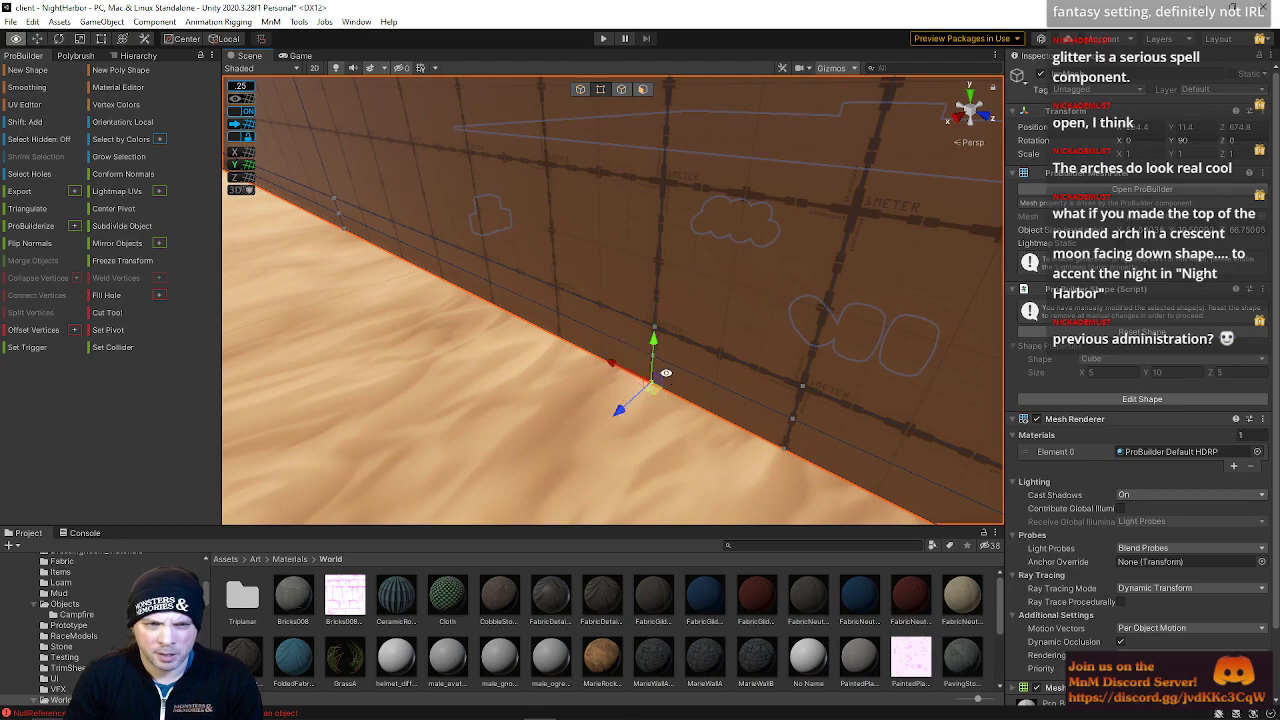
right_drag(665, 349, 568, 118)
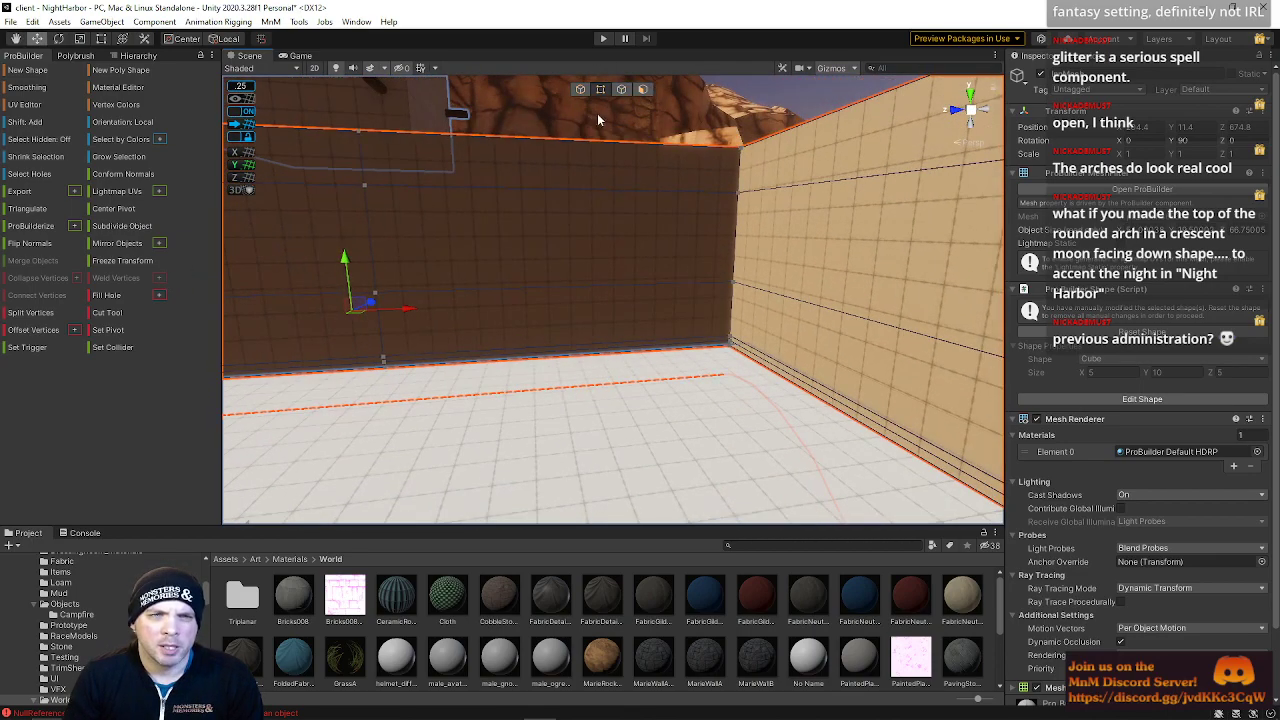
click(621, 89)
click(602, 191)
key(alt+u)
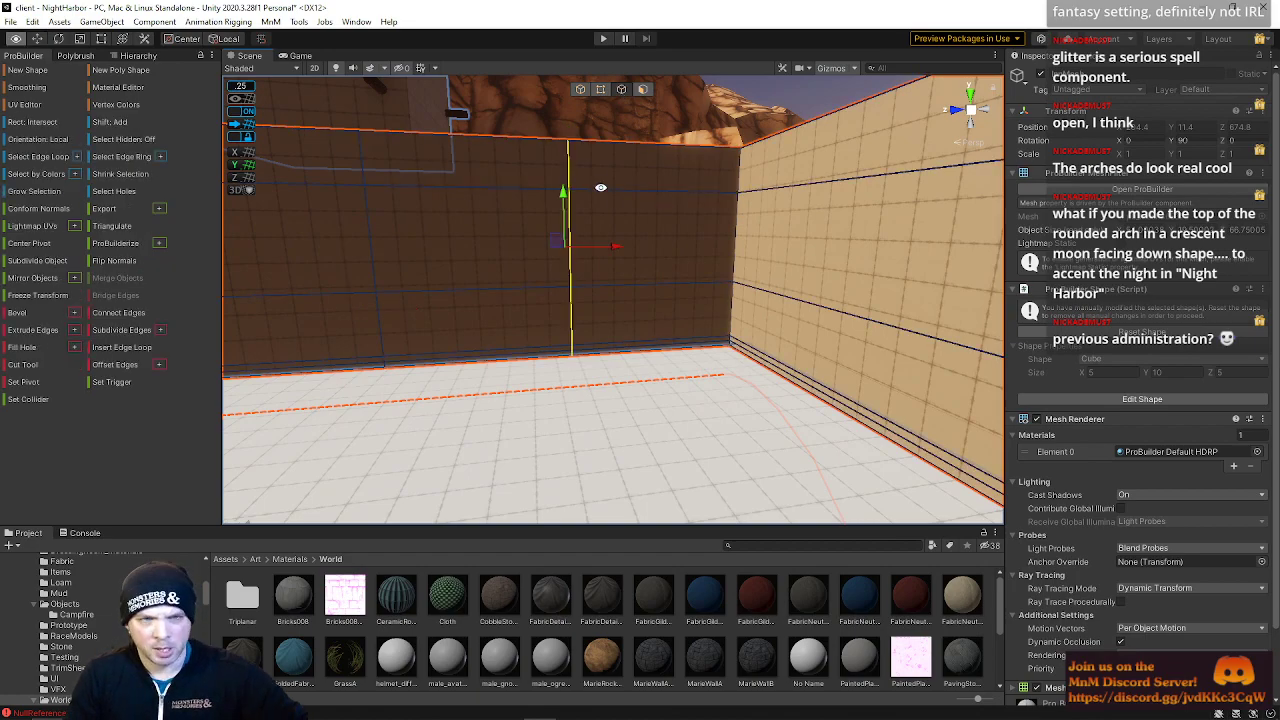
Slide the new vertical edge loop sideways along the wall
right_drag(610, 249, 566, 152)
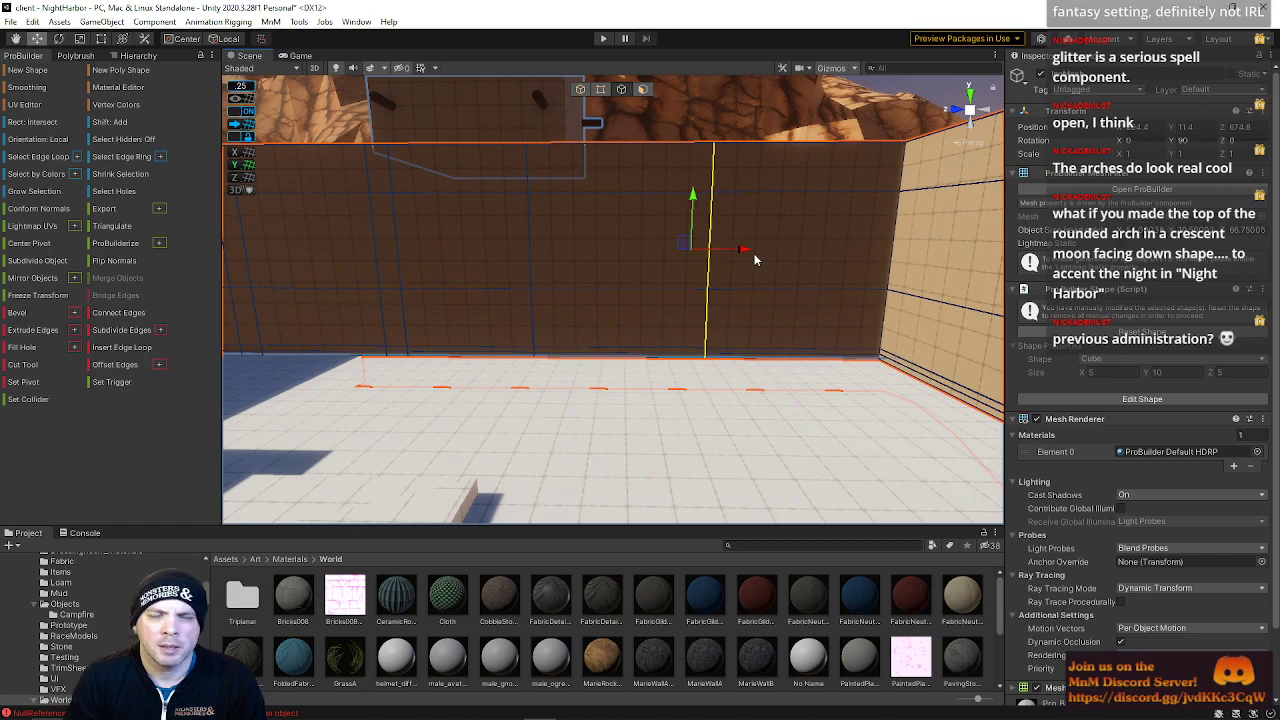
drag(746, 252, 644, 252)
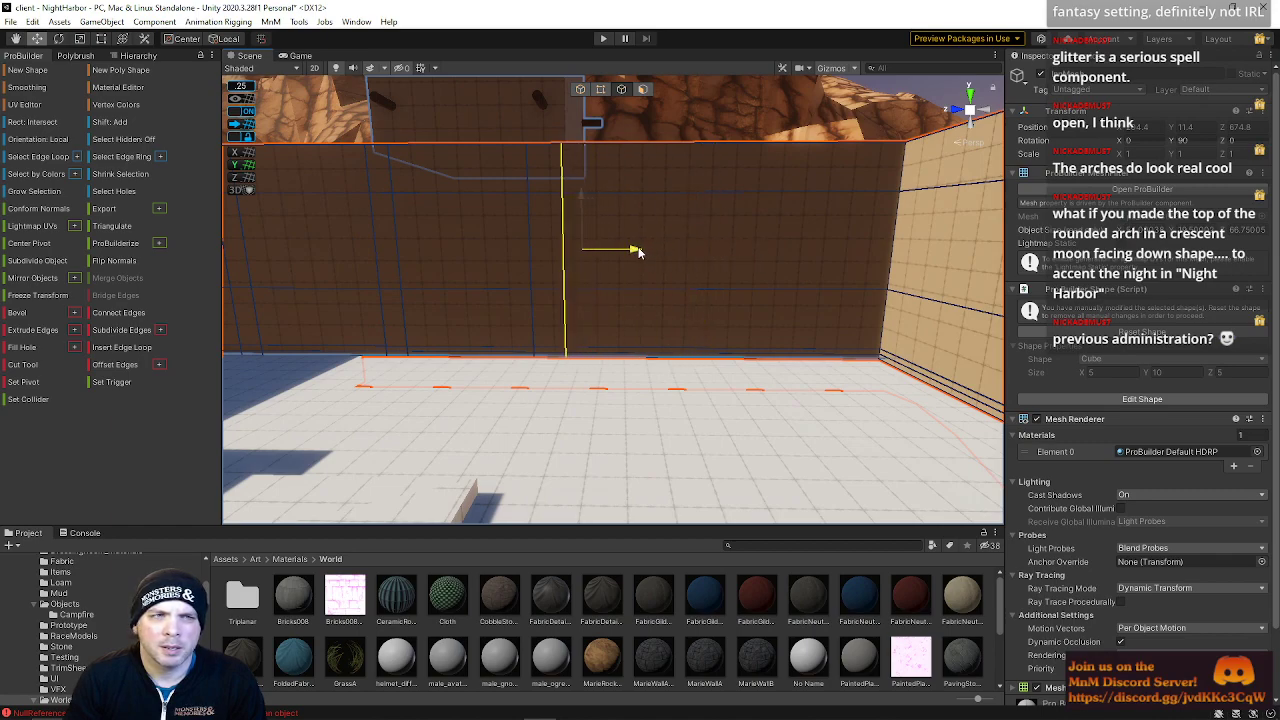
right_drag(638, 260, 749, 294)
key(w)
drag(749, 294, 725, 304)
right_drag(725, 304, 753, 373)
key(s)
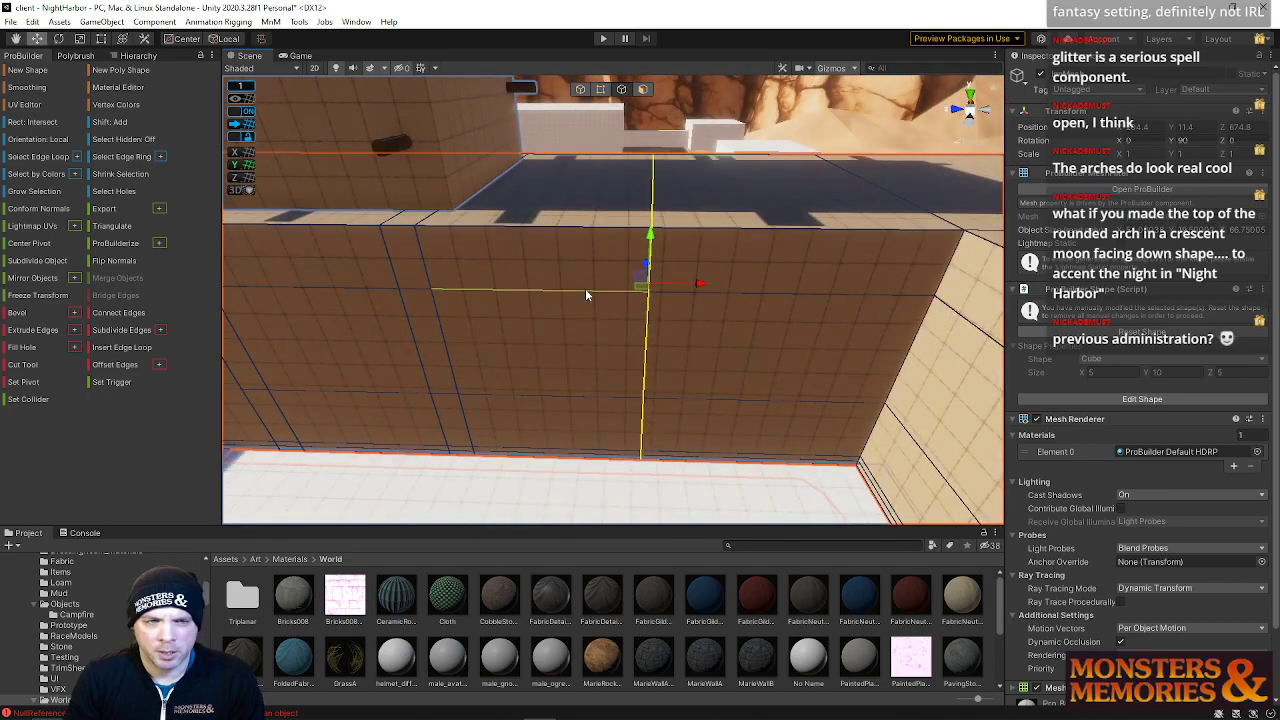
Undo the last two edge loop moves
right_drag(571, 292, 1074, 374)
key(ctrl+z)
key(ctrl+z)
Select the vertical edge loop and slide it sideways along the wall
right_drag(712, 334, 657, 333)
click(652, 340)
shift+click(633, 468)
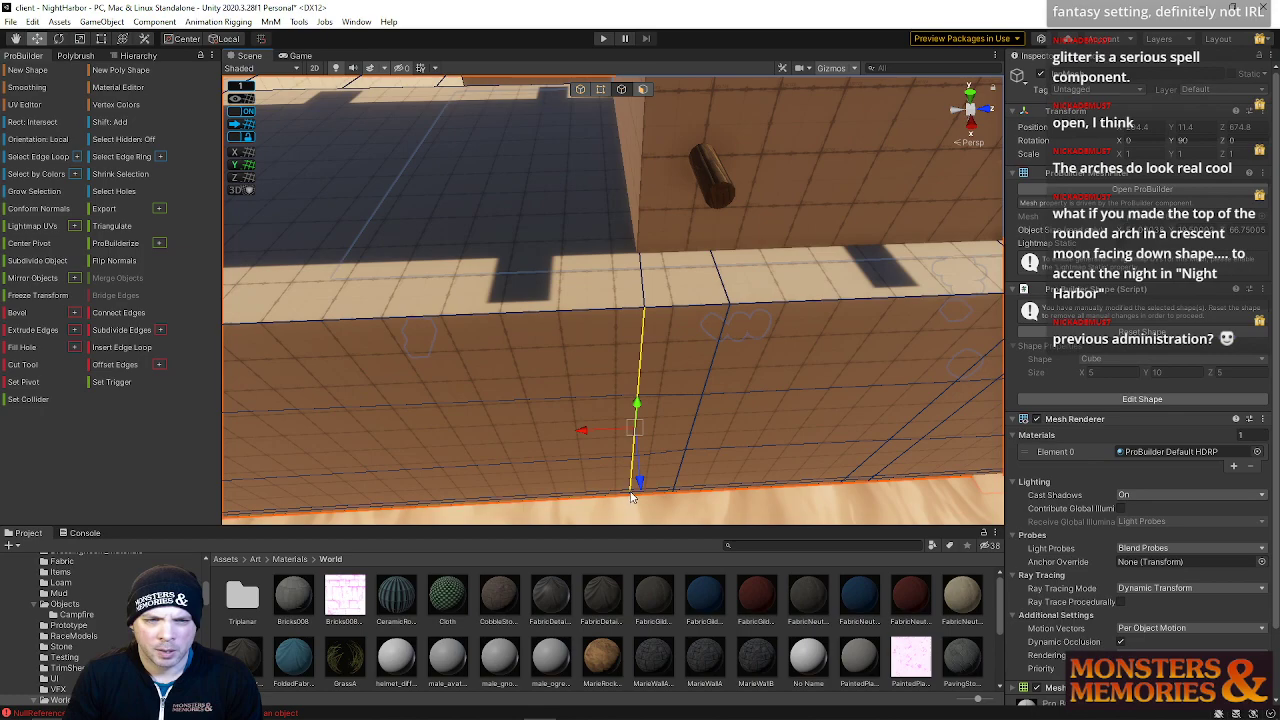
right_drag(604, 497, 635, 407)
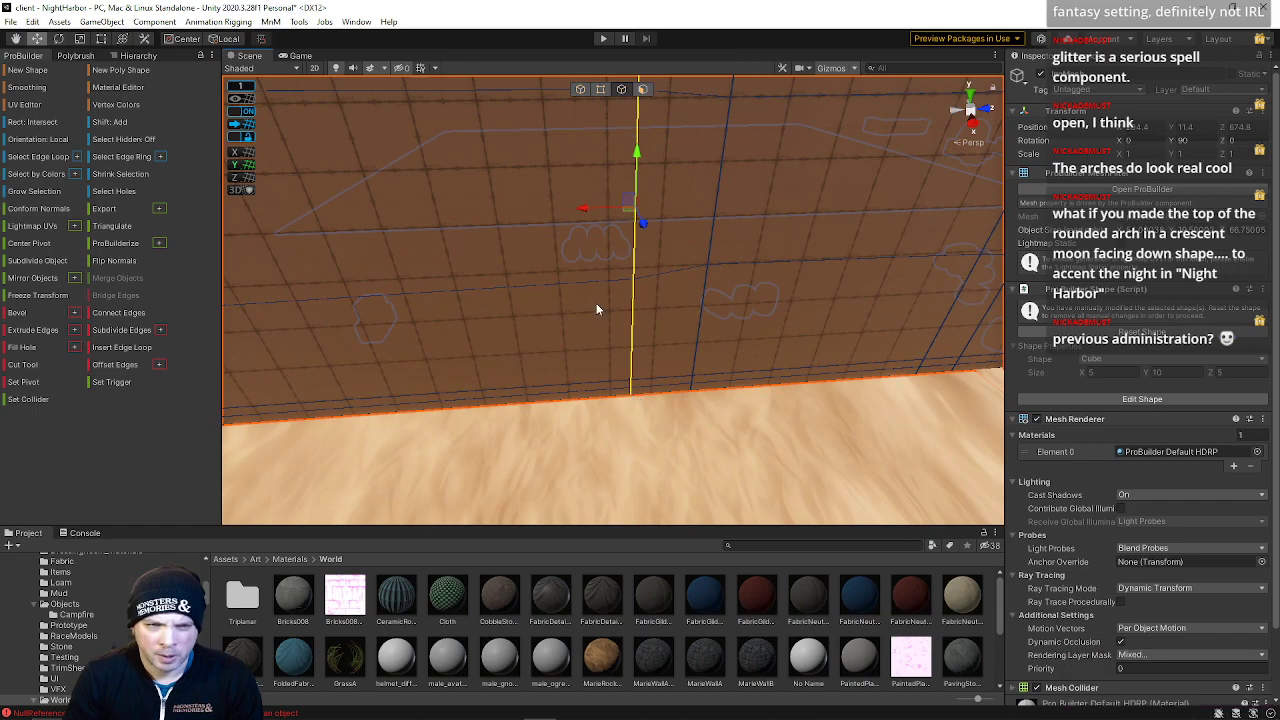
drag(585, 206, 594, 213)
right_drag(594, 213, 567, 263)
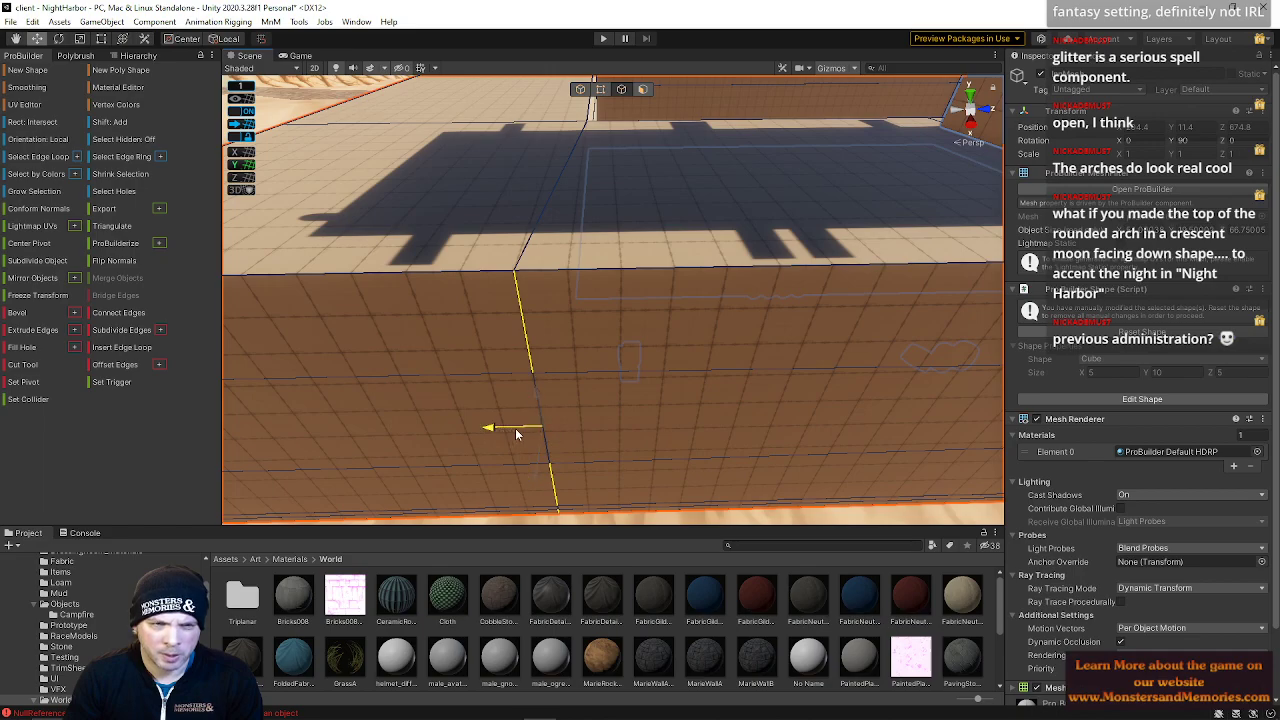
click(529, 430)
right_drag(529, 430, 568, 365)
click(492, 389)
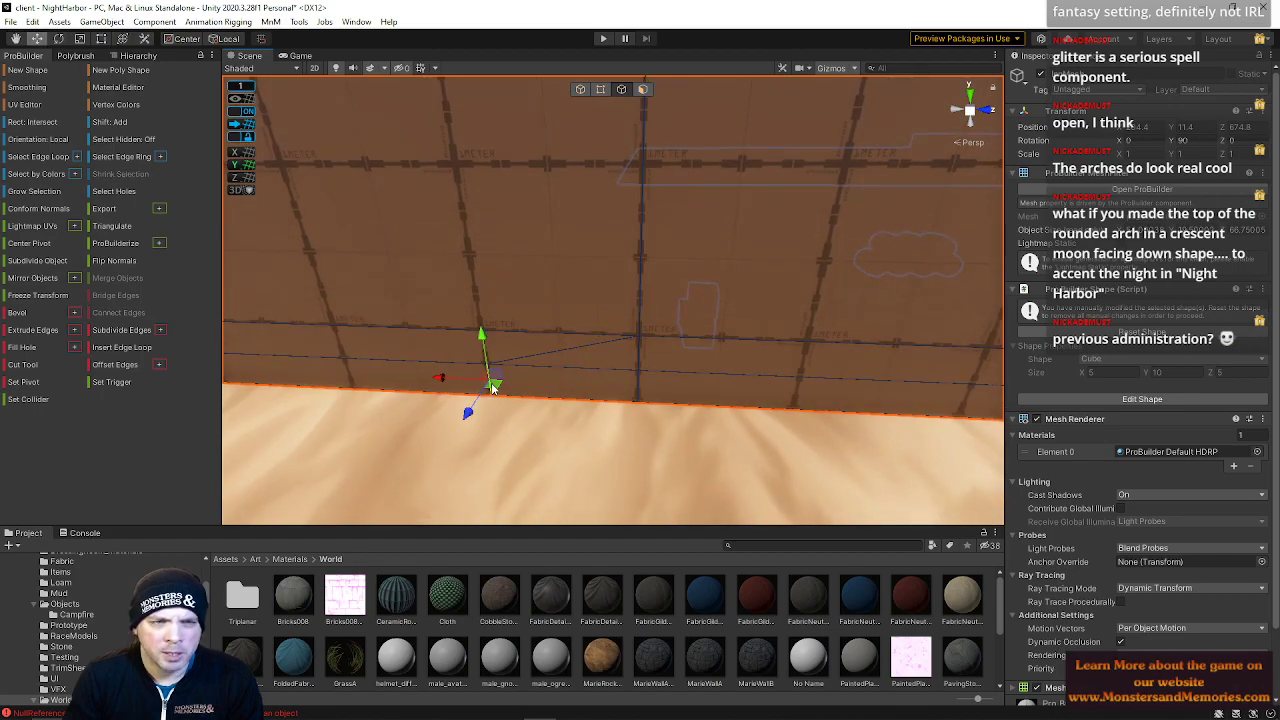
Switch to vertex mode, select a vertex at the wall's base and reposition it
click(623, 229)
click(599, 91)
right_drag(568, 180, 480, 363)
click(484, 366)
drag(499, 388, 537, 436)
right_drag(470, 403, 572, 390)
click(584, 323)
right_drag(584, 323, 696, 302)
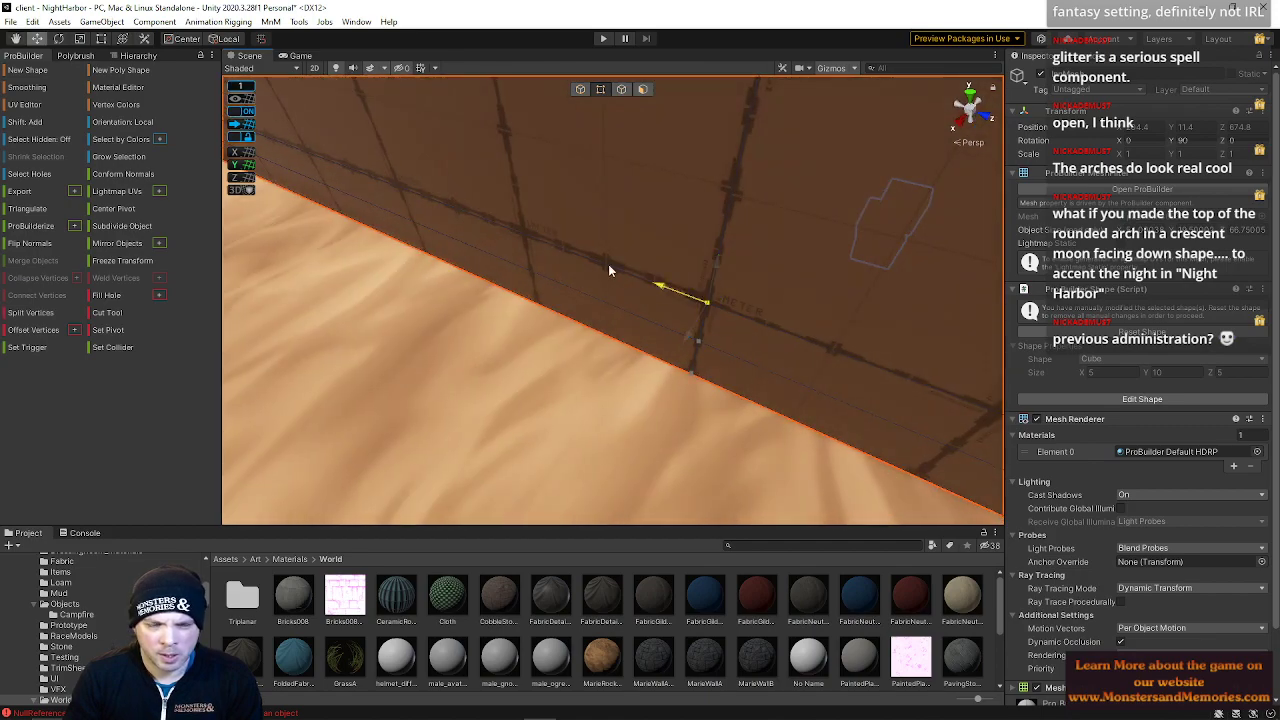
Move another base vertex along the wall and select the matching point at the wall top
click(530, 258)
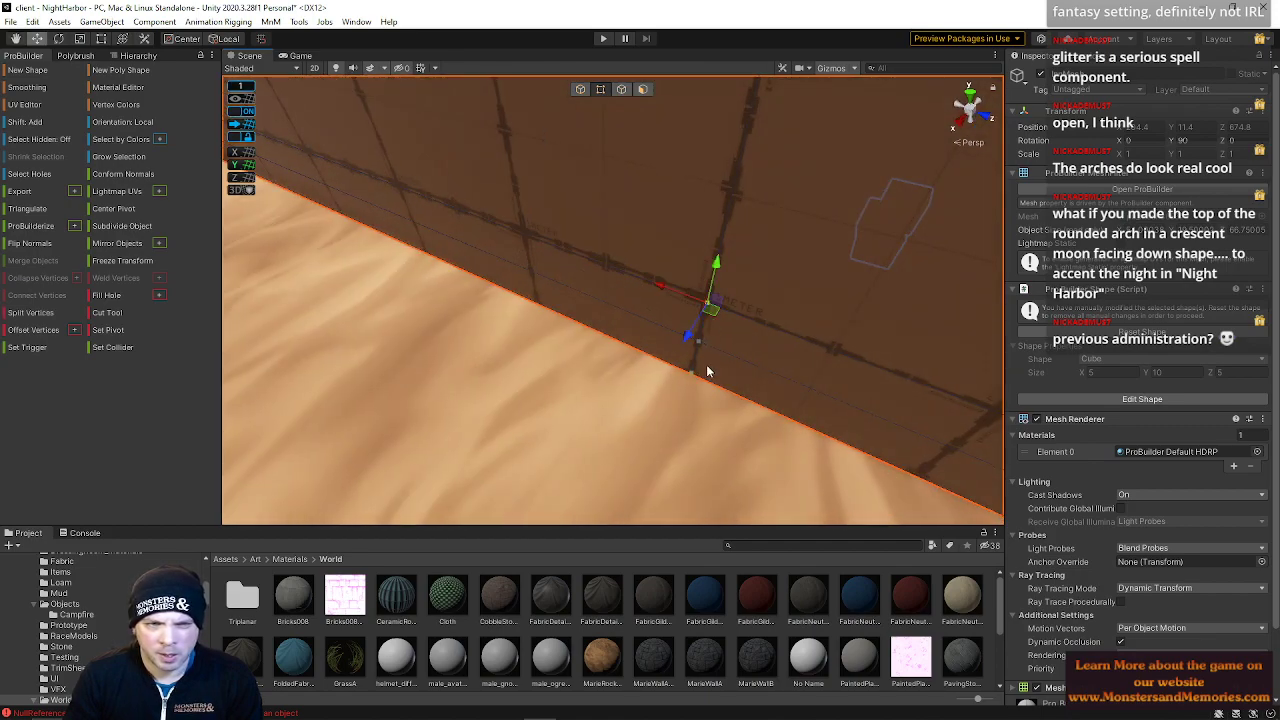
drag(502, 284, 667, 344)
right_drag(667, 344, 716, 445)
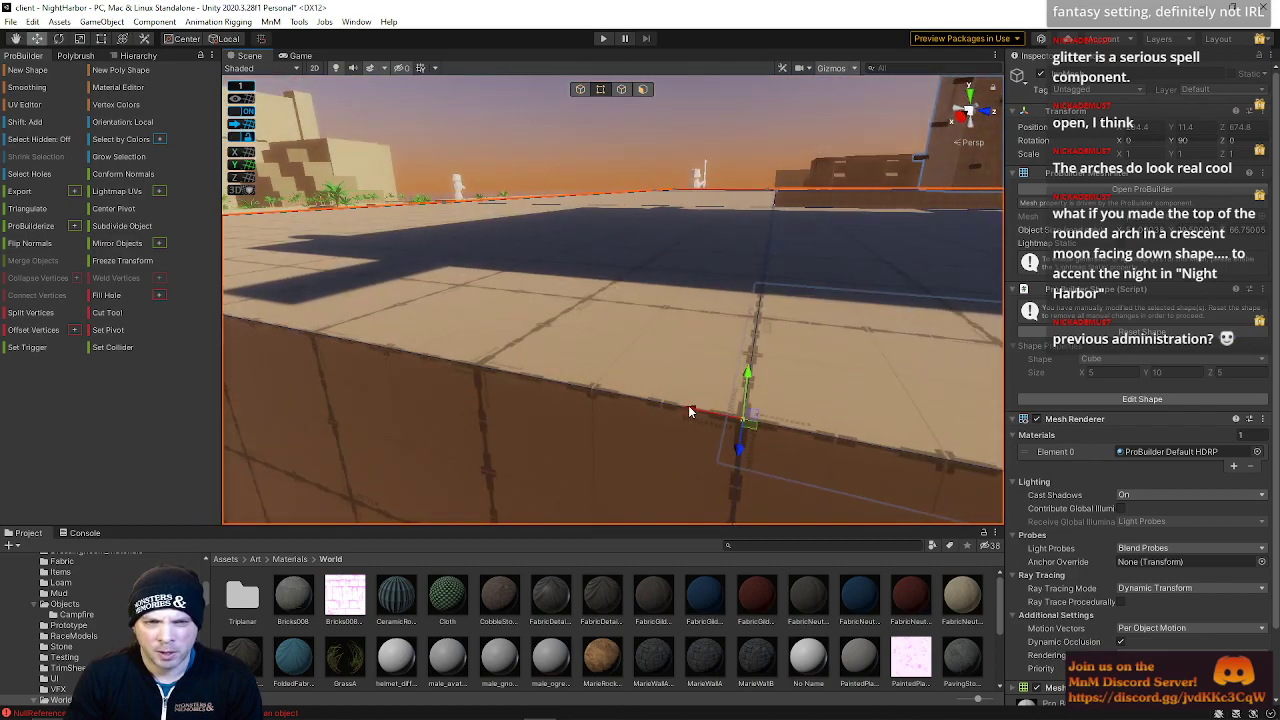
right_drag(636, 428, 622, 90)
click(666, 206)
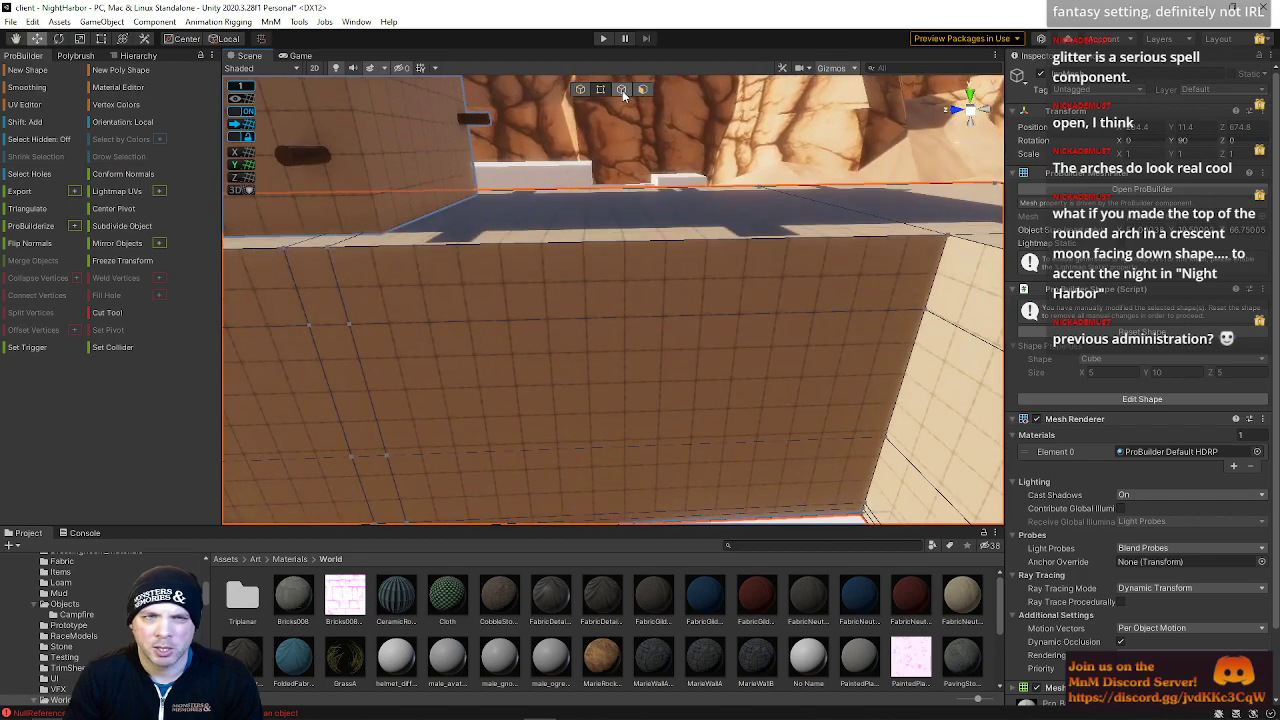
Move the selected top vertex so it lines up with the base vertex below it
click(696, 258)
mouse_move(664, 318)
mouse_down()
mouse_move(577, 316)
mouse_move(640, 320)
mouse_up()
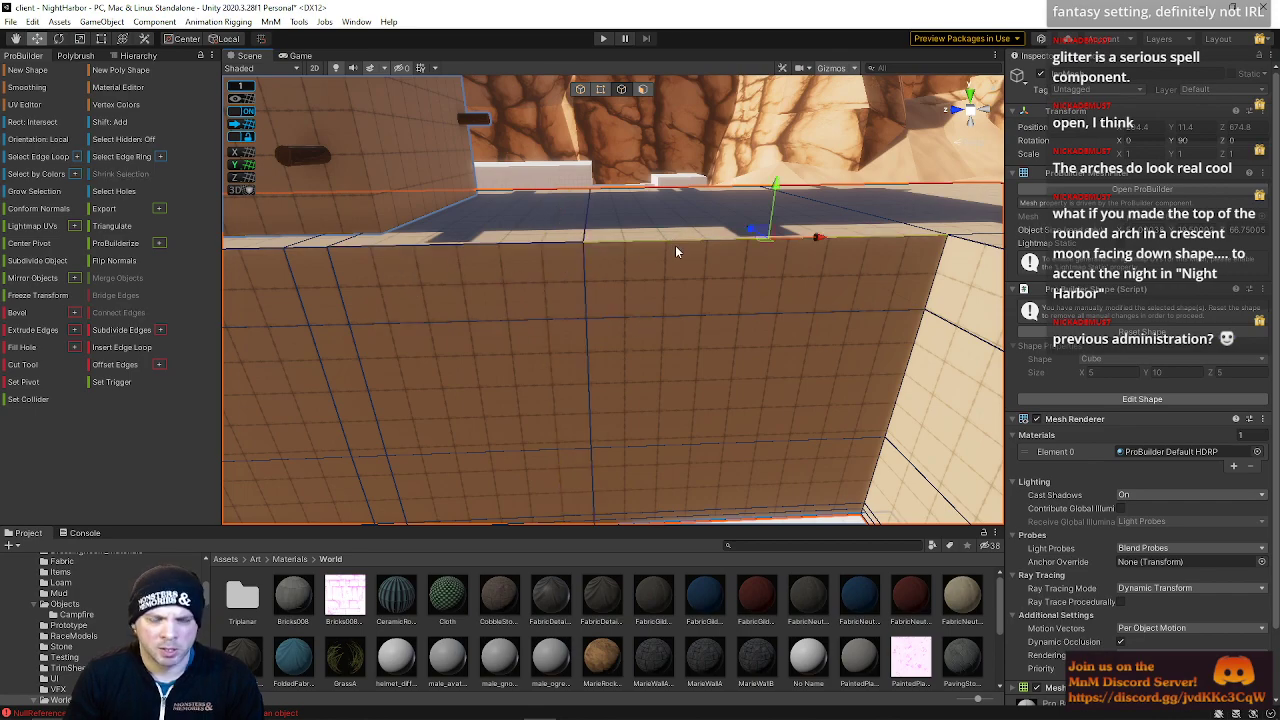
Select a vertical edge on the wall and slide it sideways along the wall
click(730, 294)
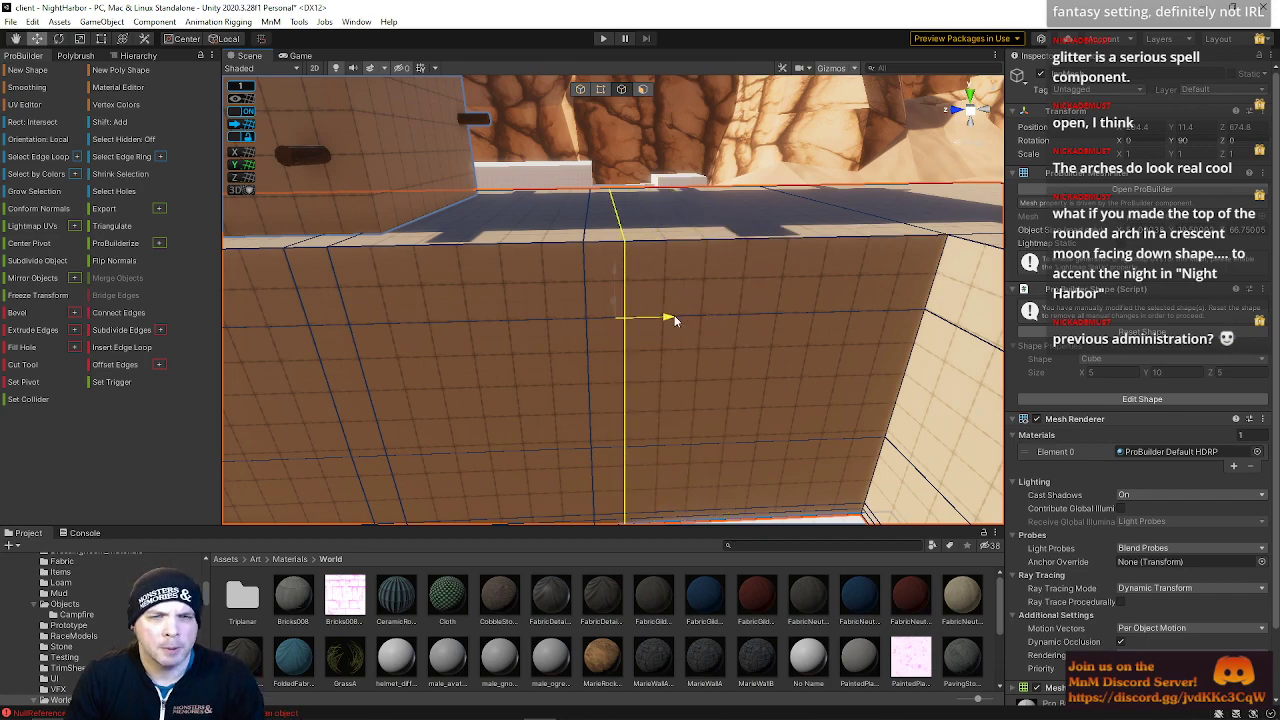
alt+drag(672, 314, 497, 327)
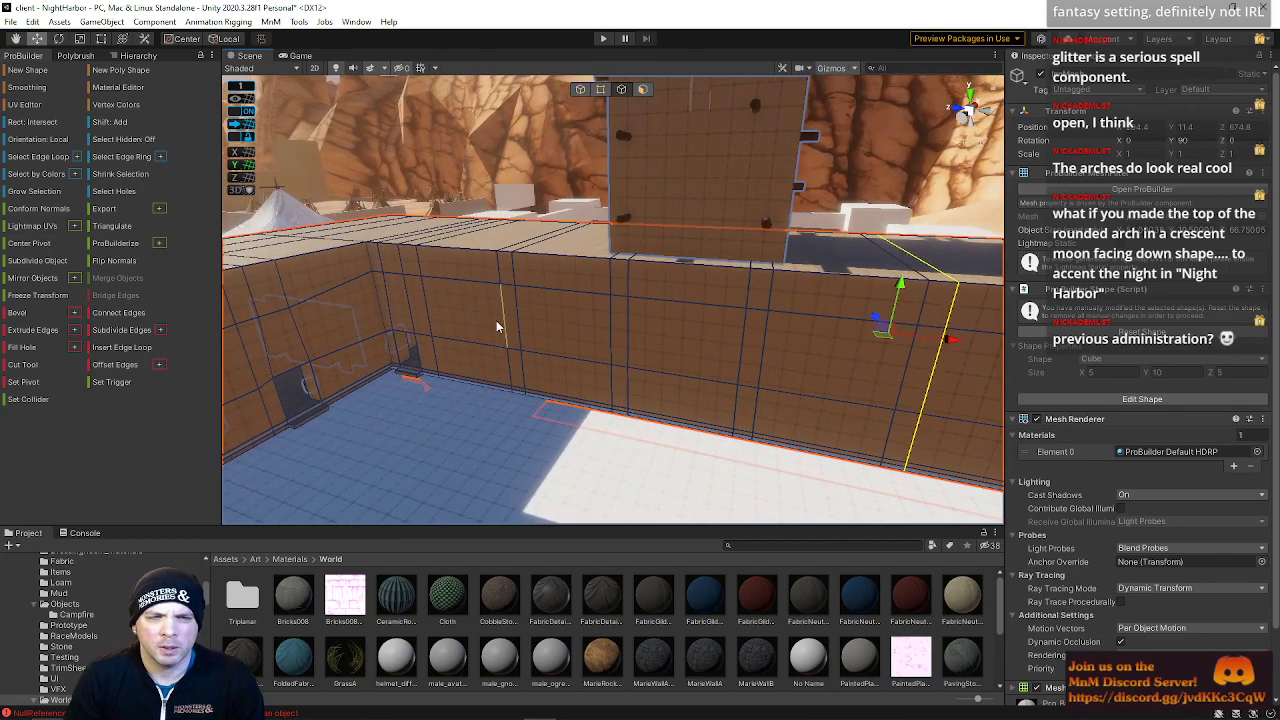
alt+drag(780, 347, 788, 288)
click(790, 288)
click(795, 298)
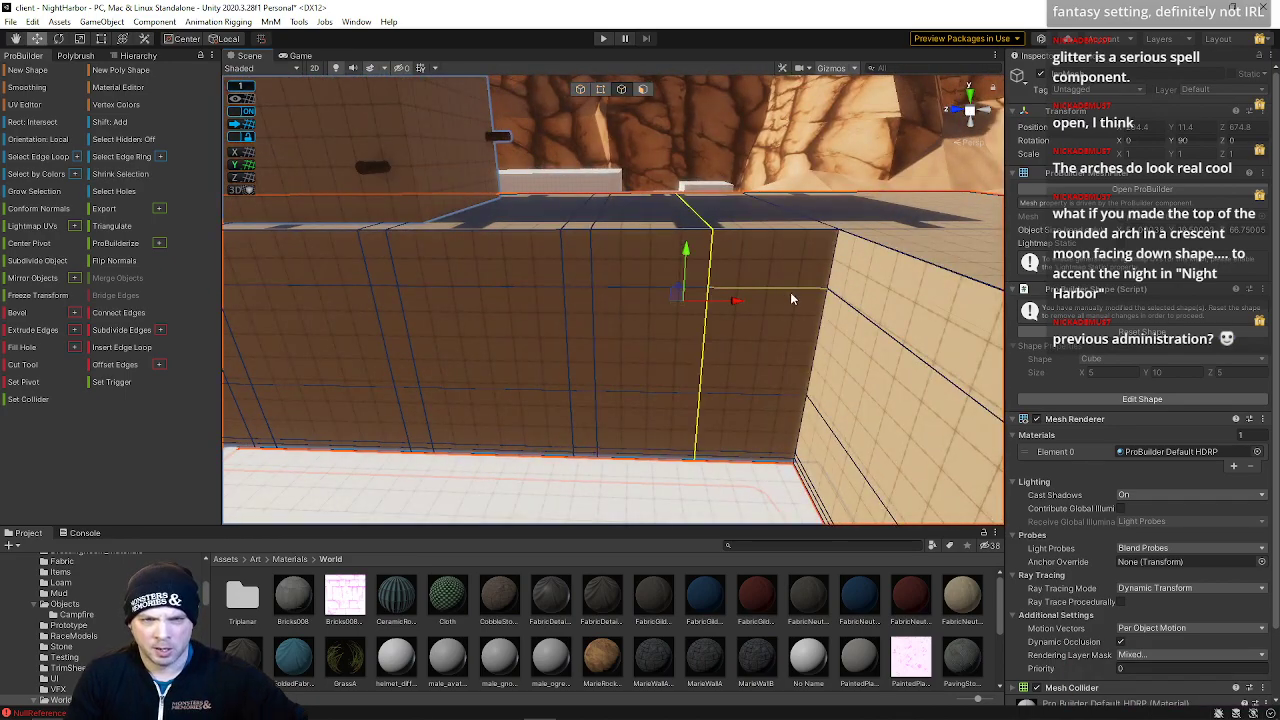
drag(735, 303, 780, 300)
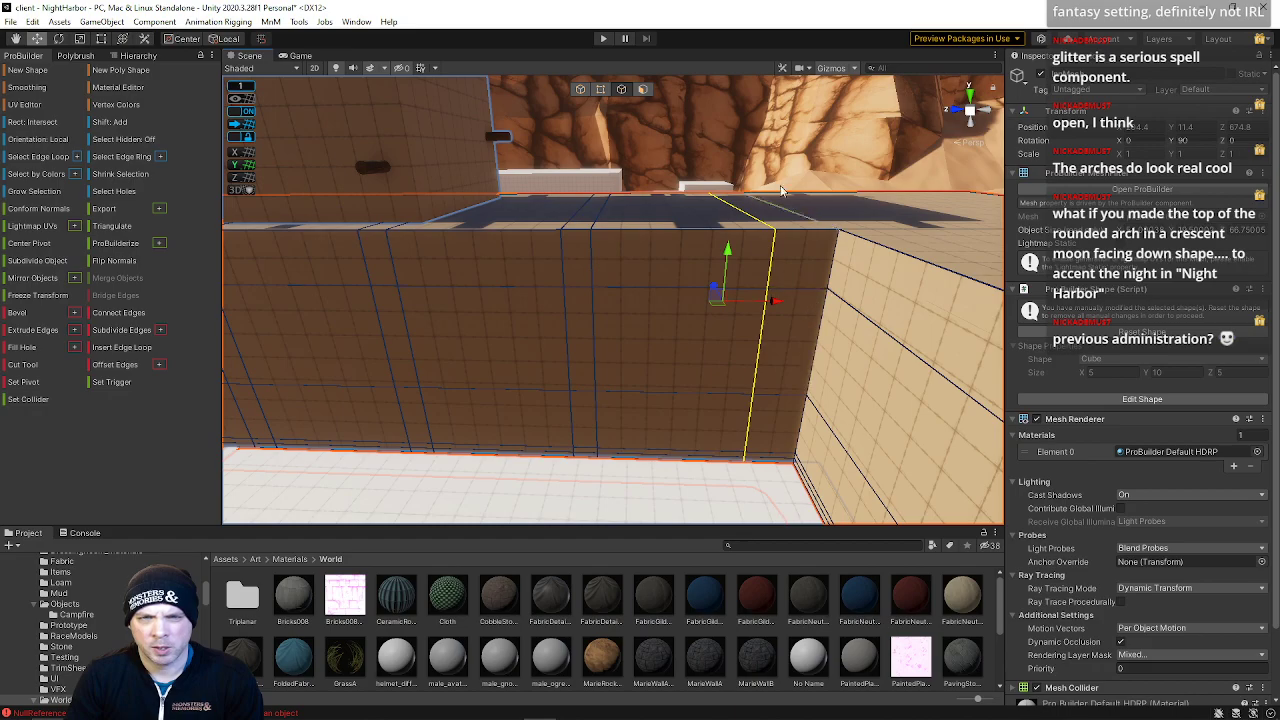
Switch to face mode, select the wall faces between the pillars and push them inward to form recessed alcoves
click(649, 93)
click(853, 365)
right_drag(793, 346, 728, 373)
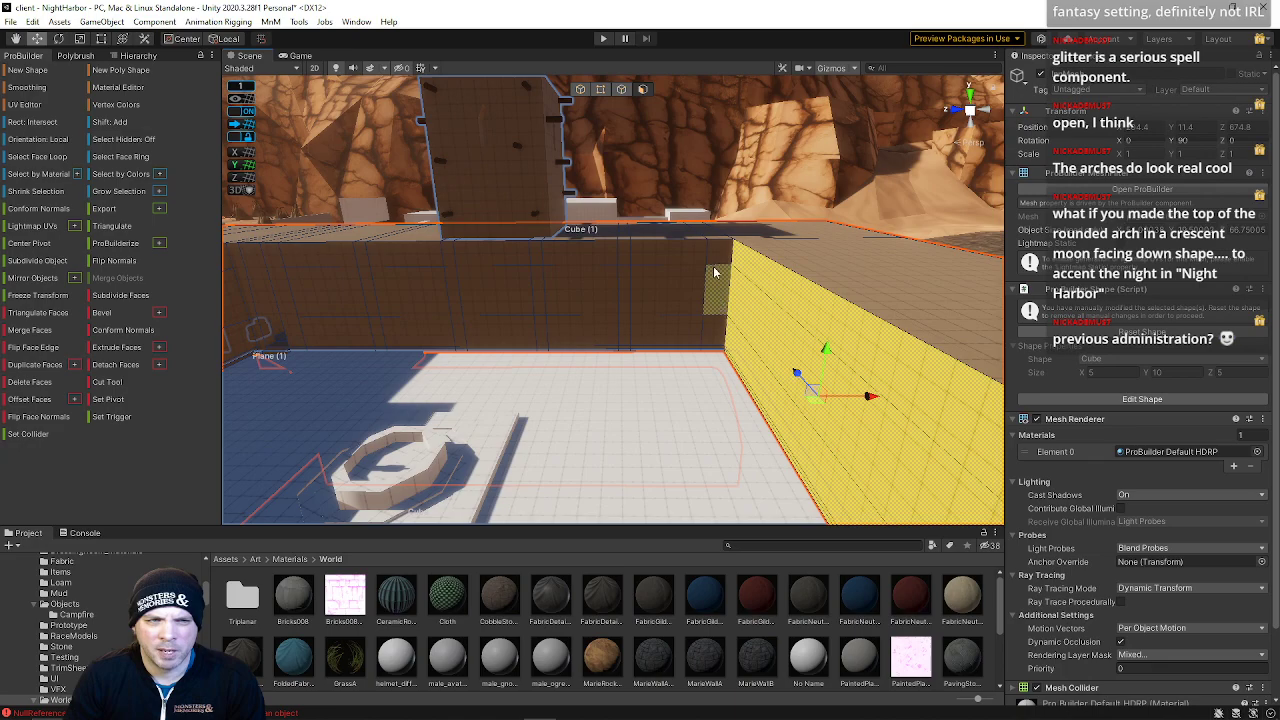
right_drag(722, 323, 642, 308)
key(w)
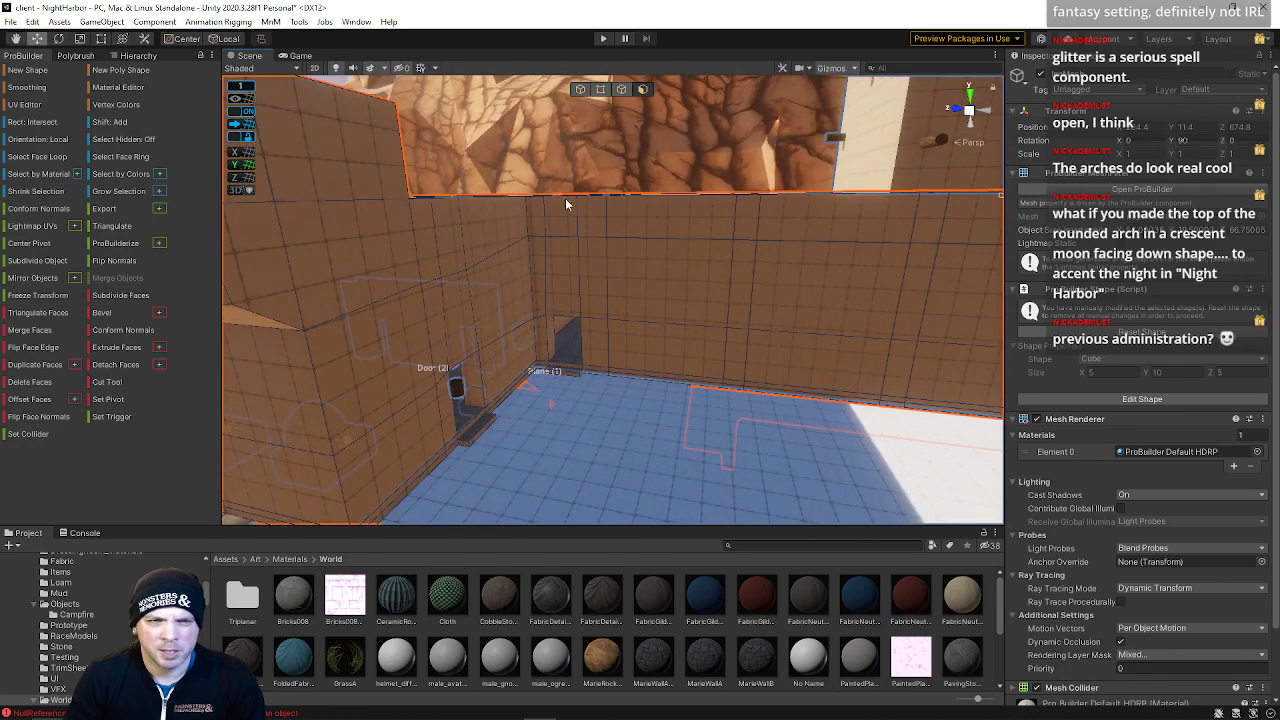
right_drag(598, 346, 613, 201)
click(613, 201)
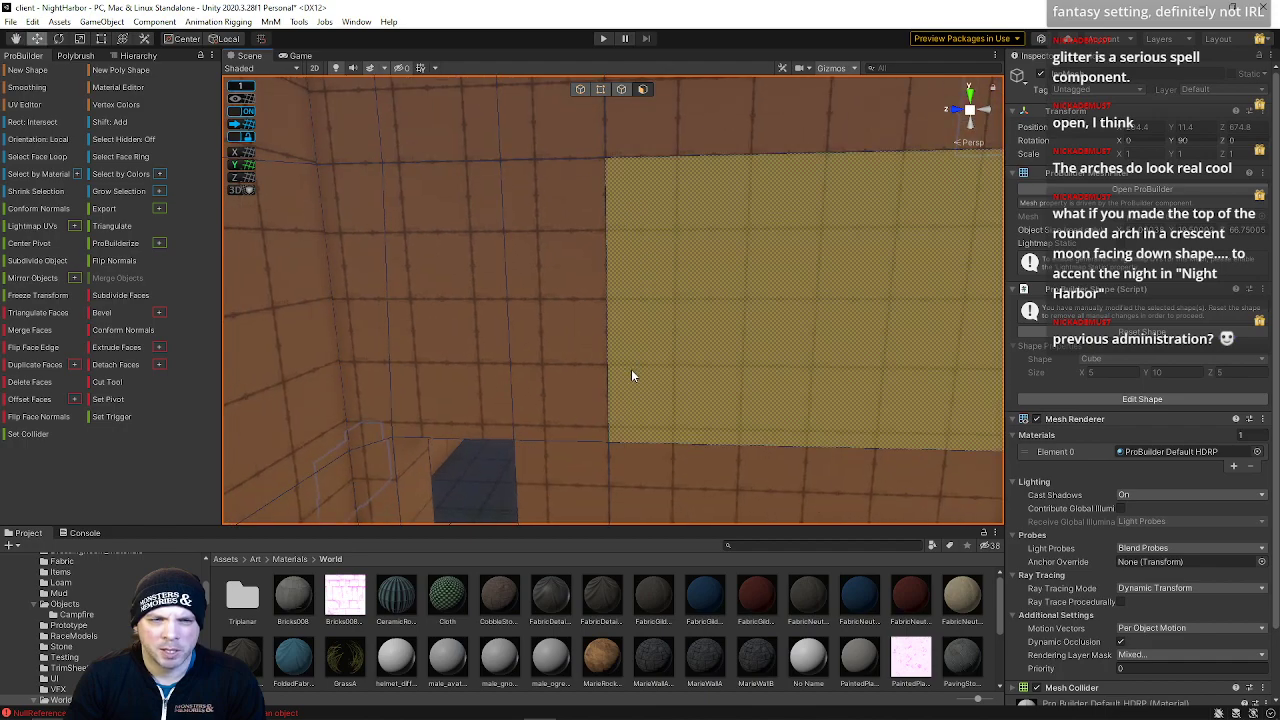
right_drag(651, 406, 557, 305)
click(369, 304)
shift+click(478, 367)
shift+click(501, 328)
shift+click(625, 330)
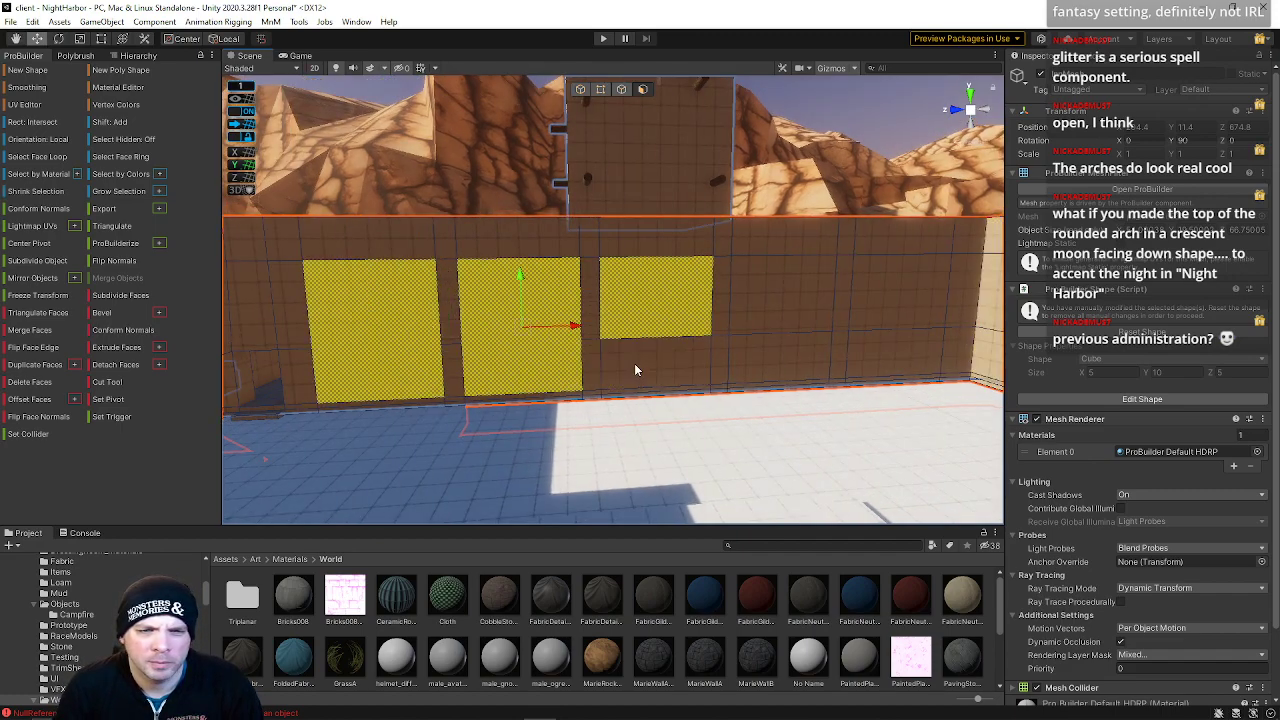
shift+click(775, 322)
shift+click(895, 297)
right_drag(893, 356, 826, 350)
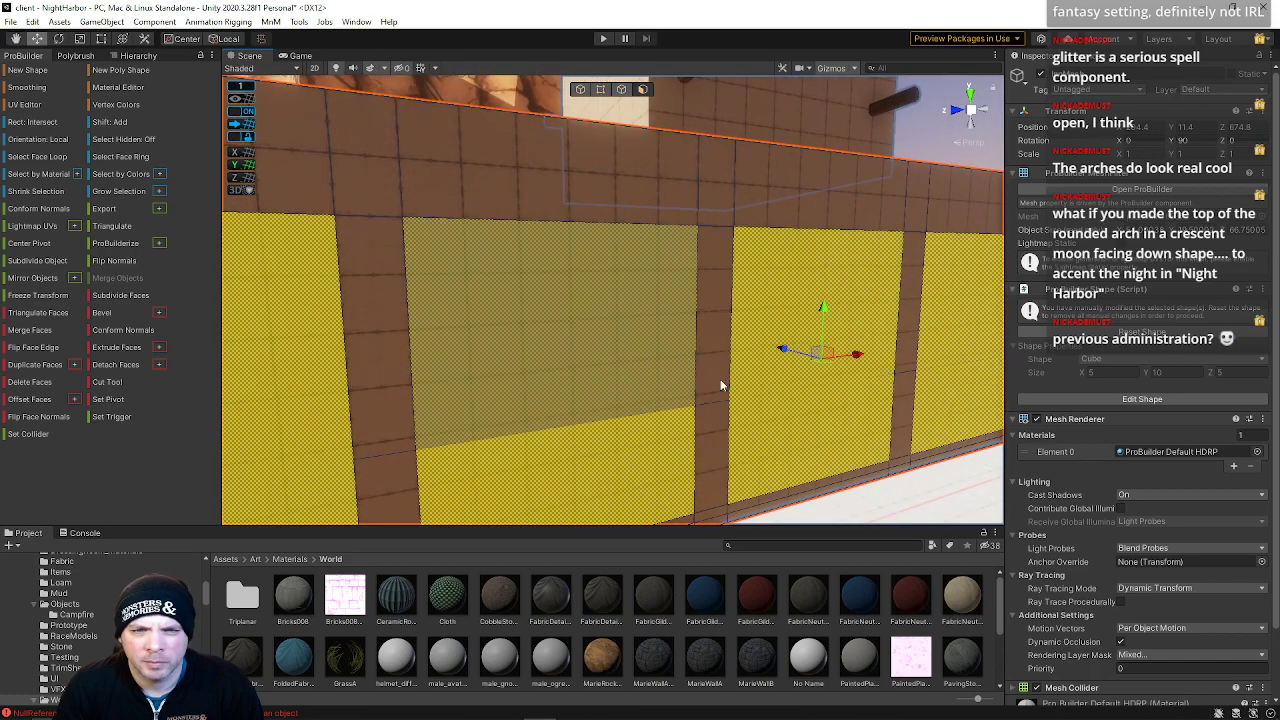
shift+drag(785, 350, 860, 381)
key(w)
drag(600, 322, 574, 322)
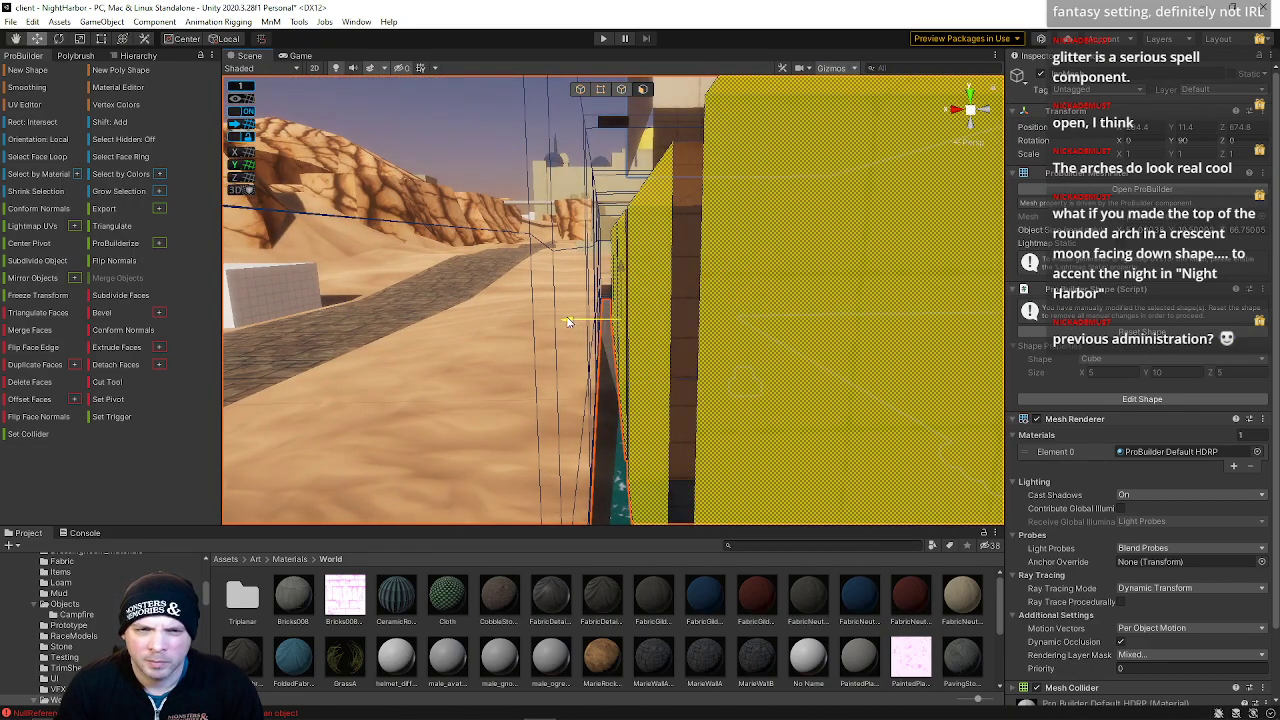
right_drag(558, 317, 382, 346)
key(w)
key(s)
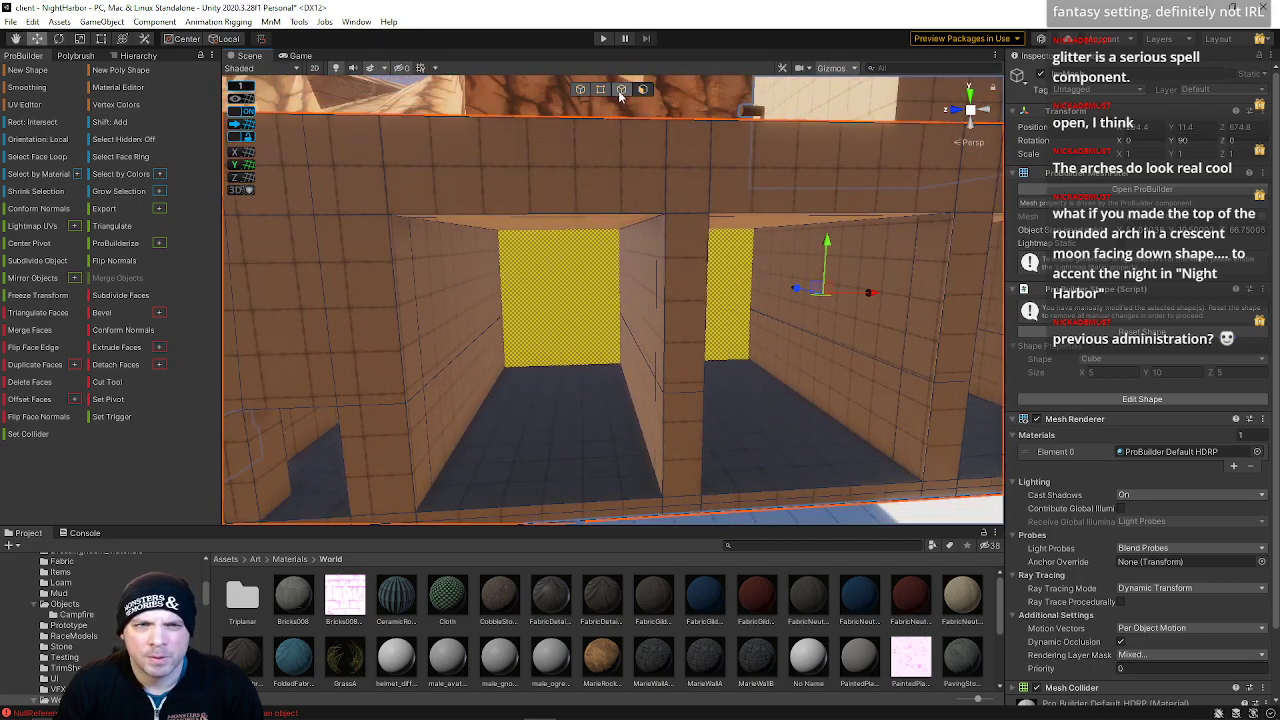
Switch to edge mode and insert edge loops at the top edges of the alcoves
click(621, 90)
click(531, 216)
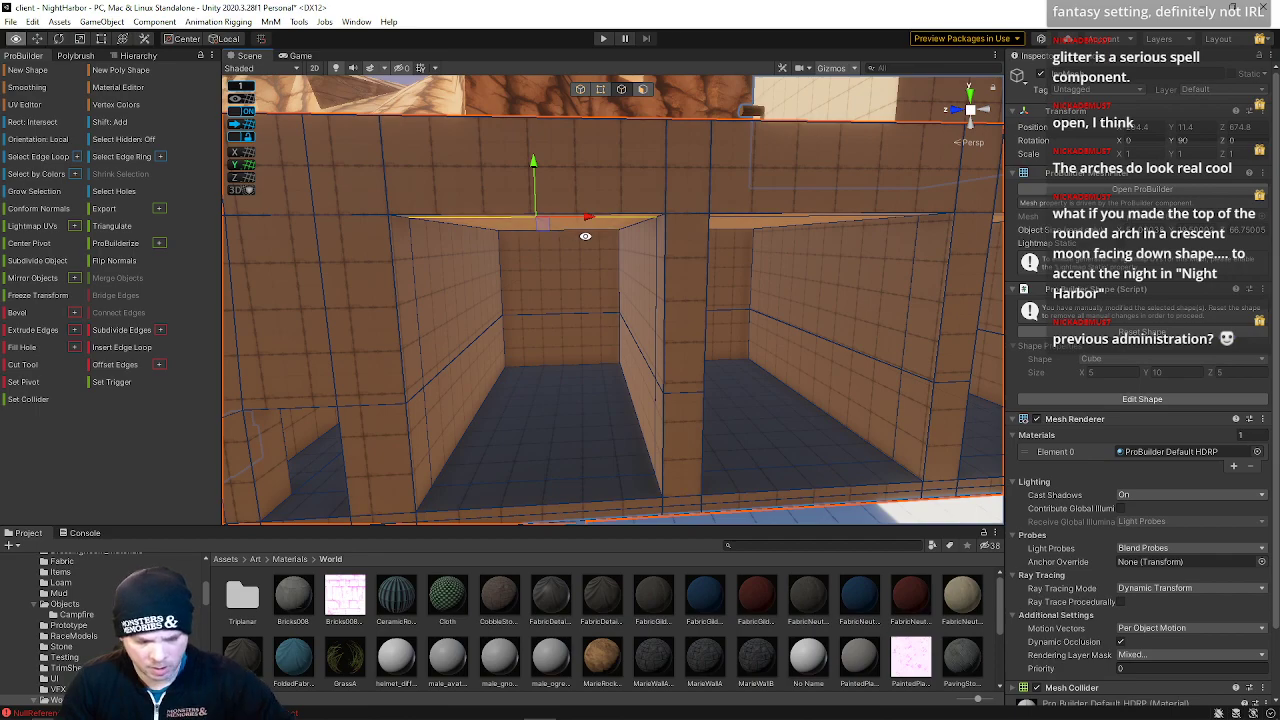
click(815, 211)
key(s)
right_drag(820, 213, 713, 238)
key(alt+u)
key(d)
key(w)
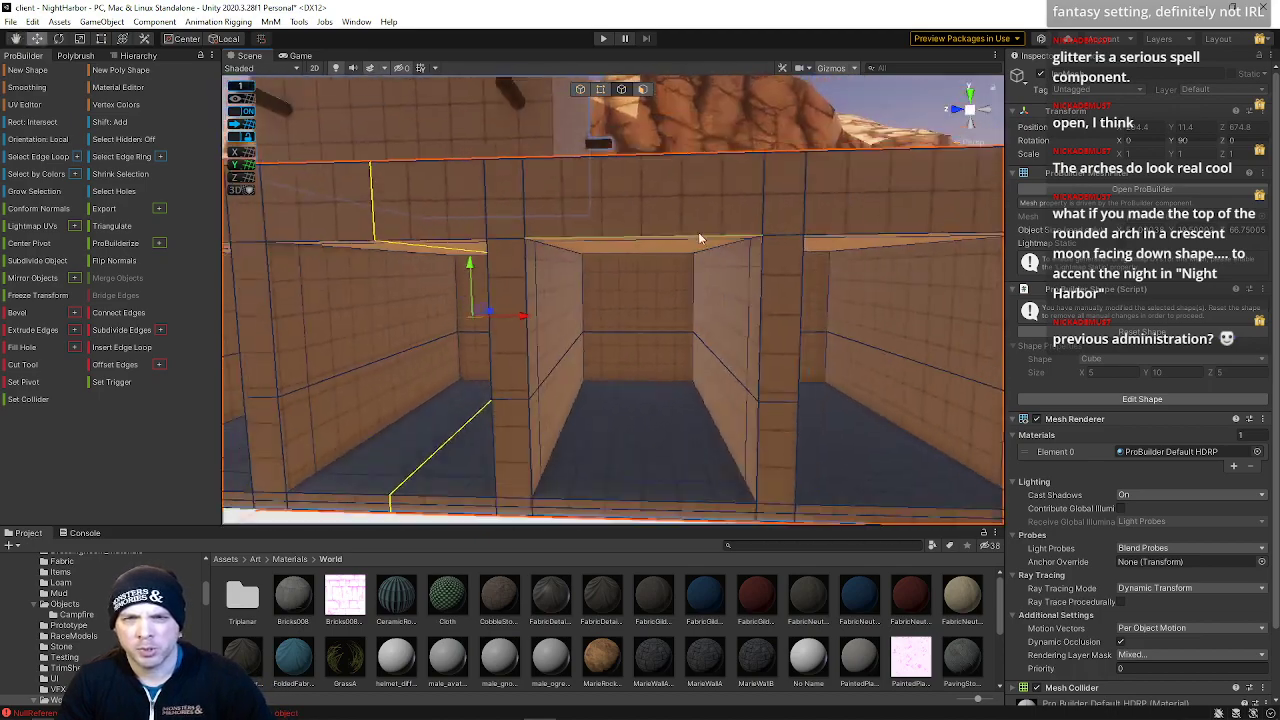
click(722, 239)
shift+click(849, 236)
key(alt+u)
right_drag(849, 237, 549, 242)
key(s)
key(a)
key(w)
shift+click(565, 168)
key(s)
key(a)
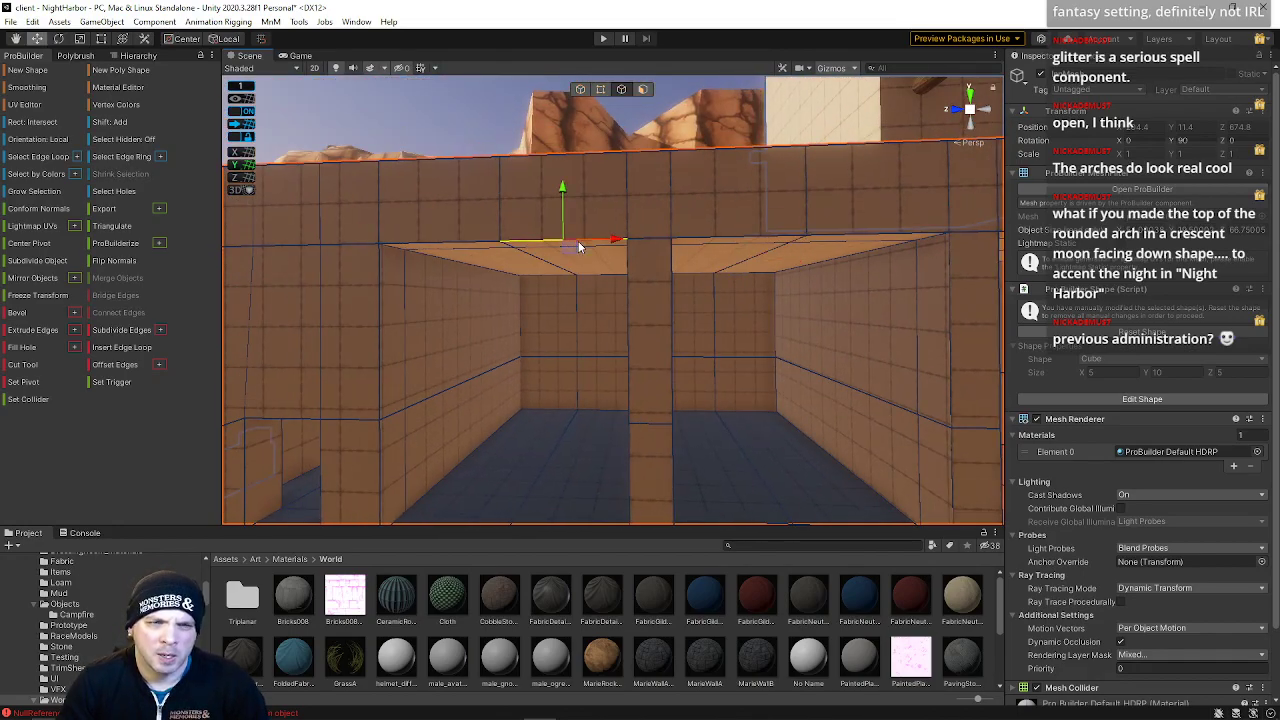
key(alt+u)
click(485, 242)
key(alt+u)
click(726, 238)
key(s)
mouse_move(727, 240)
right_down()
mouse_move(743, 262)
mouse_move(709, 254)
right_up()
key(d)
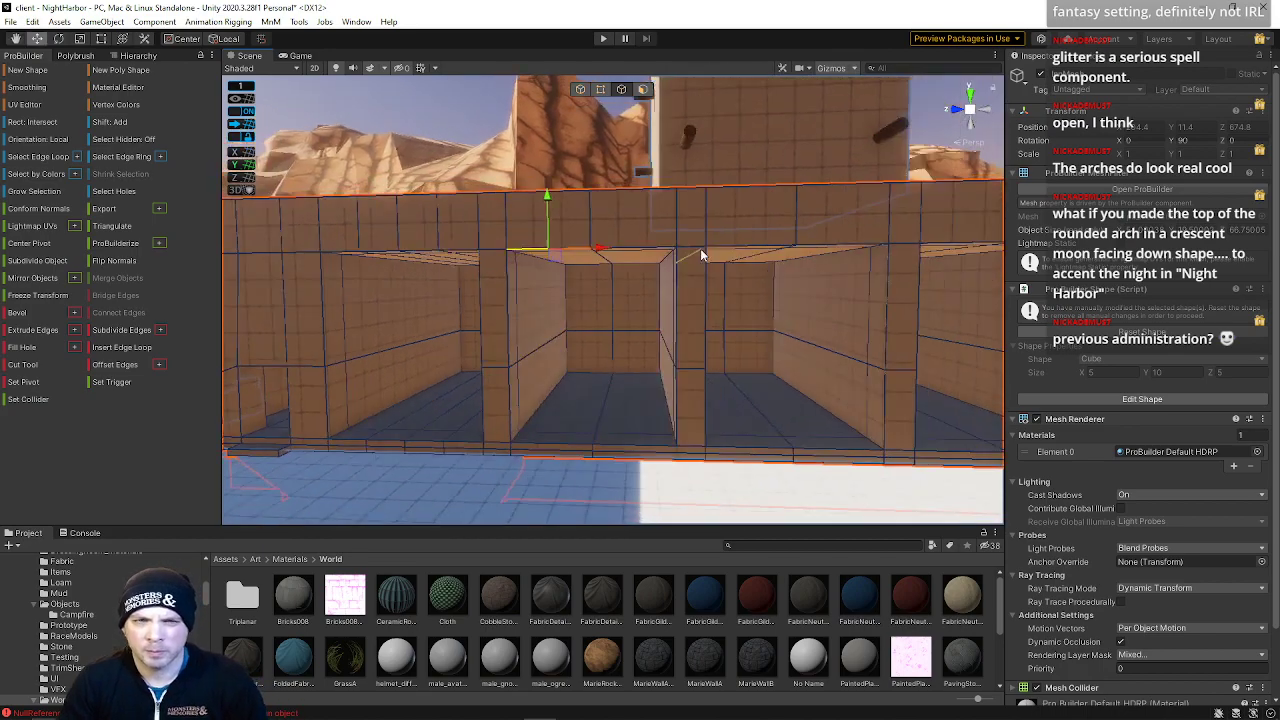
Select the horizontal edges along the alcove tops and insert an edge loop through the alcove ceilings
shift+click(637, 248)
shift+click(729, 247)
shift+click(799, 246)
shift+click(922, 249)
right_drag(926, 251, 890, 249)
key(d)
key(s)
shift+click(646, 263)
shift+click(725, 263)
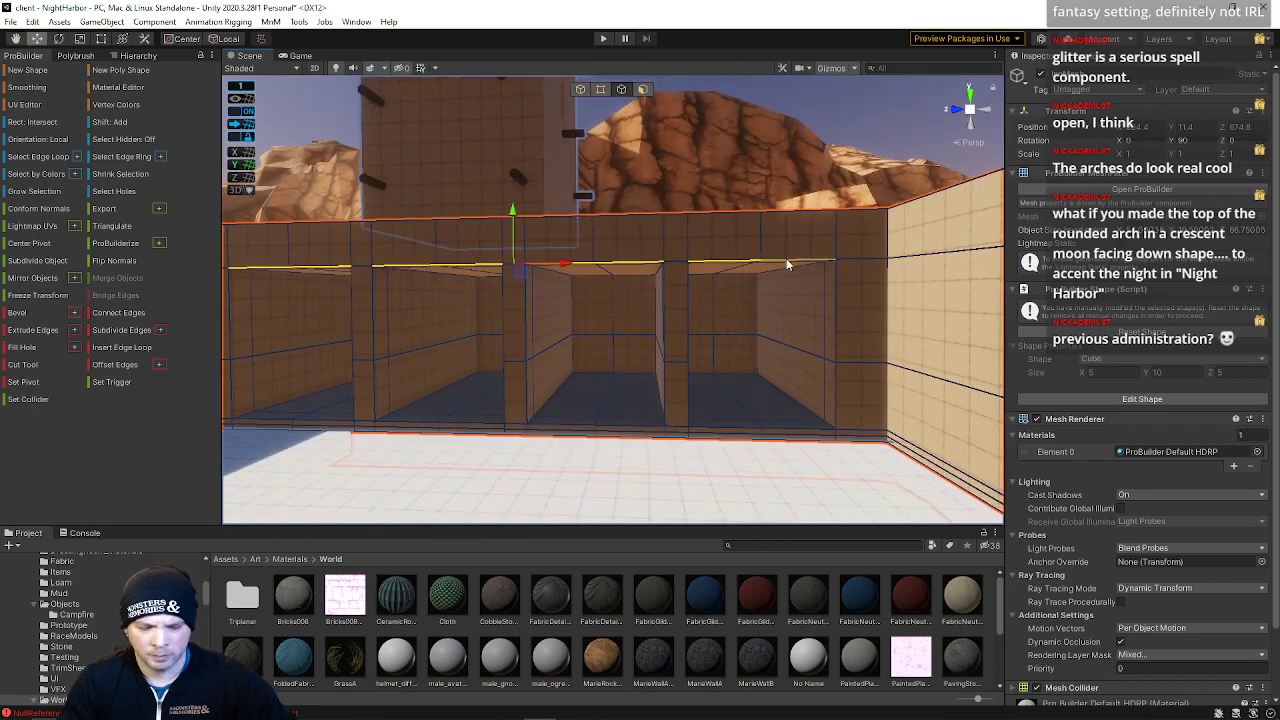
key(alt+u)
key(a)
mouse_move(720, 294)
right_down()
mouse_move(666, 284)
mouse_move(711, 290)
mouse_move(710, 274)
right_up()
key(w)
key(a)
click(544, 221)
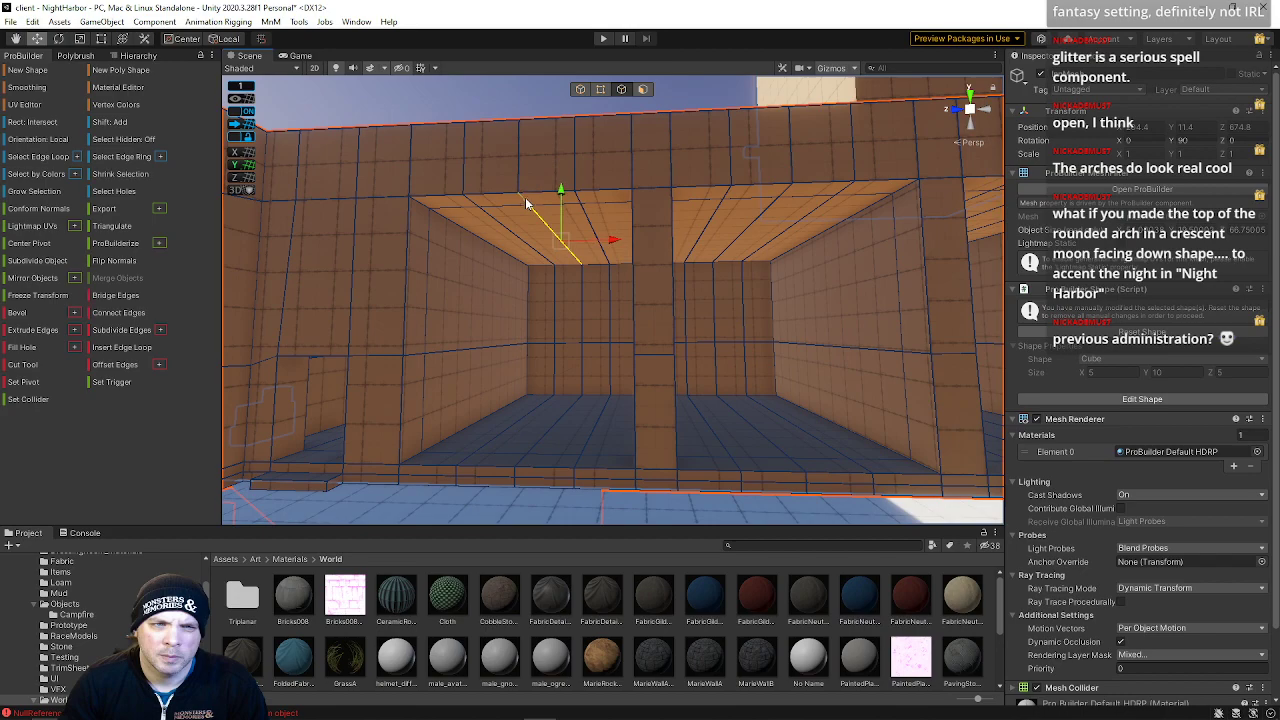
shift+click(779, 194)
key(d)
mouse_move(760, 219)
right_down()
mouse_move(799, 239)
mouse_move(715, 203)
mouse_move(739, 190)
mouse_move(730, 206)
mouse_move(760, 214)
mouse_move(755, 200)
right_up()
key(s)
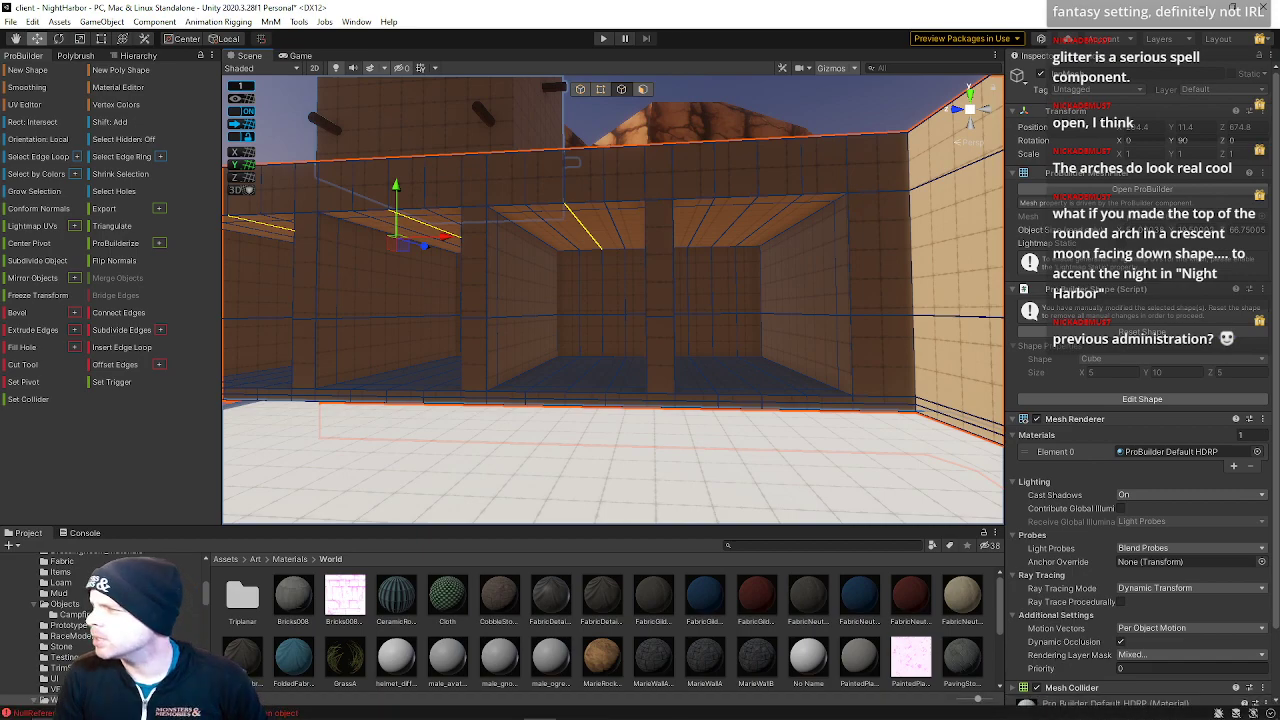
Bring up the caravanserai reference images and study the arch shapes
right_drag(1279, 408, 652, 420)
scroll(680, 408, down, 6)
scroll(971, 550, up, 5)
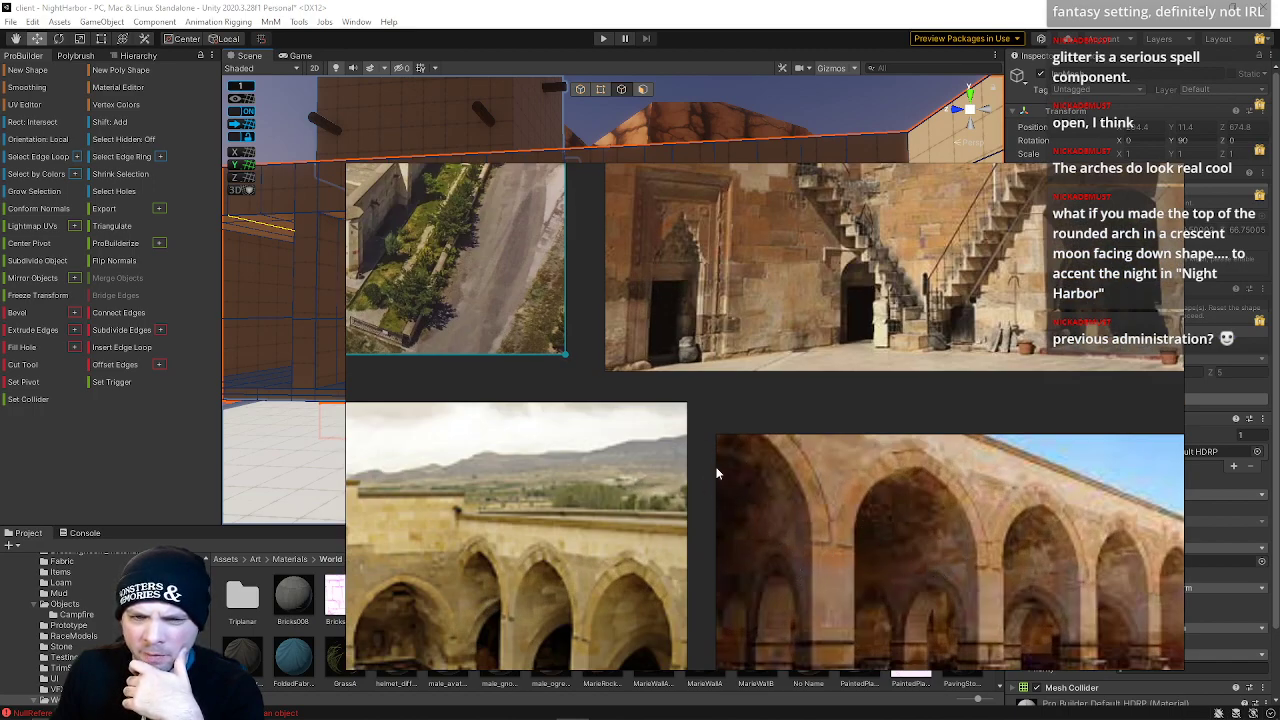
right_drag(848, 416, 1279, 426)
mouse_move(986, 315)
right_down()
mouse_move(883, 258)
mouse_move(903, 277)
mouse_move(952, 268)
mouse_move(996, 298)
right_up()
Select the alcove ceiling edges and raise them to shape pointed arch tops over each alcove
double_click(671, 251)
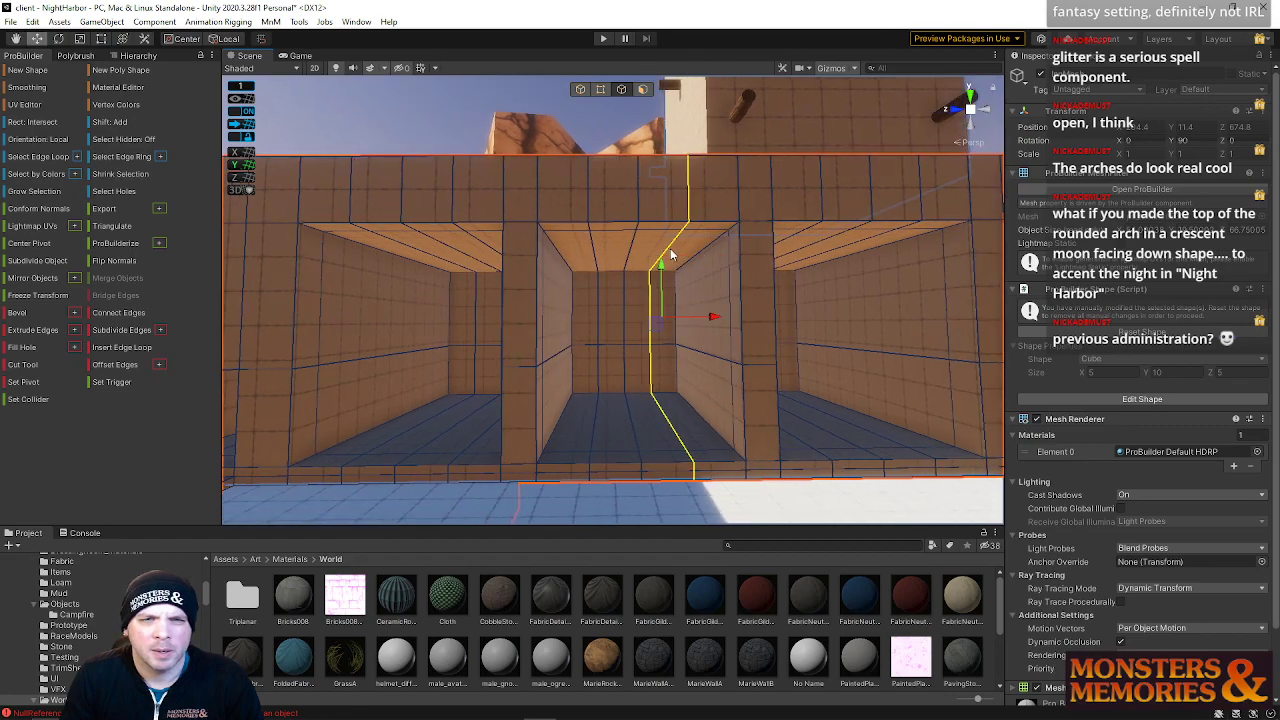
click(603, 247)
shift+click(587, 229)
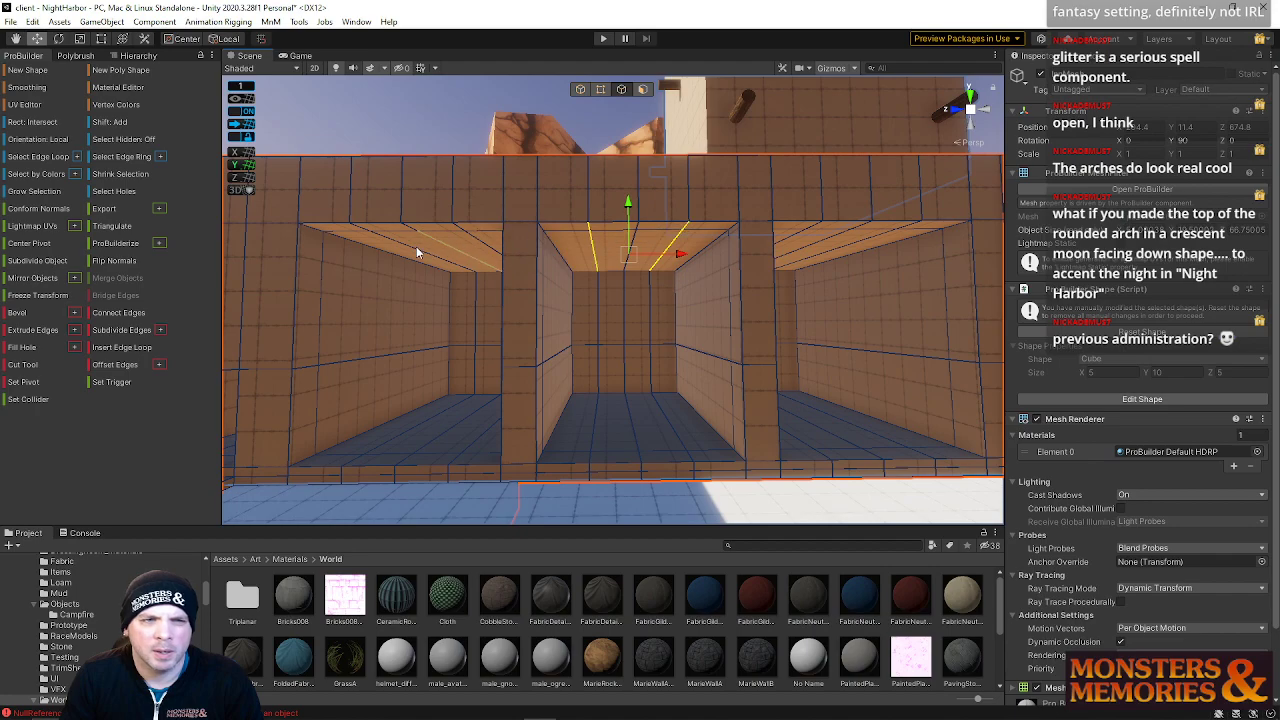
right_drag(371, 234, 470, 252)
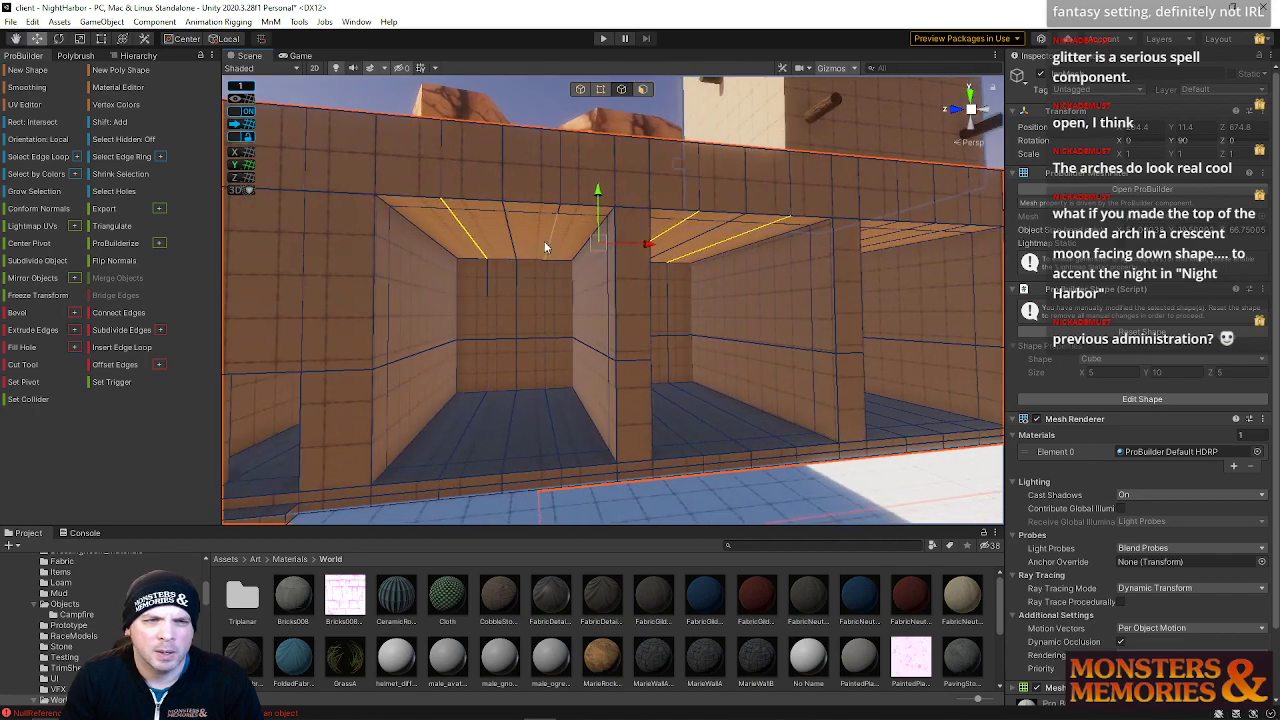
shift+click(559, 216)
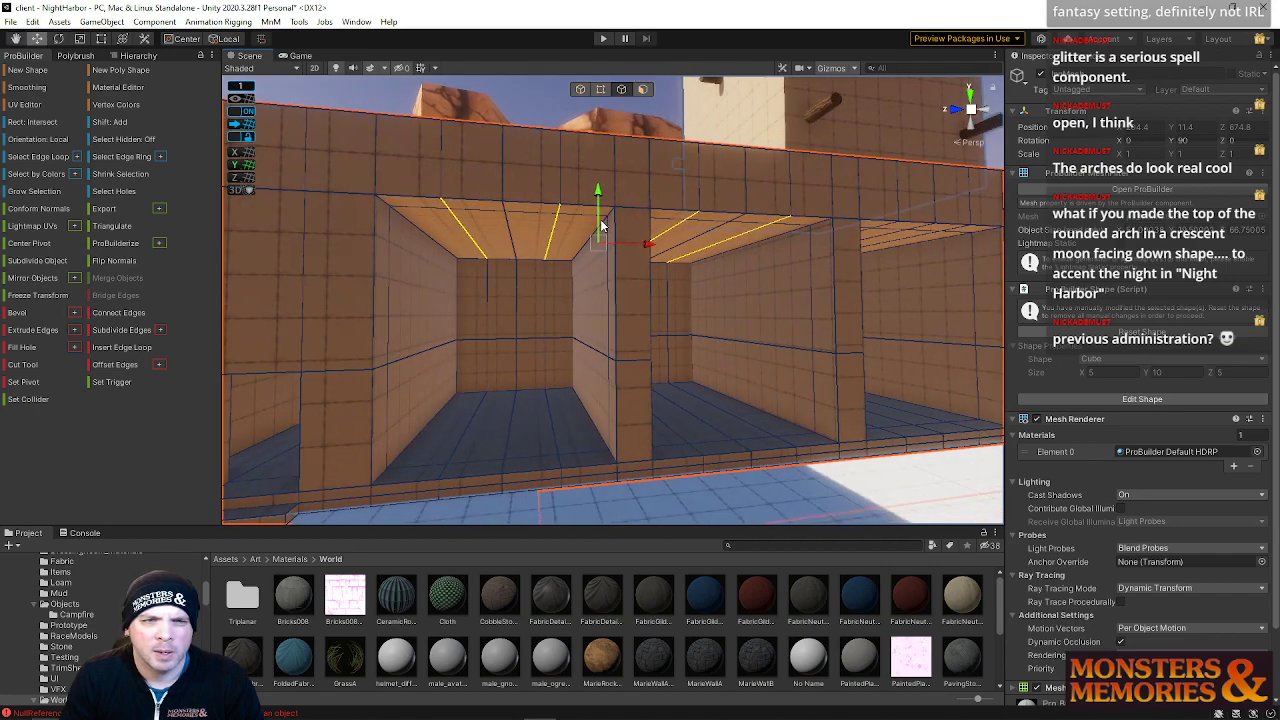
shift+click(456, 256)
right_drag(612, 253, 528, 248)
key(d)
key(a)
click(642, 89)
click(622, 89)
right_drag(593, 204, 537, 199)
key(w)
click(455, 119)
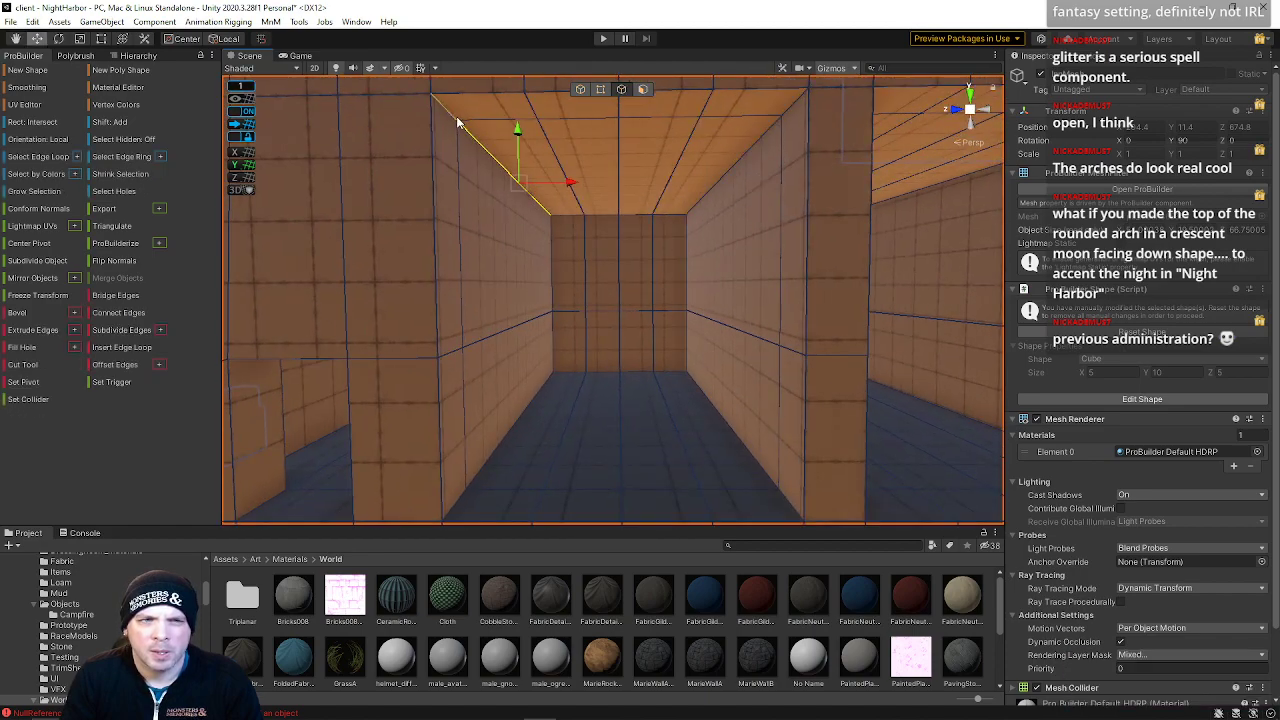
right_drag(760, 137, 805, 142)
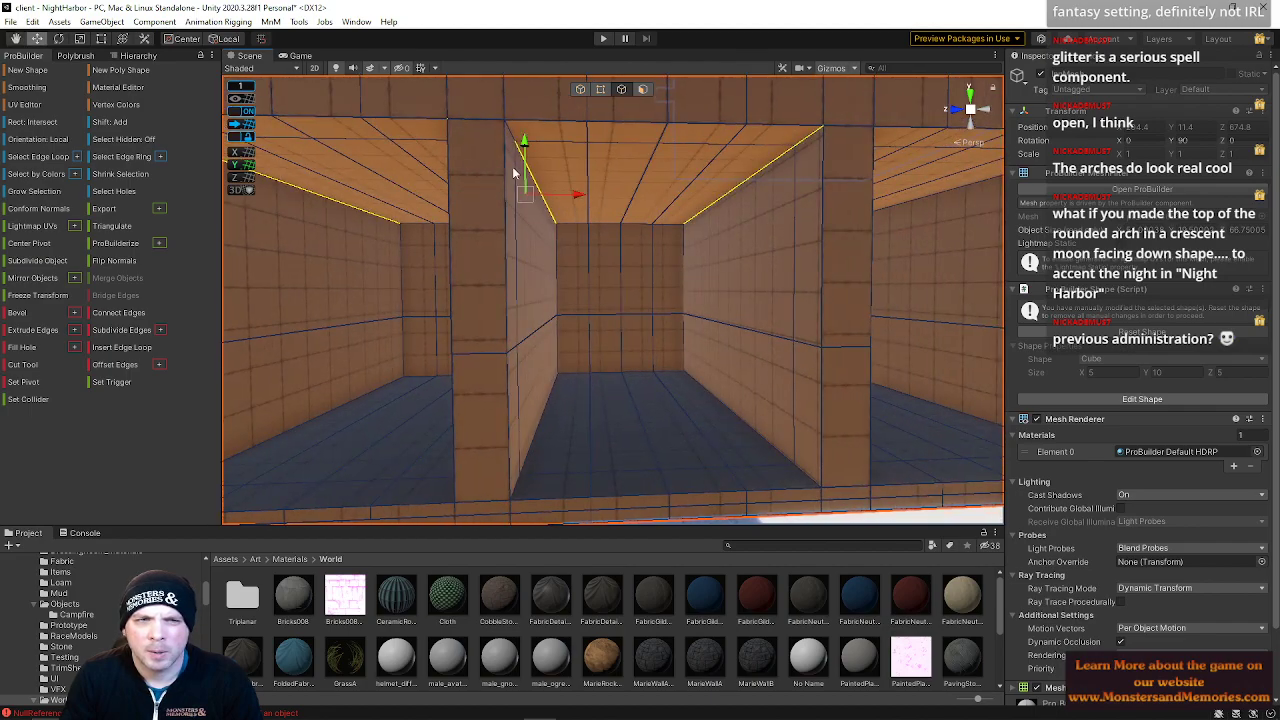
right_drag(513, 138, 621, 175)
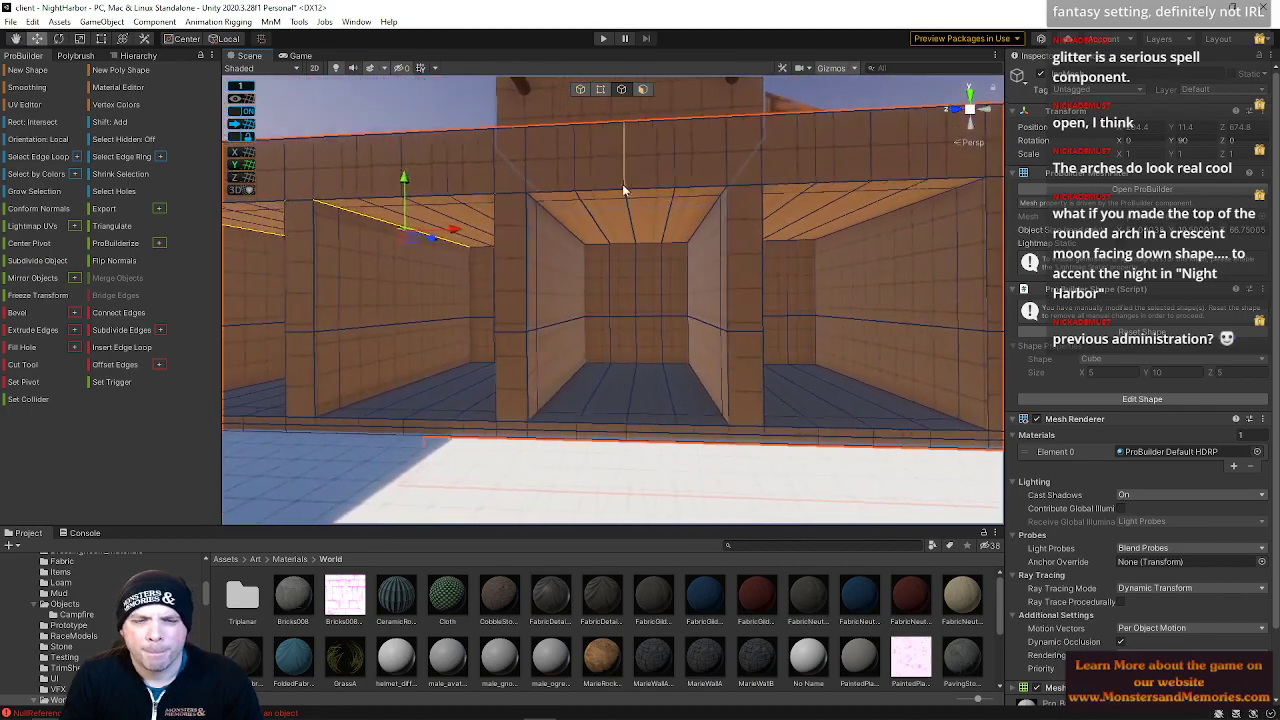
right_drag(676, 321, 634, 292)
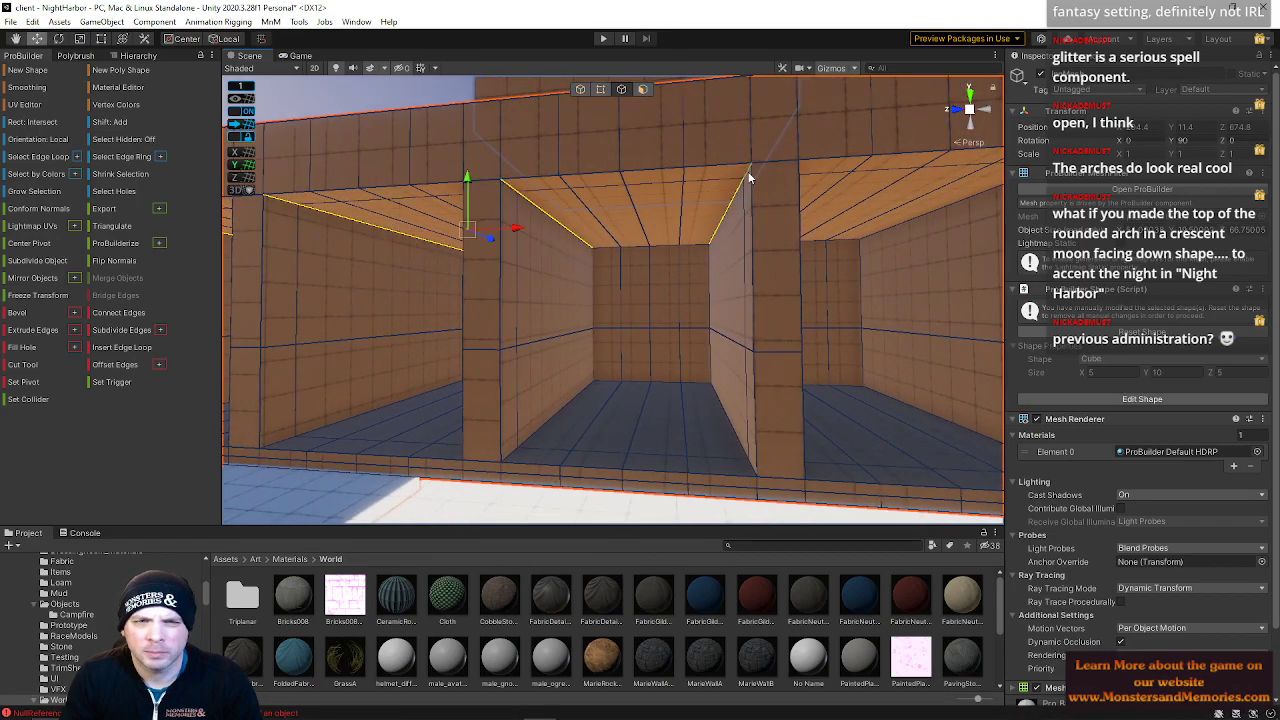
right_drag(876, 236, 808, 201)
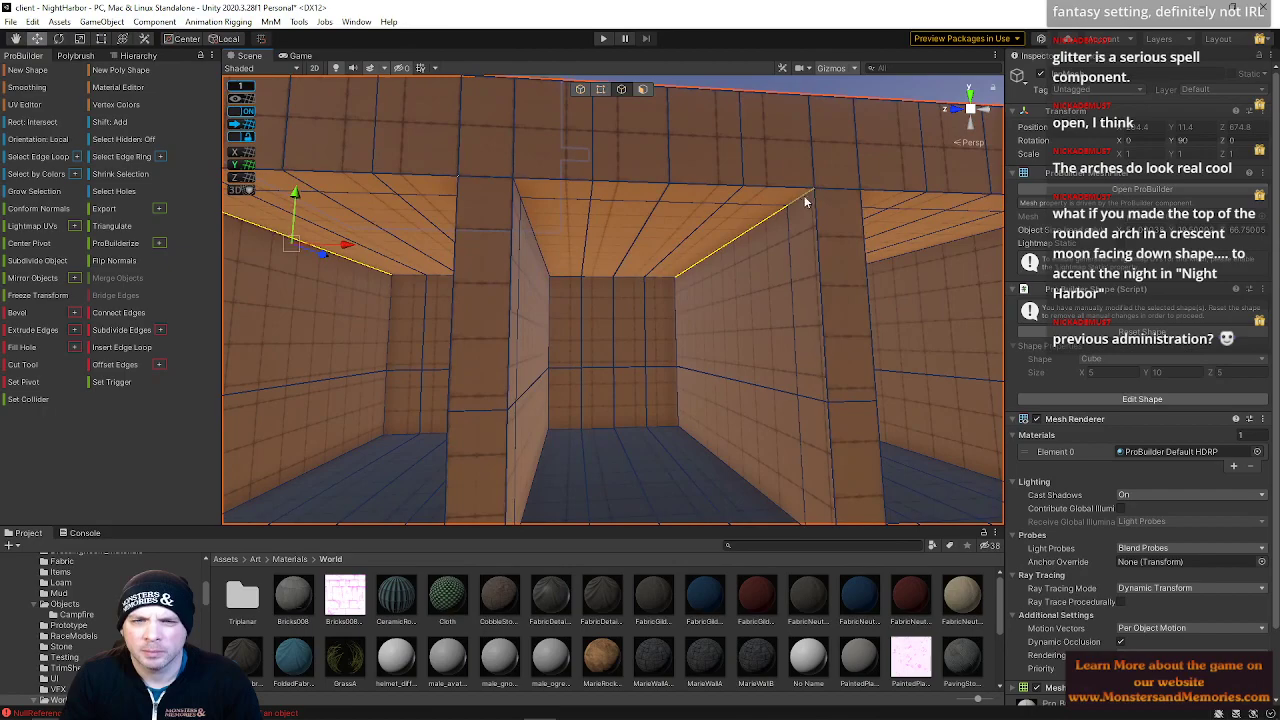
right_drag(519, 188, 630, 238)
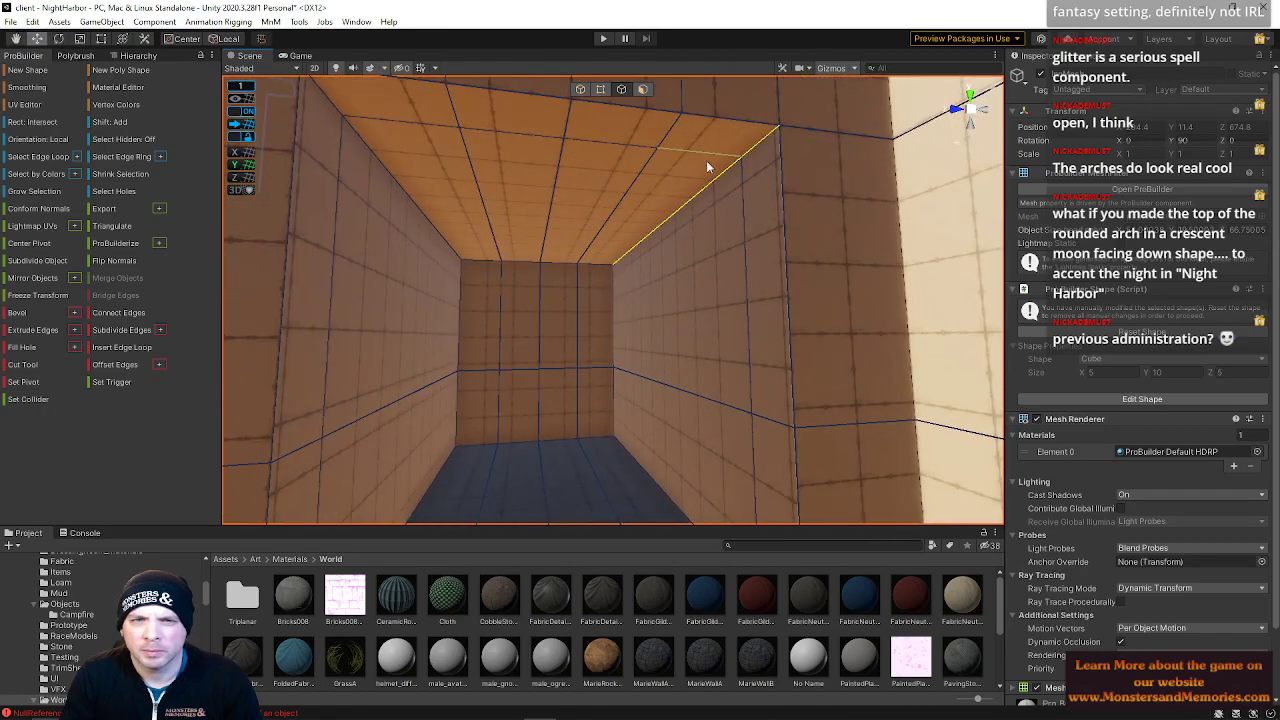
shift+click(355, 128)
right_drag(468, 155, 420, 260)
drag(511, 184, 518, 224)
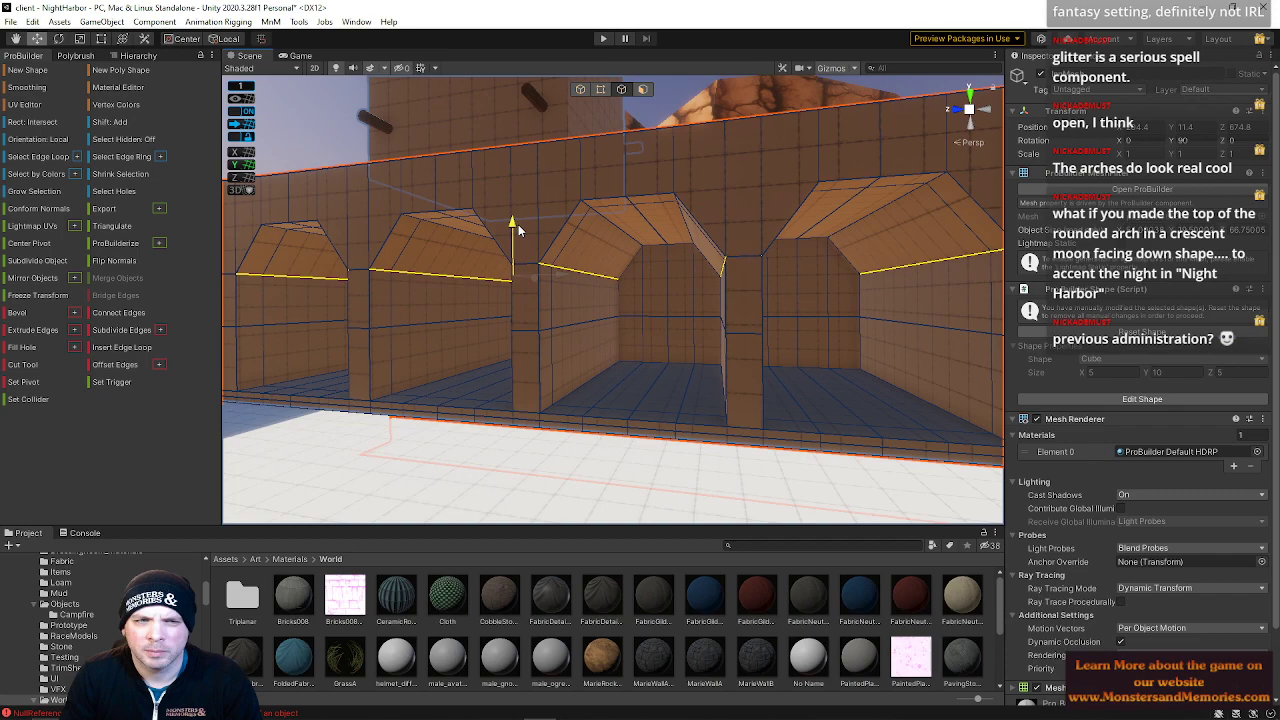
drag(522, 231, 523, 237)
Shift the arch peak vertices and edges sideways to center the points of the arches
right_drag(543, 250, 621, 250)
click(639, 215)
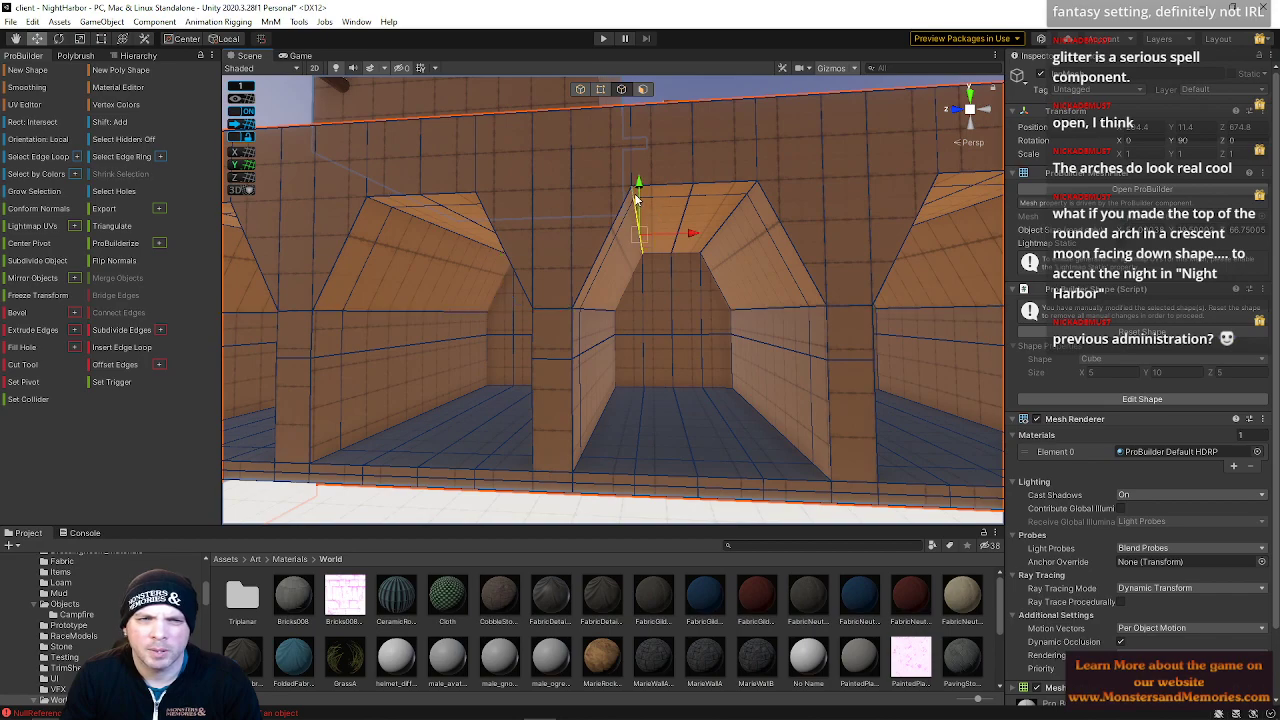
right_drag(629, 234, 655, 236)
shift+click(681, 225)
shift+click(586, 196)
right_drag(584, 216, 655, 218)
key(a)
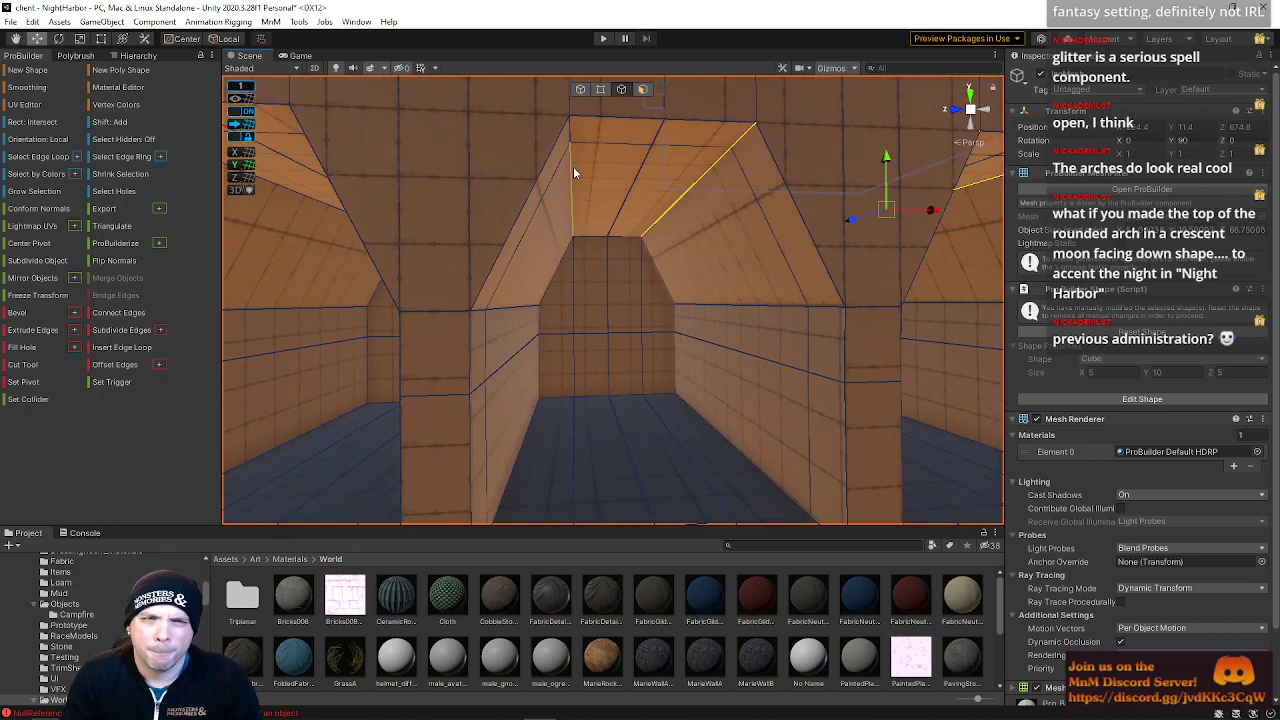
right_drag(571, 136, 632, 176)
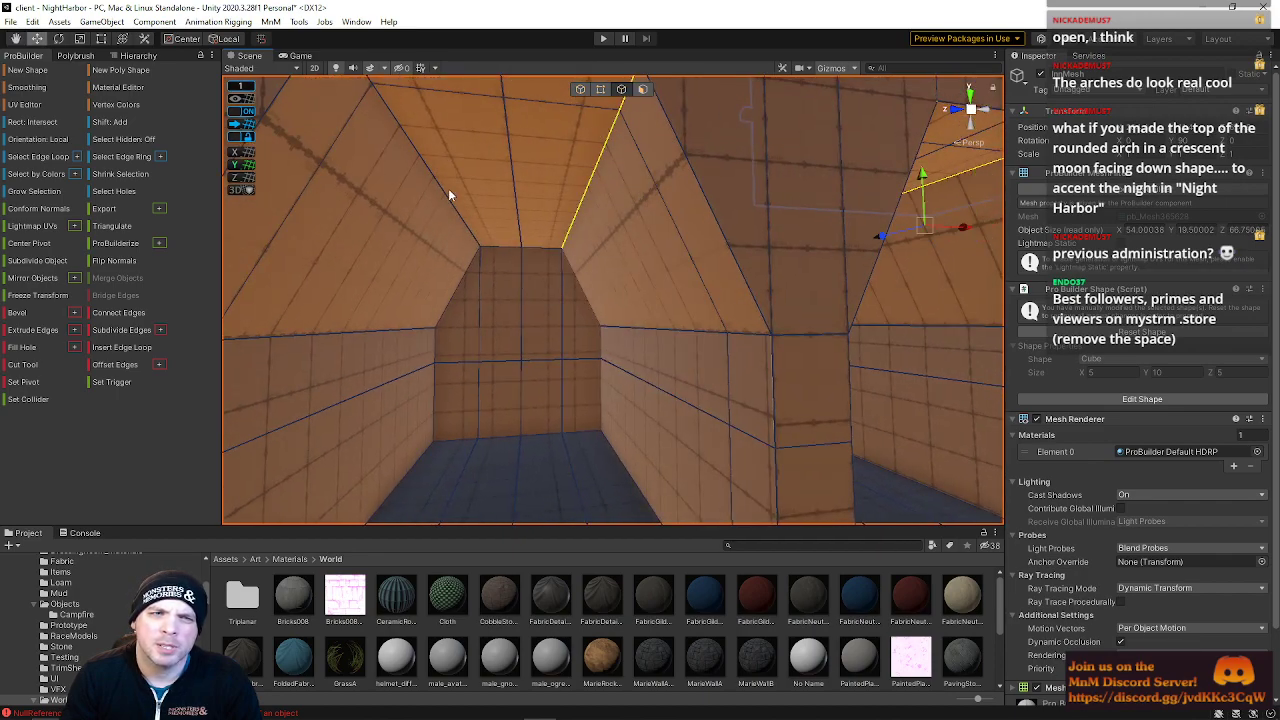
right_drag(478, 180, 419, 191)
key(w)
key(d)
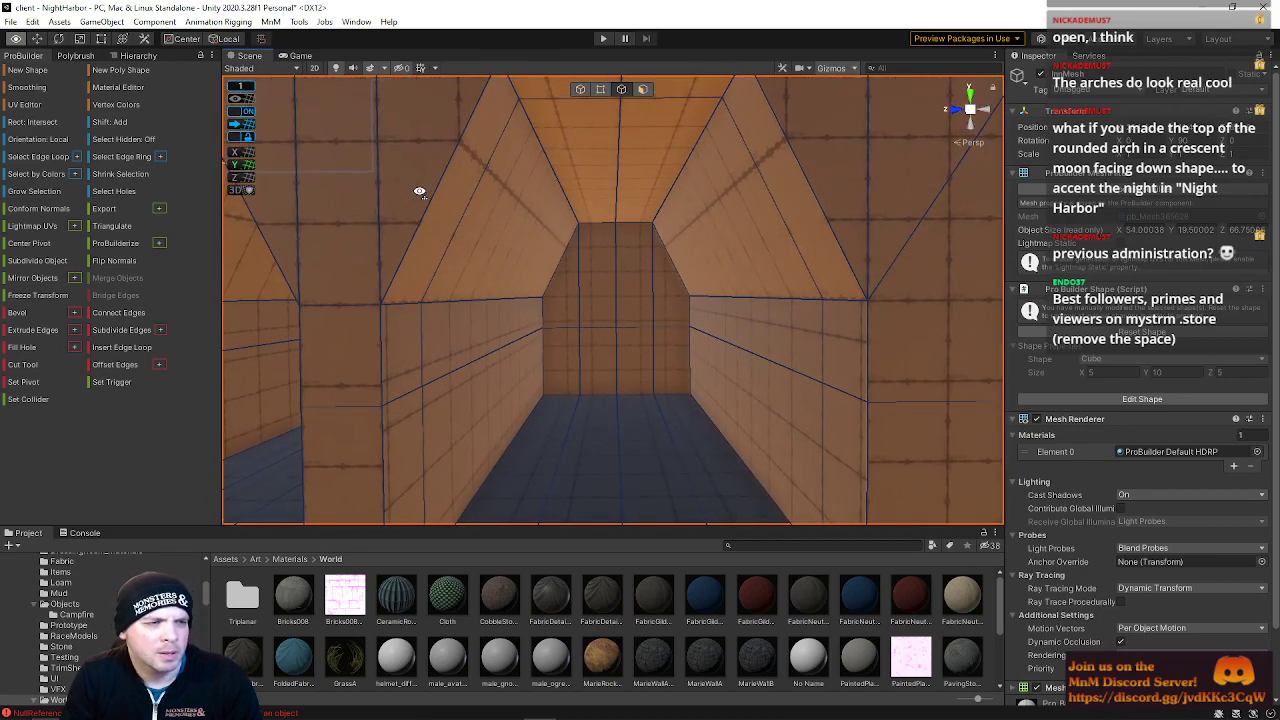
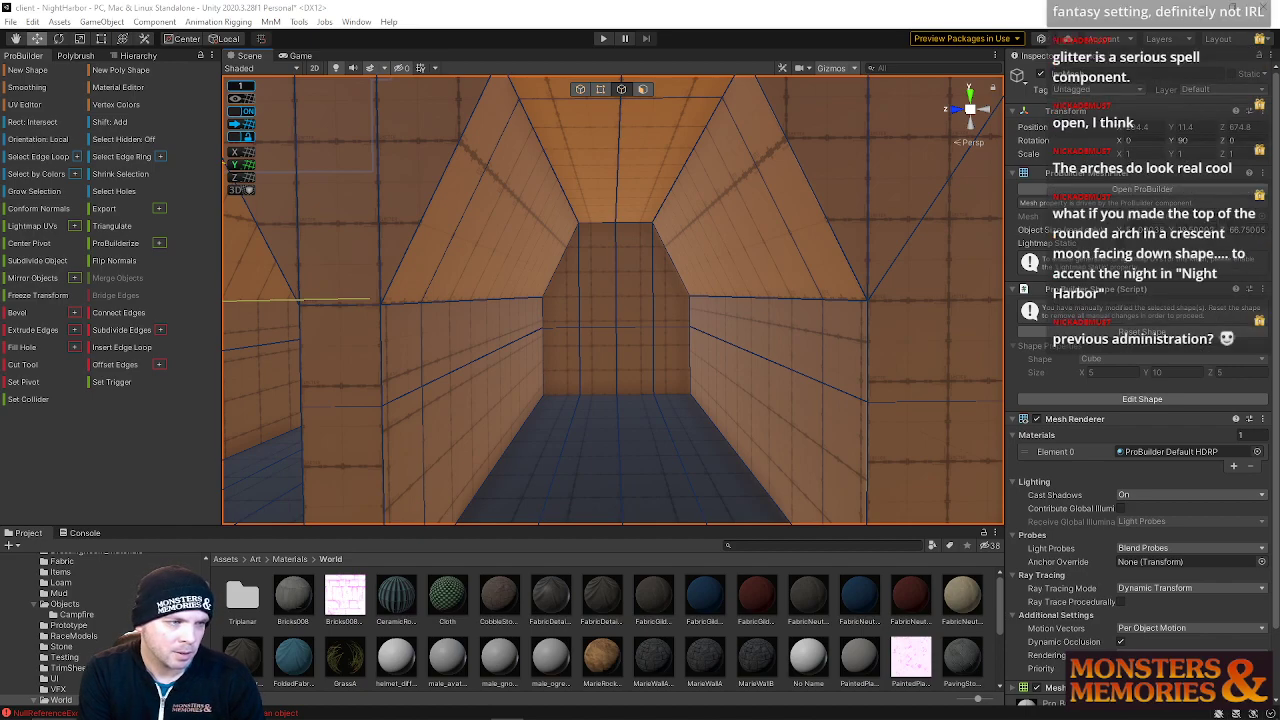
Select the top edges of the corridor arches and move them slightly down
key(s)
mouse_move(677, 266)
right_down()
mouse_move(769, 251)
mouse_move(697, 271)
right_up()
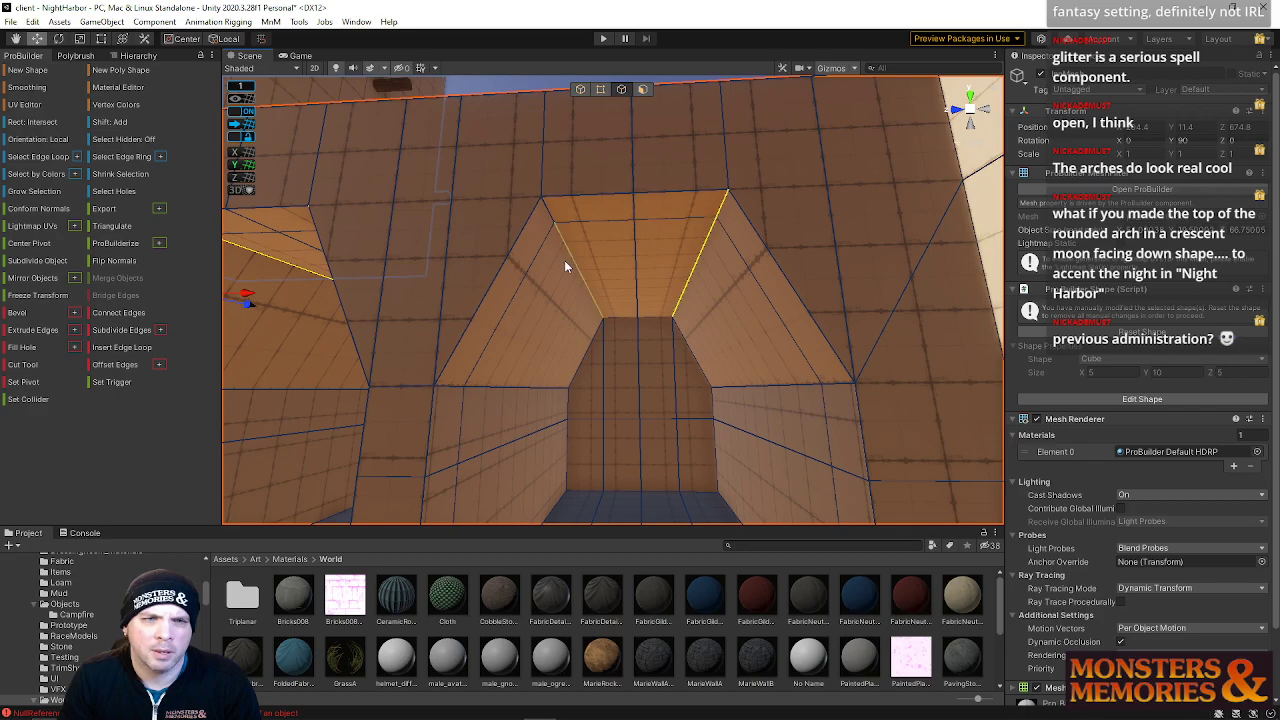
shift+click(552, 226)
key(s)
right_drag(552, 226, 536, 306)
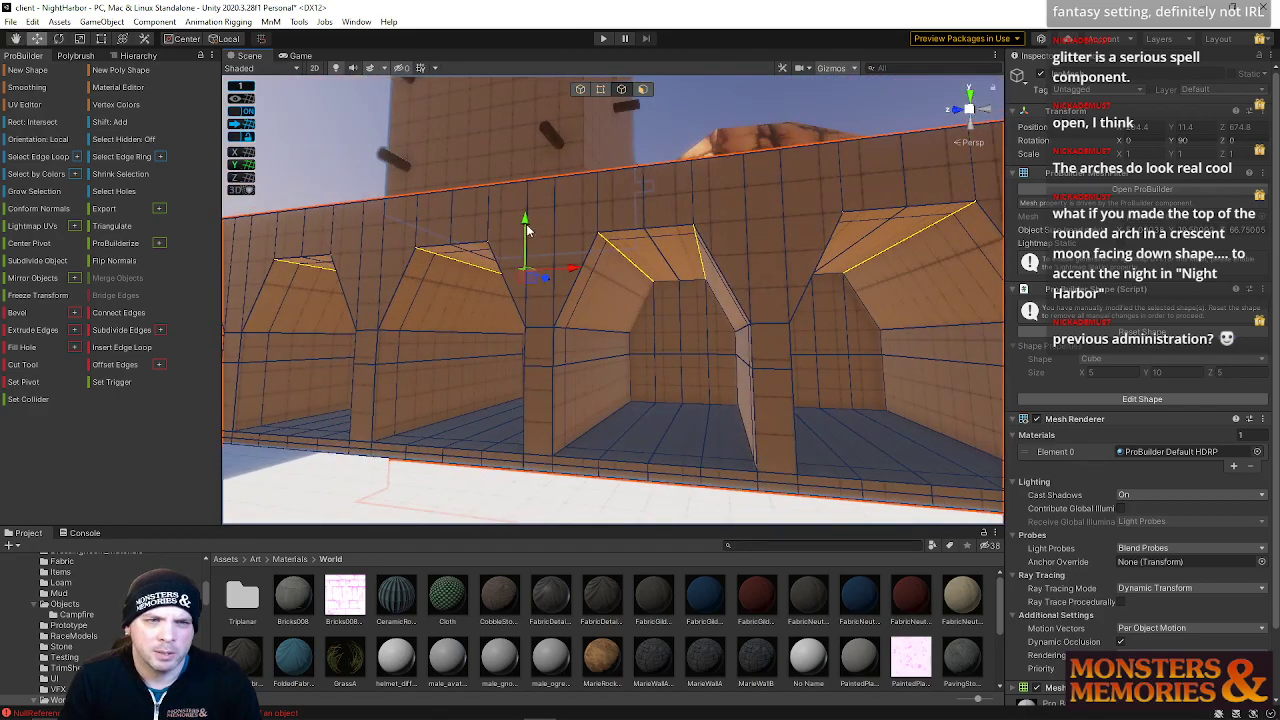
drag(526, 224, 527, 248)
right_drag(527, 248, 790, 291)
key(s)
key(r)
key(w)
scroll(783, 289, up, 5)
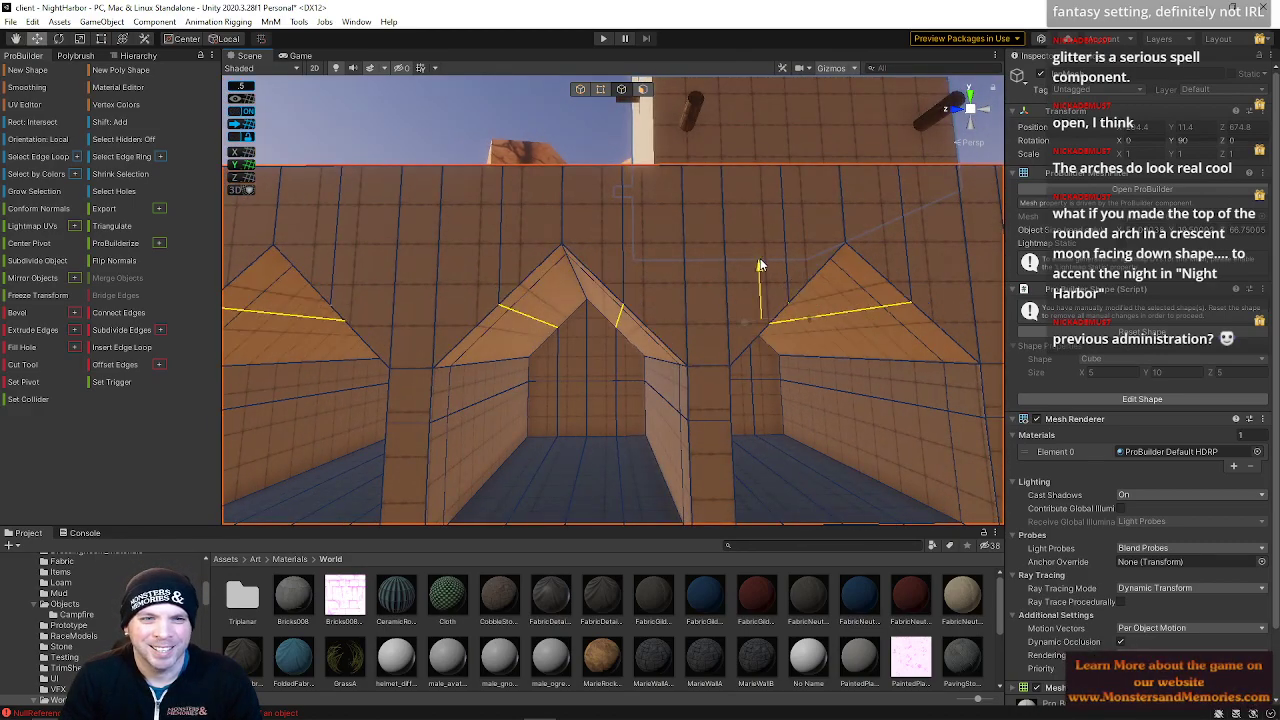
Adjust the positions of the arch side edges to even out the arch shapes
drag(760, 258, 756, 248)
shift+click(502, 283)
key(a)
right_drag(546, 301, 576, 307)
key(w)
key(d)
shift+click(580, 294)
key(d)
shift+click(610, 314)
key(d)
key(a)
right_drag(468, 284, 552, 318)
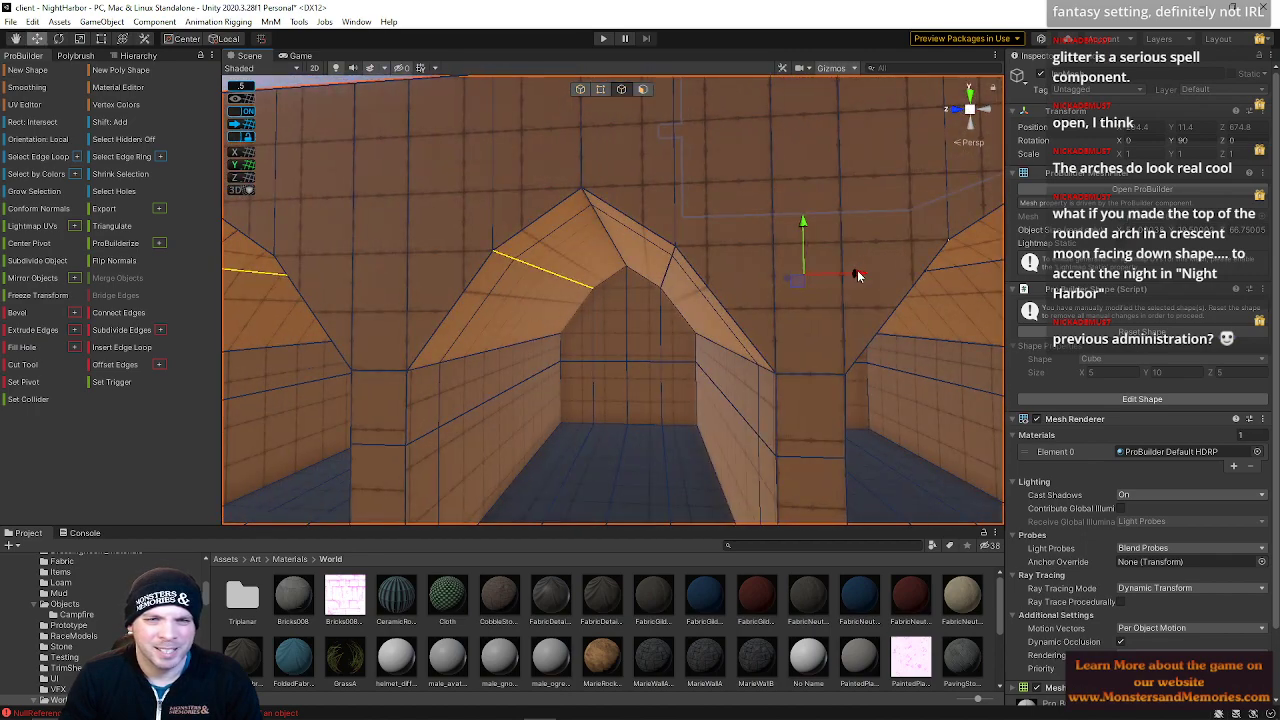
drag(853, 277, 843, 277)
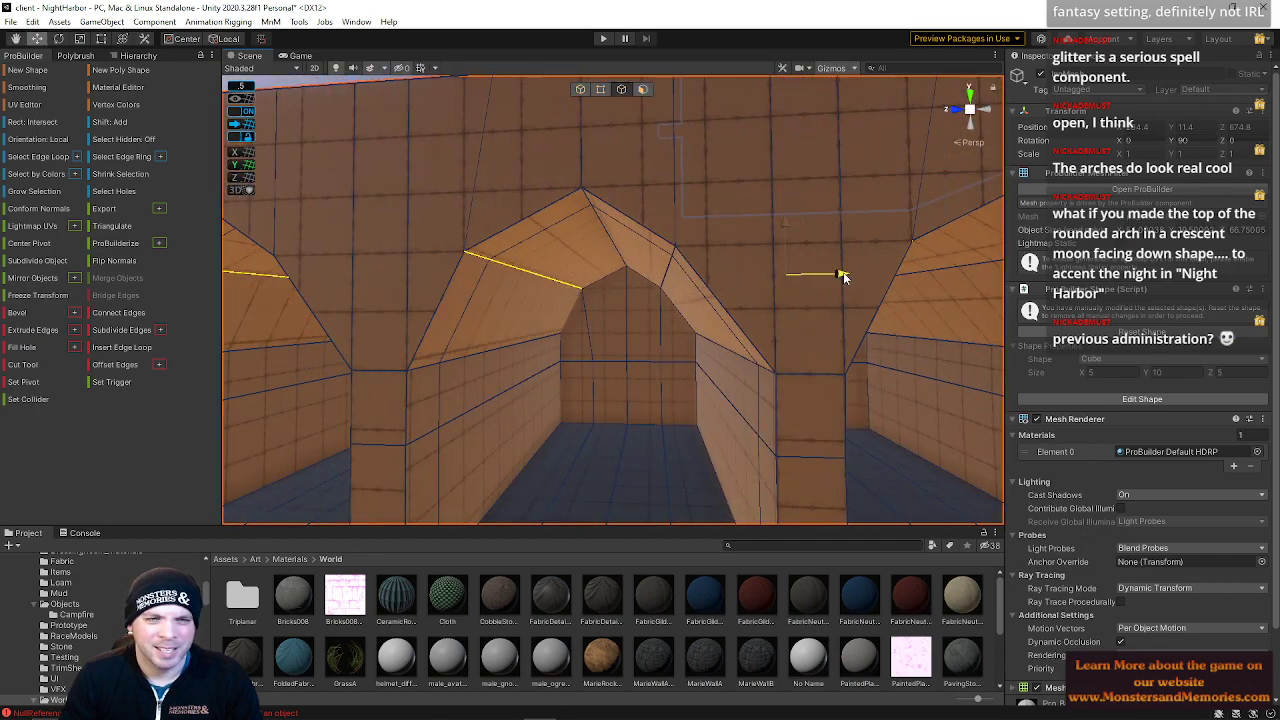
Move the slanted edges of the remaining arches to match the reshaped arch profile
shift+click(677, 253)
right_drag(564, 289, 763, 276)
key(a)
shift+click(670, 257)
key(s)
key(w)
shift+click(681, 254)
key(w)
shift+click(756, 250)
key(s)
shift+click(608, 243)
shift+click(626, 228)
shift+click(548, 269)
right_drag(548, 269, 494, 275)
key(s)
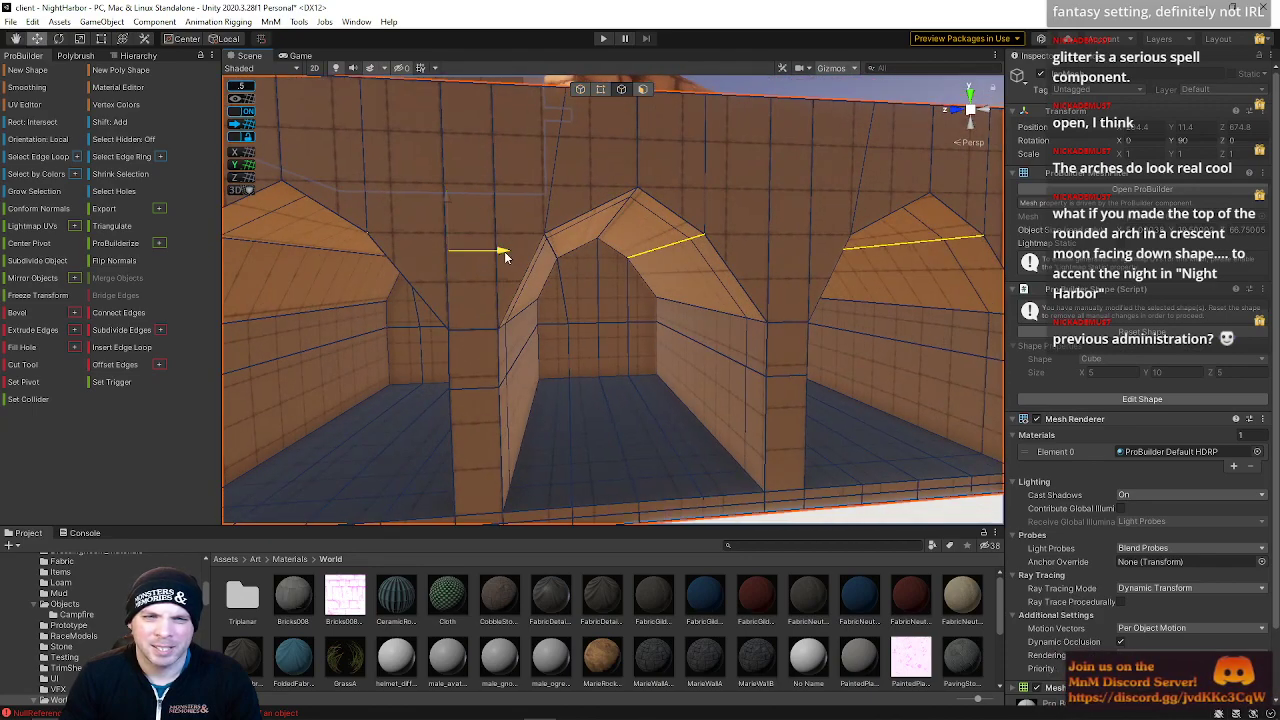
drag(510, 257, 517, 258)
right_drag(568, 246, 602, 222)
key(s)
click(685, 146)
right_drag(686, 200, 710, 237)
key(w)
key(s)
key(w)
Delete the wall faces filling the arches on both corridor sides to open doorways
click(643, 89)
click(644, 387)
right_drag(803, 343, 603, 355)
click(603, 355)
shift+click(552, 268)
right_drag(635, 293, 755, 308)
shift+click(756, 313)
shift+click(766, 214)
right_drag(766, 214, 800, 217)
shift+click(802, 242)
shift+click(810, 320)
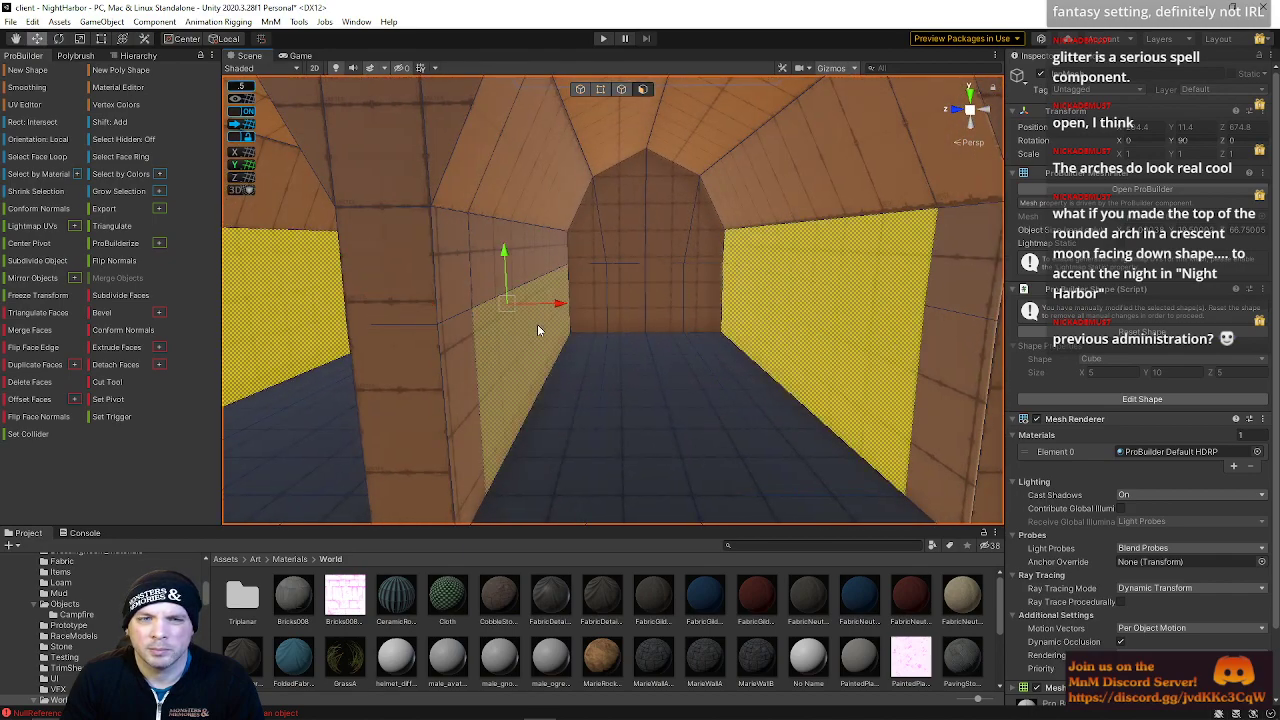
shift+click(499, 290)
right_drag(583, 263, 609, 304)
shift+click(682, 316)
shift+click(664, 276)
click(659, 320)
shift+click(553, 313)
shift+click(546, 292)
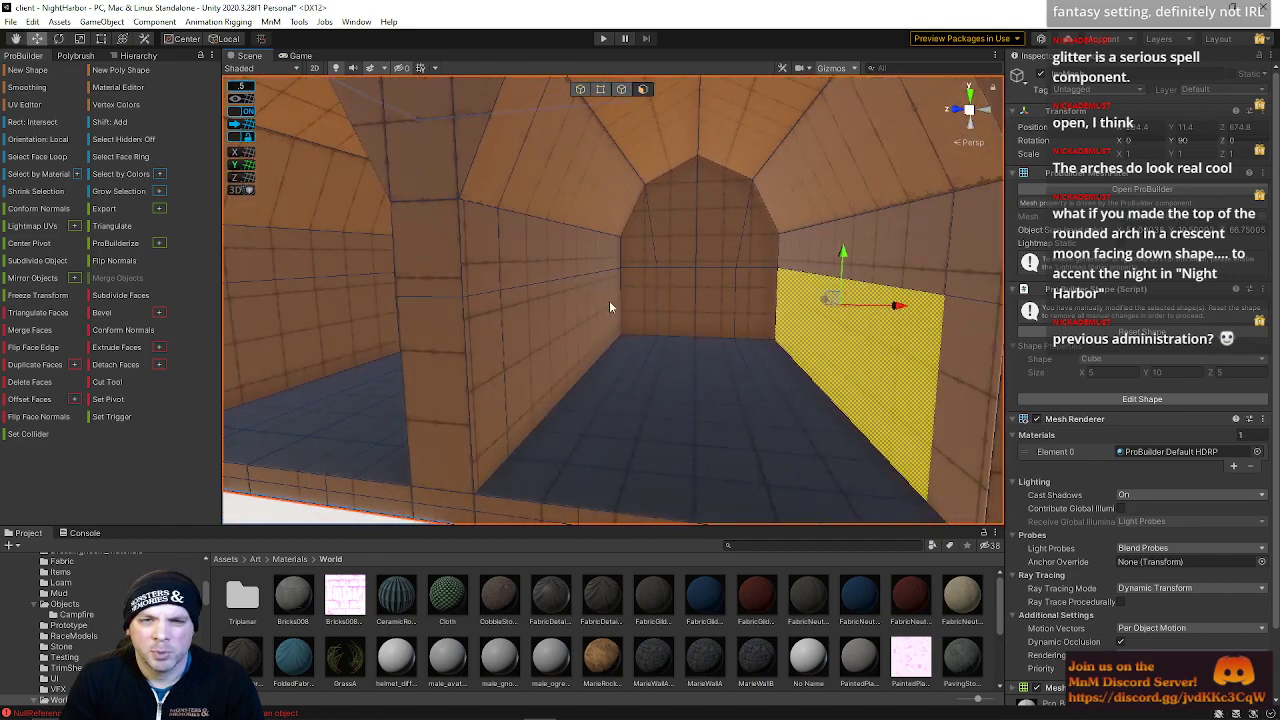
shift+click(835, 254)
shift+click(553, 308)
right_drag(544, 267, 517, 302)
shift+click(687, 288)
shift+click(688, 250)
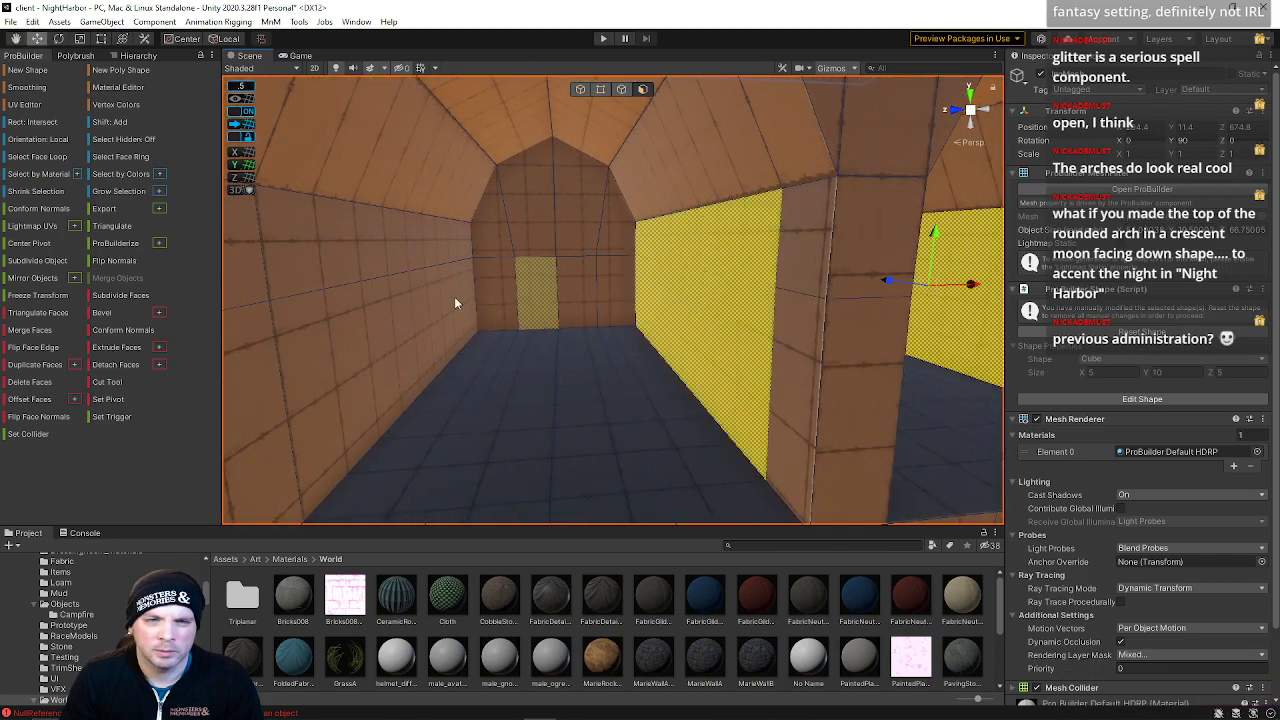
shift+click(390, 295)
right_drag(387, 267, 490, 313)
shift+click(590, 301)
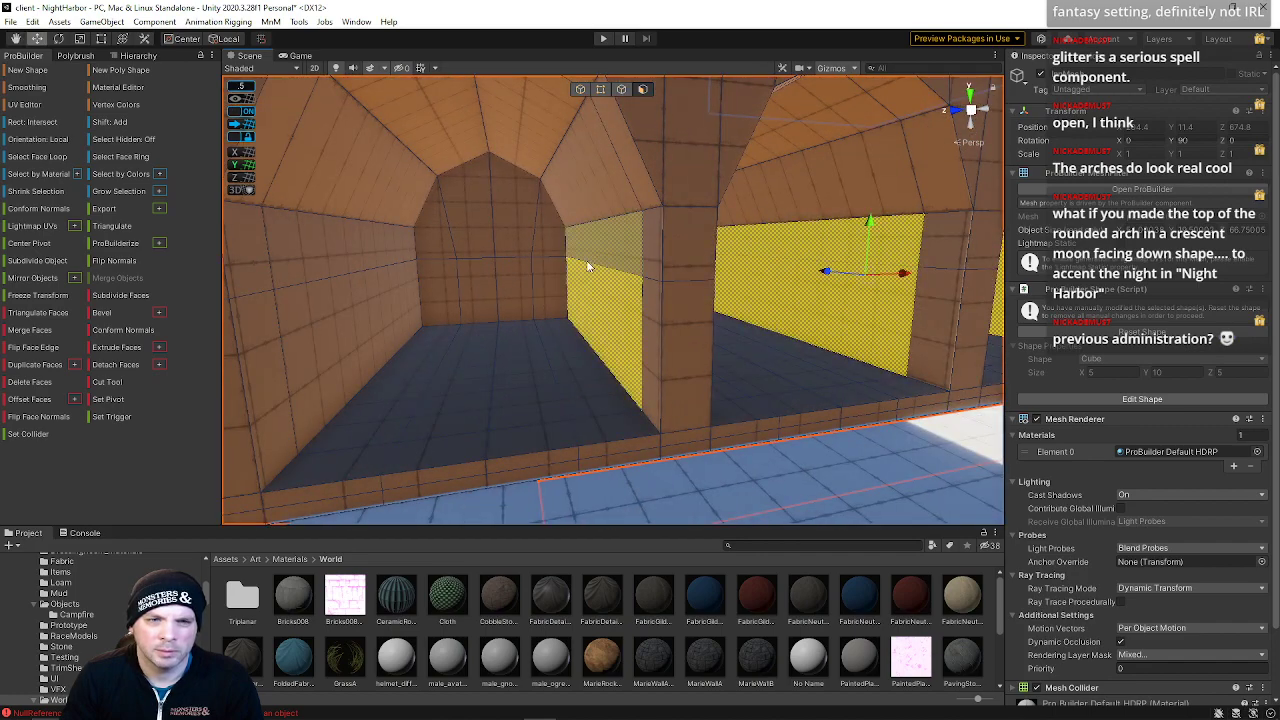
shift+click(264, 330)
click(30, 382)
Bridge the opposite edges of the first doorway to fill its side jamb
right_drag(509, 380, 548, 169)
click(621, 89)
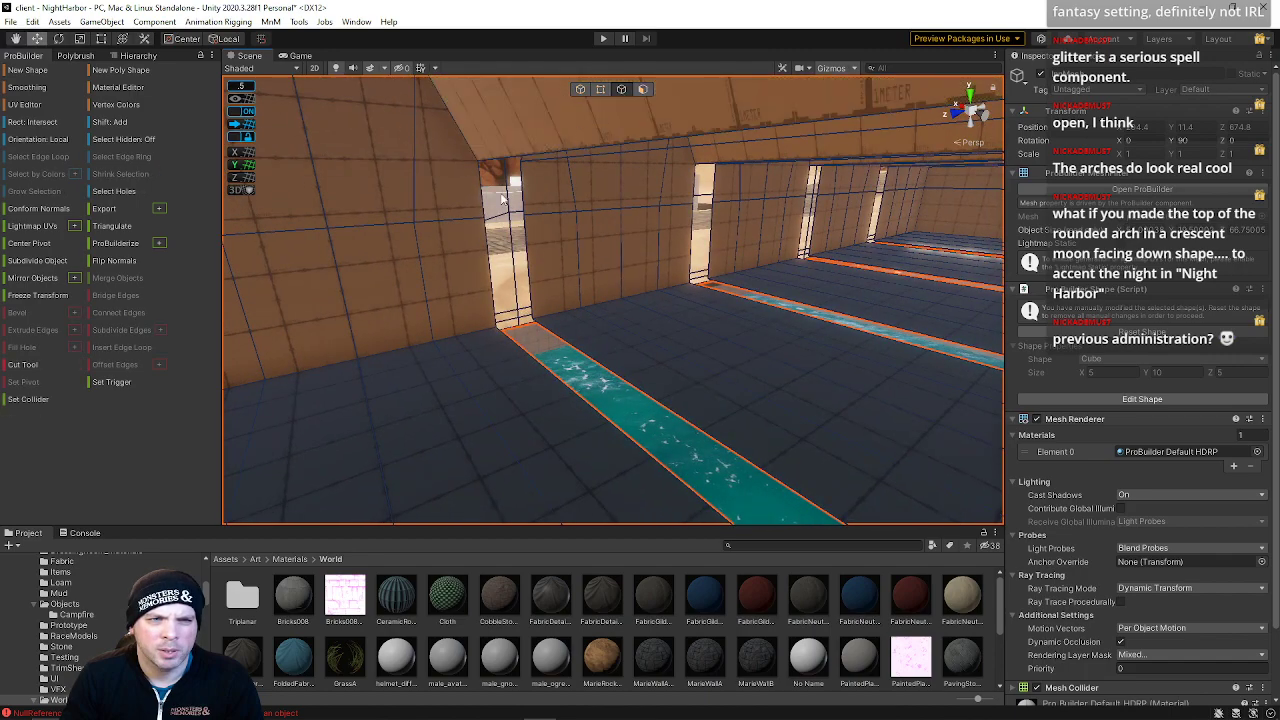
click(479, 196)
shift+click(524, 201)
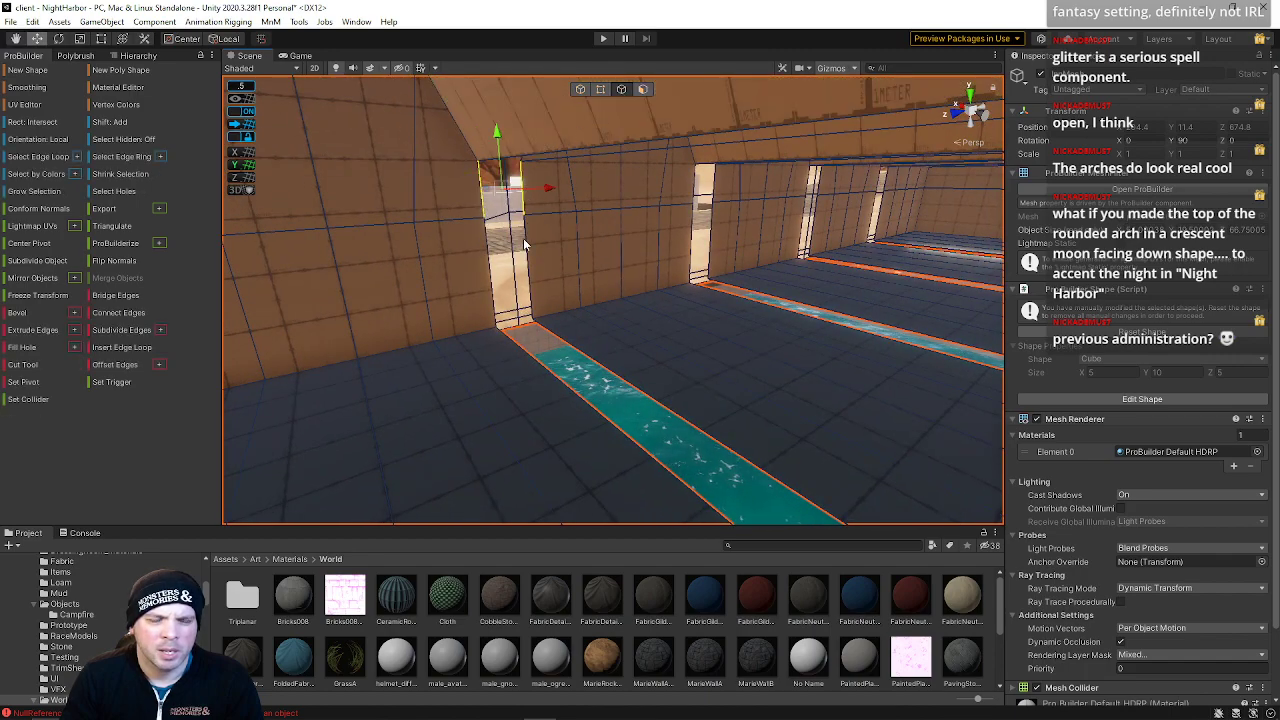
shift+click(527, 254)
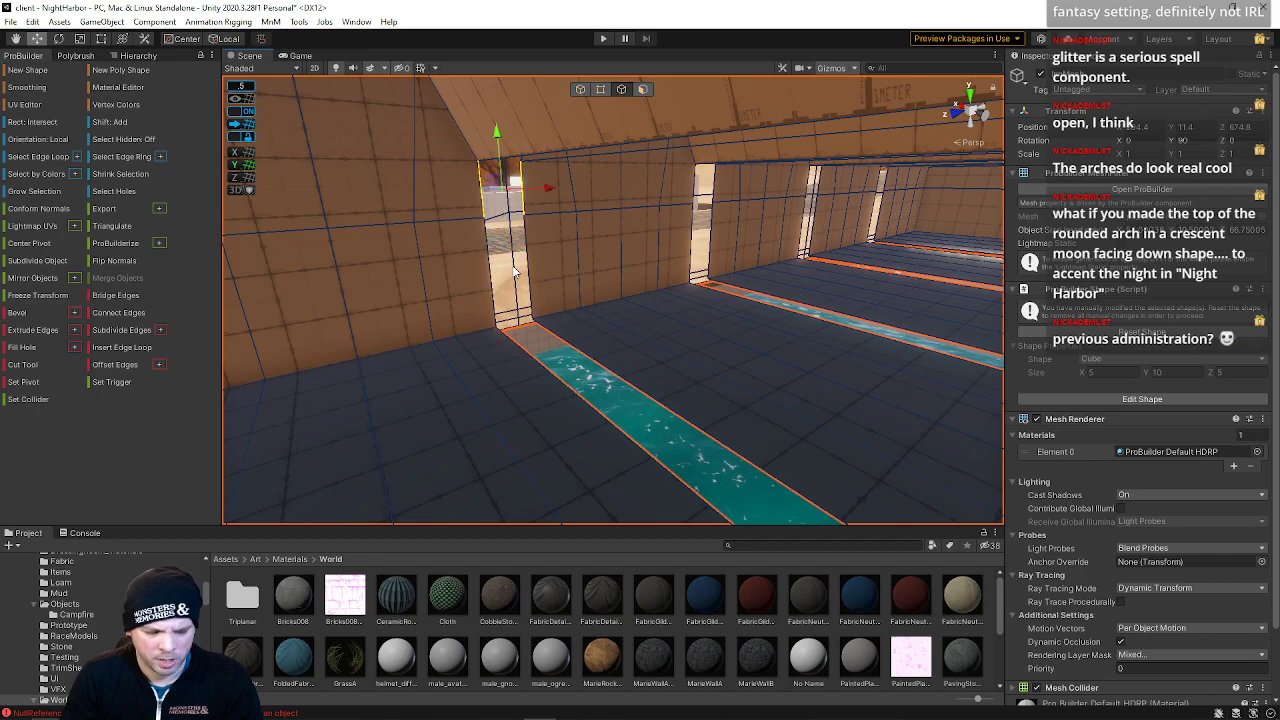
click(490, 268)
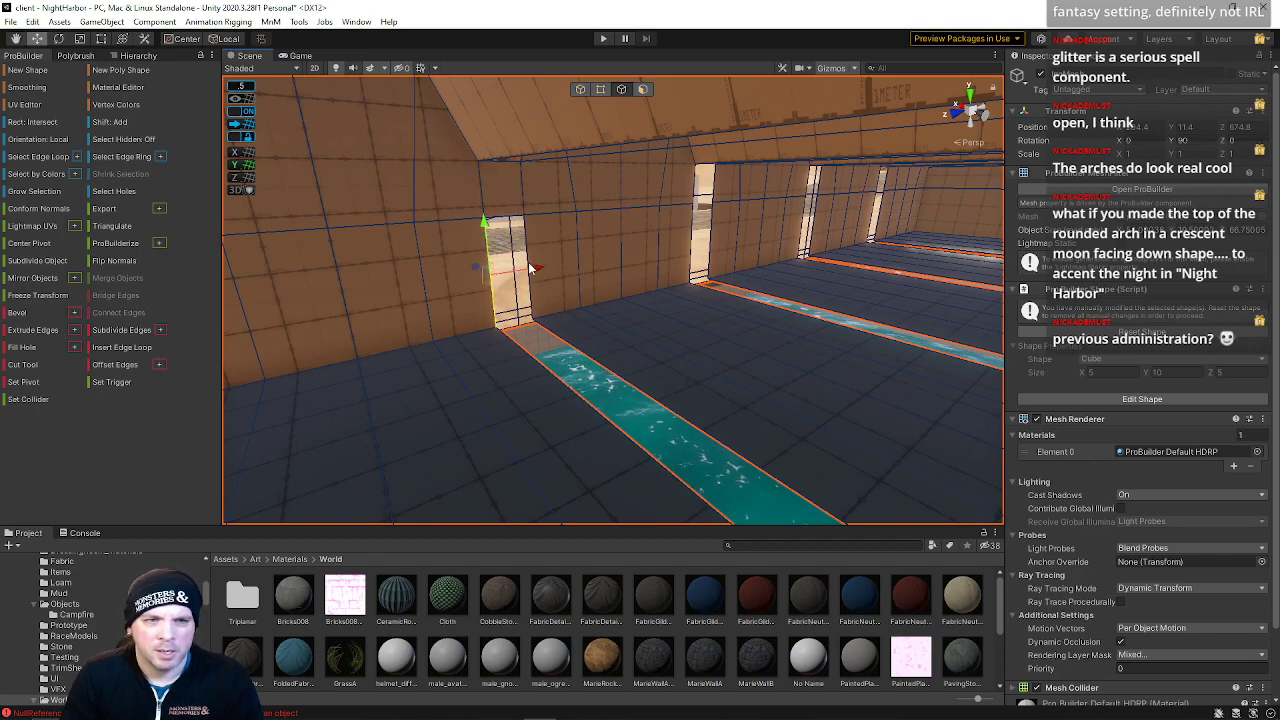
shift+click(530, 260)
key(alt+b)
Bridge the floor edges along the water channel to close the threshold gaps
click(582, 361)
click(557, 385)
right_drag(606, 400, 668, 336)
shift+click(705, 394)
key(alt+b)
key(e)
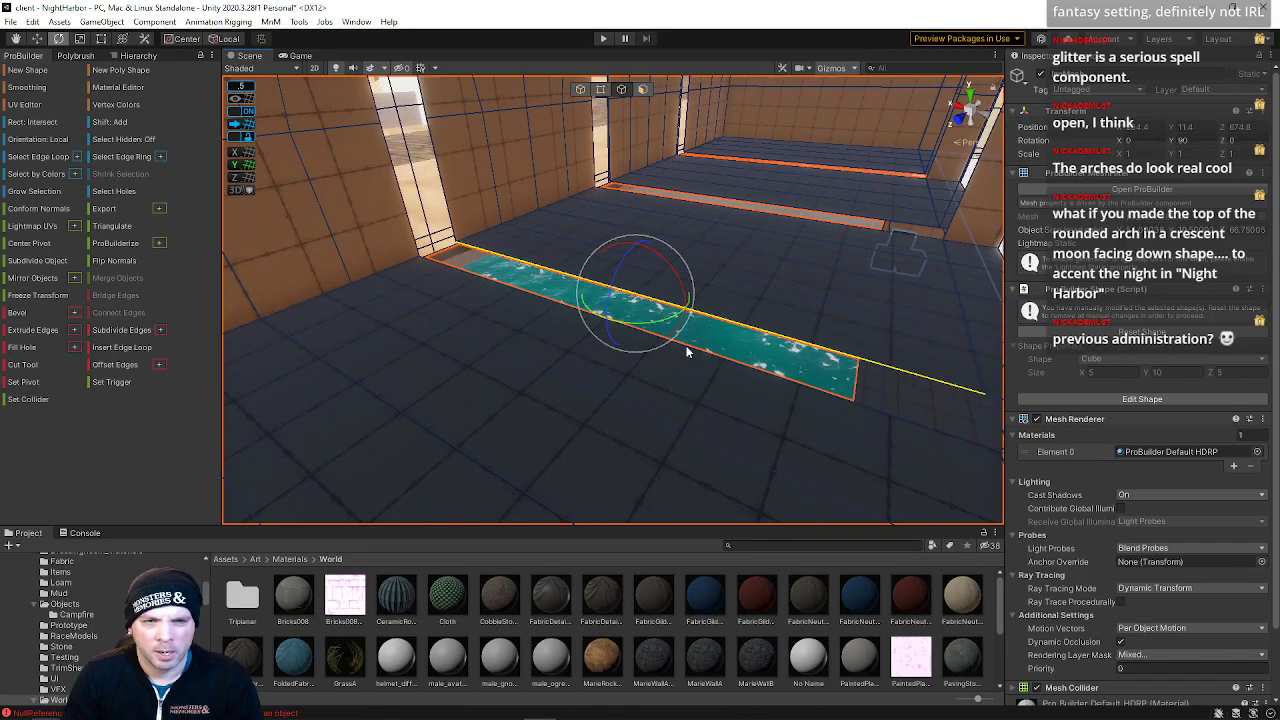
right_drag(686, 349, 600, 372)
click(600, 372)
shift+click(667, 327)
key(alt+b)
Bridge the open edges inside the next doorway to fill its side faces
right_drag(667, 324, 587, 220)
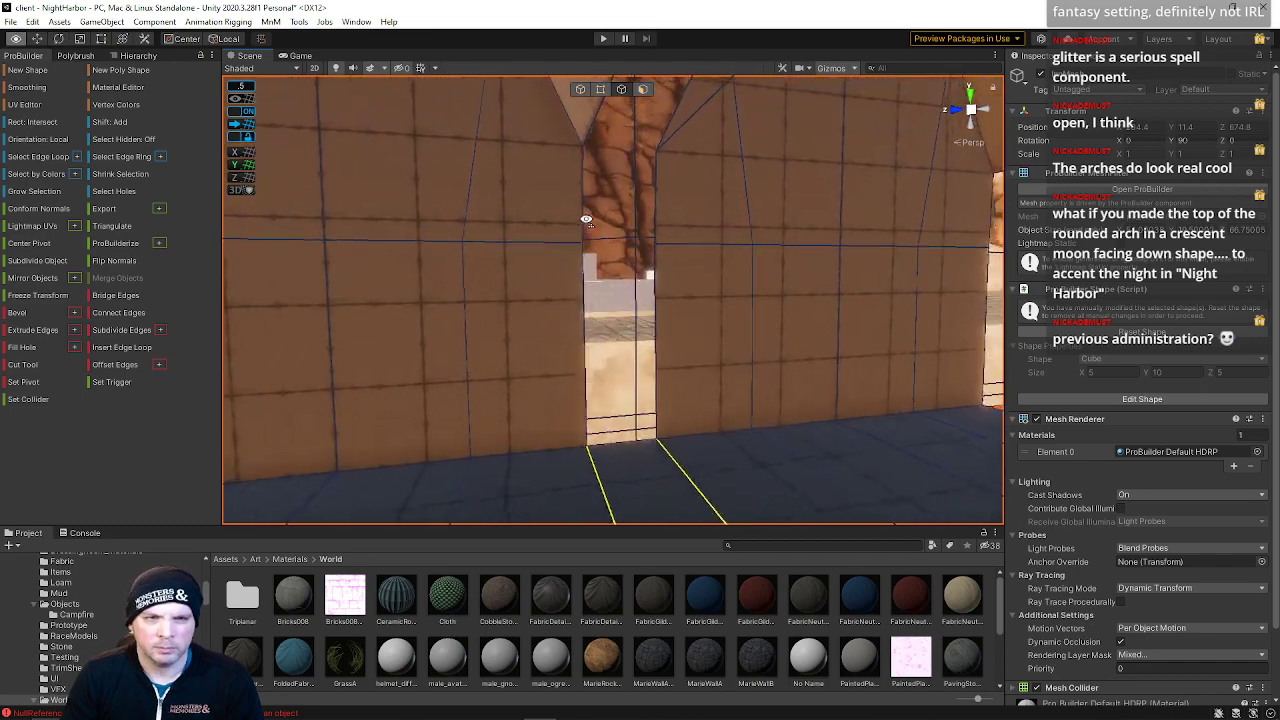
click(583, 299)
shift+click(660, 298)
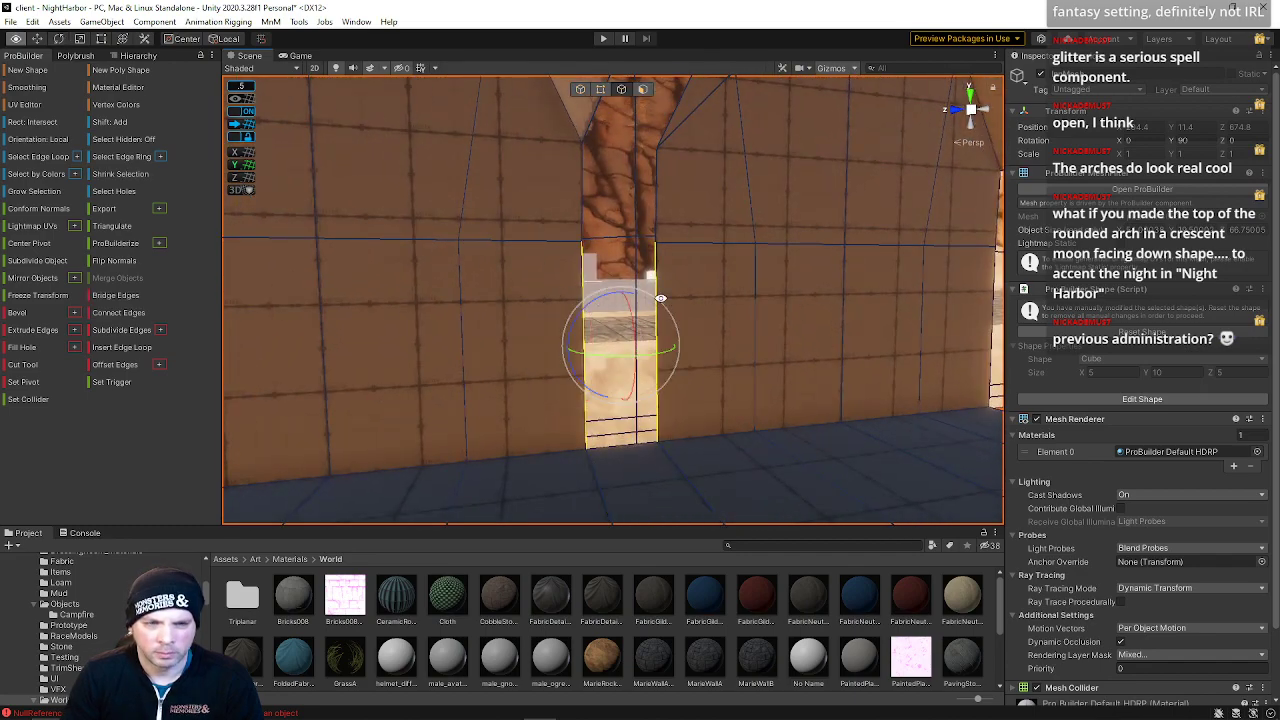
key(alt+b)
right_drag(660, 298, 661, 292)
click(661, 293)
click(664, 315)
shift+click(589, 303)
key(alt+b)
Bridge the long floor edges along the corridor wall to close the gap
right_drag(591, 304, 871, 457)
click(660, 411)
click(678, 370)
shift+click(700, 318)
key(alt+b)
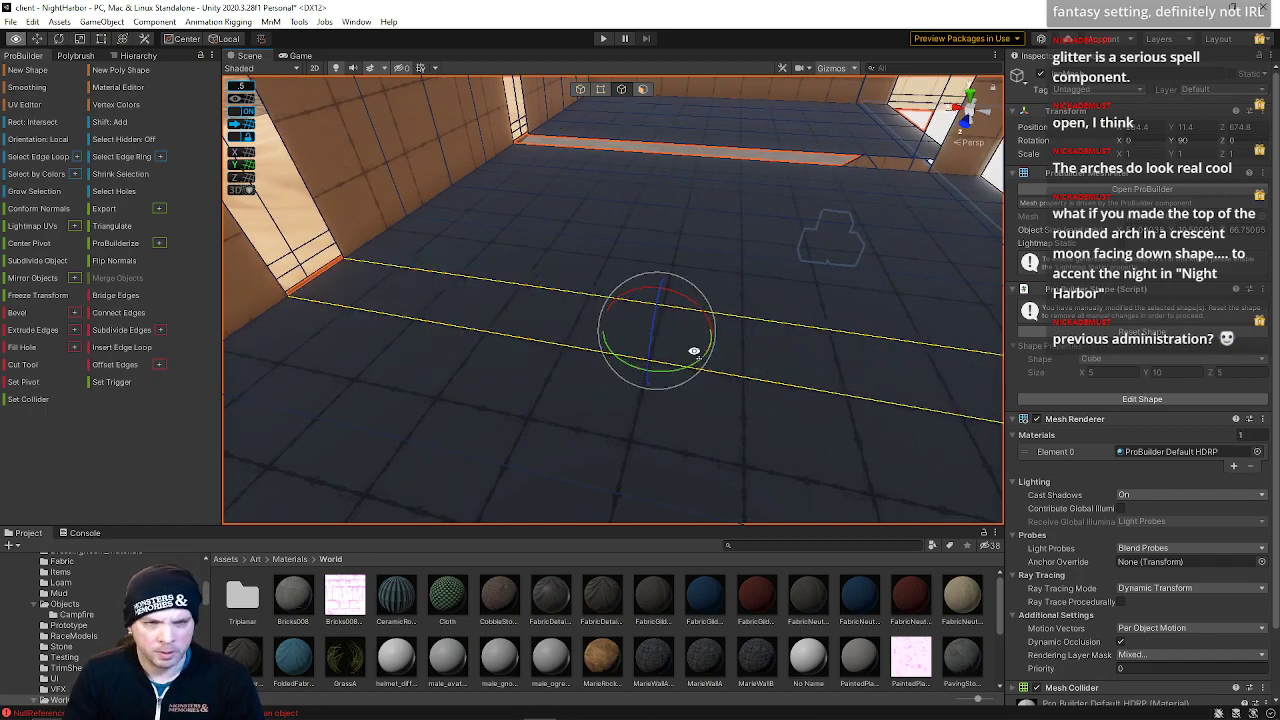
right_drag(702, 354, 556, 289)
click(548, 289)
shift+click(594, 212)
key(alt+b)
Bridge the edges at the top of the opening and beside the water channel
right_drag(604, 229, 599, 218)
click(598, 217)
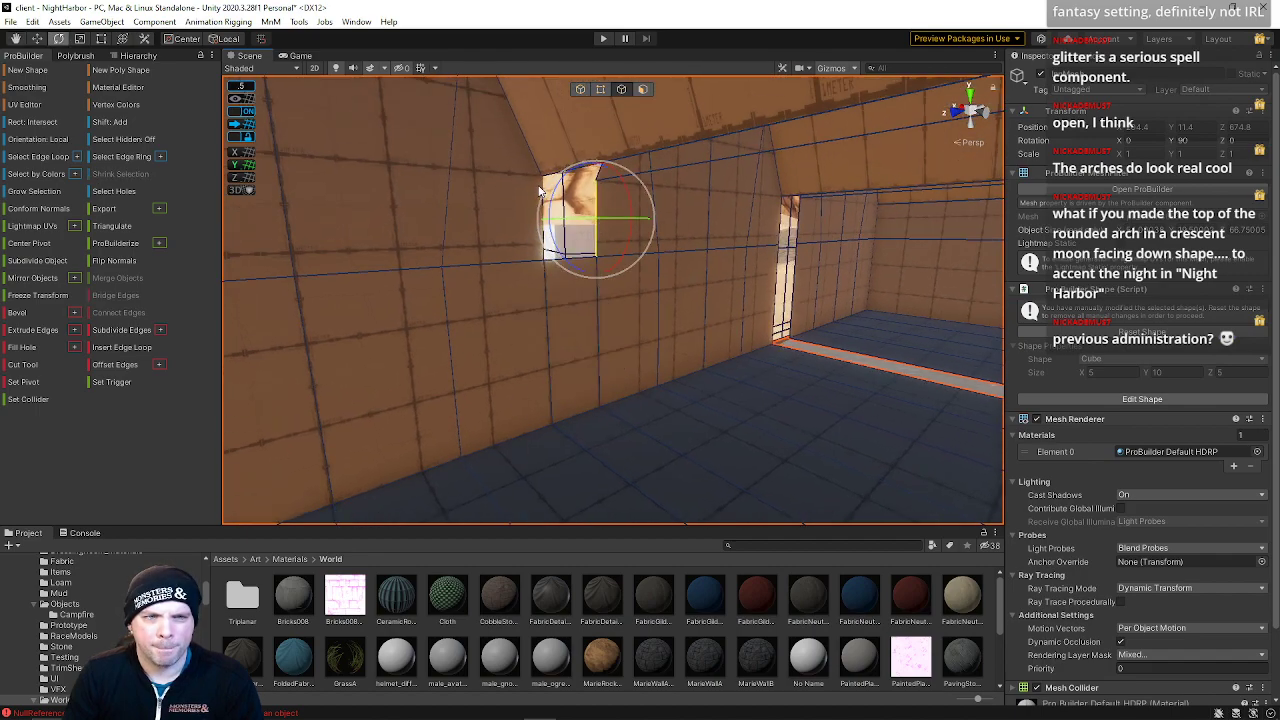
shift+click(540, 190)
right_drag(540, 190, 674, 397)
click(674, 397)
shift+click(633, 450)
key(f)
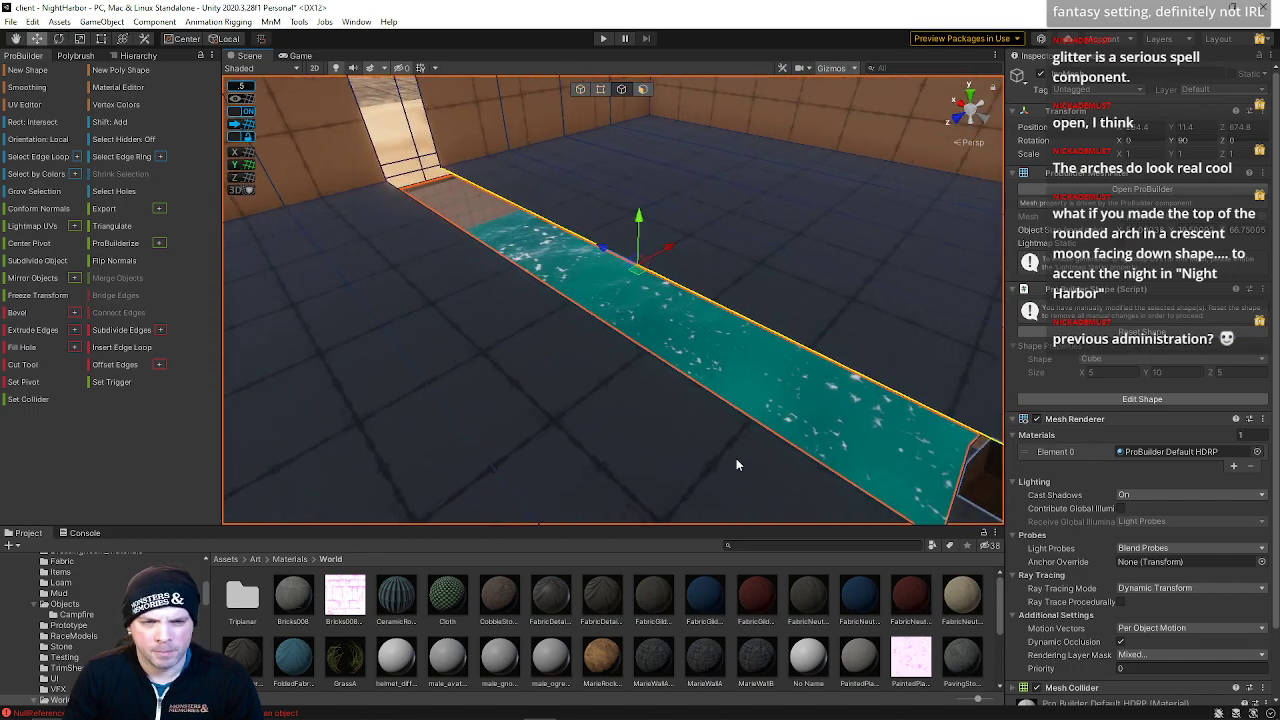
key(alt+b)
Bridge the edges of the doorway viewed from the courtyard side to close its gap
right_drag(760, 398, 628, 342)
key(w)
shift+click(683, 343)
key(alt+b)
click(614, 264)
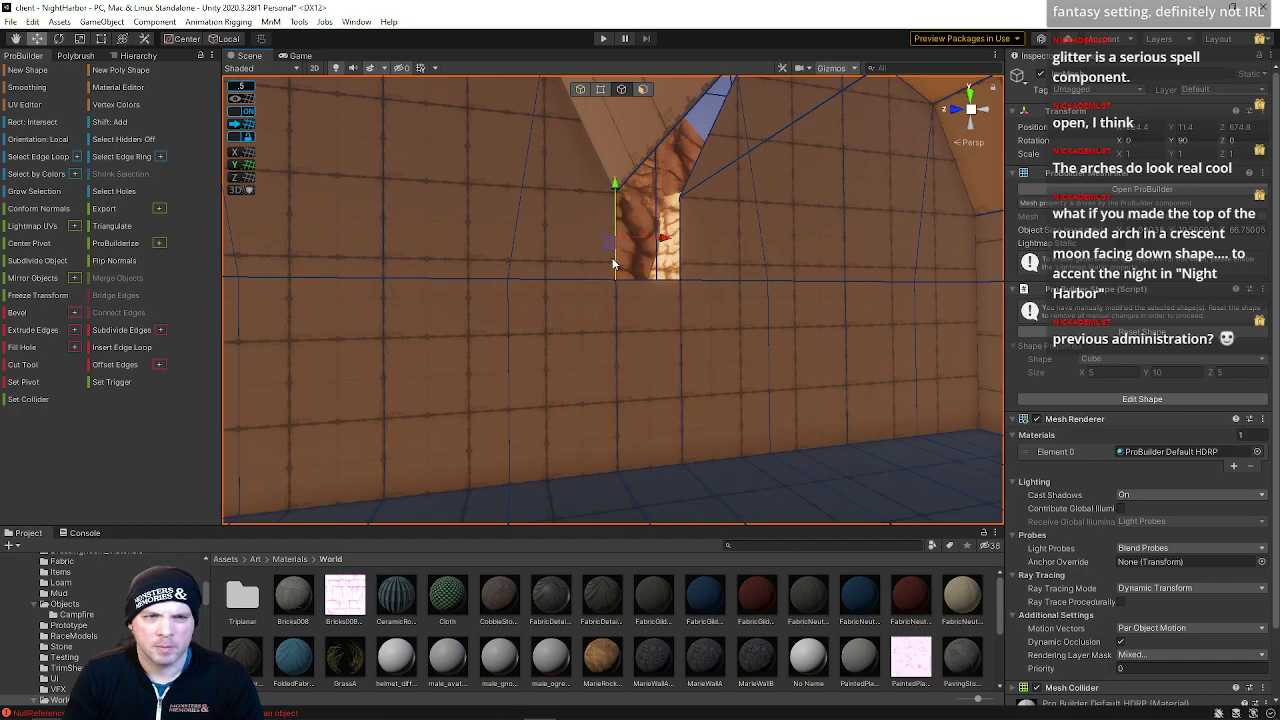
right_drag(668, 279, 1174, 362)
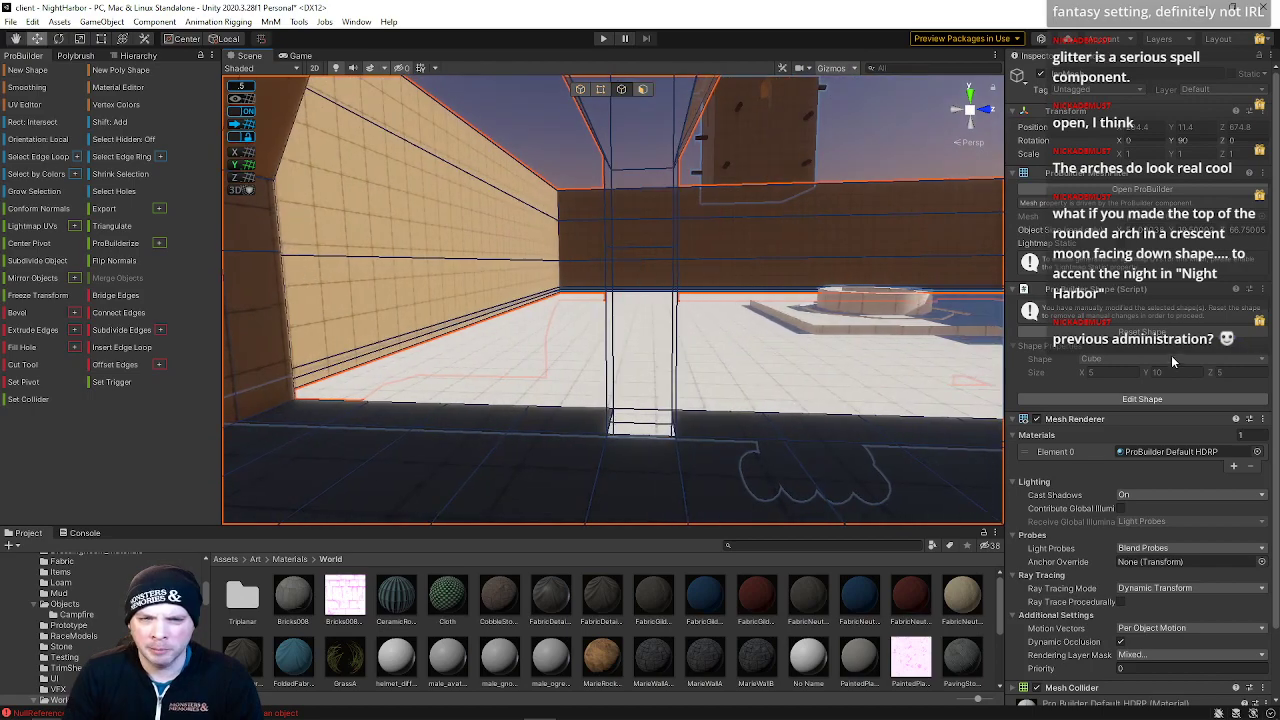
click(607, 332)
alt+drag(678, 350, 735, 316)
shift+click(733, 315)
right_drag(740, 314, 818, 298)
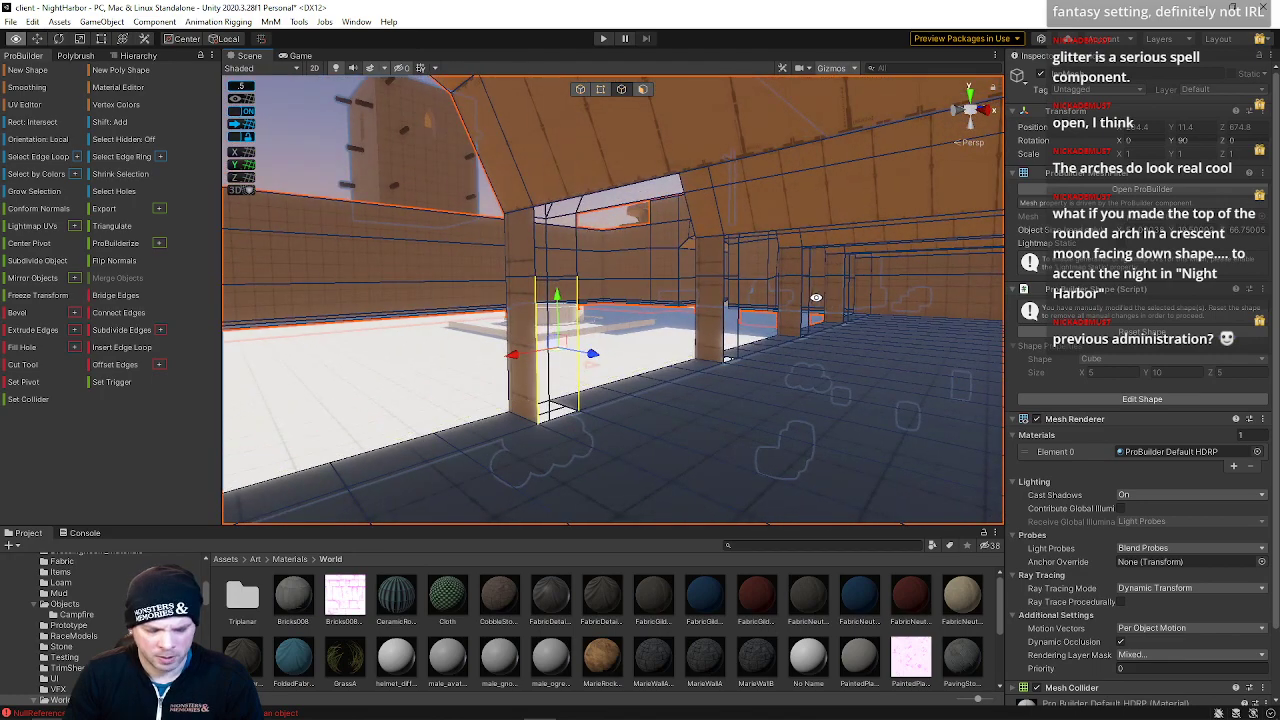
key(alt+b)
Bridge the edge pairs on both sides of the pillar between openings
click(533, 264)
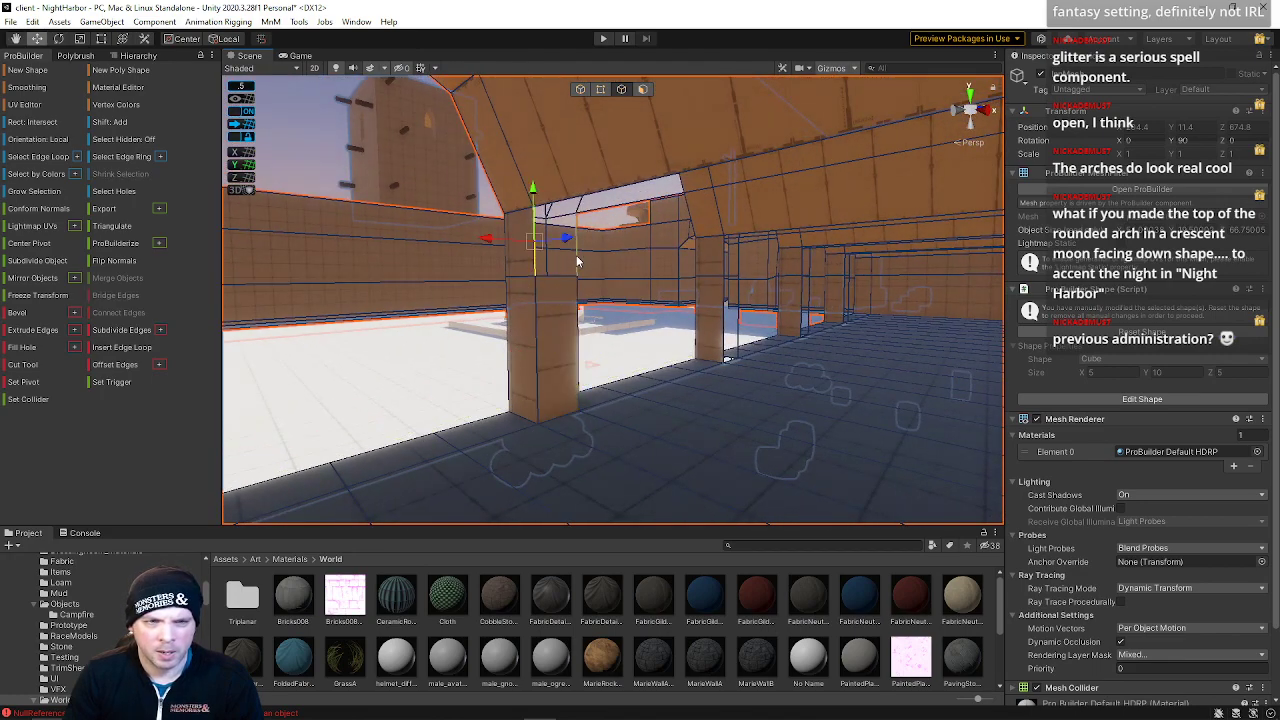
right_drag(589, 278, 578, 288)
click(579, 286)
shift+click(632, 294)
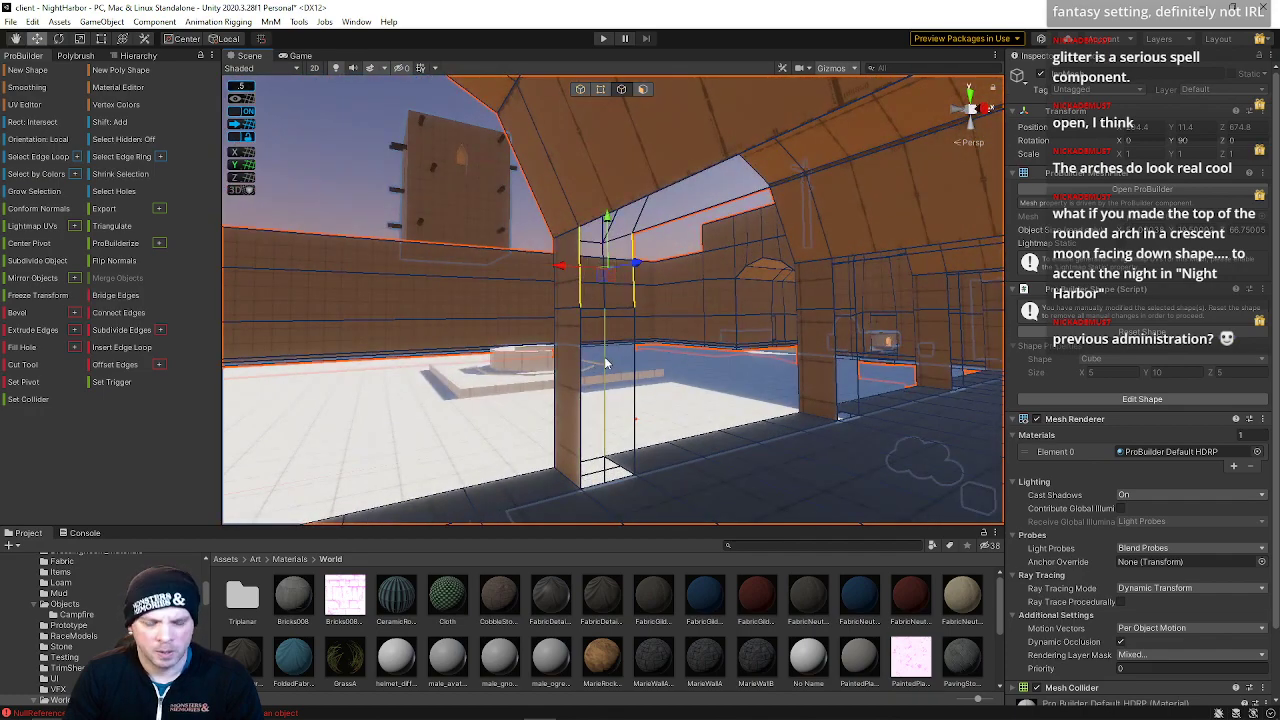
key(alt+b)
click(579, 372)
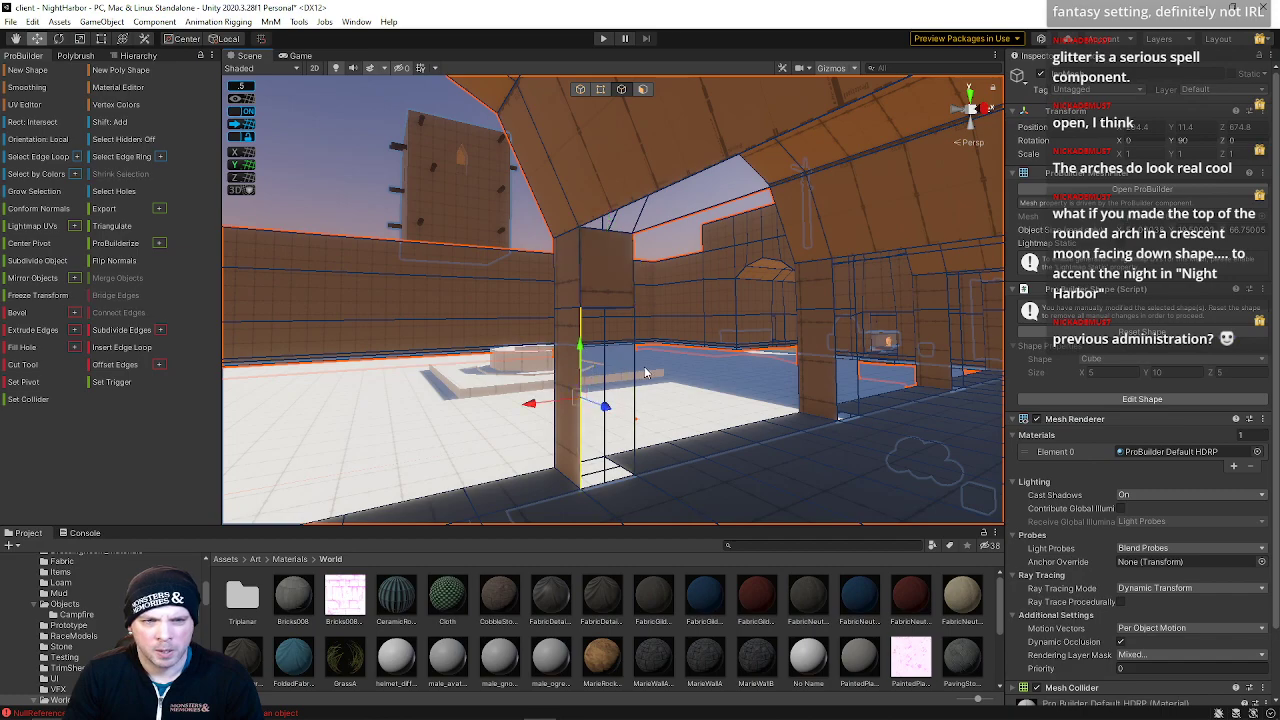
key(alt+b)
Bridge the remaining edge pairs on the next pillar's inner faces
right_drag(634, 363, 620, 337)
key(w)
key(d)
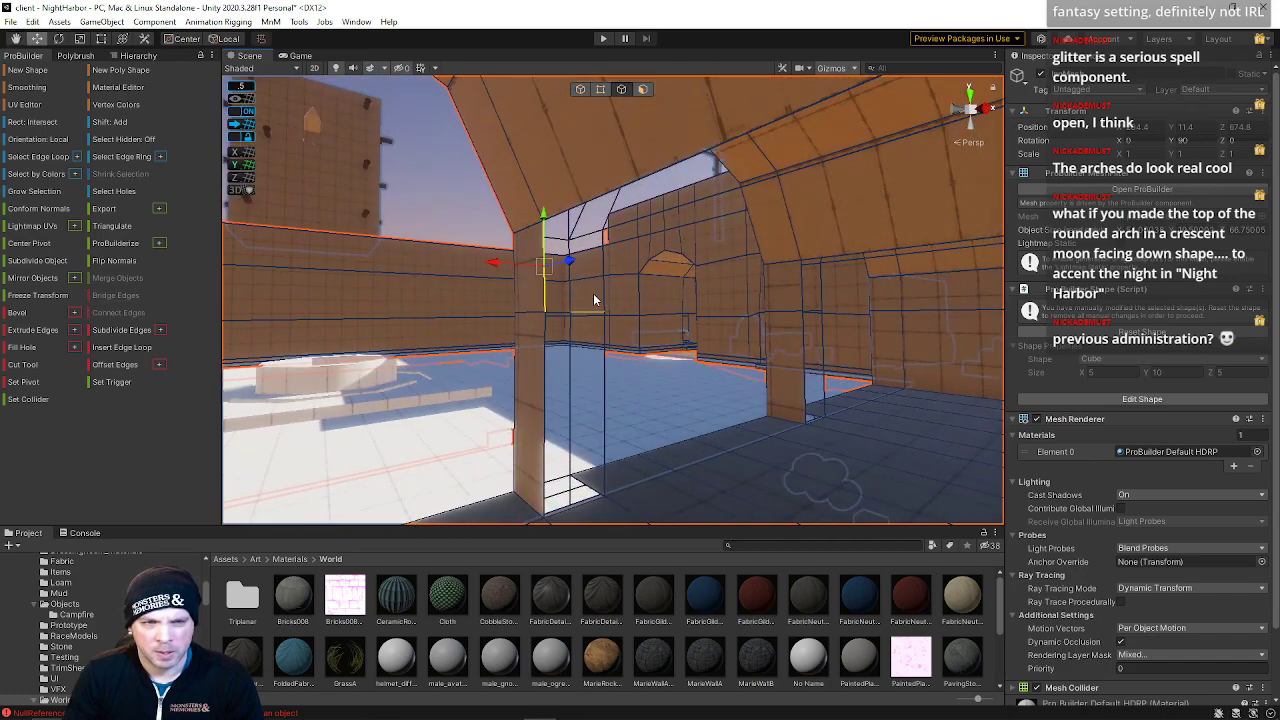
shift+click(544, 372)
shift+click(604, 388)
shift+click(550, 386)
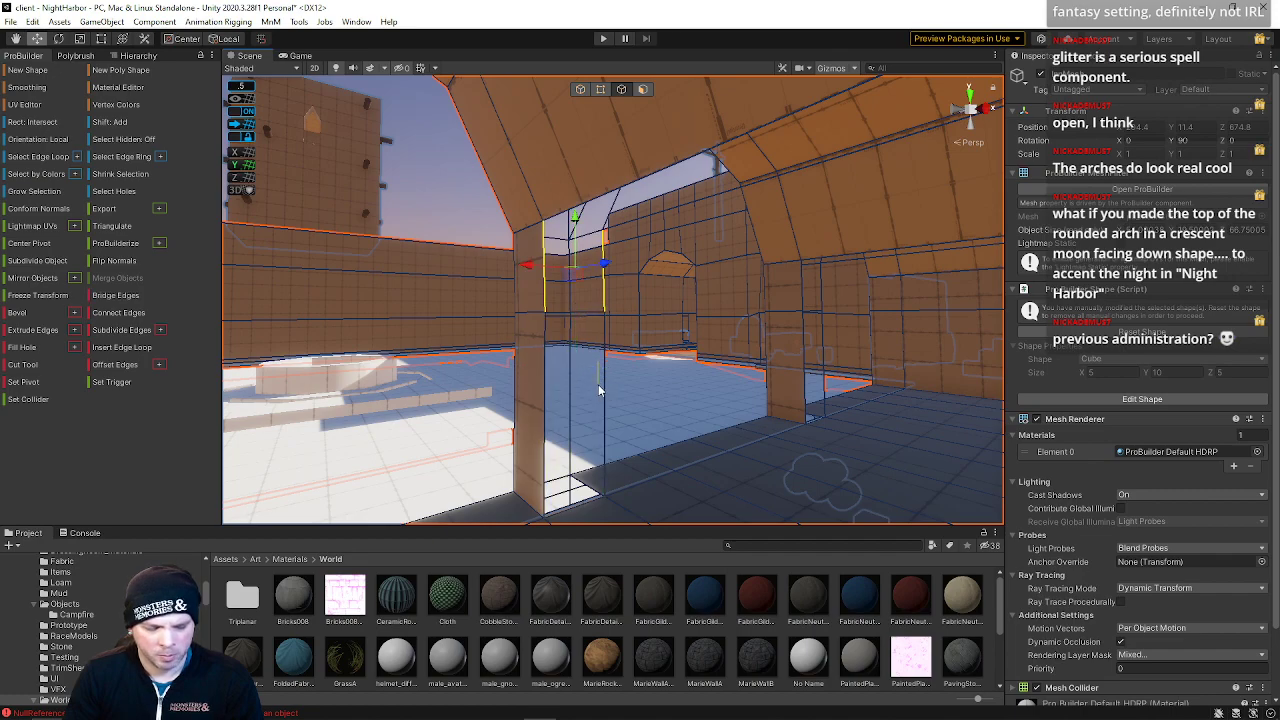
key(alt+b)
click(541, 386)
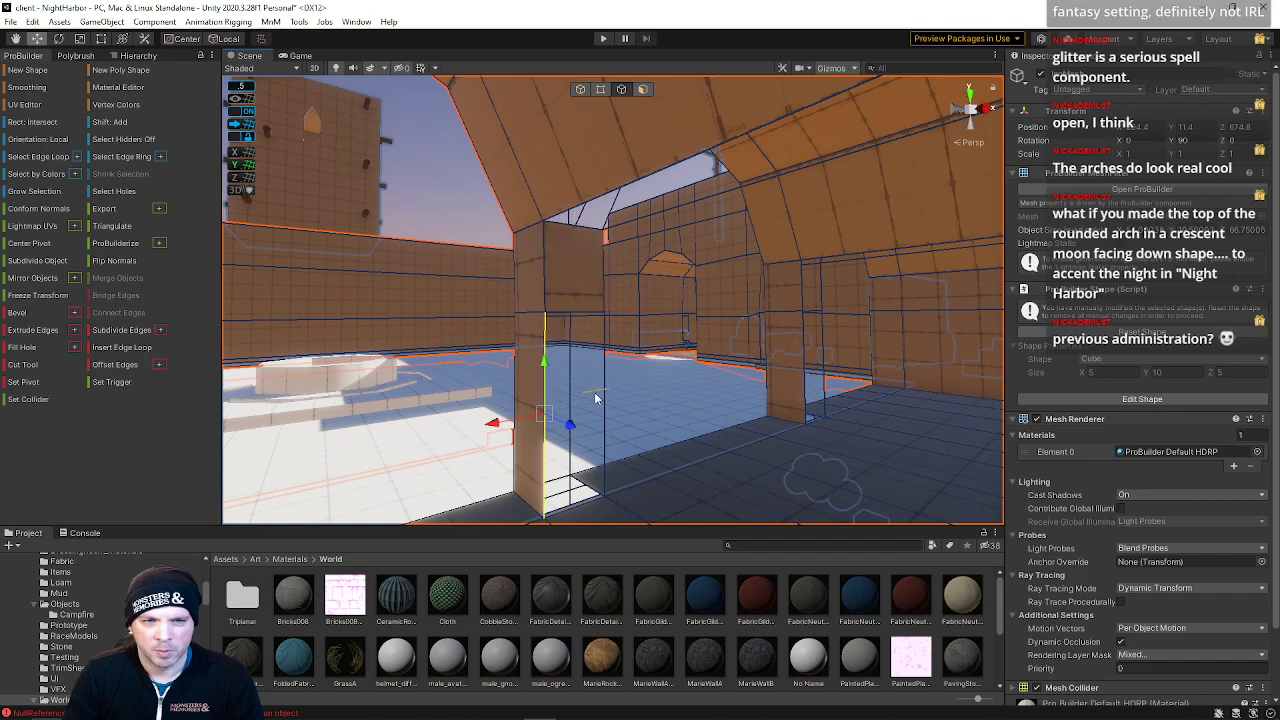
shift+click(604, 374)
key(alt+b)
Examine the edges of the pillars and arch around the corridor openings from several angles
mouse_move(665, 374)
right_down()
mouse_move(630, 393)
mouse_move(648, 390)
right_up()
click(568, 348)
shift+click(642, 356)
shift+click(642, 355)
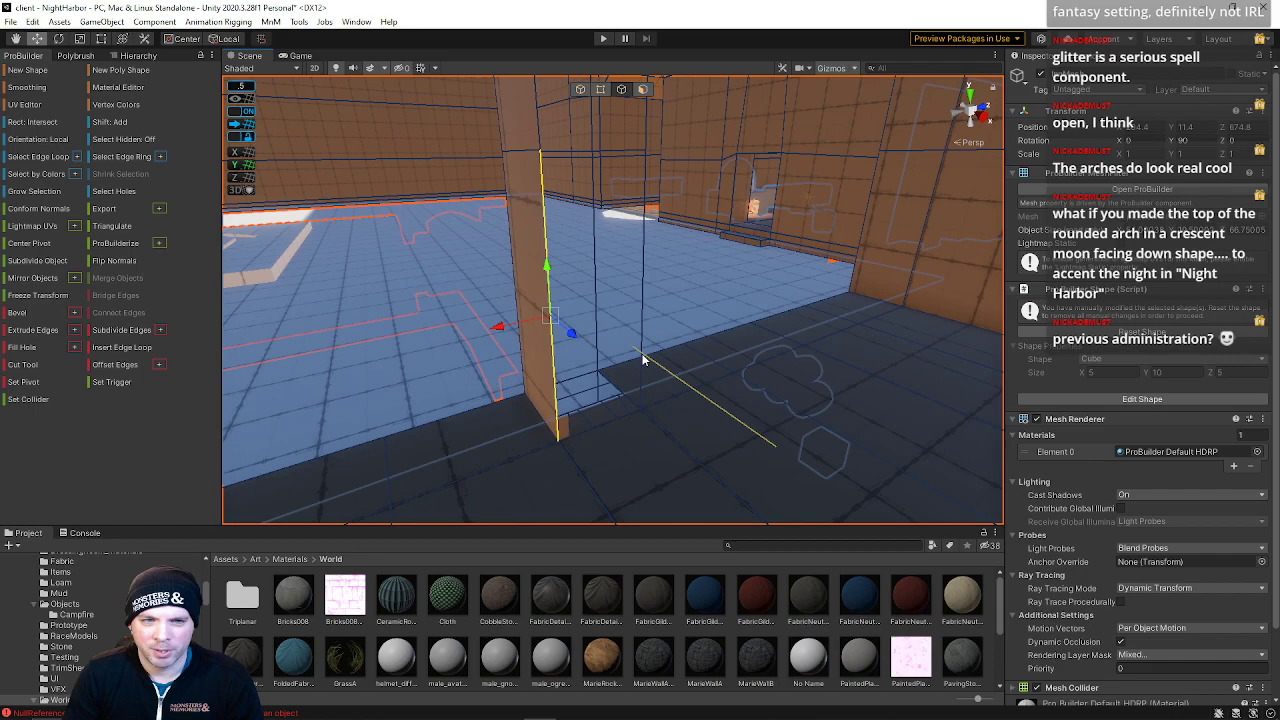
shift+click(641, 358)
right_drag(683, 358, 598, 283)
click(587, 281)
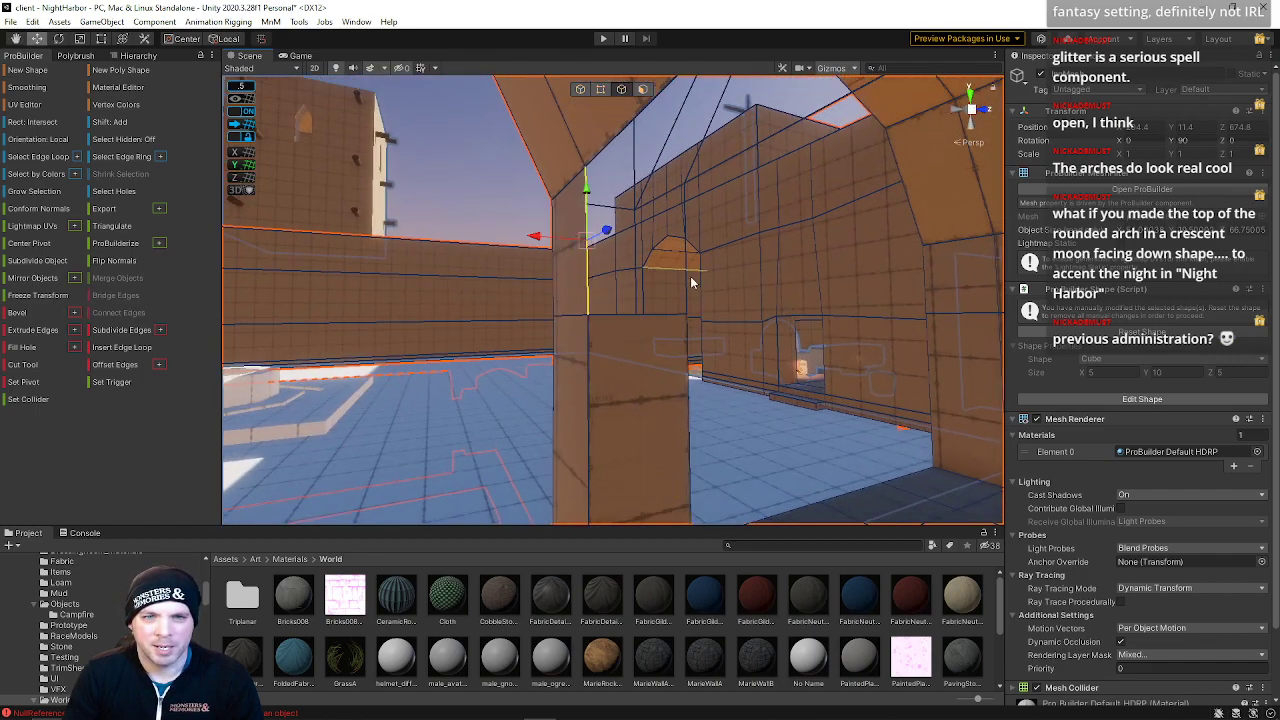
shift+click(684, 283)
right_drag(683, 283, 475, 236)
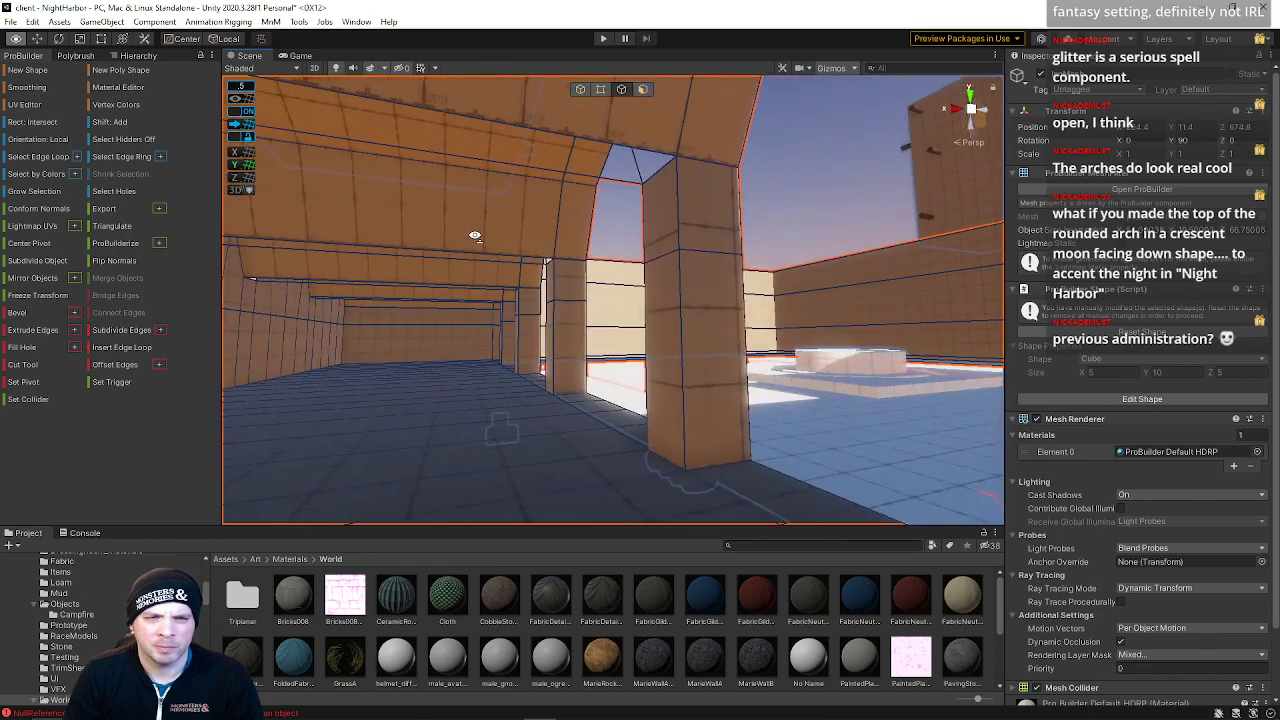
click(660, 172)
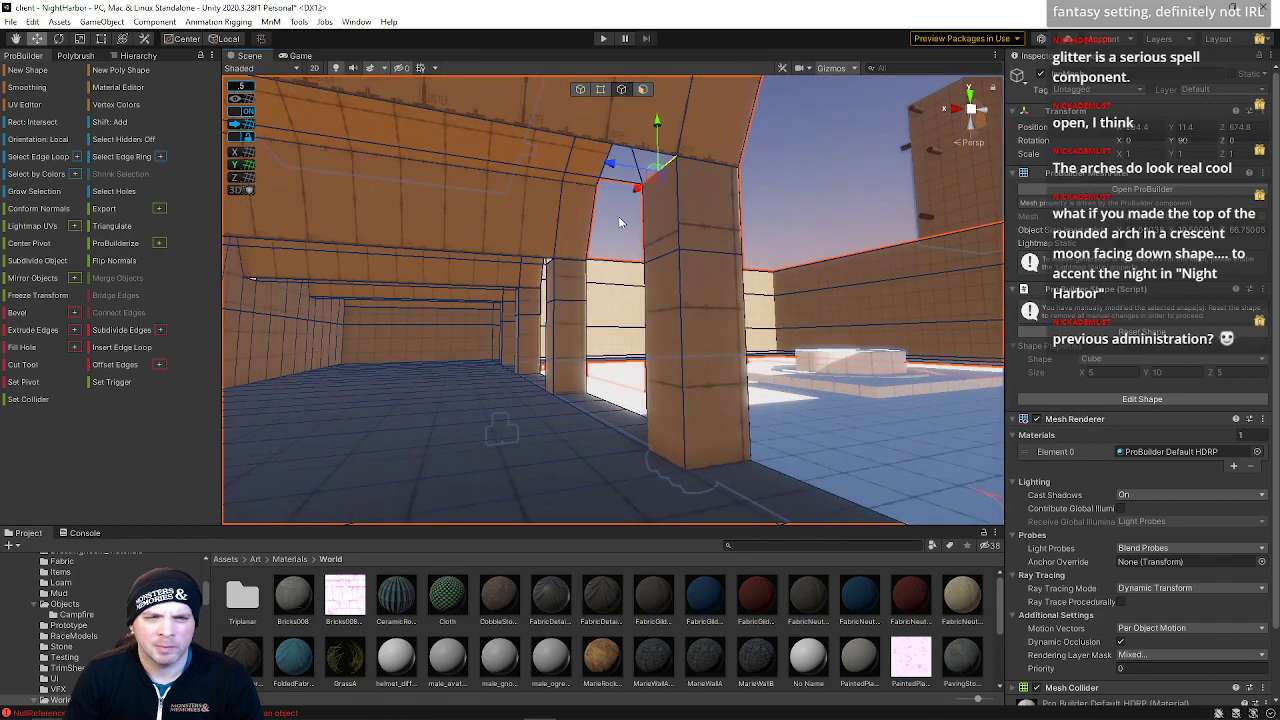
mouse_move(556, 272)
right_down()
mouse_move(566, 278)
mouse_move(535, 272)
right_up()
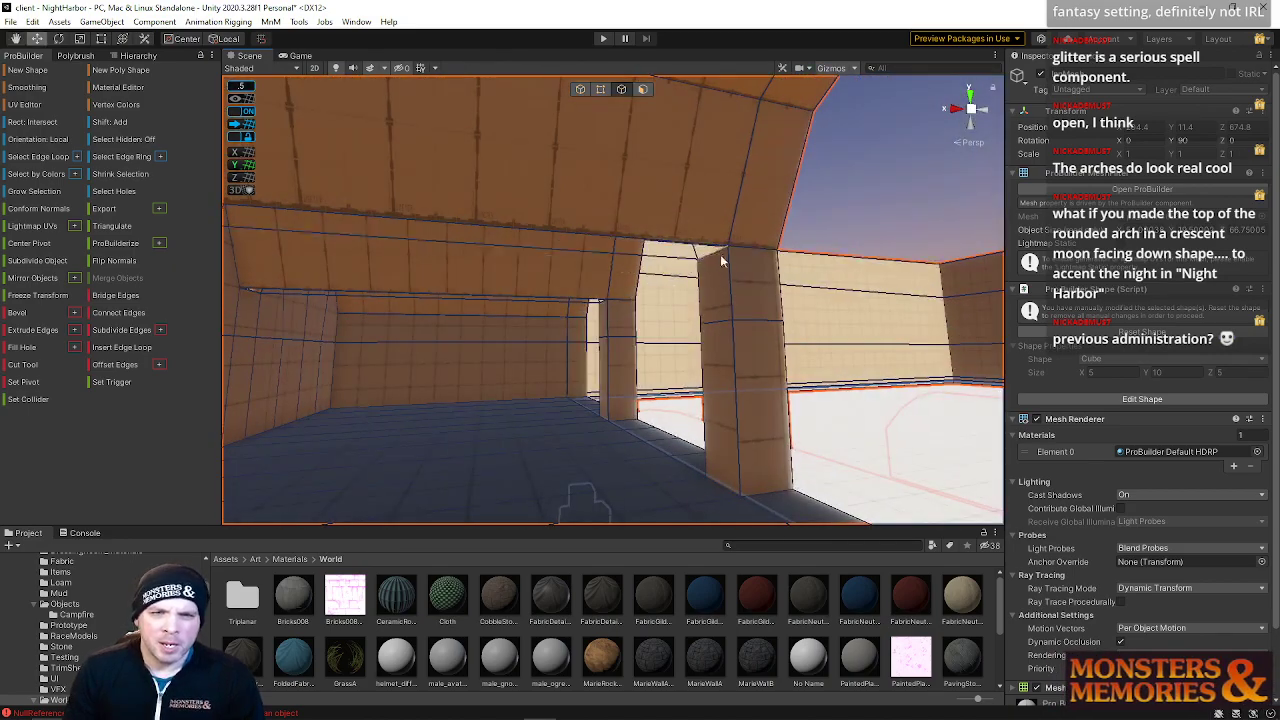
shift+click(604, 302)
right_drag(608, 307, 573, 268)
mouse_move(575, 270)
mouse_down()
mouse_move(515, 264)
mouse_move(551, 263)
mouse_up()
right_drag(551, 263, 591, 230)
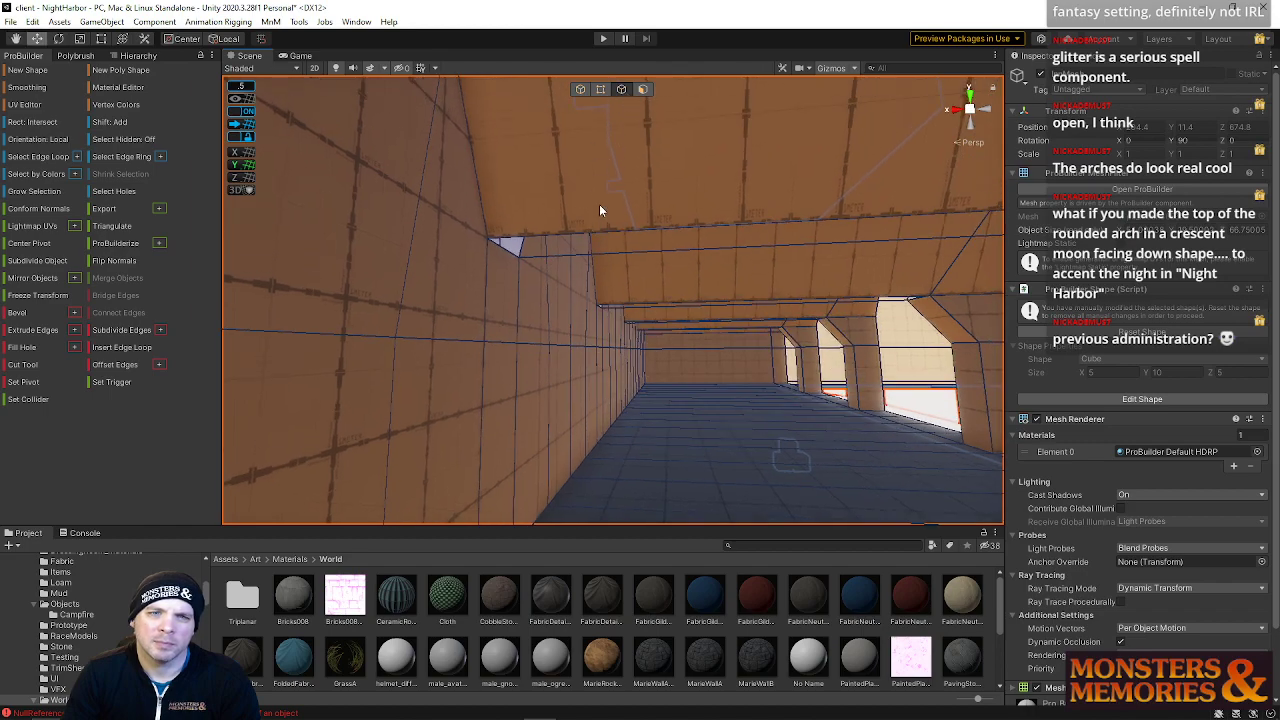
Select the corridor ceiling's edges and snap the selection to the grid
click(602, 226)
click(643, 89)
click(661, 221)
right_drag(674, 249, 692, 254)
click(626, 90)
right_drag(592, 181, 460, 204)
click(532, 230)
click(557, 222)
right_drag(485, 202, 397, 197)
right_drag(578, 235, 688, 222)
key(w)
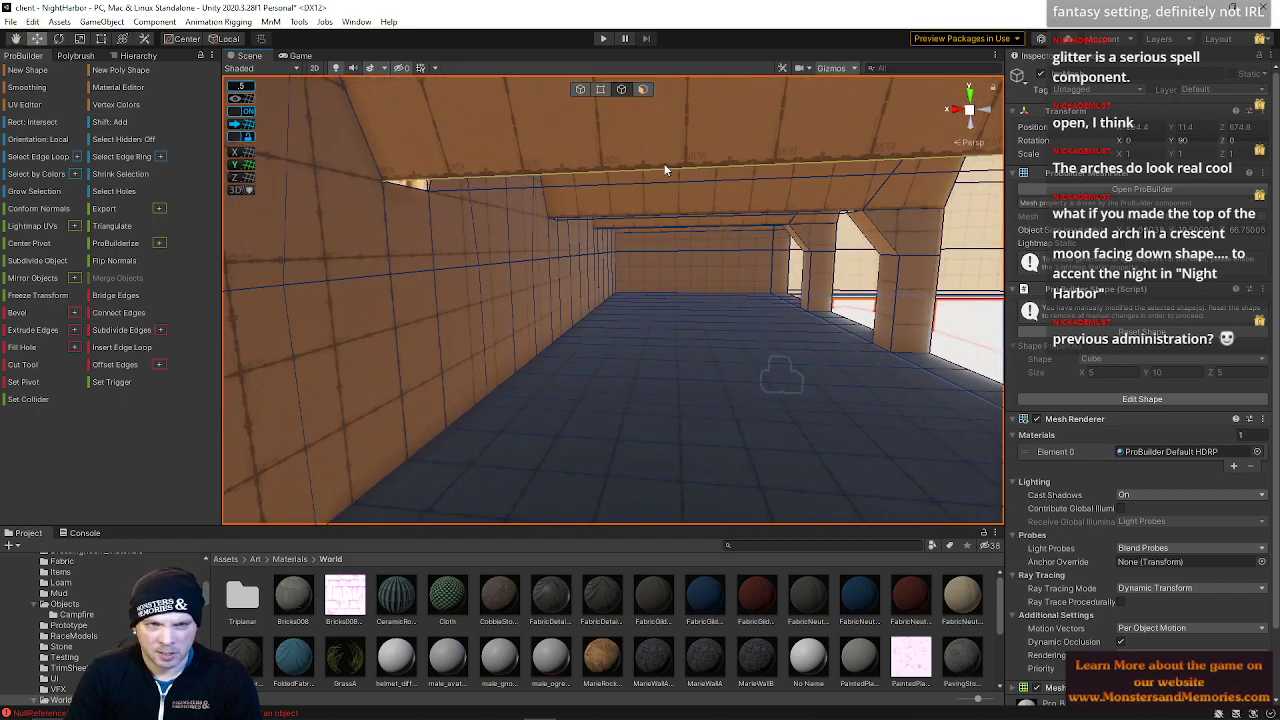
shift+click(667, 179)
right_drag(667, 179, 654, 153)
key(w)
scroll(707, 188, up, 1)
click(676, 167)
shift+click(678, 185)
click(581, 271)
shift+click(576, 299)
right_drag(596, 302, 164, 308)
right_drag(437, 269, 815, 248)
right_drag(684, 248, 752, 297)
click(747, 252)
right_drag(680, 215, 700, 219)
key(equal)
key(equal)
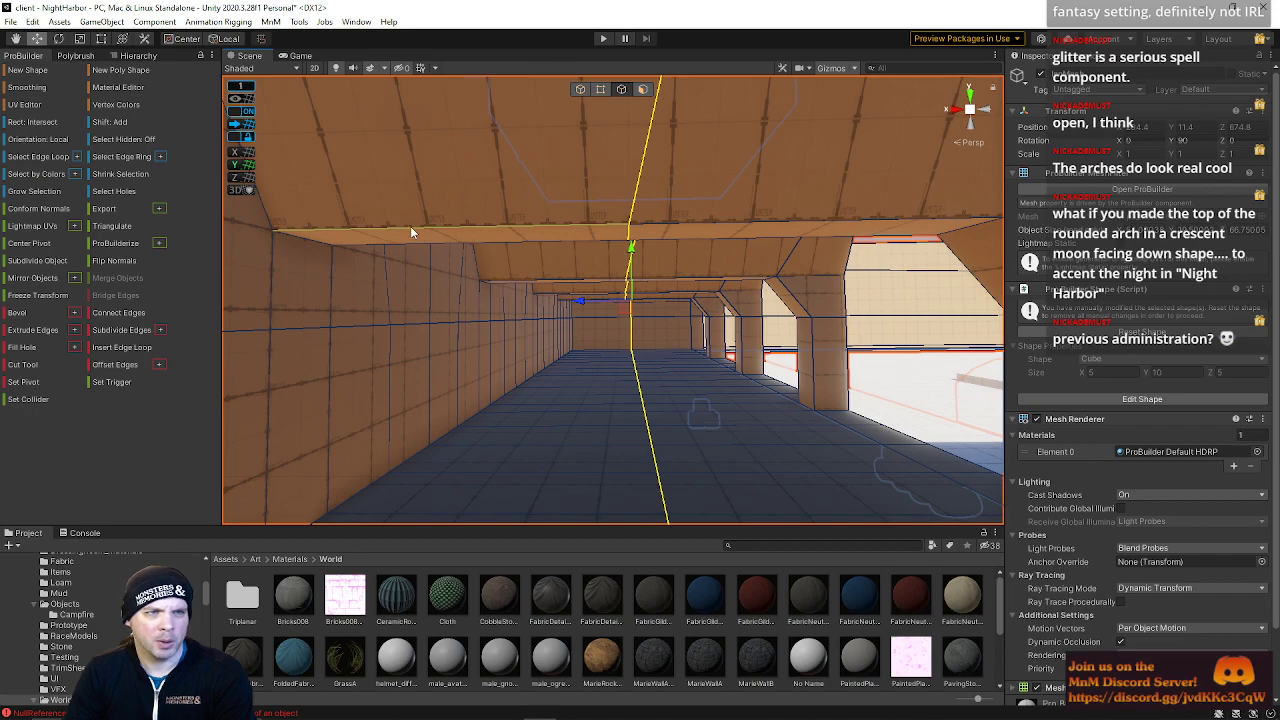
key(minus)
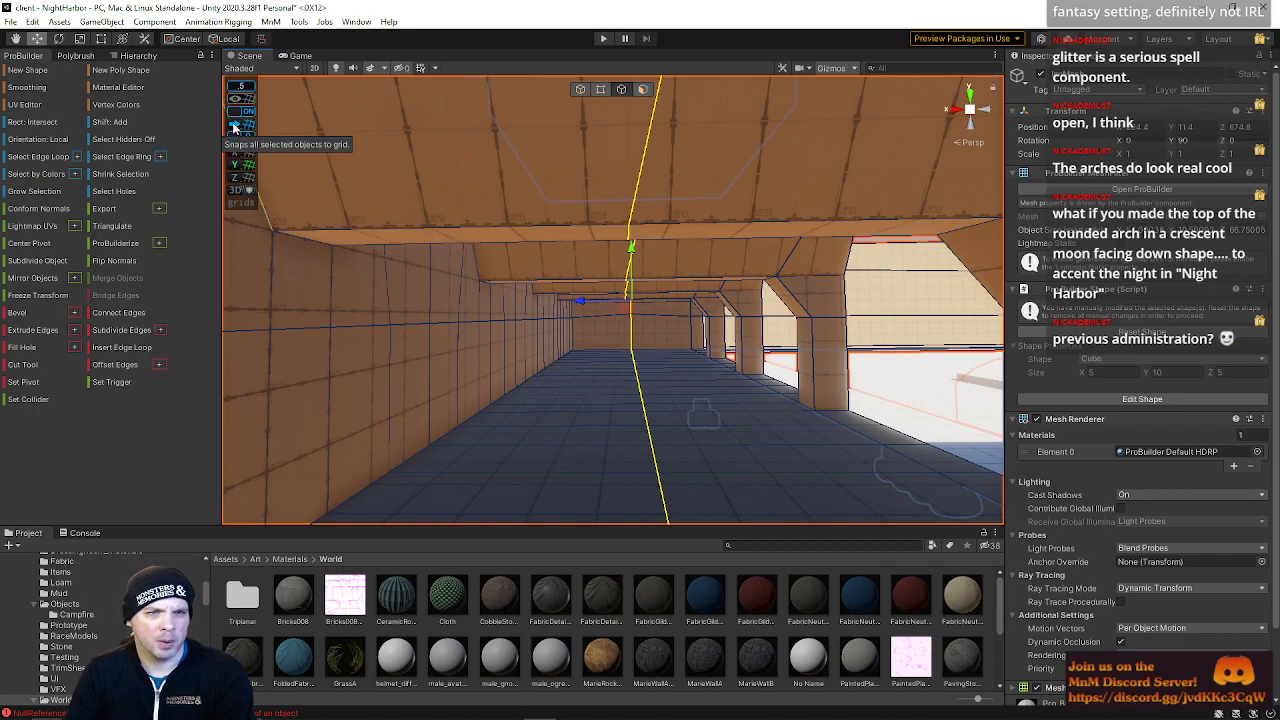
mouse_move(580, 258)
right_down()
mouse_move(629, 126)
mouse_move(626, 277)
mouse_move(589, 246)
mouse_move(586, 143)
mouse_move(591, 229)
mouse_move(589, 200)
mouse_move(480, 223)
mouse_move(356, 220)
mouse_move(397, 277)
mouse_move(579, 253)
right_up()
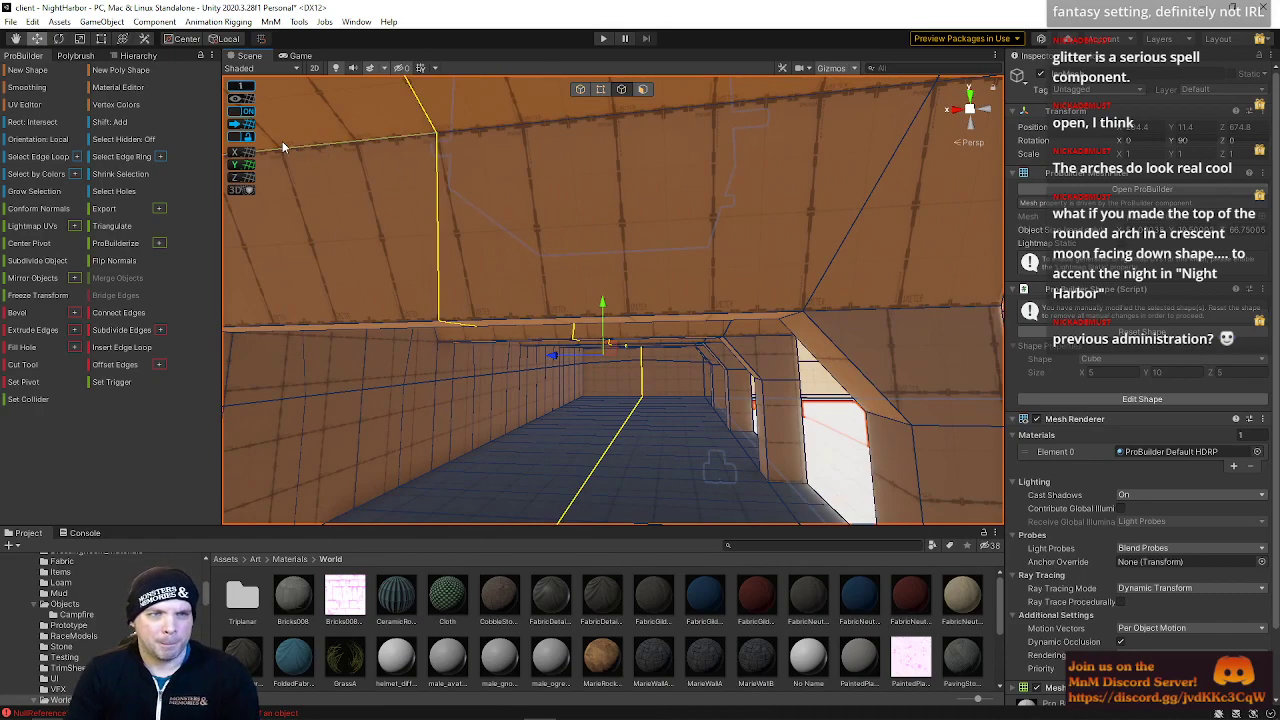
click(247, 130)
Delete the two faces left in the corridor wall under the arch
right_drag(543, 240, 633, 322)
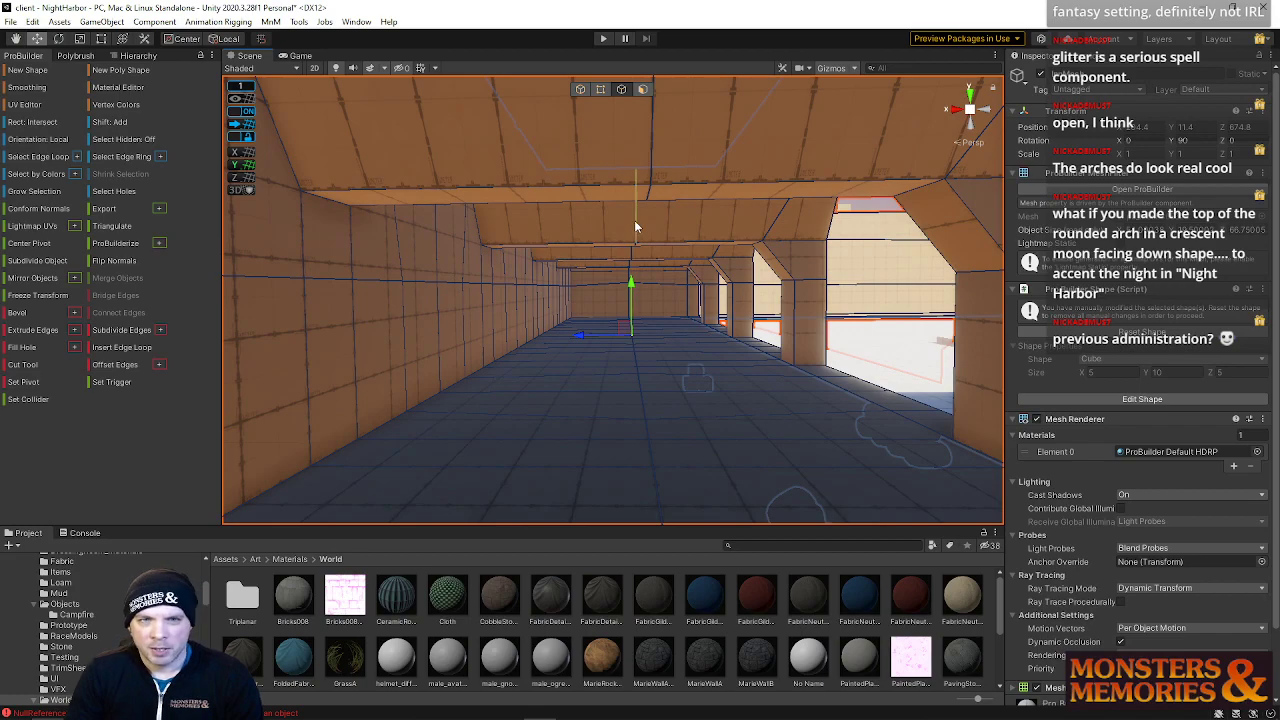
right_drag(636, 230, 490, 403)
click(642, 89)
click(514, 343)
right_drag(514, 343, 340, 330)
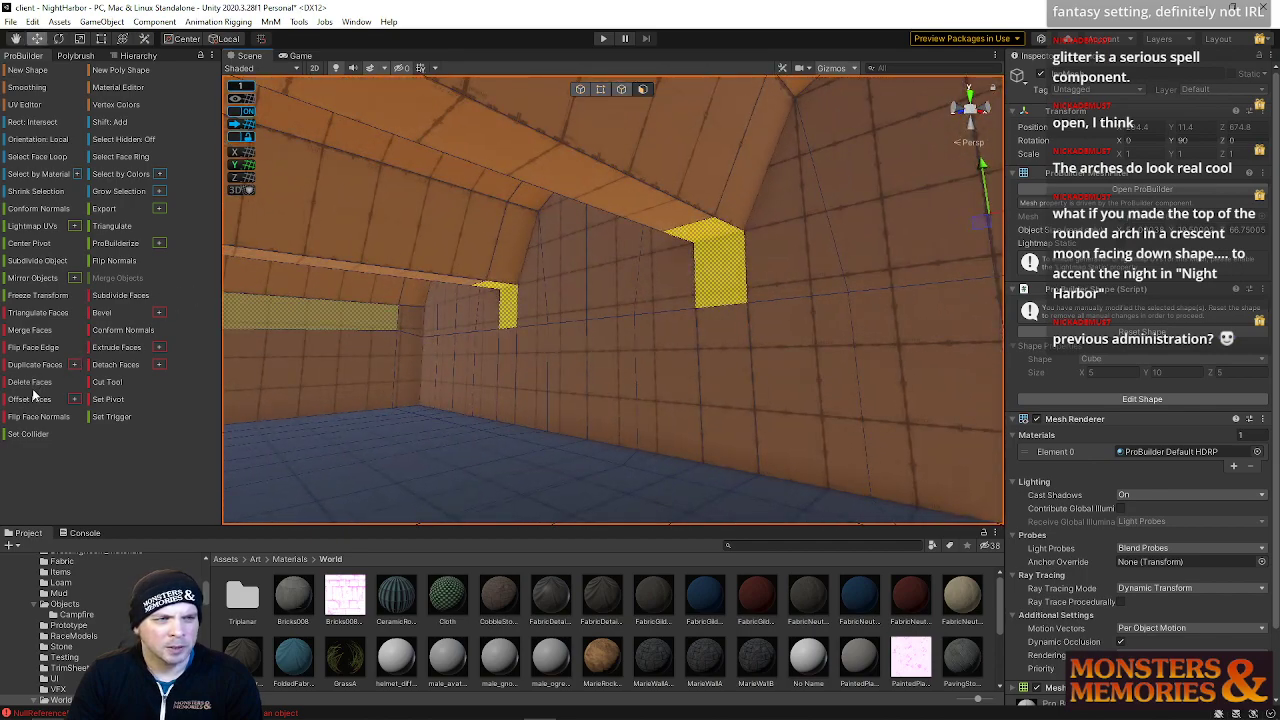
click(30, 382)
Bridge the edges across the hole left by a deleted wall face
right_drag(470, 345, 631, 77)
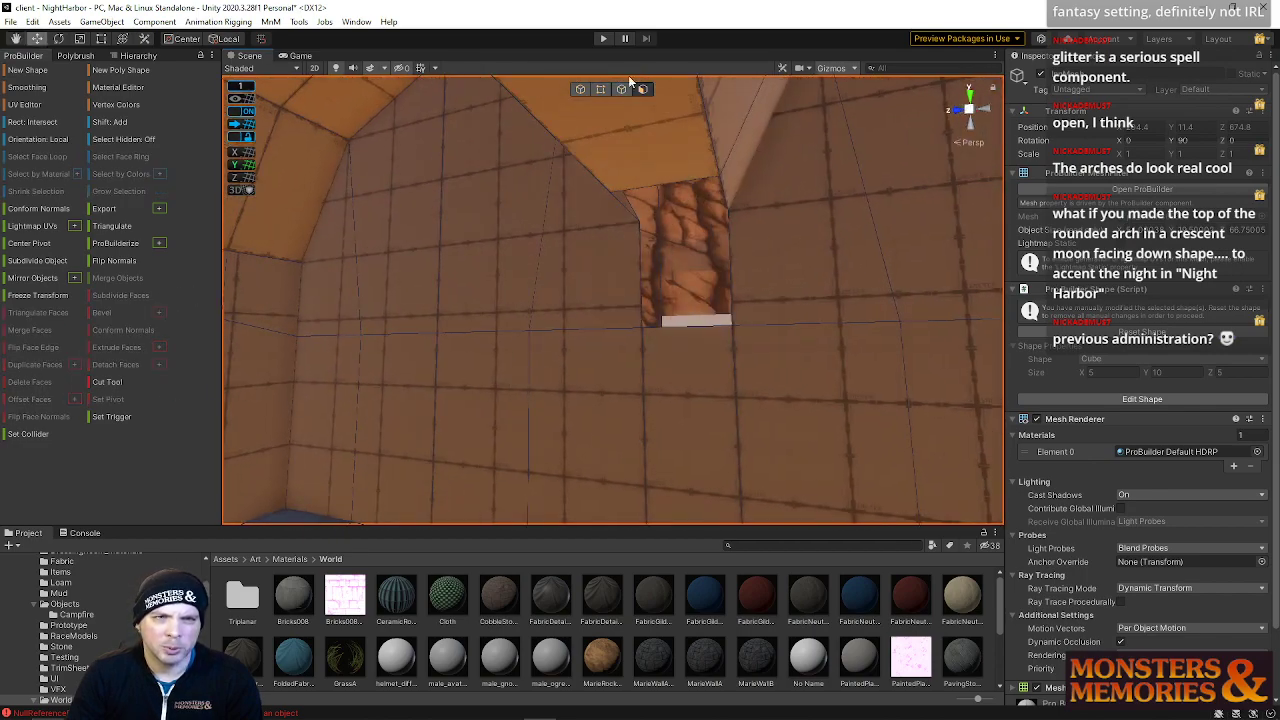
click(622, 89)
click(647, 187)
shift+click(682, 327)
key(alt+b)
Bridge the next pair of edges beside the opening in the wall
alt+drag(740, 252, 564, 247)
click(582, 211)
key(alt+b)
alt+drag(580, 277, 826, 284)
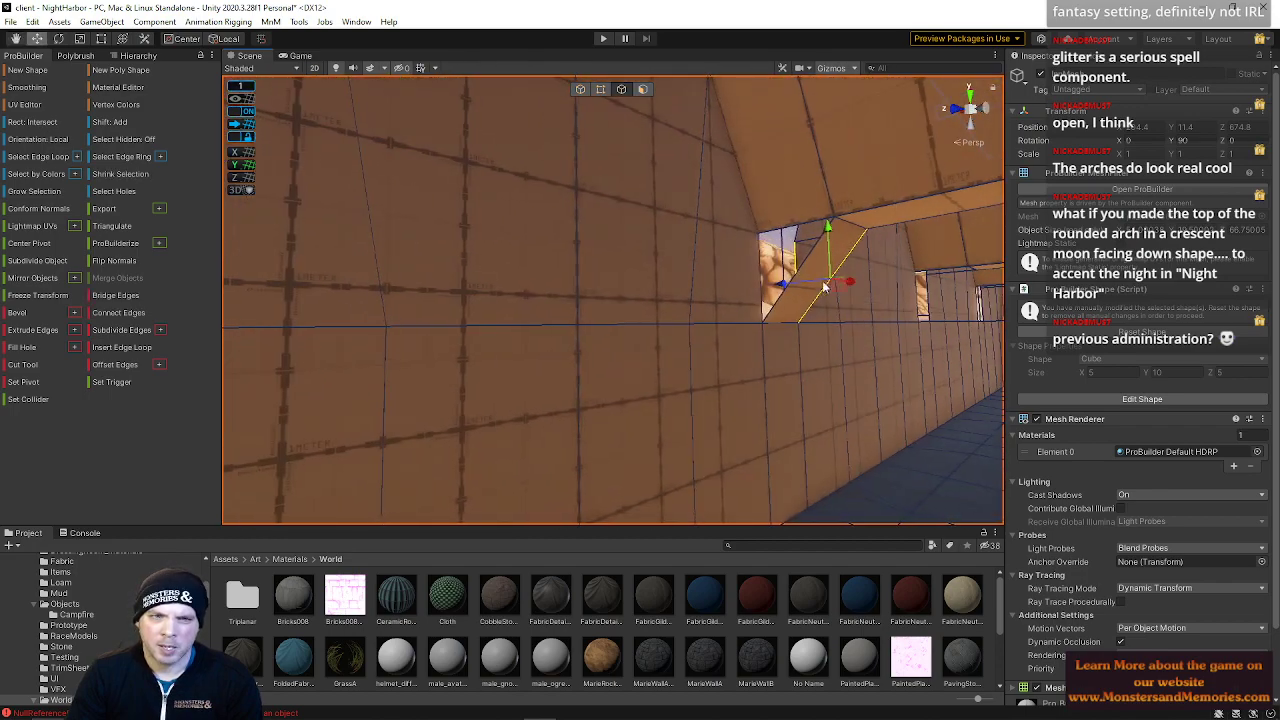
Bridge the edges at the slanted side of the first wall hole
click(776, 309)
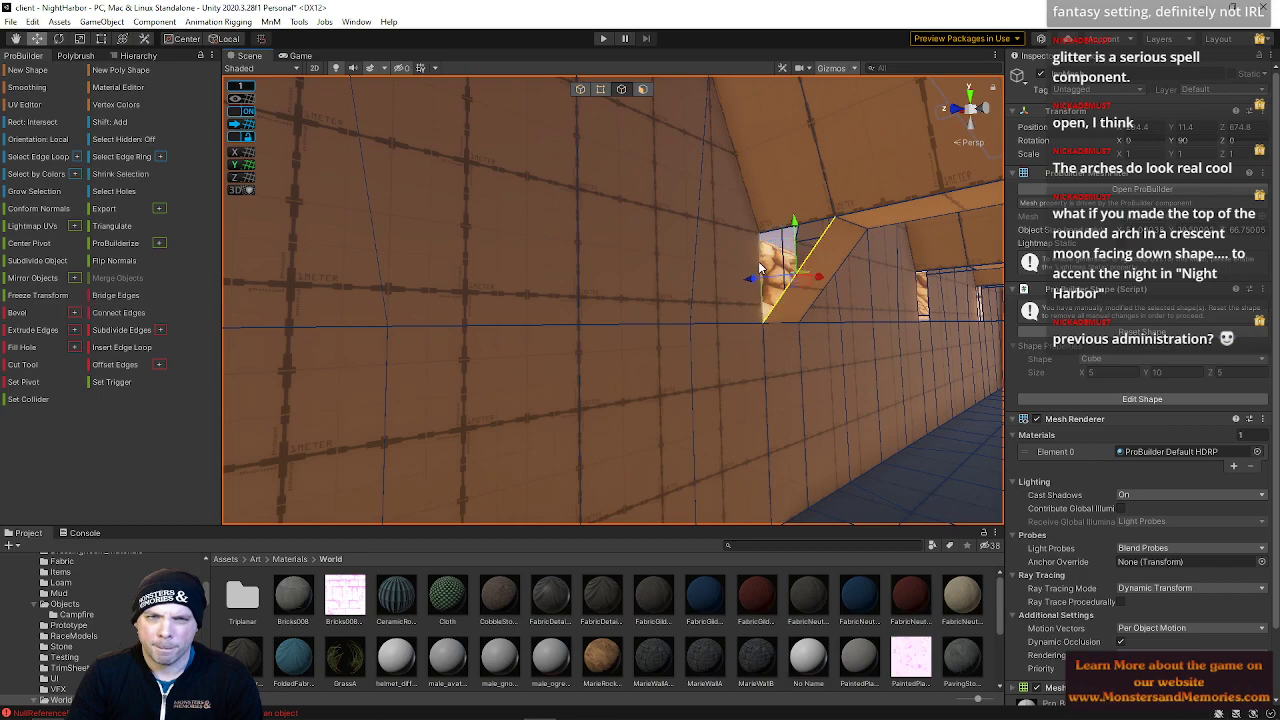
right_drag(759, 262, 697, 230)
key(w)
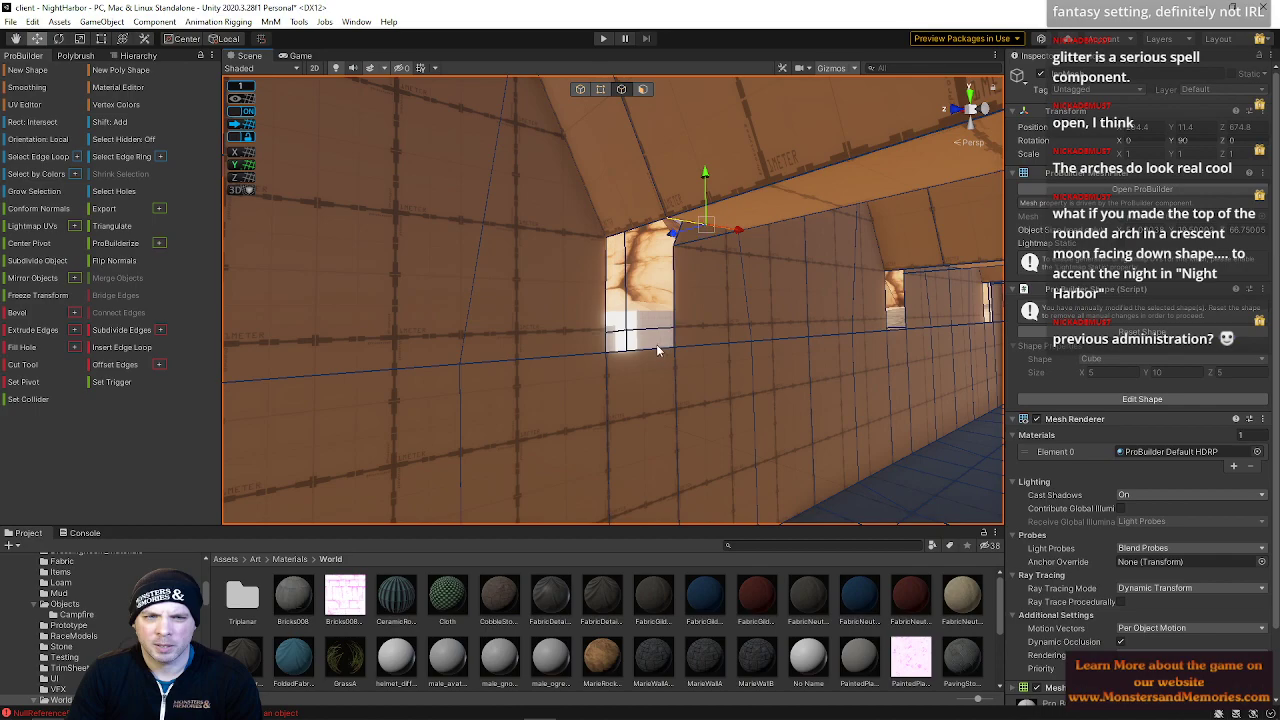
shift+click(643, 352)
key(alt+b)
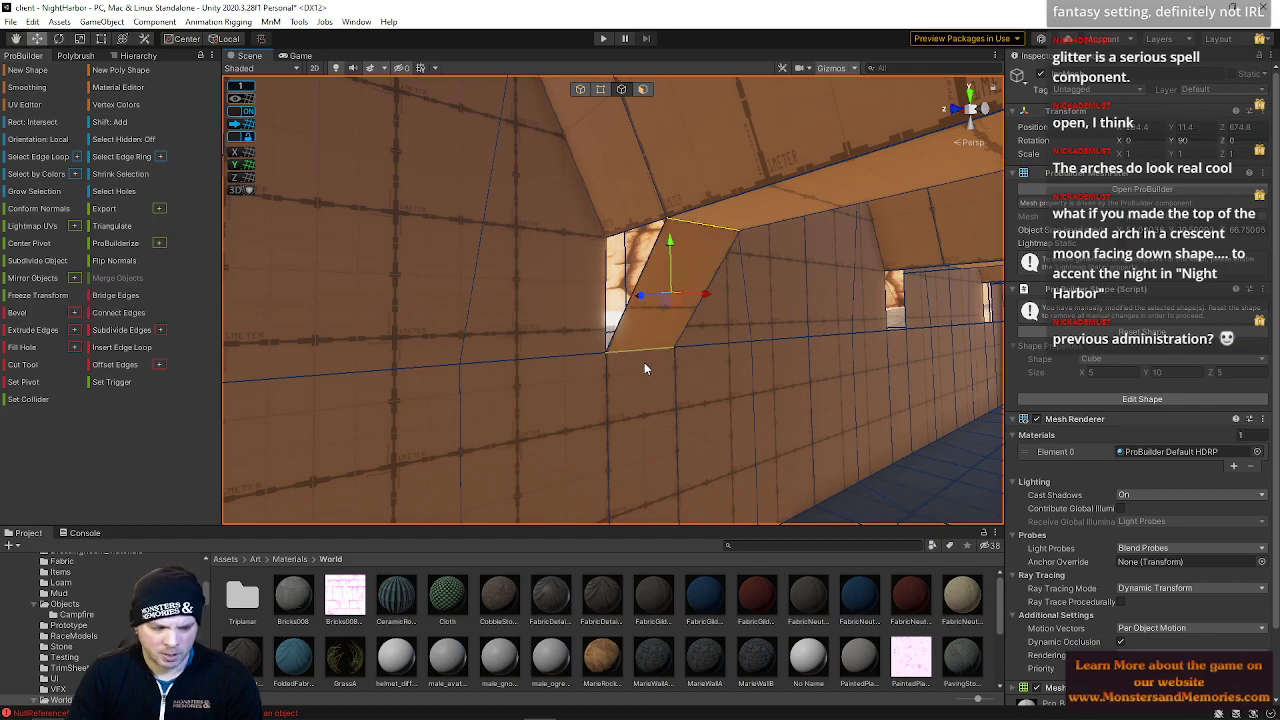
Bridge the remaining open edges on the other side of that wall hole
right_drag(644, 362, 632, 318)
click(626, 326)
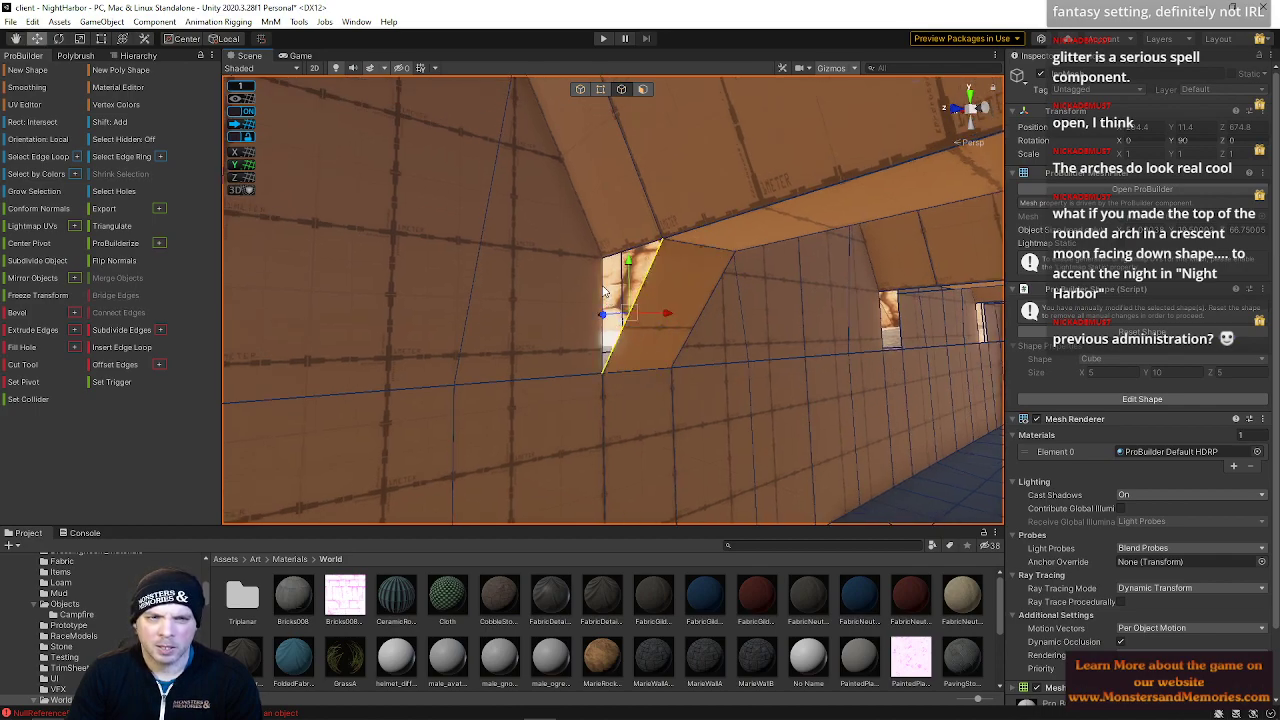
shift+click(632, 240)
right_drag(657, 256, 476, 255)
click(498, 252)
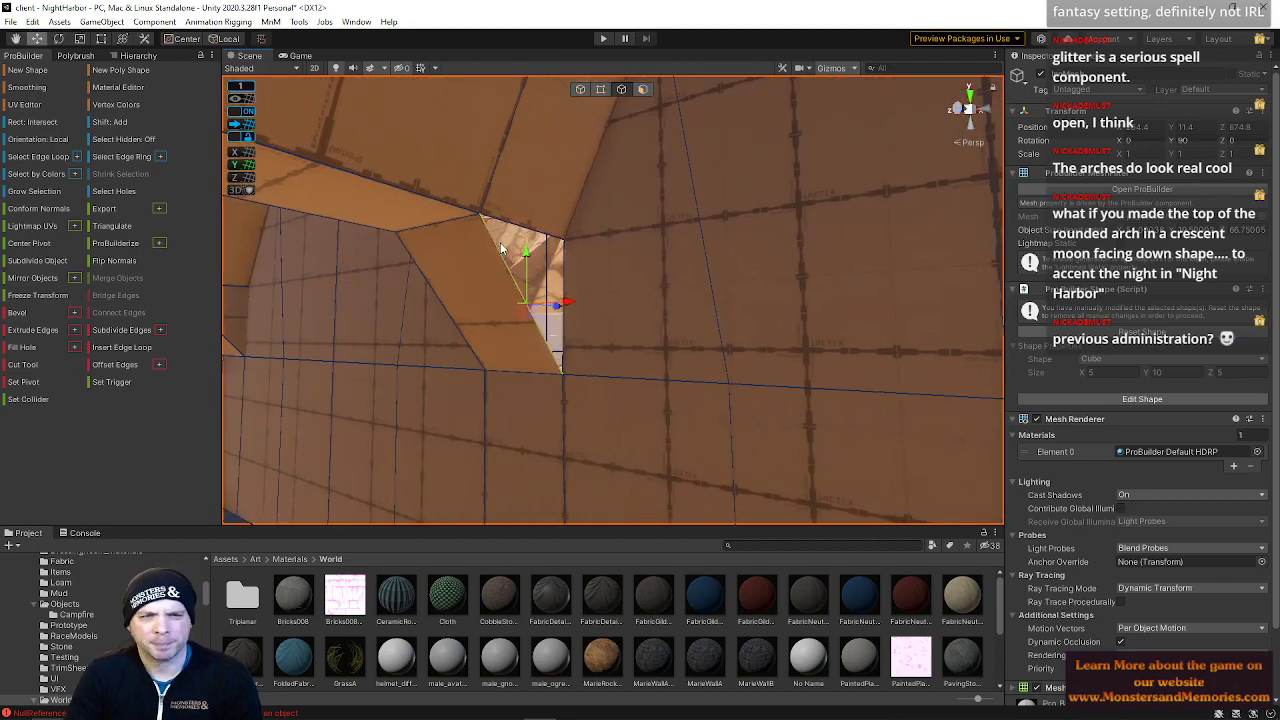
right_drag(568, 283, 502, 291)
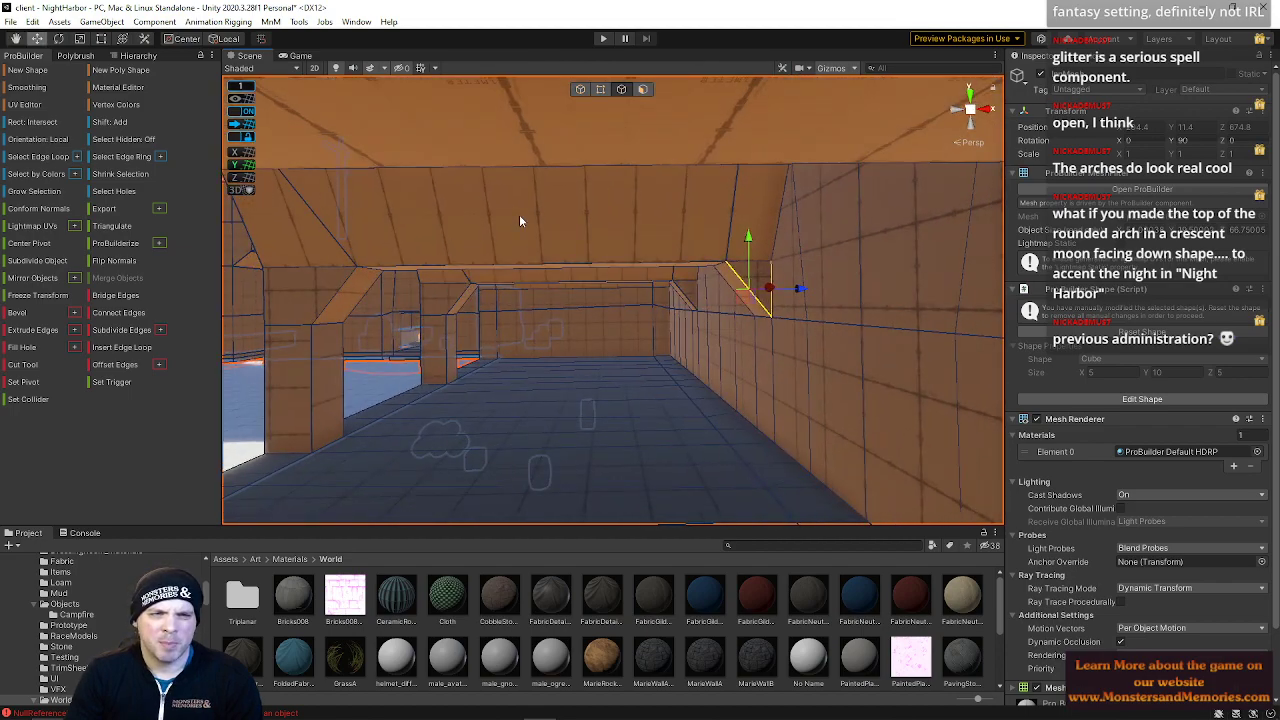
right_drag(589, 271, 925, 273)
click(617, 325)
shift+click(616, 197)
right_drag(616, 204, 697, 280)
key(alt+b)
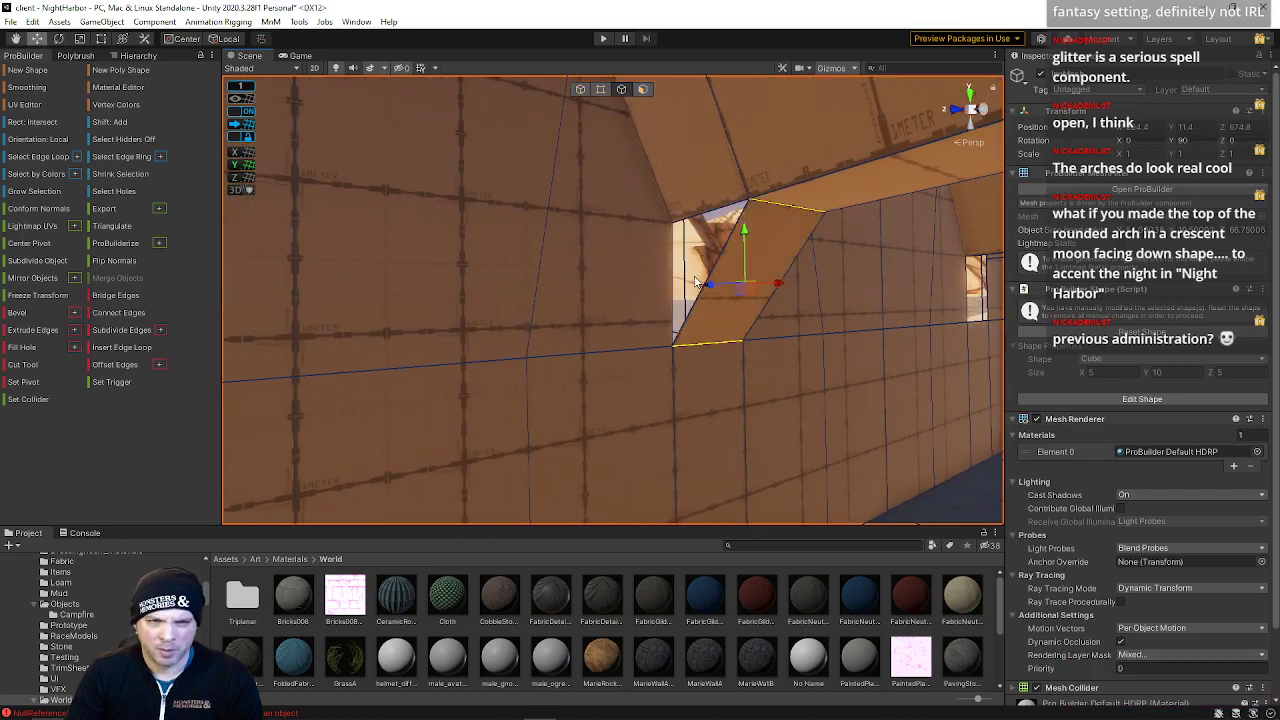
Bridge the edge pair along the slanted gap of the second wall hole
click(724, 244)
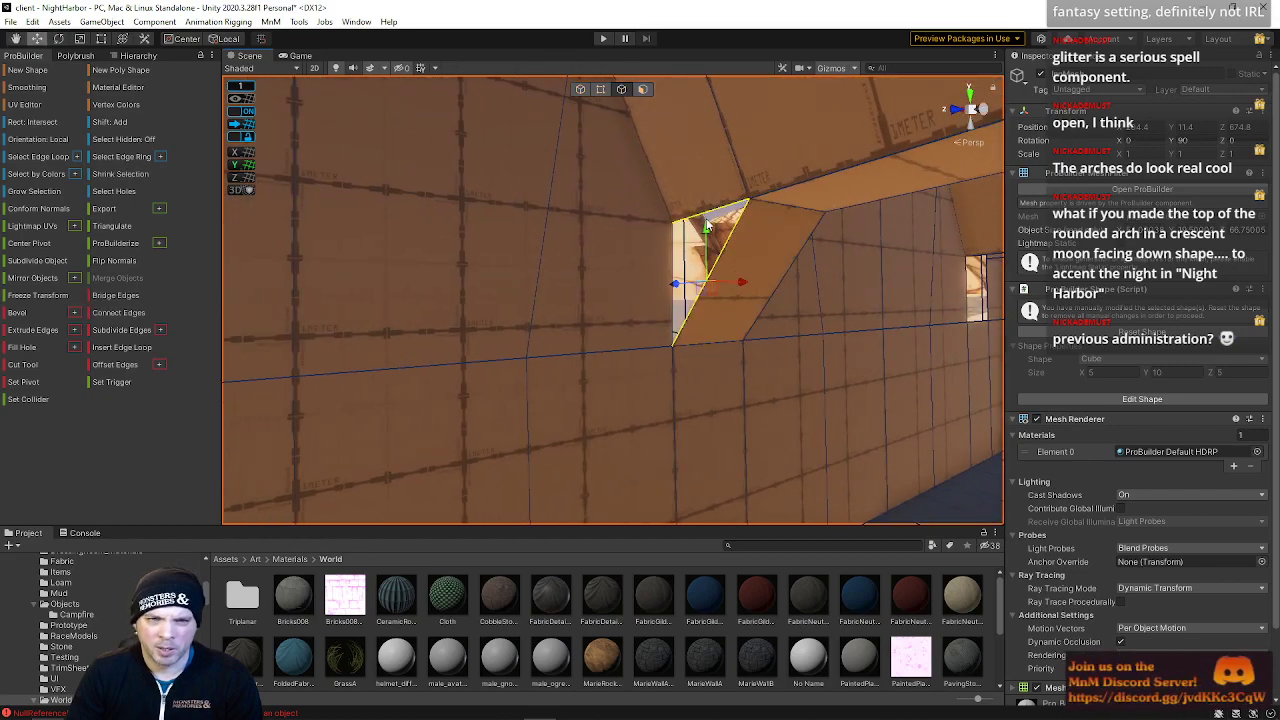
right_drag(720, 235, 513, 207)
click(513, 198)
shift+click(526, 298)
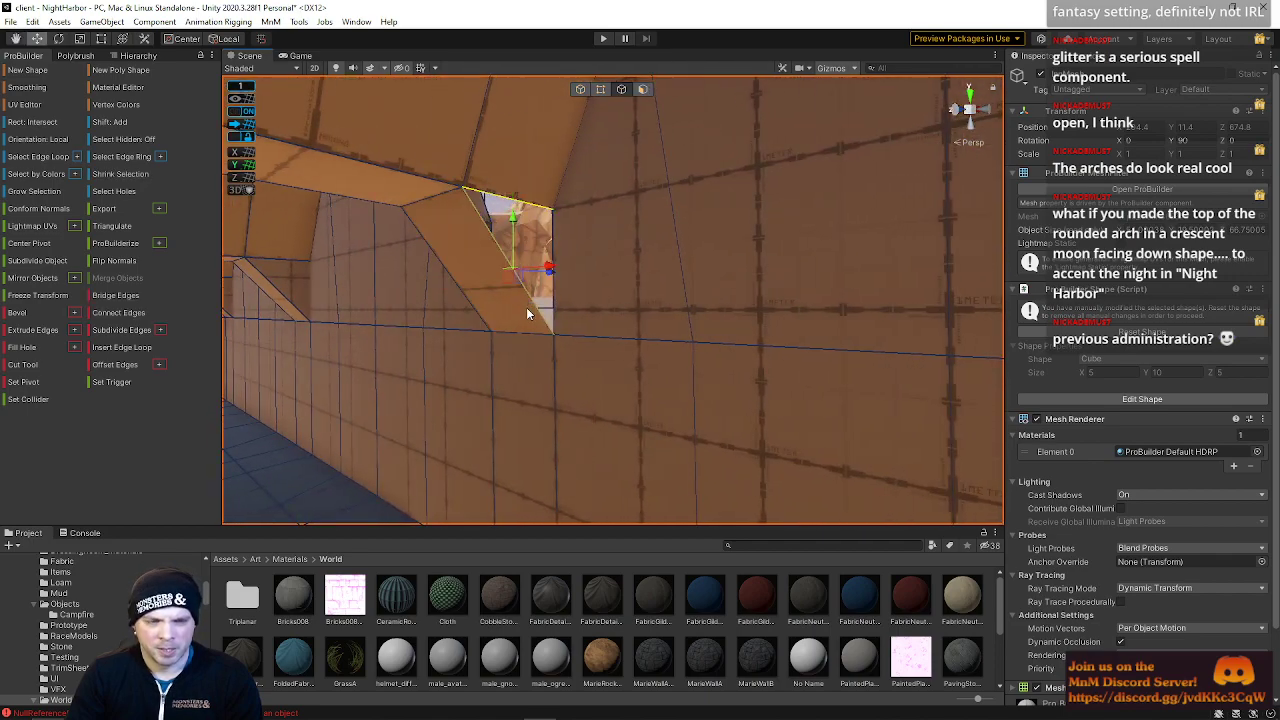
key(alt+b)
Bridge the last open edges of the second wall hole to close it
right_drag(526, 309, 741, 276)
click(745, 277)
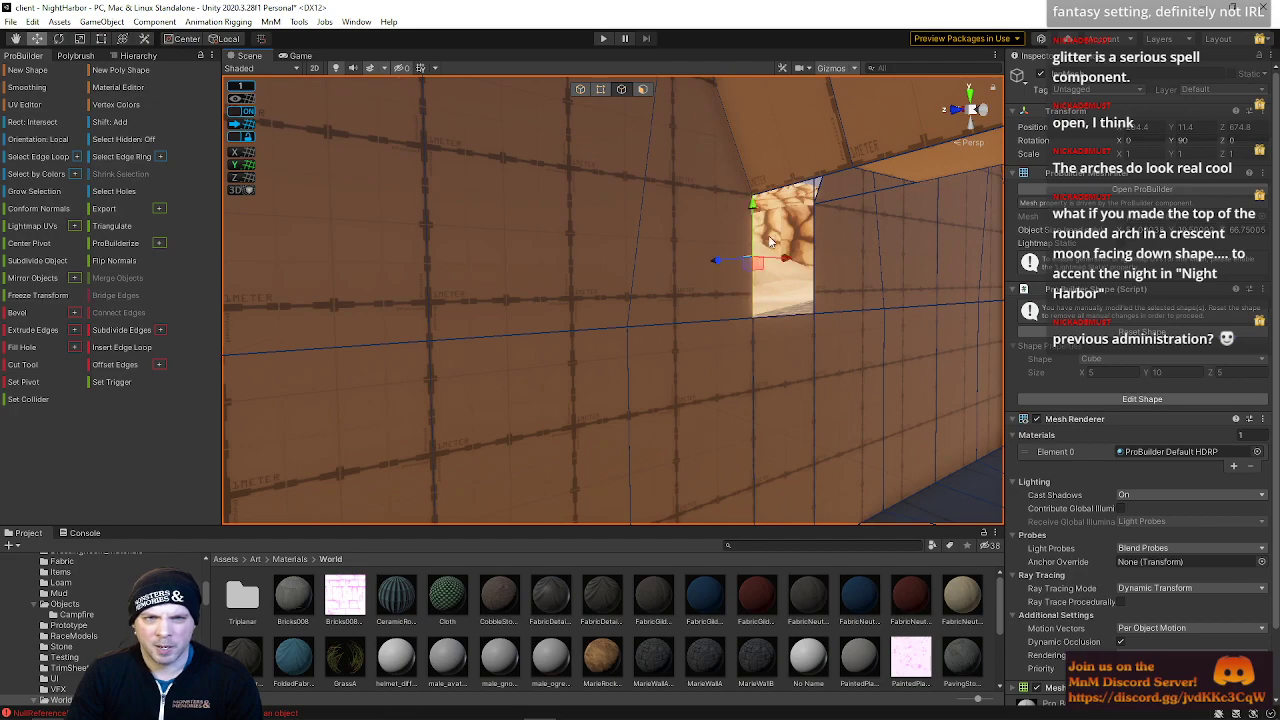
click(837, 194)
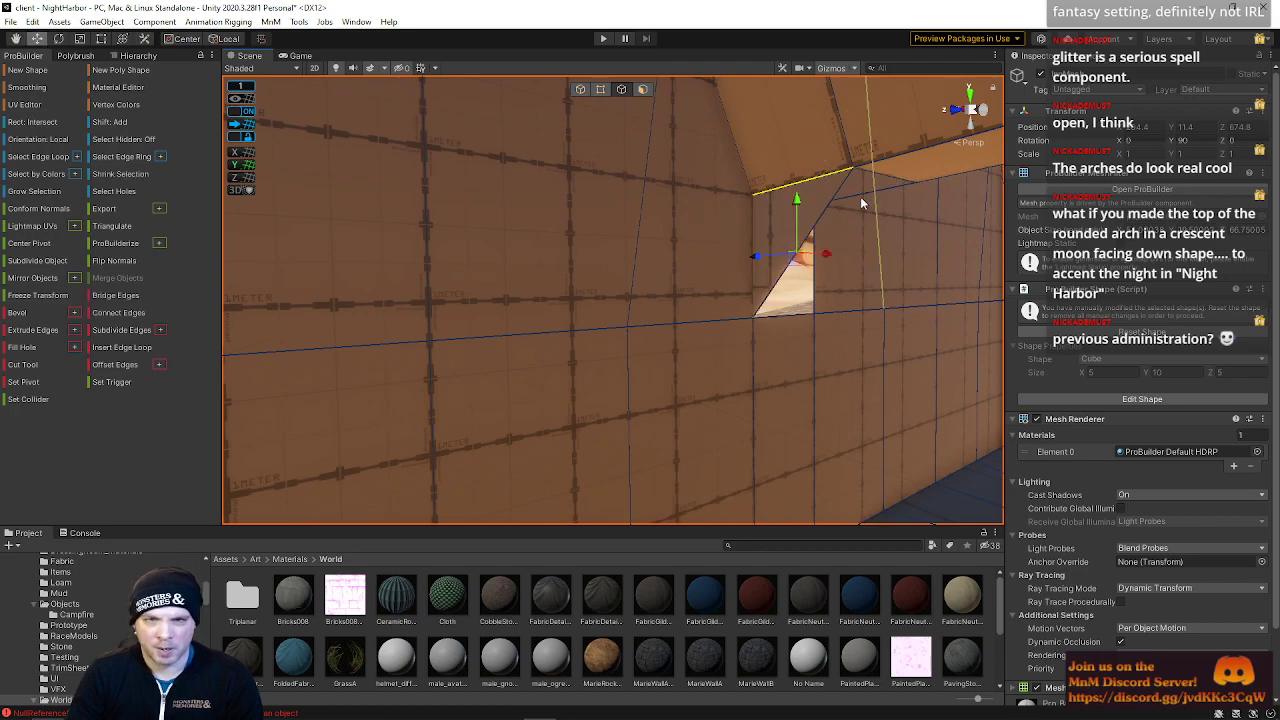
click(867, 191)
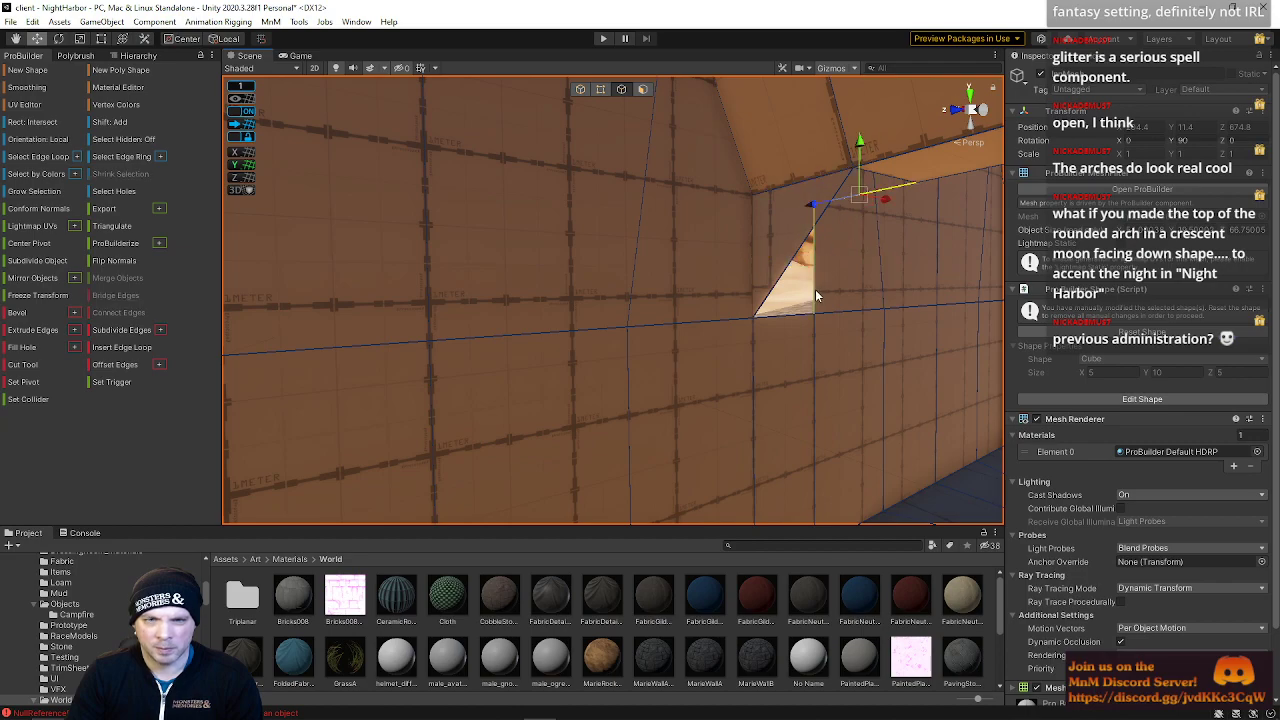
click(798, 252)
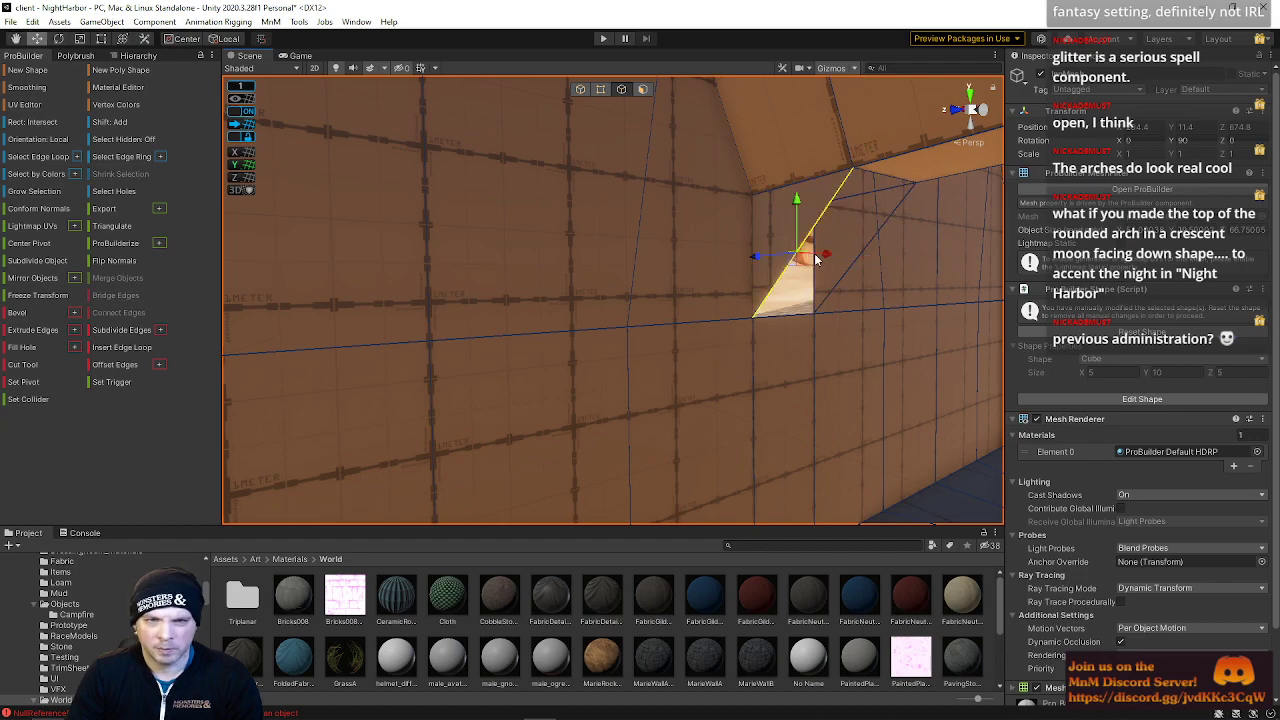
click(844, 280)
click(848, 267)
shift+click(787, 266)
key(alt+b)
Examine the ridge edges along the center of the corridor ceiling from several angles
right_drag(778, 273, 568, 262)
click(573, 213)
right_drag(573, 217, 425, 198)
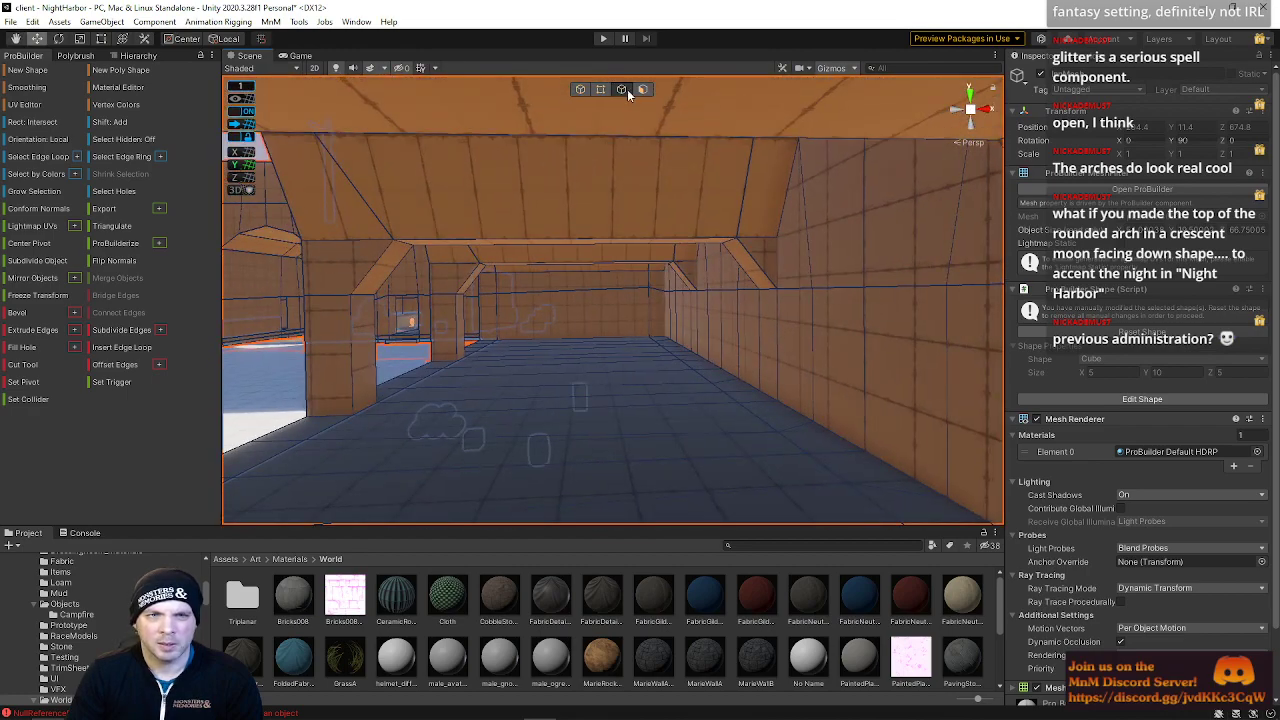
click(574, 232)
right_drag(575, 226, 578, 241)
click(578, 241)
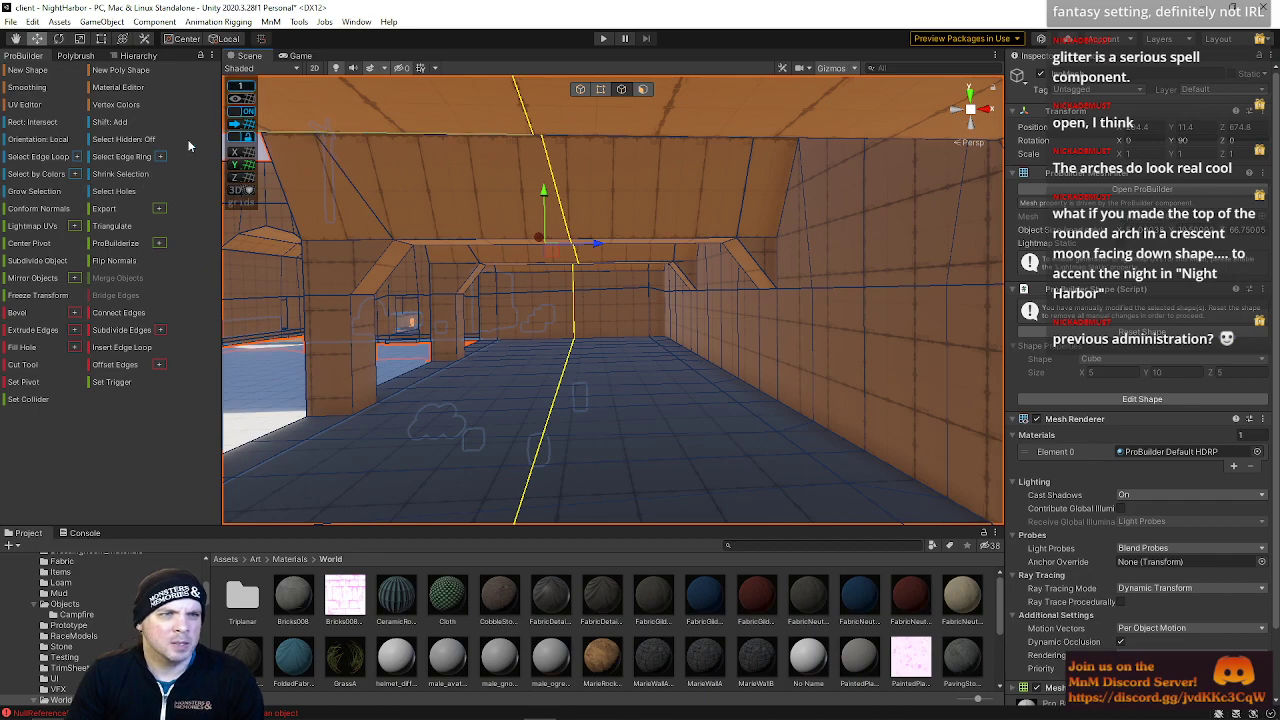
right_drag(489, 228, 564, 122)
click(566, 177)
shift+click(573, 197)
drag(656, 259, 679, 259)
right_drag(677, 268, 667, 420)
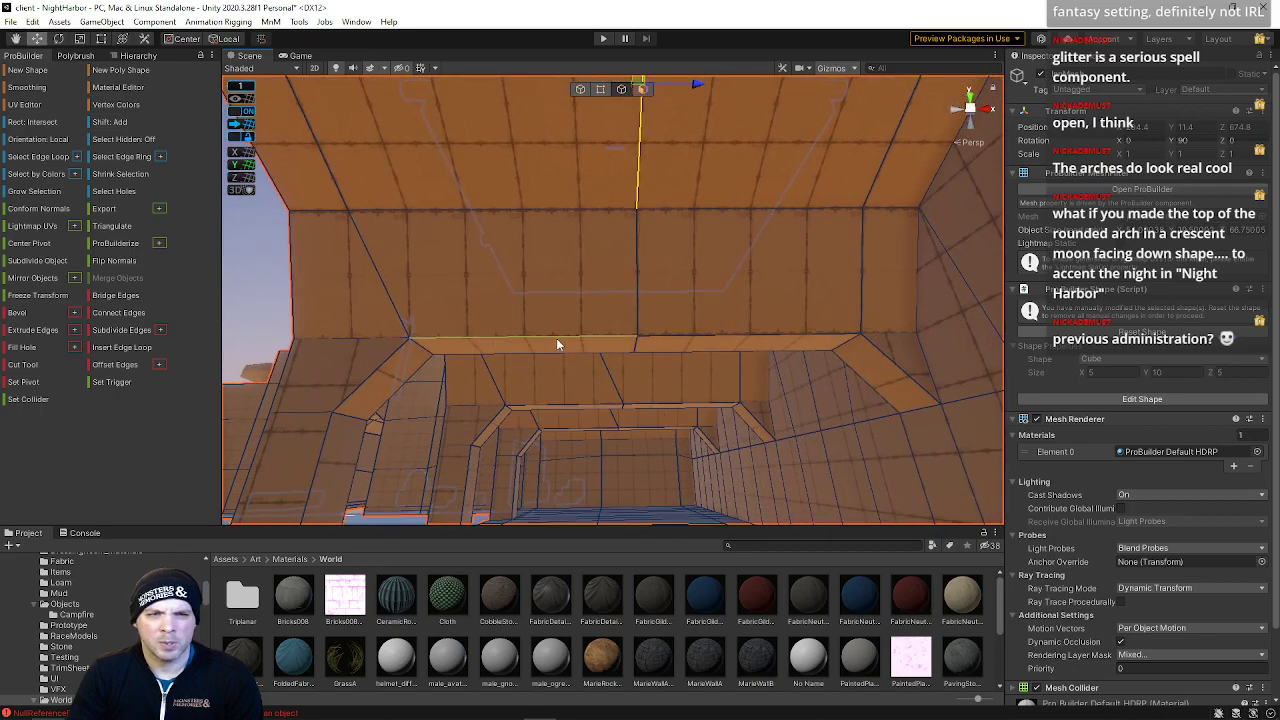
right_drag(740, 343, 763, 293)
click(648, 304)
right_drag(648, 304, 765, 295)
right_drag(637, 318, 834, 304)
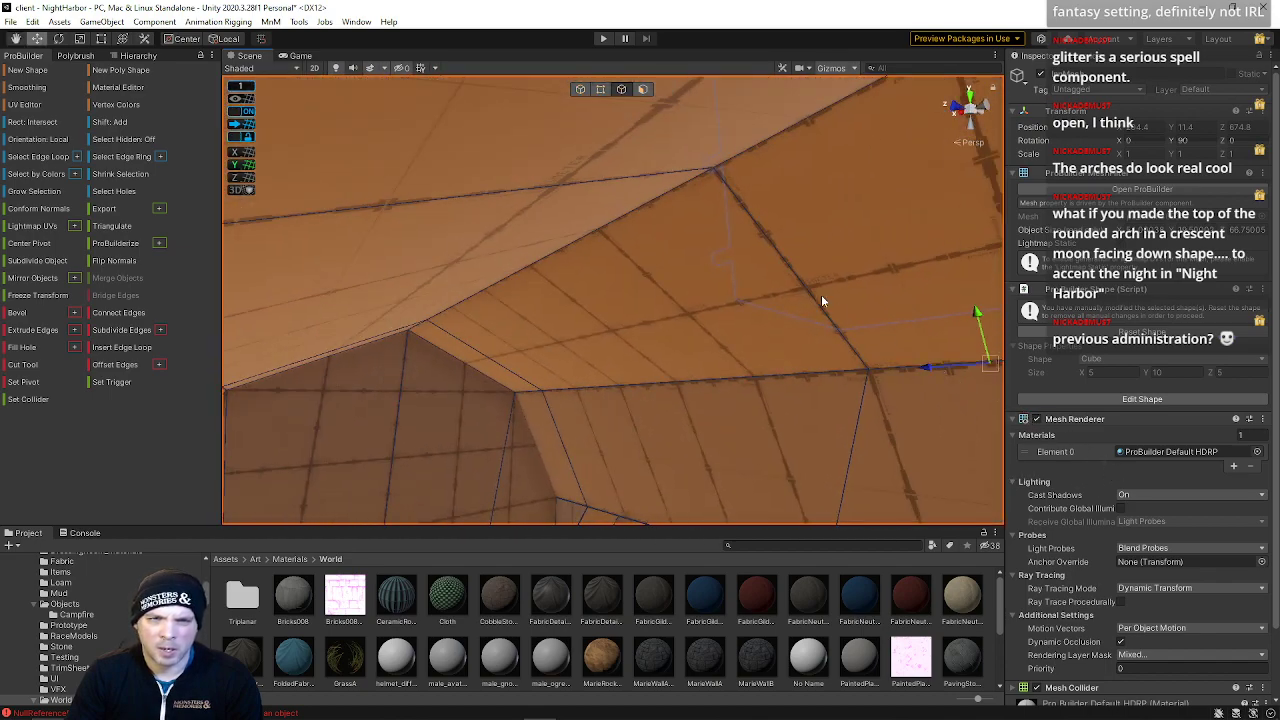
Raise the ridge edges at the top of the corridor ceiling to give the arch a pointed peak
drag(903, 362, 830, 366)
right_drag(830, 366, 592, 598)
click(602, 161)
shift+click(512, 279)
click(556, 300)
right_drag(556, 301, 588, 470)
shift+click(577, 222)
key(w)
right_drag(589, 286, 612, 254)
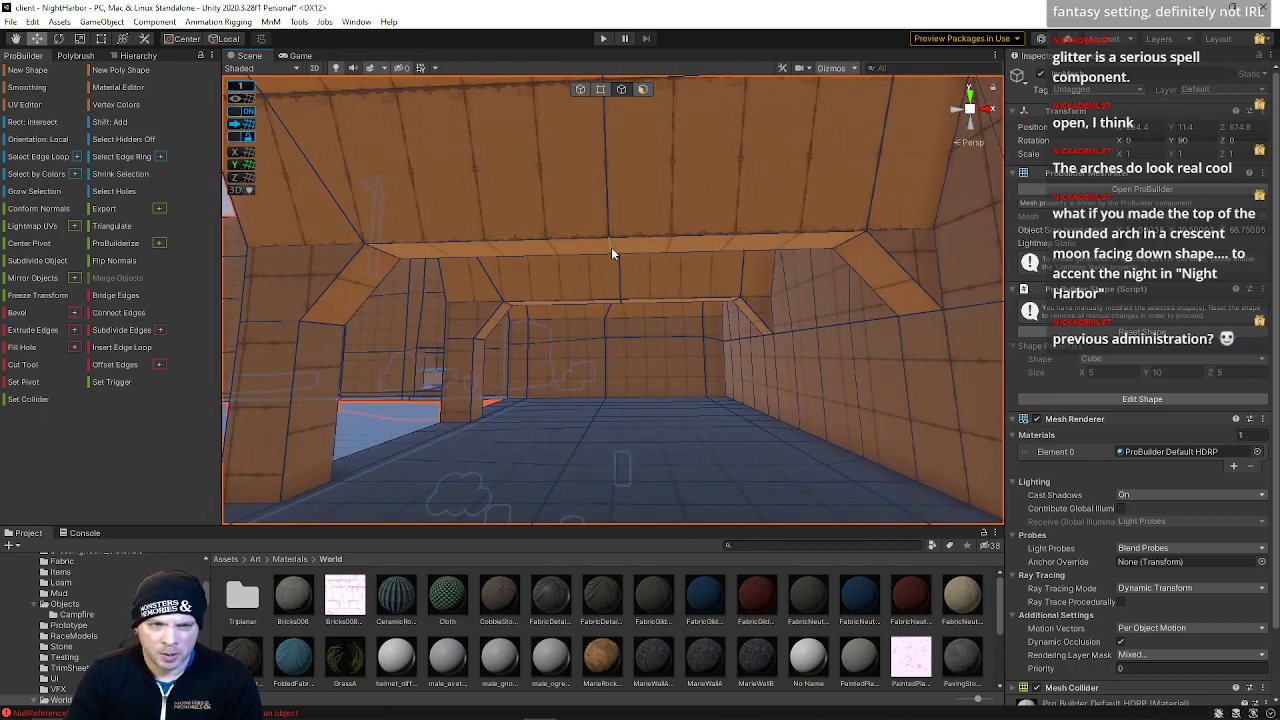
scroll(620, 301, down, 5)
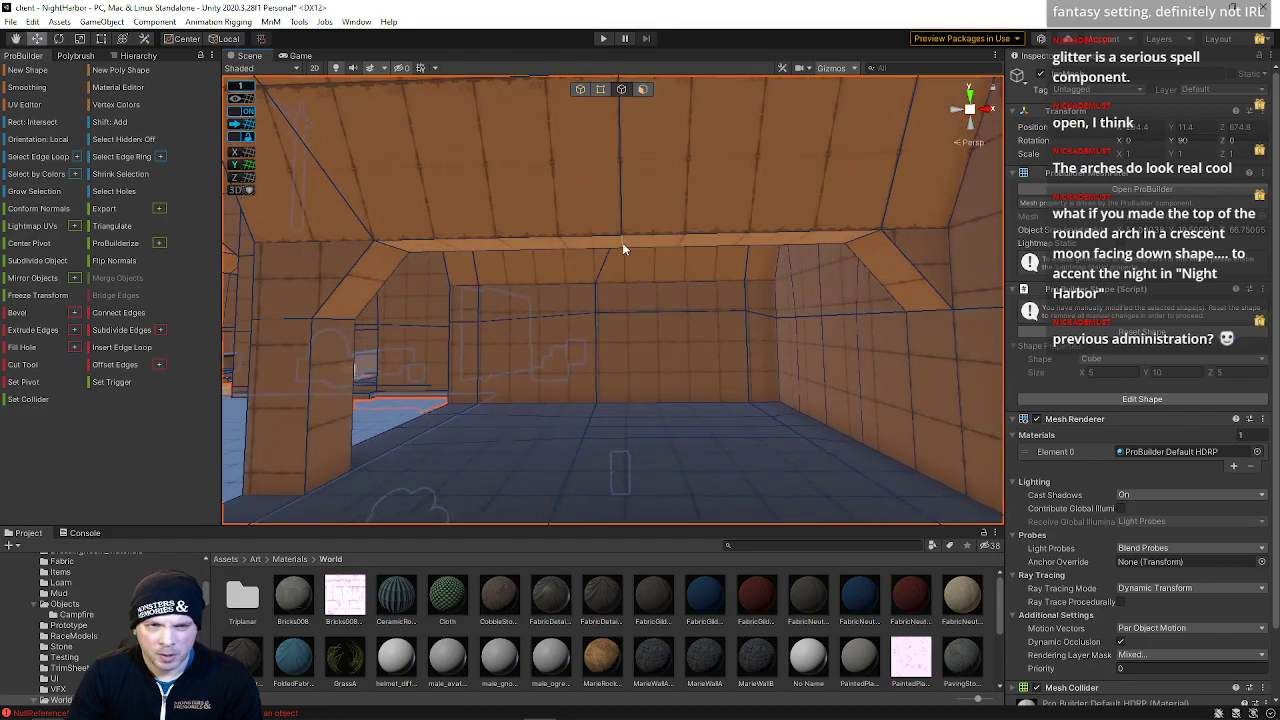
key(s)
mouse_move(624, 314)
right_down()
mouse_move(631, 345)
mouse_move(622, 305)
right_up()
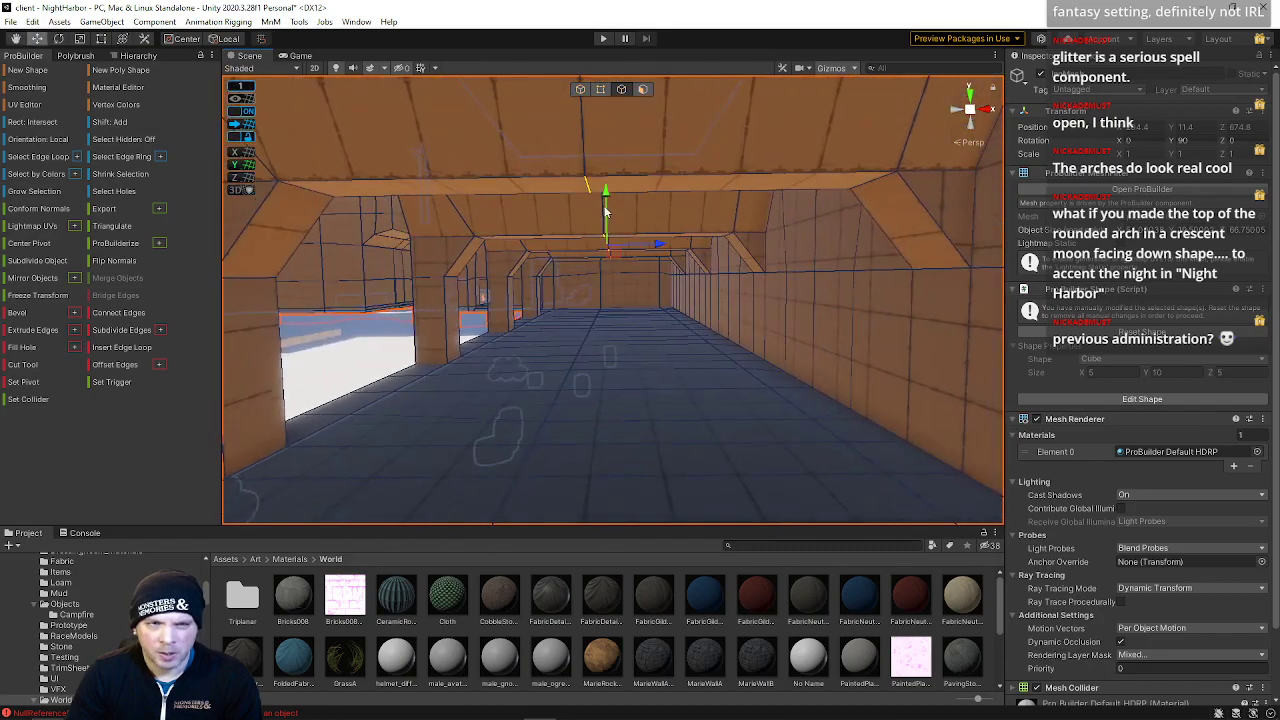
drag(608, 190, 609, 170)
key(s)
mouse_move(622, 242)
right_down()
mouse_move(629, 269)
mouse_move(614, 244)
right_up()
key(w)
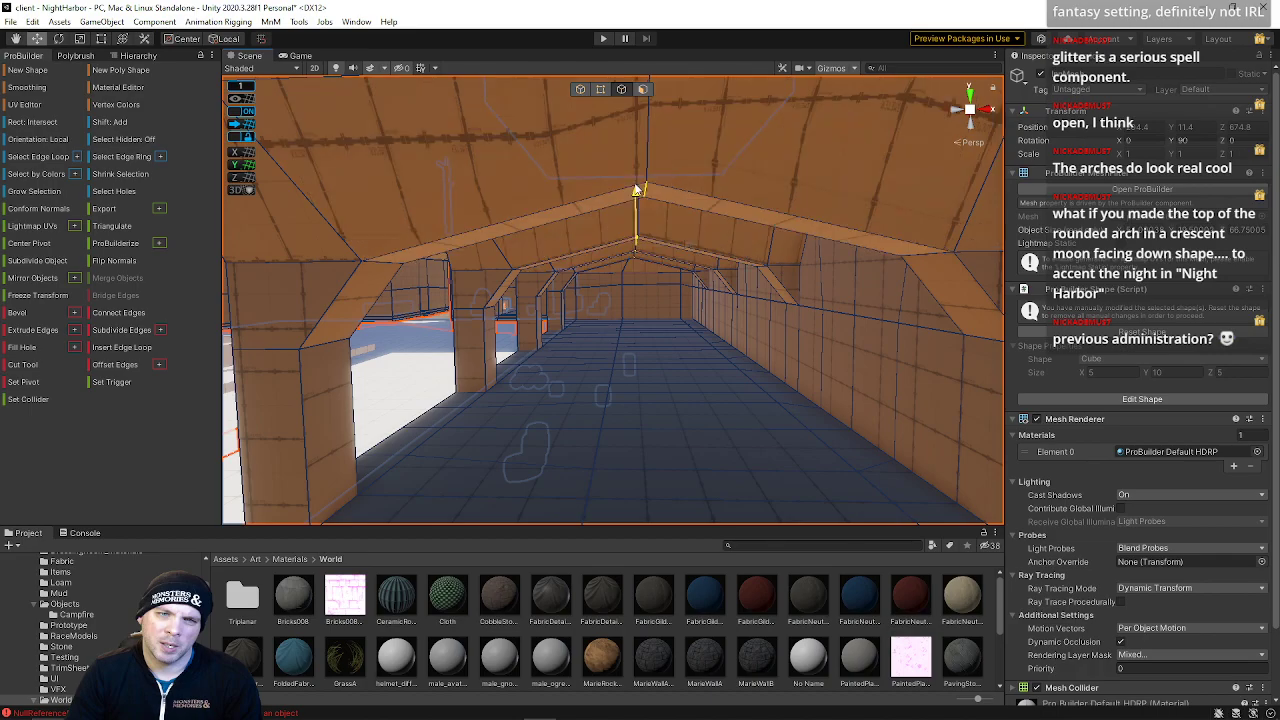
Undo the recent ridge and edge edits on the corridor ceiling, restoring the rounded arch
key(s)
right_drag(636, 190, 874, 254)
key(w)
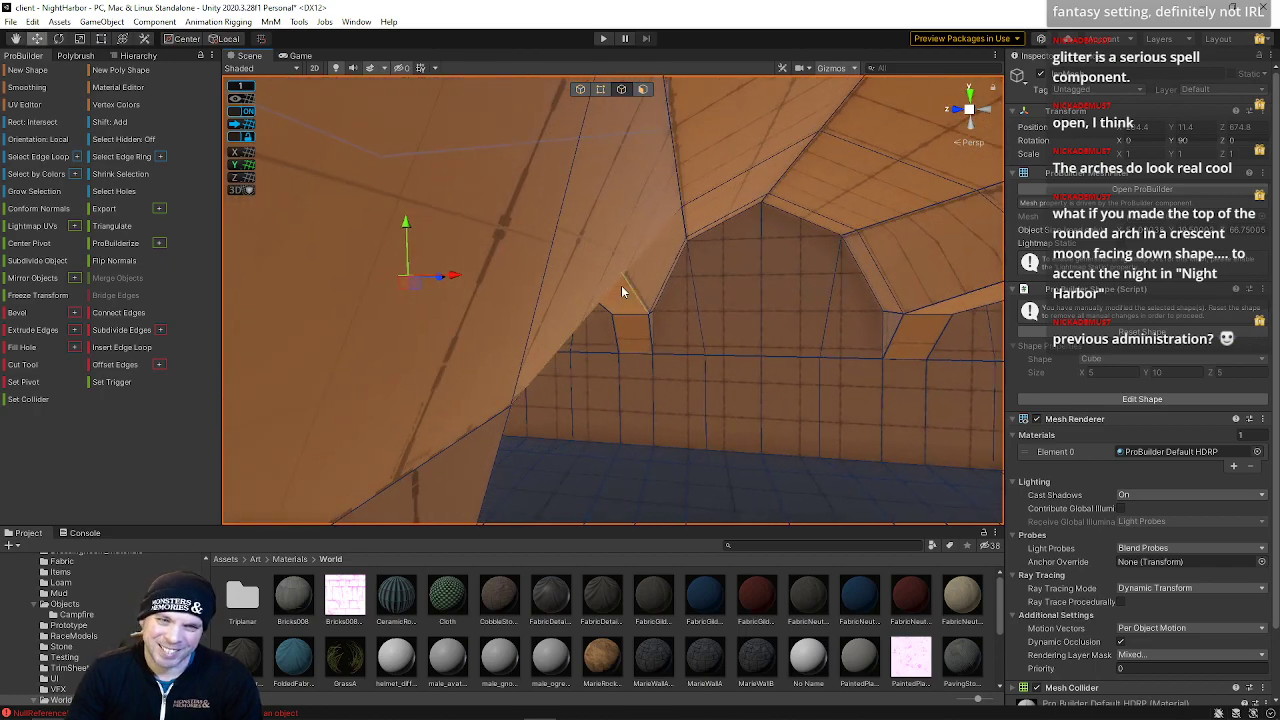
right_drag(676, 203, 570, 242)
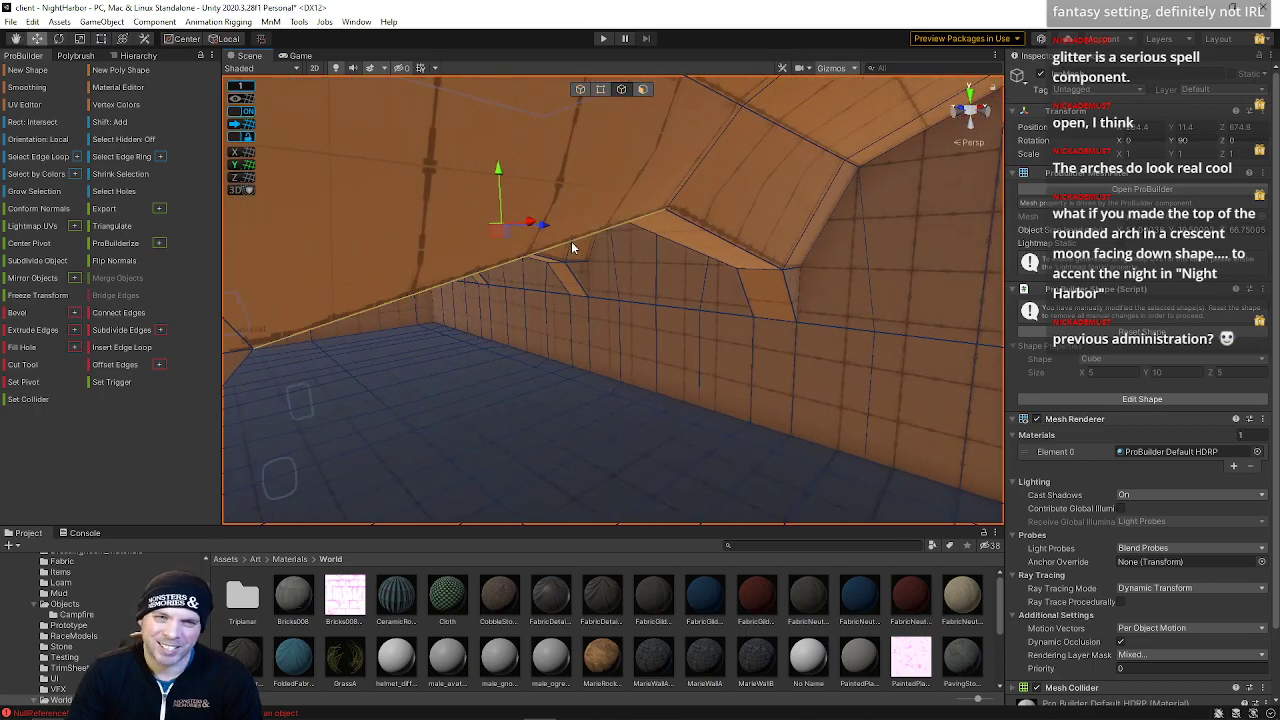
key(ctrl+z)
right_drag(643, 329, 463, 275)
key(s)
key(ctrl+z)
key(ctrl+z)
key(ctrl+z)
key(ctrl+z)
key(ctrl+z)
key(ctrl+z)
key(ctrl+z)
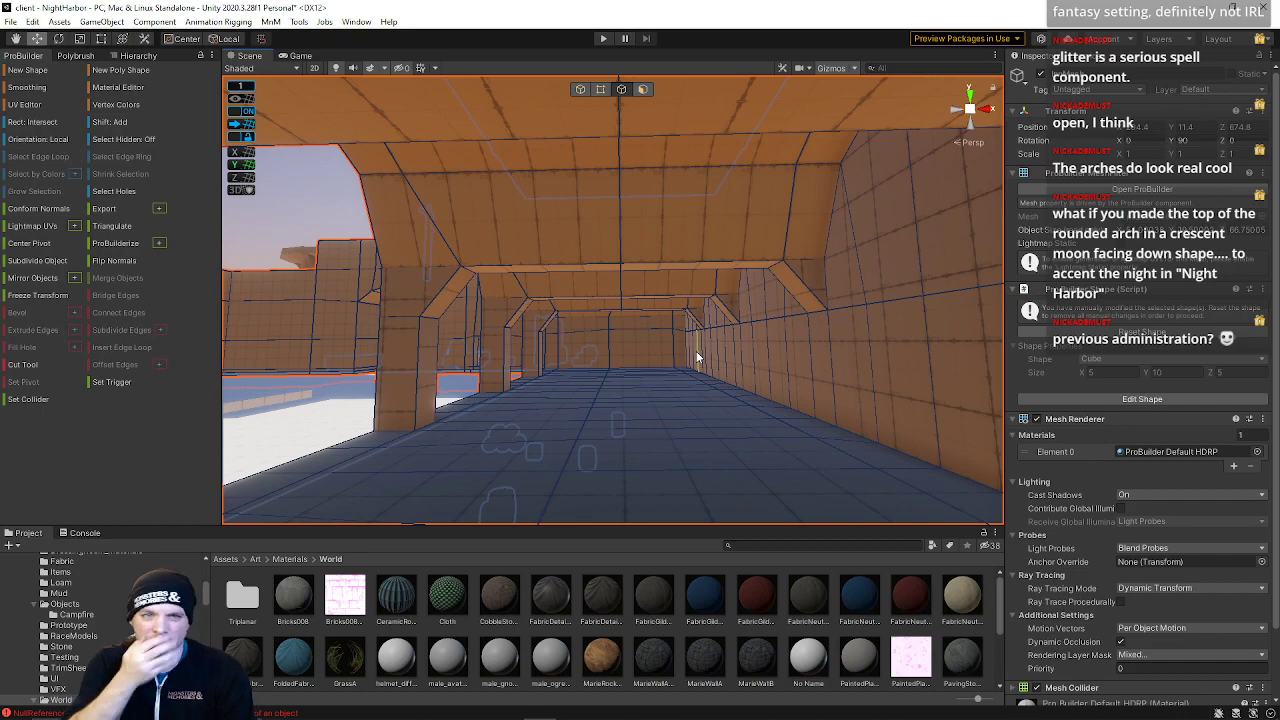
key(ctrl+z)
key(ctrl+z)
key(ctrl+z)
key(ctrl+z)
key(ctrl+z)
key(ctrl+z)
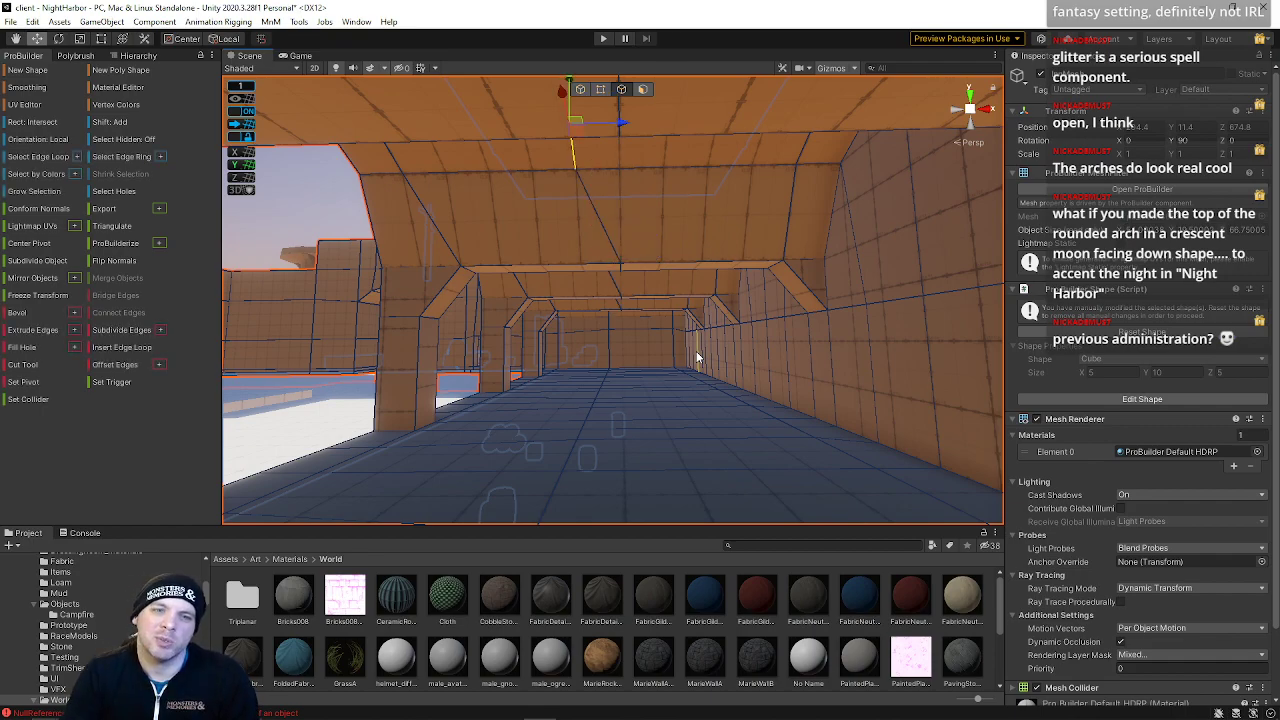
key(ctrl+z)
key(ctrl+z)
Undo one more wall edit and leave element editing for object mode with the corridor mesh deselected
right_drag(697, 357, 676, 329)
key(w)
key(a)
key(s)
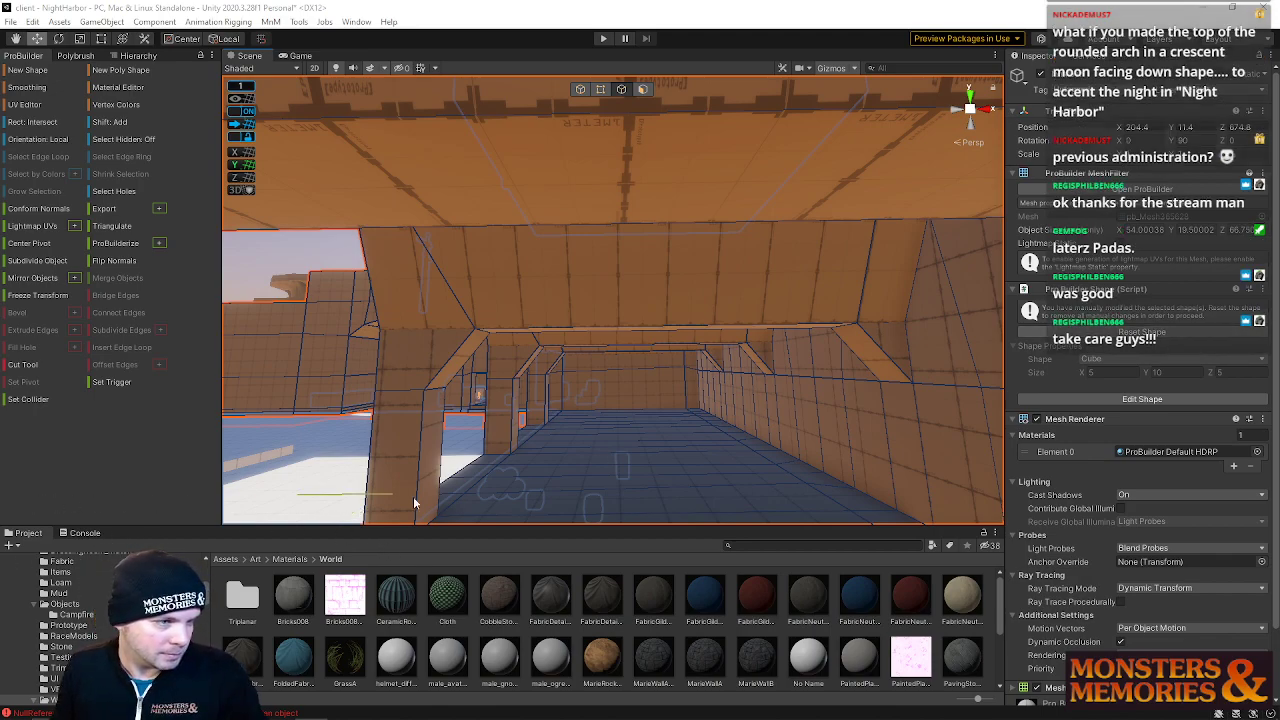
mouse_move(535, 417)
right_down()
mouse_move(515, 403)
mouse_move(524, 408)
right_up()
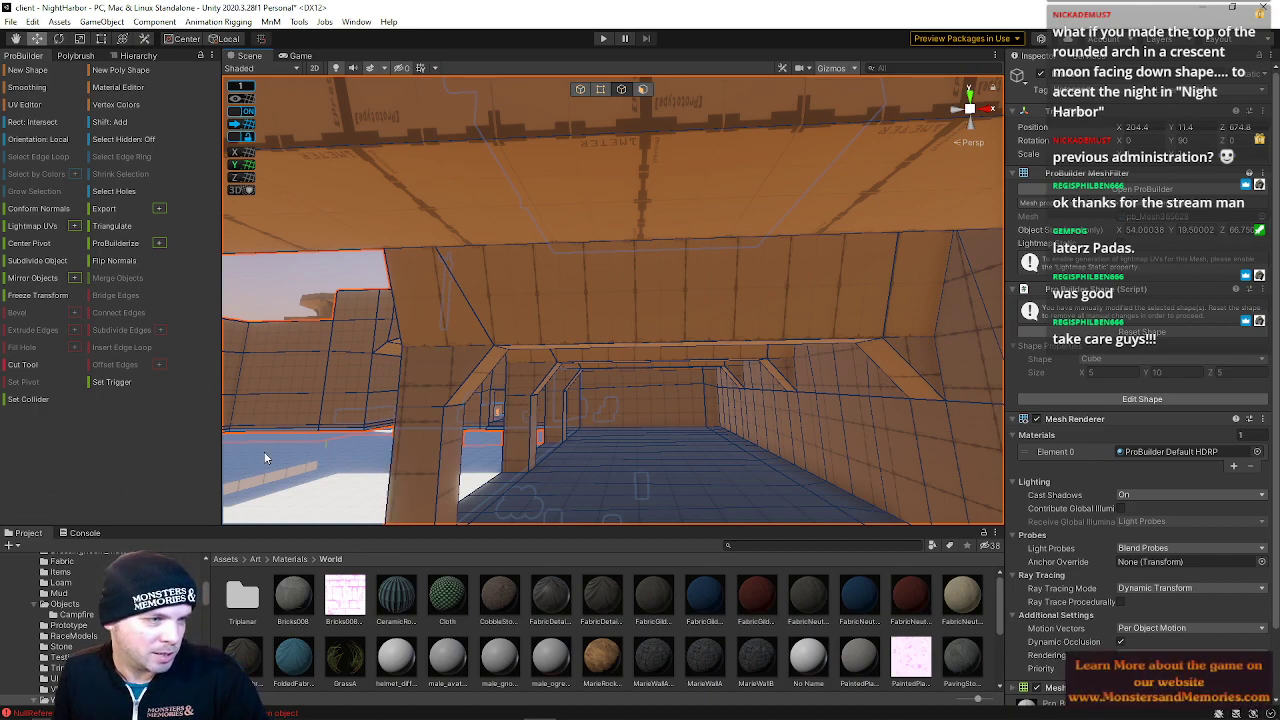
right_drag(323, 394, 322, 398)
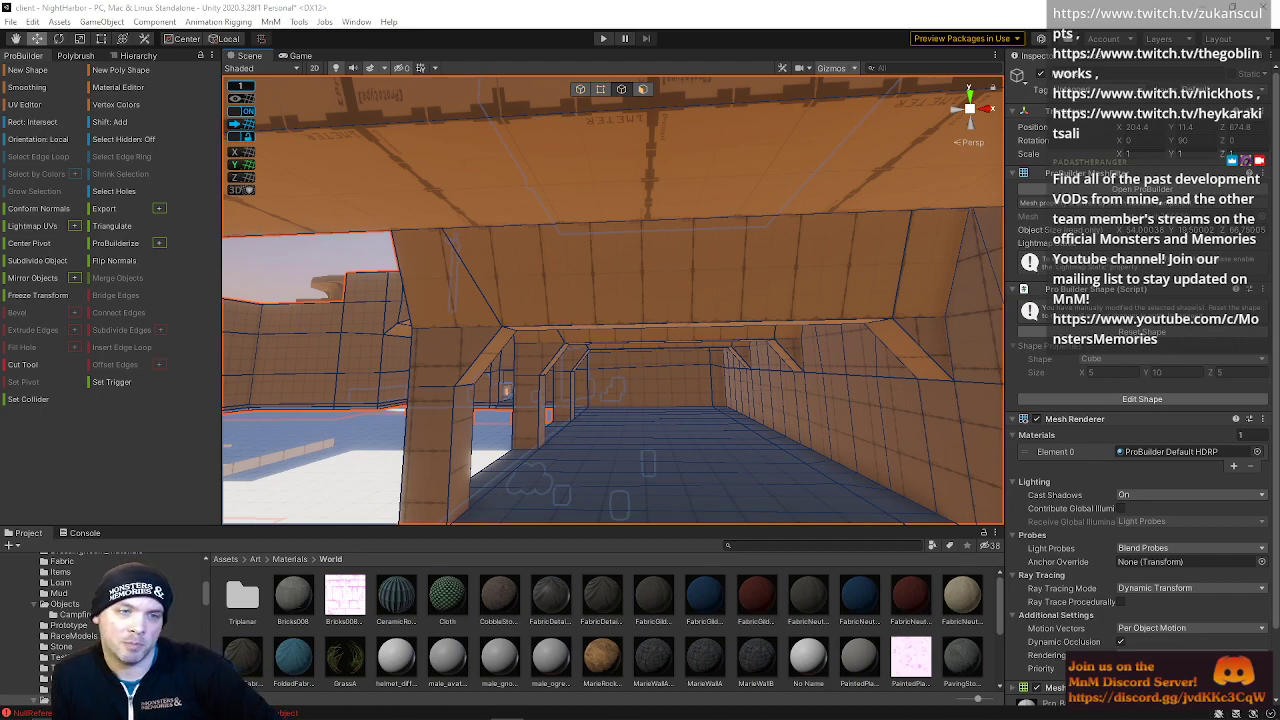
key(ctrl+z)
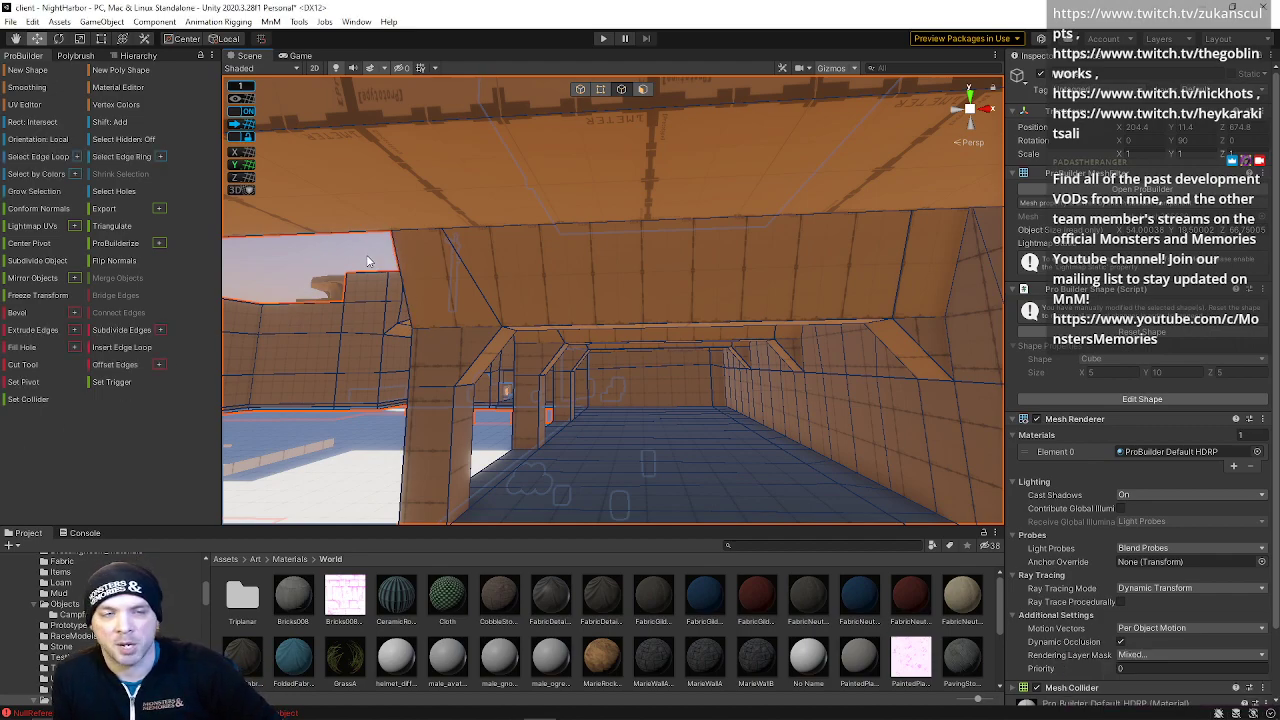
click(582, 91)
click(415, 213)
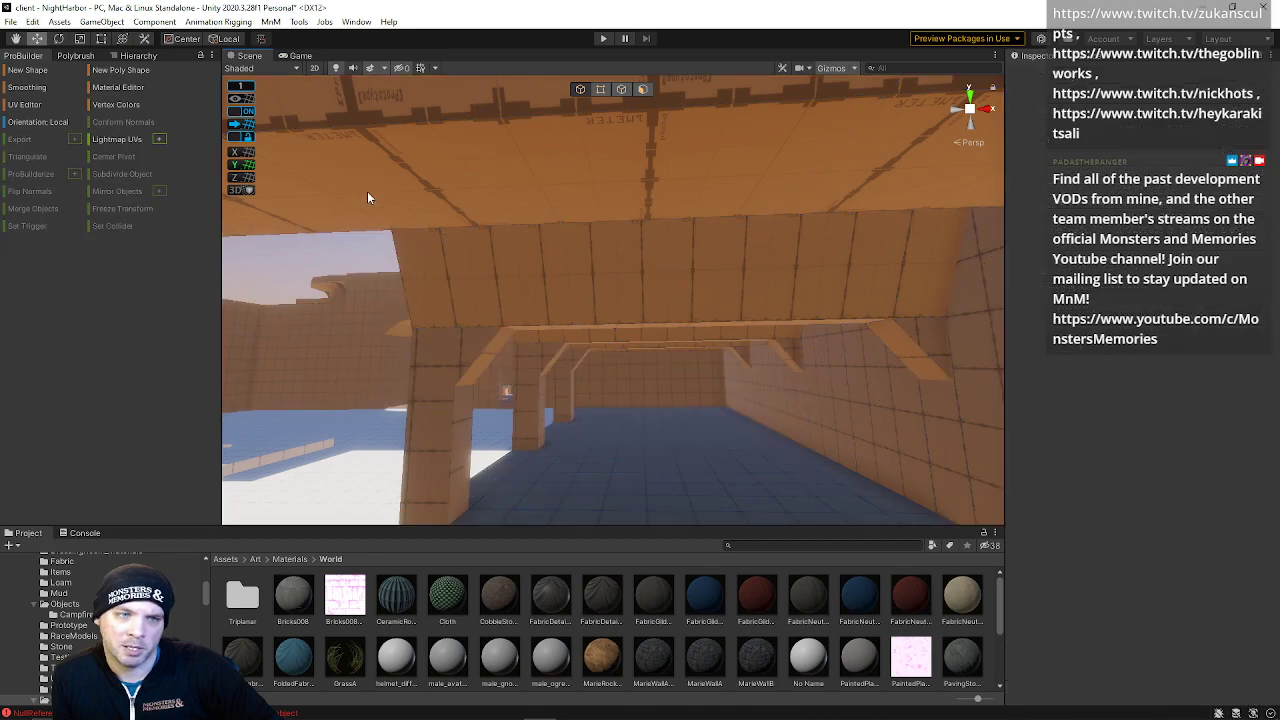